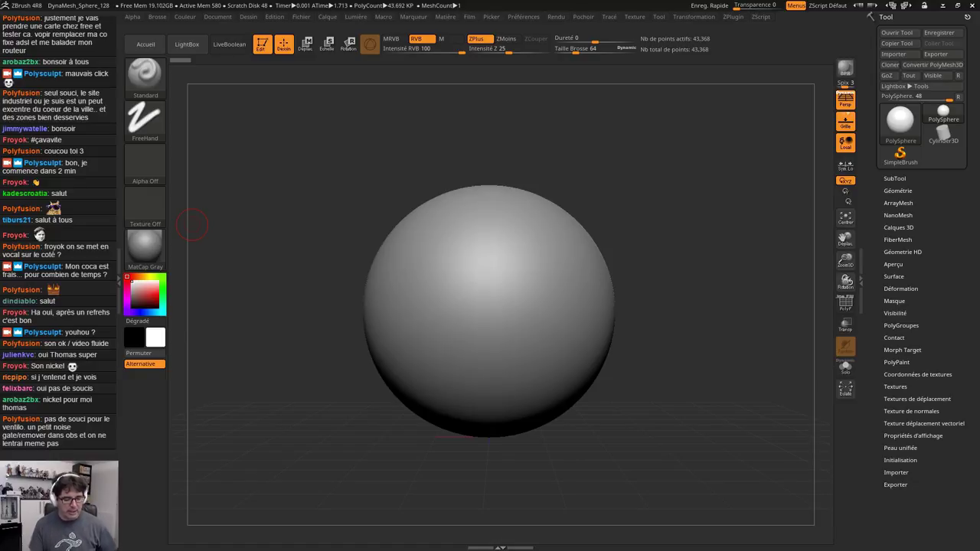
# Switch the interface display from French to English in the language options and assign F12 as that option's hotkey
pyautogui.moveTo(642, 268); pyautogui.dragTo(644, 287)
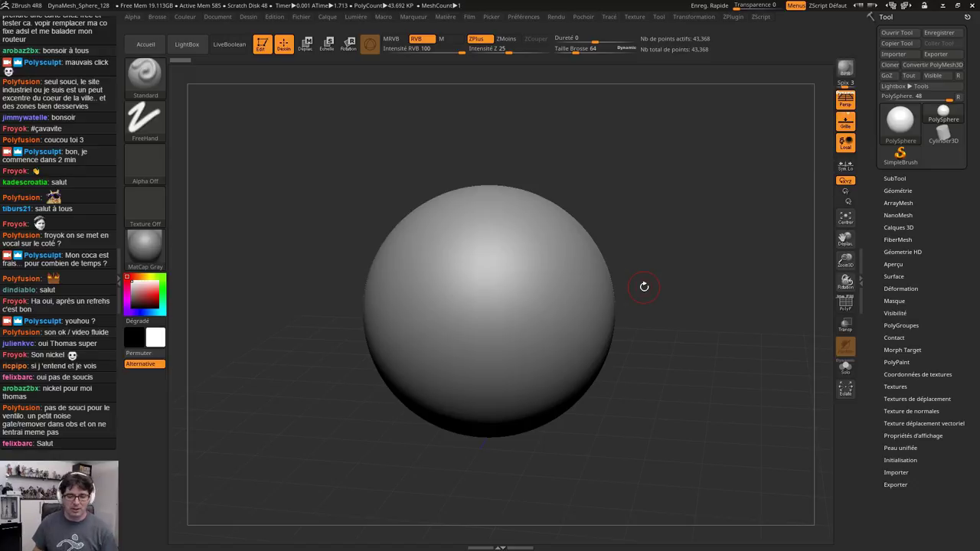
pyautogui.click(523, 17)
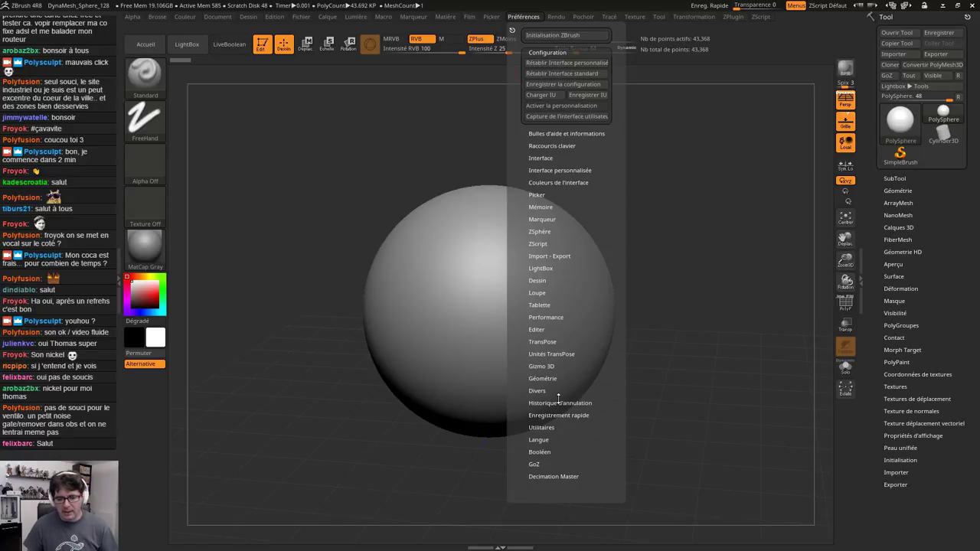
pyautogui.click(544, 439)
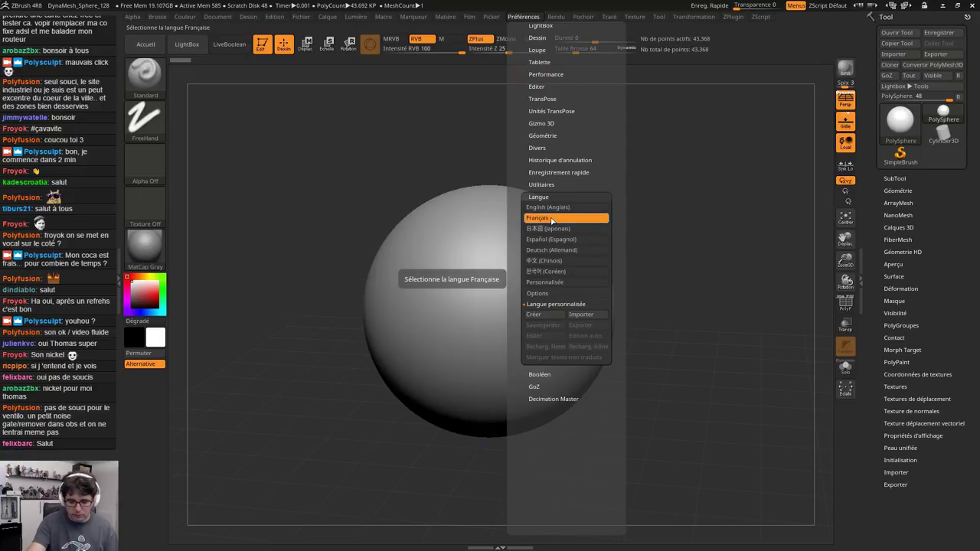
pyautogui.click(551, 294)
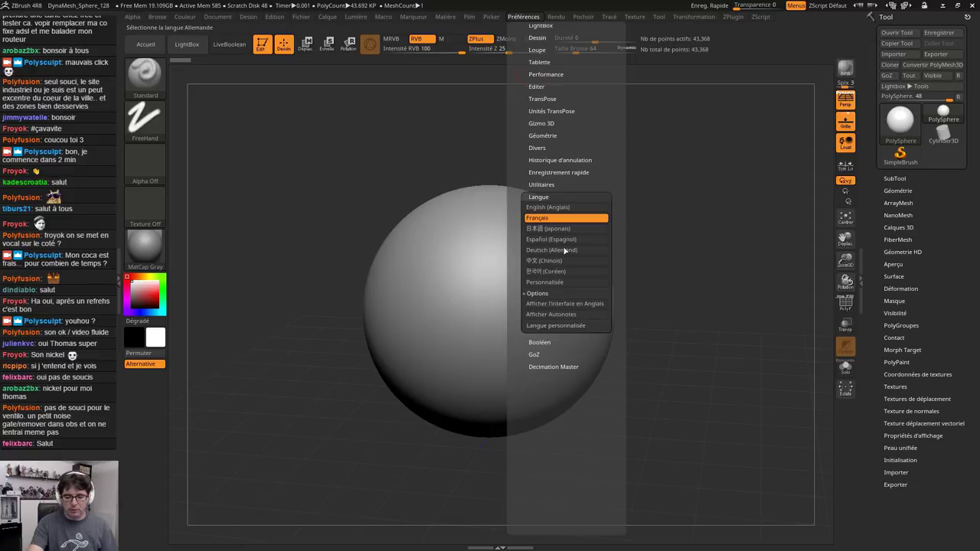
pyautogui.click(587, 304)
pyautogui.click(587, 310)
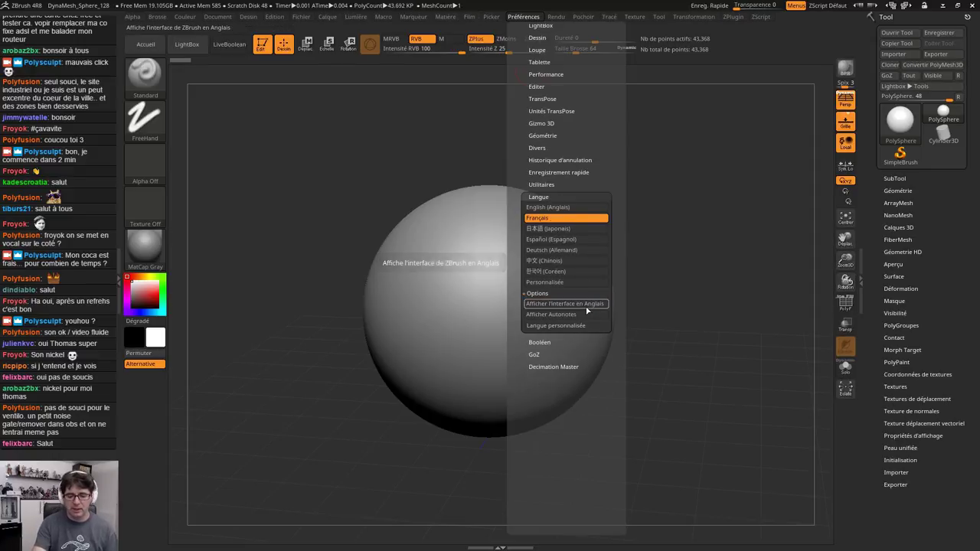
pyautogui.click(589, 307)
pyautogui.click(588, 307)
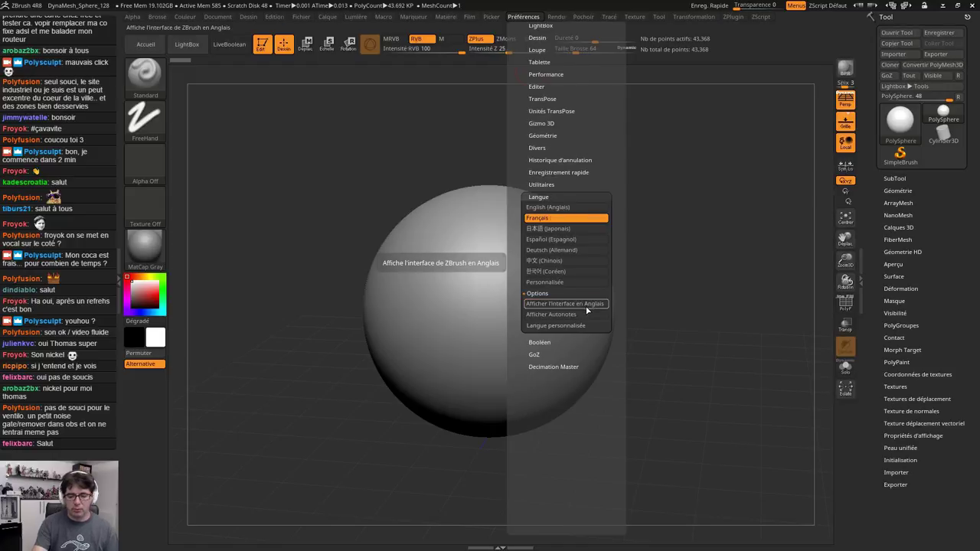
pyautogui.click(588, 307)
pyautogui.click(589, 308)
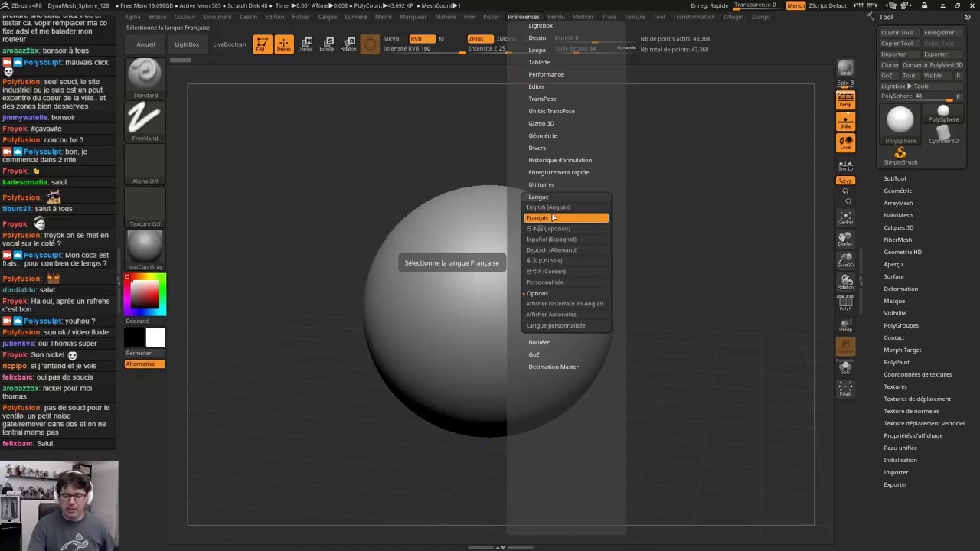
pyautogui.click(573, 304)
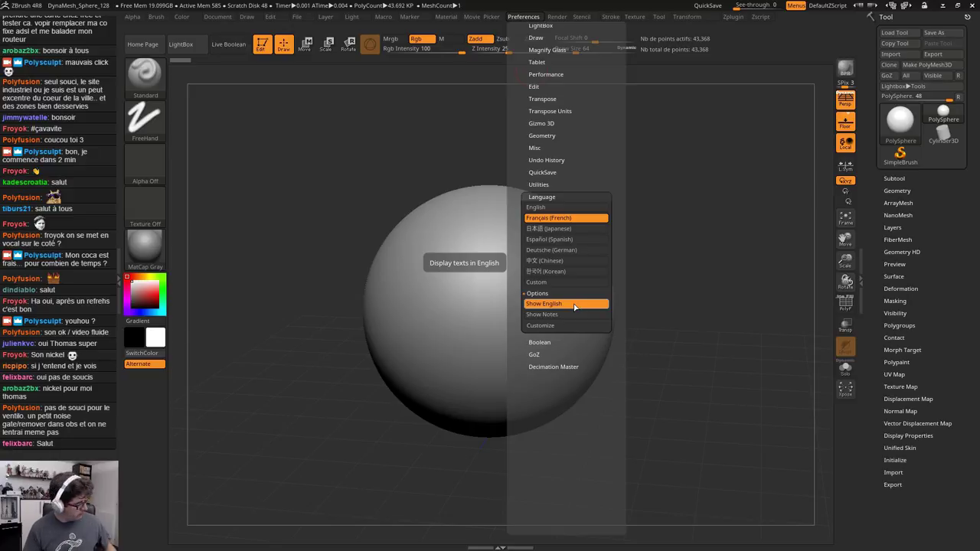
pyautogui.keyDown('ctrl'); pyautogui.keyDown('alt'); pyautogui.click(573, 305); pyautogui.keyUp('alt'); pyautogui.keyUp('ctrl')
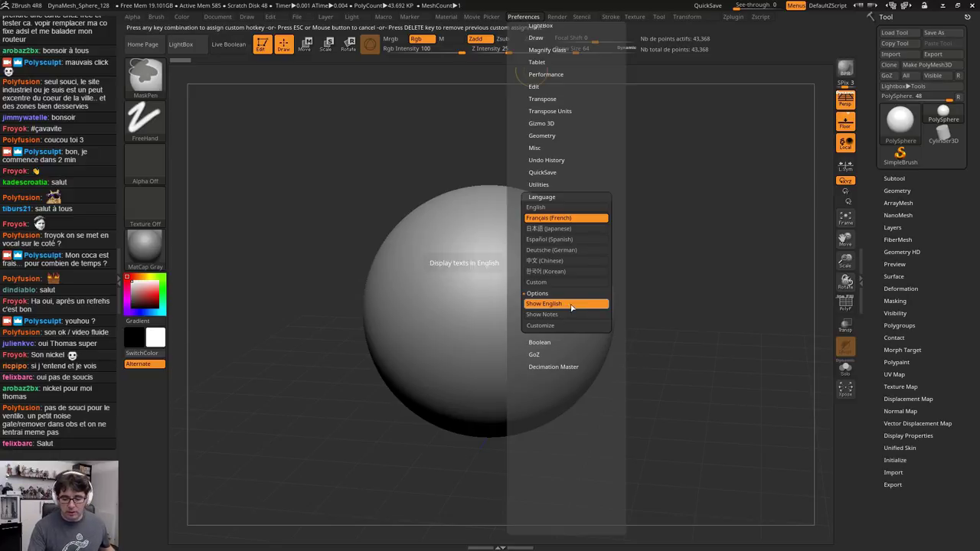
pyautogui.press('F12')
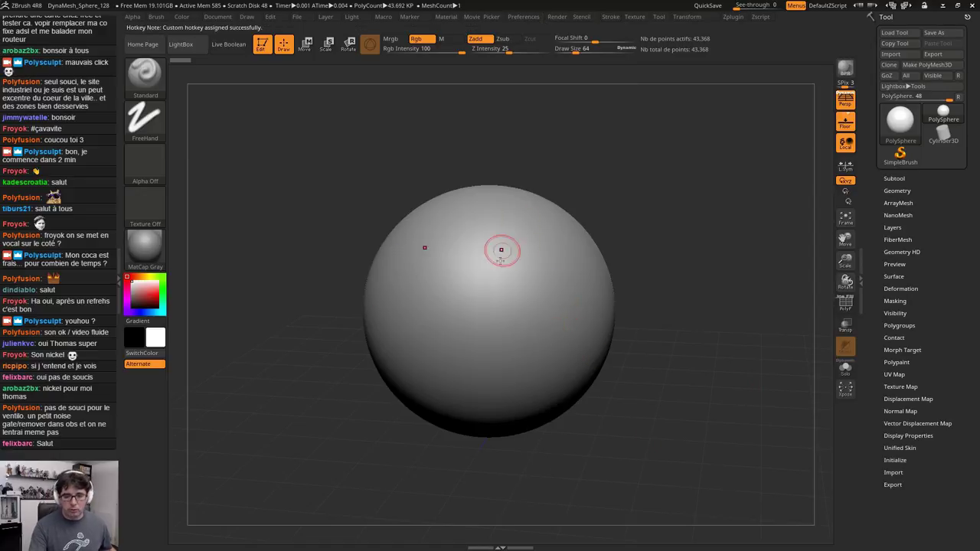
# Try the new hotkey by toggling the interface language between English and French, ending with French
pyautogui.click(523, 17)
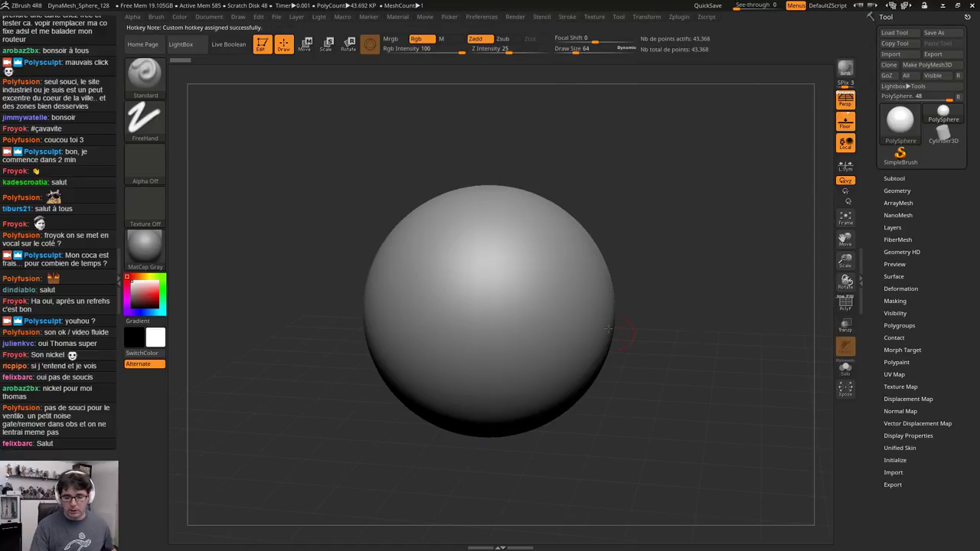
pyautogui.click(481, 16)
pyautogui.press('F12')
pyautogui.press('F12')
pyautogui.press('F12')
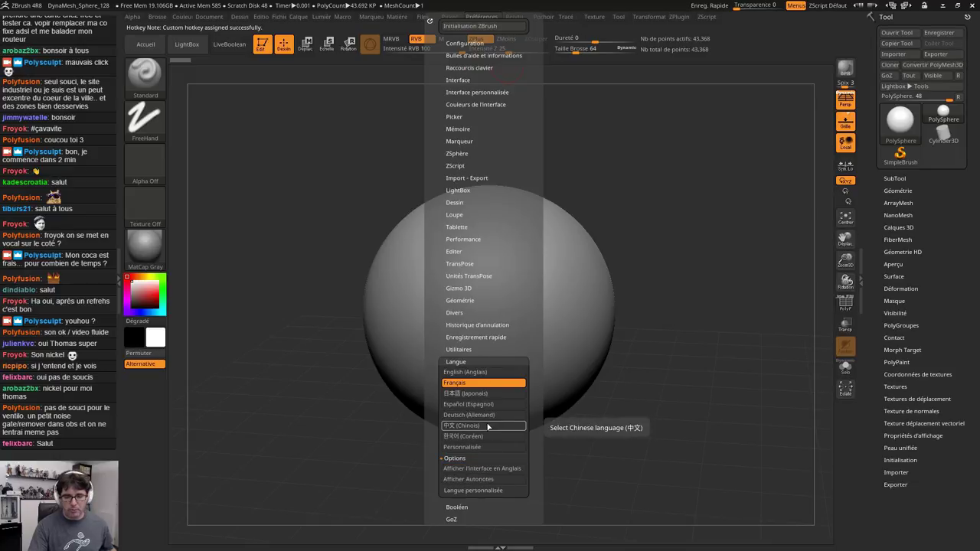
pyautogui.press('e')
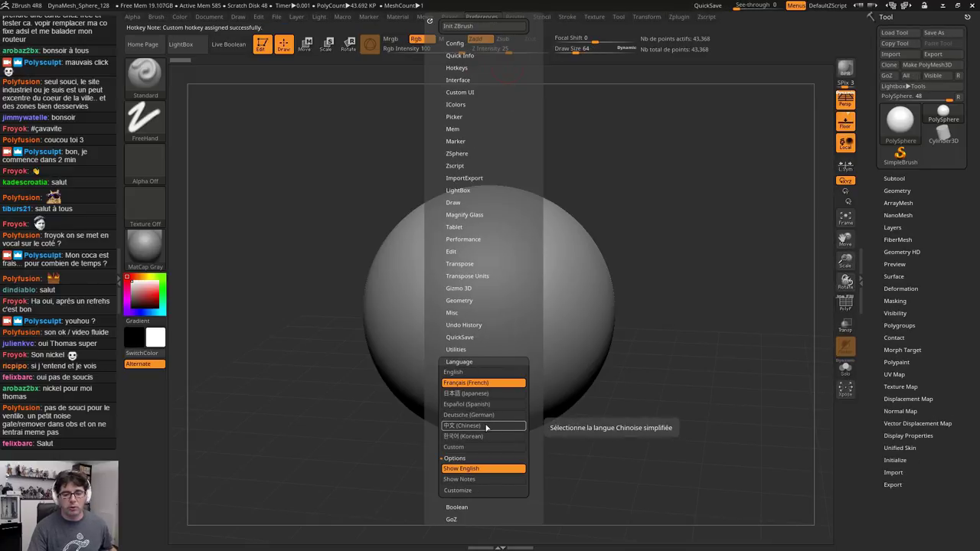
pyautogui.press('e')
pyautogui.press('e')
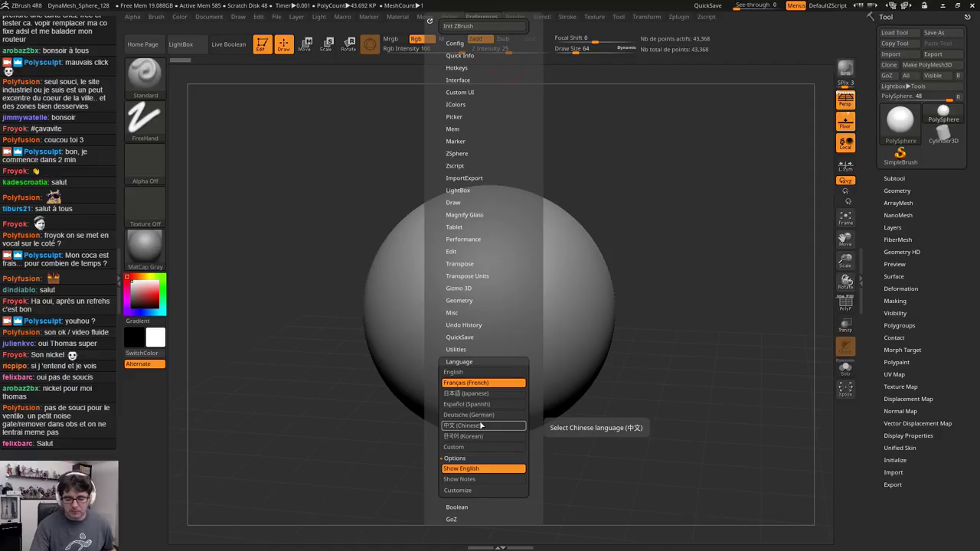
pyautogui.click(469, 383)
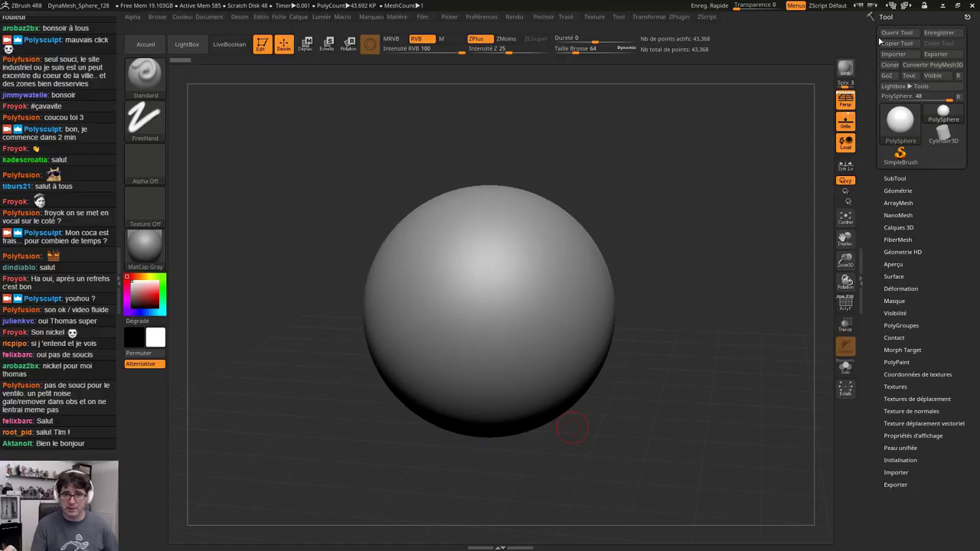
# Expand the SubTool section of the sphere and look through the main drawing, colour, document and plugin settings
pyautogui.click(898, 178)
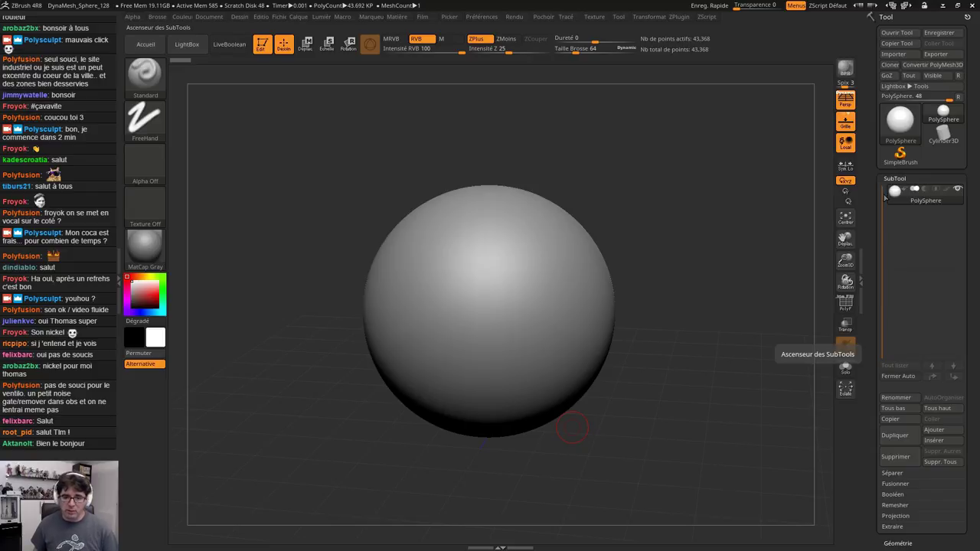
pyautogui.click(450, 17)
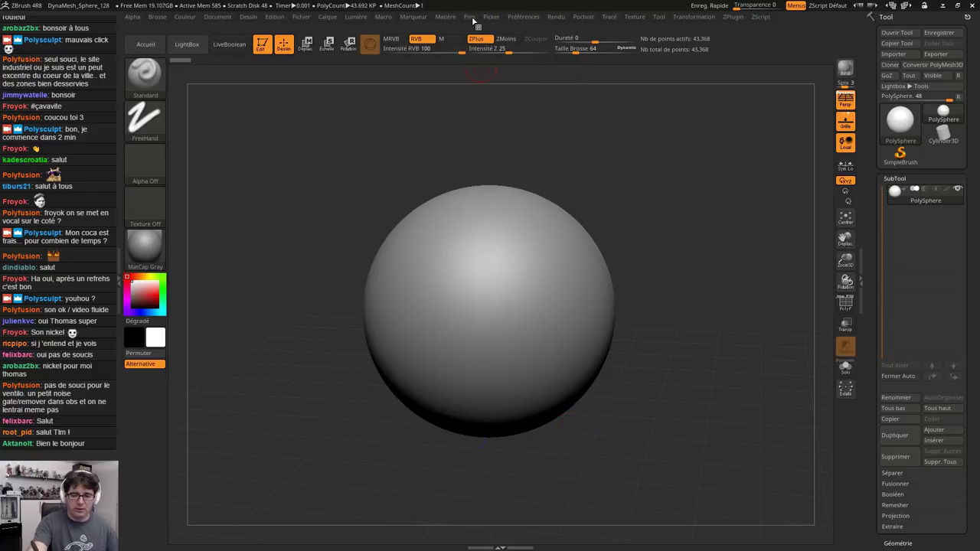
pyautogui.click(494, 18)
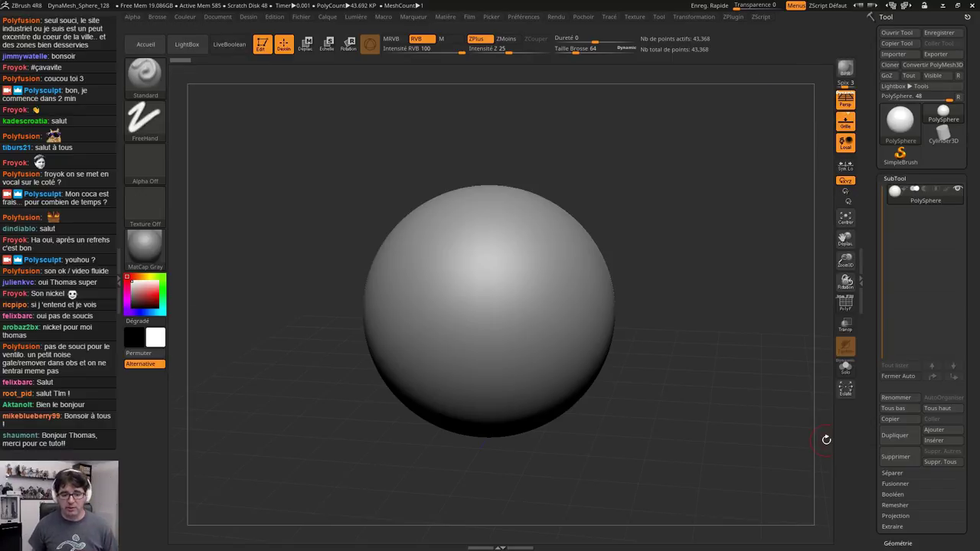
pyautogui.click(251, 17)
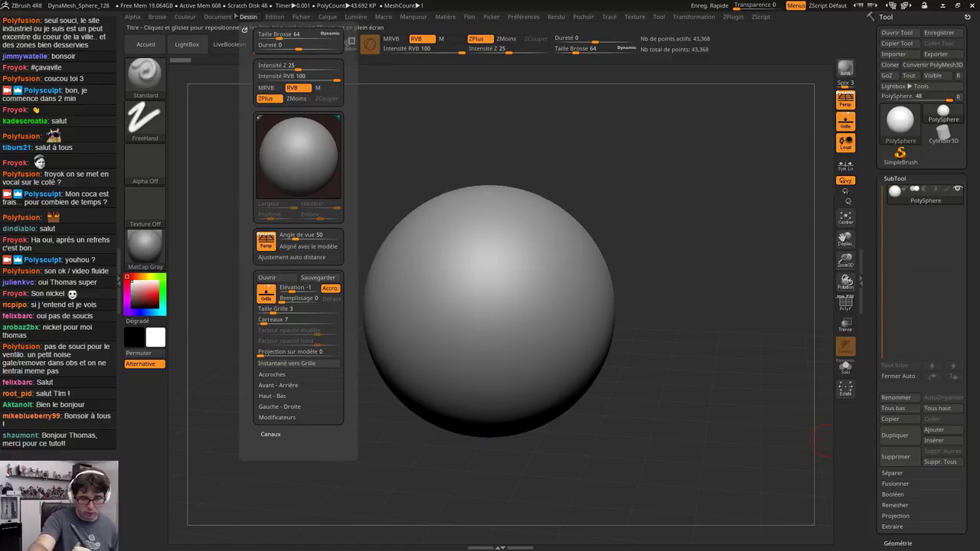
pyautogui.click(188, 17)
pyautogui.click(215, 17)
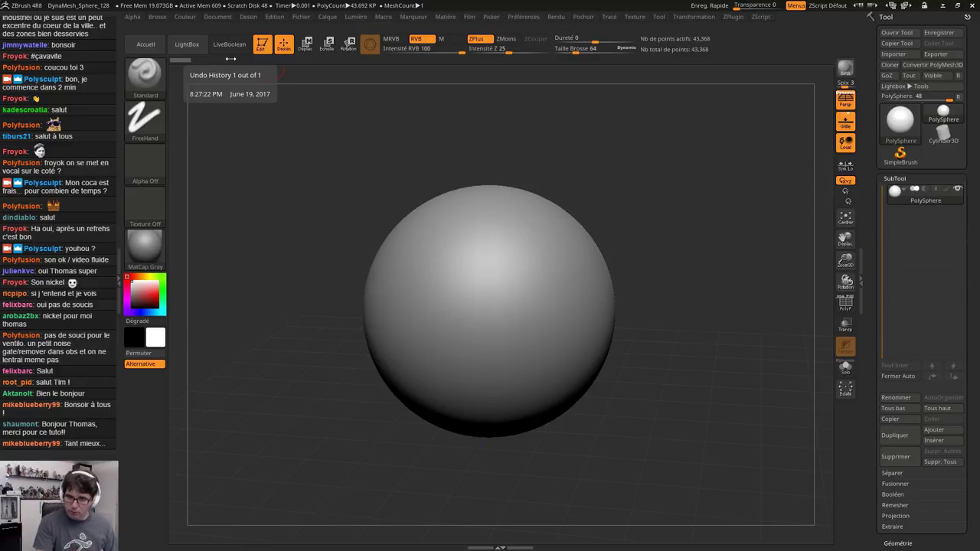
pyautogui.click(733, 17)
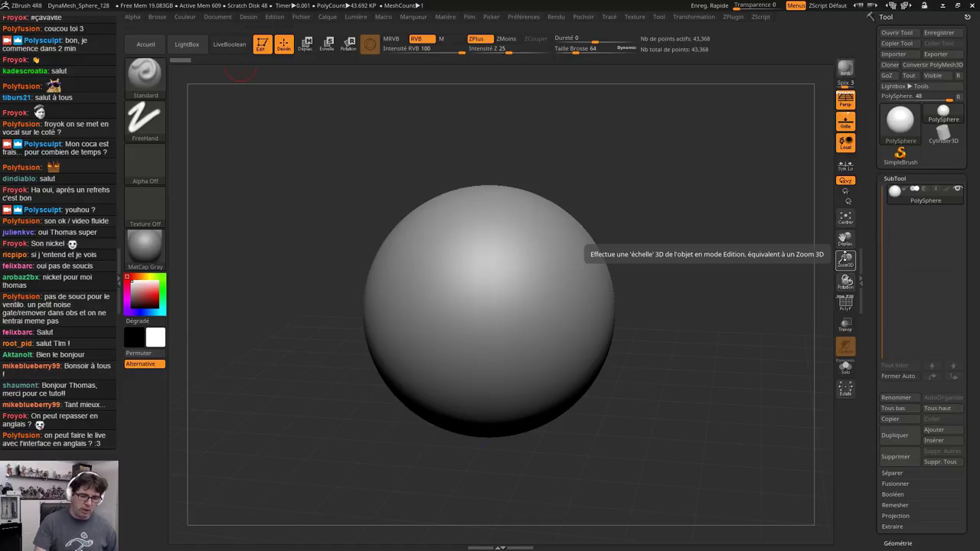
# Look through the recent files and projects in LightBox, close it, and open the LightBox preferences
pyautogui.click(187, 44)
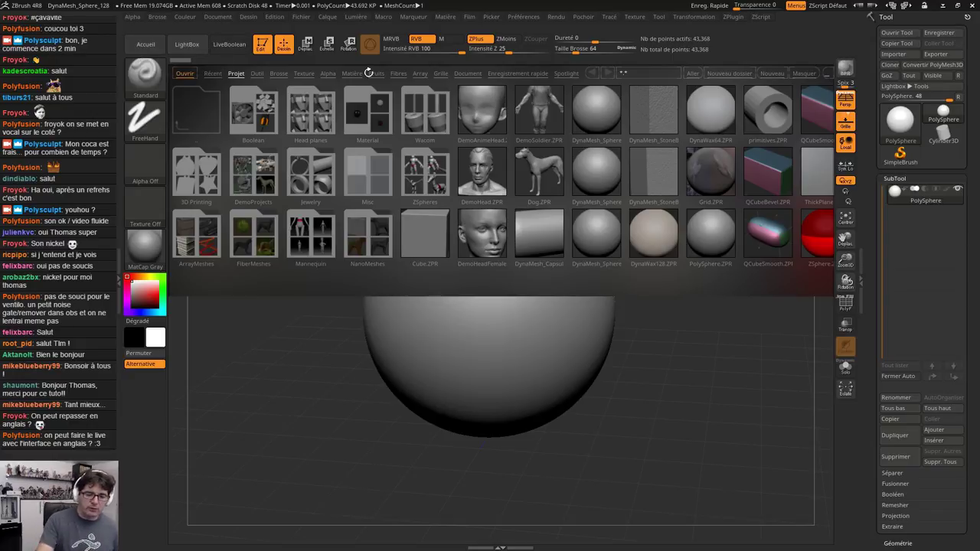
pyautogui.click(213, 74)
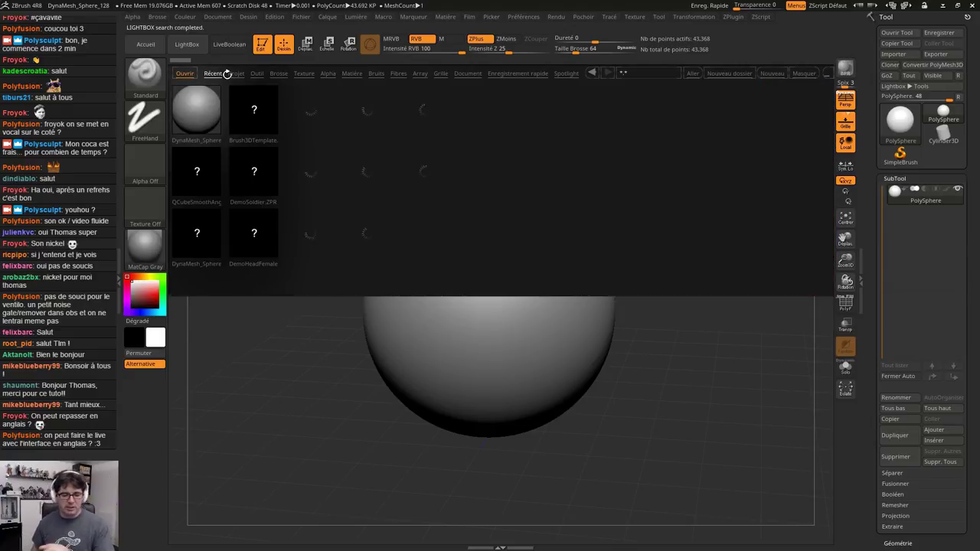
pyautogui.click(234, 73)
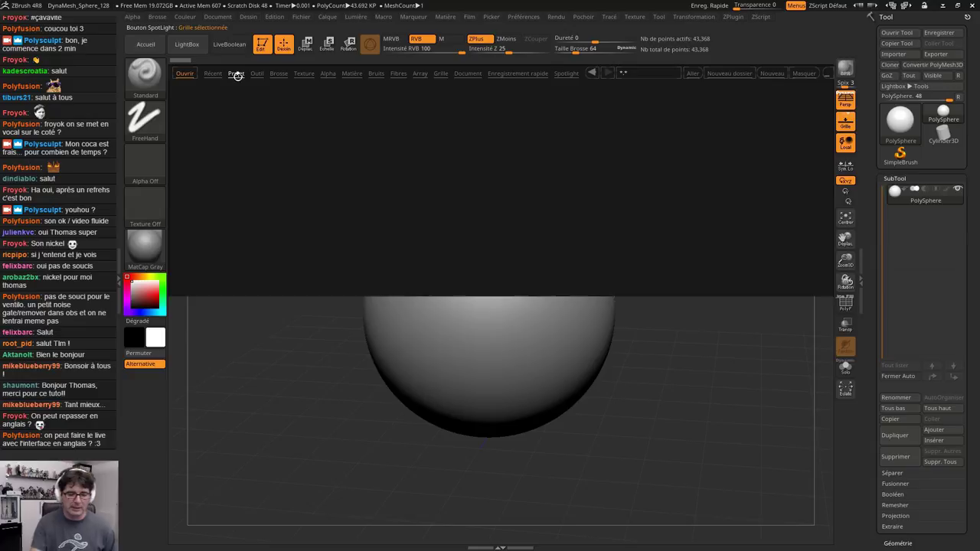
pyautogui.click(187, 44)
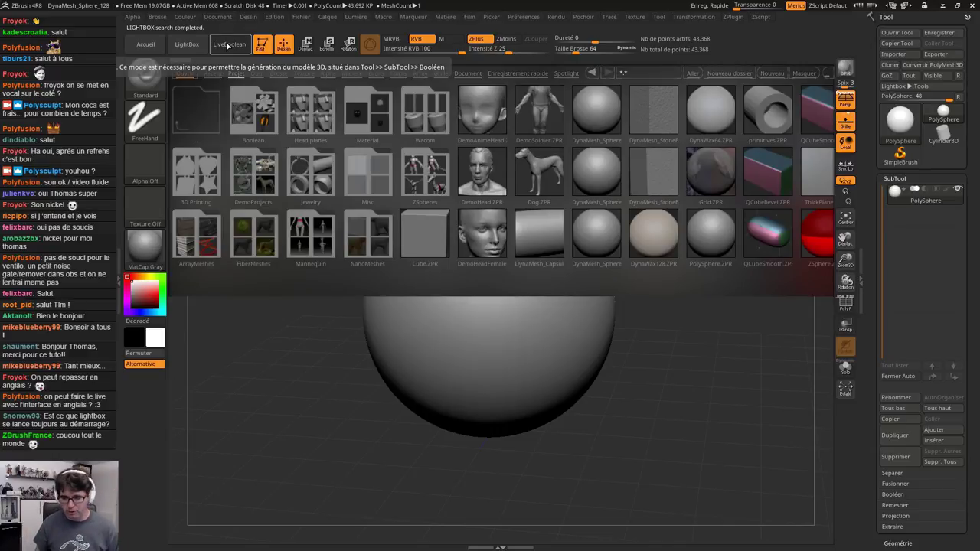
pyautogui.click(187, 44)
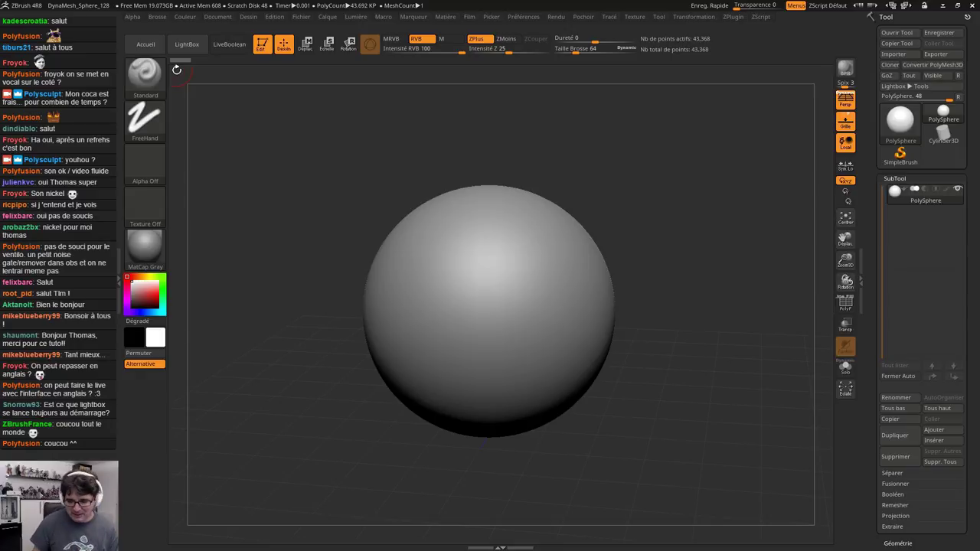
pyautogui.click(523, 16)
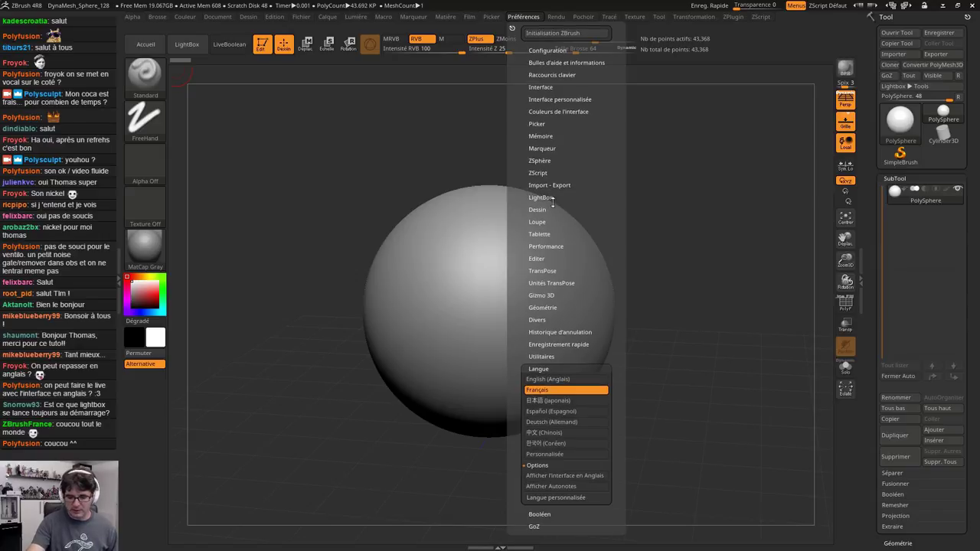
pyautogui.click(548, 200)
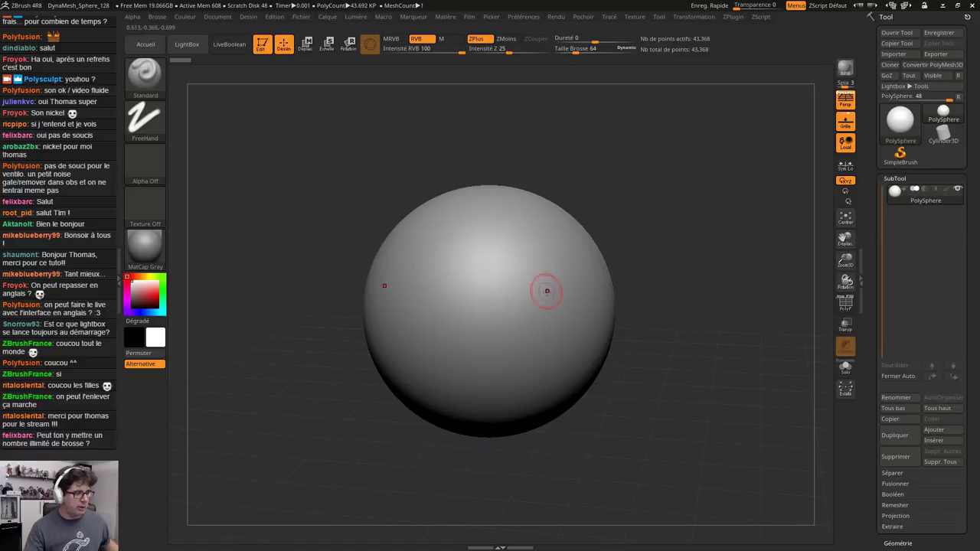
# Examine the palette of 3D sculpting brushes and the additional brush folders in LightBox
pyautogui.moveTo(427, 245)
pyautogui.keyDown('alt'); pyautogui.mouseDown(button='right')
pyautogui.moveTo(516, 268)
pyautogui.moveTo(433, 255)
pyautogui.mouseUp(button='right'); pyautogui.keyUp('alt')
pyautogui.moveTo(547, 289)
pyautogui.keyDown('alt'); pyautogui.mouseDown(button='right')
pyautogui.moveTo(514, 235)
pyautogui.moveTo(518, 248)
pyautogui.mouseUp(button='right'); pyautogui.keyUp('alt')
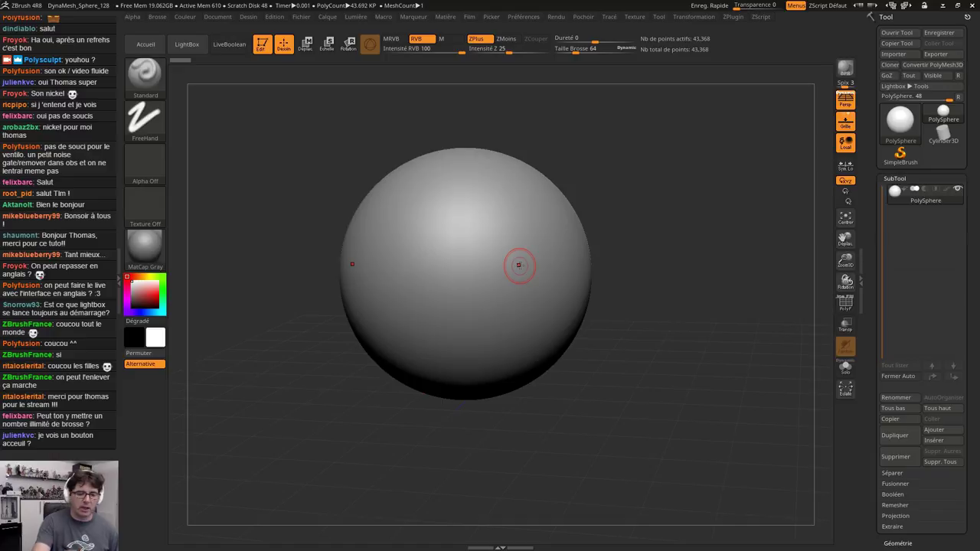
pyautogui.click(144, 73)
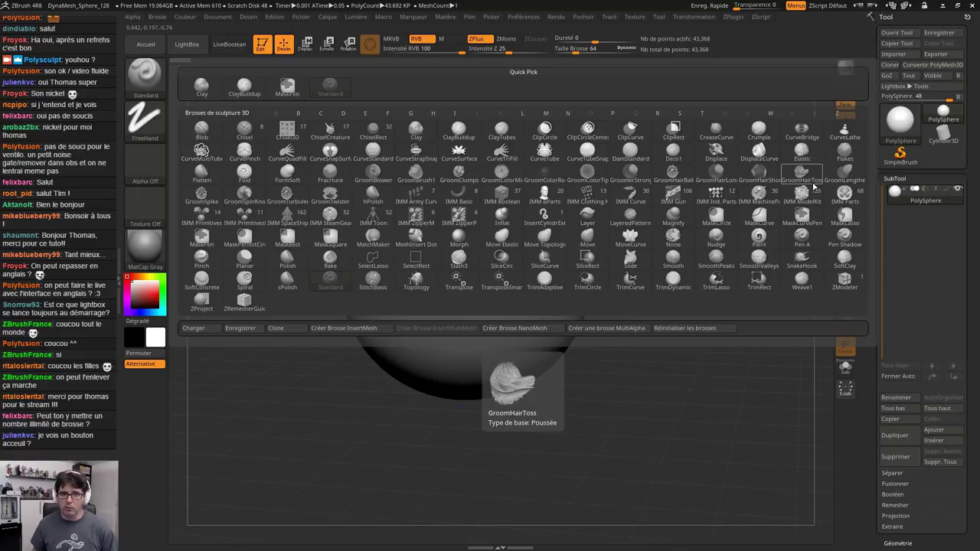
pyautogui.click(187, 44)
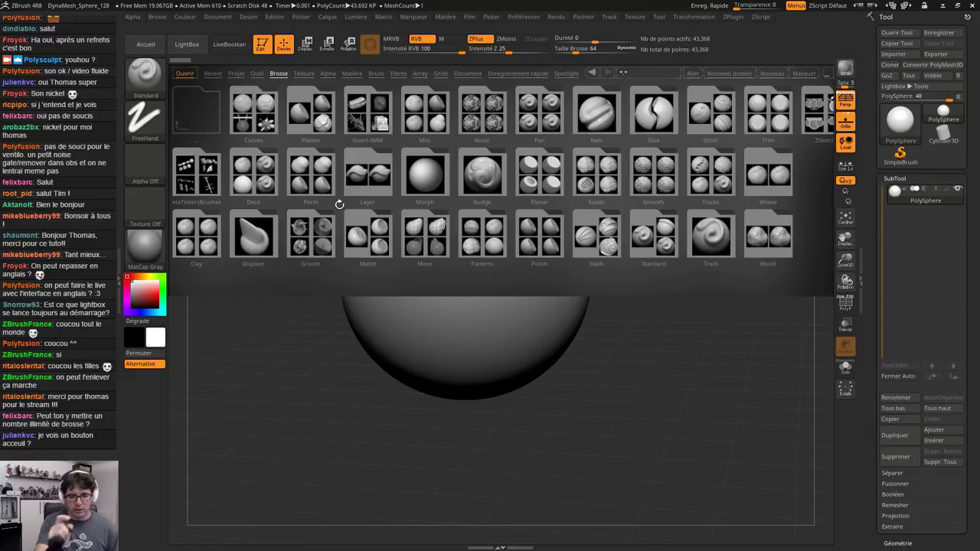
pyautogui.click(187, 44)
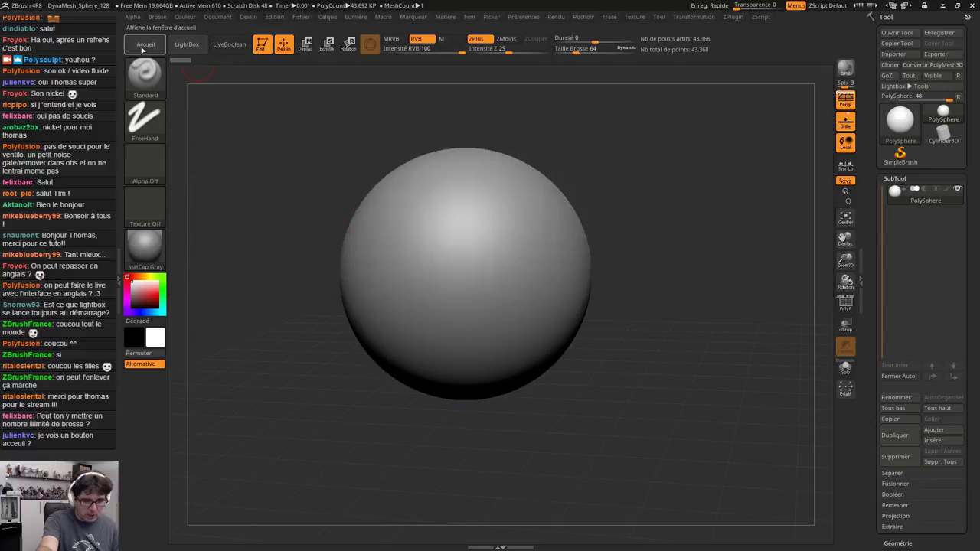
# Open the home page window and step through its slides up to the one about ZSpheres
pyautogui.click(148, 49)
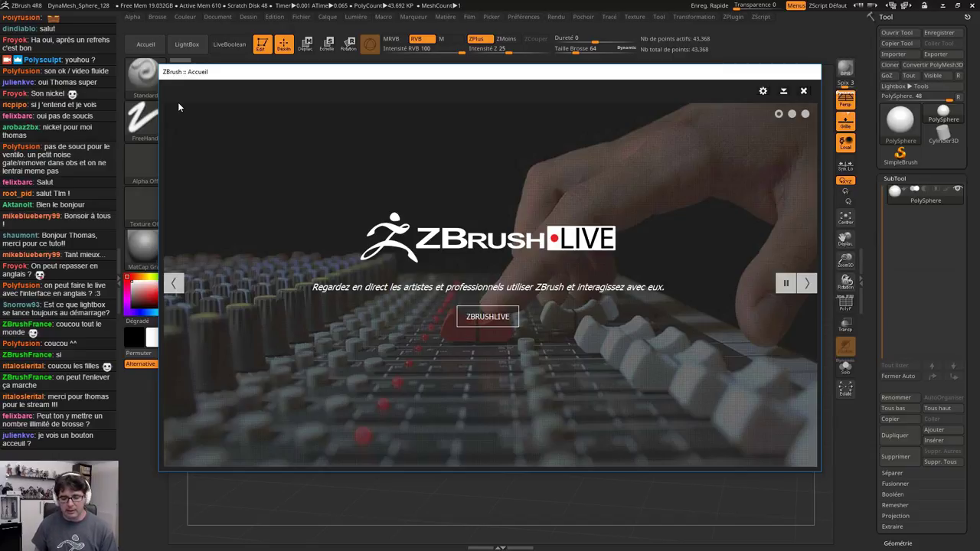
pyautogui.click(806, 284)
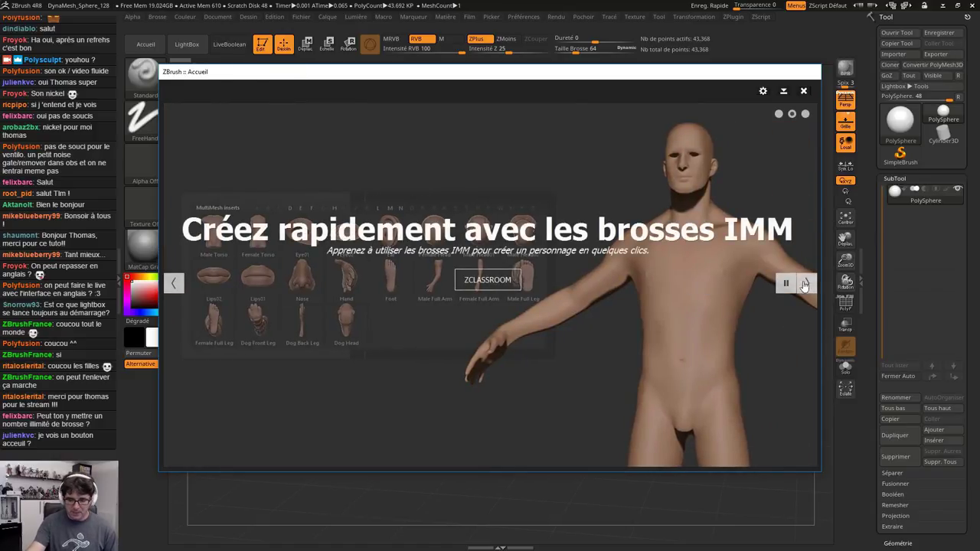
pyautogui.click(806, 283)
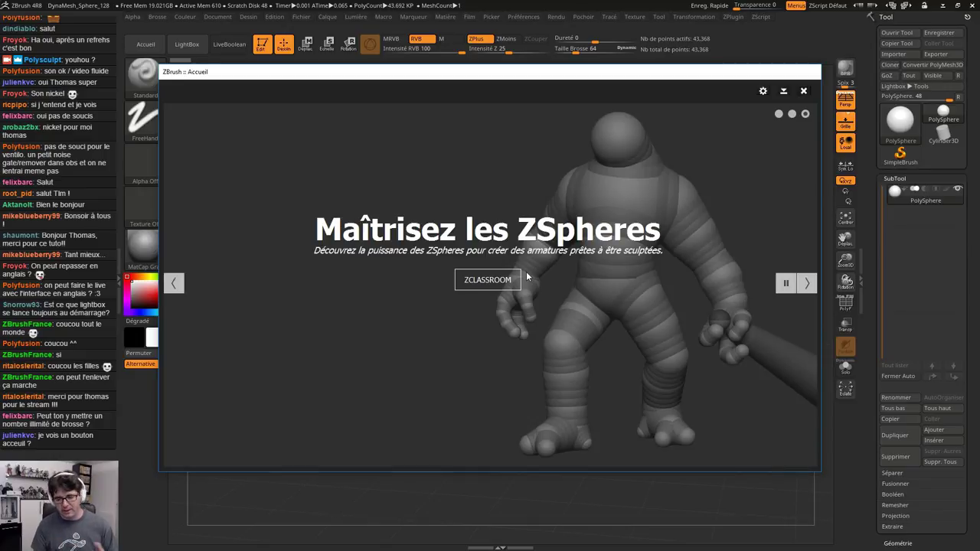
# Close and reopen the home page window, and set it to display only after an update (Afficher lors d'une mise à jour)
pyautogui.click(806, 283)
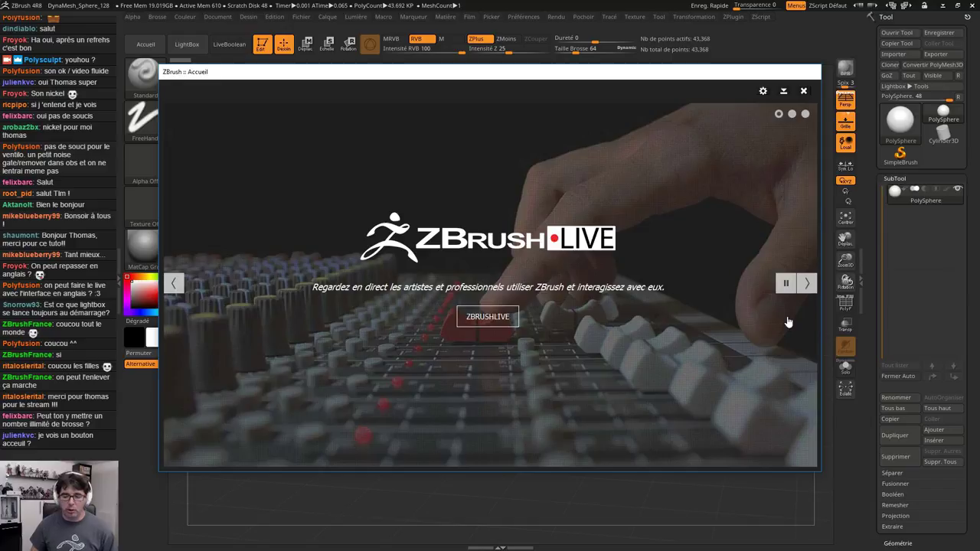
pyautogui.click(804, 92)
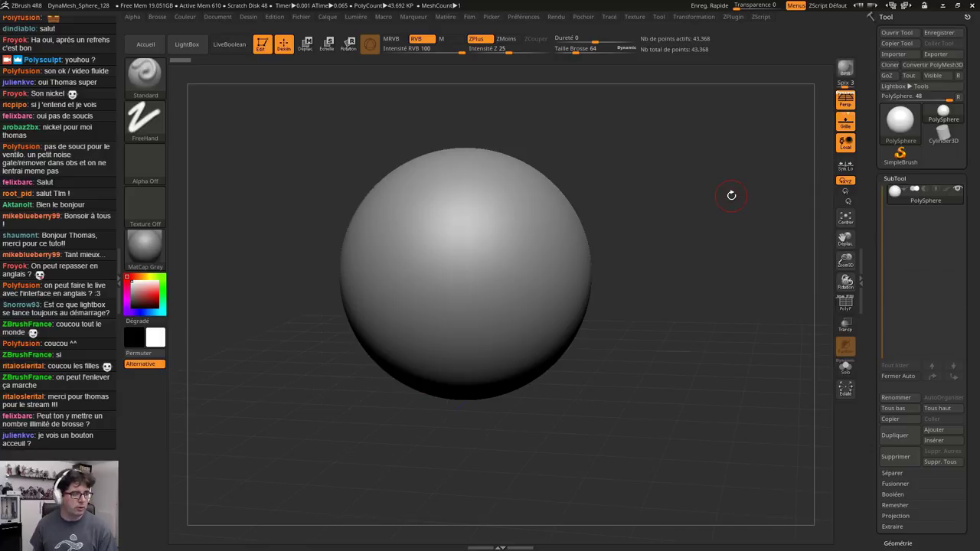
pyautogui.click(146, 43)
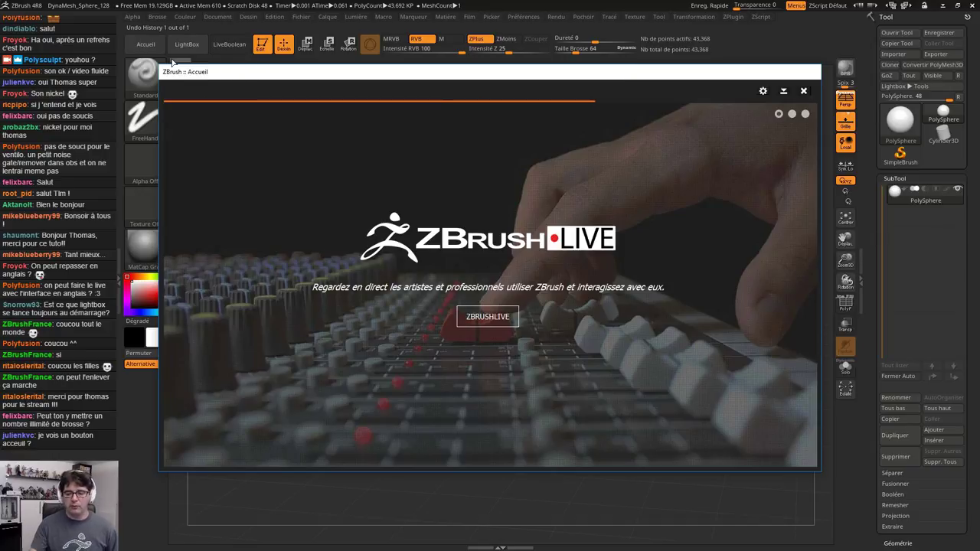
pyautogui.click(762, 91)
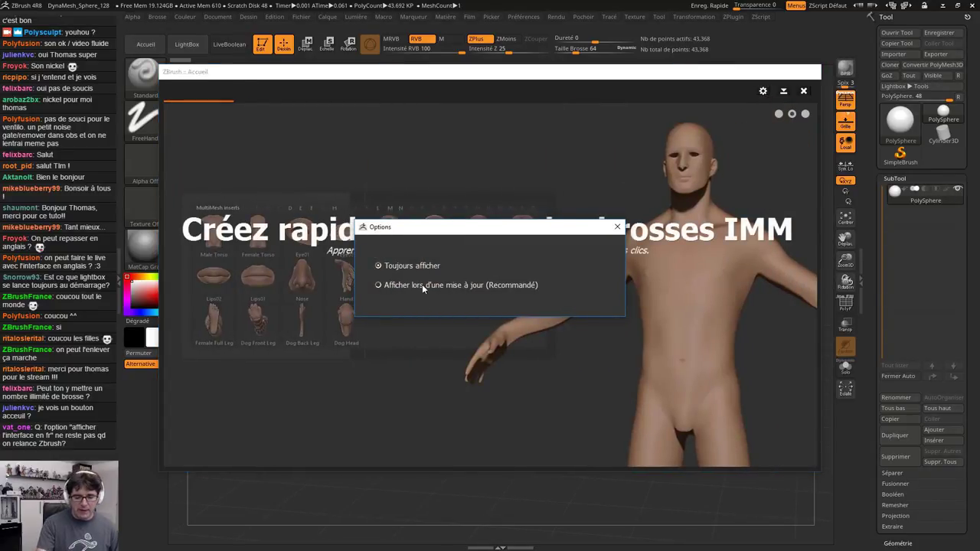
pyautogui.click(396, 287)
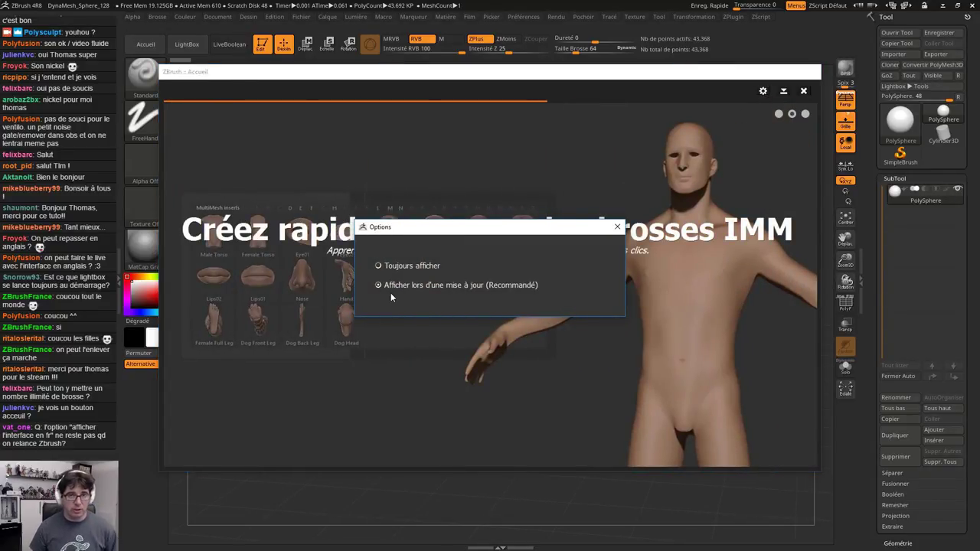
pyautogui.click(620, 231)
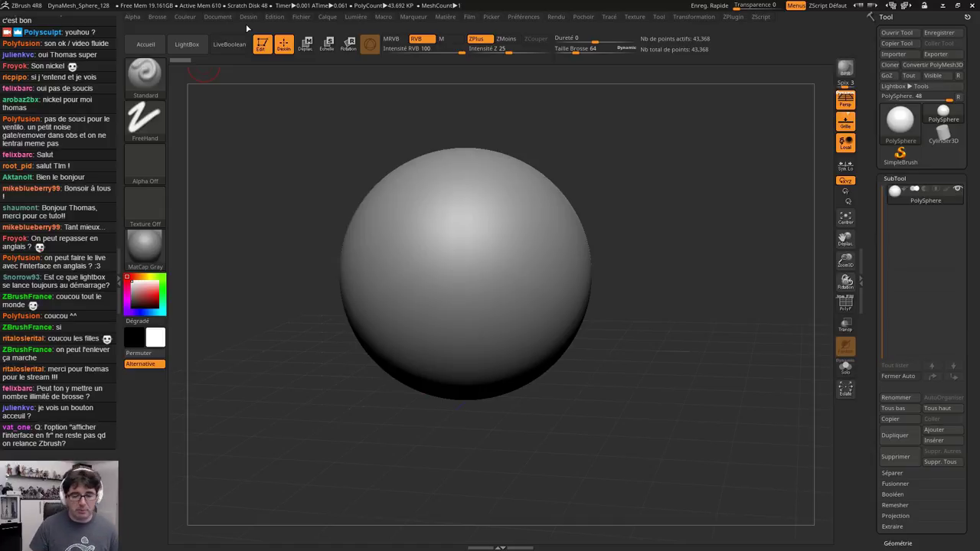
# Look through the sections of the general preferences and open the Configuration section
pyautogui.click(524, 17)
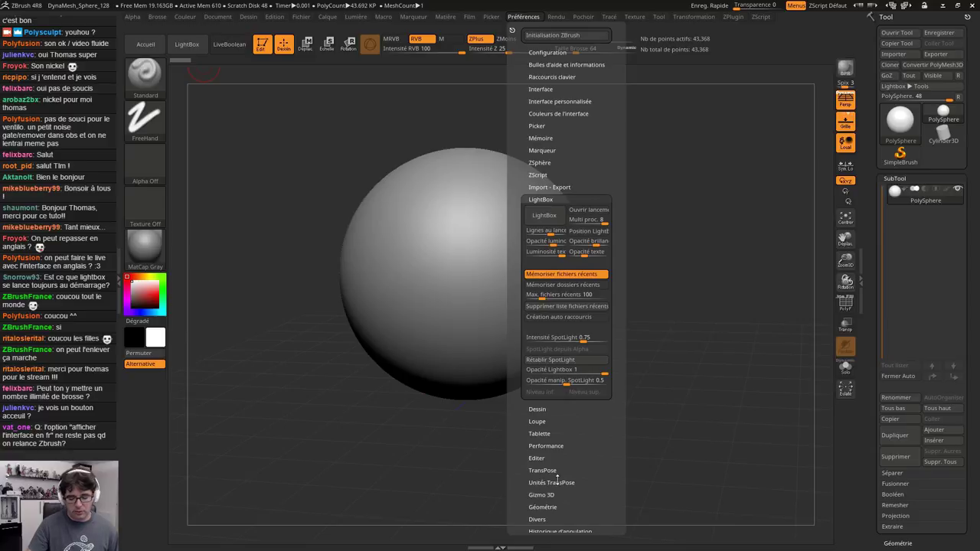
pyautogui.moveTo(558, 486); pyautogui.dragTo(578, 391)
pyautogui.moveTo(604, 96); pyautogui.dragTo(591, 165)
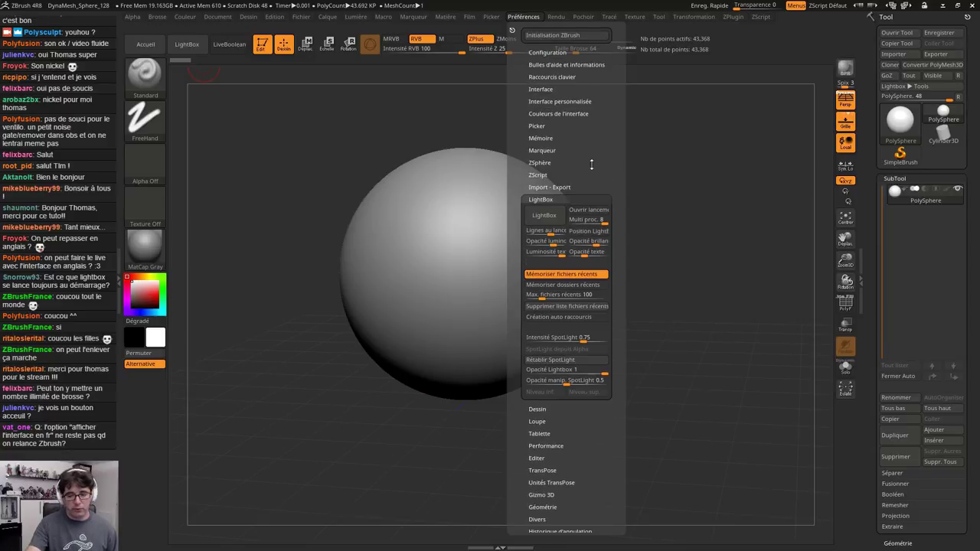
pyautogui.click(540, 52)
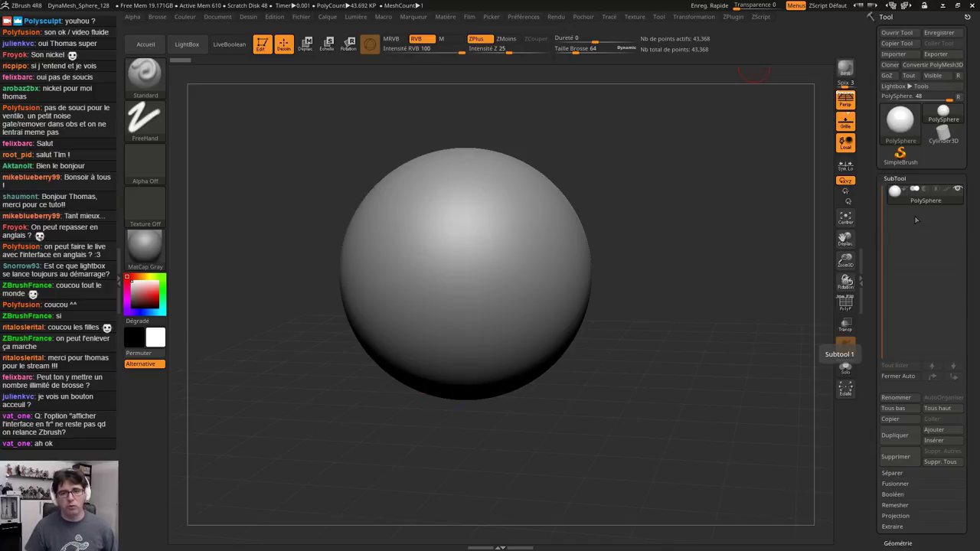
# Open the ScrewdriverUnion.ZPR sample project from LightBox without saving the current project
pyautogui.keyDown('alt'); pyautogui.moveTo(602, 300); pyautogui.dragTo(626, 370); pyautogui.keyUp('alt')
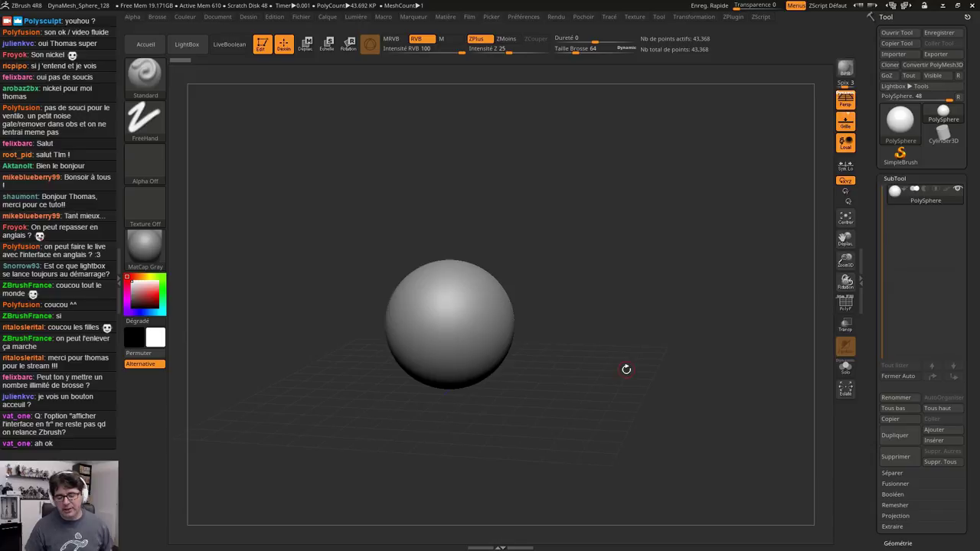
pyautogui.click(187, 44)
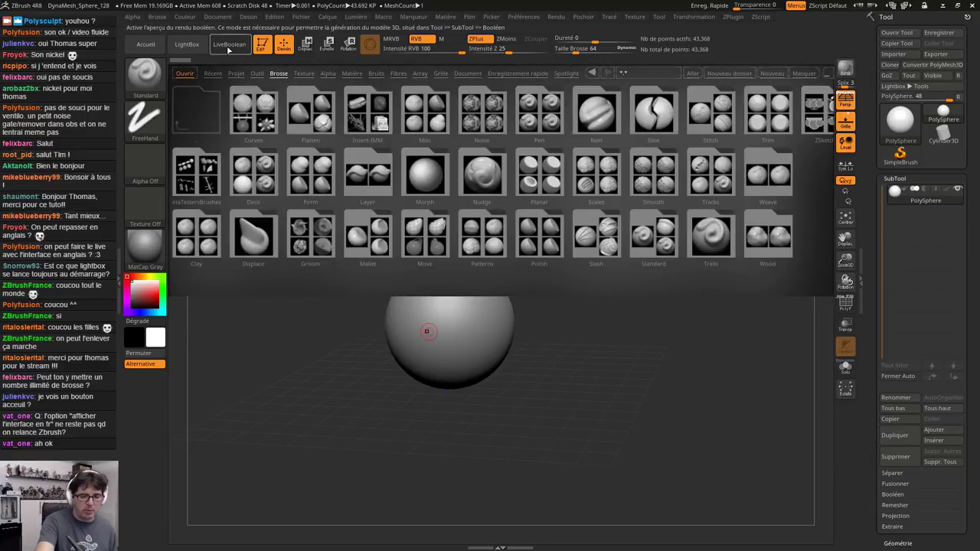
pyautogui.click(238, 74)
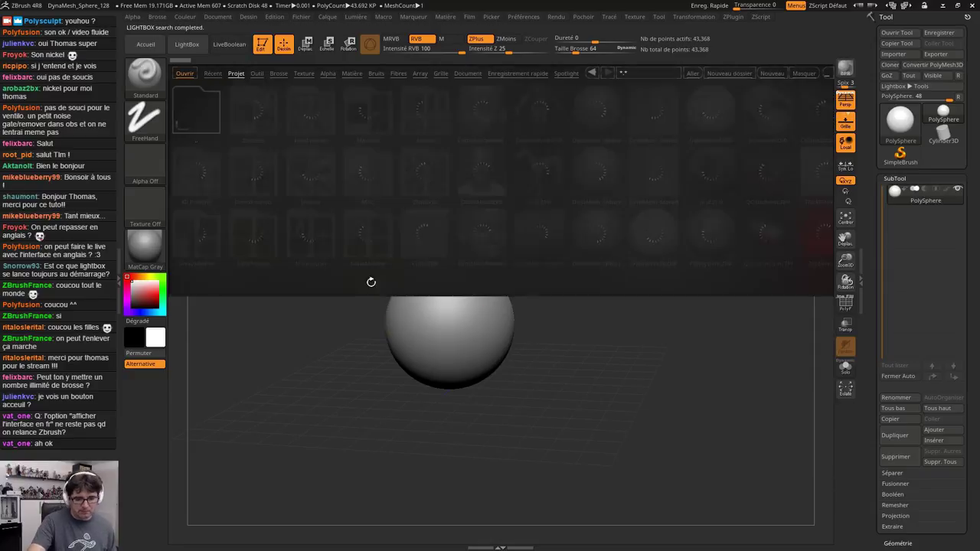
pyautogui.click(261, 107)
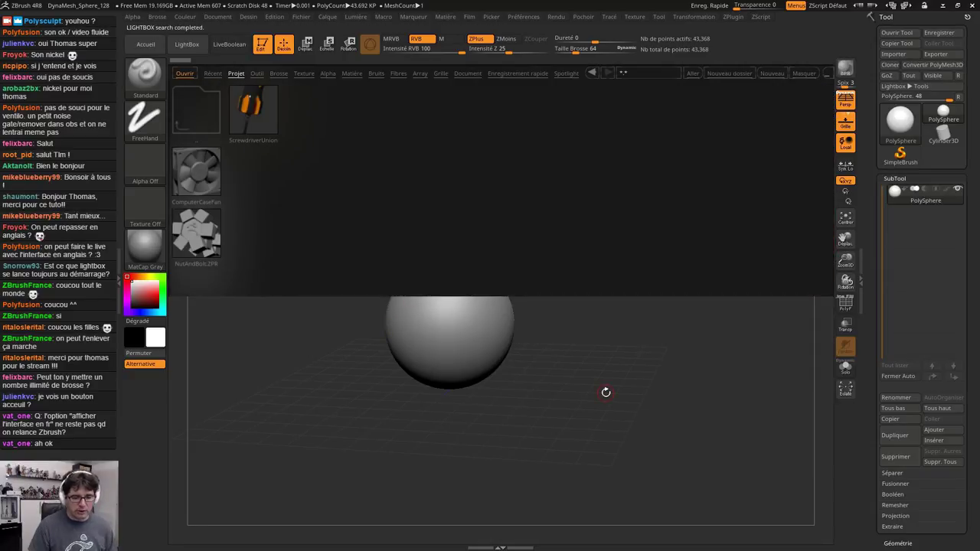
pyautogui.doubleClick(246, 103)
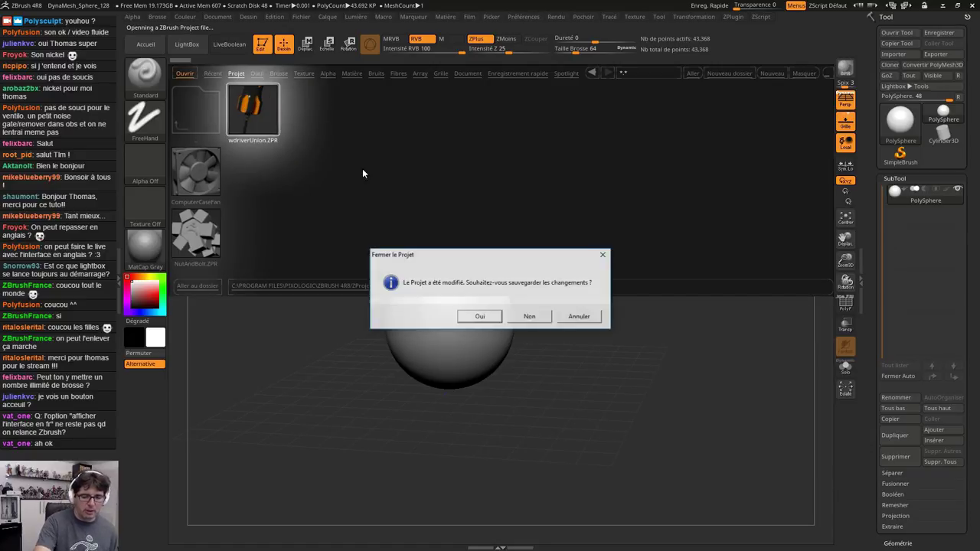
pyautogui.click(534, 317)
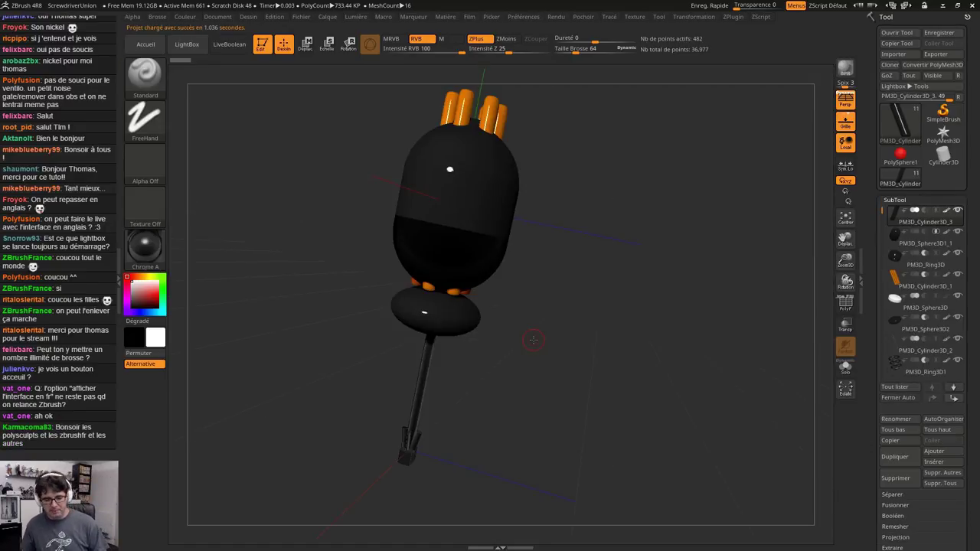
# Hide the floor grid and turn on the Live Boolean preview for the screwdriver model
pyautogui.moveTo(579, 315); pyautogui.dragTo(598, 365)
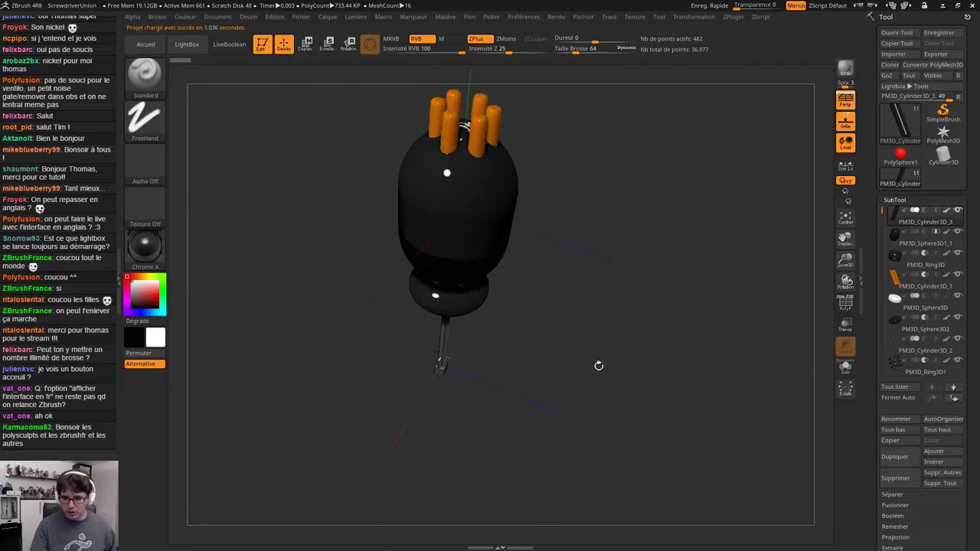
pyautogui.click(846, 120)
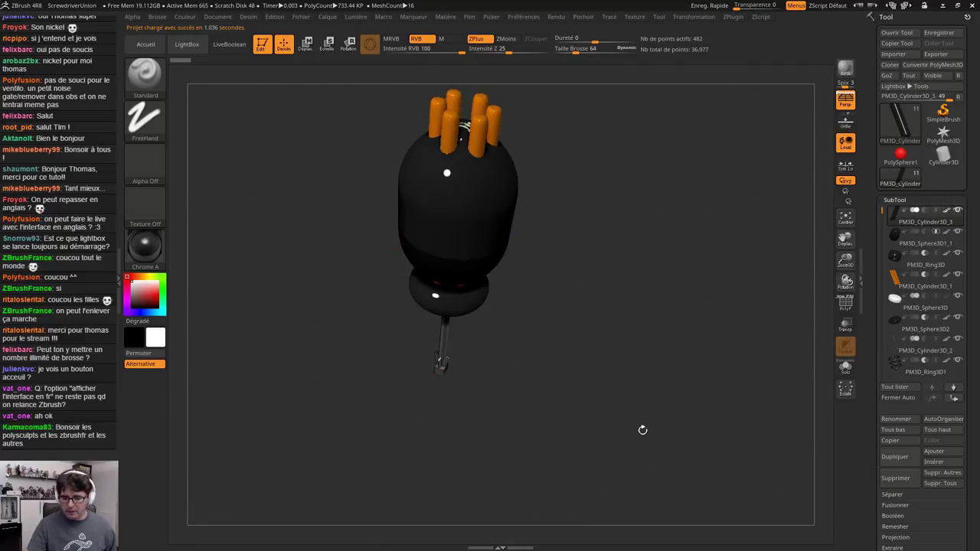
pyautogui.moveTo(526, 337); pyautogui.dragTo(630, 359)
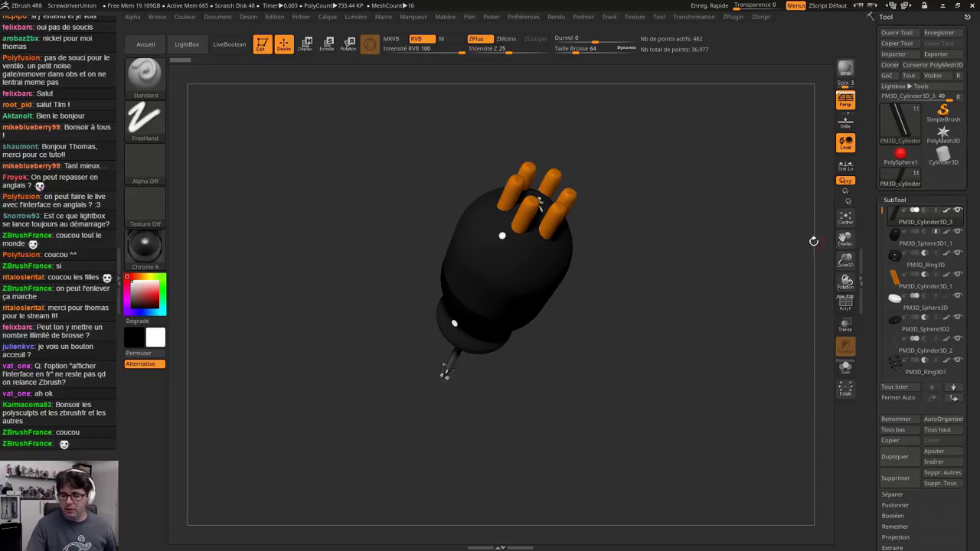
pyautogui.click(230, 45)
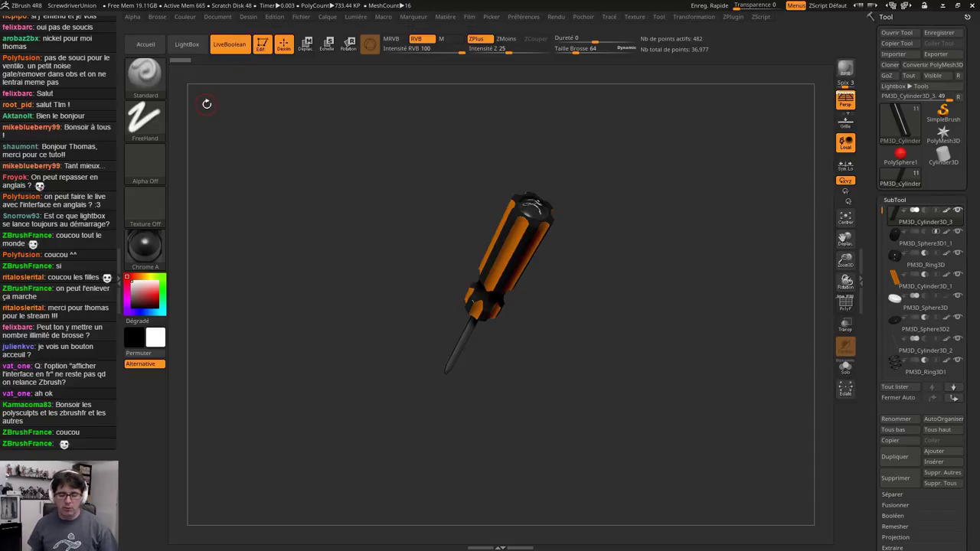
pyautogui.moveTo(490, 359); pyautogui.dragTo(552, 328, button='right')
pyautogui.moveTo(552, 328); pyautogui.dragTo(540, 122)
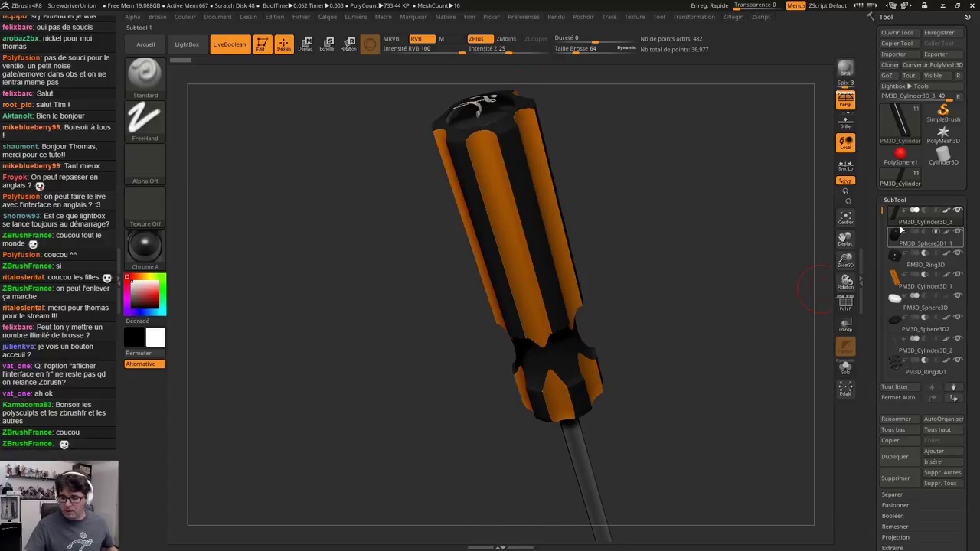
# Examine the screwdriver's subtools with their previews and boolean modes, and inspect the combined shape from several angles
pyautogui.moveTo(898, 216)
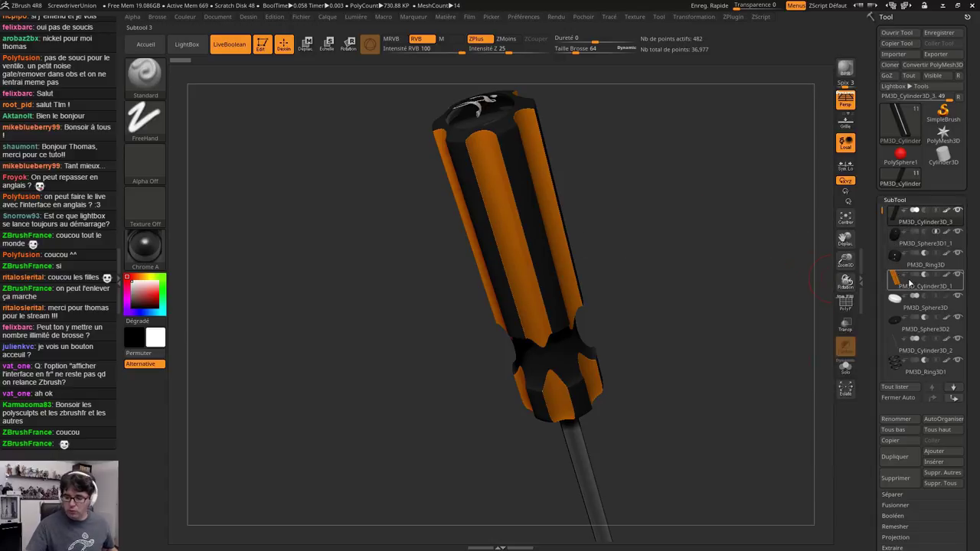
pyautogui.moveTo(899, 288)
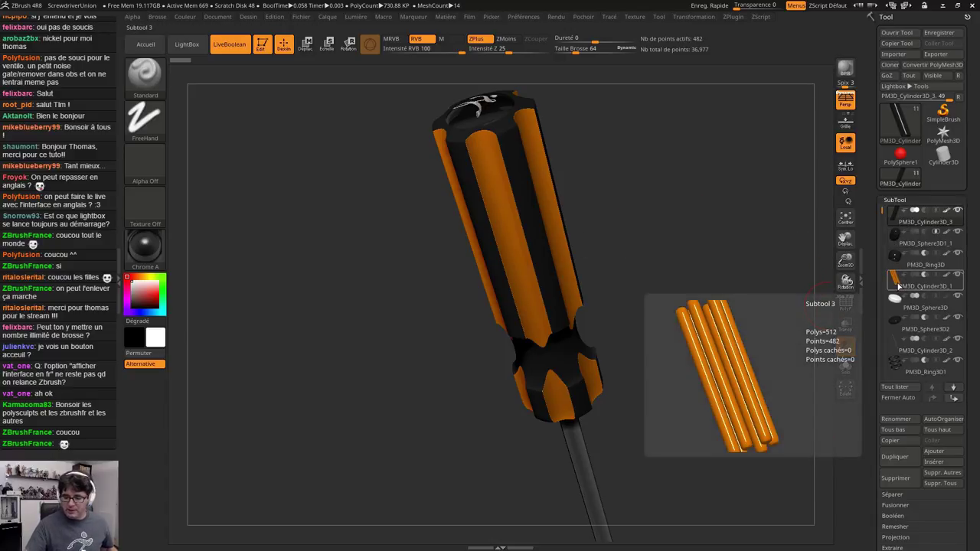
pyautogui.moveTo(897, 364)
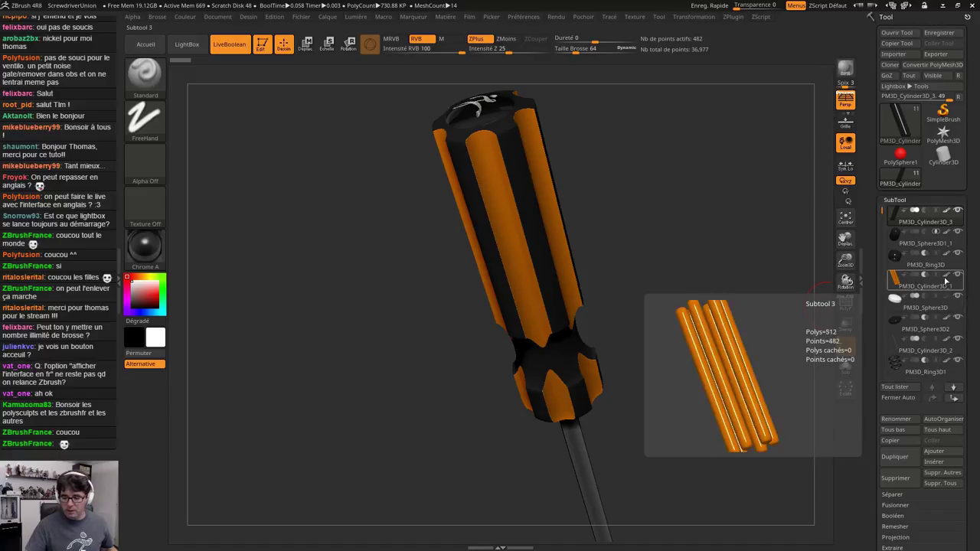
pyautogui.moveTo(909, 242)
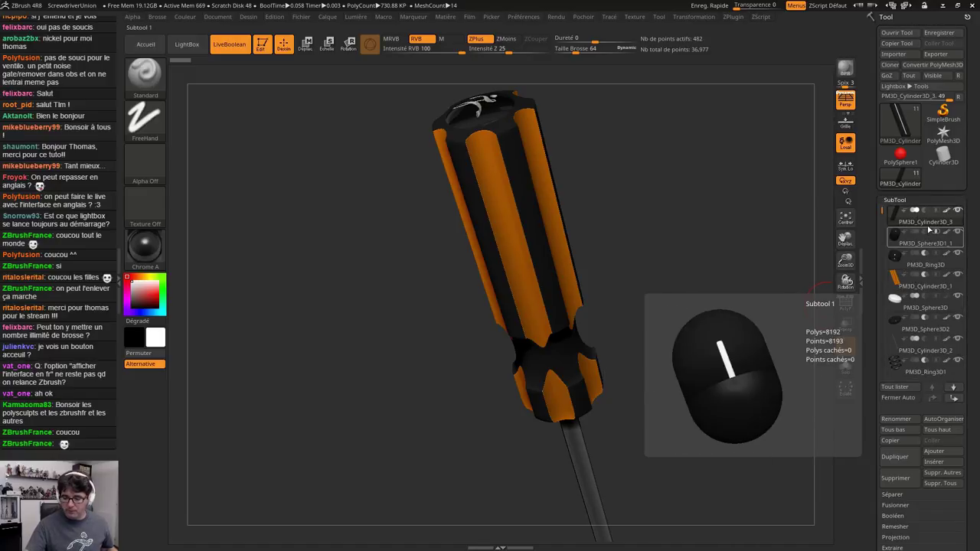
pyautogui.moveTo(919, 303)
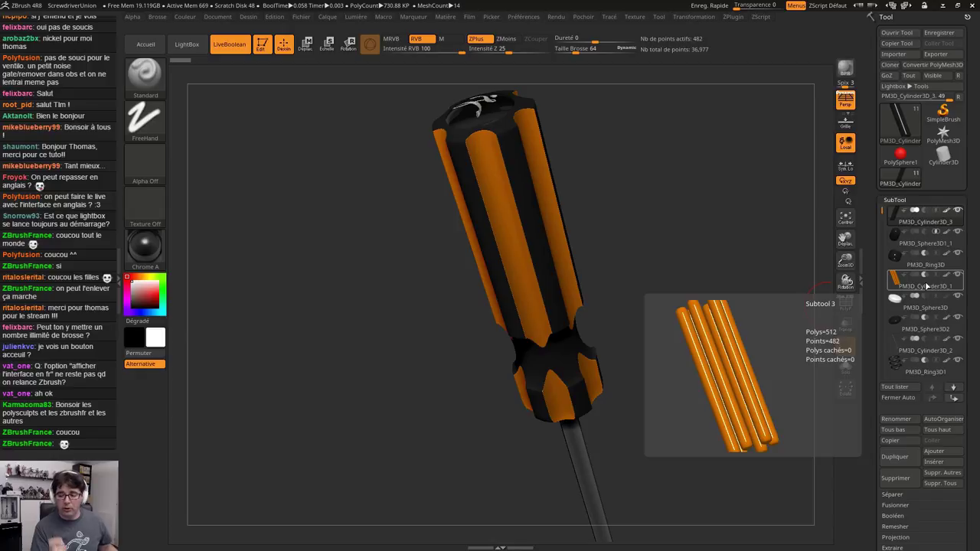
pyautogui.moveTo(906, 336)
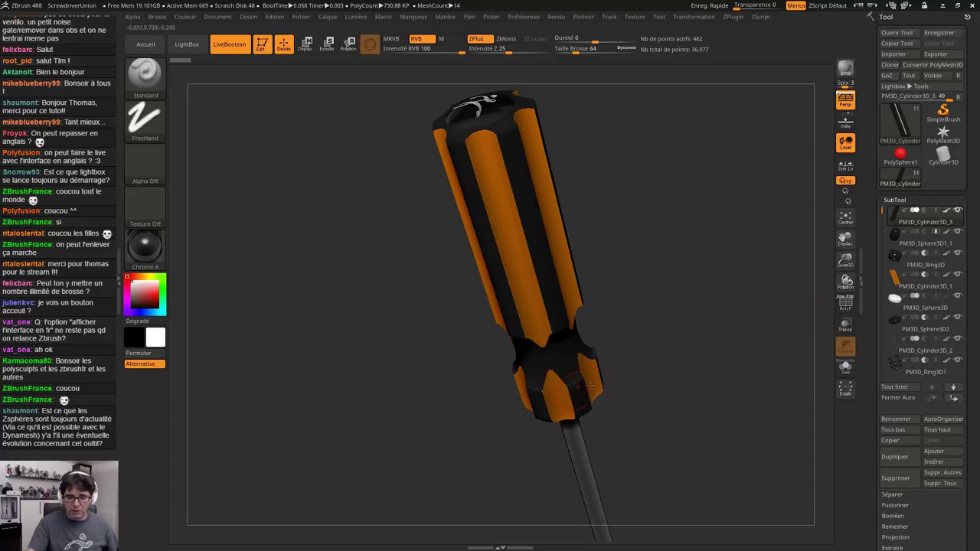
pyautogui.moveTo(612, 349); pyautogui.dragTo(666, 406)
pyautogui.moveTo(620, 452); pyautogui.dragTo(609, 465)
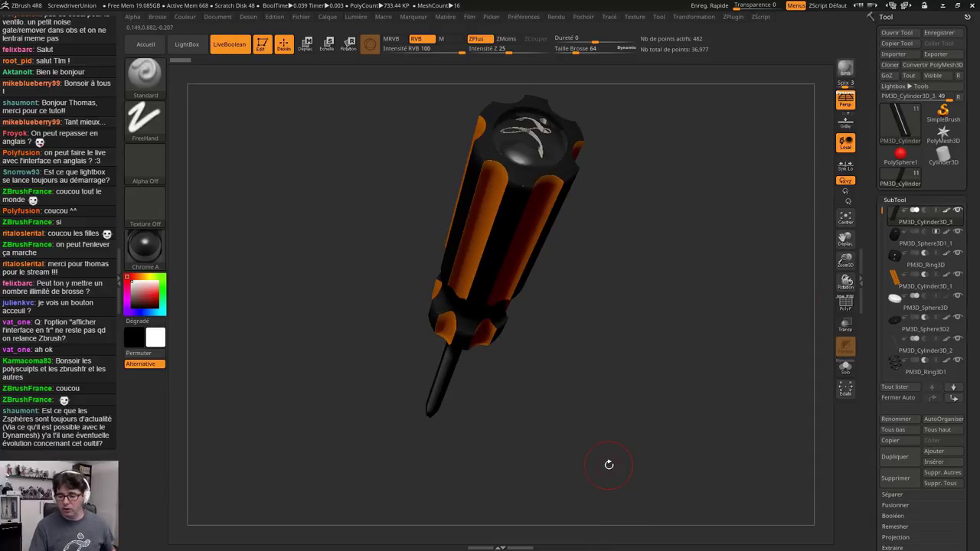
# Select the PM3D_Cylinder3D_1 subtool, expand its ArrayMesh settings, and examine the grooves around the screwdriver handle
pyautogui.click(925, 283)
pyautogui.scroll(-3, 972, 431)
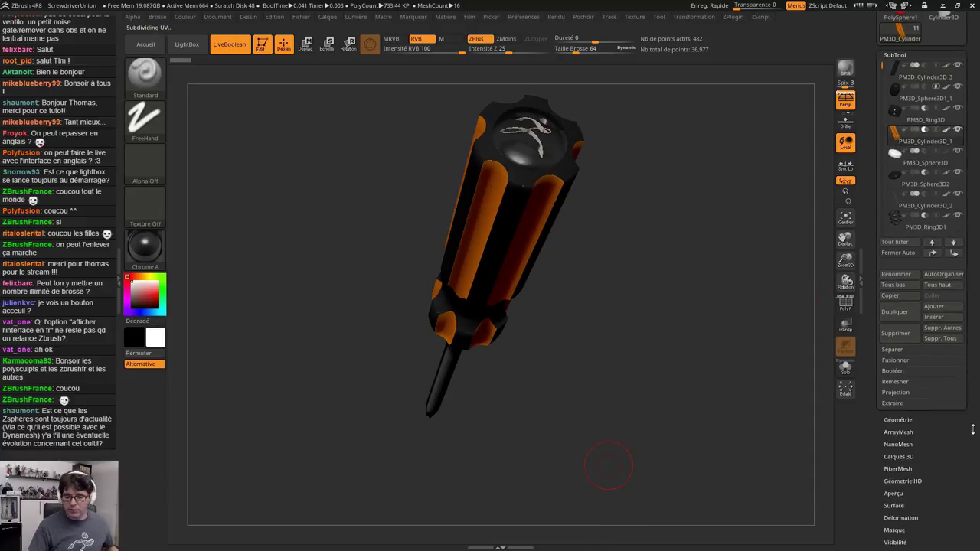
pyautogui.scroll(-1, 973, 431)
pyautogui.click(974, 417)
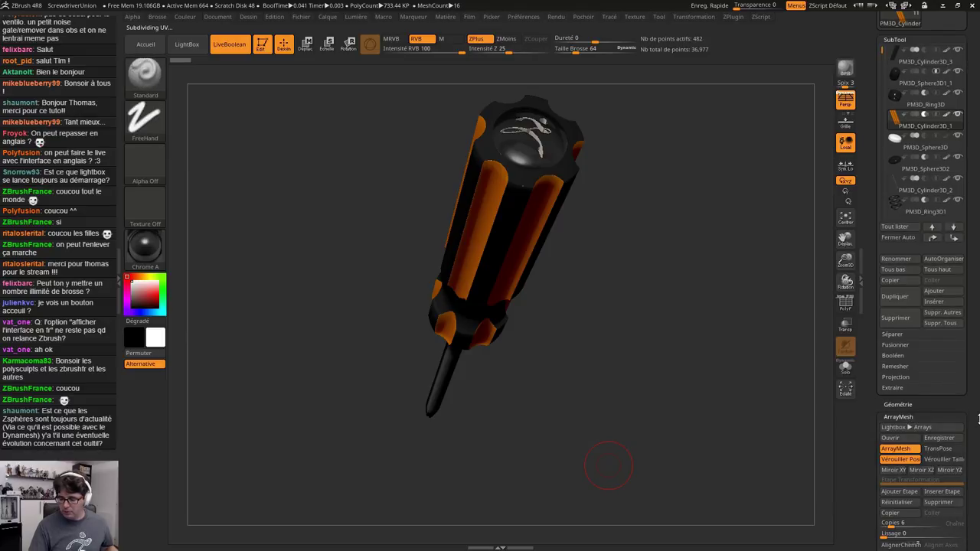
pyautogui.scroll(-3, 978, 417)
pyautogui.moveTo(609, 324); pyautogui.dragTo(588, 341)
pyautogui.moveTo(593, 234); pyautogui.dragTo(682, 237)
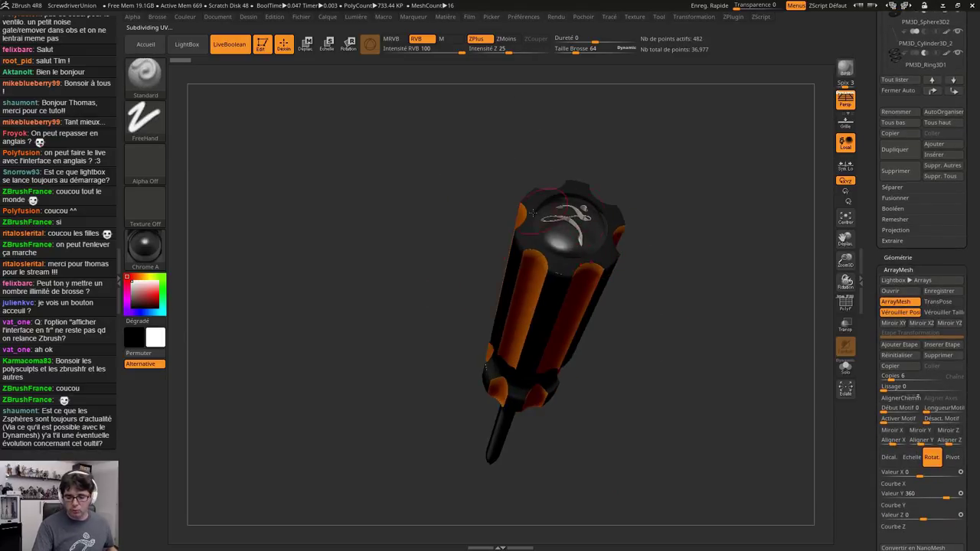
pyautogui.moveTo(533, 212); pyautogui.dragTo(588, 325)
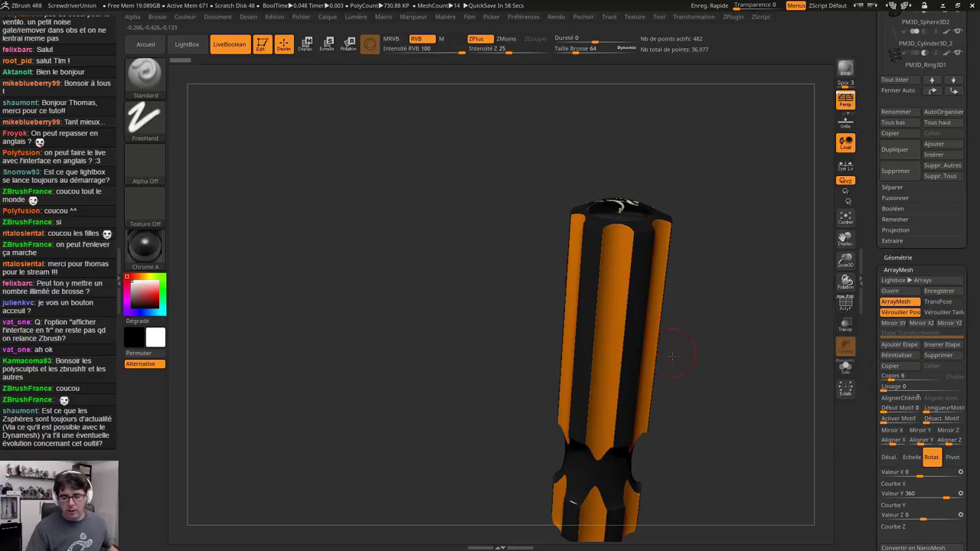
pyautogui.moveTo(681, 324); pyautogui.dragTo(565, 315)
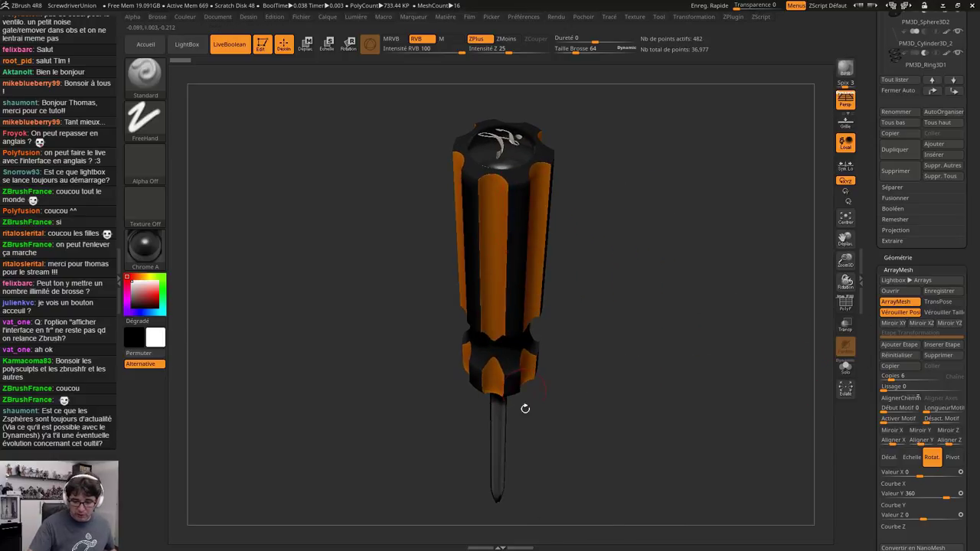
# Switch the PM3D_Cylinder3D_1 subtool to the additive boolean mode and back to subtraction
pyautogui.scroll(5, 919, 306)
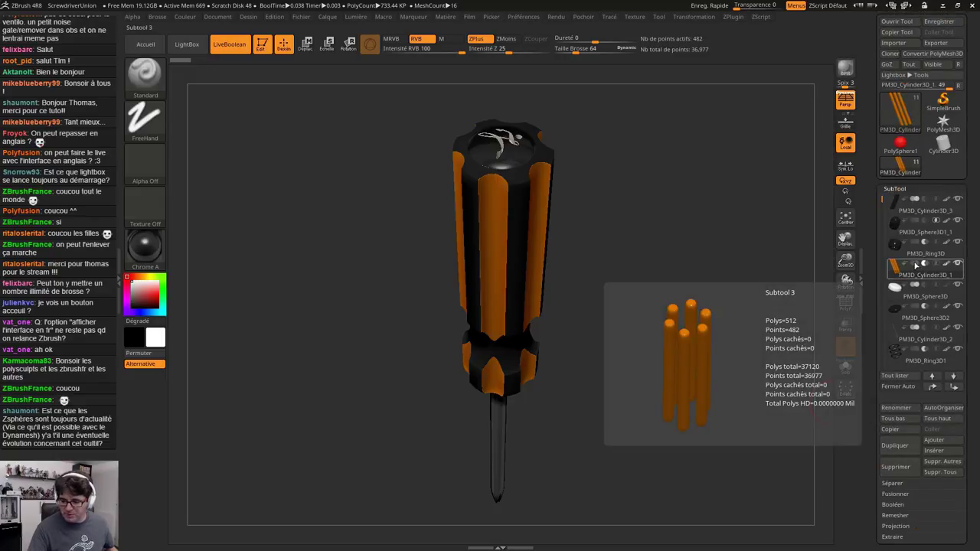
pyautogui.click(916, 264)
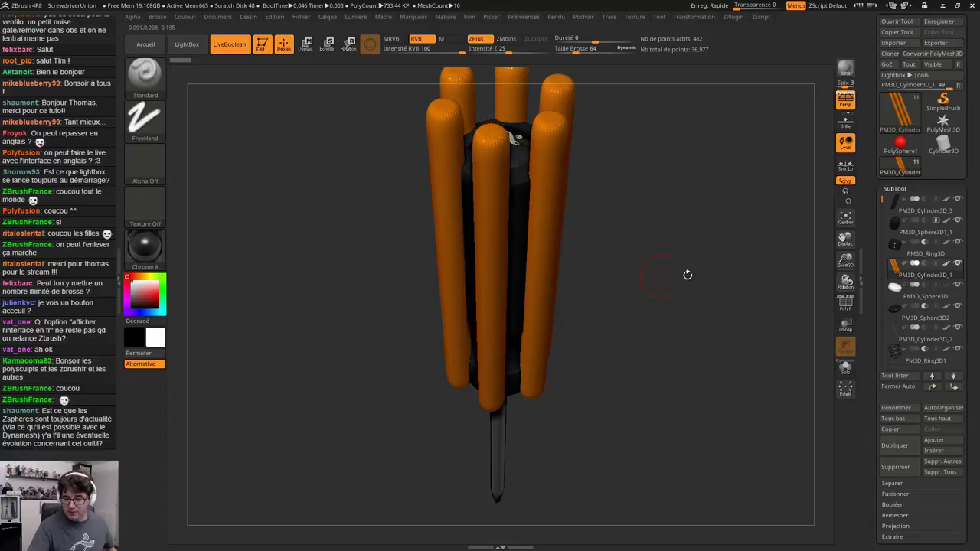
pyautogui.click(922, 264)
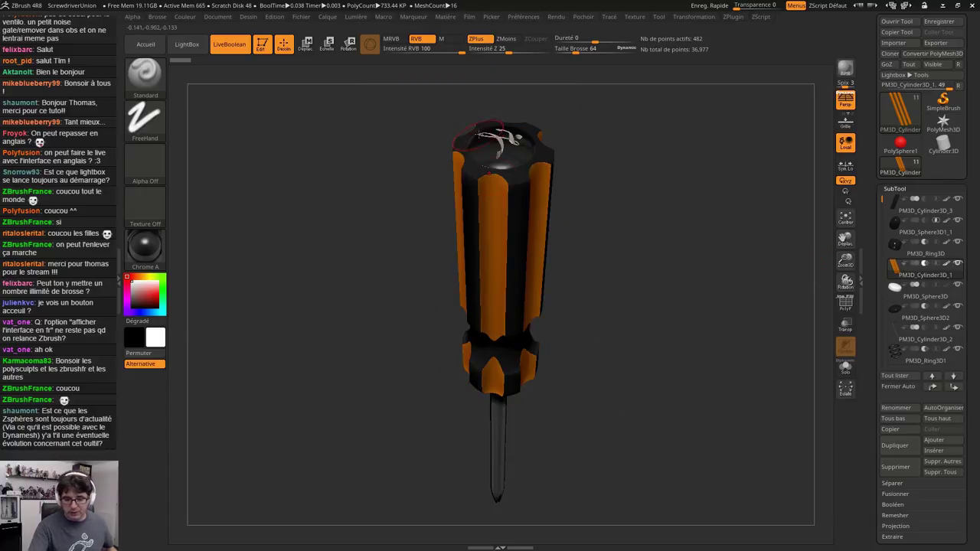
# Set the ArrayMesh copies of the PM3D_Cylinder3D_1 subtool to 8 to cut more grooves into the handle
pyautogui.moveTo(587, 406); pyautogui.dragTo(826, 387)
pyautogui.moveTo(874, 513); pyautogui.dragTo(874, 220)
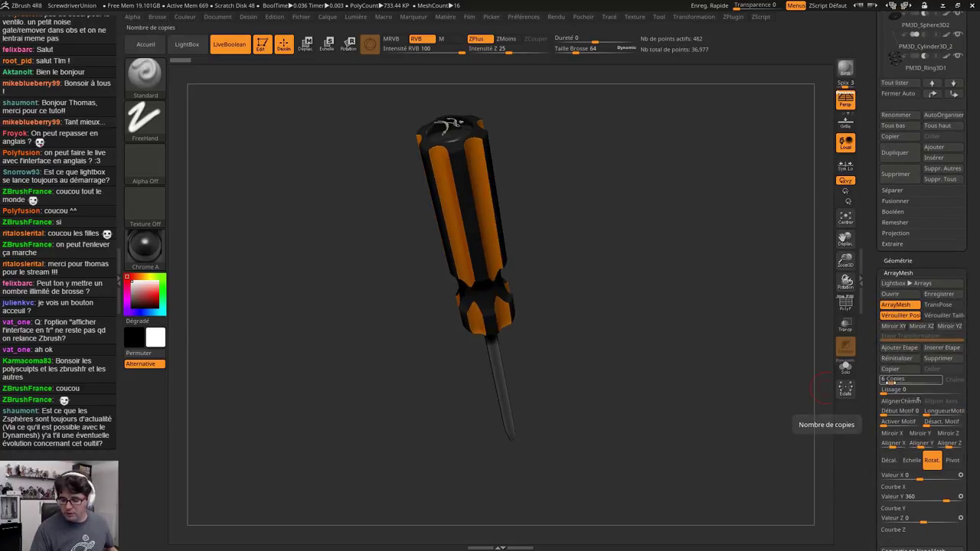
pyautogui.moveTo(890, 382); pyautogui.dragTo(894, 382)
pyautogui.moveTo(893, 380); pyautogui.dragTo(893, 380)
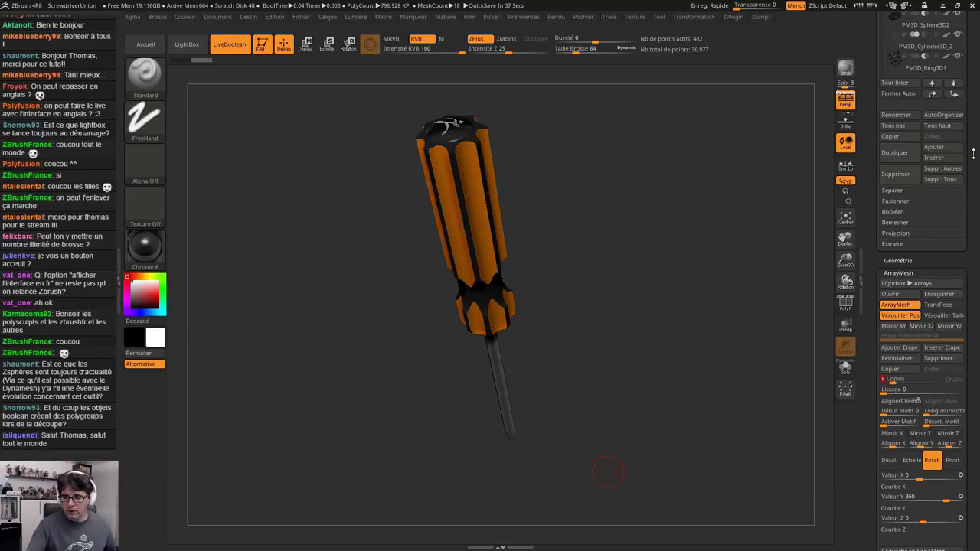
# Generate a Boolean model from the screwdriver's subtools and make the resulting UMesh tool active
pyautogui.moveTo(916, 104); pyautogui.dragTo(916, 123)
pyautogui.scroll(1, 916, 247)
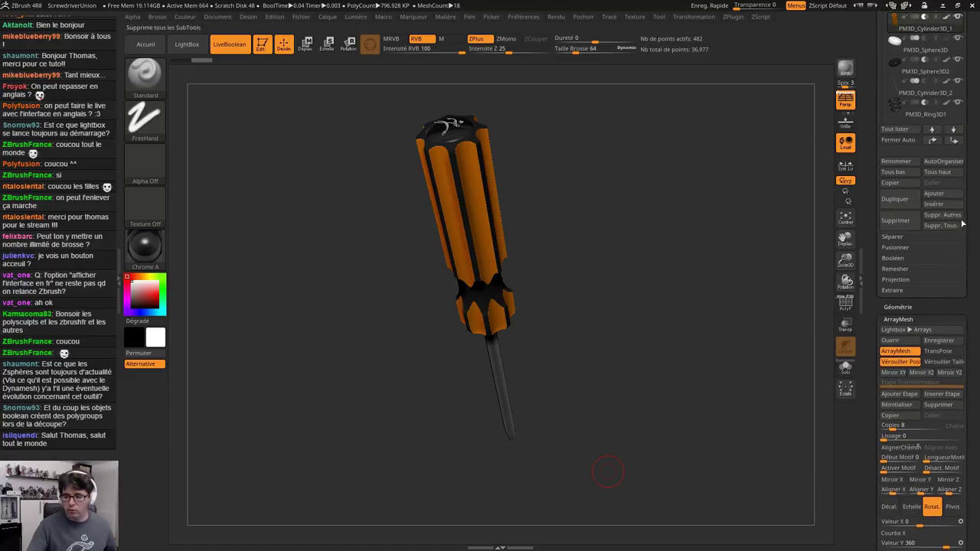
pyautogui.click(918, 259)
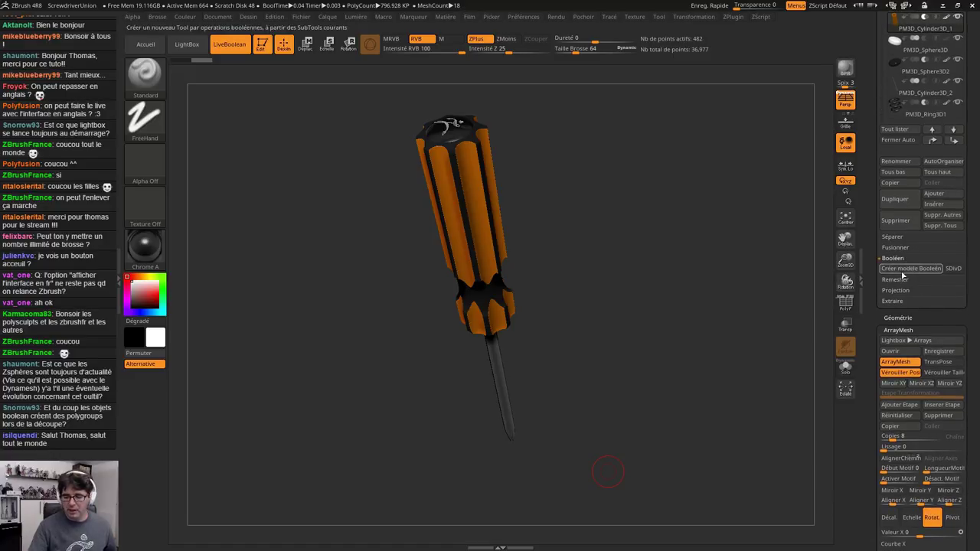
pyautogui.click(909, 268)
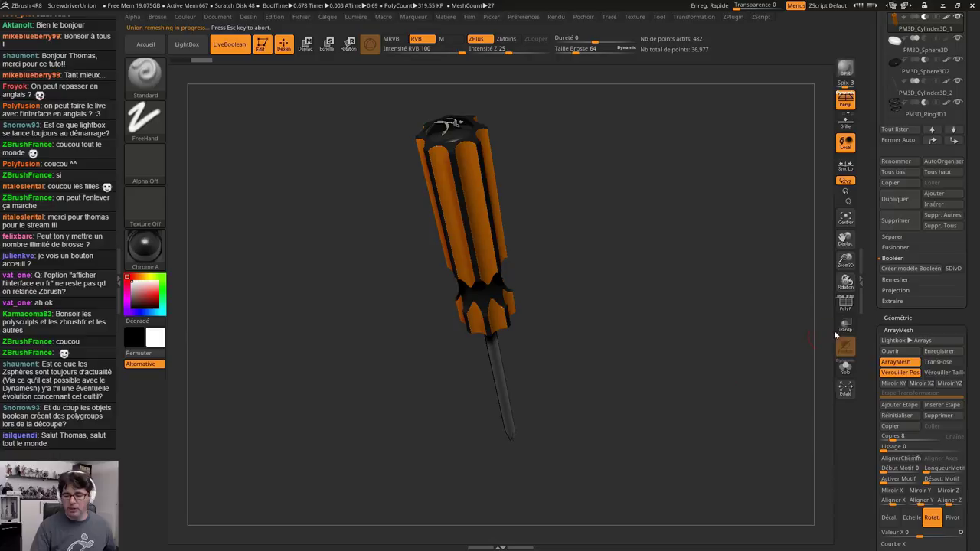
pyautogui.scroll(8, 963, 322)
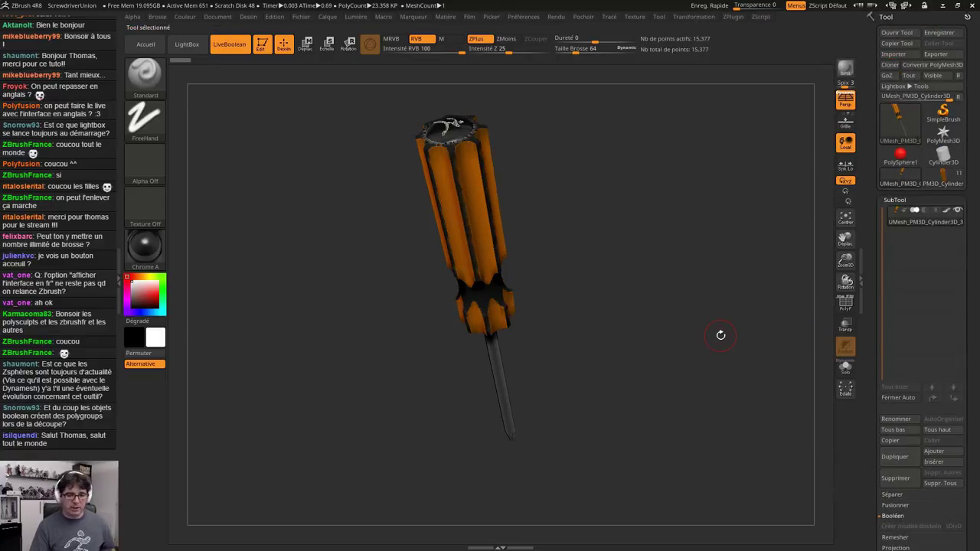
# Turn off the polypaint of the Boolean screwdriver subtool and apply the MatCap Gray material
pyautogui.click(947, 212)
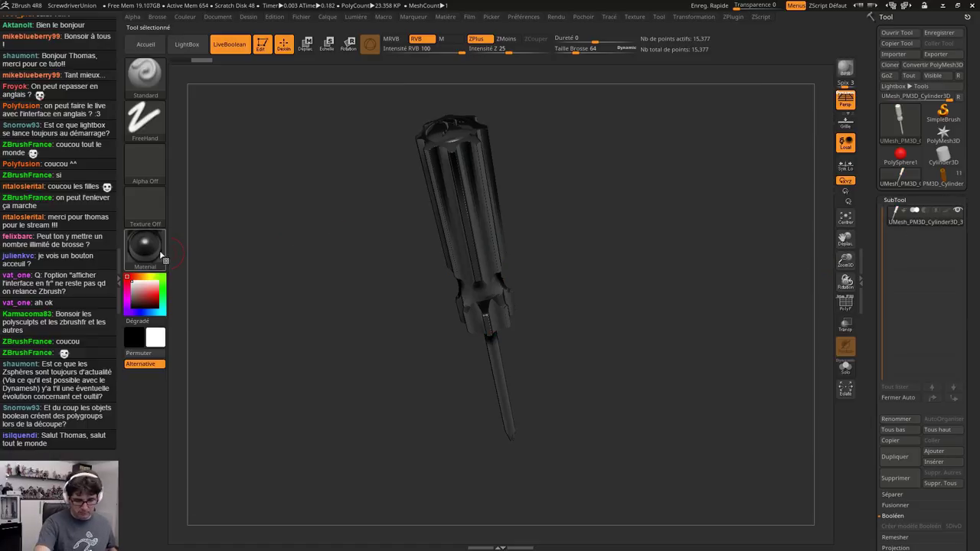
pyautogui.click(160, 255)
pyautogui.click(365, 261)
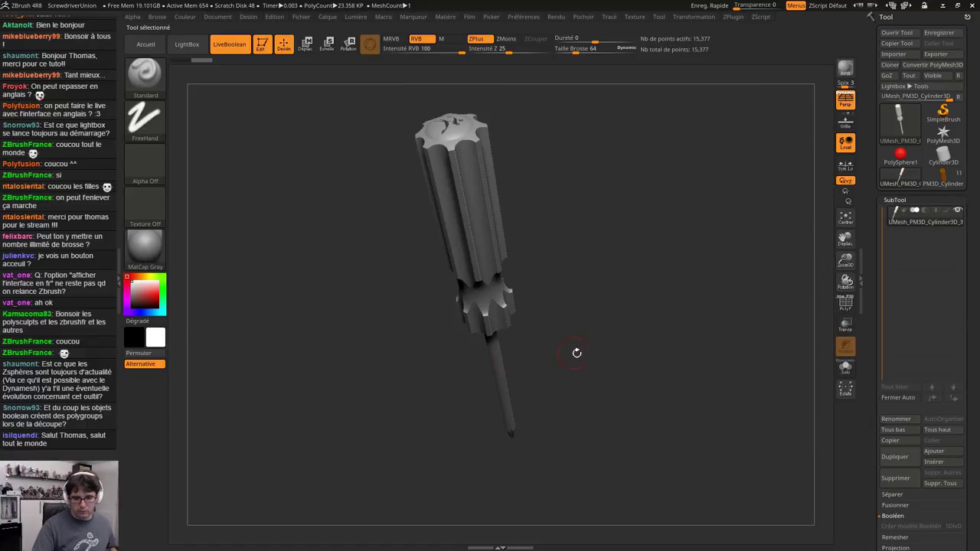
pyautogui.moveTo(590, 371); pyautogui.dragTo(525, 408)
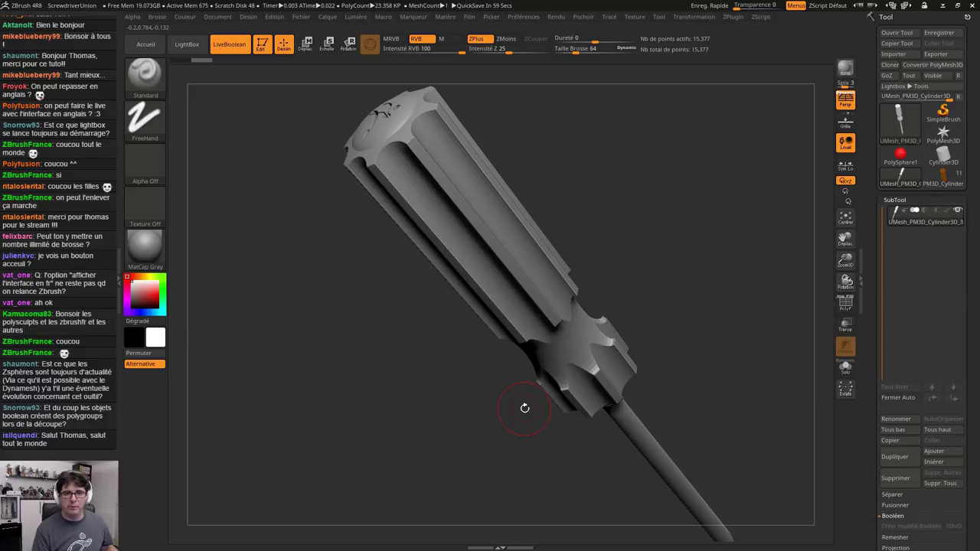
# Show the PolyFrame display and examine the polygroups and topology of the Boolean mesh along the handle, collar and engraved cap
pyautogui.hotkey('shift', 'f')
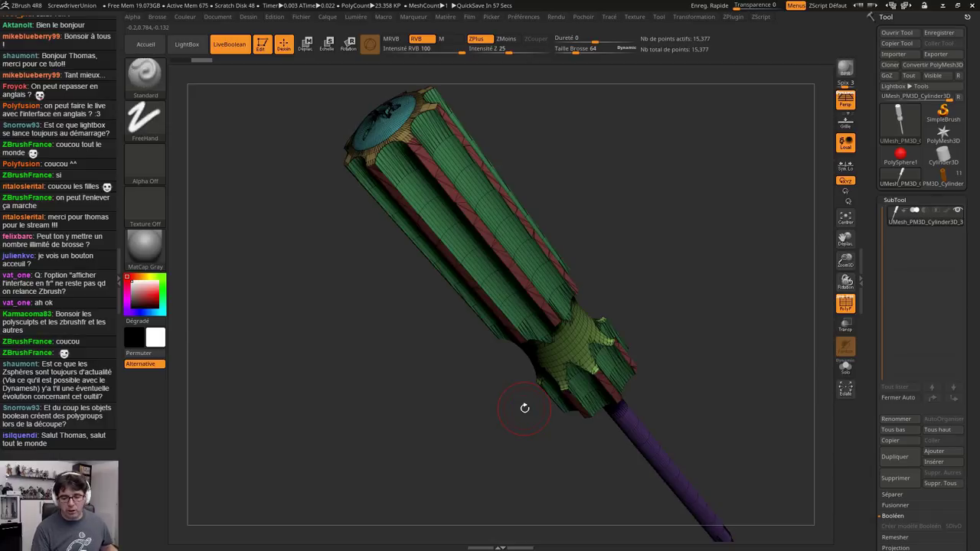
pyautogui.moveTo(524, 409); pyautogui.dragTo(474, 192)
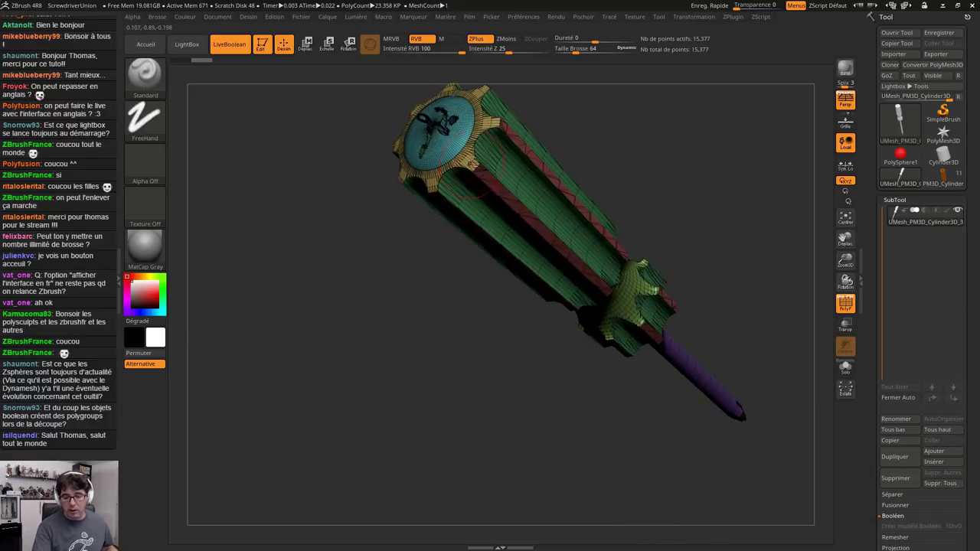
pyautogui.keyDown('ctrl'); pyautogui.moveTo(472, 164); pyautogui.dragTo(529, 353, button='right'); pyautogui.keyUp('ctrl')
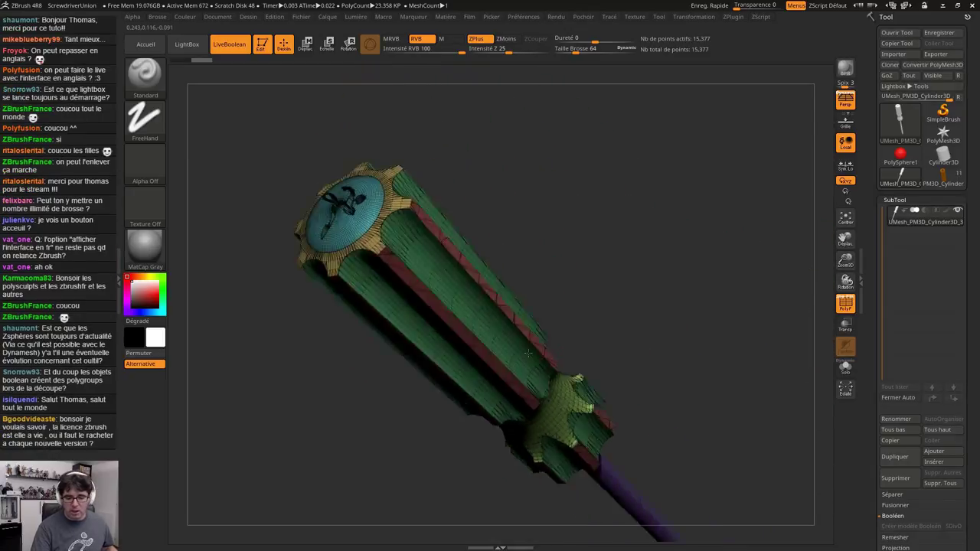
pyautogui.moveTo(528, 353); pyautogui.dragTo(511, 346)
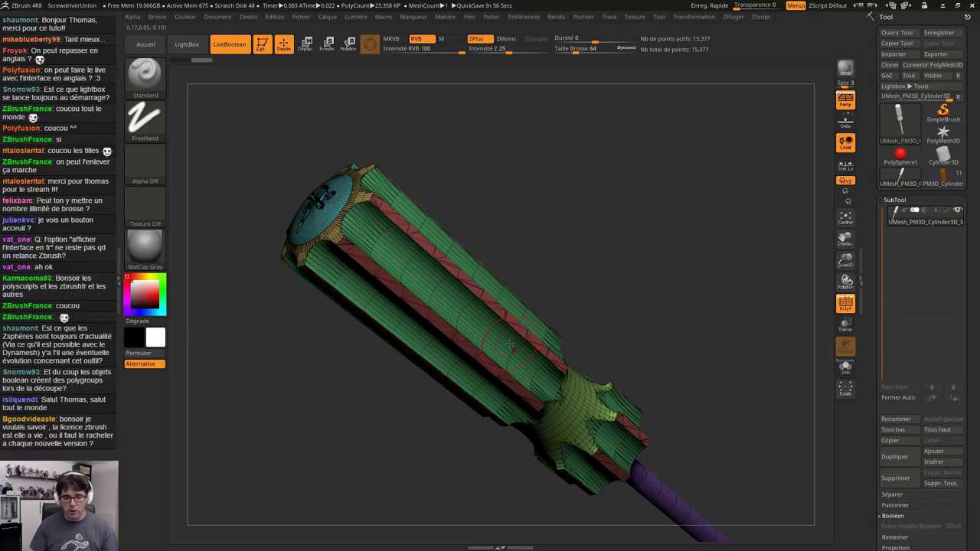
pyautogui.moveTo(510, 344); pyautogui.dragTo(433, 244, button='right')
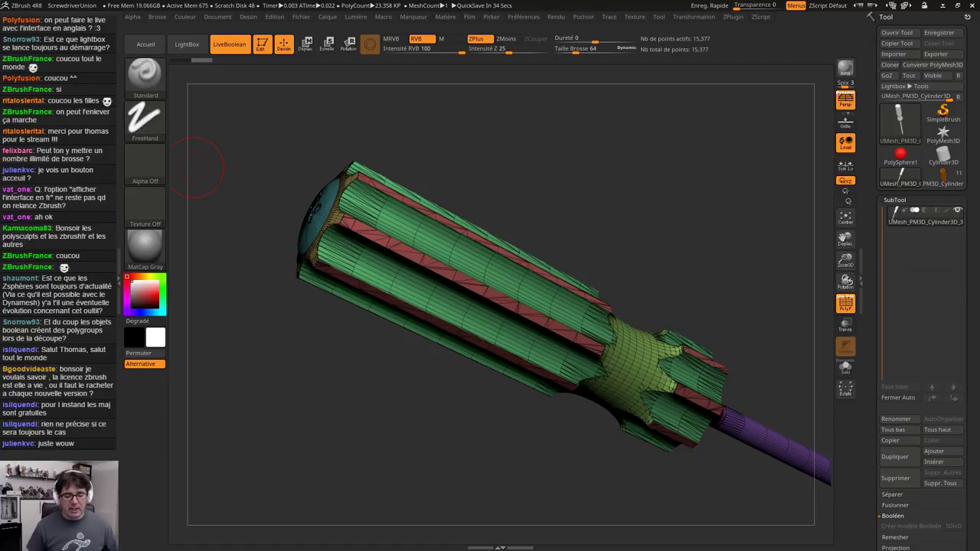
pyautogui.moveTo(382, 166)
pyautogui.mouseDown()
pyautogui.moveTo(455, 167)
pyautogui.moveTo(412, 167)
pyautogui.mouseUp()
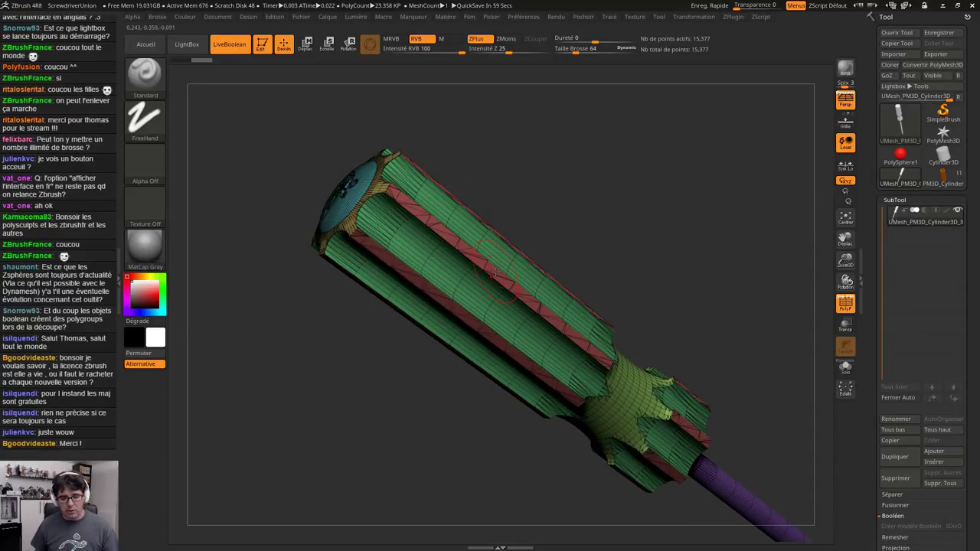
pyautogui.moveTo(494, 272)
pyautogui.mouseDown(button='right')
pyautogui.moveTo(470, 349)
pyautogui.moveTo(618, 307)
pyautogui.moveTo(588, 287)
pyautogui.moveTo(498, 145)
pyautogui.moveTo(451, 175)
pyautogui.mouseUp(button='right')
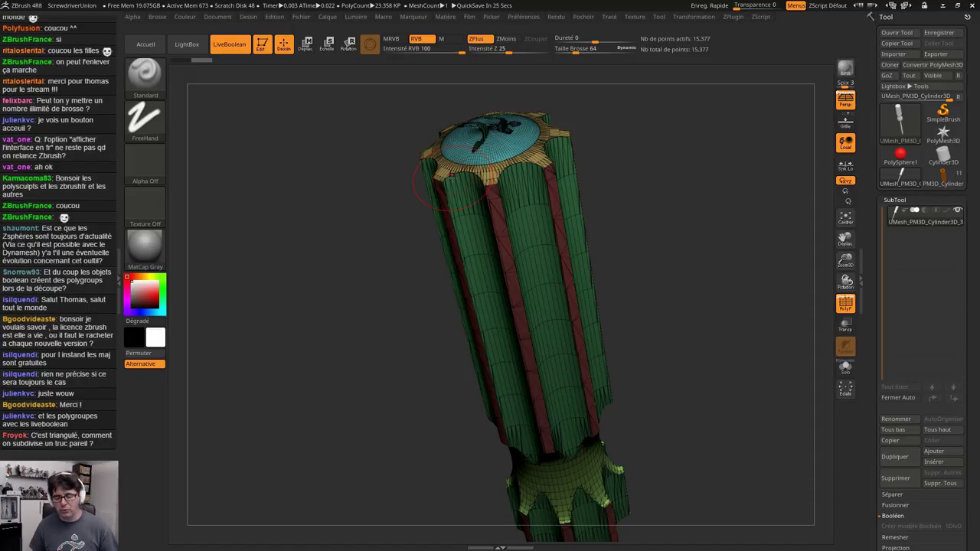
pyautogui.moveTo(611, 254); pyautogui.dragTo(582, 205)
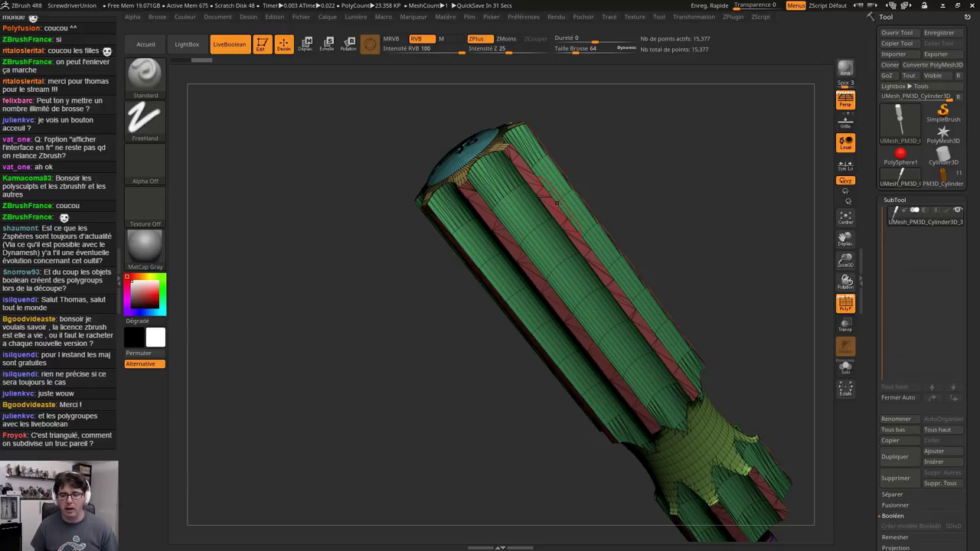
pyautogui.moveTo(557, 203); pyautogui.dragTo(520, 278, button='right')
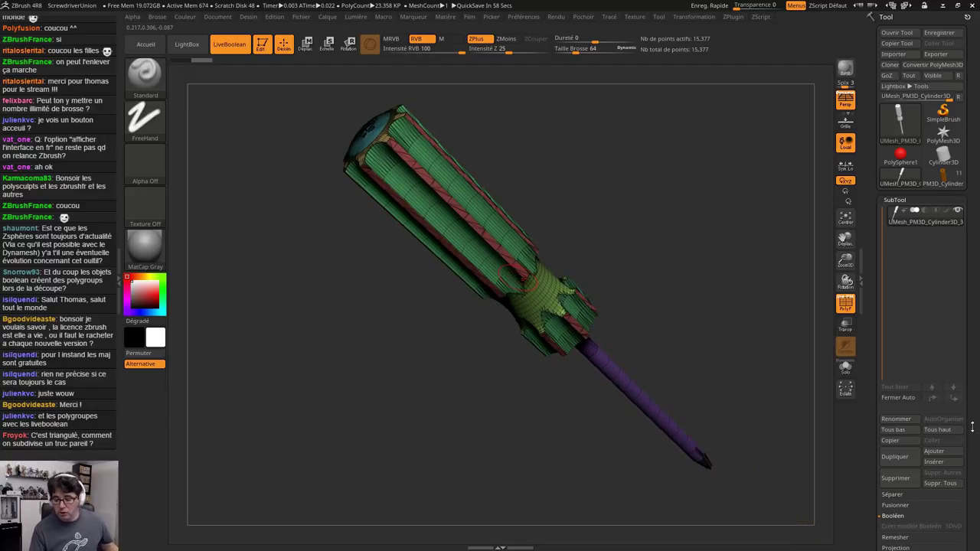
# Try DynaMesh on the Boolean screwdriver at resolution 128, check the surface without PolyFrame, and undo the remesh
pyautogui.scroll(-5, 899, 163)
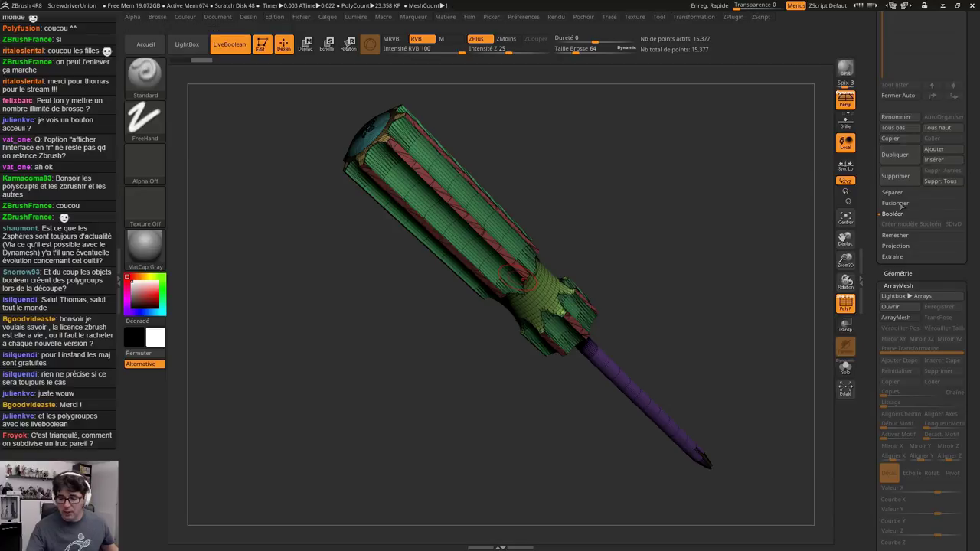
pyautogui.click(897, 285)
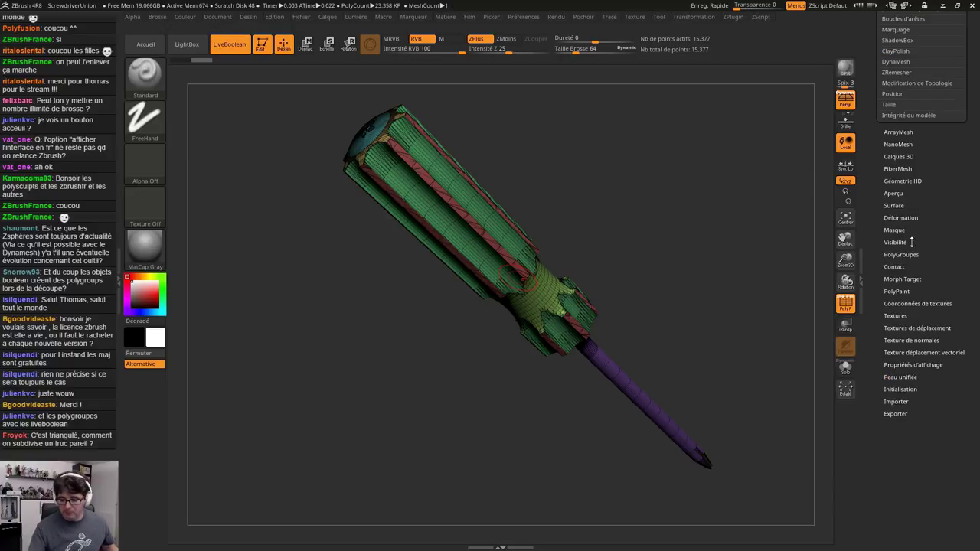
pyautogui.scroll(2, 907, 123)
pyautogui.click(898, 103)
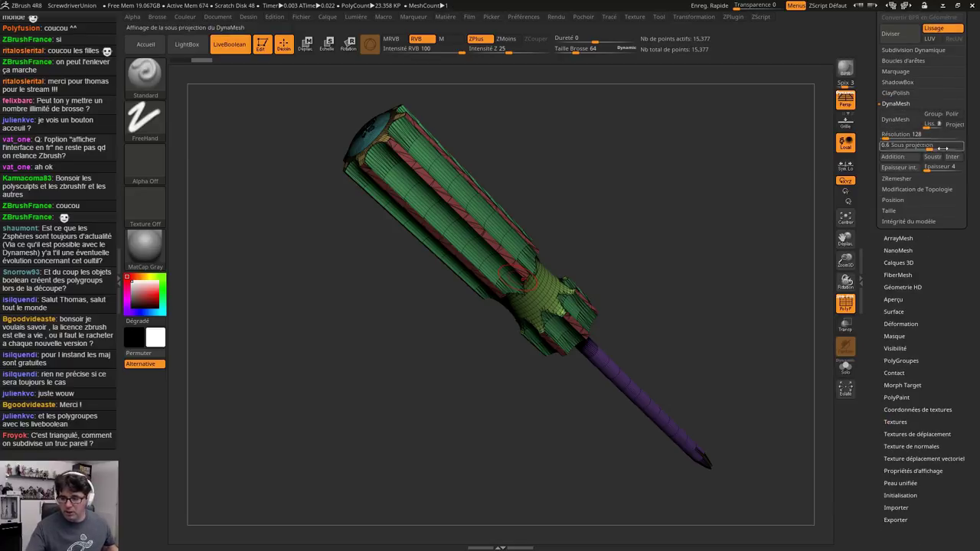
pyautogui.click(895, 118)
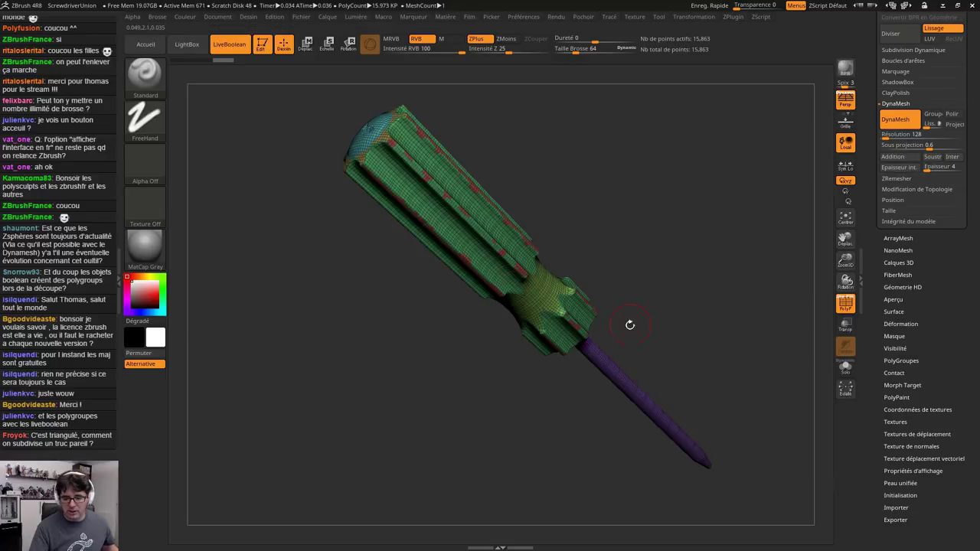
pyautogui.moveTo(630, 324)
pyautogui.mouseDown()
pyautogui.moveTo(588, 328)
pyautogui.moveTo(583, 349)
pyautogui.moveTo(629, 341)
pyautogui.moveTo(550, 354)
pyautogui.mouseUp()
pyautogui.hotkey('shift', 'f')
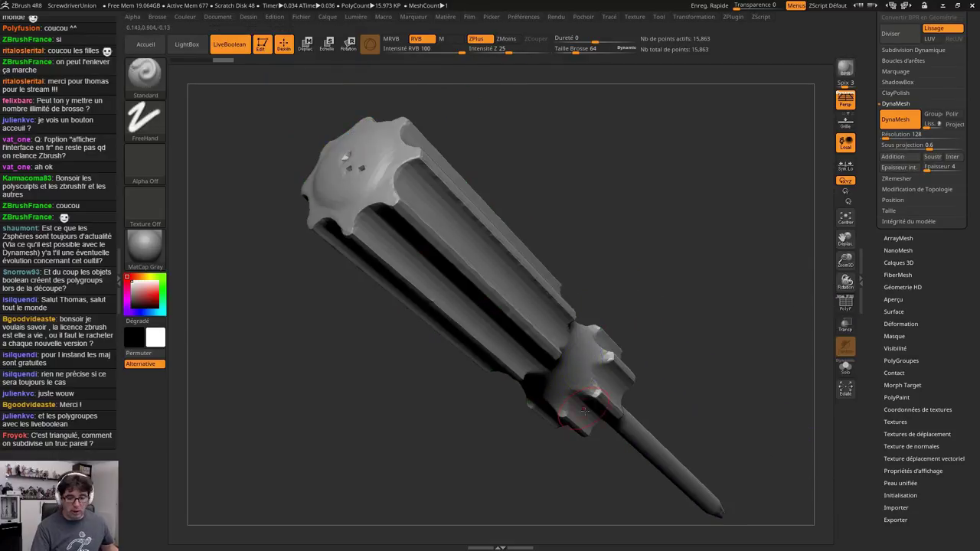
pyautogui.moveTo(638, 455)
pyautogui.mouseDown(button='right')
pyautogui.moveTo(665, 436)
pyautogui.moveTo(635, 445)
pyautogui.mouseUp(button='right')
pyautogui.hotkey('ctrl', 'z')
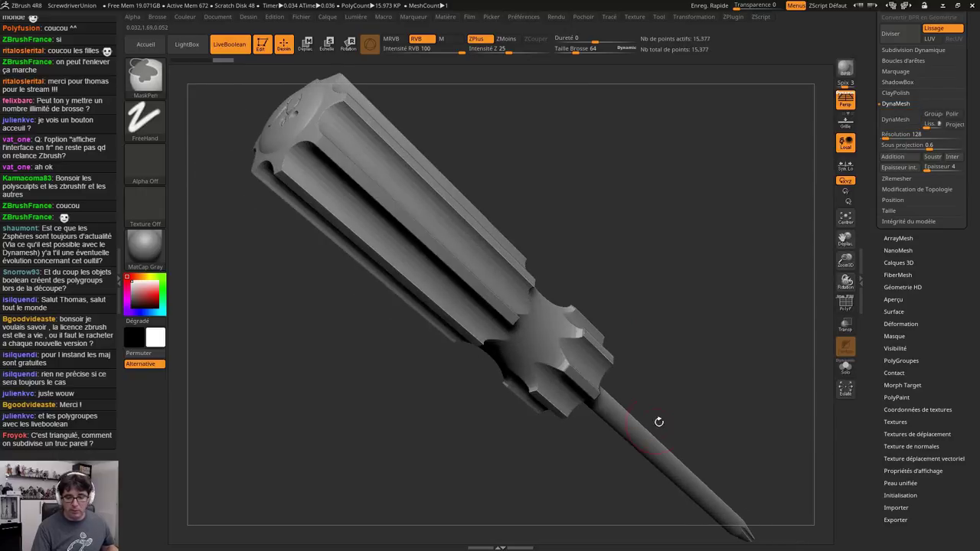
# Try DynaMesh at resolution 280, check the engraved logo on the handle's cap, and undo the remesh
pyautogui.moveTo(886, 139); pyautogui.dragTo(891, 135)
pyautogui.click(895, 119)
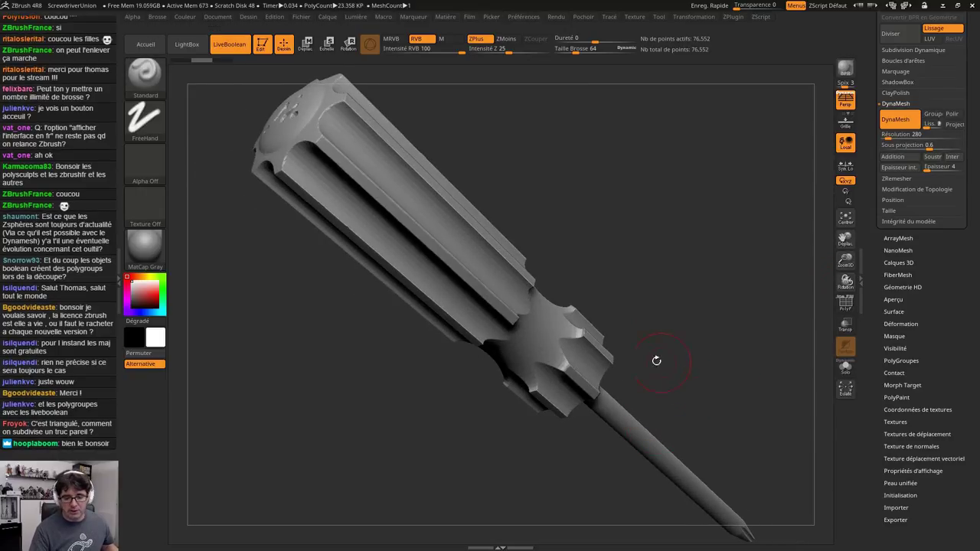
pyautogui.moveTo(656, 361); pyautogui.dragTo(707, 376, button='right')
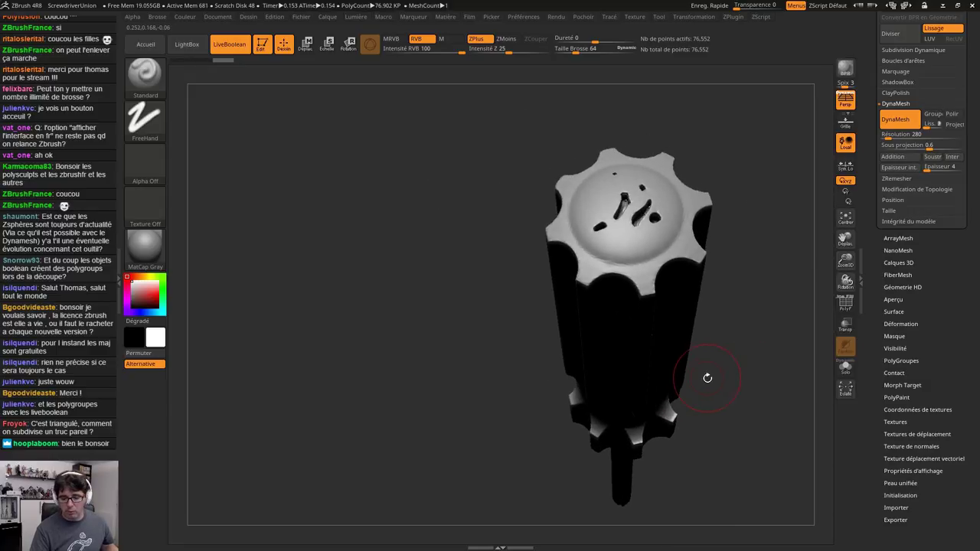
pyautogui.hotkey('ctrl', 'z')
# Apply DynaMesh to the screwdriver at resolution 768 and show its PolyFrame to check the dense topology
pyautogui.moveTo(889, 136); pyautogui.dragTo(903, 135)
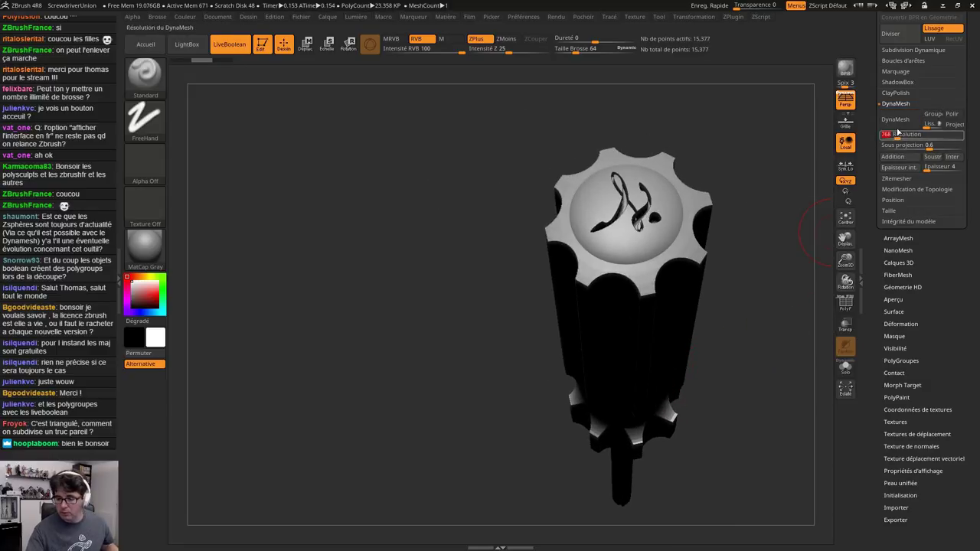
pyautogui.moveTo(710, 403); pyautogui.dragTo(685, 381, button='right')
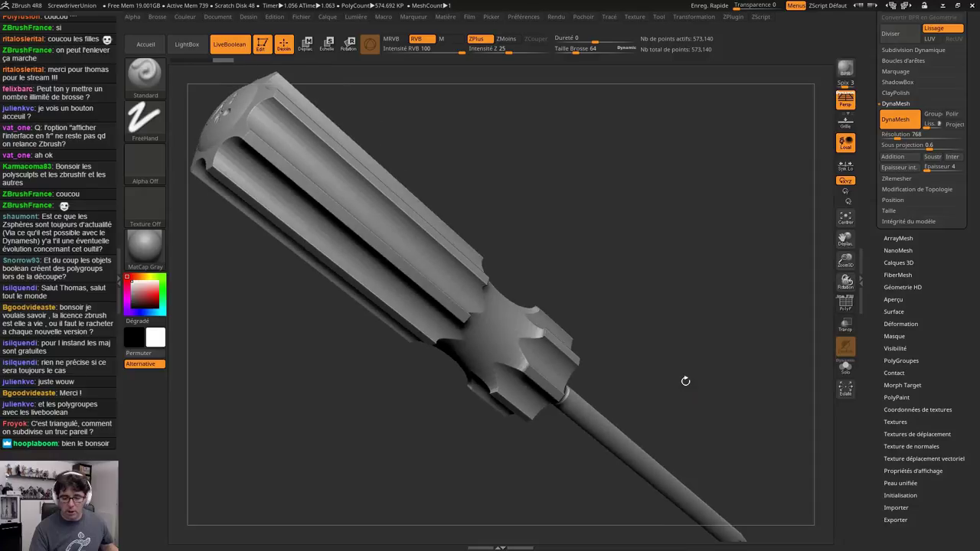
pyautogui.hotkey('shift', 'f')
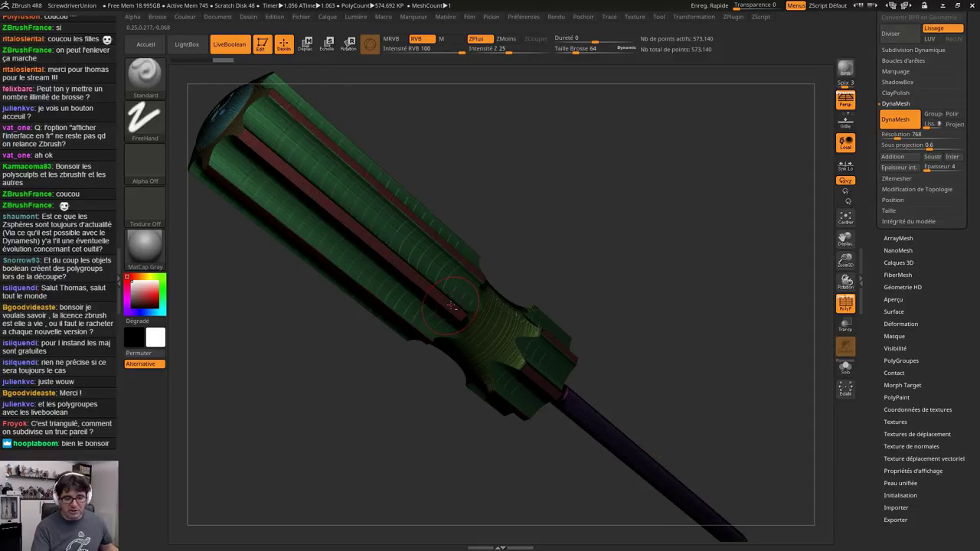
pyautogui.moveTo(348, 204)
pyautogui.keyDown('alt'); pyautogui.mouseDown(button='right')
pyautogui.moveTo(415, 242)
pyautogui.moveTo(452, 383)
pyautogui.moveTo(464, 305)
pyautogui.mouseUp(button='right'); pyautogui.keyUp('alt')
pyautogui.moveTo(464, 305); pyautogui.dragTo(472, 302)
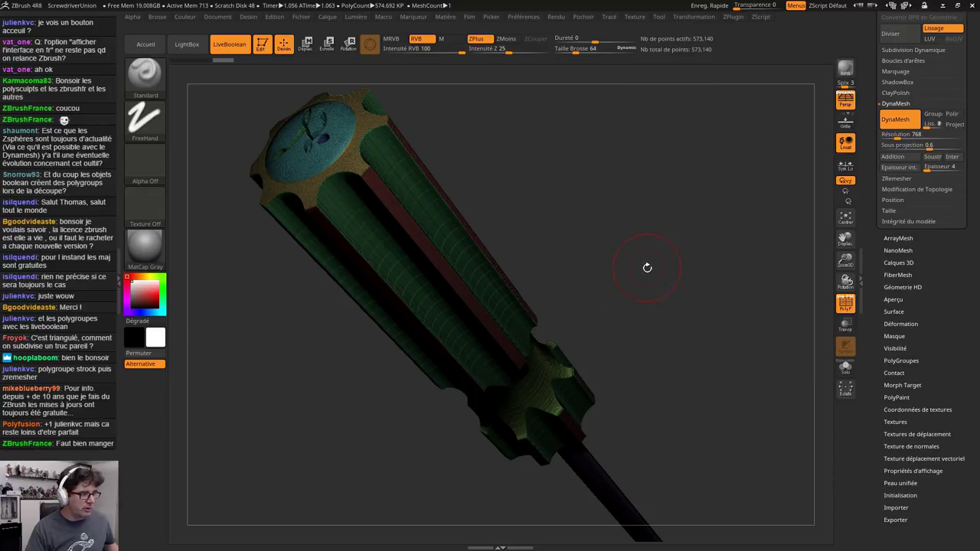
pyautogui.keyDown('alt'); pyautogui.moveTo(649, 294); pyautogui.dragTo(584, 275); pyautogui.keyUp('alt')
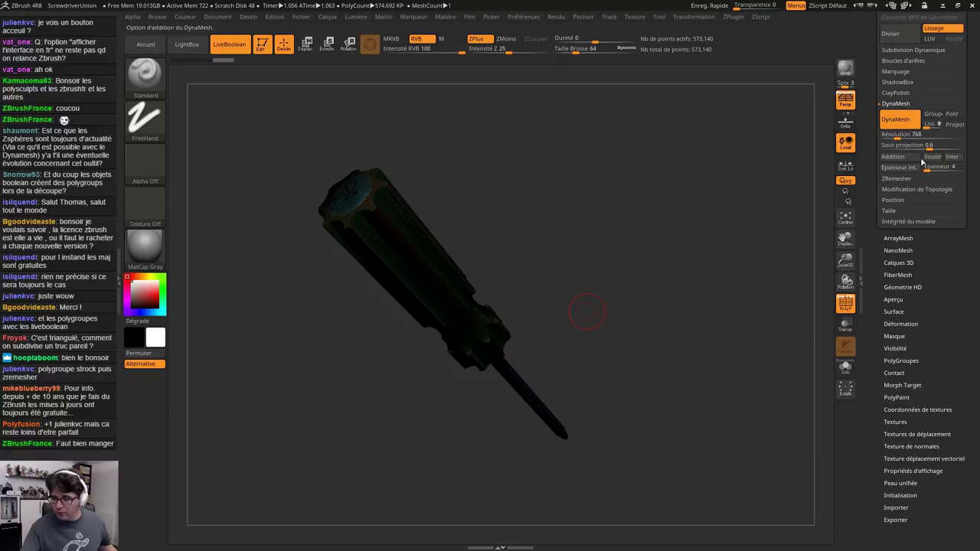
# Retopologize the screwdriver with ZRemesher, keeping groups, with a target polygon count of 12.57196 and adaptive size 71, and check the shaft's tip
pyautogui.click(905, 178)
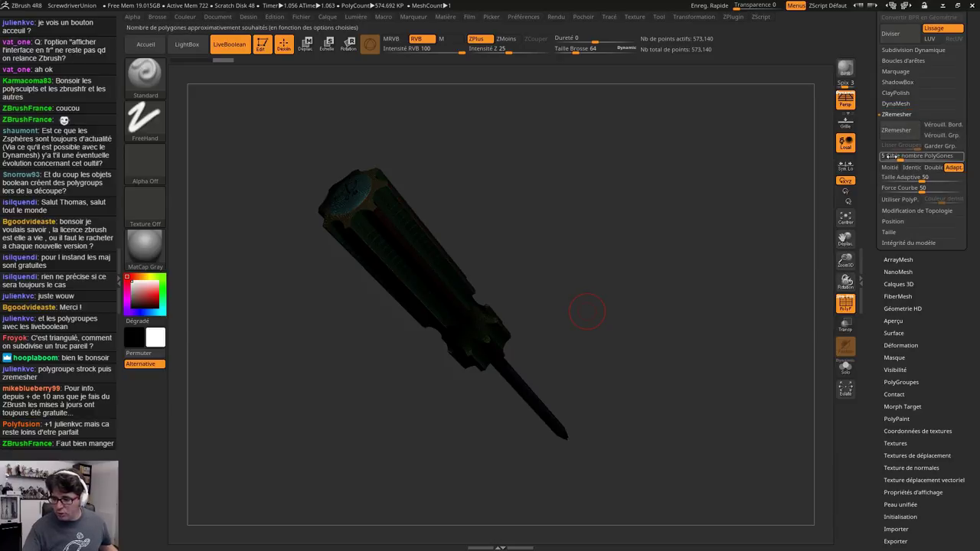
pyautogui.moveTo(923, 178); pyautogui.dragTo(911, 158)
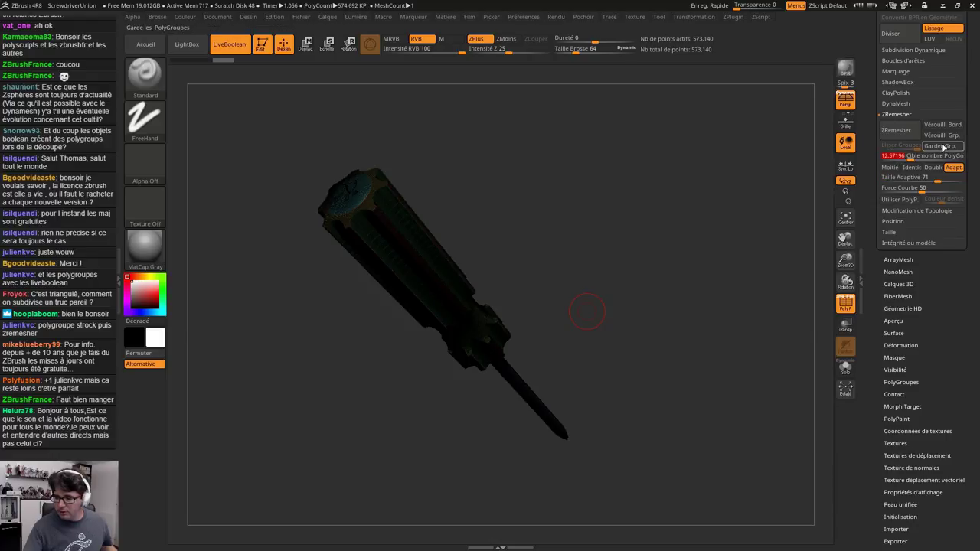
pyautogui.click(940, 145)
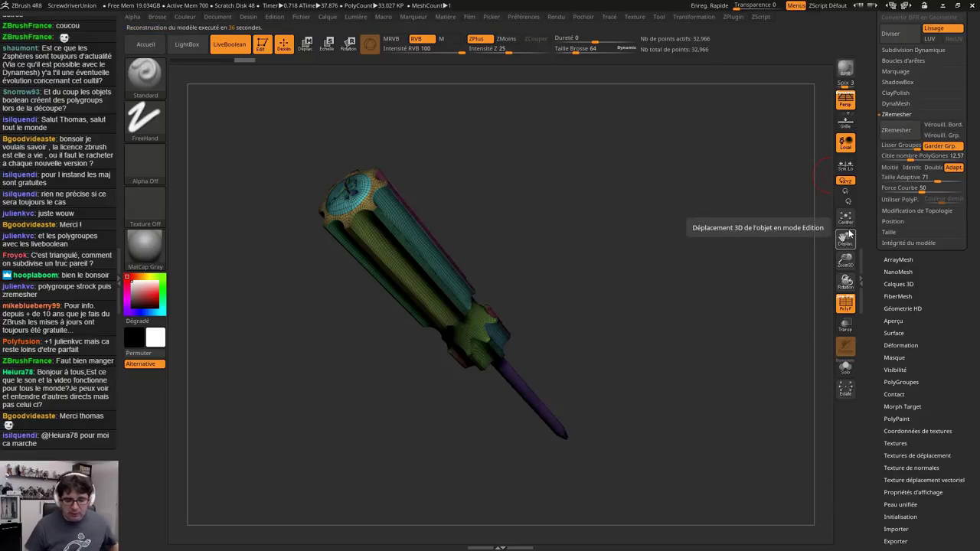
pyautogui.moveTo(597, 345); pyautogui.dragTo(530, 327)
pyautogui.keyDown('alt'); pyautogui.moveTo(426, 148); pyautogui.dragTo(528, 417); pyautogui.keyUp('alt')
pyautogui.keyDown('alt'); pyautogui.moveTo(667, 403); pyautogui.dragTo(632, 244); pyautogui.keyUp('alt')
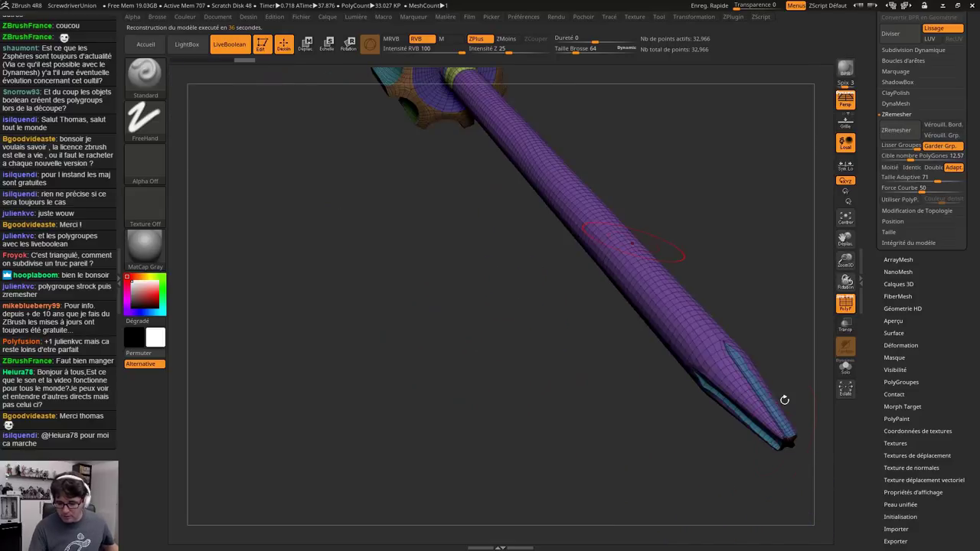
# Hide the PolyFrame and examine the retopologized screwdriver's engraved cap and fluted handle
pyautogui.moveTo(785, 400); pyautogui.dragTo(677, 486)
pyautogui.hotkey('shift', 'f')
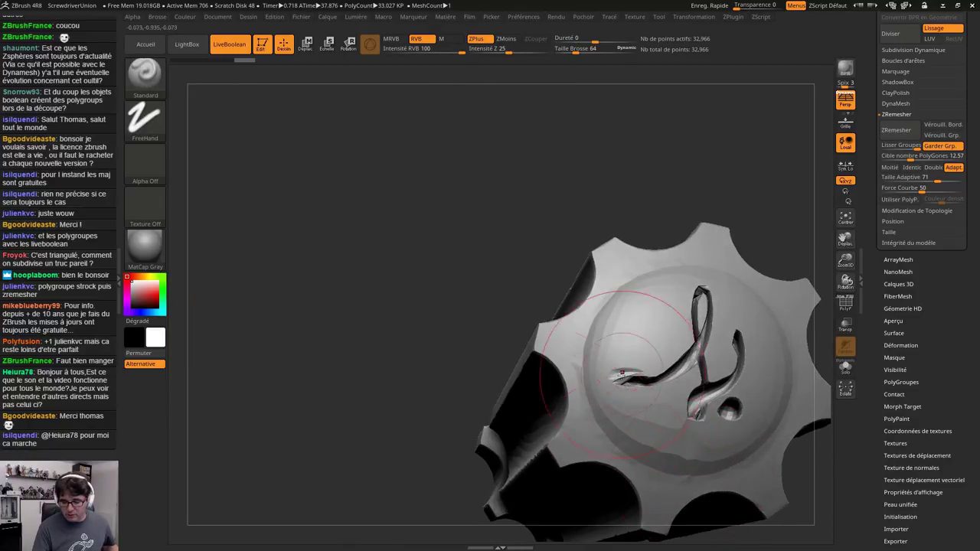
pyautogui.moveTo(622, 374); pyautogui.dragTo(454, 329)
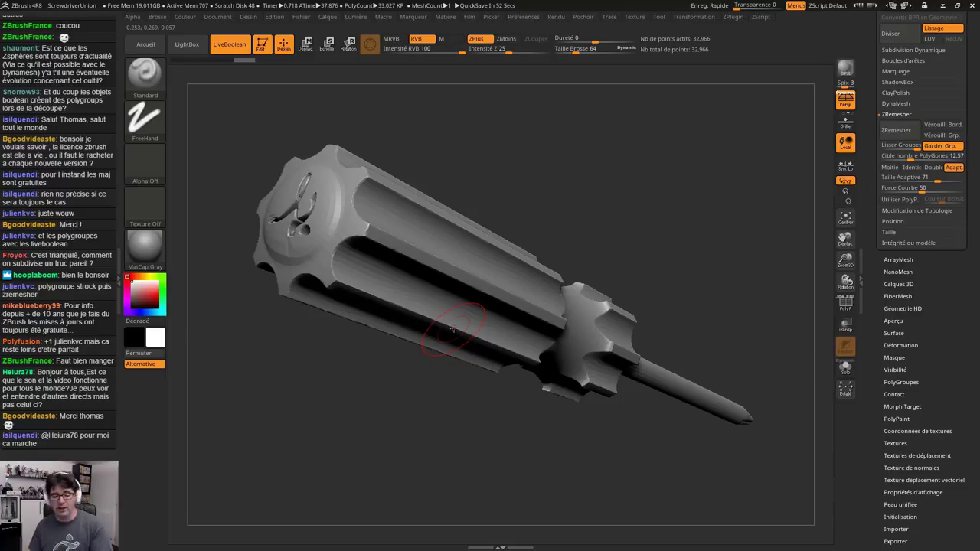
# Switch to the original multi-part screwdriver with 11 subtools to check its total point count
pyautogui.scroll(5, 935, 434)
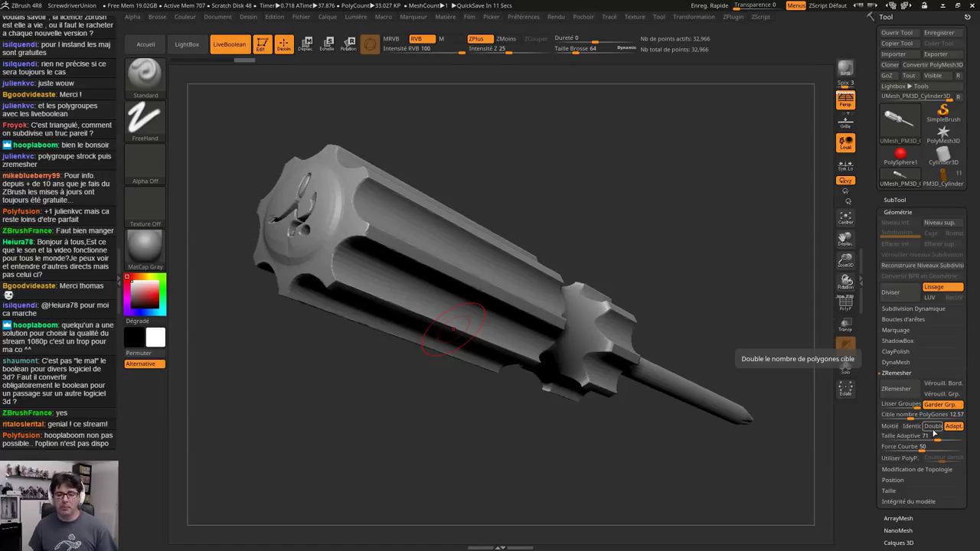
pyautogui.moveTo(674, 245); pyautogui.dragTo(604, 203)
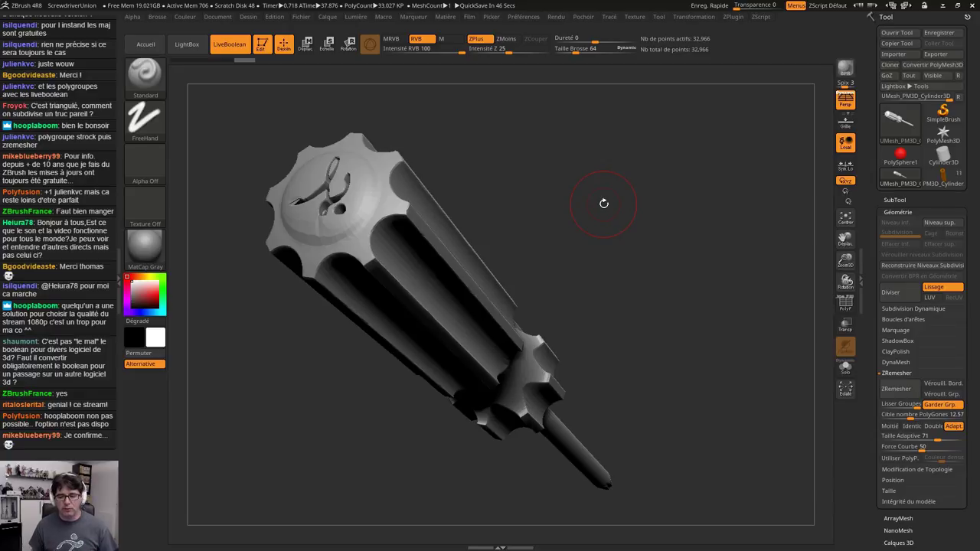
pyautogui.moveTo(604, 203); pyautogui.dragTo(661, 278)
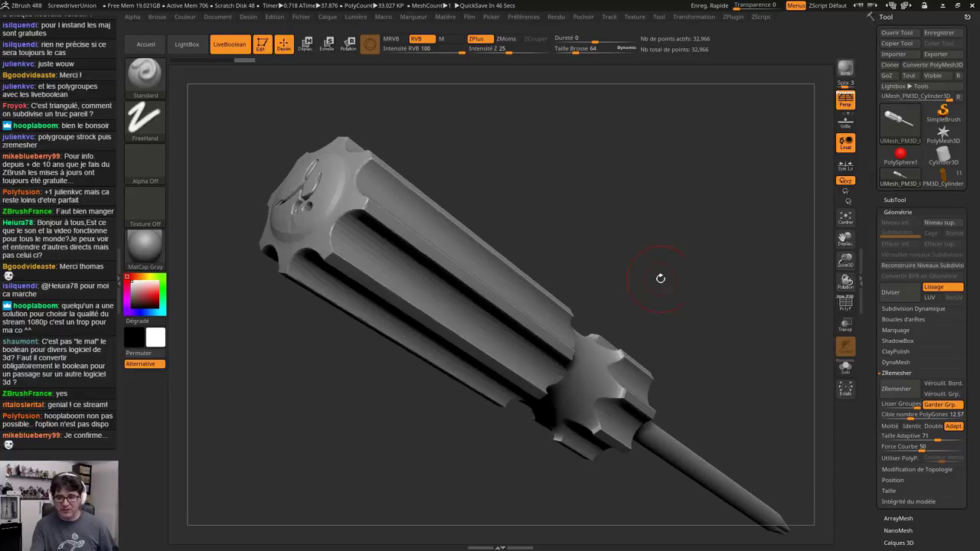
pyautogui.click(951, 181)
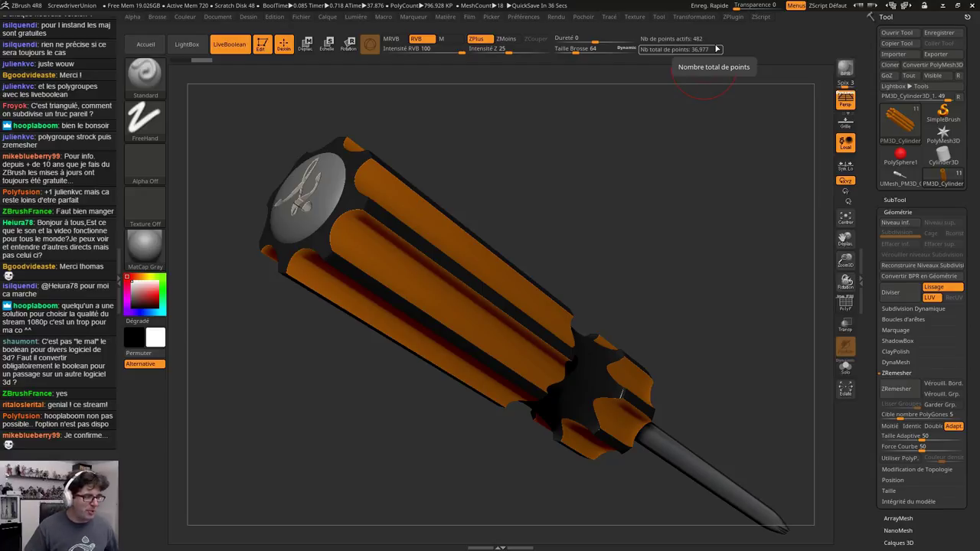
pyautogui.moveTo(618, 280); pyautogui.dragTo(571, 162)
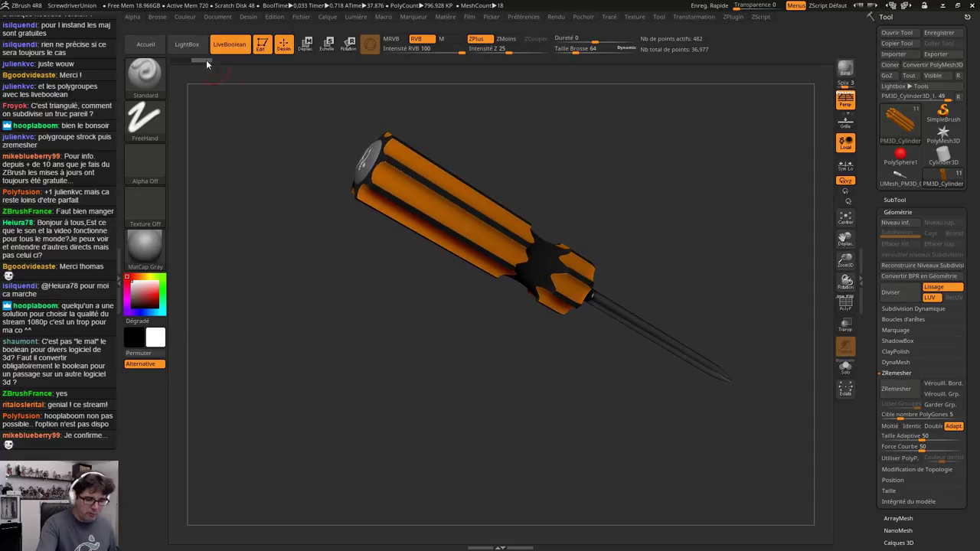
# Open the DynaMesh_Sphere_128 project from LightBox without saving the changes to the screwdriver project
pyautogui.click(187, 44)
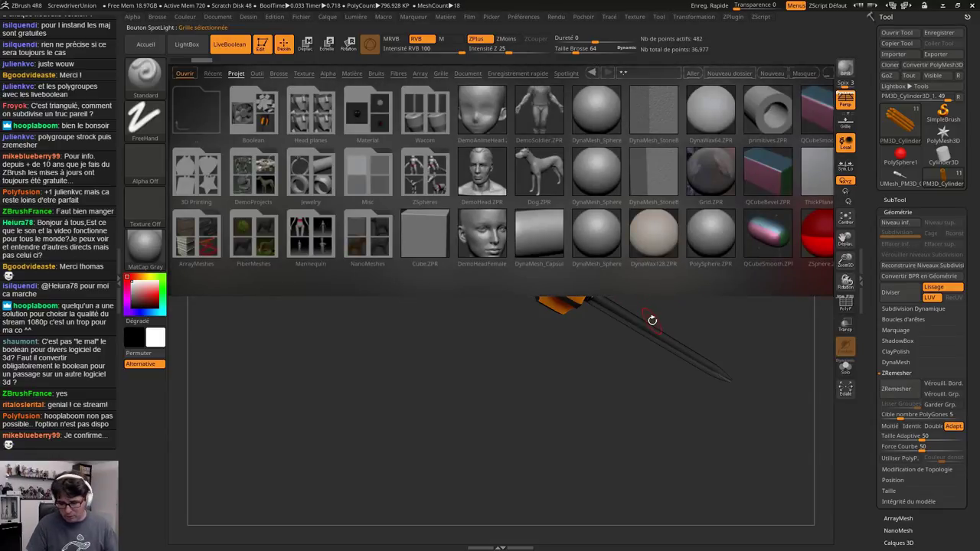
pyautogui.doubleClick(601, 107)
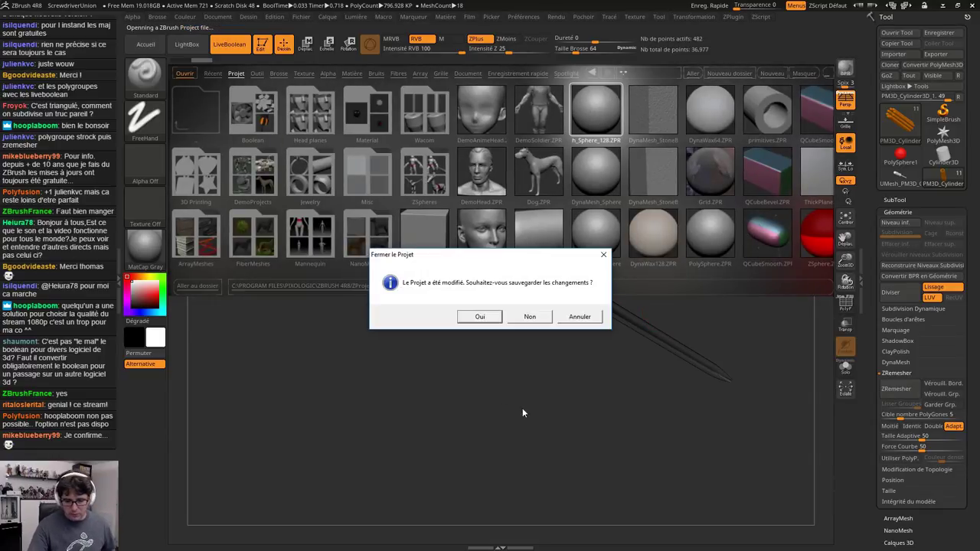
pyautogui.click(530, 317)
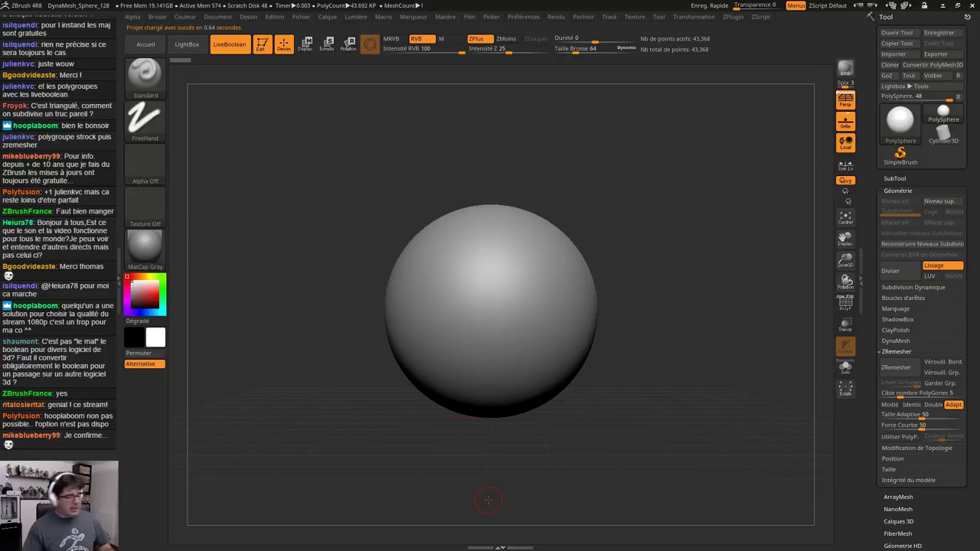
pyautogui.moveTo(488, 500); pyautogui.dragTo(560, 384)
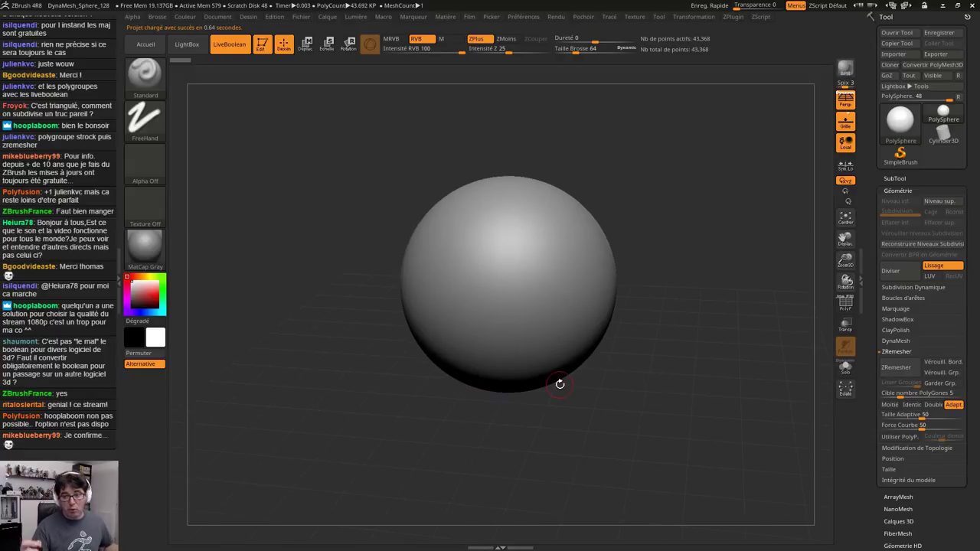
# Duplicate the PolySphere subtool and select the copy
pyautogui.click(895, 178)
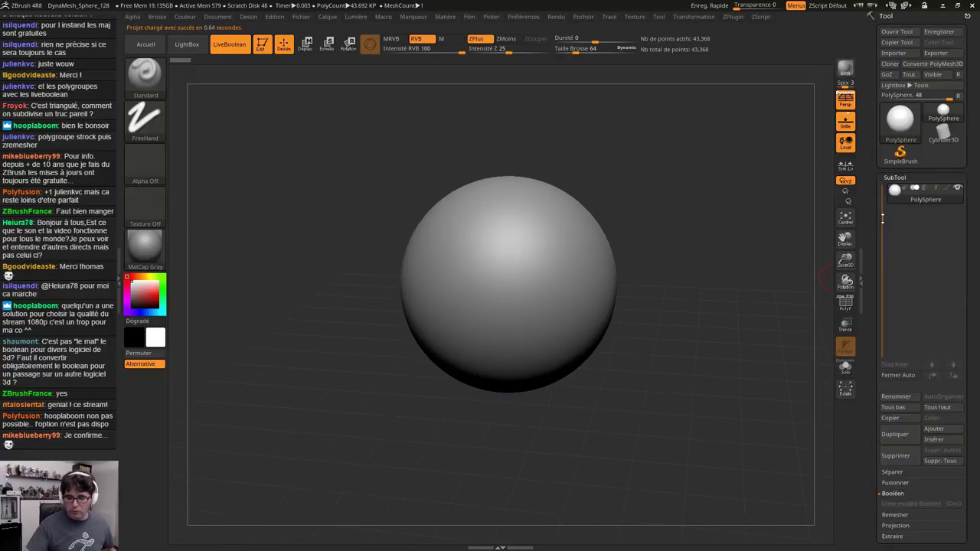
pyautogui.moveTo(650, 325); pyautogui.dragTo(607, 353)
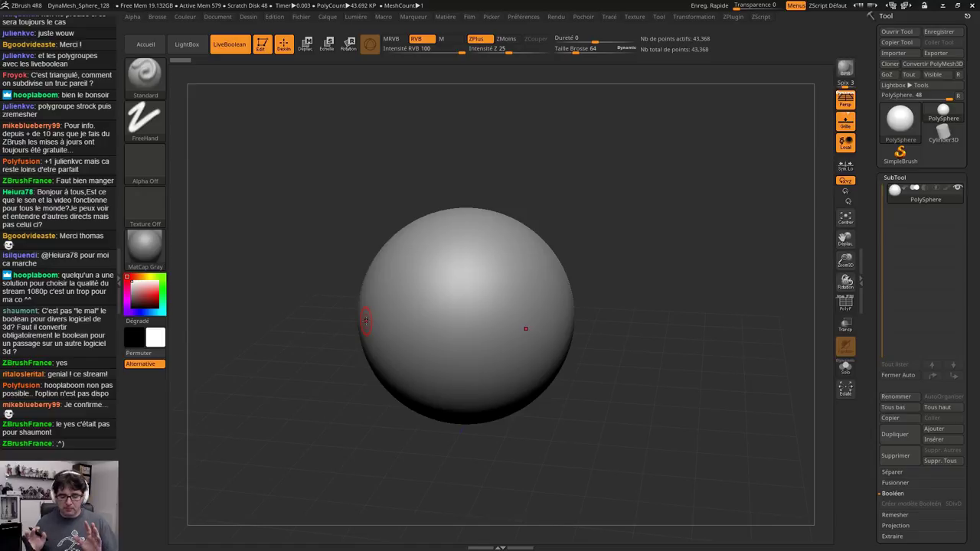
pyautogui.moveTo(645, 321)
pyautogui.mouseDown()
pyautogui.moveTo(623, 336)
pyautogui.moveTo(638, 329)
pyautogui.moveTo(612, 361)
pyautogui.moveTo(624, 361)
pyautogui.mouseUp()
pyautogui.press('space')
pyautogui.keyDown('alt'); pyautogui.moveTo(593, 301); pyautogui.dragTo(647, 279); pyautogui.keyUp('alt')
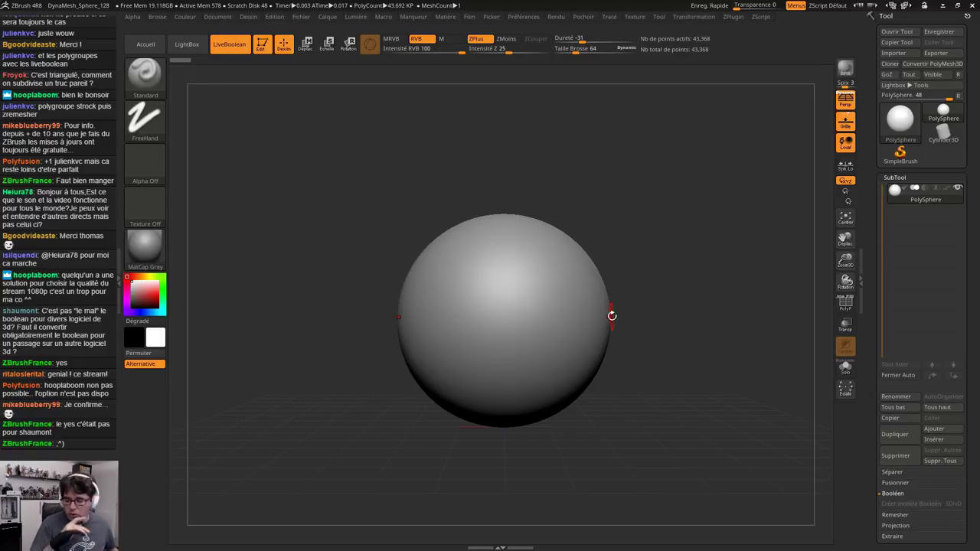
pyautogui.scroll(-1, 888, 406)
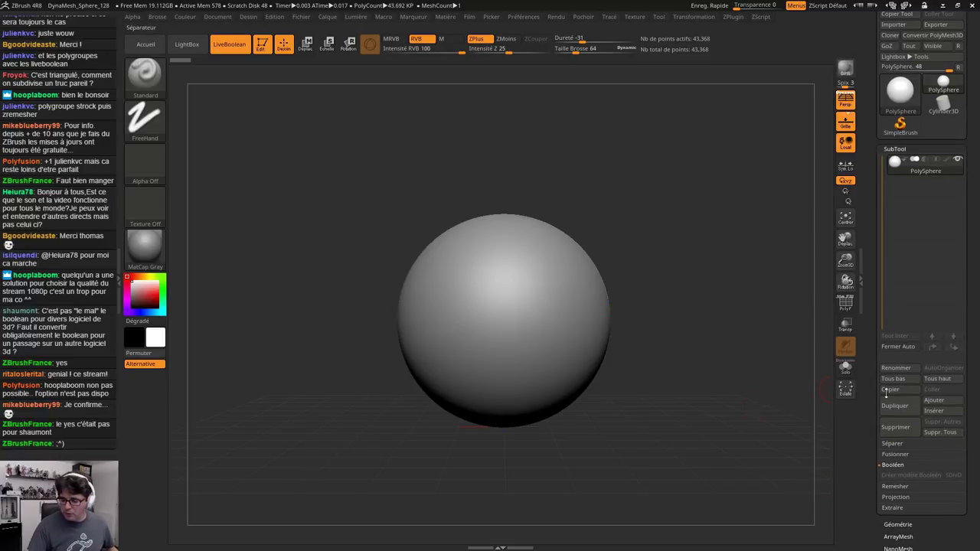
pyautogui.click(885, 411)
pyautogui.moveTo(900, 184)
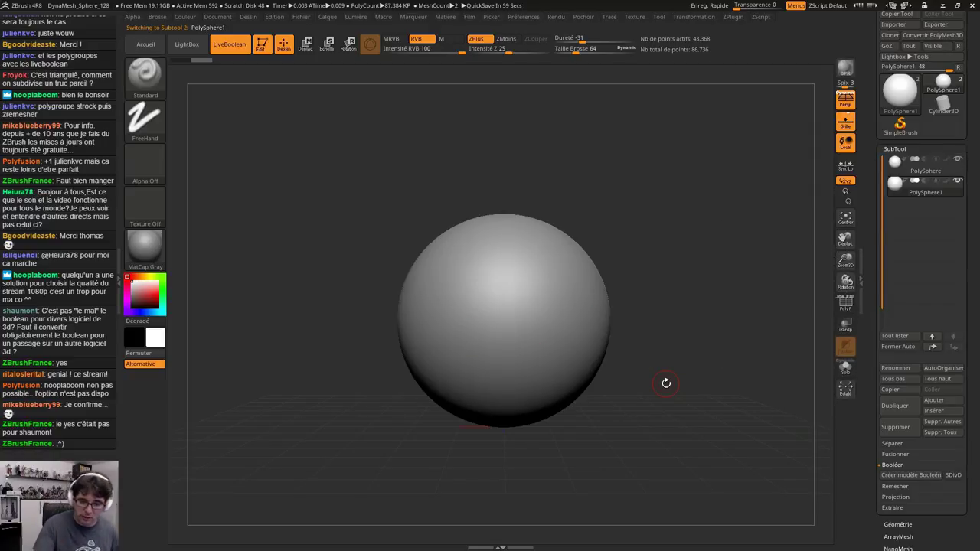
# Move the copied sphere sideways and upward with the Gizmo 3D so it partly overlaps the original sphere
pyautogui.click(306, 44)
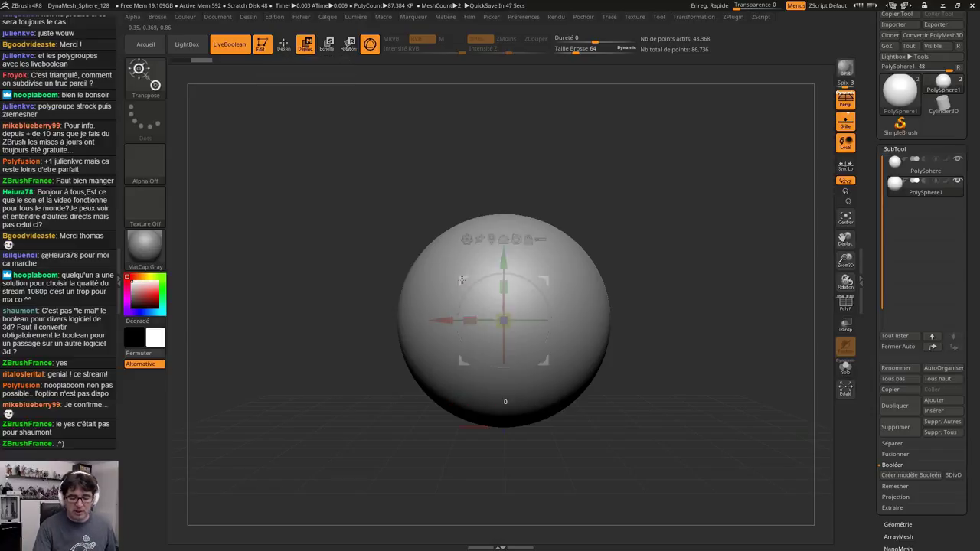
pyautogui.moveTo(460, 282); pyautogui.dragTo(669, 226)
pyautogui.moveTo(597, 283)
pyautogui.mouseDown()
pyautogui.moveTo(588, 288)
pyautogui.moveTo(608, 287)
pyautogui.mouseUp()
pyautogui.moveTo(696, 245); pyautogui.dragTo(598, 405)
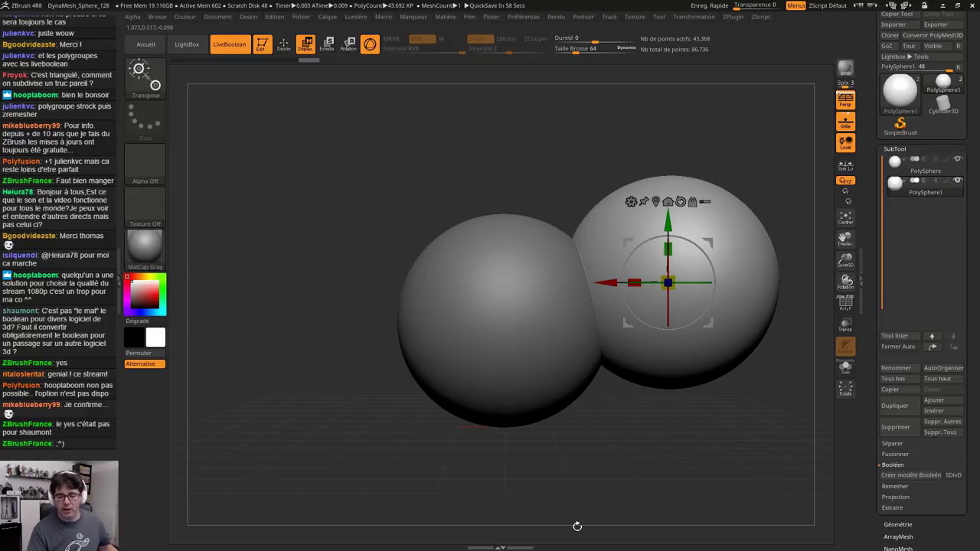
pyautogui.keyDown('alt'); pyautogui.moveTo(709, 287); pyautogui.dragTo(636, 428, button='right'); pyautogui.keyUp('alt')
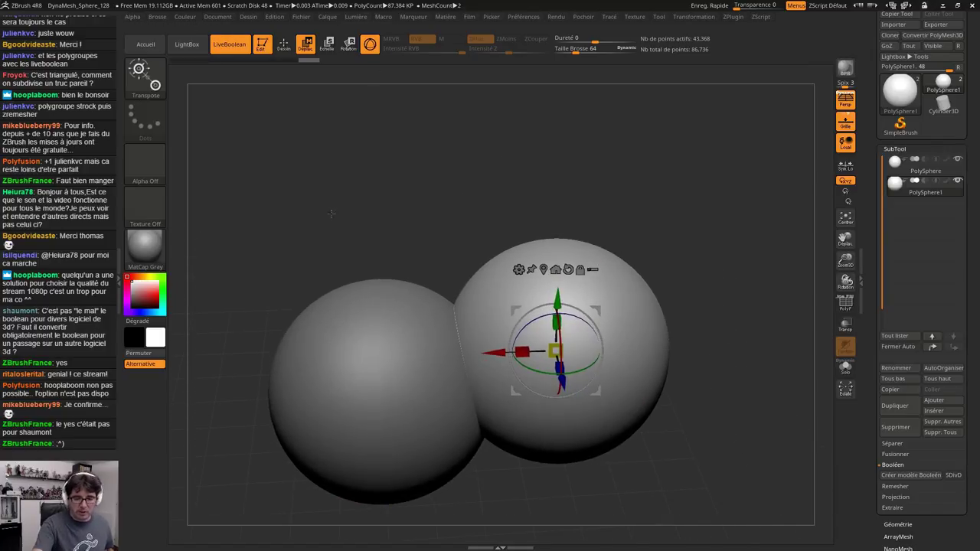
# Turn off the Gizmo 3D, draw a Transpose line from the copied sphere across the original, and restore the Gizmo 3D
pyautogui.click(349, 44)
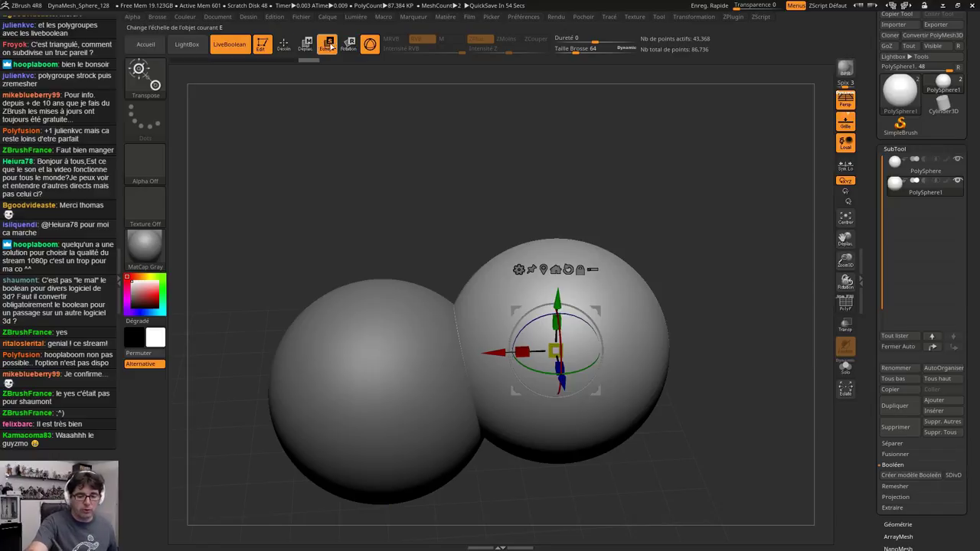
pyautogui.click(306, 43)
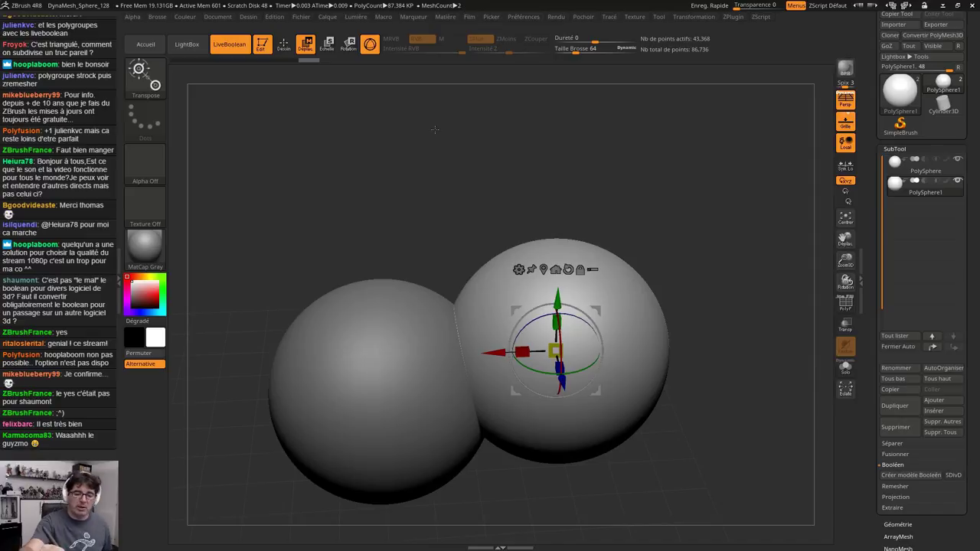
pyautogui.click(374, 53)
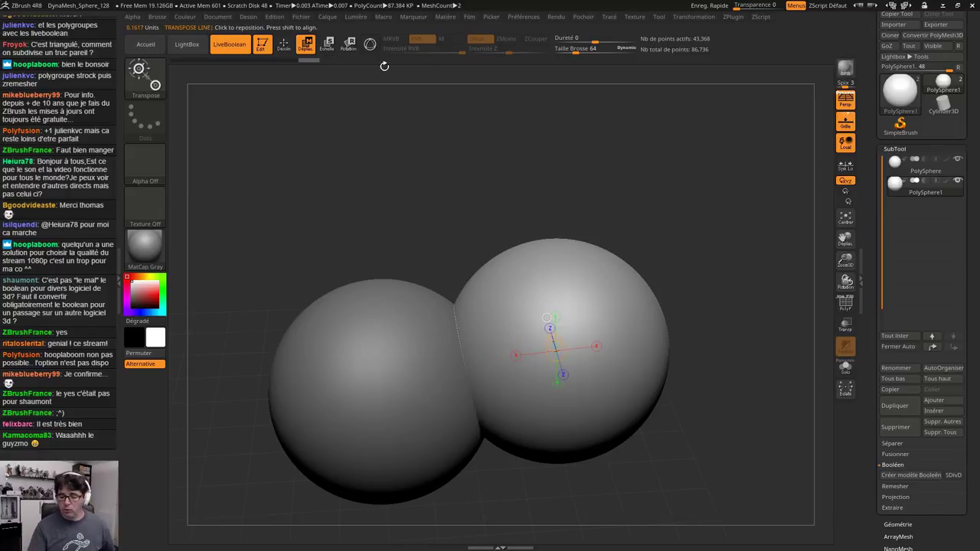
pyautogui.moveTo(556, 296); pyautogui.dragTo(320, 366)
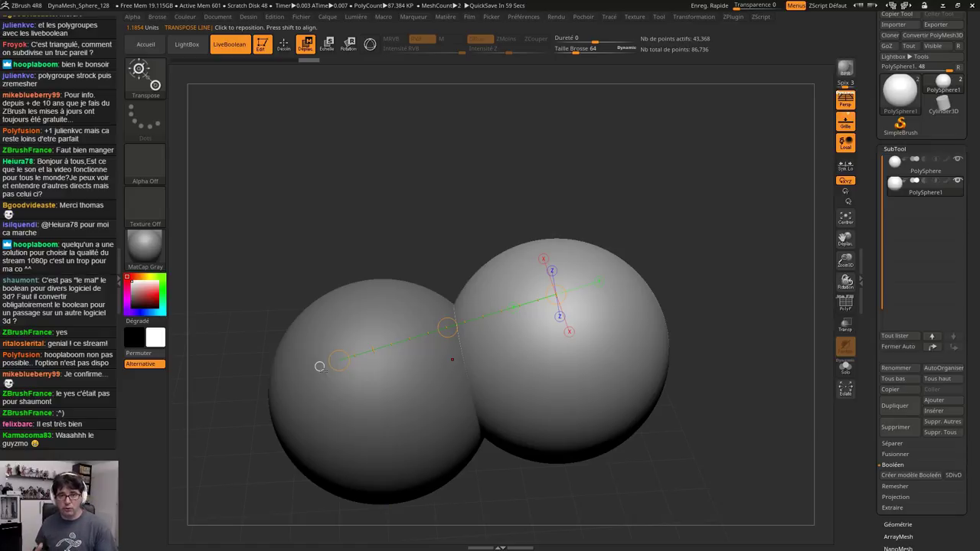
pyautogui.click(370, 46)
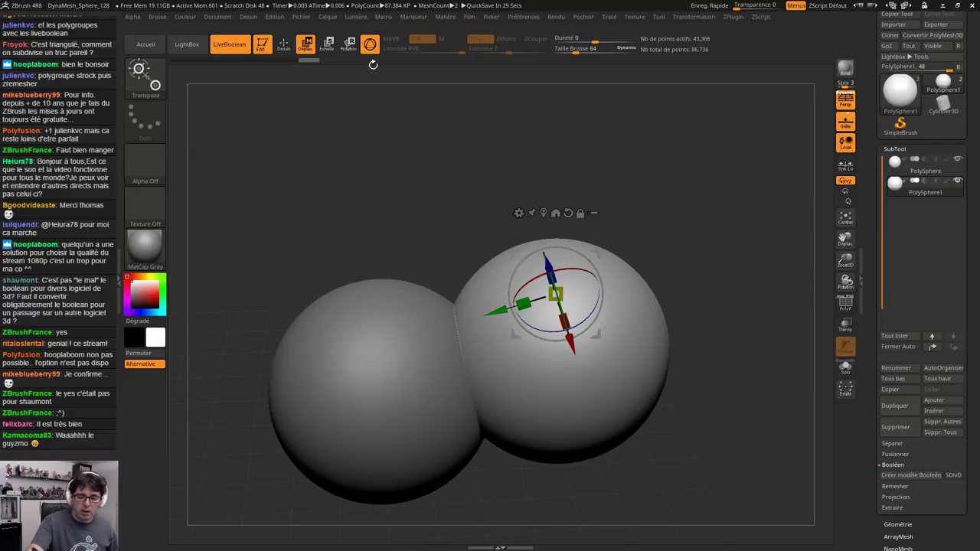
# Move the copied sphere along the reoriented Gizmo 3D's axes and rotate it slightly while keeping it overlapping the original
pyautogui.moveTo(615, 391); pyautogui.dragTo(607, 360, button='right')
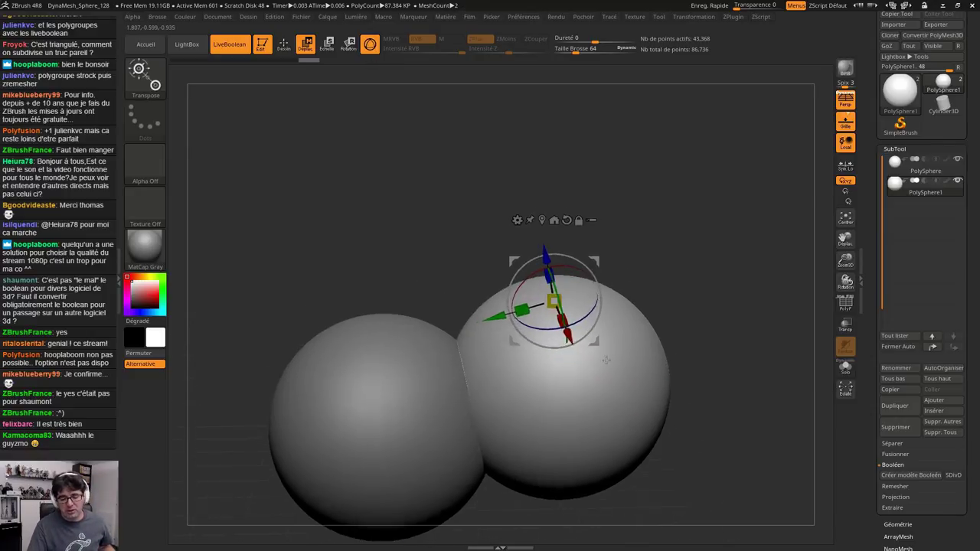
pyautogui.moveTo(605, 360); pyautogui.dragTo(499, 507)
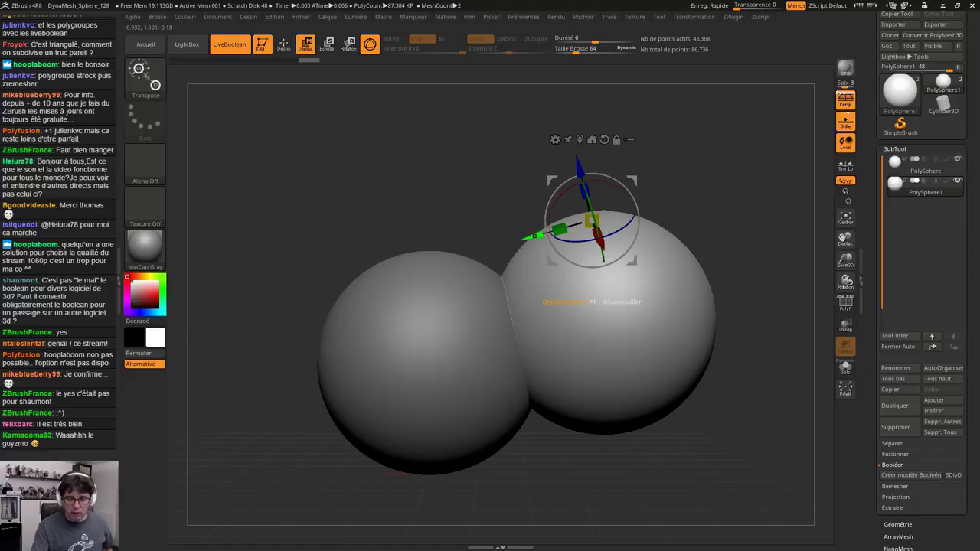
pyautogui.moveTo(536, 235); pyautogui.dragTo(518, 261)
pyautogui.moveTo(553, 173)
pyautogui.mouseDown()
pyautogui.moveTo(537, 96)
pyautogui.moveTo(551, 163)
pyautogui.mouseUp()
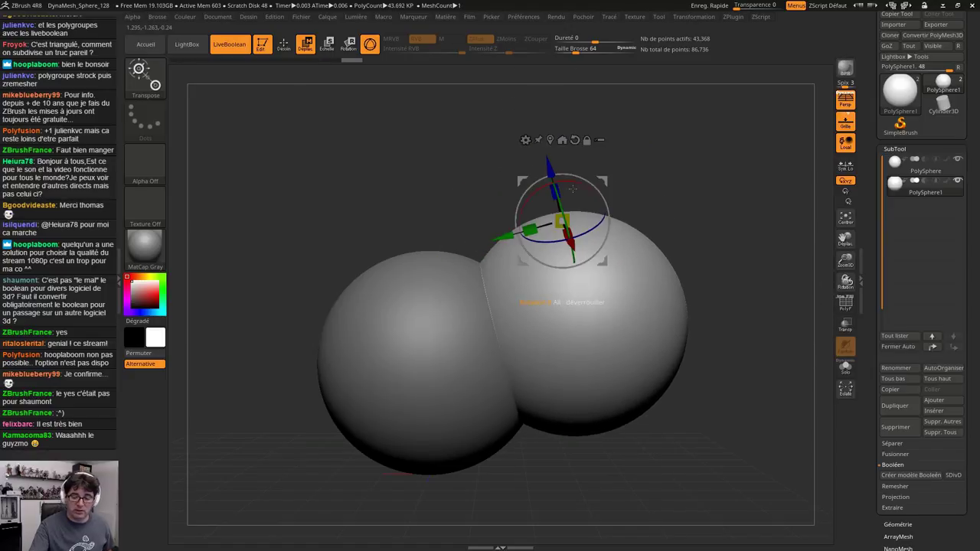
pyautogui.moveTo(574, 245); pyautogui.dragTo(586, 277)
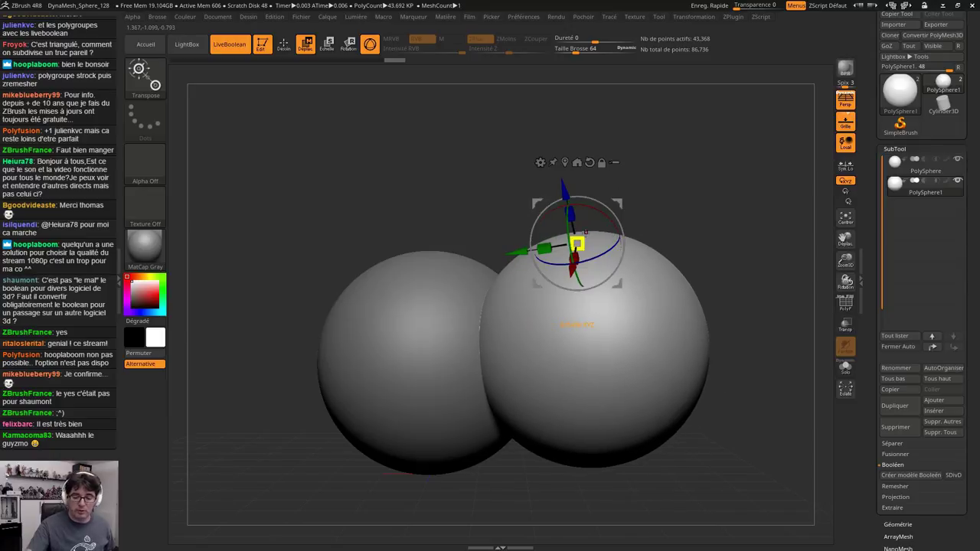
pyautogui.moveTo(568, 210)
pyautogui.mouseDown()
pyautogui.moveTo(570, 178)
pyautogui.moveTo(570, 213)
pyautogui.mouseUp()
# Stretch the copied sphere along one Gizmo 3D axis, resize it, and flatten it into an ellipsoid
pyautogui.moveTo(547, 249); pyautogui.dragTo(485, 277)
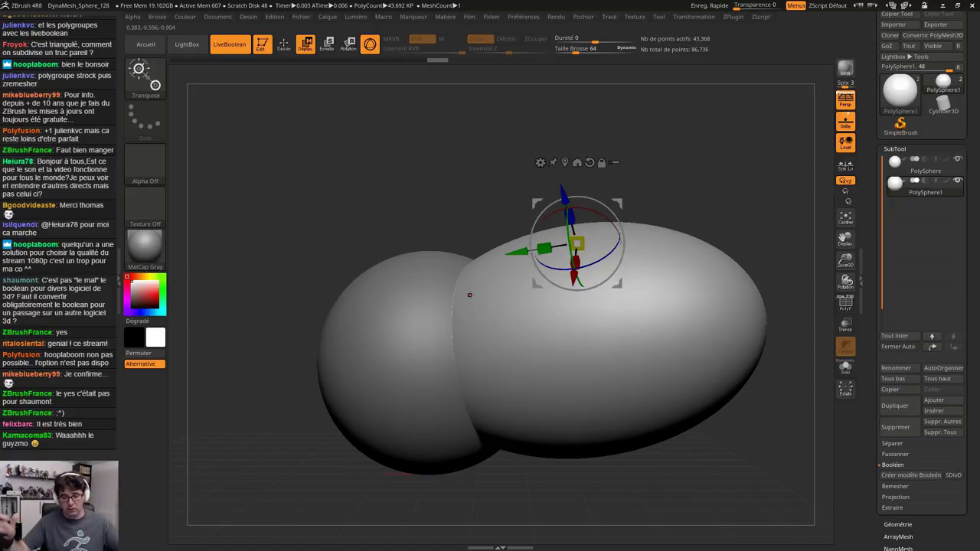
pyautogui.moveTo(577, 244); pyautogui.dragTo(547, 261)
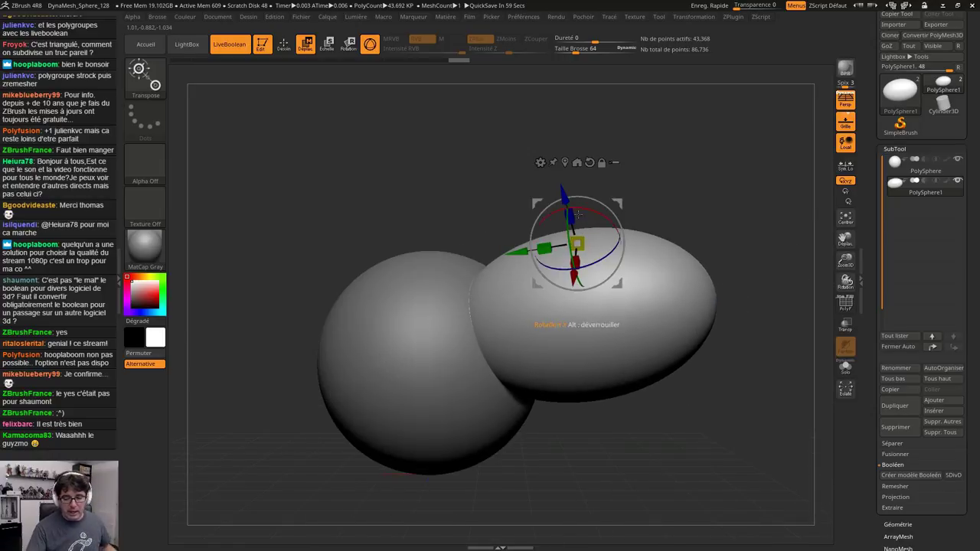
pyautogui.moveTo(547, 259); pyautogui.dragTo(547, 353)
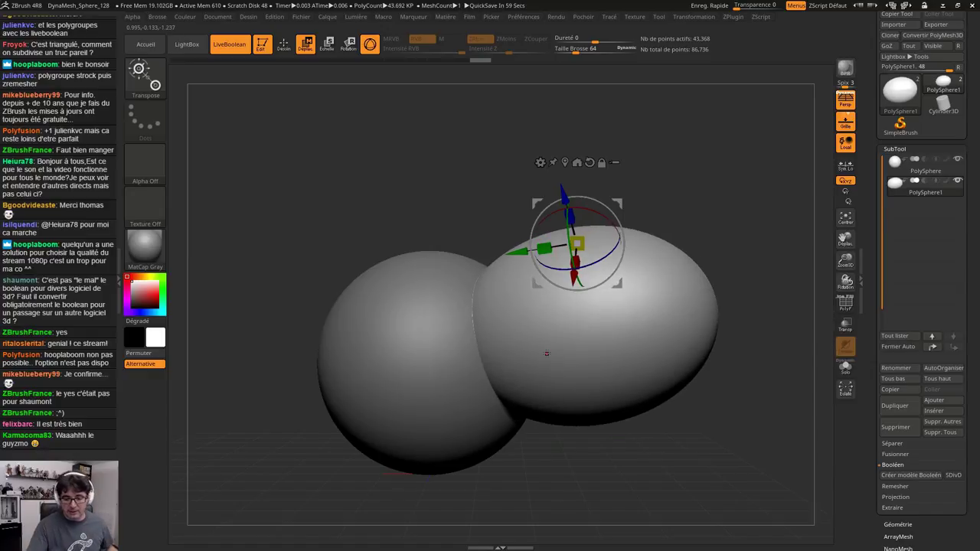
pyautogui.moveTo(545, 249)
pyautogui.keyDown('alt'); pyautogui.mouseDown()
pyautogui.moveTo(733, 233)
pyautogui.moveTo(545, 259)
pyautogui.moveTo(387, 296)
pyautogui.moveTo(557, 251)
pyautogui.mouseUp(); pyautogui.keyUp('alt')
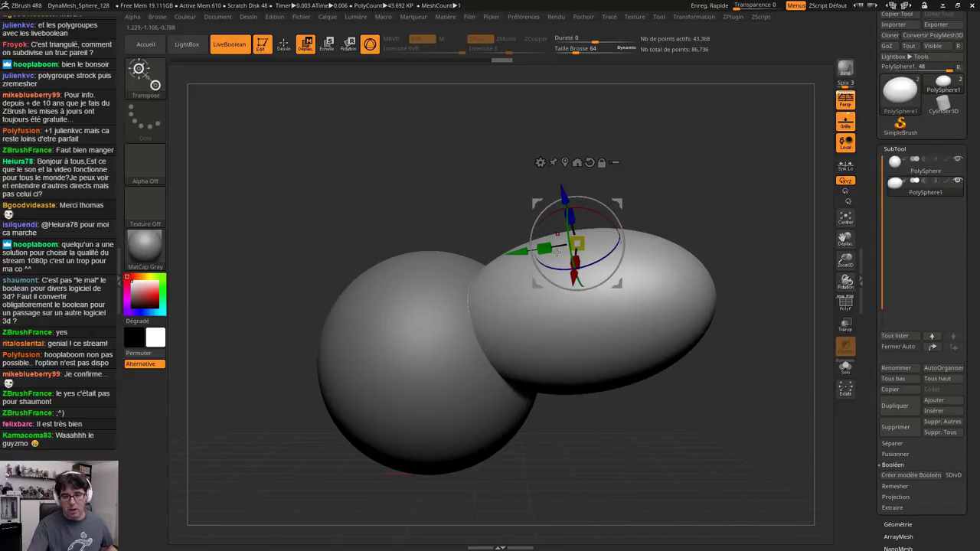
pyautogui.press('ctrl')
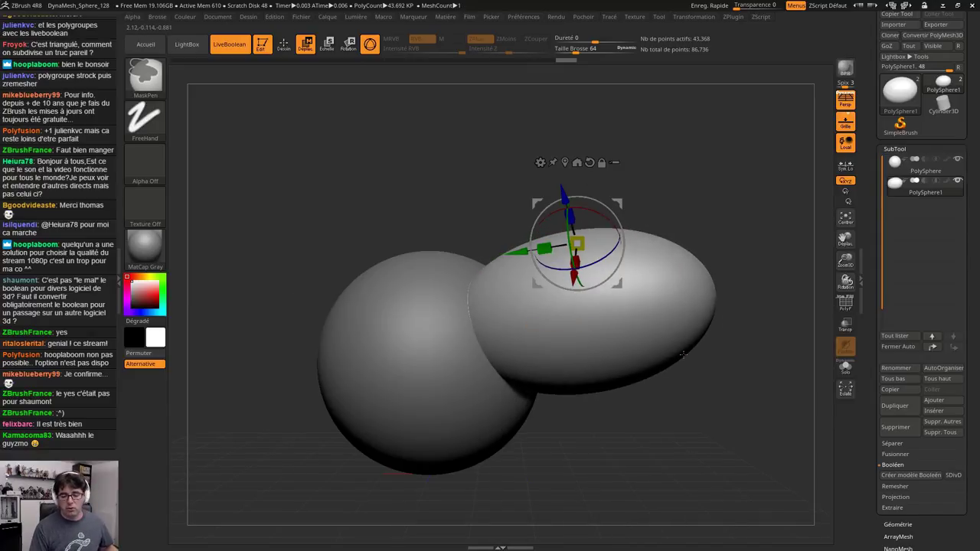
# Undo the recent scaling changes on the copied sphere
pyautogui.hotkey('ctrl', 'z')
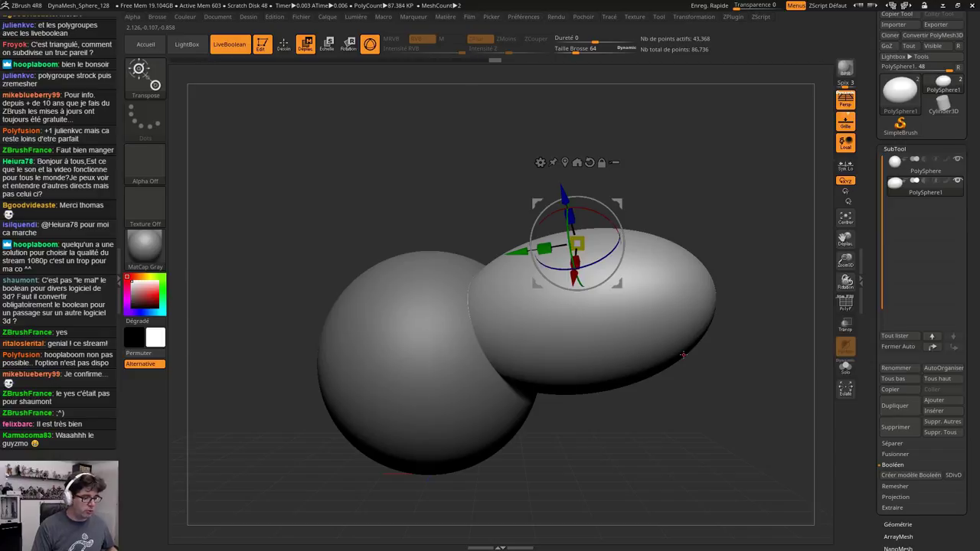
pyautogui.hotkey('ctrl', 'z')
pyautogui.hotkey('ctrl', 'z')
pyautogui.hotkey('ctrl', 'z')
pyautogui.hotkey('ctrl', 'z')
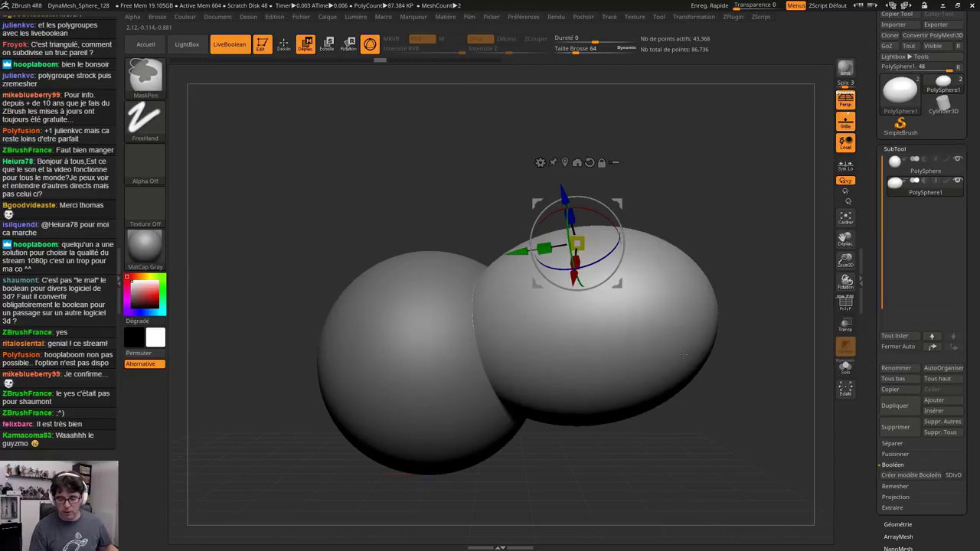
# Undo the copied sphere's flattening and reposition the unlocked Gizmo 3D at the sphere's top, trying a different axis orientation
pyautogui.hotkey('ctrl', 'z')
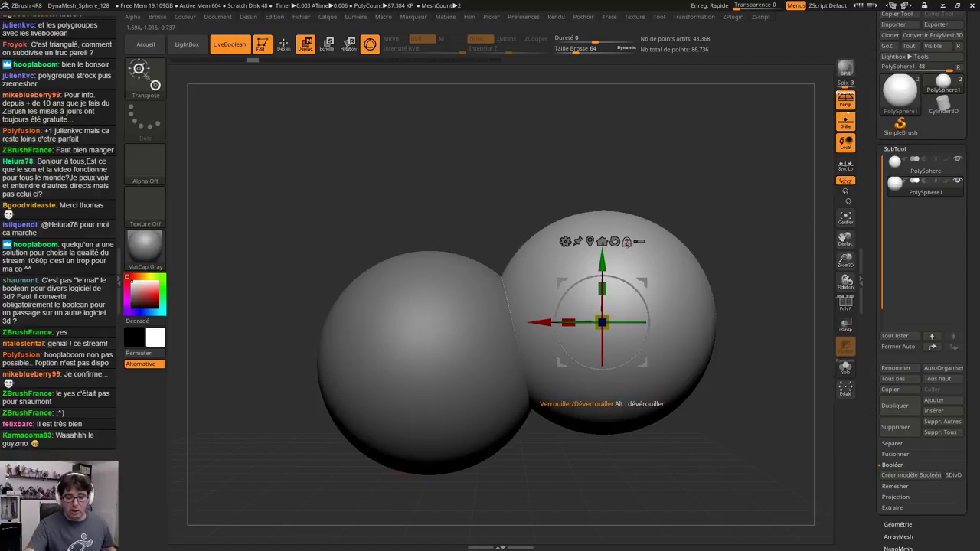
pyautogui.click(626, 242)
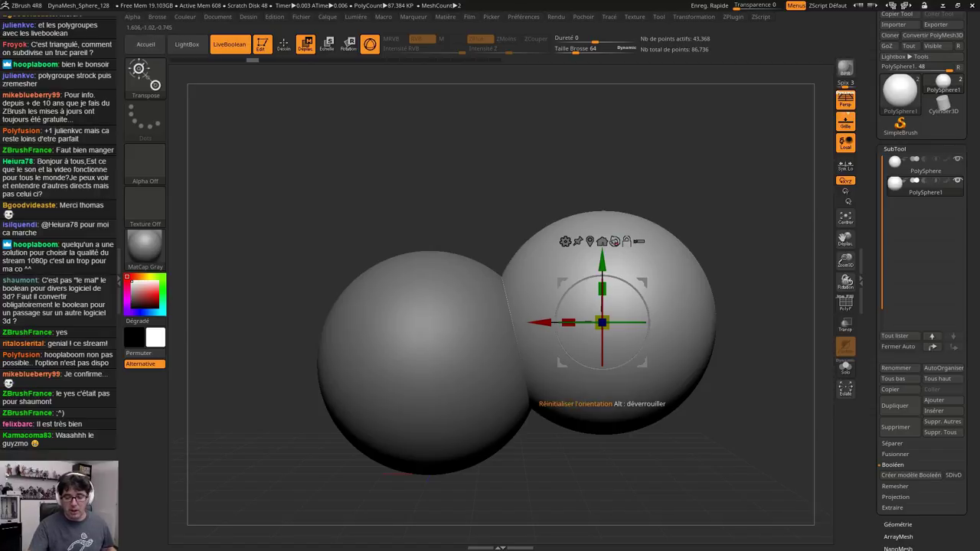
pyautogui.moveTo(602, 268); pyautogui.dragTo(602, 155)
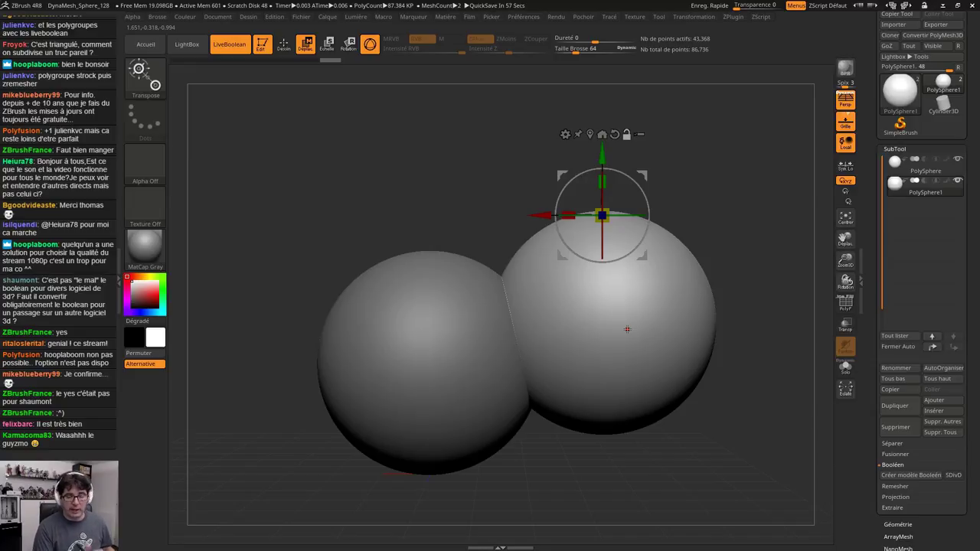
pyautogui.moveTo(641, 191); pyautogui.dragTo(648, 232)
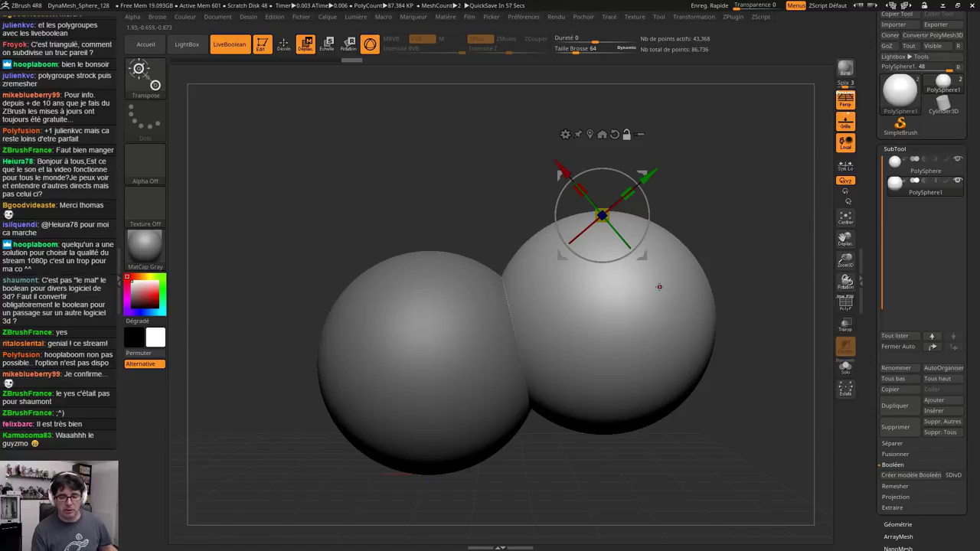
pyautogui.moveTo(648, 208)
pyautogui.keyDown('ctrl'); pyautogui.mouseDown()
pyautogui.moveTo(628, 171)
pyautogui.moveTo(626, 213)
pyautogui.mouseUp(); pyautogui.keyUp('ctrl')
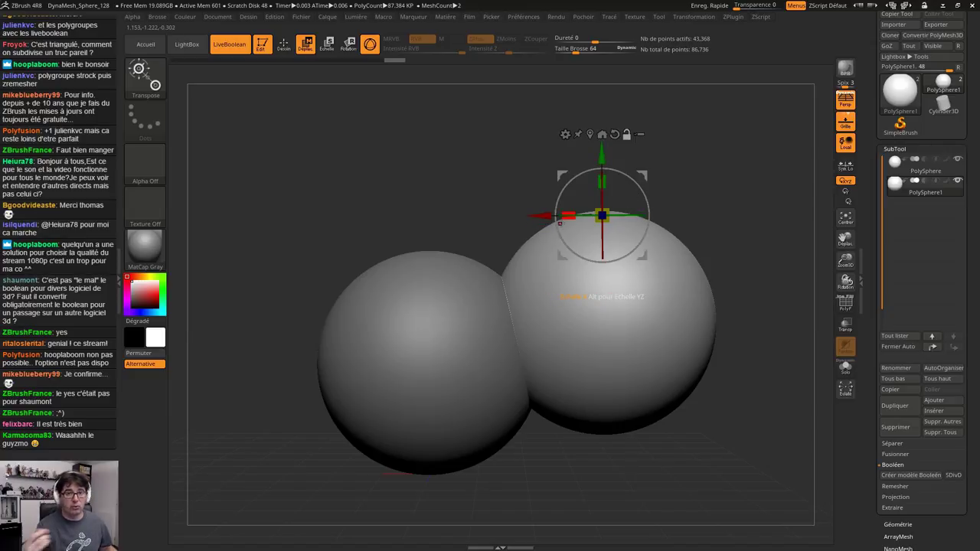
pyautogui.moveTo(602, 155)
pyautogui.keyDown('alt'); pyautogui.mouseDown()
pyautogui.moveTo(602, 259)
pyautogui.moveTo(601, 161)
pyautogui.mouseUp(); pyautogui.keyUp('alt')
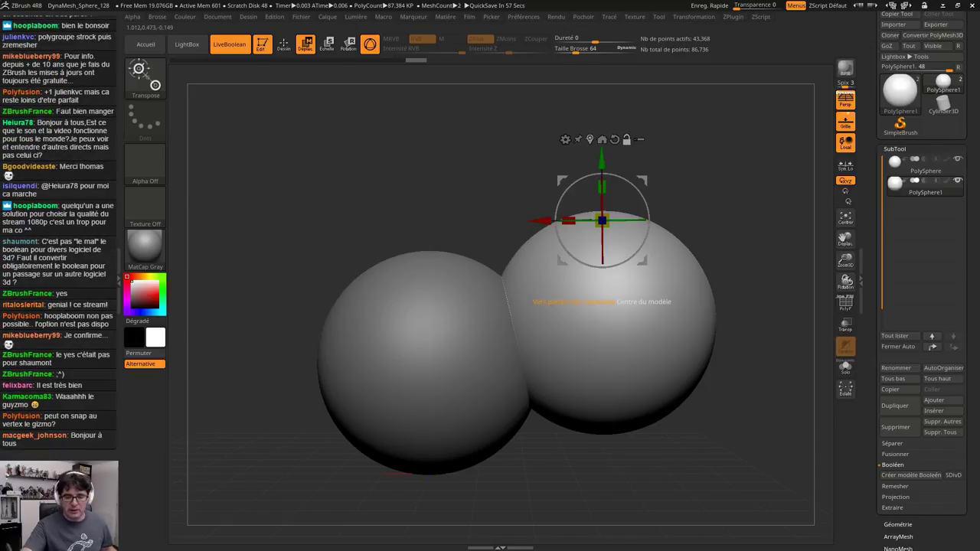
# Recenter the Gizmo 3D, offset it to the copied sphere's top, then try sending the sphere to the world origin and undo it
pyautogui.click(602, 140)
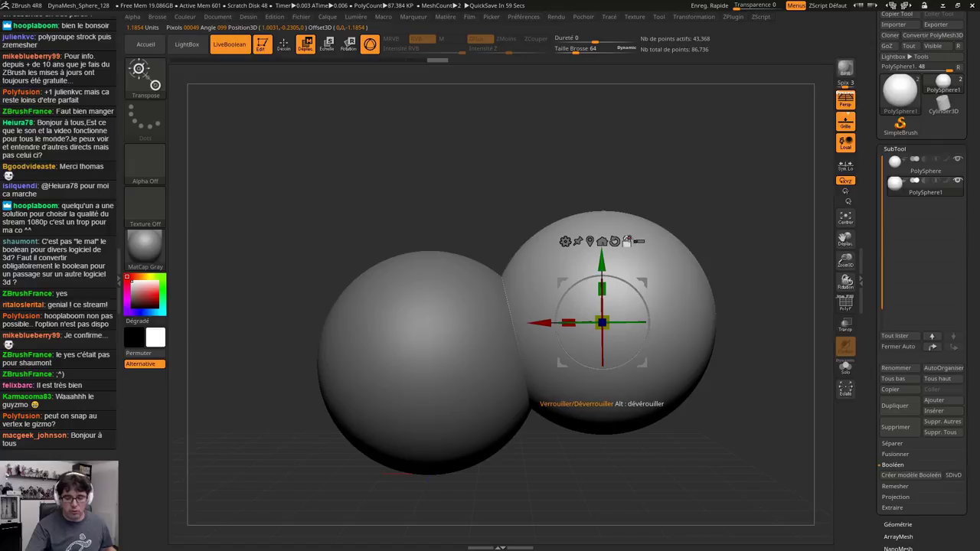
pyautogui.click(626, 241)
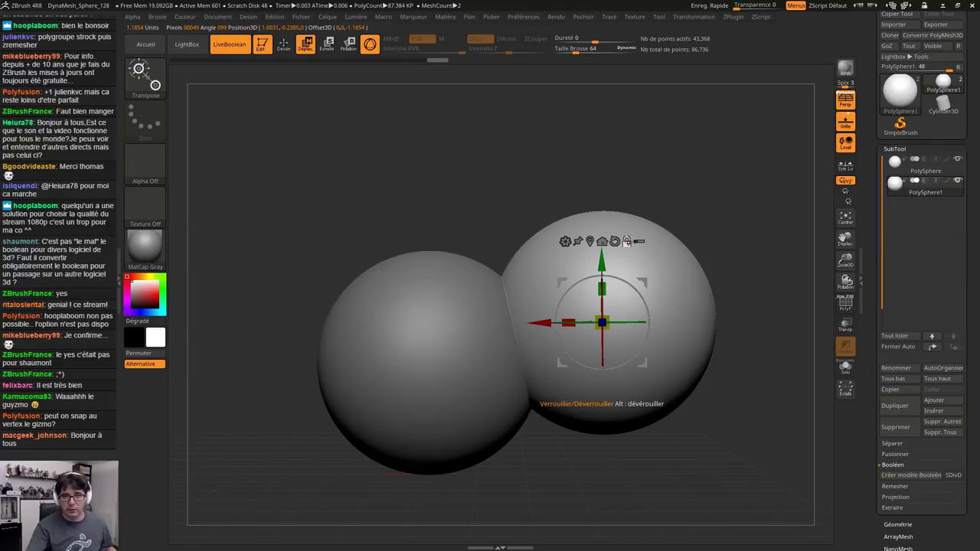
pyautogui.moveTo(602, 266); pyautogui.dragTo(601, 155)
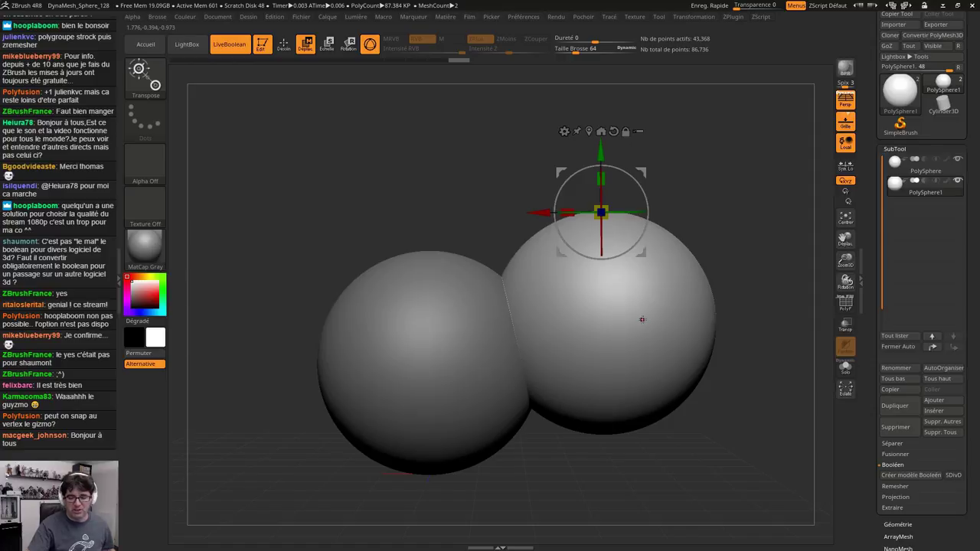
pyautogui.click(590, 131)
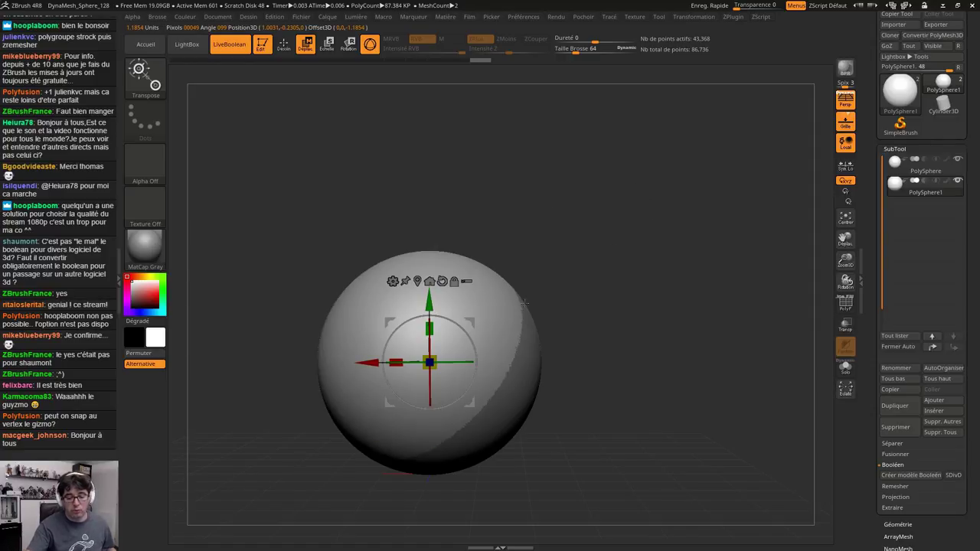
pyautogui.hotkey('ctrl', 'z')
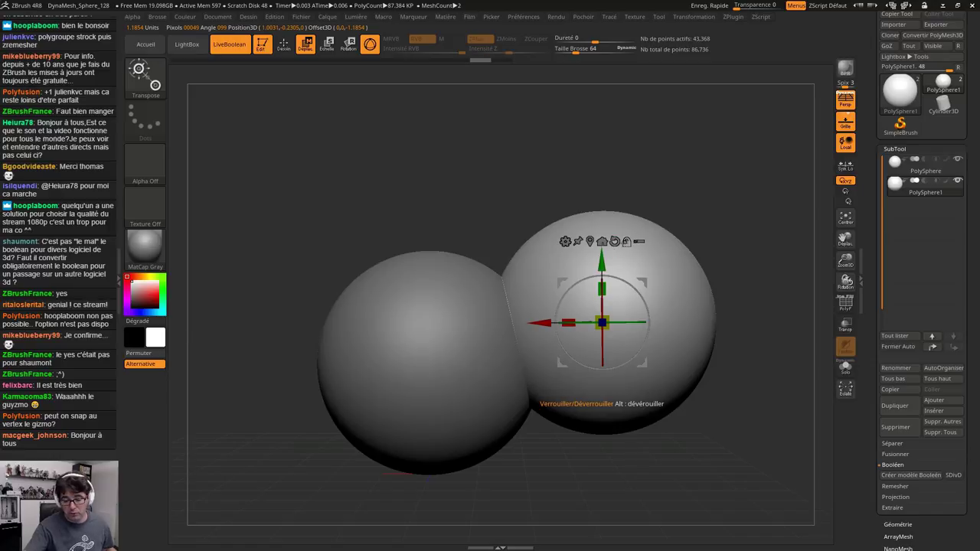
# Unlock the Gizmo 3D, move it just above the copied sphere, and send the gizmo alone to the world origin
pyautogui.click(627, 242)
pyautogui.moveTo(602, 261); pyautogui.dragTo(601, 137)
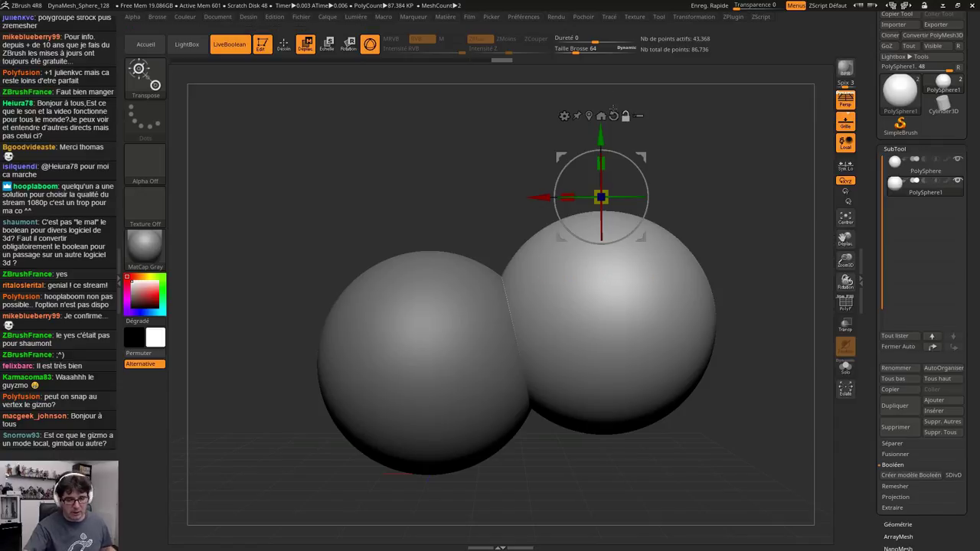
pyautogui.moveTo(562, 156)
pyautogui.mouseDown()
pyautogui.moveTo(586, 163)
pyautogui.moveTo(569, 154)
pyautogui.mouseUp()
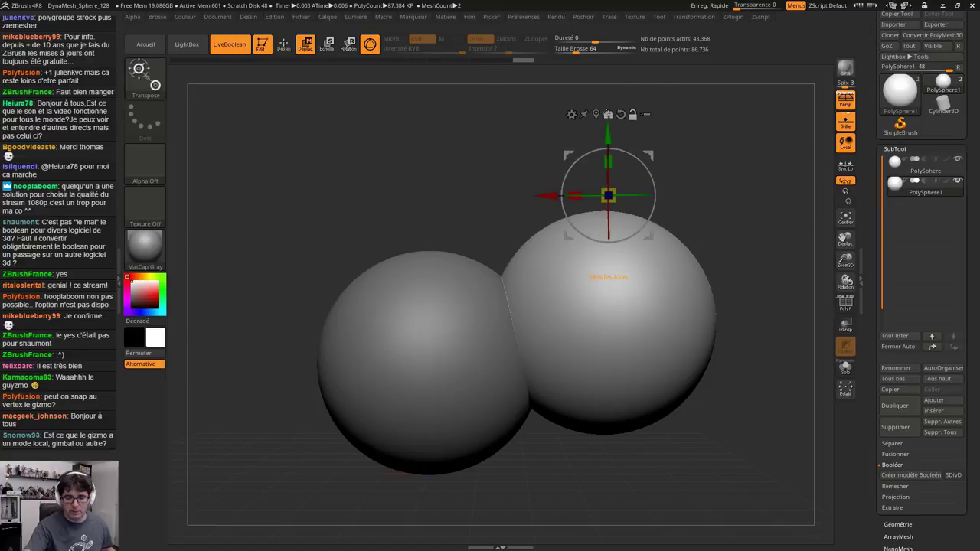
pyautogui.click(609, 114)
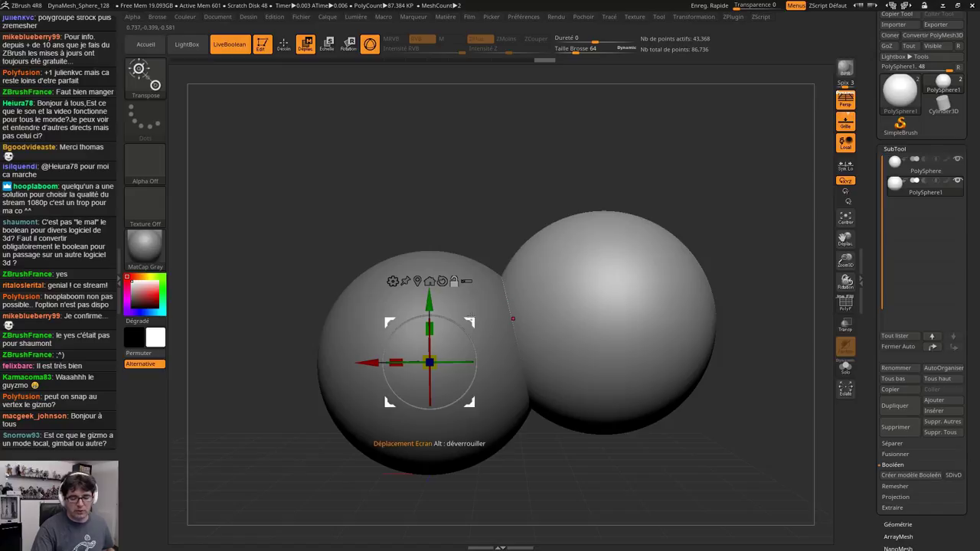
# Place and lock the Gizmo 3D near the copied sphere's top, try the home function on the locked gizmo, and undo it
pyautogui.keyDown('alt'); pyautogui.moveTo(469, 322); pyautogui.dragTo(657, 189); pyautogui.keyUp('alt')
pyautogui.click(642, 146)
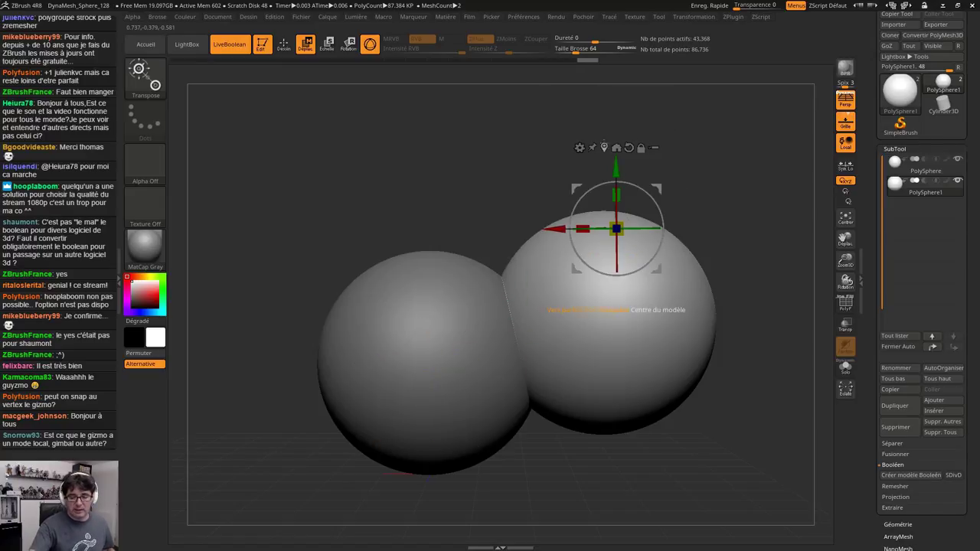
pyautogui.moveTo(660, 187); pyautogui.dragTo(659, 186)
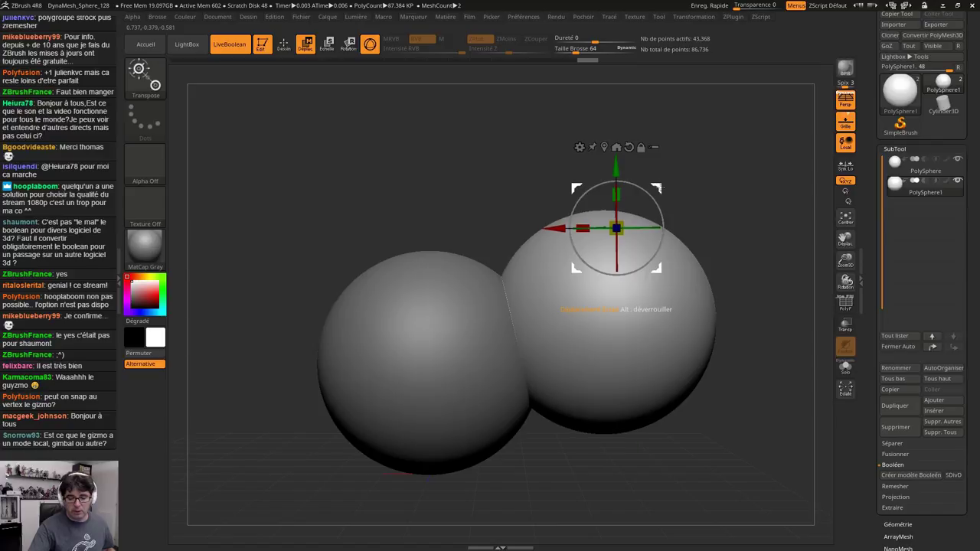
pyautogui.click(616, 147)
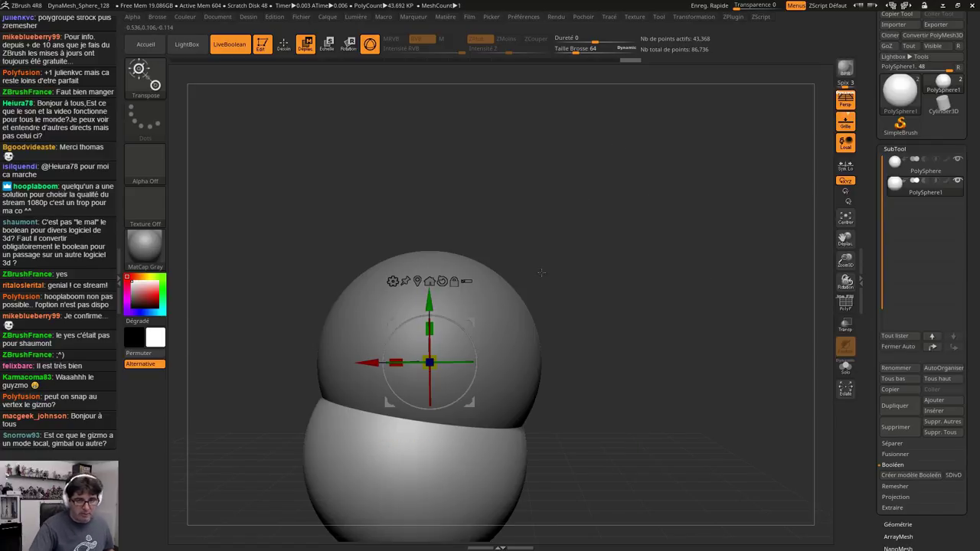
pyautogui.hotkey('ctrl', 'z')
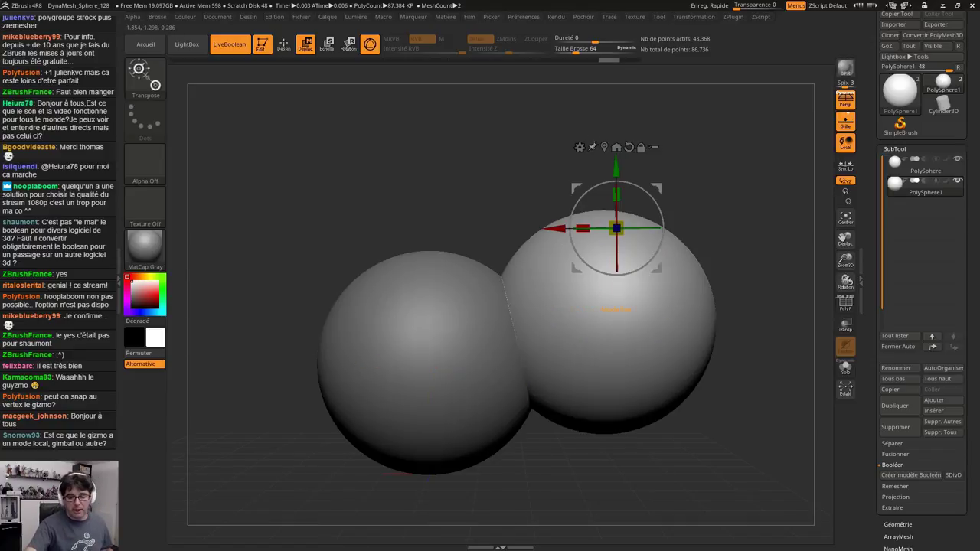
# Rotate with the Gizmo 3D at the copied sphere's top and compare resetting its orientation in locked and unlocked modes
pyautogui.moveTo(615, 170)
pyautogui.mouseDown()
pyautogui.moveTo(615, 222)
pyautogui.moveTo(614, 169)
pyautogui.mouseUp()
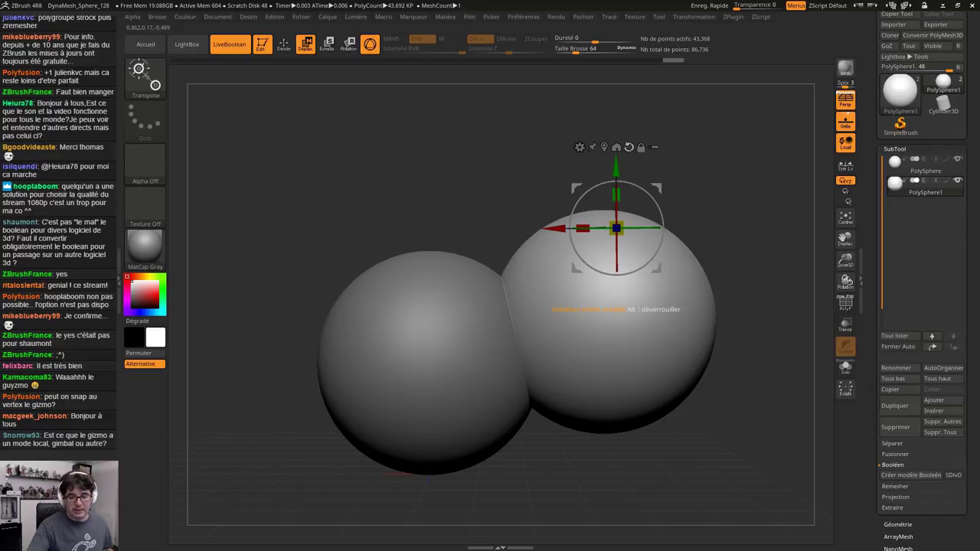
pyautogui.click(632, 147)
pyautogui.moveTo(643, 188); pyautogui.dragTo(660, 244)
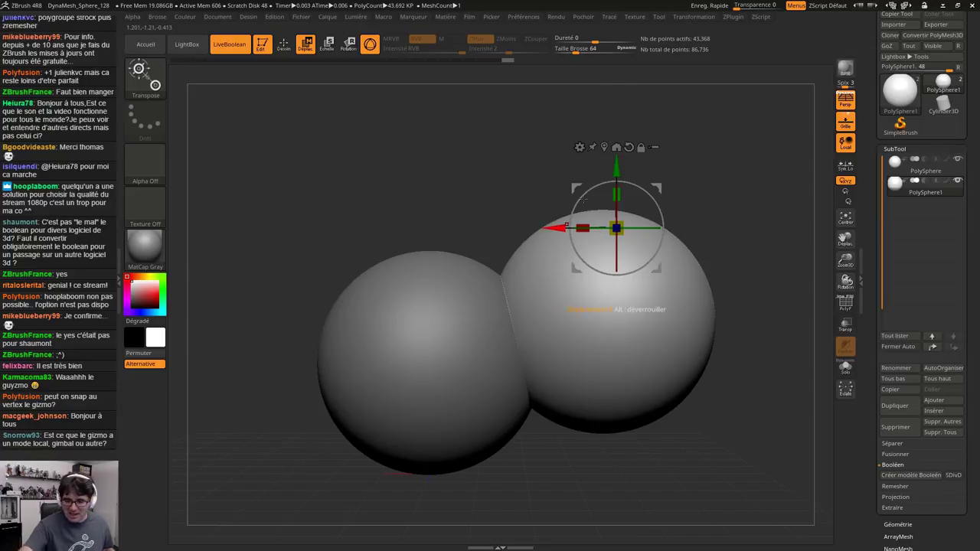
pyautogui.click(641, 147)
pyautogui.moveTo(639, 188); pyautogui.dragTo(661, 240)
pyautogui.click(632, 146)
pyautogui.click(629, 146)
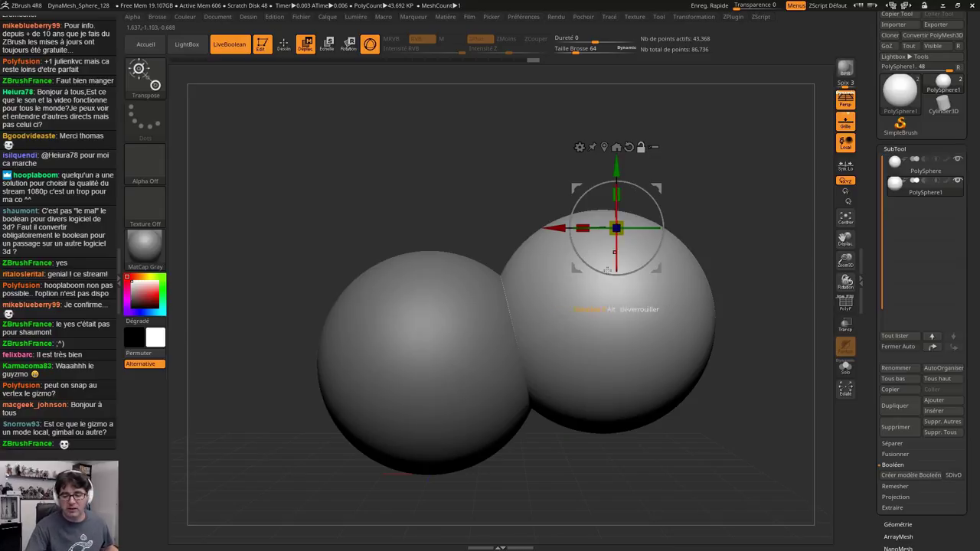
# Offset and tilt the unlocked Gizmo 3D on the copied sphere, reset its orientation, and recenter it on the sphere
pyautogui.click(604, 150)
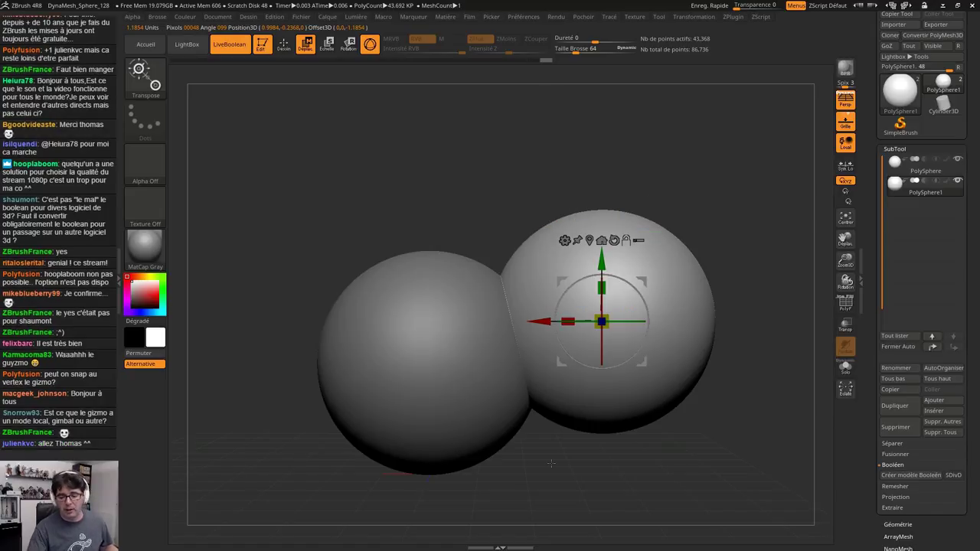
pyautogui.moveTo(633, 285); pyautogui.dragTo(731, 229)
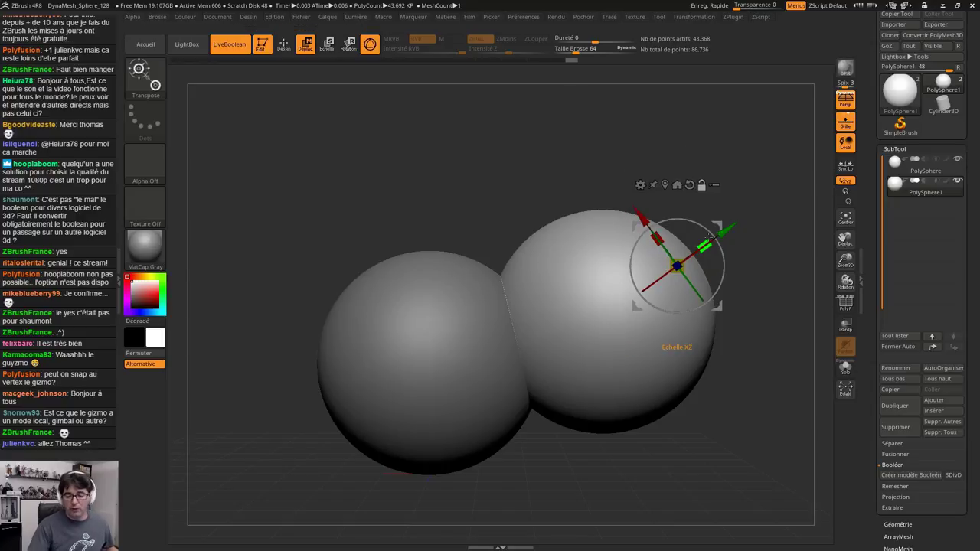
pyautogui.click(690, 185)
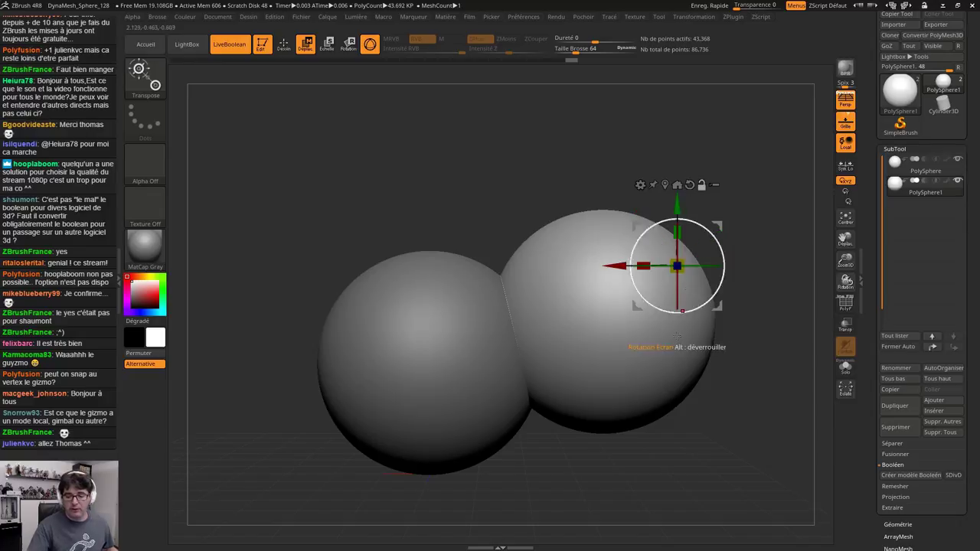
pyautogui.click(677, 184)
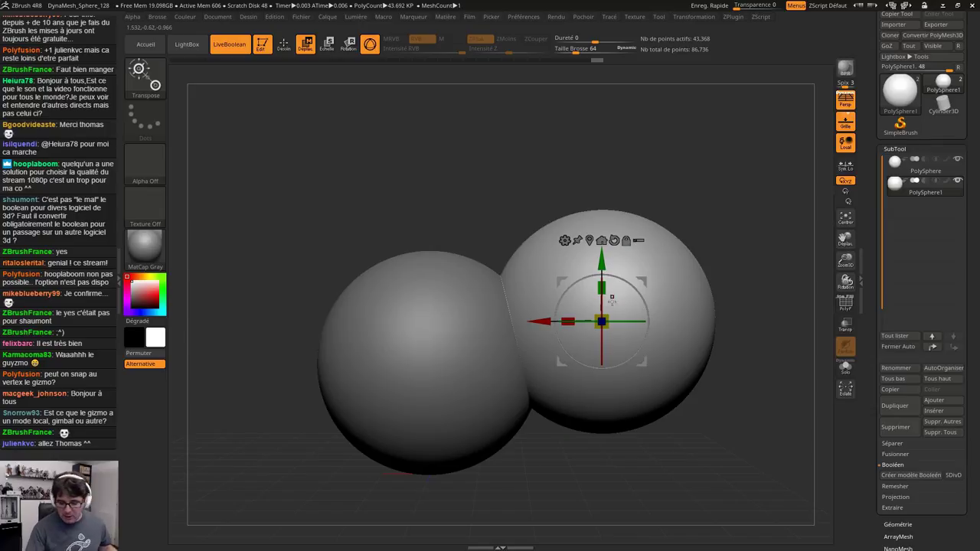
# Shrink the copied sphere and move it onto the original's upper right side, then toggle Live Boolean off and on again
pyautogui.moveTo(601, 322); pyautogui.dragTo(589, 400)
pyautogui.moveTo(646, 277); pyautogui.dragTo(568, 261)
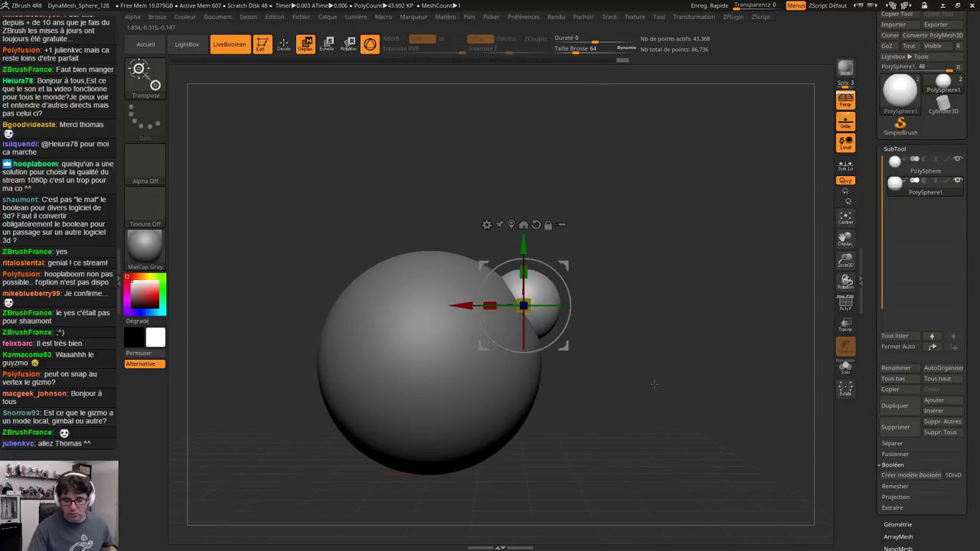
pyautogui.moveTo(628, 275); pyautogui.dragTo(675, 316)
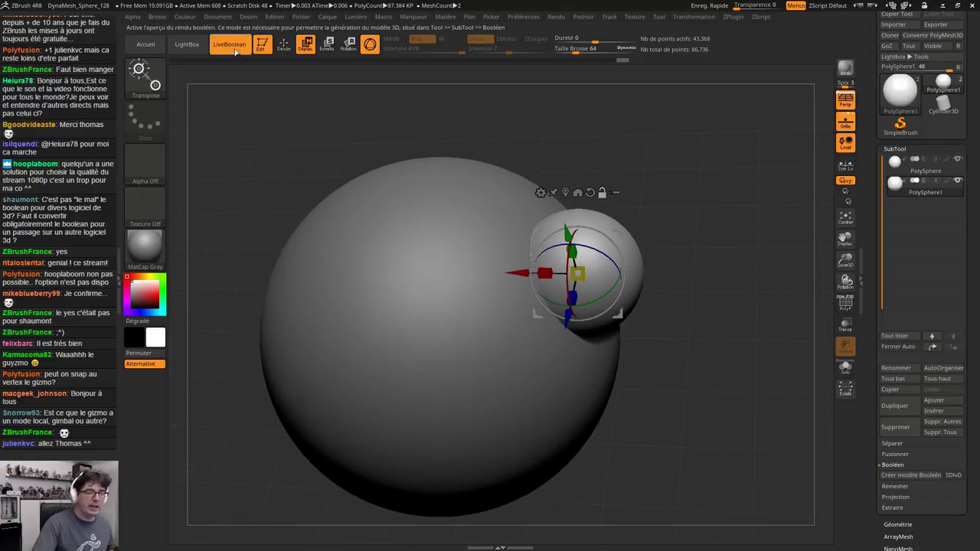
pyautogui.click(233, 48)
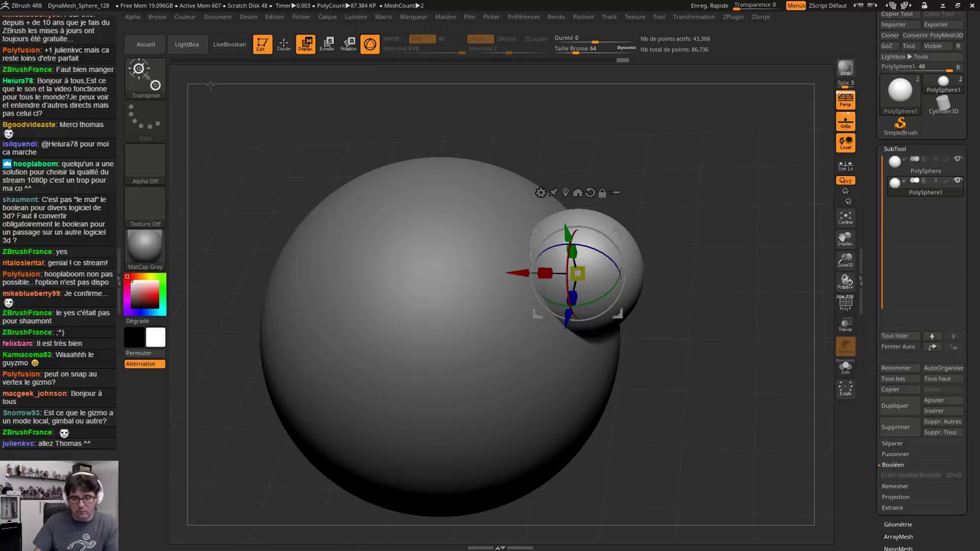
pyautogui.click(232, 46)
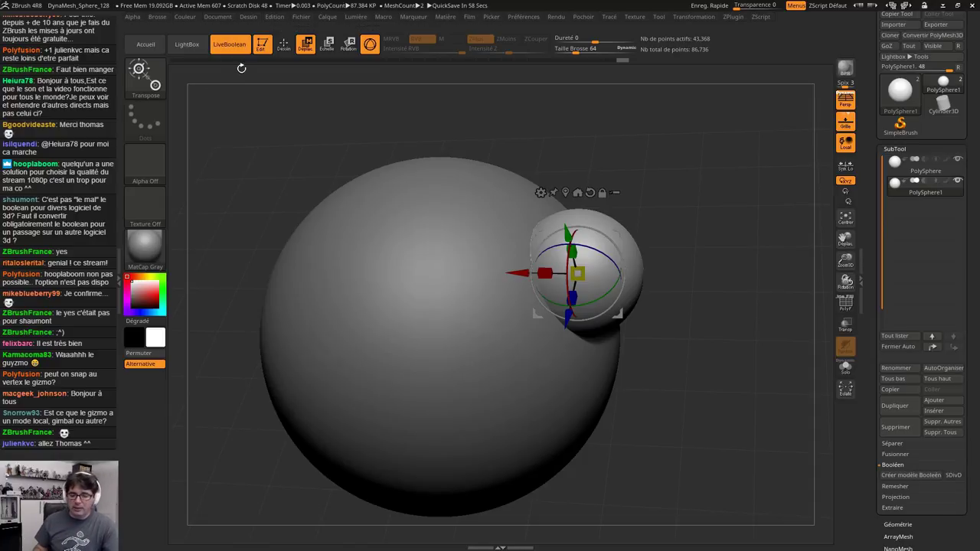
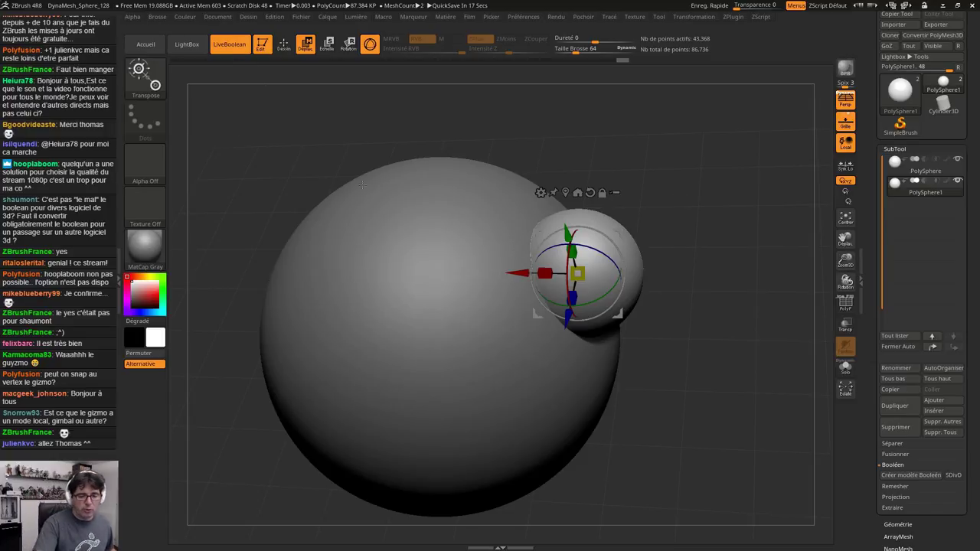
# Fill the large PolySphere subtool with pale red (R 212, V 122, B 122), then set the current color back to white
pyautogui.keyDown('ctrl'); pyautogui.moveTo(576, 405); pyautogui.dragTo(592, 252, button='right'); pyautogui.keyUp('ctrl')
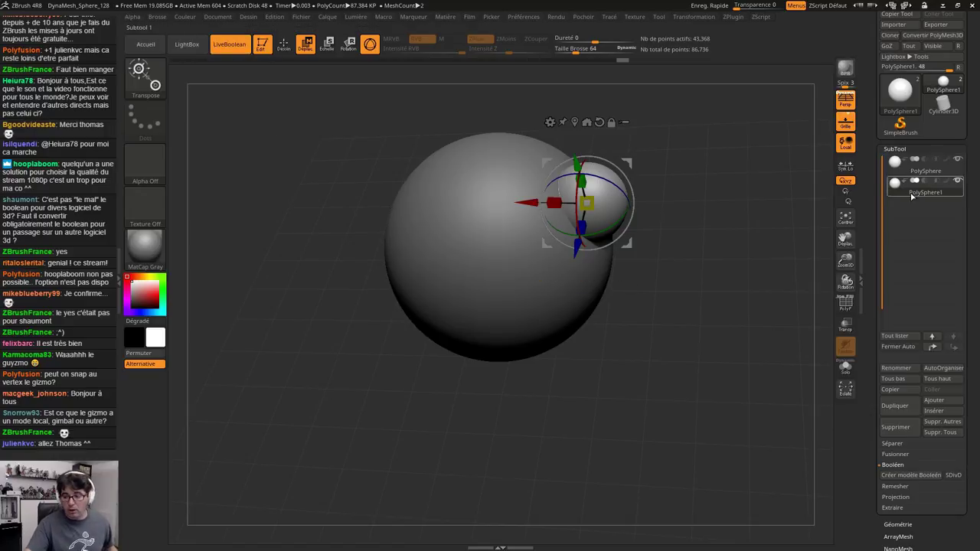
pyautogui.keyDown('alt'); pyautogui.moveTo(584, 267); pyautogui.dragTo(593, 288, button='right'); pyautogui.keyUp('alt')
pyautogui.keyDown('ctrl'); pyautogui.moveTo(593, 288); pyautogui.dragTo(699, 289, button='right'); pyautogui.keyUp('ctrl')
pyautogui.keyDown('alt'); pyautogui.moveTo(698, 290); pyautogui.dragTo(646, 320, button='right'); pyautogui.keyUp('alt')
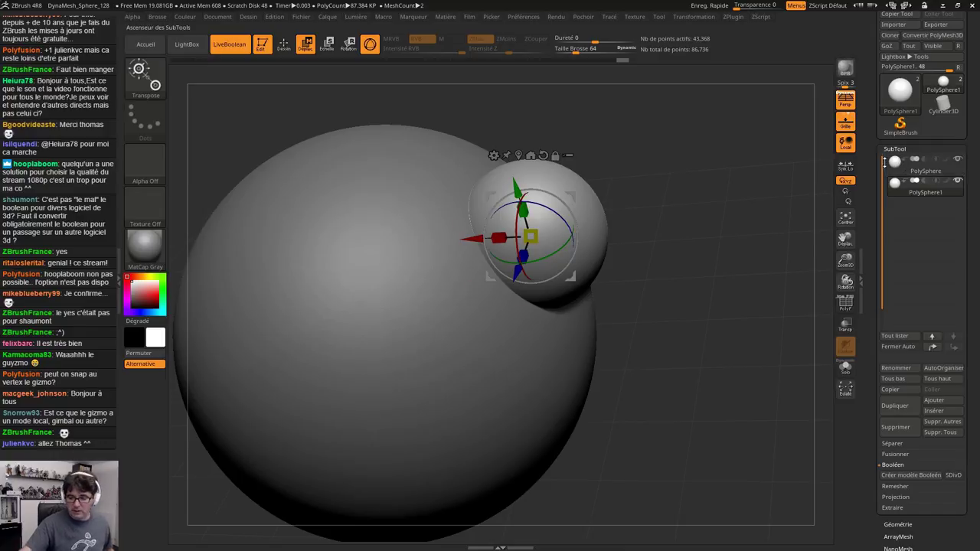
pyautogui.click(926, 165)
pyautogui.click(144, 289)
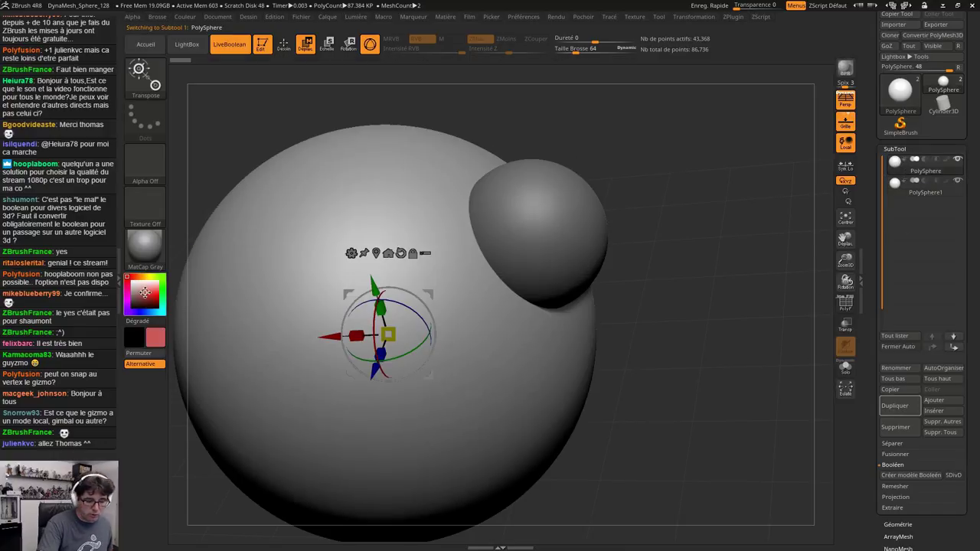
pyautogui.click(948, 159)
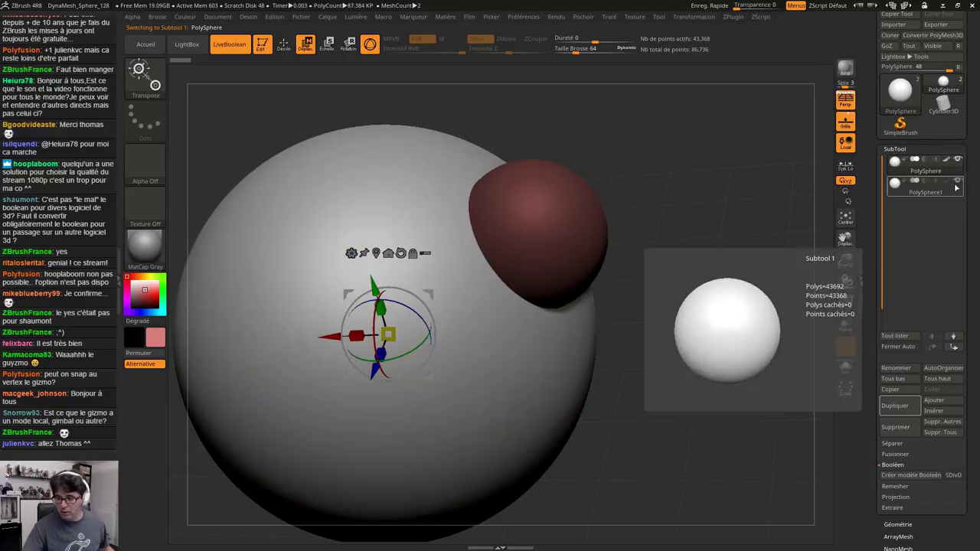
pyautogui.click(185, 18)
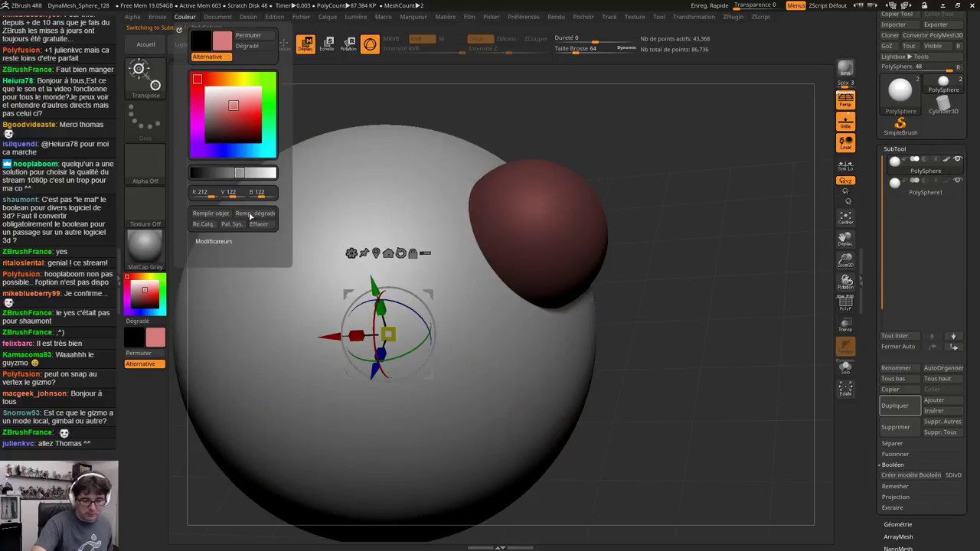
pyautogui.click(210, 213)
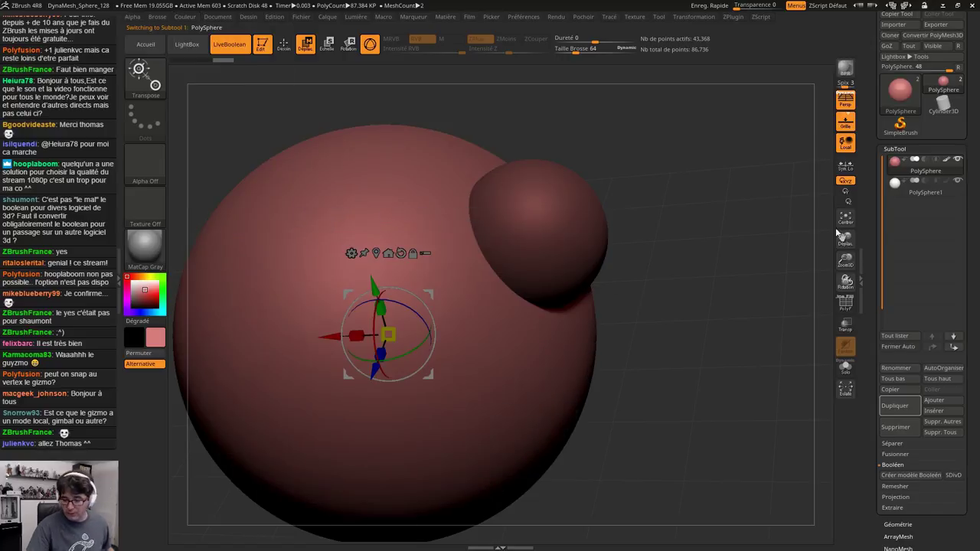
pyautogui.click(131, 282)
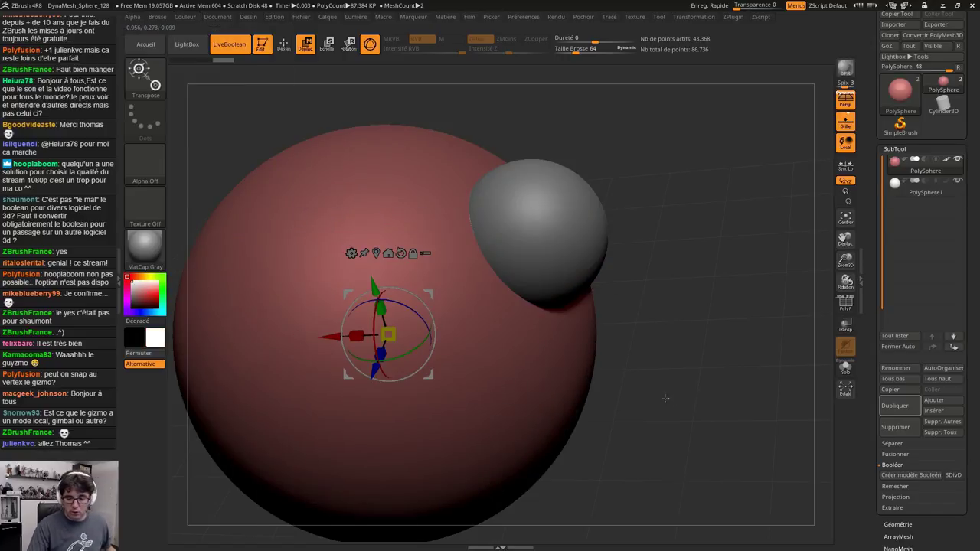
pyautogui.keyDown('alt'); pyautogui.moveTo(665, 398); pyautogui.dragTo(705, 359); pyautogui.keyUp('alt')
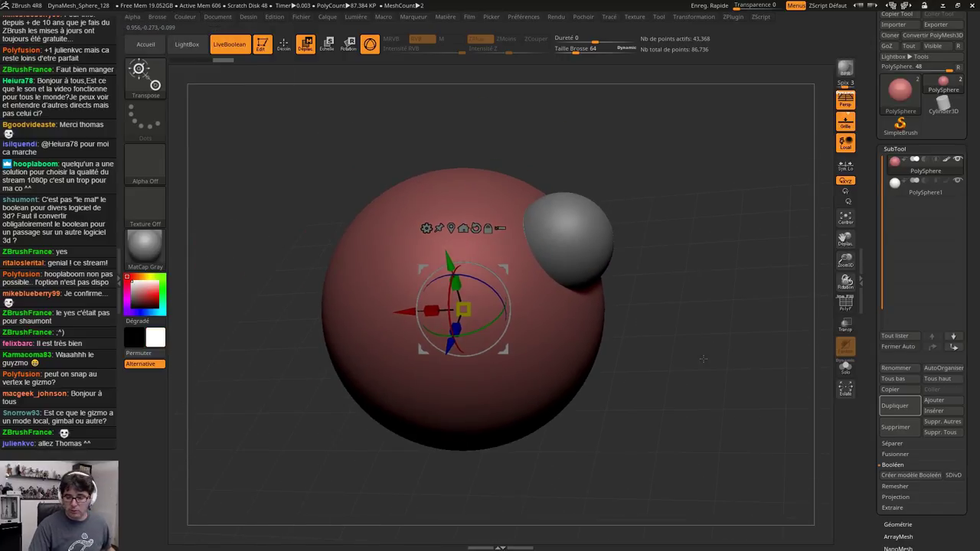
# Hide the floor grid and set the small PolySphere1 to Boolean subtraction from the red sphere
pyautogui.click(849, 121)
pyautogui.moveTo(663, 333); pyautogui.dragTo(699, 315)
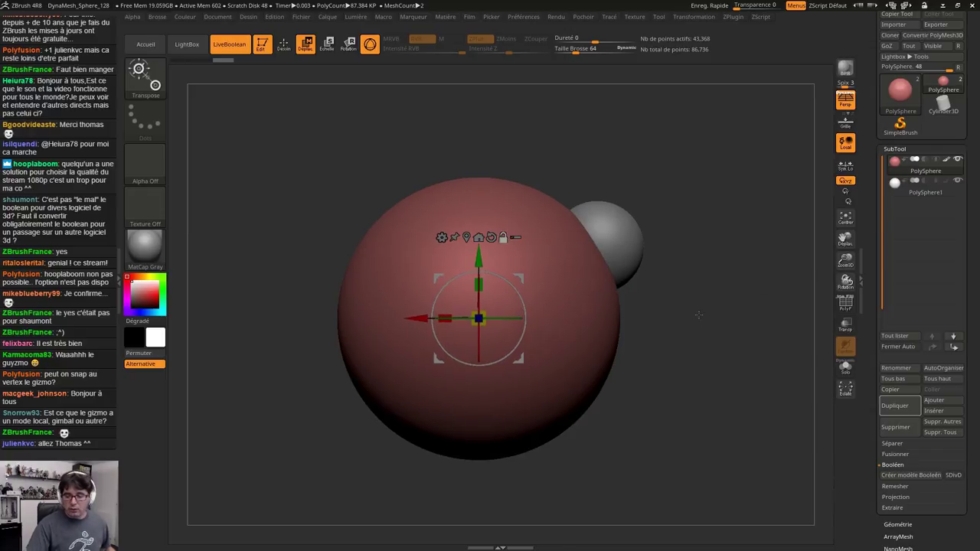
pyautogui.moveTo(760, 270); pyautogui.dragTo(686, 288)
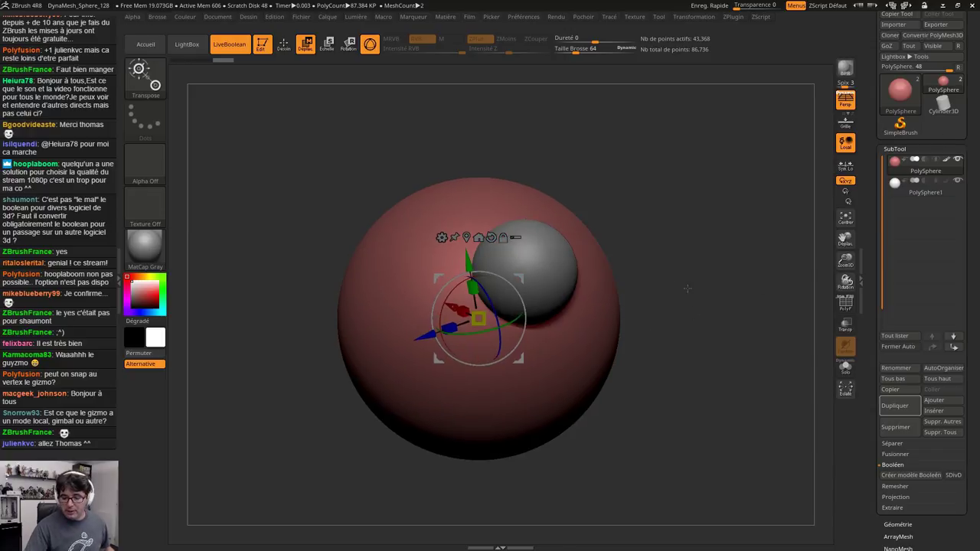
pyautogui.click(925, 181)
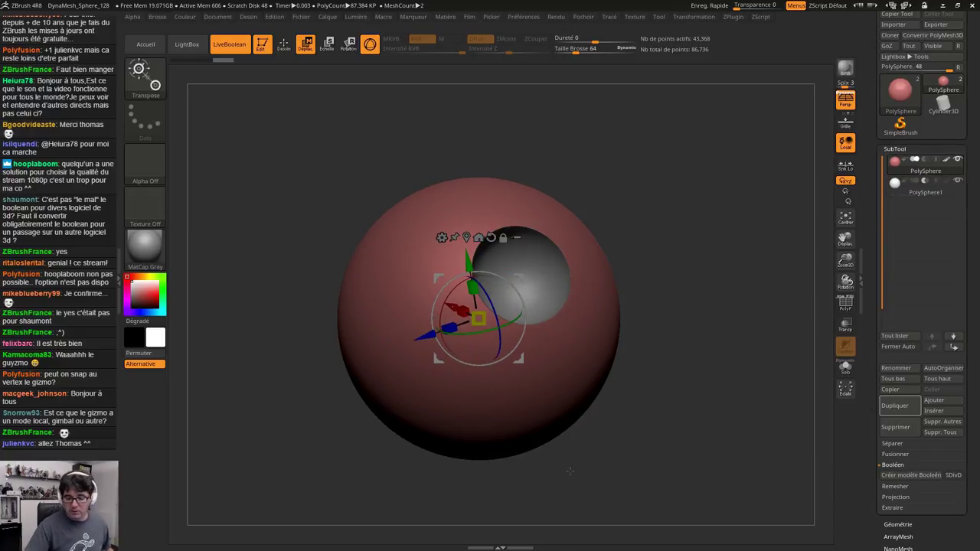
pyautogui.moveTo(570, 471); pyautogui.dragTo(627, 412)
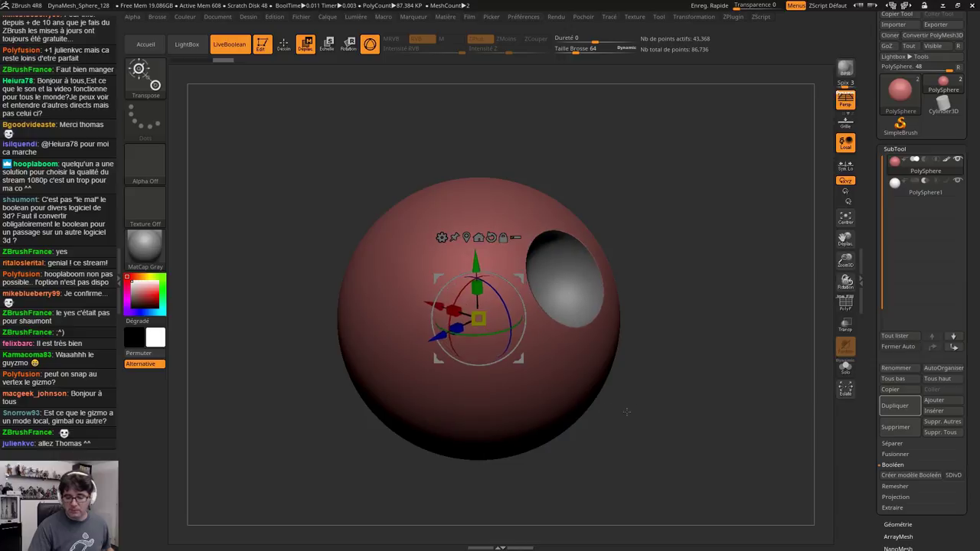
# Select the small subtracting sphere, shift it with the Gizmo 3D, and inspect the cavity in the red sphere
pyautogui.click(898, 187)
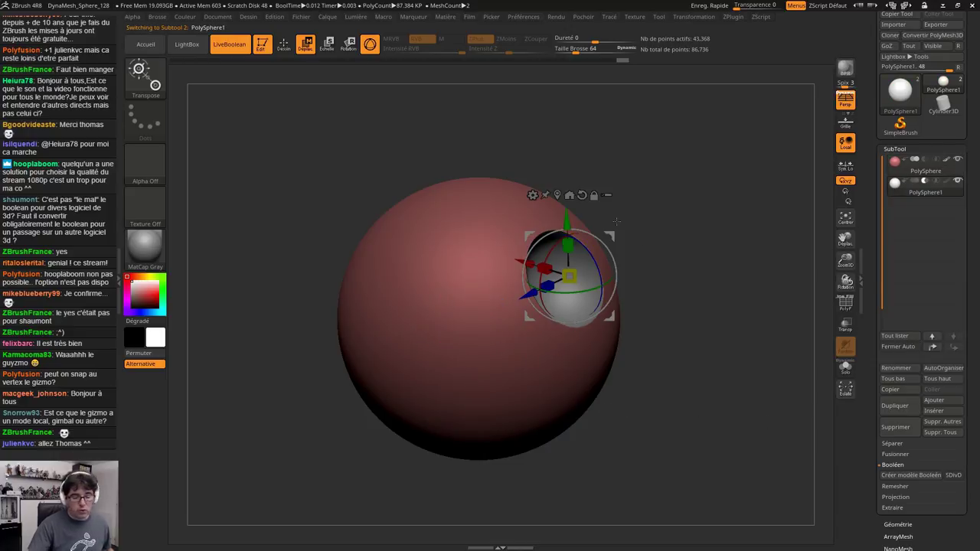
pyautogui.keyDown('shift'); pyautogui.moveTo(627, 358); pyautogui.dragTo(653, 342); pyautogui.keyUp('shift')
pyautogui.moveTo(650, 248); pyautogui.dragTo(637, 292)
pyautogui.moveTo(509, 274); pyautogui.dragTo(591, 285)
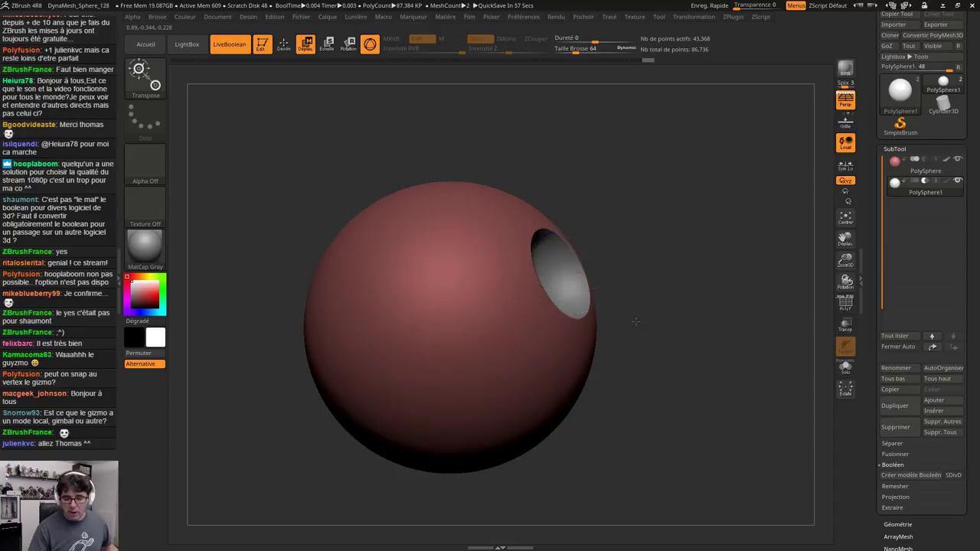
pyautogui.moveTo(636, 321); pyautogui.dragTo(699, 310)
pyautogui.keyDown('alt'); pyautogui.moveTo(699, 310); pyautogui.dragTo(574, 436, button='right'); pyautogui.keyUp('alt')
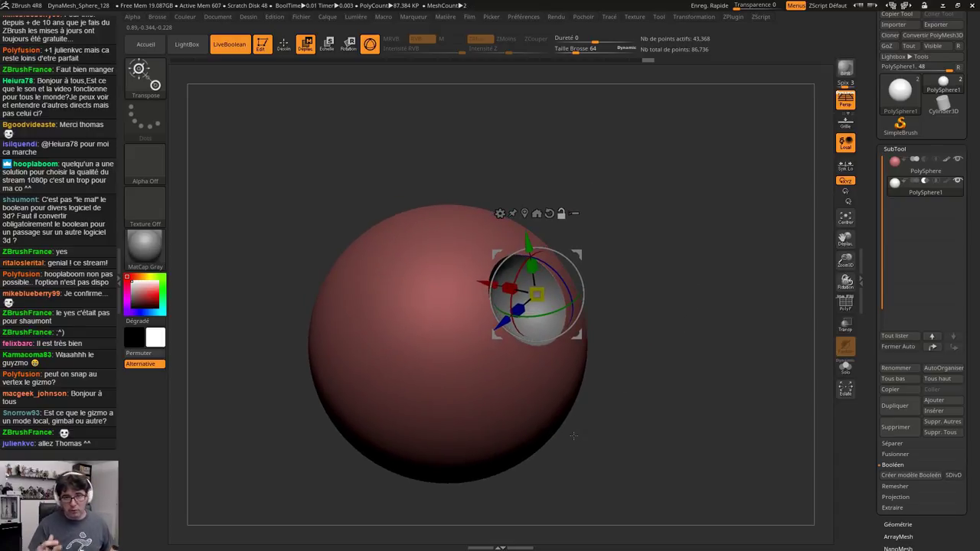
# Turn off Live Boolean and enable ArrayMesh on the small sphere with 6 copies
pyautogui.scroll(-5, 889, 291)
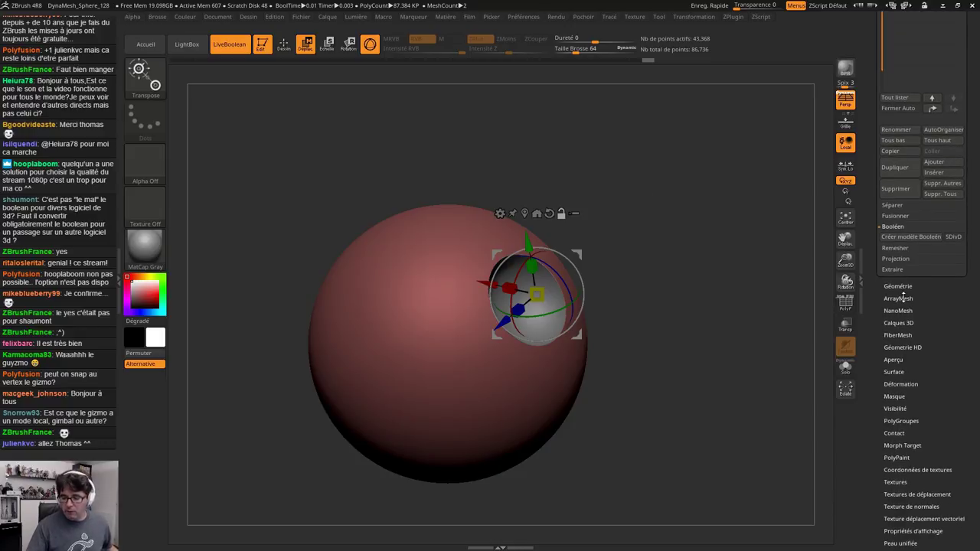
pyautogui.click(904, 299)
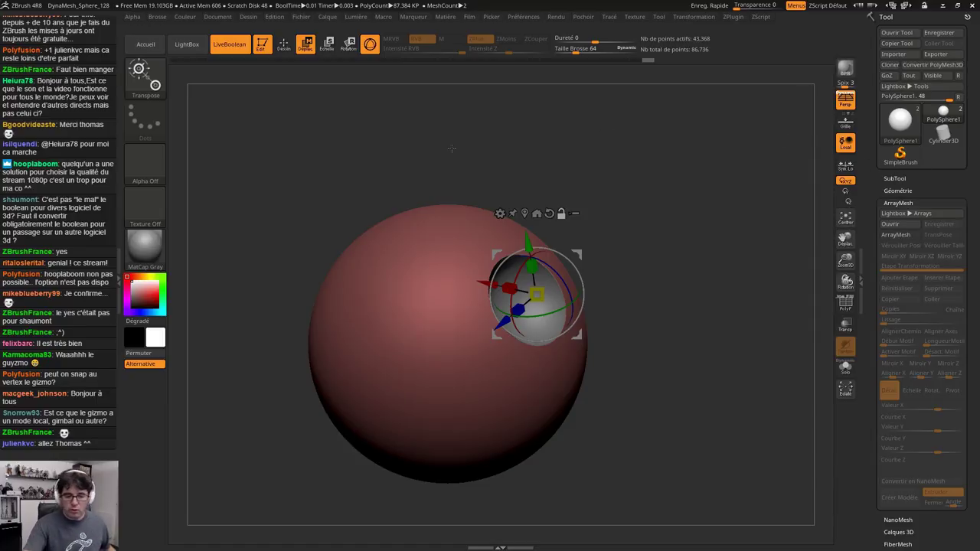
pyautogui.click(230, 45)
pyautogui.keyDown('shift'); pyautogui.moveTo(618, 417); pyautogui.dragTo(639, 408); pyautogui.keyUp('shift')
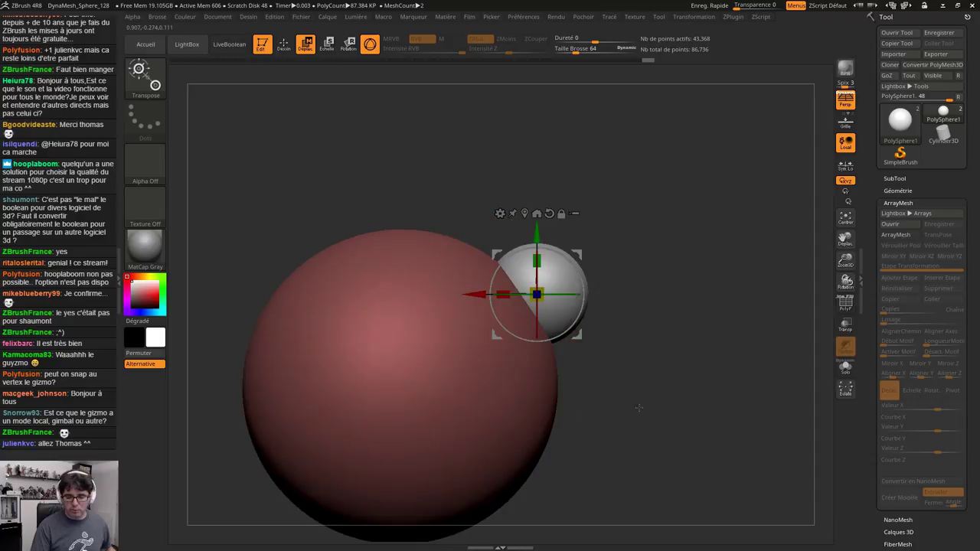
pyautogui.keyDown('alt'); pyautogui.moveTo(622, 351); pyautogui.dragTo(676, 280); pyautogui.keyUp('alt')
pyautogui.keyDown('shift'); pyautogui.moveTo(676, 280); pyautogui.dragTo(621, 478); pyautogui.keyUp('shift')
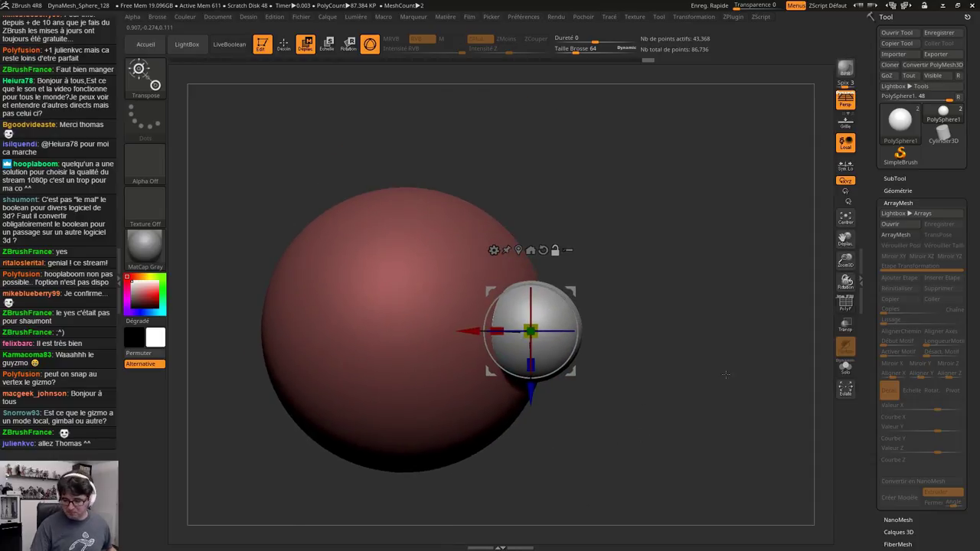
pyautogui.click(898, 235)
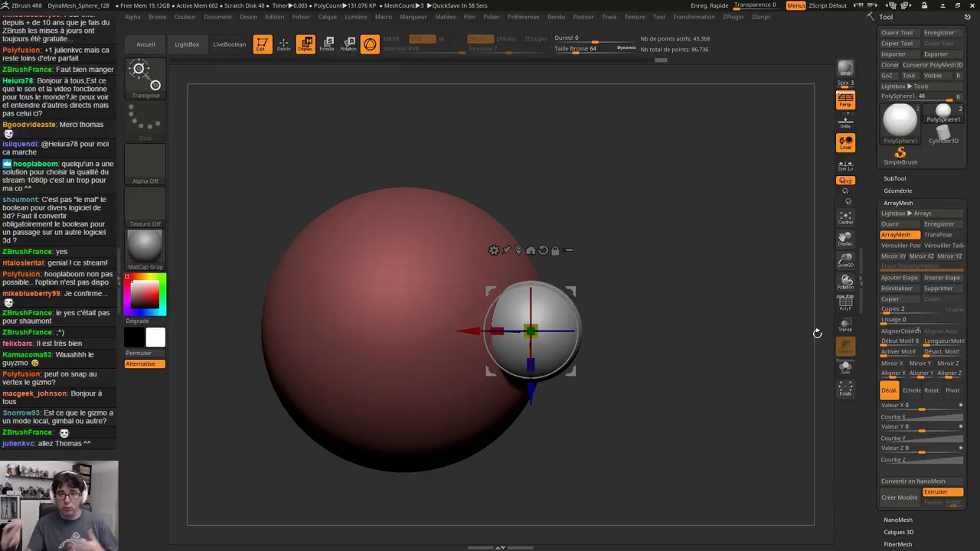
pyautogui.click(896, 309)
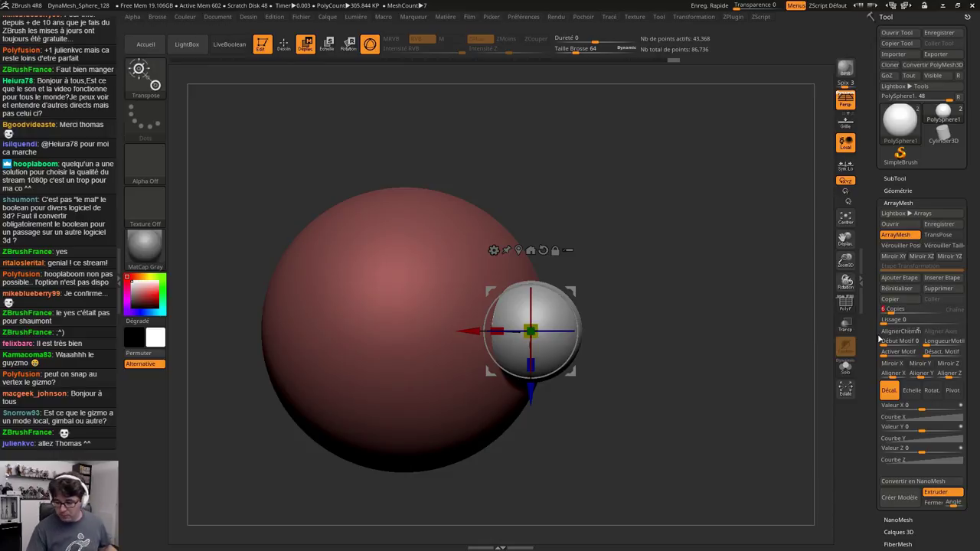
pyautogui.write('6')
pyautogui.press('Return')
# Set the array's pivot X value to -0.3578 and enable TransPose mode for the ArrayMesh
pyautogui.click(955, 394)
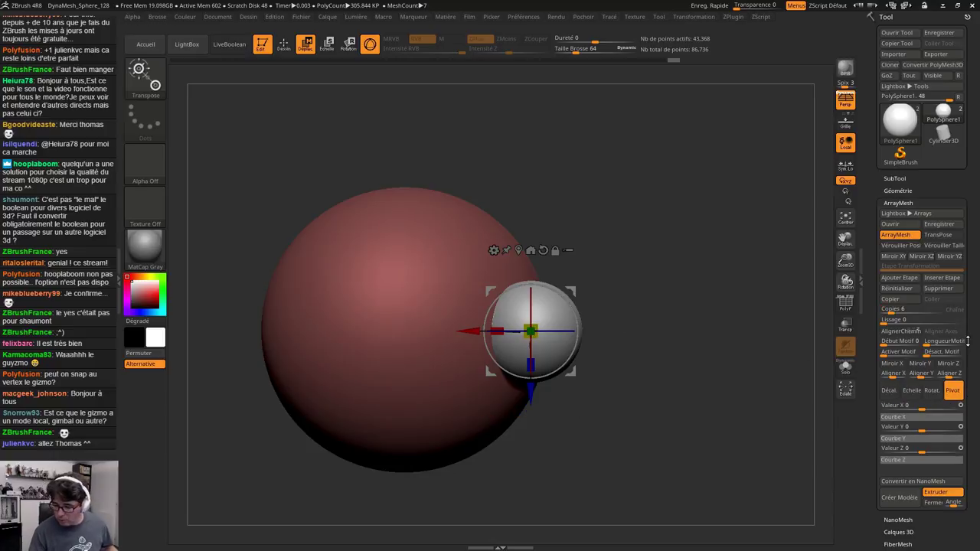
pyautogui.click(919, 428)
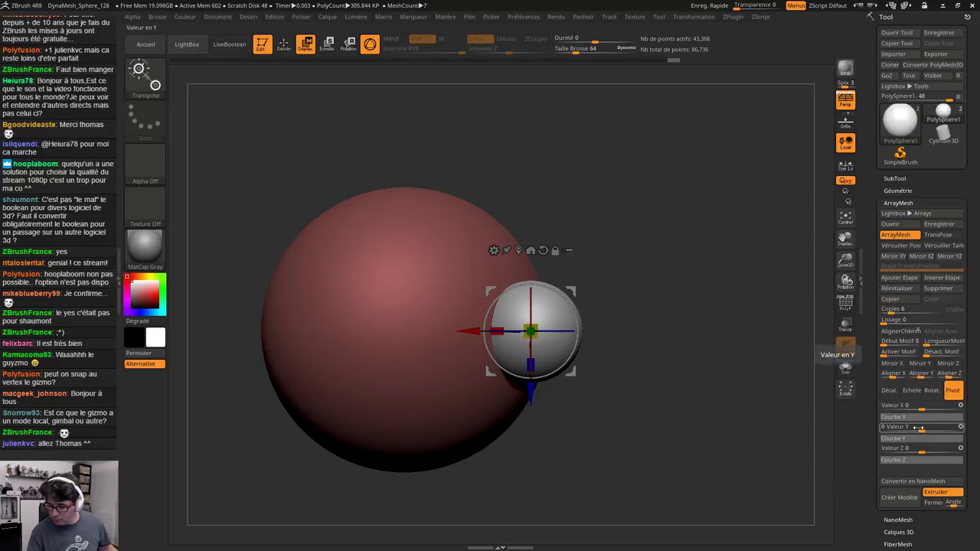
pyautogui.moveTo(921, 407); pyautogui.dragTo(909, 409)
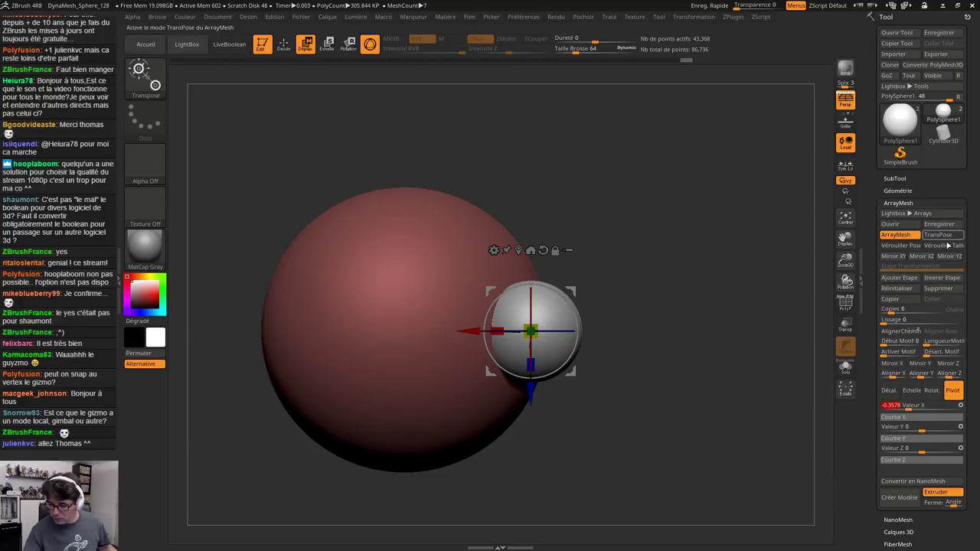
pyautogui.click(944, 237)
pyautogui.moveTo(580, 397); pyautogui.dragTo(689, 437)
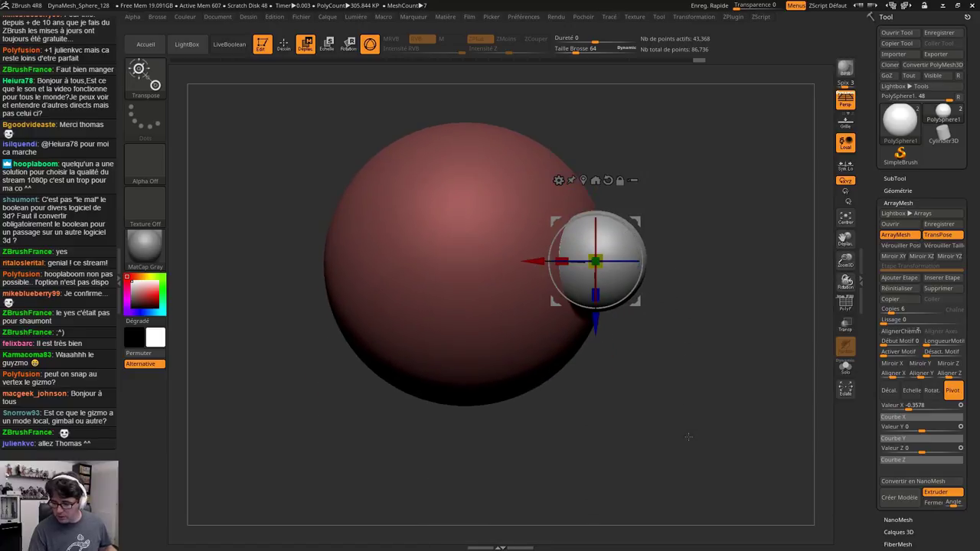
# Switch from the Gizmo 3D to the Transpose line, align it along X, and spread the array copies across the red sphere
pyautogui.press('y')
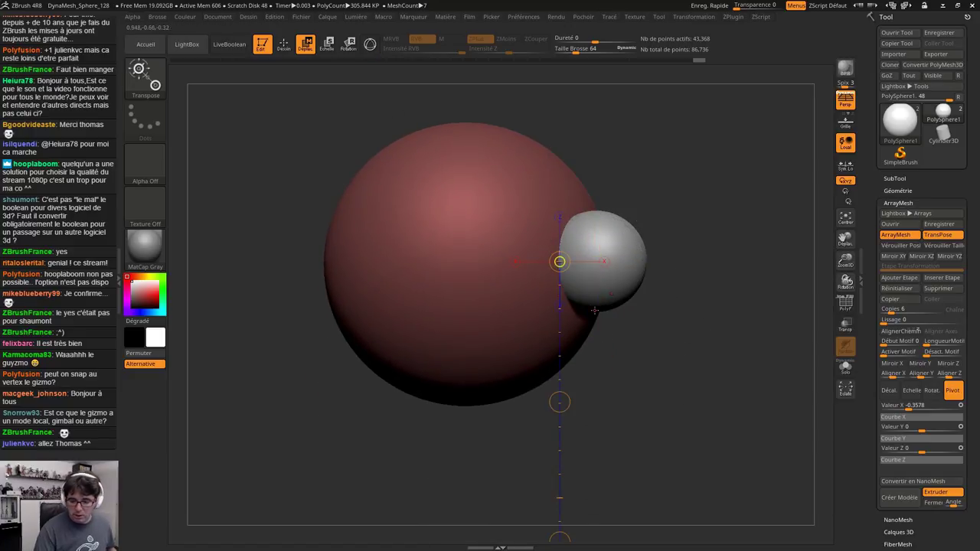
pyautogui.moveTo(560, 261); pyautogui.dragTo(560, 402)
pyautogui.click(605, 262)
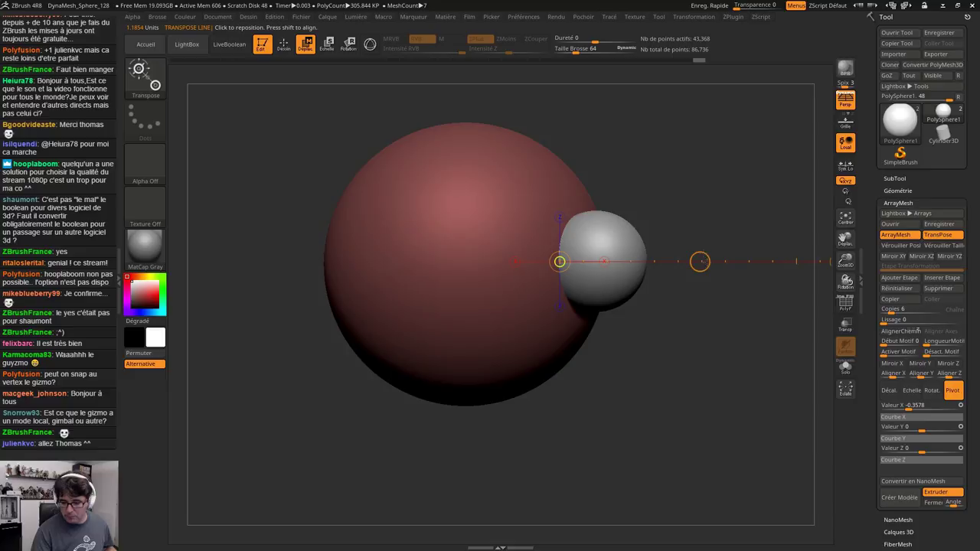
pyautogui.moveTo(704, 262); pyautogui.dragTo(588, 358)
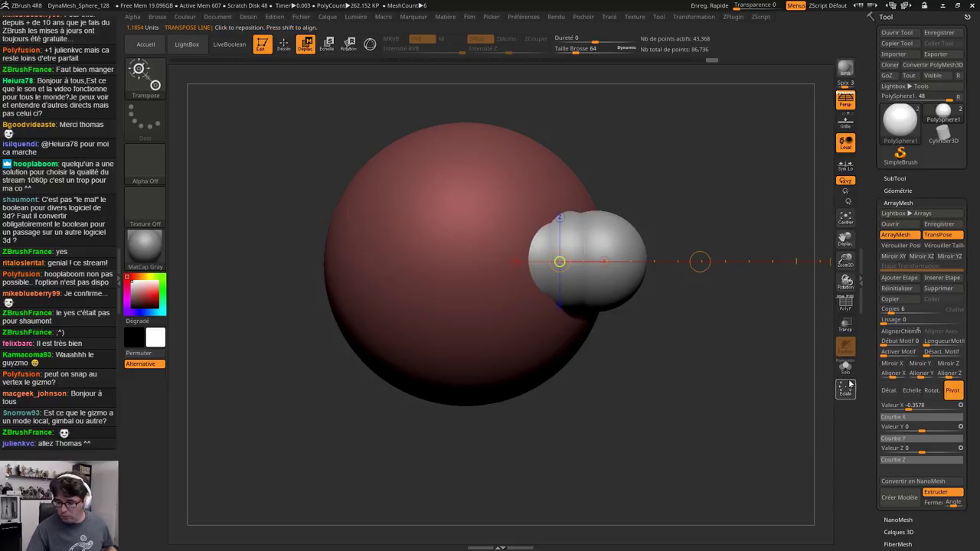
# Turn on transparency and move the array's pivot to the large sphere's center, at an X value of about -1.27
pyautogui.click(845, 325)
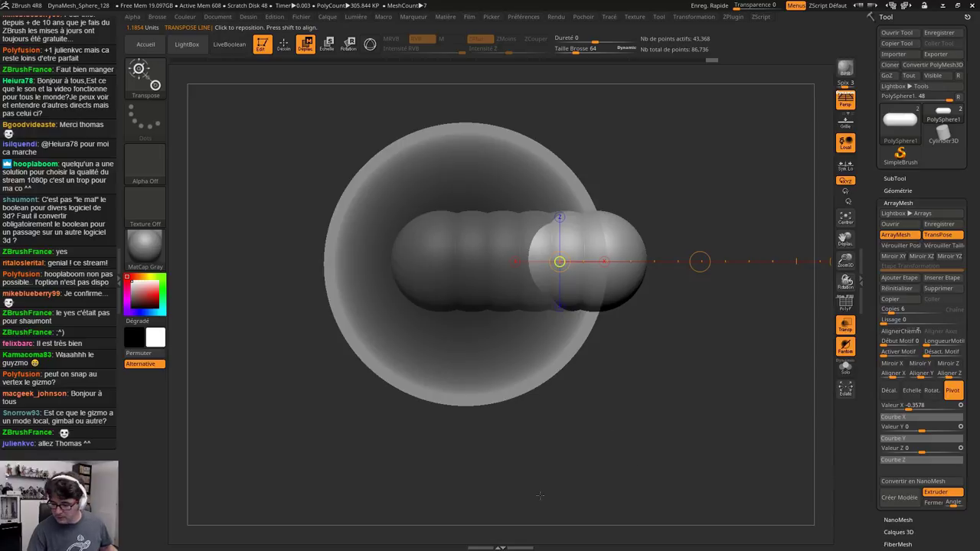
pyautogui.click(918, 405)
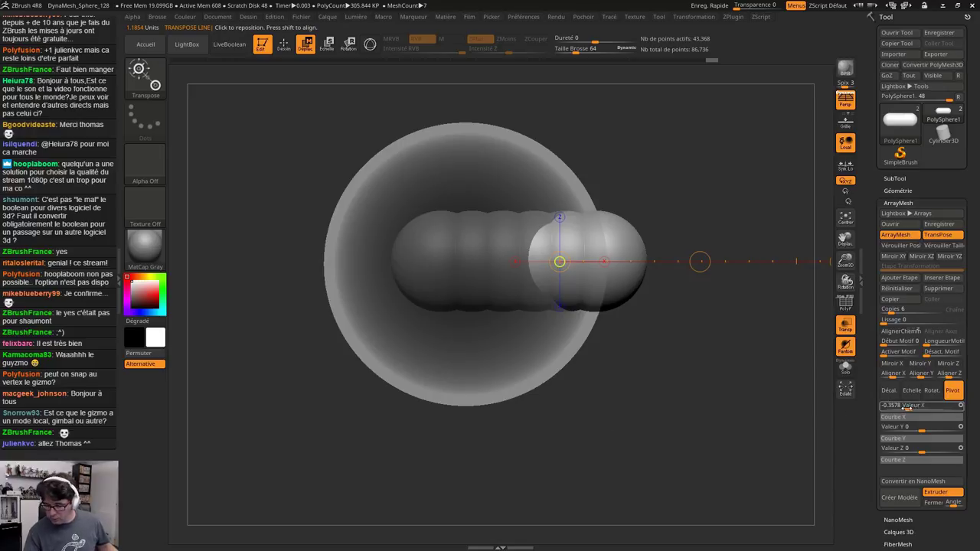
pyautogui.moveTo(908, 409); pyautogui.dragTo(912, 409)
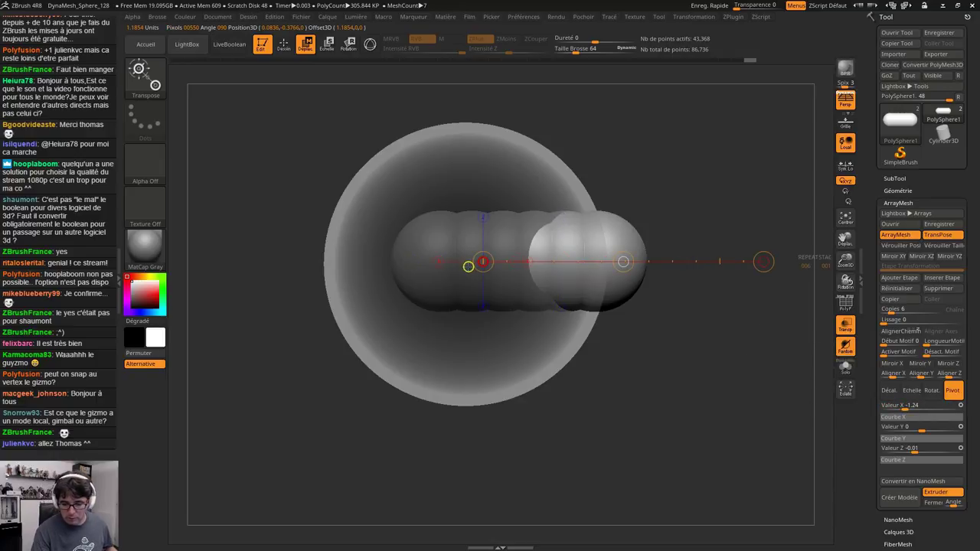
pyautogui.moveTo(469, 262); pyautogui.dragTo(467, 262)
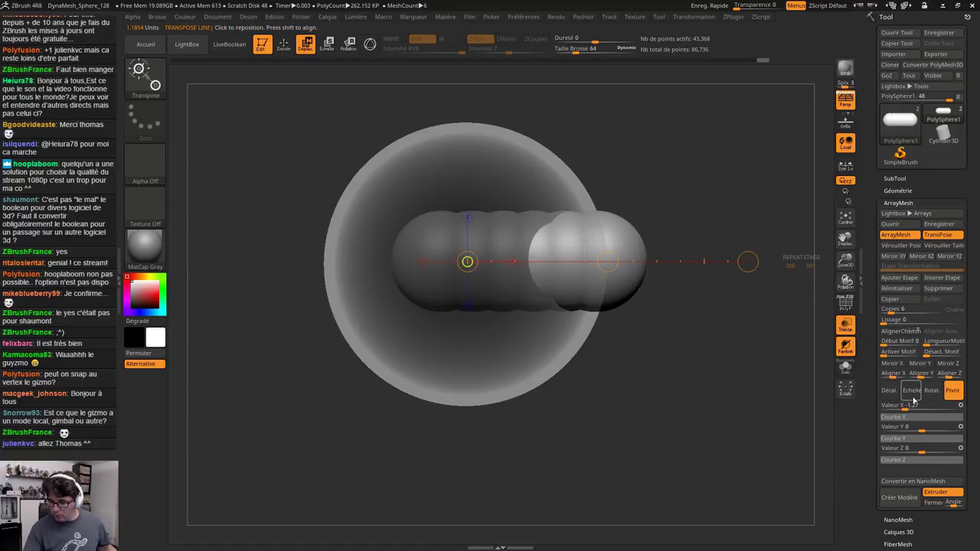
# Set the array's rotation around Y to 360 degrees to distribute the small spheres around the pivot
pyautogui.click(931, 390)
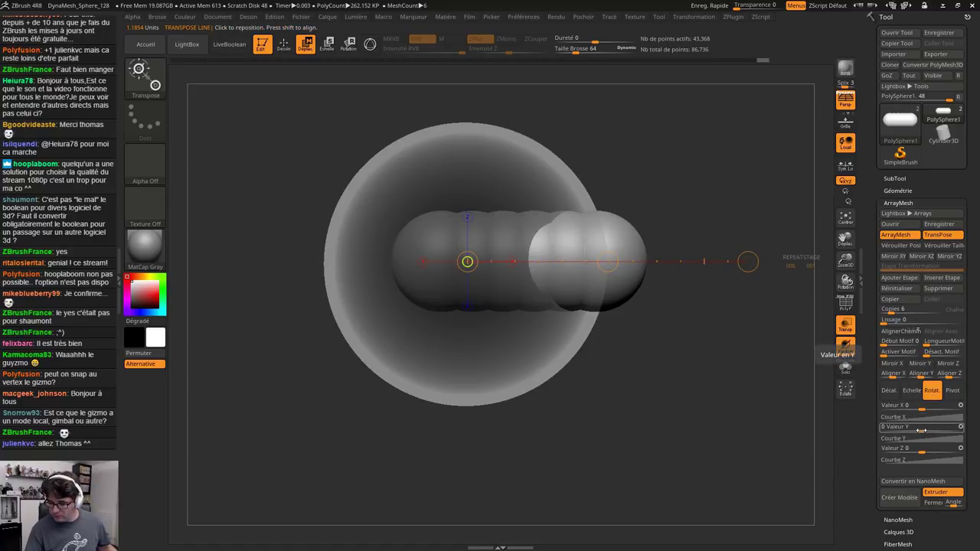
pyautogui.moveTo(922, 431); pyautogui.dragTo(944, 431)
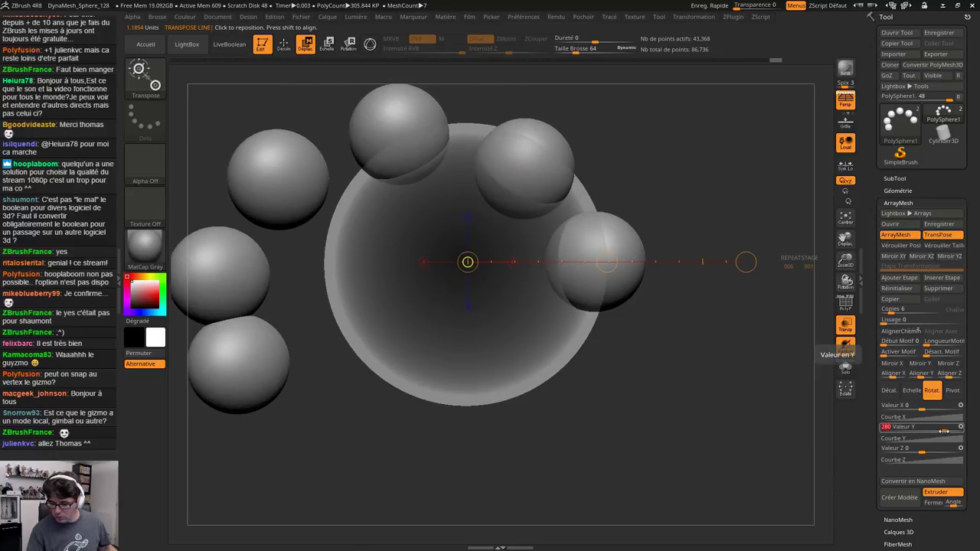
pyautogui.write('360')
pyautogui.press('Return')
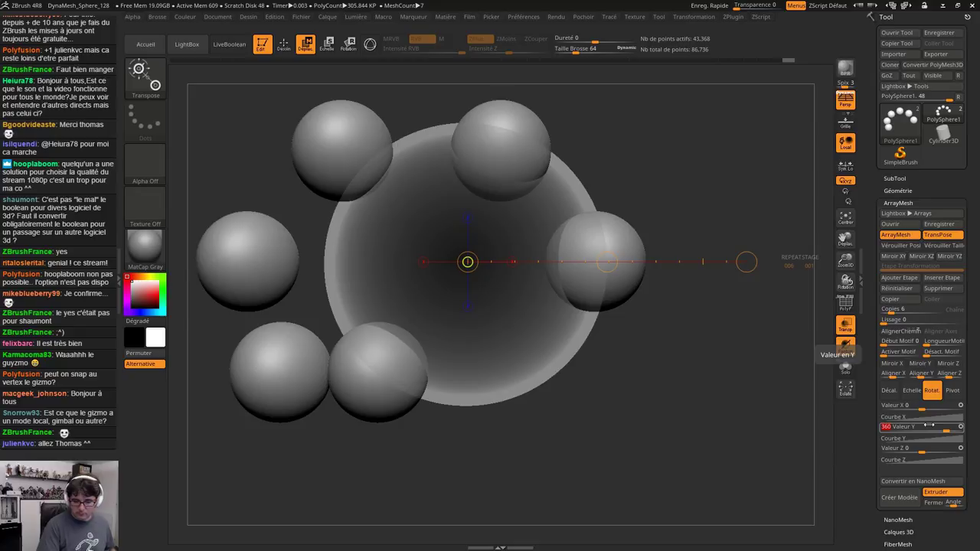
# Set the array's X offset to 0 to center the ring on the large sphere, and return to the array's pivot values
pyautogui.click(889, 391)
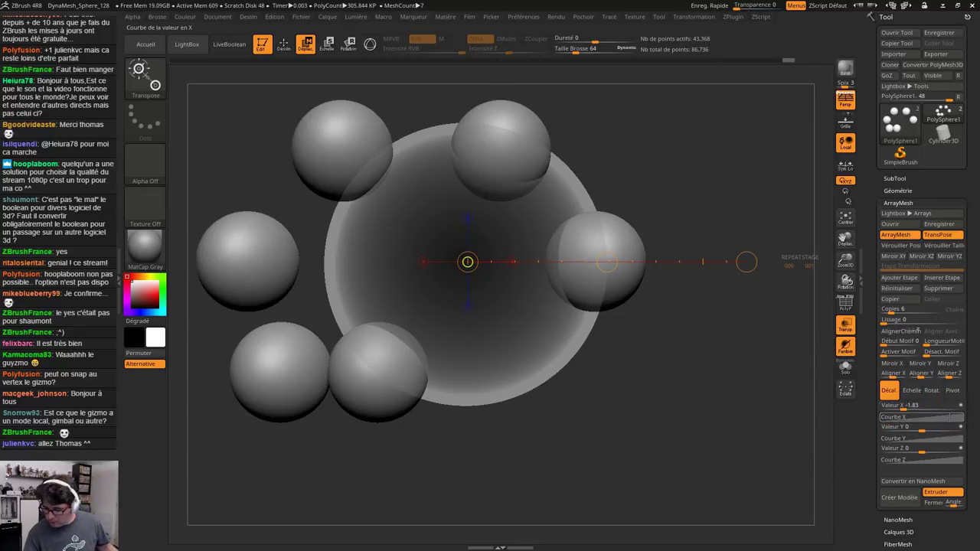
pyautogui.moveTo(956, 406); pyautogui.dragTo(919, 412)
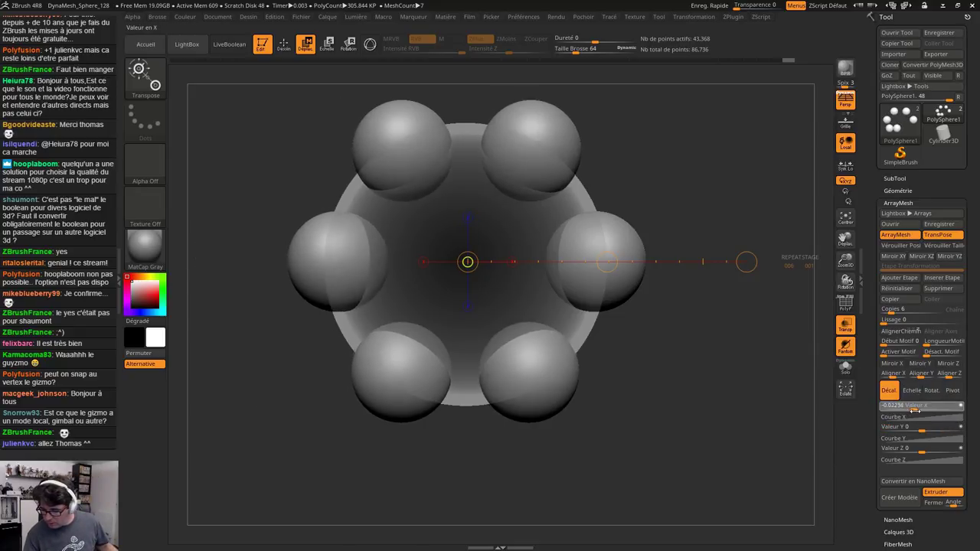
pyautogui.click(921, 412)
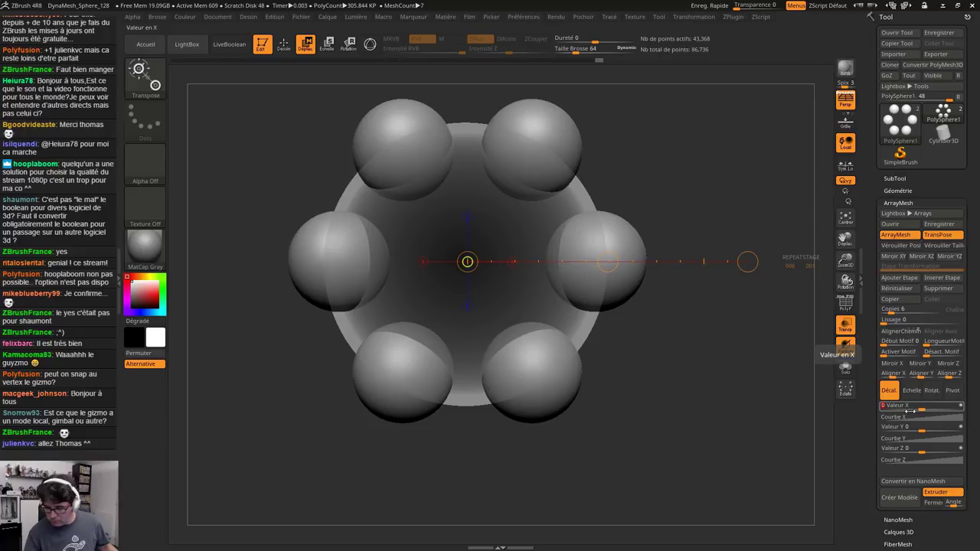
pyautogui.press('Return')
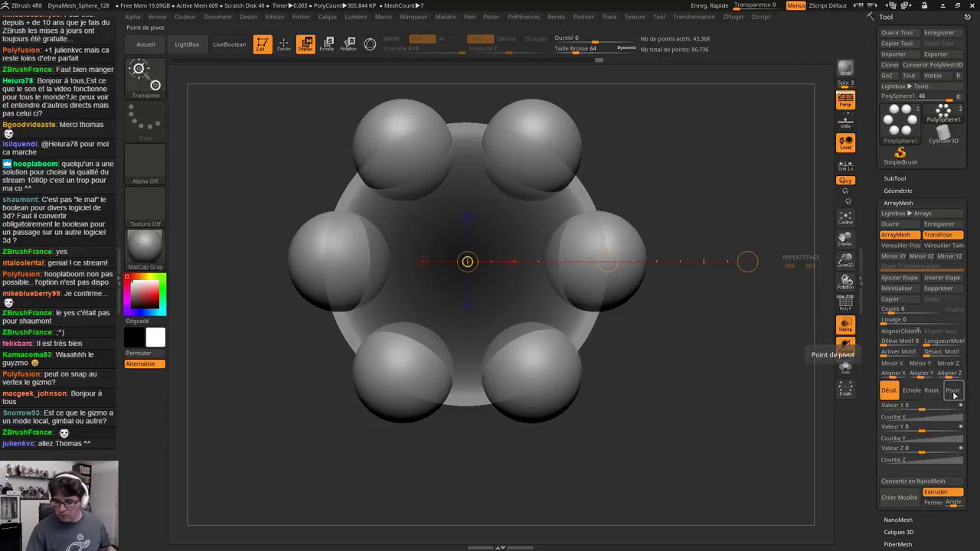
pyautogui.click(955, 395)
# Enable Live Boolean in Draw mode and turn off transparency to preview the small spheres subtracted from the red sphere
pyautogui.moveTo(637, 420); pyautogui.dragTo(652, 380)
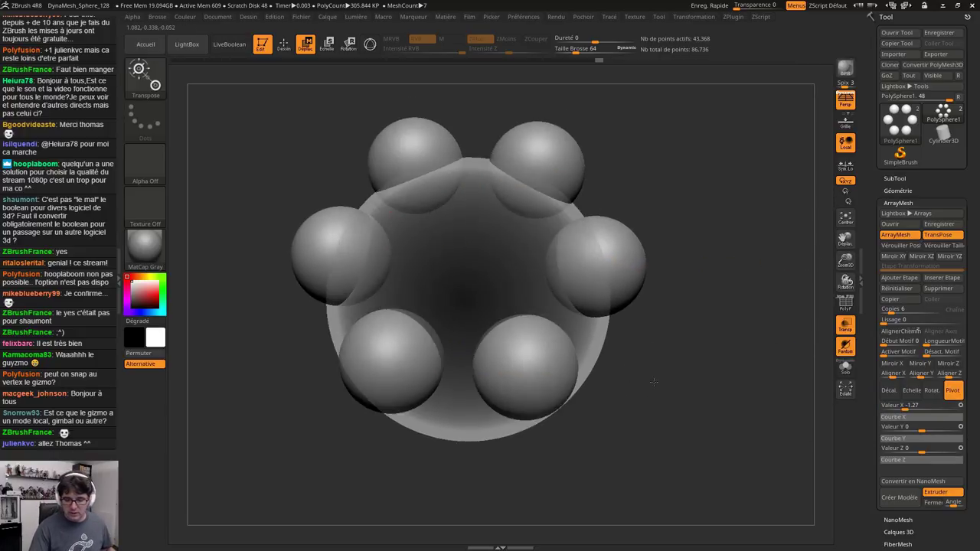
pyautogui.keyDown('shift'); pyautogui.moveTo(501, 281); pyautogui.dragTo(480, 270); pyautogui.keyUp('shift')
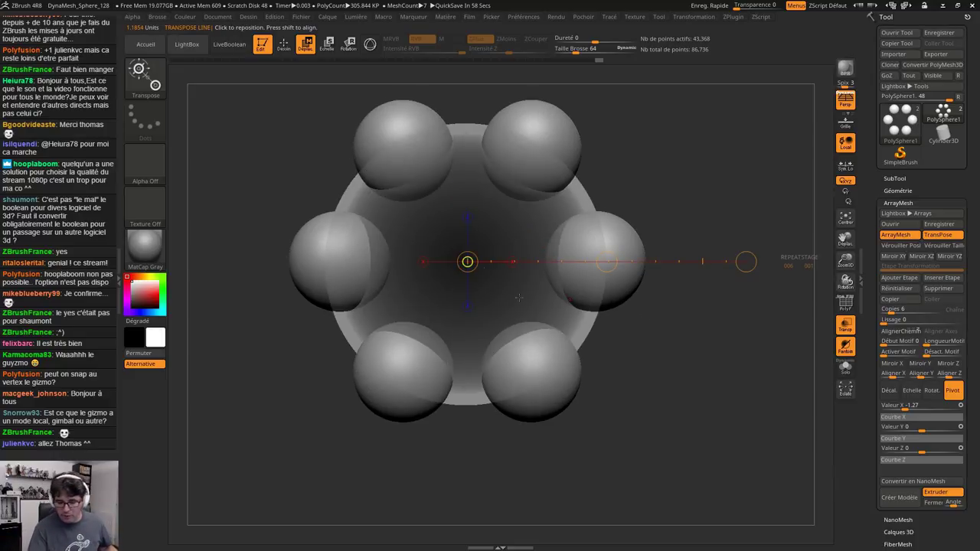
pyautogui.moveTo(596, 425); pyautogui.dragTo(690, 383)
pyautogui.click(284, 44)
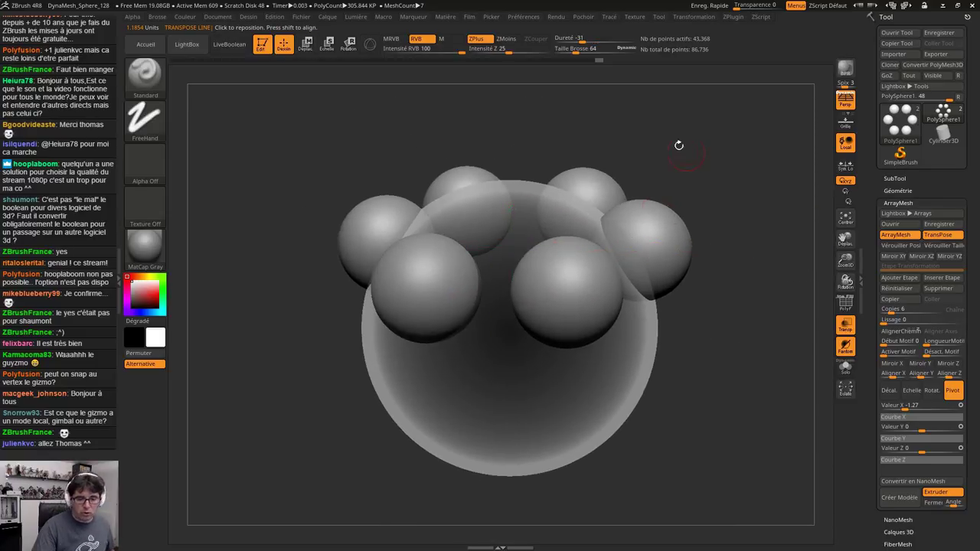
pyautogui.keyDown('alt'); pyautogui.moveTo(678, 146); pyautogui.dragTo(589, 164); pyautogui.keyUp('alt')
pyautogui.click(230, 45)
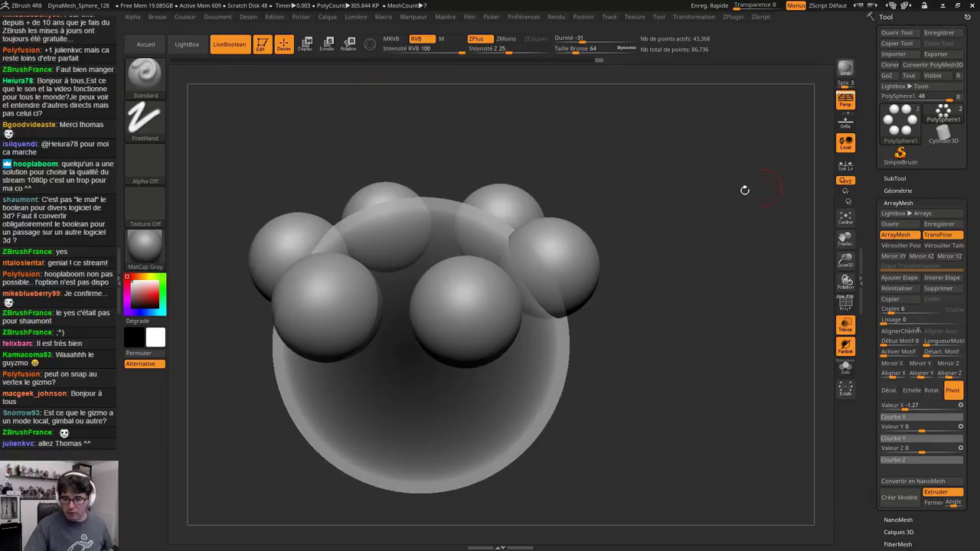
pyautogui.click(894, 178)
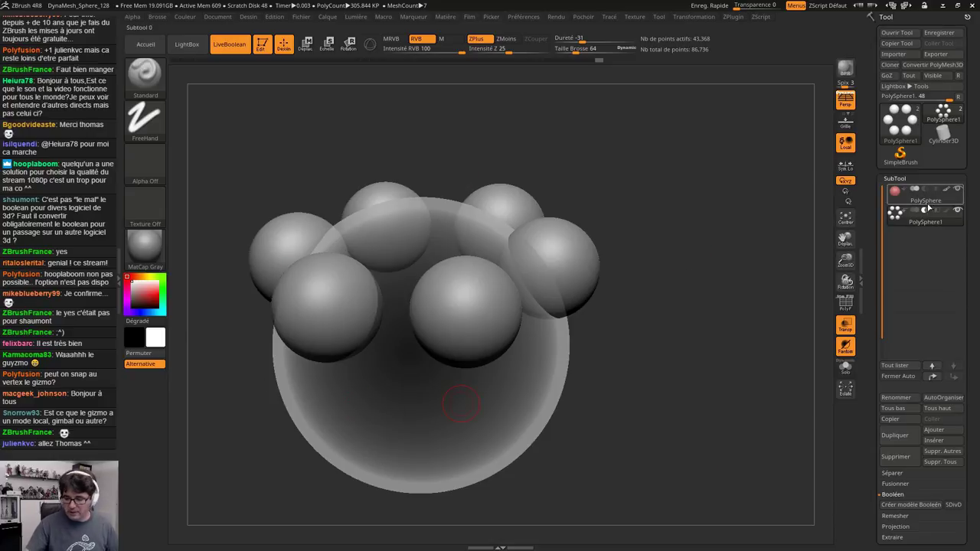
pyautogui.moveTo(895, 222)
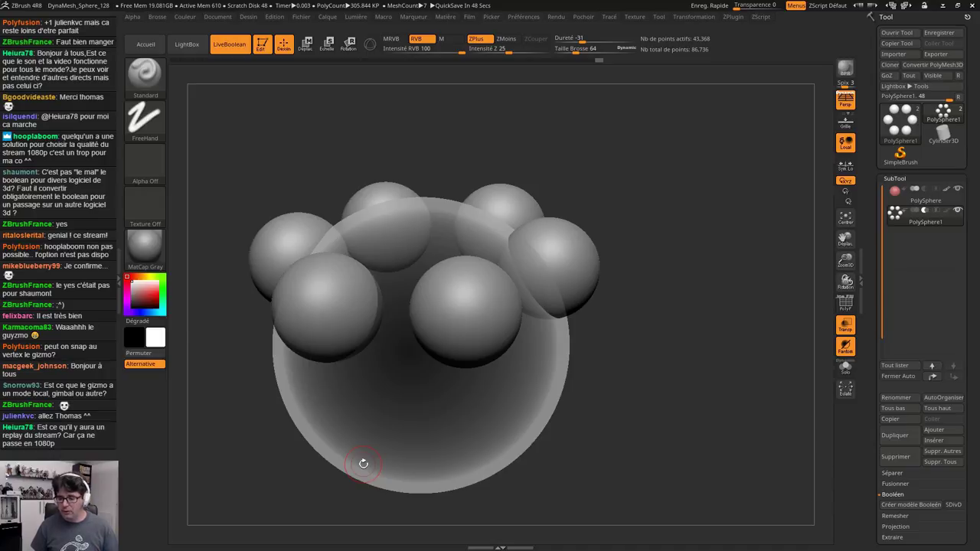
pyautogui.click(845, 325)
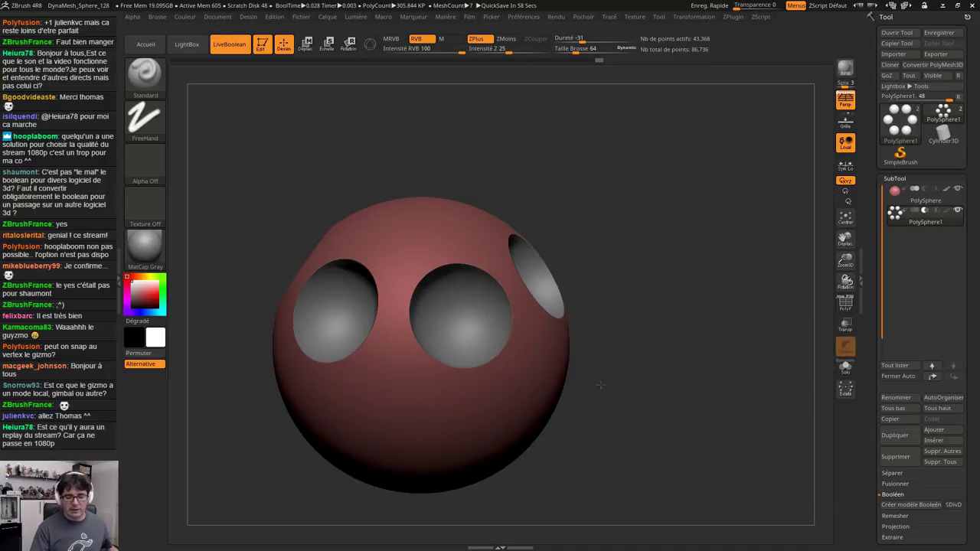
# Turn on the PolyFrame display and examine the mesh of the subtracted spheres up close and from a distance
pyautogui.moveTo(776, 372); pyautogui.dragTo(595, 407)
pyautogui.click(846, 303)
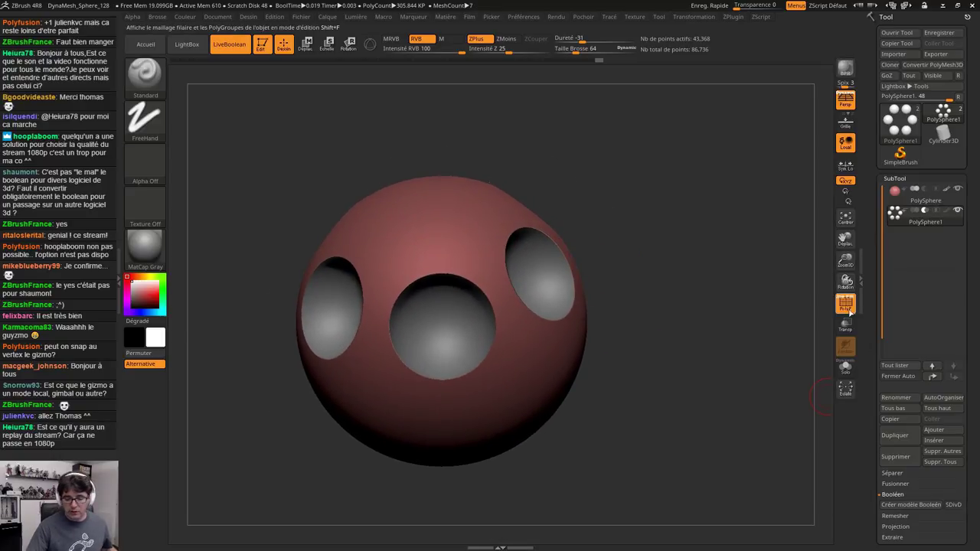
pyautogui.moveTo(620, 434); pyautogui.dragTo(565, 289)
pyautogui.moveTo(642, 303)
pyautogui.mouseDown()
pyautogui.moveTo(619, 289)
pyautogui.moveTo(642, 268)
pyautogui.moveTo(740, 370)
pyautogui.mouseUp()
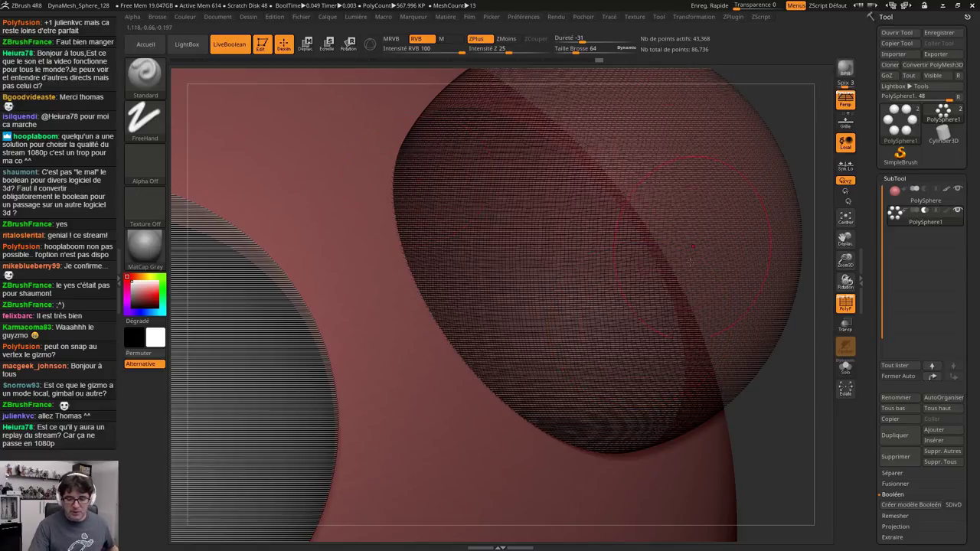
pyautogui.moveTo(766, 475)
pyautogui.keyDown('alt'); pyautogui.mouseDown()
pyautogui.moveTo(720, 330)
pyautogui.moveTo(644, 398)
pyautogui.moveTo(614, 354)
pyautogui.moveTo(639, 351)
pyautogui.moveTo(615, 365)
pyautogui.mouseUp(); pyautogui.keyUp('alt')
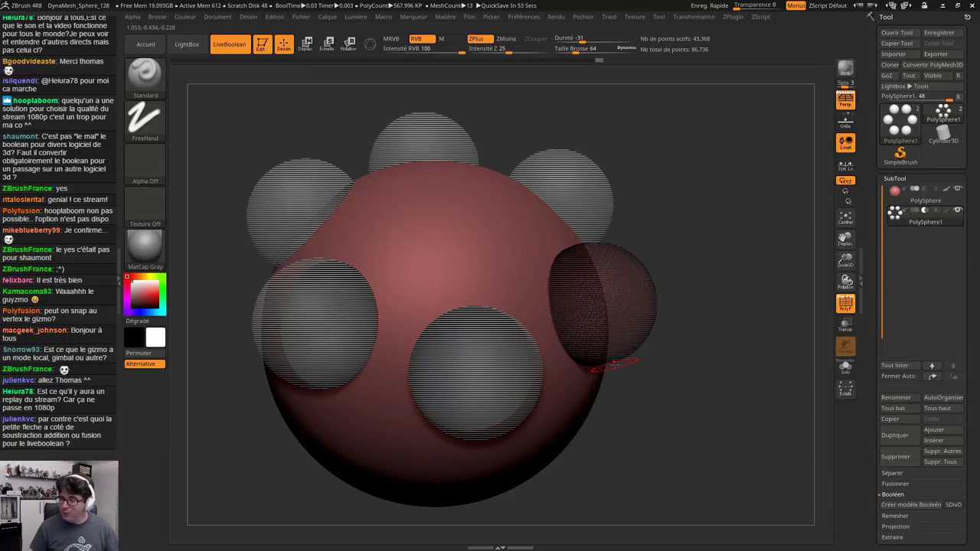
# Toggle the PolyFrame display to compare the subtracting spheres with the Boolean result, leaving it off
pyautogui.click(848, 307)
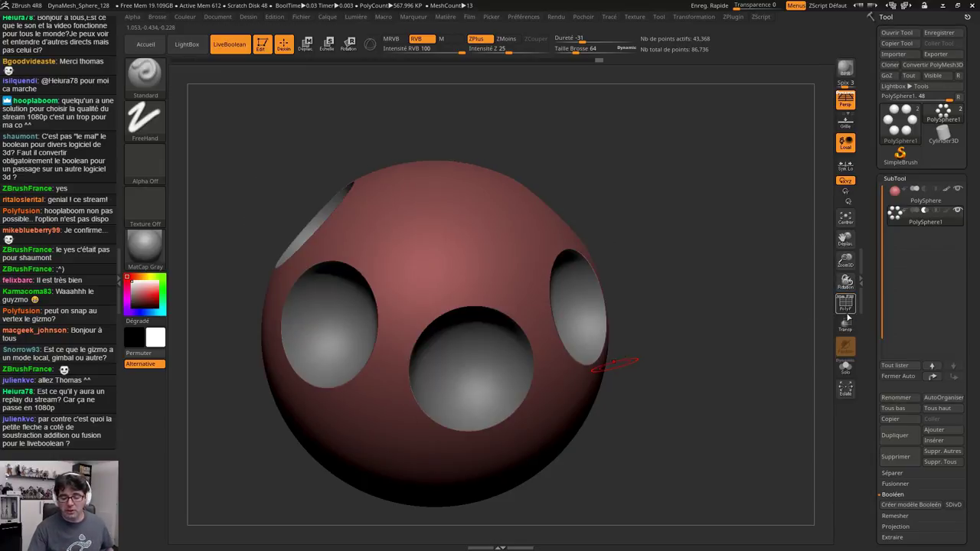
pyautogui.click(848, 307)
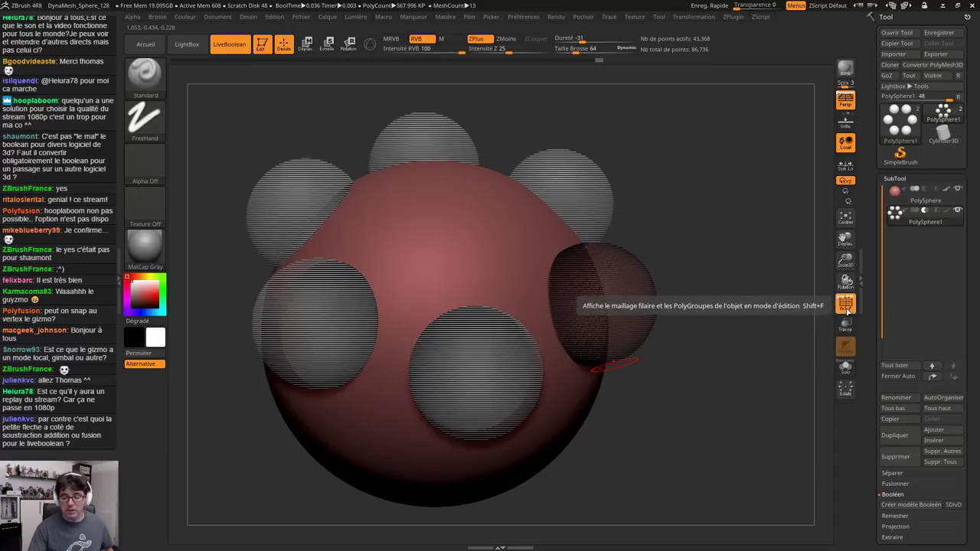
pyautogui.click(848, 307)
pyautogui.hotkey('shift', 'f')
pyautogui.hotkey('shift', 'f')
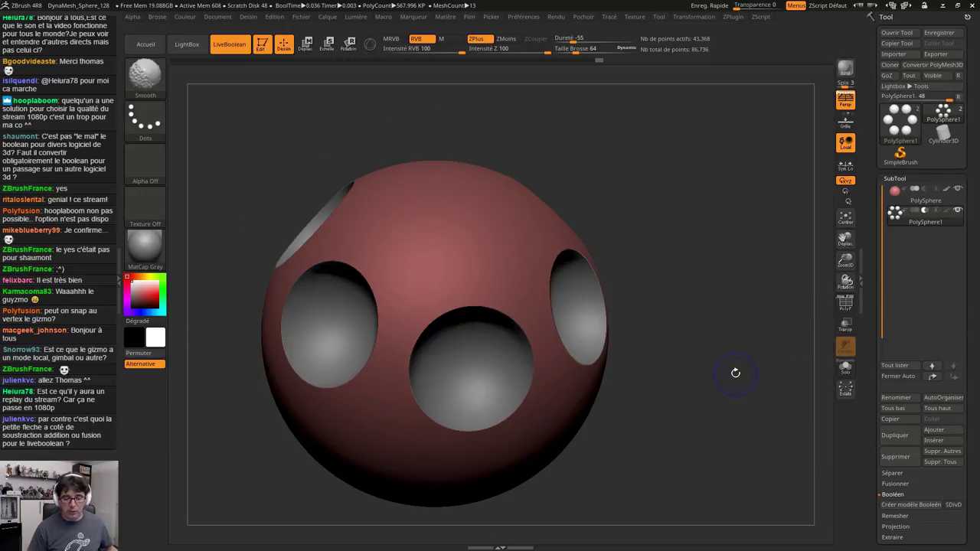
pyautogui.moveTo(678, 357); pyautogui.dragTo(400, 211)
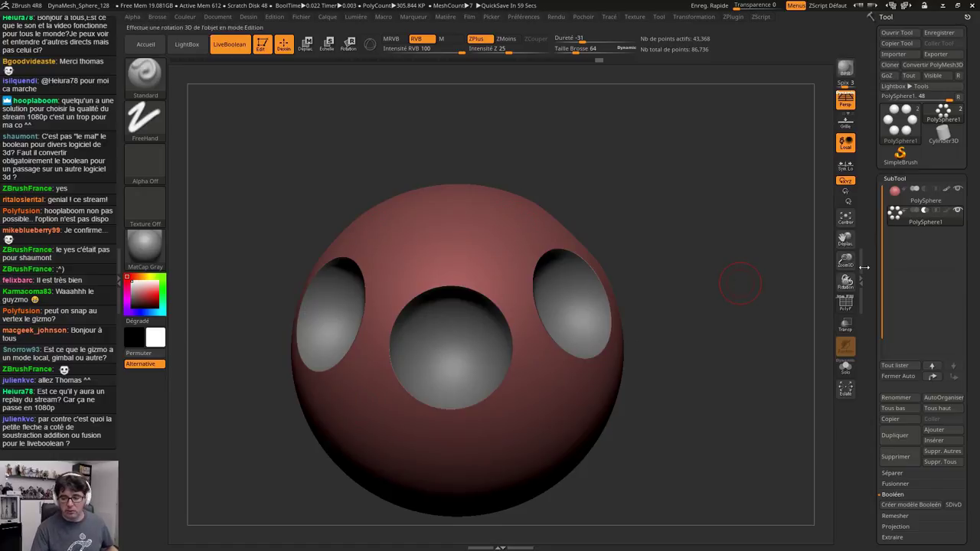
pyautogui.moveTo(741, 282); pyautogui.dragTo(405, 142)
# Switch from the Transpose line to the Gizmo 3D and disable TransPose mode for the ArrayMesh
pyautogui.press('w')
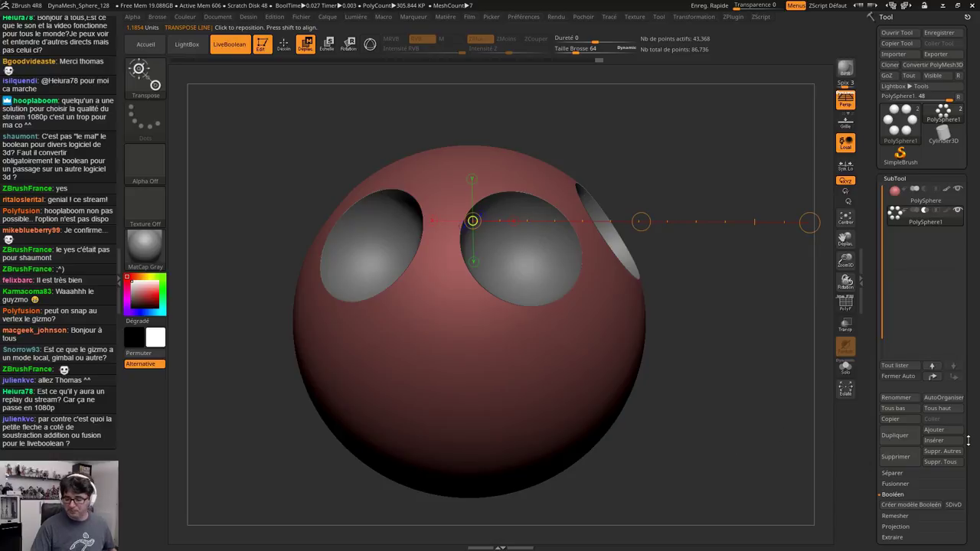
pyautogui.press('y')
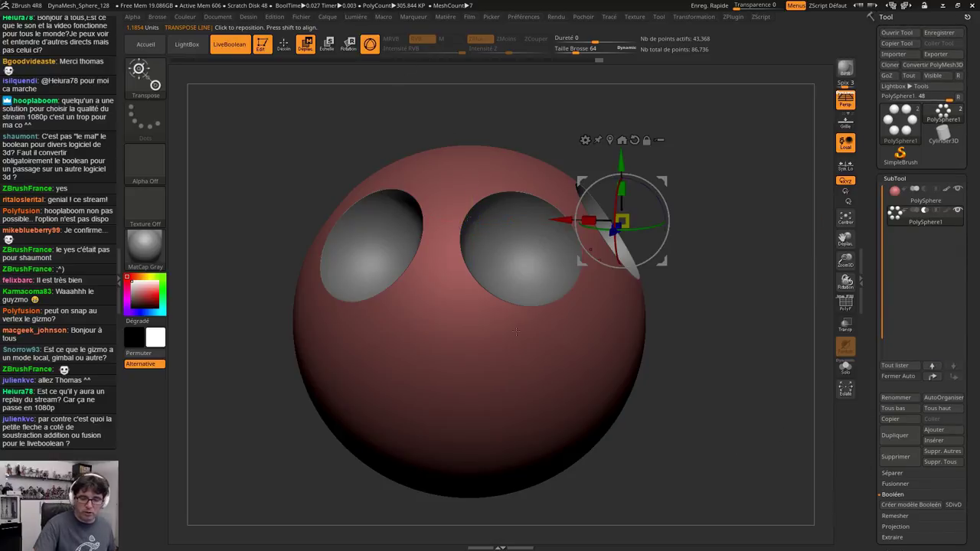
pyautogui.scroll(-5, 918, 321)
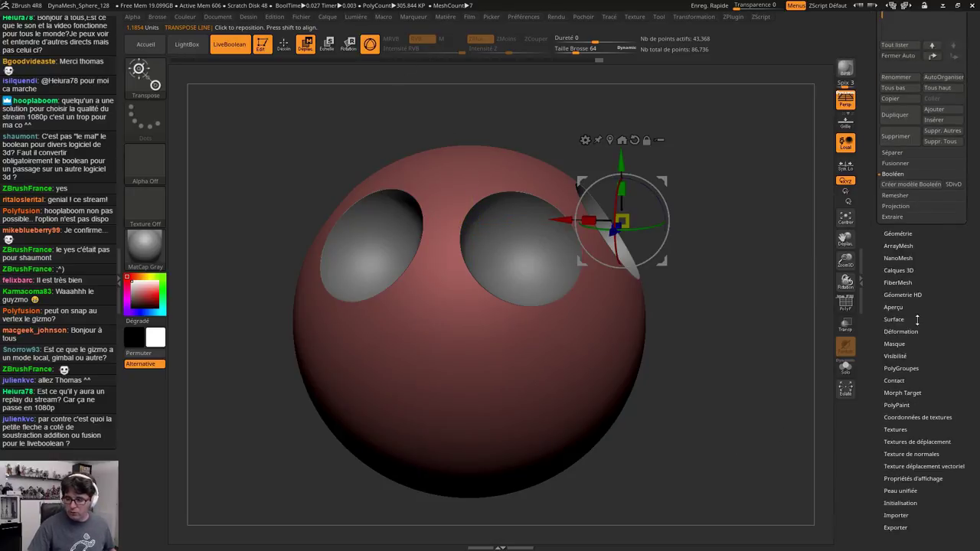
pyautogui.click(899, 245)
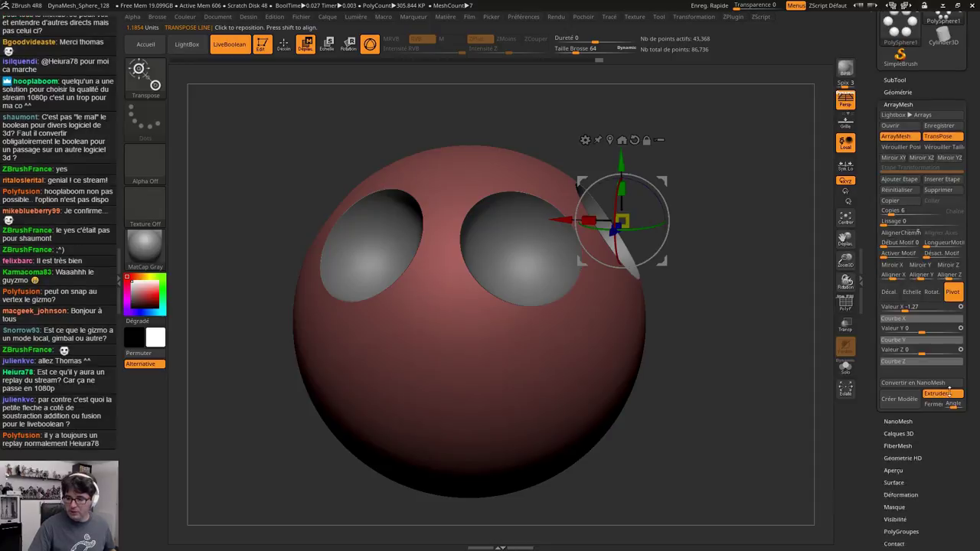
pyautogui.click(941, 235)
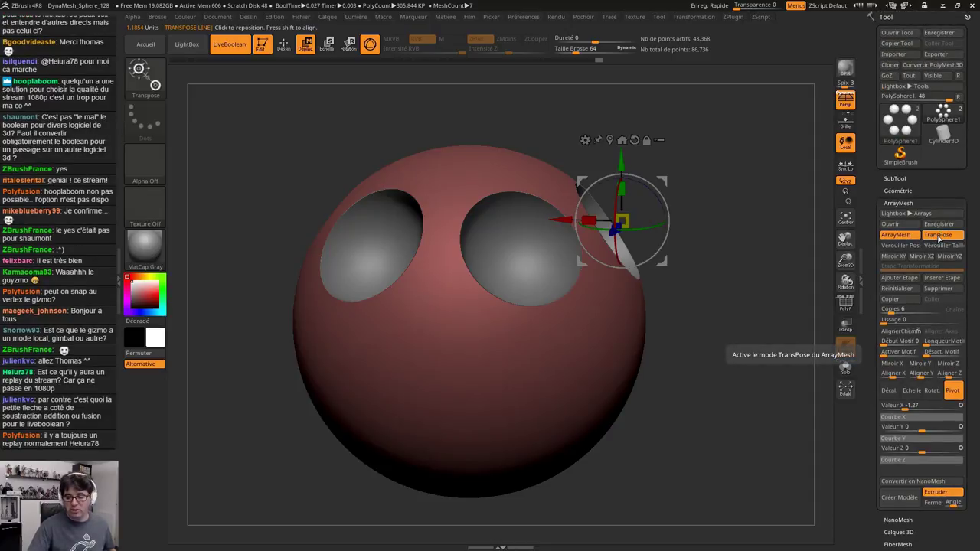
# Stretch the arrayed spheres along Y with the Gizmo 3D to cut long vertical grooves, and show the subtool list
pyautogui.moveTo(689, 353); pyautogui.dragTo(681, 415)
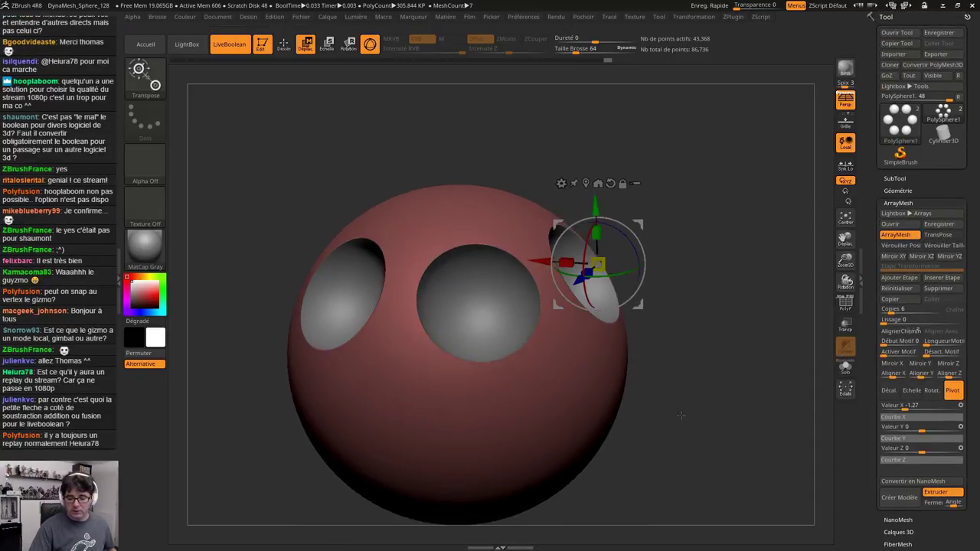
pyautogui.moveTo(598, 232); pyautogui.dragTo(653, 266)
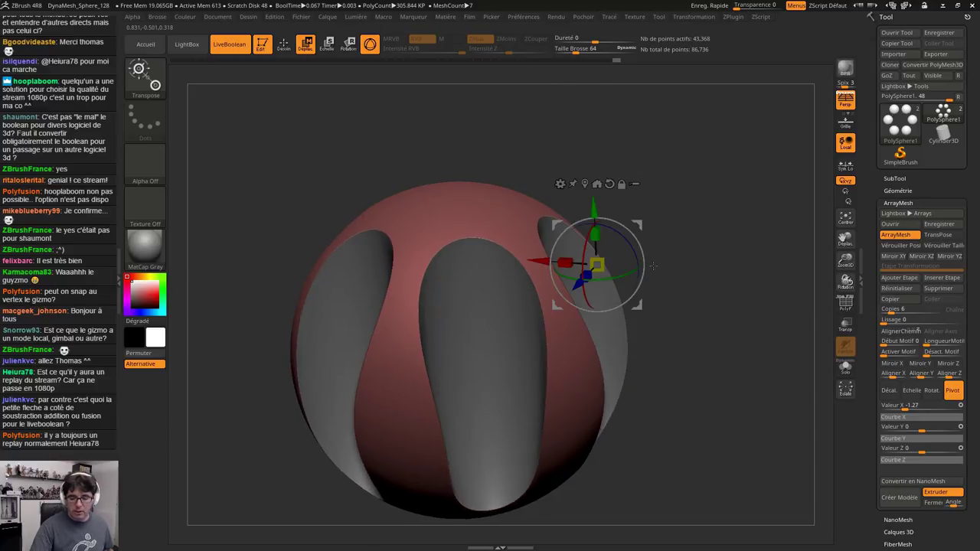
pyautogui.moveTo(652, 349); pyautogui.dragTo(648, 405)
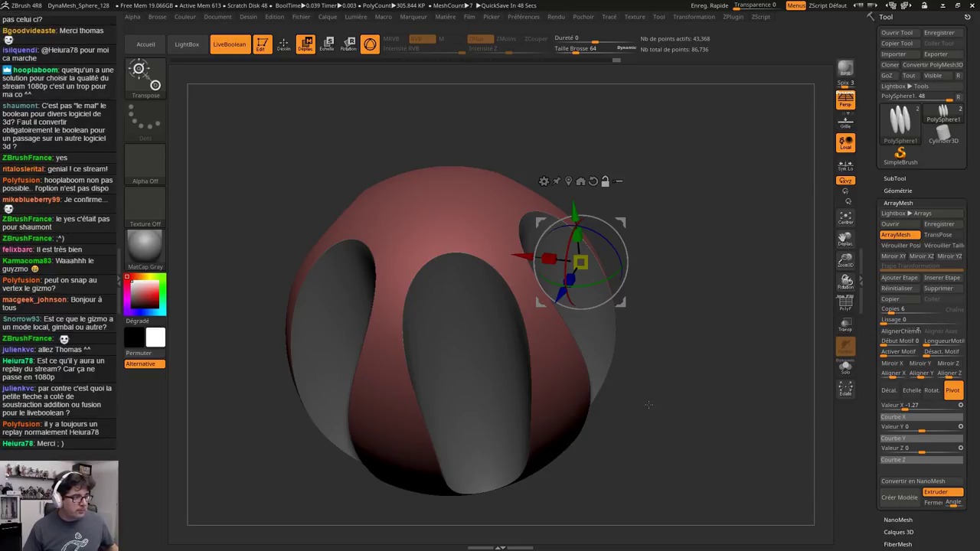
pyautogui.click(894, 179)
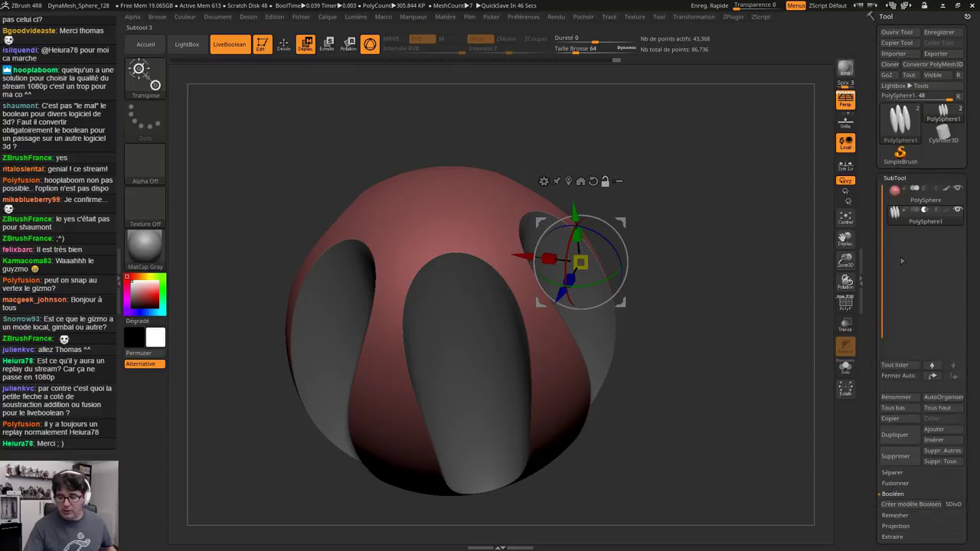
pyautogui.moveTo(893, 193)
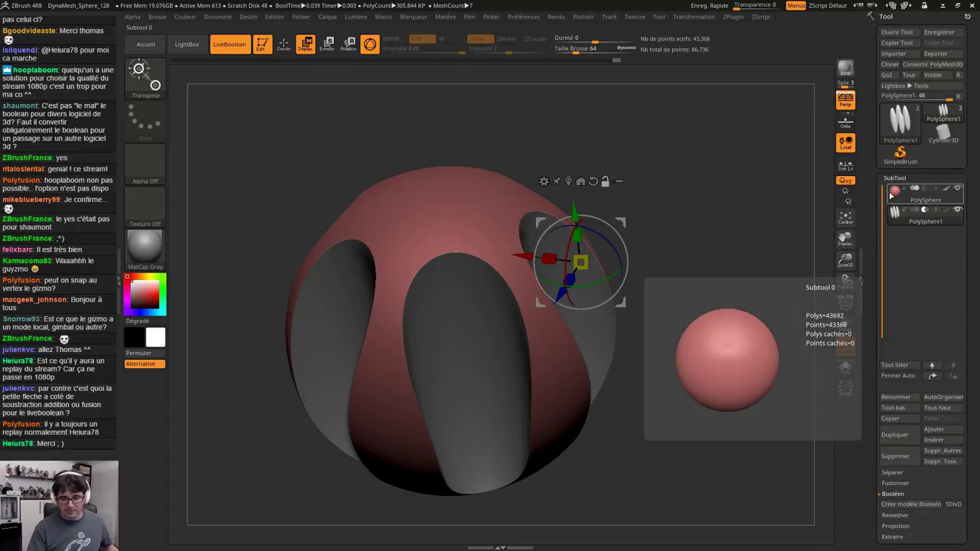
# Try scaling the subtracted shapes along X with the Gizmo 3D, and undo the latest changes
pyautogui.moveTo(660, 368); pyautogui.dragTo(553, 421)
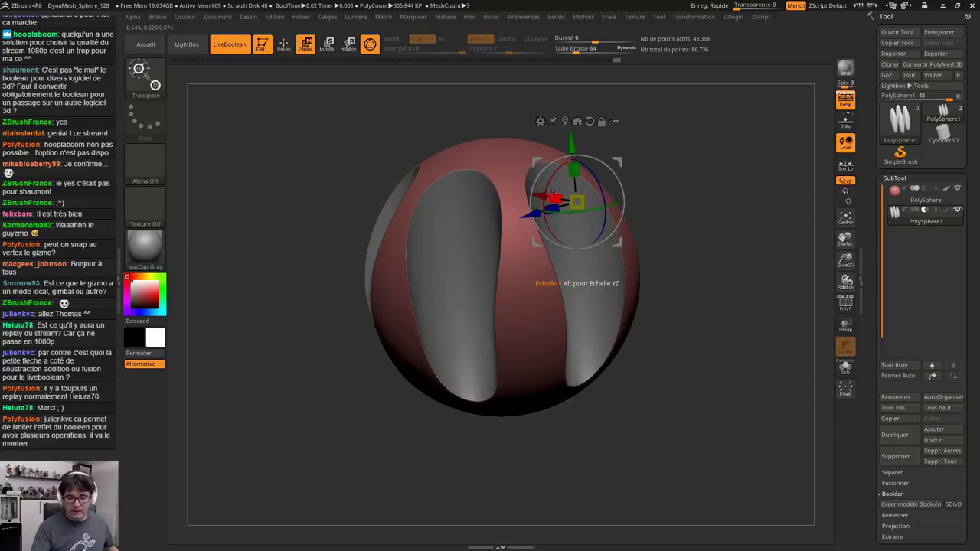
pyautogui.moveTo(555, 198); pyautogui.dragTo(576, 216)
pyautogui.moveTo(693, 320); pyautogui.dragTo(694, 300)
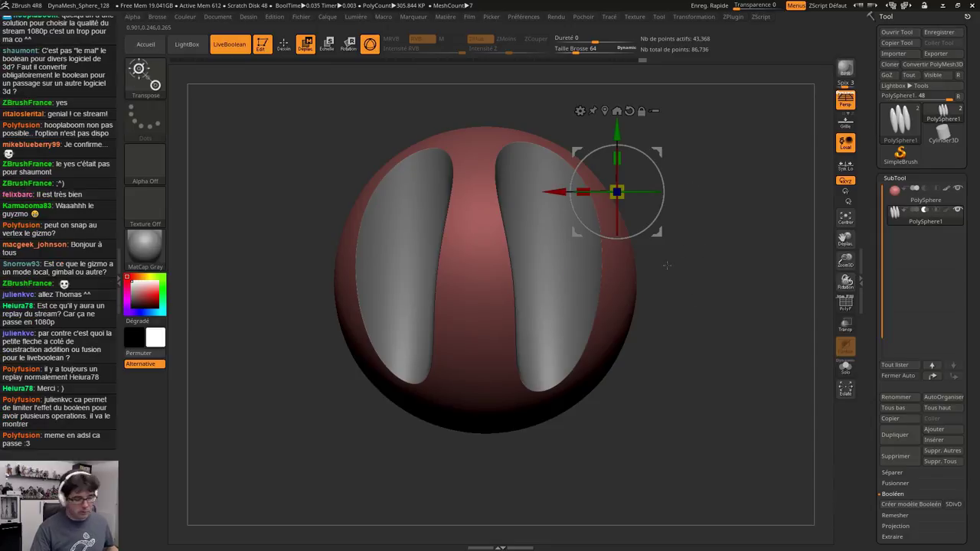
pyautogui.press('ctrl')
pyautogui.hotkey('ctrl', 'z')
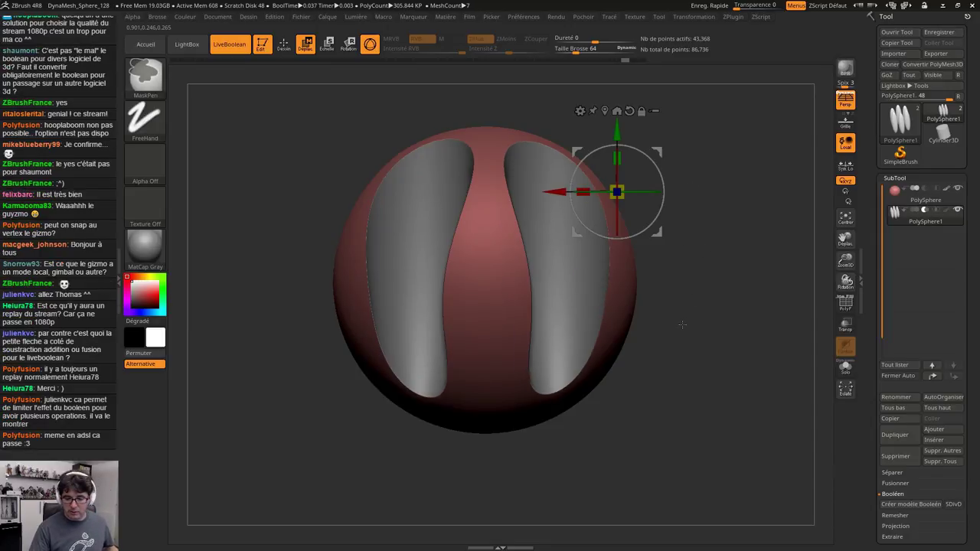
pyautogui.moveTo(653, 159); pyautogui.dragTo(707, 249)
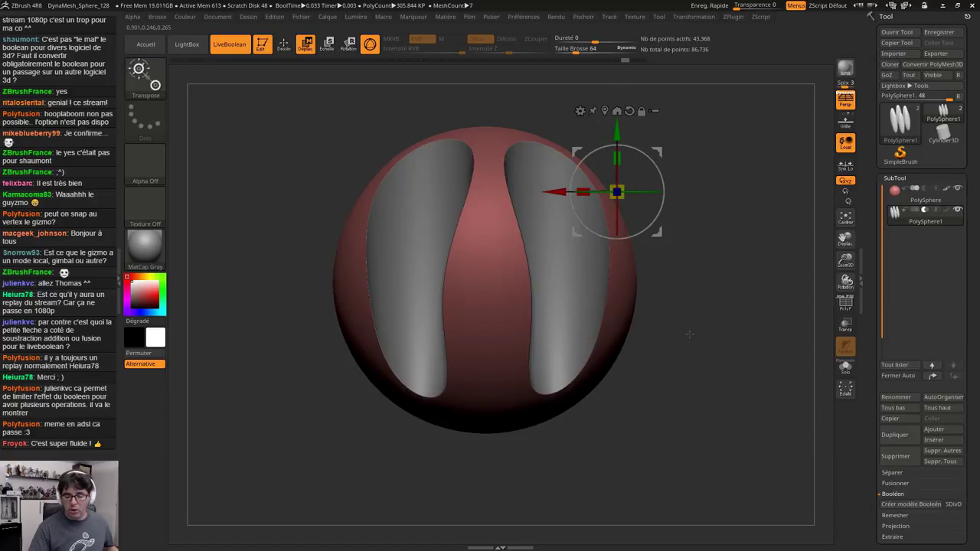
pyautogui.moveTo(690, 334); pyautogui.dragTo(675, 411)
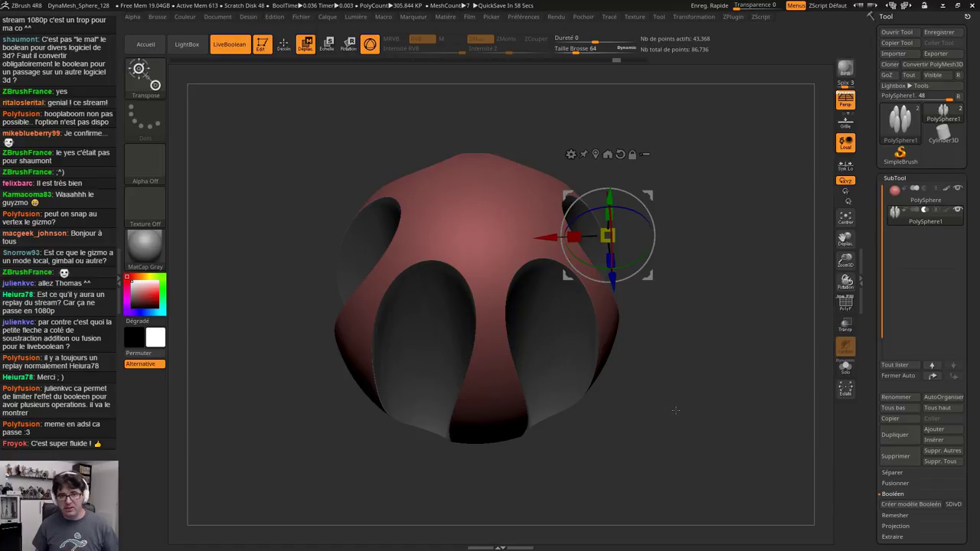
pyautogui.keyDown('shift'); pyautogui.moveTo(675, 411); pyautogui.dragTo(671, 314); pyautogui.keyUp('shift')
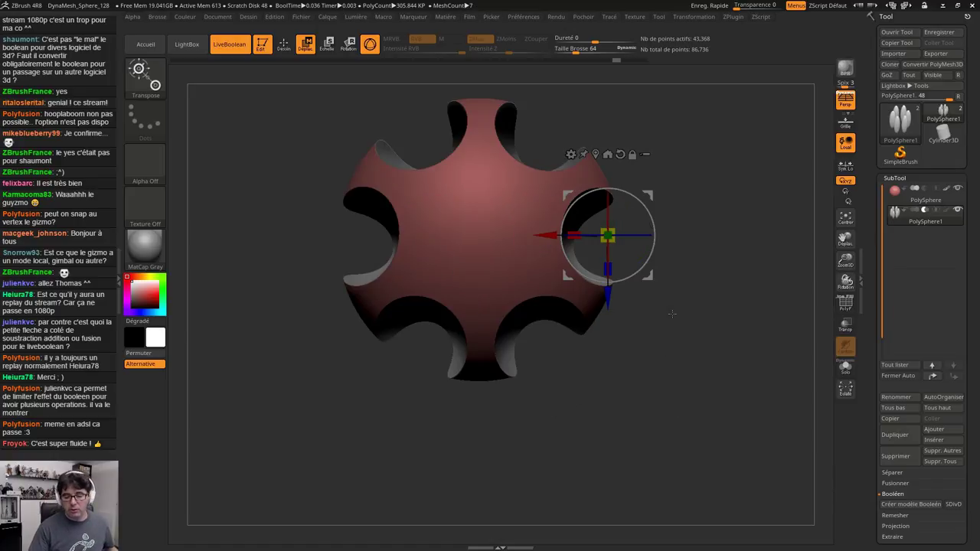
pyautogui.moveTo(753, 400); pyautogui.dragTo(671, 354)
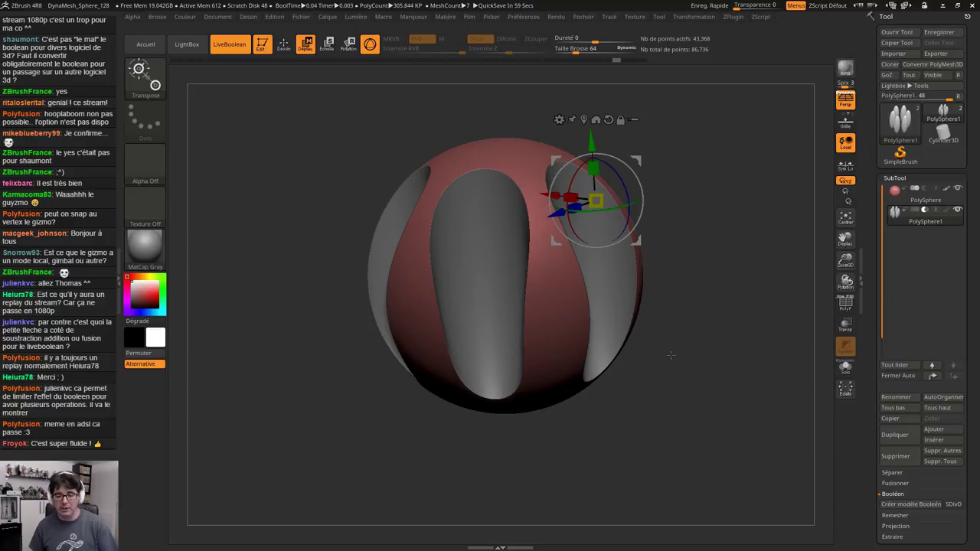
# Make the base PolySphere active, switch to Draw mode and choose the ClayBuildup brush
pyautogui.click(923, 202)
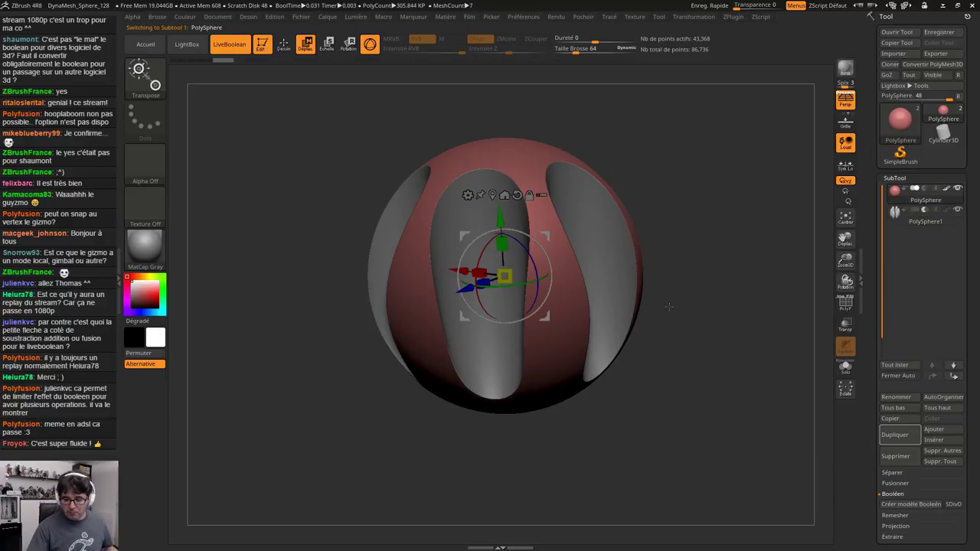
pyautogui.moveTo(683, 297)
pyautogui.keyDown('alt'); pyautogui.mouseDown()
pyautogui.moveTo(607, 370)
pyautogui.moveTo(628, 400)
pyautogui.moveTo(682, 365)
pyautogui.mouseUp(); pyautogui.keyUp('alt')
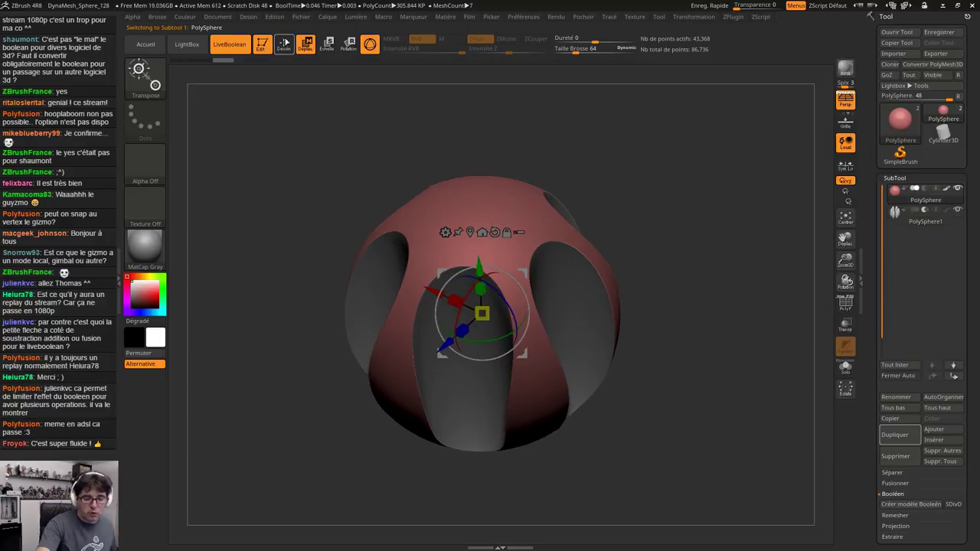
pyautogui.click(284, 44)
pyautogui.click(144, 75)
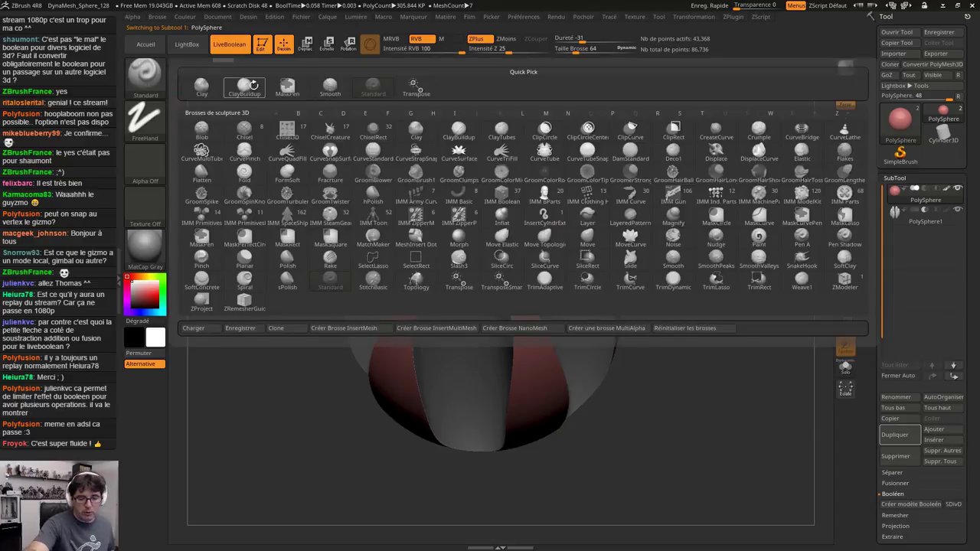
pyautogui.click(244, 85)
# Clear the posable symmetry and enable radial symmetry around the Y axis with 8 points
pyautogui.click(694, 16)
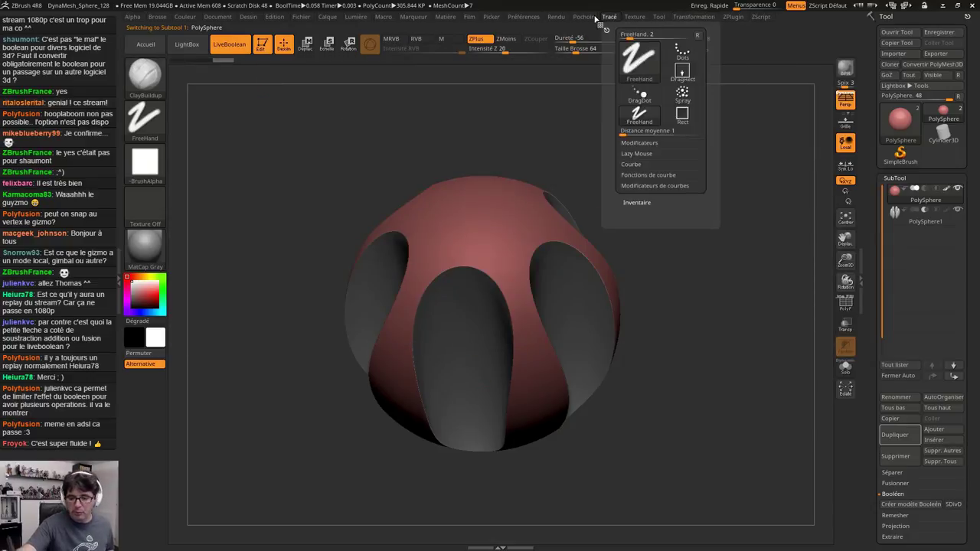
pyautogui.moveTo(732, 22)
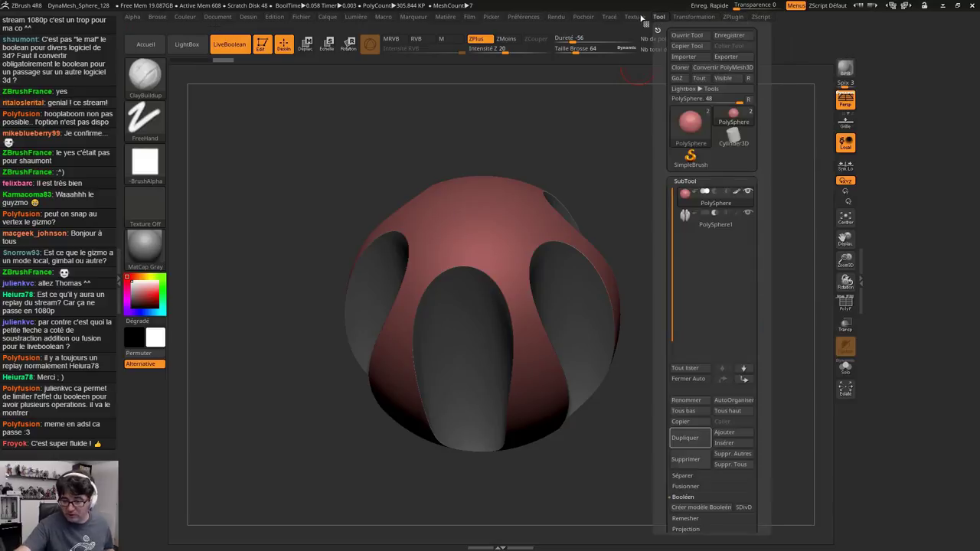
pyautogui.moveTo(611, 21)
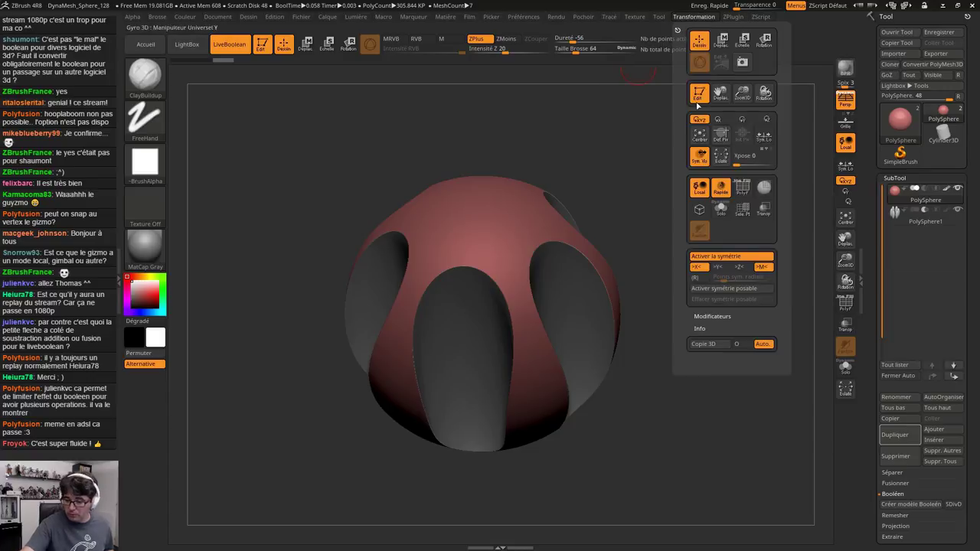
pyautogui.click(711, 291)
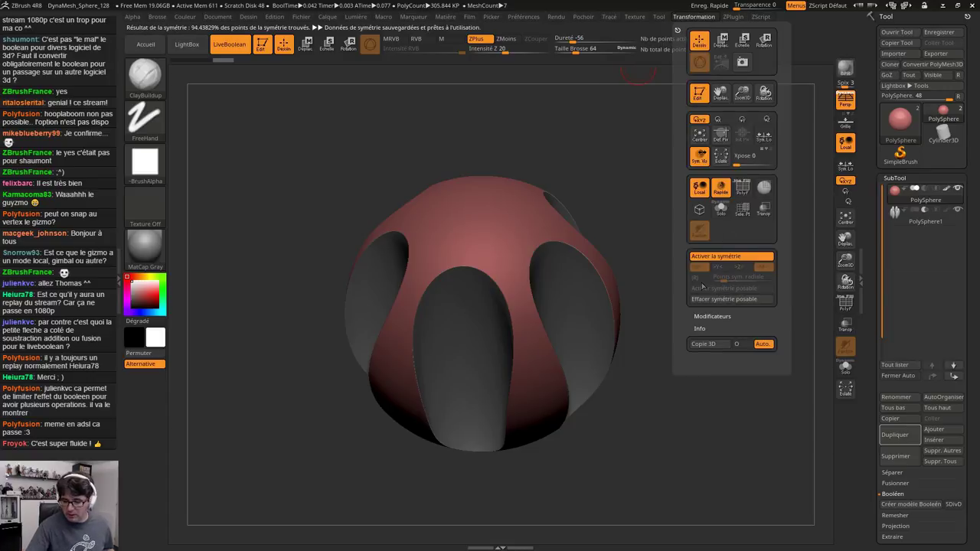
pyautogui.click(727, 300)
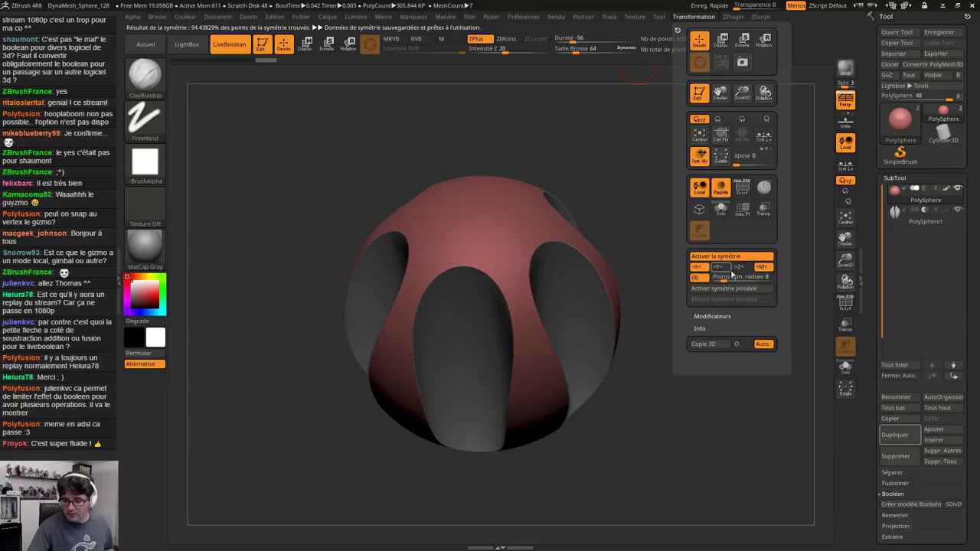
pyautogui.click(718, 267)
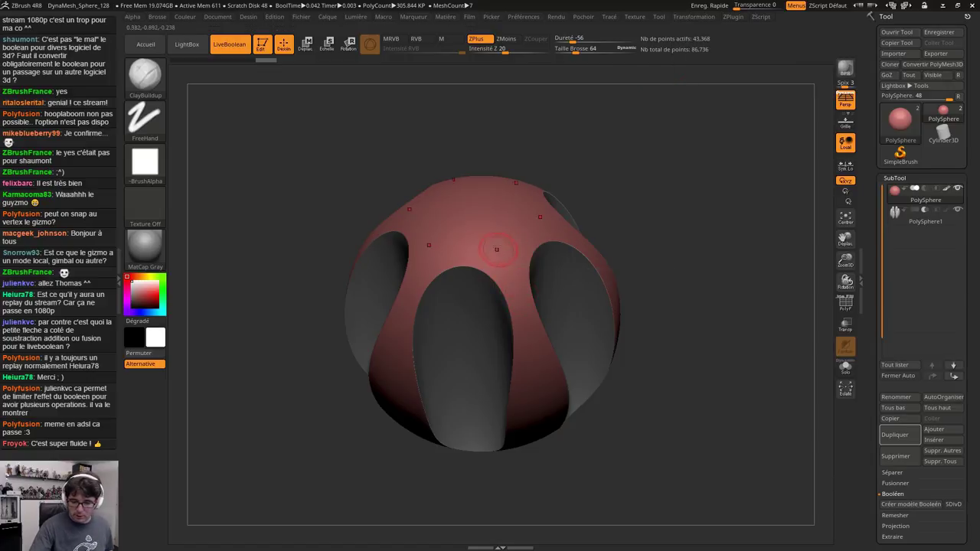
# Sculpt rough vertical folds on the red surface between the grooves with ClayBuildup, and smooth them
pyautogui.moveTo(497, 249)
pyautogui.mouseDown()
pyautogui.moveTo(525, 305)
pyautogui.moveTo(539, 391)
pyautogui.mouseUp()
pyautogui.moveTo(539, 390); pyautogui.dragTo(534, 330, button='right')
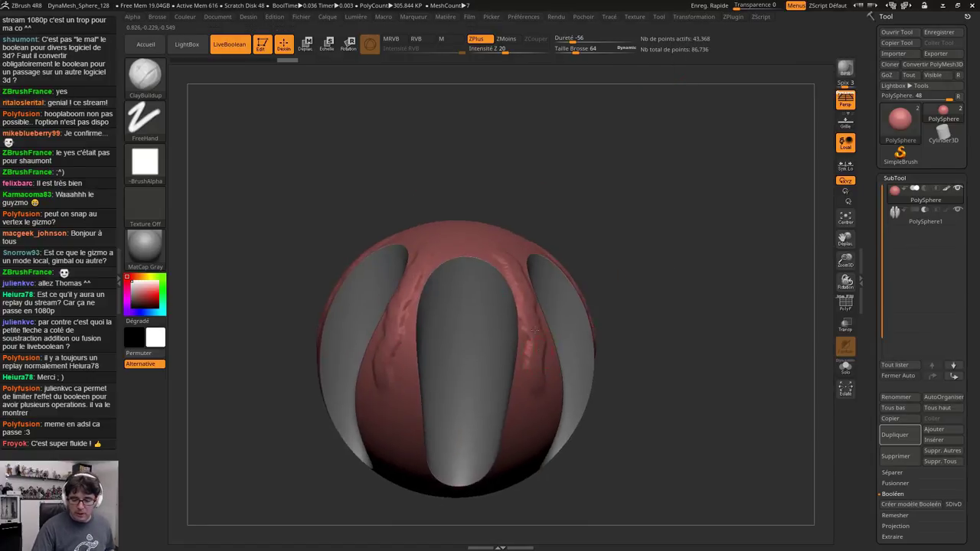
pyautogui.moveTo(534, 330); pyautogui.dragTo(536, 396)
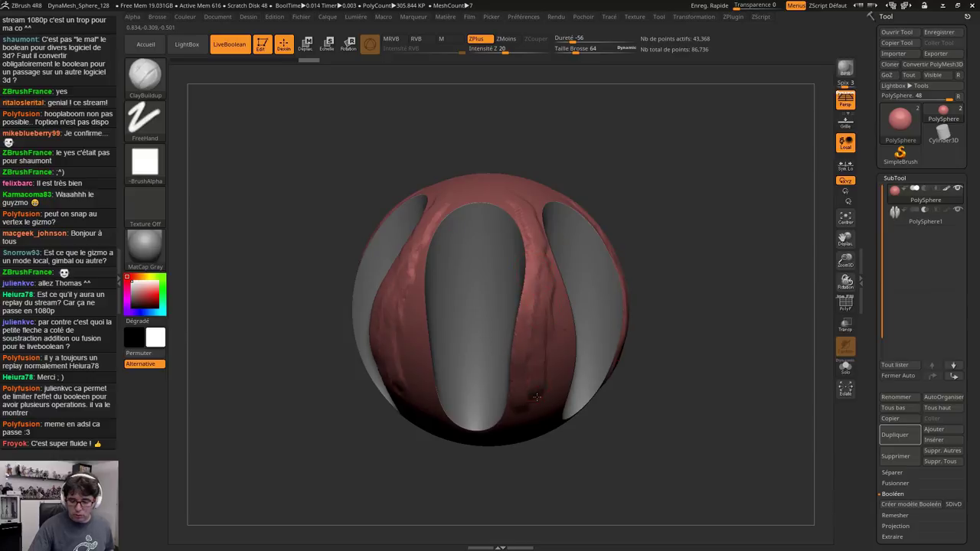
pyautogui.moveTo(533, 383); pyautogui.dragTo(446, 306, button='right')
pyautogui.moveTo(494, 277)
pyautogui.mouseDown()
pyautogui.moveTo(539, 381)
pyautogui.moveTo(537, 334)
pyautogui.mouseUp()
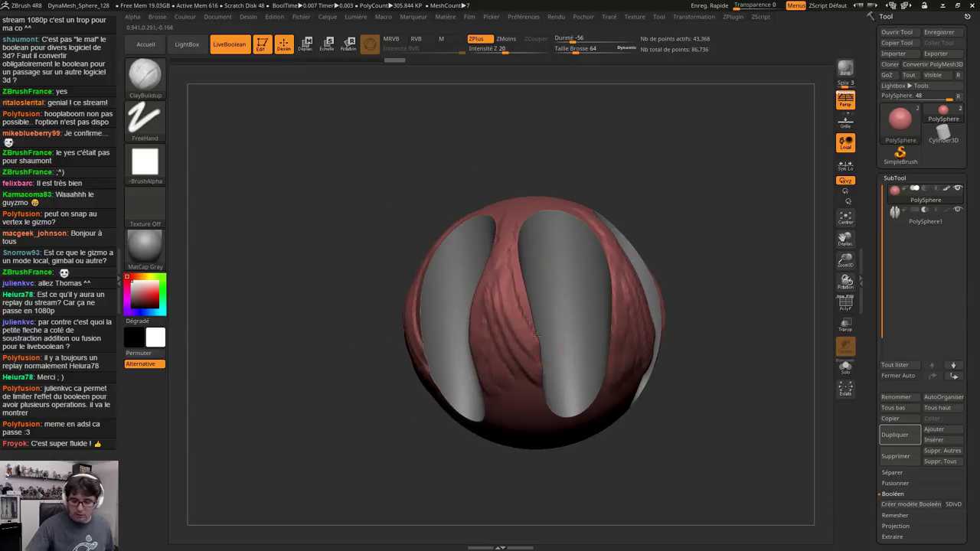
pyautogui.moveTo(511, 257); pyautogui.dragTo(530, 329)
pyautogui.moveTo(513, 274); pyautogui.dragTo(539, 353)
pyautogui.moveTo(511, 296); pyautogui.dragTo(532, 340)
pyautogui.moveTo(513, 223); pyautogui.dragTo(547, 280)
pyautogui.moveTo(498, 249)
pyautogui.mouseDown()
pyautogui.moveTo(504, 322)
pyautogui.moveTo(534, 363)
pyautogui.moveTo(527, 327)
pyautogui.moveTo(528, 379)
pyautogui.moveTo(501, 404)
pyautogui.moveTo(538, 460)
pyautogui.moveTo(676, 345)
pyautogui.mouseUp()
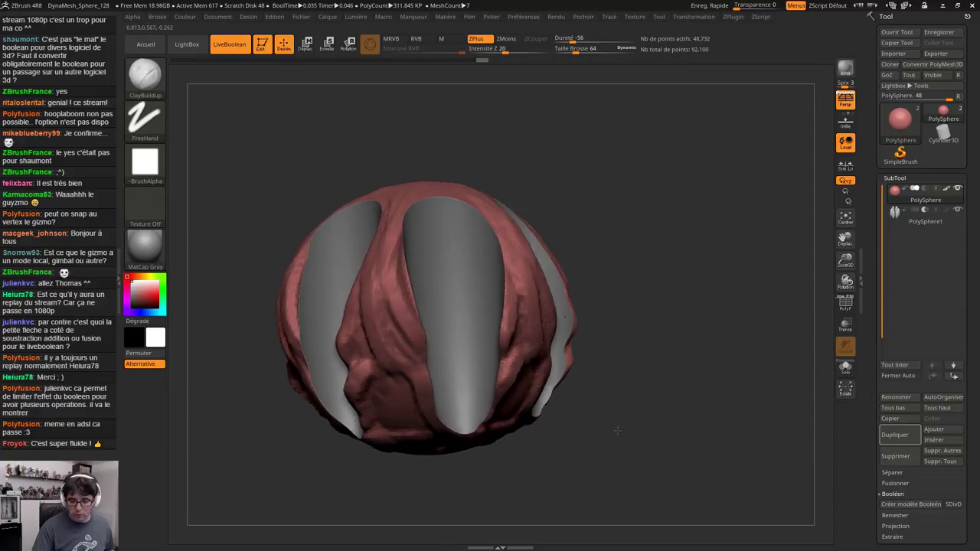
pyautogui.moveTo(617, 431); pyautogui.dragTo(478, 299)
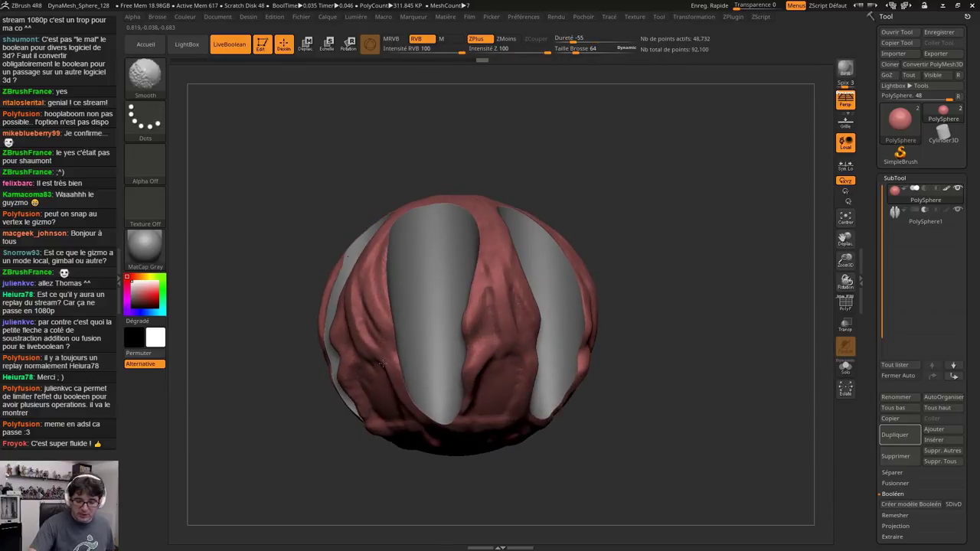
# Make the subtracting PolySphere1 active and sculpt a pair of eyes near the upper end of the grooves
pyautogui.moveTo(632, 397); pyautogui.dragTo(755, 419)
pyautogui.click(894, 220)
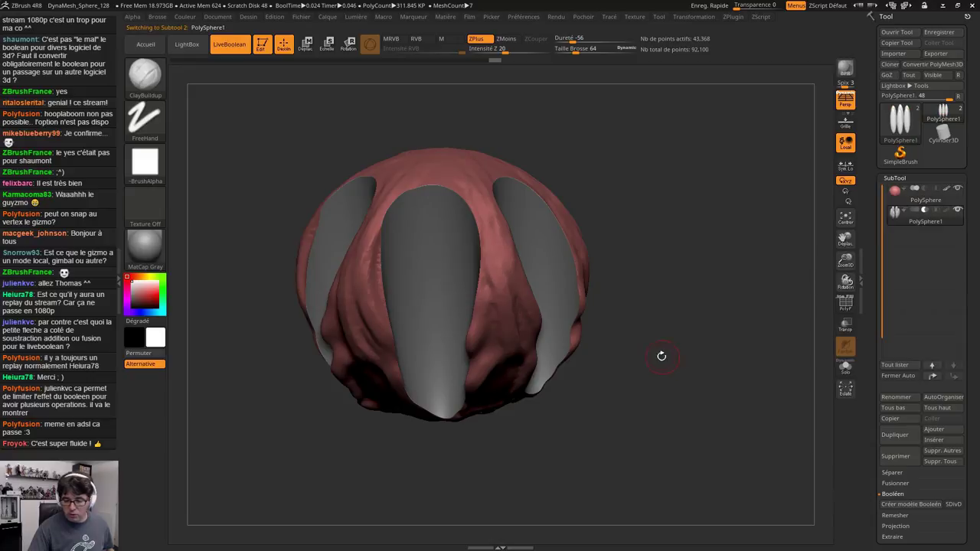
pyautogui.moveTo(628, 353); pyautogui.dragTo(576, 337)
pyautogui.moveTo(532, 216); pyautogui.dragTo(532, 247)
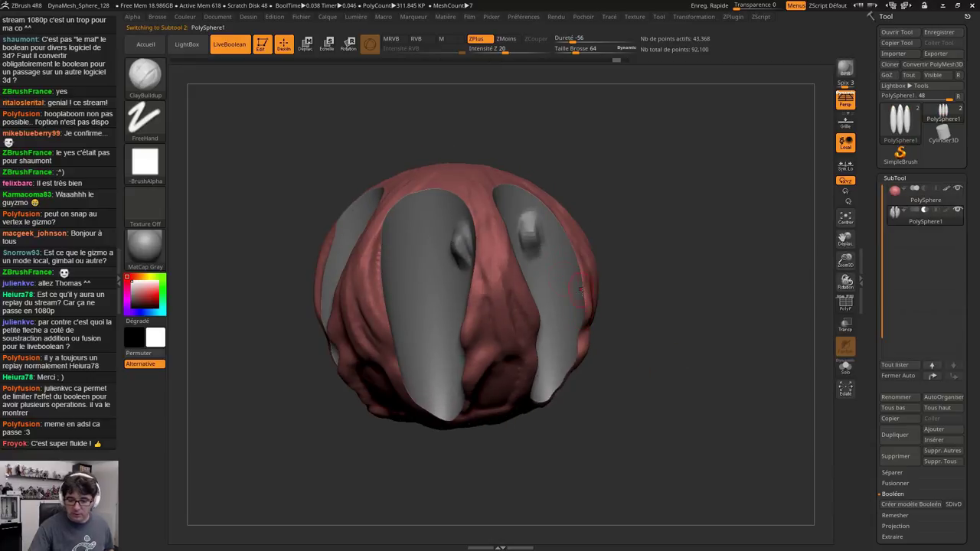
pyautogui.moveTo(640, 344); pyautogui.dragTo(565, 336)
pyautogui.moveTo(502, 228); pyautogui.dragTo(499, 249)
pyautogui.moveTo(562, 301); pyautogui.dragTo(585, 297, button='right')
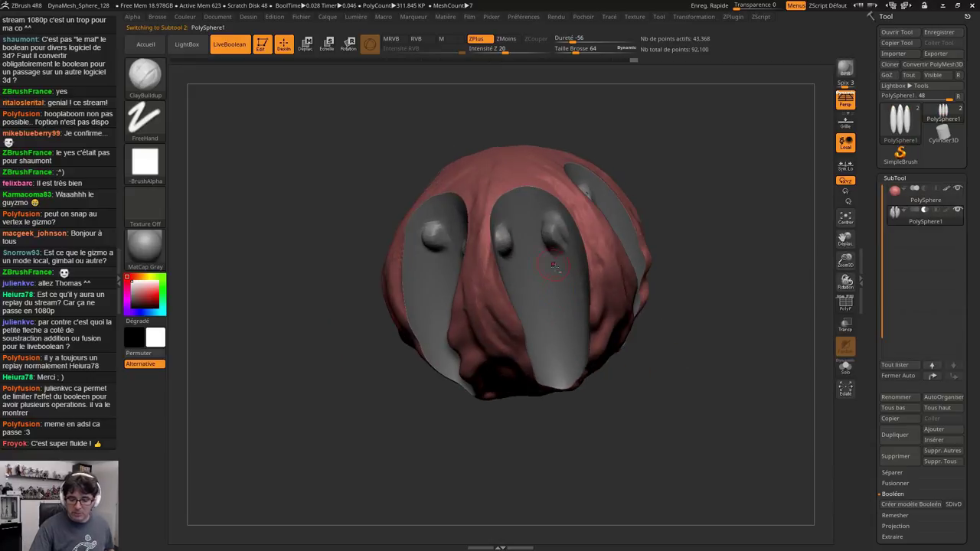
# Sculpt a smiling mouth below the eyes inside the grooves and inspect it repeated around the model
pyautogui.moveTo(566, 267); pyautogui.dragTo(557, 319)
pyautogui.moveTo(518, 283); pyautogui.dragTo(547, 316)
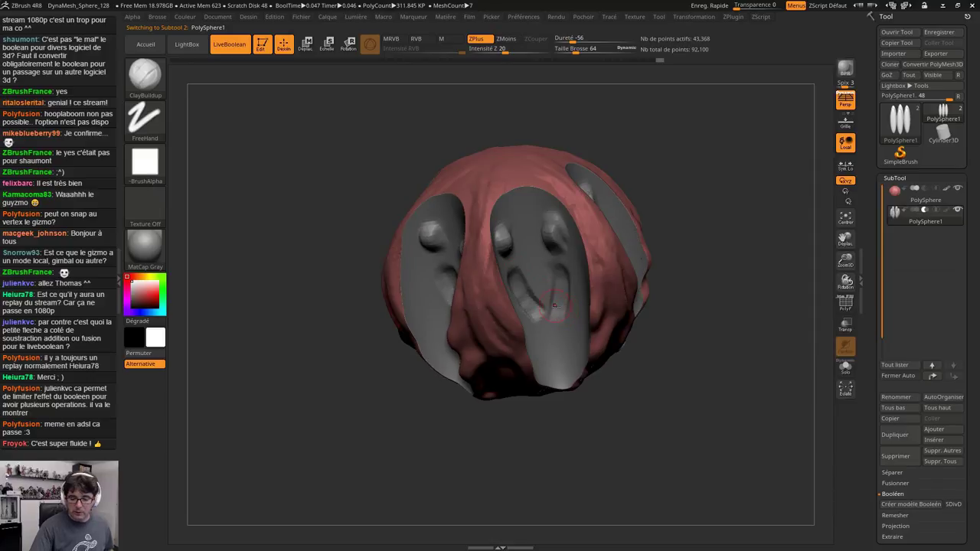
pyautogui.moveTo(629, 367); pyautogui.dragTo(690, 328)
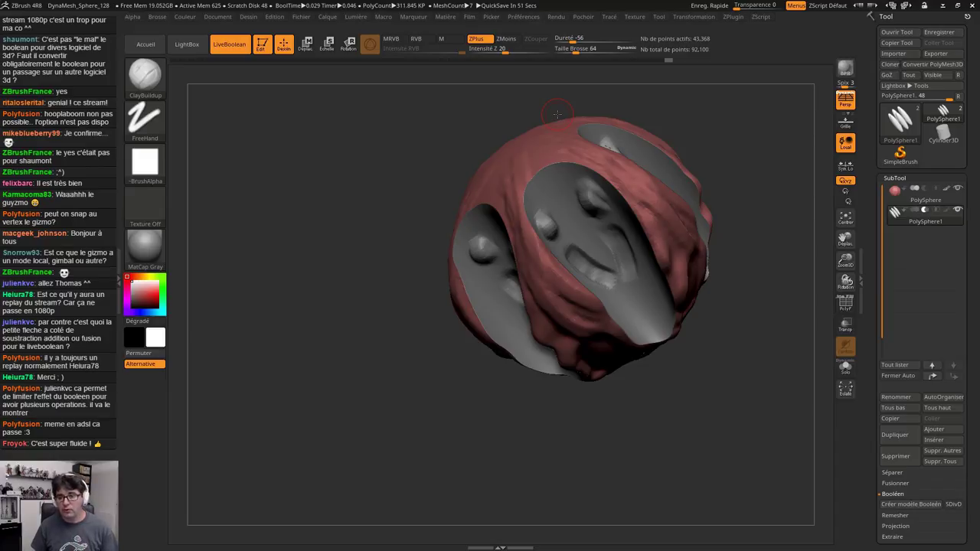
pyautogui.moveTo(557, 114); pyautogui.dragTo(651, 184)
pyautogui.keyDown('alt'); pyautogui.moveTo(697, 271); pyautogui.dragTo(632, 321); pyautogui.keyUp('alt')
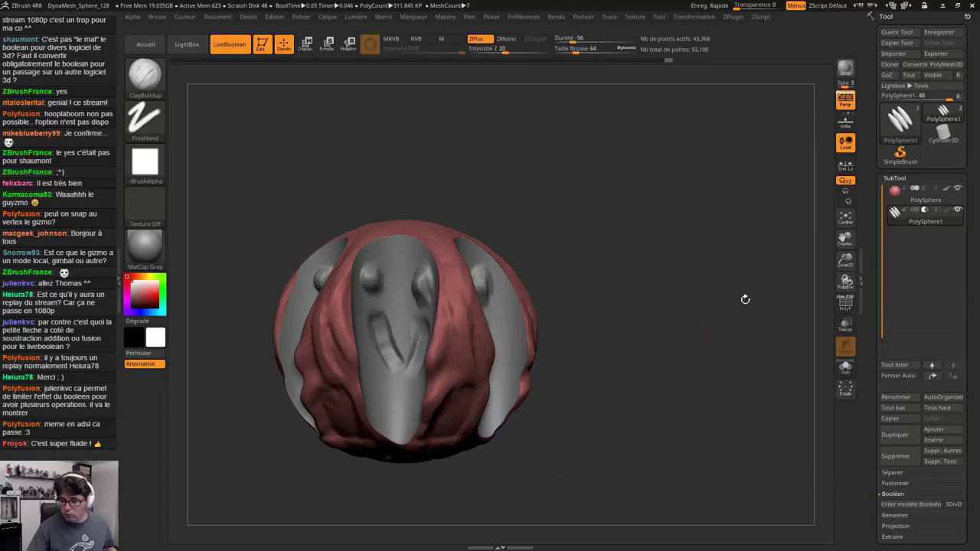
# Load a fresh DynaMesh sphere project and choose the CurveTube brush
pyautogui.click(186, 43)
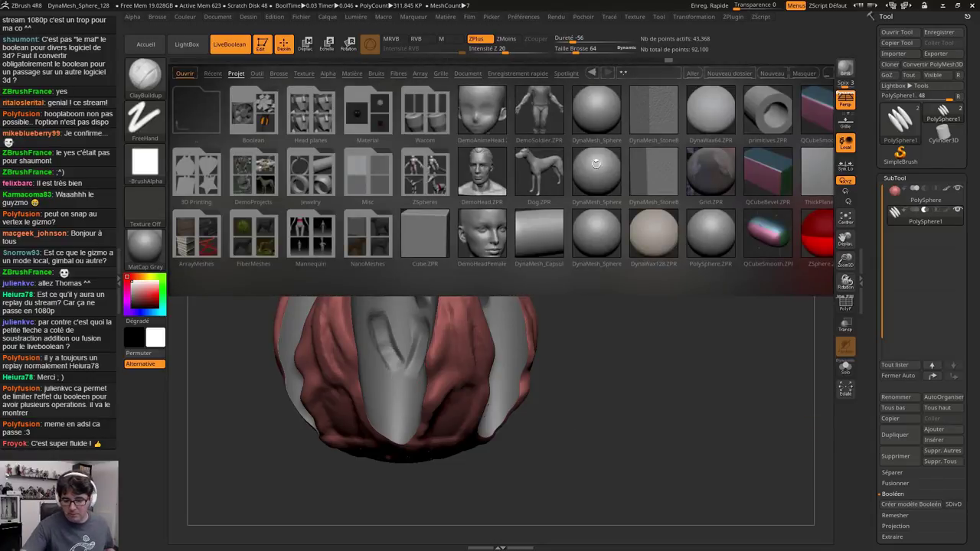
pyautogui.doubleClick(595, 108)
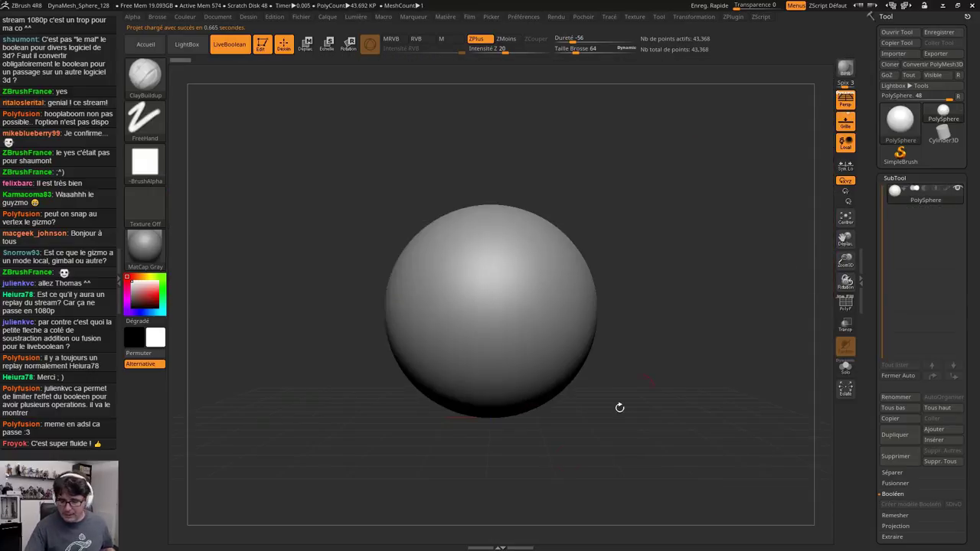
pyautogui.moveTo(627, 389); pyautogui.dragTo(612, 415)
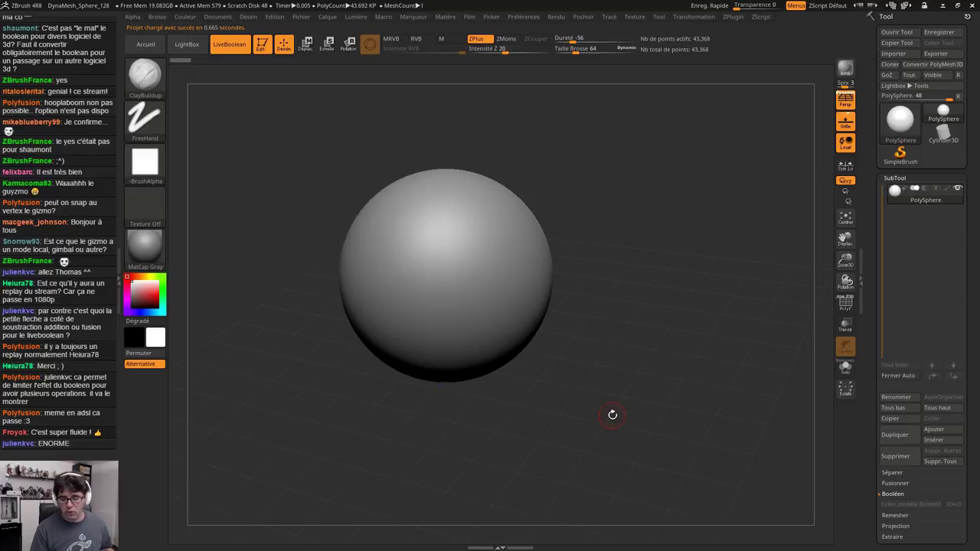
pyautogui.click(145, 77)
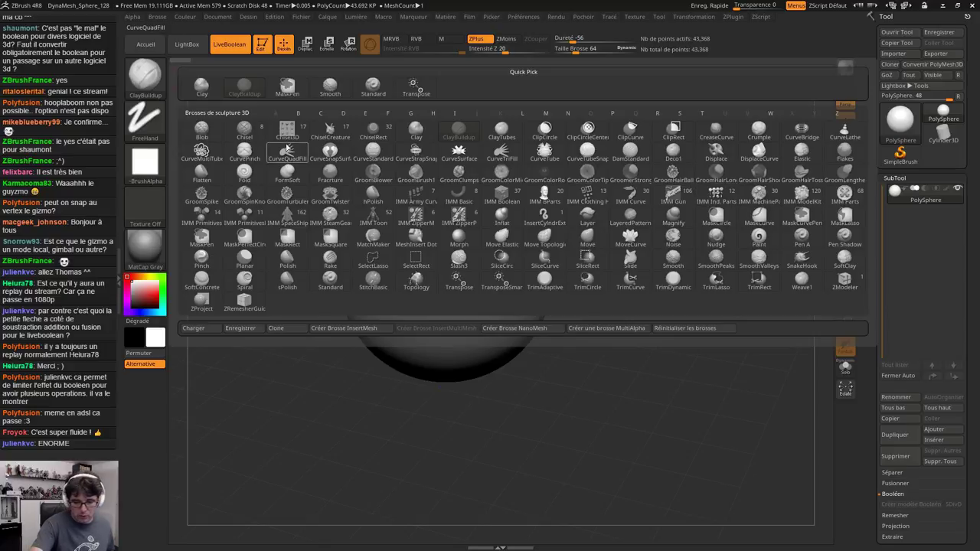
pyautogui.click(544, 150)
# Try drawing tubes down the sphere's surface with CurveTube, checking the curve stroke settings and undoing each attempt
pyautogui.moveTo(465, 186)
pyautogui.mouseDown()
pyautogui.moveTo(412, 236)
pyautogui.moveTo(509, 235)
pyautogui.moveTo(479, 349)
pyautogui.mouseUp()
pyautogui.moveTo(585, 366); pyautogui.dragTo(606, 348)
pyautogui.hotkey('ctrl', 'z')
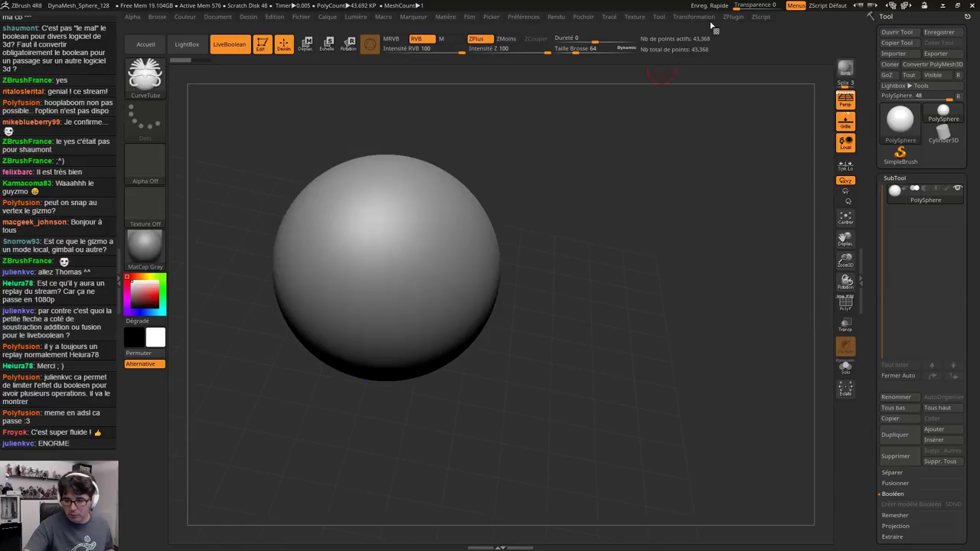
pyautogui.click(608, 19)
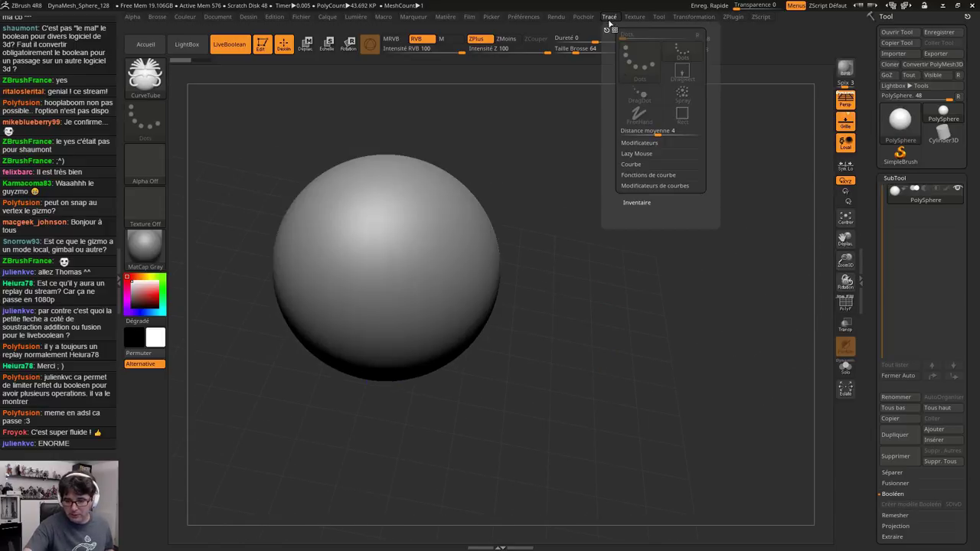
pyautogui.click(647, 166)
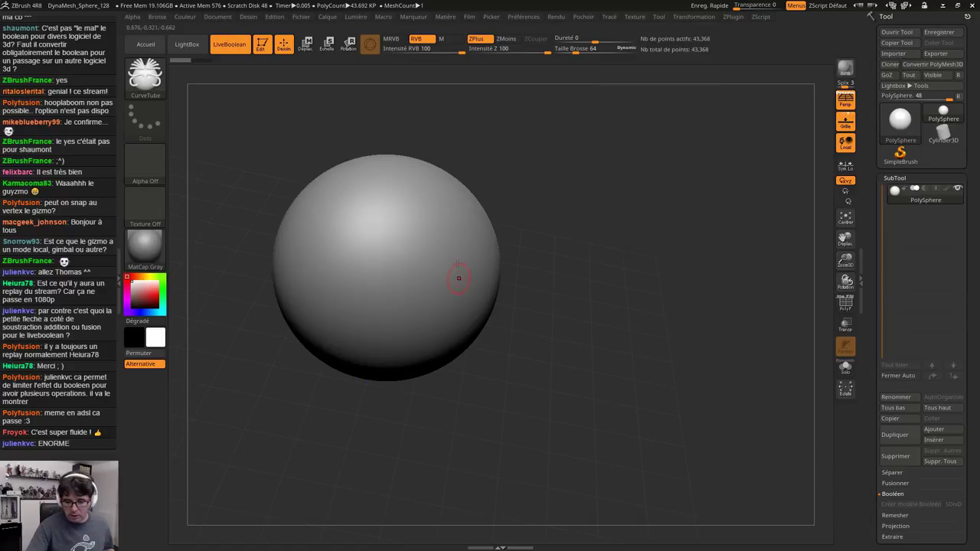
pyautogui.moveTo(438, 186)
pyautogui.mouseDown()
pyautogui.moveTo(450, 267)
pyautogui.moveTo(410, 346)
pyautogui.mouseUp()
pyautogui.hotkey('ctrl', 'z')
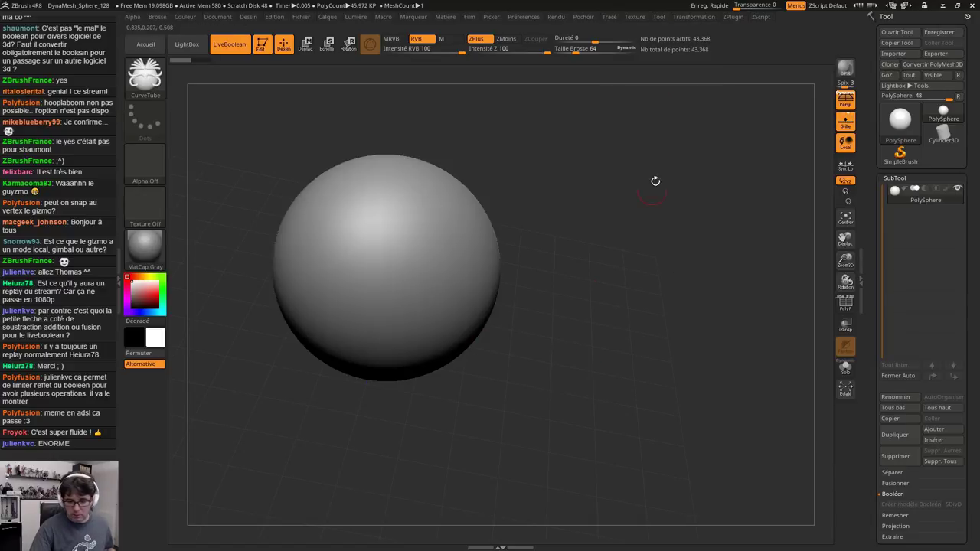
# Switch the interface language to English and look through the transform, tool and stroke settings
pyautogui.click(691, 18)
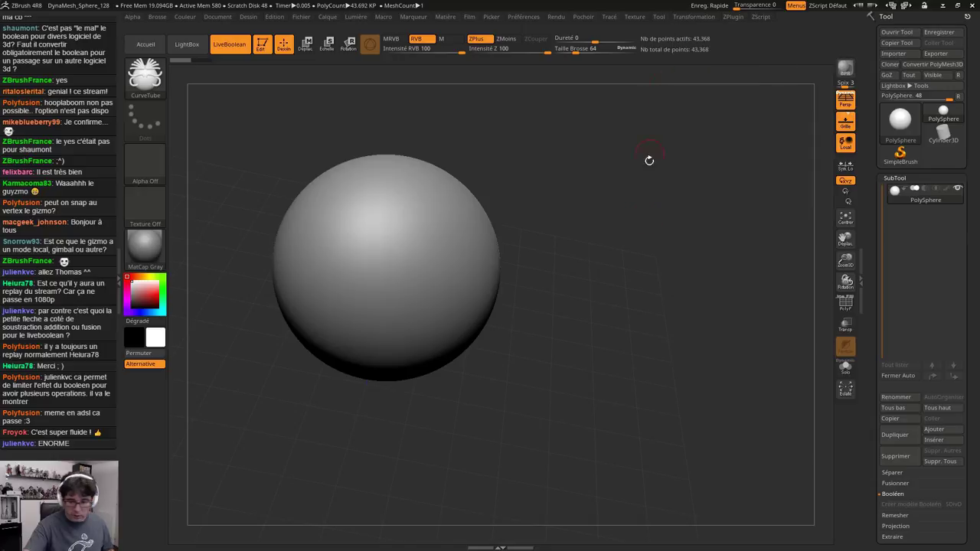
pyautogui.hotkey('ctrl', 'shift', 'l')
pyautogui.click(690, 21)
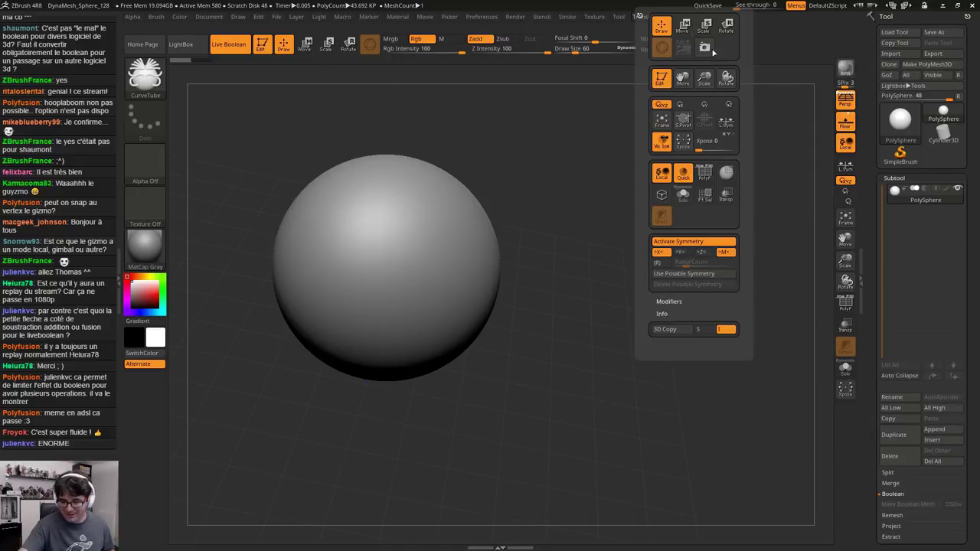
pyautogui.click(710, 20)
pyautogui.moveTo(676, 23)
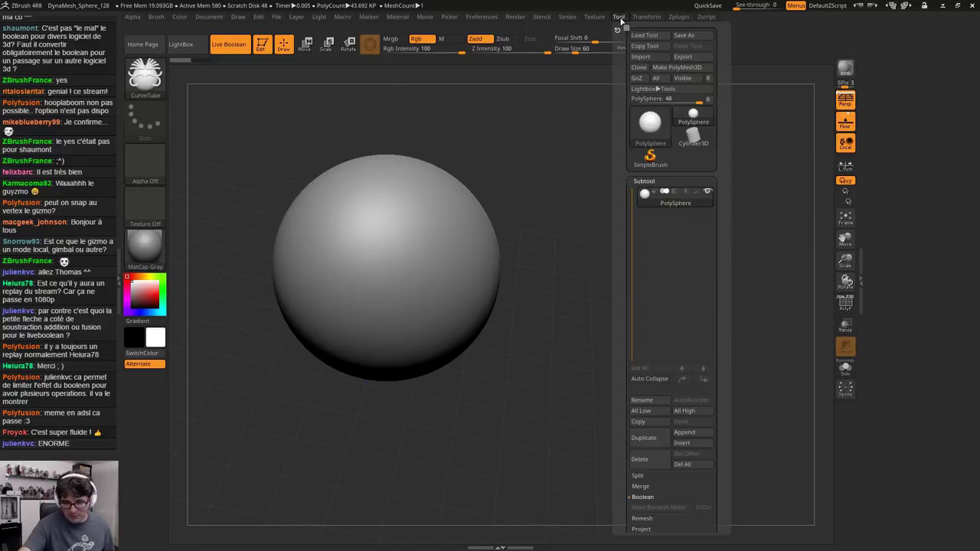
pyautogui.moveTo(567, 18)
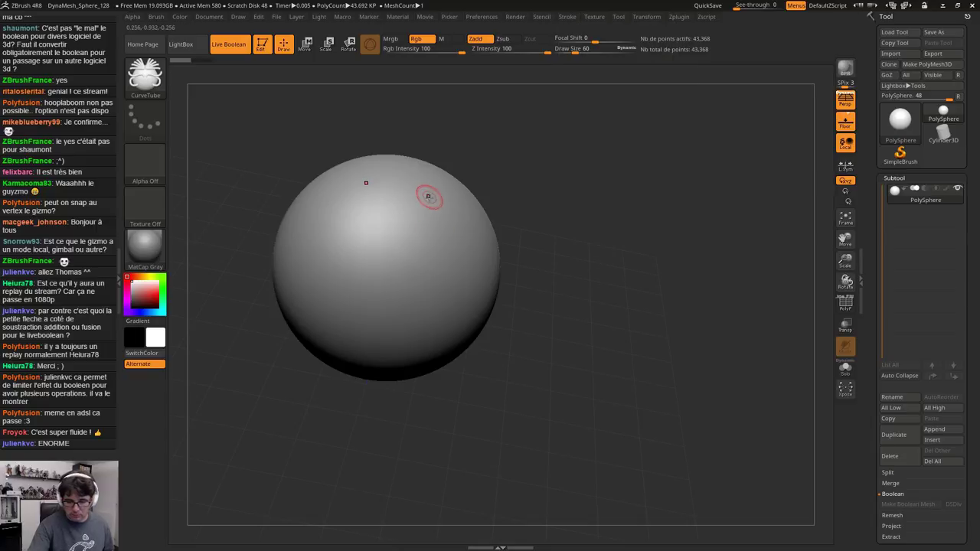
# Draw a mirrored pair of tubes on the sphere with CurveTube and bend one by pulling its curve
pyautogui.moveTo(431, 198)
pyautogui.mouseDown()
pyautogui.moveTo(490, 247)
pyautogui.moveTo(492, 281)
pyautogui.mouseUp()
pyautogui.moveTo(527, 311)
pyautogui.mouseDown()
pyautogui.moveTo(529, 269)
pyautogui.moveTo(463, 335)
pyautogui.mouseUp()
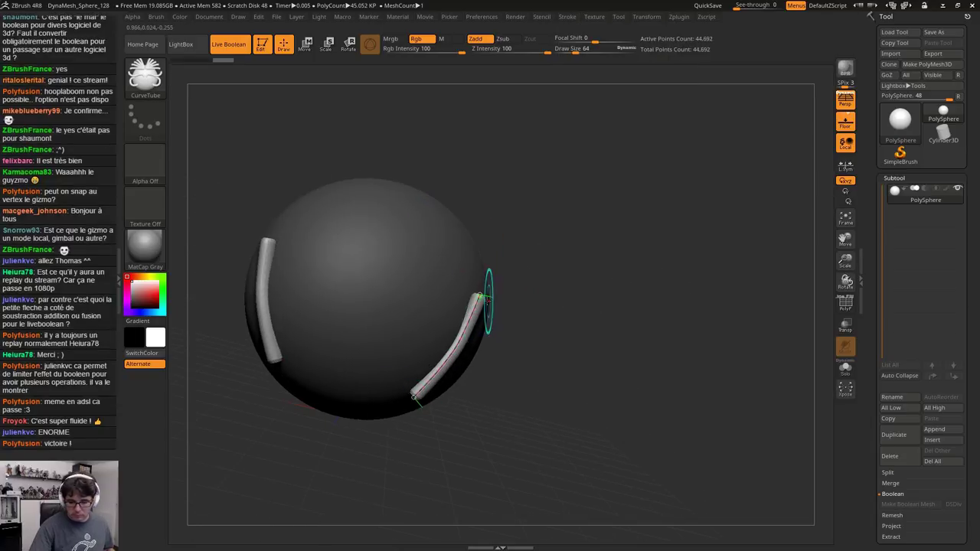
pyautogui.moveTo(523, 383); pyautogui.dragTo(533, 322)
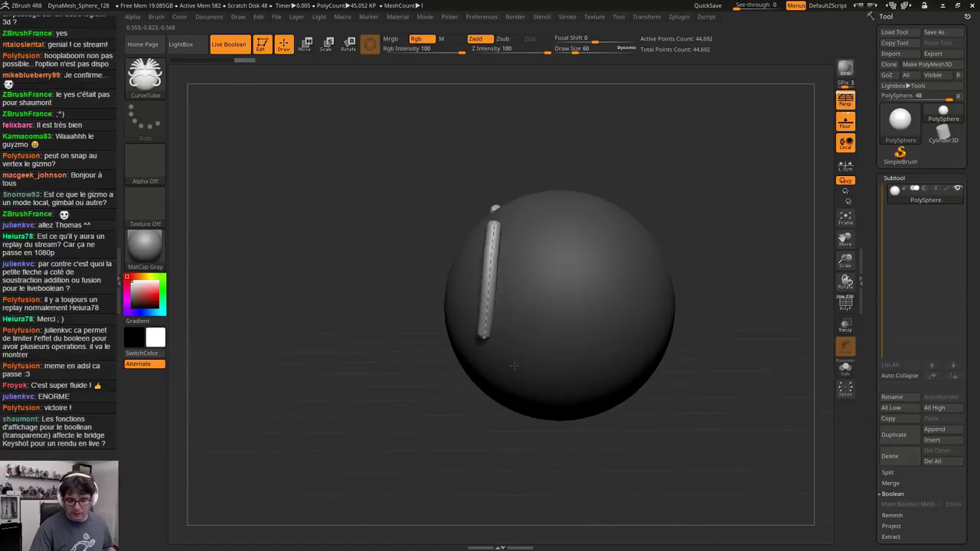
pyautogui.moveTo(515, 366); pyautogui.dragTo(575, 320, button='right')
pyautogui.moveTo(521, 223); pyautogui.dragTo(608, 218)
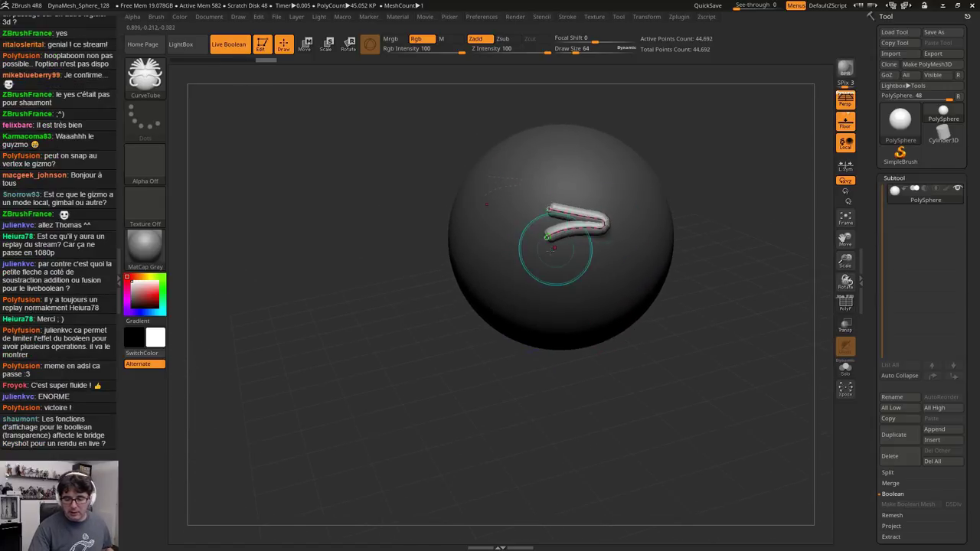
# Pull the curve's ends and middle to reposition the tube along the sphere's lower side with CurveTube
pyautogui.moveTo(551, 238); pyautogui.dragTo(620, 167)
pyautogui.moveTo(641, 194); pyautogui.dragTo(708, 265, button='right')
pyautogui.moveTo(674, 93); pyautogui.dragTo(609, 86)
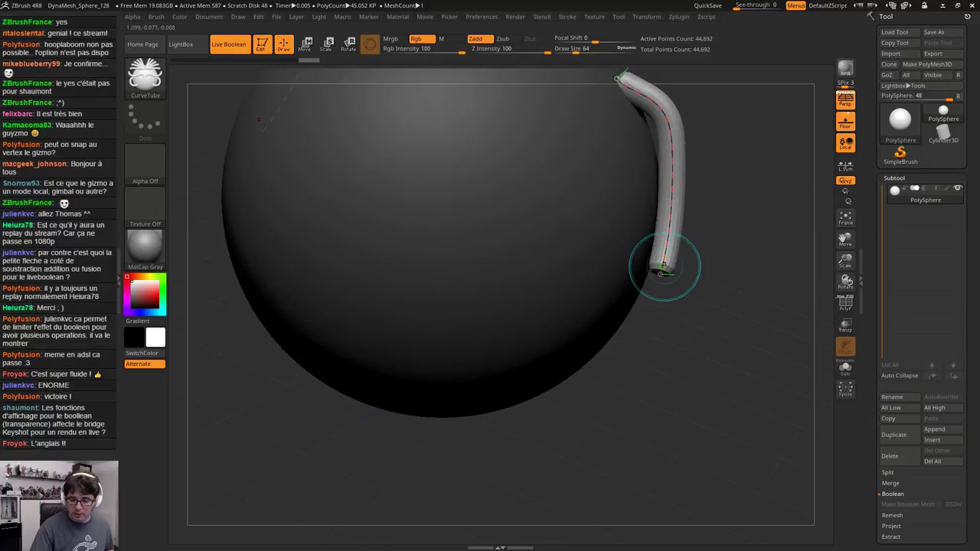
pyautogui.moveTo(661, 274); pyautogui.dragTo(629, 320)
pyautogui.moveTo(672, 193); pyautogui.dragTo(658, 191)
pyautogui.moveTo(659, 113); pyautogui.dragTo(623, 76)
pyautogui.moveTo(653, 272); pyautogui.dragTo(569, 372)
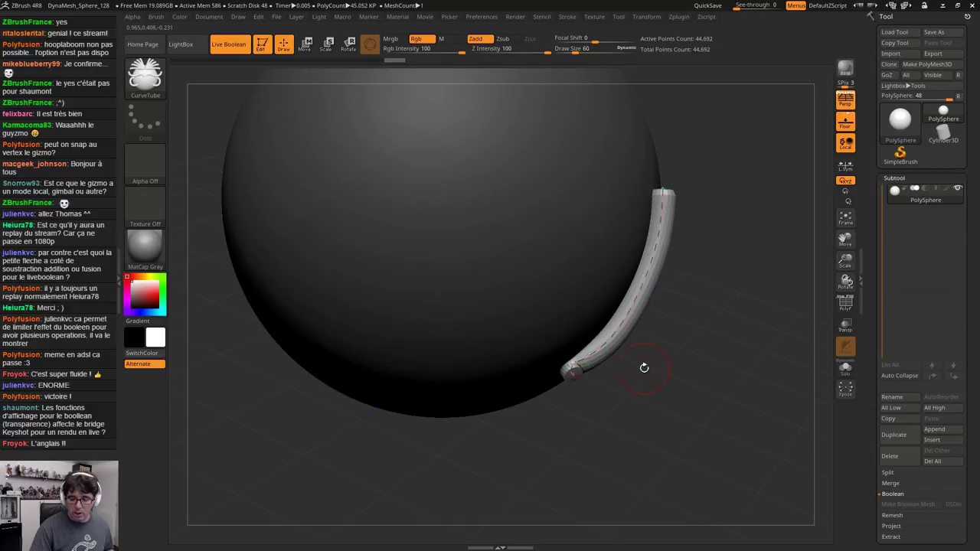
pyautogui.moveTo(644, 367); pyautogui.dragTo(595, 360)
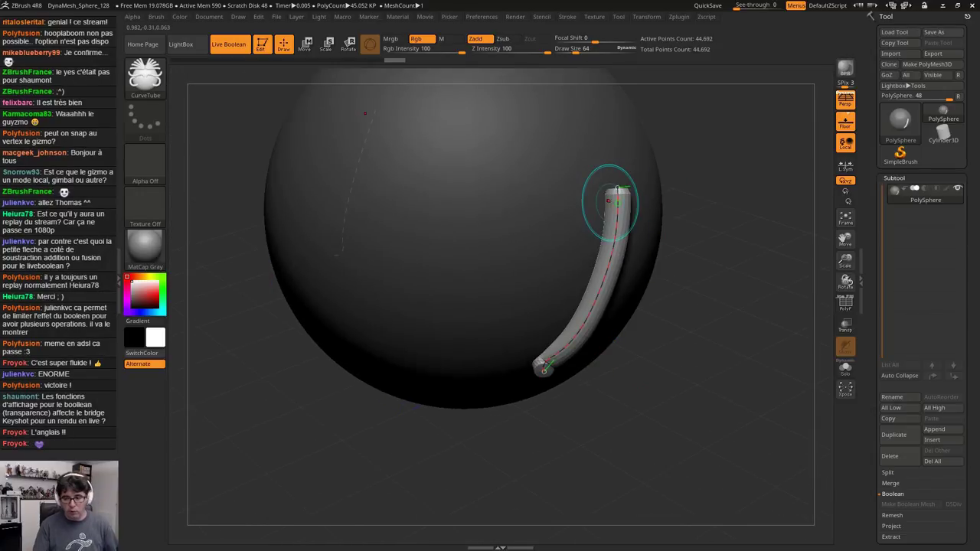
# Switch the interface language back to French and split the tubes from the sphere using Split Masked Points
pyautogui.scroll(-5, 973, 435)
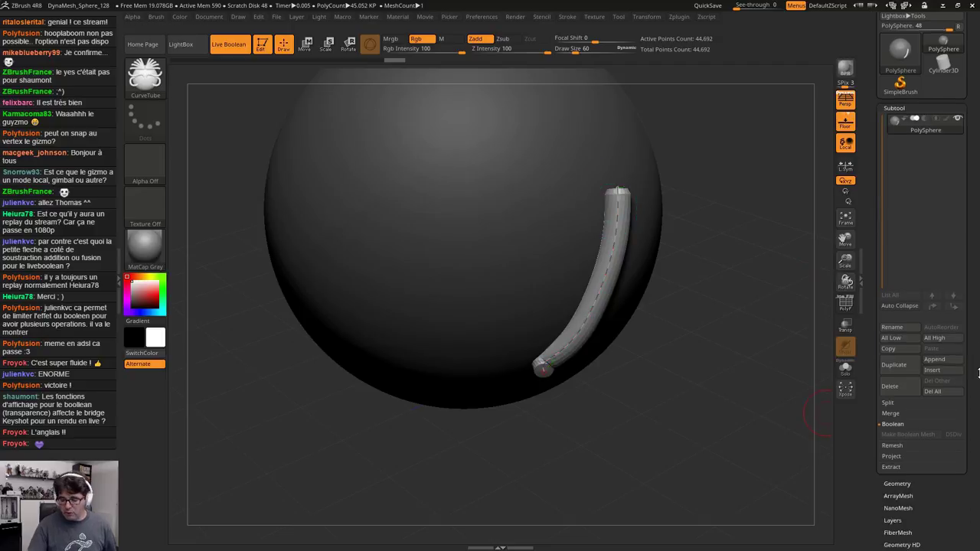
pyautogui.scroll(-2, 939, 337)
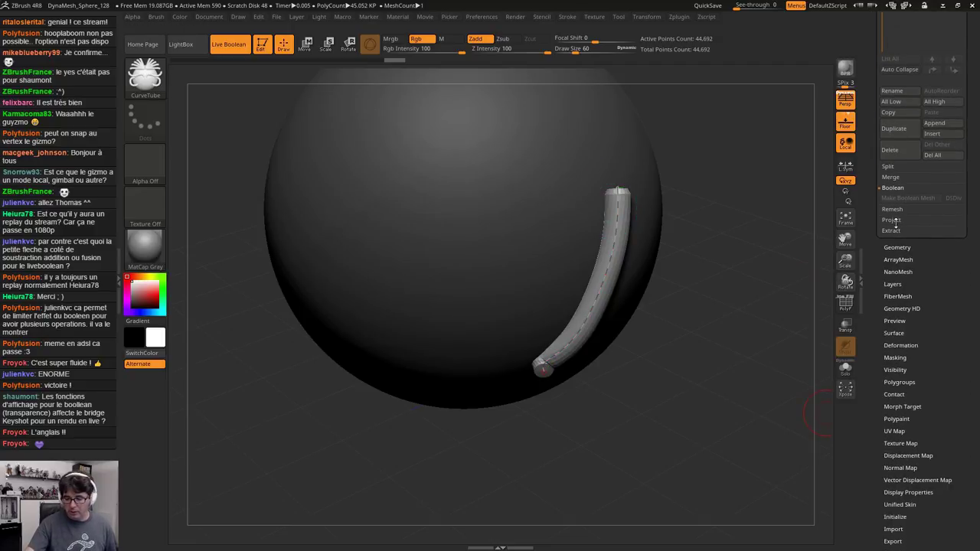
pyautogui.click(889, 166)
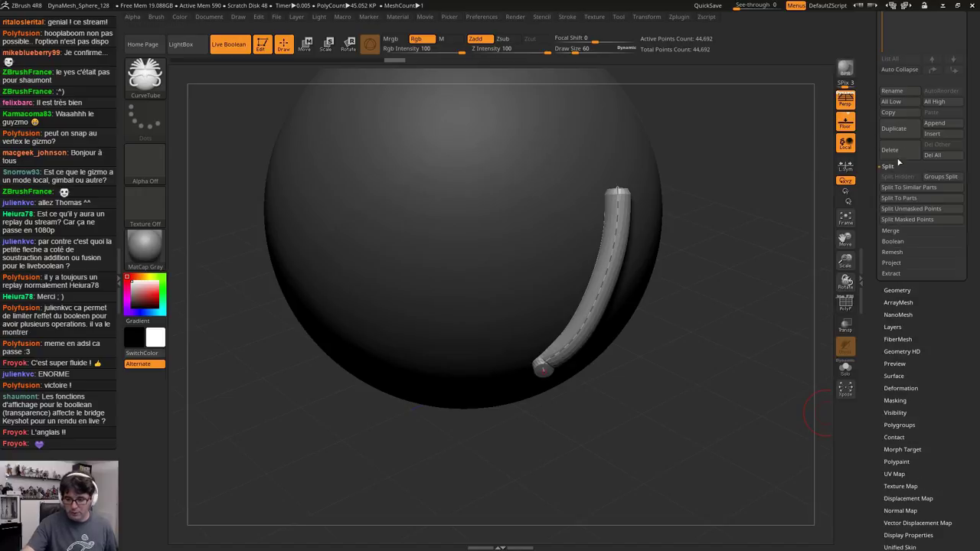
pyautogui.scroll(3, 929, 352)
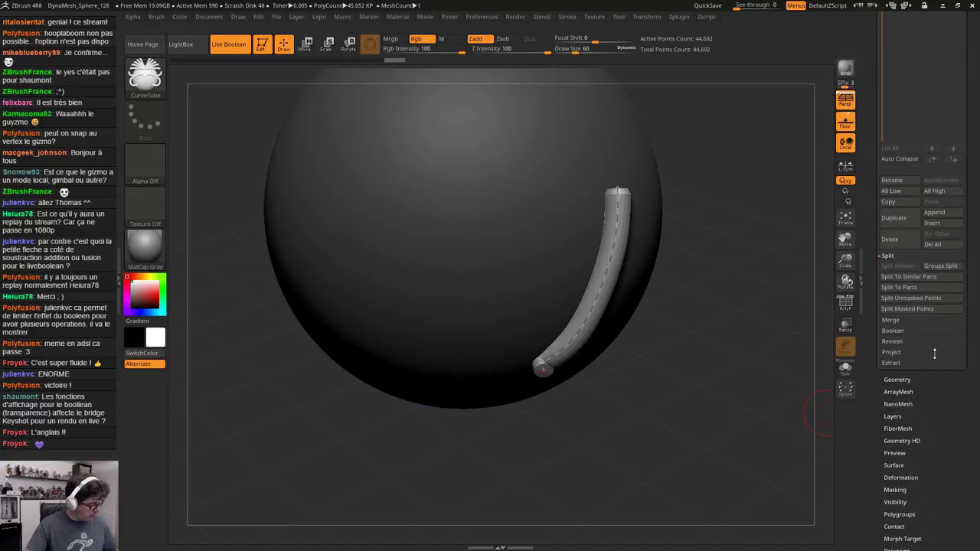
pyautogui.hotkey('ctrl', 'shift', 'l')
pyautogui.scroll(1, 942, 399)
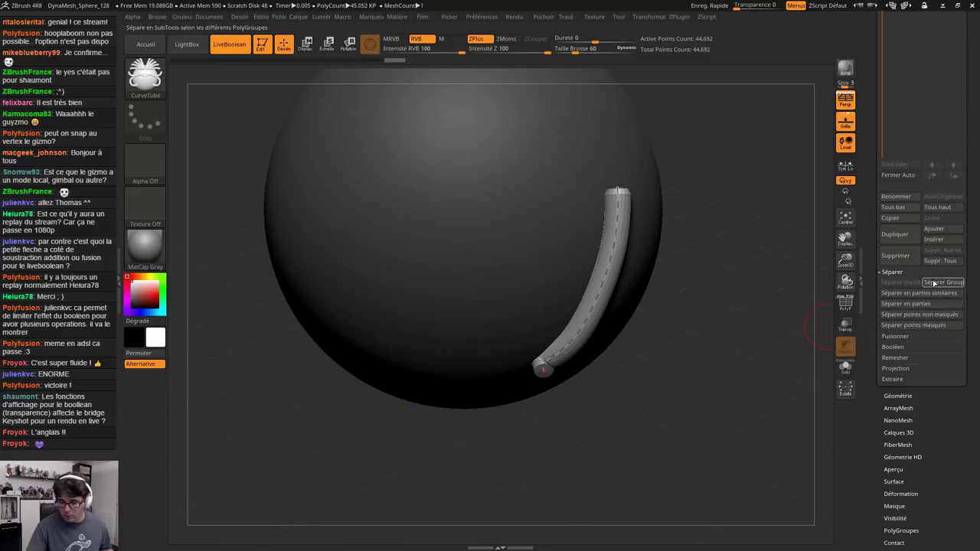
pyautogui.click(928, 326)
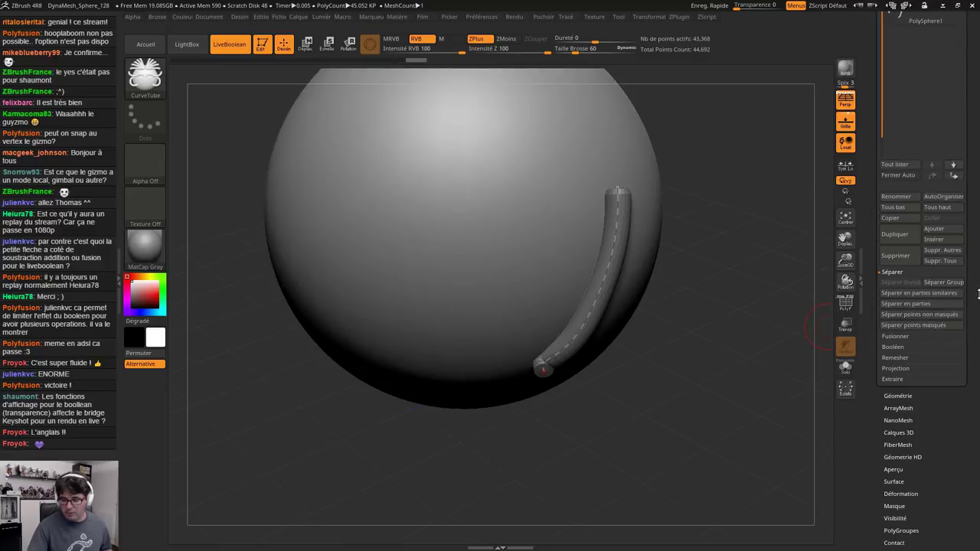
# Select the tubes' subtool and set it to Boolean subtraction so it carves grooves into the sphere
pyautogui.scroll(3, 940, 288)
pyautogui.keyDown('alt'); pyautogui.click(543, 370); pyautogui.keyUp('alt')
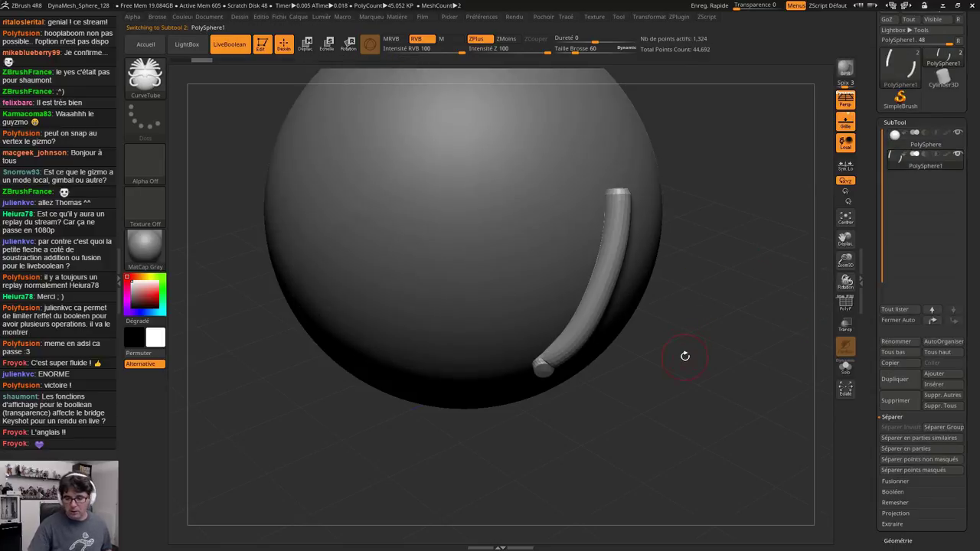
pyautogui.moveTo(685, 357); pyautogui.dragTo(630, 330)
pyautogui.moveTo(630, 329)
pyautogui.keyDown('ctrl'); pyautogui.mouseDown(button='right')
pyautogui.moveTo(629, 291)
pyautogui.moveTo(652, 335)
pyautogui.moveTo(667, 330)
pyautogui.moveTo(612, 344)
pyautogui.moveTo(593, 335)
pyautogui.moveTo(659, 239)
pyautogui.mouseUp(button='right'); pyautogui.keyUp('ctrl')
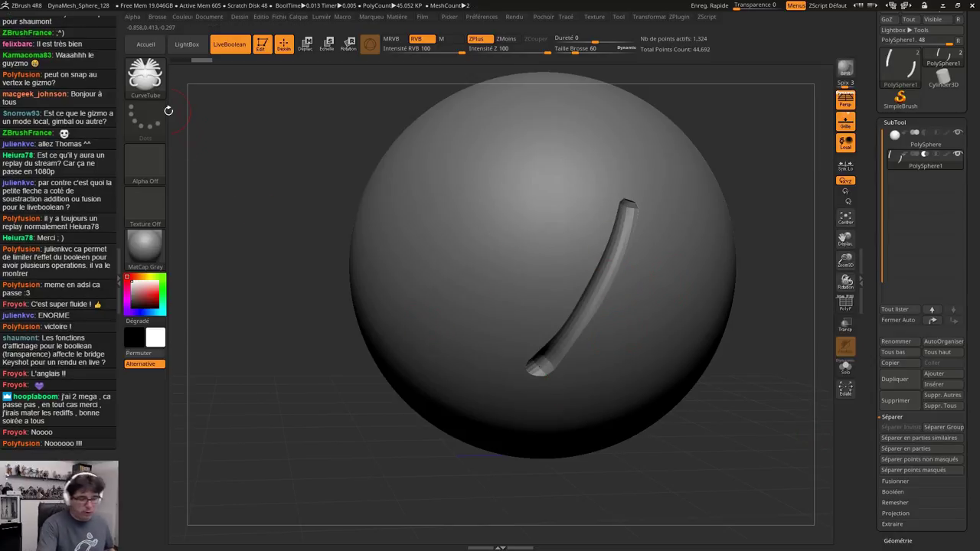
# Widen the subtracted groove by sculpting along the tube with the Inflat brush at size 130
pyautogui.press('b')
pyautogui.press('i')
pyautogui.press('n')
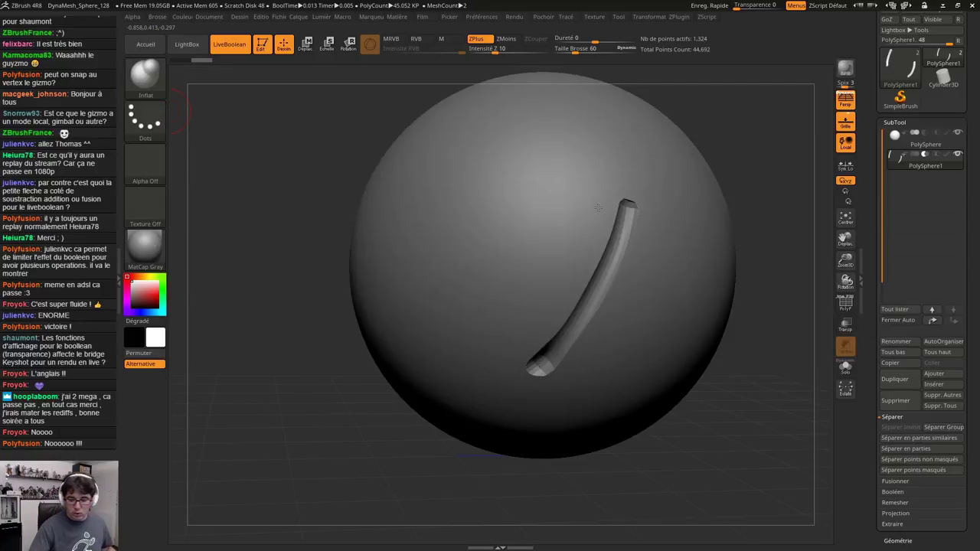
pyautogui.press('s')
pyautogui.moveTo(623, 229)
pyautogui.mouseDown()
pyautogui.moveTo(631, 228)
pyautogui.moveTo(595, 284)
pyautogui.moveTo(630, 193)
pyautogui.moveTo(620, 233)
pyautogui.moveTo(516, 286)
pyautogui.moveTo(497, 356)
pyautogui.moveTo(571, 307)
pyautogui.mouseUp()
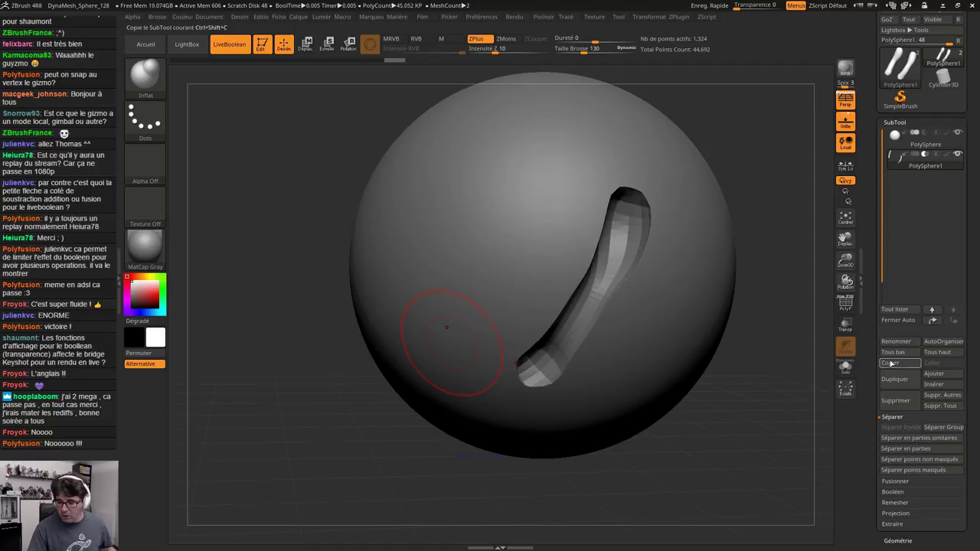
# Delete the tubes' subtool and remove the leftover curve from the sphere with the curve functions
pyautogui.click(896, 400)
pyautogui.click(771, 422)
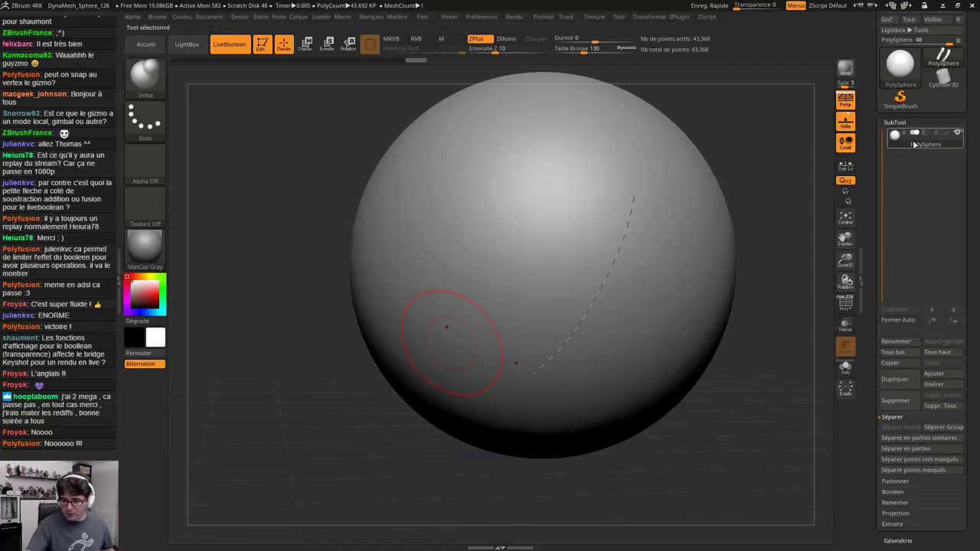
pyautogui.scroll(-1, 977, 411)
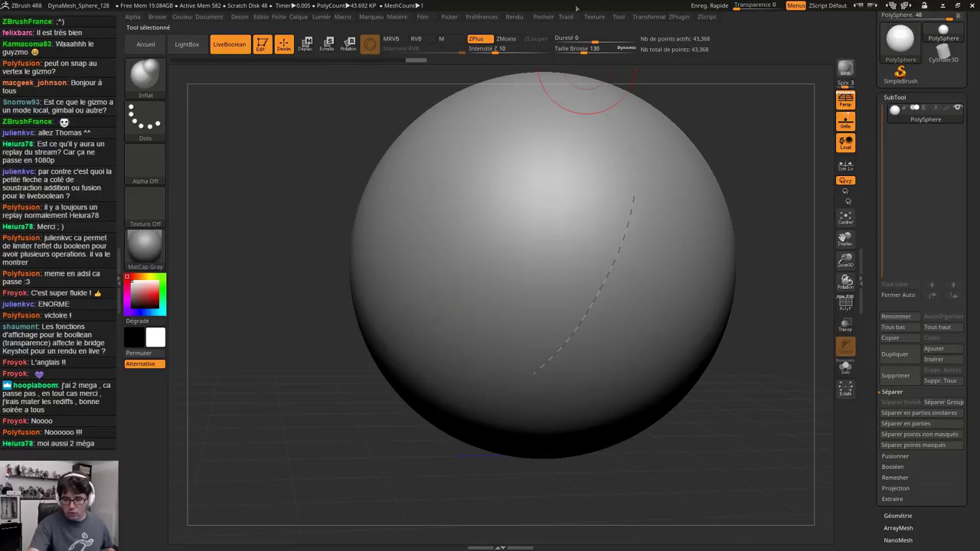
pyautogui.click(624, 17)
pyautogui.moveTo(613, 18)
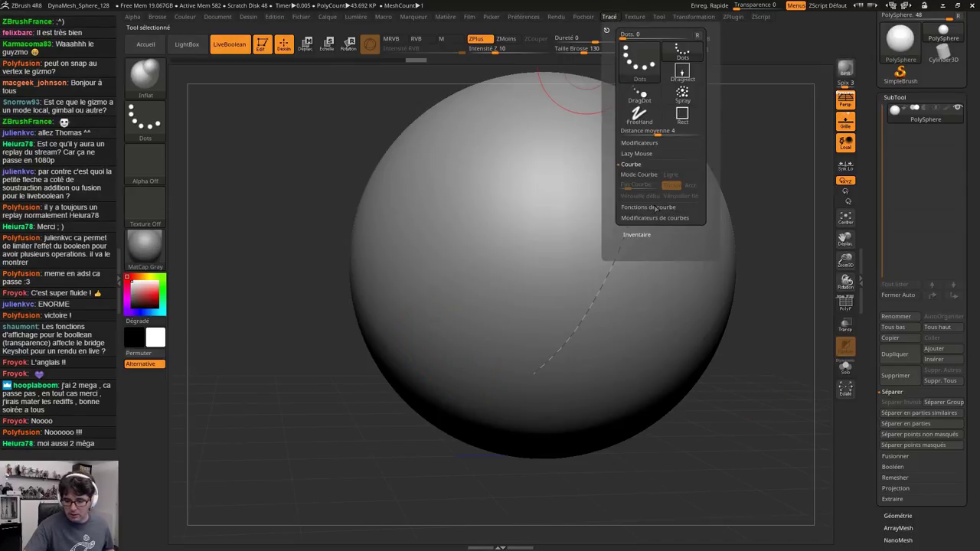
pyautogui.click(651, 208)
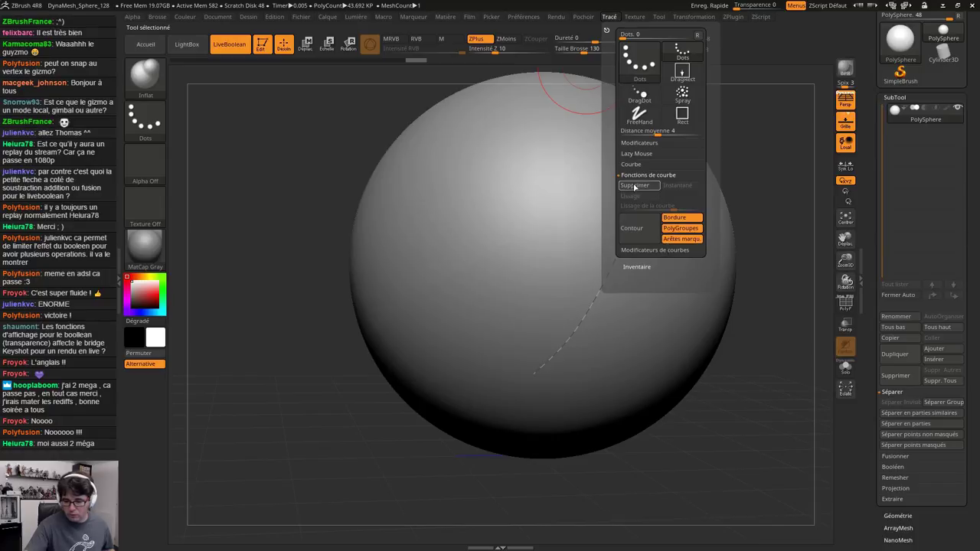
pyautogui.moveTo(605, 387)
pyautogui.keyDown('ctrl'); pyautogui.mouseDown(button='right')
pyautogui.moveTo(586, 341)
pyautogui.moveTo(505, 322)
pyautogui.moveTo(519, 340)
pyautogui.moveTo(531, 321)
pyautogui.mouseUp(button='right'); pyautogui.keyUp('ctrl')
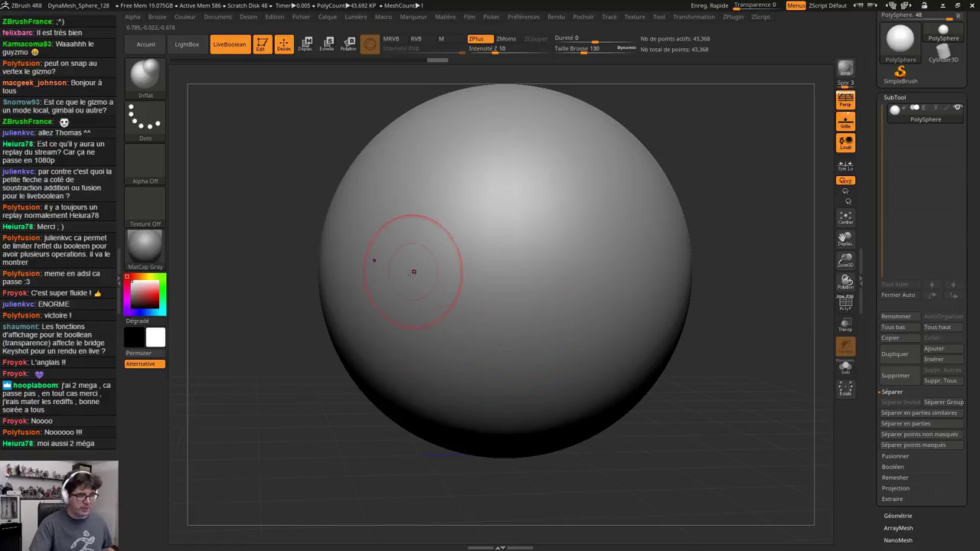
# Insert a Cube3D subtool below the sphere
pyautogui.moveTo(966, 403)
pyautogui.mouseDown()
pyautogui.moveTo(966, 389)
pyautogui.moveTo(960, 411)
pyautogui.mouseUp()
pyautogui.keyDown('alt'); pyautogui.moveTo(541, 314); pyautogui.dragTo(481, 325, button='right'); pyautogui.keyUp('alt')
pyautogui.scroll(-1, 979, 410)
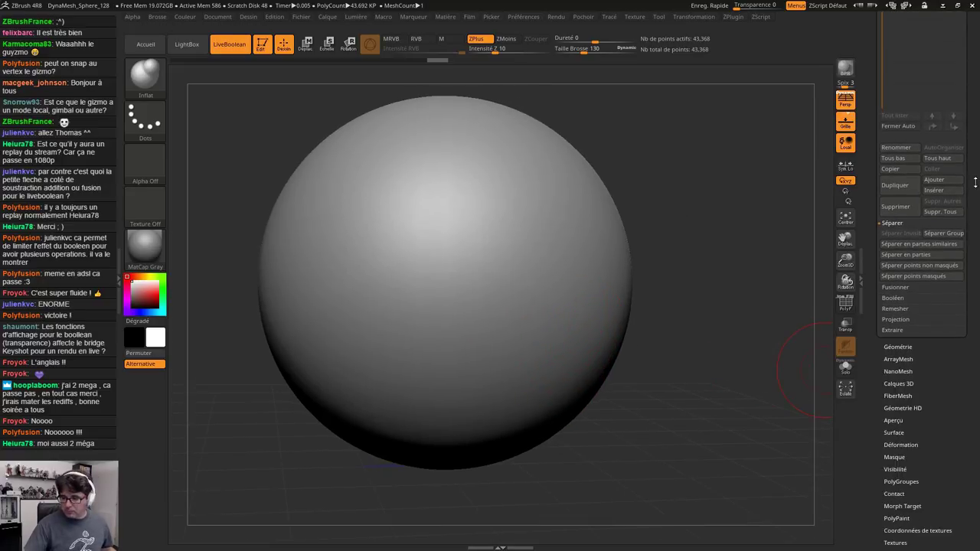
pyautogui.scroll(3, 957, 429)
pyautogui.click(949, 442)
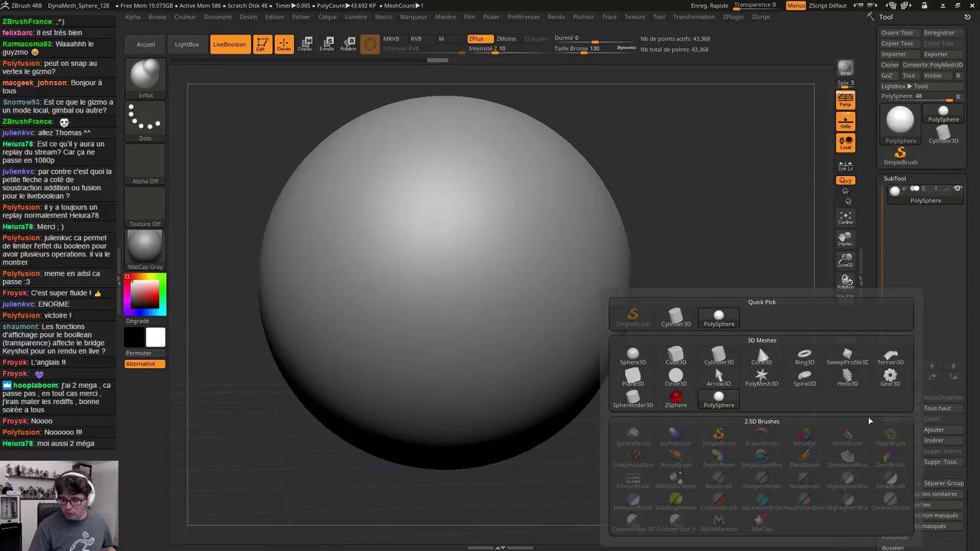
pyautogui.click(676, 358)
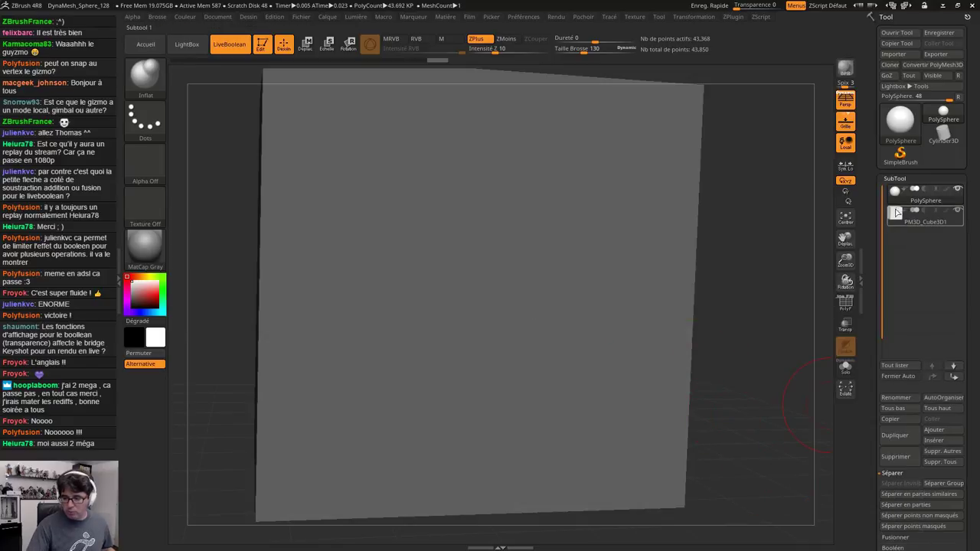
# Select the cube subtool and scale it down uniformly with the Gizmo so the sphere pokes through its faces
pyautogui.click(897, 214)
pyautogui.press('f')
pyautogui.moveTo(684, 327); pyautogui.dragTo(724, 365)
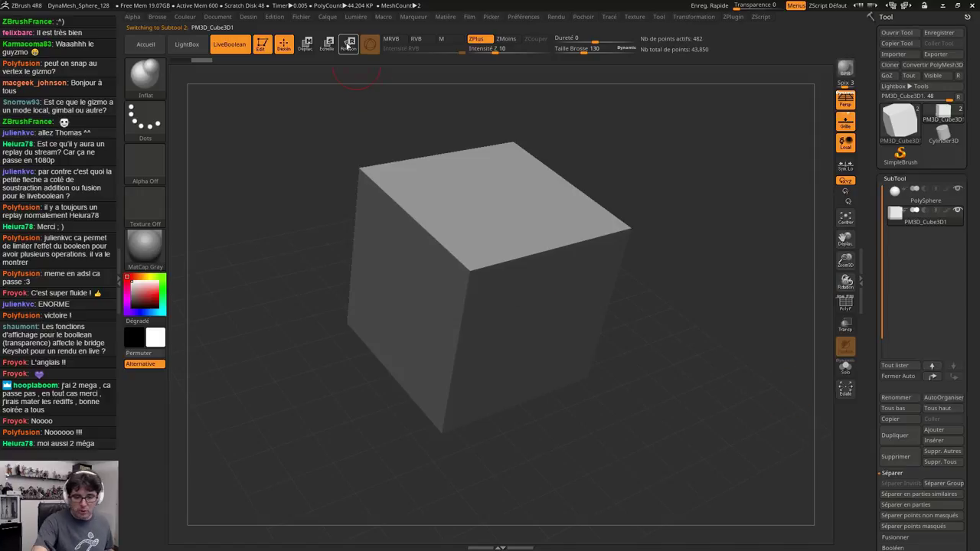
pyautogui.click(328, 45)
pyautogui.moveTo(478, 279); pyautogui.dragTo(488, 329)
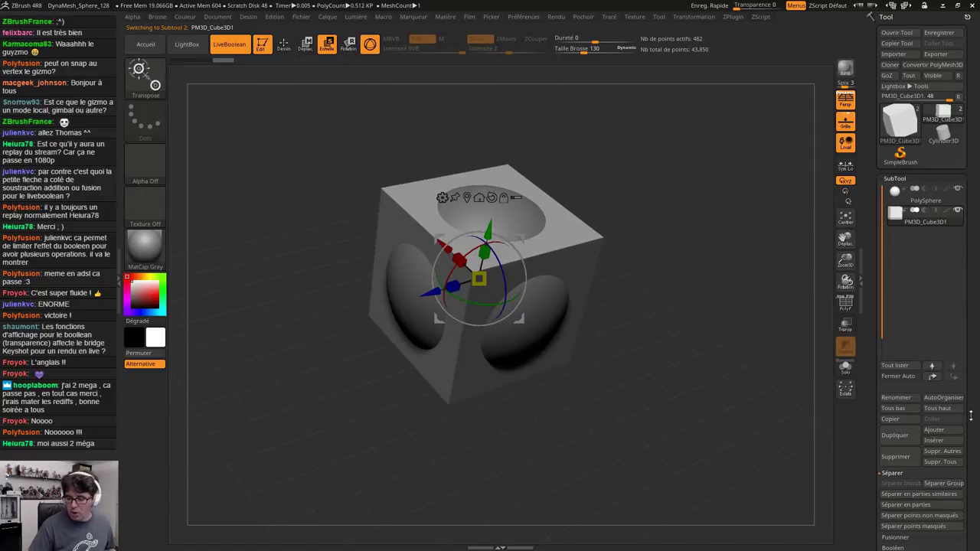
# Reinitialise the cube subtool as a CubeR mesh with a resolution of 2 in X, Y and Z
pyautogui.scroll(-6, 971, 415)
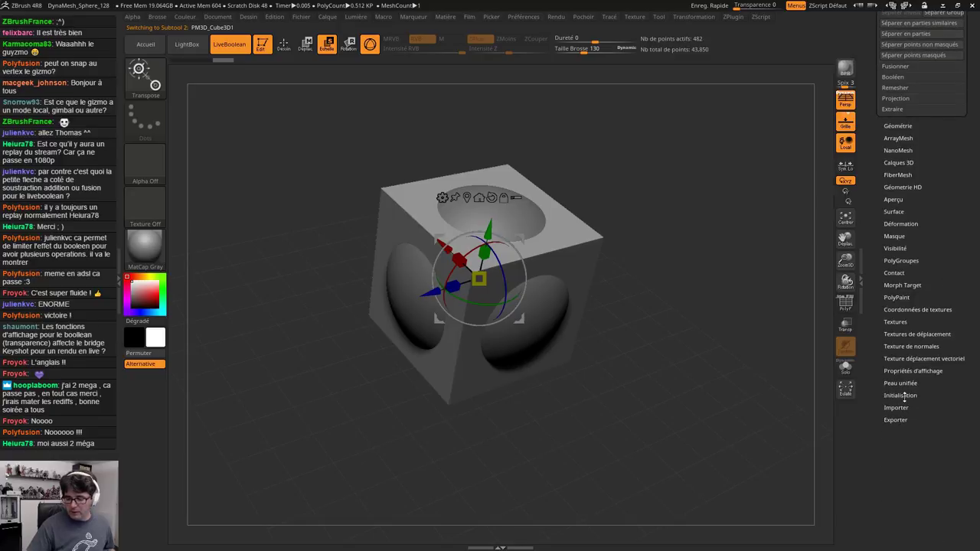
pyautogui.click(902, 395)
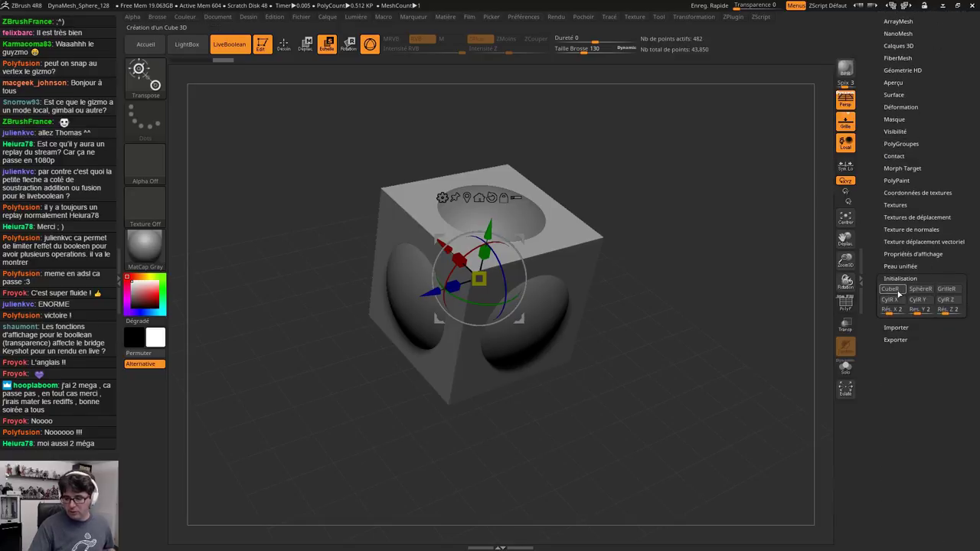
pyautogui.click(891, 291)
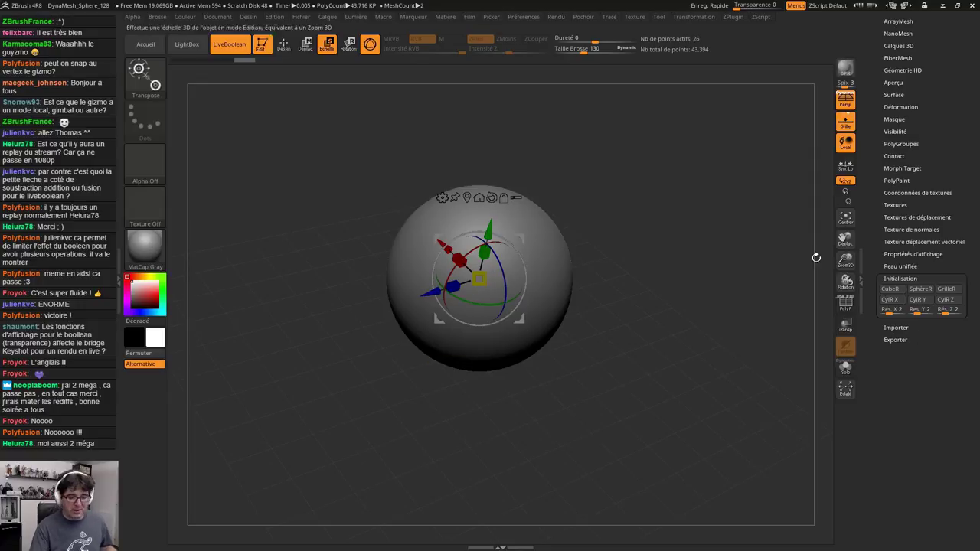
# Isolate the reinitialised cube in Solo mode, examine its polyframe and the available 3D meshes, and show both subtools again
pyautogui.moveTo(676, 356); pyautogui.dragTo(697, 396)
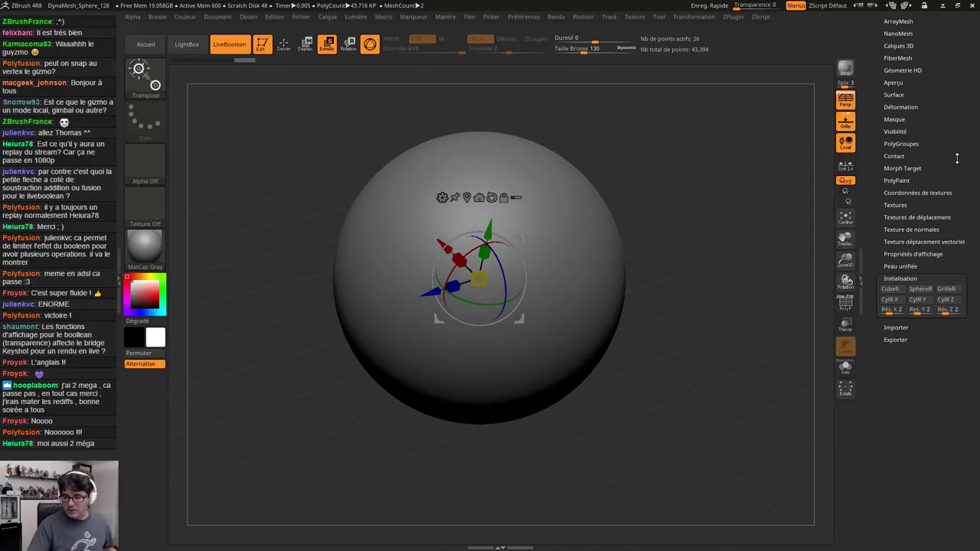
pyautogui.moveTo(957, 158); pyautogui.dragTo(957, 329)
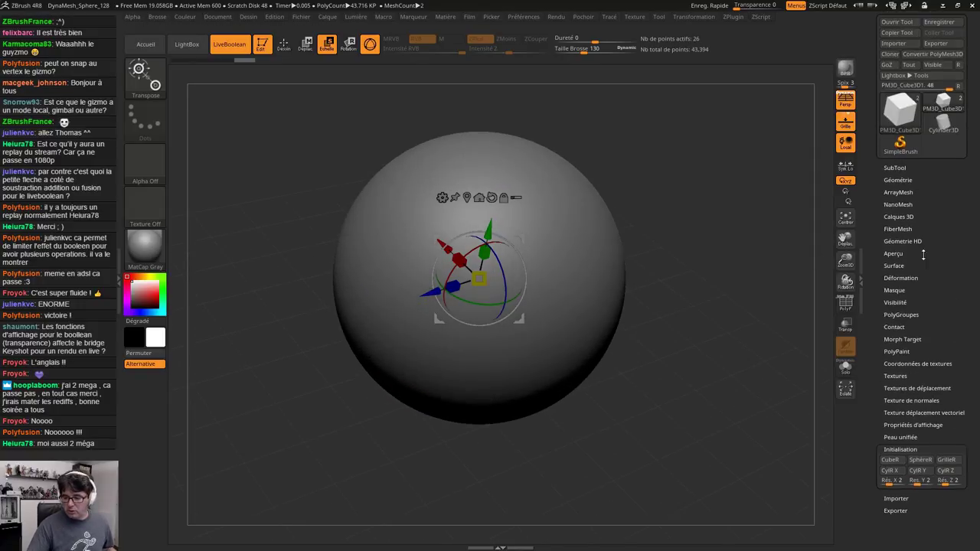
pyautogui.click(846, 368)
pyautogui.hotkey('shift', 'f')
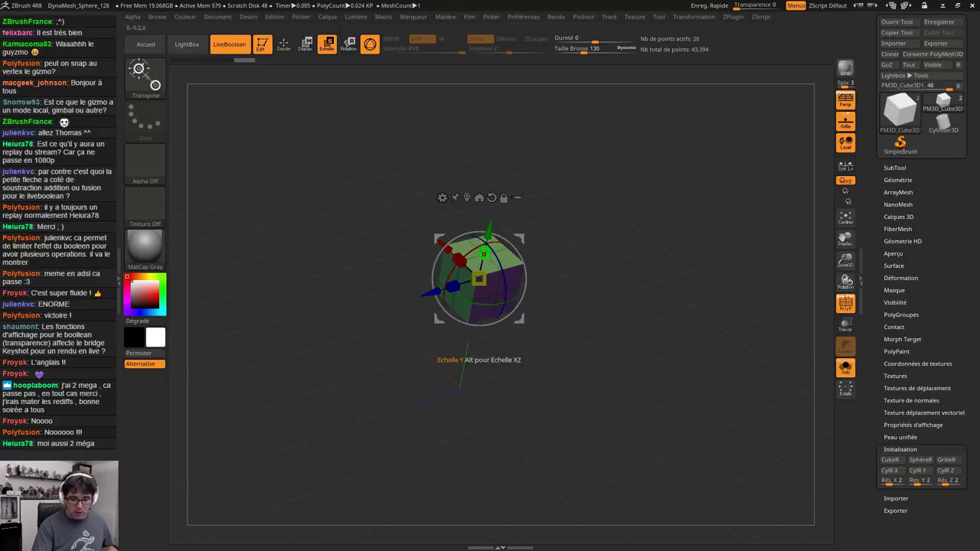
pyautogui.hotkey('shift', 'f')
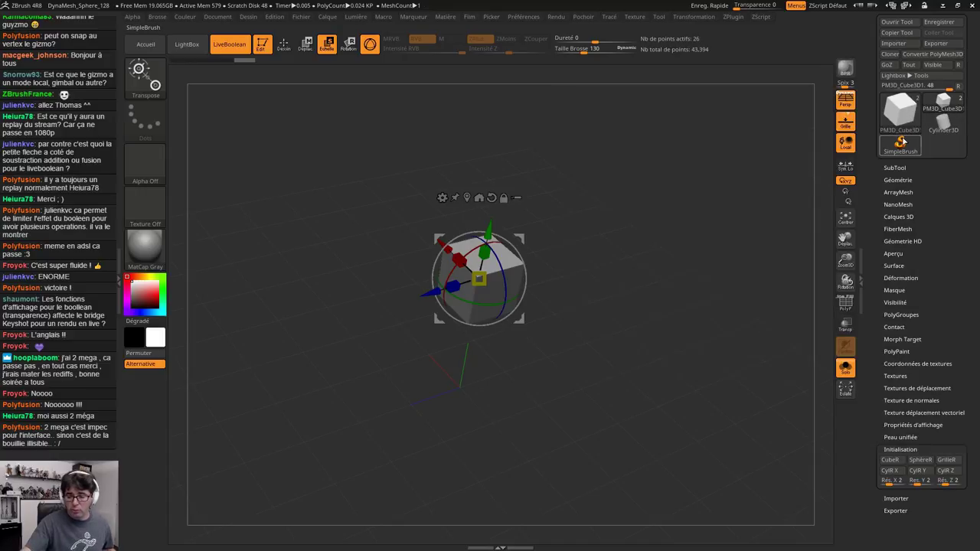
pyautogui.click(896, 114)
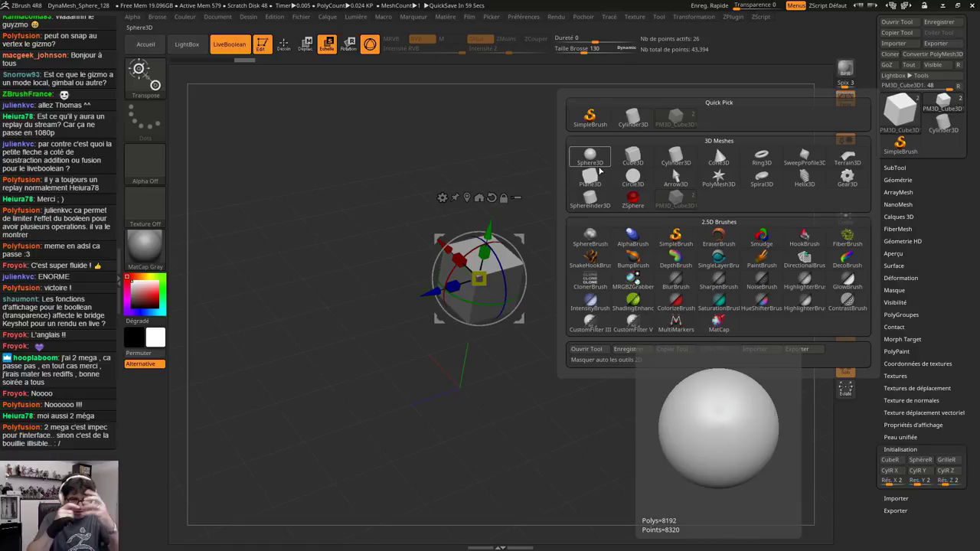
pyautogui.click(896, 168)
pyautogui.click(846, 370)
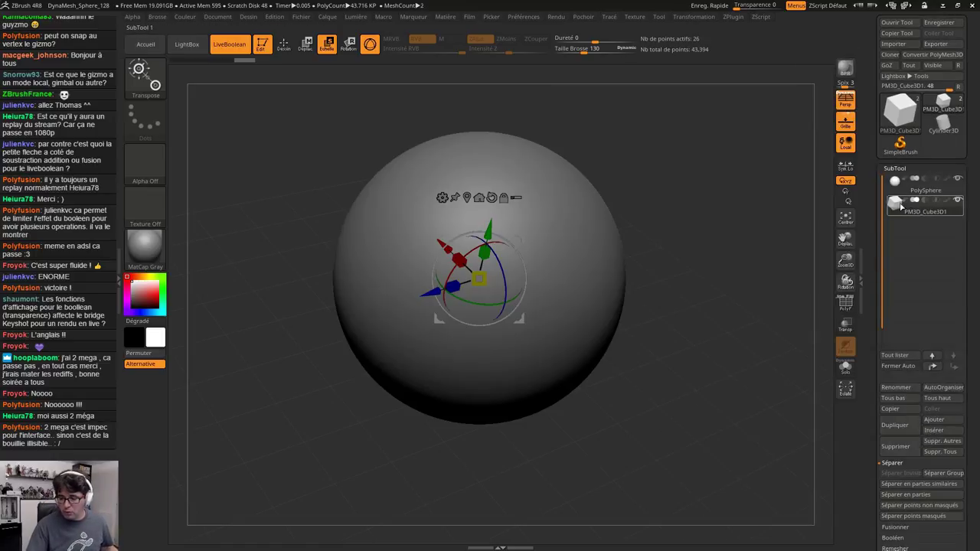
# Set the cube subtool to Boolean subtraction and reselect it after switching briefly to the sphere
pyautogui.click(926, 201)
pyautogui.click(913, 187)
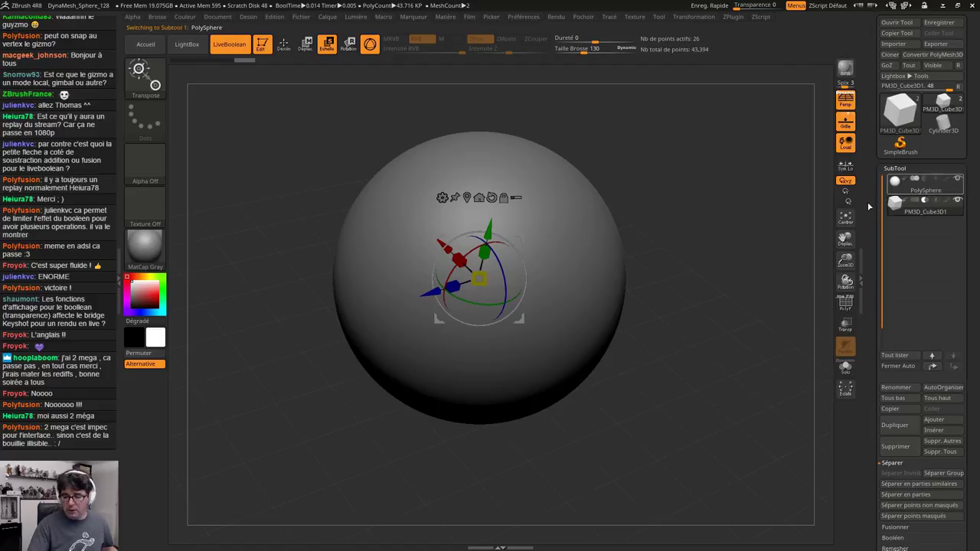
pyautogui.click(901, 204)
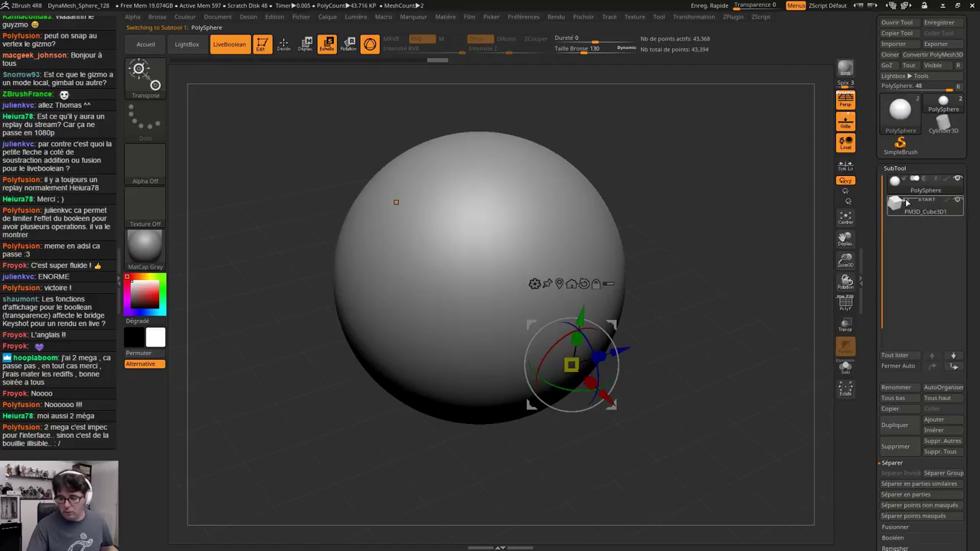
pyautogui.click(901, 209)
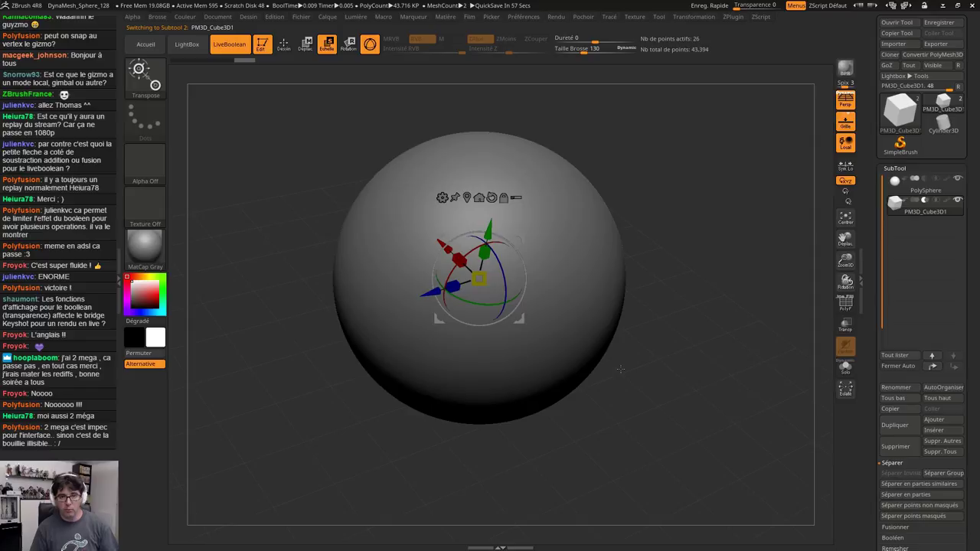
# Duplicate the cube subtool, move the copy along Z towards the sphere's side and scale it to slice the sphere
pyautogui.keyDown('shift'); pyautogui.moveTo(620, 360); pyautogui.dragTo(604, 337); pyautogui.keyUp('shift')
pyautogui.click(896, 425)
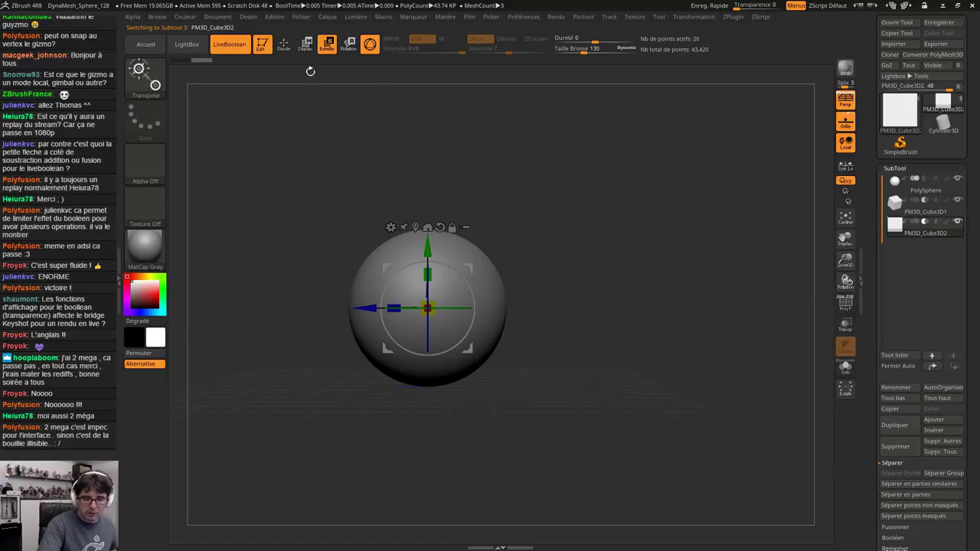
pyautogui.moveTo(366, 309); pyautogui.dragTo(468, 309)
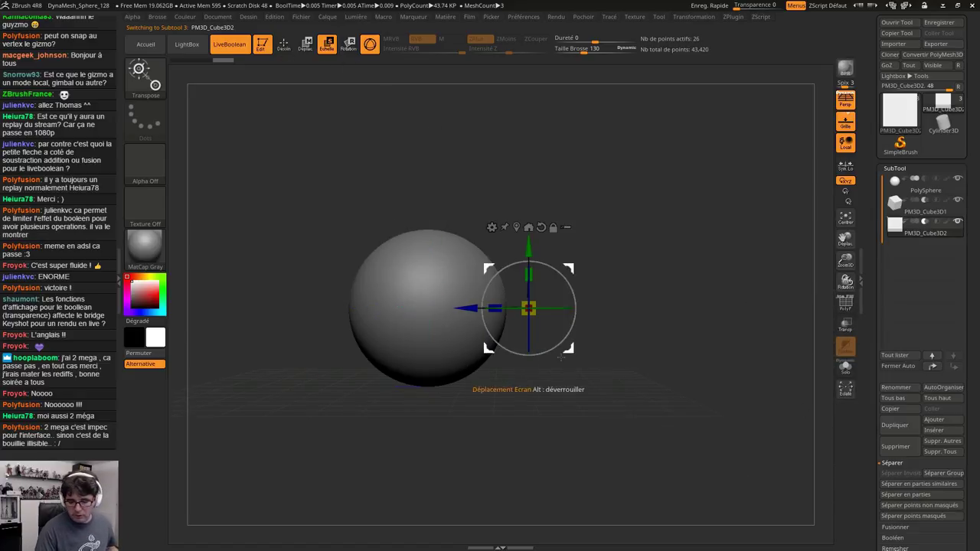
pyautogui.moveTo(562, 360); pyautogui.dragTo(549, 387)
pyautogui.moveTo(493, 280); pyautogui.dragTo(462, 273)
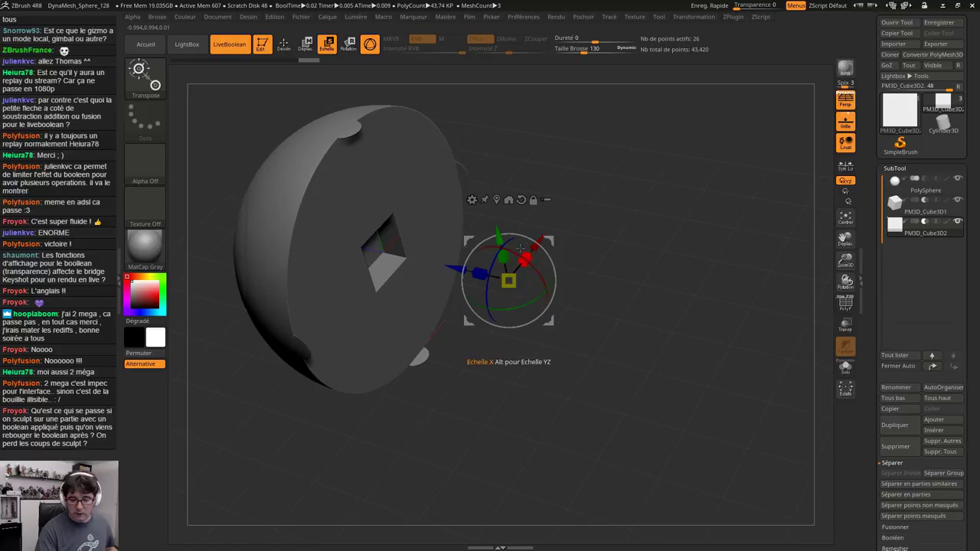
pyautogui.moveTo(525, 261); pyautogui.dragTo(521, 264)
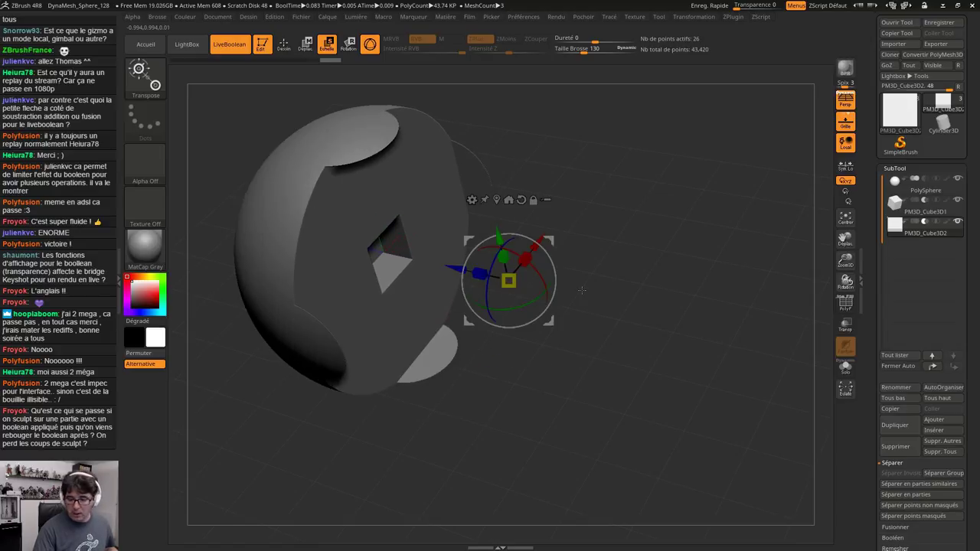
# Go through the sphere and both cube subtools one by one and examine the duplicate cube's polyframe
pyautogui.click(898, 182)
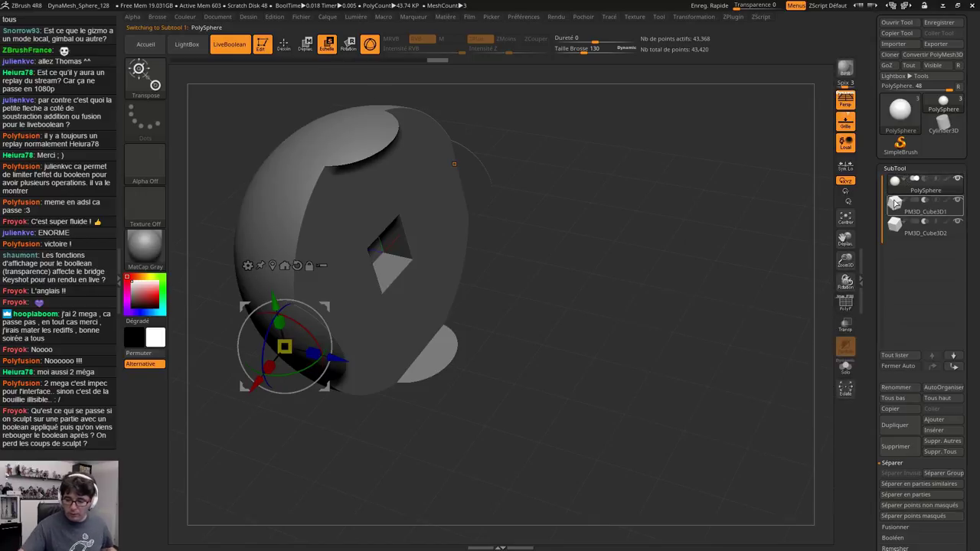
pyautogui.click(896, 202)
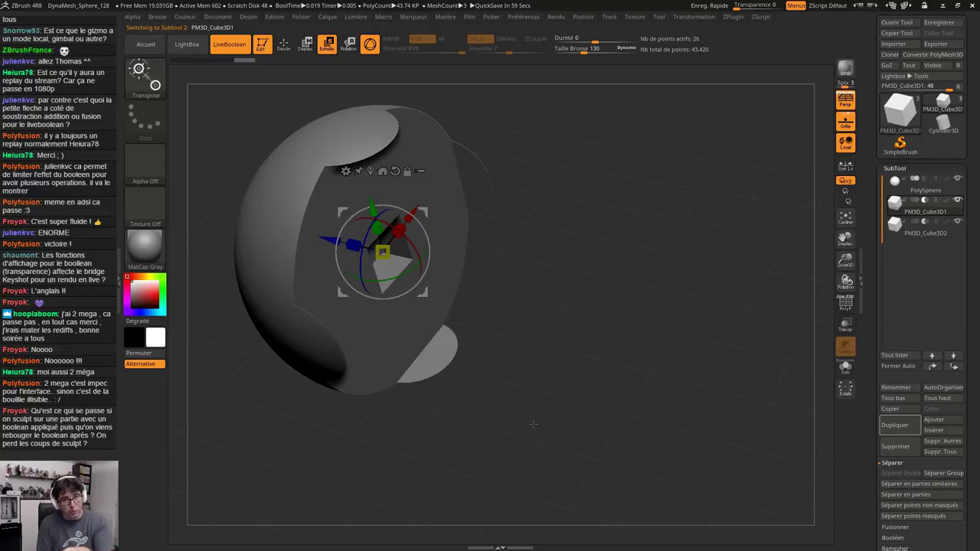
pyautogui.click(895, 225)
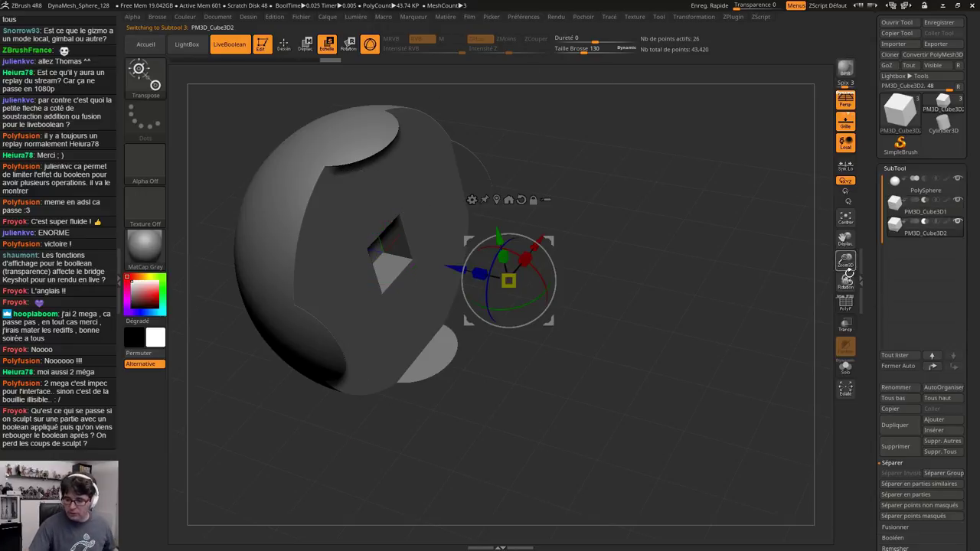
pyautogui.click(845, 305)
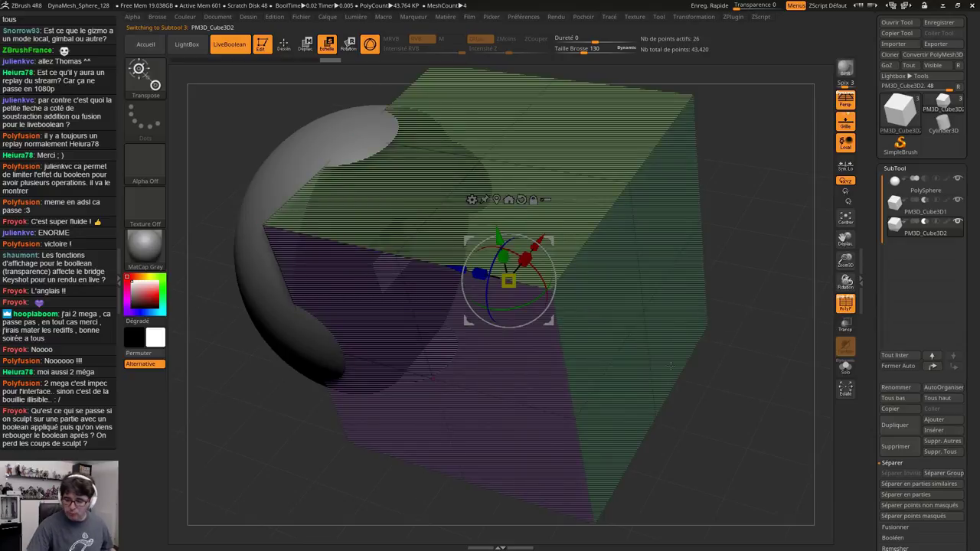
pyautogui.click(846, 305)
# Slide the duplicated cube outward along Z with the Gizmo and delete that subtool
pyautogui.moveTo(456, 268); pyautogui.dragTo(454, 303)
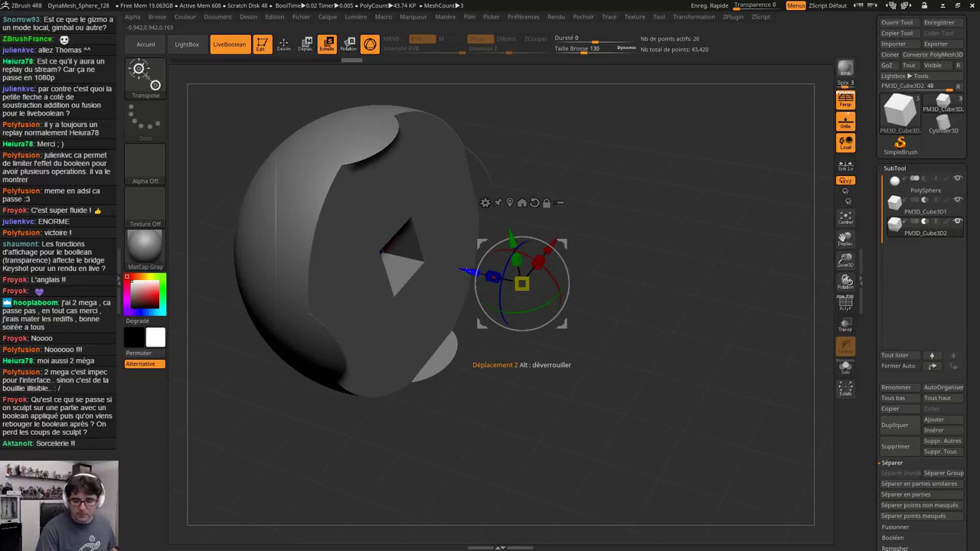
pyautogui.moveTo(451, 327); pyautogui.dragTo(539, 251)
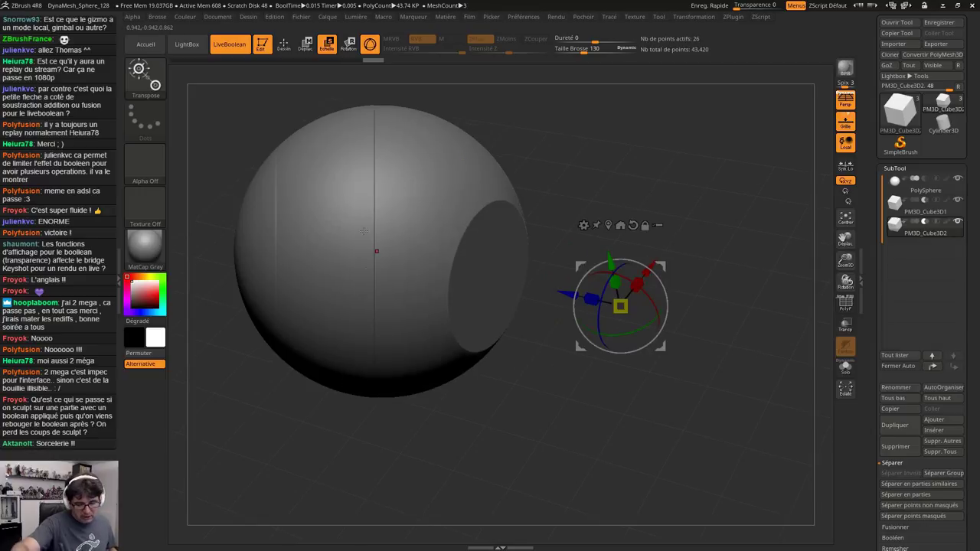
pyautogui.click(897, 447)
pyautogui.click(772, 470)
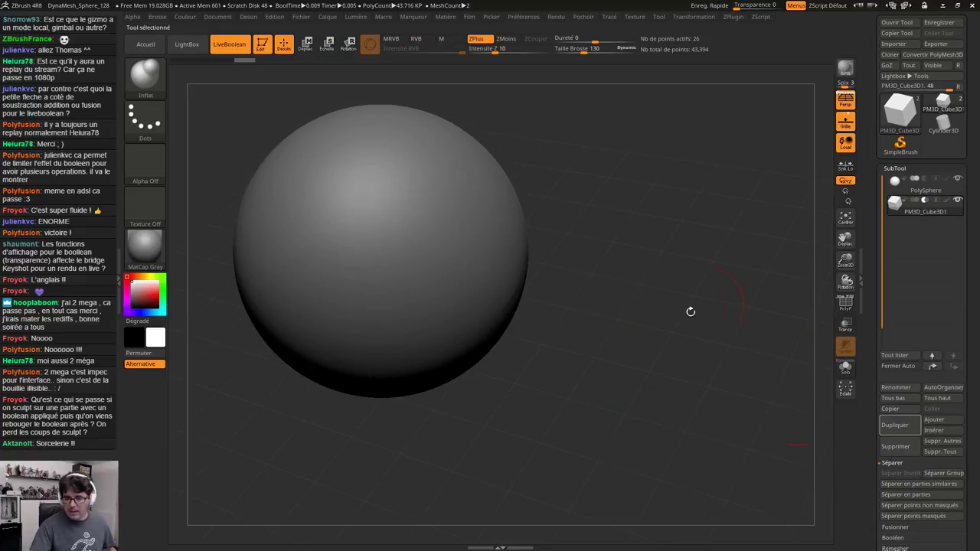
# Look through the insertion brushes and choose the CurveTube brush for the cube subtool
pyautogui.keyDown('alt'); pyautogui.moveTo(536, 353); pyautogui.dragTo(617, 398); pyautogui.keyUp('alt')
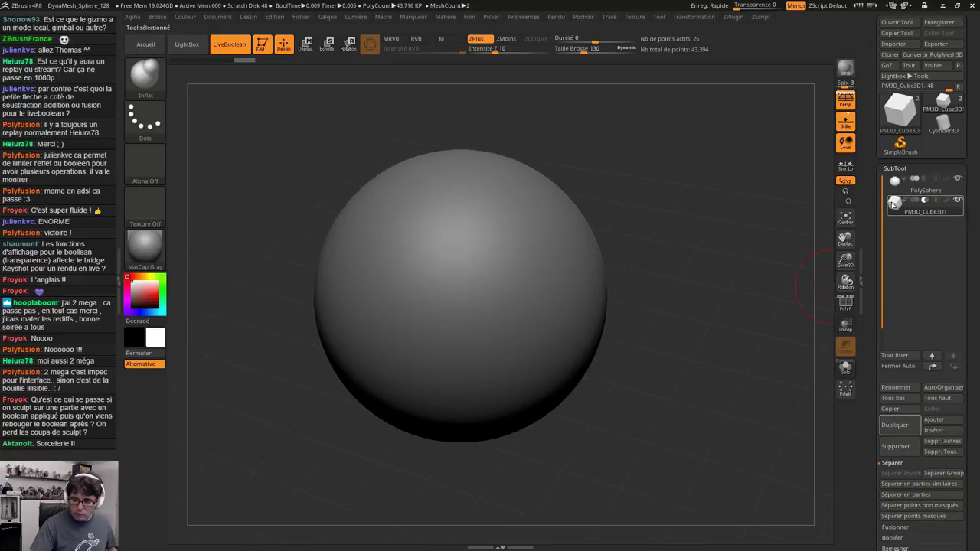
pyautogui.click(146, 77)
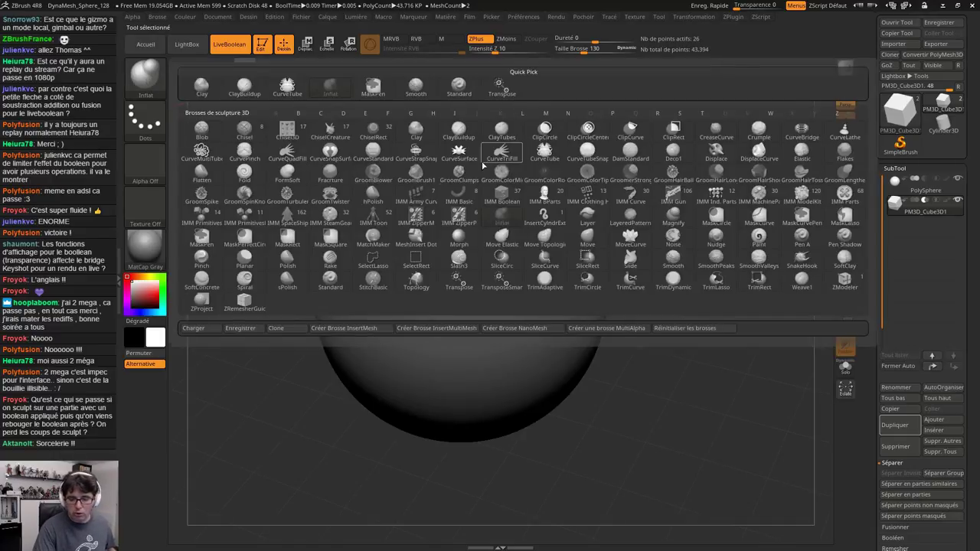
pyautogui.moveTo(542, 156)
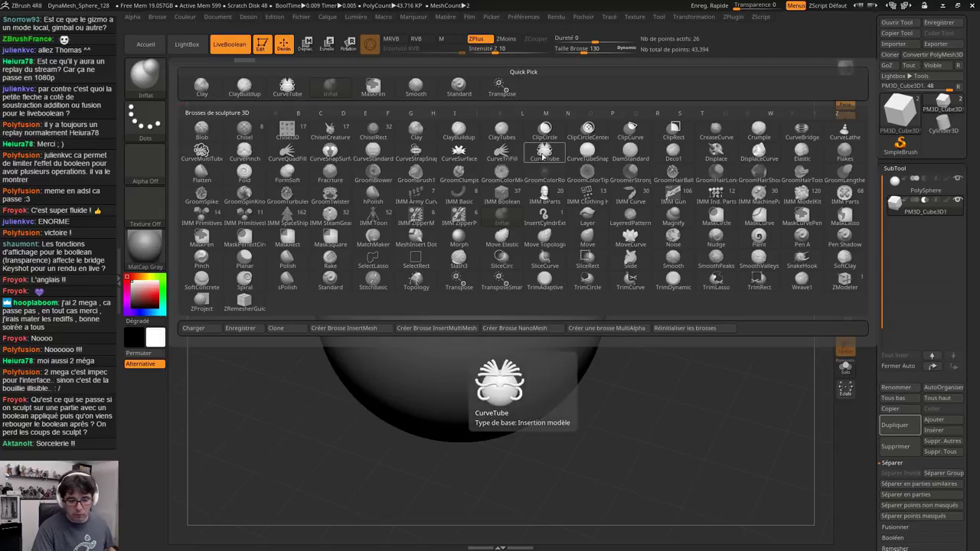
pyautogui.moveTo(660, 198)
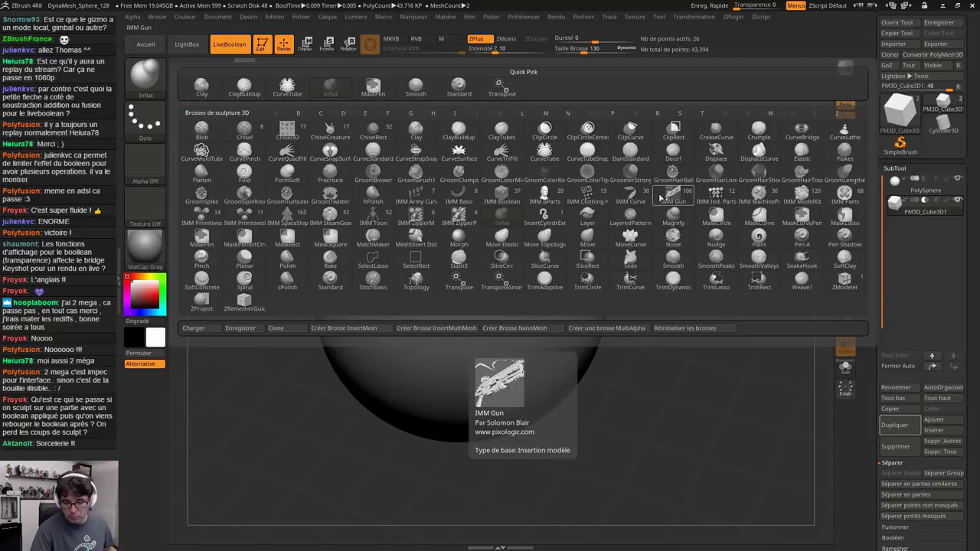
pyautogui.moveTo(625, 172)
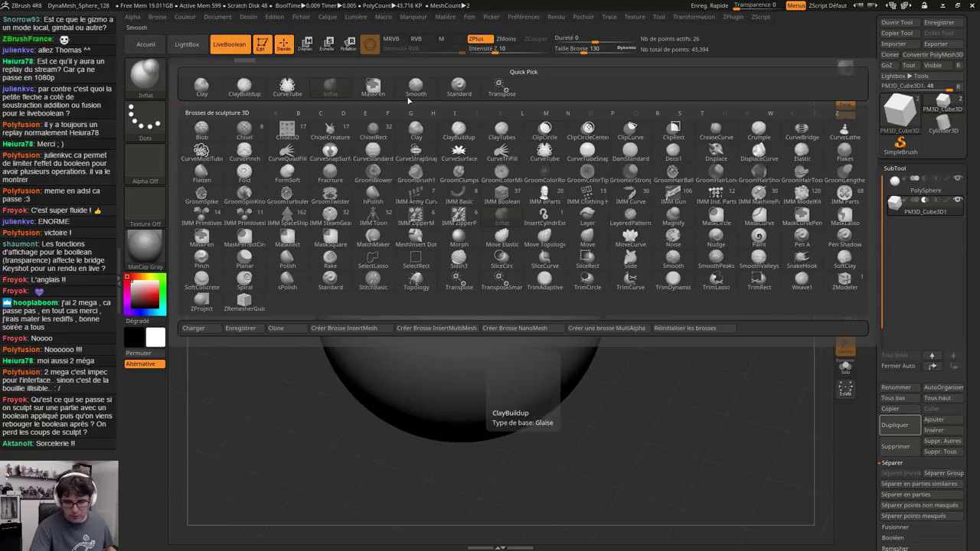
pyautogui.click(505, 156)
pyautogui.click(151, 83)
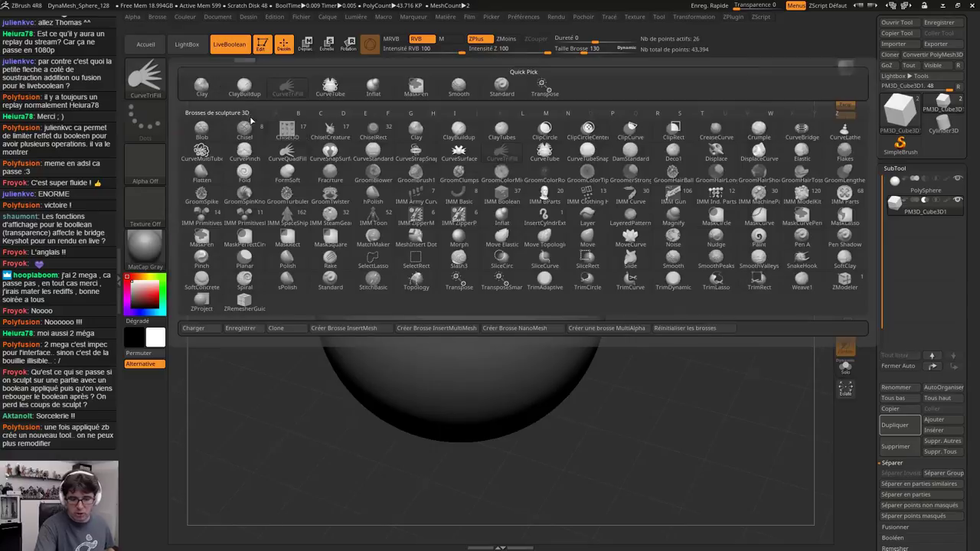
pyautogui.click(547, 156)
# Draw a CurveTube groove down the sphere's surface, try bending its middle outward and undo that bend
pyautogui.moveTo(613, 313); pyautogui.dragTo(561, 255)
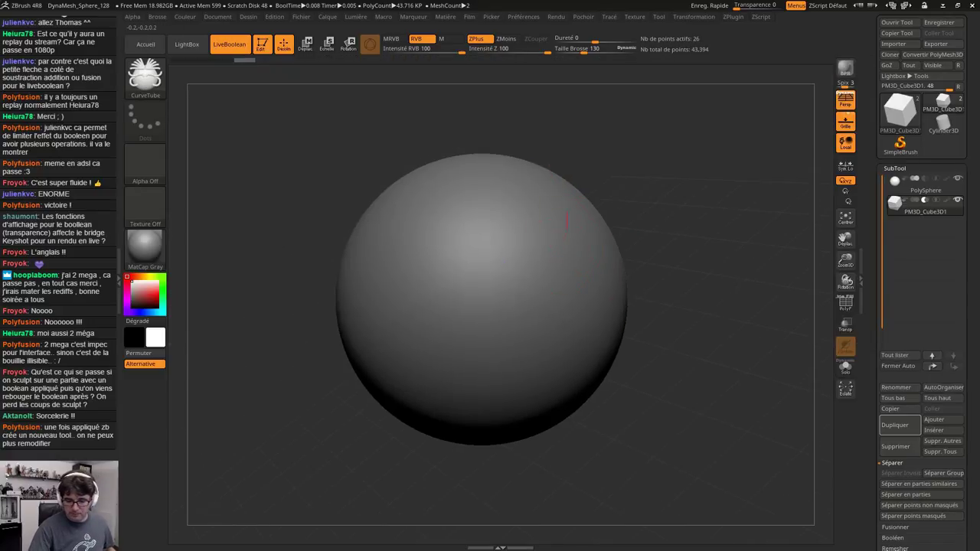
pyautogui.moveTo(481, 365)
pyautogui.mouseDown()
pyautogui.moveTo(508, 412)
pyautogui.moveTo(598, 356)
pyautogui.moveTo(527, 208)
pyautogui.moveTo(535, 196)
pyautogui.mouseUp()
pyautogui.moveTo(648, 291); pyautogui.dragTo(690, 345)
pyautogui.moveTo(574, 278); pyautogui.dragTo(601, 278, button='right')
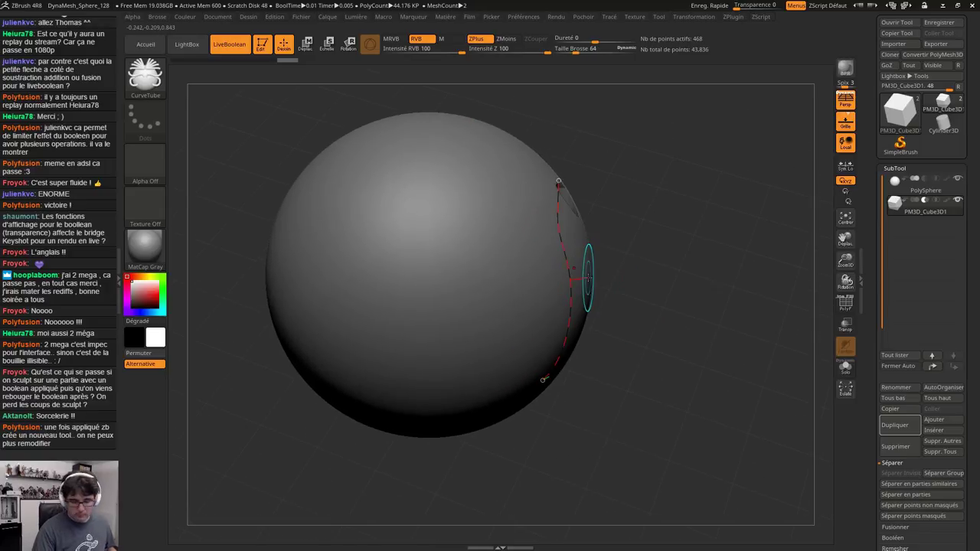
pyautogui.press('s')
pyautogui.moveTo(588, 279)
pyautogui.mouseDown()
pyautogui.moveTo(603, 280)
pyautogui.moveTo(582, 284)
pyautogui.mouseUp()
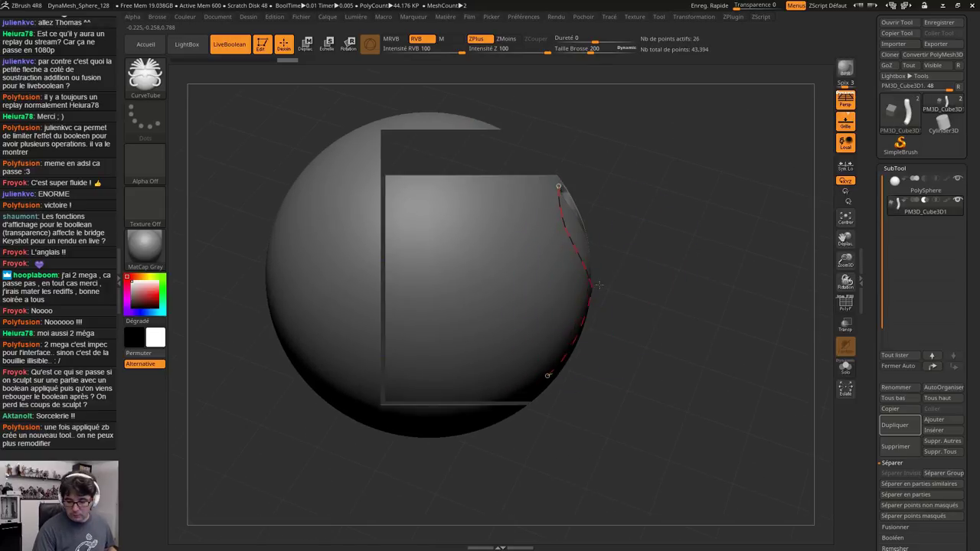
pyautogui.hotkey('ctrl', 'z')
pyautogui.moveTo(611, 285); pyautogui.dragTo(576, 280, button='right')
pyautogui.moveTo(659, 378); pyautogui.dragTo(603, 389, button='right')
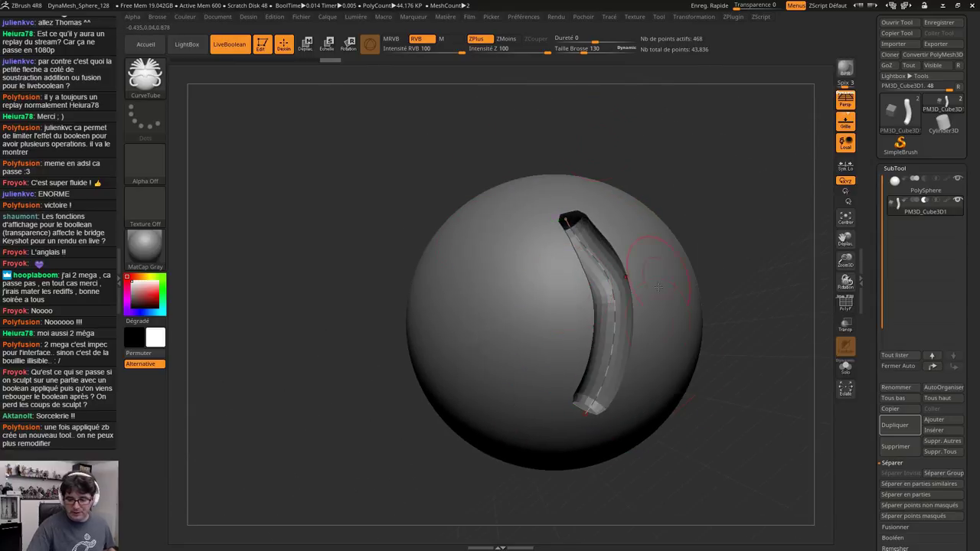
# Try pulling both ends of the tube curve along the sphere and undo the changes
pyautogui.moveTo(566, 218); pyautogui.dragTo(546, 179)
pyautogui.moveTo(604, 374); pyautogui.dragTo(593, 414)
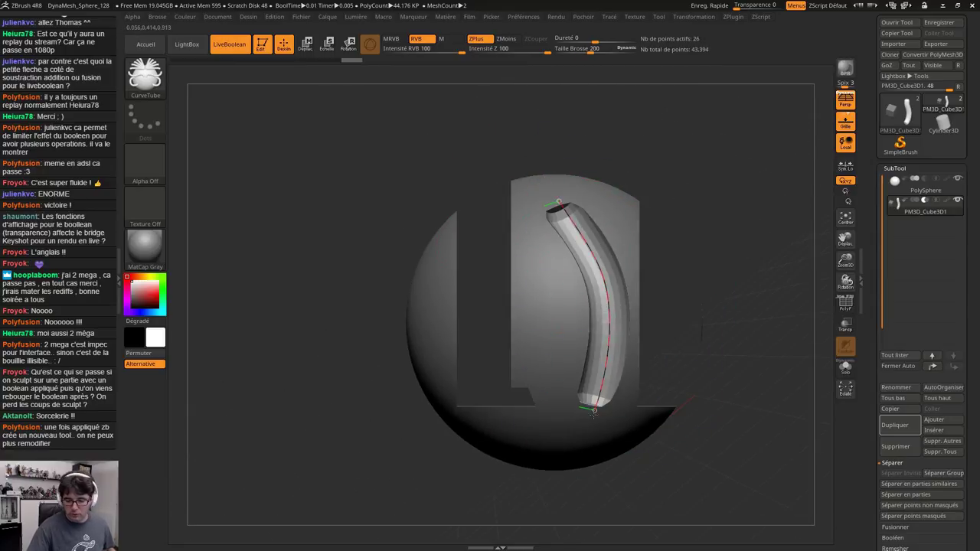
pyautogui.hotkey('ctrl', 'z')
pyautogui.hotkey('ctrl', 'z')
pyautogui.hotkey('ctrl', 'z')
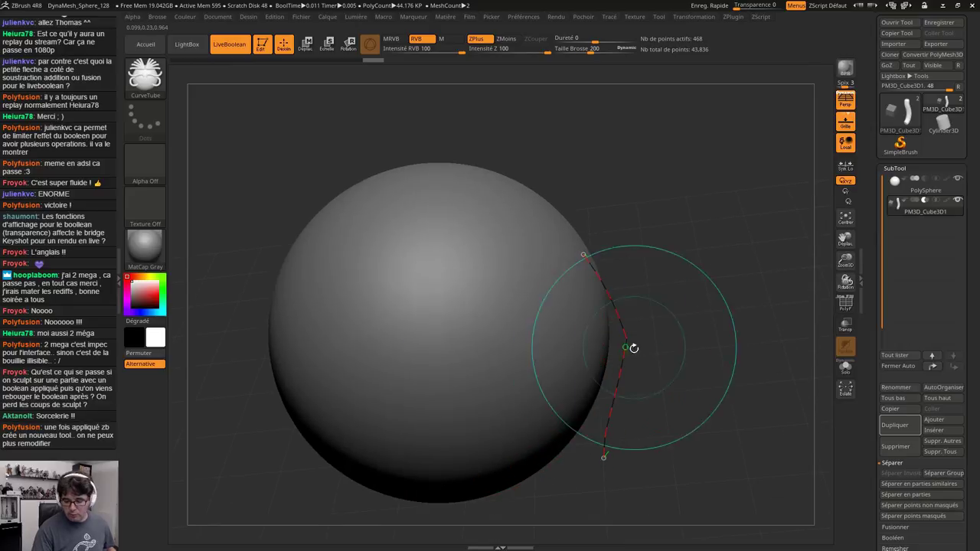
# Reposition both ends of the tube curve to reshape the groove and hide the floor grid
pyautogui.moveTo(605, 458); pyautogui.dragTo(541, 472)
pyautogui.moveTo(617, 431); pyautogui.dragTo(535, 435, button='right')
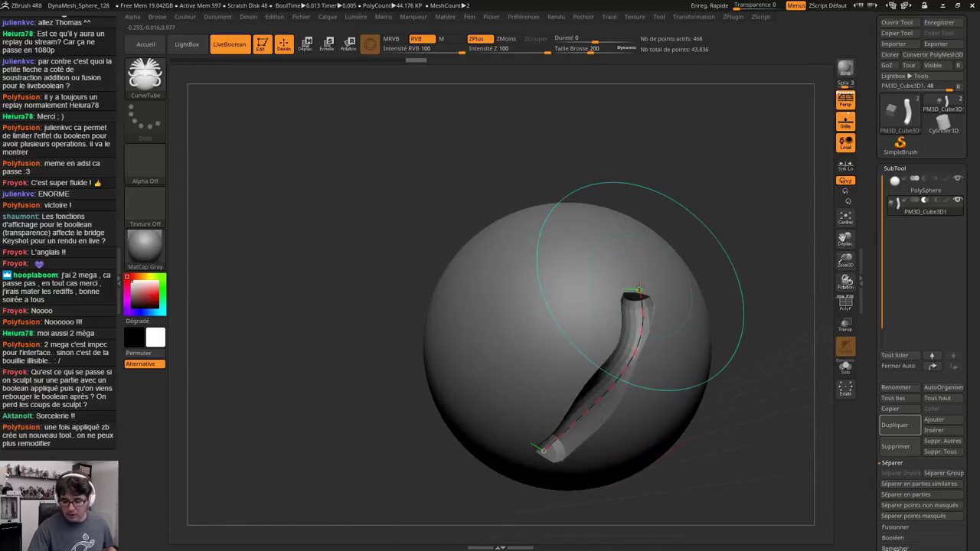
pyautogui.moveTo(640, 289); pyautogui.dragTo(648, 237)
pyautogui.moveTo(735, 317); pyautogui.dragTo(696, 329, button='right')
pyautogui.keyDown('alt'); pyautogui.moveTo(696, 330); pyautogui.dragTo(639, 310, button='right'); pyautogui.keyUp('alt')
pyautogui.click(845, 123)
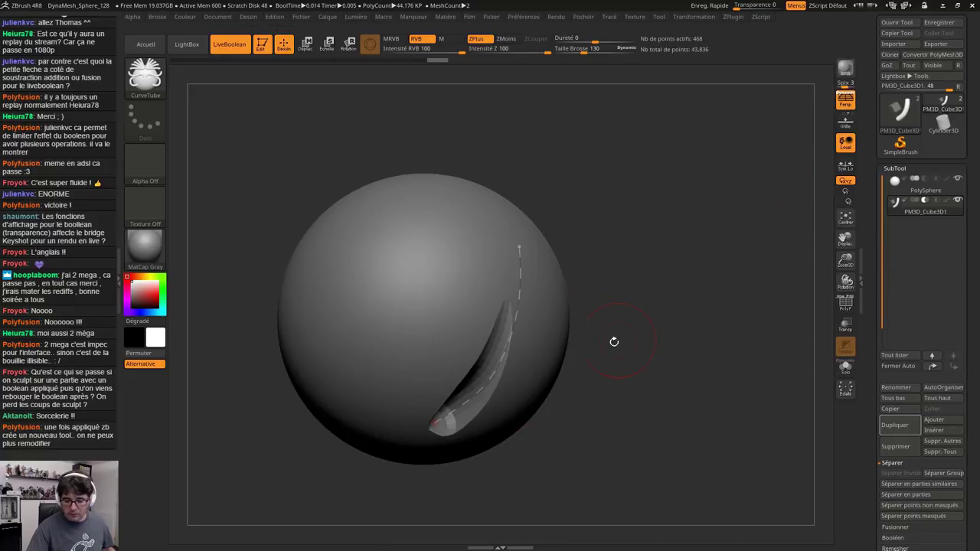
# Pull the tube curve's upper end and middle across the sphere, and undo until the tube is removed
pyautogui.moveTo(519, 247); pyautogui.dragTo(432, 229)
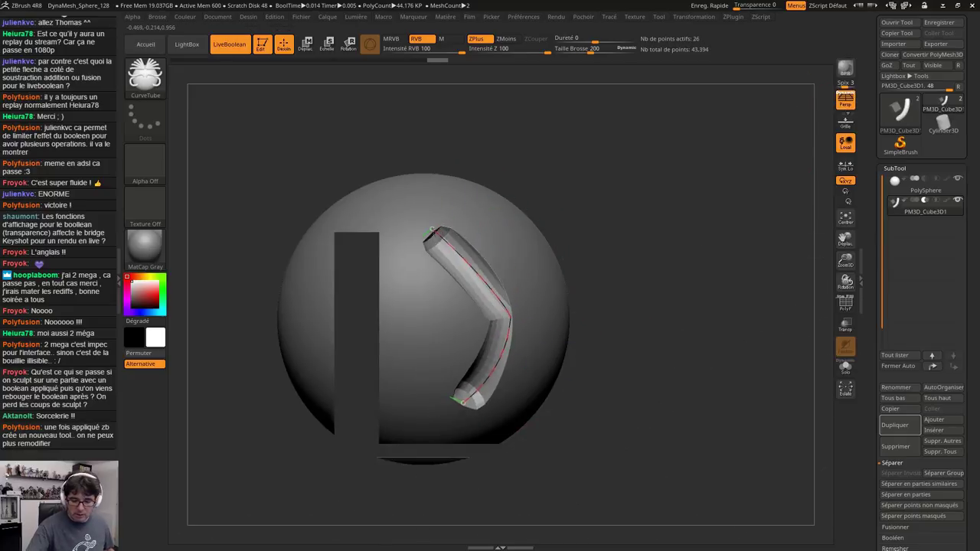
pyautogui.moveTo(508, 316); pyautogui.dragTo(488, 320)
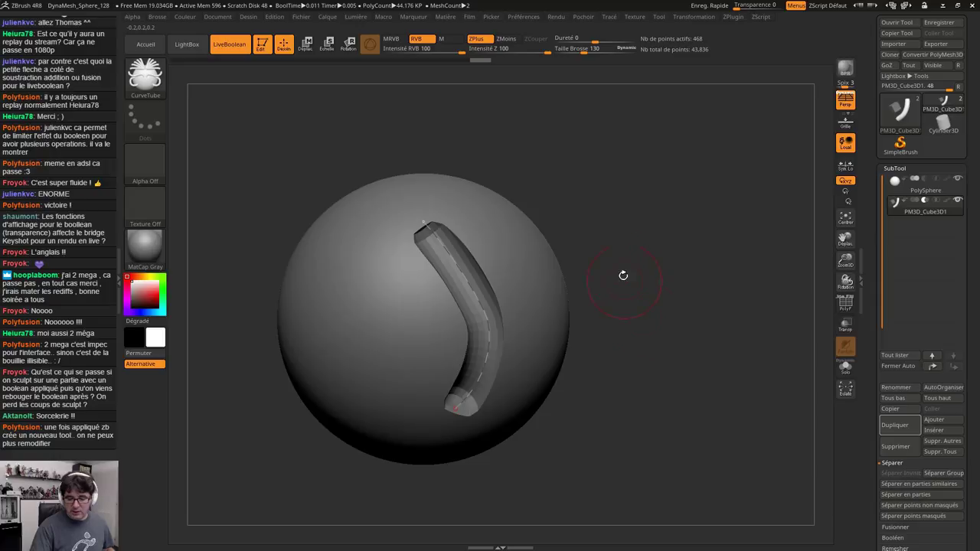
pyautogui.hotkey('ctrl', 'z')
pyautogui.hotkey('ctrl', 'z')
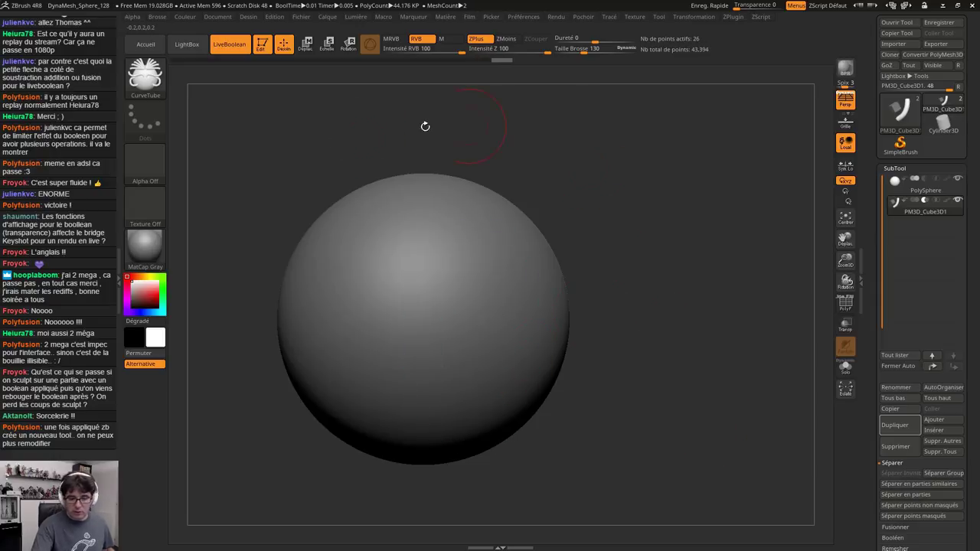
# Choose the IMM Primitives brush and select its Insert Cylinder mesh
pyautogui.click(144, 77)
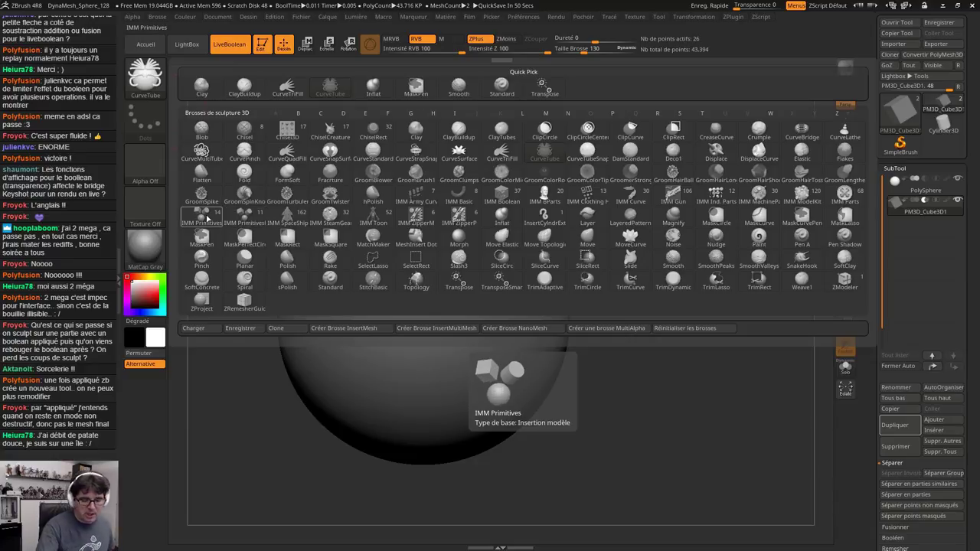
pyautogui.click(200, 217)
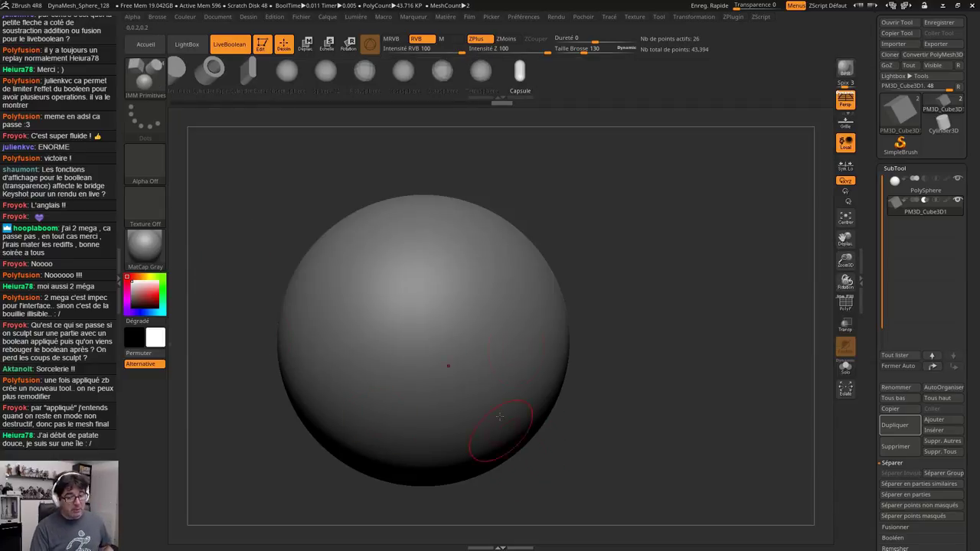
pyautogui.moveTo(568, 72); pyautogui.dragTo(821, 81)
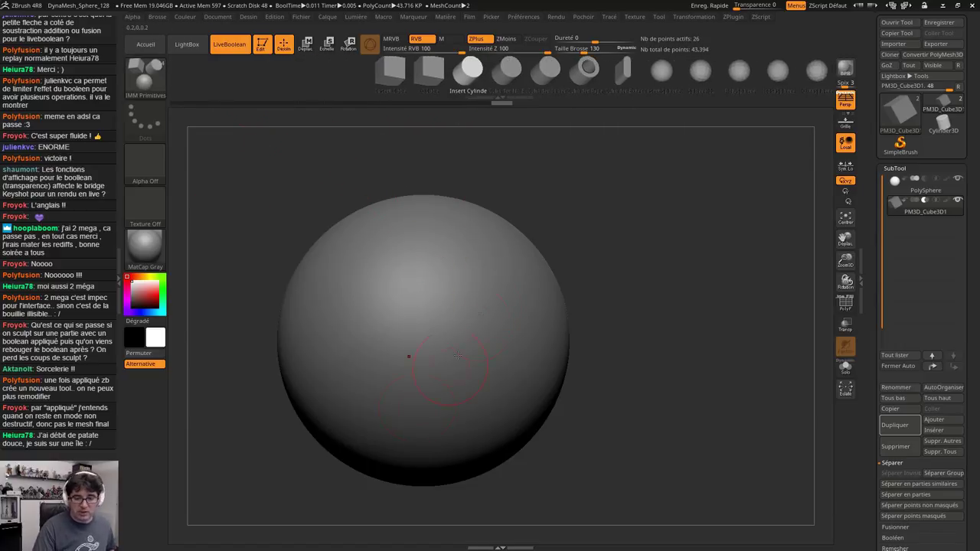
pyautogui.click(478, 82)
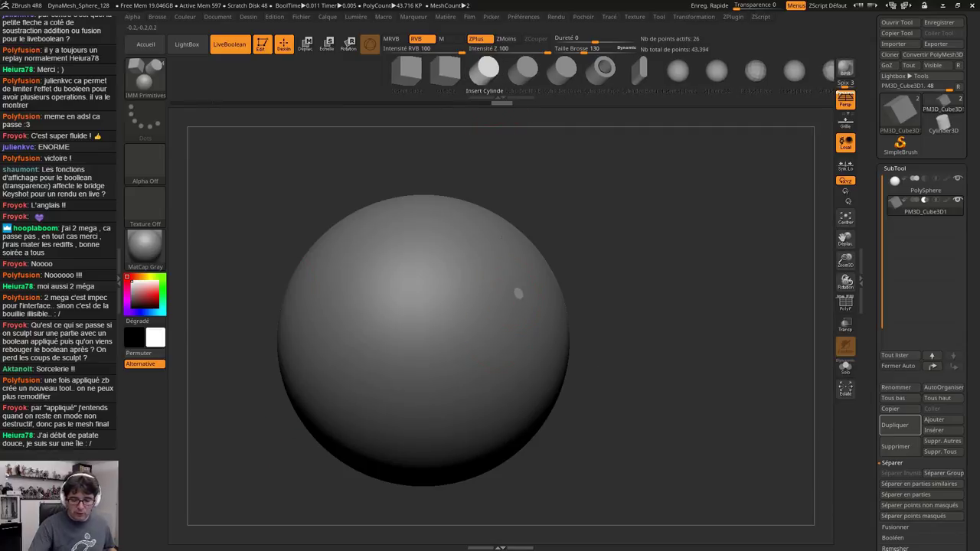
# Insert a cylinder on the sphere as part of the subtracting cube subtool, undo the insertion and restore it
pyautogui.moveTo(648, 424); pyautogui.dragTo(621, 457)
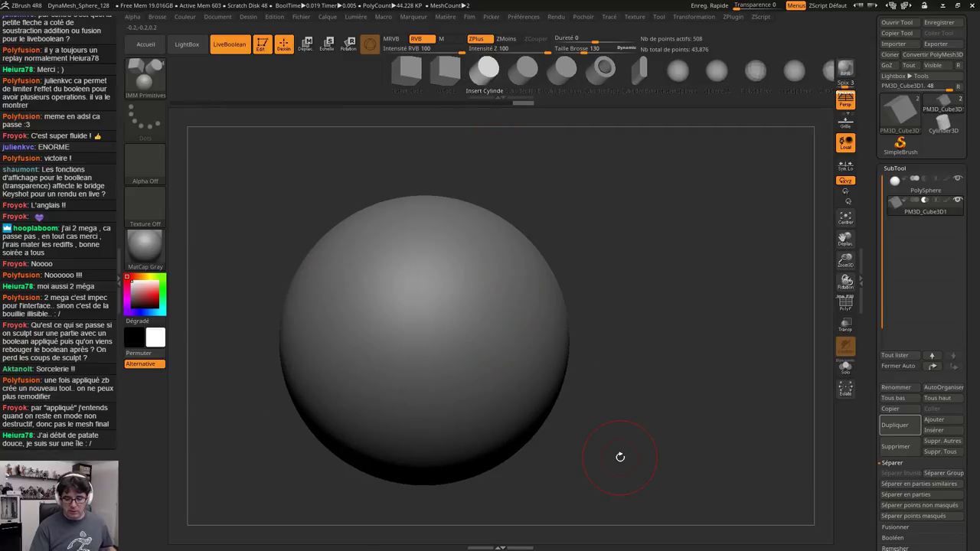
pyautogui.hotkey('ctrl', 'z')
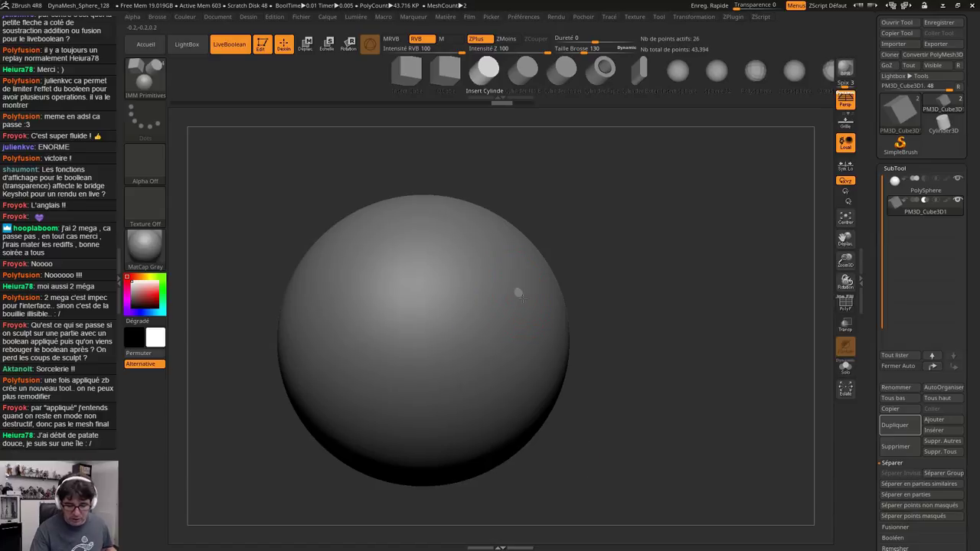
pyautogui.hotkey('ctrl', 'shift', 'z')
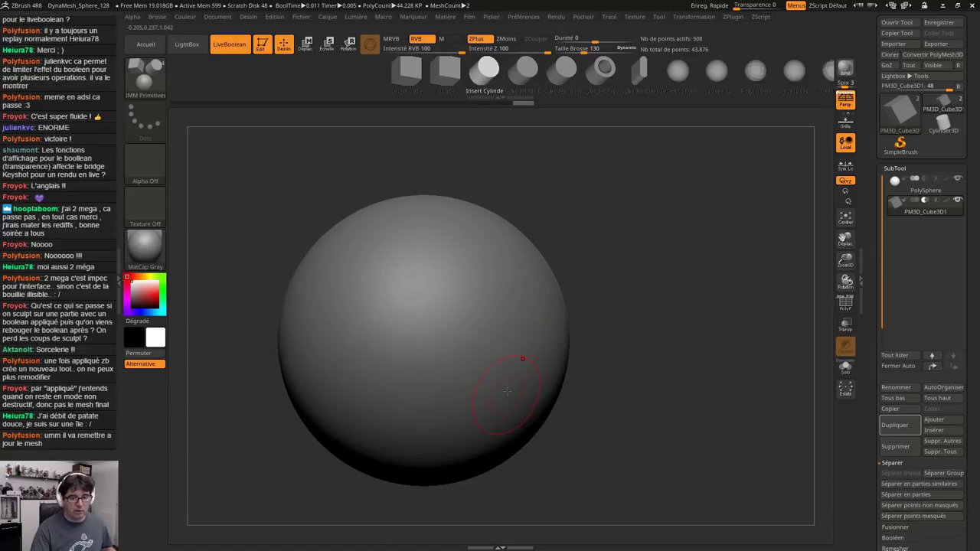
# Try moving the inserted cylinder into the sphere with the gizmo, and undo back past its insertion
pyautogui.press('w')
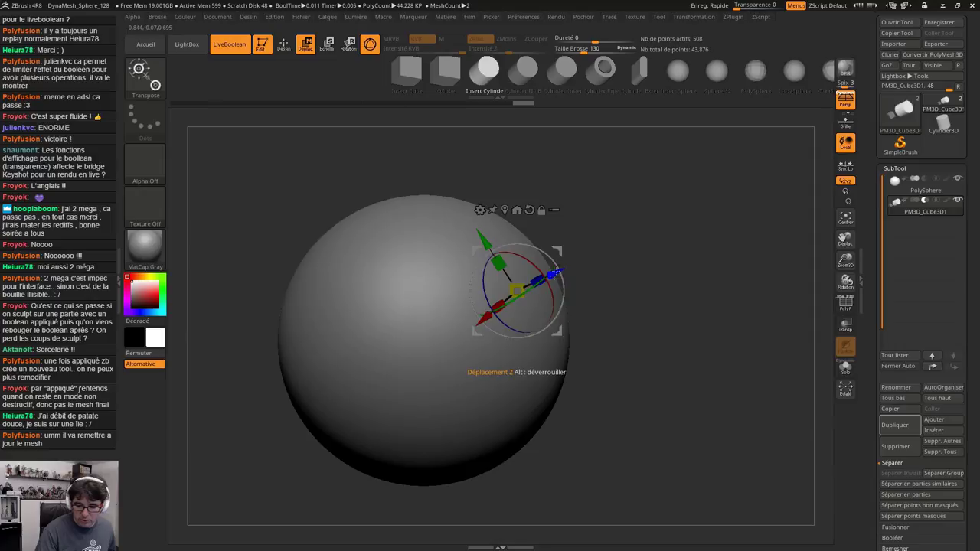
pyautogui.moveTo(559, 259); pyautogui.dragTo(509, 381)
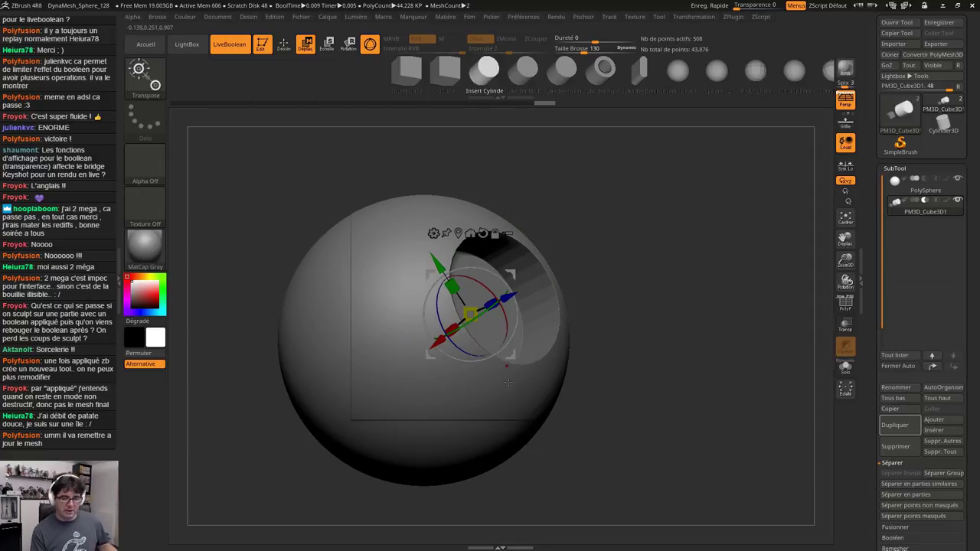
pyautogui.hotkey('ctrl', 'z')
pyautogui.hotkey('ctrl', 'z')
pyautogui.hotkey('ctrl', 'z')
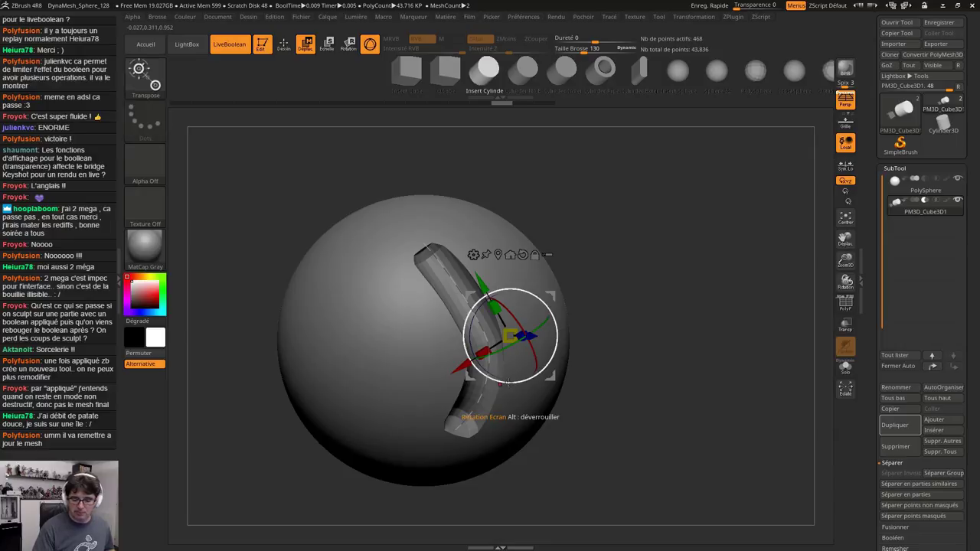
pyautogui.hotkey('ctrl', 'z')
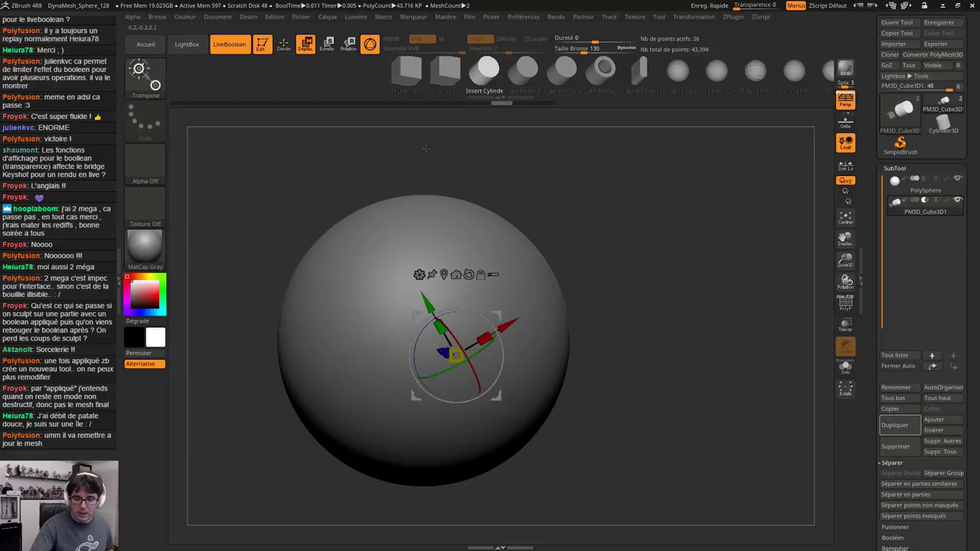
# Try replacing the subtracting cube's mesh with the Insert Cylinder mesh, undo it and return to Draw mode
pyautogui.click(485, 72)
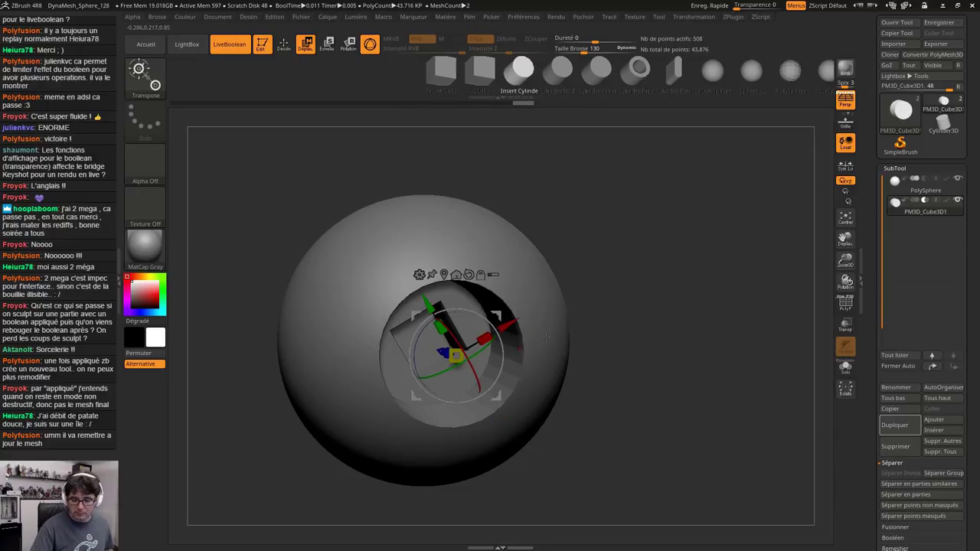
pyautogui.hotkey('ctrl', 'z')
pyautogui.click(284, 45)
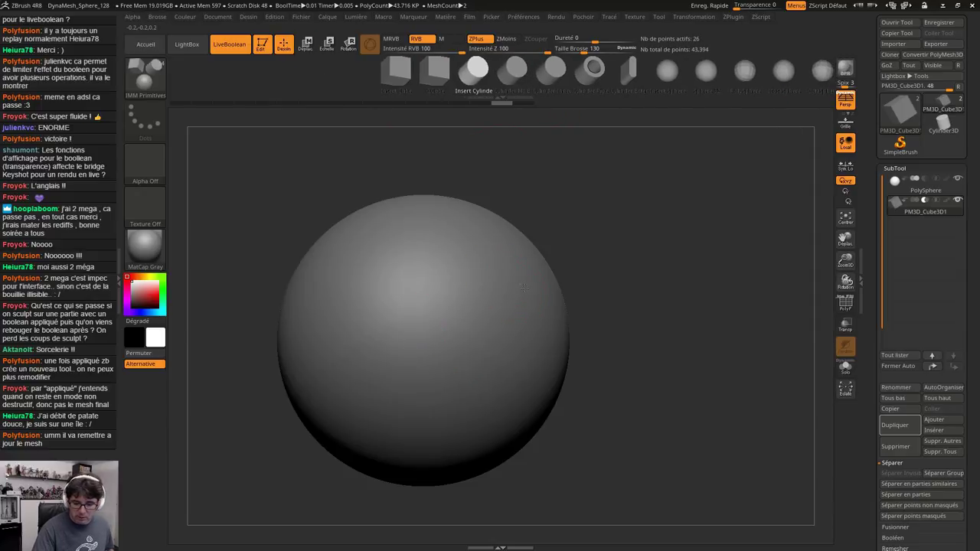
# Restore the inserted cylinder and move it into the sphere's side, showing its PolyFrame wireframe during the move
pyautogui.hotkey('ctrl', 'shift', 'z')
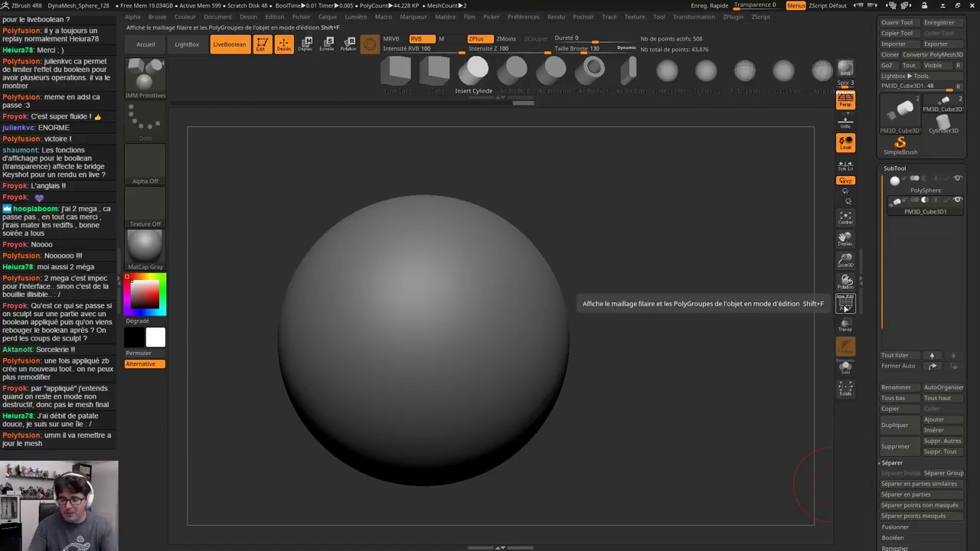
pyautogui.click(847, 306)
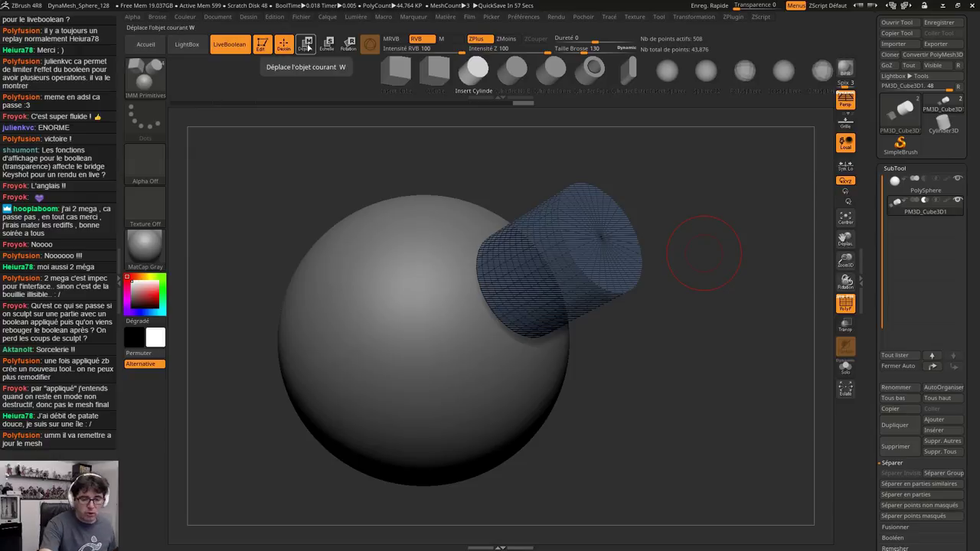
pyautogui.click(305, 45)
pyautogui.moveTo(562, 268); pyautogui.dragTo(528, 286)
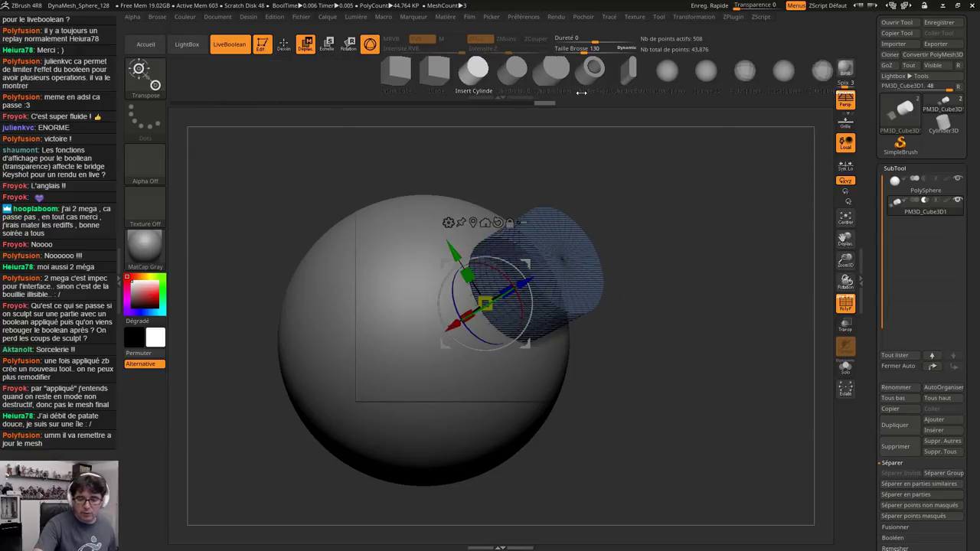
pyautogui.click(847, 311)
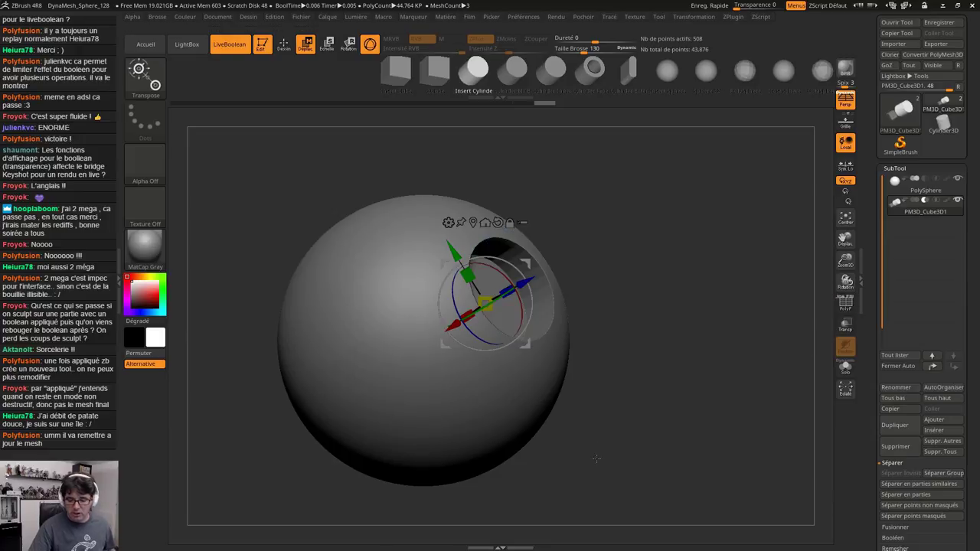
# Reposition and lengthen the subtracting cylinder with the gizmo so it bores deep into the sphere
pyautogui.moveTo(622, 371)
pyautogui.mouseDown()
pyautogui.moveTo(590, 384)
pyautogui.moveTo(620, 384)
pyautogui.mouseUp()
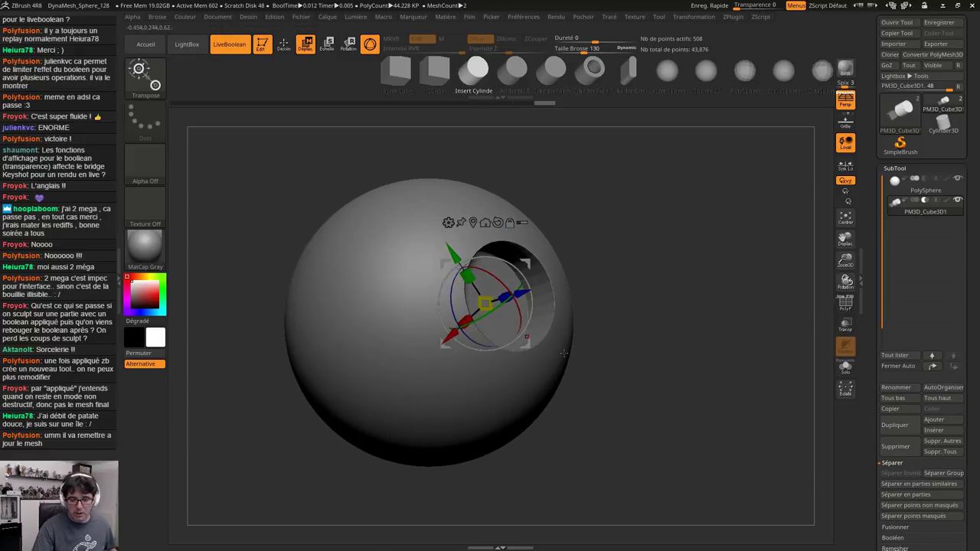
pyautogui.moveTo(523, 293)
pyautogui.mouseDown()
pyautogui.moveTo(477, 308)
pyautogui.moveTo(525, 293)
pyautogui.mouseUp()
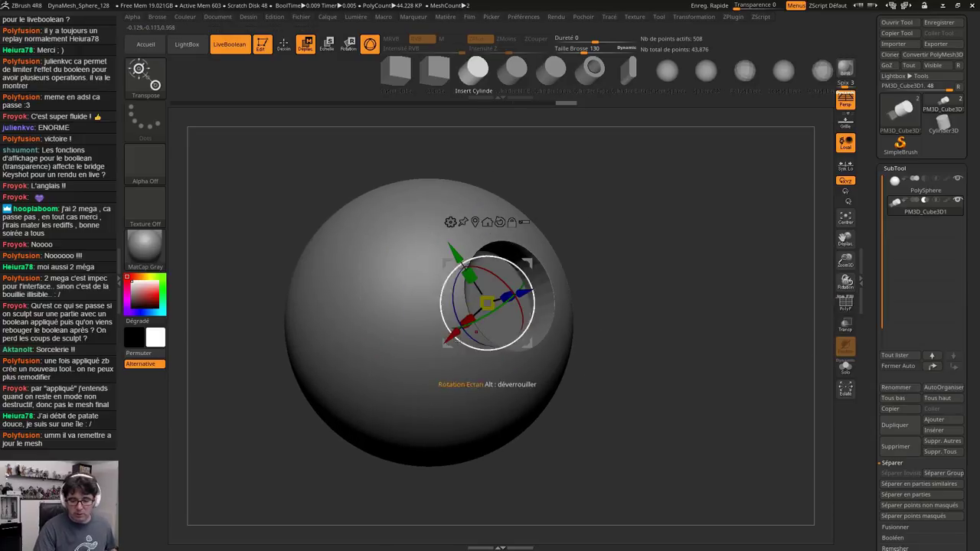
pyautogui.moveTo(476, 331); pyautogui.dragTo(494, 374)
pyautogui.moveTo(563, 285); pyautogui.dragTo(564, 285)
pyautogui.moveTo(517, 291); pyautogui.dragTo(536, 286)
pyautogui.moveTo(517, 291); pyautogui.dragTo(536, 321)
pyautogui.moveTo(608, 365); pyautogui.dragTo(604, 326)
# Select the Cylinder Pipe mesh of the IMM Primitives brush and insert it on an uncut side of the sphere
pyautogui.press('q')
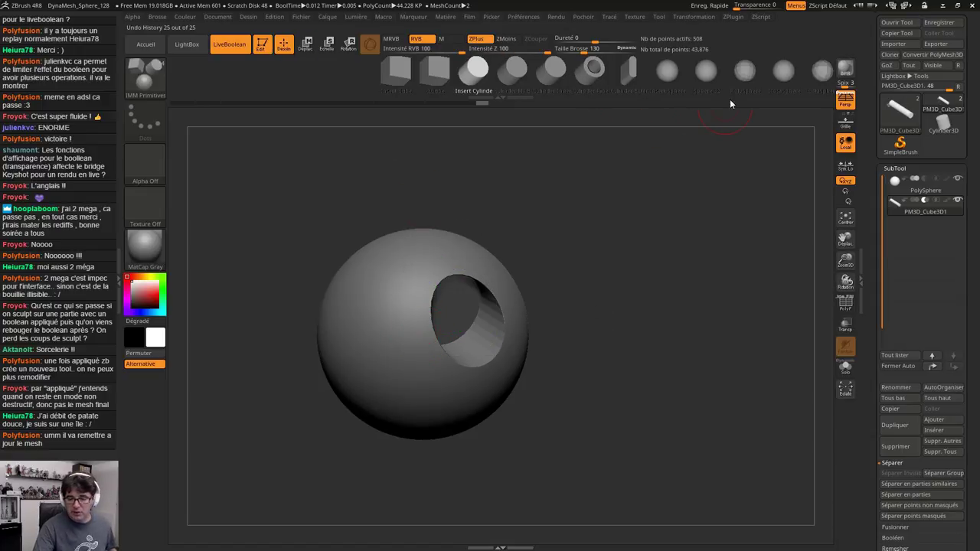
pyautogui.moveTo(733, 86); pyautogui.dragTo(610, 97)
pyautogui.click(533, 80)
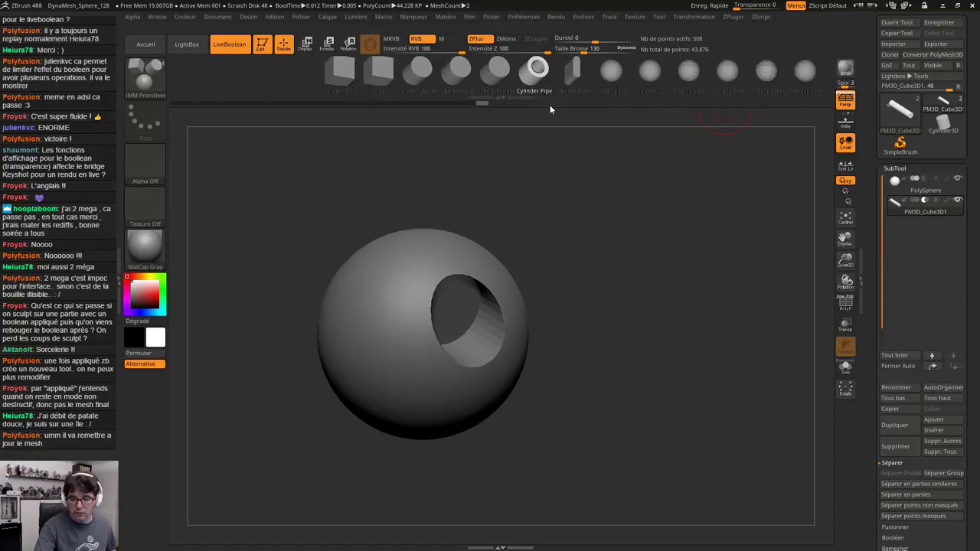
pyautogui.moveTo(602, 269); pyautogui.dragTo(676, 277)
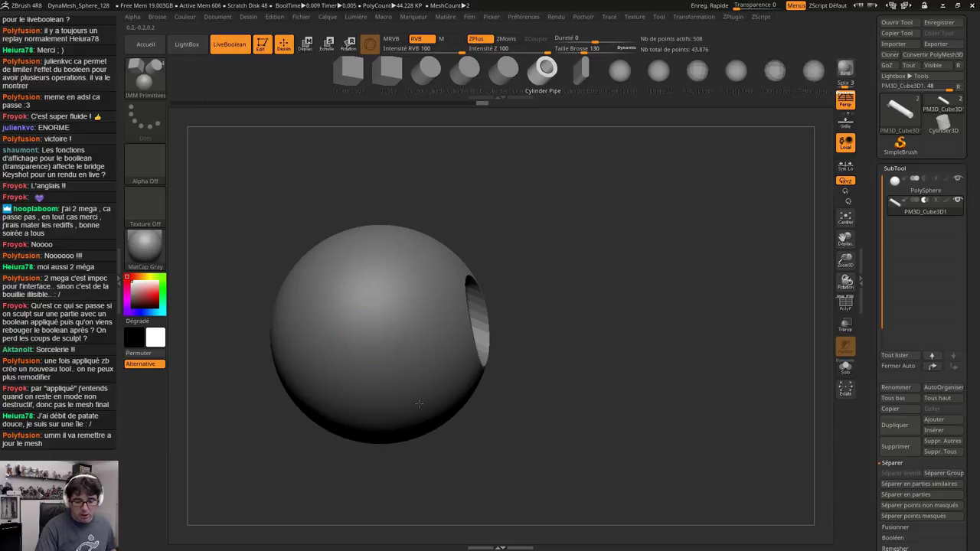
pyautogui.moveTo(428, 414); pyautogui.dragTo(431, 415)
pyautogui.moveTo(519, 408)
pyautogui.mouseDown()
pyautogui.moveTo(580, 407)
pyautogui.moveTo(679, 370)
pyautogui.mouseUp()
# Scale down the inserted pipe with the gizmo so it cuts a smaller ring-shaped recess into the sphere
pyautogui.click(306, 45)
pyautogui.moveTo(660, 313); pyautogui.dragTo(533, 354)
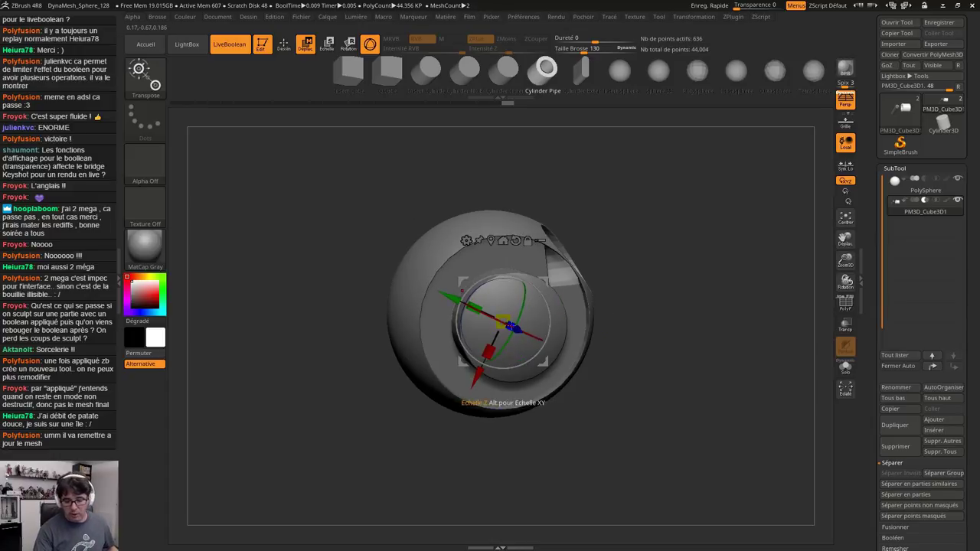
pyautogui.moveTo(503, 322)
pyautogui.mouseDown()
pyautogui.moveTo(512, 321)
pyautogui.moveTo(502, 328)
pyautogui.mouseUp()
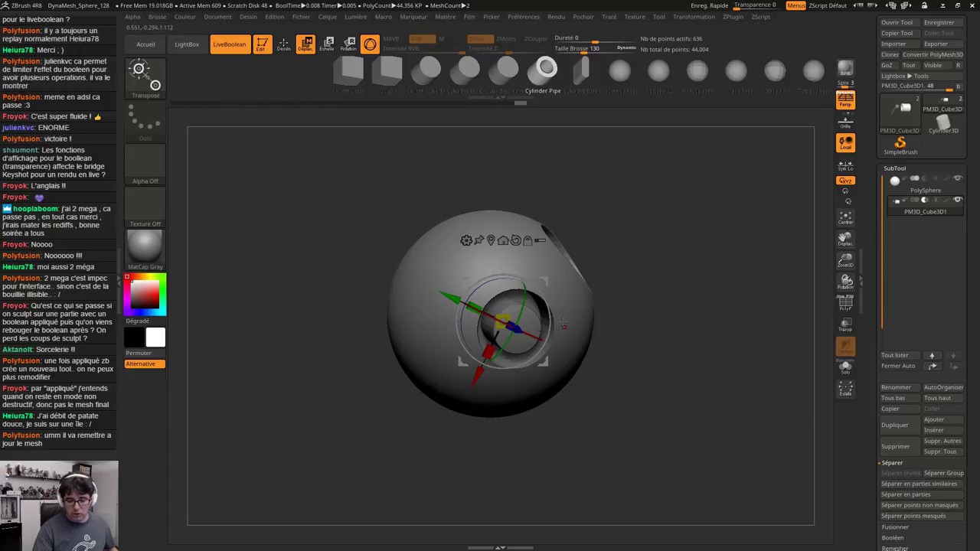
pyautogui.moveTo(585, 372); pyautogui.dragTo(602, 404)
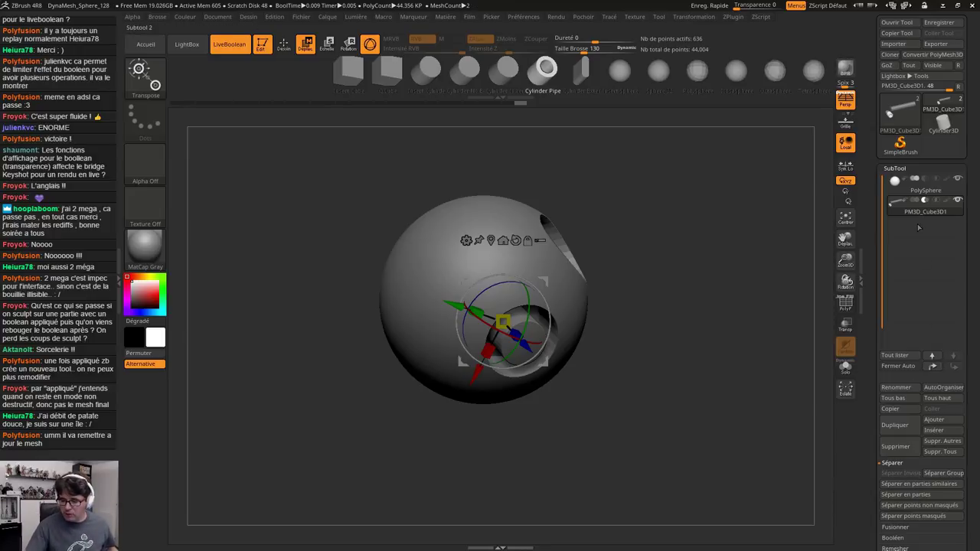
# Append a Cube3D as a new subtool, make it active and set its boolean mode to addition
pyautogui.moveTo(643, 434); pyautogui.dragTo(758, 443)
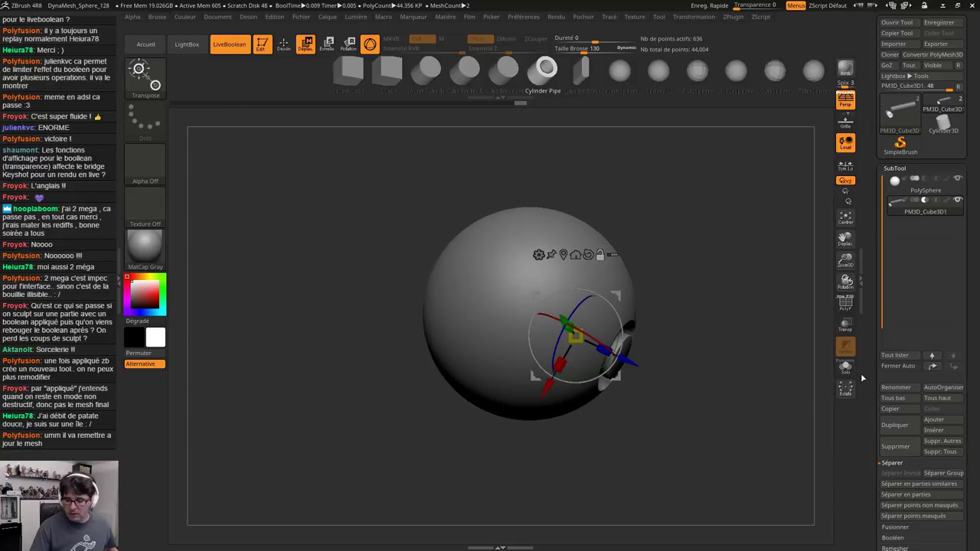
pyautogui.click(938, 423)
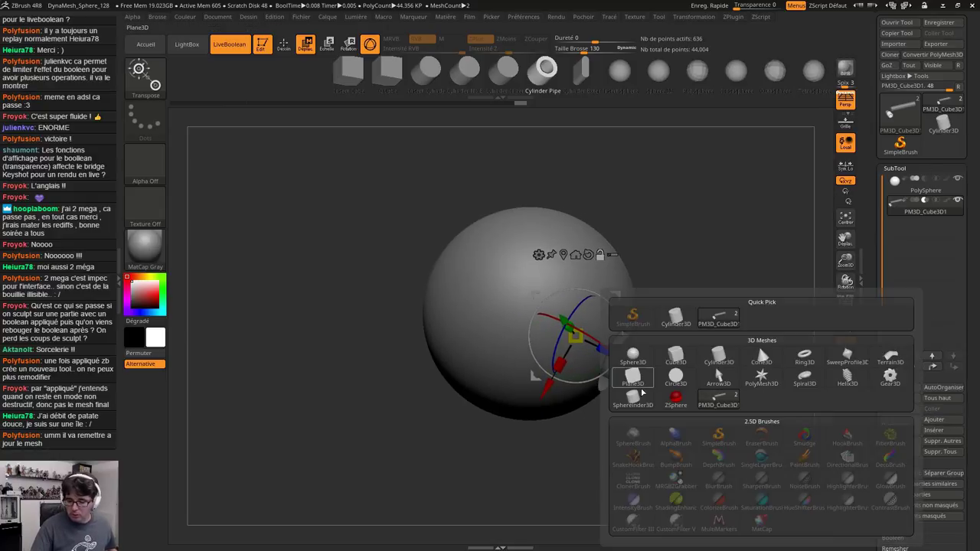
pyautogui.click(675, 357)
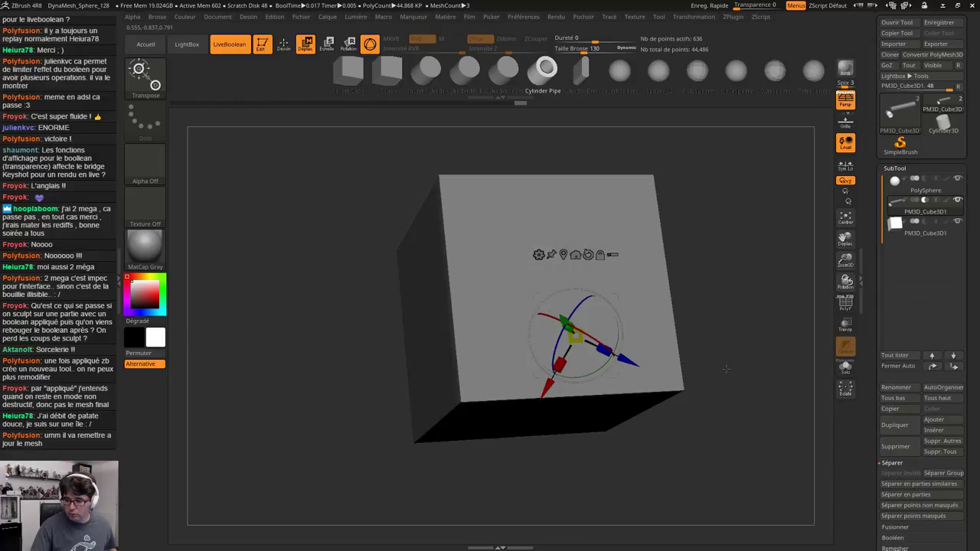
pyautogui.click(894, 227)
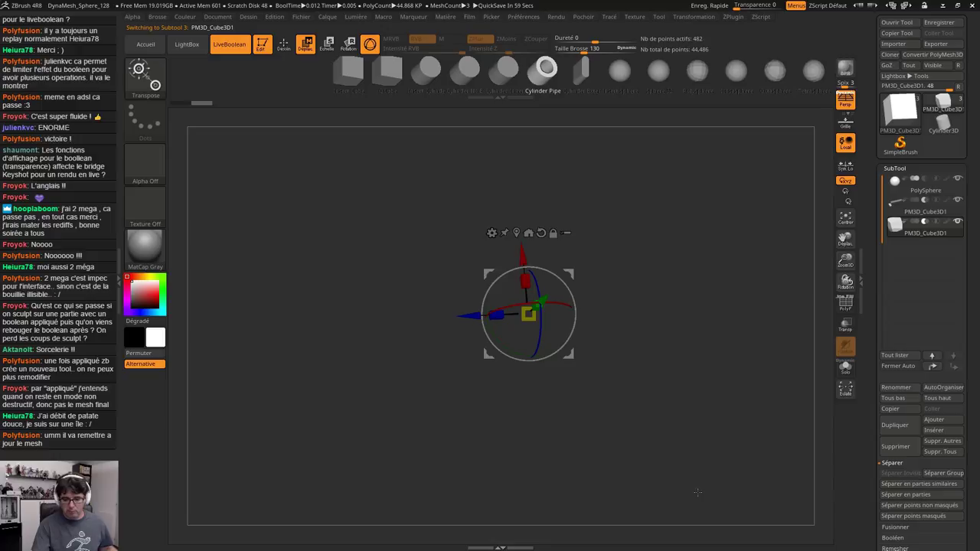
pyautogui.click(915, 222)
# Switch the appended cube subtool to boolean subtraction
pyautogui.moveTo(804, 354); pyautogui.dragTo(783, 387)
pyautogui.moveTo(539, 375); pyautogui.dragTo(626, 376)
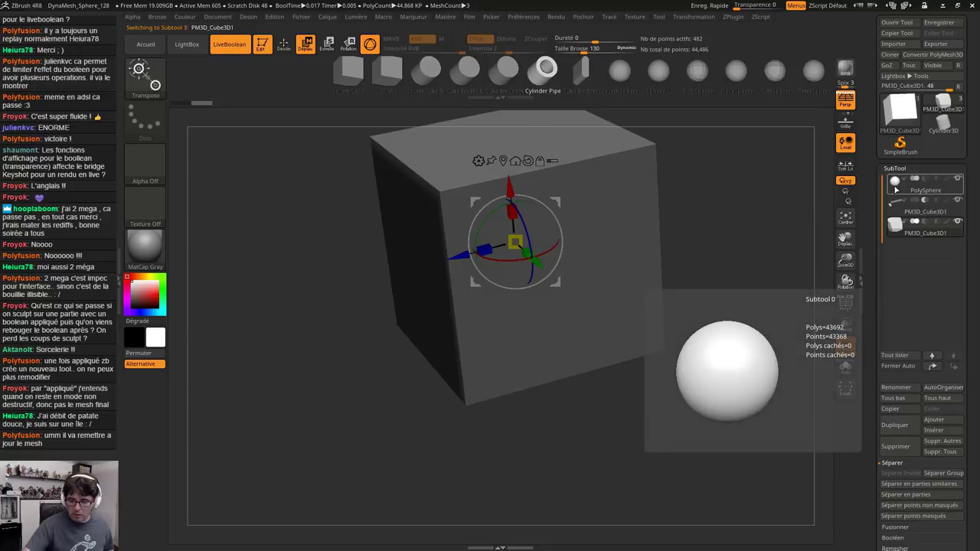
pyautogui.moveTo(904, 208)
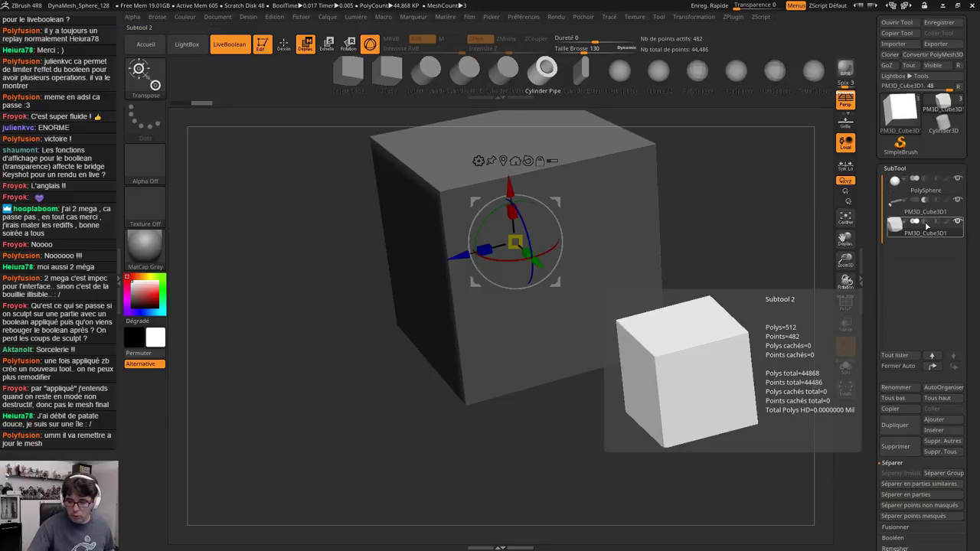
pyautogui.click(927, 222)
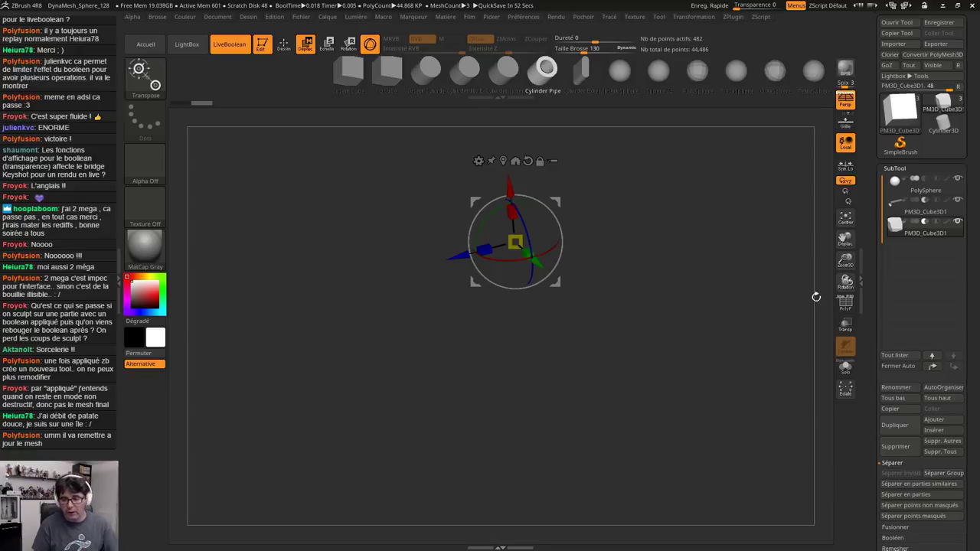
# Scale the subtracting cube uniformly with the gizmo, trying it larger and finishing small enough to fit inside the sphere
pyautogui.moveTo(907, 184)
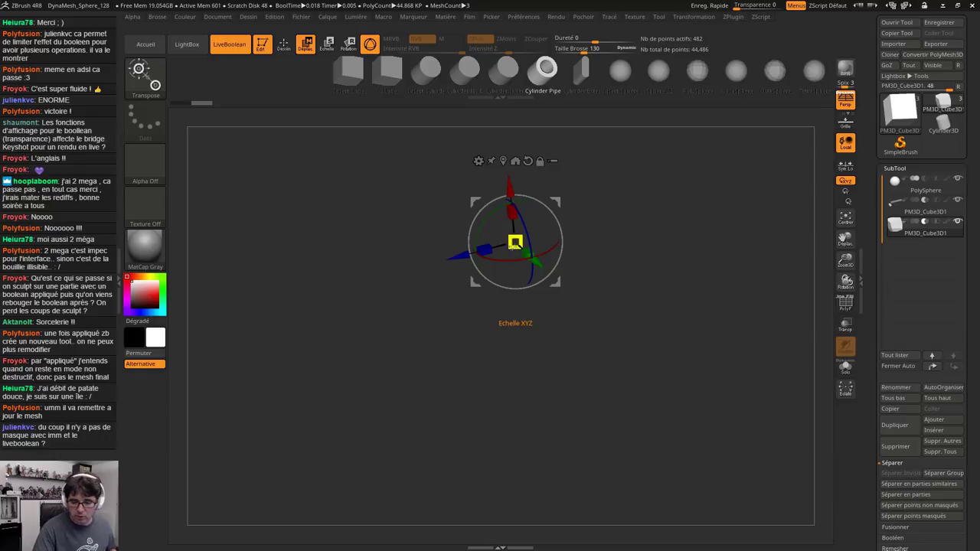
pyautogui.moveTo(516, 243); pyautogui.dragTo(533, 317)
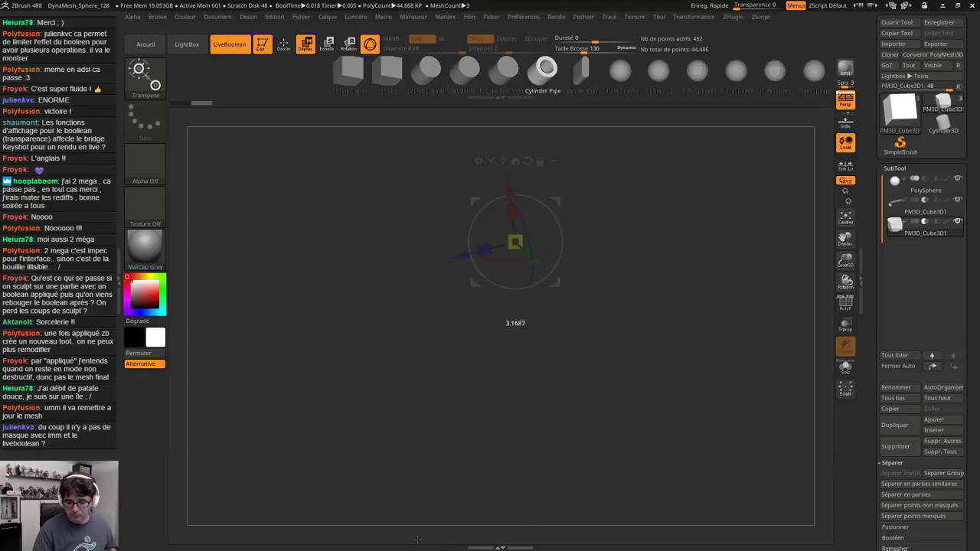
pyautogui.moveTo(408, 500); pyautogui.dragTo(615, 190)
# Reinitialise the third subtool as a CubeR cube with resolution 2 per axis and set it to boolean addition
pyautogui.scroll(-6, 947, 232)
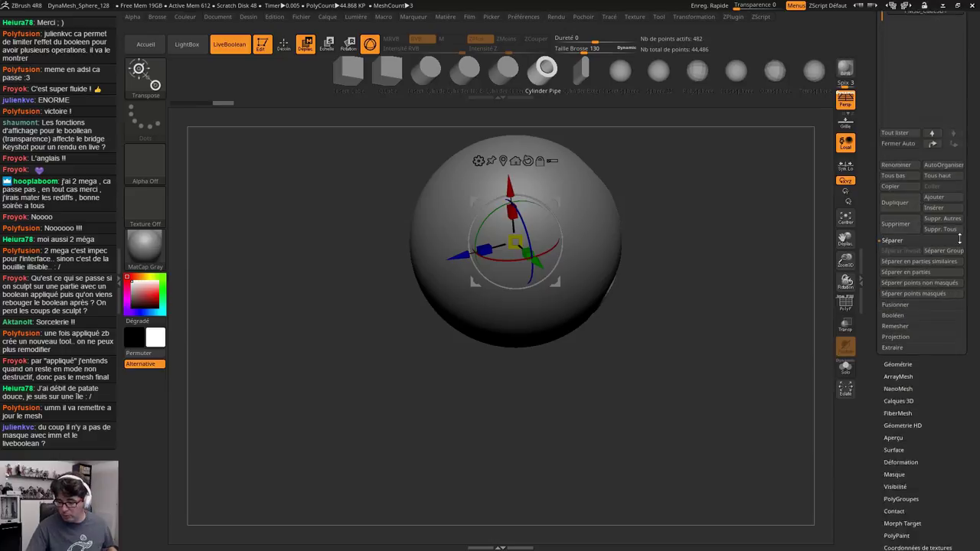
pyautogui.click(904, 425)
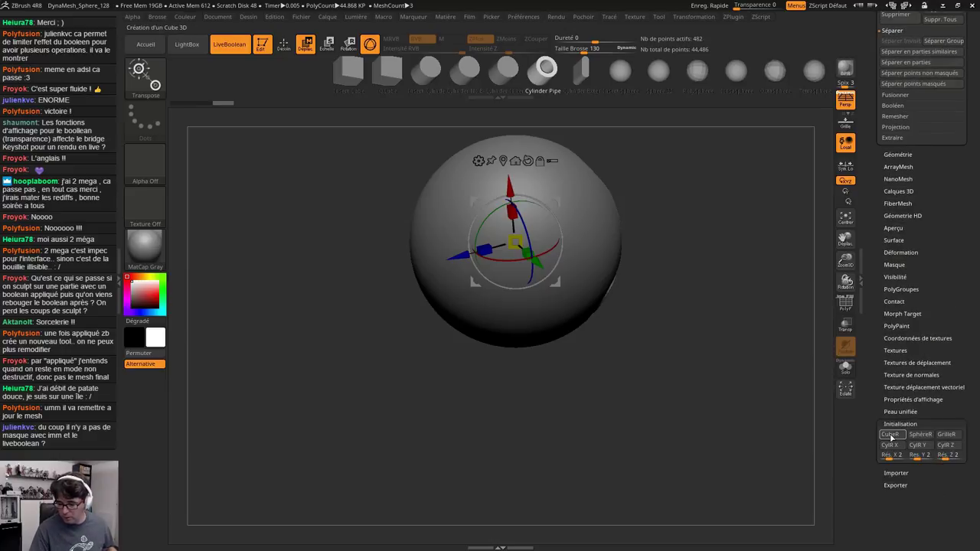
pyautogui.scroll(6, 951, 253)
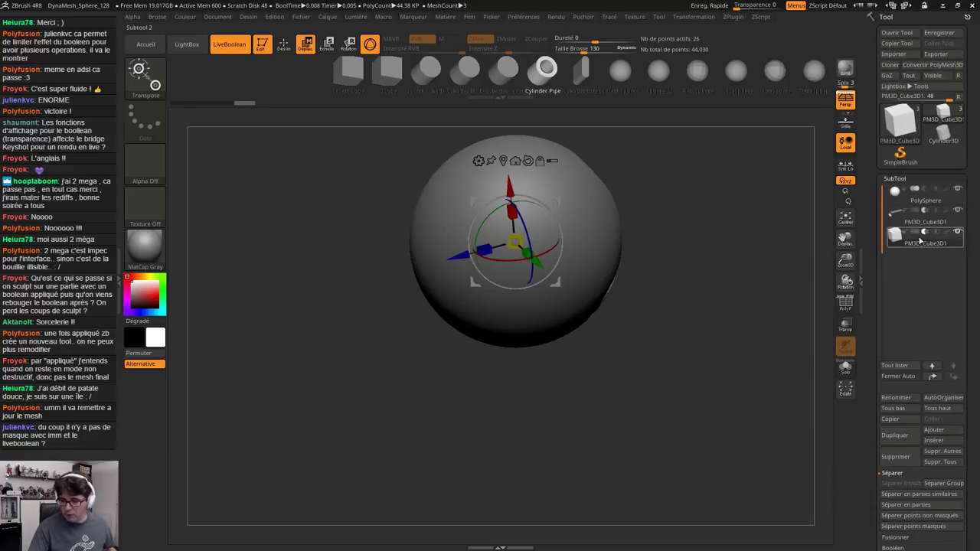
pyautogui.keyDown('alt'); pyautogui.moveTo(680, 321); pyautogui.dragTo(580, 438); pyautogui.keyUp('alt')
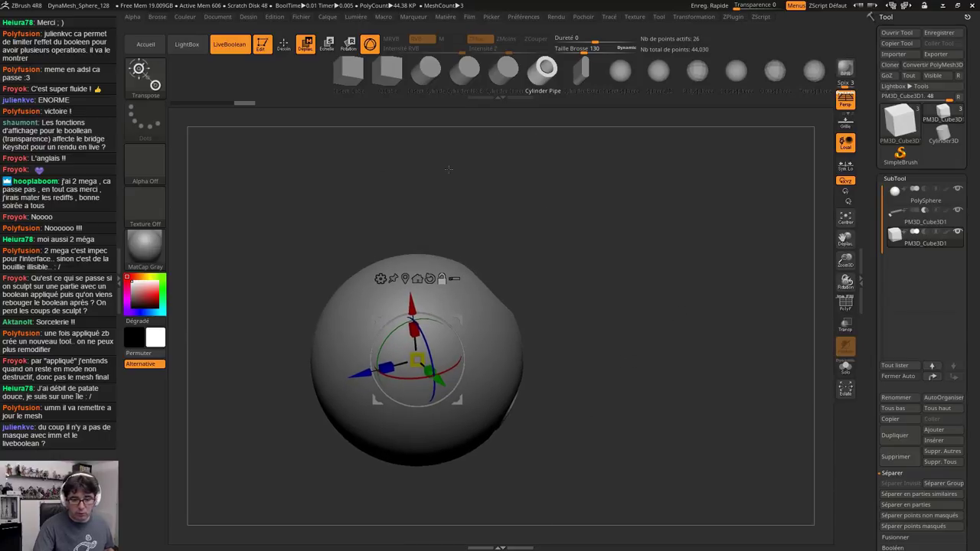
# Replace the additive cube with the Insert Cylinder mesh and insert another cylinder of the same subtool on the sphere
pyautogui.click(430, 79)
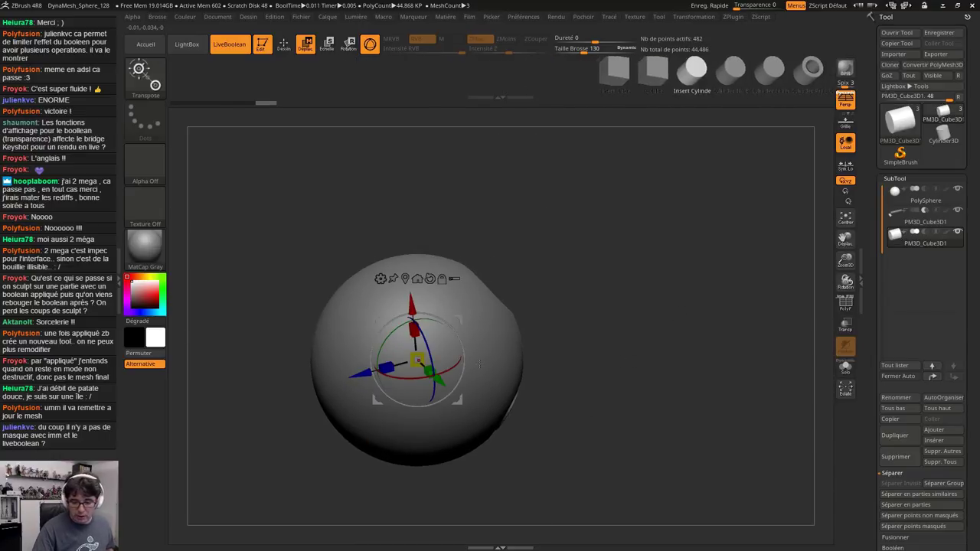
pyautogui.press('q')
pyautogui.moveTo(416, 352); pyautogui.dragTo(527, 410)
pyautogui.moveTo(571, 387); pyautogui.dragTo(611, 359)
pyautogui.keyDown('alt'); pyautogui.moveTo(611, 360); pyautogui.dragTo(712, 336); pyautogui.keyUp('alt')
# Move the protruding cylinder with the gizmo along the sphere's side, and insert a further cylinder on the sphere's front
pyautogui.press('w')
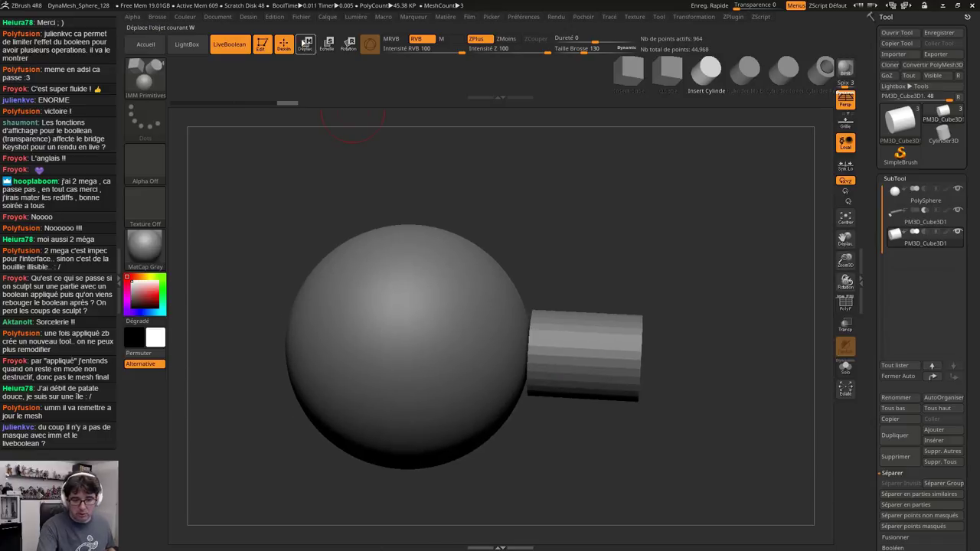
pyautogui.moveTo(591, 354); pyautogui.dragTo(556, 353)
pyautogui.moveTo(650, 360); pyautogui.dragTo(556, 368)
pyautogui.moveTo(417, 273); pyautogui.dragTo(532, 271)
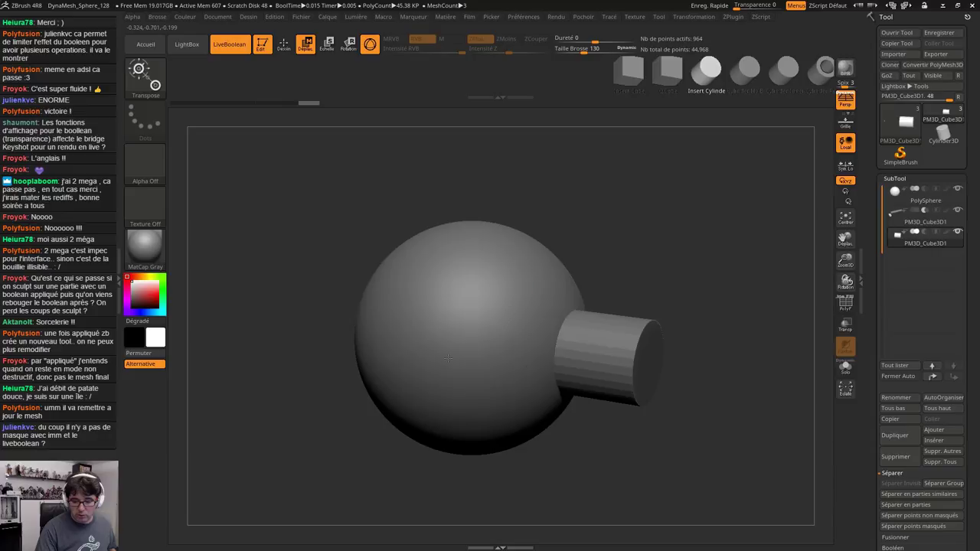
pyautogui.click(284, 45)
pyautogui.moveTo(414, 346); pyautogui.dragTo(450, 368)
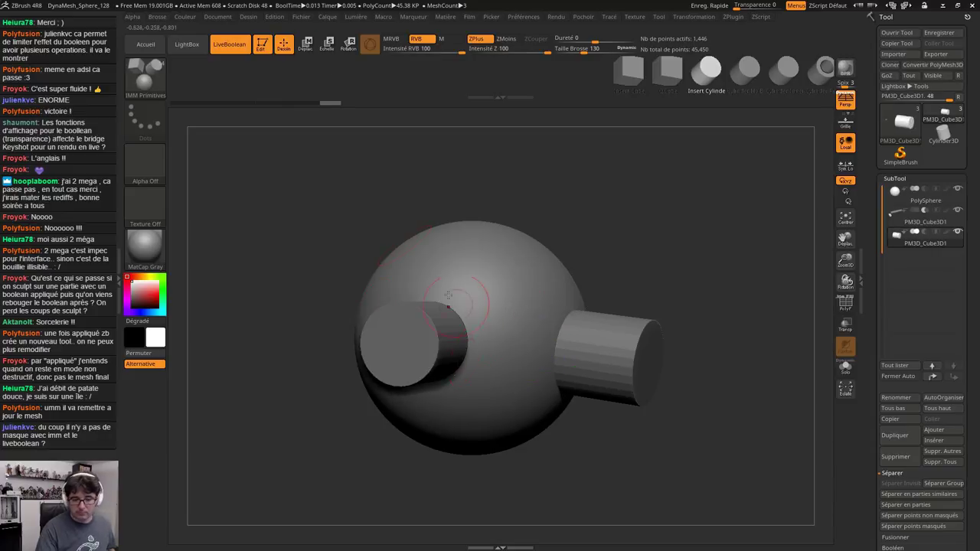
# Activate the Move gizmo on the cylinder just inserted on the sphere's front and inspect it from several angles
pyautogui.moveTo(528, 200); pyautogui.dragTo(375, 146)
pyautogui.click(306, 45)
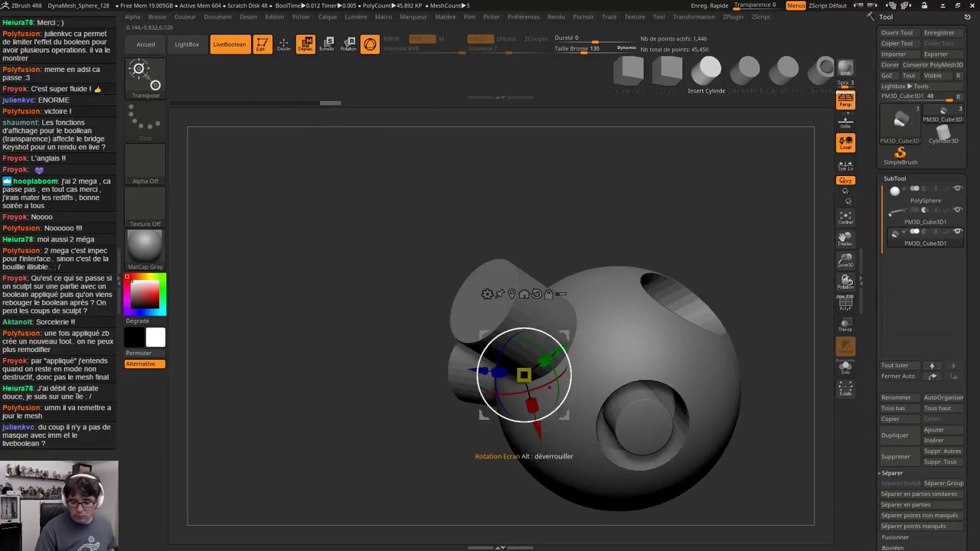
pyautogui.moveTo(528, 379); pyautogui.dragTo(383, 442)
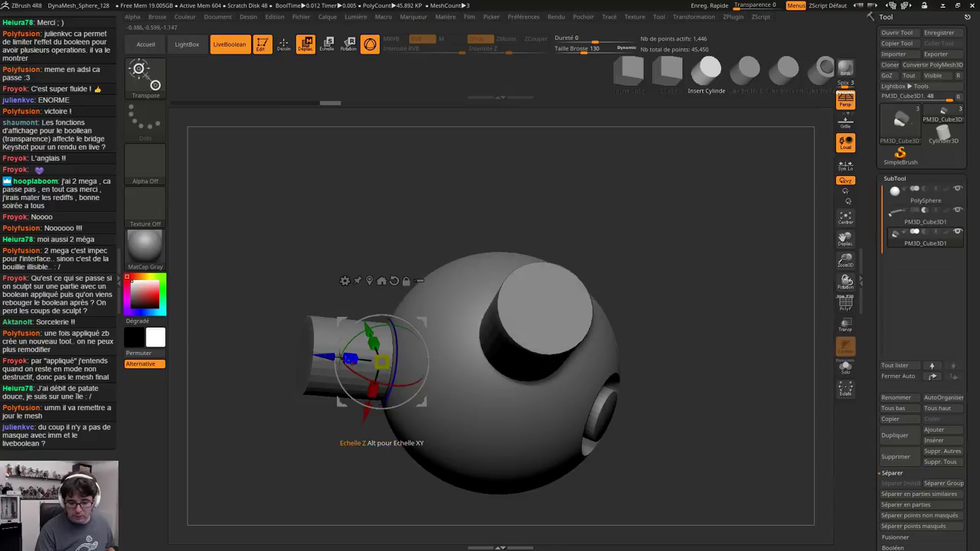
pyautogui.moveTo(501, 358); pyautogui.dragTo(593, 360)
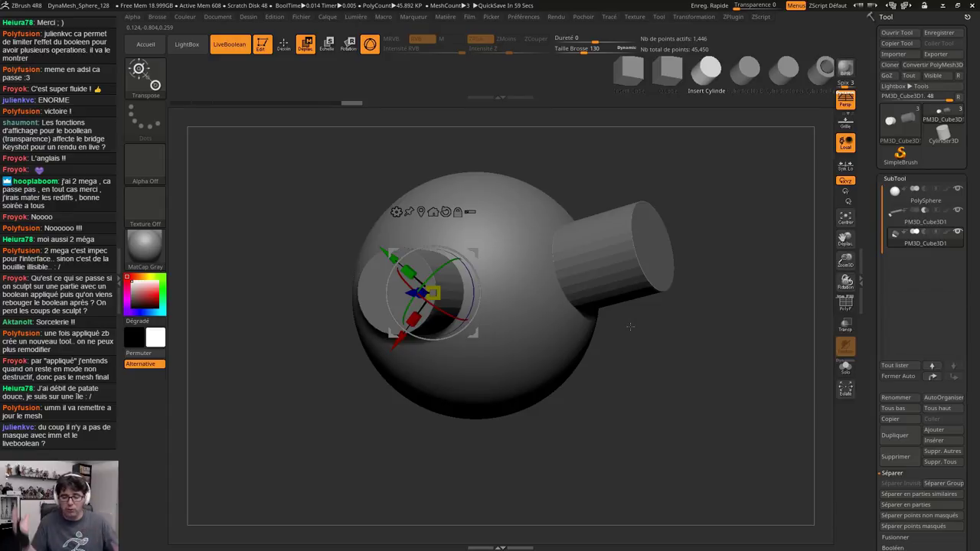
# Swap the front cylinder through the IMM primitives, trying Insert Sphere and Capsule, and finish with Cylinder Pipe
pyautogui.moveTo(574, 79); pyautogui.dragTo(350, 116)
pyautogui.moveTo(564, 72); pyautogui.dragTo(370, 102)
pyautogui.press('Left')
pyautogui.press('Left')
pyautogui.press('Left')
pyautogui.press('Left')
pyautogui.press('Left')
pyautogui.press('Left')
pyautogui.press('Left')
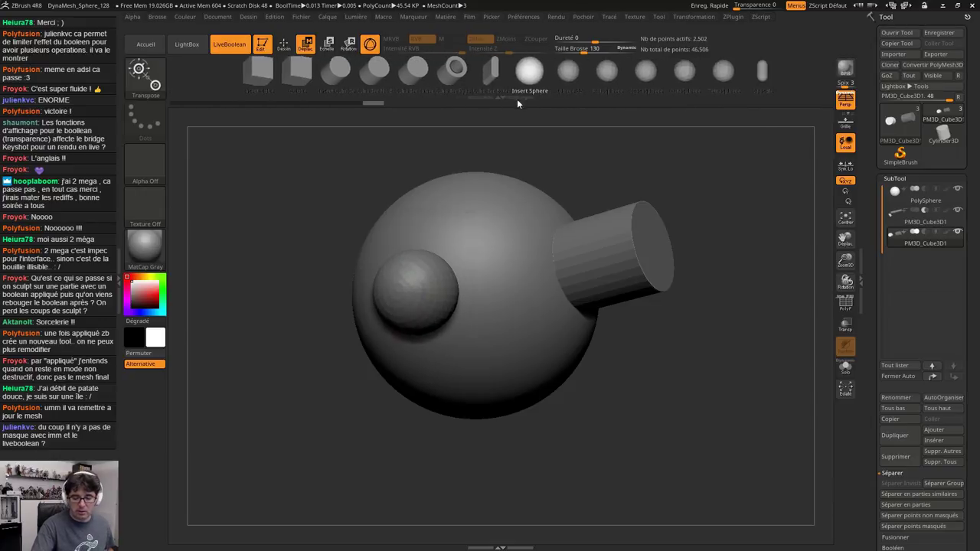
pyautogui.press('Right')
pyautogui.press('Right')
pyautogui.press('Right')
pyautogui.press('Right')
pyautogui.press('Right')
pyautogui.press('Right')
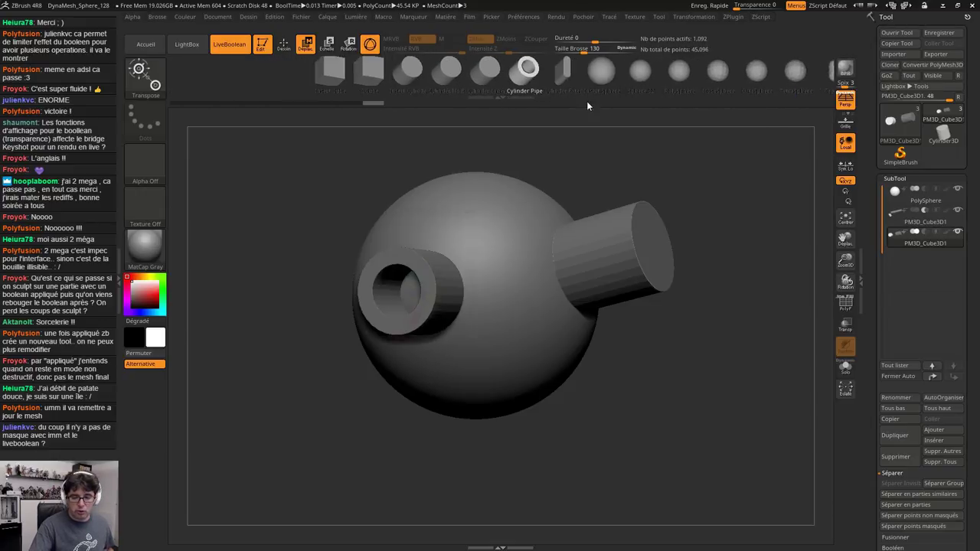
pyautogui.press('Left')
pyautogui.press('Left')
pyautogui.press('Left')
pyautogui.press('Left')
pyautogui.press('Left')
pyautogui.press('Left')
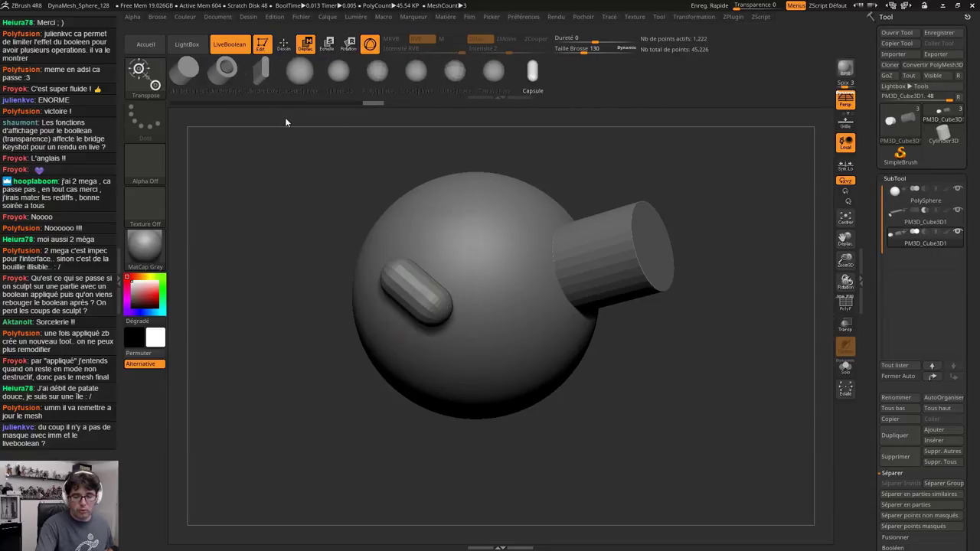
pyautogui.press('Right')
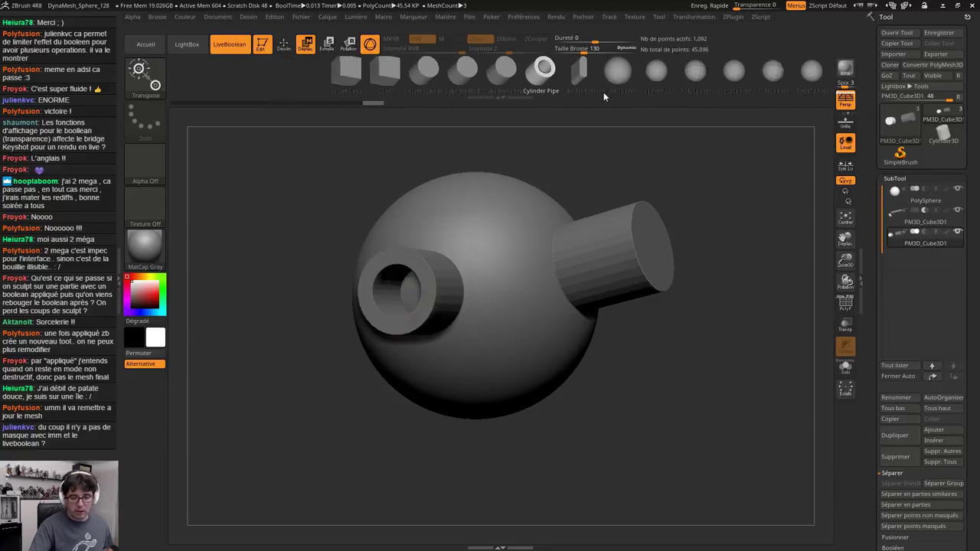
# Insert another Cylinder Pipe on the sphere's lower front and swap it through Insert Sphere and Cylinder Inner to QCube
pyautogui.click(284, 43)
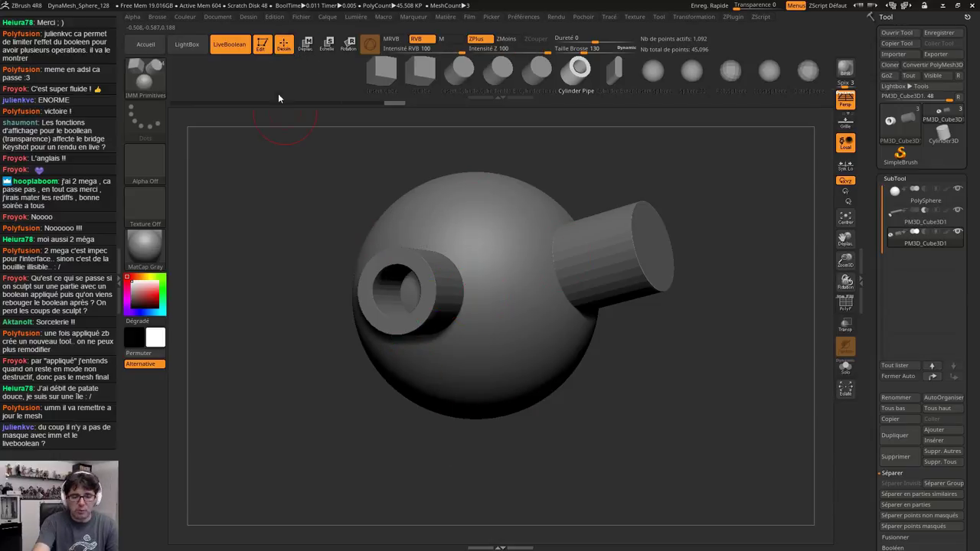
pyautogui.moveTo(516, 326); pyautogui.dragTo(534, 413)
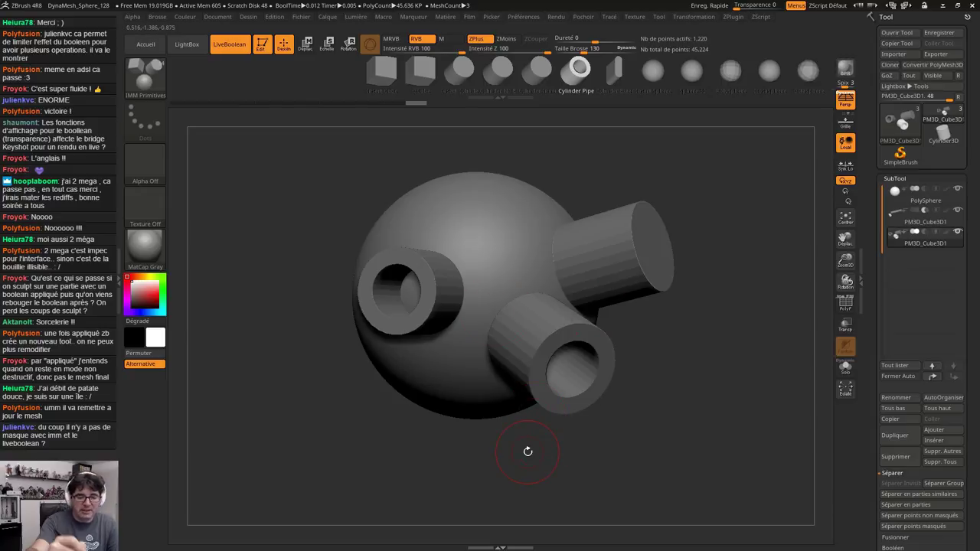
pyautogui.click(309, 46)
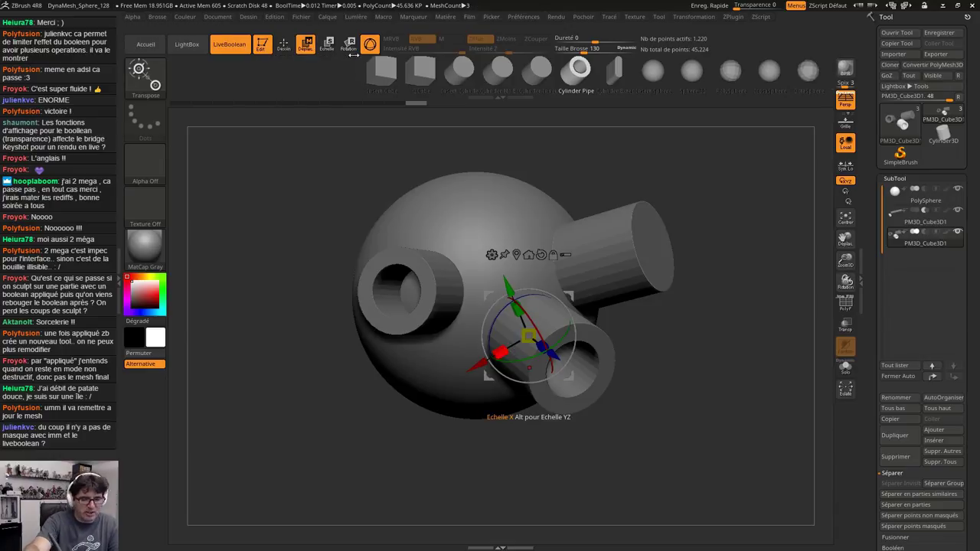
pyautogui.click(656, 70)
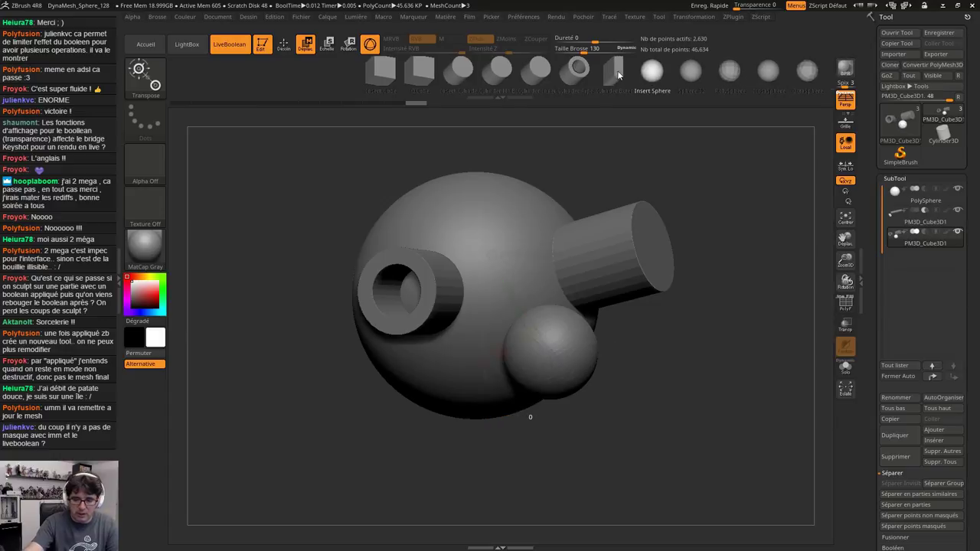
pyautogui.click(616, 70)
pyautogui.click(574, 70)
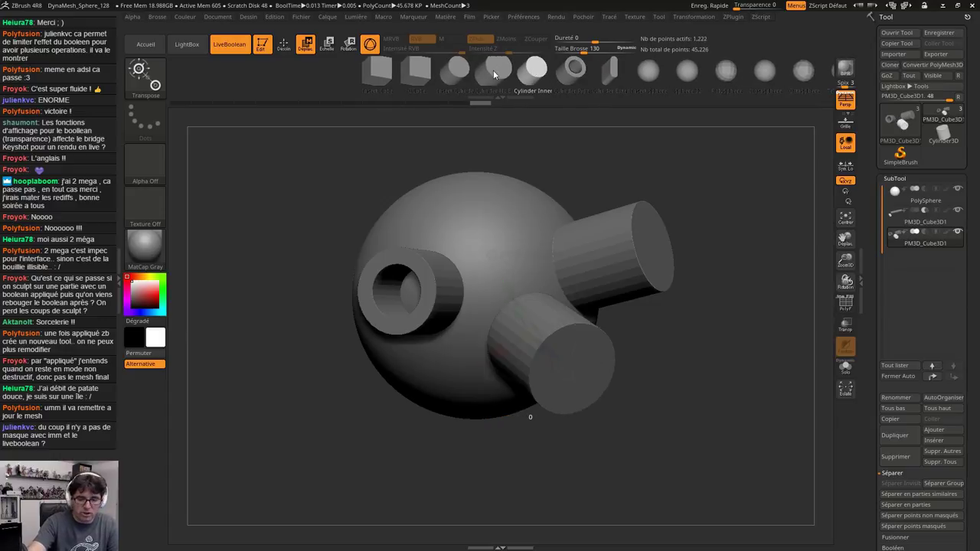
pyautogui.click(420, 71)
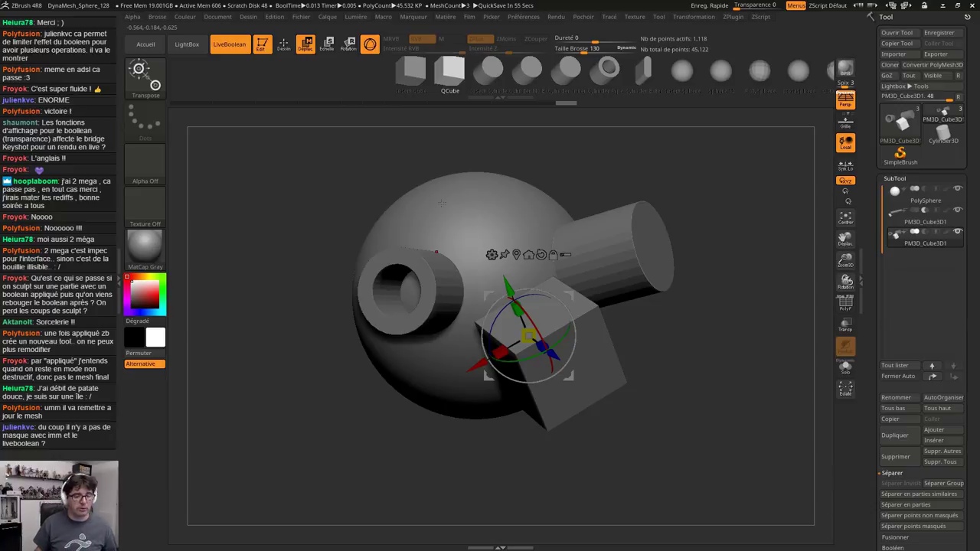
# Choose the IMM ModelKit brush, replace the QCube with Fasteners_4, and move the fastener slightly into the sphere along its Z axis
pyautogui.click(140, 77)
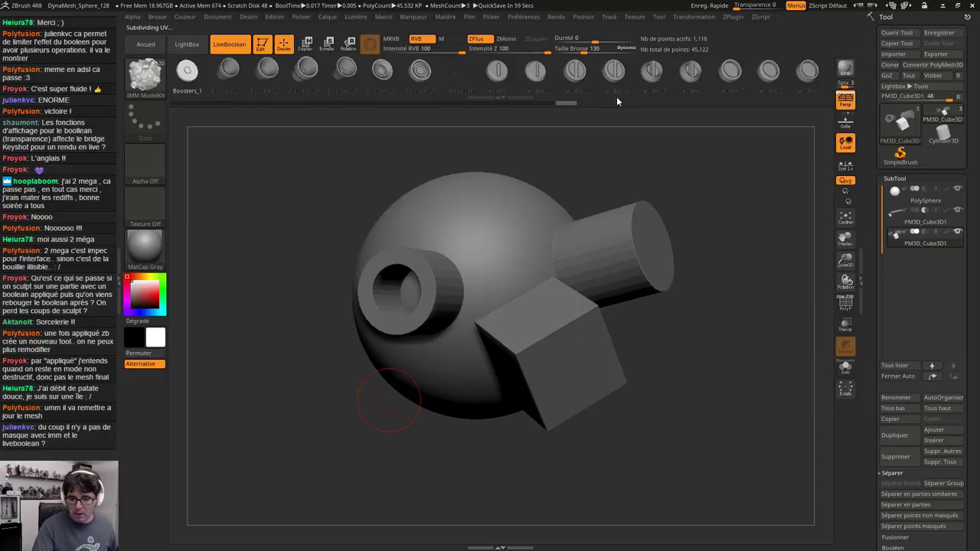
pyautogui.moveTo(637, 80)
pyautogui.mouseDown()
pyautogui.moveTo(552, 82)
pyautogui.moveTo(215, 141)
pyautogui.mouseUp()
pyautogui.moveTo(682, 72); pyautogui.dragTo(306, 91)
pyautogui.press('w')
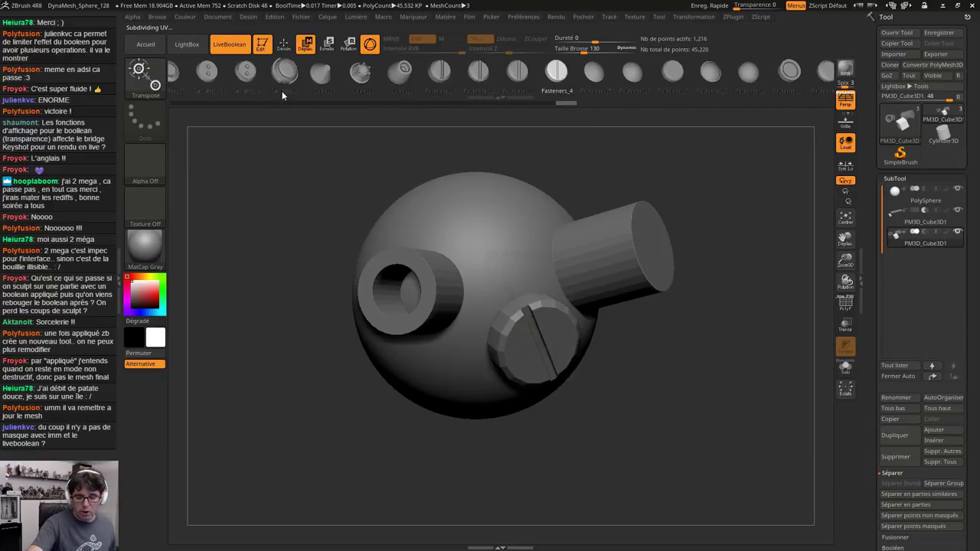
pyautogui.moveTo(580, 98); pyautogui.dragTo(232, 279)
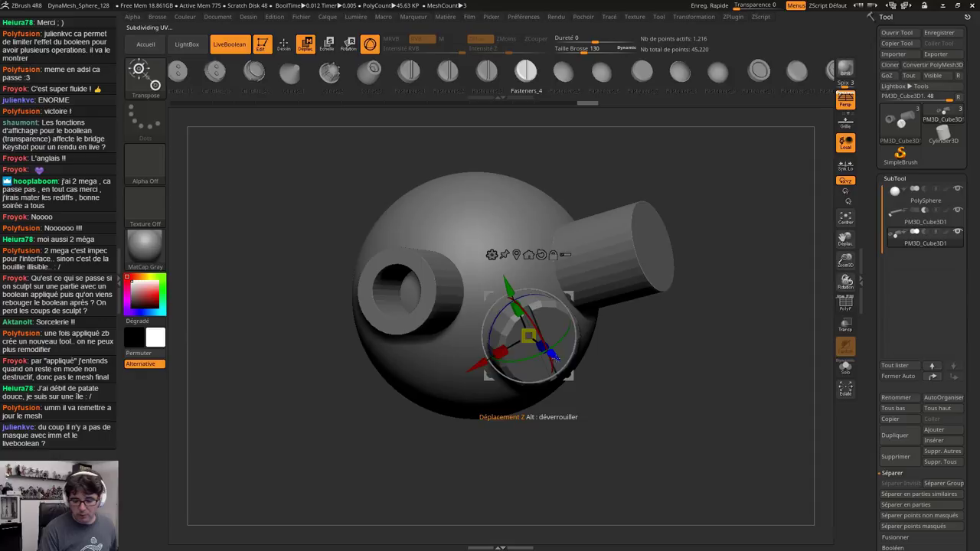
pyautogui.moveTo(561, 357); pyautogui.dragTo(556, 351)
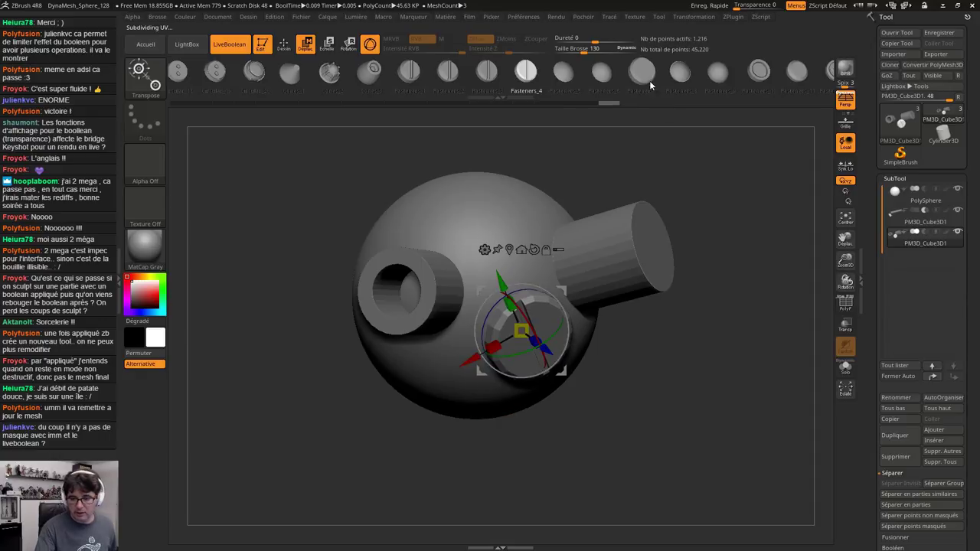
# Swap the inserted part on the sphere's lower front through the fastener meshes to Cones_3
pyautogui.click(492, 78)
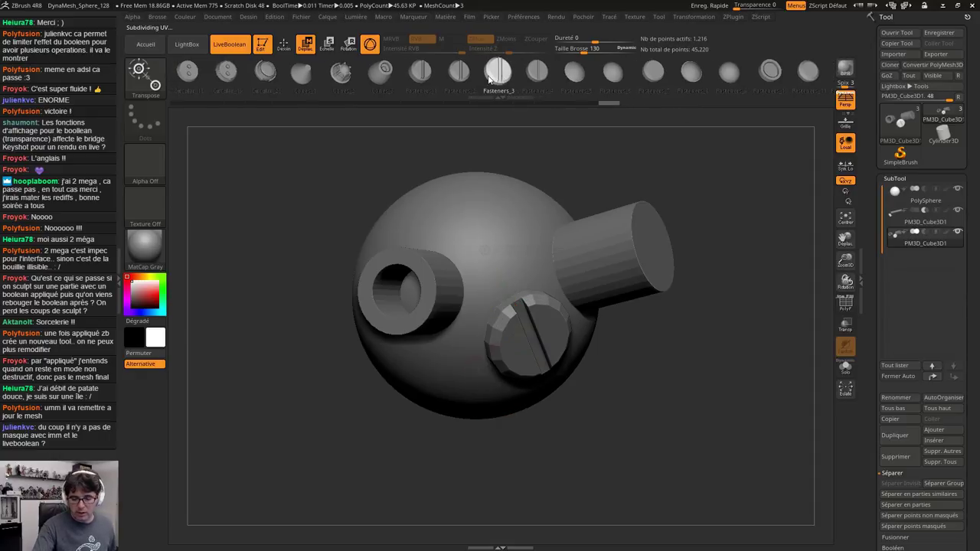
pyautogui.click(463, 83)
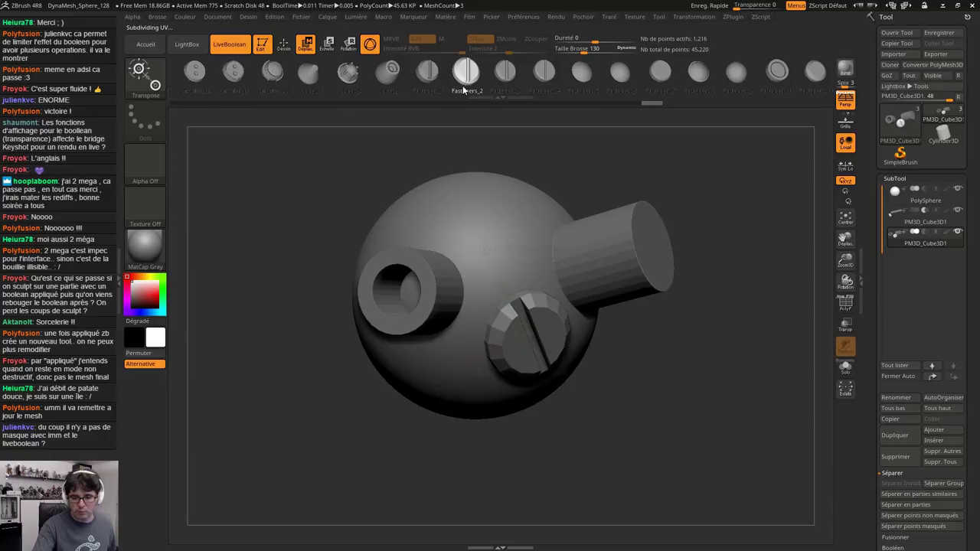
pyautogui.click(427, 72)
pyautogui.click(390, 73)
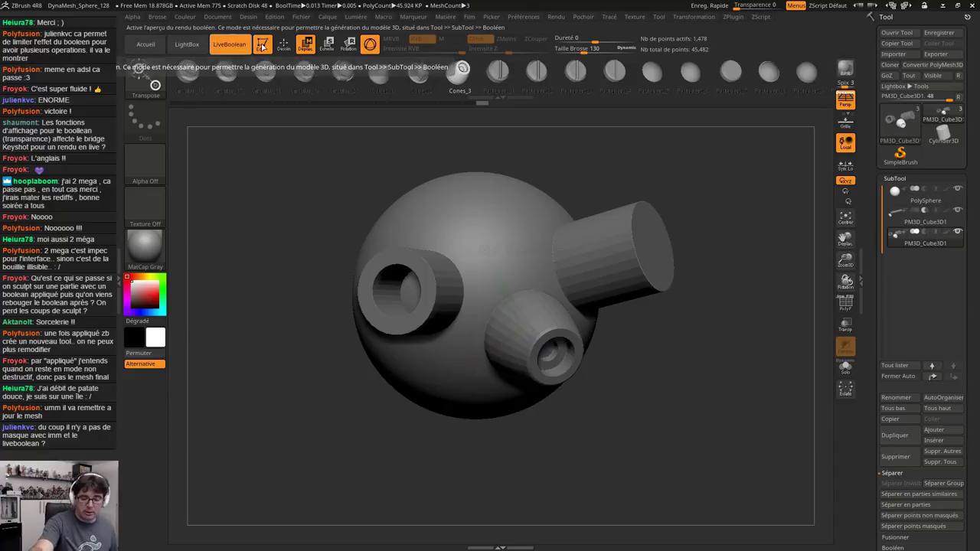
# Turn the live Boolean preview off and on again to compare the raw subtools with the combined result
pyautogui.click(231, 45)
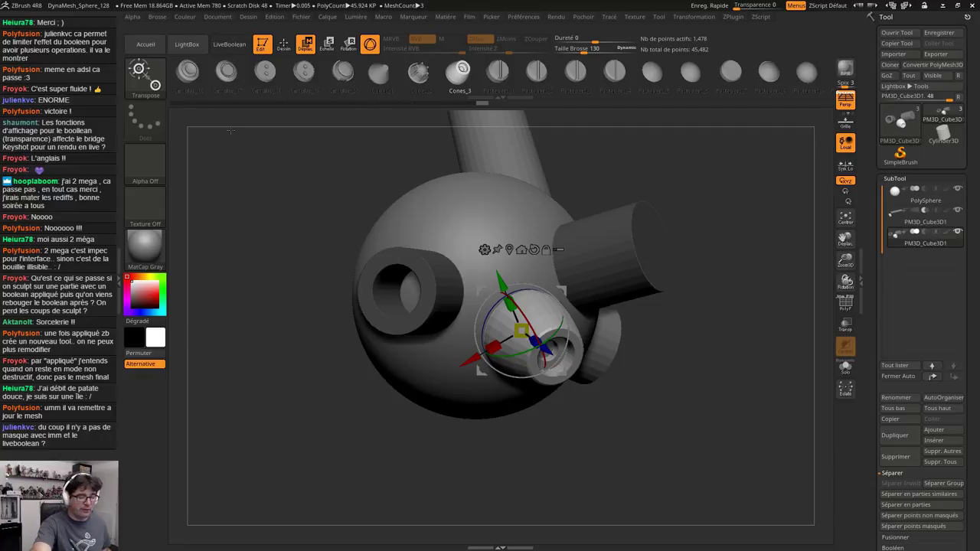
pyautogui.moveTo(588, 426); pyautogui.dragTo(571, 454)
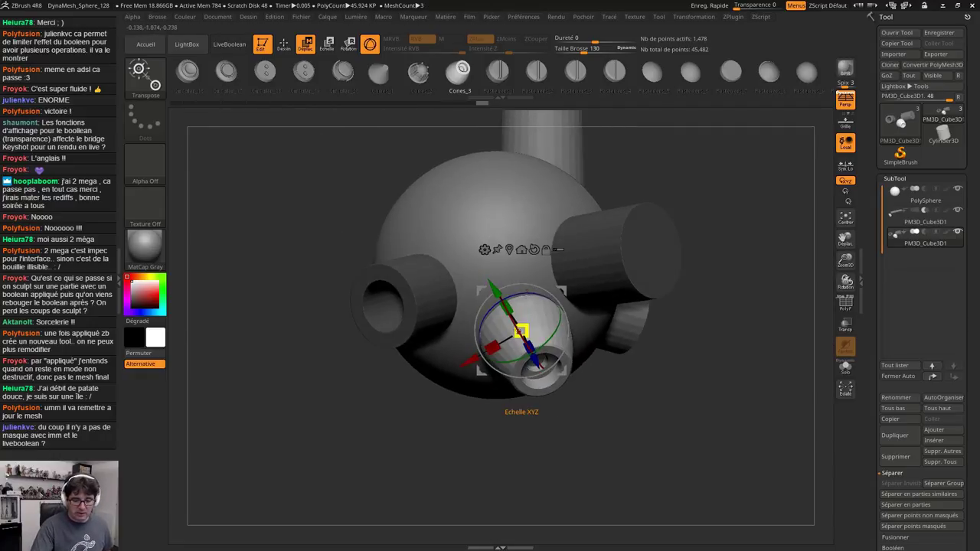
pyautogui.click(238, 46)
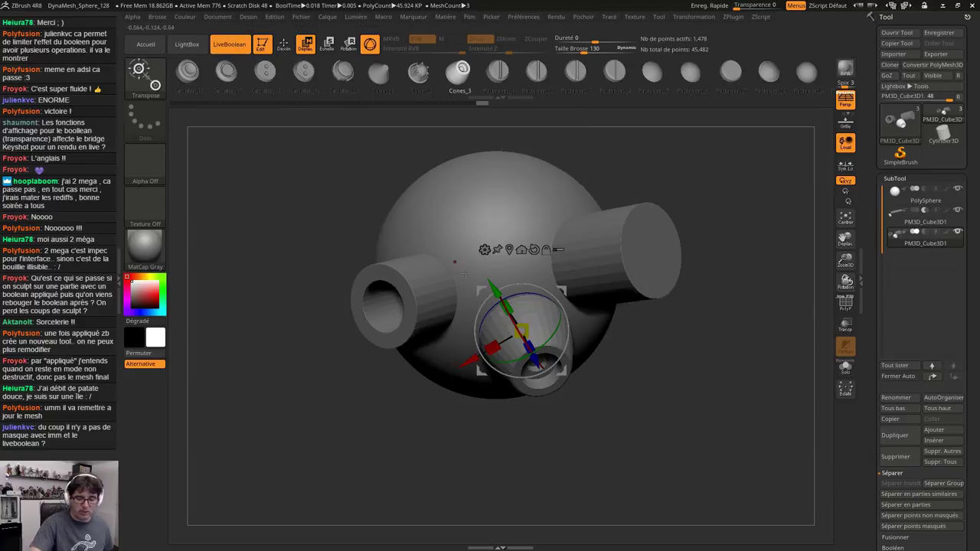
pyautogui.moveTo(626, 439); pyautogui.dragTo(643, 393)
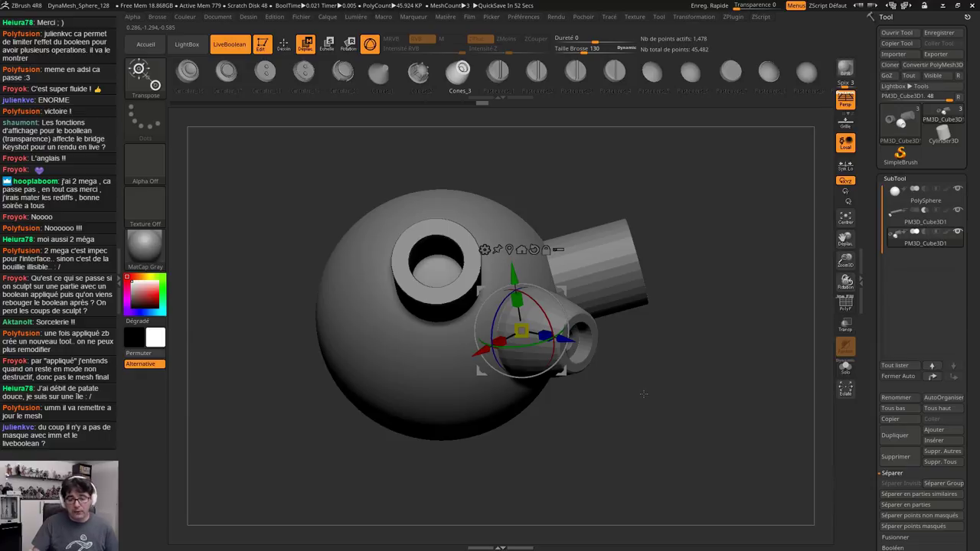
# Replace the cone part on the sphere with the Fasteners_2 mesh
pyautogui.click(615, 72)
pyautogui.click(574, 77)
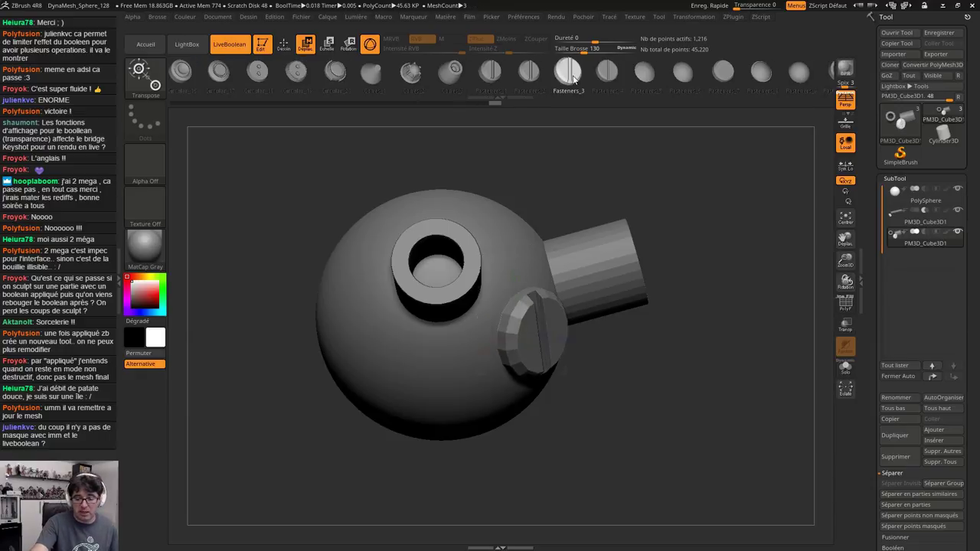
pyautogui.click(538, 78)
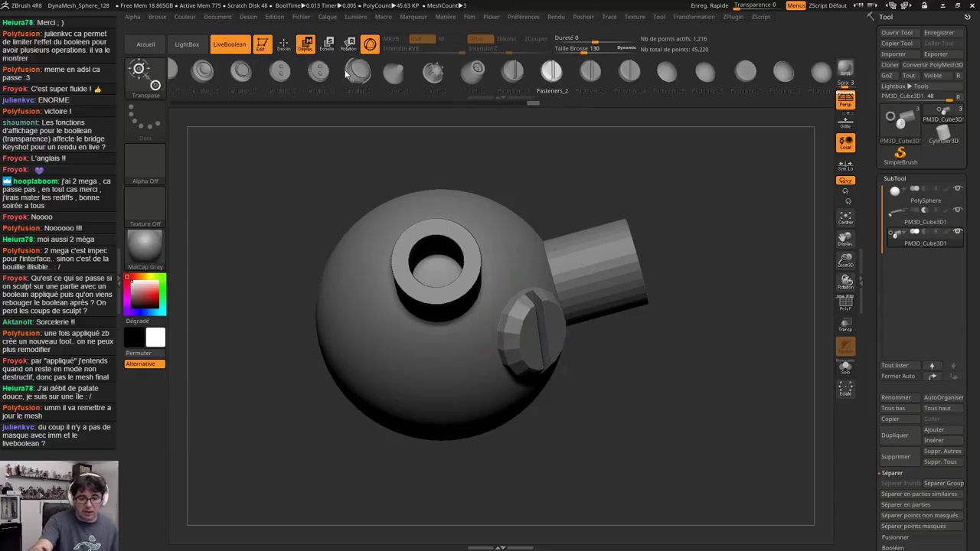
# Insert a Cones_1 mesh on the sphere on the opposite side of the hollow tube from the slotted fastener
pyautogui.press('q')
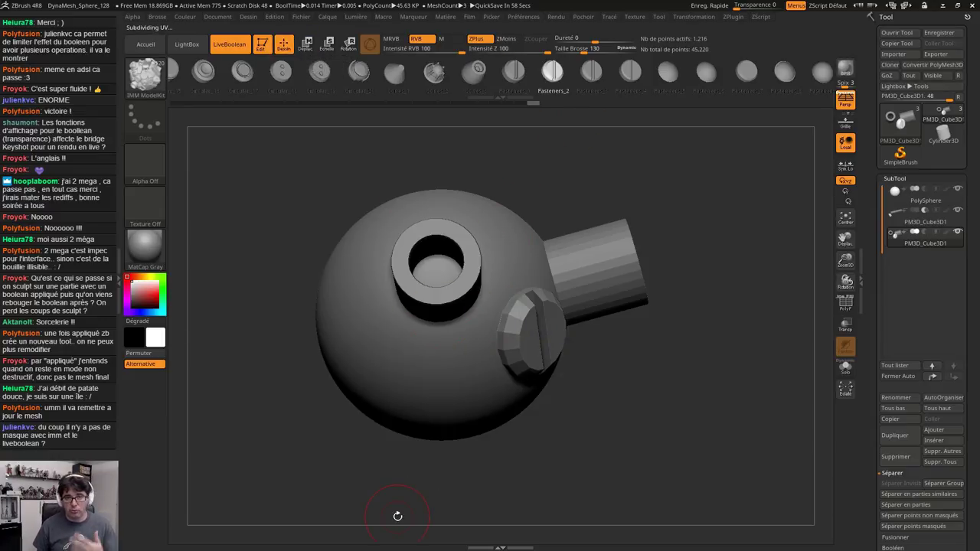
pyautogui.scroll(2, 567, 72)
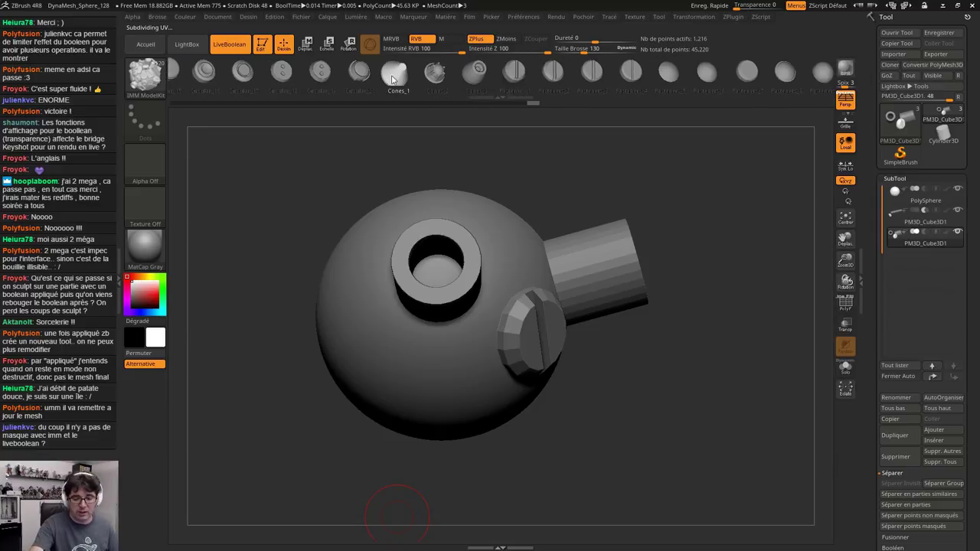
pyautogui.click(396, 73)
pyautogui.moveTo(350, 334); pyautogui.dragTo(366, 393)
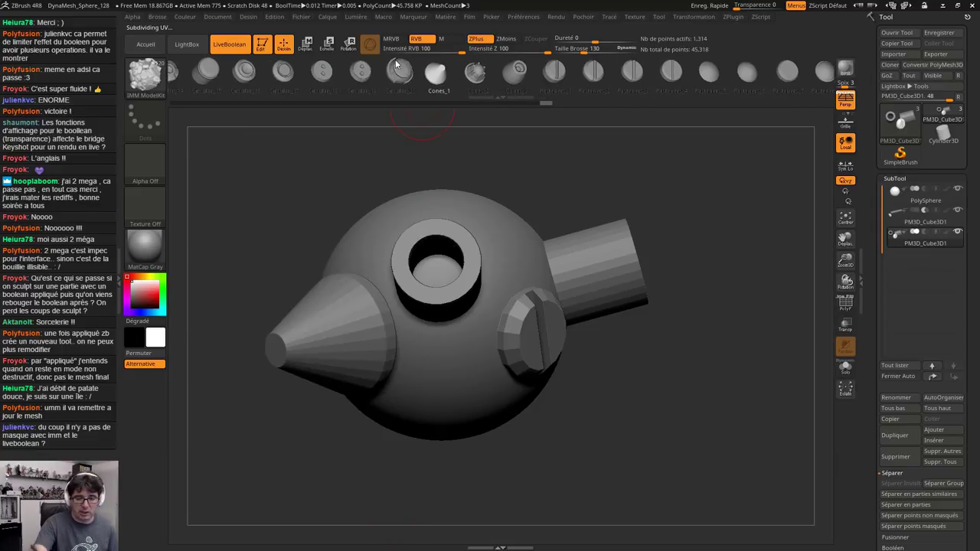
# Swap the newly inserted cone through several circular meshes and settle on Circular_15
pyautogui.click(305, 43)
pyautogui.click(284, 72)
pyautogui.click(347, 72)
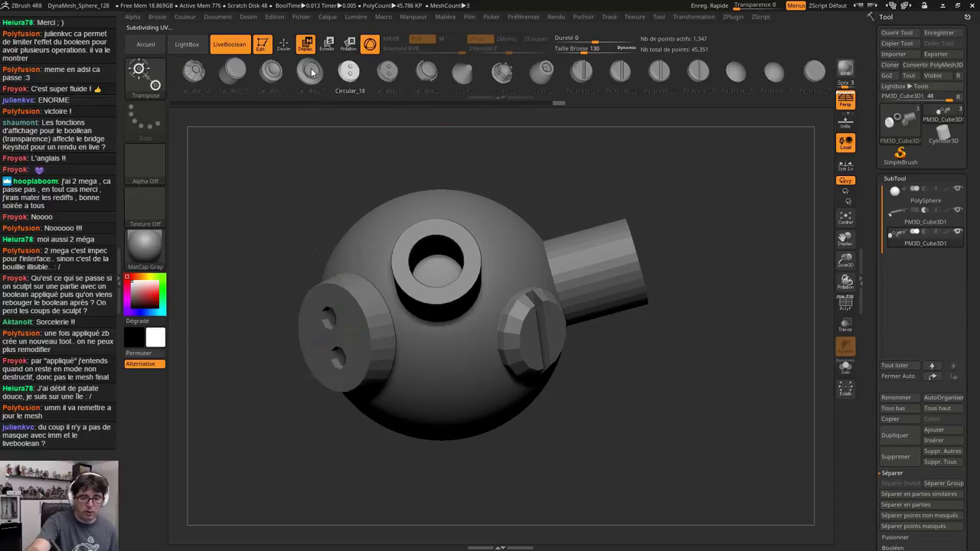
pyautogui.click(235, 73)
pyautogui.moveTo(205, 73); pyautogui.dragTo(336, 74)
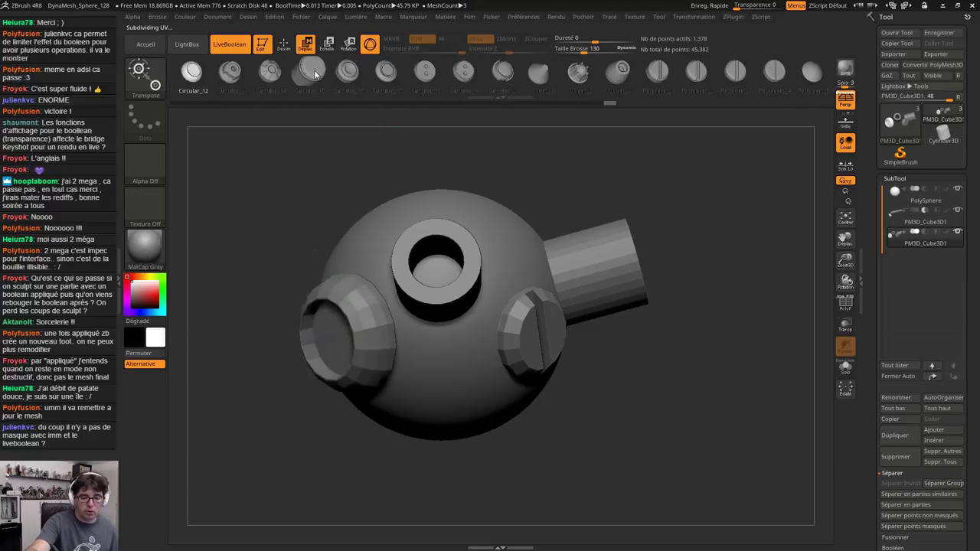
pyautogui.click(313, 73)
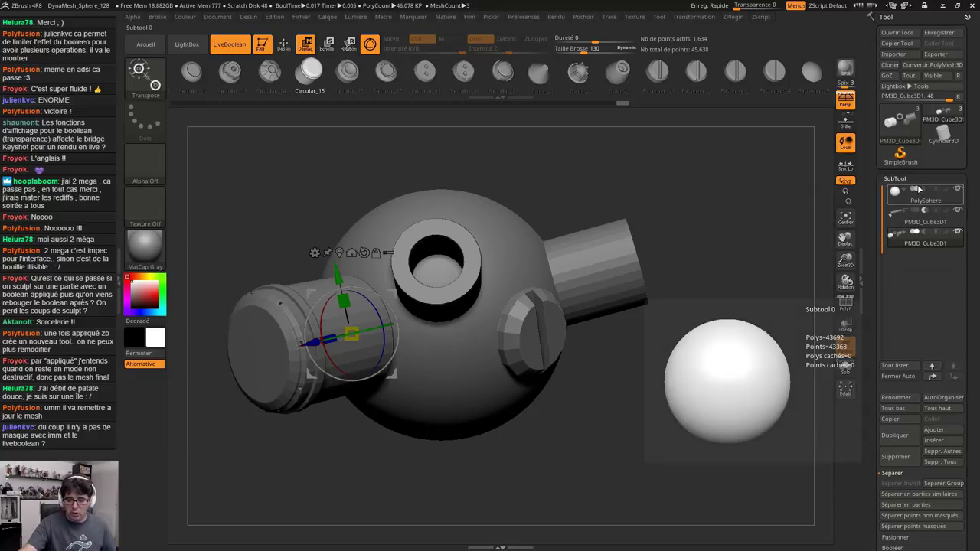
# Isolate the last PM3D_Cube3D1 subtool to view its inserted parts alone, and show all subtools again
pyautogui.click(919, 243)
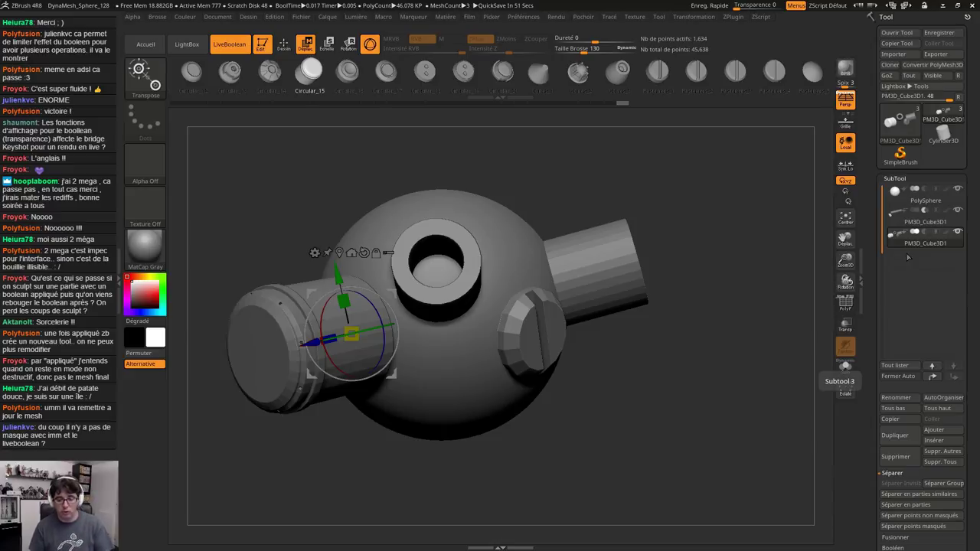
pyautogui.click(845, 367)
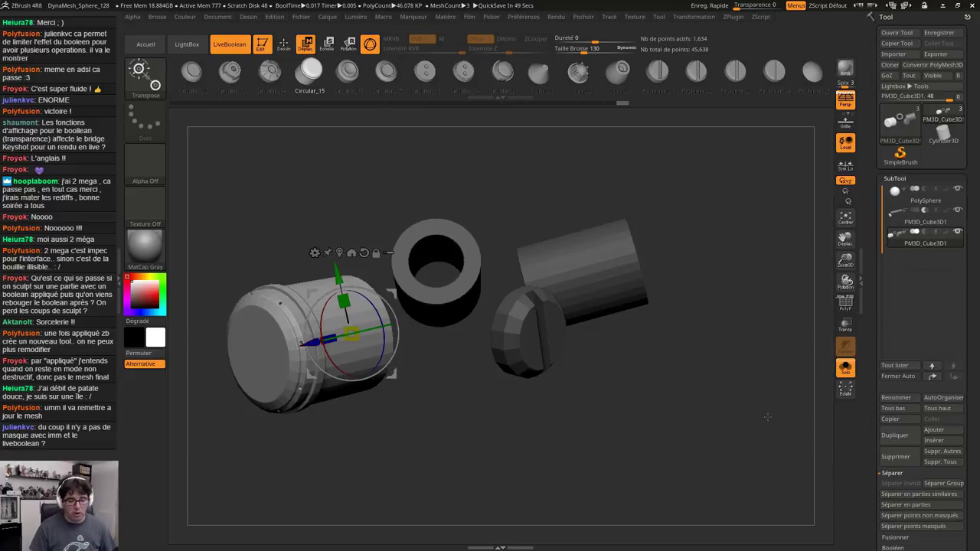
pyautogui.click(840, 369)
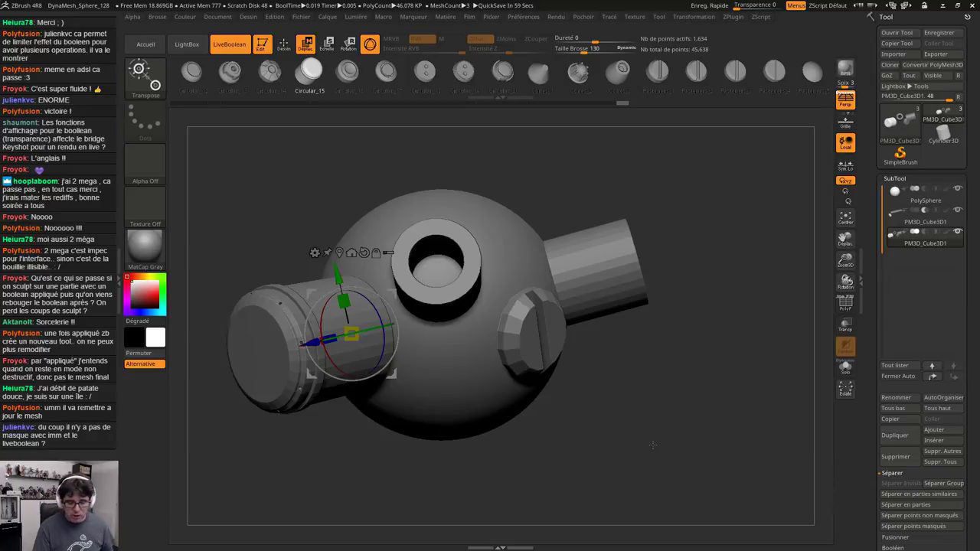
# Generate the Boolean model from the current subtools and load the resulting UMesh_PolySphere tool
pyautogui.moveTo(979, 285); pyautogui.dragTo(976, 133)
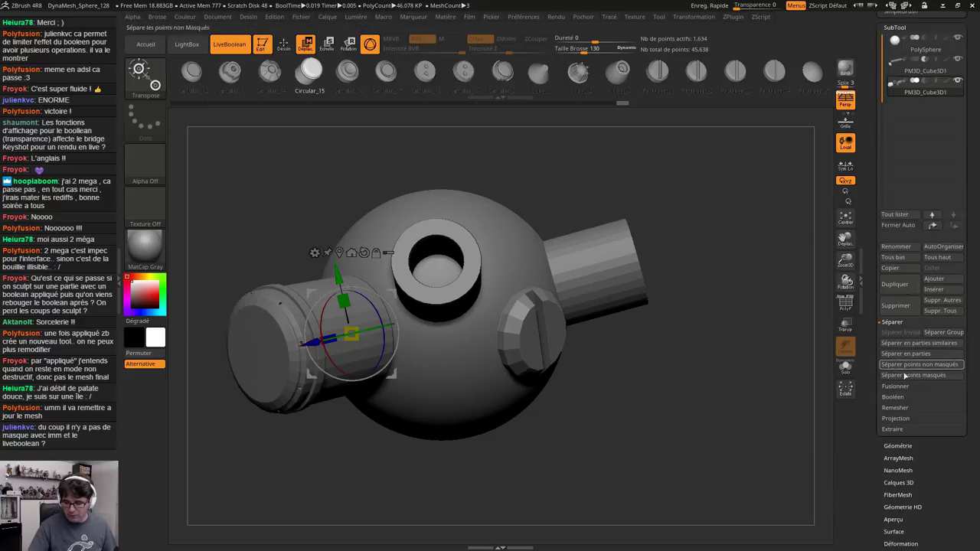
pyautogui.click(894, 396)
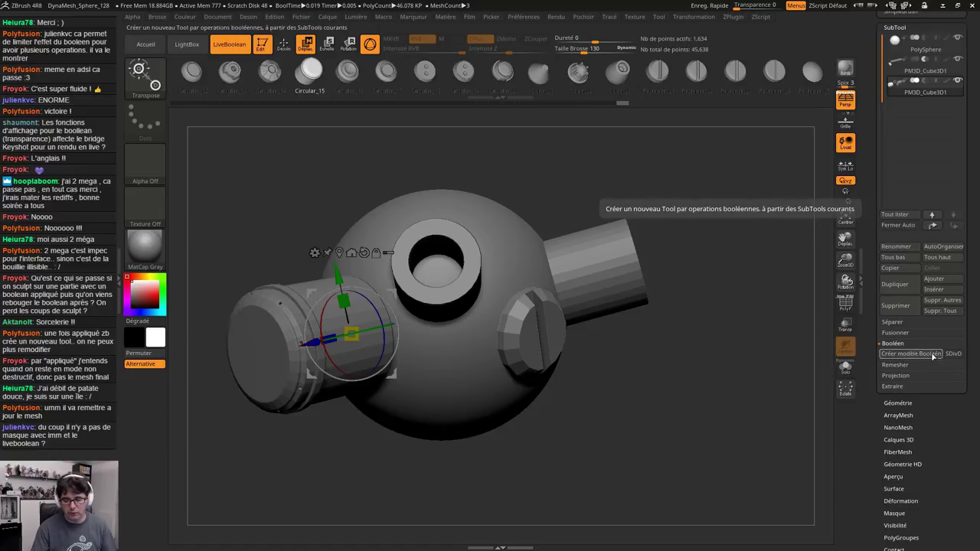
pyautogui.click(902, 355)
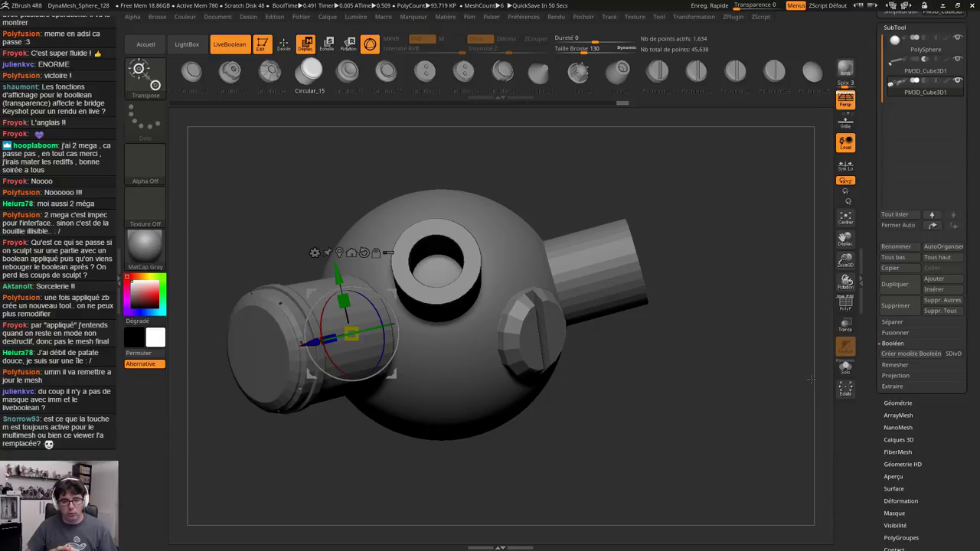
pyautogui.moveTo(978, 171); pyautogui.dragTo(978, 277)
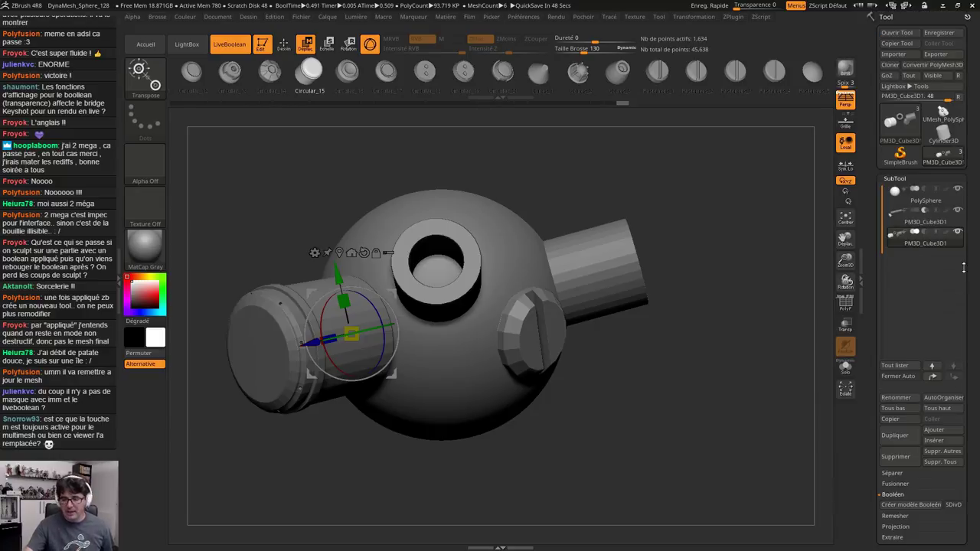
pyautogui.click(945, 119)
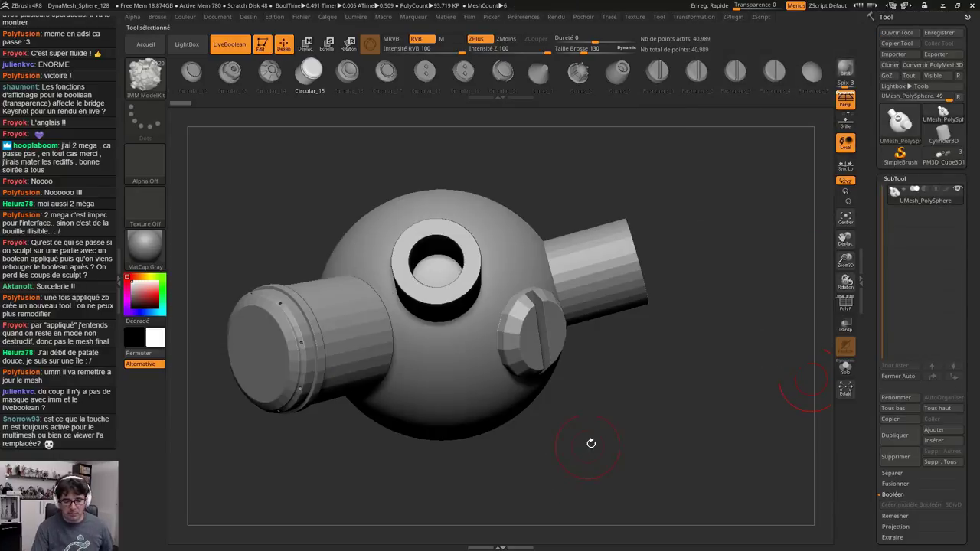
# Examine the merged mesh up close and display its polyframe to check the polygroups and topology at the junctions
pyautogui.moveTo(590, 442)
pyautogui.mouseDown()
pyautogui.moveTo(605, 448)
pyautogui.moveTo(595, 453)
pyautogui.mouseUp()
pyautogui.moveTo(294, 344)
pyautogui.keyDown('ctrl'); pyautogui.mouseDown(button='right')
pyautogui.moveTo(340, 406)
pyautogui.moveTo(330, 374)
pyautogui.moveTo(311, 360)
pyautogui.mouseUp(button='right'); pyautogui.keyUp('ctrl')
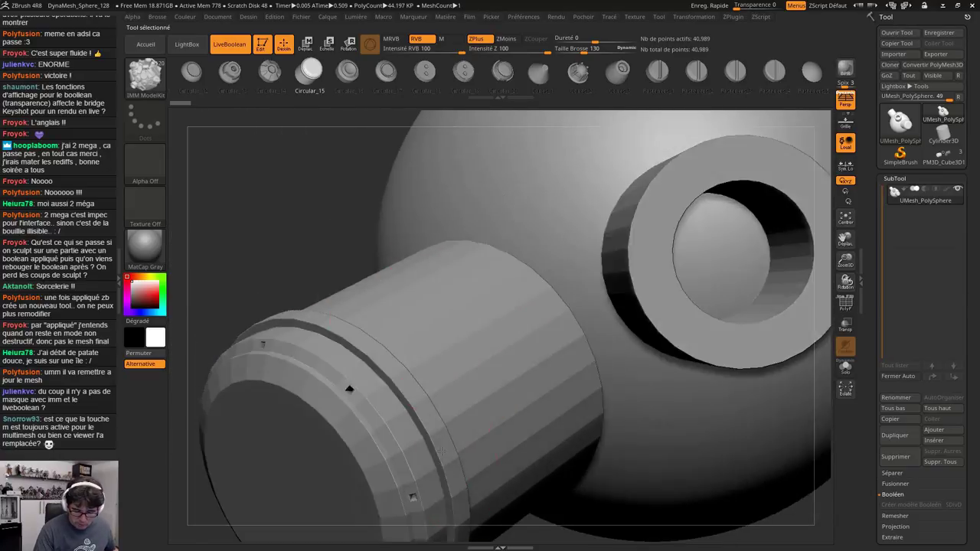
pyautogui.moveTo(344, 398); pyautogui.dragTo(452, 447, button='right')
pyautogui.press('shift')
pyautogui.hotkey('shift', 'f')
pyautogui.hotkey('shift', 'f')
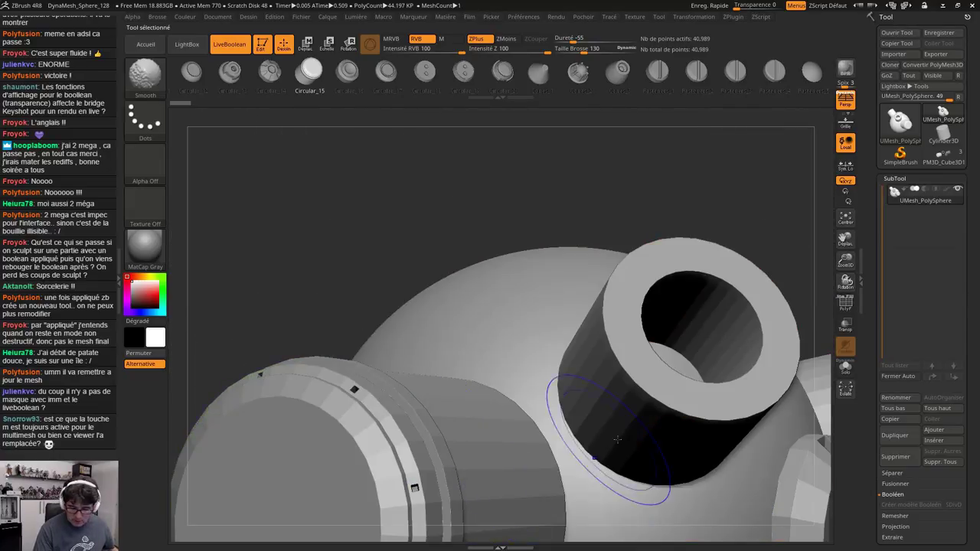
pyautogui.moveTo(724, 464)
pyautogui.keyDown('ctrl'); pyautogui.mouseDown(button='right')
pyautogui.moveTo(691, 414)
pyautogui.moveTo(585, 354)
pyautogui.mouseUp(button='right'); pyautogui.keyUp('ctrl')
pyautogui.moveTo(724, 410)
pyautogui.mouseDown(button='right')
pyautogui.moveTo(644, 417)
pyautogui.moveTo(710, 426)
pyautogui.moveTo(732, 468)
pyautogui.moveTo(707, 375)
pyautogui.moveTo(588, 346)
pyautogui.mouseUp(button='right')
pyautogui.hotkey('shift', 'f')
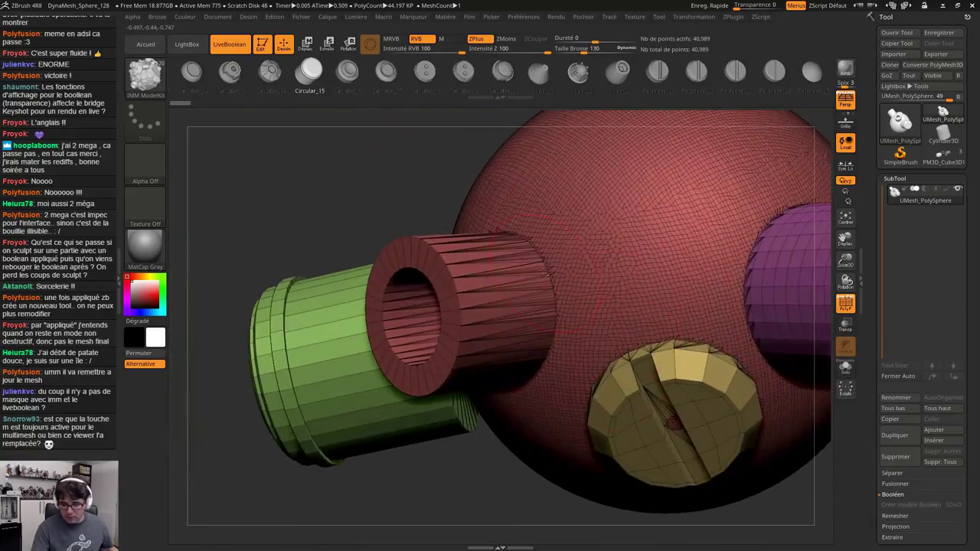
# Reduce the brush size to 38 and smooth the junction between the hollow tube and the sphere
pyautogui.keyDown('ctrl'); pyautogui.moveTo(558, 239); pyautogui.dragTo(561, 285, button='right'); pyautogui.keyUp('ctrl')
pyautogui.press('s')
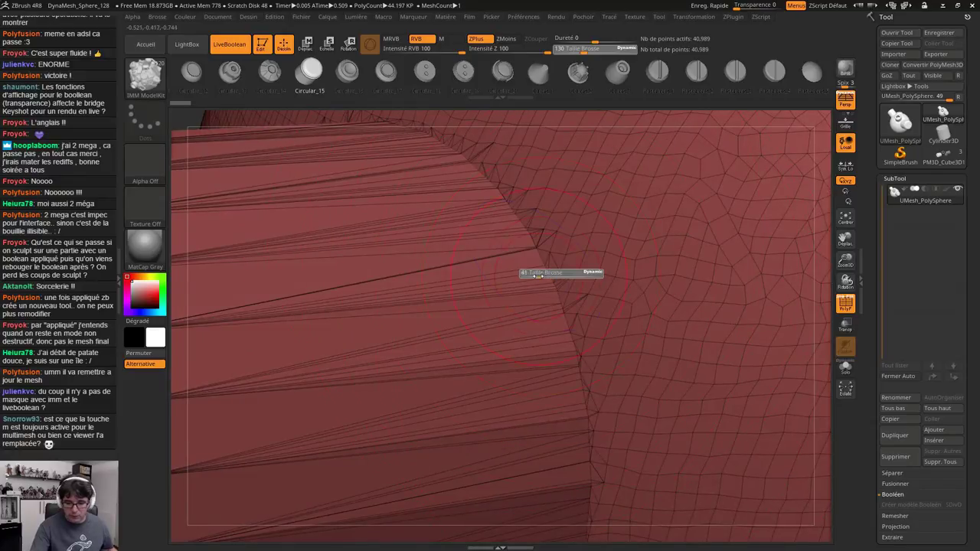
pyautogui.moveTo(549, 272); pyautogui.dragTo(539, 273)
pyautogui.moveTo(523, 200)
pyautogui.keyDown('shift'); pyautogui.mouseDown()
pyautogui.moveTo(565, 299)
pyautogui.moveTo(603, 491)
pyautogui.mouseUp(); pyautogui.keyUp('shift')
pyautogui.moveTo(613, 490); pyautogui.dragTo(612, 391, button='right')
pyautogui.keyDown('shift'); pyautogui.moveTo(521, 287); pyautogui.dragTo(594, 352); pyautogui.keyUp('shift')
# Smooth the sphere's edges around the slotted fastener and the magenta cylinder
pyautogui.moveTo(673, 409)
pyautogui.keyDown('ctrl'); pyautogui.mouseDown(button='right')
pyautogui.moveTo(671, 346)
pyautogui.moveTo(609, 293)
pyautogui.moveTo(658, 380)
pyautogui.mouseUp(button='right'); pyautogui.keyUp('ctrl')
pyautogui.keyDown('shift'); pyautogui.moveTo(659, 381); pyautogui.dragTo(686, 383); pyautogui.keyUp('shift')
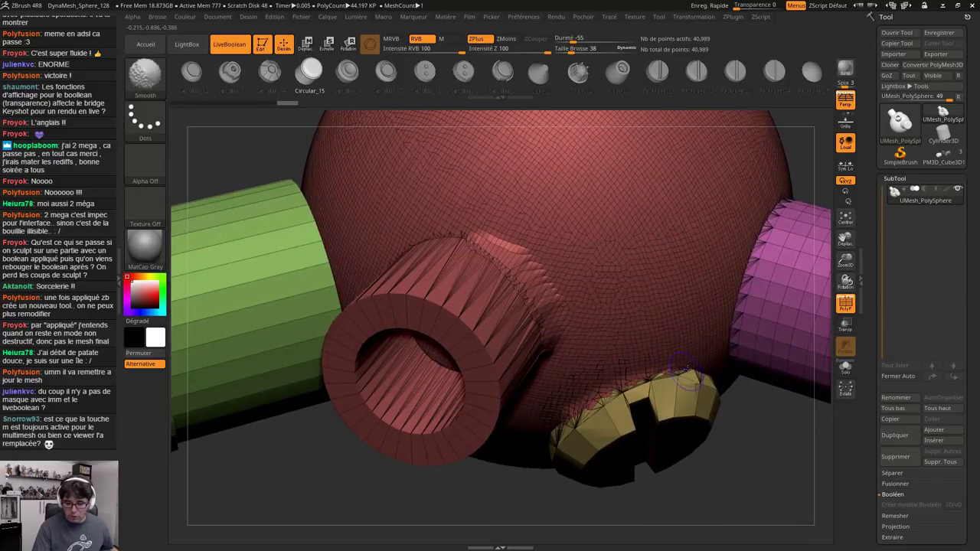
pyautogui.keyDown('shift'); pyautogui.moveTo(772, 218); pyautogui.dragTo(743, 307); pyautogui.keyUp('shift')
# Hide a large part of the merged mesh with a rectangular selection, keeping the side with the tubes
pyautogui.moveTo(651, 406)
pyautogui.mouseDown(button='right')
pyautogui.moveTo(651, 307)
pyautogui.moveTo(473, 325)
pyautogui.moveTo(483, 299)
pyautogui.moveTo(467, 314)
pyautogui.mouseUp(button='right')
pyautogui.keyDown('ctrl'); pyautogui.keyDown('shift'); pyautogui.moveTo(733, 154); pyautogui.dragTo(514, 518); pyautogui.keyUp('shift'); pyautogui.keyUp('ctrl')
pyautogui.moveTo(518, 519)
pyautogui.mouseDown(button='right')
pyautogui.moveTo(588, 458)
pyautogui.moveTo(580, 372)
pyautogui.moveTo(531, 267)
pyautogui.moveTo(534, 327)
pyautogui.mouseUp(button='right')
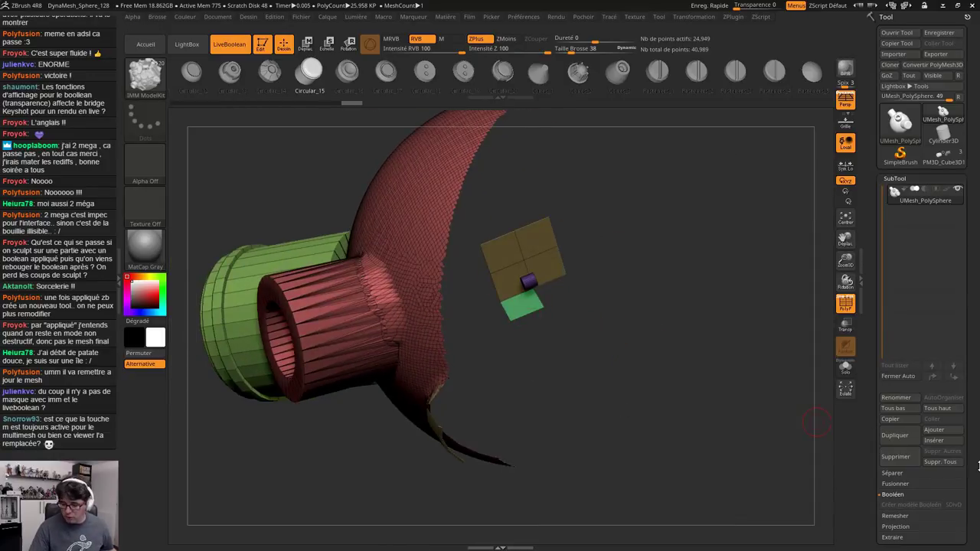
# Enable double-sided display for the mesh in its display properties so the inside of the shell is rendered
pyautogui.moveTo(969, 460); pyautogui.dragTo(969, 181)
pyautogui.moveTo(970, 529); pyautogui.dragTo(969, 335)
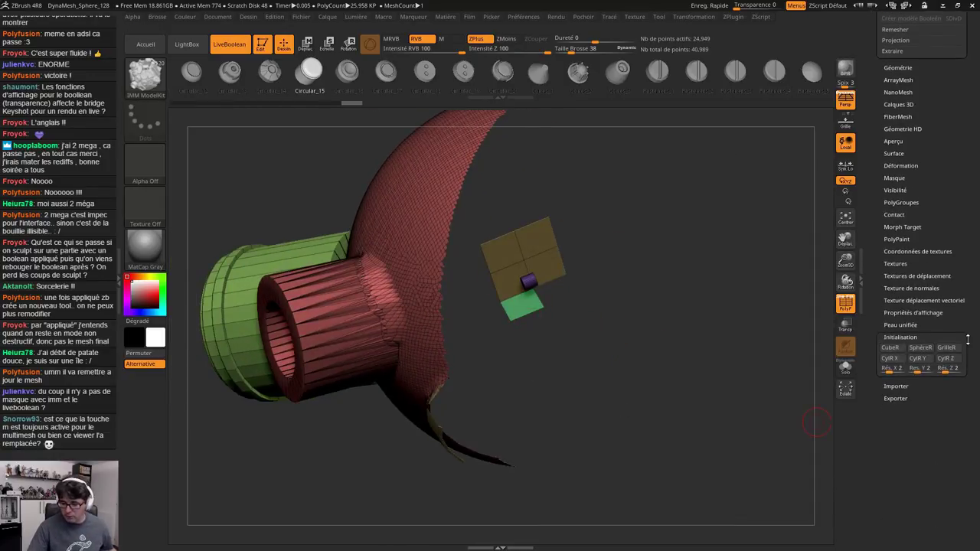
pyautogui.click(902, 337)
pyautogui.scroll(10, 911, 294)
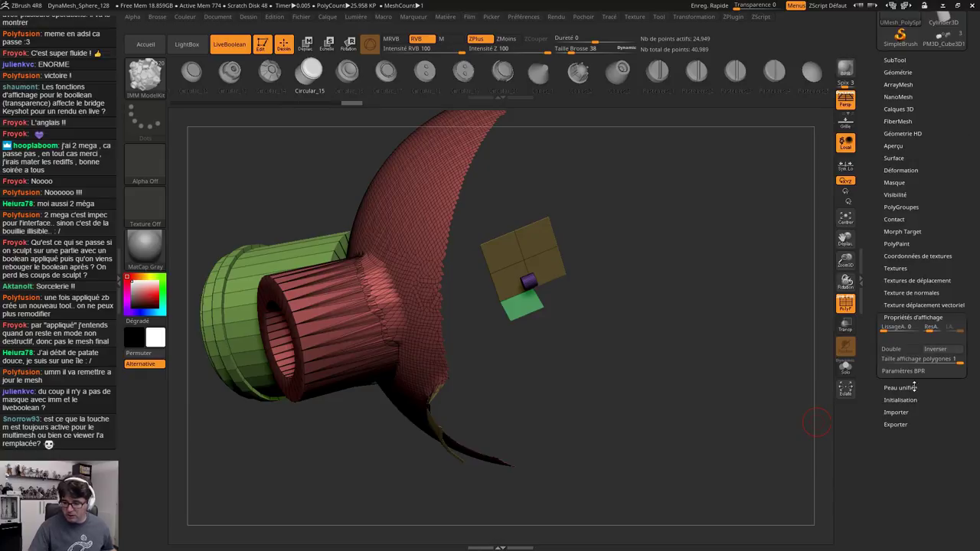
pyautogui.click(891, 349)
pyautogui.moveTo(656, 425)
pyautogui.mouseDown()
pyautogui.moveTo(641, 420)
pyautogui.moveTo(640, 431)
pyautogui.mouseUp()
# Grow the visible region of the mesh repeatedly until the entire model is shown
pyautogui.hotkey('ctrl', 'shift')
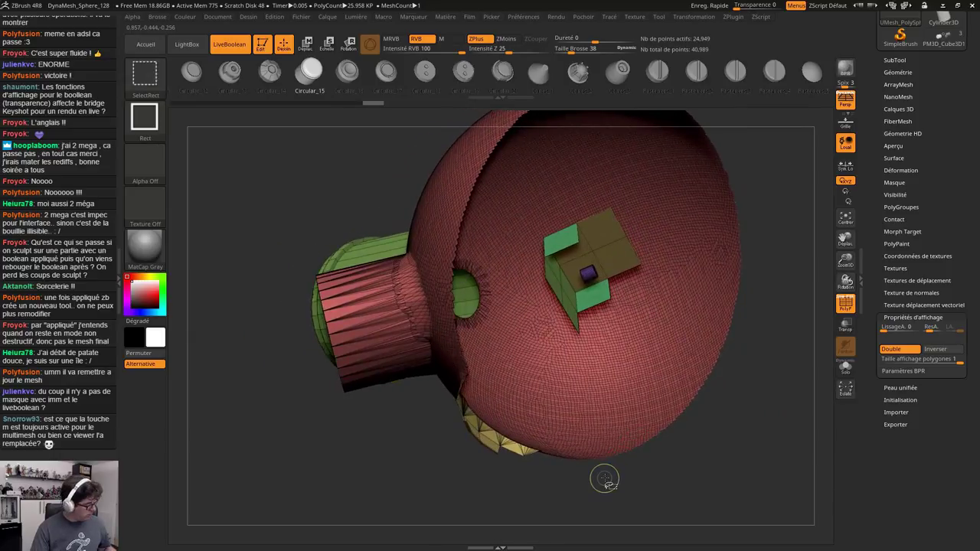
pyautogui.moveTo(605, 480)
pyautogui.mouseDown()
pyautogui.moveTo(593, 534)
pyautogui.moveTo(603, 534)
pyautogui.moveTo(604, 480)
pyautogui.mouseUp()
pyautogui.hotkey('ctrl', 'shift', 'x')
pyautogui.hotkey('ctrl', 'shift', 'x')
pyautogui.hotkey('ctrl', 'shift', 'x')
pyautogui.hotkey('ctrl', 'shift', 'x')
pyautogui.hotkey('ctrl', 'shift', 'x')
pyautogui.hotkey('ctrl', 'shift', 'x')
pyautogui.hotkey('ctrl', 'shift', 'x')
pyautogui.hotkey('ctrl', 'shift', 'x')
pyautogui.hotkey('ctrl', 'shift', 'x')
pyautogui.hotkey('ctrl', 'shift', 'x')
pyautogui.hotkey('ctrl', 'shift', 'x')
pyautogui.hotkey('ctrl', 'shift', 'x')
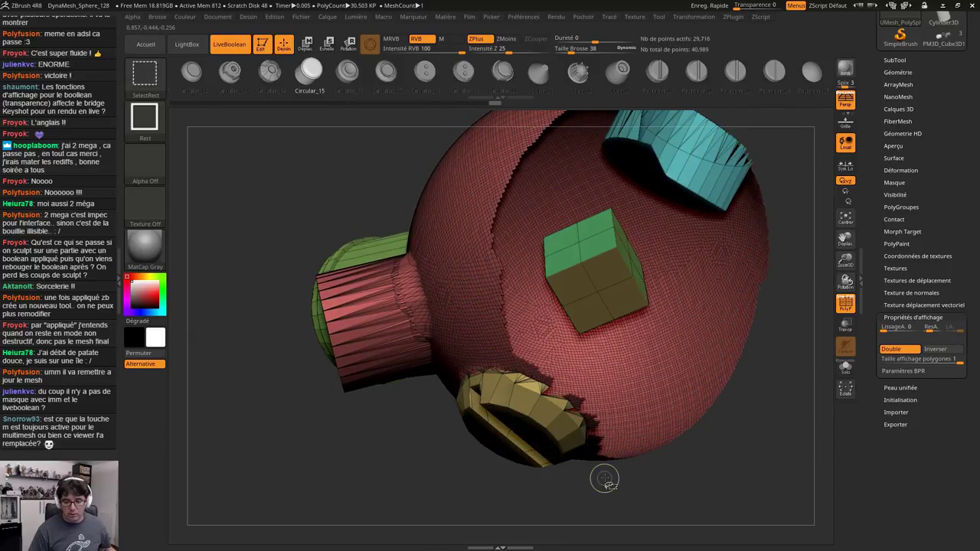
pyautogui.hotkey('ctrl', 'shift', 'x')
pyautogui.hotkey('ctrl', 'shift', 'x')
pyautogui.hotkey('ctrl', 'shift', 'x')
pyautogui.hotkey('ctrl', 'shift', 'x')
pyautogui.hotkey('ctrl', 'shift', 'x')
pyautogui.hotkey('ctrl', 'shift', 'x')
pyautogui.hotkey('ctrl', 'shift', 'x')
pyautogui.hotkey('ctrl', 'shift', 'x')
pyautogui.hotkey('ctrl', 'shift', 'x')
pyautogui.hotkey('ctrl', 'shift', 'x')
pyautogui.hotkey('ctrl', 'shift', 'x')
pyautogui.hotkey('ctrl', 'shift', 'x')
pyautogui.hotkey('ctrl', 'shift', 'x')
pyautogui.hotkey('ctrl', 'shift', 'x')
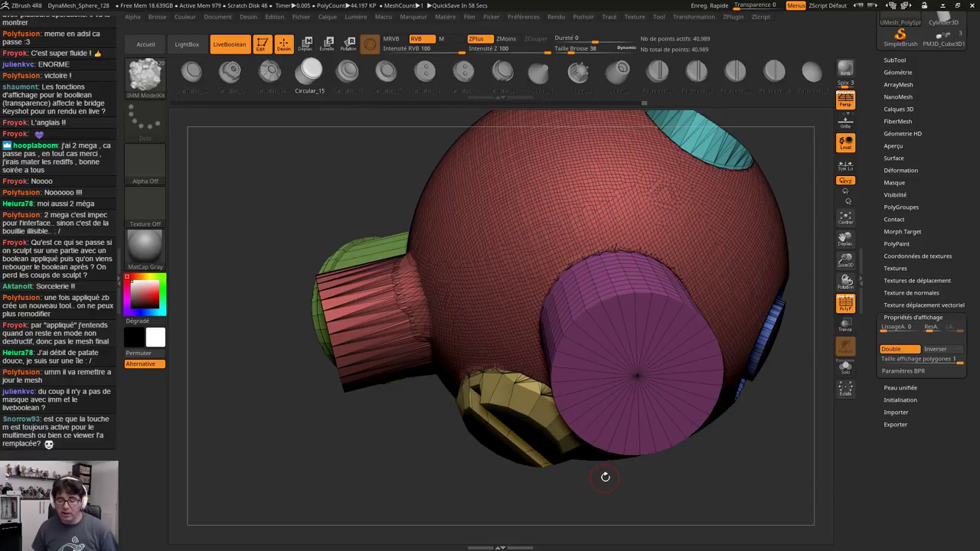
pyautogui.moveTo(605, 478); pyautogui.dragTo(766, 453)
pyautogui.moveTo(689, 352); pyautogui.dragTo(645, 328)
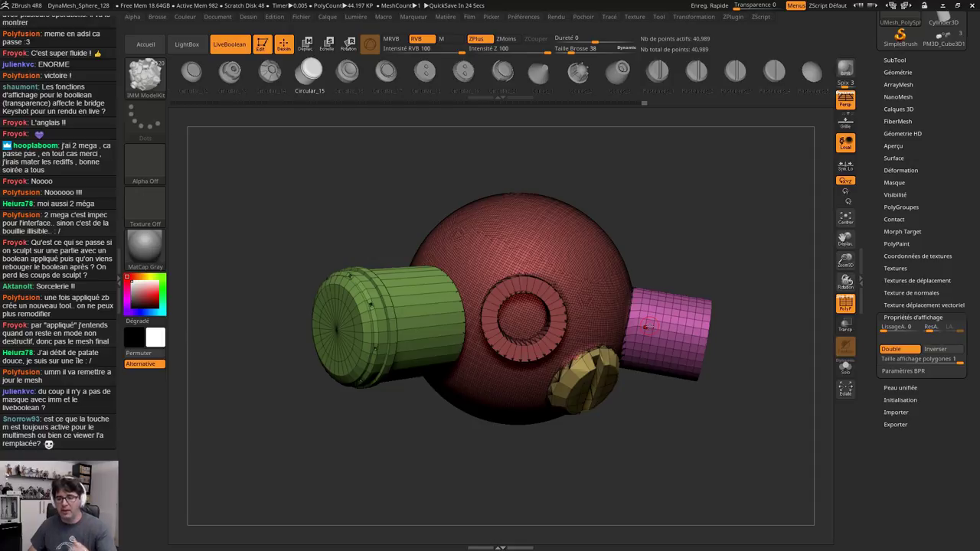
# Switch the active tool to the Cylinder3D primitive and convert it to a PolyMesh3D
pyautogui.moveTo(955, 167); pyautogui.dragTo(956, 285)
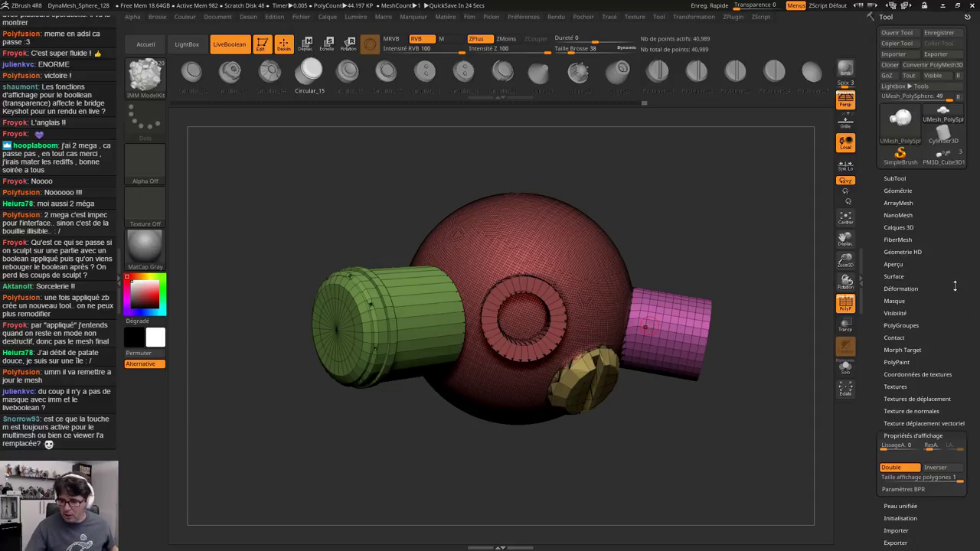
pyautogui.click(946, 137)
pyautogui.moveTo(689, 395); pyautogui.dragTo(725, 416)
pyautogui.moveTo(936, 466); pyautogui.dragTo(938, 413)
pyautogui.scroll(2, 935, 168)
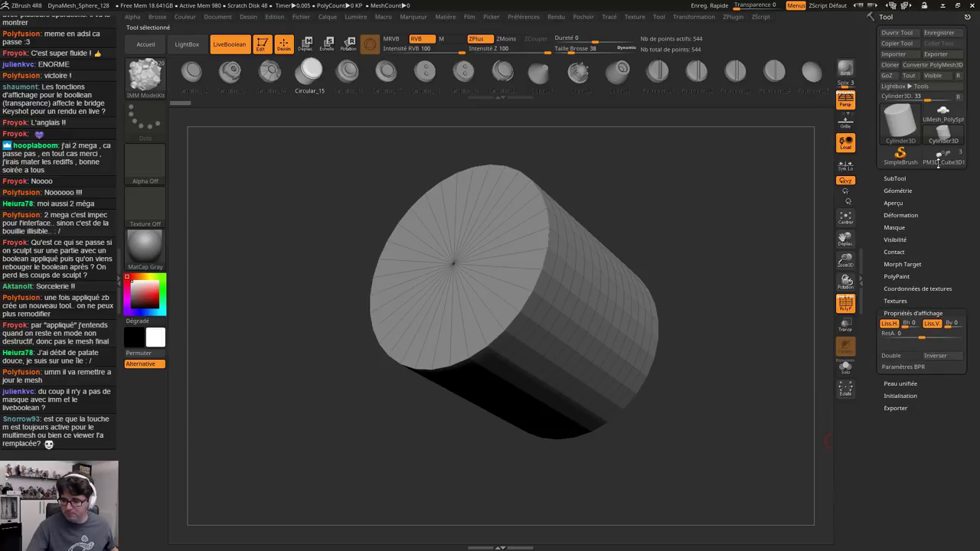
pyautogui.click(940, 66)
pyautogui.moveTo(613, 222); pyautogui.dragTo(593, 327)
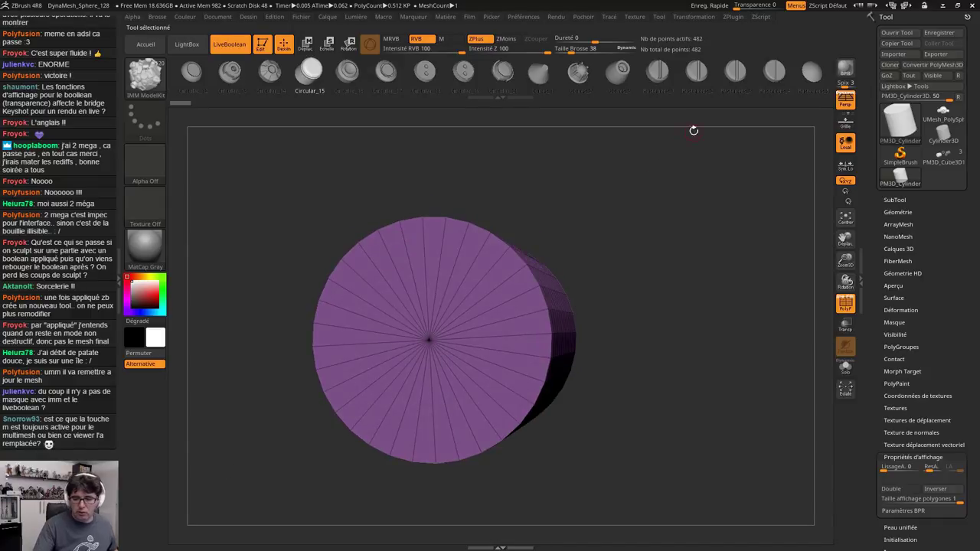
# Insert the Cones_1 mesh at the centre of the cylinder's end face and frame the model from the side
pyautogui.click(542, 78)
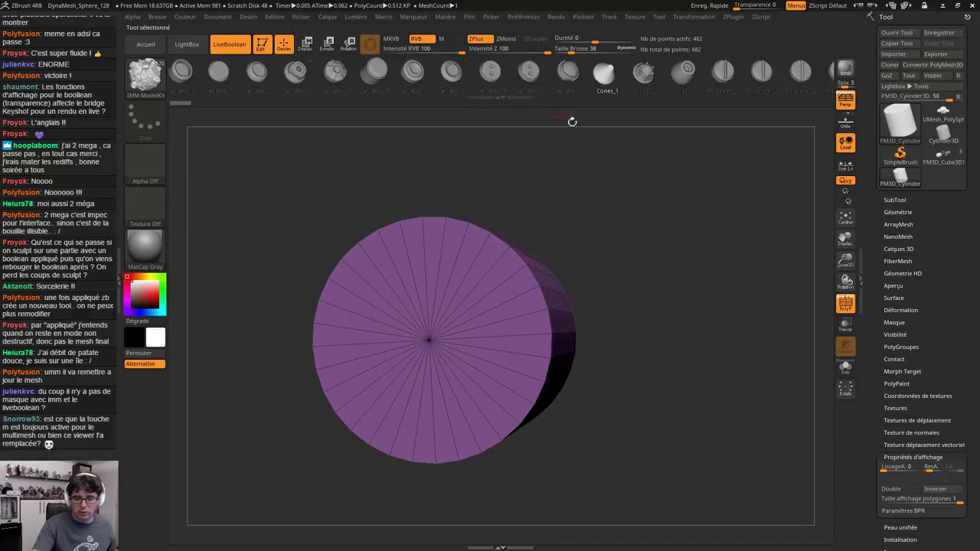
pyautogui.moveTo(429, 340); pyautogui.dragTo(452, 423)
pyautogui.moveTo(651, 421); pyautogui.dragTo(552, 406)
pyautogui.press('f')
pyautogui.moveTo(500, 383); pyautogui.dragTo(456, 335)
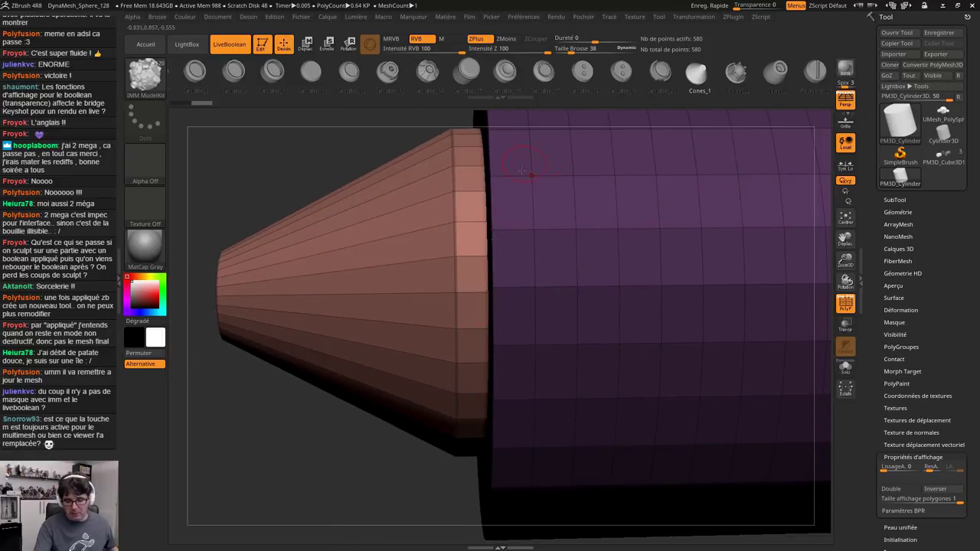
# Shift the cone along its axis so its base meets the cylinder's end face, checking the contact in side view without perspective
pyautogui.click(305, 43)
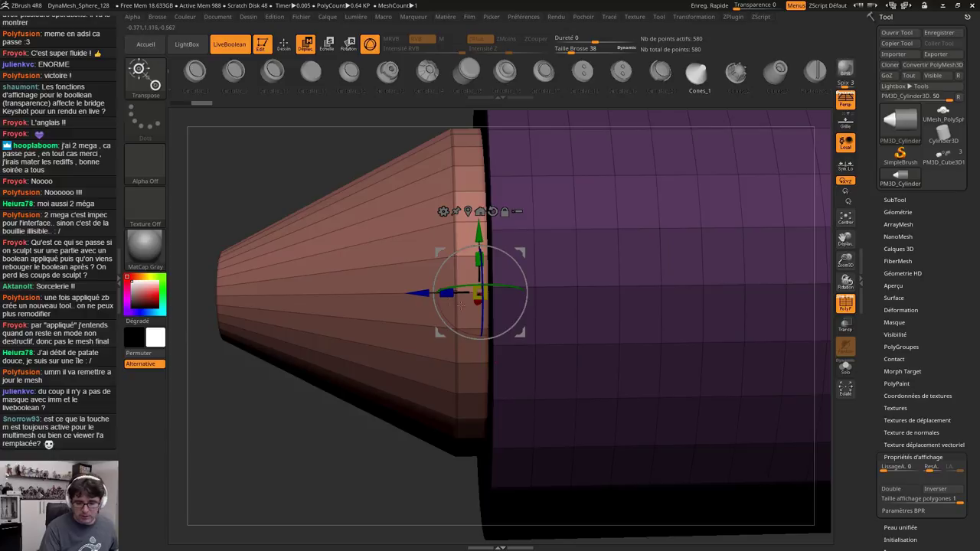
pyautogui.moveTo(414, 294); pyautogui.dragTo(410, 389)
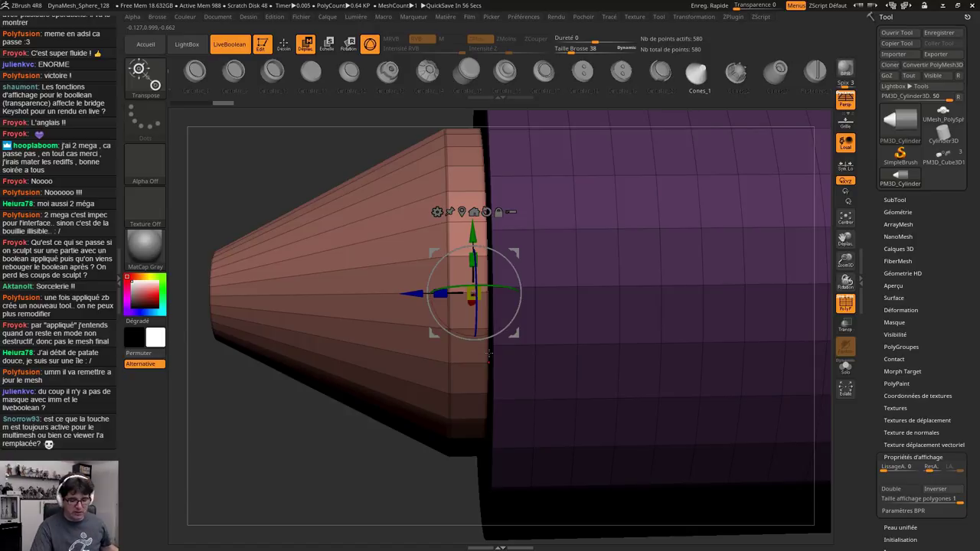
pyautogui.moveTo(490, 354); pyautogui.dragTo(352, 366, button='right')
pyautogui.moveTo(352, 366); pyautogui.dragTo(585, 248, button='right')
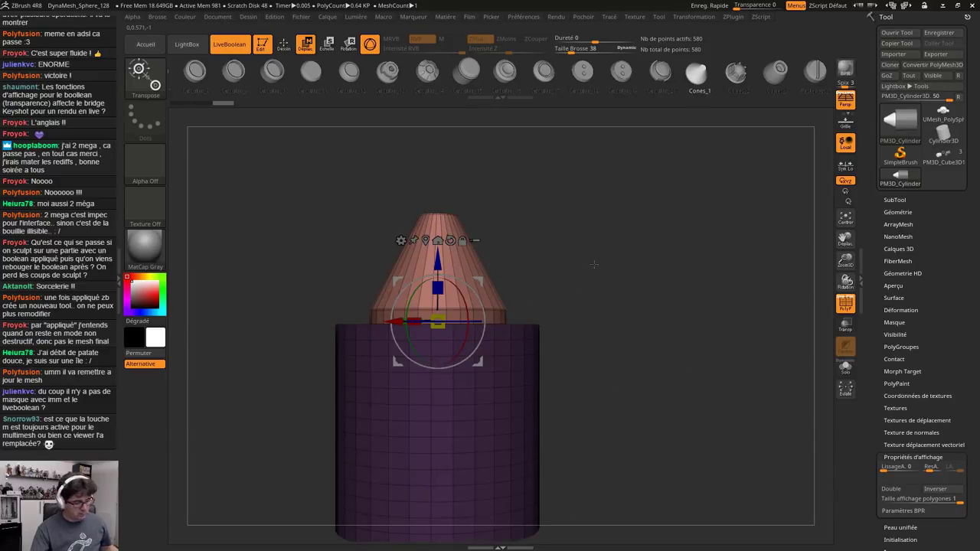
pyautogui.press('p')
pyautogui.keyDown('alt'); pyautogui.moveTo(509, 324); pyautogui.dragTo(595, 287, button='right'); pyautogui.keyUp('alt')
pyautogui.keyDown('ctrl'); pyautogui.moveTo(595, 287); pyautogui.dragTo(733, 334, button='right'); pyautogui.keyUp('ctrl')
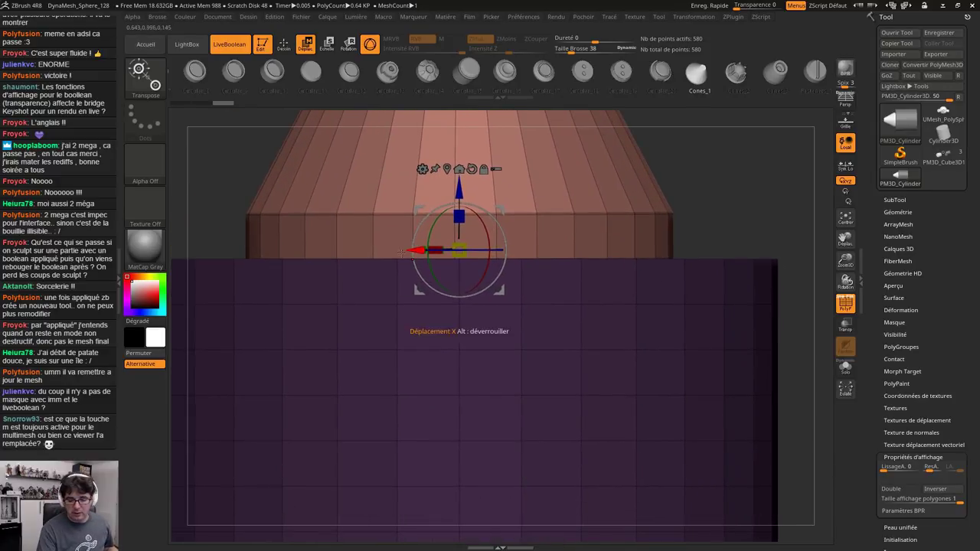
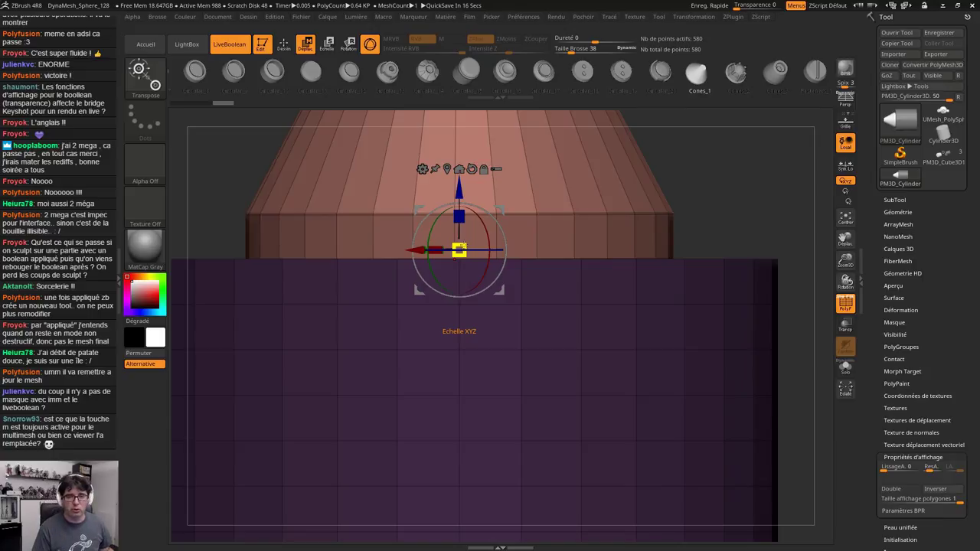
# Enable the display of coplanar faces in the Boolean render settings
pyautogui.keyDown('ctrl'); pyautogui.moveTo(634, 395); pyautogui.dragTo(619, 445, button='right'); pyautogui.keyUp('ctrl')
pyautogui.moveTo(619, 444); pyautogui.dragTo(536, 479)
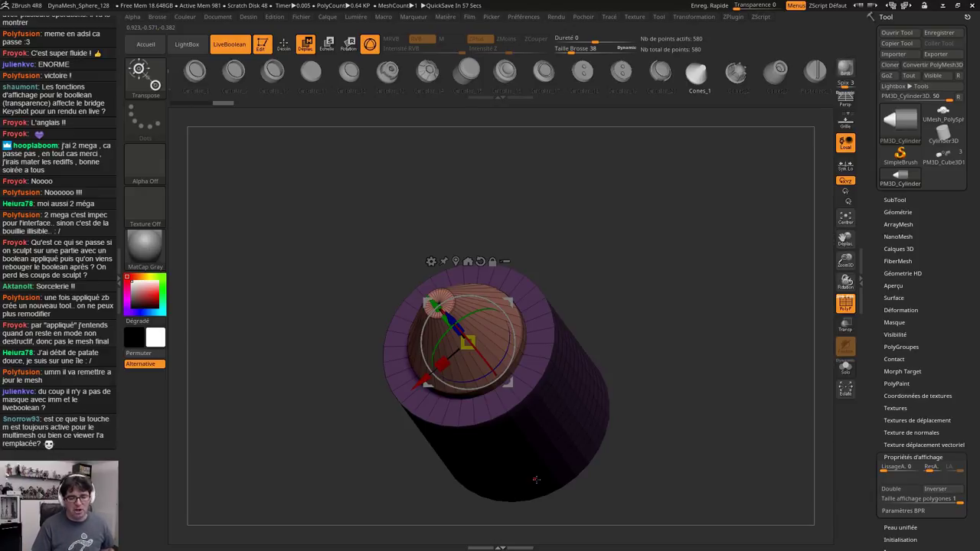
pyautogui.keyDown('alt'); pyautogui.moveTo(536, 479); pyautogui.dragTo(556, 401); pyautogui.keyUp('alt')
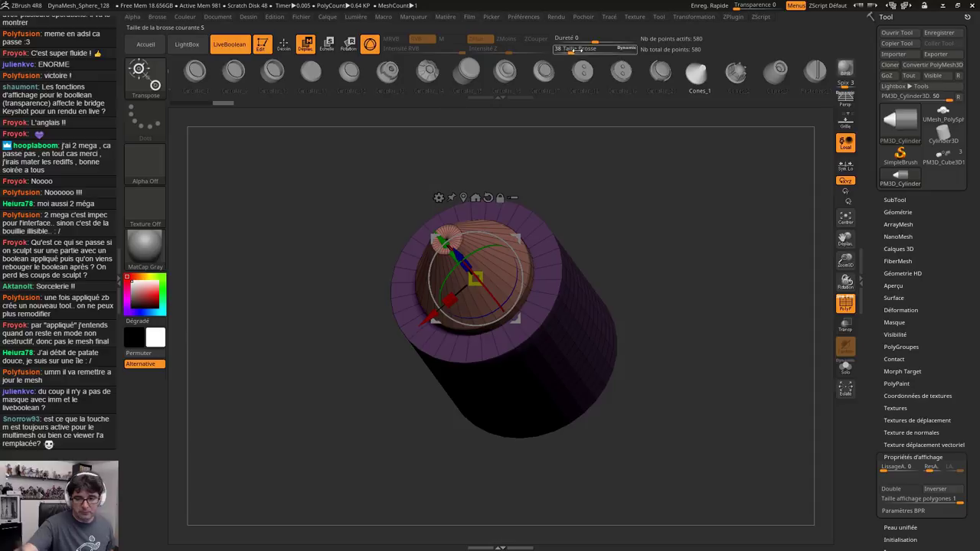
pyautogui.click(559, 17)
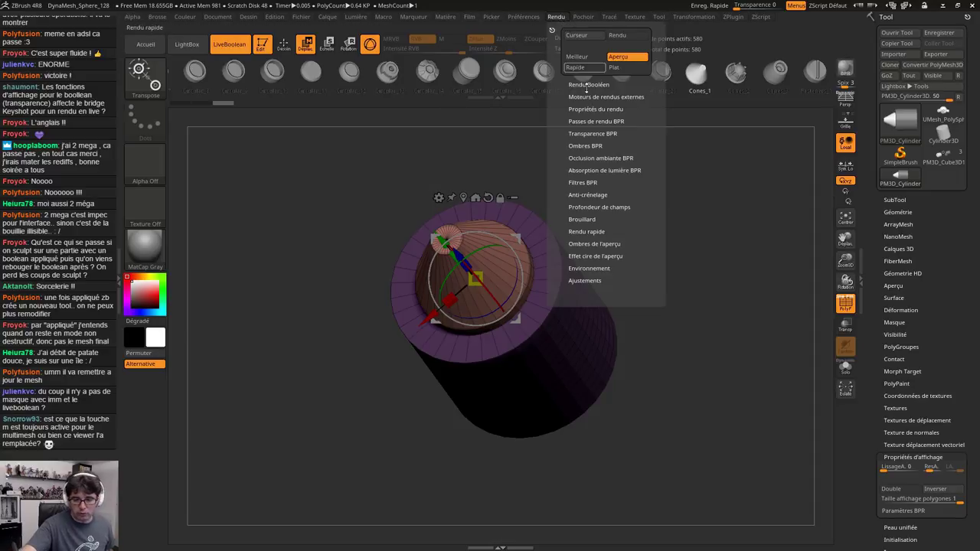
pyautogui.click(617, 97)
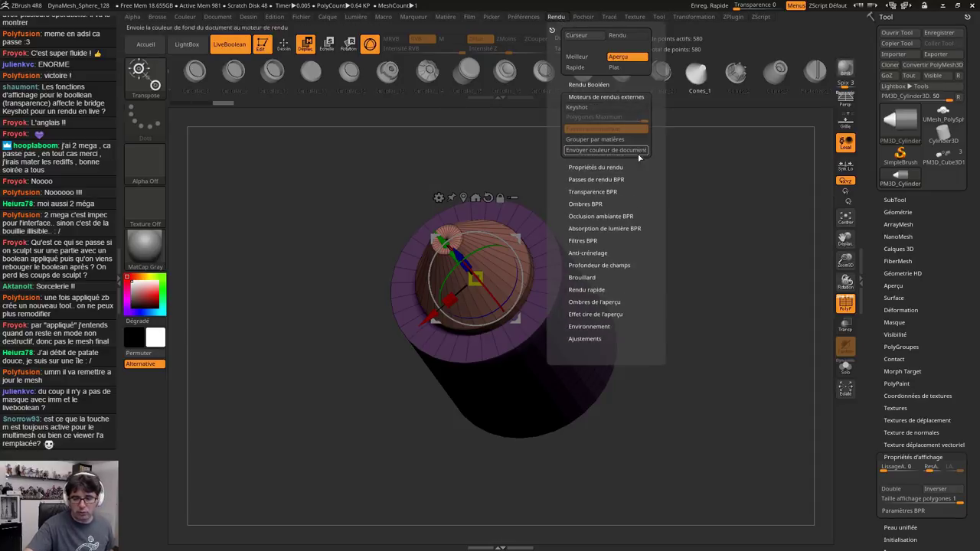
pyautogui.click(588, 85)
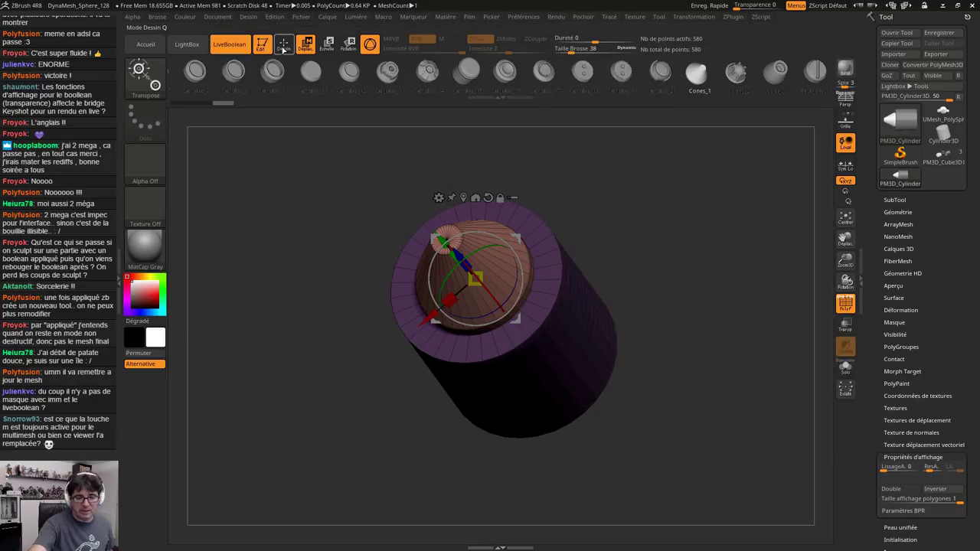
pyautogui.click(524, 16)
pyautogui.click(557, 17)
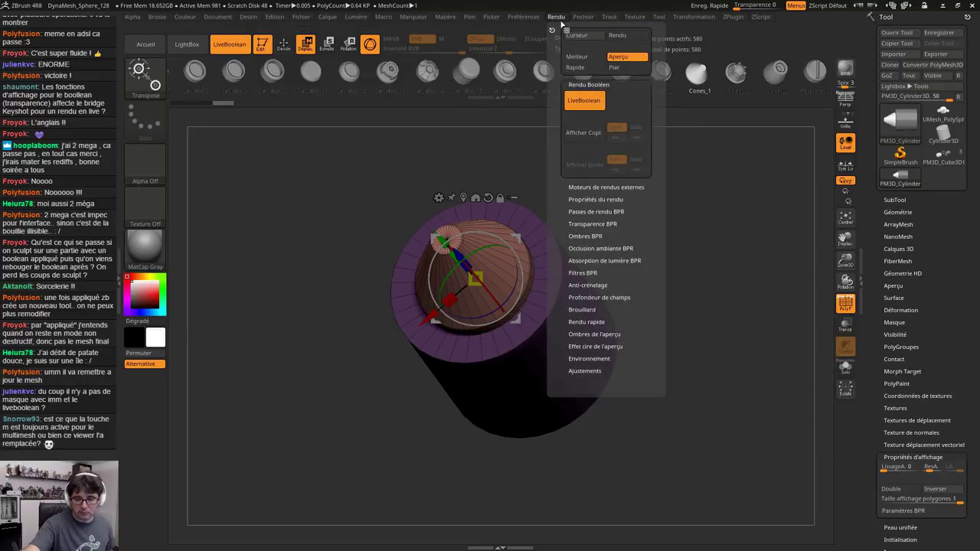
pyautogui.click(585, 136)
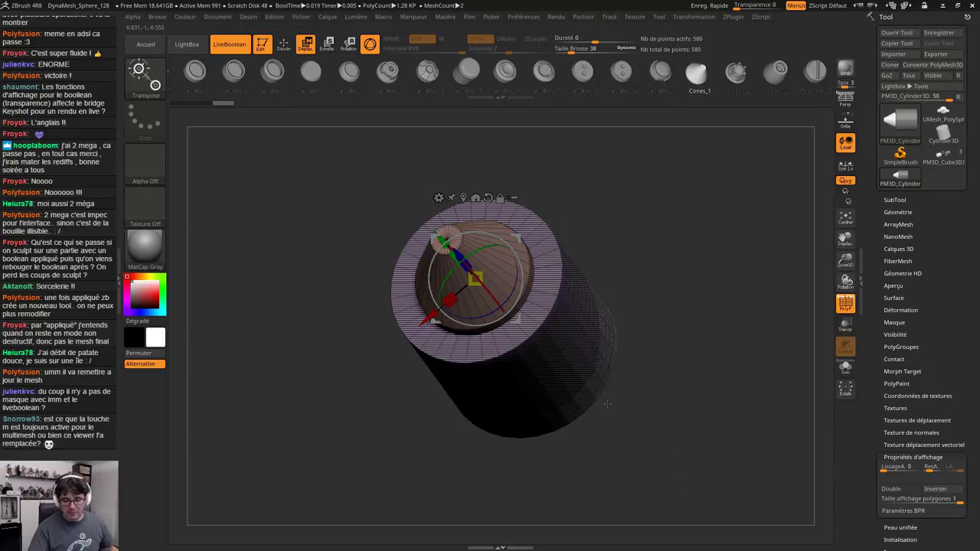
# Nudge the cone along its axis against the cylinder's end face and hide the polygon wireframe
pyautogui.moveTo(637, 487); pyautogui.dragTo(538, 505)
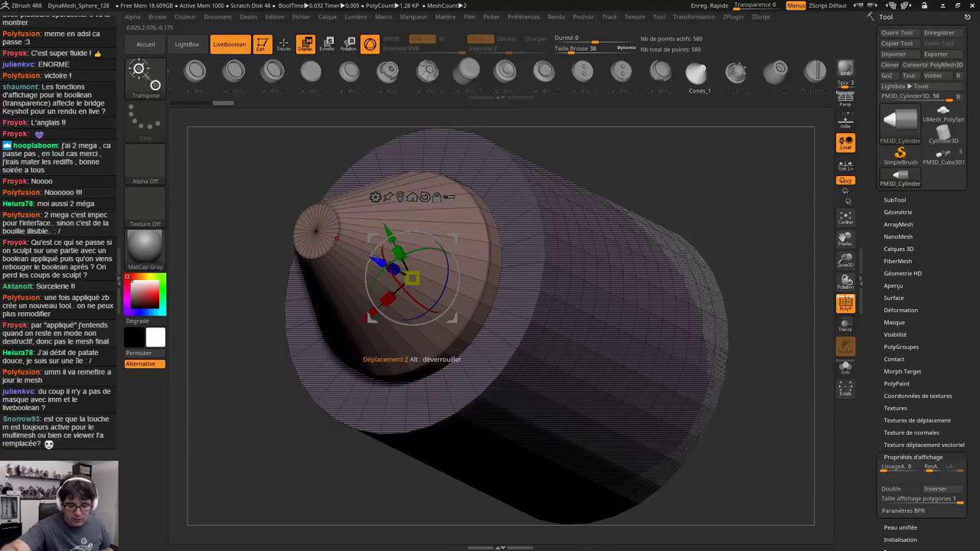
pyautogui.moveTo(380, 257); pyautogui.dragTo(337, 232)
pyautogui.click(845, 302)
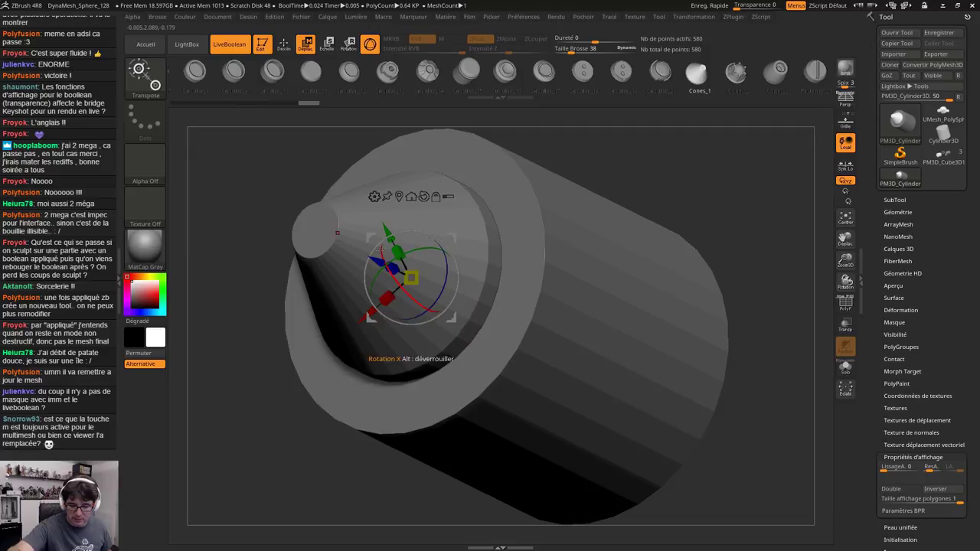
# Examine the coplanar detection threshold and micro-topology cleanup options in the Boolean preferences
pyautogui.click(523, 16)
pyautogui.click(556, 16)
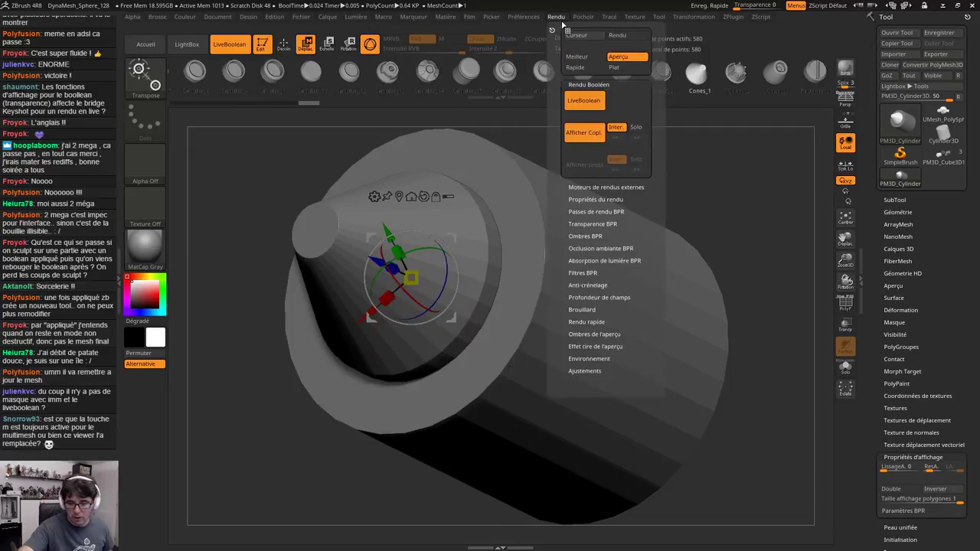
pyautogui.click(523, 16)
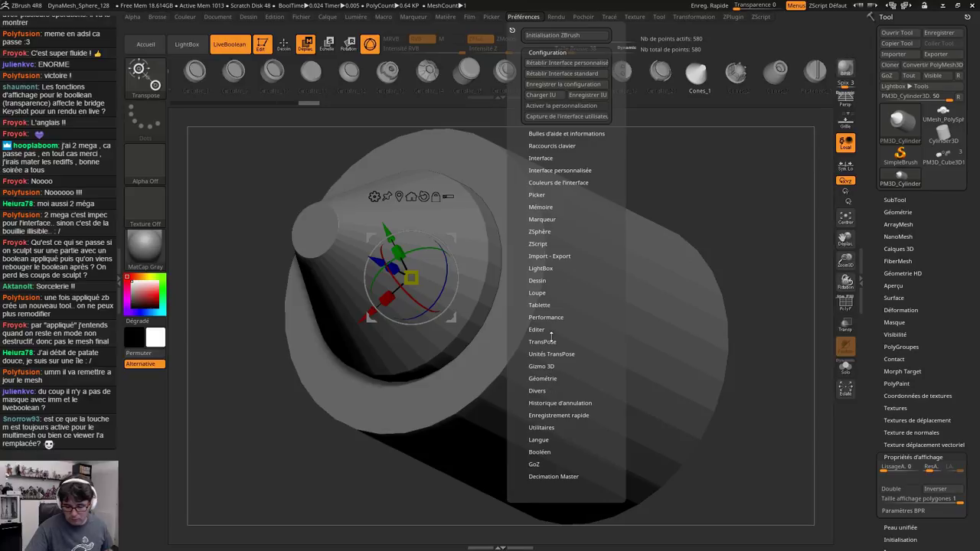
pyautogui.click(539, 452)
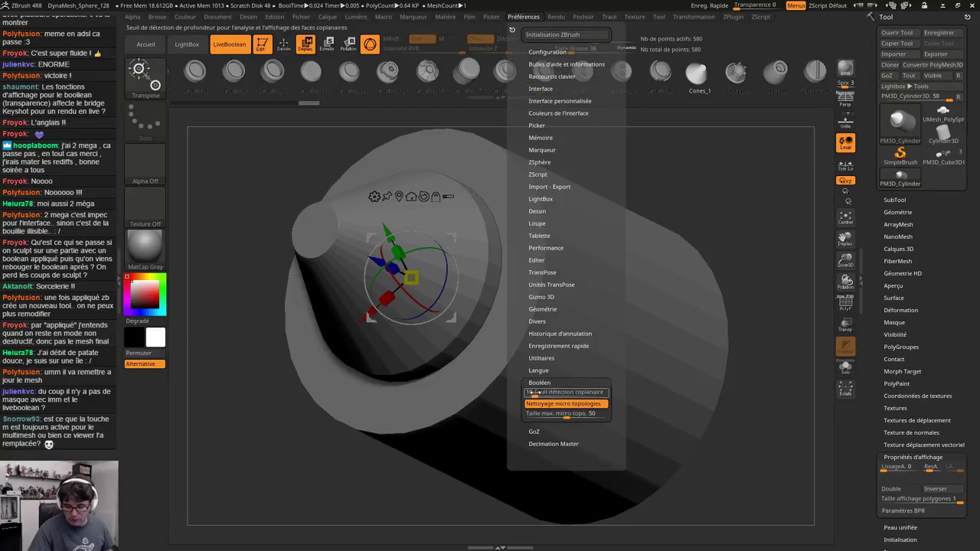
# Adjust the cone's position along its axis in small moves to test the coplanar face highlighting from the opposite angle
pyautogui.moveTo(378, 261); pyautogui.dragTo(379, 262)
pyautogui.moveTo(516, 419); pyautogui.dragTo(543, 387, button='right')
pyautogui.moveTo(543, 386); pyautogui.dragTo(446, 388)
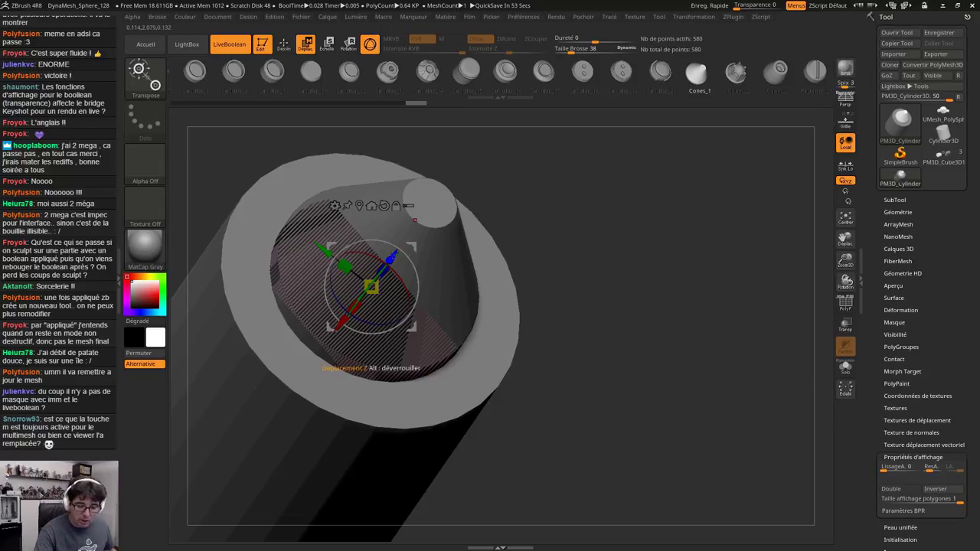
pyautogui.moveTo(391, 258); pyautogui.dragTo(390, 258)
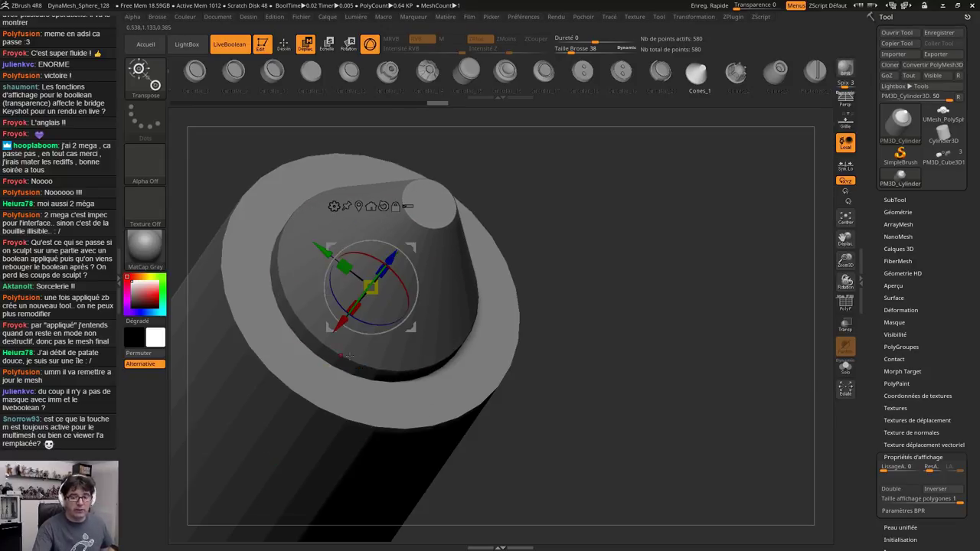
# Turn off the coplanar face display and open the SubTool list of the cylinder model
pyautogui.click(563, 17)
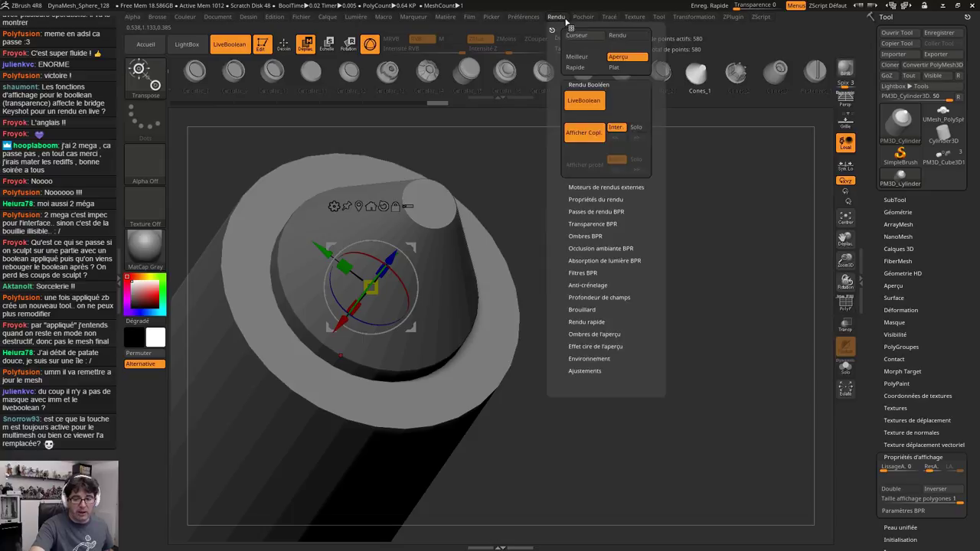
pyautogui.click(585, 133)
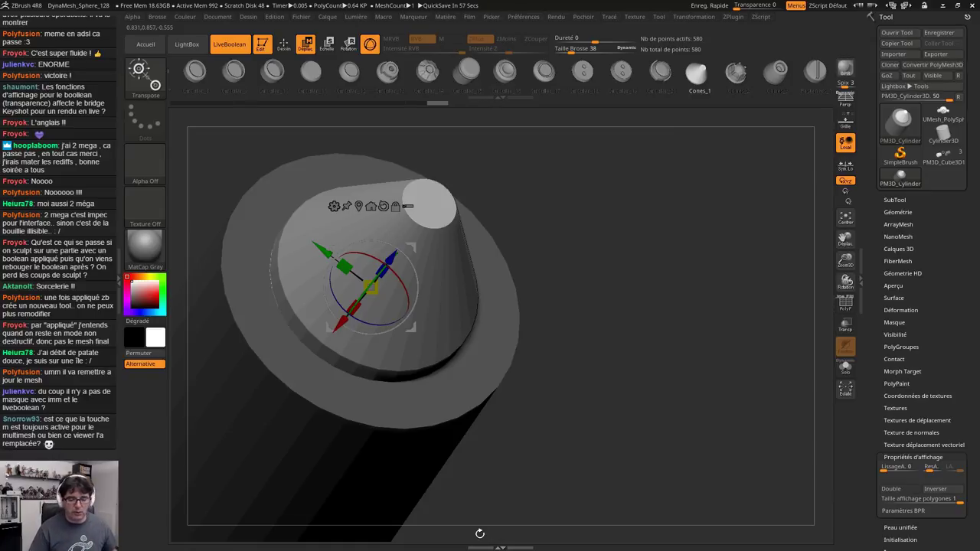
pyautogui.moveTo(479, 534); pyautogui.dragTo(396, 408)
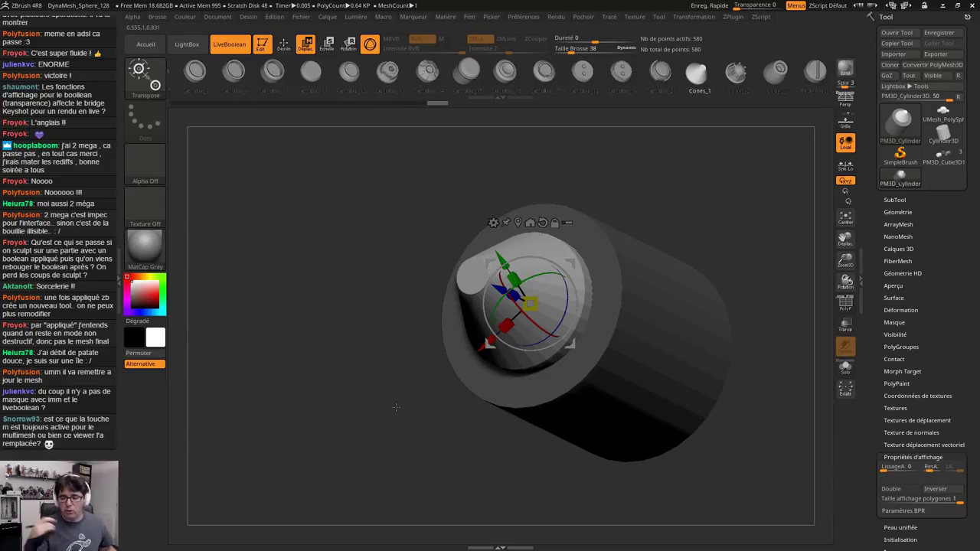
pyautogui.click(896, 200)
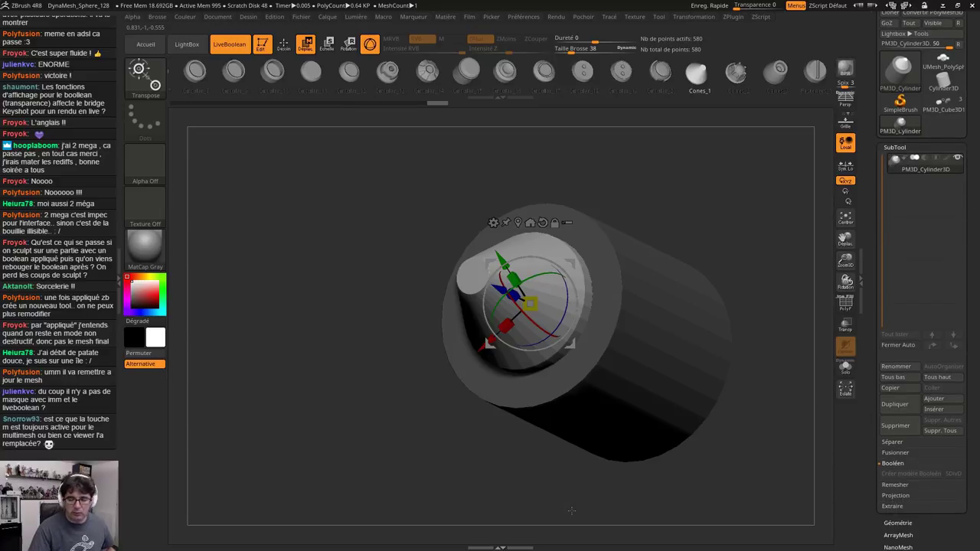
pyautogui.keyDown('alt'); pyautogui.moveTo(572, 511); pyautogui.dragTo(485, 508); pyautogui.keyUp('alt')
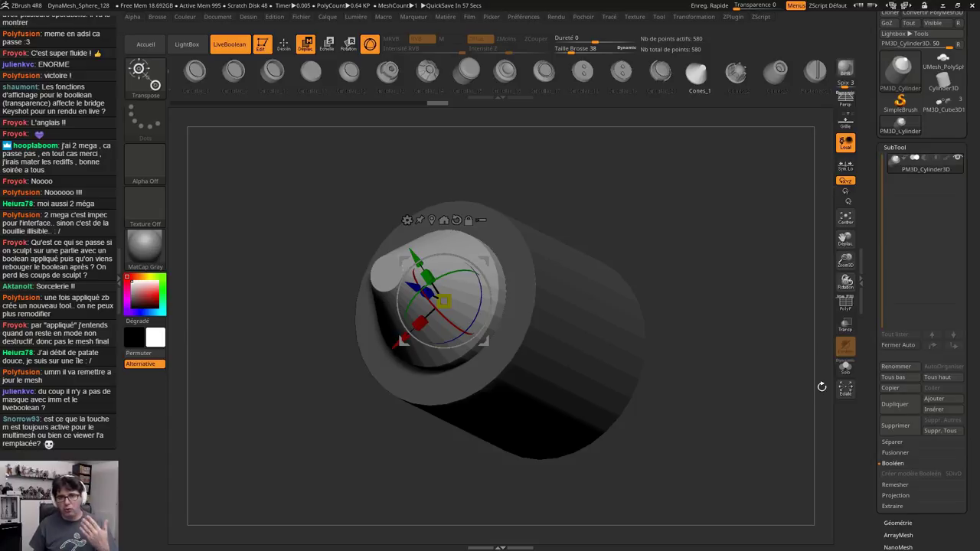
# Load the NutAndBolt.ZPR project from the Boolean sample projects, dismiss its introductory note and view the bolt from the side
pyautogui.press(',')
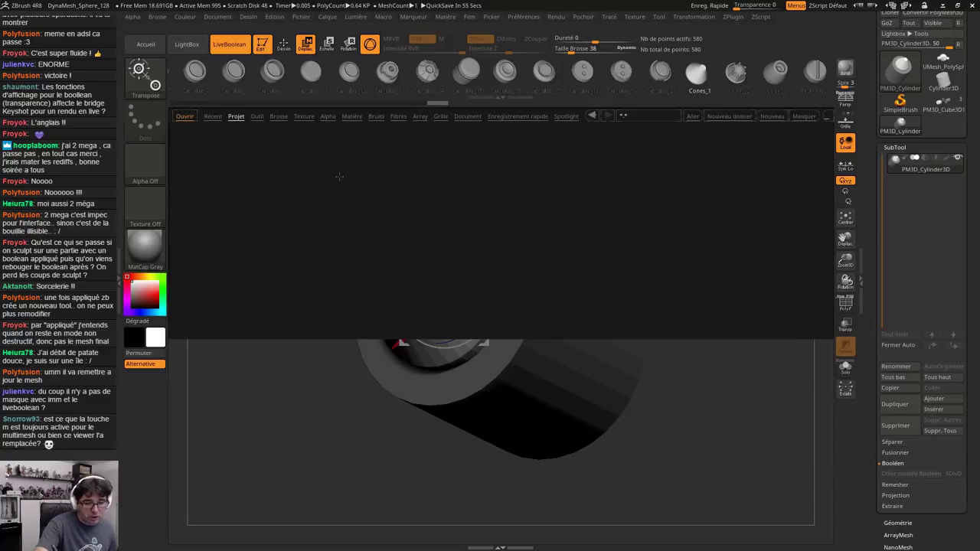
pyautogui.click(253, 153)
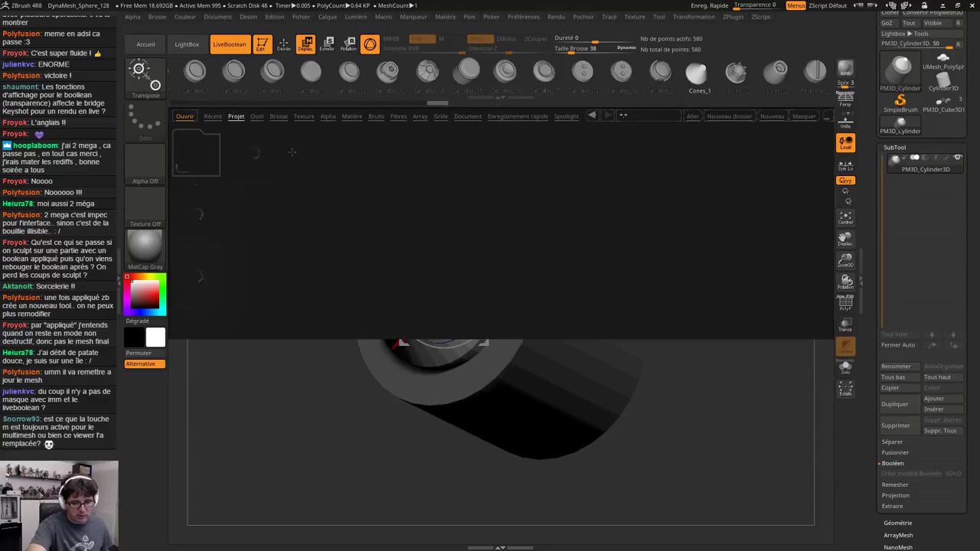
pyautogui.doubleClick(195, 278)
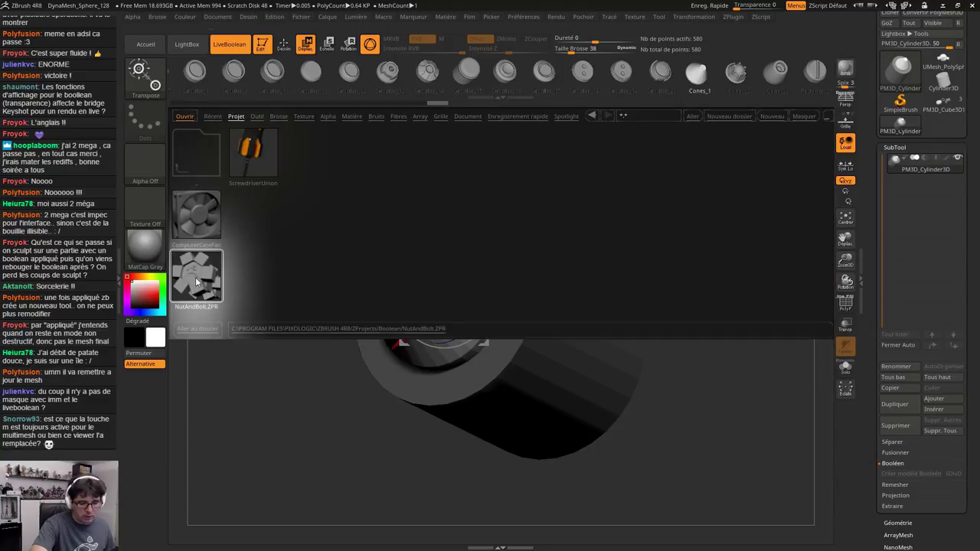
pyautogui.click(528, 319)
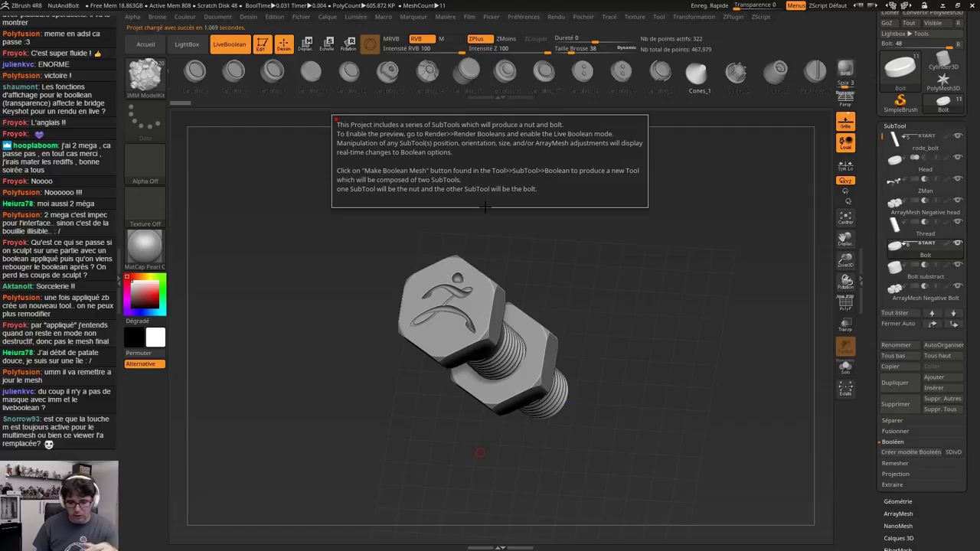
pyautogui.click(499, 169)
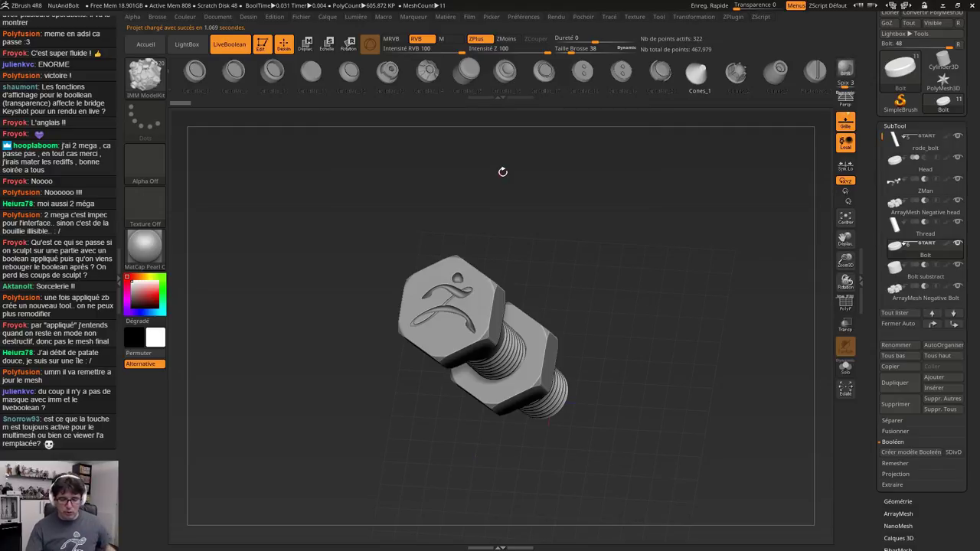
pyautogui.moveTo(605, 293); pyautogui.dragTo(568, 258)
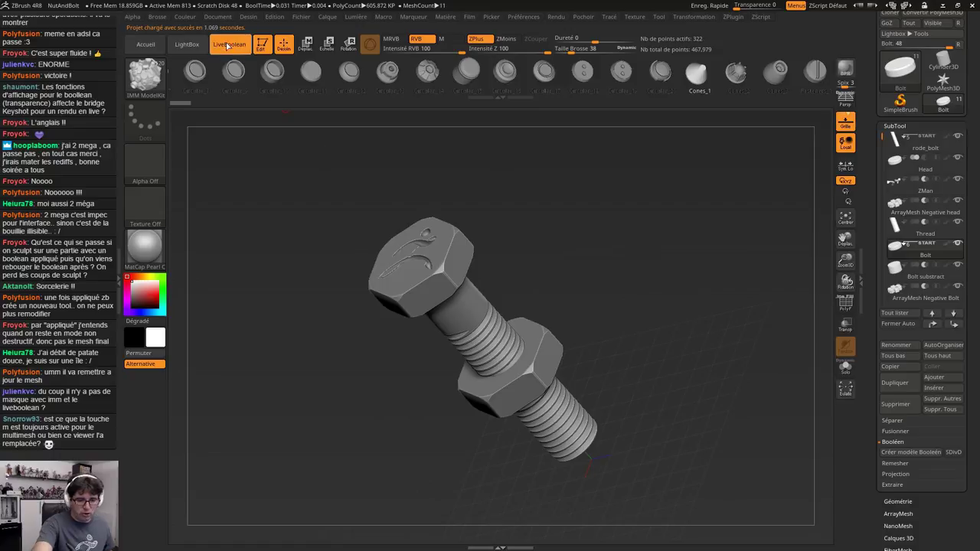
# Turn Live Boolean off and on to compare the raw SubTools with the finished nut and bolt
pyautogui.click(226, 44)
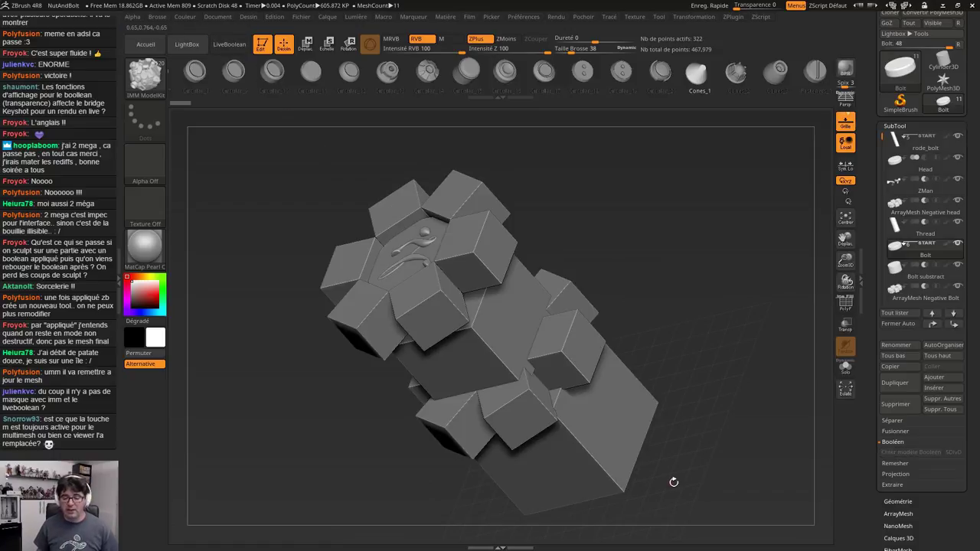
pyautogui.click(229, 44)
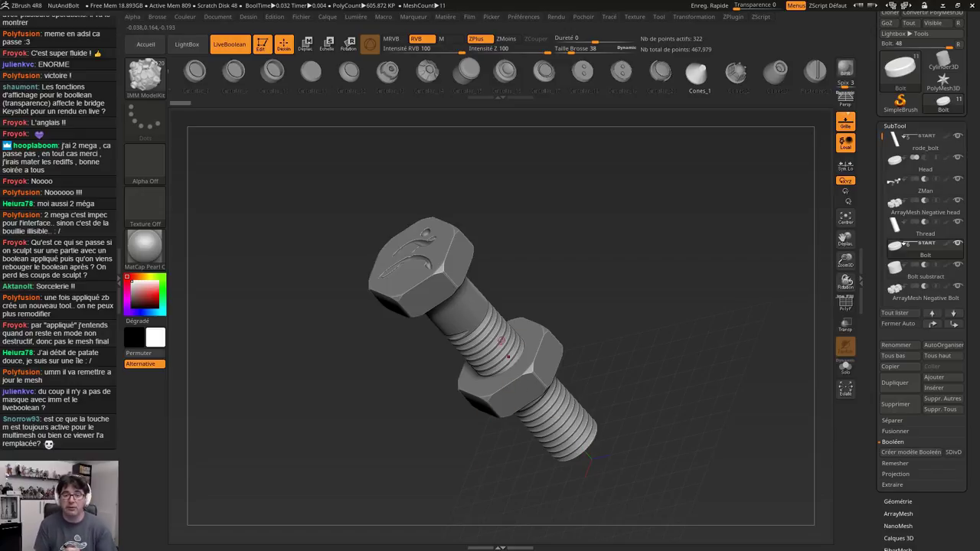
pyautogui.moveTo(502, 341); pyautogui.dragTo(536, 339, button='right')
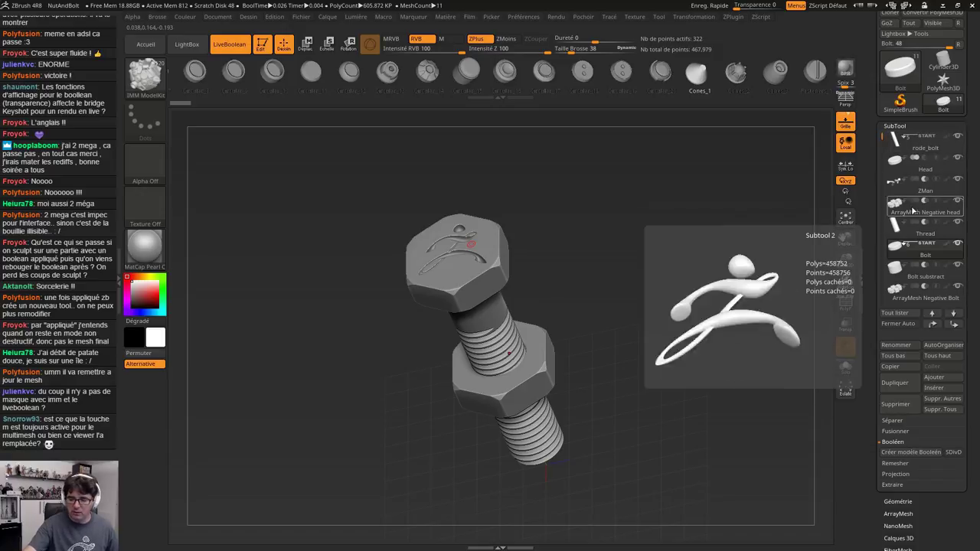
# Select the rode_bolt SubTool and turn on Auto Collapse to review only the SubTools of its Boolean group
pyautogui.moveTo(915, 246)
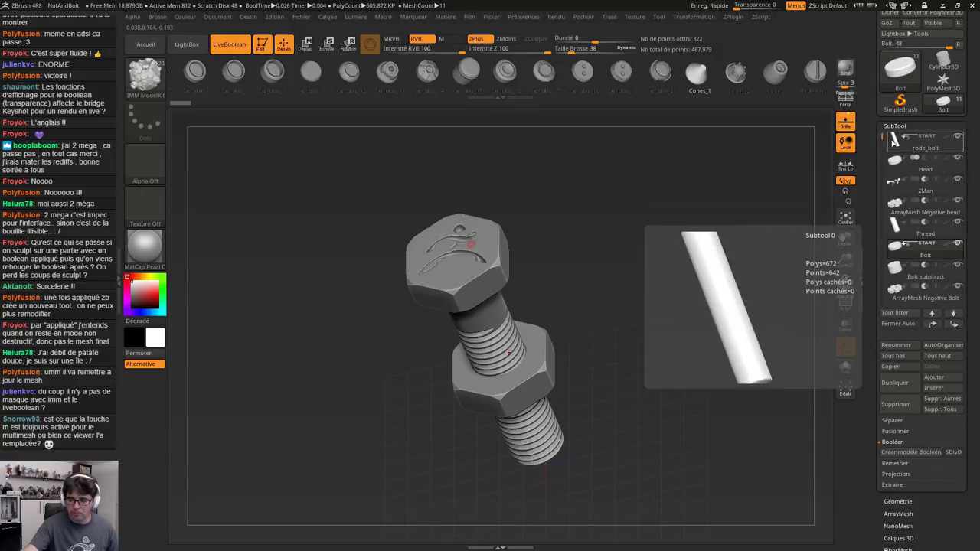
pyautogui.click(894, 142)
pyautogui.moveTo(892, 272)
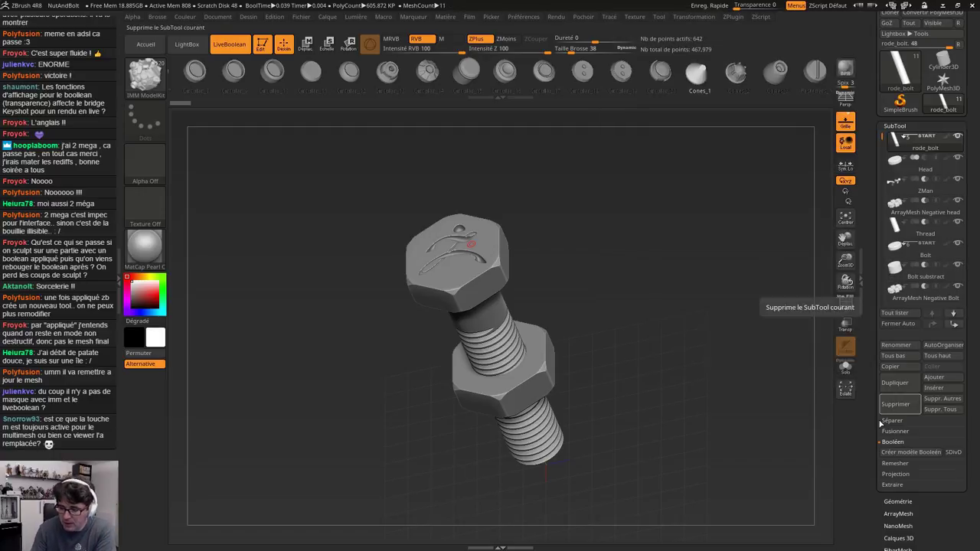
pyautogui.click(900, 325)
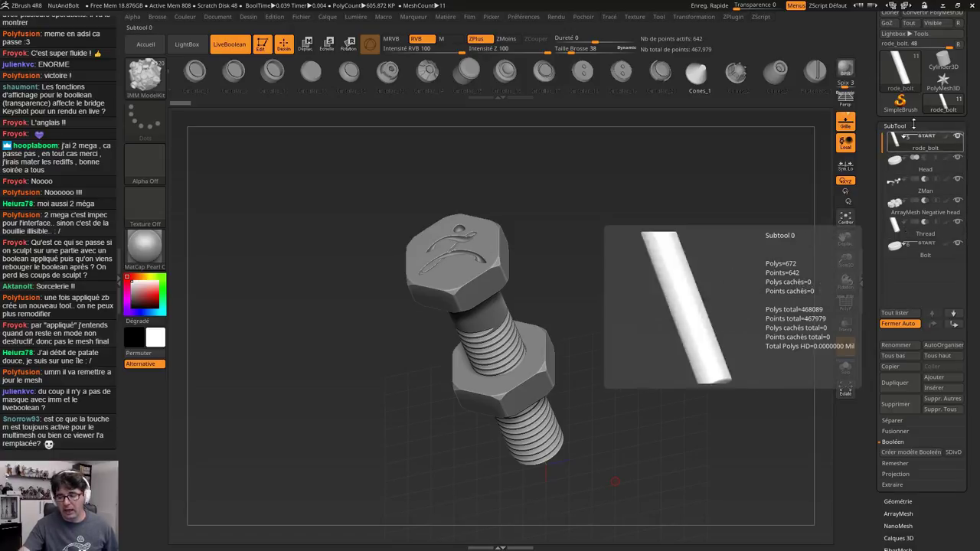
pyautogui.moveTo(905, 255)
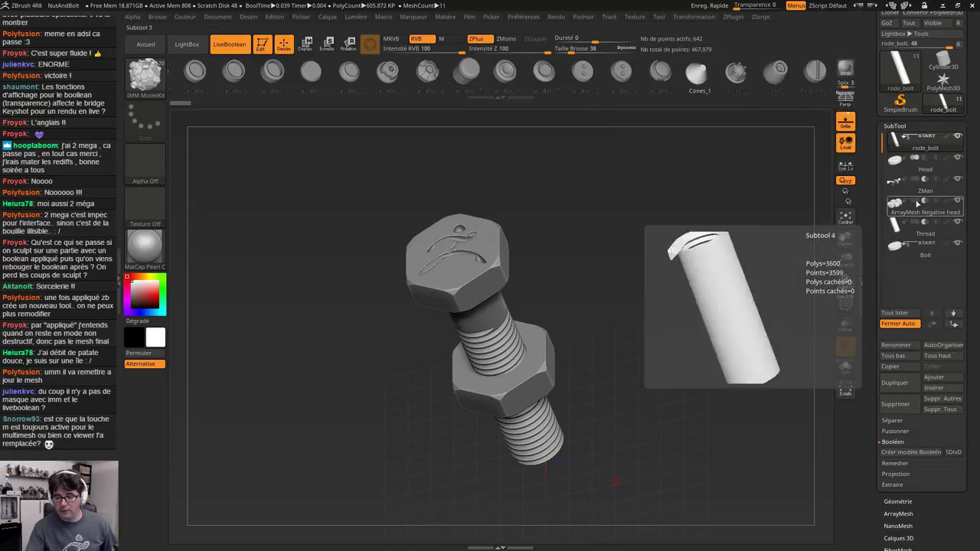
pyautogui.moveTo(914, 143)
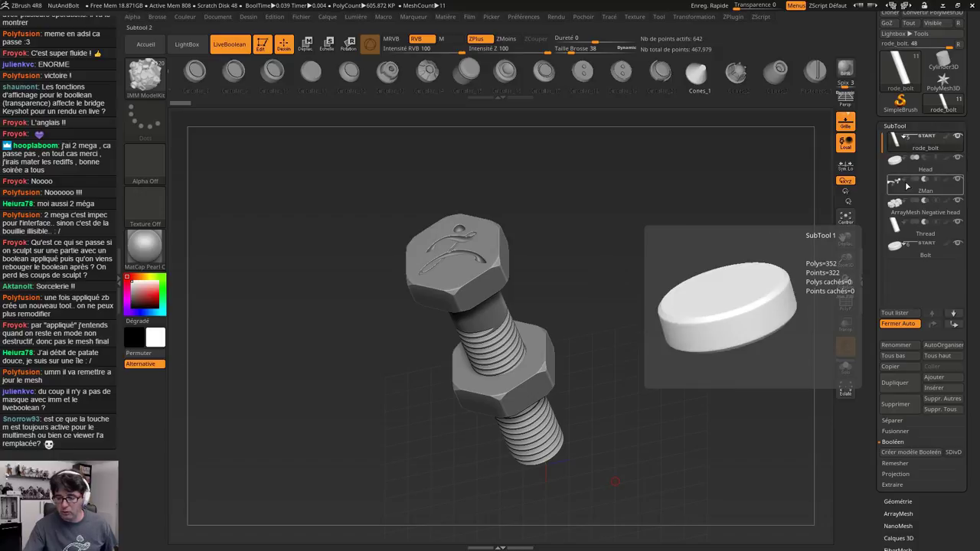
# Unfold the Bolt group to review its subtraction, thread and material remover SubTools, and turn Auto Collapse off
pyautogui.click(932, 258)
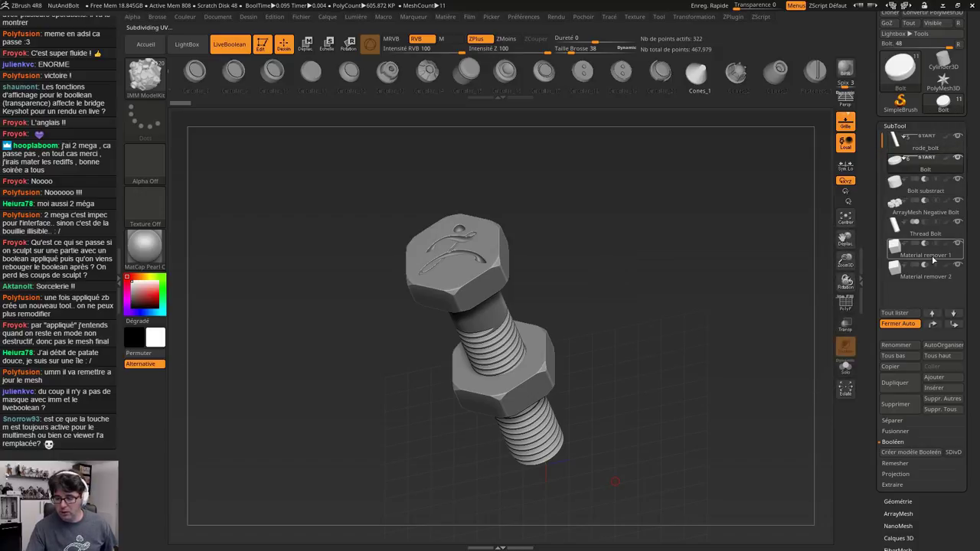
pyautogui.moveTo(906, 138)
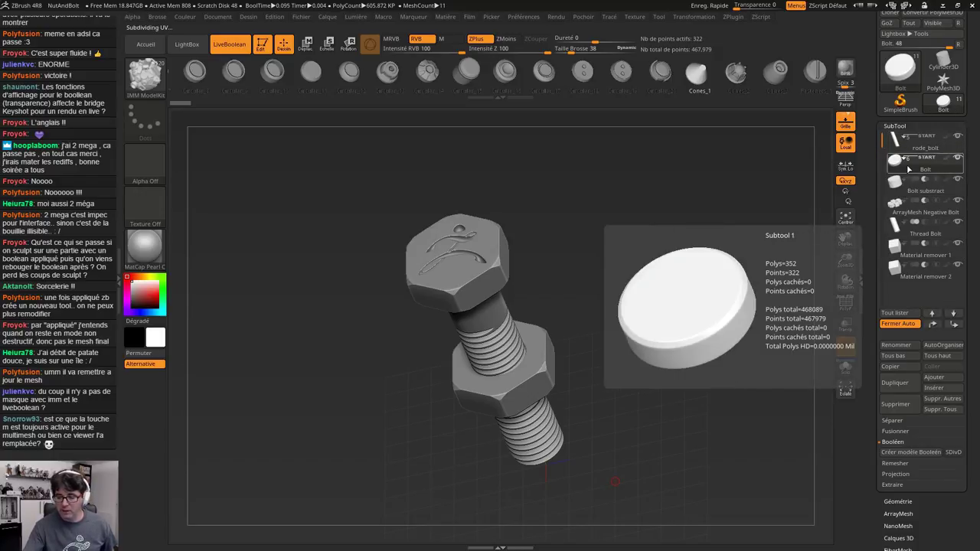
pyautogui.moveTo(913, 256)
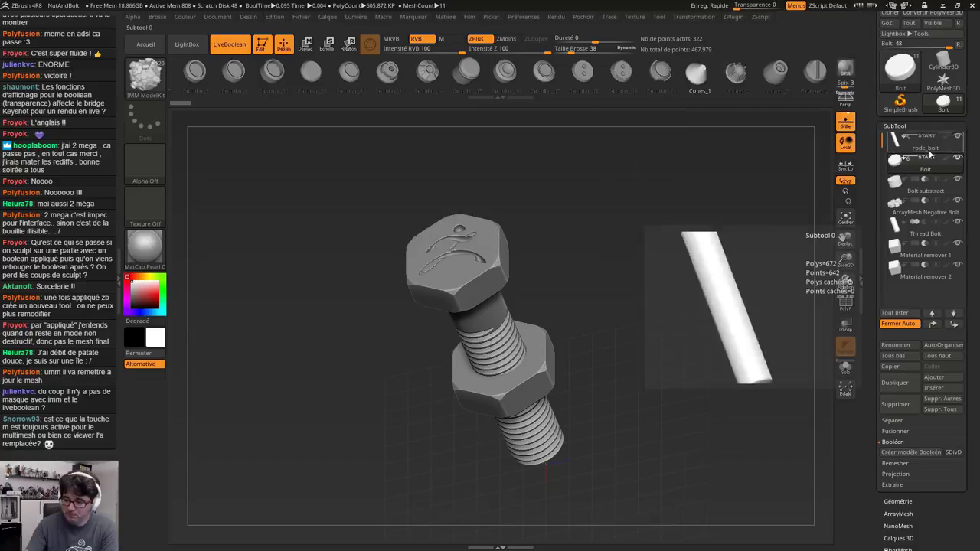
pyautogui.click(897, 325)
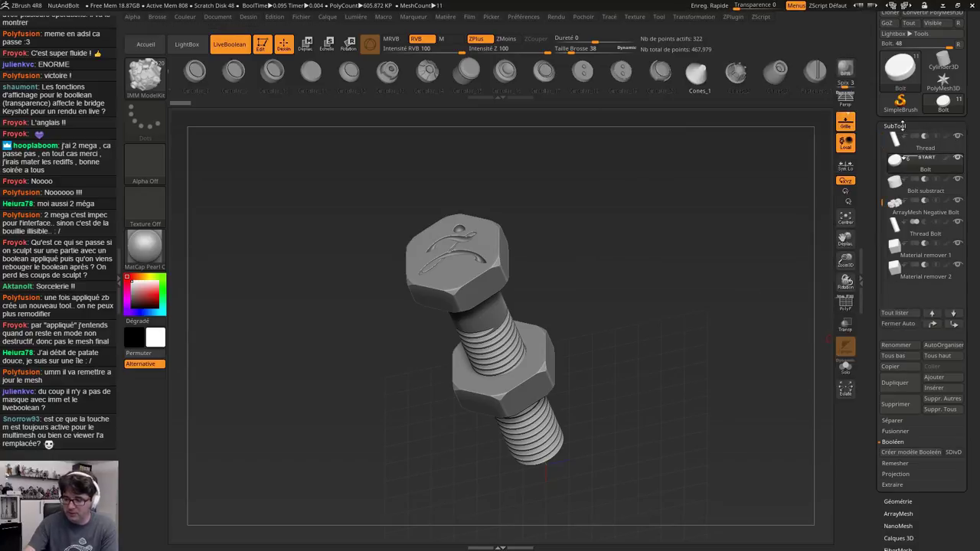
# Hide all SubTools of the Bolt group, including ArrayMesh Negative Bolt, Thread Bolt and both Material removers, and select rode_bolt
pyautogui.moveTo(883, 202); pyautogui.dragTo(884, 123)
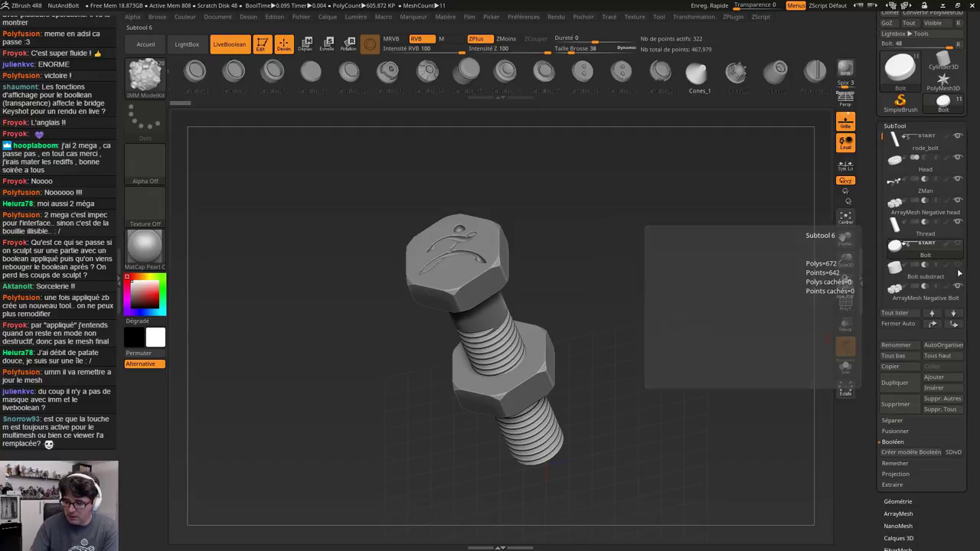
pyautogui.scroll(-3, 957, 253)
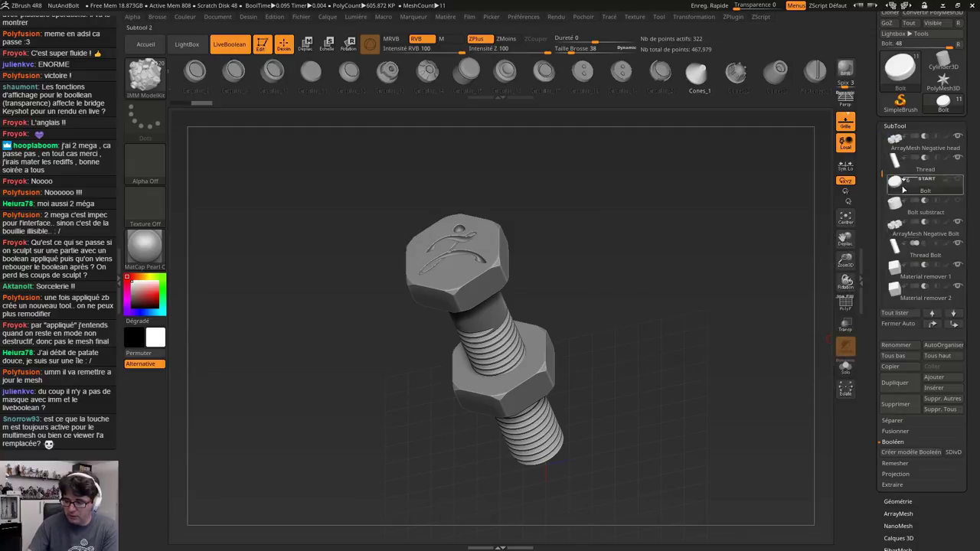
pyautogui.click(958, 223)
pyautogui.click(958, 244)
pyautogui.click(958, 266)
pyautogui.click(958, 288)
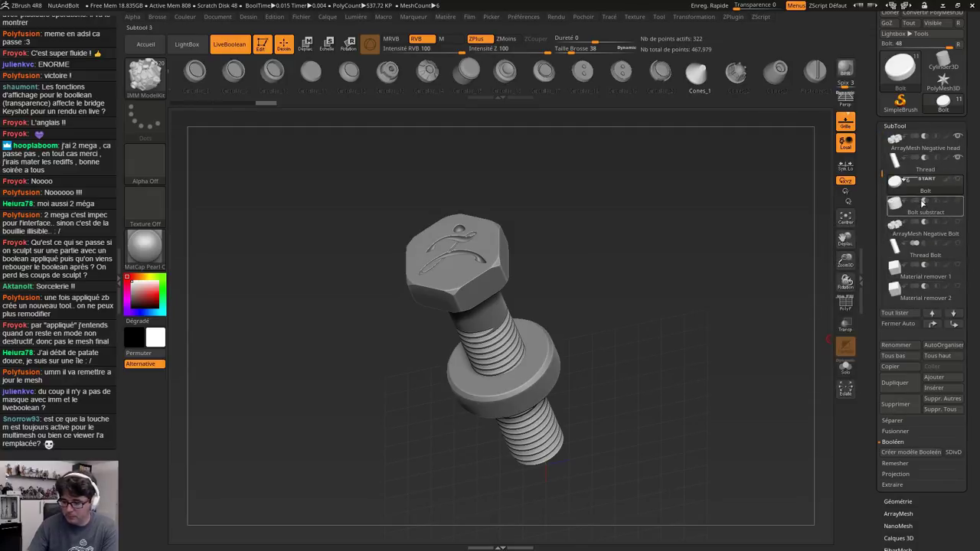
pyautogui.moveTo(883, 174); pyautogui.dragTo(884, 118)
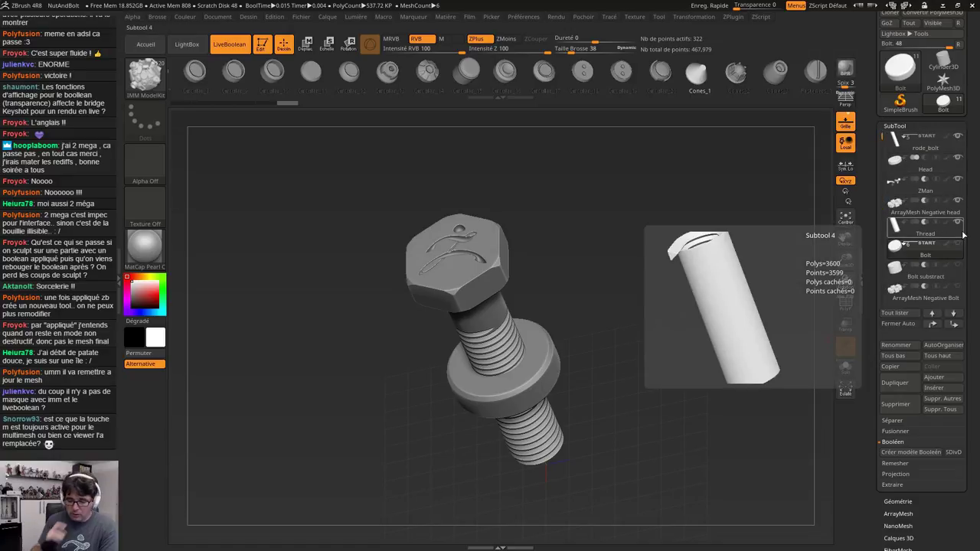
pyautogui.click(919, 138)
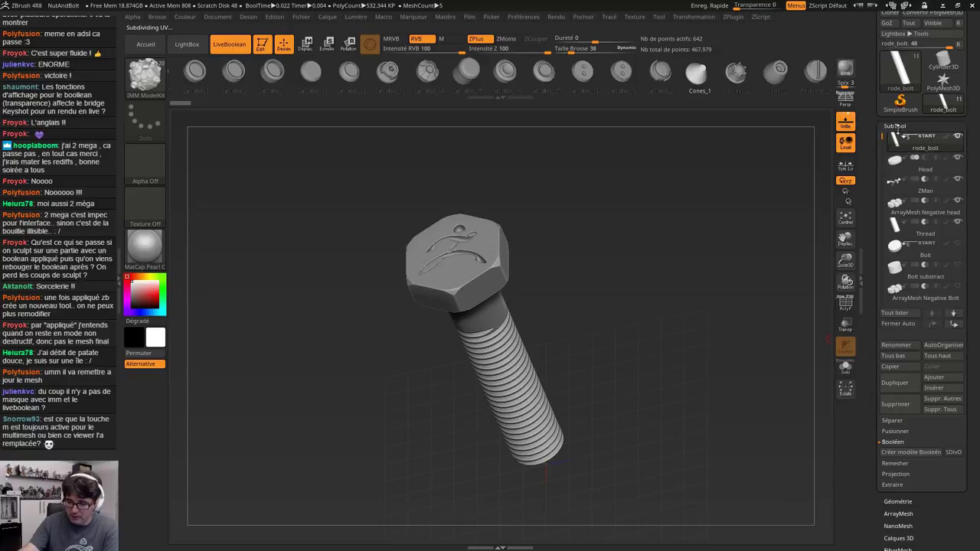
# Hide the Thread, ArrayMesh Negative head, ZMan and Head SubTools so only the rode_bolt cylinder remains displayed
pyautogui.moveTo(896, 162)
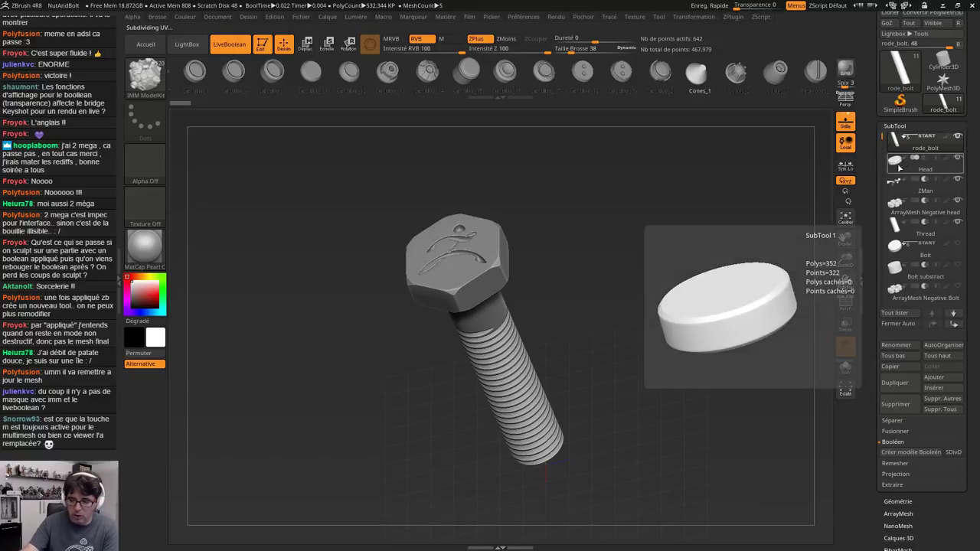
pyautogui.click(892, 165)
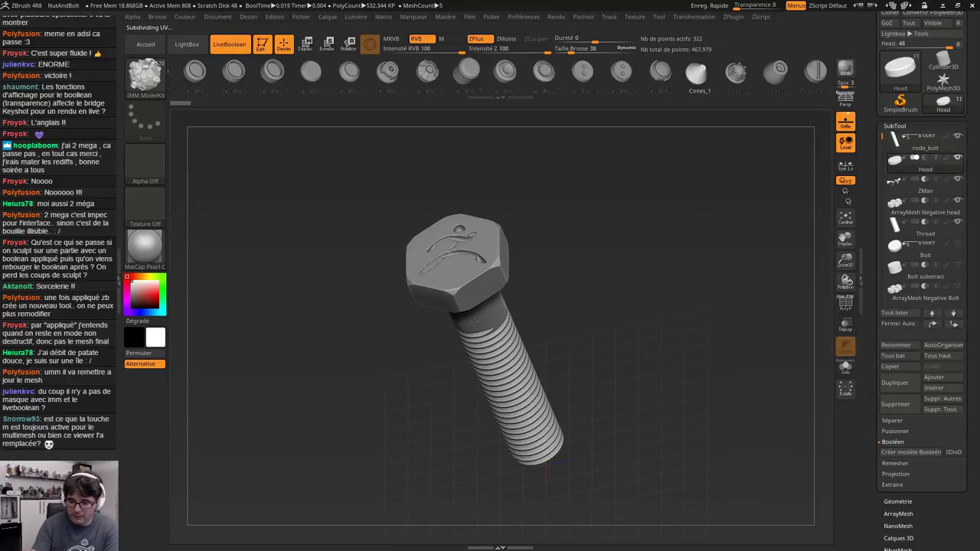
pyautogui.click(957, 222)
pyautogui.click(960, 210)
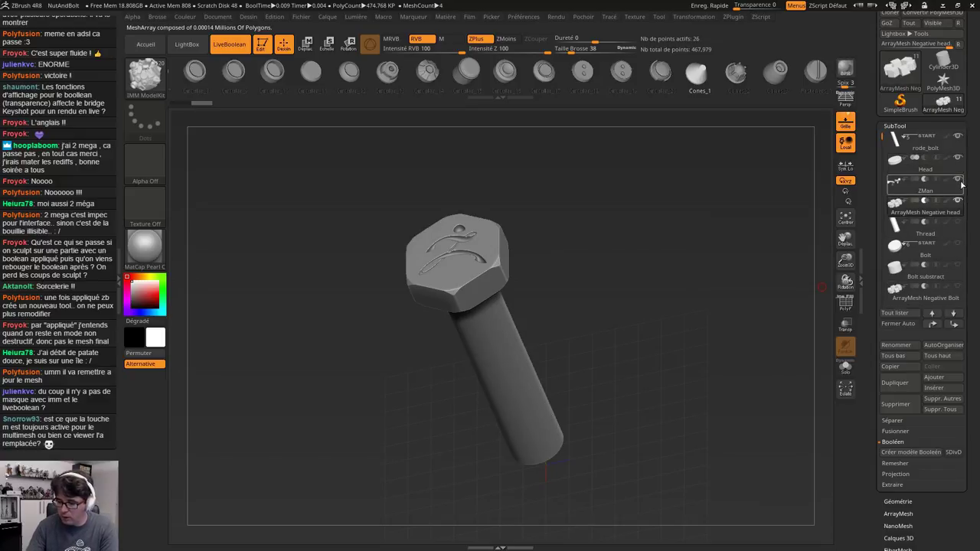
pyautogui.click(958, 157)
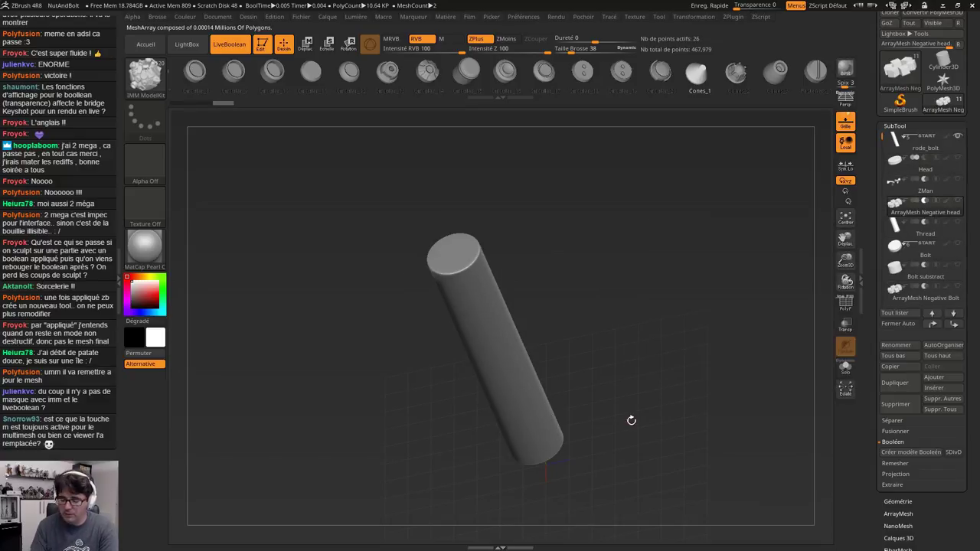
pyautogui.moveTo(607, 288); pyautogui.dragTo(679, 258)
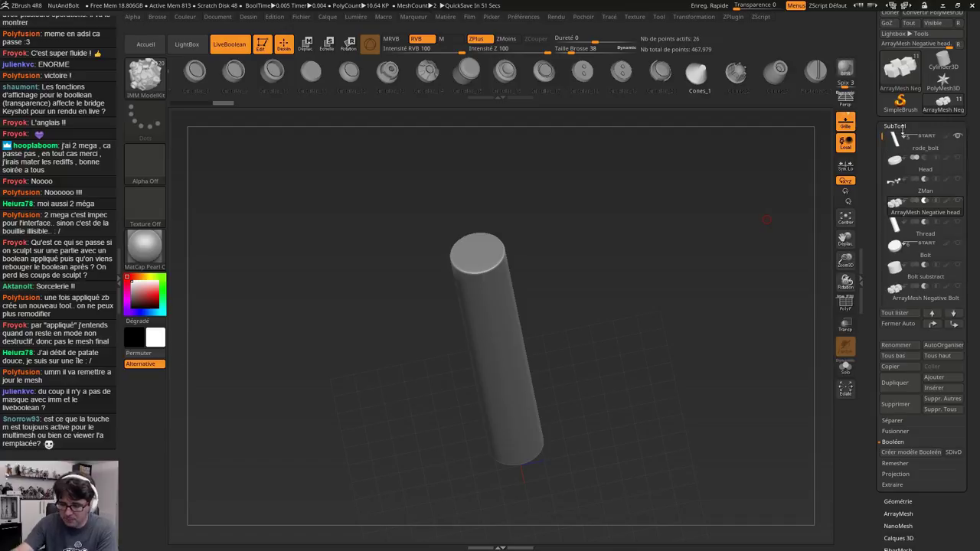
# Show the Head, ZMan and ArrayMesh Negative head SubTools again one by one, and set the array to addition
pyautogui.click(958, 158)
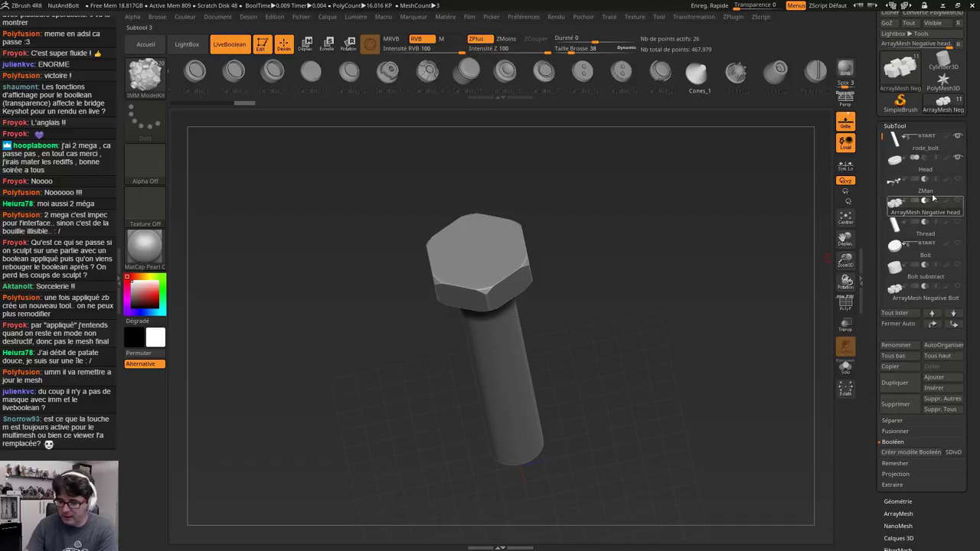
pyautogui.click(897, 162)
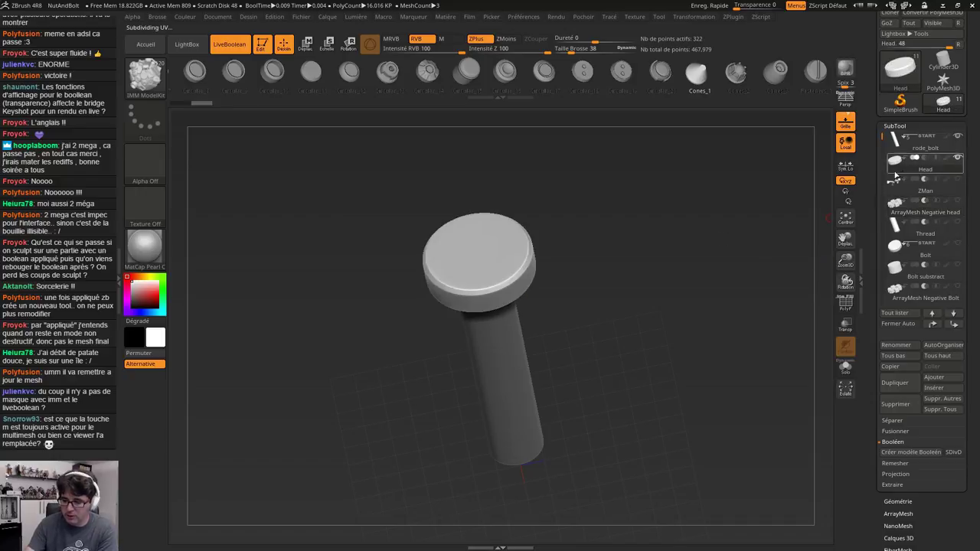
pyautogui.click(894, 186)
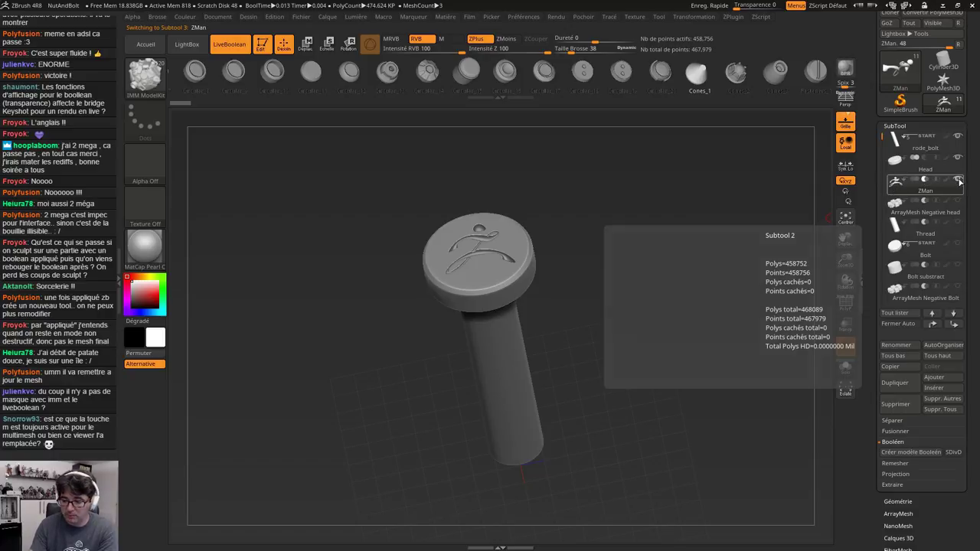
pyautogui.click(895, 203)
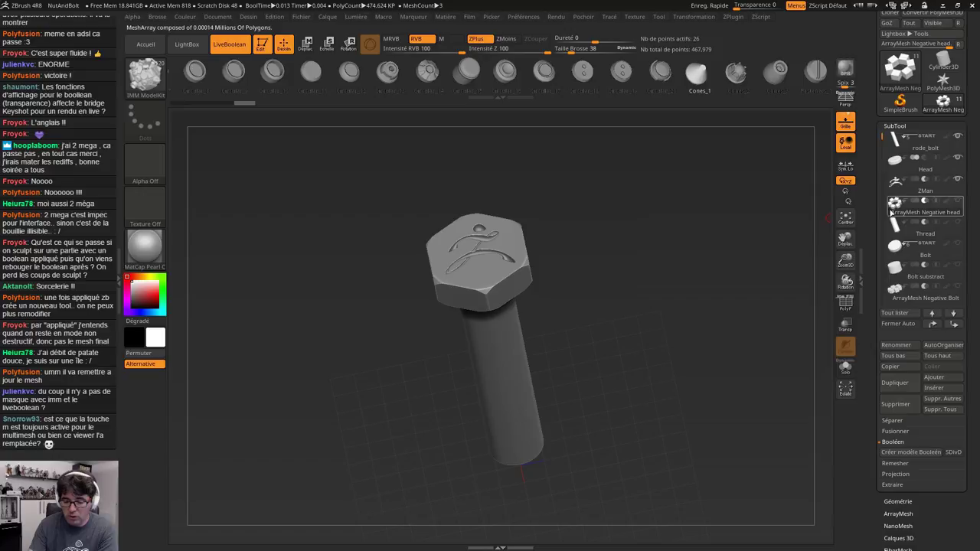
pyautogui.click(958, 201)
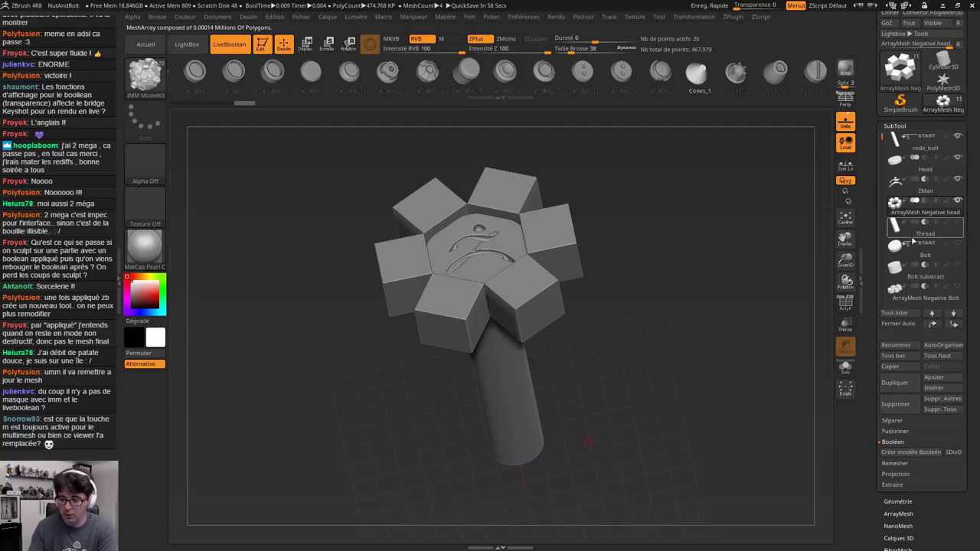
# Select and show the Thread SubTool so it cuts the screw thread into the rod
pyautogui.moveTo(899, 232)
pyautogui.click(950, 228)
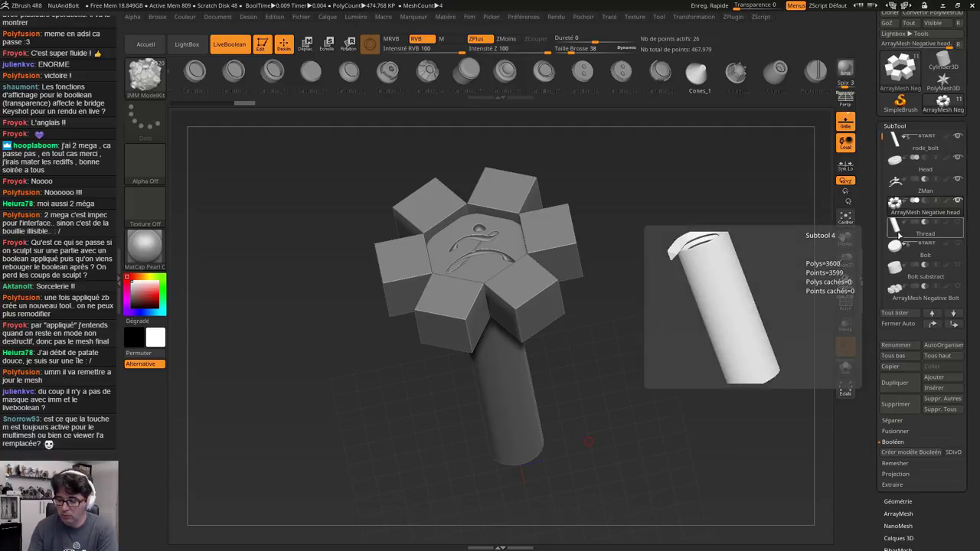
pyautogui.press('f')
pyautogui.moveTo(656, 396); pyautogui.dragTo(682, 352)
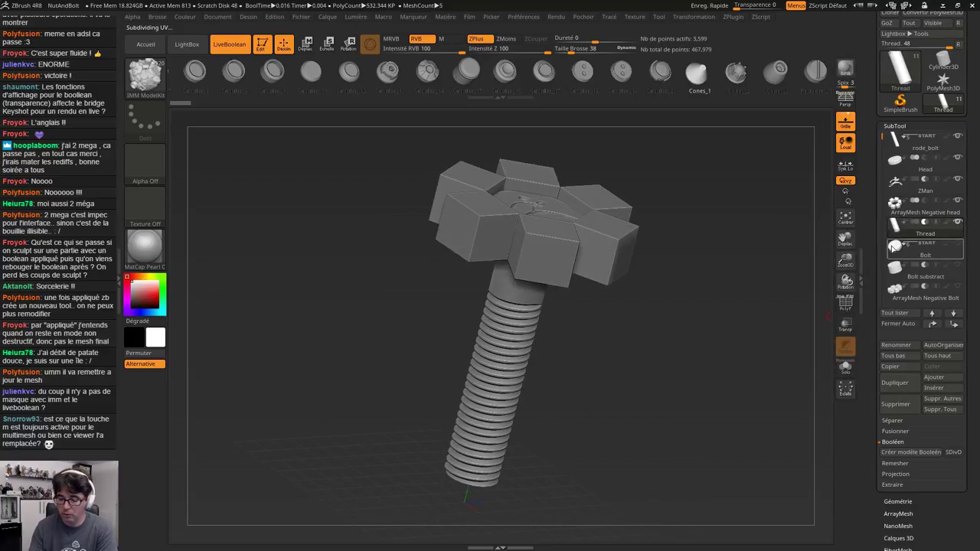
# Set the Thread SubTool to addition and examine its spiral mesh up close with and without PolyFrame
pyautogui.click(917, 222)
pyautogui.moveTo(726, 392)
pyautogui.mouseDown()
pyautogui.moveTo(674, 440)
pyautogui.moveTo(551, 417)
pyautogui.moveTo(606, 422)
pyautogui.mouseUp()
pyautogui.hotkey('shift', 'f')
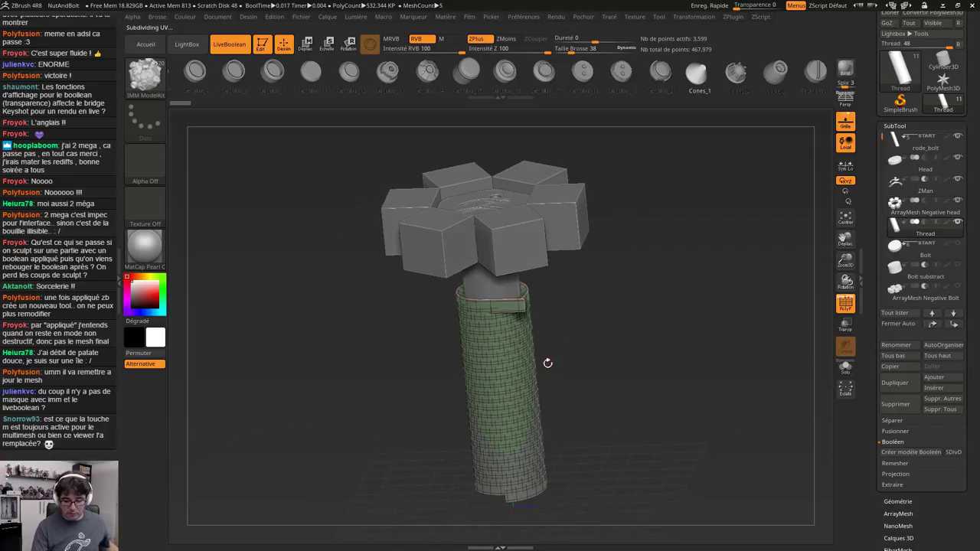
pyautogui.keyDown('alt'); pyautogui.moveTo(547, 363); pyautogui.dragTo(563, 436); pyautogui.keyUp('alt')
pyautogui.moveTo(624, 444); pyautogui.dragTo(783, 486)
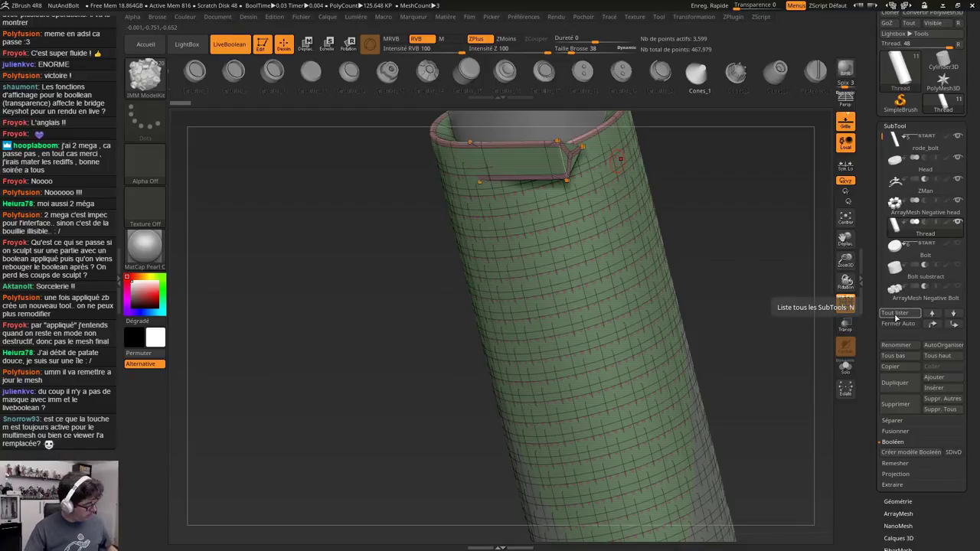
pyautogui.hotkey('shift', 'f')
pyautogui.keyDown('alt'); pyautogui.moveTo(739, 344); pyautogui.dragTo(825, 265); pyautogui.keyUp('alt')
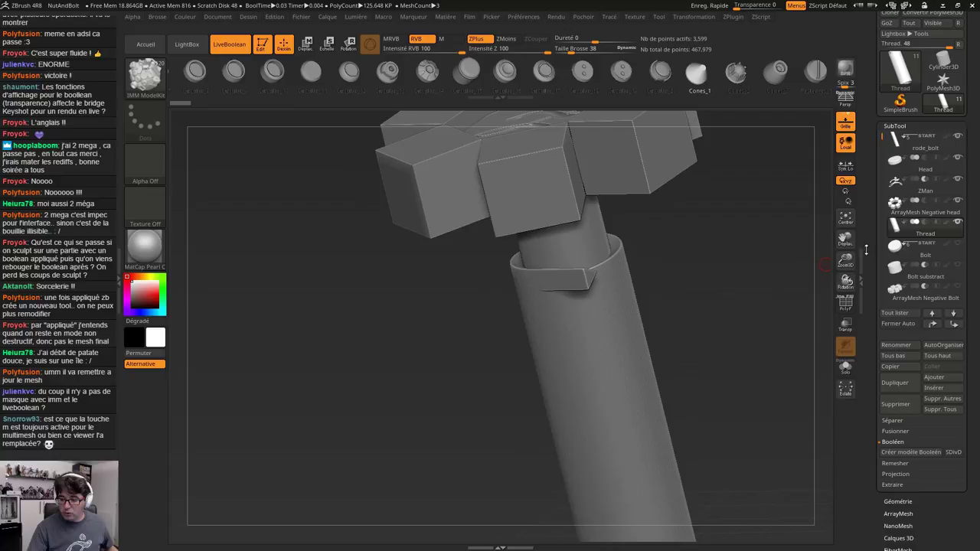
# Set the Thread and ArrayMesh Negative head SubTools back to subtraction and view the complete bolt
pyautogui.click(926, 222)
pyautogui.keyDown('alt'); pyautogui.moveTo(720, 327); pyautogui.dragTo(662, 304); pyautogui.keyUp('alt')
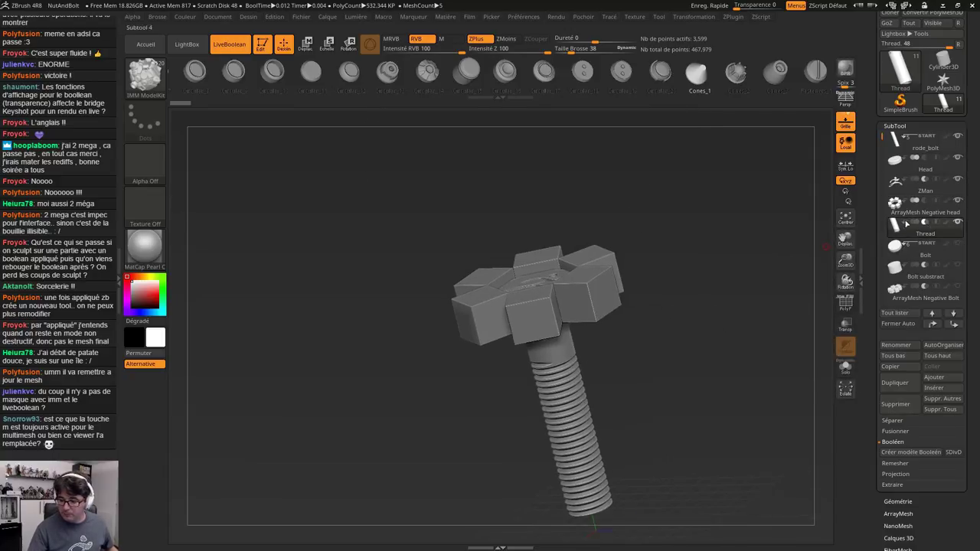
pyautogui.click(925, 202)
pyautogui.moveTo(799, 296); pyautogui.dragTo(520, 204)
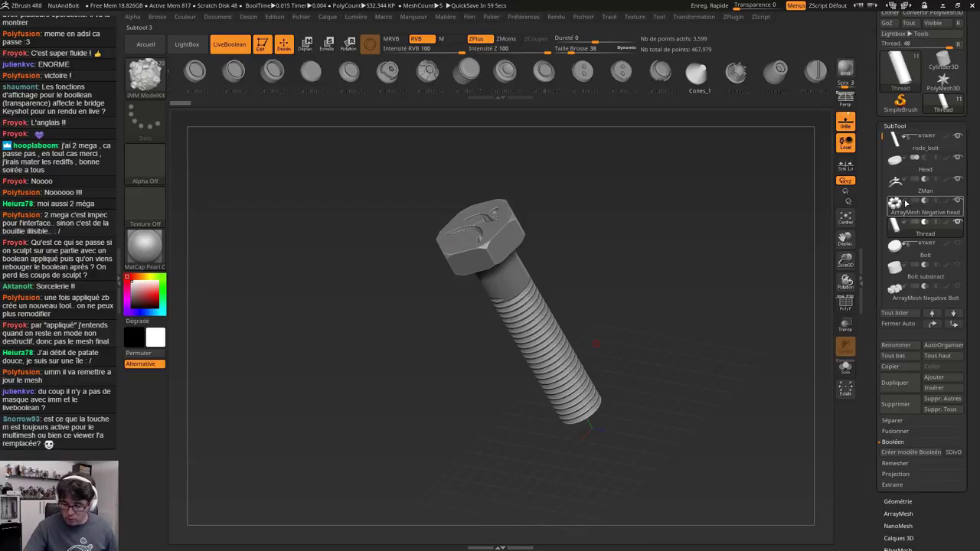
# Select the Bolt SubTool and hide the rode_bolt Start group so that only the nut's base disc is shown
pyautogui.click(898, 249)
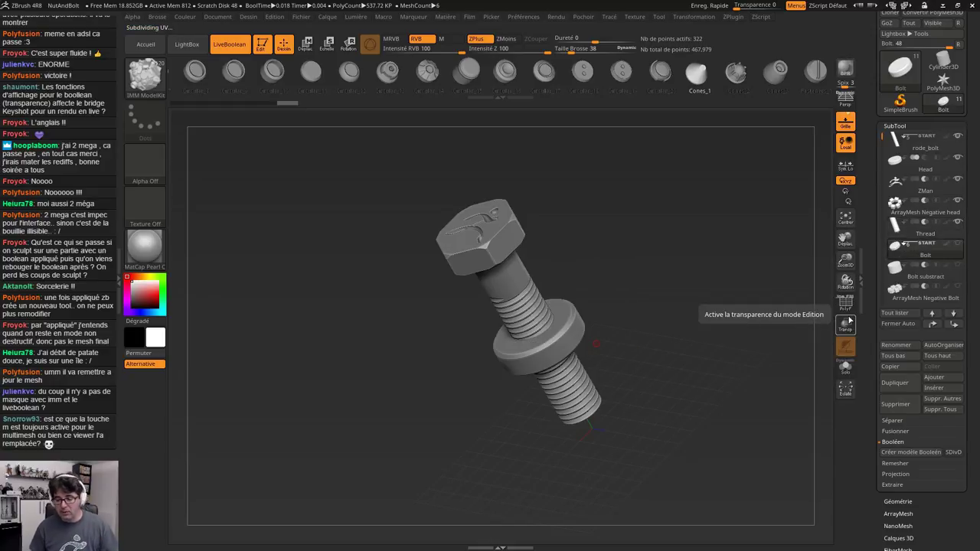
pyautogui.click(960, 138)
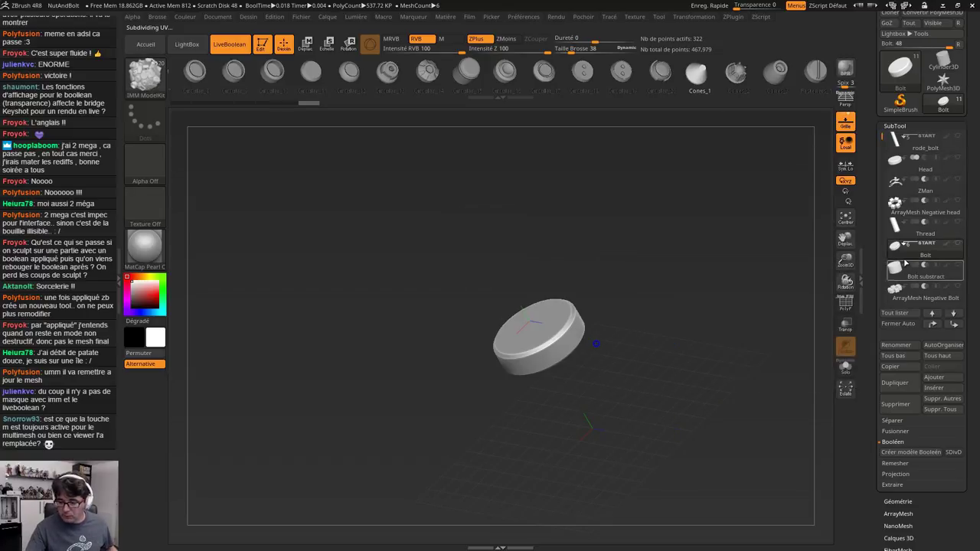
pyautogui.click(959, 244)
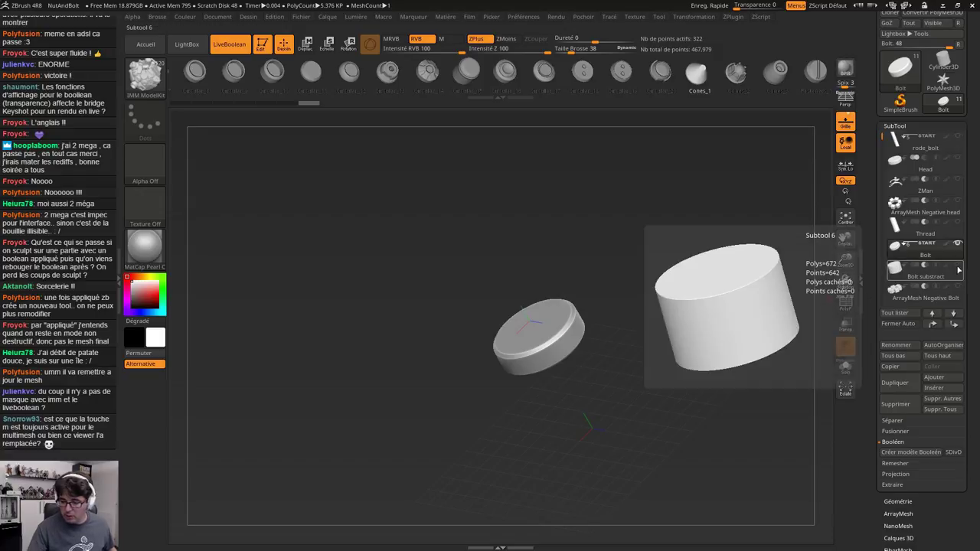
# Show the Bolt substract and ArrayMesh Negative Bolt SubTools to cut the nut's central hole and hexagonal sides
pyautogui.click(893, 275)
pyautogui.click(958, 265)
pyautogui.moveTo(636, 398); pyautogui.dragTo(469, 231)
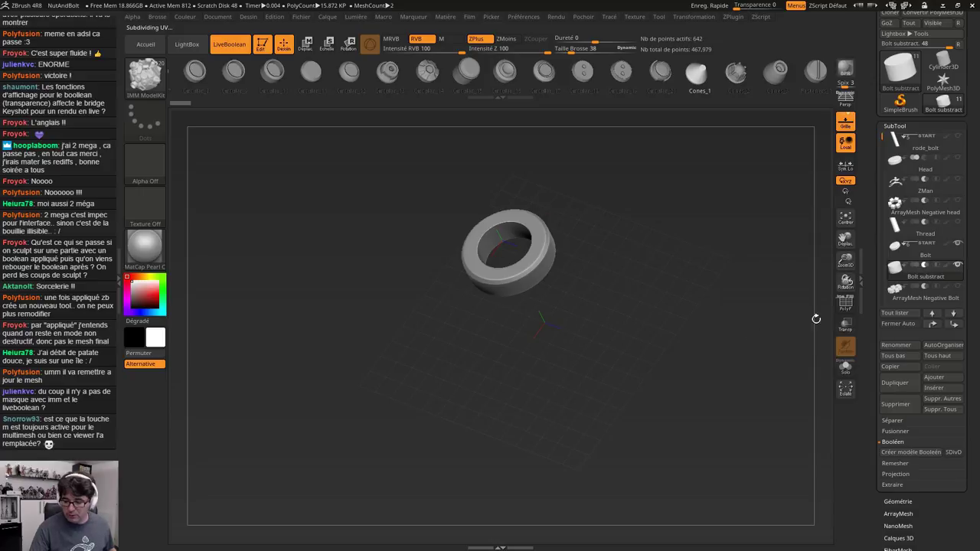
pyautogui.click(958, 286)
pyautogui.keyDown('alt'); pyautogui.moveTo(602, 377); pyautogui.dragTo(604, 344); pyautogui.keyUp('alt')
pyautogui.click(909, 288)
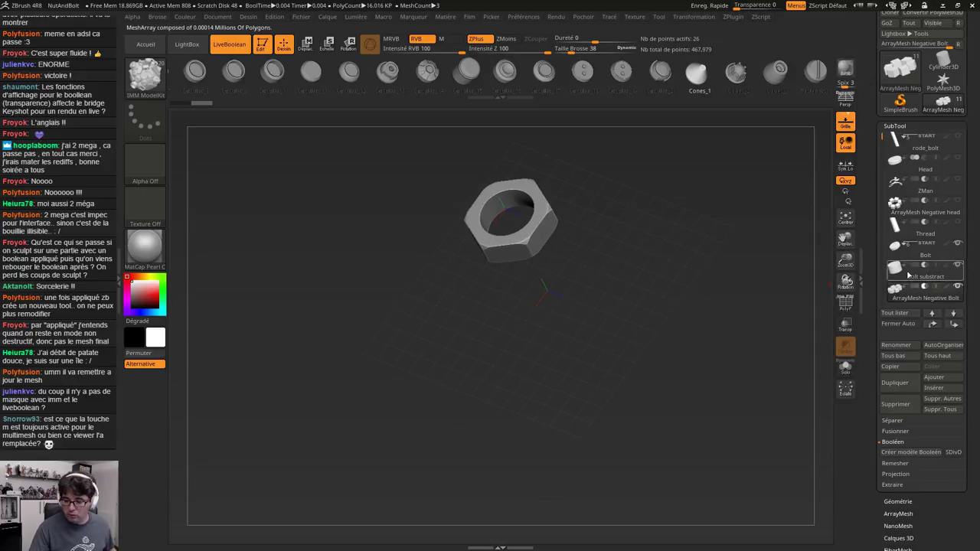
# Set the Thread Bolt SubTool to subtraction and Material remover 1 to addition
pyautogui.moveTo(883, 139); pyautogui.dragTo(885, 183)
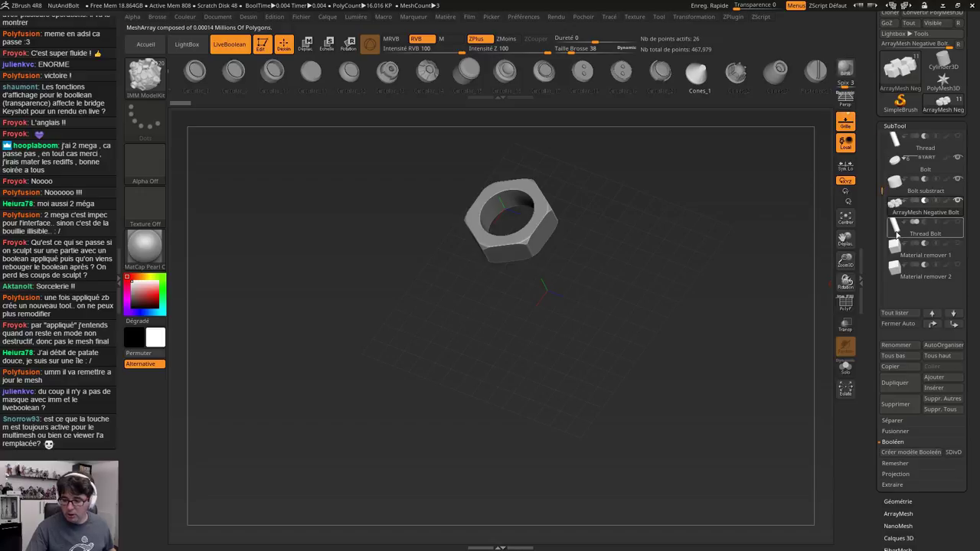
pyautogui.click(896, 233)
pyautogui.click(924, 224)
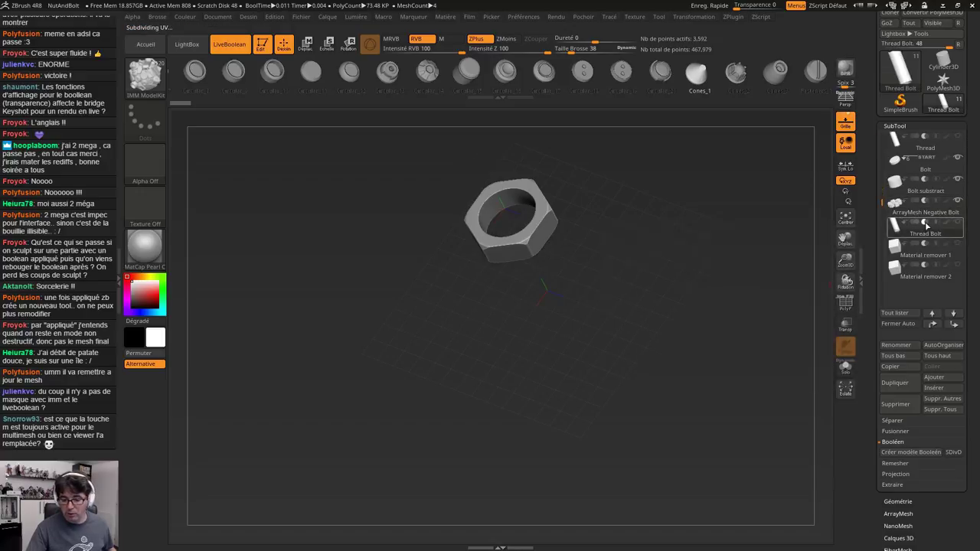
pyautogui.click(915, 246)
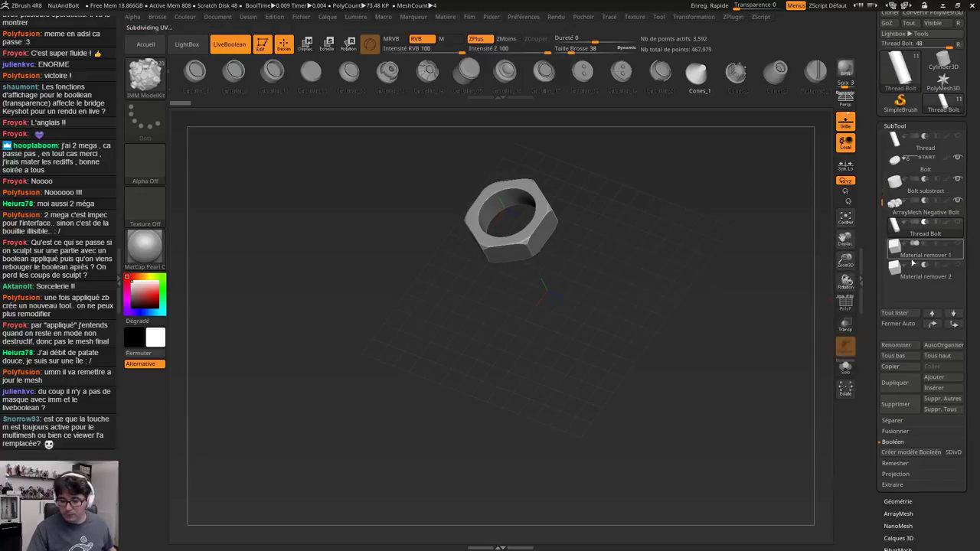
pyautogui.keyDown('alt'); pyautogui.moveTo(681, 309); pyautogui.dragTo(744, 309); pyautogui.keyUp('alt')
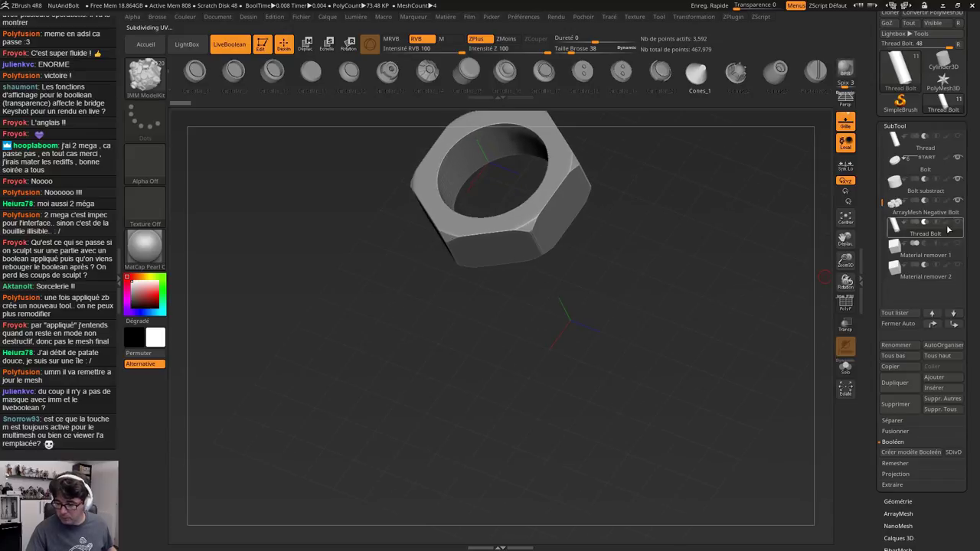
# Display Thread Bolt as an addition, examine its threaded cylinder inside the nut, and set it back to subtraction
pyautogui.click(917, 224)
pyautogui.keyDown('alt'); pyautogui.moveTo(655, 256); pyautogui.dragTo(659, 355); pyautogui.keyUp('alt')
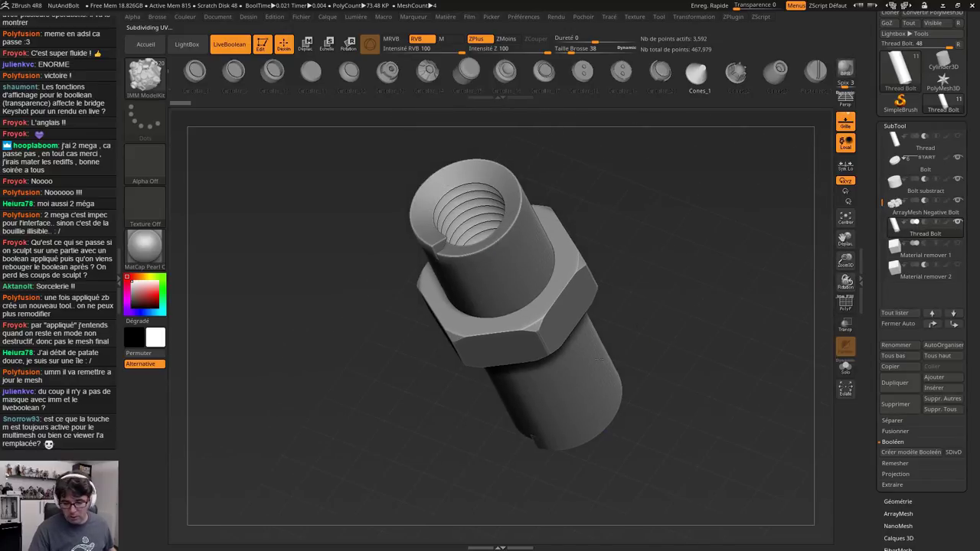
pyautogui.moveTo(673, 279); pyautogui.dragTo(645, 355)
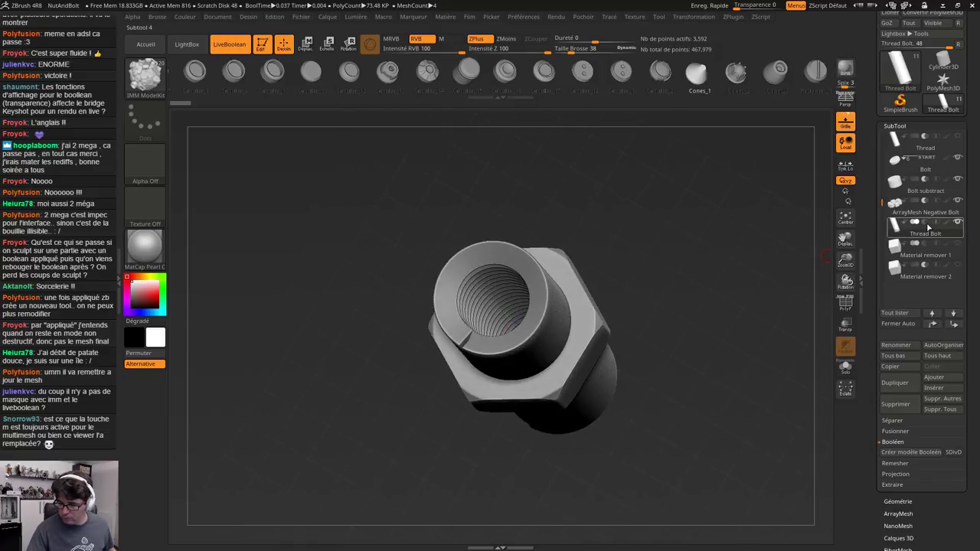
pyautogui.click(926, 224)
pyautogui.moveTo(783, 299); pyautogui.dragTo(796, 265)
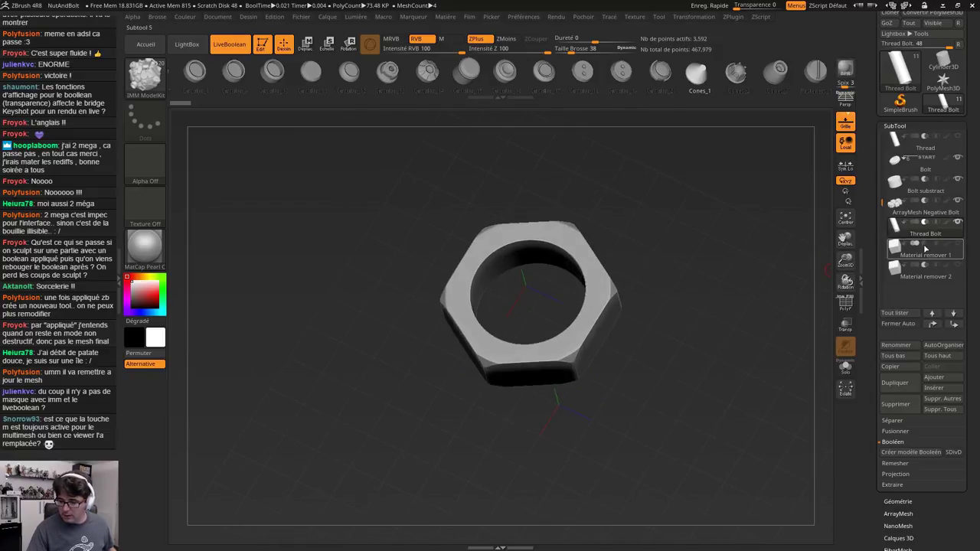
# Show Material remover 1 and Material remover 2, and set Material remover 1 to subtraction
pyautogui.click(958, 244)
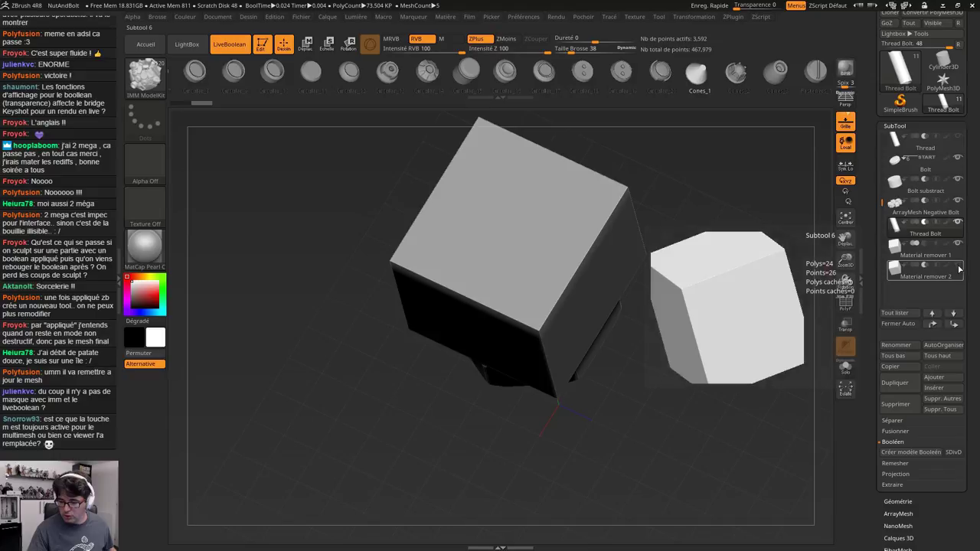
pyautogui.click(958, 266)
pyautogui.moveTo(686, 353); pyautogui.dragTo(727, 300)
pyautogui.click(933, 258)
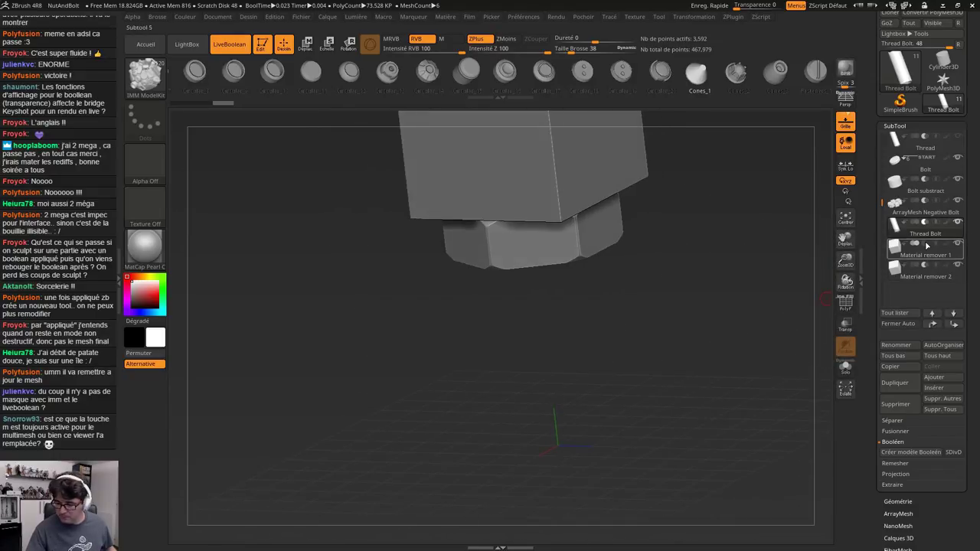
# Try the Thread Bolt SubTool as an intersection and as an addition on the nut
pyautogui.click(912, 233)
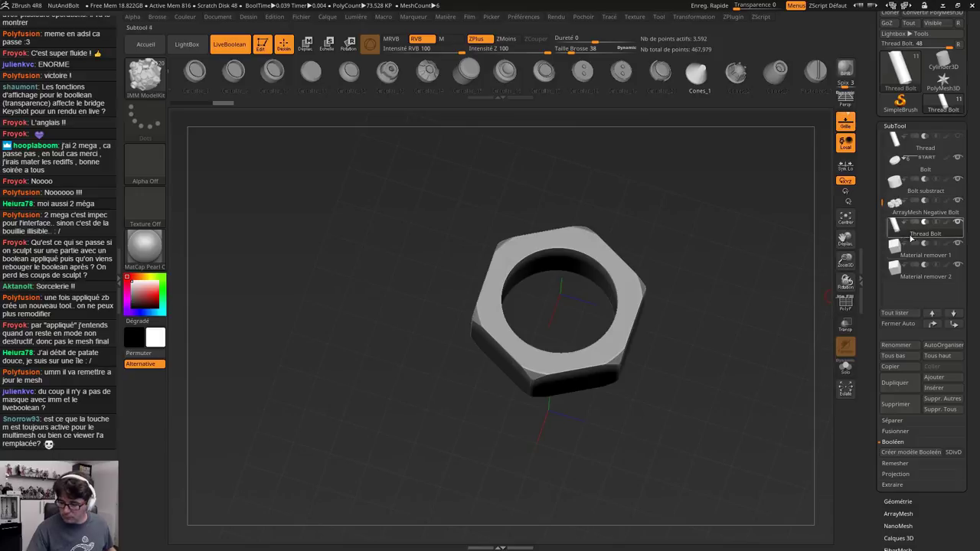
pyautogui.click(936, 223)
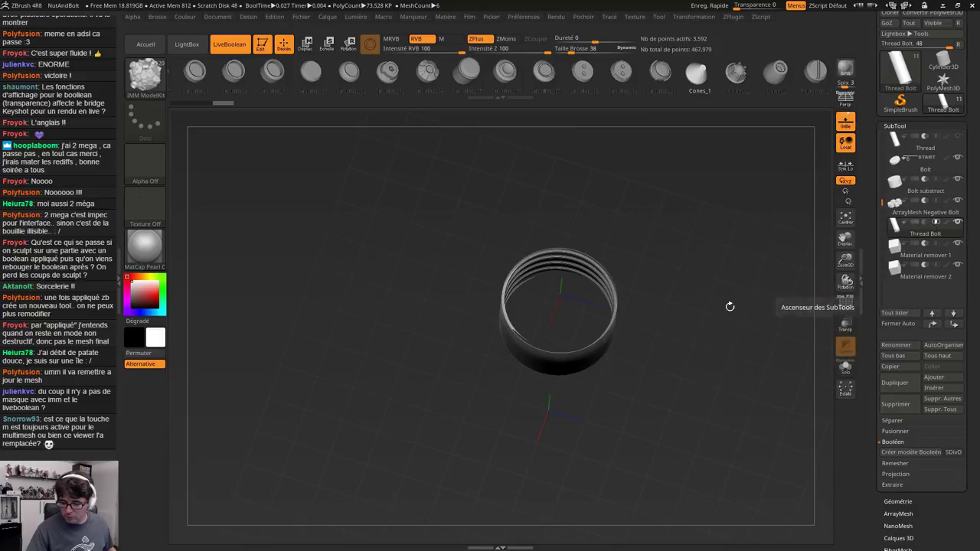
pyautogui.click(915, 222)
pyautogui.moveTo(685, 327); pyautogui.dragTo(270, 164)
# Reload the NutAndBolt.ZPR sample project from the Boolean projects folder
pyautogui.click(186, 44)
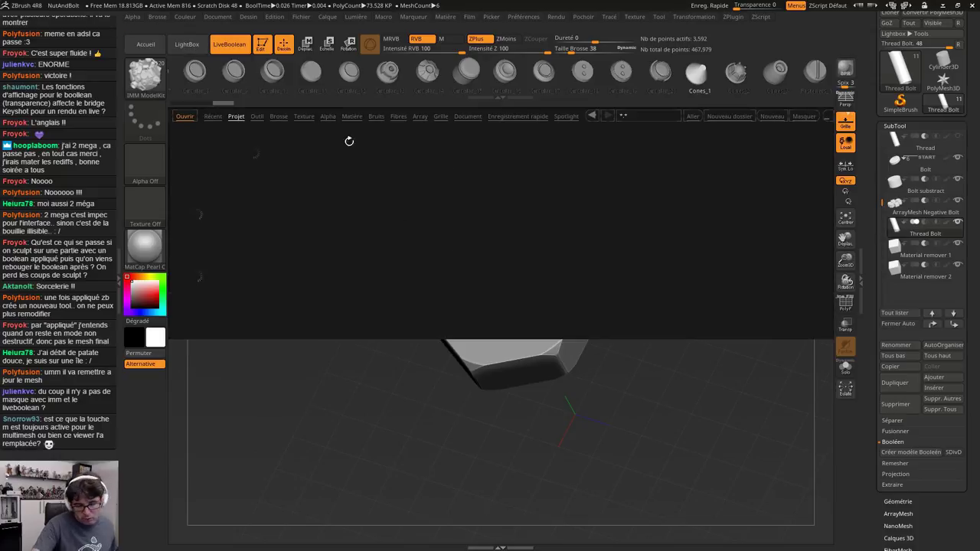
pyautogui.doubleClick(199, 277)
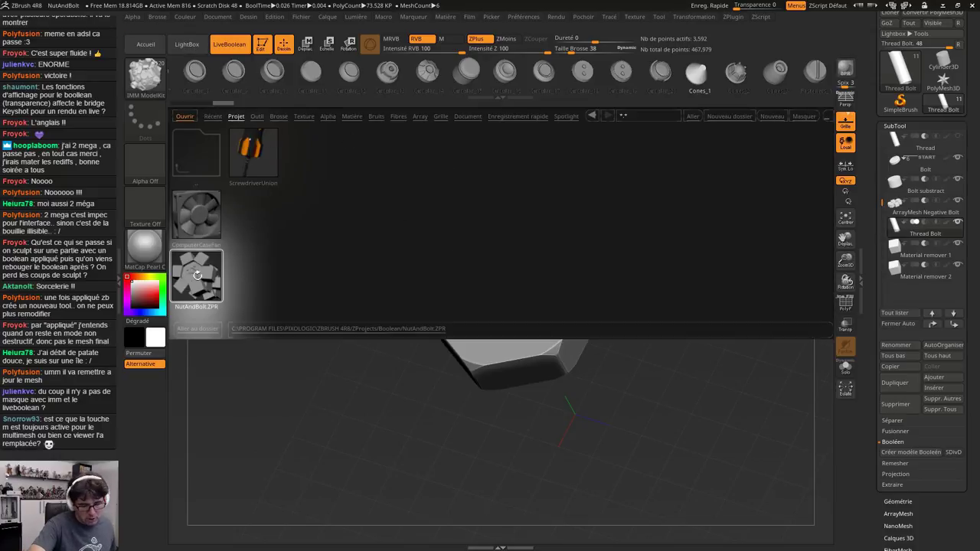
pyautogui.click(535, 320)
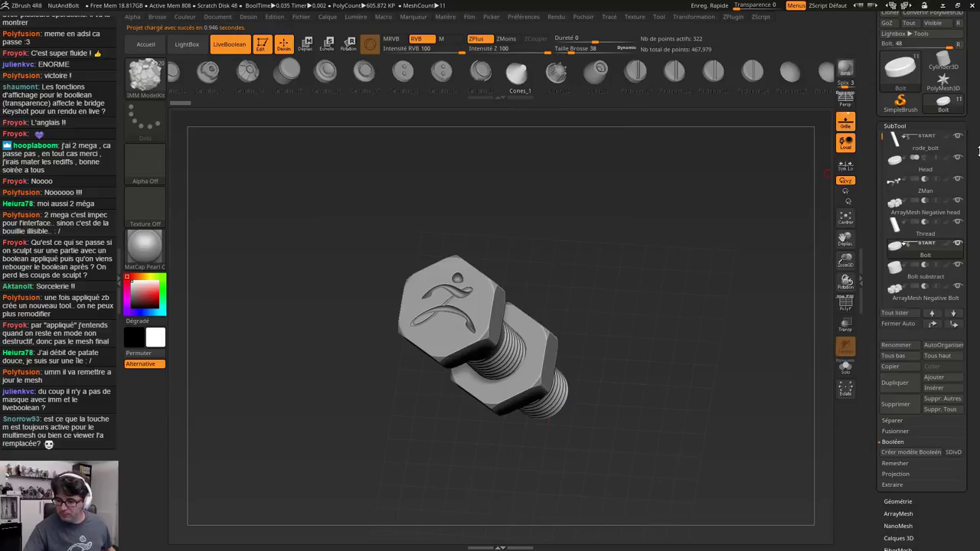
# Hide the rode_bolt Start group and examine the threaded nut and its SubTools' Boolean modes
pyautogui.keyDown('shift'); pyautogui.click(959, 137); pyautogui.keyUp('shift')
pyautogui.moveTo(600, 398); pyautogui.dragTo(448, 237)
pyautogui.scroll(-5, 905, 256)
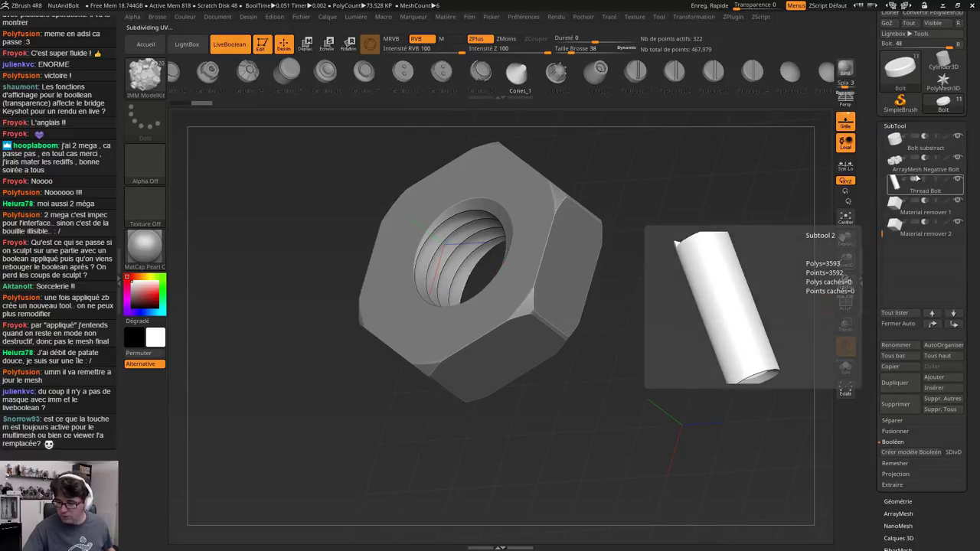
pyautogui.click(914, 145)
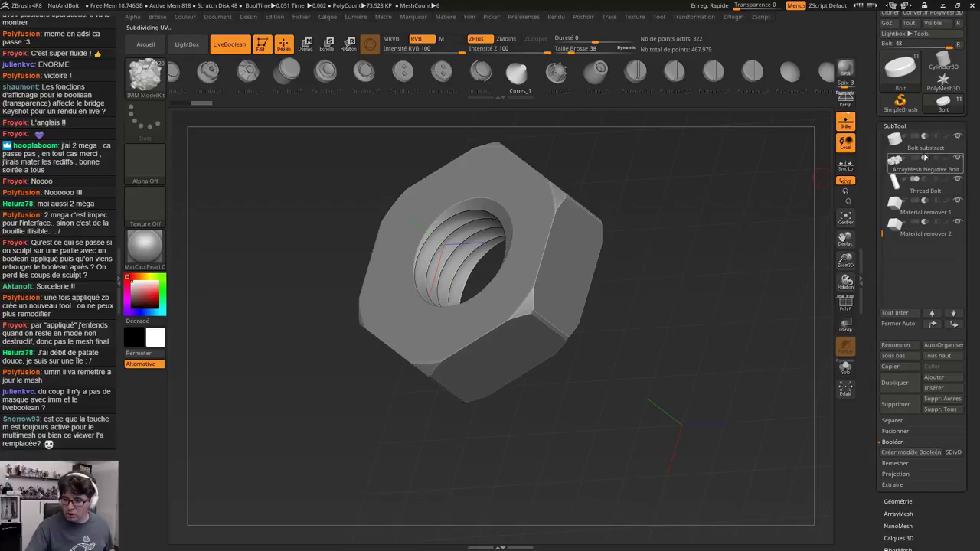
pyautogui.keyDown('alt'); pyautogui.moveTo(672, 345); pyautogui.dragTo(665, 436); pyautogui.keyUp('alt')
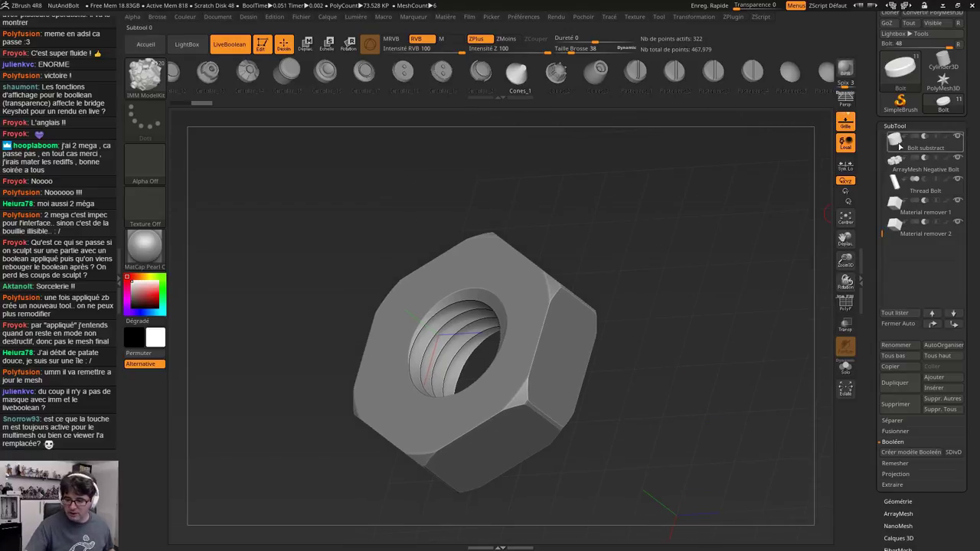
pyautogui.moveTo(653, 302); pyautogui.dragTo(562, 306)
pyautogui.moveTo(882, 233); pyautogui.dragTo(881, 117)
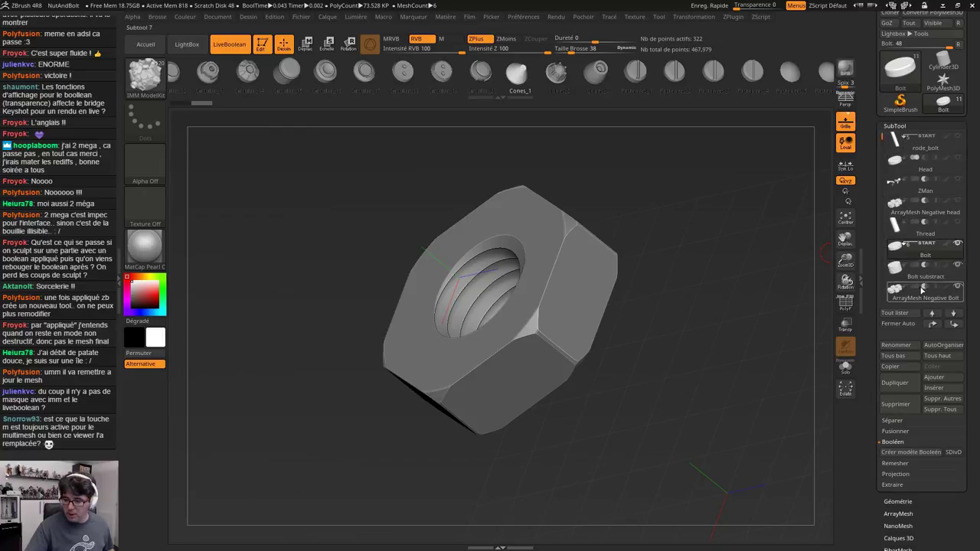
# Show the whole rode_bolt group again and generate a Boolean mesh from the complete nut and bolt
pyautogui.keyDown('shift'); pyautogui.click(958, 137); pyautogui.keyUp('shift')
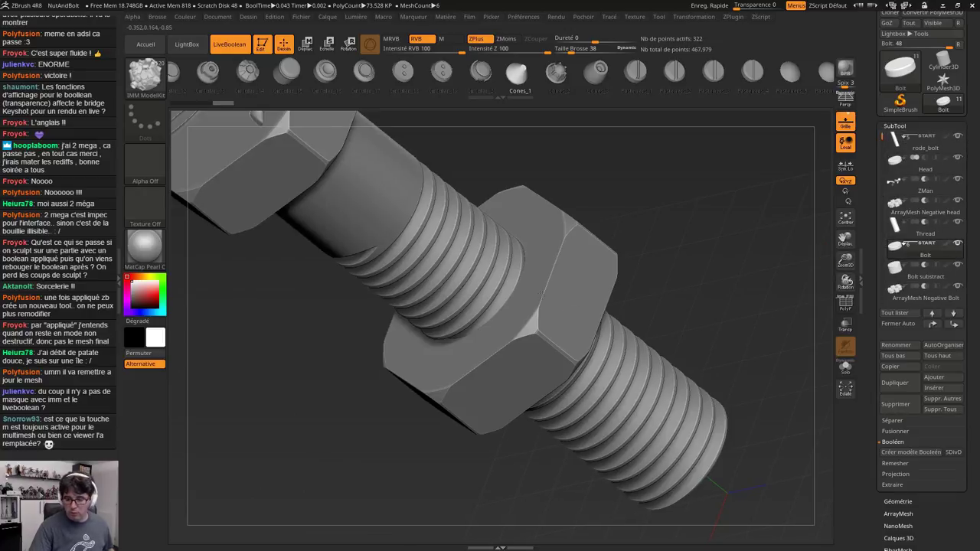
pyautogui.keyDown('ctrl'); pyautogui.moveTo(541, 293); pyautogui.dragTo(545, 241, button='right'); pyautogui.keyUp('ctrl')
pyautogui.click(902, 454)
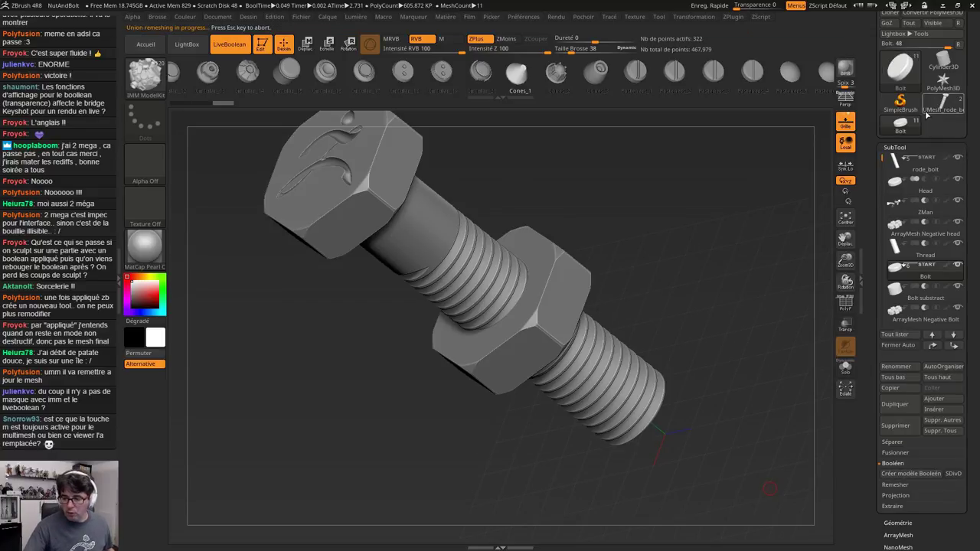
# Open the UMesh_rode_bolt tool and examine the topology of its bolt and nut SubTools with PolyFrame
pyautogui.moveTo(931, 113)
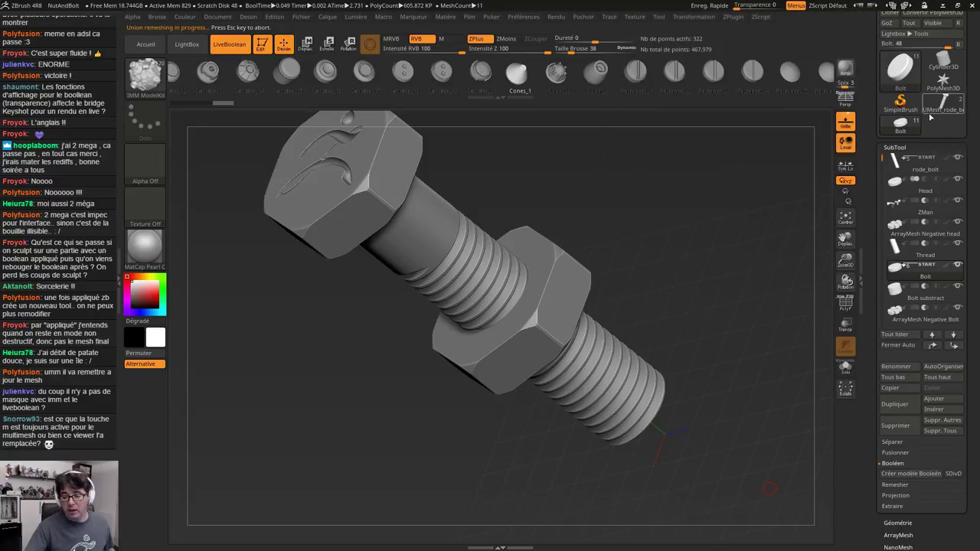
pyautogui.click(931, 112)
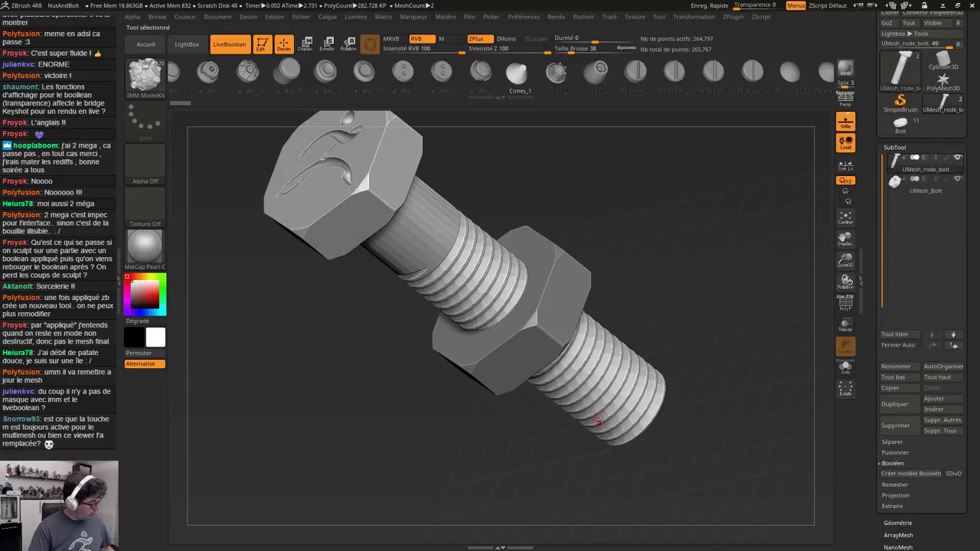
pyautogui.hotkey('shift', 'f')
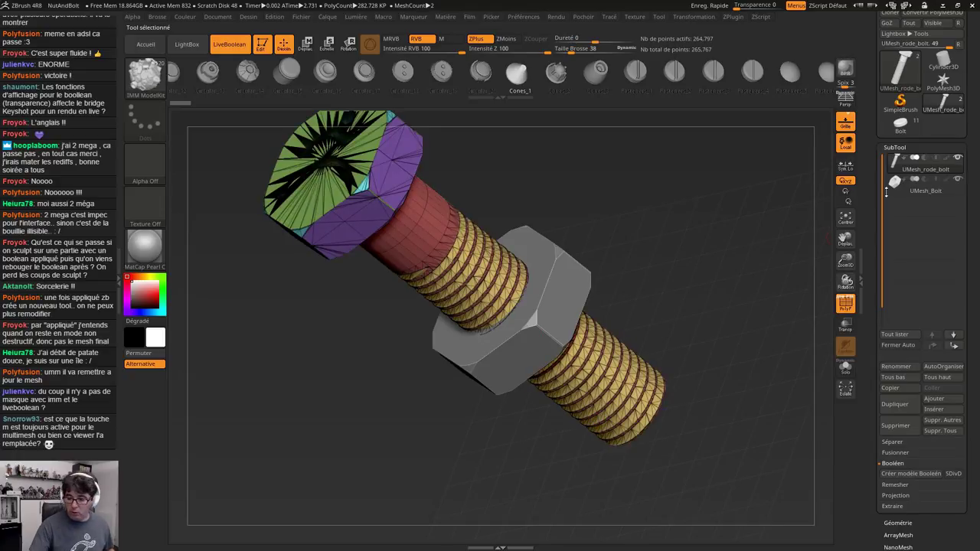
pyautogui.click(892, 187)
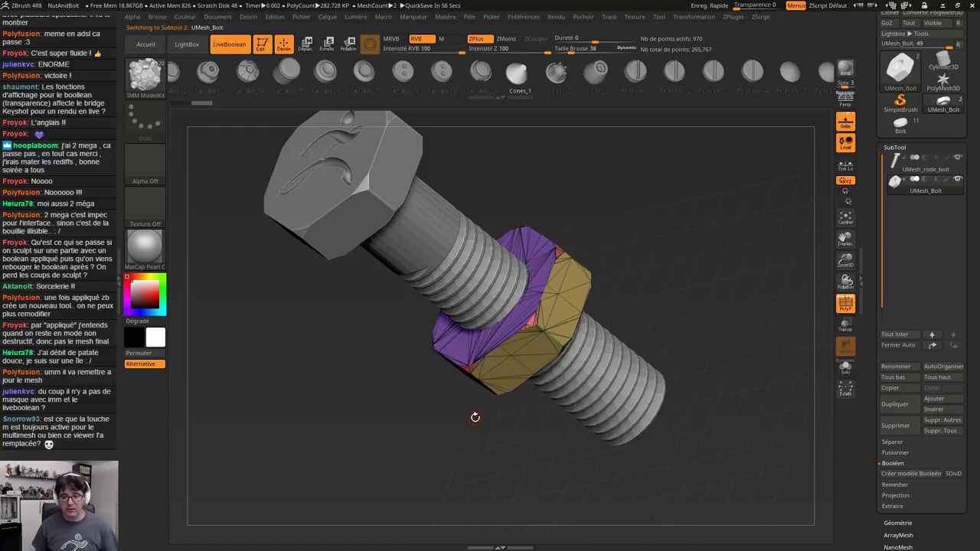
pyautogui.click(923, 164)
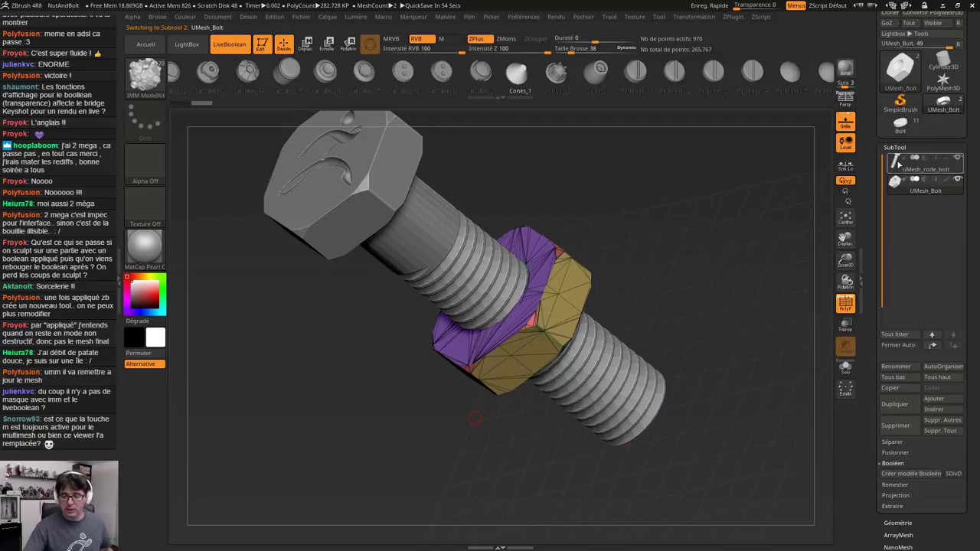
pyautogui.hotkey('shift', 'f')
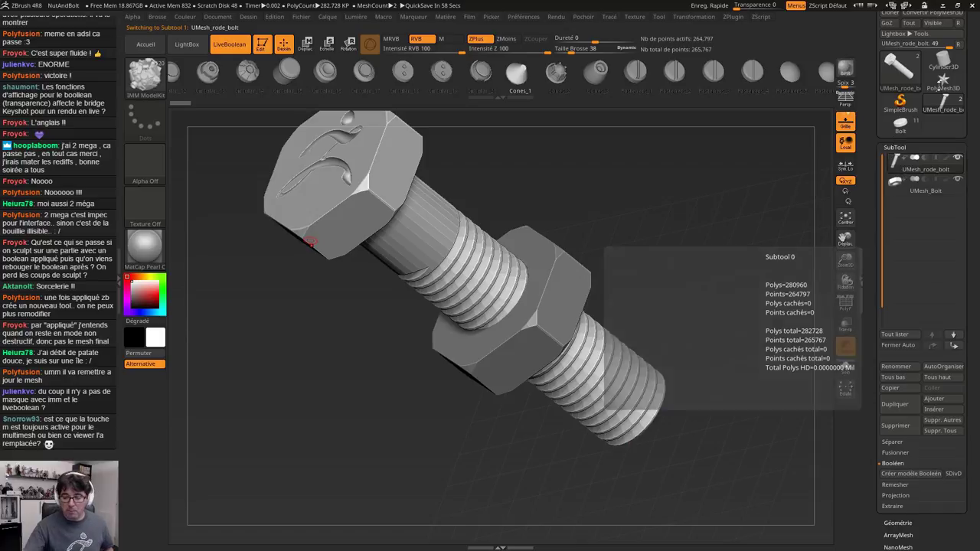
# Return to the original Bolt tool, enable dynamic subdivision for the Boolean, and generate the Boolean mesh again
pyautogui.click(901, 122)
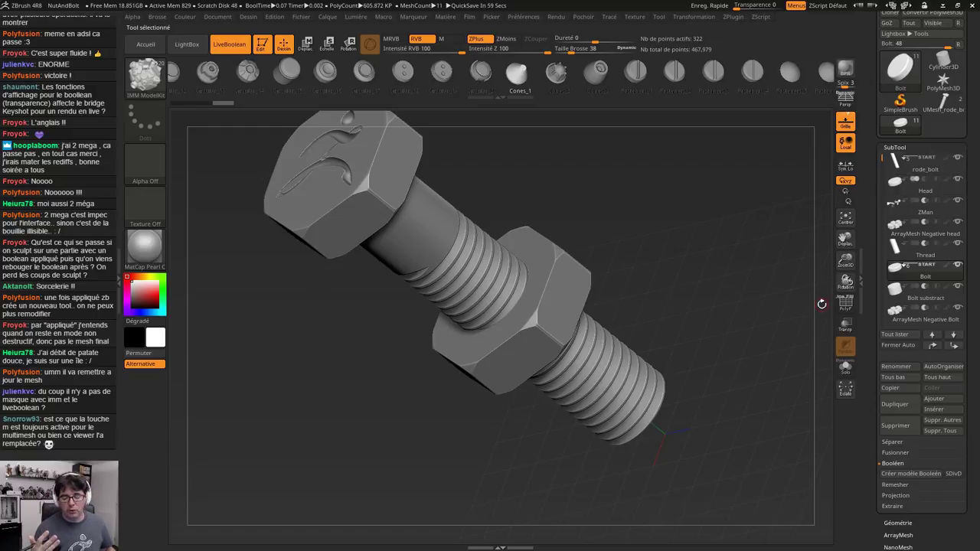
pyautogui.scroll(-5, 975, 352)
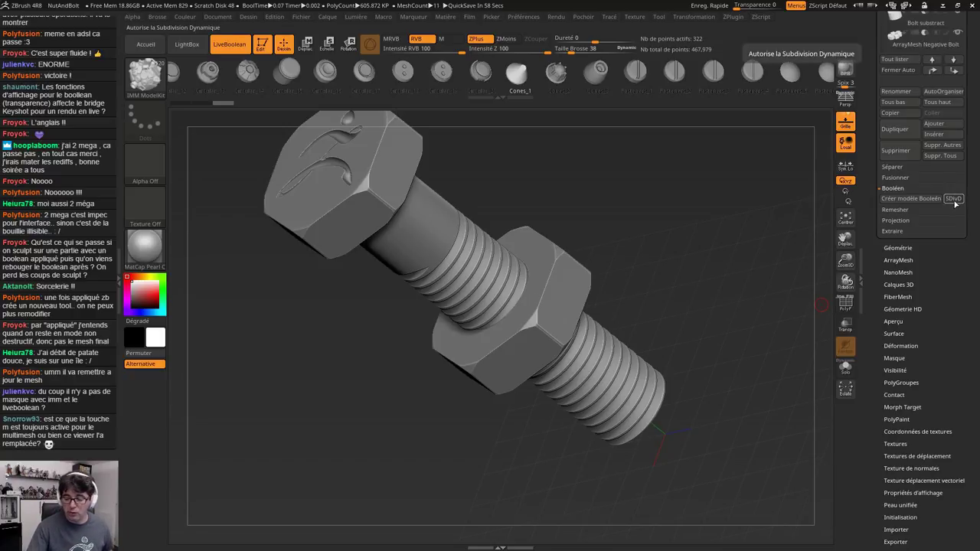
pyautogui.click(954, 200)
pyautogui.click(904, 198)
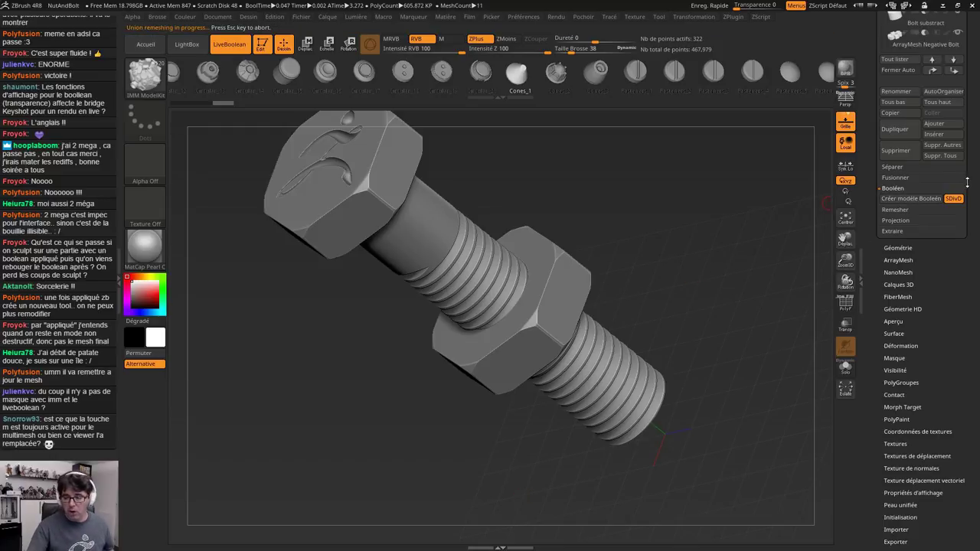
pyautogui.moveTo(967, 182); pyautogui.dragTo(968, 481)
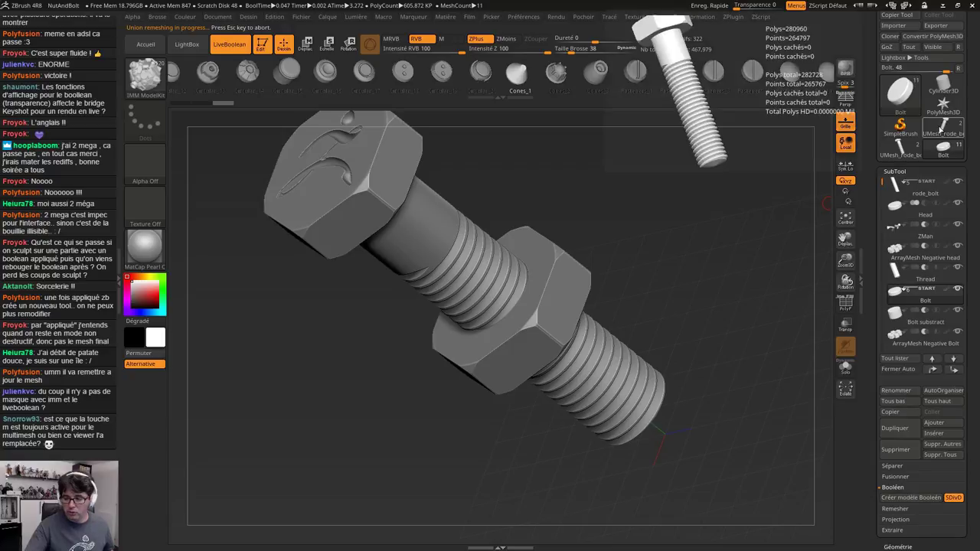
# Open the second generated UMesh_rode_bolt tool and examine the dense topology of its head, shank and thread with PolyFrame
pyautogui.click(943, 127)
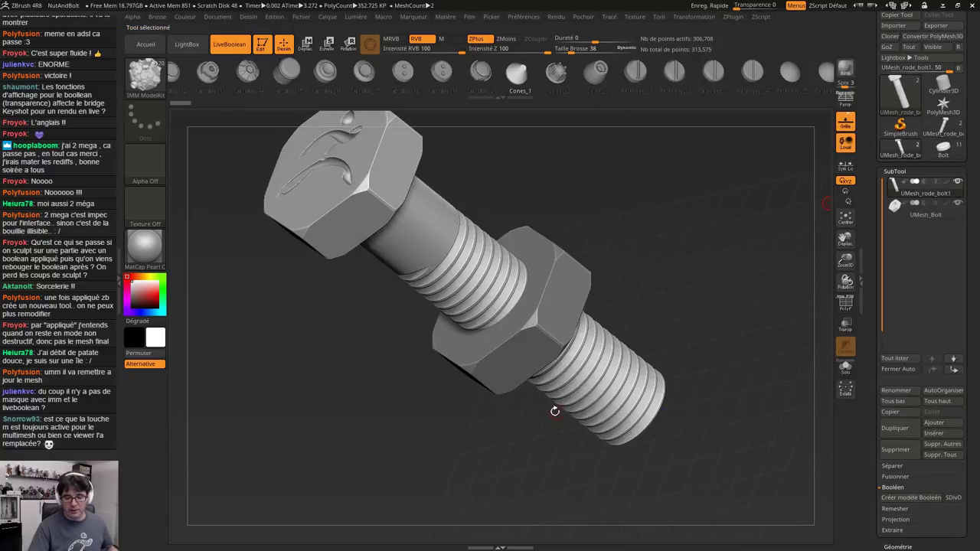
pyautogui.moveTo(555, 411); pyautogui.dragTo(551, 386)
pyautogui.hotkey('shift', 'f')
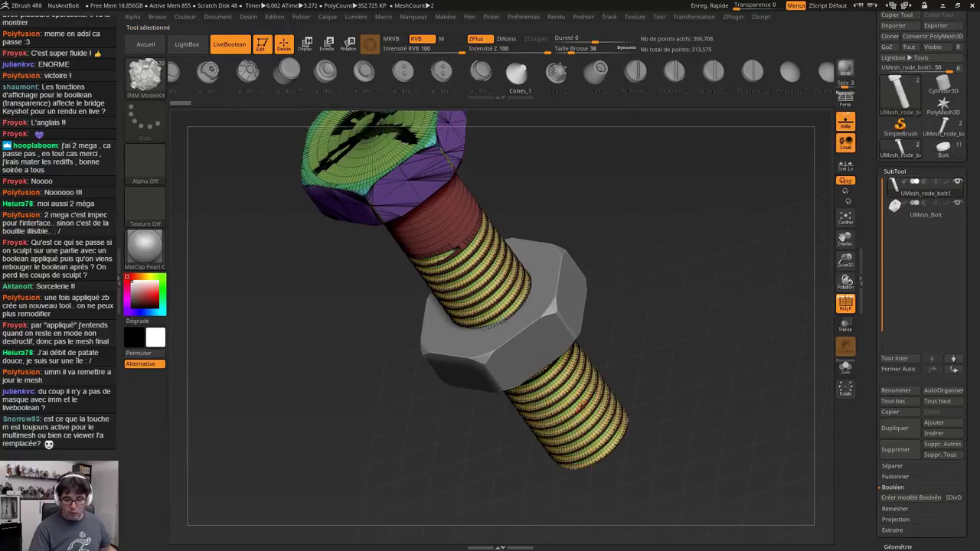
pyautogui.keyDown('ctrl'); pyautogui.moveTo(582, 403); pyautogui.dragTo(583, 447, button='right'); pyautogui.keyUp('ctrl')
pyautogui.keyDown('alt'); pyautogui.moveTo(398, 119); pyautogui.dragTo(428, 246, button='right'); pyautogui.keyUp('alt')
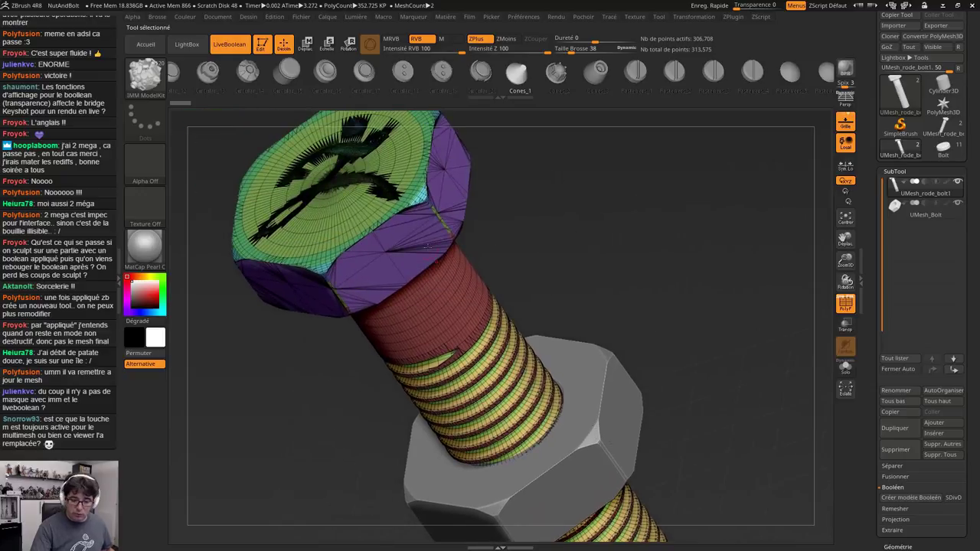
pyautogui.moveTo(525, 397); pyautogui.dragTo(502, 370, button='right')
pyautogui.hotkey('shift', 'f')
pyautogui.keyDown('alt'); pyautogui.moveTo(567, 429); pyautogui.dragTo(542, 372, button='right'); pyautogui.keyUp('alt')
# Move the UMesh bolt out of the hex nut so the two SubTools are separated
pyautogui.click(306, 44)
pyautogui.moveTo(545, 335); pyautogui.dragTo(429, 388)
pyautogui.keyDown('alt'); pyautogui.moveTo(574, 434); pyautogui.dragTo(602, 335, button='right'); pyautogui.keyUp('alt')
pyautogui.moveTo(601, 335); pyautogui.dragTo(616, 374)
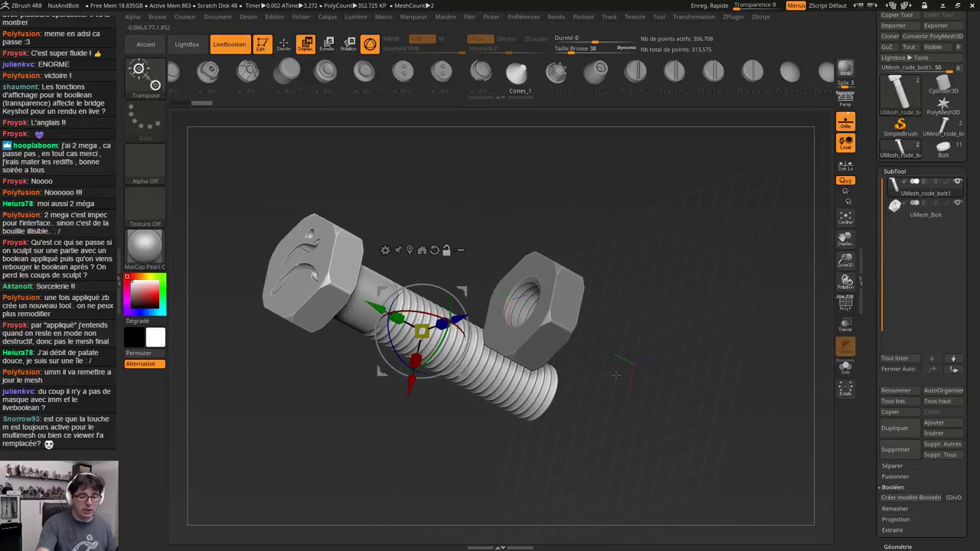
# Load the ComputerCaseFan sample project without saving the current one and dismiss its introductory note
pyautogui.click(187, 44)
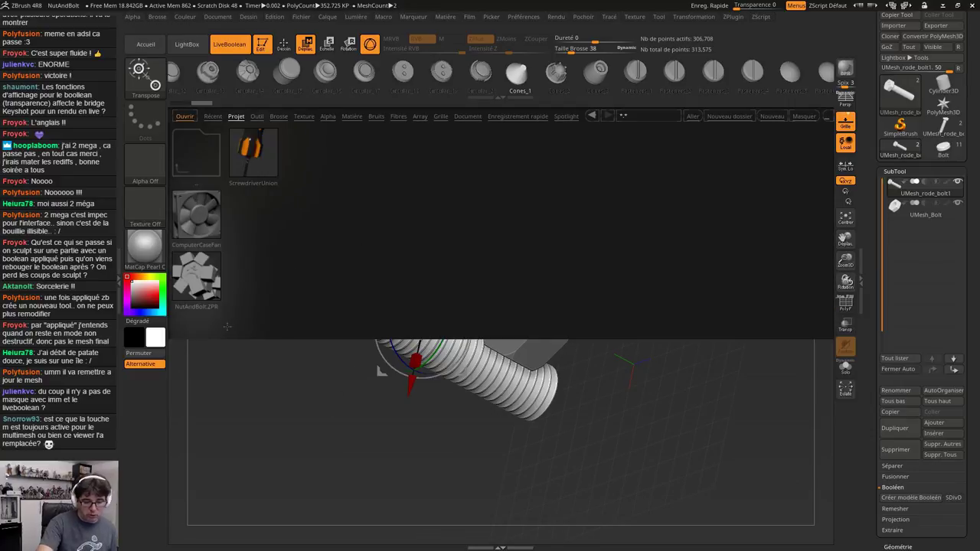
pyautogui.doubleClick(201, 211)
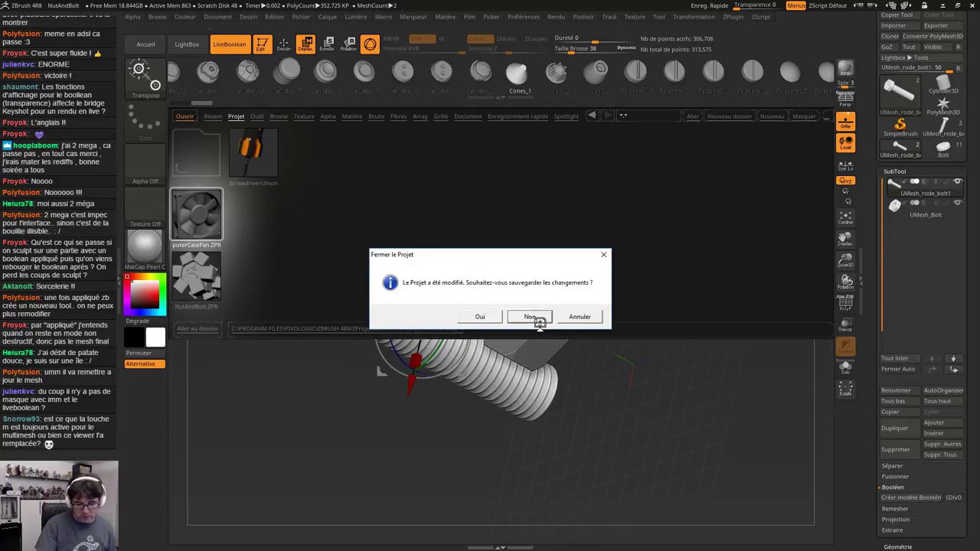
pyautogui.click(530, 316)
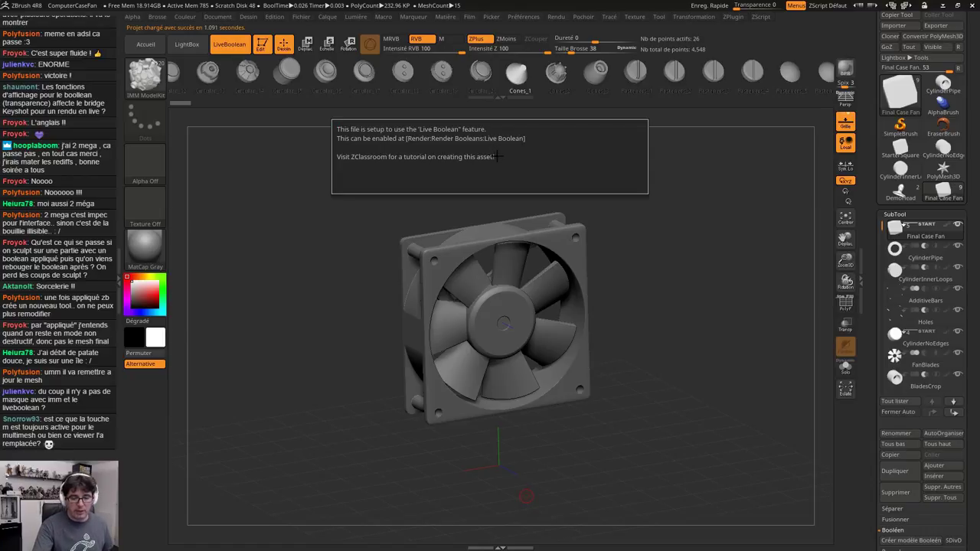
pyautogui.click(481, 157)
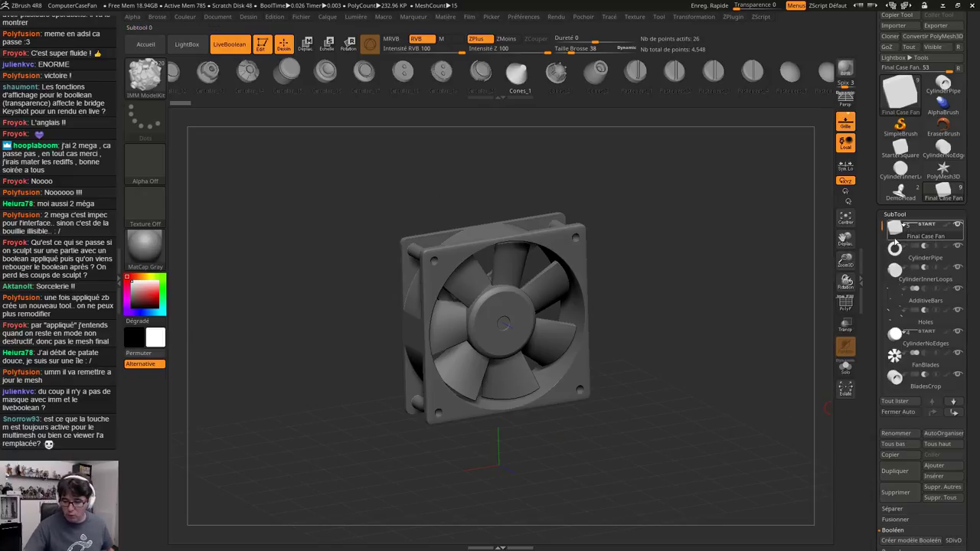
# Isolate the Final Case Fan base, restore its full Start group, and show the complete CylinderNoEdges blade group again
pyautogui.keyDown('shift'); pyautogui.click(962, 228); pyautogui.keyUp('shift')
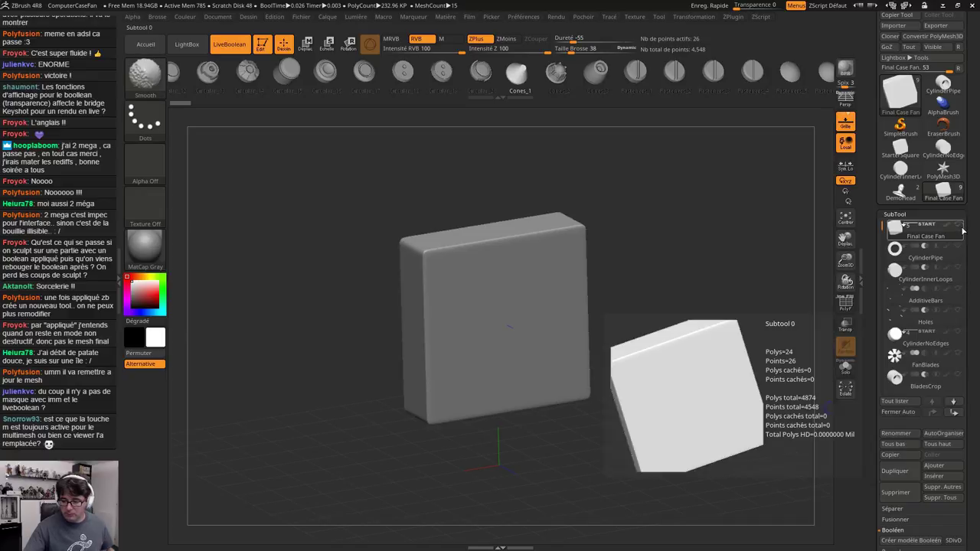
pyautogui.keyDown('shift'); pyautogui.click(962, 229); pyautogui.keyUp('shift')
pyautogui.keyDown('shift'); pyautogui.click(962, 228); pyautogui.keyUp('shift')
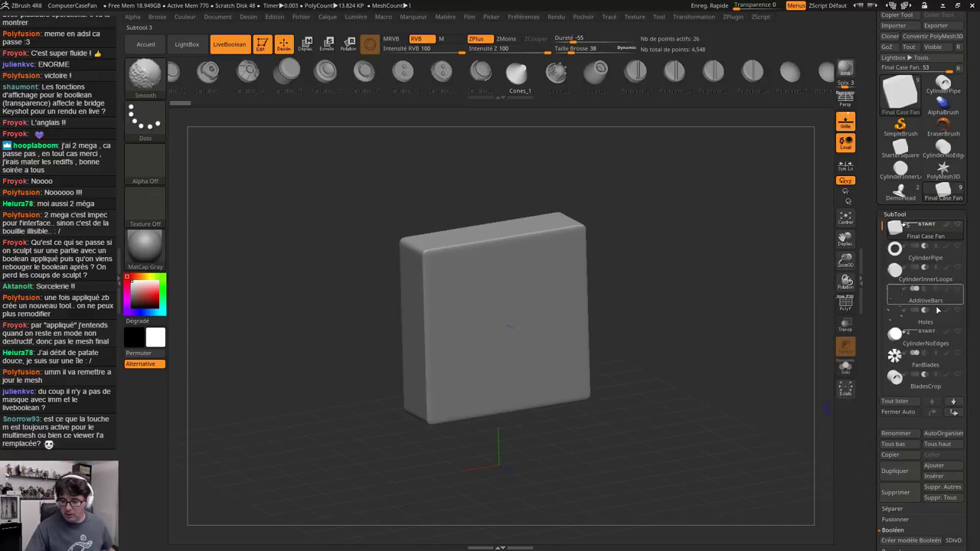
pyautogui.click(906, 343)
pyautogui.keyDown('shift'); pyautogui.click(962, 228); pyautogui.keyUp('shift')
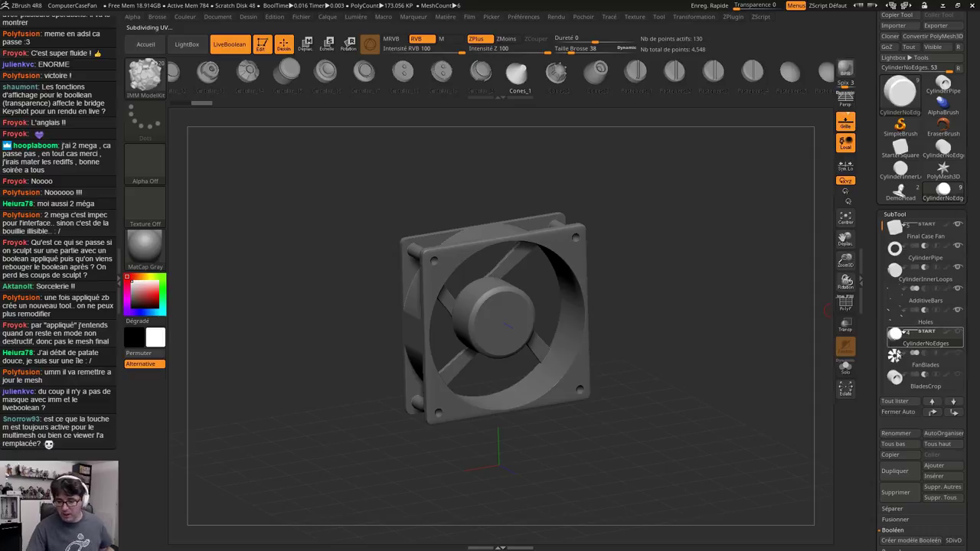
pyautogui.moveTo(883, 223)
pyautogui.mouseDown()
pyautogui.moveTo(885, 315)
pyautogui.moveTo(886, 287)
pyautogui.mouseUp()
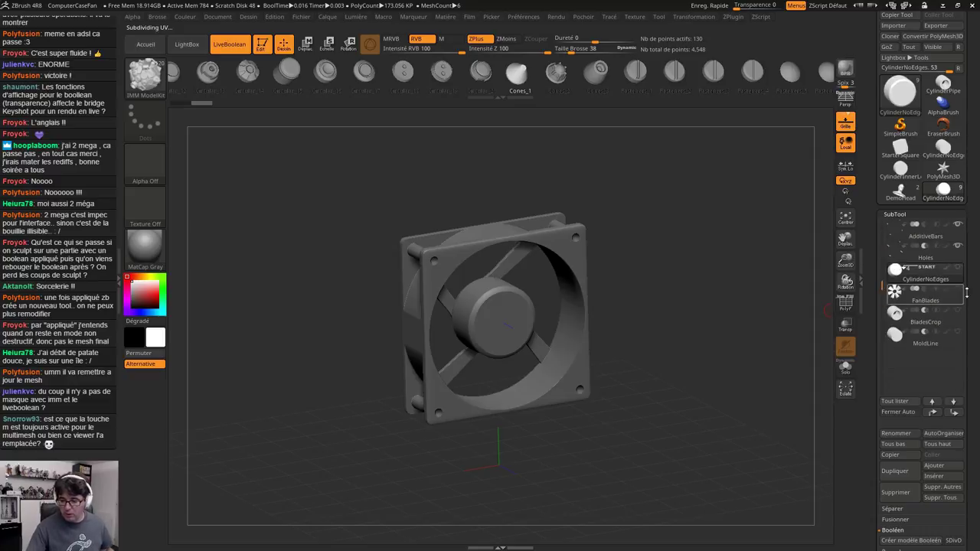
pyautogui.keyDown('shift'); pyautogui.click(962, 268); pyautogui.keyUp('shift')
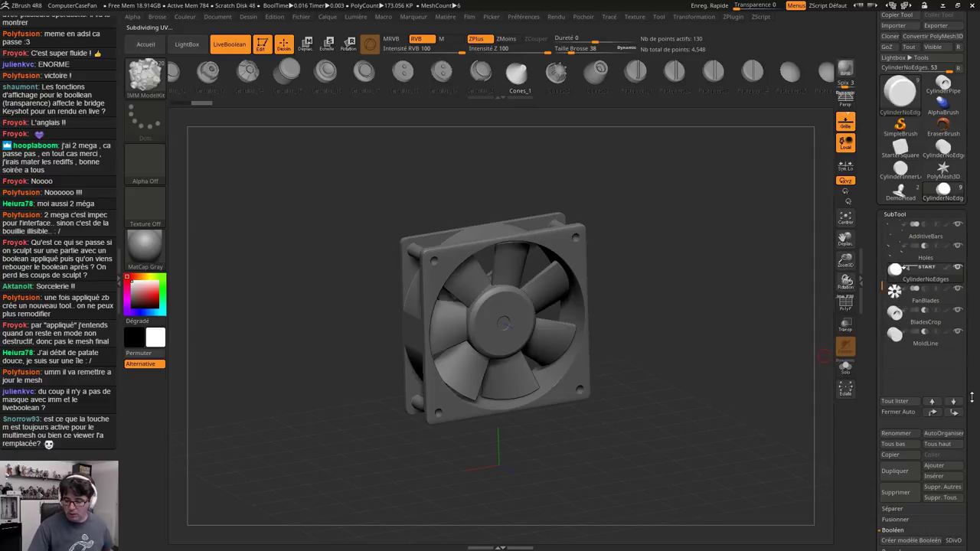
# Generate the Boolean mesh from the complete case fan and open the resulting UMesh_Final Case Fan tool
pyautogui.moveTo(973, 395); pyautogui.dragTo(978, 316)
pyautogui.click(909, 376)
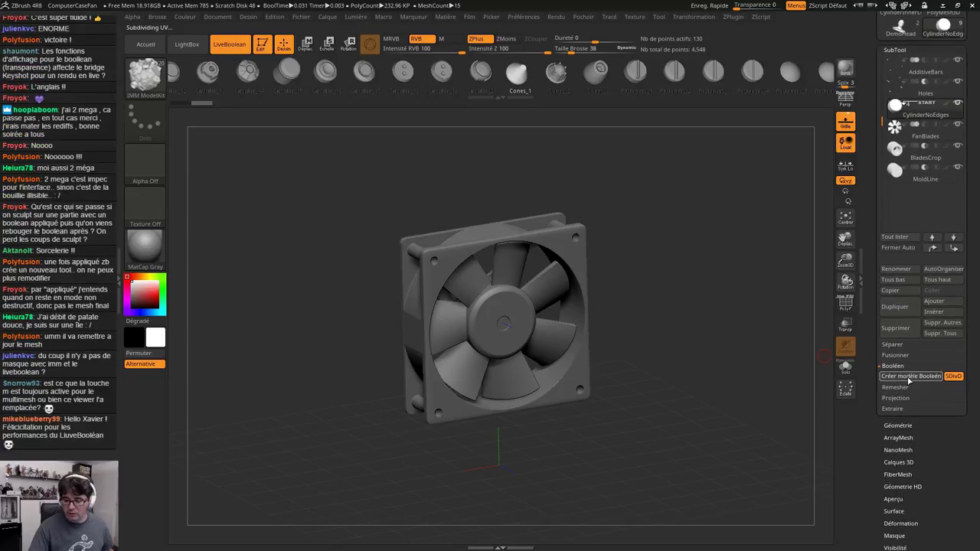
pyautogui.scroll(6, 946, 349)
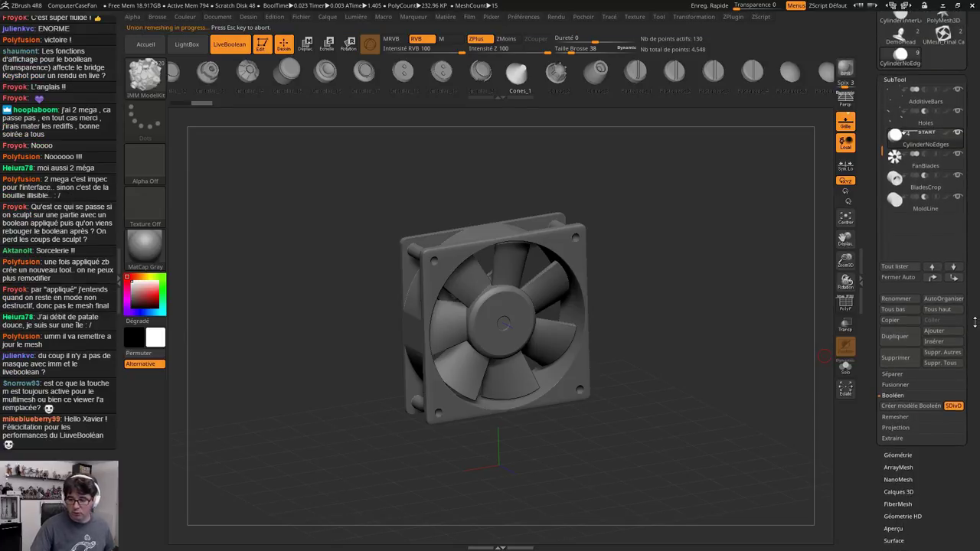
pyautogui.click(943, 223)
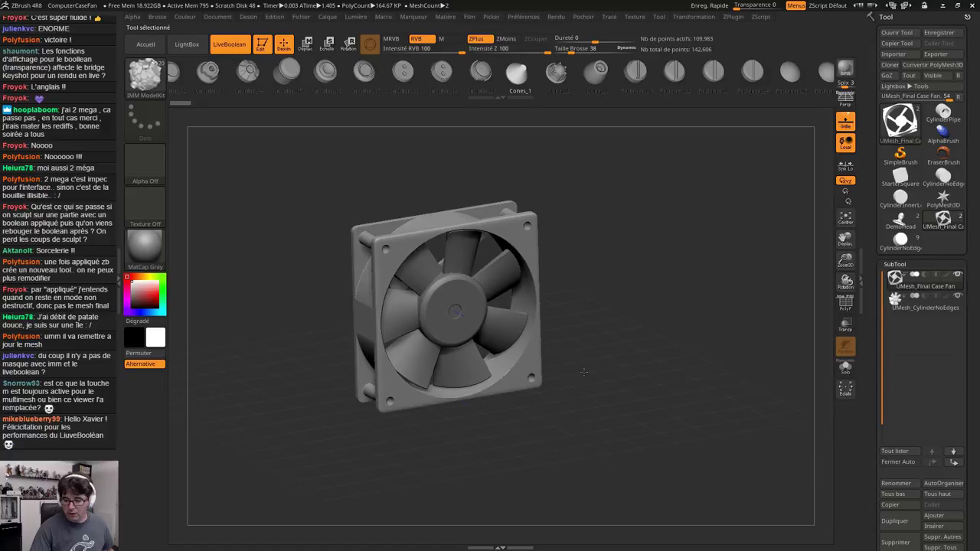
pyautogui.moveTo(545, 380); pyautogui.dragTo(379, 211)
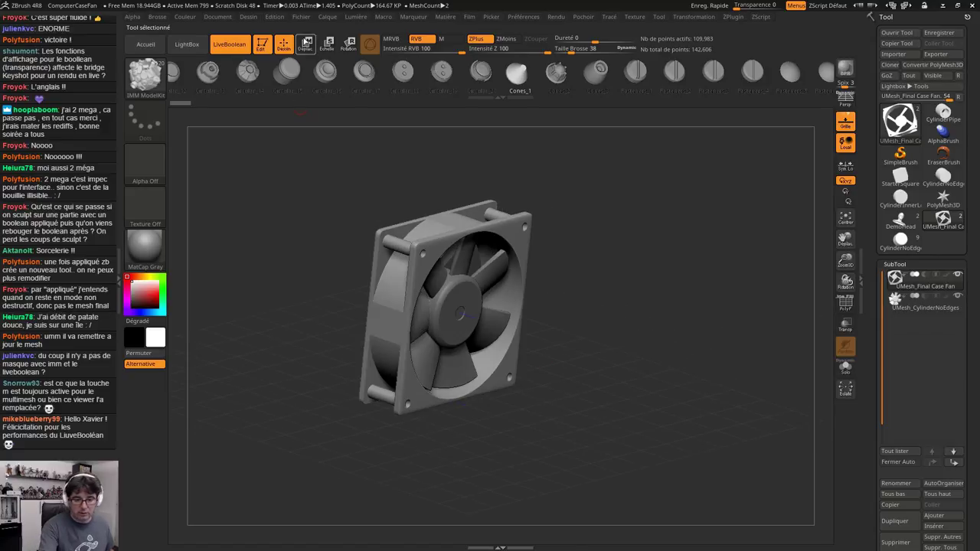
# Move the UMesh fan frame away from the blades to separate the two generated meshes
pyautogui.click(305, 44)
pyautogui.moveTo(490, 324); pyautogui.dragTo(399, 300)
pyautogui.moveTo(495, 346); pyautogui.dragTo(646, 400)
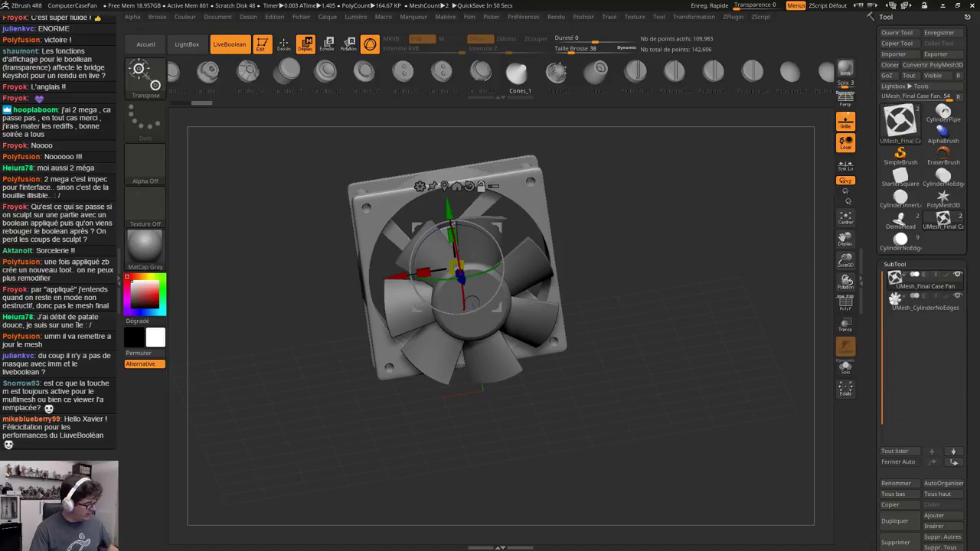
# Examine the topology of the fan frame and of the UMesh_CylinderNoEdges blades with PolyFrame from several angles
pyautogui.hotkey('shift', 'f')
pyautogui.moveTo(472, 303); pyautogui.dragTo(534, 356, button='right')
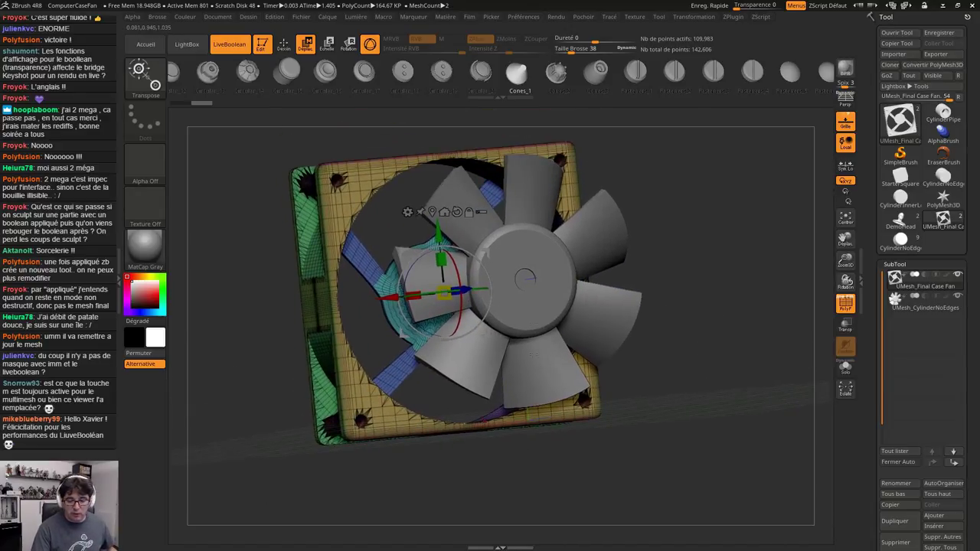
pyautogui.keyDown('alt'); pyautogui.click(534, 355); pyautogui.keyUp('alt')
pyautogui.moveTo(540, 320); pyautogui.dragTo(565, 251, button='right')
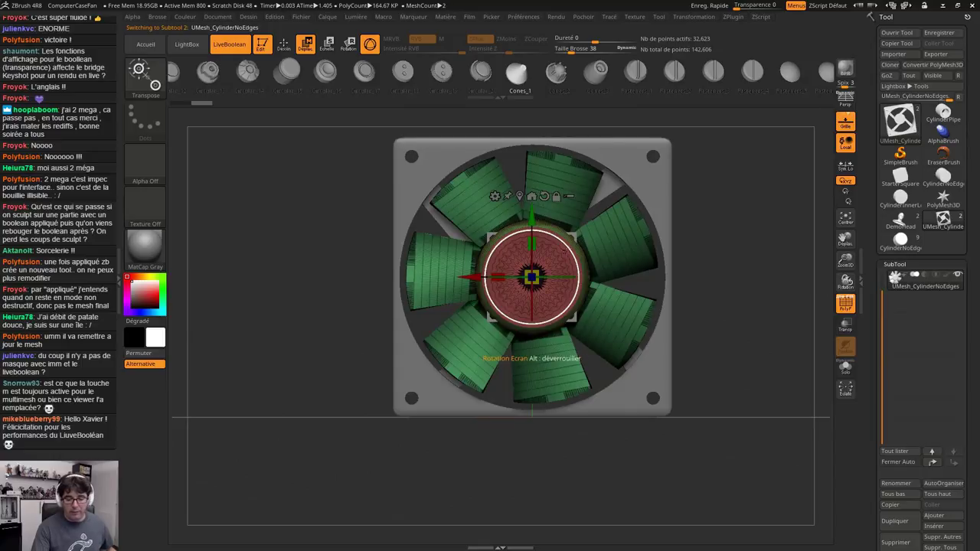
pyautogui.moveTo(565, 250); pyautogui.dragTo(413, 223)
pyautogui.moveTo(401, 497); pyautogui.dragTo(616, 394, button='right')
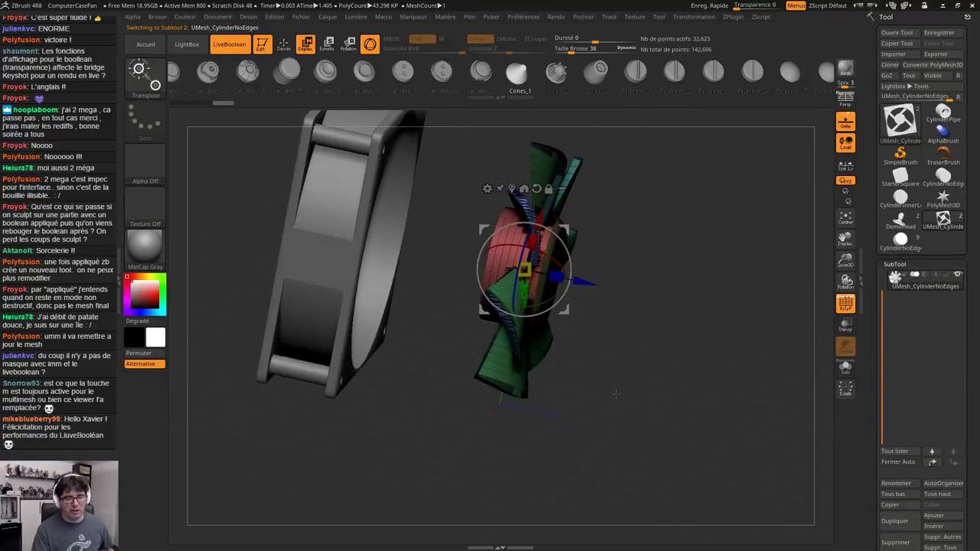
pyautogui.moveTo(616, 393); pyautogui.dragTo(600, 468)
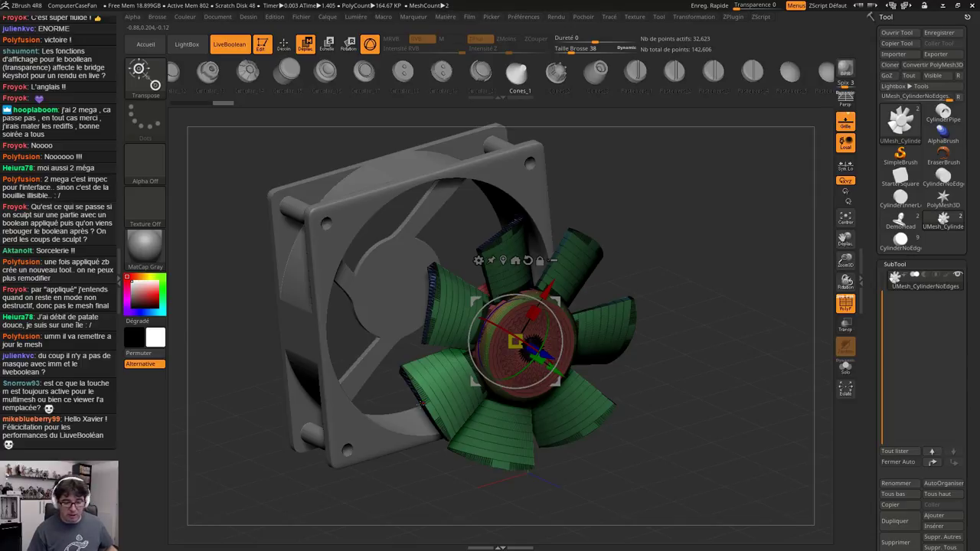
# Subdivide the UMesh_CylinderNoEdges blades once and turn off PolyFrame to inspect their edges
pyautogui.hotkey('ctrl', 'd')
pyautogui.keyDown('ctrl'); pyautogui.moveTo(534, 371); pyautogui.dragTo(501, 410, button='right'); pyautogui.keyUp('ctrl')
pyautogui.hotkey('shift', 'f')
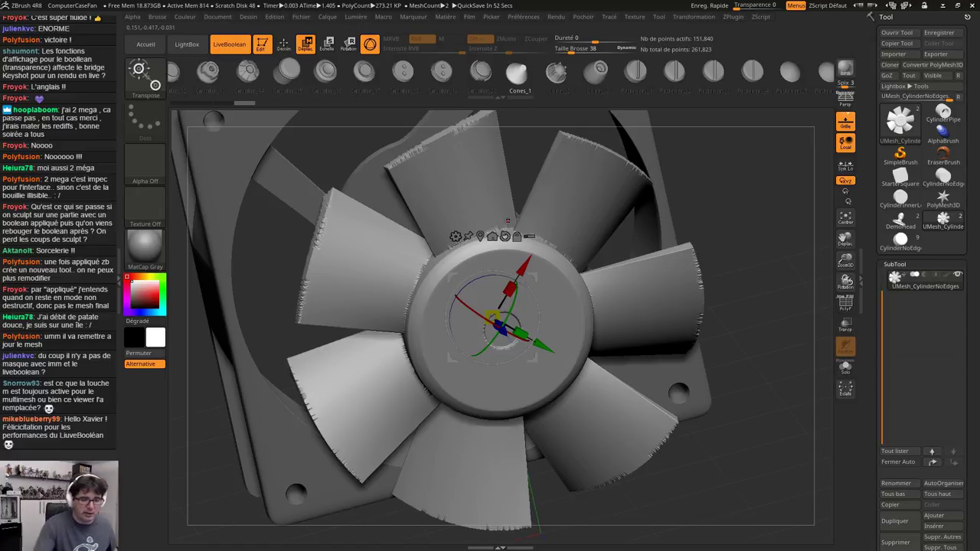
# Load the DemoHead sample project without saving the changes to the fan project
pyautogui.click(187, 44)
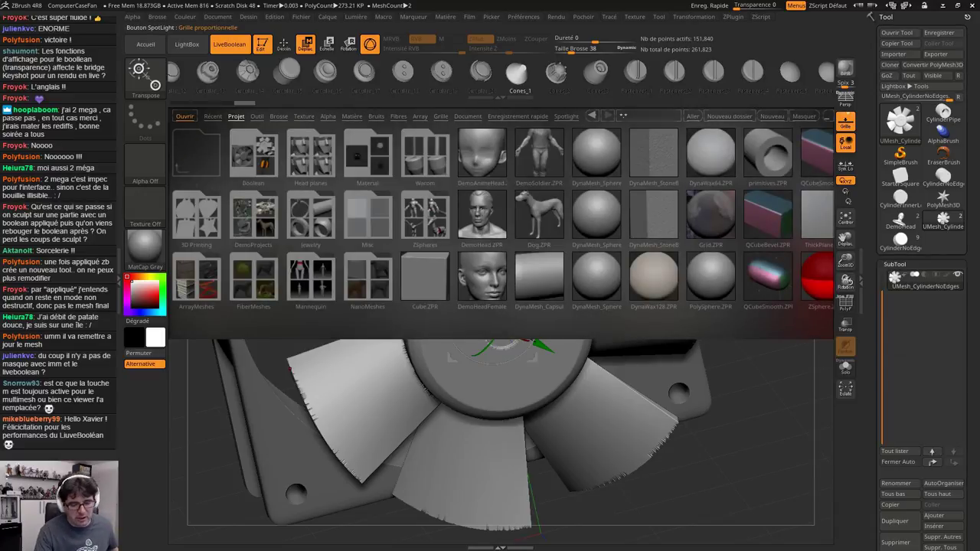
pyautogui.doubleClick(482, 214)
pyautogui.click(530, 316)
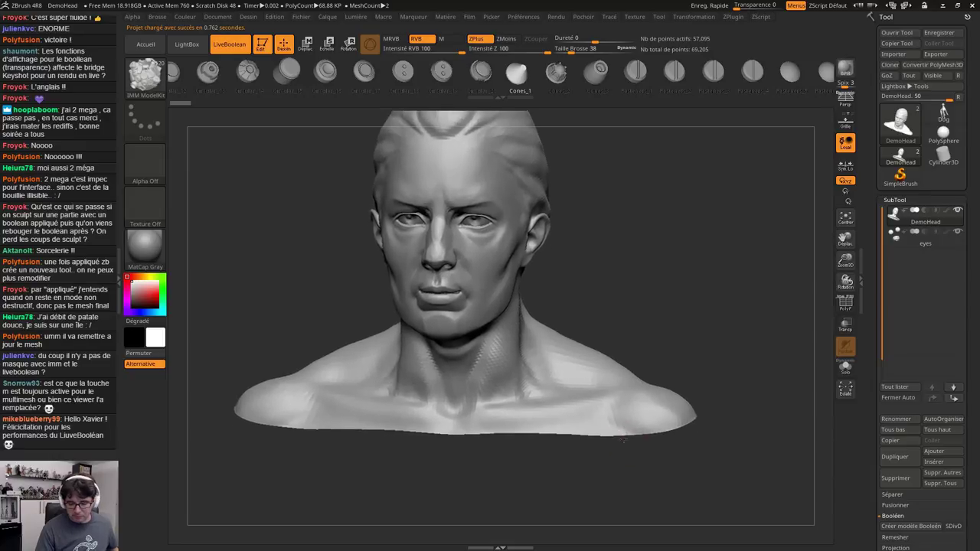
# Switch the DemoHead bust to its lowest subdivision level and delete the higher levels
pyautogui.moveTo(709, 454)
pyautogui.mouseDown()
pyautogui.moveTo(726, 398)
pyautogui.moveTo(716, 433)
pyautogui.mouseUp()
pyautogui.hotkey('shift', 'd')
pyautogui.hotkey('shift', 'd')
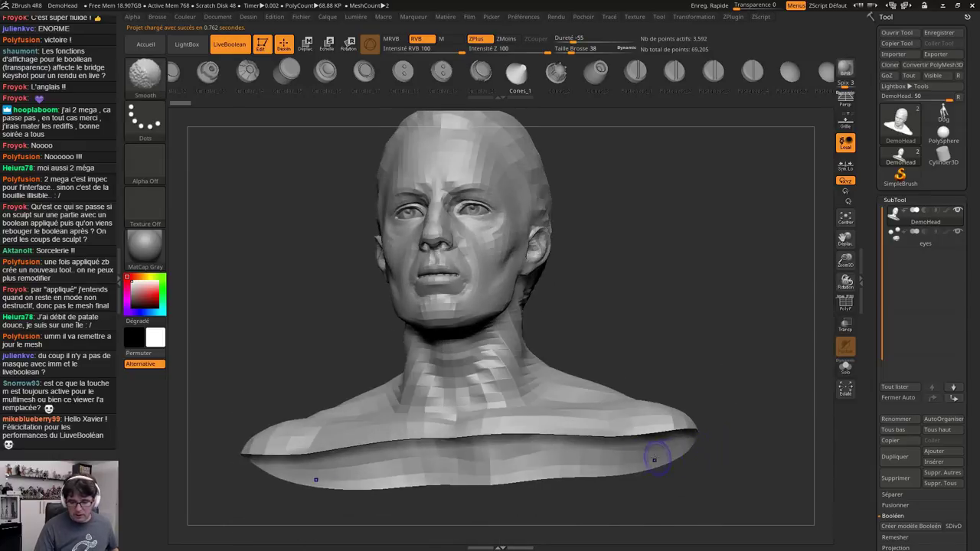
pyautogui.keyDown('alt'); pyautogui.moveTo(674, 461); pyautogui.dragTo(722, 397); pyautogui.keyUp('alt')
pyautogui.moveTo(973, 432); pyautogui.dragTo(938, 115)
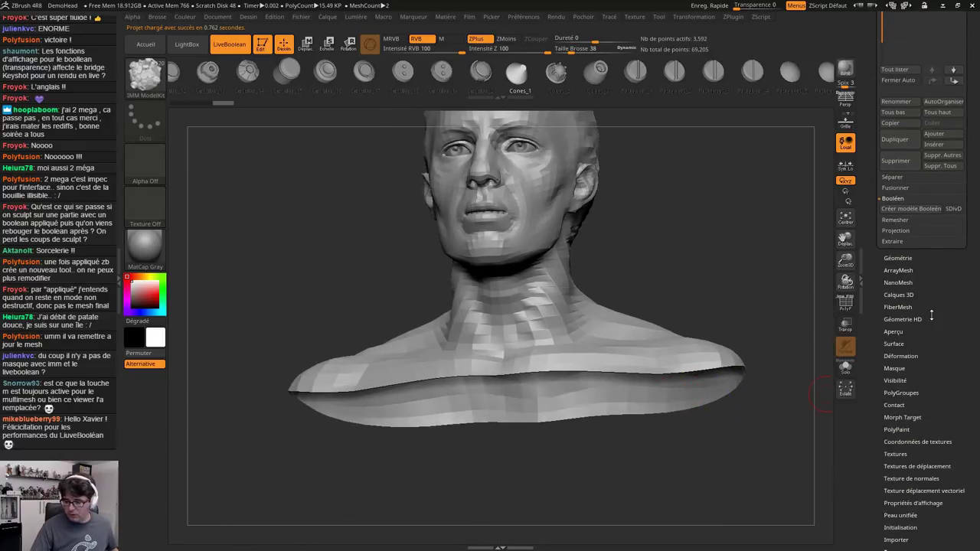
pyautogui.click(897, 259)
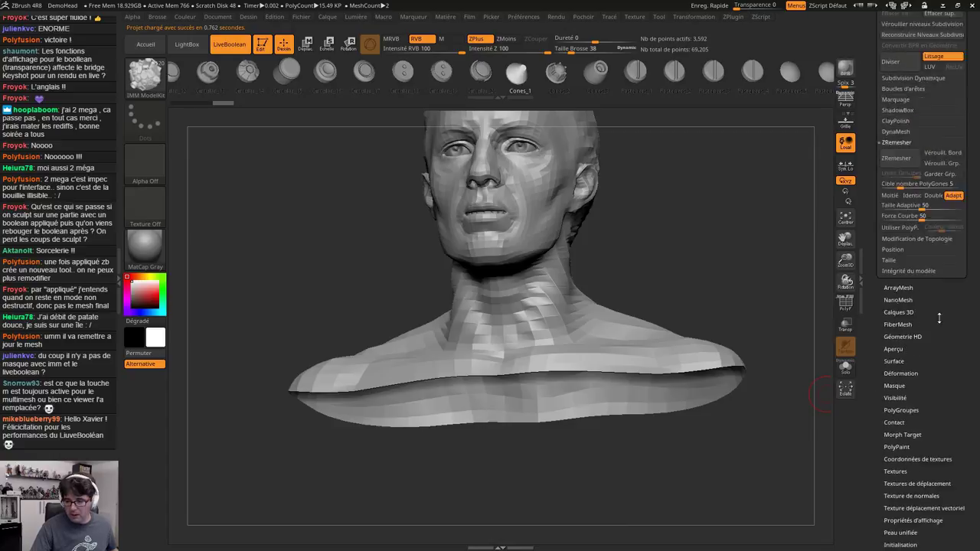
pyautogui.click(945, 140)
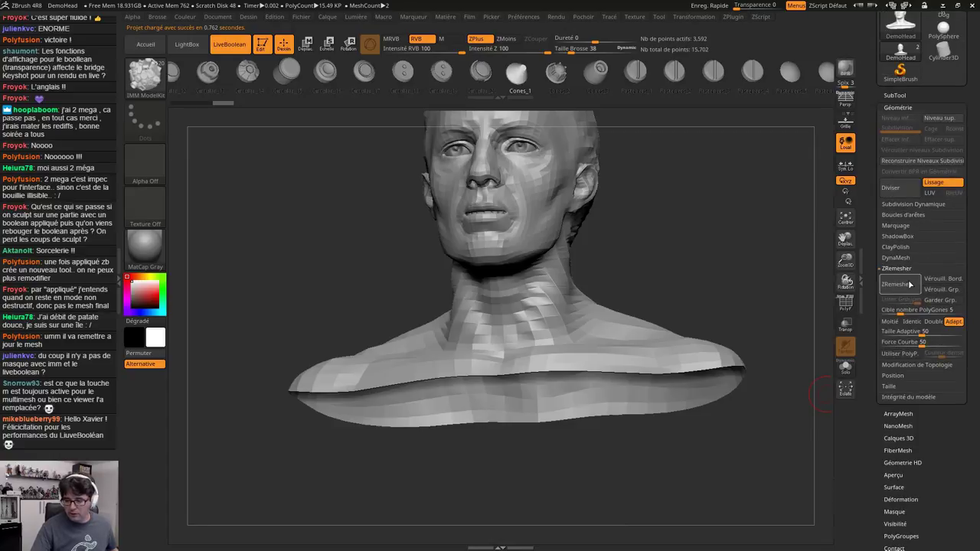
# Close the open hole on the underside of the bust with the topology modification tools
pyautogui.click(907, 365)
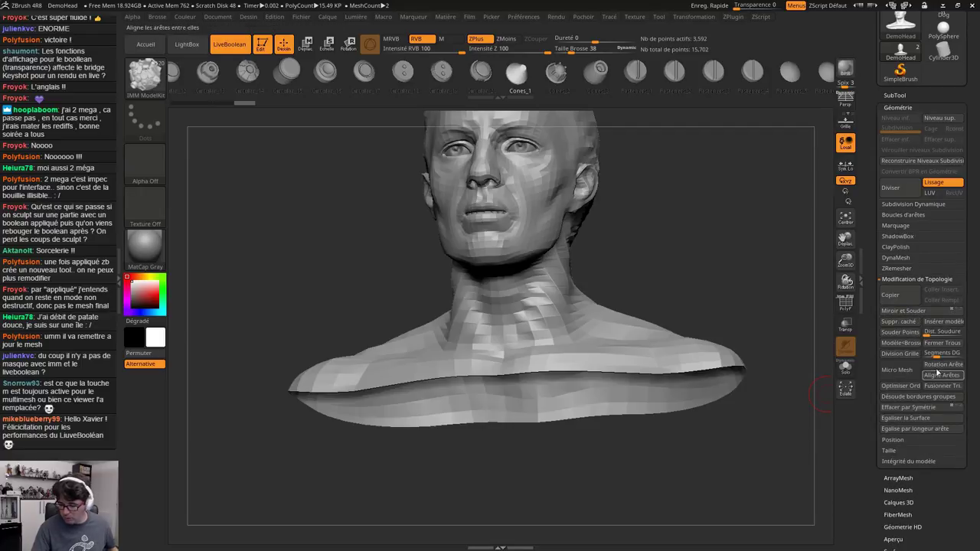
pyautogui.click(942, 342)
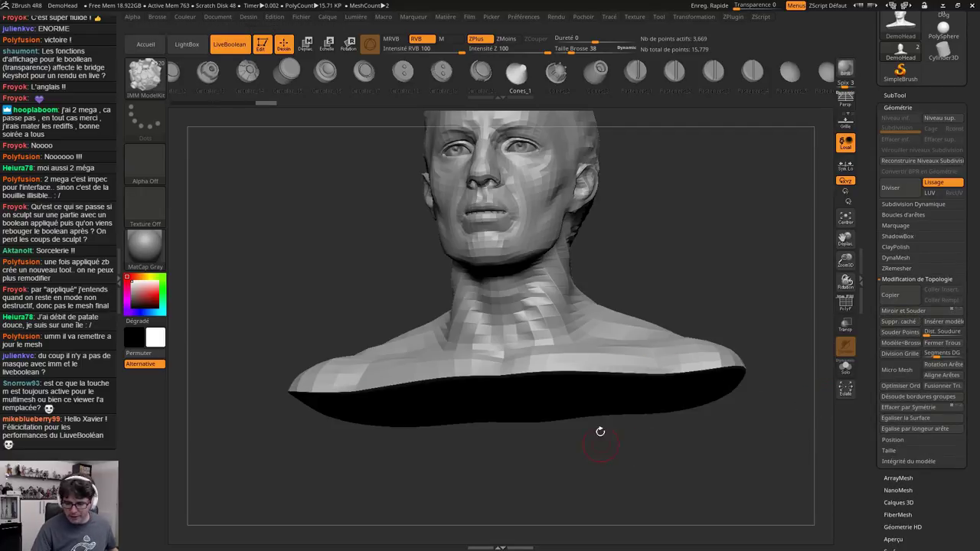
pyautogui.keyDown('shift'); pyautogui.moveTo(600, 431); pyautogui.dragTo(651, 378); pyautogui.keyUp('shift')
pyautogui.keyDown('alt'); pyautogui.moveTo(677, 336); pyautogui.dragTo(620, 400); pyautogui.keyUp('alt')
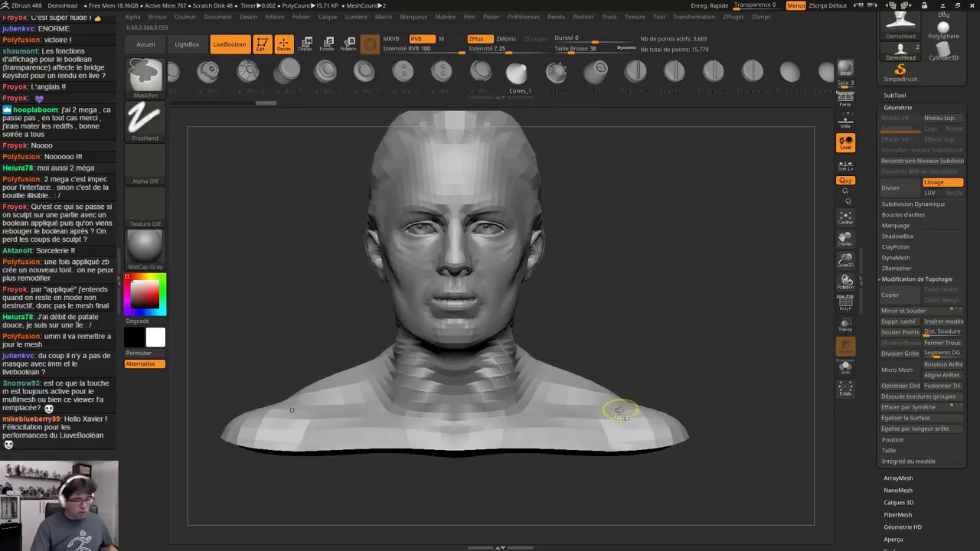
# Subdivide the closed DemoHead bust five times to about 3.8 million polygons
pyautogui.hotkey('ctrl', 'd')
pyautogui.hotkey('ctrl', 'd')
pyautogui.hotkey('ctrl', 'd')
pyautogui.hotkey('ctrl', 'd')
pyautogui.hotkey('ctrl', 'd')
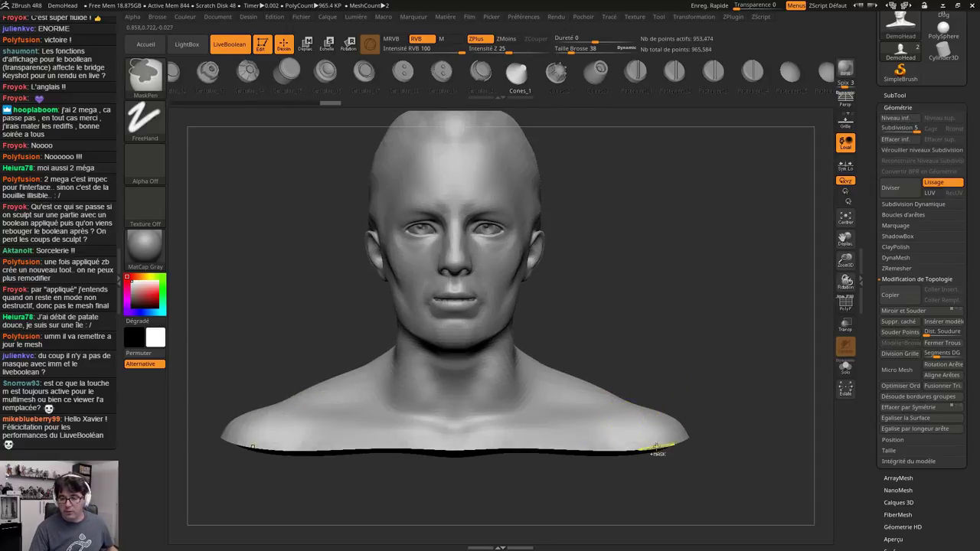
# Duplicate the high-resolution DemoHead SubTool and make the copy active
pyautogui.moveTo(673, 275)
pyautogui.keyDown('alt'); pyautogui.mouseDown()
pyautogui.moveTo(674, 363)
pyautogui.moveTo(624, 358)
pyautogui.moveTo(662, 210)
pyautogui.moveTo(775, 190)
pyautogui.mouseUp(); pyautogui.keyUp('alt')
pyautogui.keyDown('alt'); pyautogui.moveTo(775, 190); pyautogui.dragTo(703, 268); pyautogui.keyUp('alt')
pyautogui.click(901, 95)
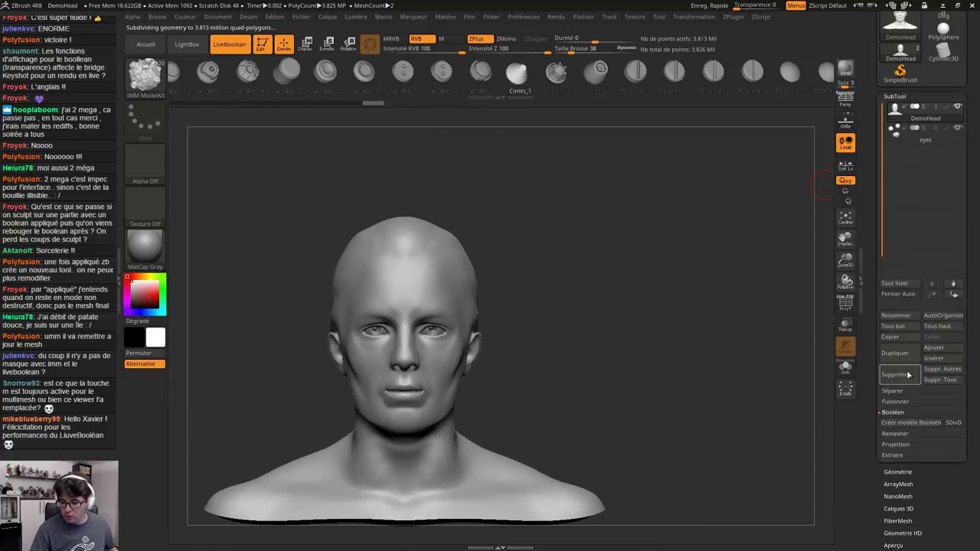
pyautogui.click(894, 353)
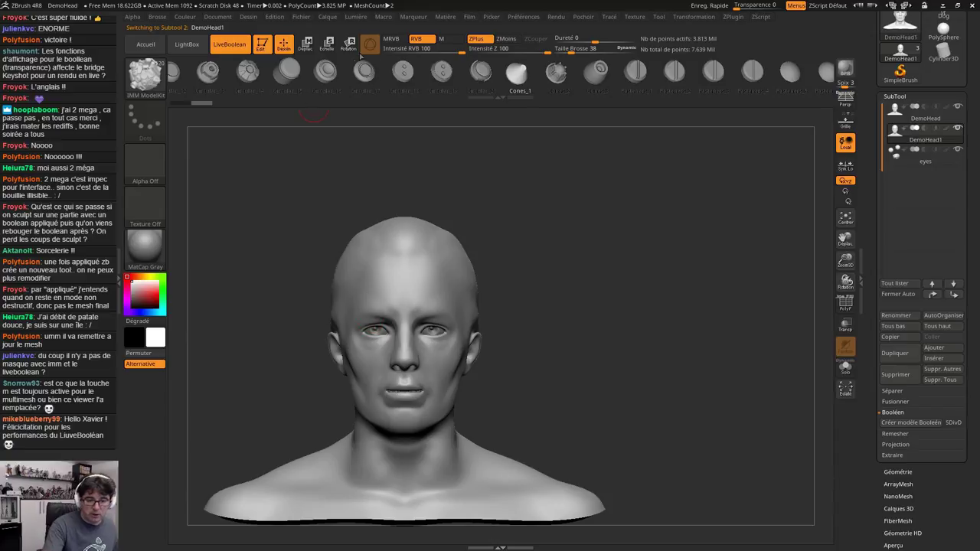
# Rotate the duplicate DemoHead1 nearly upside down and move it up so it overlaps the original head's upper face
pyautogui.click(327, 44)
pyautogui.click(348, 44)
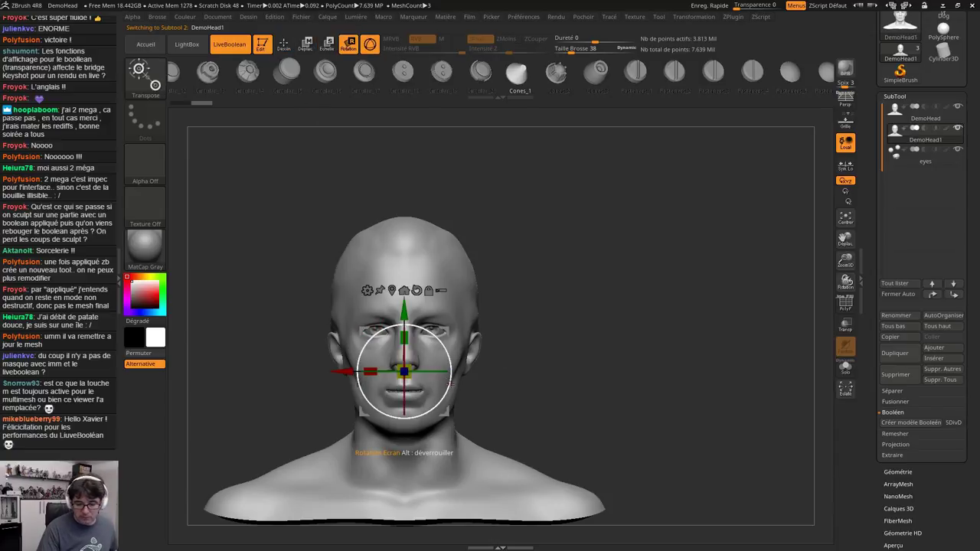
pyautogui.moveTo(451, 384); pyautogui.dragTo(334, 337)
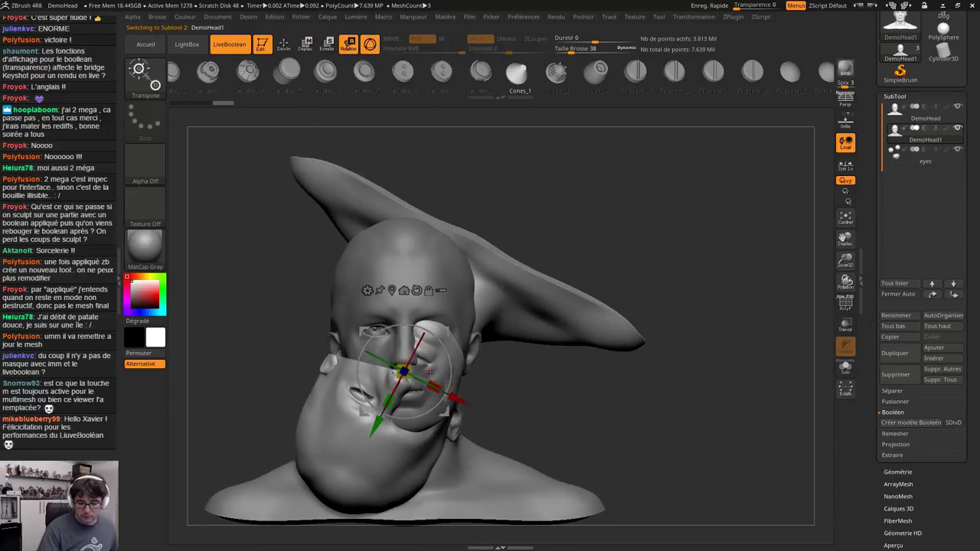
pyautogui.moveTo(450, 327); pyautogui.dragTo(497, 152)
pyautogui.moveTo(443, 226); pyautogui.dragTo(442, 186)
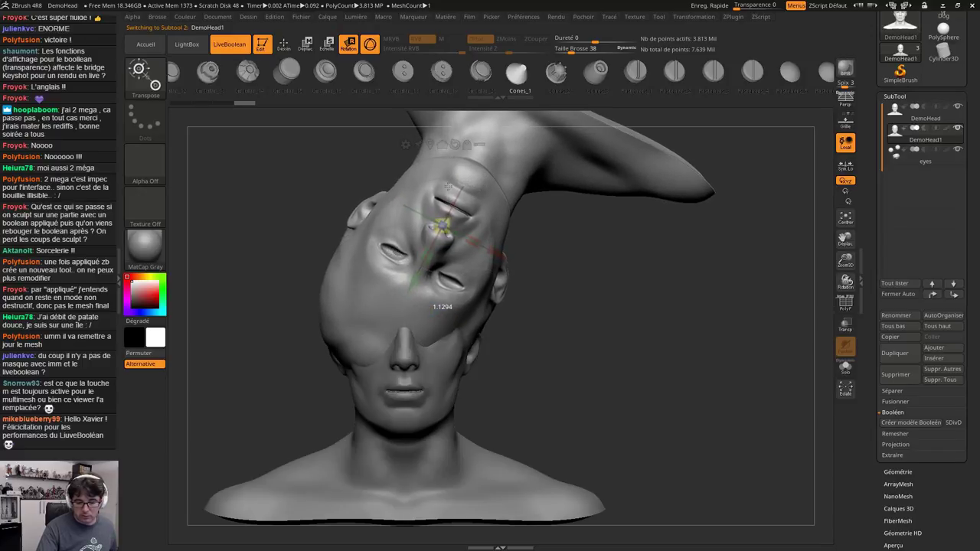
# Set DemoHead1 to Boolean subtraction and adjust its position so it carves through the original head's skull and face
pyautogui.click(924, 129)
pyautogui.keyDown('alt'); pyautogui.moveTo(553, 350); pyautogui.dragTo(613, 312); pyautogui.keyUp('alt')
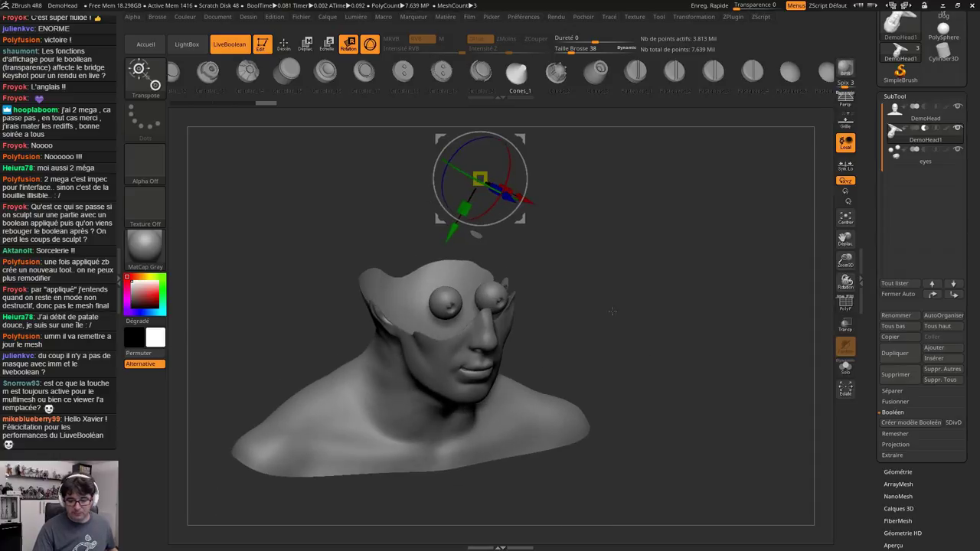
pyautogui.moveTo(480, 179); pyautogui.dragTo(481, 180)
pyautogui.keyDown('alt'); pyautogui.moveTo(583, 285); pyautogui.dragTo(523, 345); pyautogui.keyUp('alt')
pyautogui.keyDown('alt'); pyautogui.moveTo(681, 336); pyautogui.dragTo(719, 329); pyautogui.keyUp('alt')
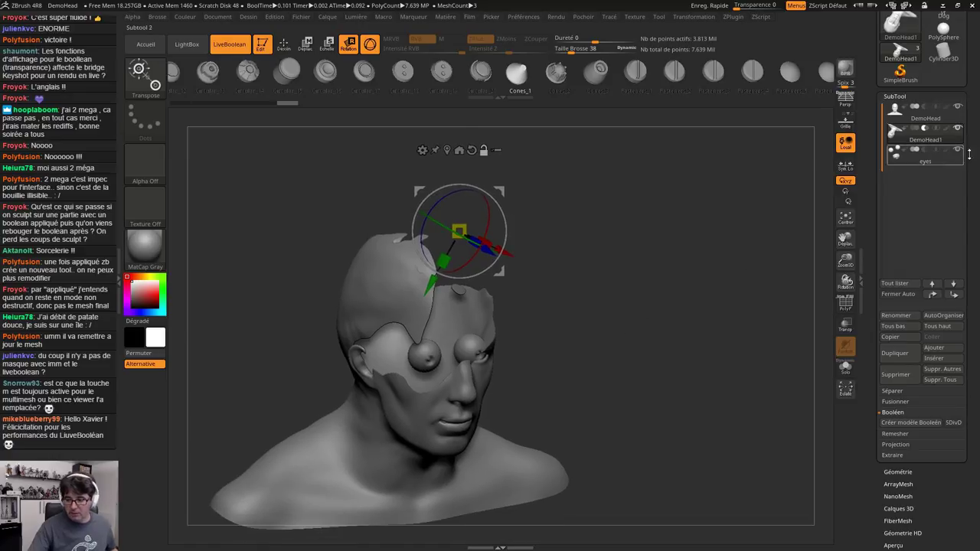
# Hide the eyes SubTool, generate the Boolean mesh from the two heads and make the UMesh_DemoHead result the active tool
pyautogui.click(958, 151)
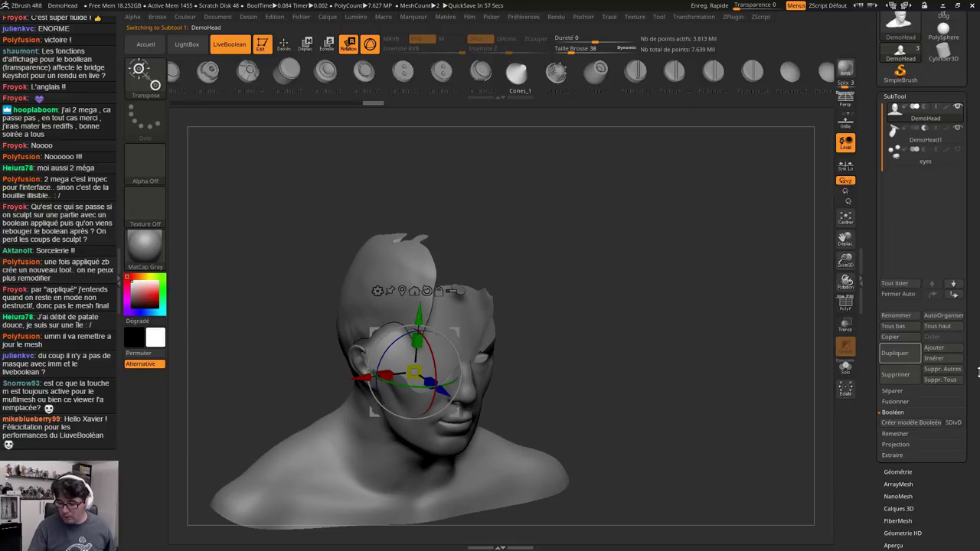
pyautogui.moveTo(921, 473); pyautogui.dragTo(921, 329)
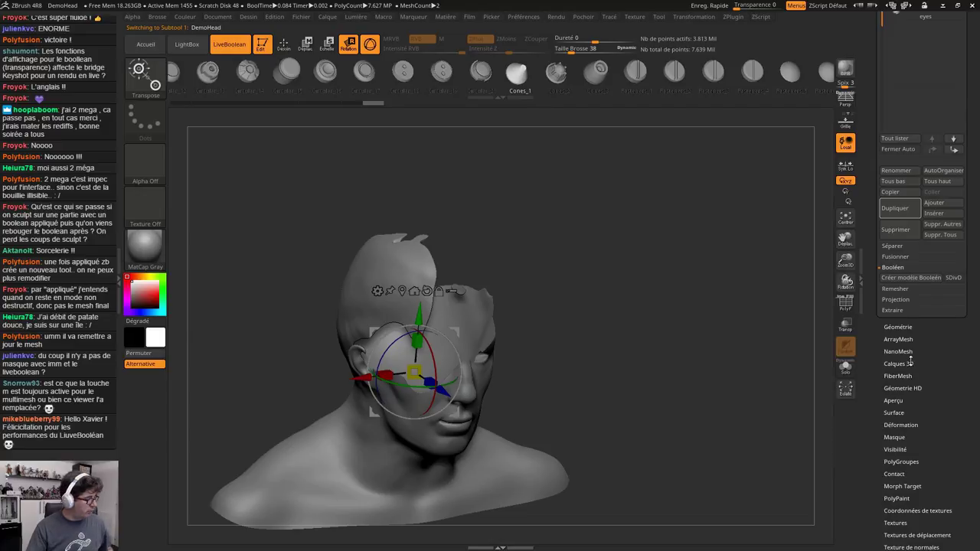
pyautogui.scroll(-1, 939, 402)
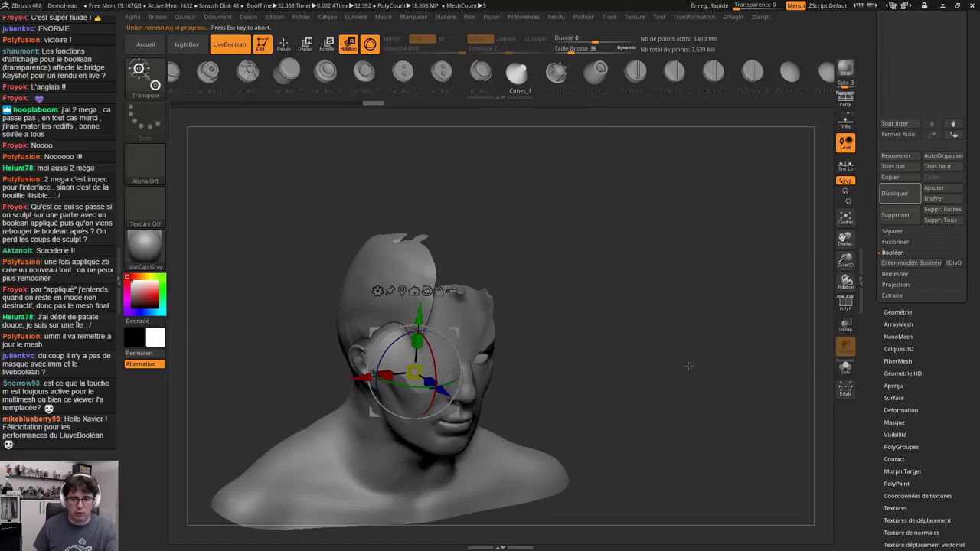
pyautogui.moveTo(946, 345); pyautogui.dragTo(954, 451)
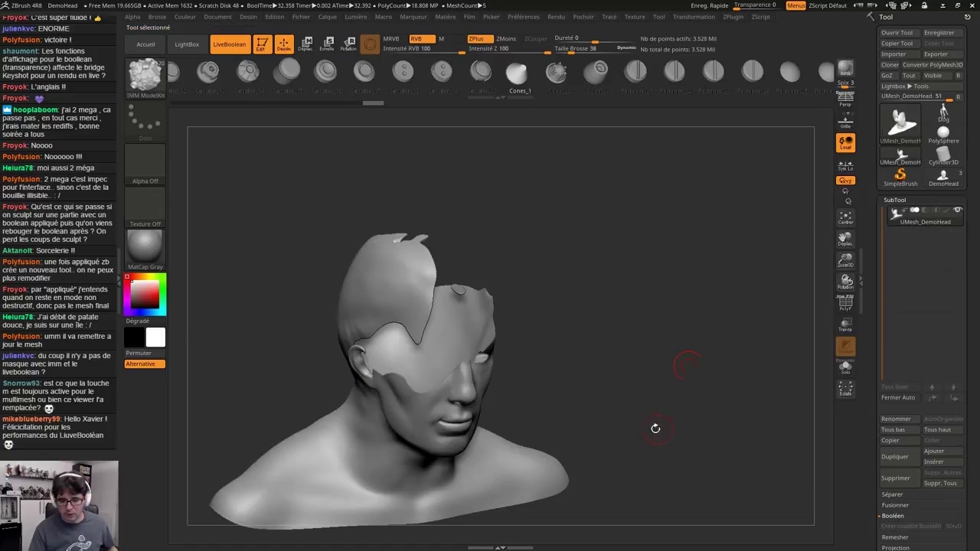
# Examine the Boolean result's topology along the cut edge up close with the polyframe display
pyautogui.moveTo(654, 428); pyautogui.dragTo(623, 350)
pyautogui.hotkey('shift', 'f')
pyautogui.keyDown('ctrl'); pyautogui.moveTo(526, 338); pyautogui.dragTo(876, 415, button='right'); pyautogui.keyUp('ctrl')
pyautogui.moveTo(540, 188)
pyautogui.keyDown('alt'); pyautogui.mouseDown(button='right')
pyautogui.moveTo(540, 427)
pyautogui.moveTo(656, 304)
pyautogui.moveTo(634, 292)
pyautogui.moveTo(754, 336)
pyautogui.mouseUp(button='right'); pyautogui.keyUp('alt')
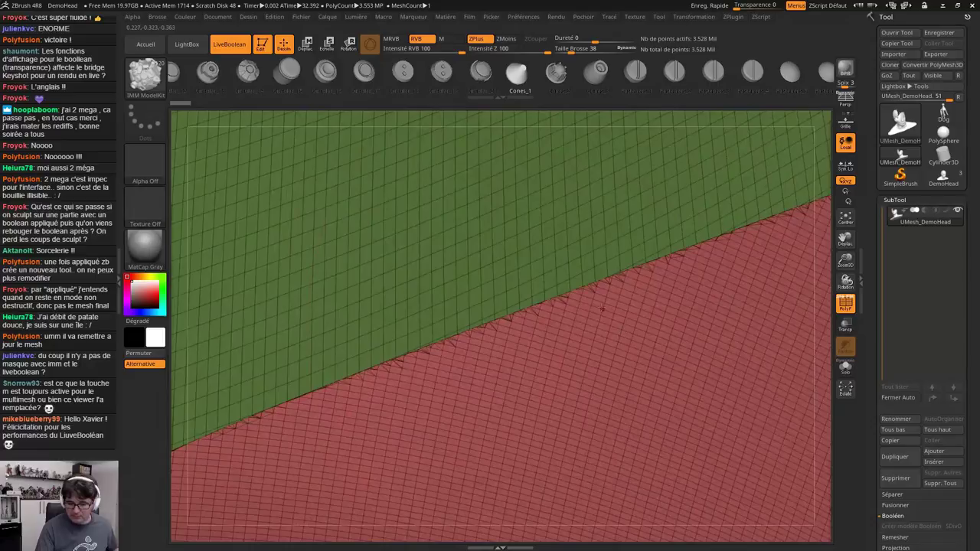
pyautogui.press('s')
pyautogui.moveTo(599, 308)
pyautogui.mouseDown()
pyautogui.moveTo(536, 276)
pyautogui.moveTo(499, 220)
pyautogui.mouseUp()
pyautogui.keyDown('ctrl'); pyautogui.moveTo(499, 220); pyautogui.dragTo(478, 187, button='right'); pyautogui.keyUp('ctrl')
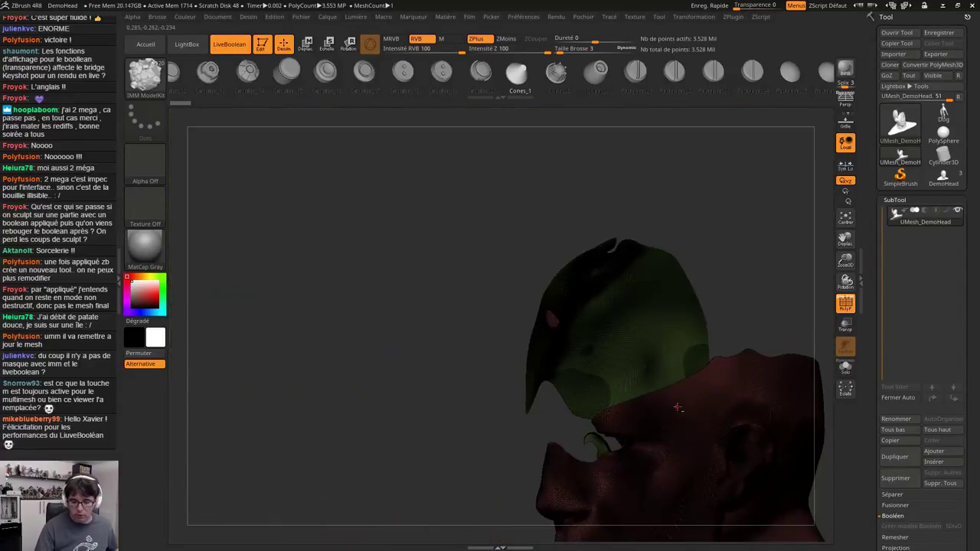
pyautogui.keyDown('alt'); pyautogui.moveTo(678, 409); pyautogui.dragTo(615, 315, button='right'); pyautogui.keyUp('alt')
pyautogui.hotkey('shift', 'f')
# Duplicate the UMesh_DemoHead SubTool and make the original active again
pyautogui.click(886, 459)
pyautogui.click(896, 456)
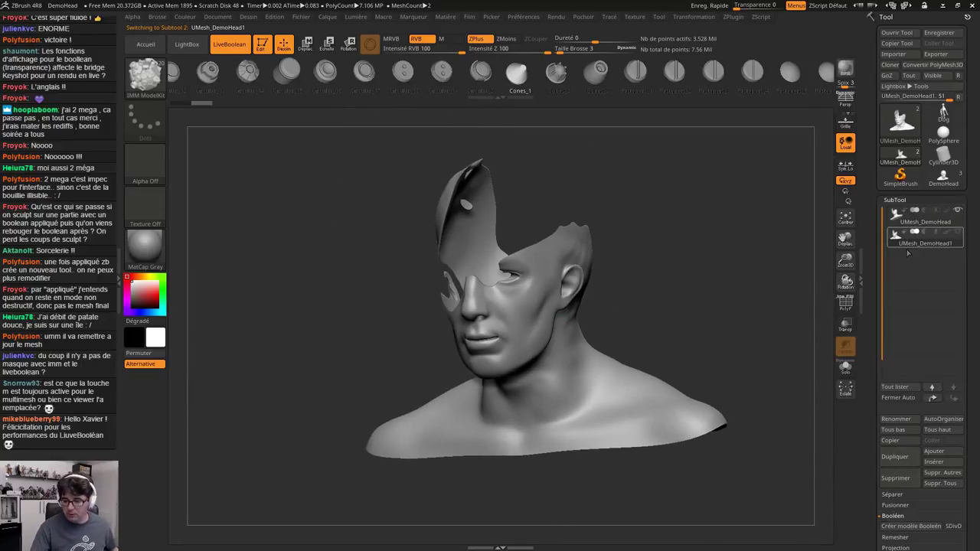
pyautogui.click(927, 218)
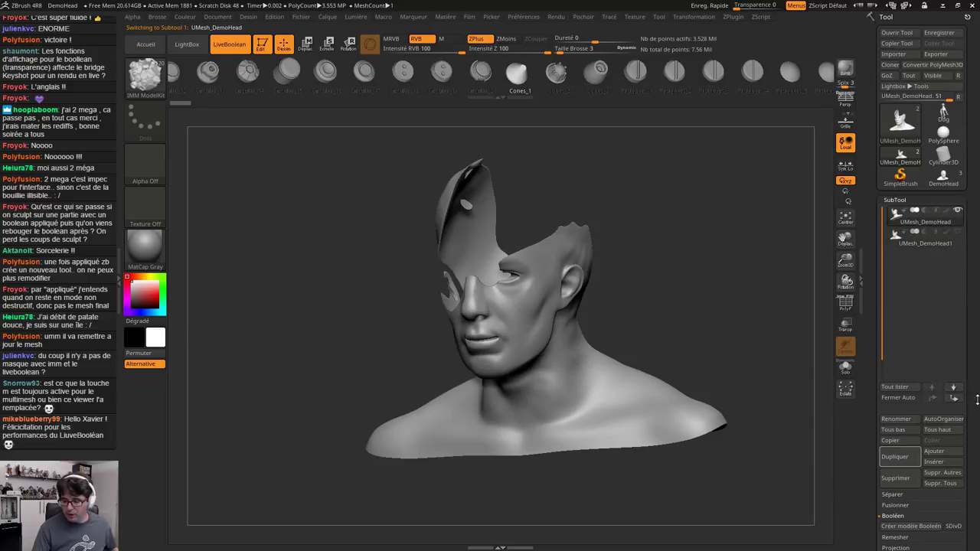
# Retopologize UMesh_DemoHead with ZRemesher, using adaptive mode and a target polygon count of 5
pyautogui.scroll(-5, 931, 317)
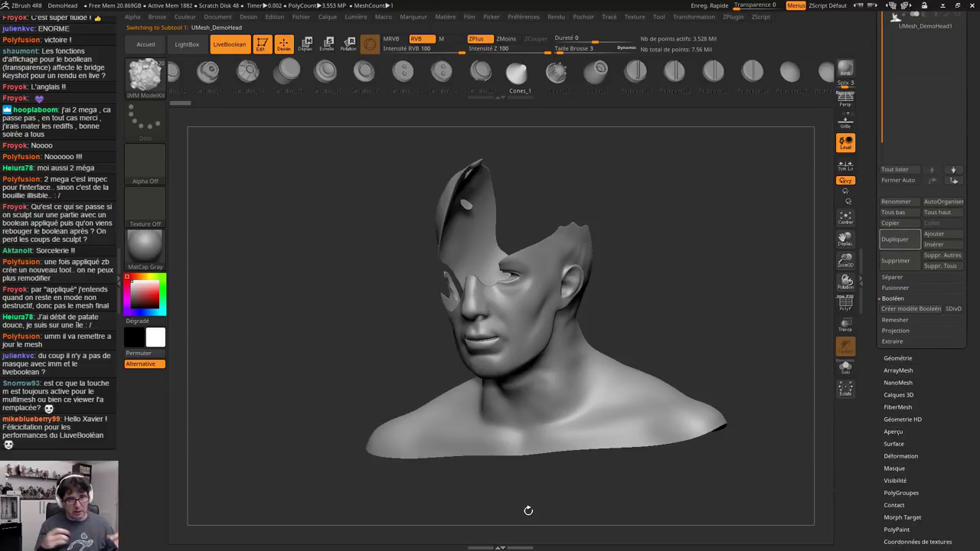
pyautogui.click(897, 358)
pyautogui.scroll(1, 904, 366)
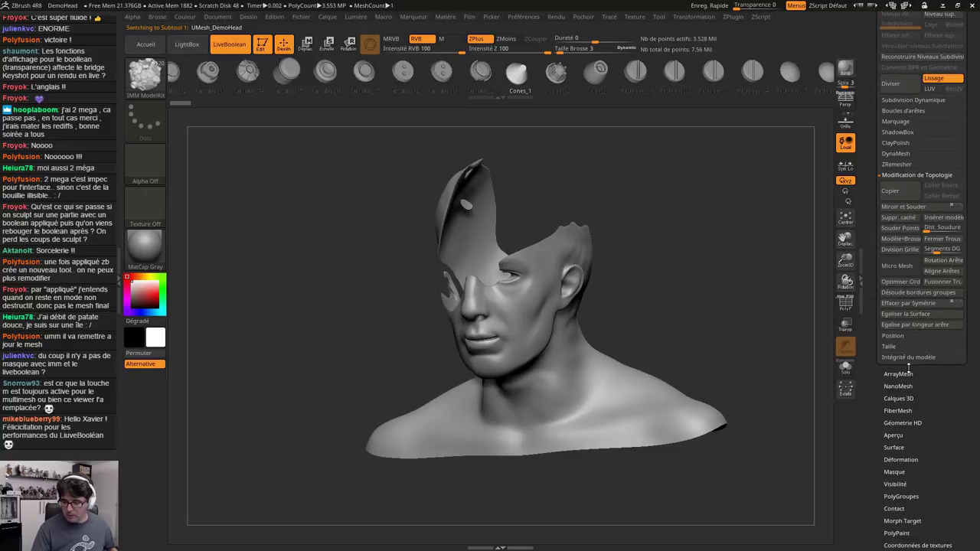
pyautogui.click(898, 166)
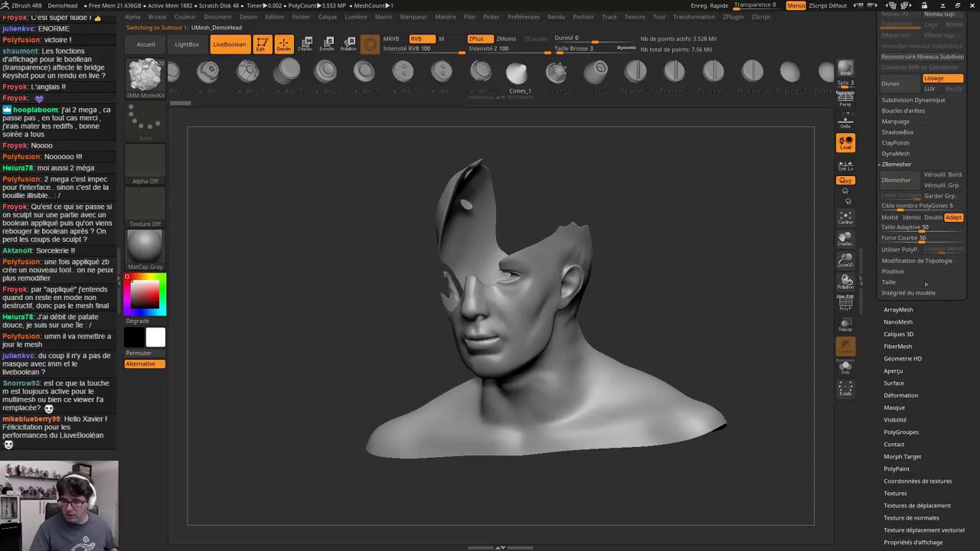
pyautogui.click(952, 218)
pyautogui.click(896, 180)
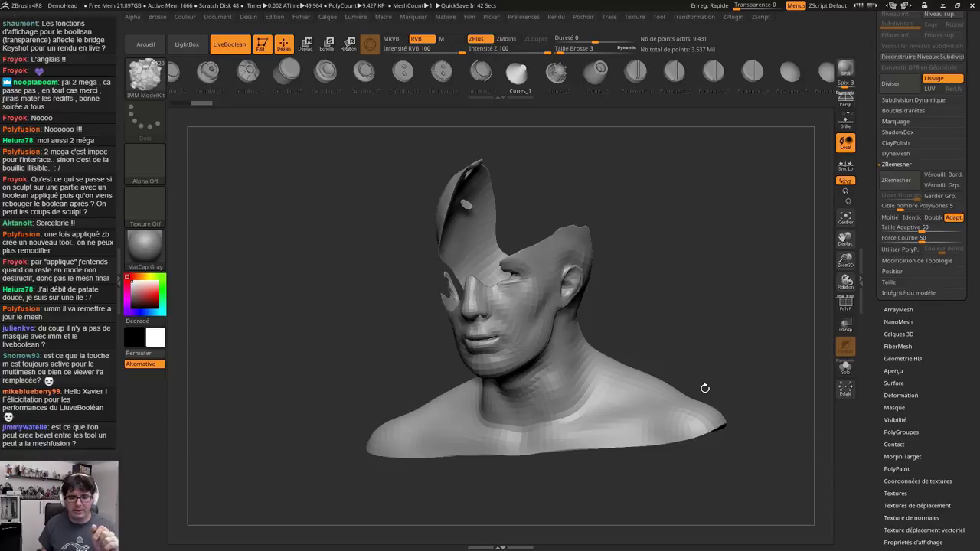
# Subdivide the remeshed head three times to reach subdivision level 4
pyautogui.moveTo(704, 389); pyautogui.dragTo(612, 381)
pyautogui.moveTo(682, 344); pyautogui.dragTo(608, 368)
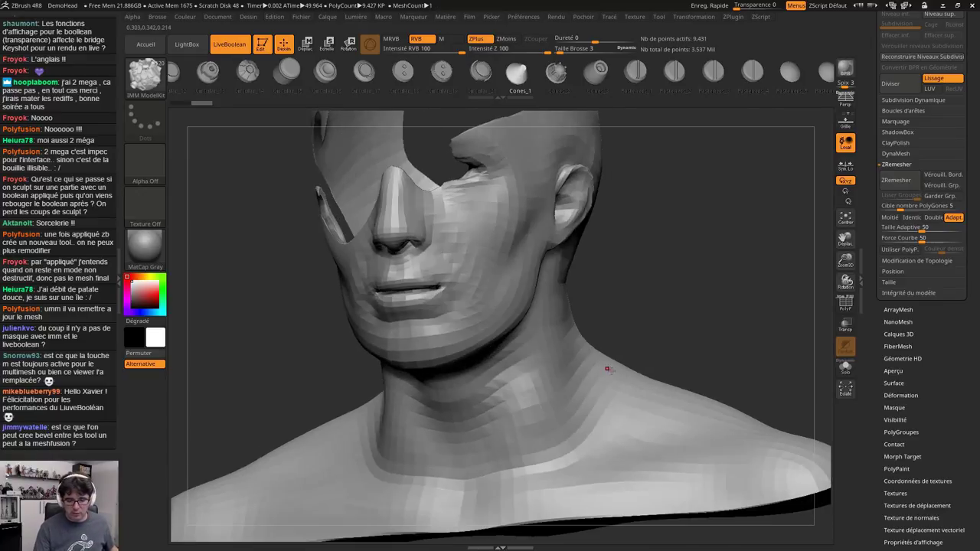
pyautogui.hotkey('ctrl', 'd')
pyautogui.hotkey('ctrl', 'd')
pyautogui.keyDown('alt'); pyautogui.moveTo(645, 299); pyautogui.dragTo(663, 378); pyautogui.keyUp('alt')
pyautogui.hotkey('ctrl', 'd')
pyautogui.keyDown('alt'); pyautogui.moveTo(661, 440); pyautogui.dragTo(667, 344); pyautogui.keyUp('alt')
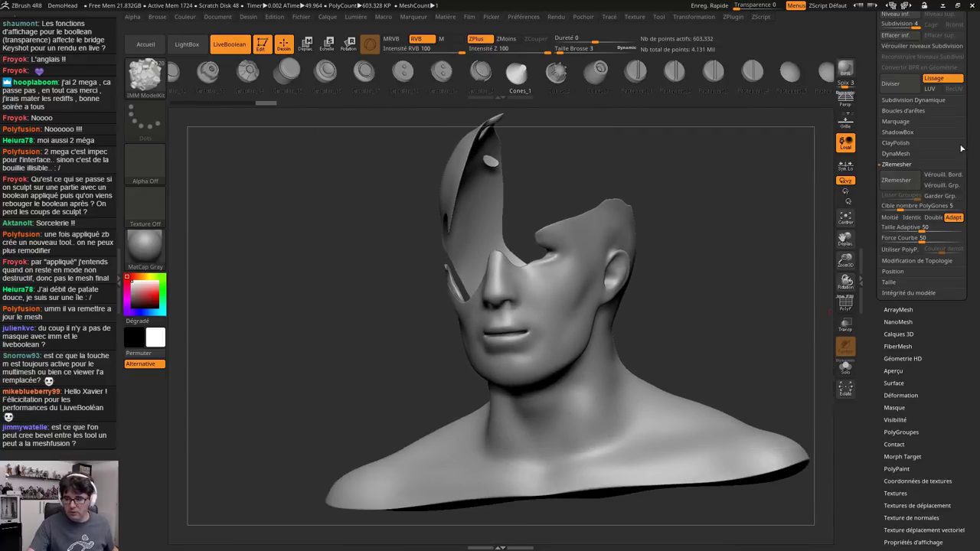
# Show the UMesh_DemoHead1 copy and project all its details onto the remeshed head at a distance of 0.02
pyautogui.moveTo(970, 144); pyautogui.dragTo(968, 352)
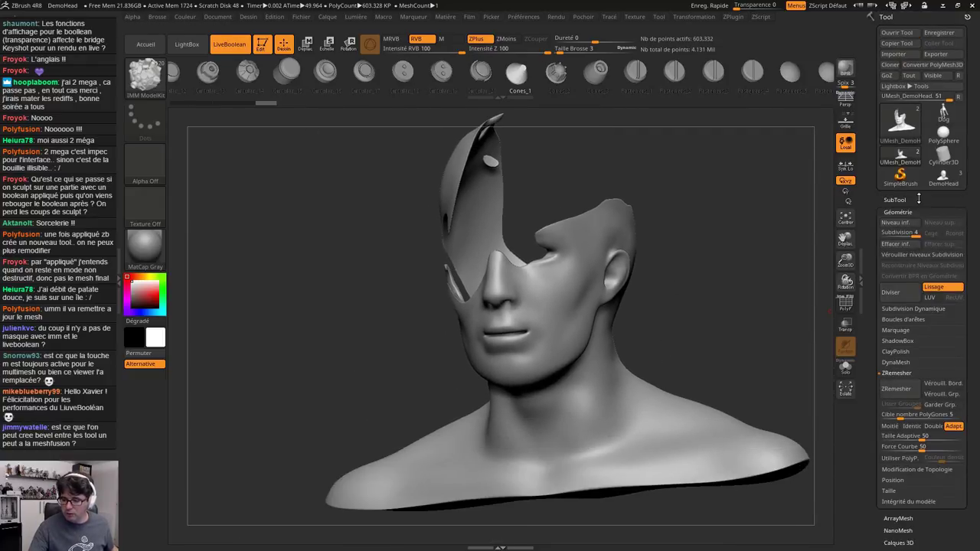
pyautogui.click(963, 200)
pyautogui.click(958, 232)
pyautogui.scroll(-3, 950, 306)
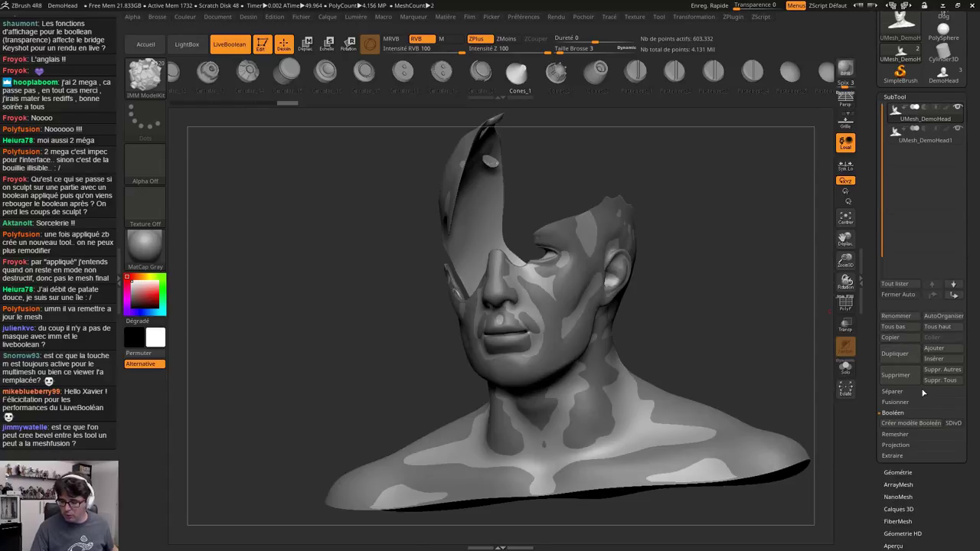
pyautogui.click(896, 445)
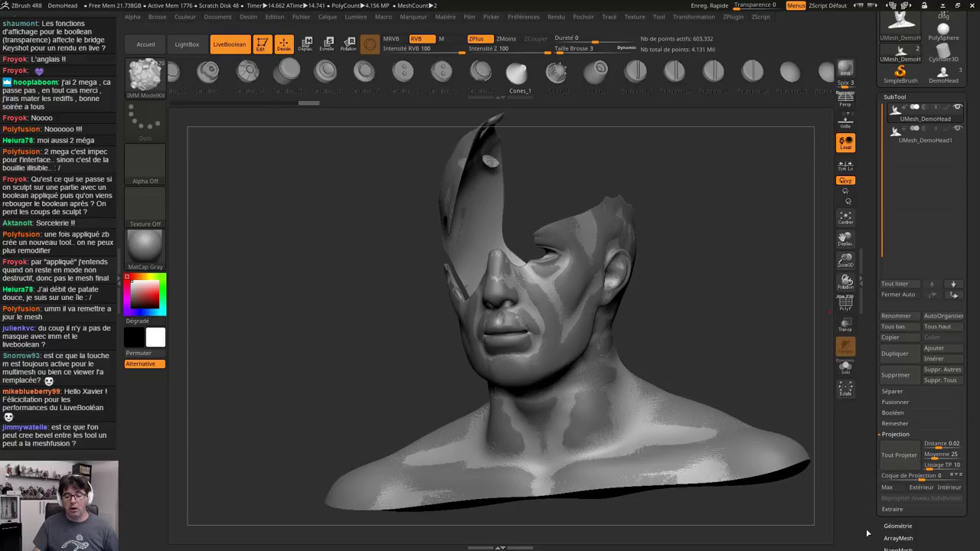
# Examine the projected head at its lowest and highest subdivision levels, with and without polyframe
pyautogui.moveTo(627, 395)
pyautogui.mouseDown(button='right')
pyautogui.moveTo(599, 414)
pyautogui.moveTo(616, 400)
pyautogui.mouseUp(button='right')
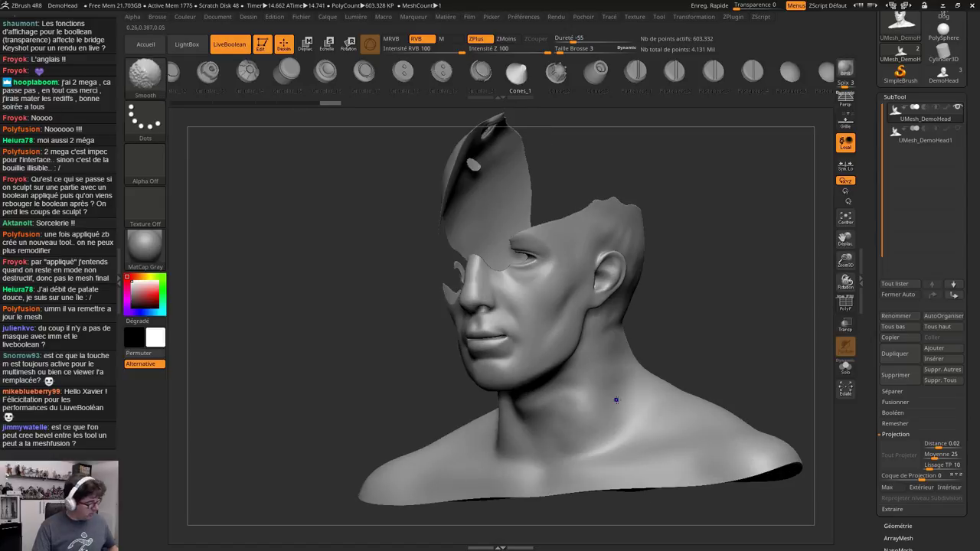
pyautogui.hotkey('shift', 'd')
pyautogui.hotkey('shift', 'd')
pyautogui.hotkey('shift', 'd')
pyautogui.press('d')
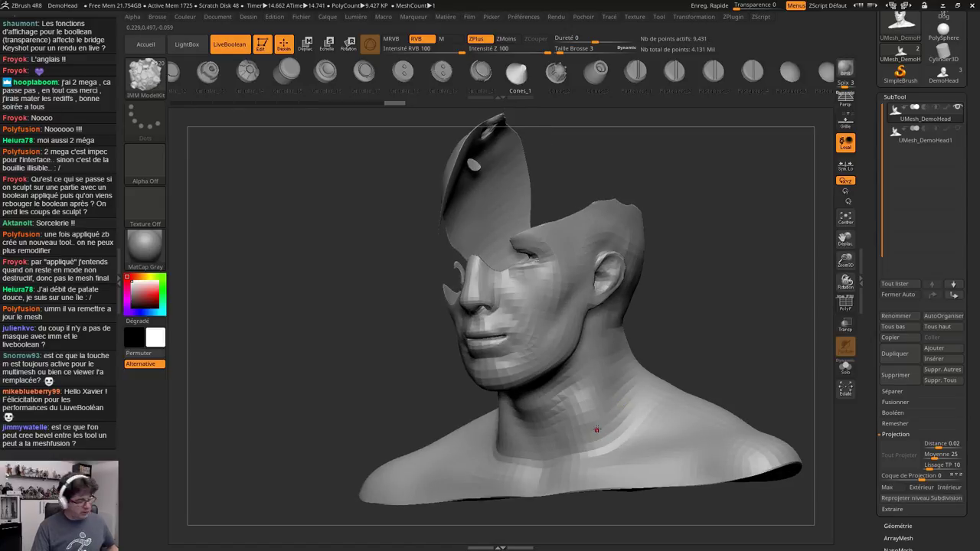
pyautogui.hotkey('shift', 'f')
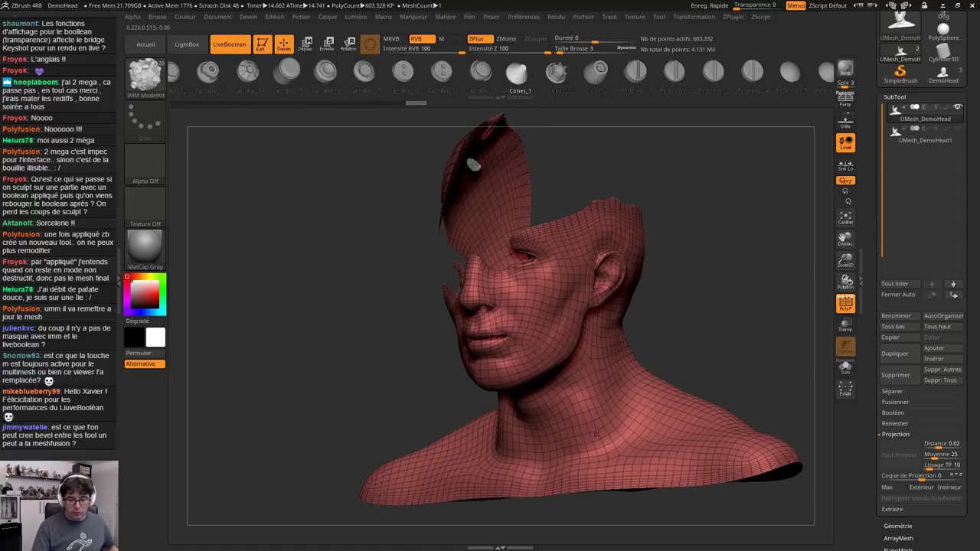
pyautogui.press('d')
pyautogui.press('d')
pyautogui.moveTo(600, 405); pyautogui.dragTo(541, 470, button='right')
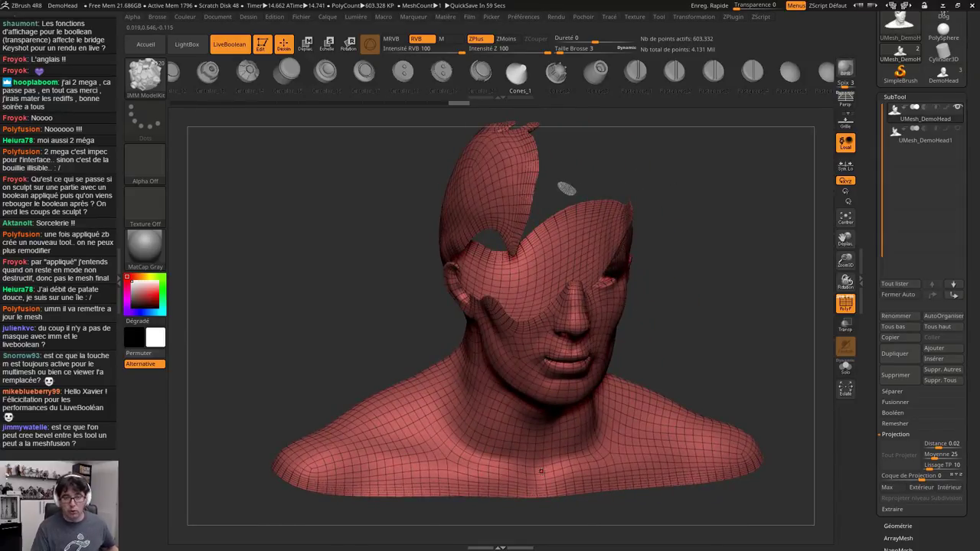
pyautogui.hotkey('shift', 'f')
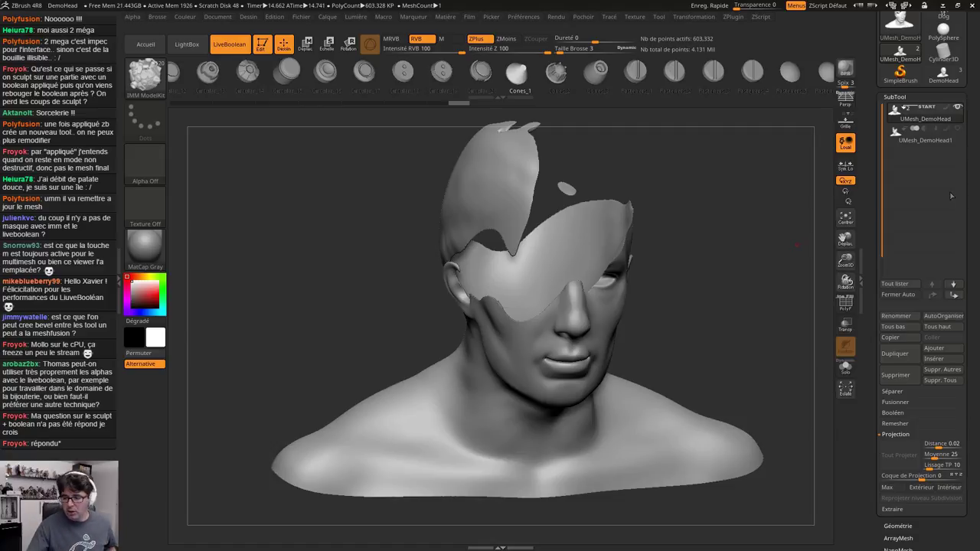
pyautogui.scroll(3, 951, 196)
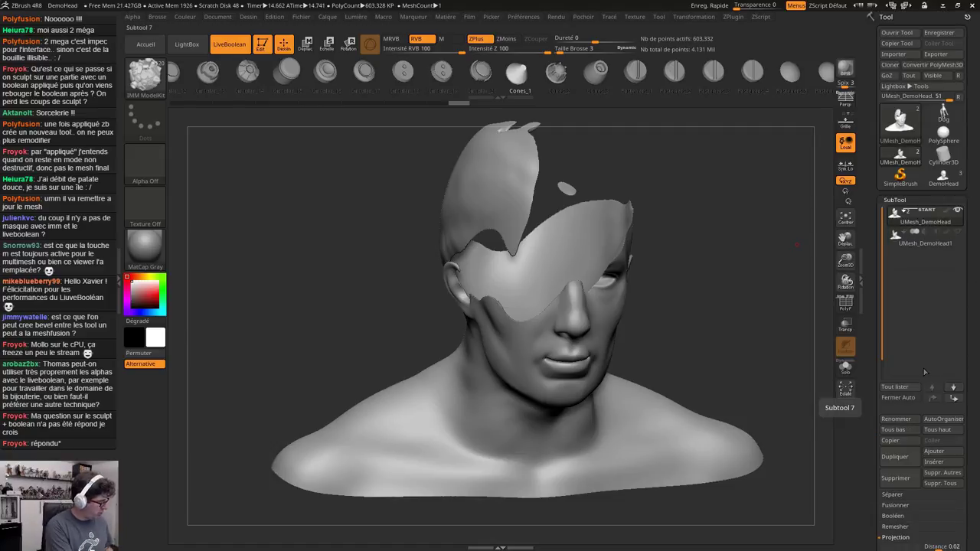
pyautogui.hotkey('ctrl', 'o')
pyautogui.click(528, 311)
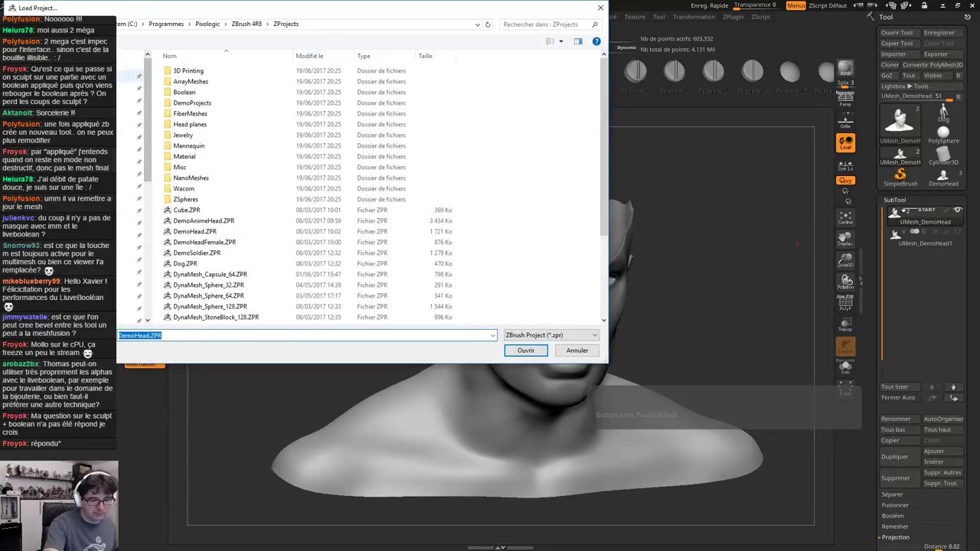
pyautogui.moveTo(319, 9); pyautogui.dragTo(424, 60)
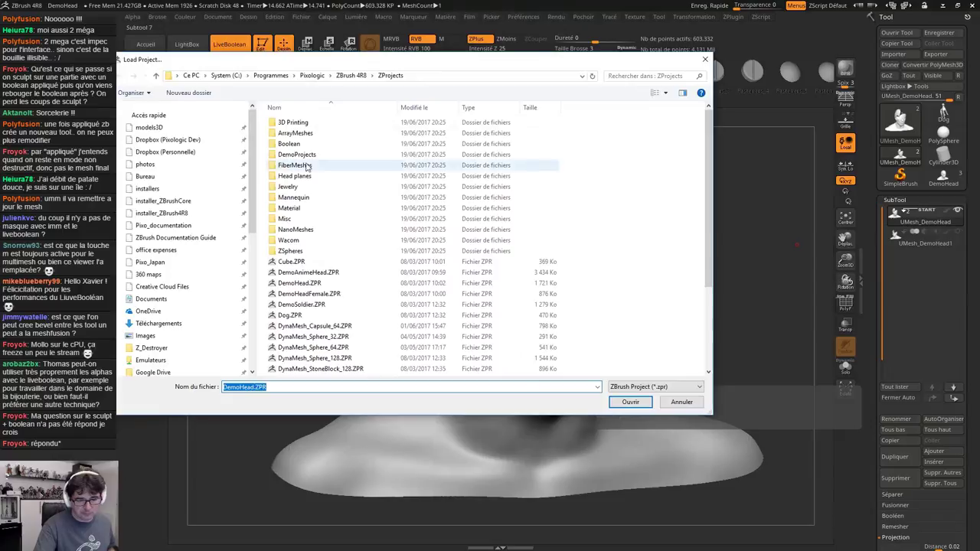
pyautogui.click(151, 128)
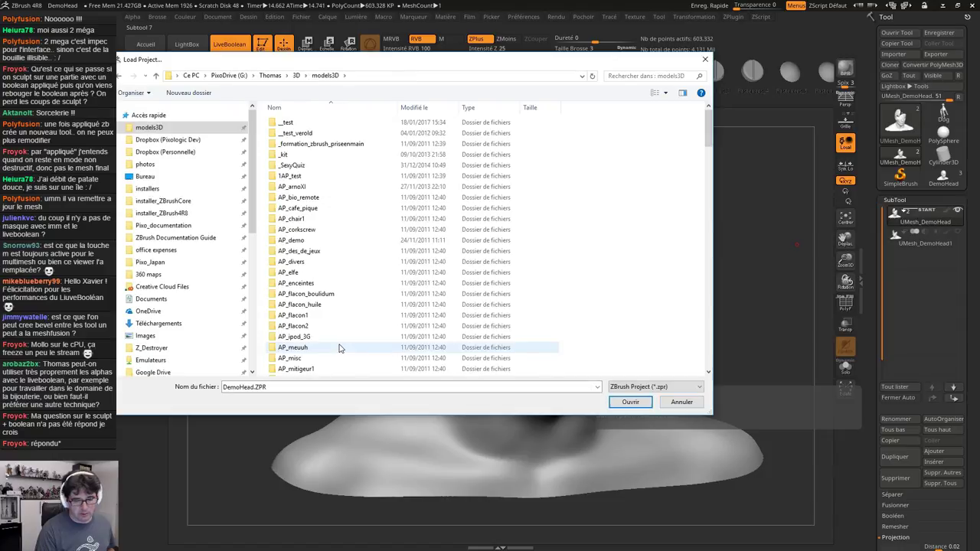
pyautogui.click(419, 108)
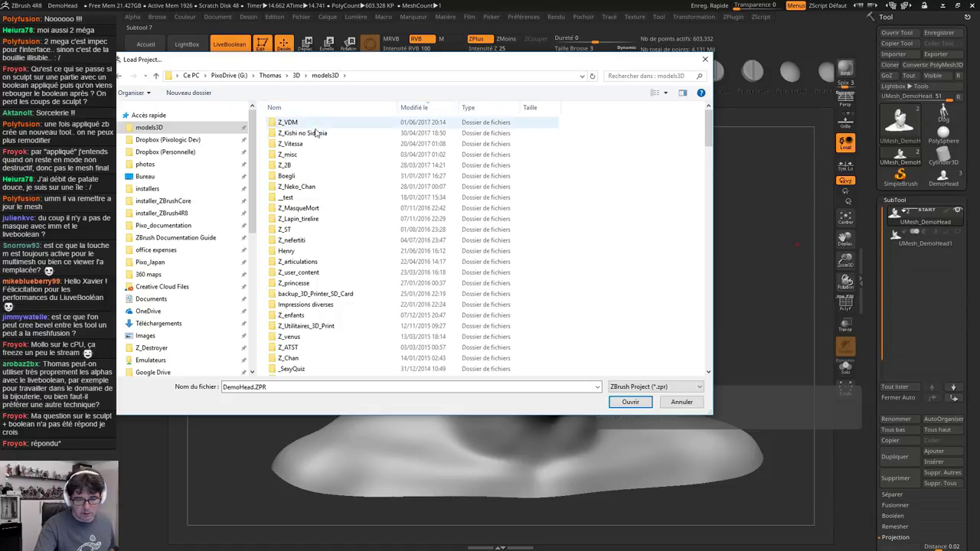
pyautogui.doubleClick(290, 165)
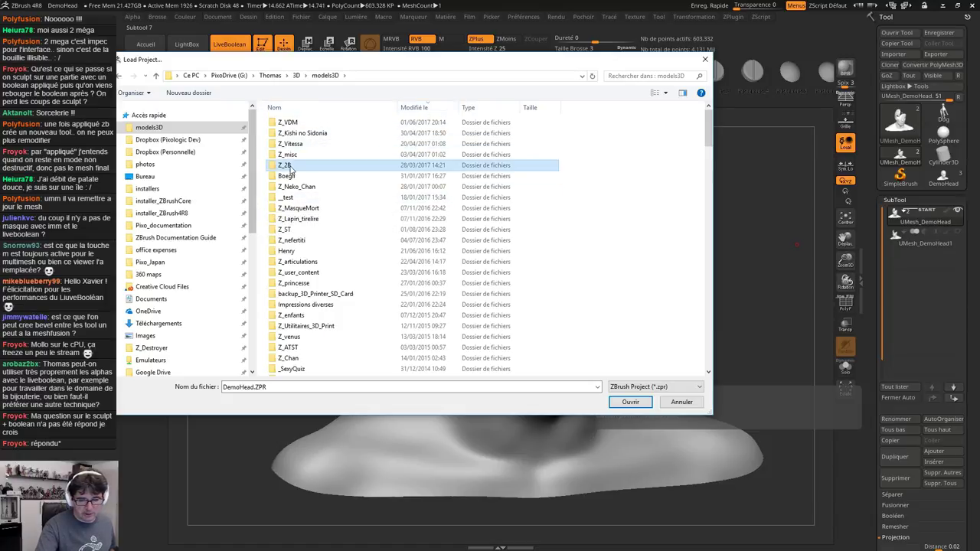
pyautogui.moveTo(253, 229); pyautogui.dragTo(256, 310)
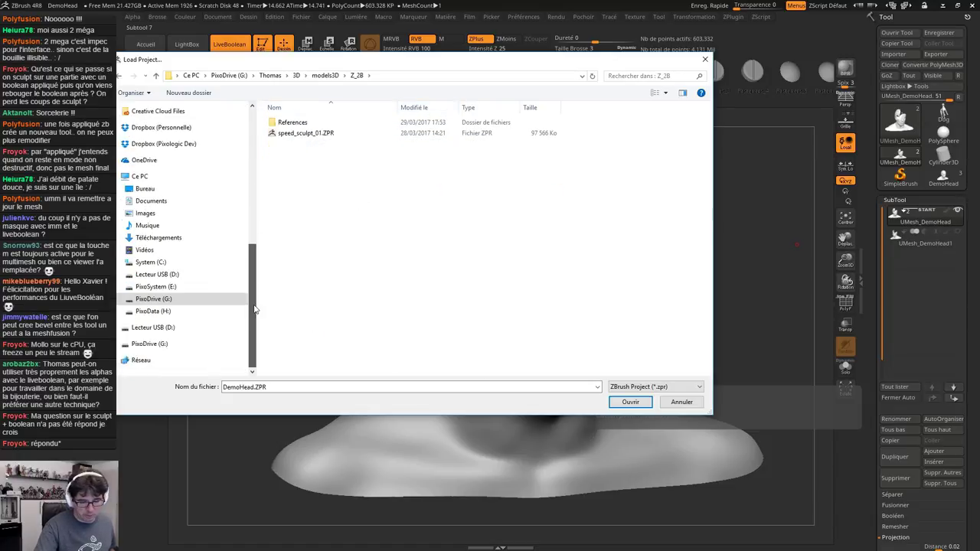
pyautogui.click(177, 286)
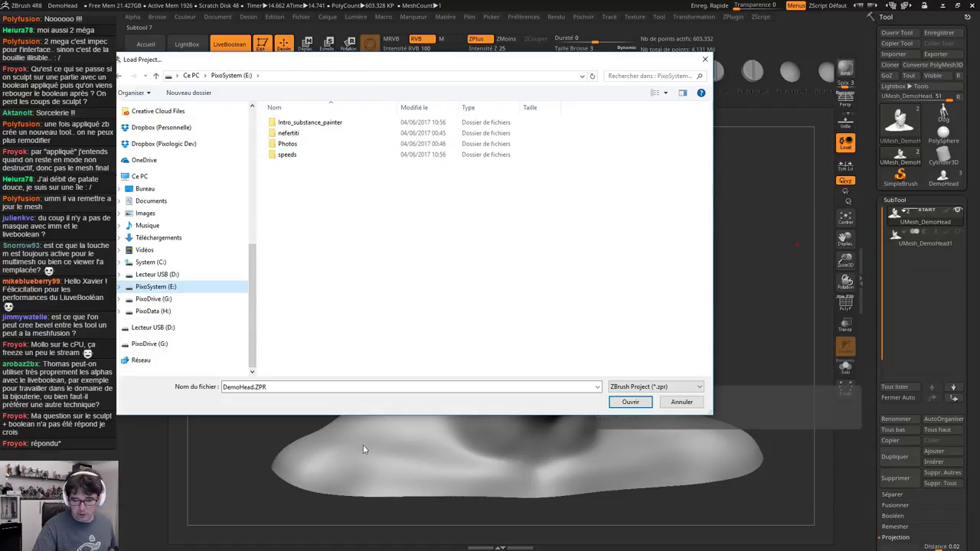
pyautogui.click(691, 403)
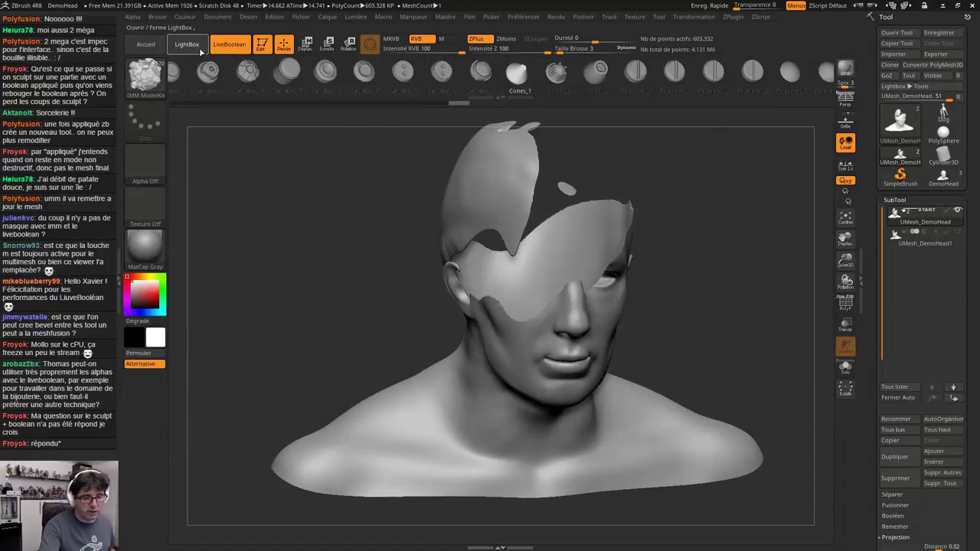
# Load the DemoHead.ZPR project from the LightBox project library and frame the bust from the front
pyautogui.click(186, 43)
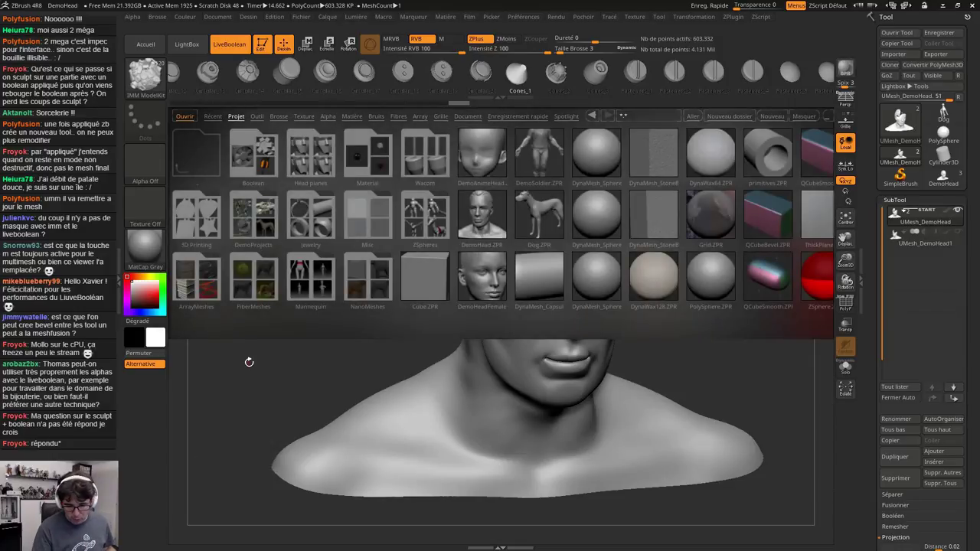
pyautogui.doubleClick(494, 237)
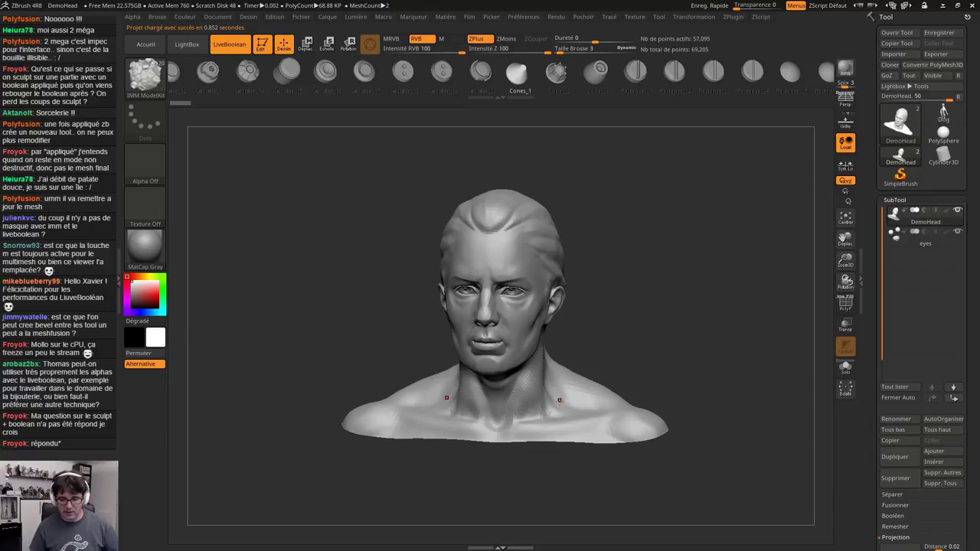
pyautogui.moveTo(615, 369); pyautogui.dragTo(647, 339)
pyautogui.moveTo(619, 405)
pyautogui.mouseDown()
pyautogui.moveTo(609, 341)
pyautogui.moveTo(583, 405)
pyautogui.moveTo(585, 368)
pyautogui.moveTo(647, 349)
pyautogui.mouseUp()
pyautogui.press('space')
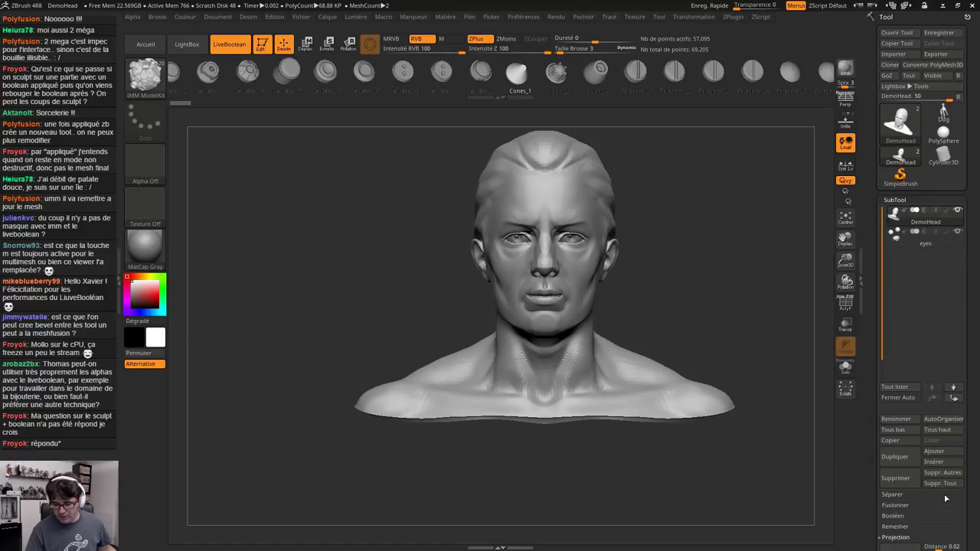
# Convert the DemoHead to a DynaMesh at resolution 336 without freezing its subdivision levels
pyautogui.scroll(-4, 899, 373)
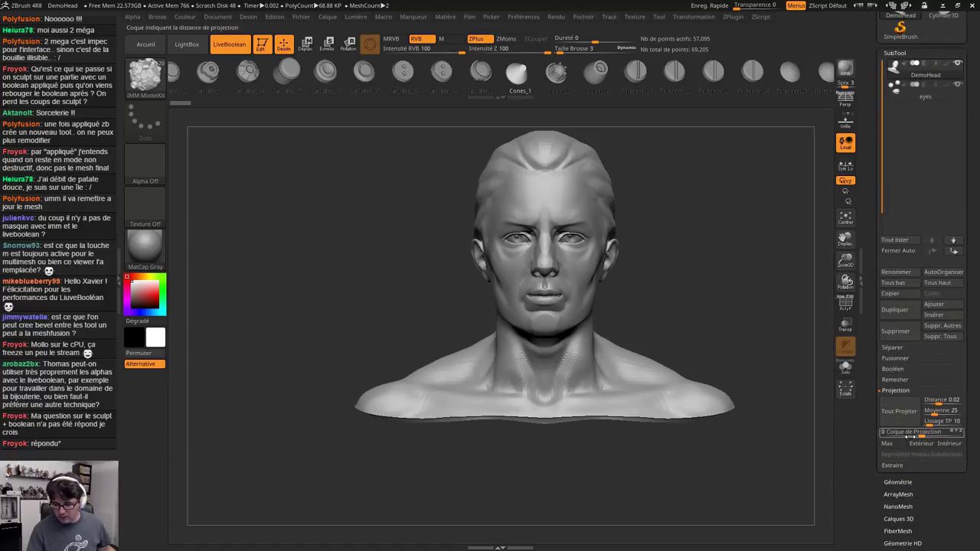
pyautogui.click(905, 482)
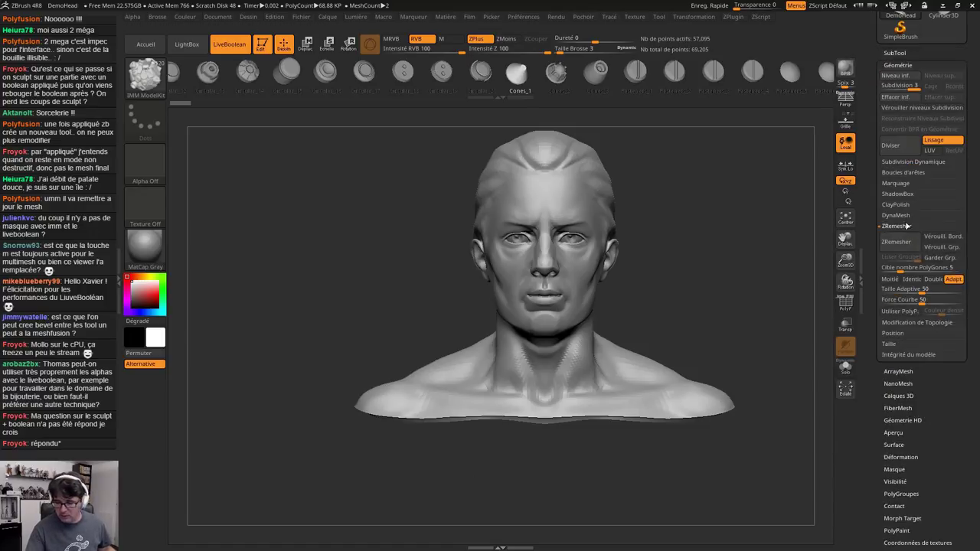
pyautogui.click(903, 218)
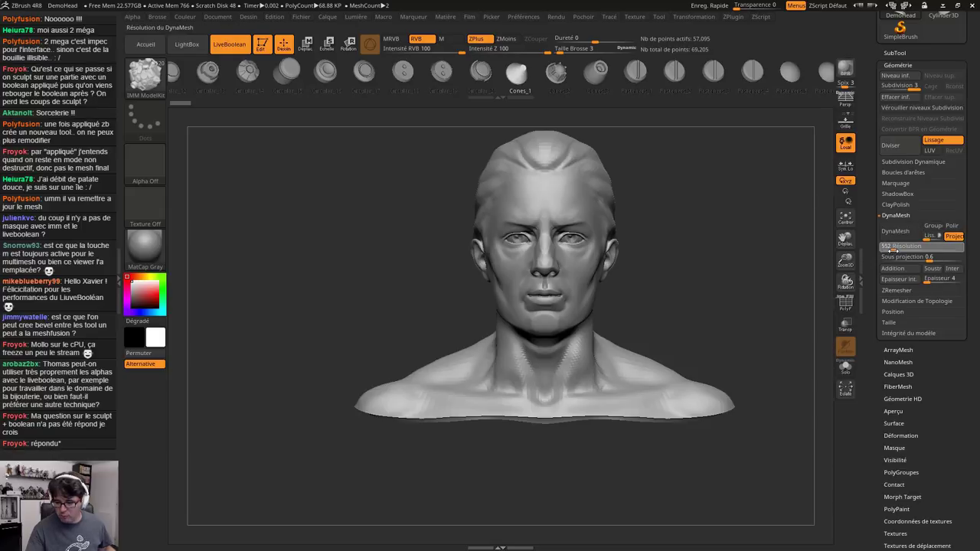
pyautogui.click(895, 231)
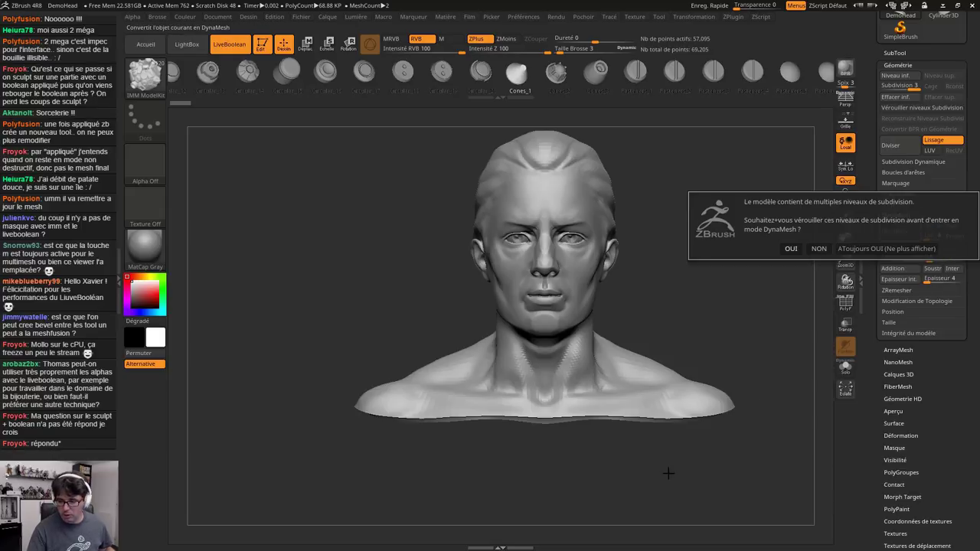
pyautogui.click(815, 250)
# Turn off Live Boolean and insert an IMM Primitives cylinder at the middle of the bust's flat underside
pyautogui.moveTo(634, 463); pyautogui.dragTo(652, 427)
pyautogui.moveTo(670, 265)
pyautogui.keyDown('alt'); pyautogui.mouseDown()
pyautogui.moveTo(612, 319)
pyautogui.moveTo(621, 321)
pyautogui.moveTo(652, 267)
pyautogui.moveTo(678, 350)
pyautogui.moveTo(668, 336)
pyautogui.moveTo(694, 332)
pyautogui.mouseUp(); pyautogui.keyUp('alt')
pyautogui.click(229, 45)
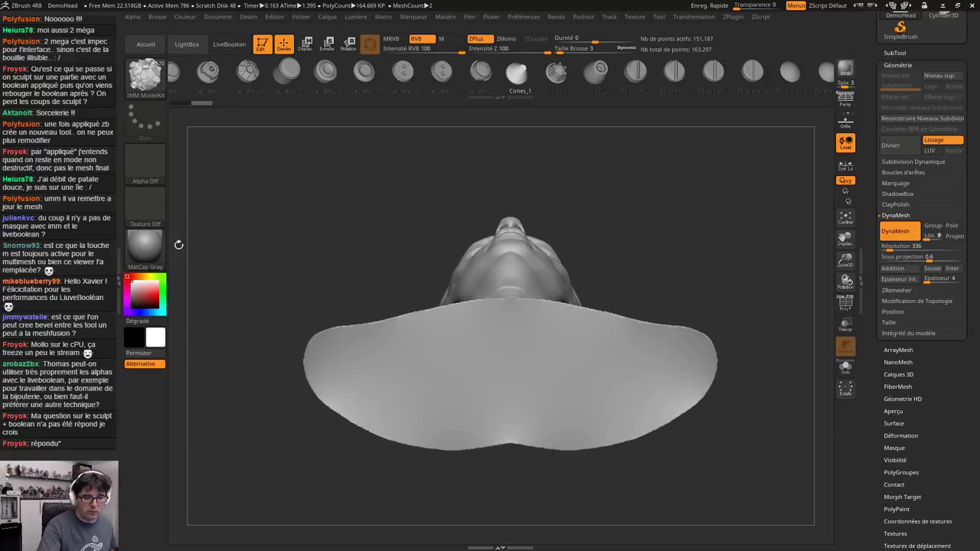
pyautogui.click(157, 83)
pyautogui.click(246, 246)
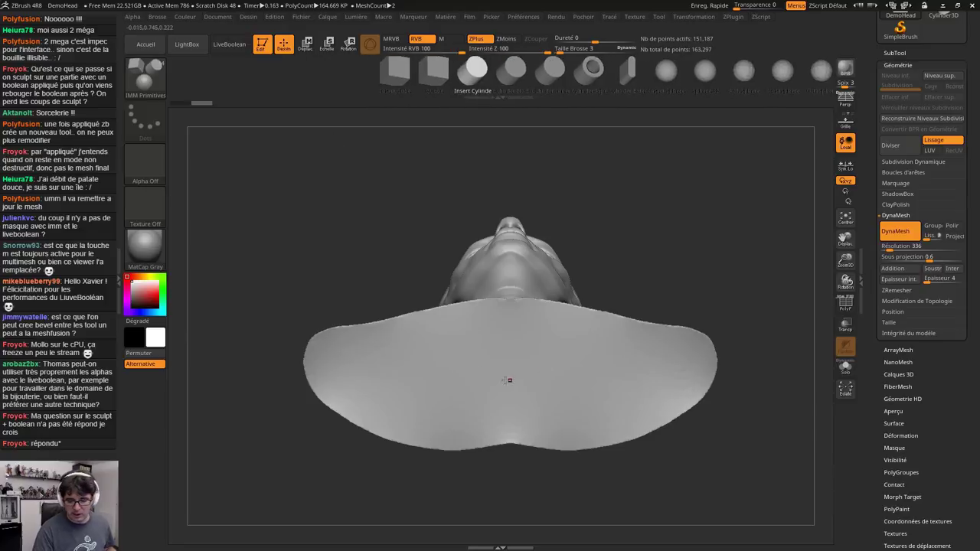
pyautogui.moveTo(510, 380); pyautogui.dragTo(525, 420)
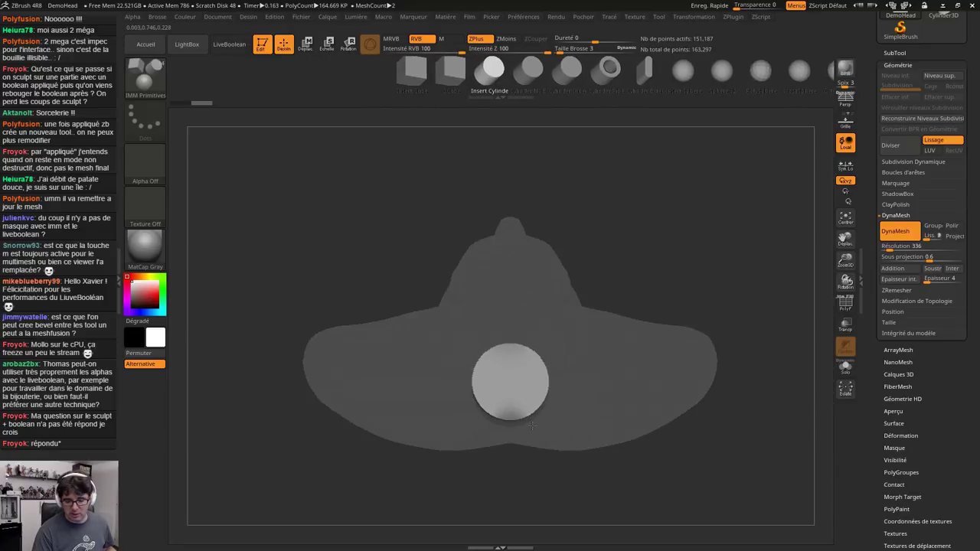
# Move the inserted cylinder downward so that it sticks partly out of the bust's underside
pyautogui.moveTo(658, 299); pyautogui.dragTo(551, 380)
pyautogui.press('w')
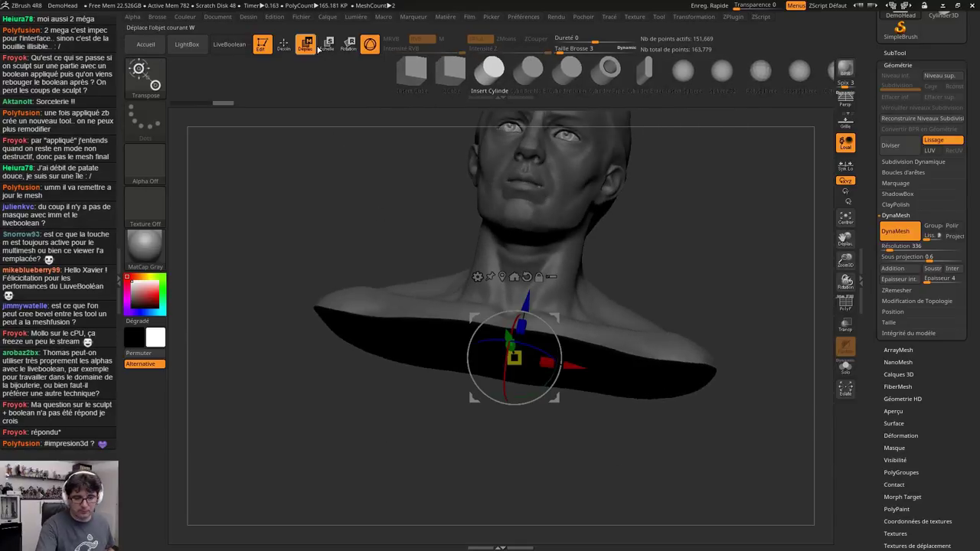
pyautogui.moveTo(529, 304); pyautogui.dragTo(519, 356)
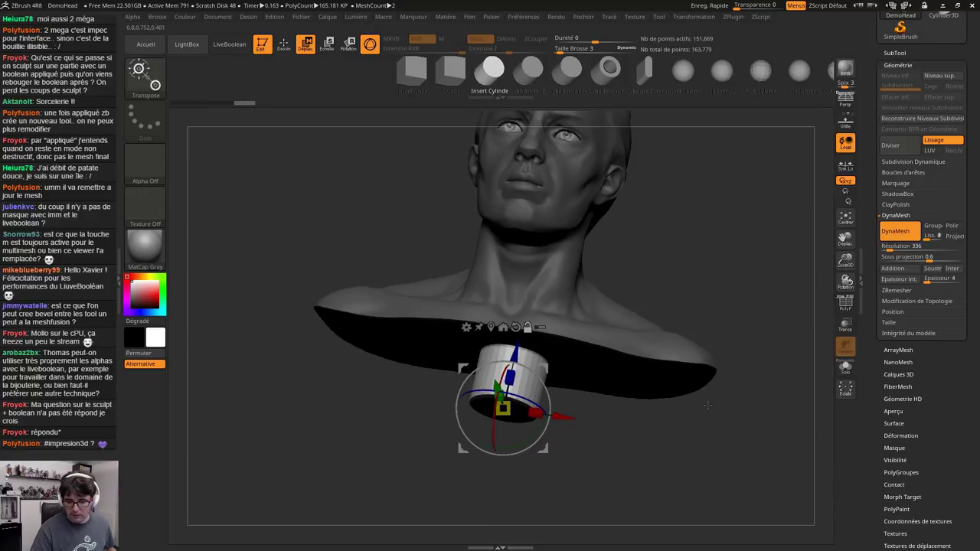
pyautogui.moveTo(708, 425); pyautogui.dragTo(648, 421)
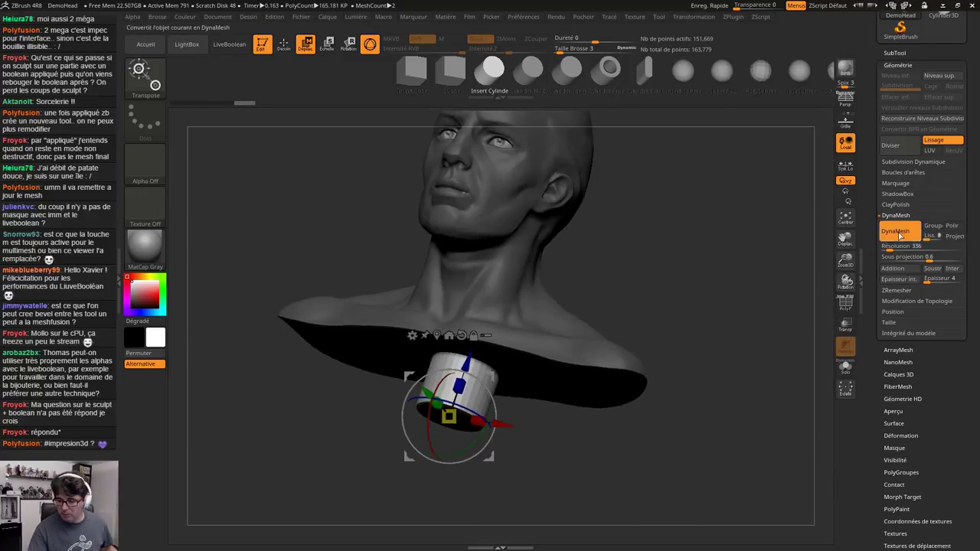
# Hollow out the bust as a DynaMesh shell with thickness 10, using the cylinder as the opening
pyautogui.moveTo(927, 282); pyautogui.dragTo(929, 283)
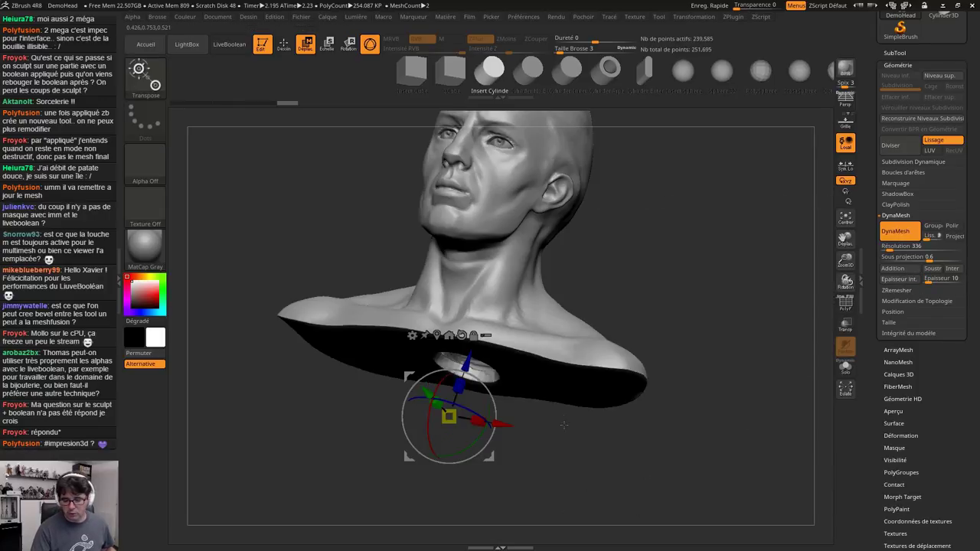
pyautogui.moveTo(582, 510); pyautogui.dragTo(542, 356)
pyautogui.keyDown('ctrl'); pyautogui.moveTo(542, 355); pyautogui.dragTo(676, 342, button='right'); pyautogui.keyUp('ctrl')
pyautogui.moveTo(674, 339); pyautogui.dragTo(697, 297)
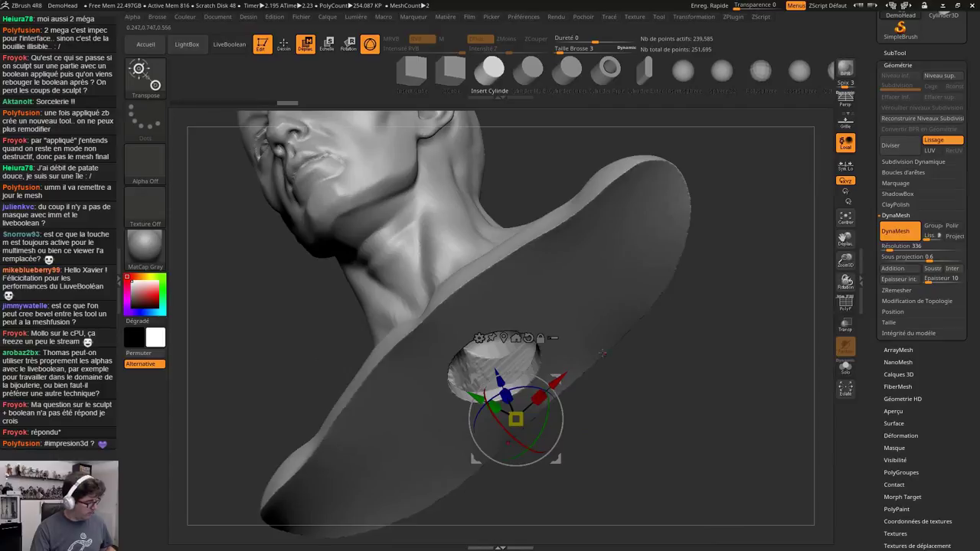
# Display the bust's polyframe in Draw mode and inspect the polygroups inside the opening
pyautogui.click(283, 45)
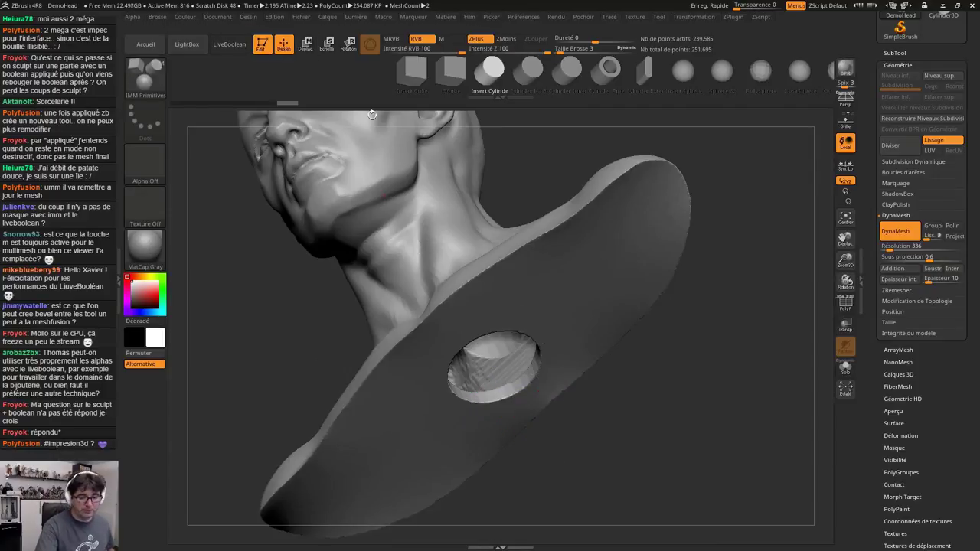
pyautogui.hotkey('shift', 'f')
pyautogui.moveTo(650, 453)
pyautogui.mouseDown()
pyautogui.moveTo(598, 414)
pyautogui.moveTo(578, 361)
pyautogui.moveTo(572, 433)
pyautogui.mouseUp()
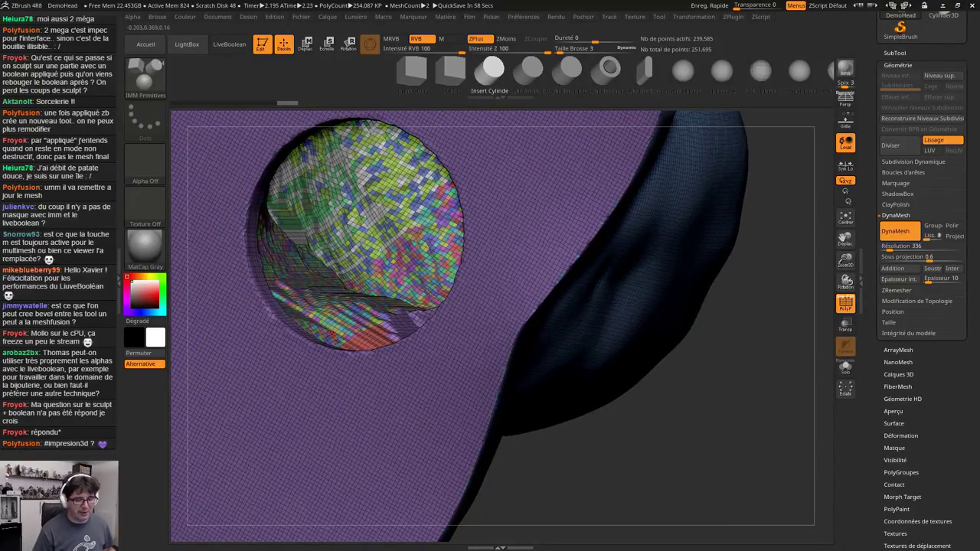
# Isolate the polygons inside the hollow, merge them into a single polygroup, and show the whole bust again
pyautogui.keyDown('ctrl'); pyautogui.keyDown('shift'); pyautogui.click(392, 186); pyautogui.keyUp('shift'); pyautogui.keyUp('ctrl')
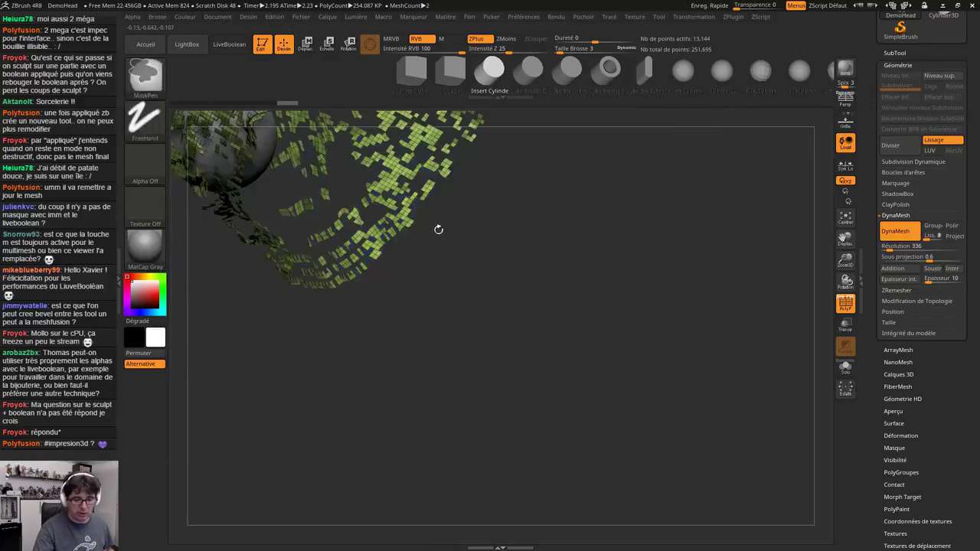
pyautogui.keyDown('ctrl'); pyautogui.keyDown('shift'); pyautogui.click(505, 360); pyautogui.keyUp('shift'); pyautogui.keyUp('ctrl')
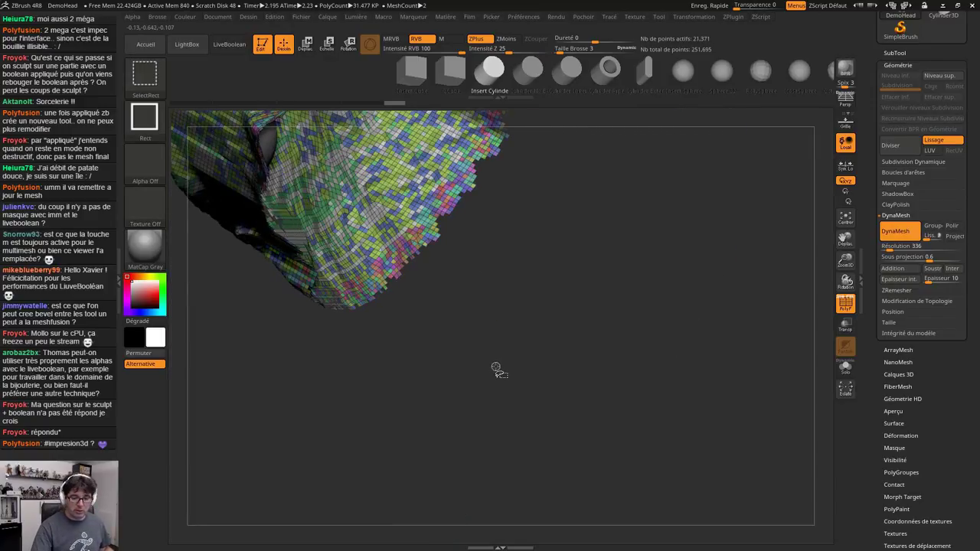
pyautogui.hotkey('ctrl', 'shift', 's')
pyautogui.hotkey('ctrl', 'shift', 's')
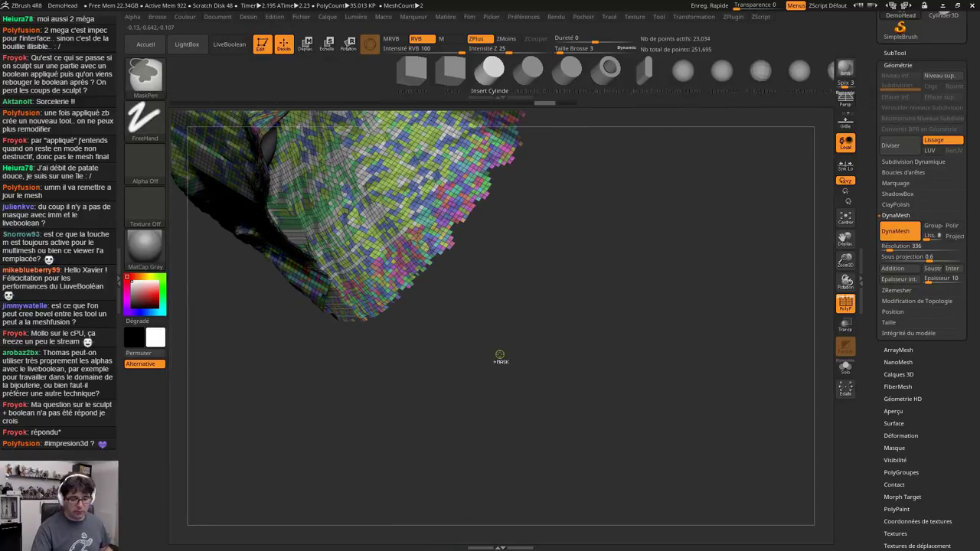
pyautogui.keyDown('ctrl'); pyautogui.keyDown('shift'); pyautogui.click(498, 364); pyautogui.keyUp('shift'); pyautogui.keyUp('ctrl')
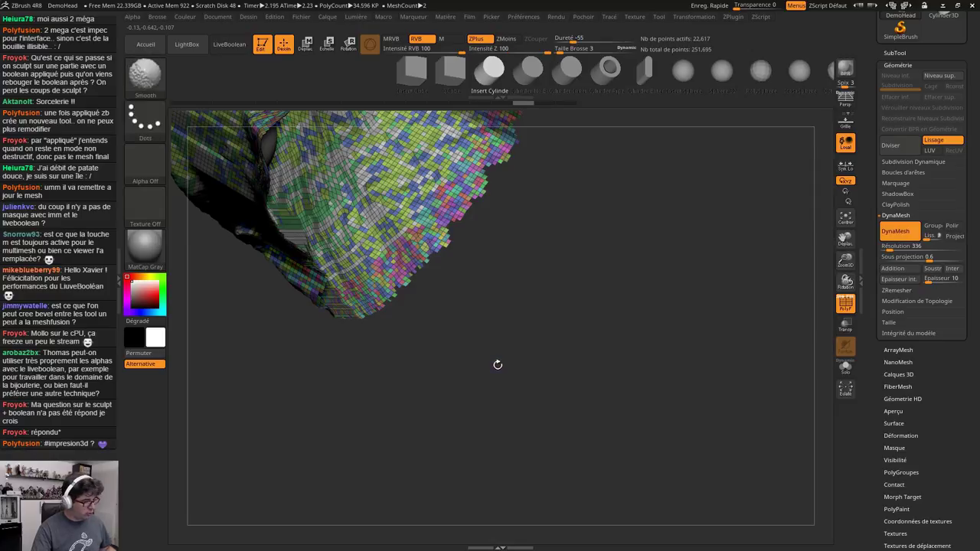
pyautogui.hotkey('ctrl', 'w')
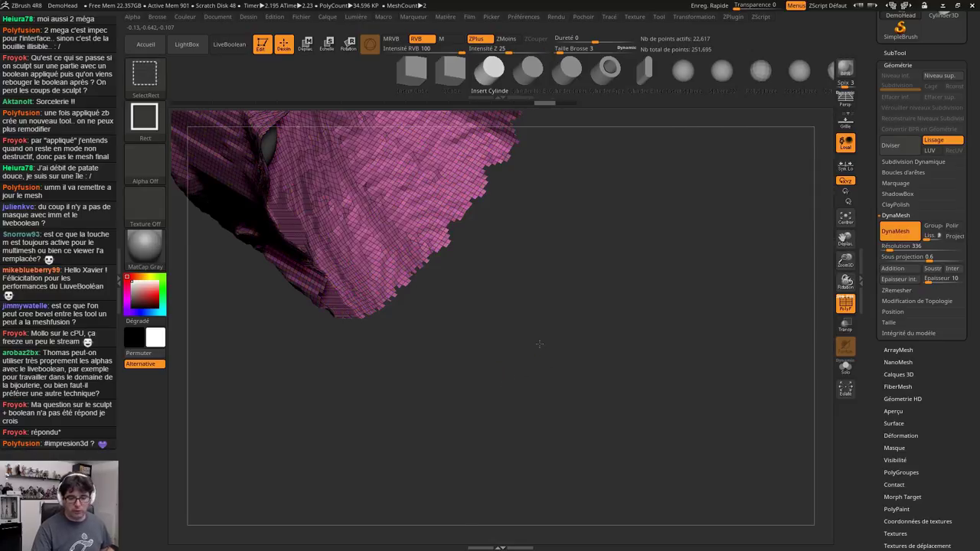
pyautogui.keyDown('ctrl'); pyautogui.keyDown('shift'); pyautogui.click(541, 344); pyautogui.keyUp('shift'); pyautogui.keyUp('ctrl')
pyautogui.moveTo(569, 402)
pyautogui.mouseDown(button='right')
pyautogui.moveTo(575, 412)
pyautogui.moveTo(627, 376)
pyautogui.moveTo(573, 405)
pyautogui.moveTo(566, 391)
pyautogui.mouseUp(button='right')
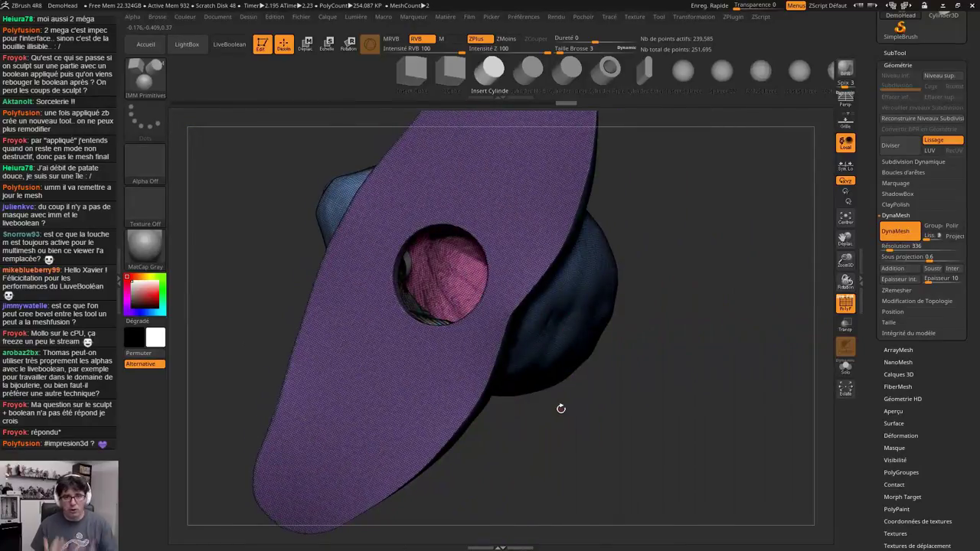
pyautogui.moveTo(561, 409); pyautogui.dragTo(553, 471, button='right')
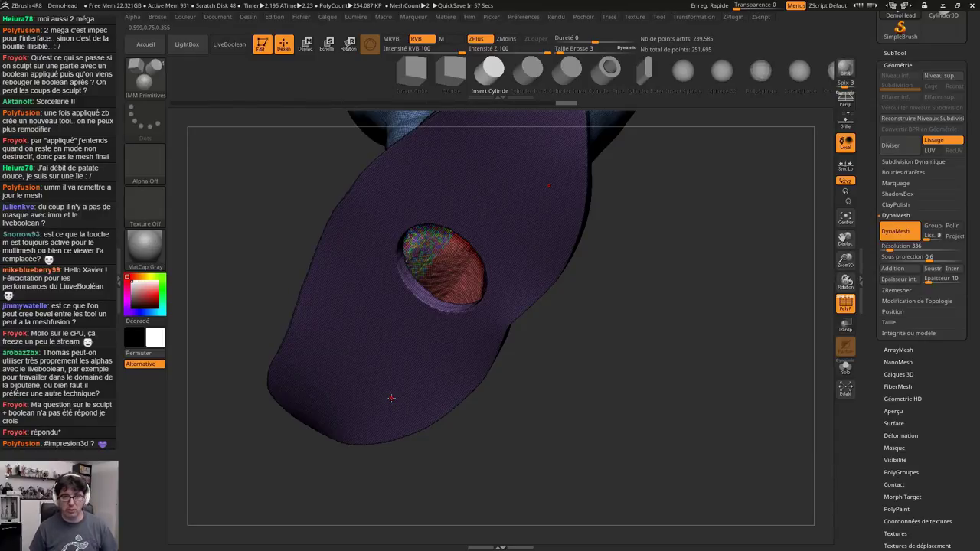
# Undo the DynaMesh shell and the inserted cylinder, going back through the history to the original solid DemoHead bust
pyautogui.hotkey('ctrl', 'z')
pyautogui.hotkey('ctrl', 'z')
pyautogui.hotkey('ctrl', 'z')
pyautogui.hotkey('ctrl', 'z')
pyautogui.hotkey('ctrl', 'z')
pyautogui.hotkey('ctrl', 'z')
pyautogui.hotkey('ctrl', 'z')
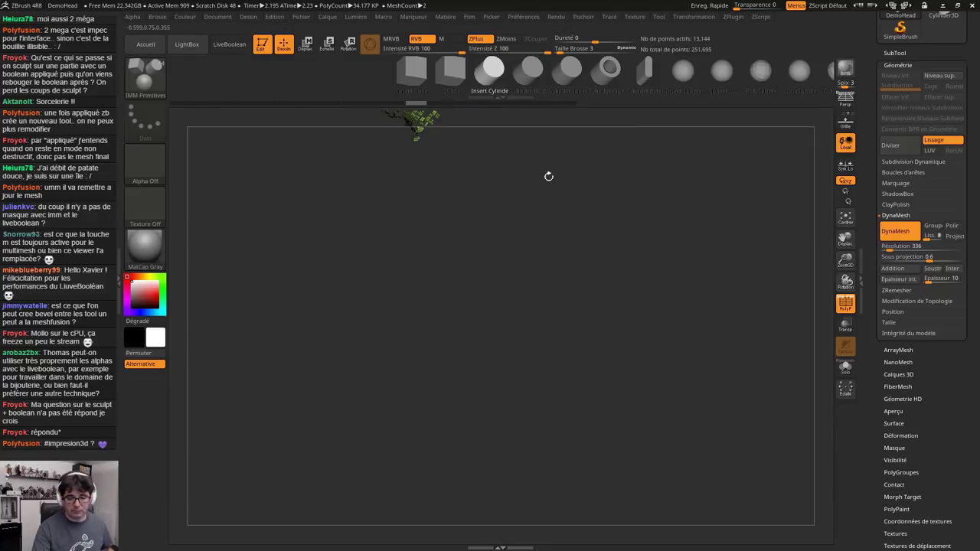
pyautogui.hotkey('ctrl', 'z')
pyautogui.hotkey('ctrl', 'z')
pyautogui.hotkey('ctrl', 'z')
pyautogui.hotkey('ctrl', 'z')
pyautogui.hotkey('ctrl', 'z')
pyautogui.keyDown('alt'); pyautogui.moveTo(579, 233); pyautogui.dragTo(564, 305); pyautogui.keyUp('alt')
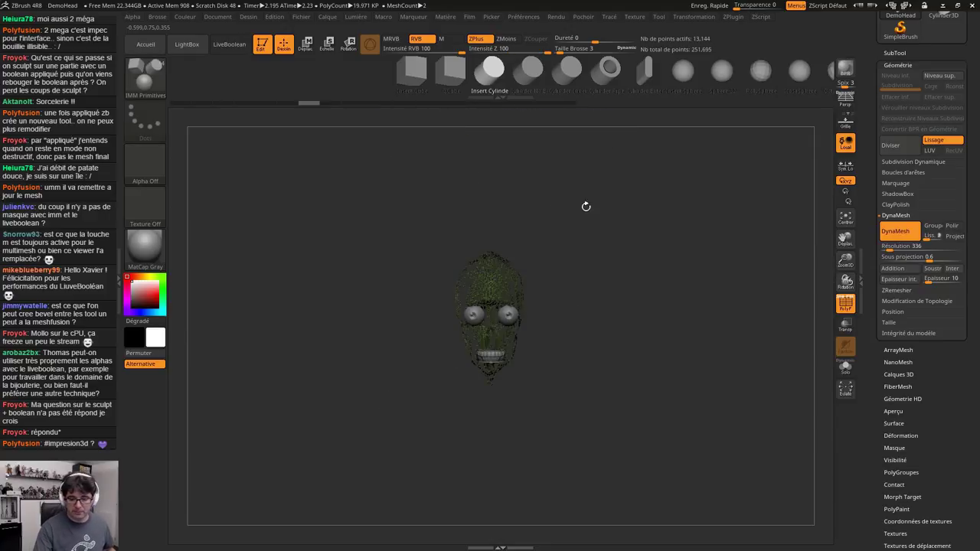
pyautogui.moveTo(306, 103); pyautogui.dragTo(225, 103)
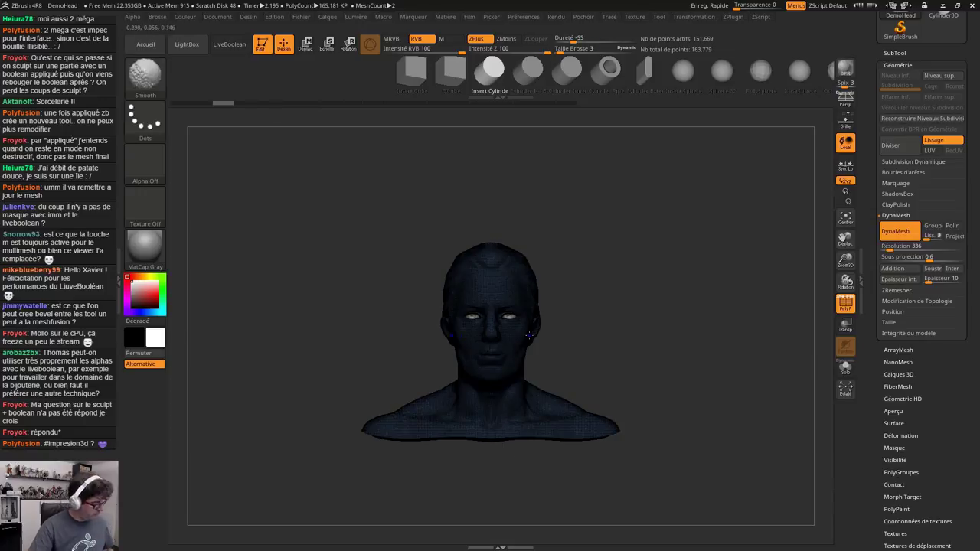
pyautogui.moveTo(637, 370); pyautogui.dragTo(650, 300)
pyautogui.hotkey('ctrl', 'shift', 'z')
pyautogui.hotkey('ctrl', 'z')
pyautogui.hotkey('ctrl', 'z')
pyautogui.hotkey('ctrl', 'shift', 'z')
# Check the eyes subtool by hiding and showing it, and merge the DemoHead subtool down with it
pyautogui.moveTo(972, 114); pyautogui.dragTo(971, 186)
pyautogui.click(894, 200)
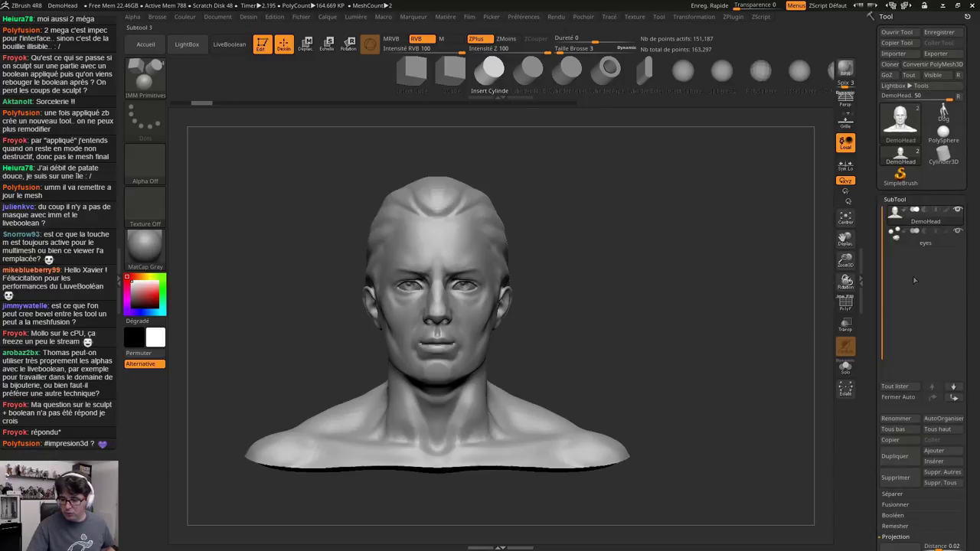
pyautogui.click(957, 231)
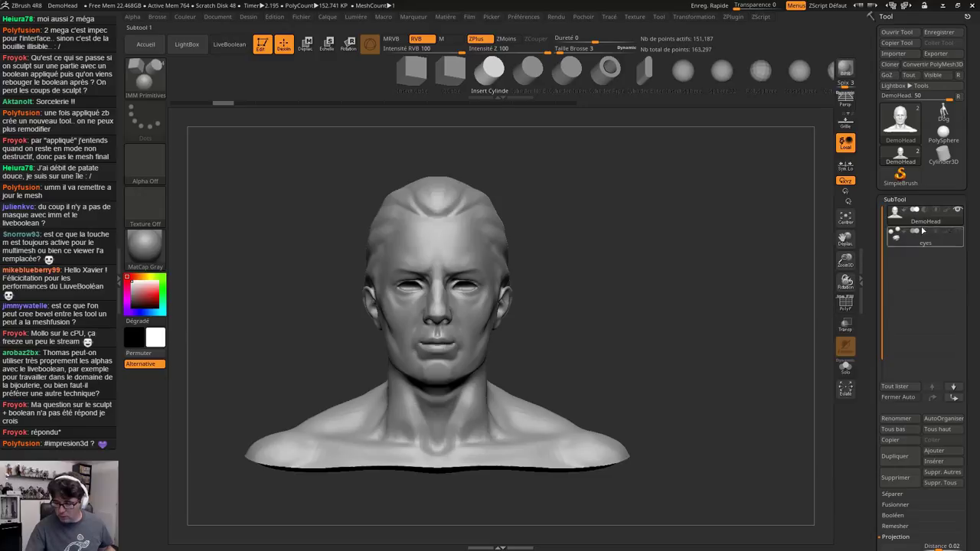
pyautogui.click(958, 230)
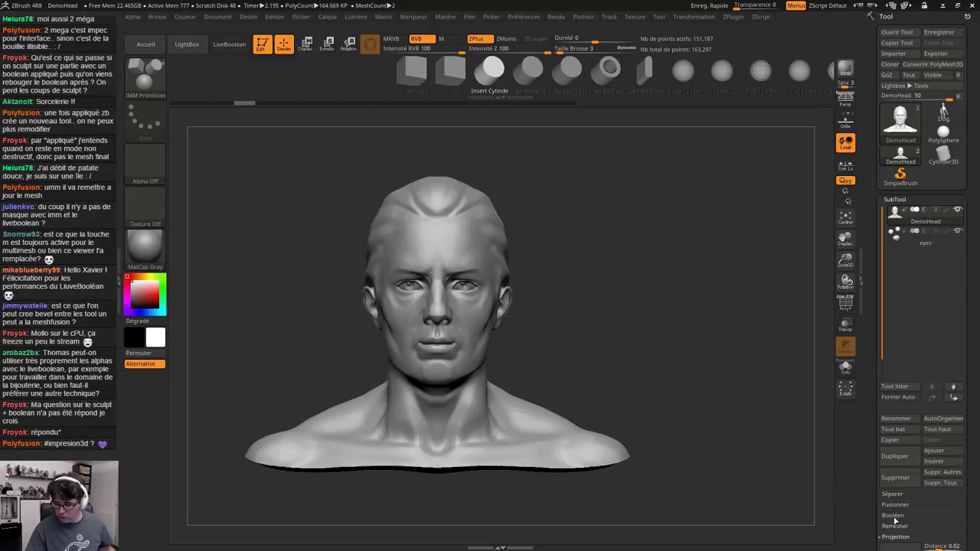
pyautogui.moveTo(979, 501); pyautogui.dragTo(977, 405)
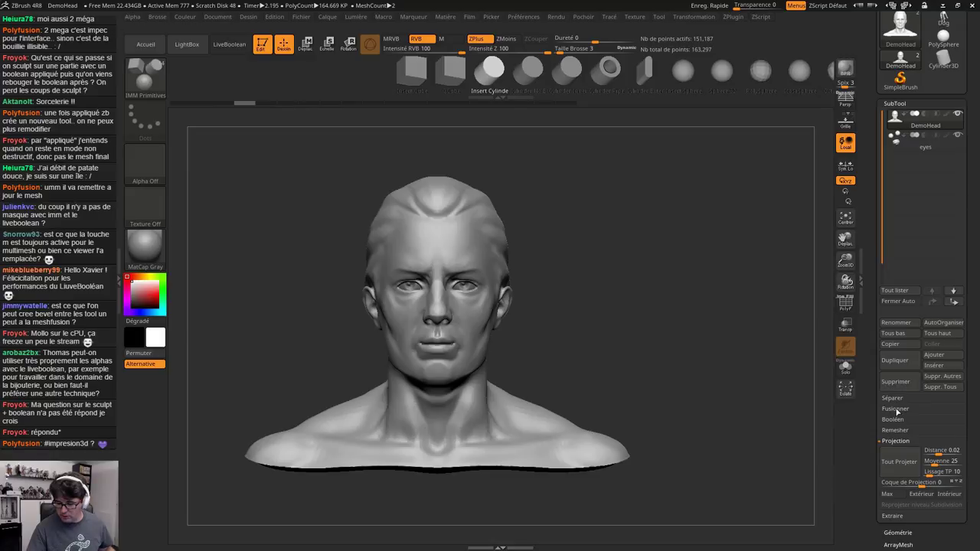
pyautogui.click(895, 409)
pyautogui.click(903, 419)
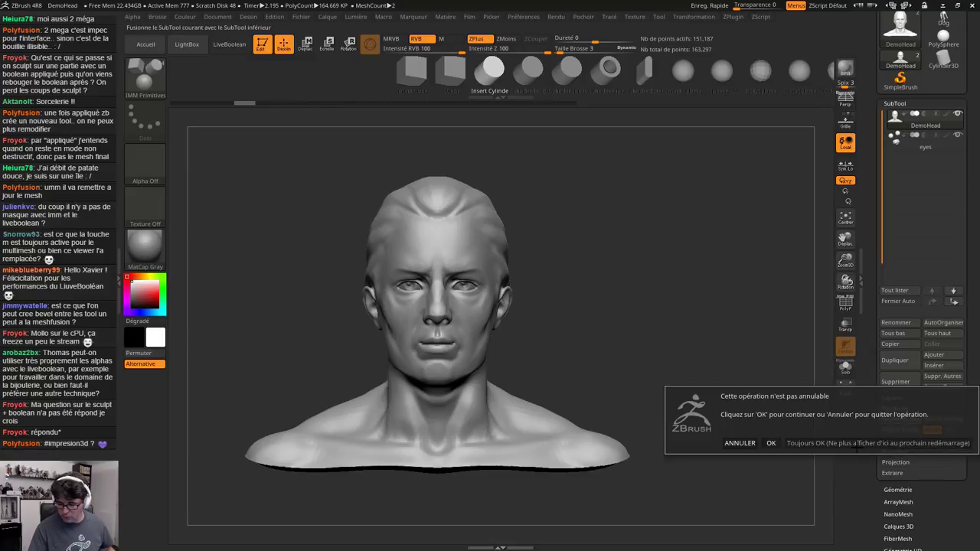
pyautogui.click(778, 440)
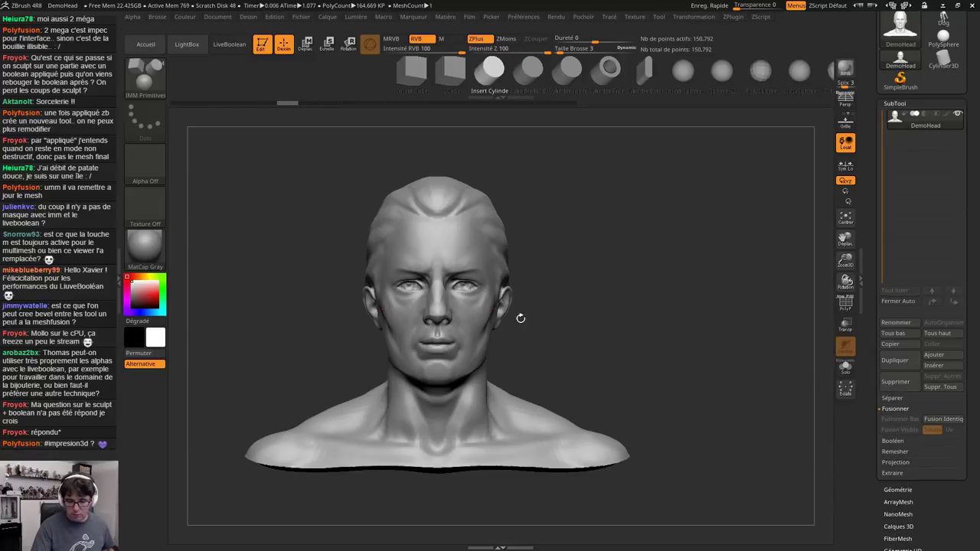
# Duplicate the merged bust as a separate subtool and set the copy's DynaMesh resolution to 256
pyautogui.keyDown('alt'); pyautogui.moveTo(603, 372); pyautogui.dragTo(612, 345); pyautogui.keyUp('alt')
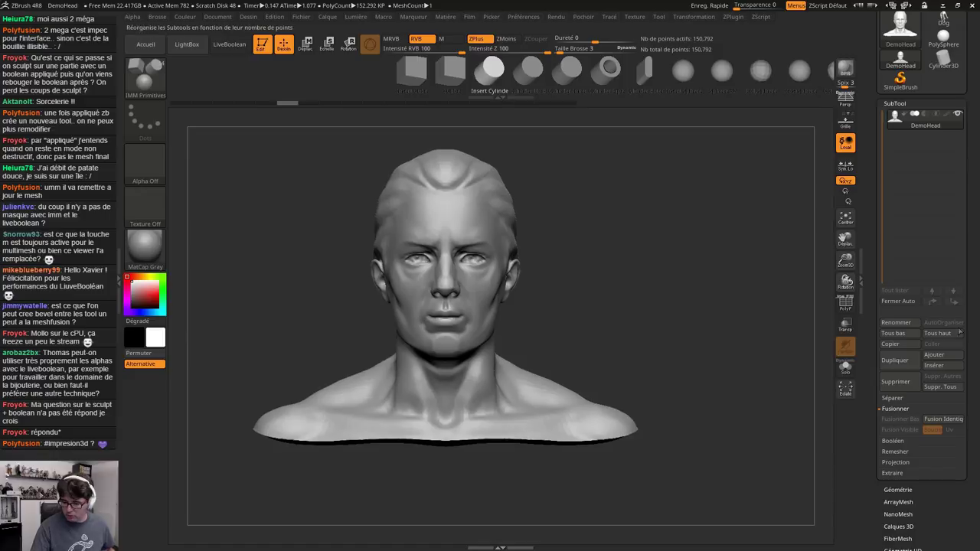
pyautogui.click(892, 365)
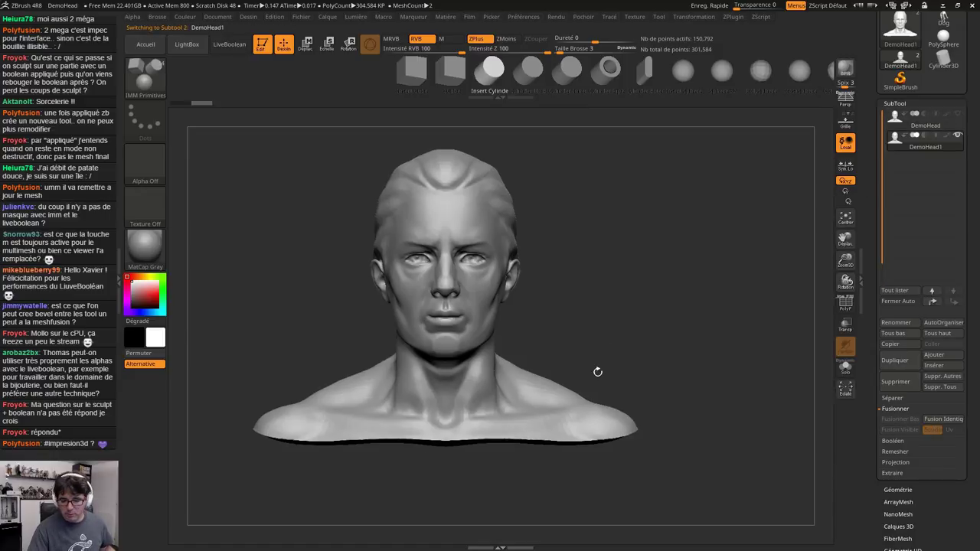
pyautogui.scroll(-3, 919, 306)
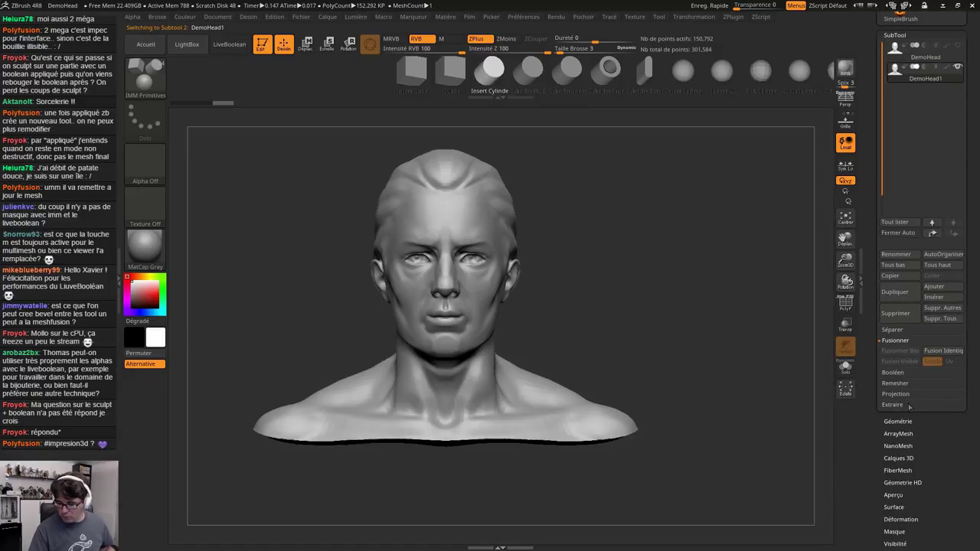
pyautogui.click(898, 422)
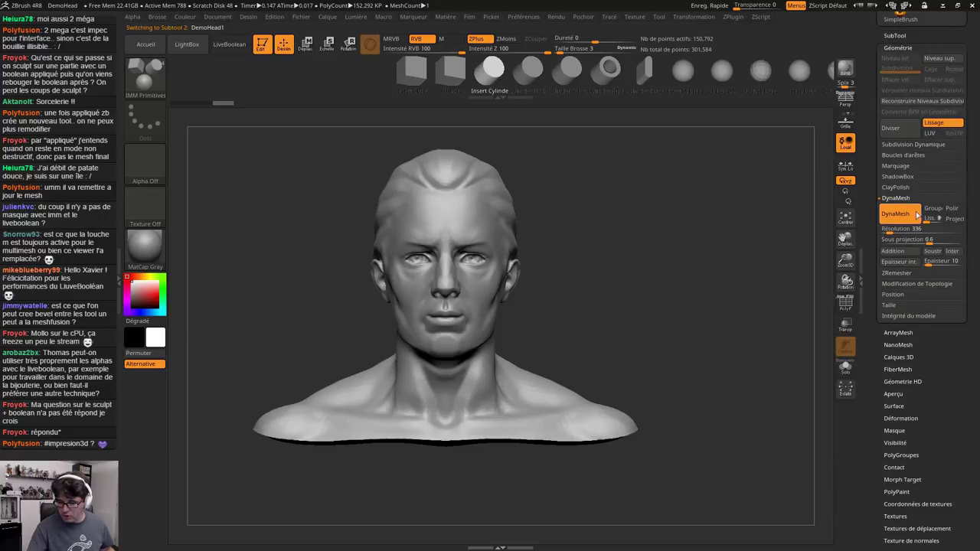
pyautogui.click(886, 231)
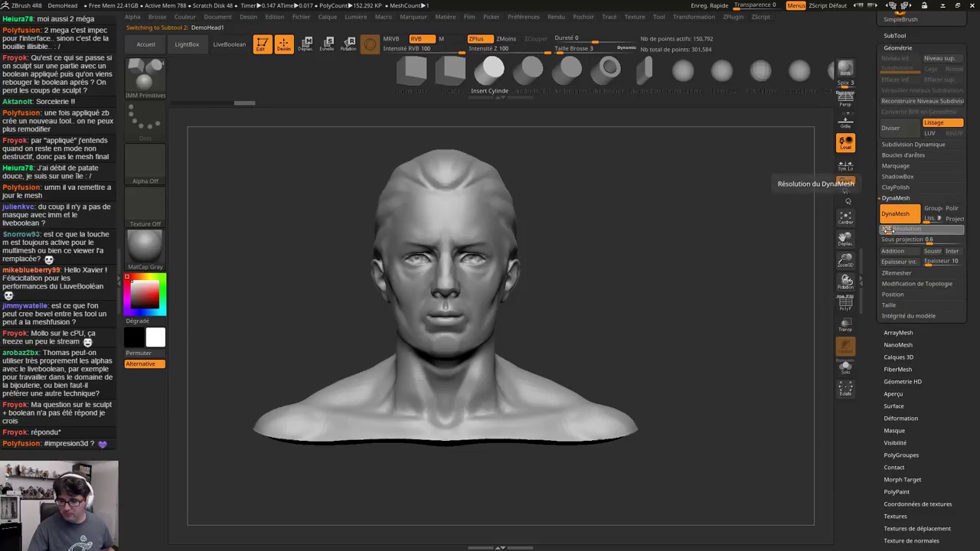
pyautogui.write('256')
pyautogui.press('Return')
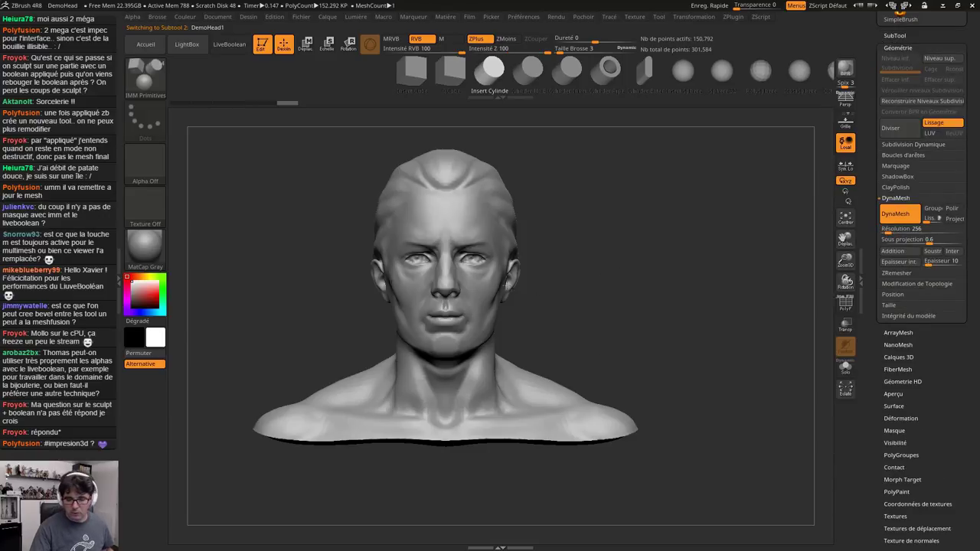
# Set the brush size to 116
pyautogui.press('s')
pyautogui.moveTo(603, 296); pyautogui.dragTo(637, 311)
pyautogui.press('s')
# Shrink the duplicated bust slightly with a negative Inflate deformation and update its DynaMesh
pyautogui.moveTo(960, 380); pyautogui.dragTo(918, 293)
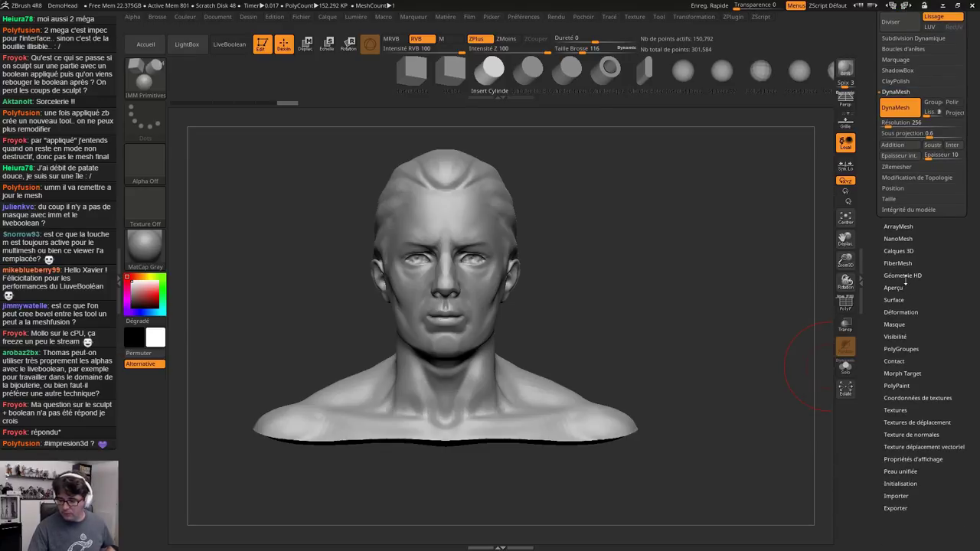
pyautogui.click(900, 312)
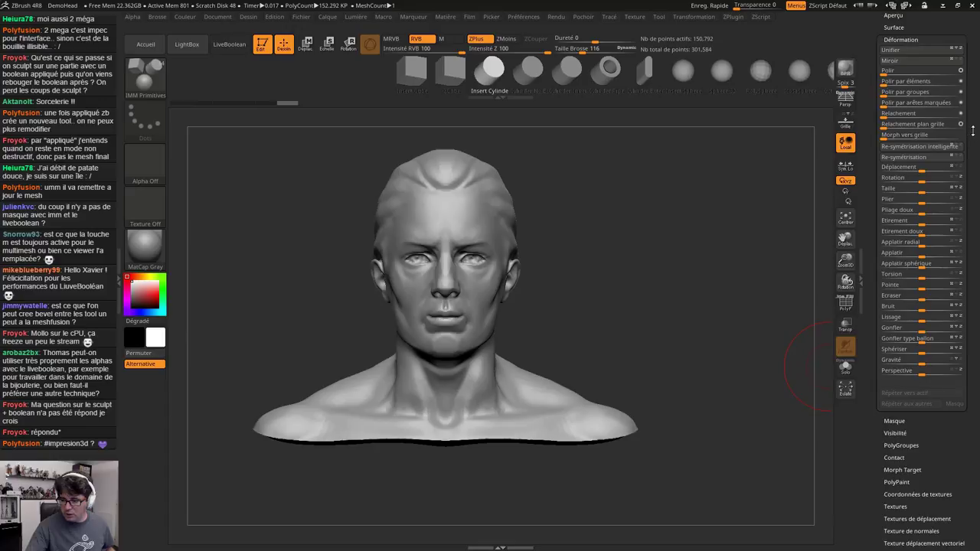
pyautogui.moveTo(973, 131); pyautogui.dragTo(964, 203)
pyautogui.moveTo(921, 380); pyautogui.dragTo(915, 380)
pyautogui.hotkey('ctrl', 'z')
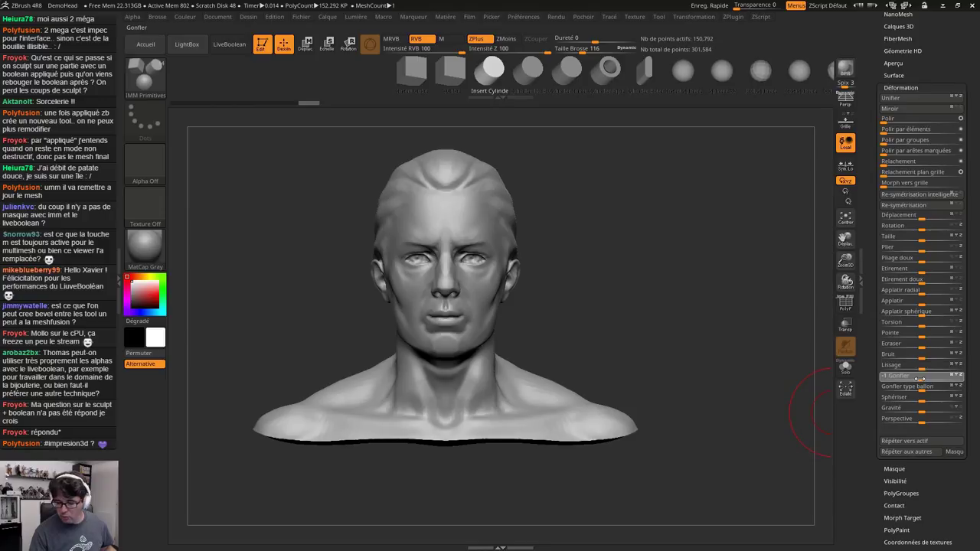
pyautogui.moveTo(920, 379); pyautogui.dragTo(916, 379)
pyautogui.keyDown('ctrl'); pyautogui.moveTo(666, 332); pyautogui.dragTo(717, 395); pyautogui.keyUp('ctrl')
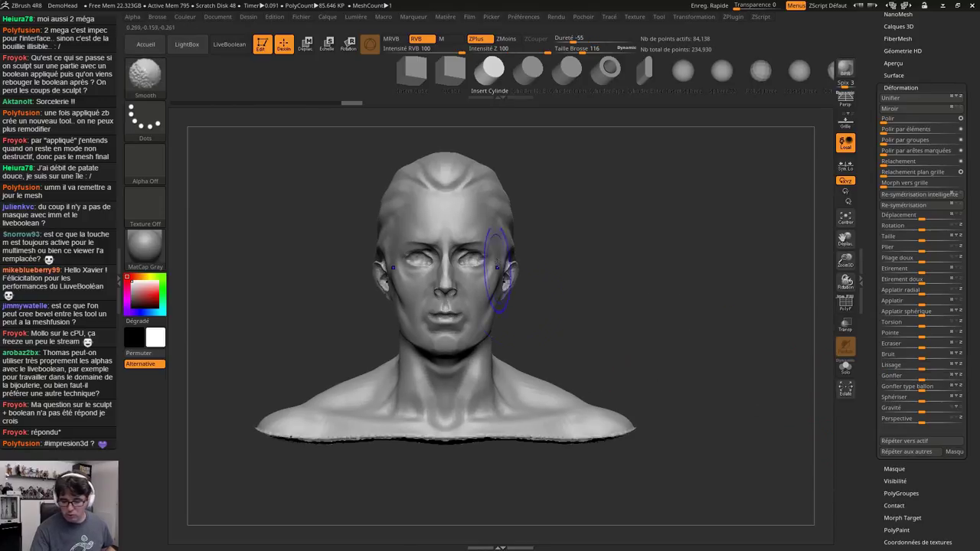
# Smooth and polish the duplicated bust's face, ears and lower rim, and update its DynaMesh
pyautogui.moveTo(498, 268)
pyautogui.keyDown('shift'); pyautogui.mouseDown()
pyautogui.moveTo(467, 279)
pyautogui.moveTo(429, 260)
pyautogui.moveTo(389, 277)
pyautogui.mouseUp(); pyautogui.keyUp('shift')
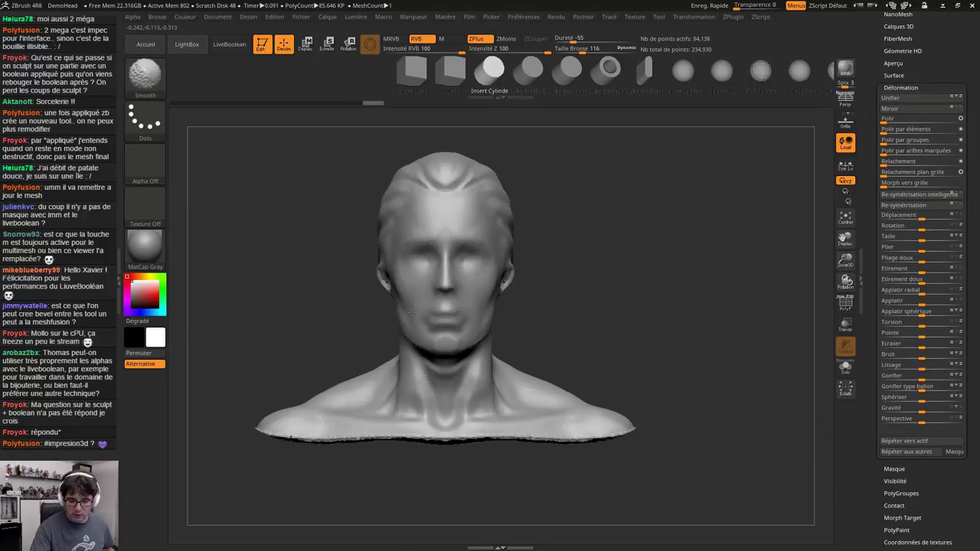
pyautogui.moveTo(412, 314)
pyautogui.keyDown('shift'); pyautogui.mouseDown()
pyautogui.moveTo(277, 436)
pyautogui.moveTo(605, 434)
pyautogui.moveTo(572, 441)
pyautogui.mouseUp(); pyautogui.keyUp('shift')
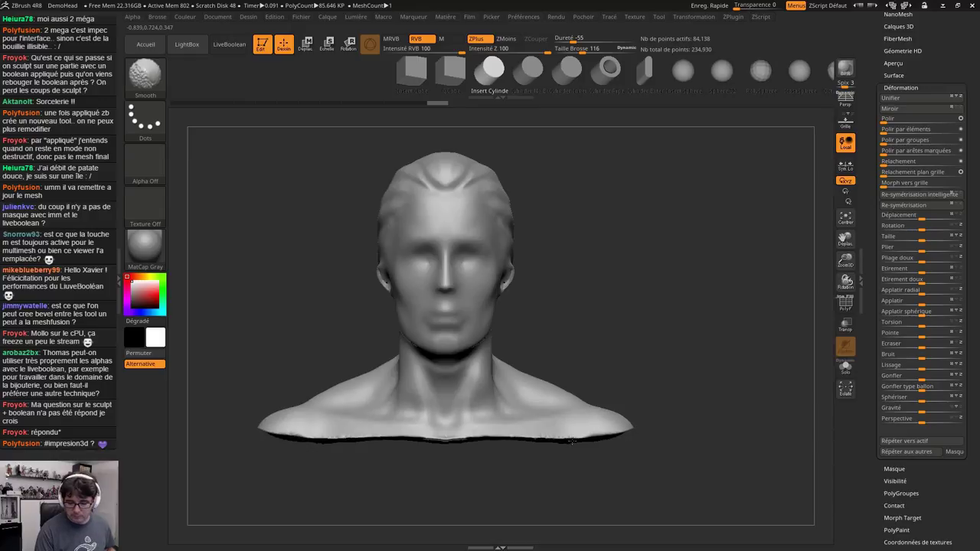
pyautogui.keyDown('shift'); pyautogui.moveTo(329, 439); pyautogui.dragTo(613, 434); pyautogui.keyUp('shift')
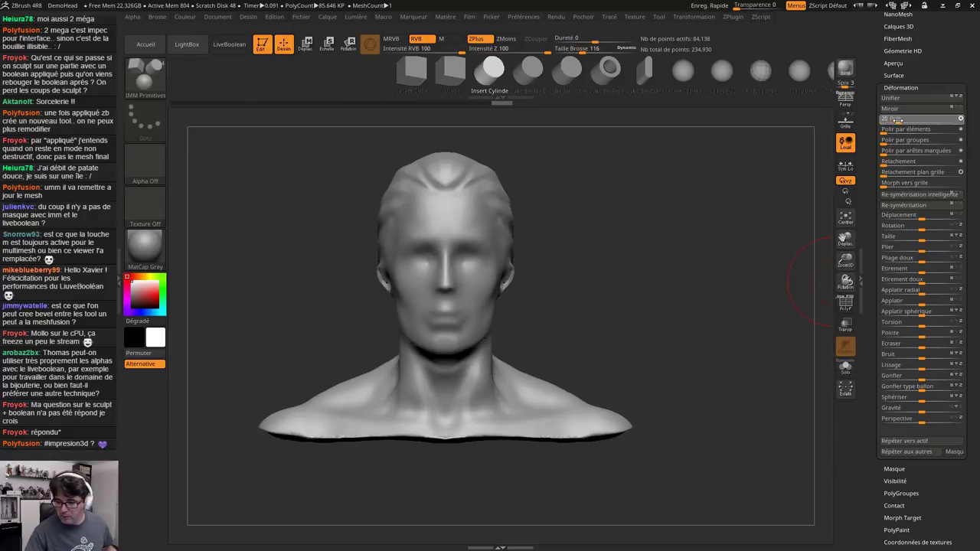
pyautogui.press('ctrl')
pyautogui.keyDown('ctrl'); pyautogui.moveTo(701, 351); pyautogui.dragTo(699, 375); pyautogui.keyUp('ctrl')
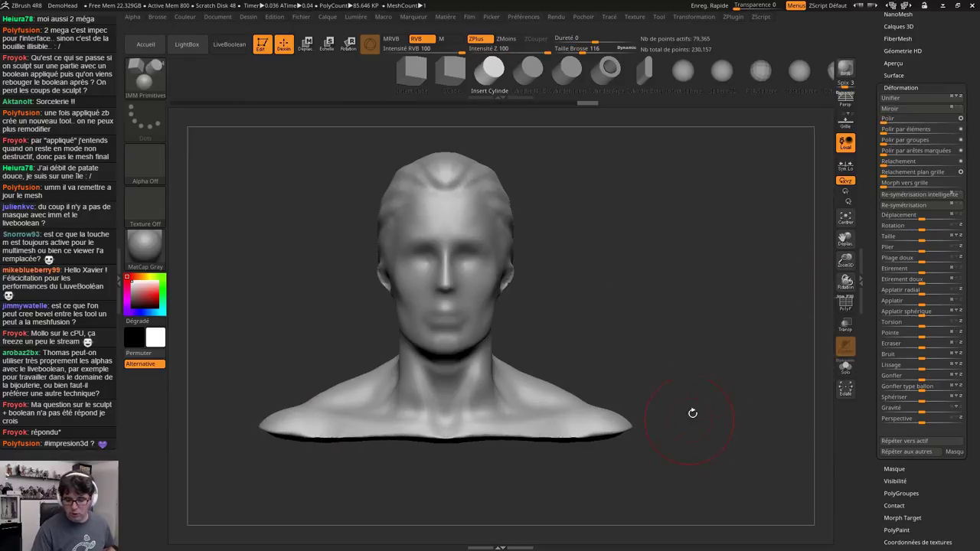
# Smooth the lower rim and underside edges of the duplicated bust from several sides with the Smooth brush
pyautogui.press('shift')
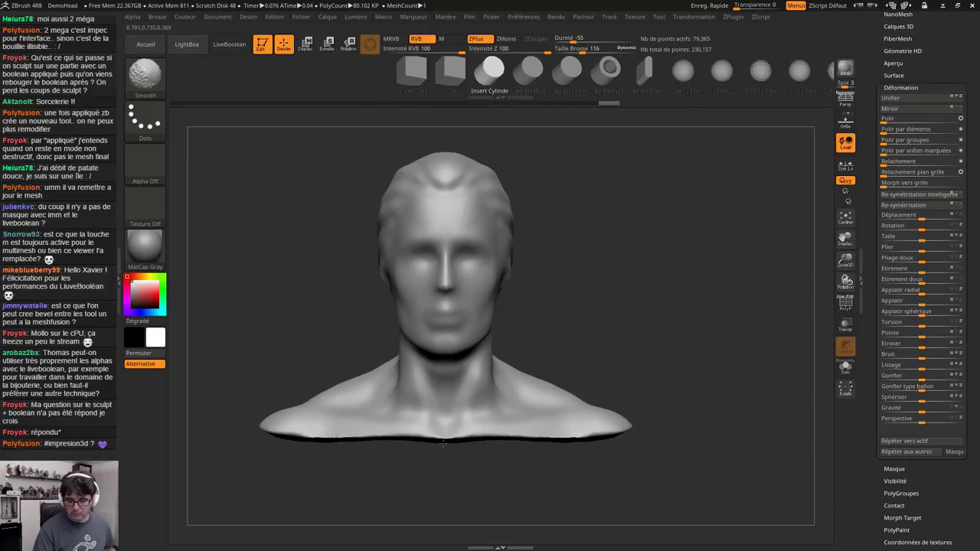
pyautogui.keyDown('shift'); pyautogui.moveTo(443, 445); pyautogui.dragTo(479, 376); pyautogui.keyUp('shift')
pyautogui.moveTo(284, 230)
pyautogui.mouseDown()
pyautogui.moveTo(442, 245)
pyautogui.moveTo(577, 361)
pyautogui.mouseUp()
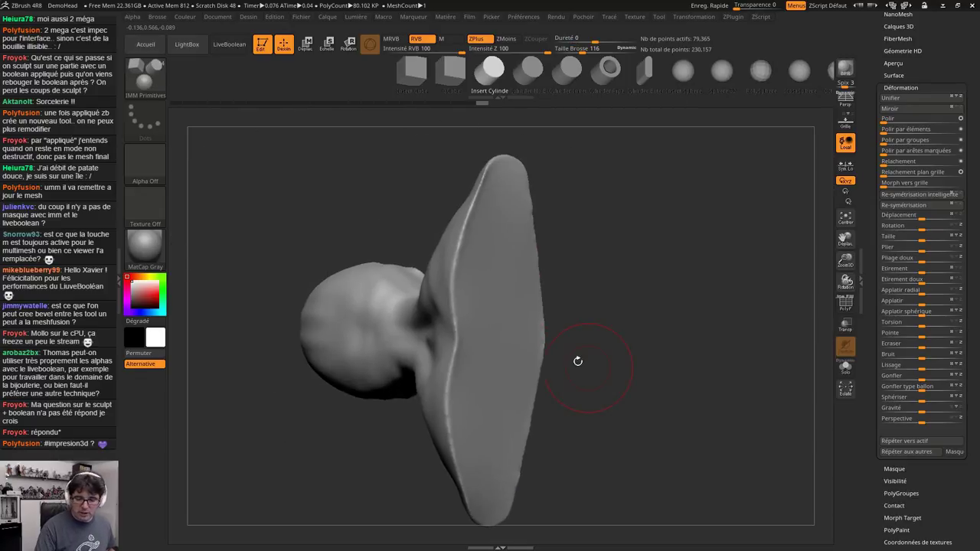
pyautogui.keyDown('shift'); pyautogui.moveTo(532, 220); pyautogui.dragTo(516, 166); pyautogui.keyUp('shift')
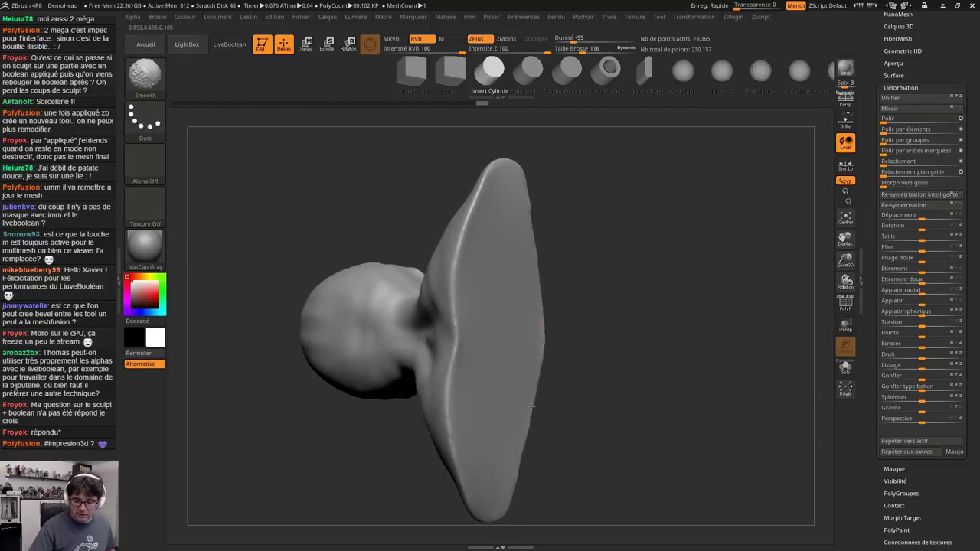
pyautogui.keyDown('shift'); pyautogui.moveTo(535, 242); pyautogui.dragTo(527, 441); pyautogui.keyUp('shift')
pyautogui.moveTo(536, 448)
pyautogui.mouseDown()
pyautogui.moveTo(556, 396)
pyautogui.moveTo(586, 379)
pyautogui.mouseUp()
pyautogui.keyDown('shift'); pyautogui.moveTo(487, 360); pyautogui.dragTo(326, 341); pyautogui.keyUp('shift')
pyautogui.moveTo(257, 307); pyautogui.dragTo(506, 274)
pyautogui.keyDown('shift'); pyautogui.moveTo(572, 350); pyautogui.dragTo(687, 342); pyautogui.keyUp('shift')
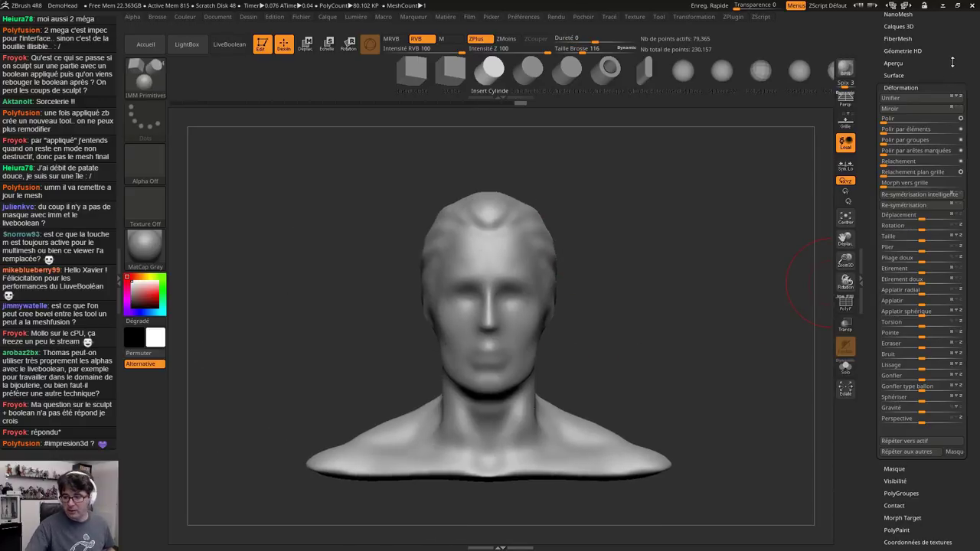
# Enable Live Boolean, show the original DemoHead and set the shrunken copy DemoHead1 to subtract from it
pyautogui.moveTo(951, 86); pyautogui.dragTo(953, 178)
pyautogui.click(895, 201)
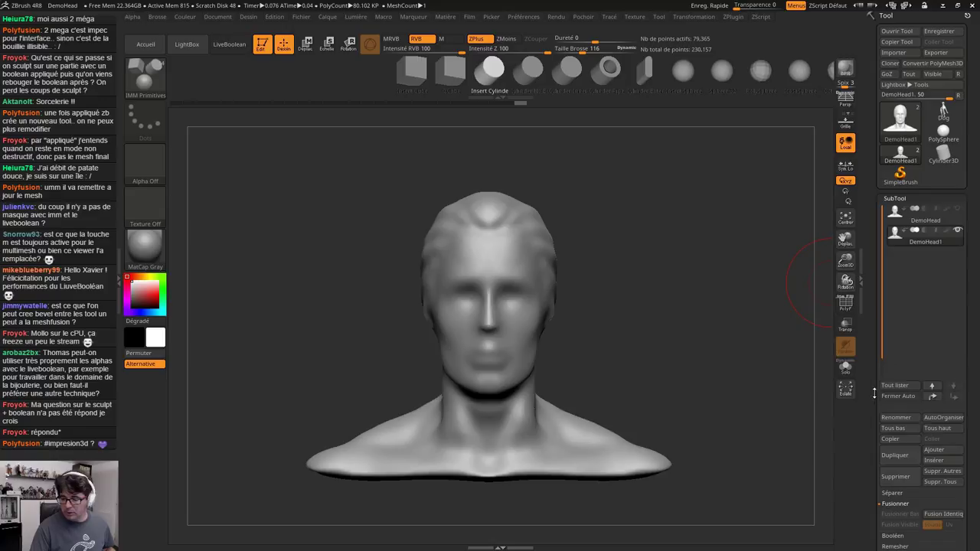
pyautogui.click(230, 44)
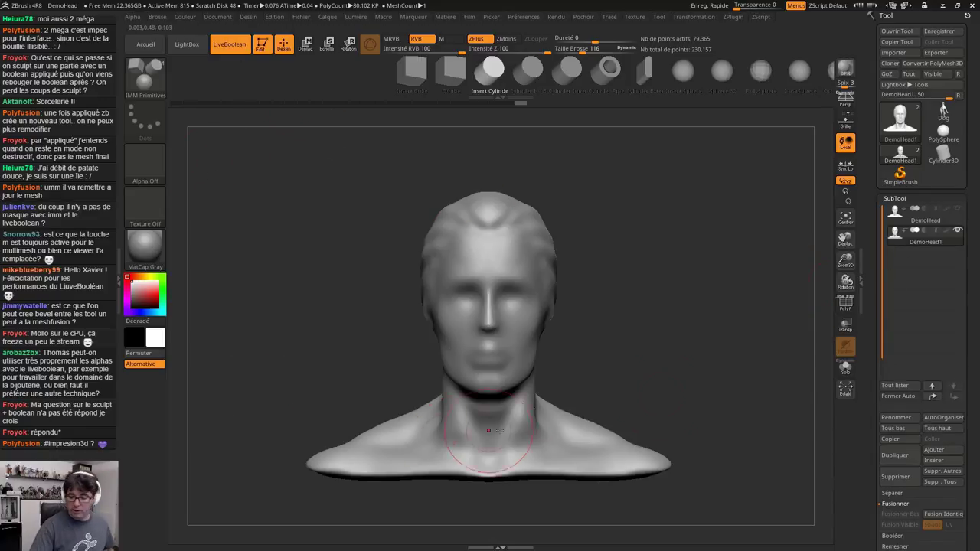
pyautogui.click(957, 208)
pyautogui.moveTo(927, 241)
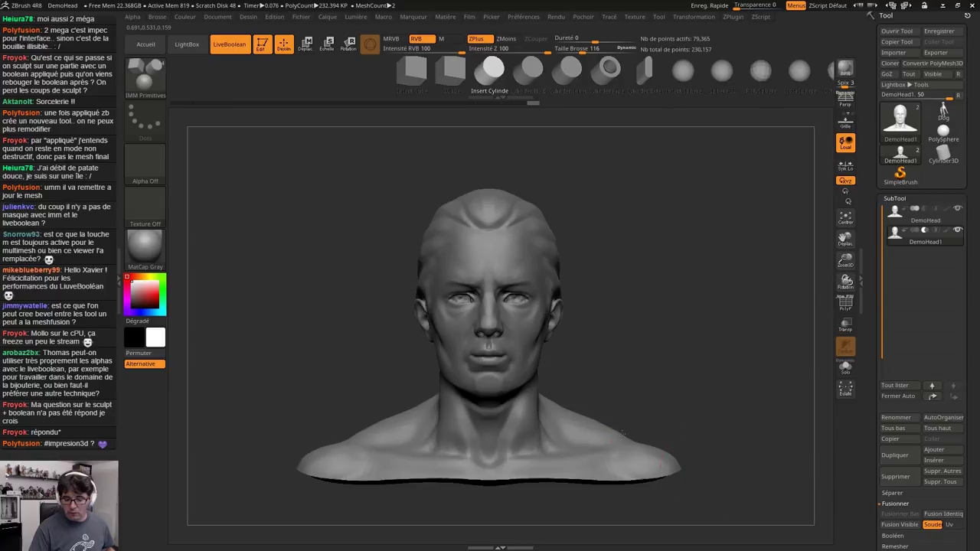
pyautogui.moveTo(622, 433)
pyautogui.mouseDown()
pyautogui.moveTo(617, 452)
pyautogui.moveTo(610, 403)
pyautogui.moveTo(612, 490)
pyautogui.mouseUp()
pyautogui.moveTo(199, 344); pyautogui.dragTo(459, 307)
pyautogui.moveTo(724, 360)
pyautogui.mouseDown()
pyautogui.moveTo(540, 378)
pyautogui.moveTo(550, 331)
pyautogui.moveTo(498, 345)
pyautogui.mouseUp()
pyautogui.keyDown('alt'); pyautogui.moveTo(735, 459); pyautogui.dragTo(608, 133); pyautogui.keyUp('alt')
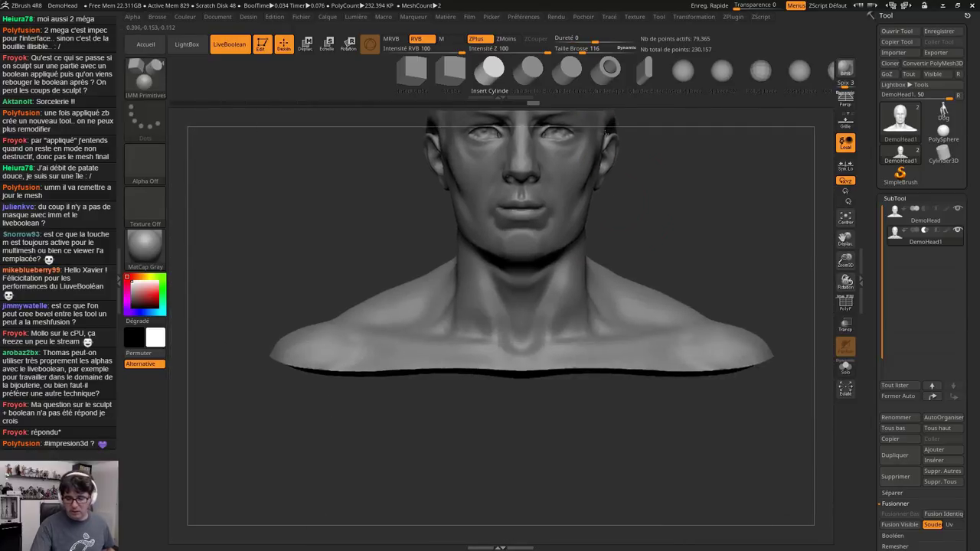
pyautogui.moveTo(606, 134); pyautogui.dragTo(714, 416, button='right')
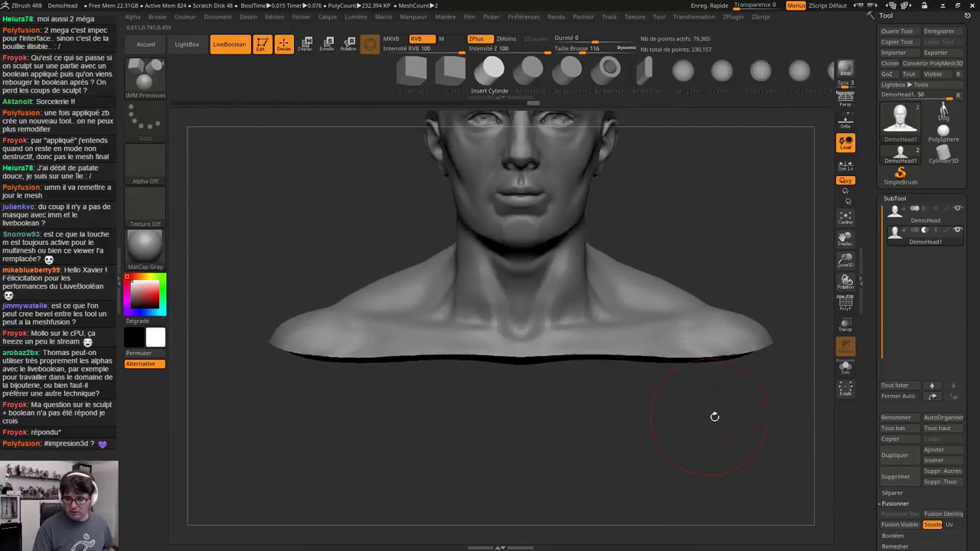
# Hide the original bust and mask the whole copy except the strip along its lower rim
pyautogui.click(957, 209)
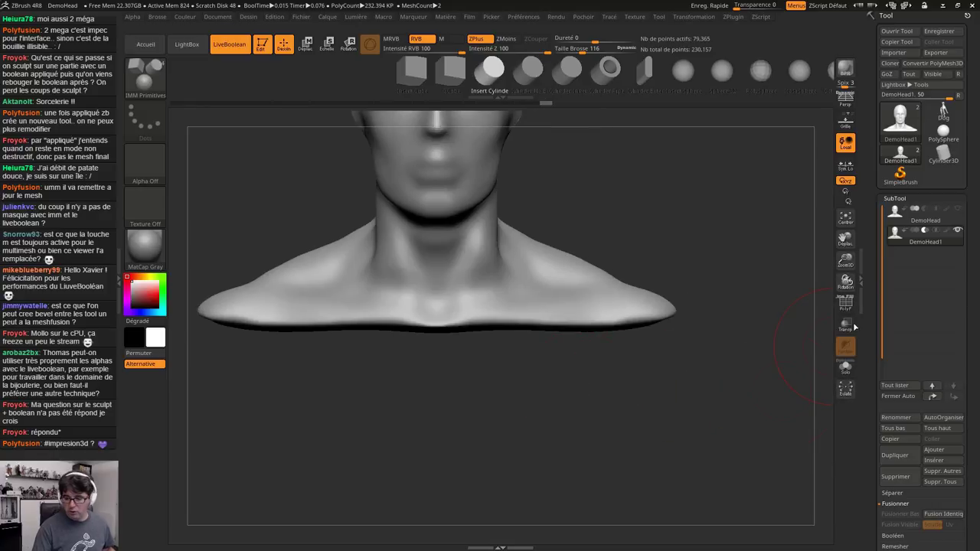
pyautogui.keyDown('ctrl'); pyautogui.moveTo(730, 443); pyautogui.dragTo(121, 311); pyautogui.keyUp('ctrl')
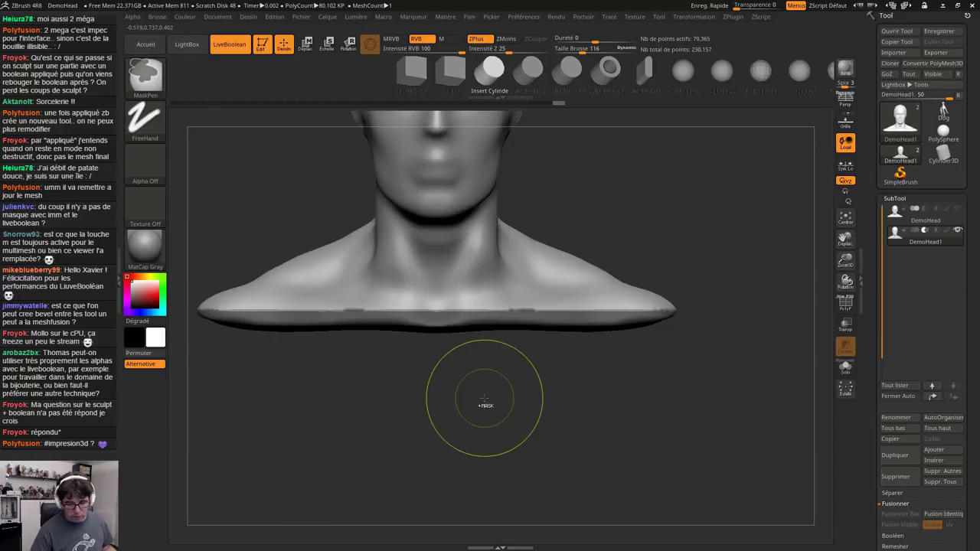
pyautogui.keyDown('ctrl'); pyautogui.click(763, 228); pyautogui.keyUp('ctrl')
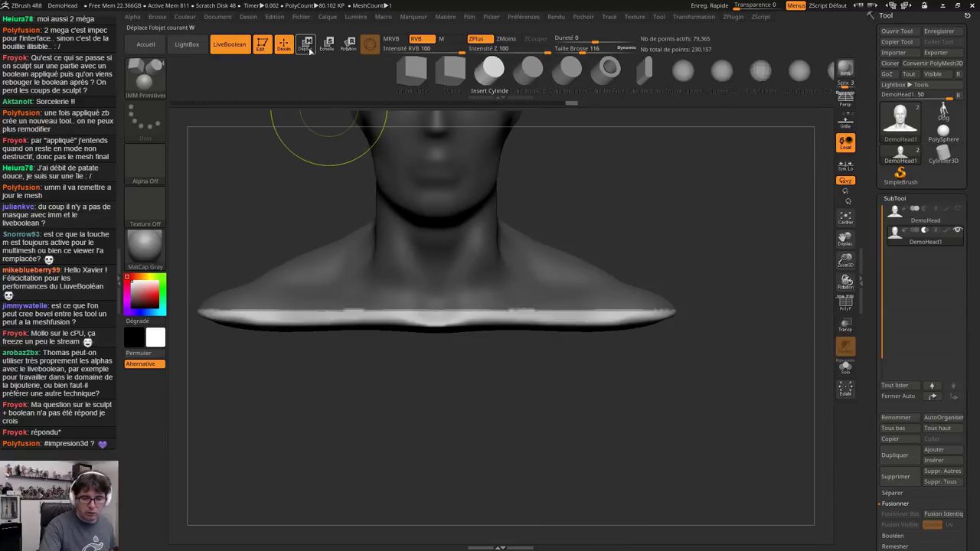
# Centre the gizmo on the copy's unmasked lower rim, reset its orientation and move the rim straight down along Y
pyautogui.click(307, 45)
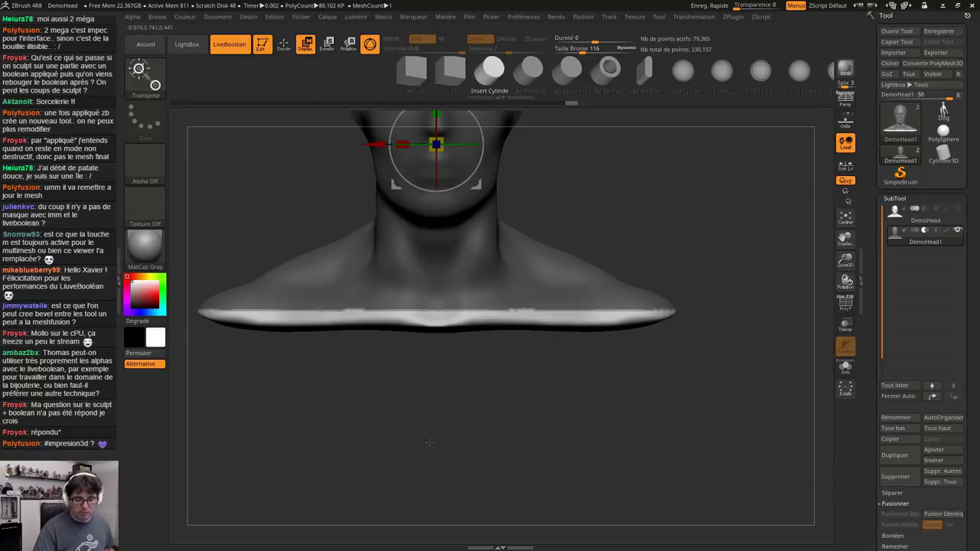
pyautogui.click(435, 326)
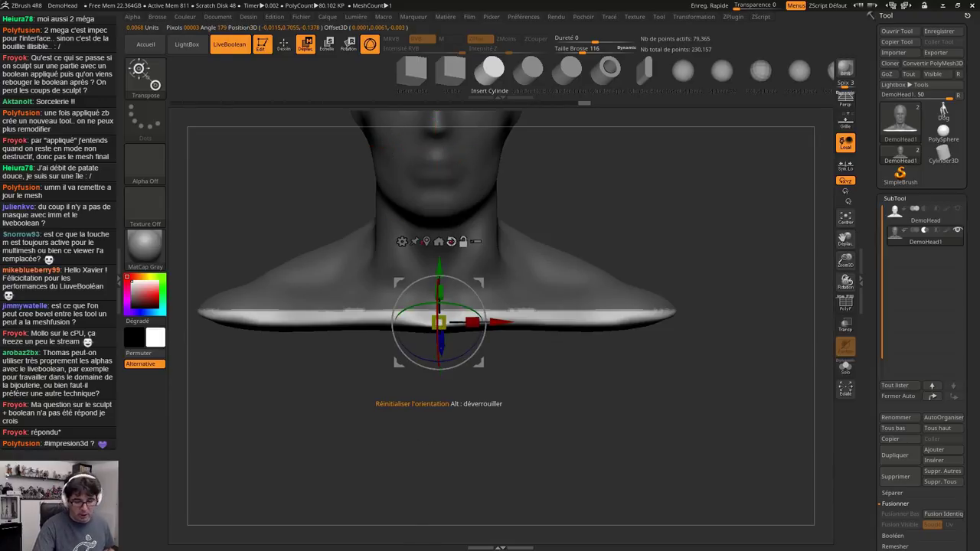
pyautogui.click(451, 241)
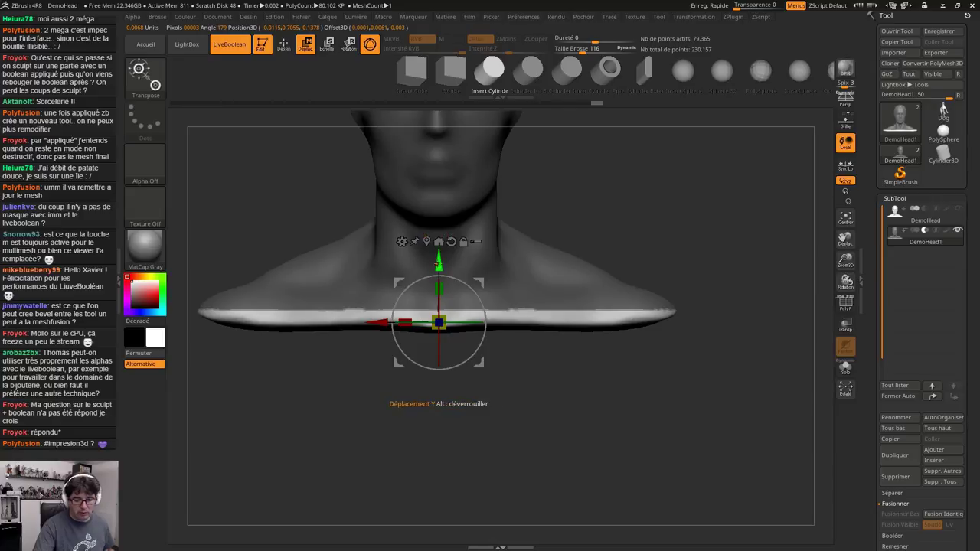
pyautogui.moveTo(438, 287); pyautogui.dragTo(438, 351)
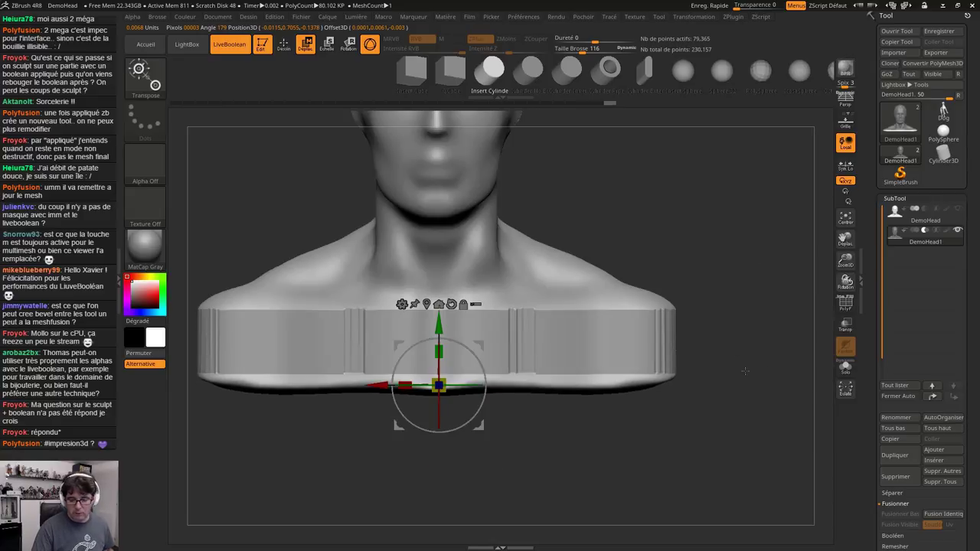
# Smooth the stretched side walls of the copy all around, from front to back, with the Smooth brush
pyautogui.click(283, 46)
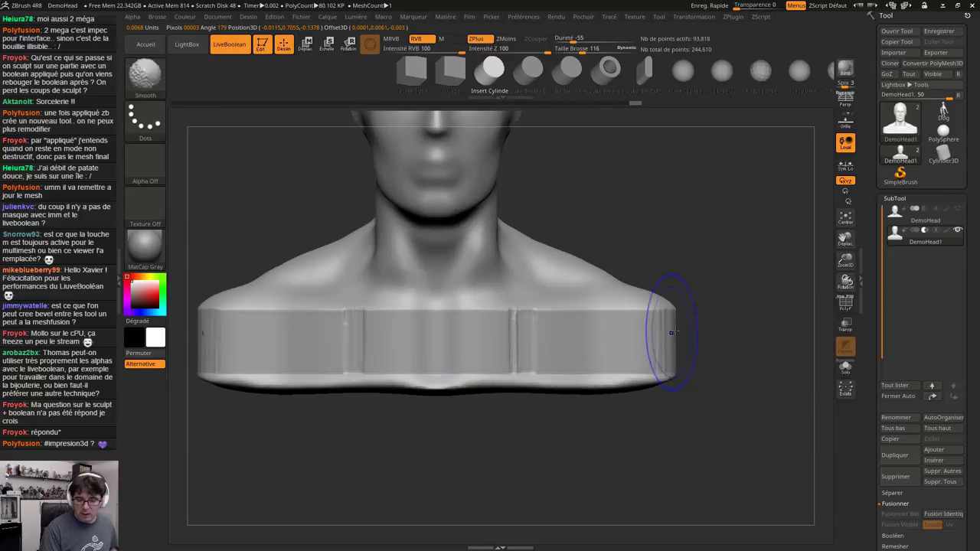
pyautogui.moveTo(720, 360); pyautogui.dragTo(571, 352)
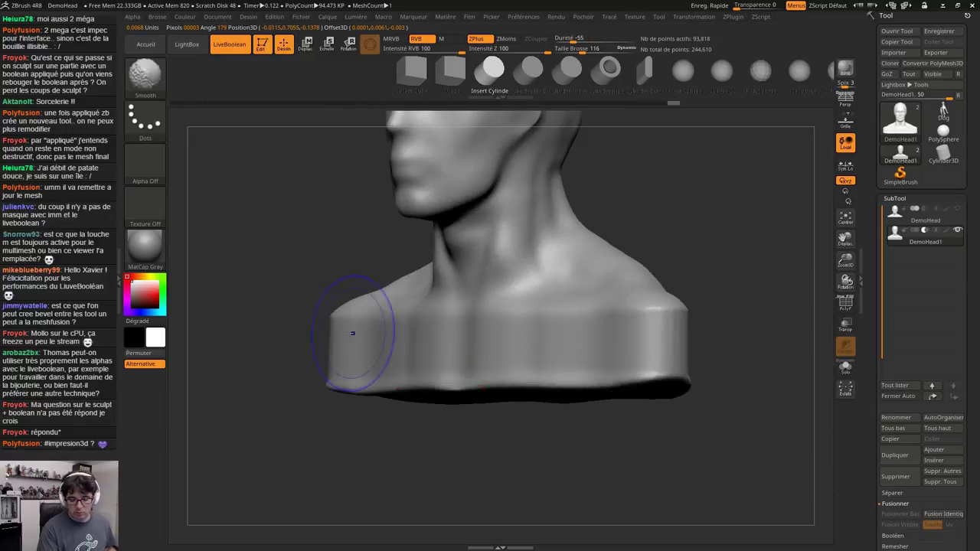
pyautogui.keyDown('shift'); pyautogui.moveTo(353, 332); pyautogui.dragTo(366, 341); pyautogui.keyUp('shift')
pyautogui.moveTo(728, 360); pyautogui.dragTo(503, 373)
pyautogui.keyDown('shift'); pyautogui.moveTo(341, 345); pyautogui.dragTo(364, 344); pyautogui.keyUp('shift')
pyautogui.moveTo(727, 360); pyautogui.dragTo(617, 355)
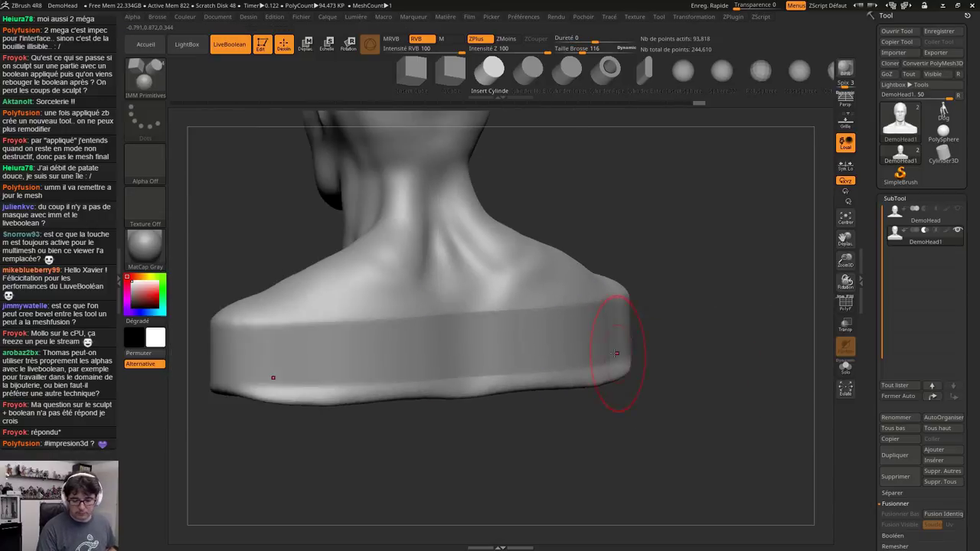
pyautogui.keyDown('shift'); pyautogui.moveTo(287, 372); pyautogui.dragTo(240, 368); pyautogui.keyUp('shift')
pyautogui.moveTo(429, 429)
pyautogui.mouseDown()
pyautogui.moveTo(522, 420)
pyautogui.moveTo(808, 361)
pyautogui.mouseUp()
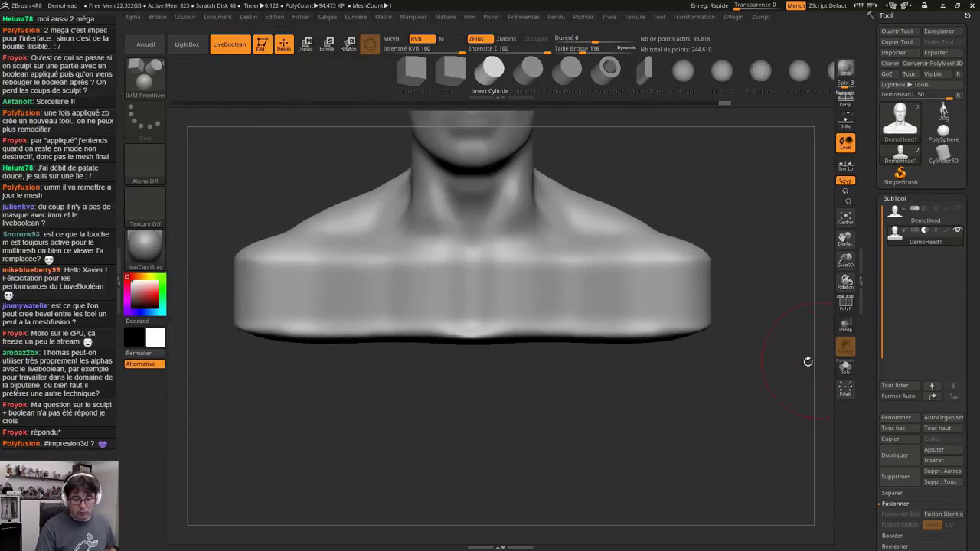
# Mask the whole copy except the thin strip along its new bottom edge
pyautogui.keyDown('alt'); pyautogui.moveTo(673, 391); pyautogui.dragTo(588, 345); pyautogui.keyUp('alt')
pyautogui.moveTo(588, 331); pyautogui.dragTo(732, 292, button='right')
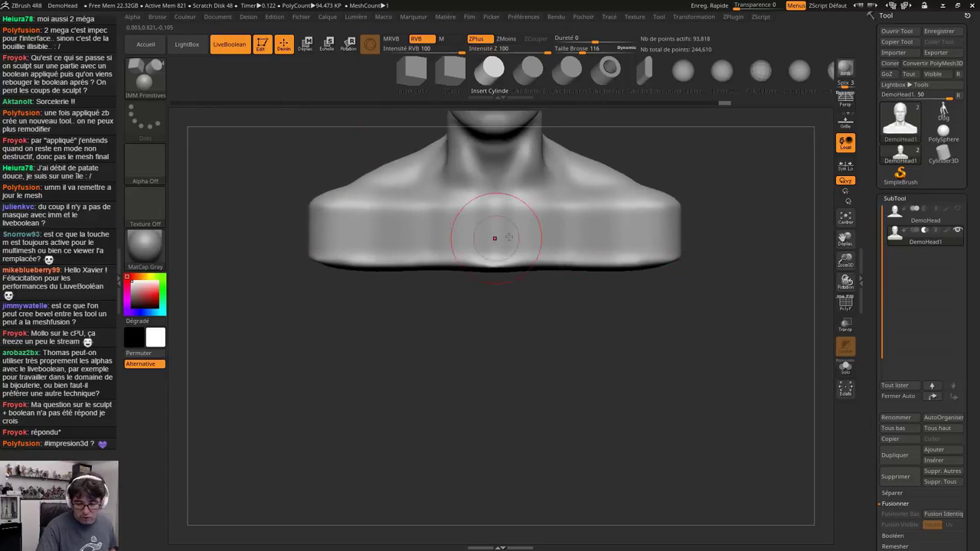
pyautogui.moveTo(754, 368)
pyautogui.keyDown('ctrl'); pyautogui.mouseDown()
pyautogui.moveTo(299, 290)
pyautogui.moveTo(246, 255)
pyautogui.mouseUp(); pyautogui.keyUp('ctrl')
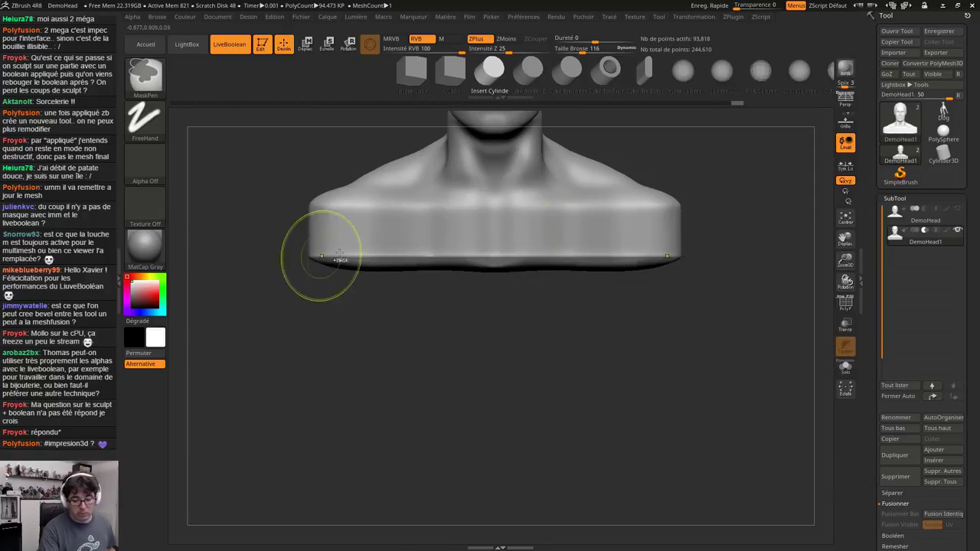
pyautogui.keyDown('ctrl'); pyautogui.moveTo(672, 344); pyautogui.dragTo(727, 466); pyautogui.keyUp('ctrl')
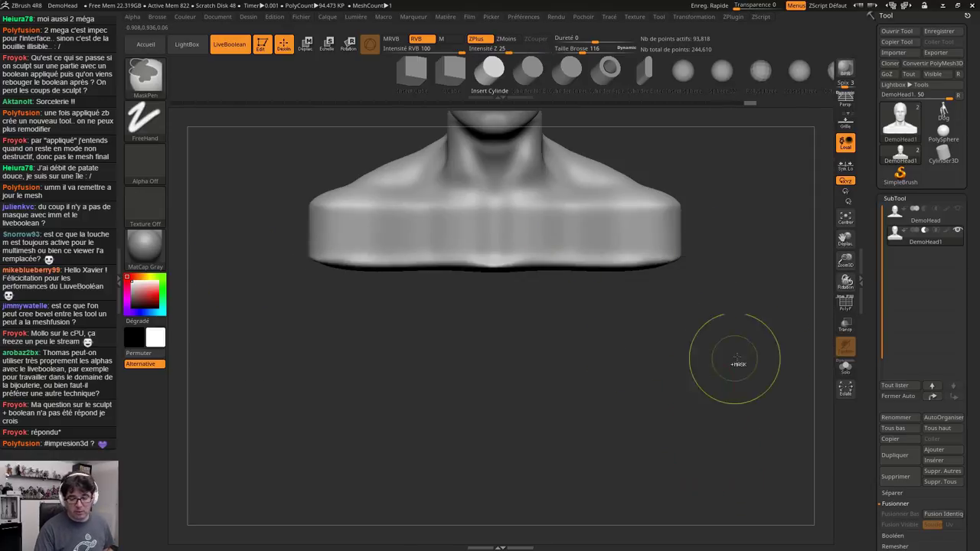
pyautogui.moveTo(777, 355)
pyautogui.keyDown('ctrl'); pyautogui.mouseDown()
pyautogui.moveTo(367, 275)
pyautogui.moveTo(244, 266)
pyautogui.moveTo(244, 296)
pyautogui.moveTo(238, 259)
pyautogui.mouseUp(); pyautogui.keyUp('ctrl')
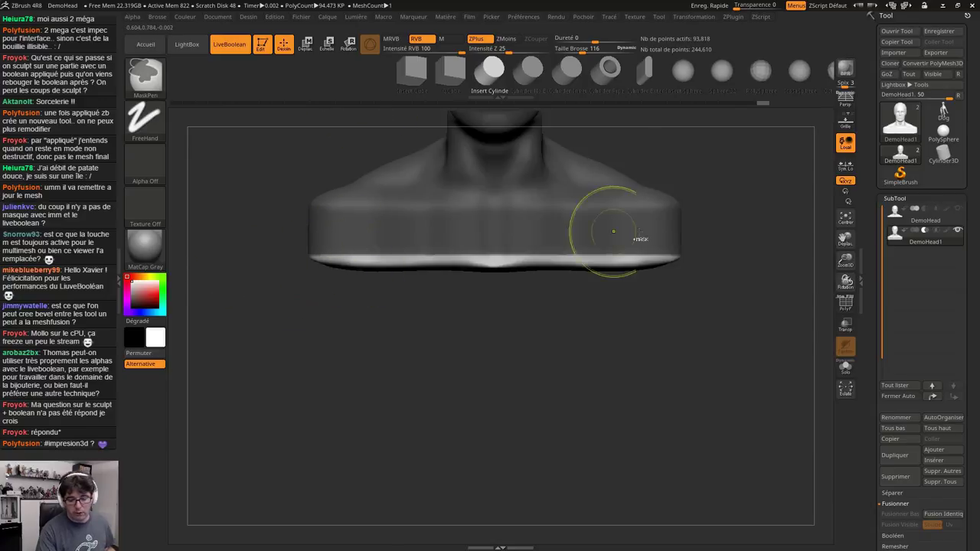
pyautogui.keyDown('ctrl'); pyautogui.moveTo(358, 423); pyautogui.dragTo(555, 493); pyautogui.keyUp('ctrl')
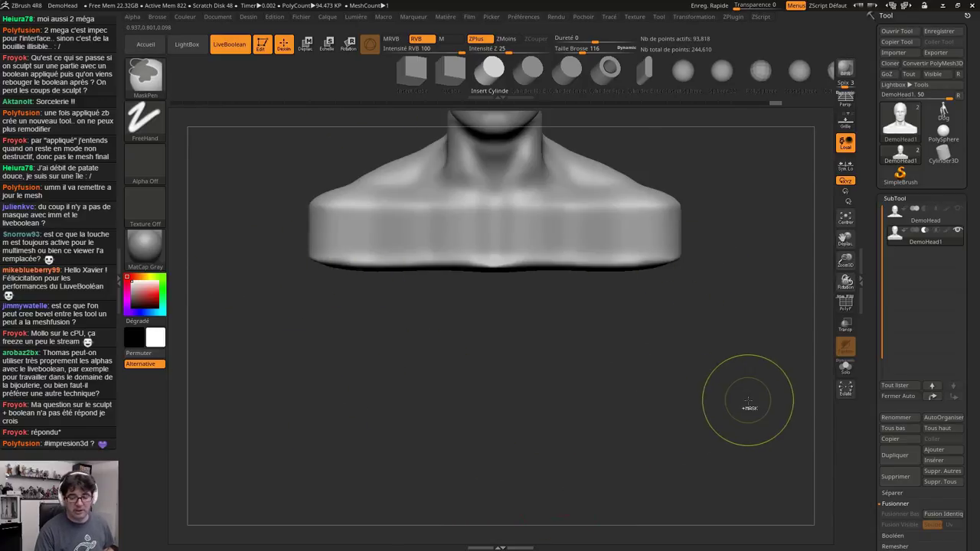
pyautogui.keyDown('ctrl'); pyautogui.moveTo(755, 393); pyautogui.dragTo(221, 260); pyautogui.keyUp('ctrl')
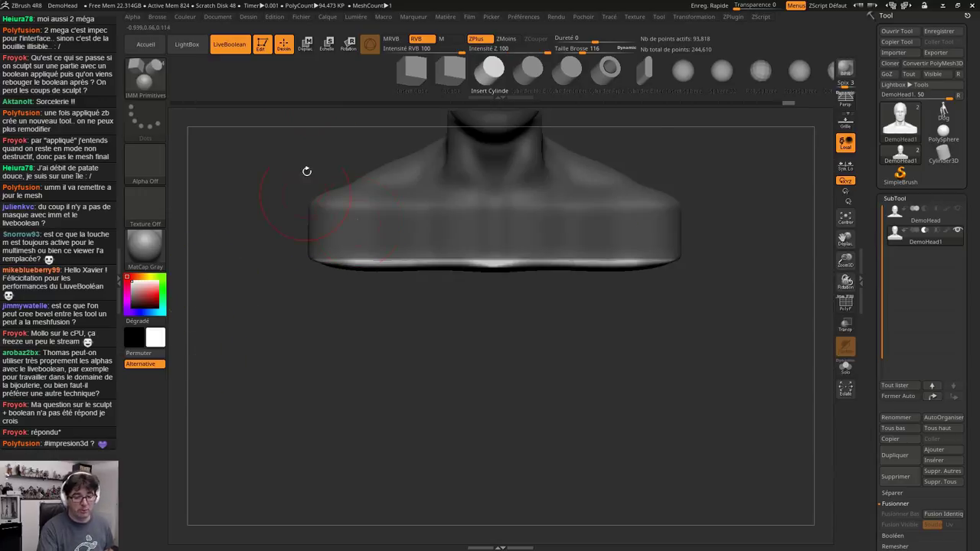
# Flatten the unmasked bottom of the copy by scaling it vertically with the gizmo, and clear the mask
pyautogui.press('e')
pyautogui.click(306, 50)
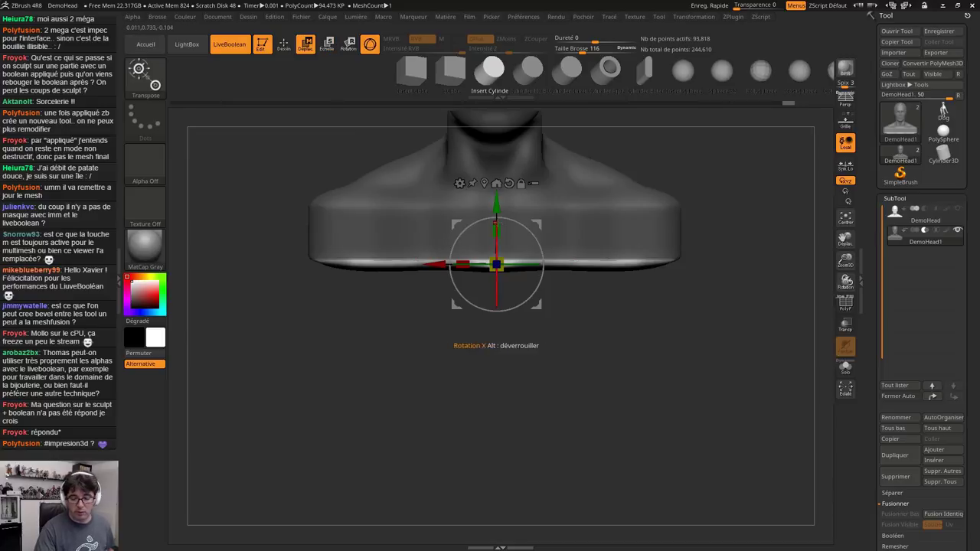
pyautogui.moveTo(496, 228); pyautogui.dragTo(497, 302)
pyautogui.moveTo(600, 342)
pyautogui.keyDown('ctrl'); pyautogui.mouseDown()
pyautogui.moveTo(612, 352)
pyautogui.moveTo(328, 265)
pyautogui.moveTo(582, 197)
pyautogui.moveTo(561, 382)
pyautogui.mouseUp(); pyautogui.keyUp('ctrl')
# Smooth the flattened bottom edge of the copy with the Smooth brush
pyautogui.press('q')
pyautogui.keyDown('shift'); pyautogui.moveTo(519, 243); pyautogui.dragTo(490, 267); pyautogui.keyUp('shift')
pyautogui.keyDown('shift'); pyautogui.moveTo(457, 349); pyautogui.dragTo(490, 428); pyautogui.keyUp('shift')
pyautogui.moveTo(586, 452); pyautogui.dragTo(613, 240)
pyautogui.keyDown('alt'); pyautogui.moveTo(613, 241); pyautogui.dragTo(556, 330, button='right'); pyautogui.keyUp('alt')
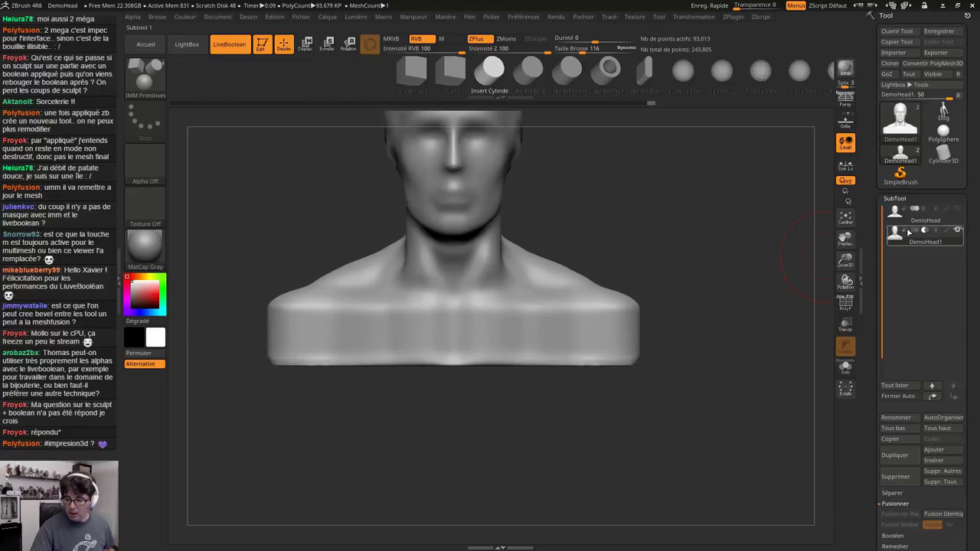
# Show the original DemoHead and examine the hollowed bust from below with PolyFrame enabled for the subtracting copy
pyautogui.click(956, 230)
pyautogui.moveTo(612, 424)
pyautogui.mouseDown()
pyautogui.moveTo(624, 386)
pyautogui.moveTo(605, 429)
pyautogui.moveTo(645, 349)
pyautogui.moveTo(579, 347)
pyautogui.moveTo(536, 306)
pyautogui.mouseUp()
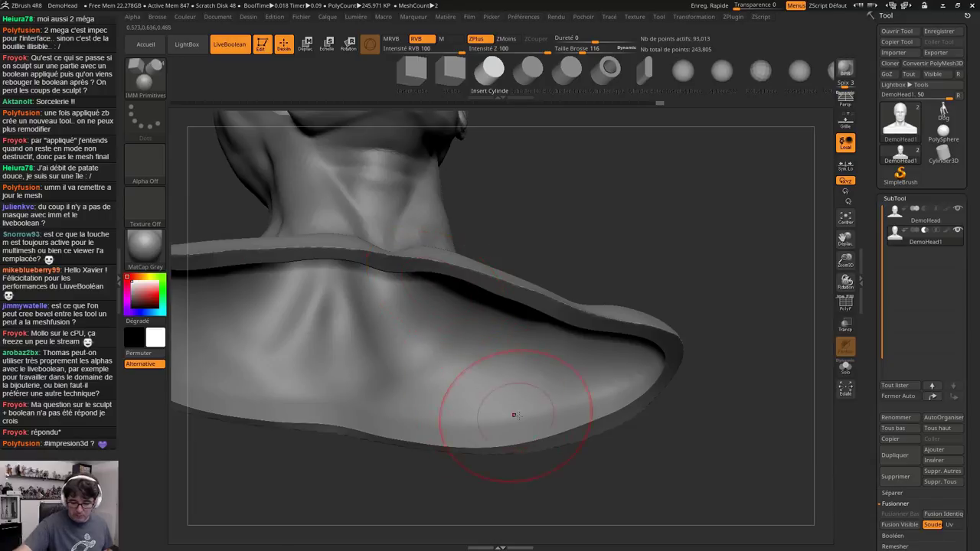
pyautogui.moveTo(516, 415); pyautogui.dragTo(641, 389)
pyautogui.click(845, 302)
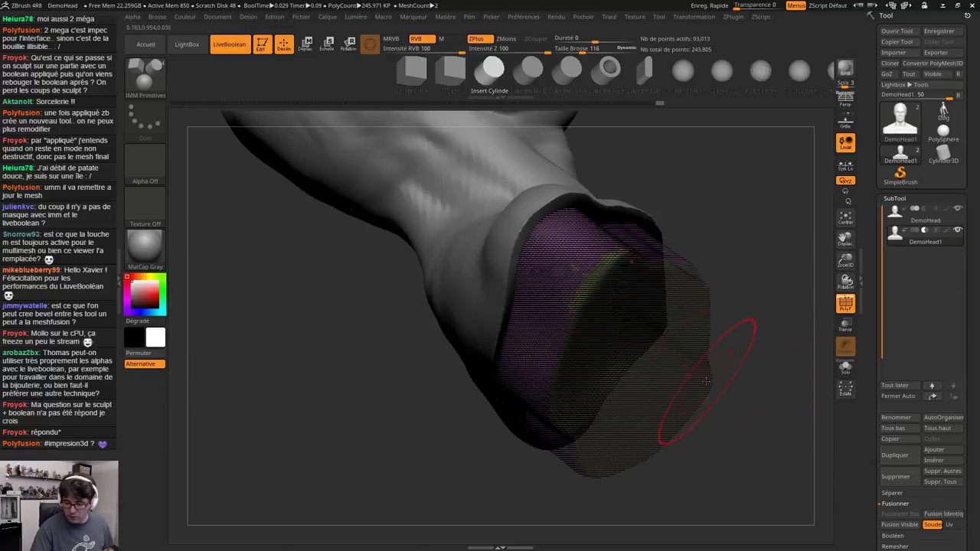
pyautogui.moveTo(631, 295); pyautogui.dragTo(626, 270)
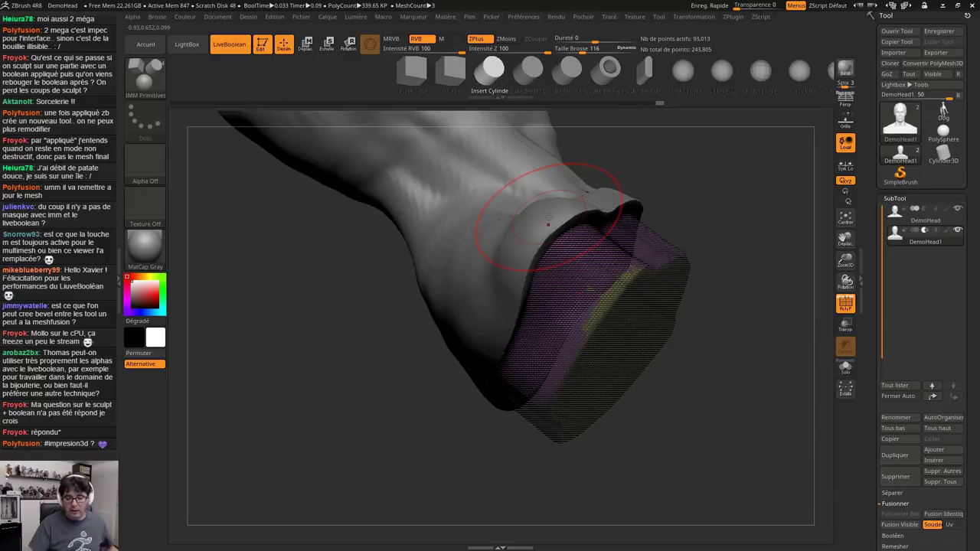
pyautogui.moveTo(653, 280); pyautogui.dragTo(551, 366, button='right')
pyautogui.moveTo(551, 365); pyautogui.dragTo(535, 312)
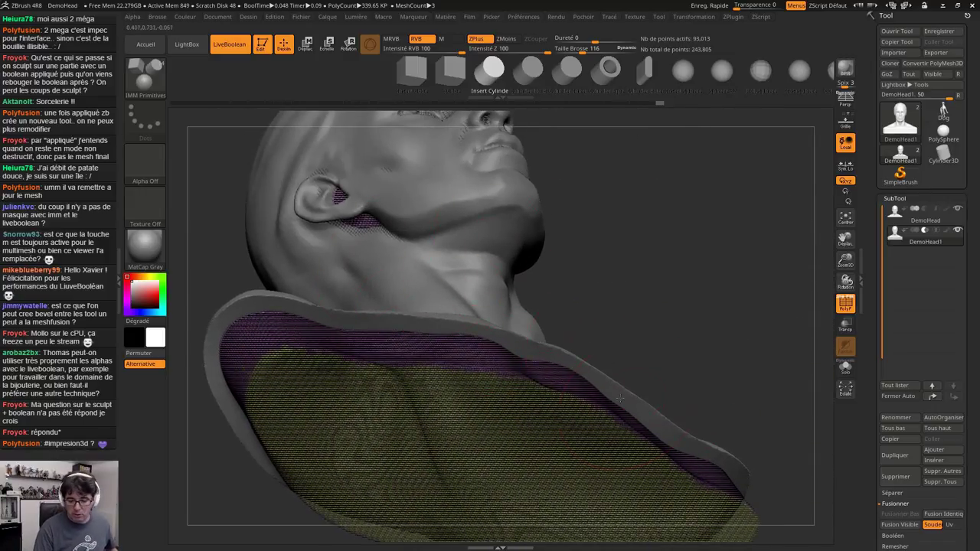
pyautogui.moveTo(618, 398); pyautogui.dragTo(564, 340)
# Shrink the subtracting copy DemoHead1 with a slight negative Inflate deformation and smooth the inside of the hollow
pyautogui.scroll(-10, 952, 384)
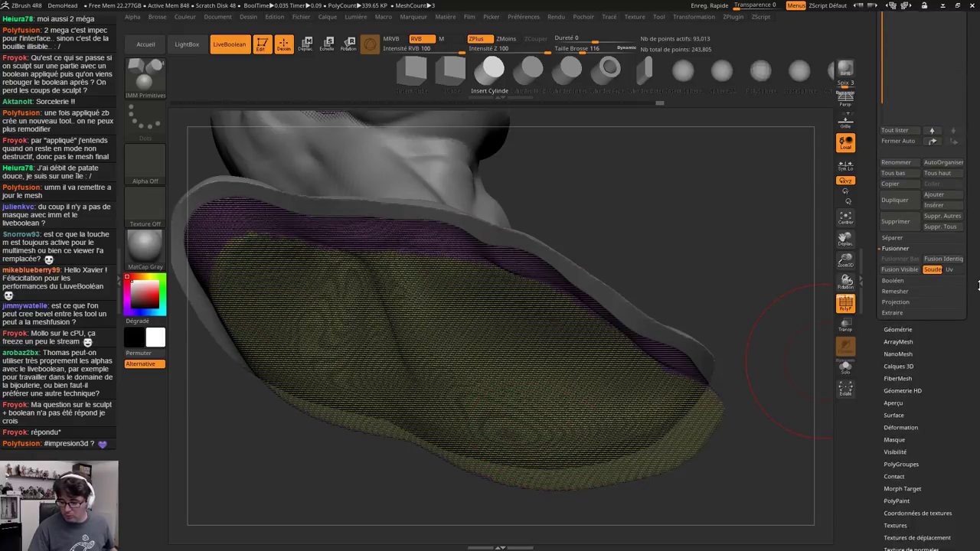
pyautogui.scroll(-1, 953, 384)
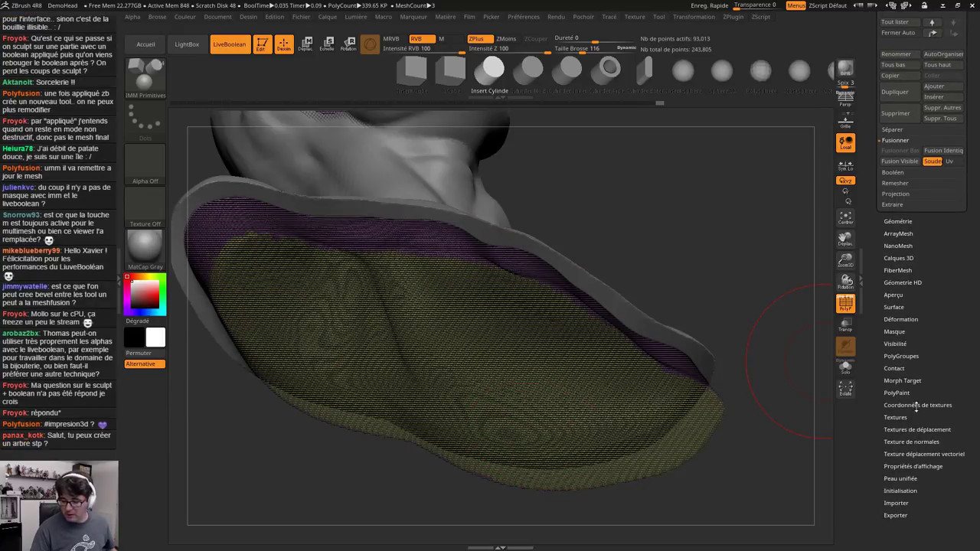
pyautogui.click(909, 320)
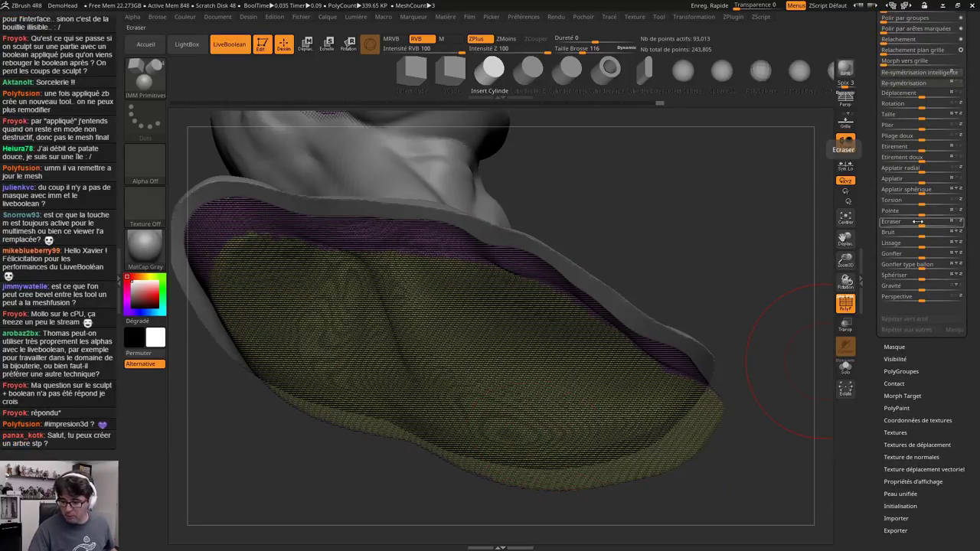
pyautogui.moveTo(921, 257)
pyautogui.mouseDown()
pyautogui.moveTo(930, 260)
pyautogui.moveTo(917, 264)
pyautogui.mouseUp()
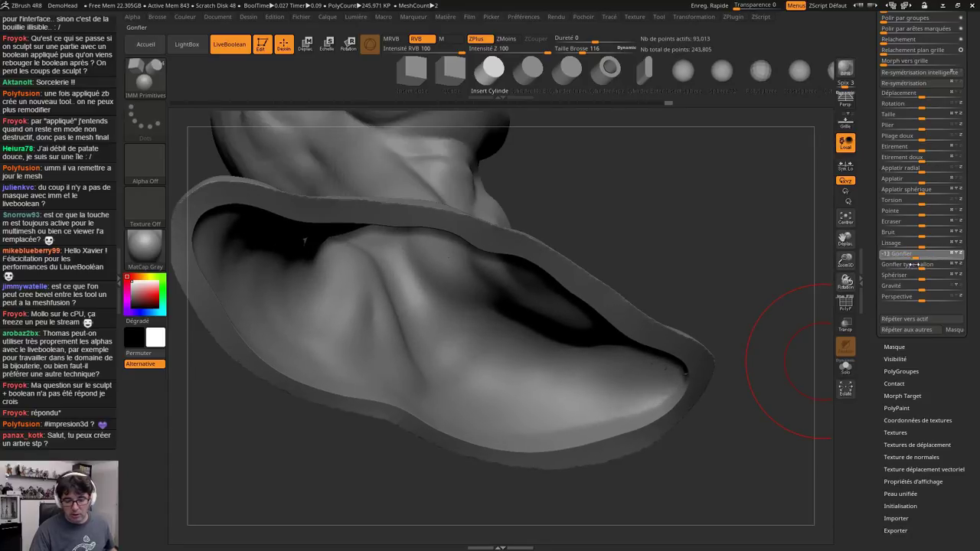
pyautogui.moveTo(367, 324)
pyautogui.keyDown('shift'); pyautogui.mouseDown()
pyautogui.moveTo(286, 250)
pyautogui.moveTo(375, 306)
pyautogui.mouseUp(); pyautogui.keyUp('shift')
pyautogui.moveTo(612, 180); pyautogui.dragTo(495, 313)
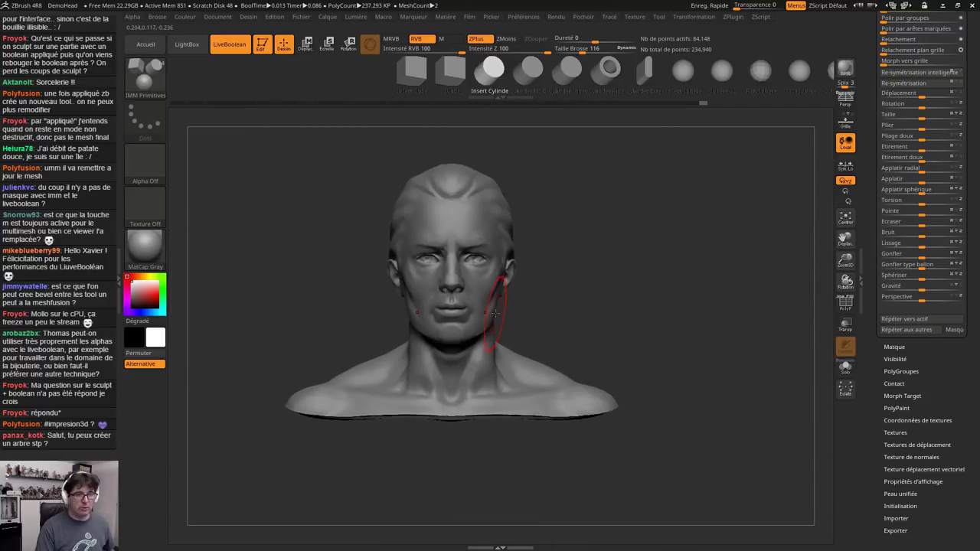
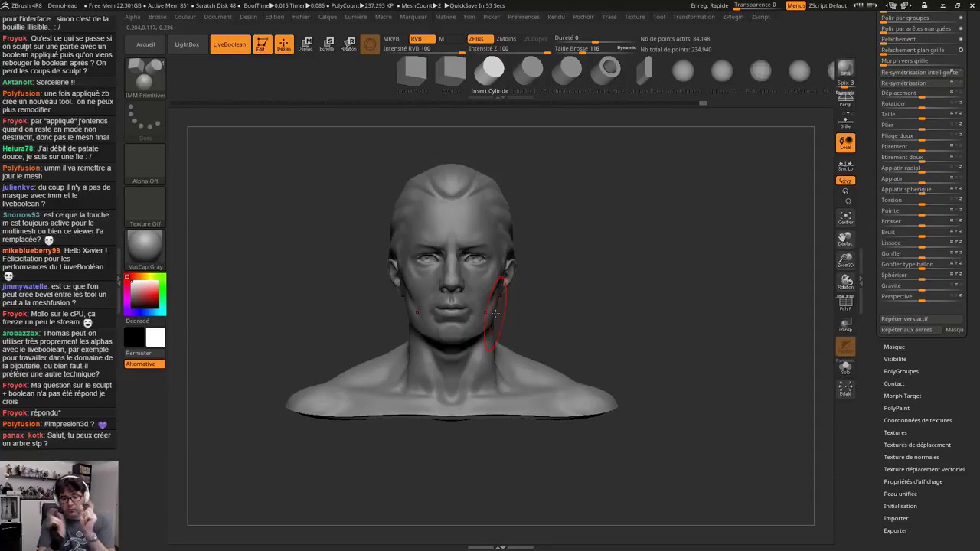
pyautogui.moveTo(496, 313); pyautogui.dragTo(435, 286, button='right')
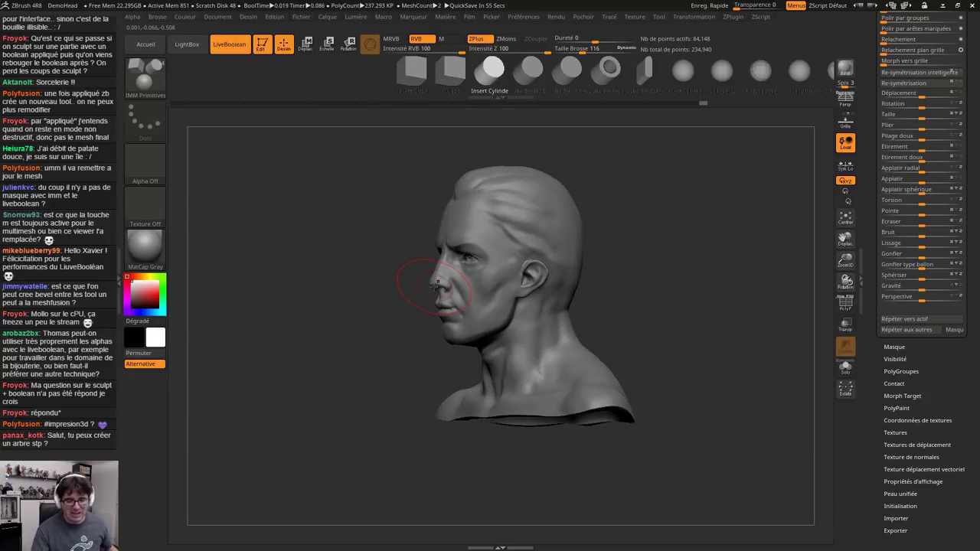
pyautogui.moveTo(436, 284); pyautogui.dragTo(581, 382, button='right')
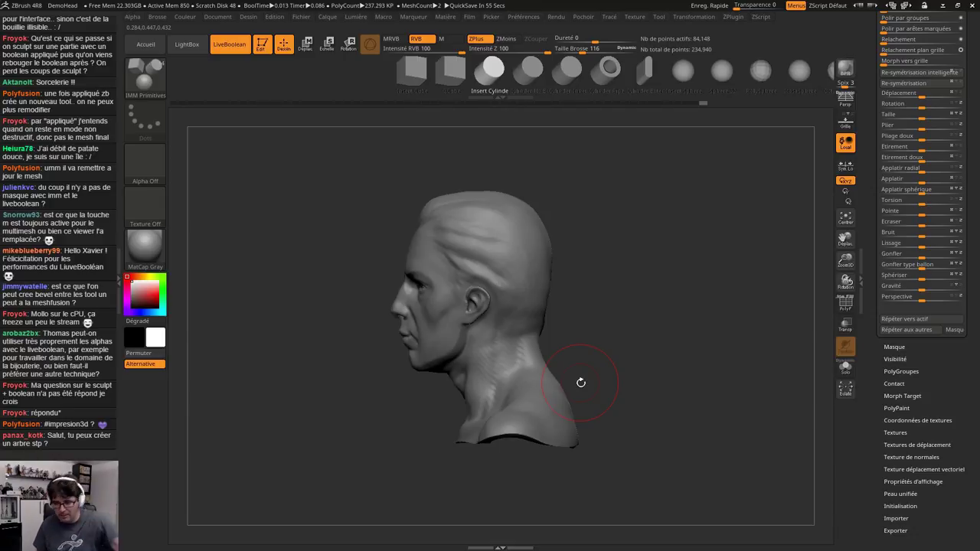
# Insert a PolyMesh3D subtool below DemoHead1 and reinitialise it as an X-axis cylinder
pyautogui.scroll(10, 902, 205)
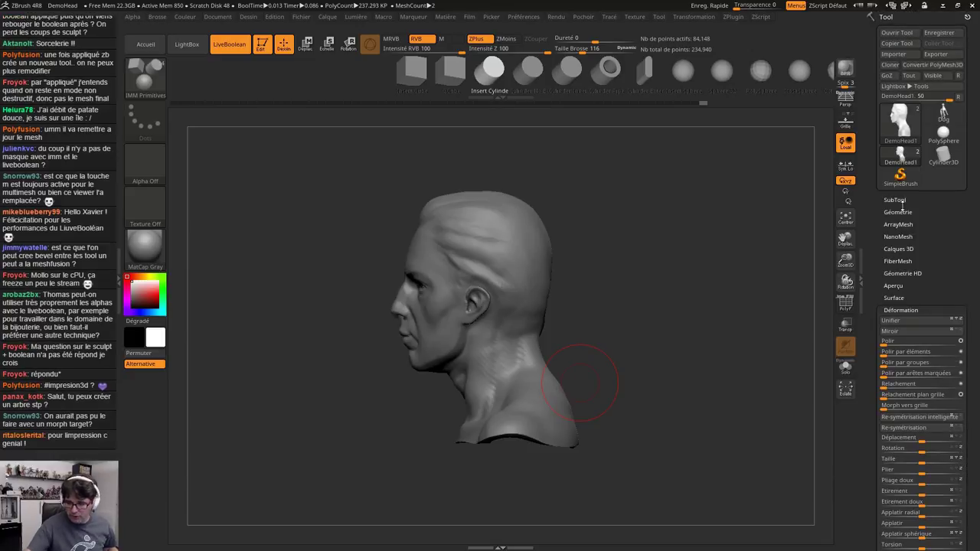
pyautogui.click(902, 198)
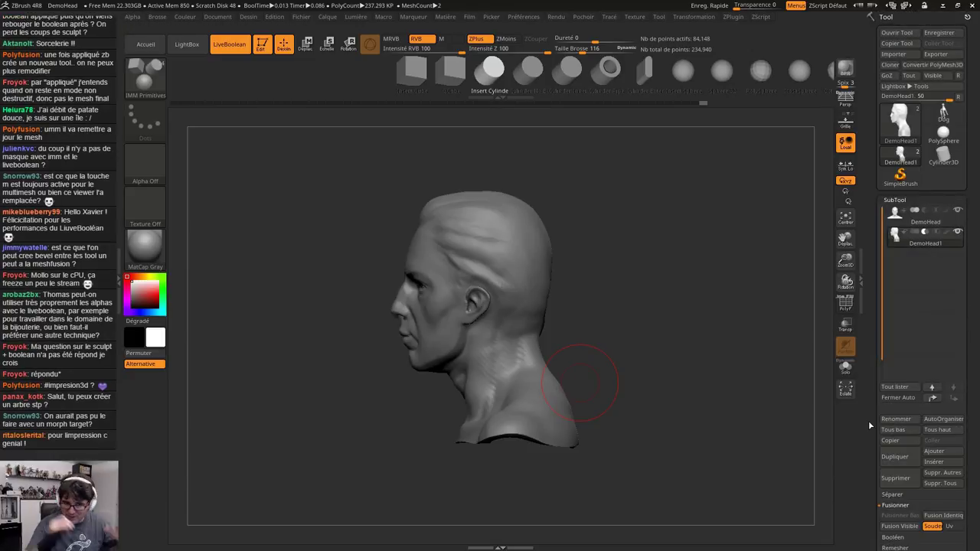
pyautogui.click(935, 461)
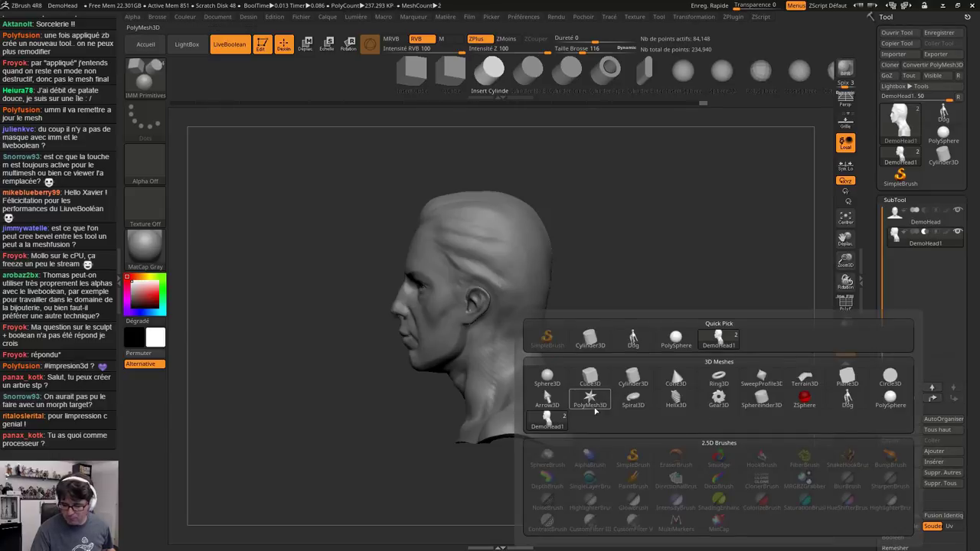
pyautogui.click(596, 412)
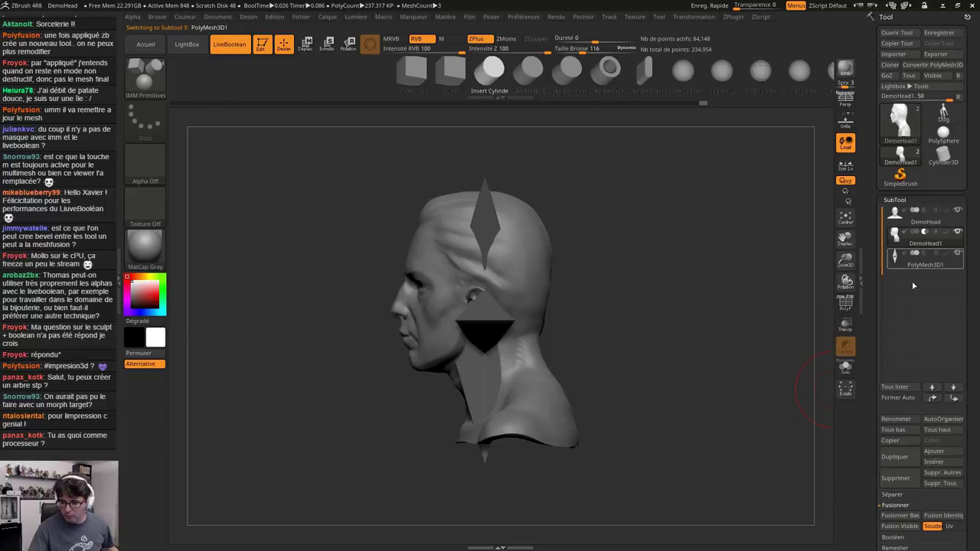
pyautogui.scroll(-10, 912, 291)
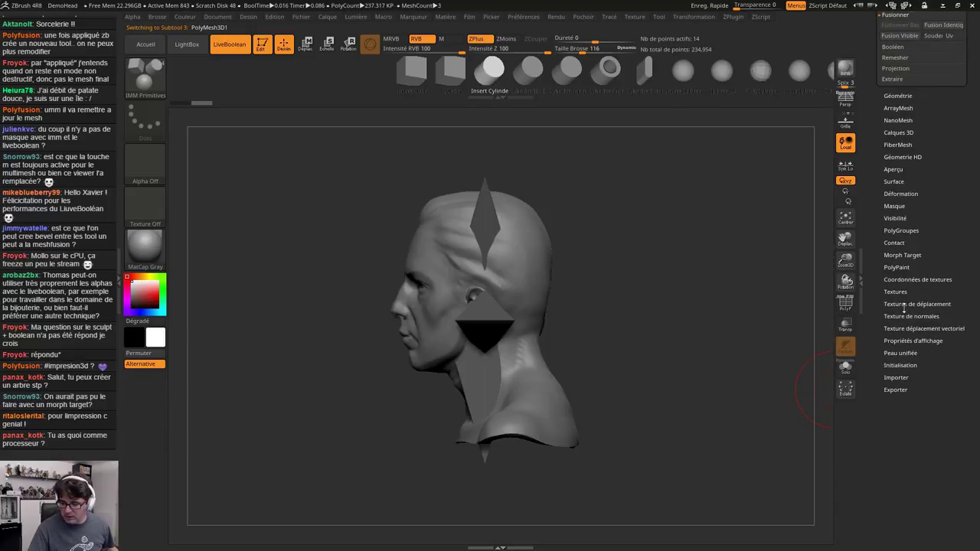
pyautogui.click(900, 365)
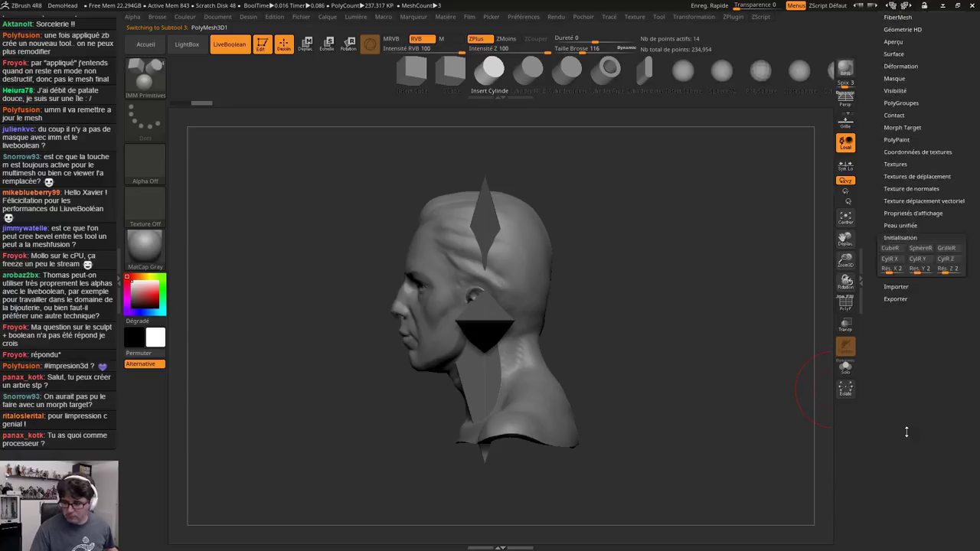
pyautogui.click(896, 353)
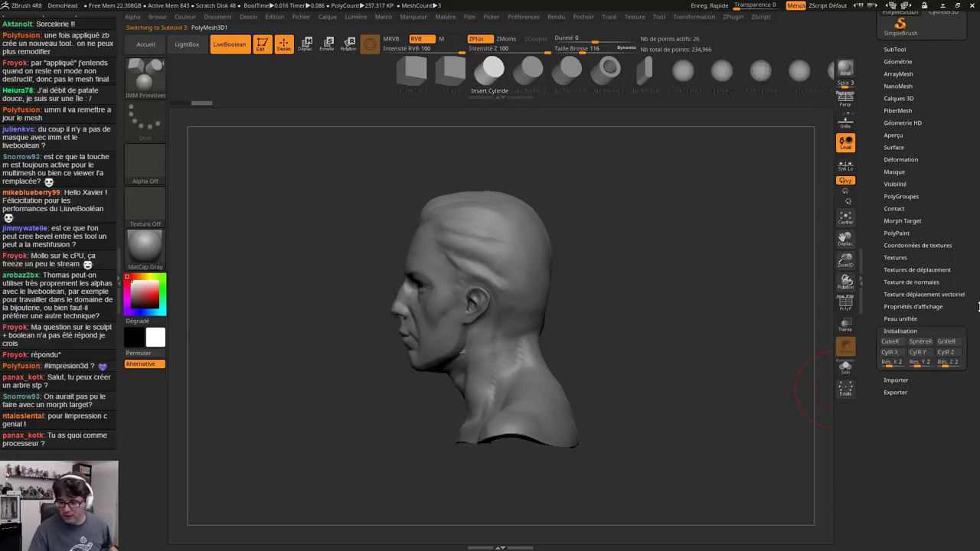
# Lift the PolyMesh3D1 box above the bust's head, scale it up uniformly and reduce its height
pyautogui.scroll(5, 929, 234)
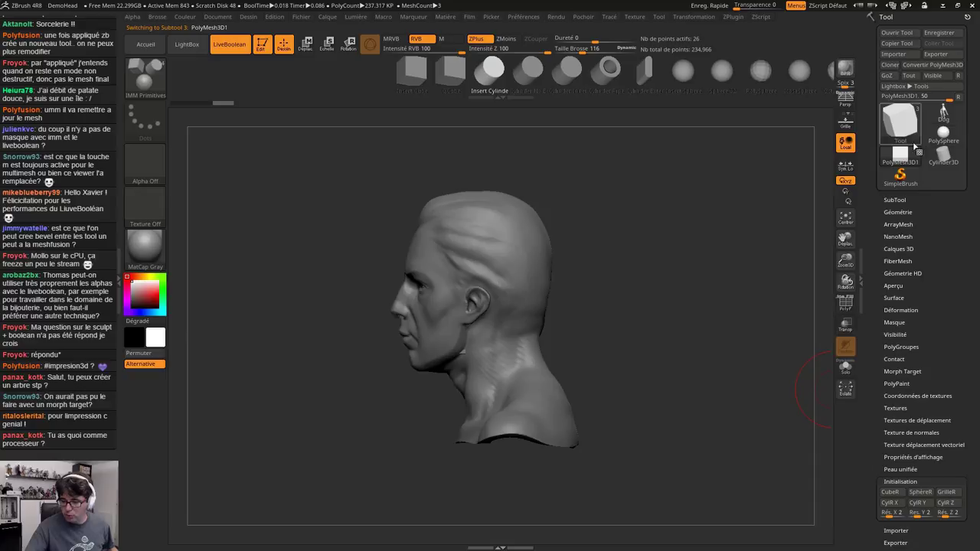
pyautogui.click(895, 199)
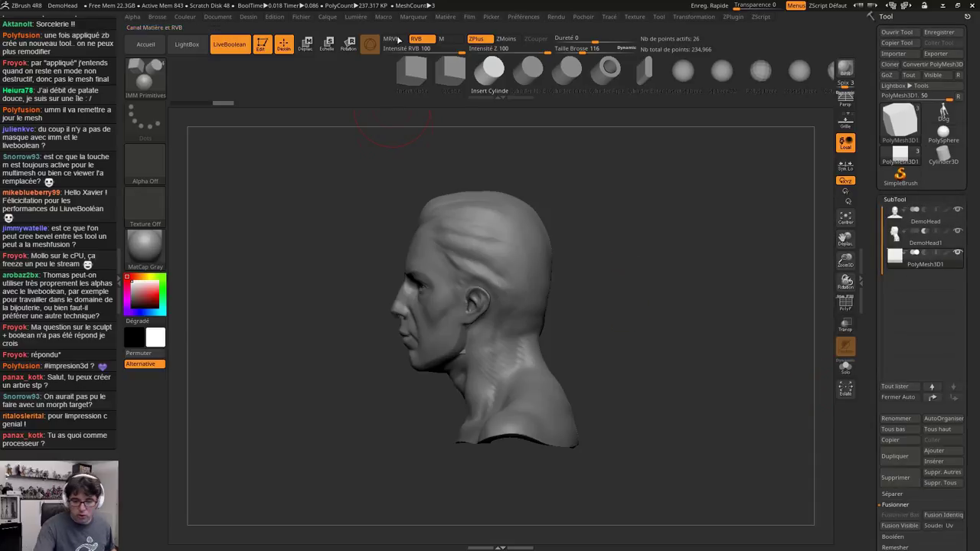
pyautogui.click(306, 44)
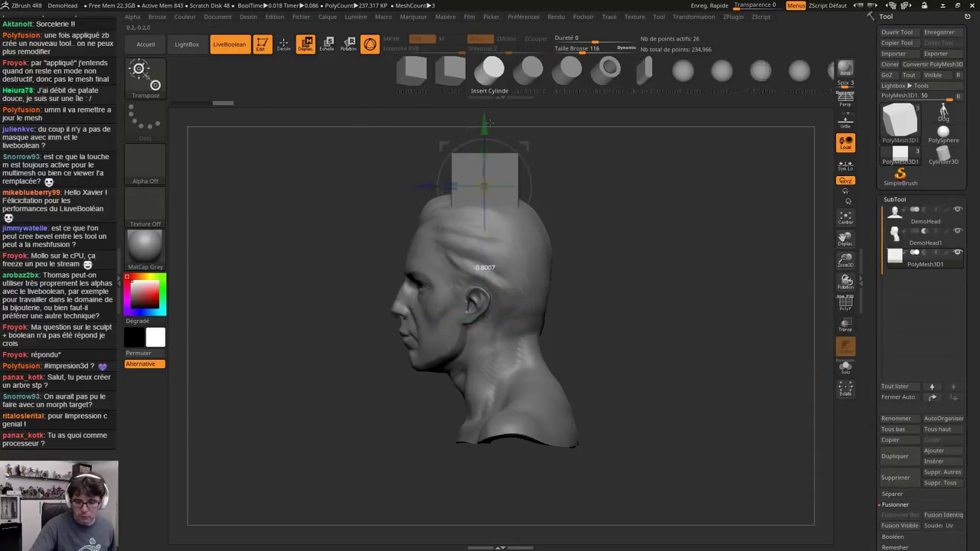
pyautogui.keyDown('alt'); pyautogui.moveTo(514, 146); pyautogui.dragTo(551, 324, button='right'); pyautogui.keyUp('alt')
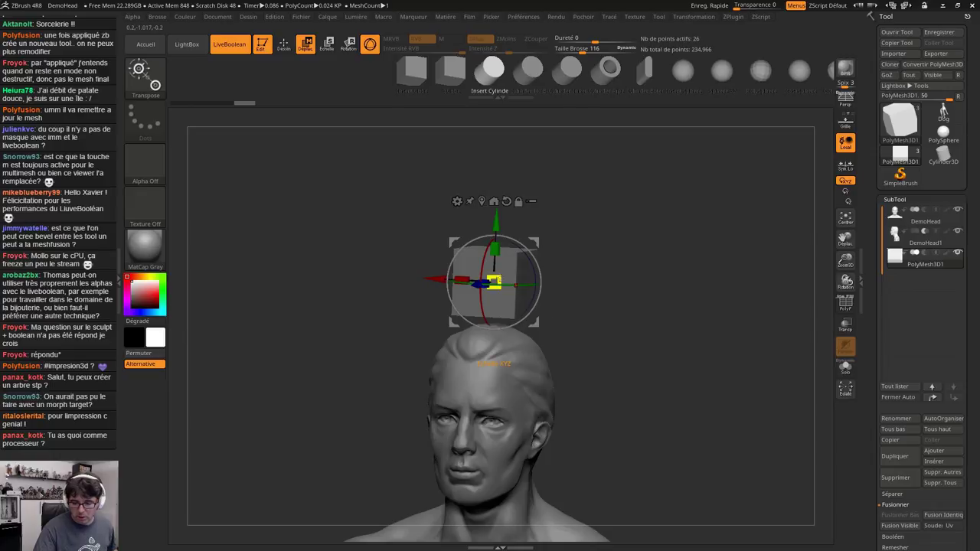
pyautogui.moveTo(496, 281); pyautogui.dragTo(498, 142)
pyautogui.moveTo(494, 249); pyautogui.dragTo(494, 304)
pyautogui.keyDown('shift'); pyautogui.moveTo(536, 283); pyautogui.dragTo(634, 208, button='right'); pyautogui.keyUp('shift')
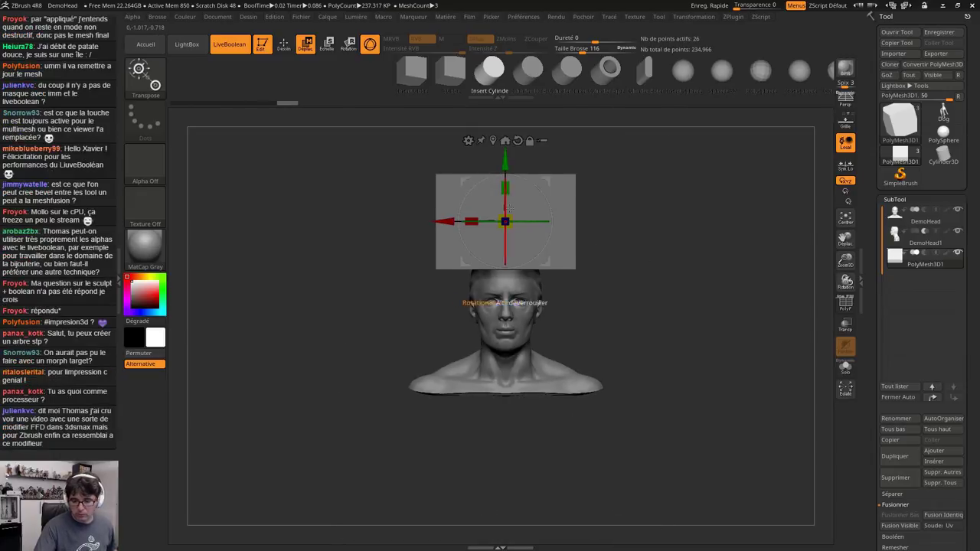
# Raise the enlarged box along its vertical axis so it sits over the top of the head
pyautogui.moveTo(509, 217); pyautogui.dragTo(510, 155)
pyautogui.keyDown('alt'); pyautogui.moveTo(510, 155); pyautogui.dragTo(467, 282, button='right'); pyautogui.keyUp('alt')
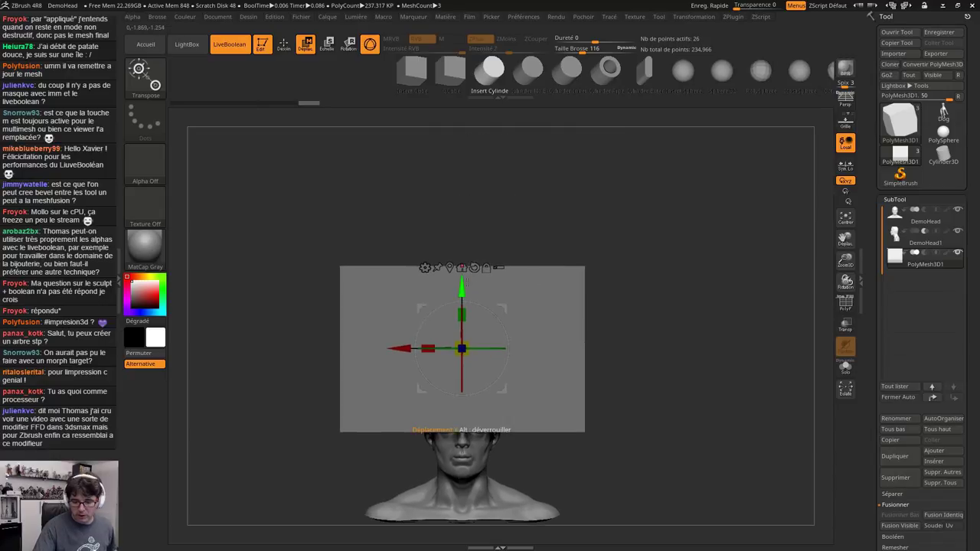
pyautogui.moveTo(466, 282); pyautogui.dragTo(467, 216)
pyautogui.moveTo(622, 369); pyautogui.dragTo(589, 395, button='right')
pyautogui.keyDown('alt'); pyautogui.moveTo(590, 396); pyautogui.dragTo(502, 406, button='right'); pyautogui.keyUp('alt')
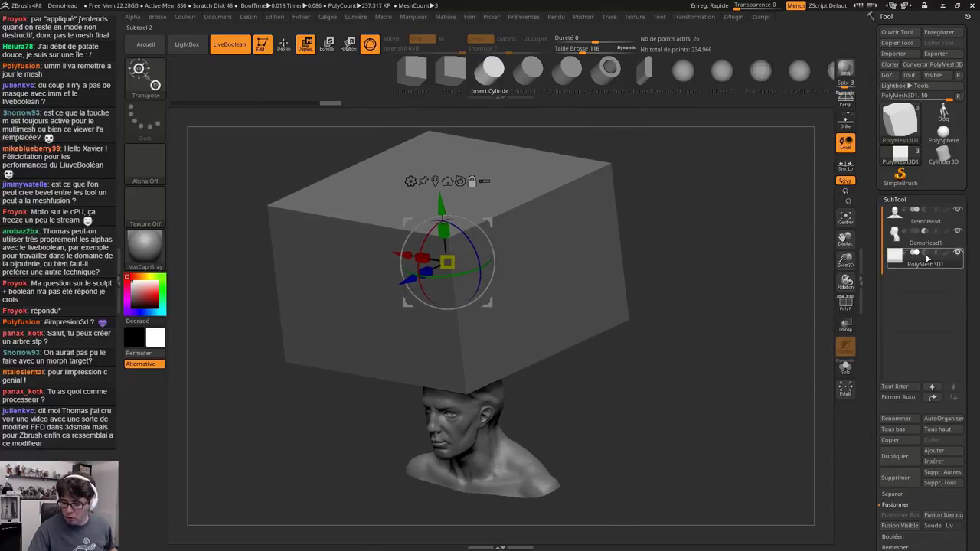
# Set the PolyMesh3D1 box to Boolean subtraction
pyautogui.moveTo(929, 257)
pyautogui.moveTo(896, 213)
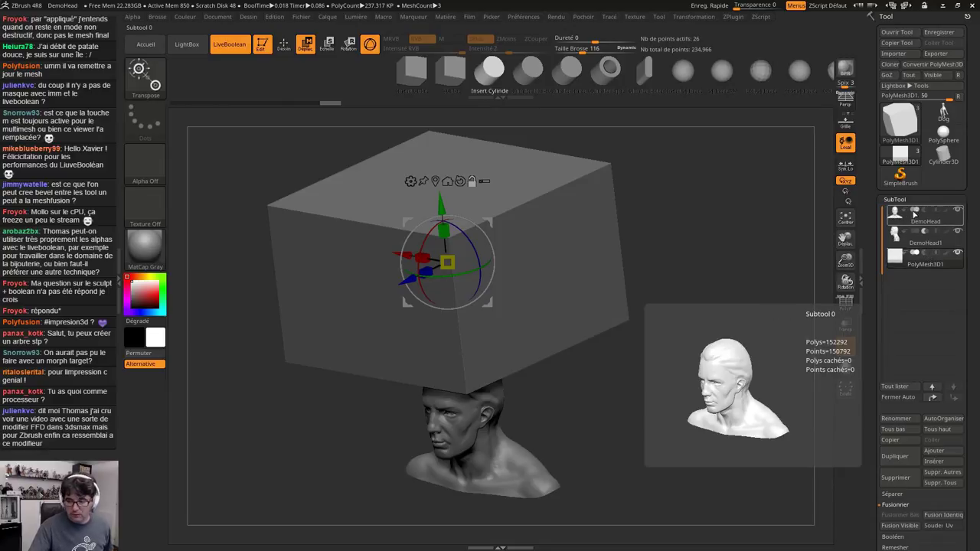
pyautogui.moveTo(912, 240)
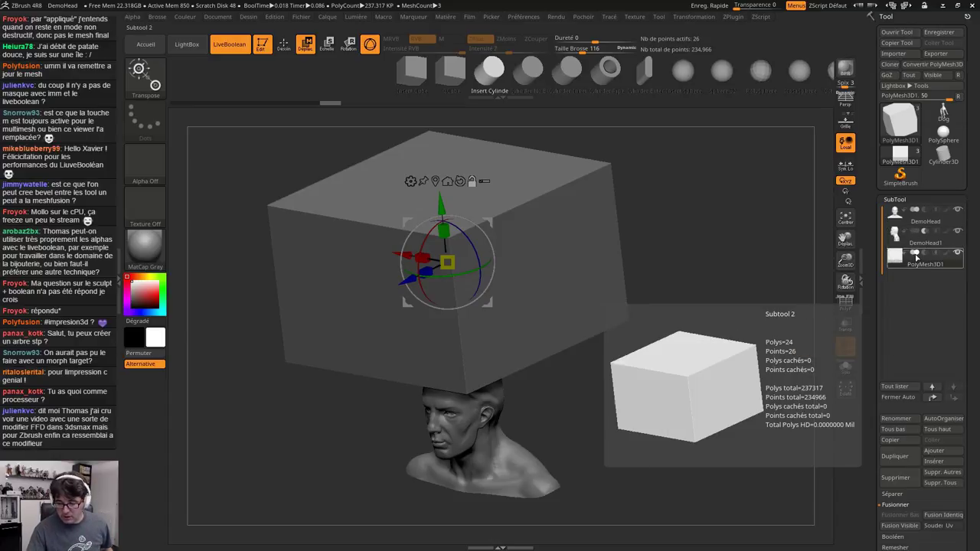
pyautogui.click(925, 254)
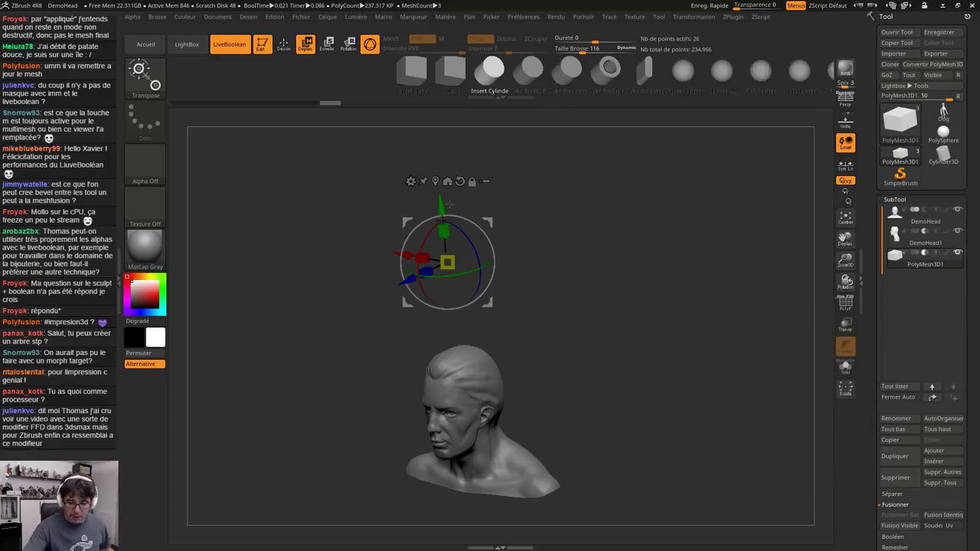
# Lower the subtracting box through the head to cut the bust horizontally at nostril level
pyautogui.moveTo(450, 204); pyautogui.dragTo(445, 225)
pyautogui.keyDown('alt'); pyautogui.moveTo(522, 333); pyautogui.dragTo(568, 260); pyautogui.keyUp('alt')
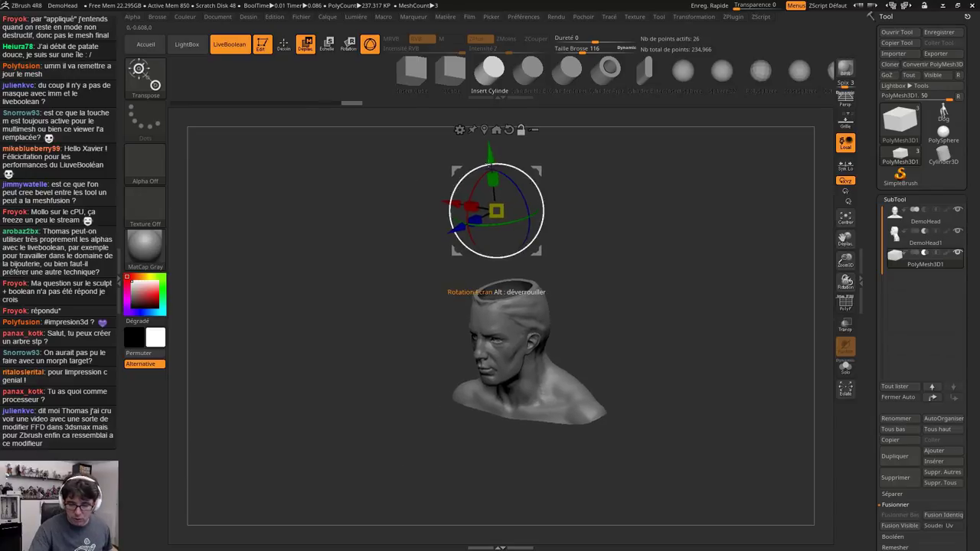
pyautogui.moveTo(491, 157); pyautogui.dragTo(499, 227)
pyautogui.keyDown('alt'); pyautogui.moveTo(612, 250); pyautogui.dragTo(698, 202); pyautogui.keyUp('alt')
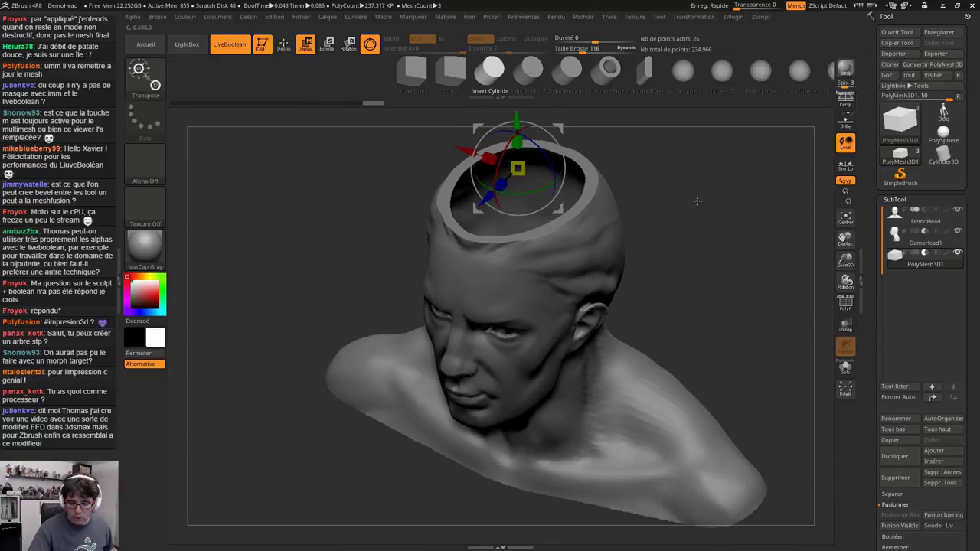
pyautogui.moveTo(517, 120); pyautogui.dragTo(593, 233)
pyautogui.keyDown('alt'); pyautogui.moveTo(796, 345); pyautogui.dragTo(415, 425); pyautogui.keyUp('alt')
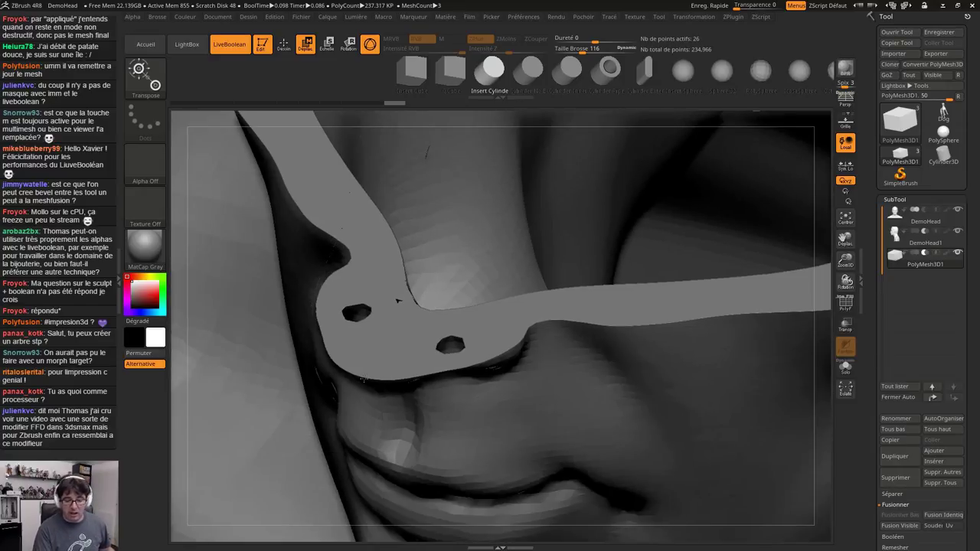
# Apply the Inflat brush to the subtracting copy DemoHead1 around the cut nostrils
pyautogui.click(895, 235)
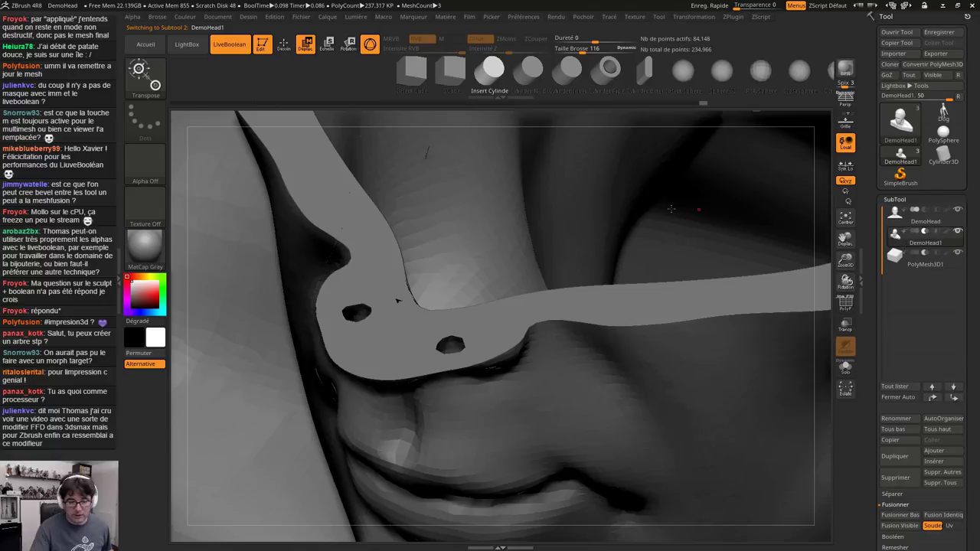
pyautogui.press('b')
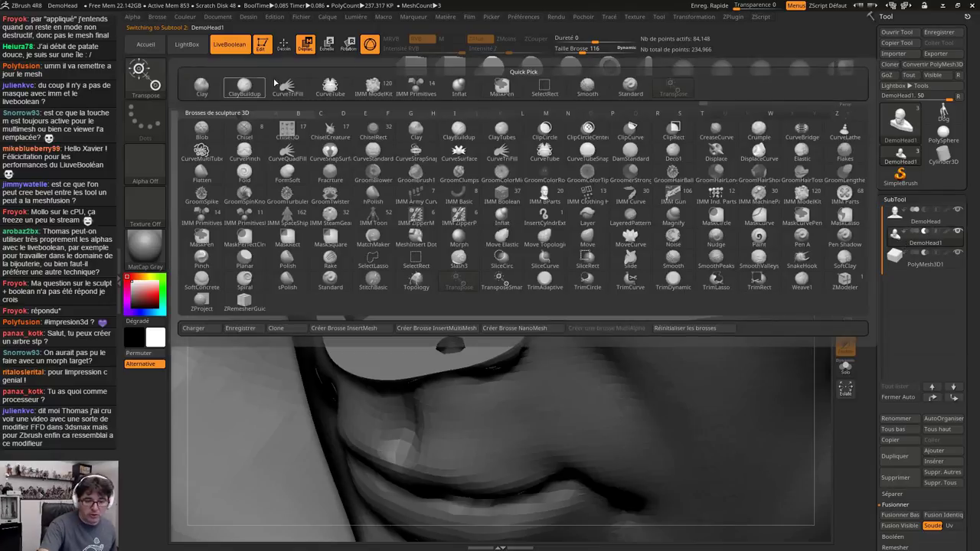
pyautogui.press('i')
pyautogui.press('n')
pyautogui.press('s')
pyautogui.moveTo(454, 323); pyautogui.dragTo(437, 322)
pyautogui.moveTo(483, 345)
pyautogui.mouseDown(button='right')
pyautogui.moveTo(485, 259)
pyautogui.moveTo(484, 324)
pyautogui.moveTo(479, 282)
pyautogui.mouseUp(button='right')
# Smooth the nostrils of the original DemoHead from below to fill in their cavities
pyautogui.click(919, 218)
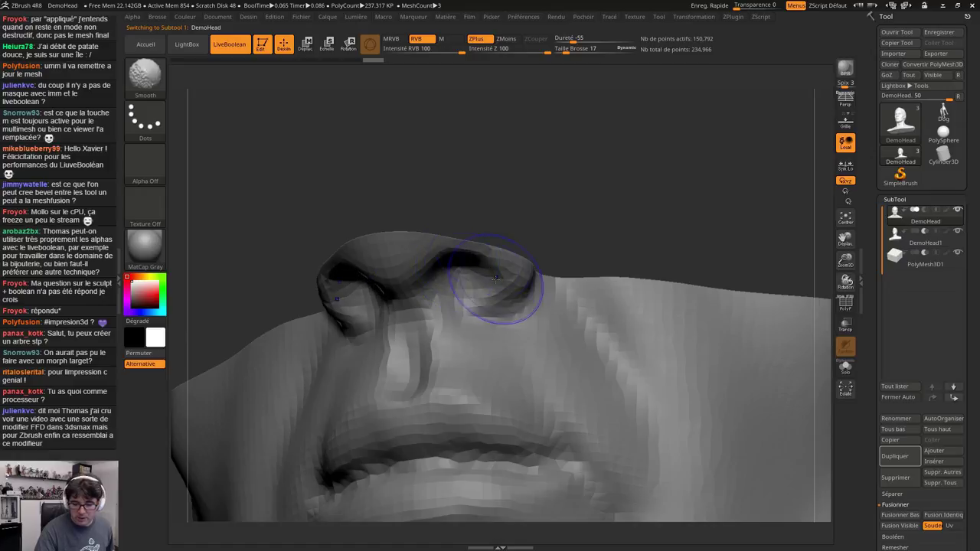
pyautogui.moveTo(459, 299); pyautogui.dragTo(470, 364, button='right')
pyautogui.moveTo(474, 269); pyautogui.dragTo(498, 211, button='right')
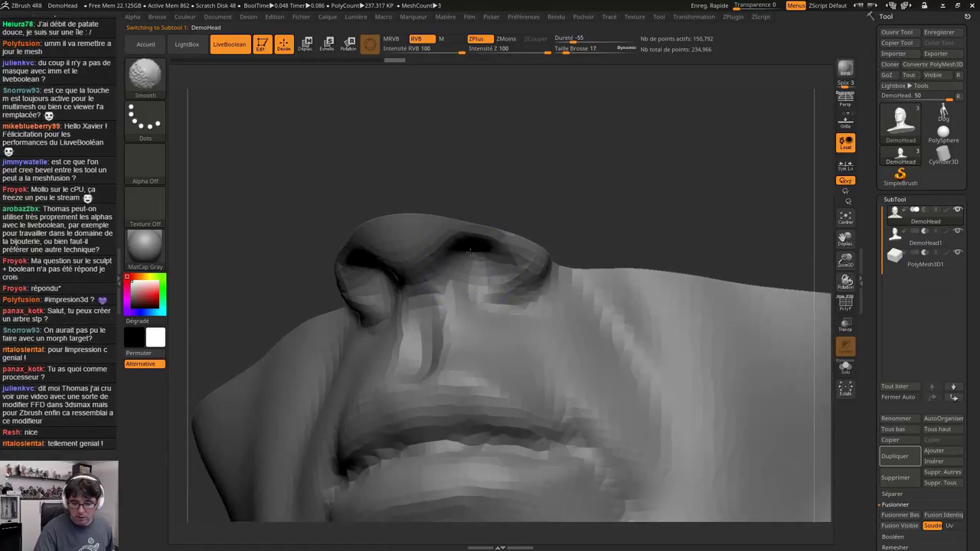
pyautogui.keyDown('shift'); pyautogui.moveTo(466, 247); pyautogui.dragTo(495, 254); pyautogui.keyUp('shift')
pyautogui.moveTo(470, 181)
pyautogui.mouseDown(button='right')
pyautogui.moveTo(455, 207)
pyautogui.moveTo(464, 244)
pyautogui.mouseUp(button='right')
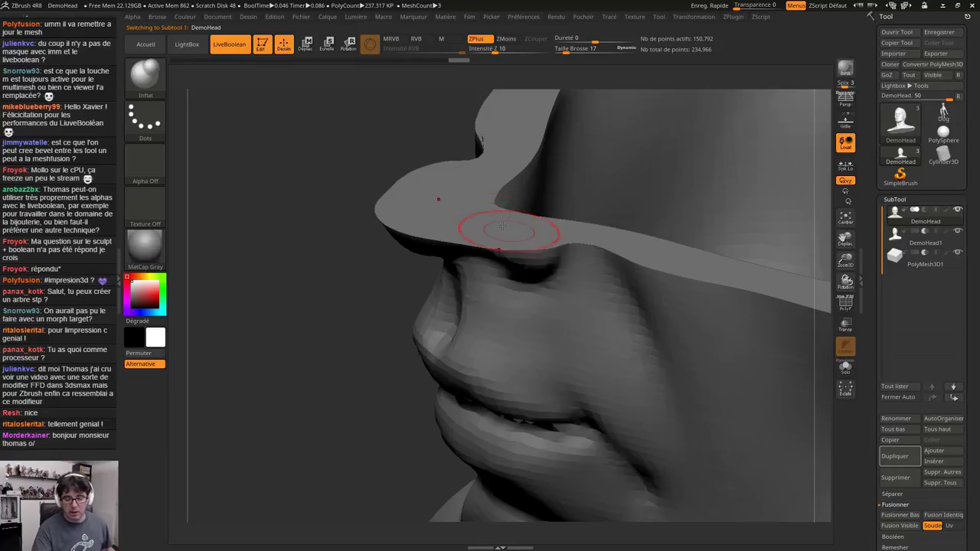
# Raise the subtracting PolyMesh3D1 box slightly to shift the cut plane higher up the nose
pyautogui.moveTo(540, 252); pyautogui.dragTo(556, 190, button='right')
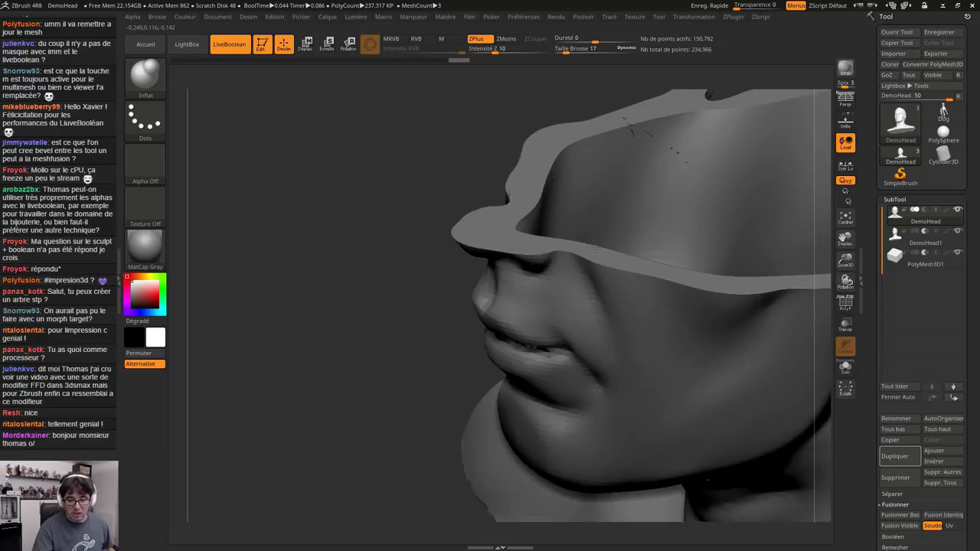
pyautogui.moveTo(596, 247); pyautogui.dragTo(829, 259, button='right')
pyautogui.keyDown('ctrl'); pyautogui.moveTo(689, 306); pyautogui.dragTo(666, 253, button='right'); pyautogui.keyUp('ctrl')
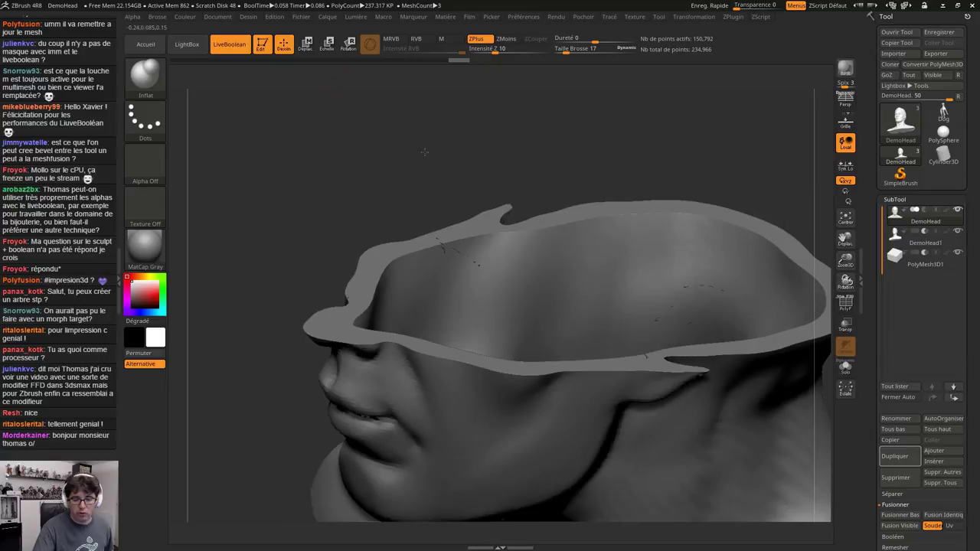
pyautogui.click(306, 44)
pyautogui.click(924, 261)
pyautogui.moveTo(624, 176); pyautogui.dragTo(629, 154)
pyautogui.moveTo(444, 207); pyautogui.dragTo(362, 289, button='right')
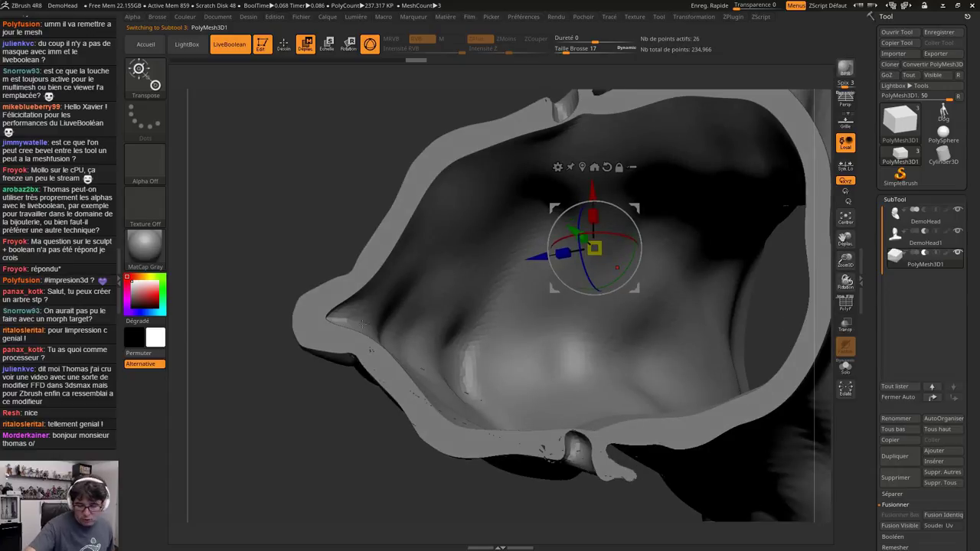
# Thicken the wall behind the nose by smoothing the tip of DemoHead1 and pushing it inward with the Move brush
pyautogui.click(898, 242)
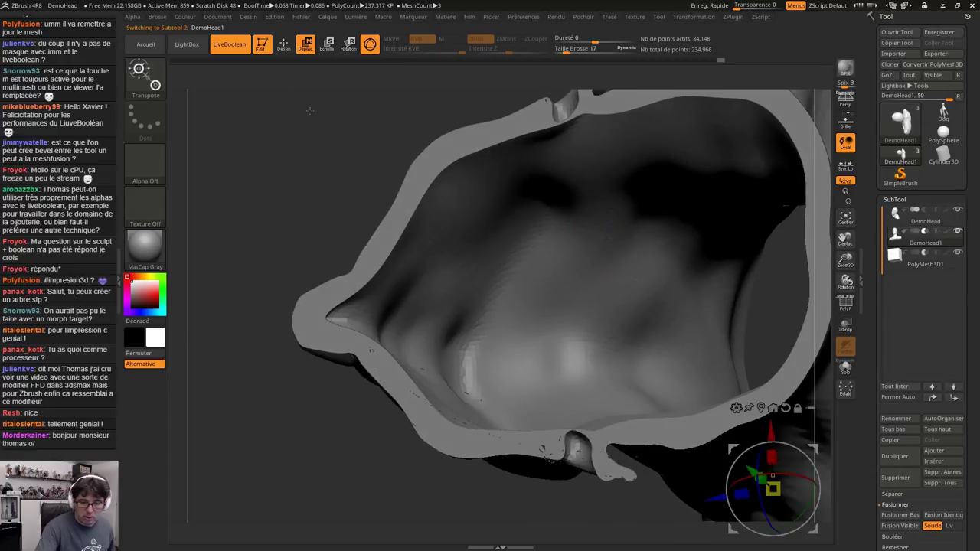
pyautogui.press('q')
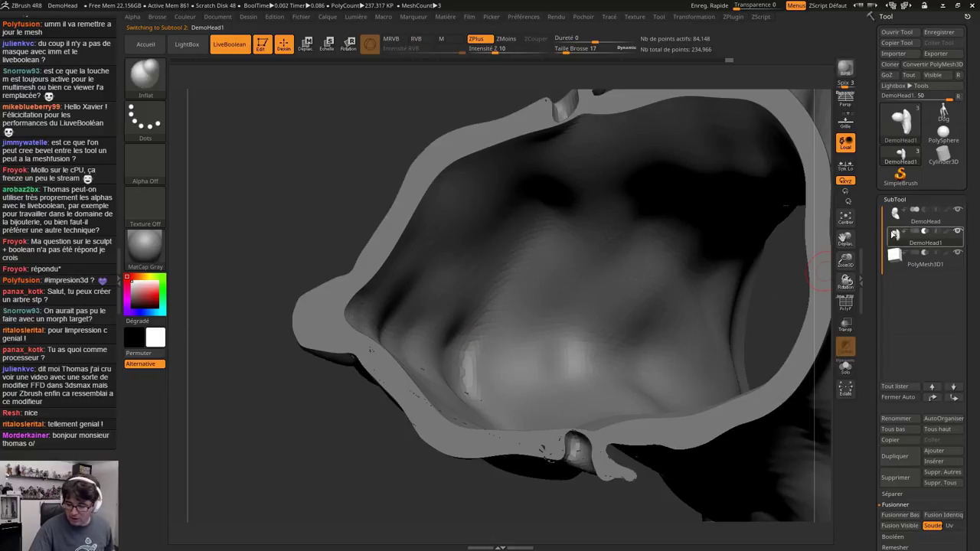
pyautogui.press('shift')
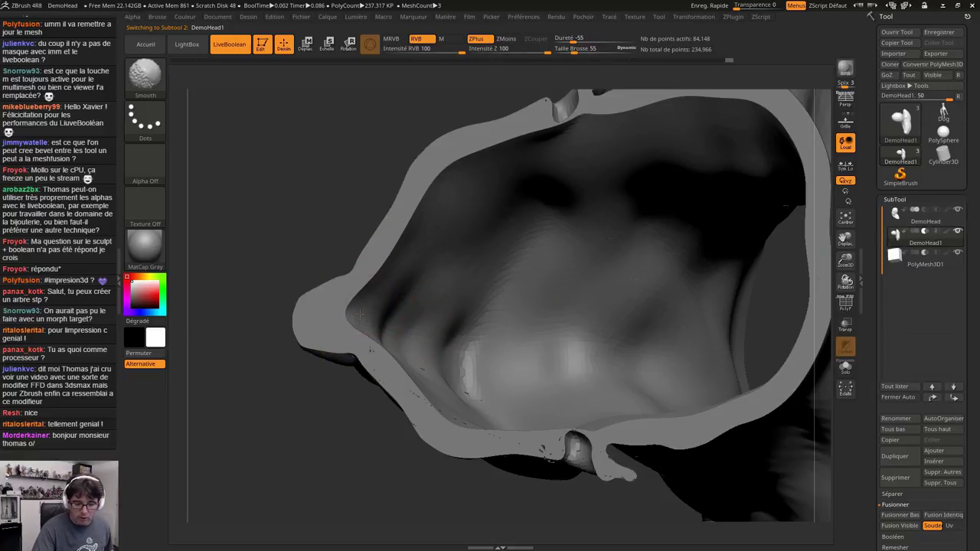
pyautogui.click(145, 77)
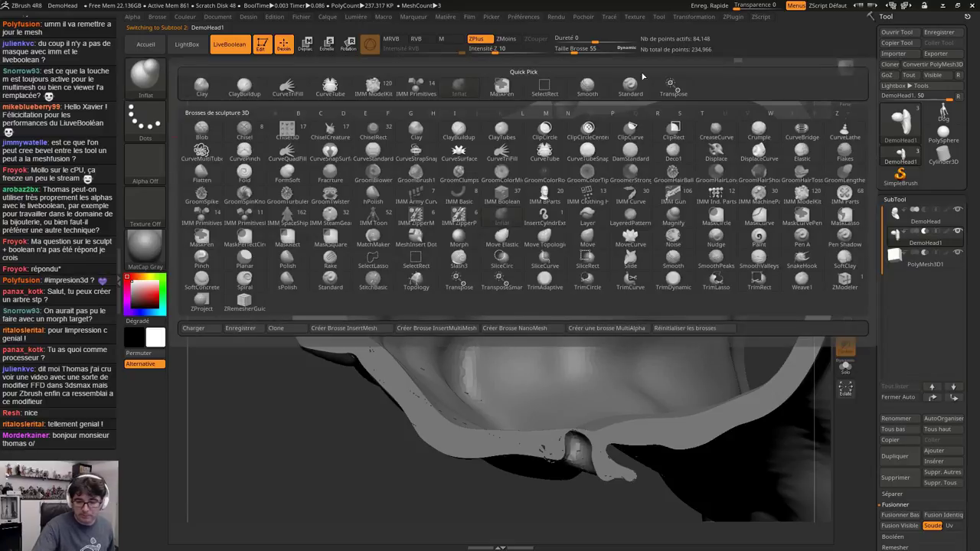
pyautogui.press('m')
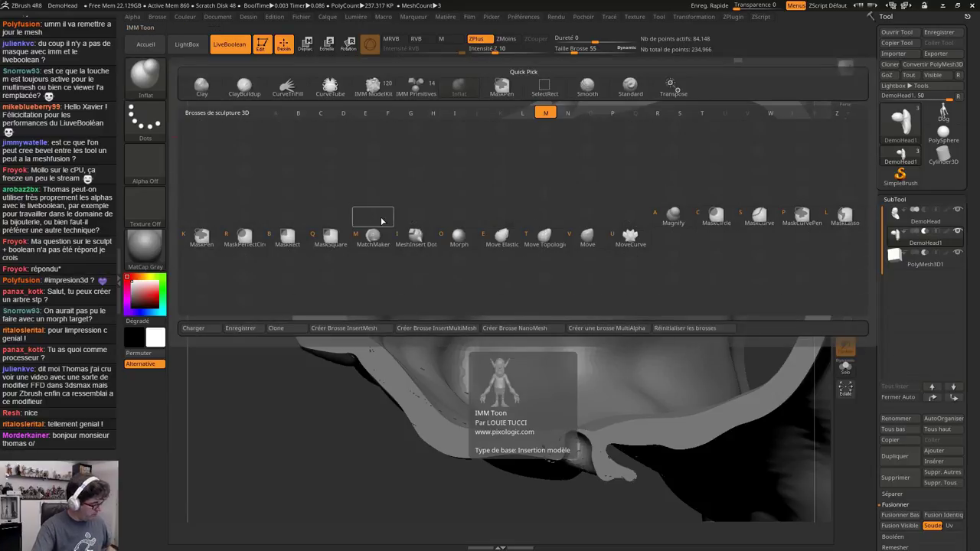
pyautogui.press('v')
pyautogui.moveTo(351, 315); pyautogui.dragTo(375, 312)
pyautogui.keyDown('alt'); pyautogui.moveTo(587, 131); pyautogui.dragTo(548, 216, button='right'); pyautogui.keyUp('alt')
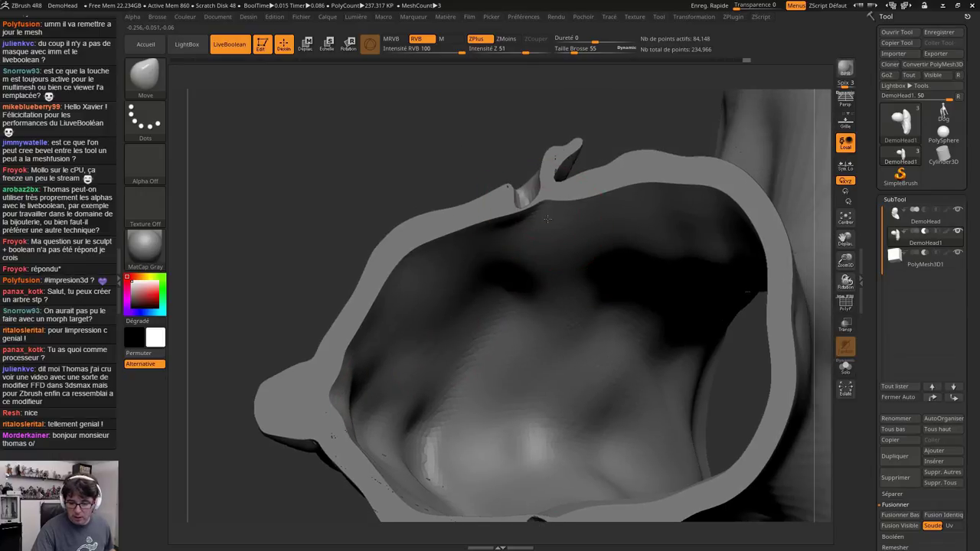
# Nudge the subtracting PolyMesh3D1 box slightly along its vertical axis to adjust the section through the head
pyautogui.click(896, 257)
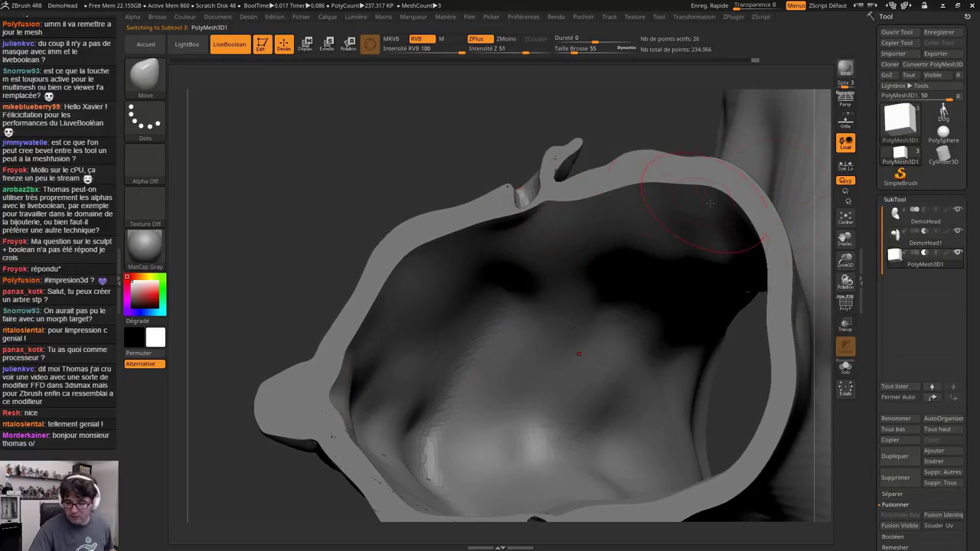
pyautogui.keyDown('ctrl'); pyautogui.moveTo(651, 349); pyautogui.dragTo(582, 207, button='right'); pyautogui.keyUp('ctrl')
pyautogui.click(305, 44)
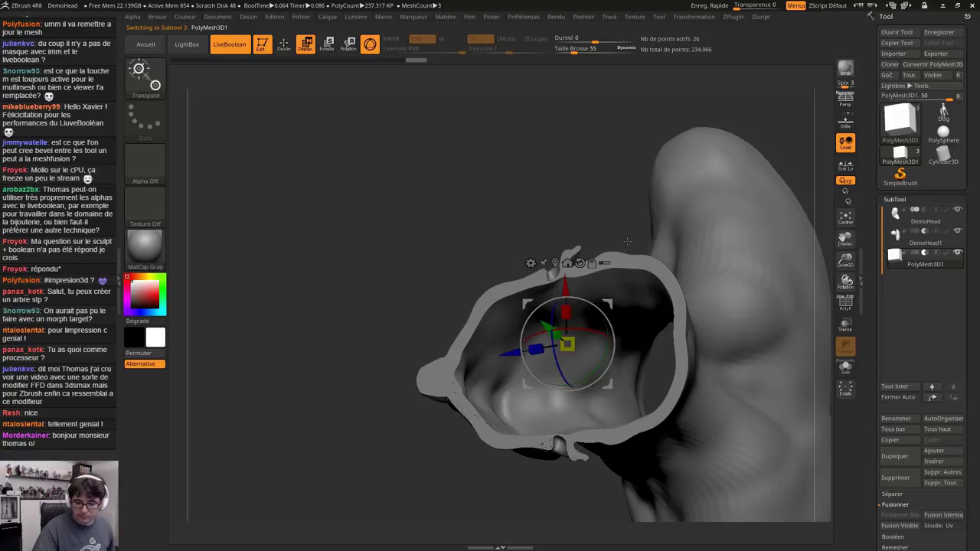
pyautogui.moveTo(678, 326); pyautogui.dragTo(684, 230, button='right')
pyautogui.moveTo(588, 284)
pyautogui.mouseDown()
pyautogui.moveTo(587, 294)
pyautogui.moveTo(591, 281)
pyautogui.mouseUp()
pyautogui.keyDown('alt'); pyautogui.moveTo(462, 164); pyautogui.dragTo(462, 247, button='right'); pyautogui.keyUp('alt')
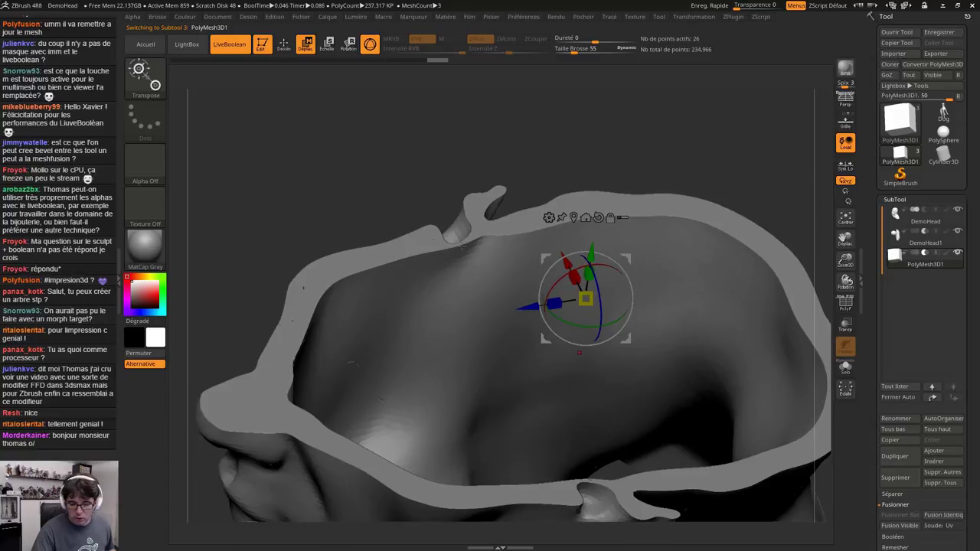
# Thicken the wall beside the ear by pushing DemoHead1's surface inward with the Move brush
pyautogui.click(283, 45)
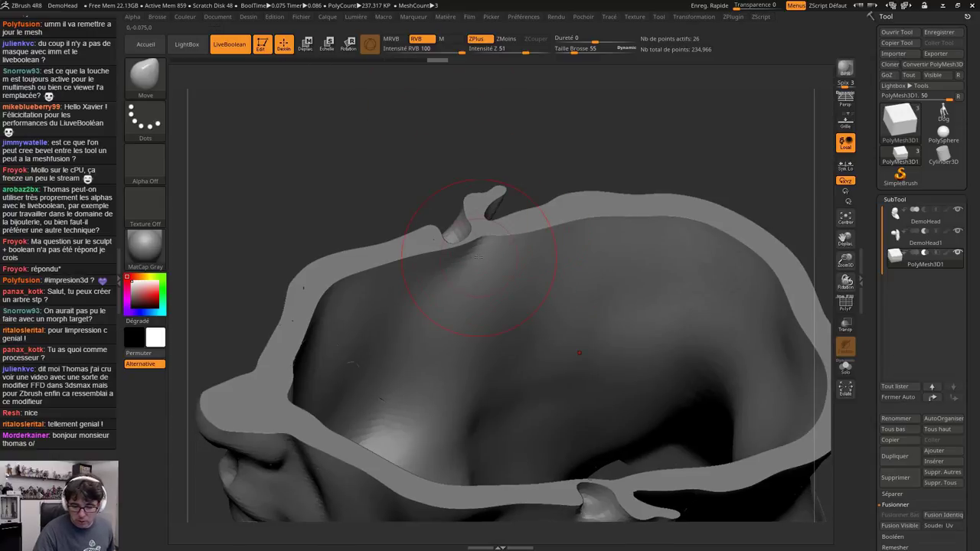
pyautogui.click(892, 243)
pyautogui.moveTo(467, 251); pyautogui.dragTo(485, 262)
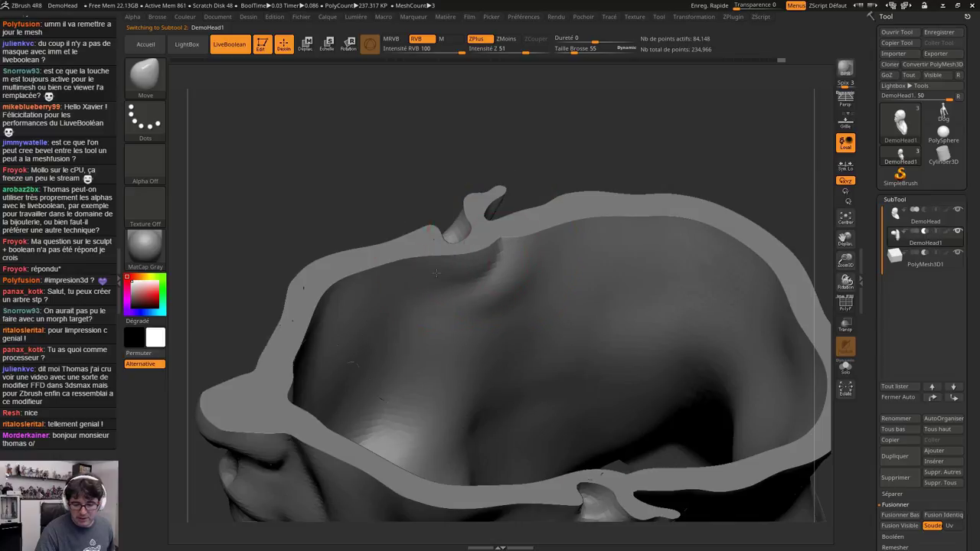
pyautogui.keyDown('ctrl'); pyautogui.moveTo(462, 293); pyautogui.dragTo(552, 342, button='right'); pyautogui.keyUp('ctrl')
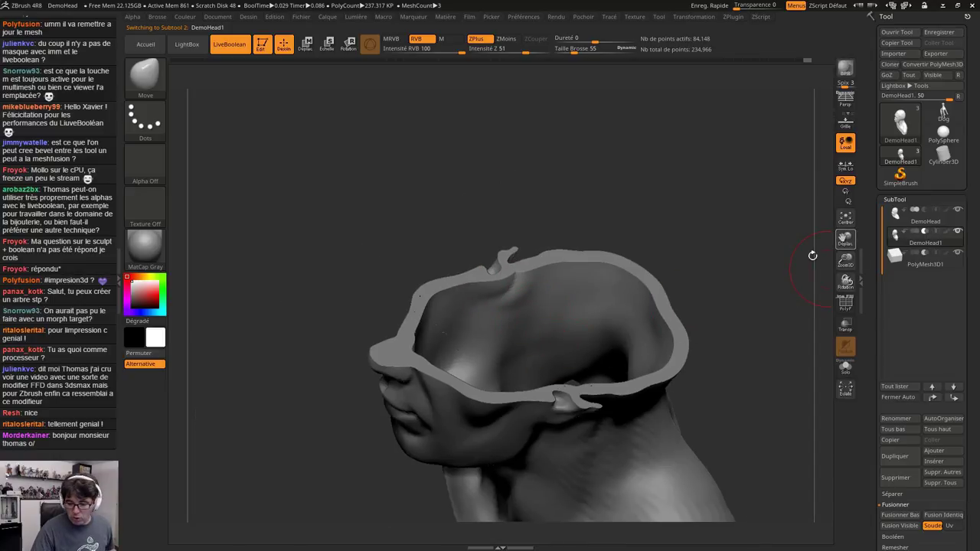
pyautogui.moveTo(558, 411); pyautogui.dragTo(529, 416, button='right')
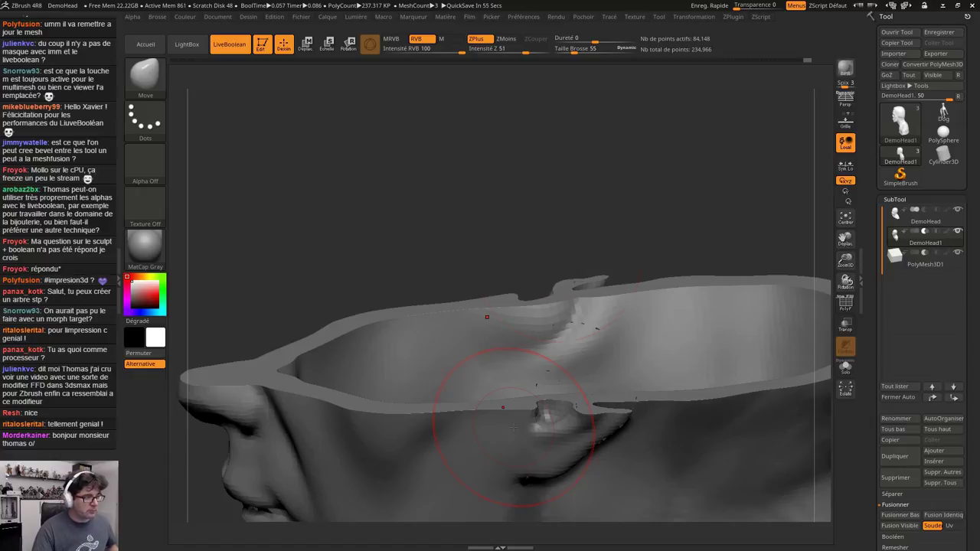
pyautogui.moveTo(514, 427); pyautogui.dragTo(557, 275, button='right')
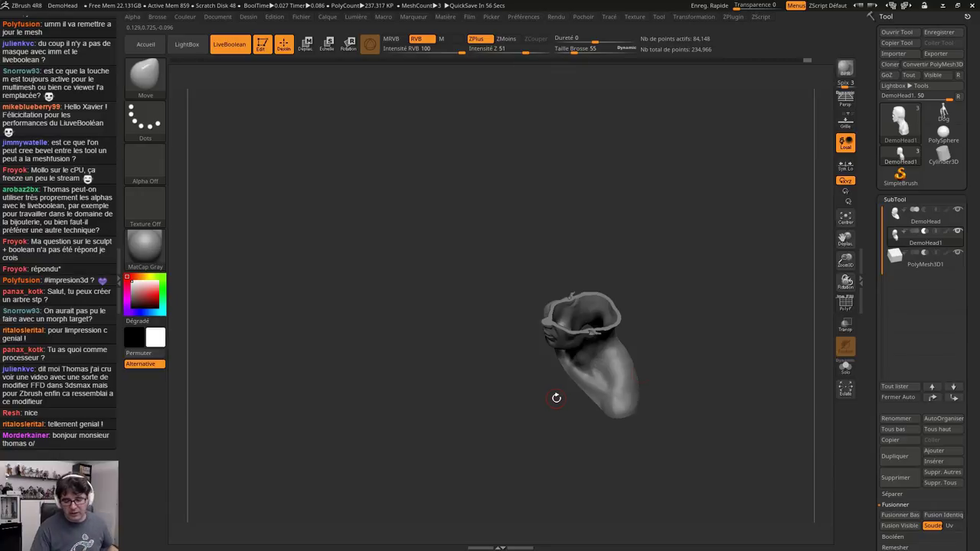
# Open the DemoAnimeHead.ZPR project from the LightBox projects without saving the changes to the current project
pyautogui.moveTo(556, 397); pyautogui.dragTo(579, 302, button='right')
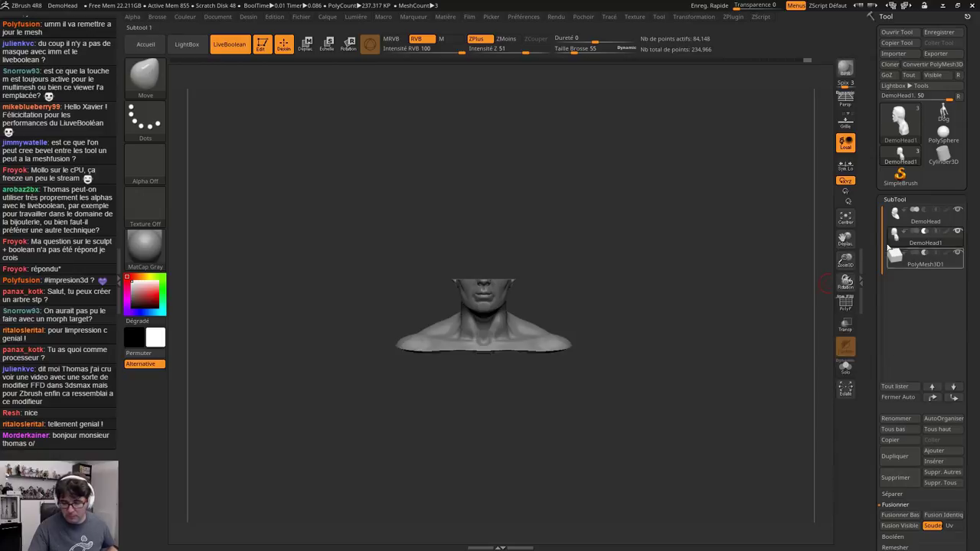
pyautogui.click(188, 44)
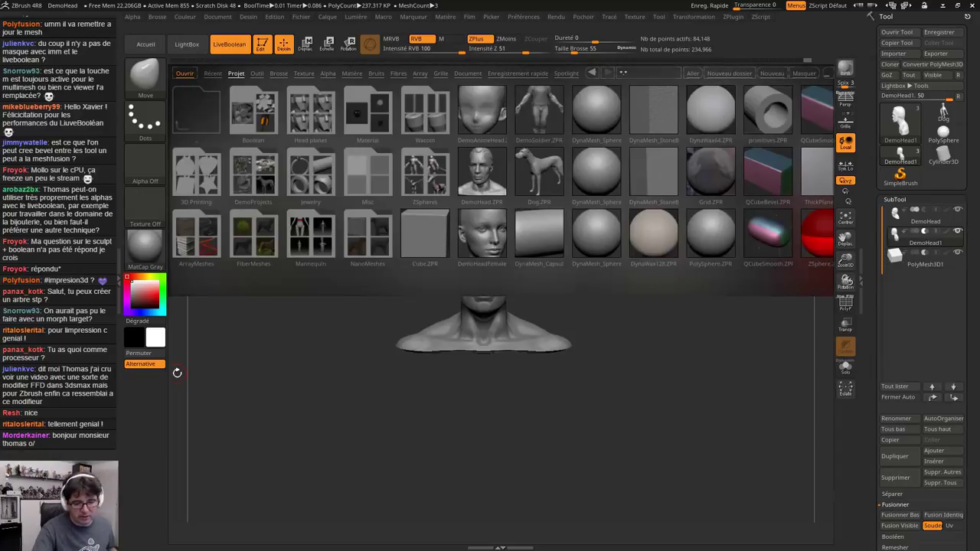
pyautogui.doubleClick(485, 112)
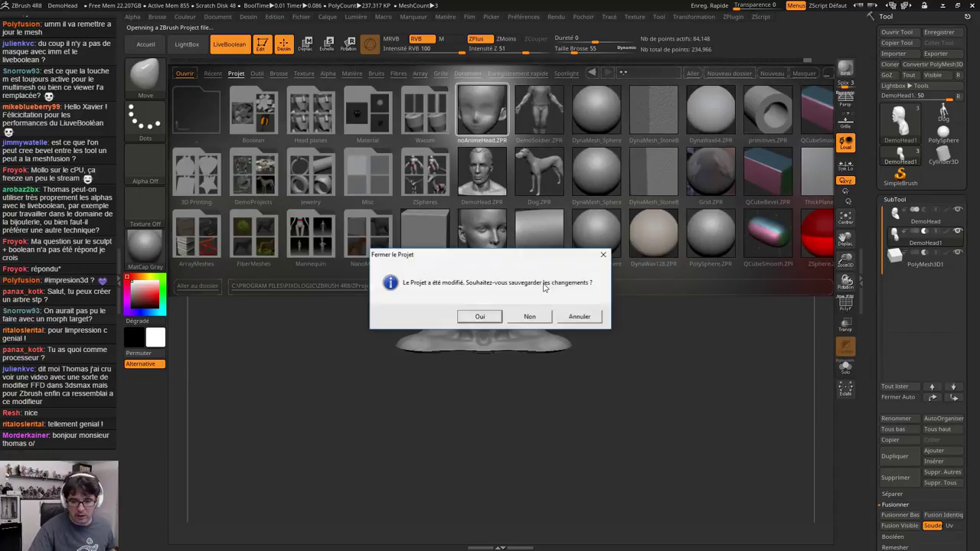
pyautogui.click(529, 320)
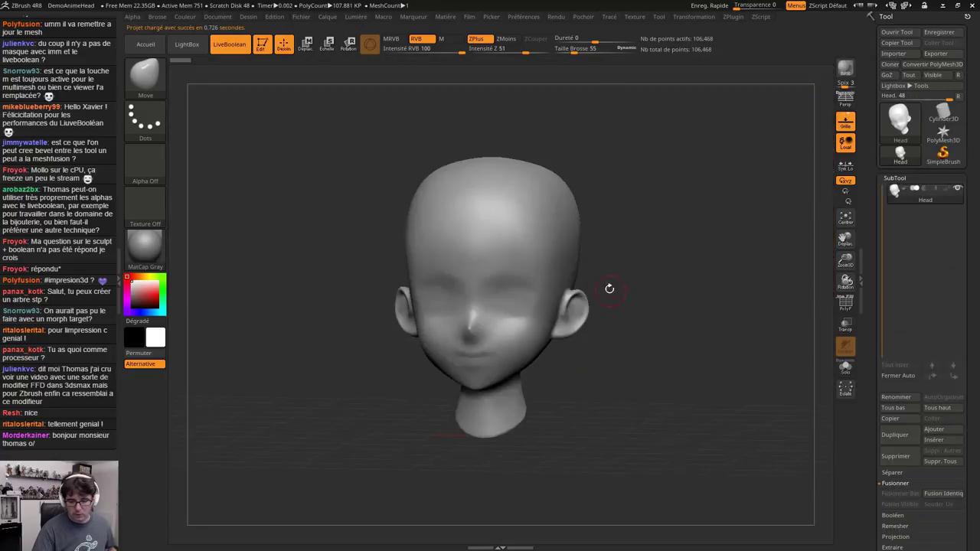
# Switch to the PolyMesh3D star tool and initialise it as a cube with a resolution of 2 on each axis
pyautogui.click(944, 132)
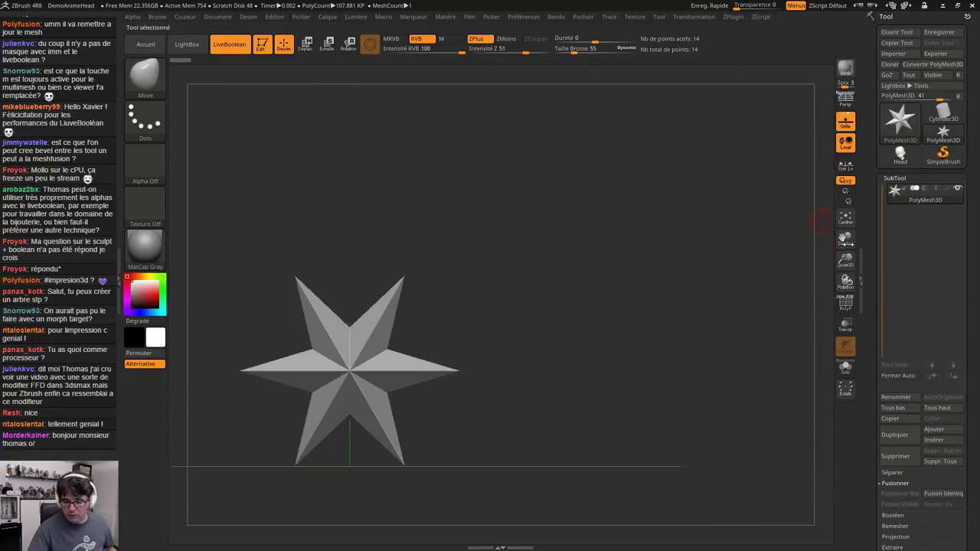
pyautogui.moveTo(647, 377); pyautogui.dragTo(546, 385)
pyautogui.scroll(-10, 950, 398)
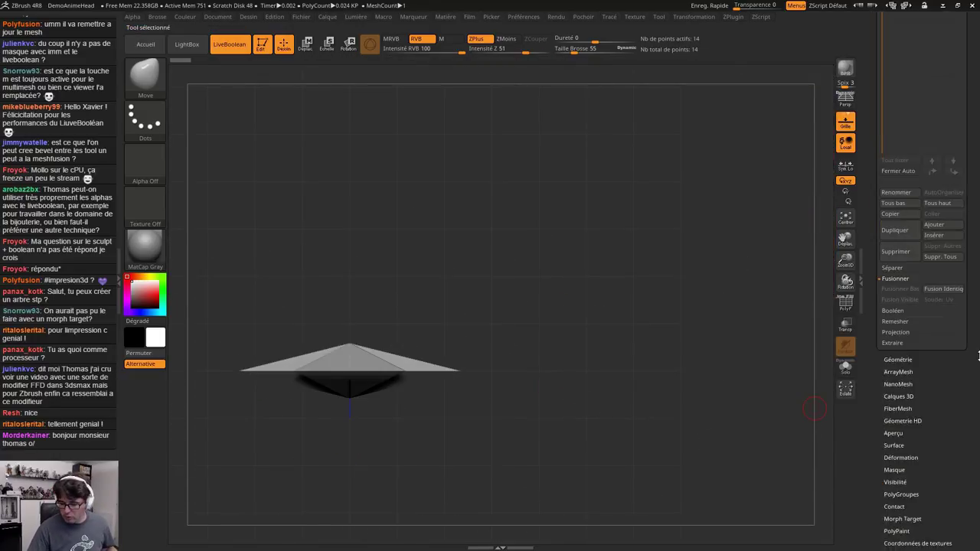
pyautogui.scroll(2, 964, 355)
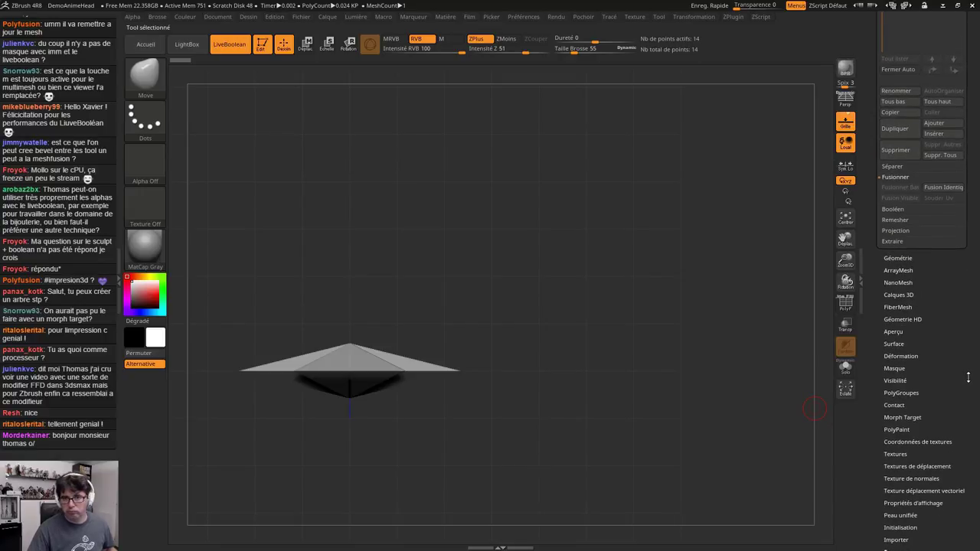
pyautogui.scroll(-4, 957, 364)
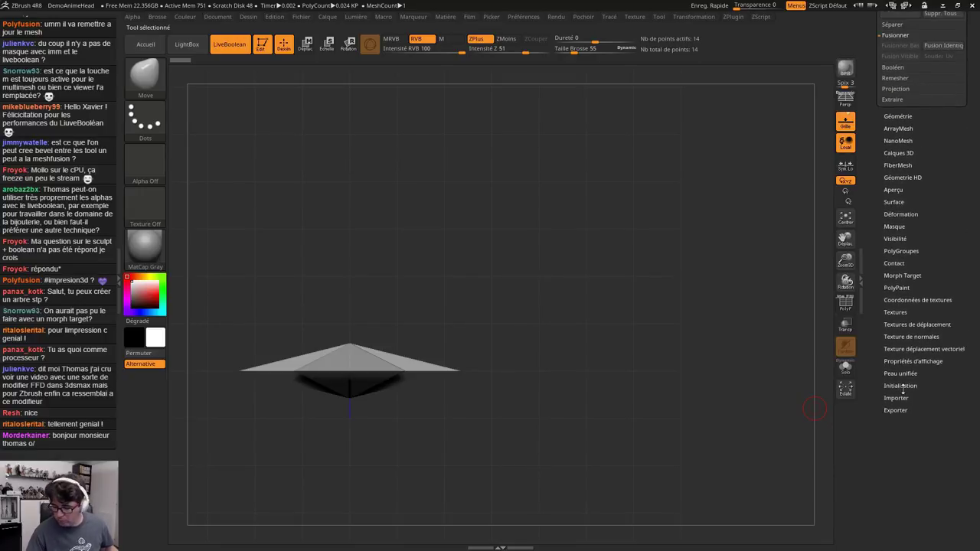
pyautogui.click(902, 387)
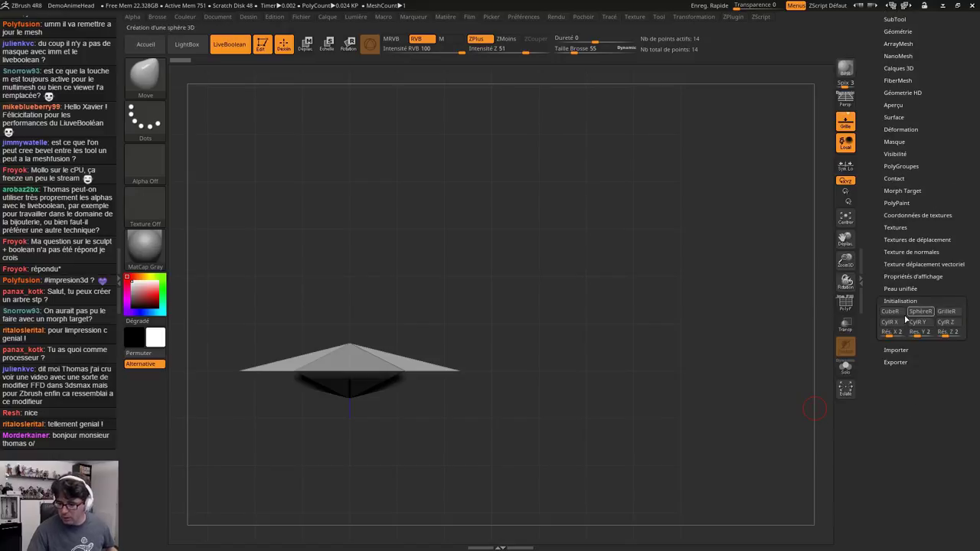
pyautogui.click(891, 311)
pyautogui.press('f')
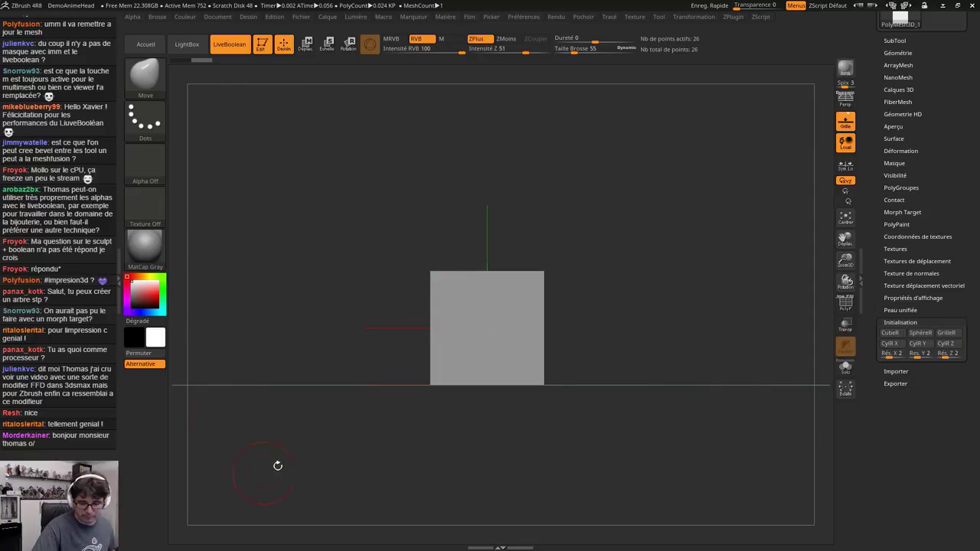
# Isolate the cube's top face with polyframe shown and Live Boolean off, and delete the hidden geometry
pyautogui.keyDown('ctrl'); pyautogui.keyDown('shift'); pyautogui.moveTo(656, 451); pyautogui.dragTo(313, 285); pyautogui.keyUp('shift'); pyautogui.keyUp('ctrl')
pyautogui.moveTo(536, 307); pyautogui.dragTo(532, 397)
pyautogui.hotkey('shift', 'f')
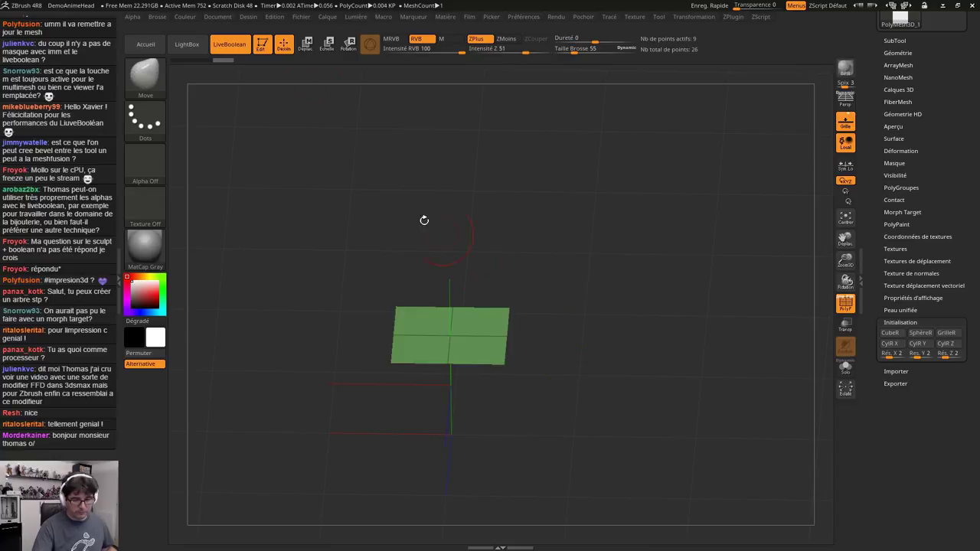
pyautogui.click(247, 52)
pyautogui.moveTo(960, 168); pyautogui.dragTo(960, 250)
pyautogui.scroll(2, 960, 249)
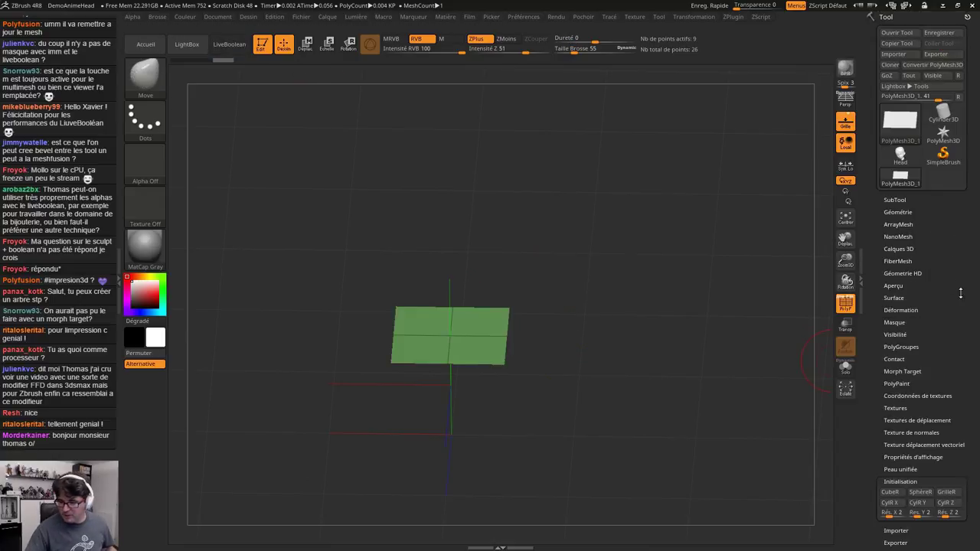
pyautogui.click(900, 212)
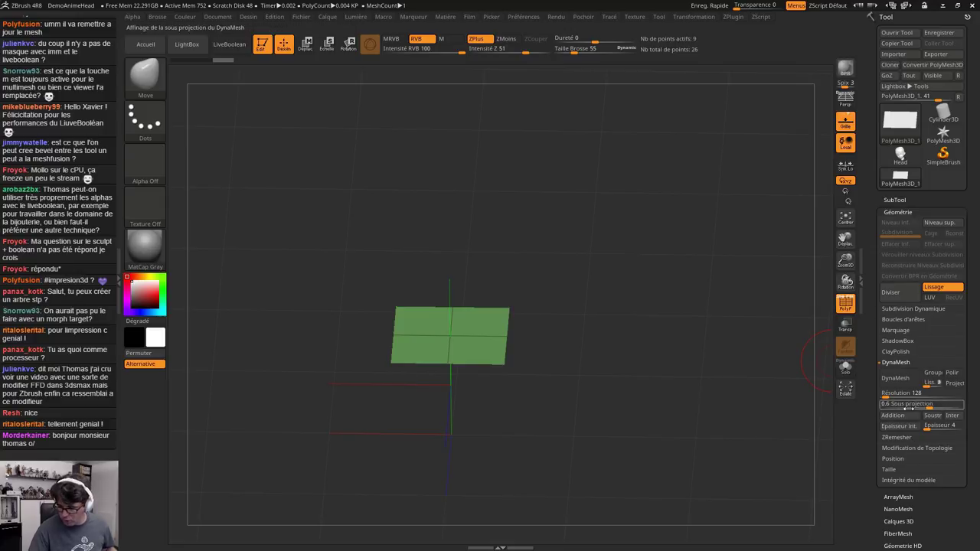
pyautogui.click(912, 448)
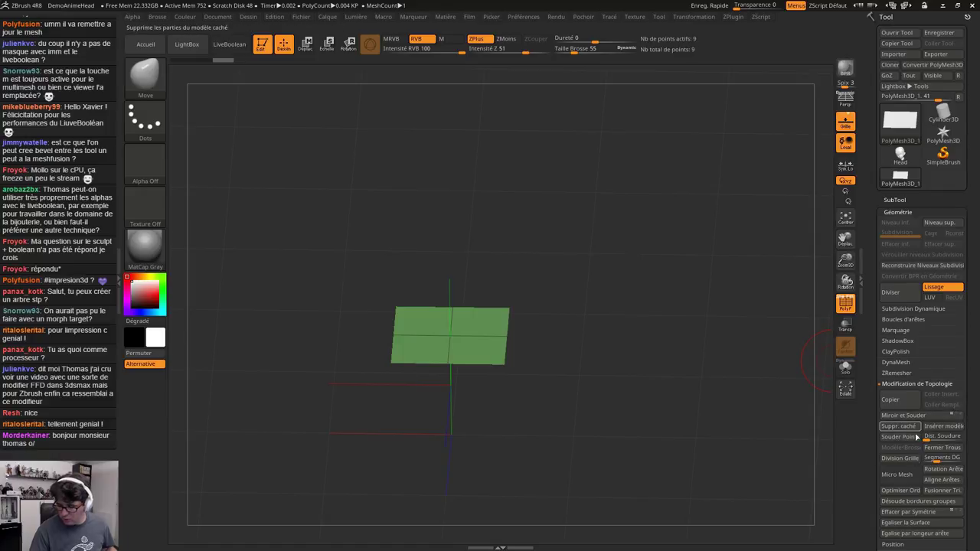
# With the ZModeler brush, insert edge loops in both directions to divide the plane into a 4 by 4 grid
pyautogui.moveTo(499, 283)
pyautogui.keyDown('shift'); pyautogui.mouseDown()
pyautogui.moveTo(509, 360)
pyautogui.moveTo(527, 387)
pyautogui.moveTo(613, 341)
pyautogui.mouseUp(); pyautogui.keyUp('shift')
pyautogui.click(146, 74)
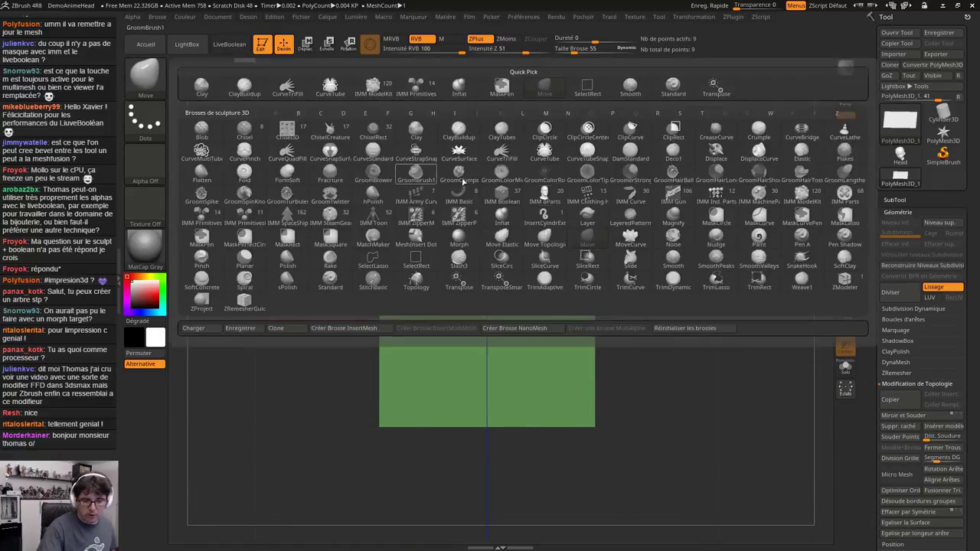
pyautogui.click(201, 302)
pyautogui.click(151, 80)
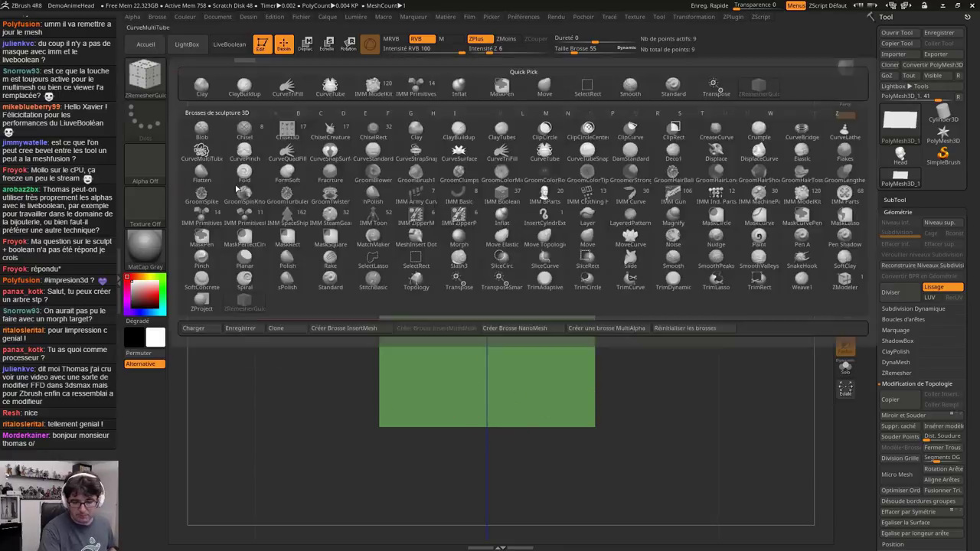
pyautogui.click(201, 302)
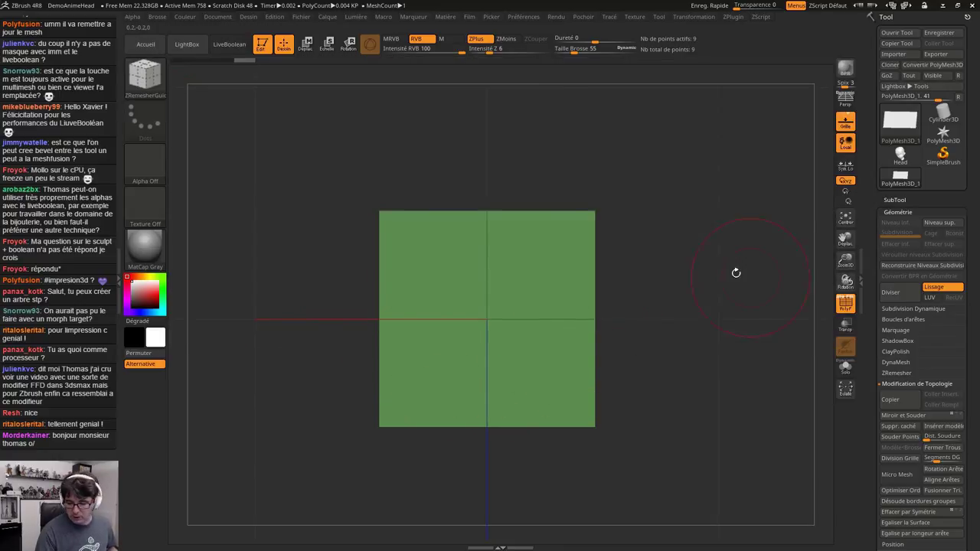
pyautogui.click(144, 76)
pyautogui.click(844, 282)
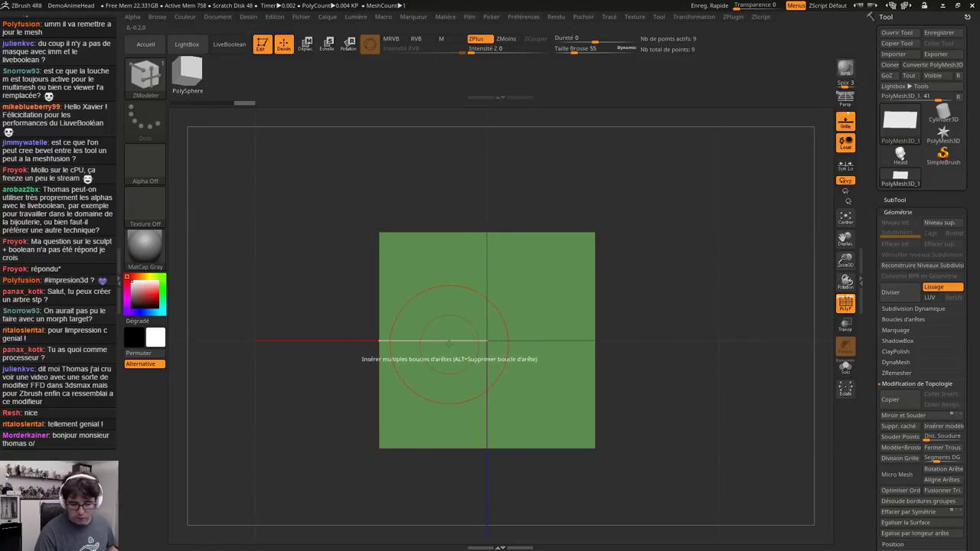
pyautogui.click(441, 344)
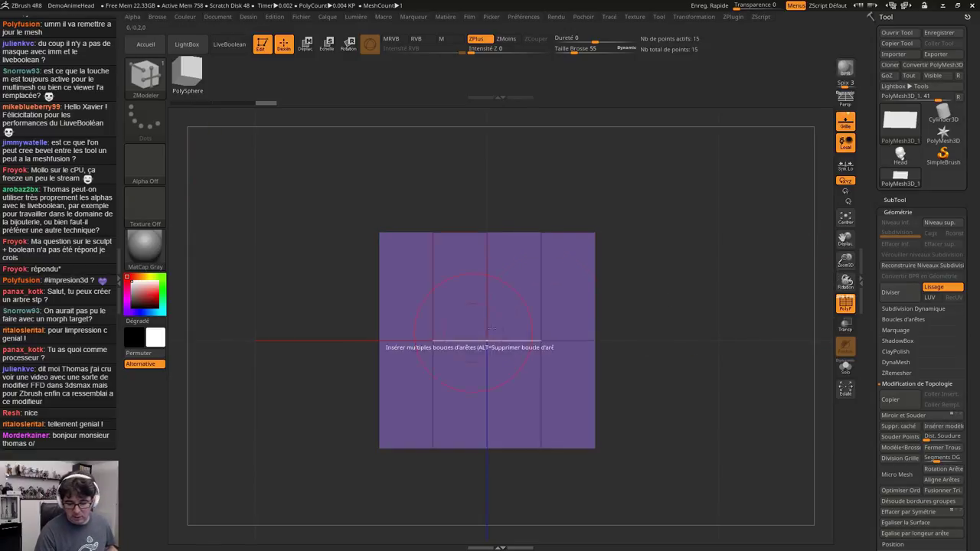
pyautogui.click(542, 291)
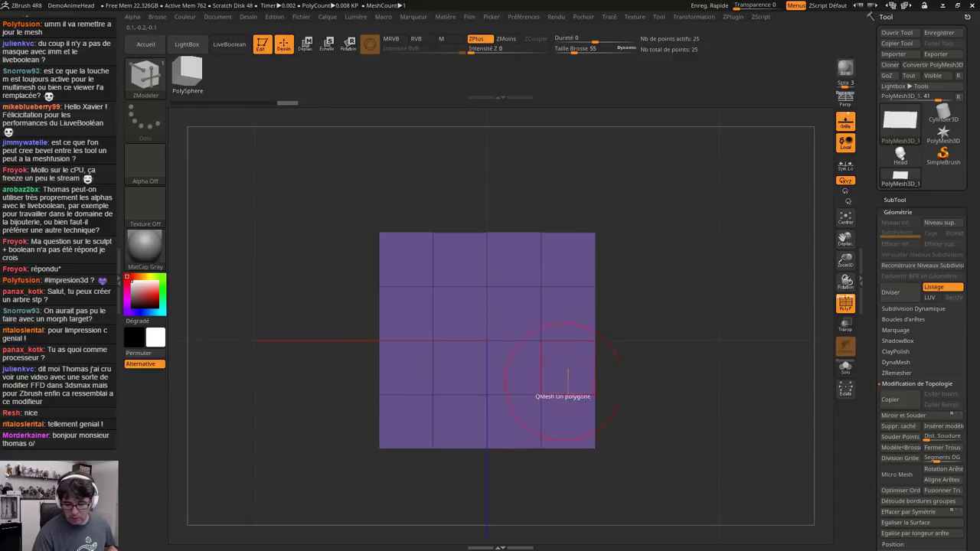
pyautogui.moveTo(286, 353); pyautogui.dragTo(253, 191)
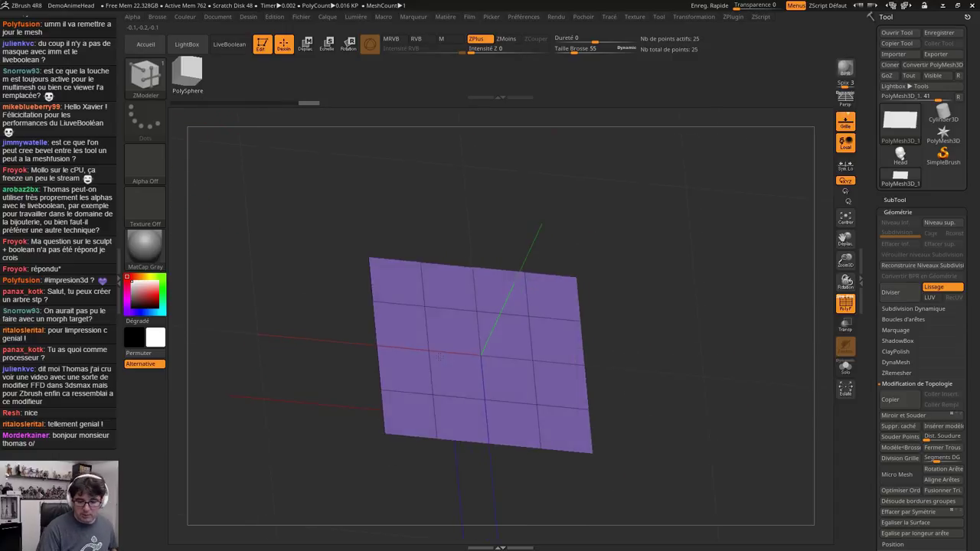
# Mark the four centre polygons of the plane and extrude them upward into a block with QMesh
pyautogui.click(146, 74)
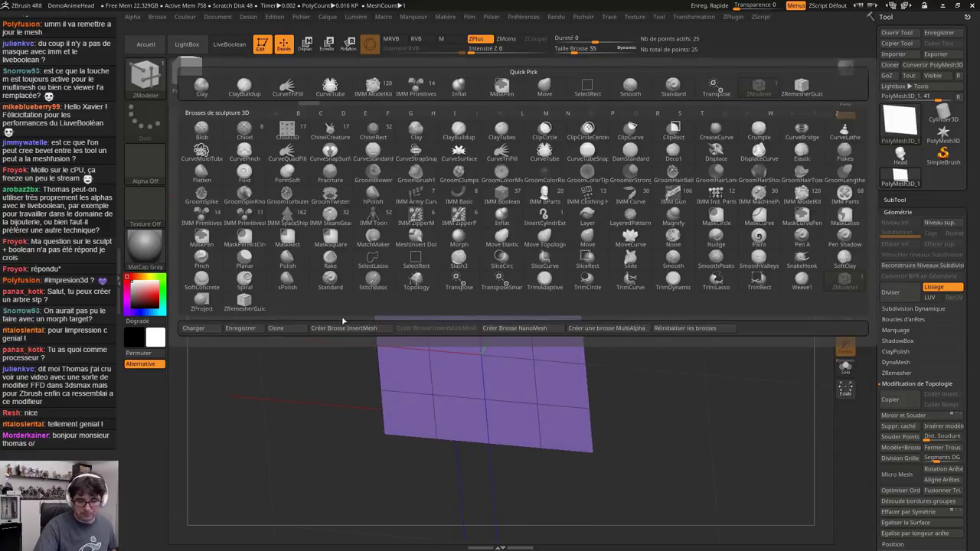
pyautogui.keyDown('alt'); pyautogui.moveTo(455, 325); pyautogui.dragTo(460, 382); pyautogui.keyUp('alt')
pyautogui.moveTo(537, 352); pyautogui.dragTo(527, 337, button='right')
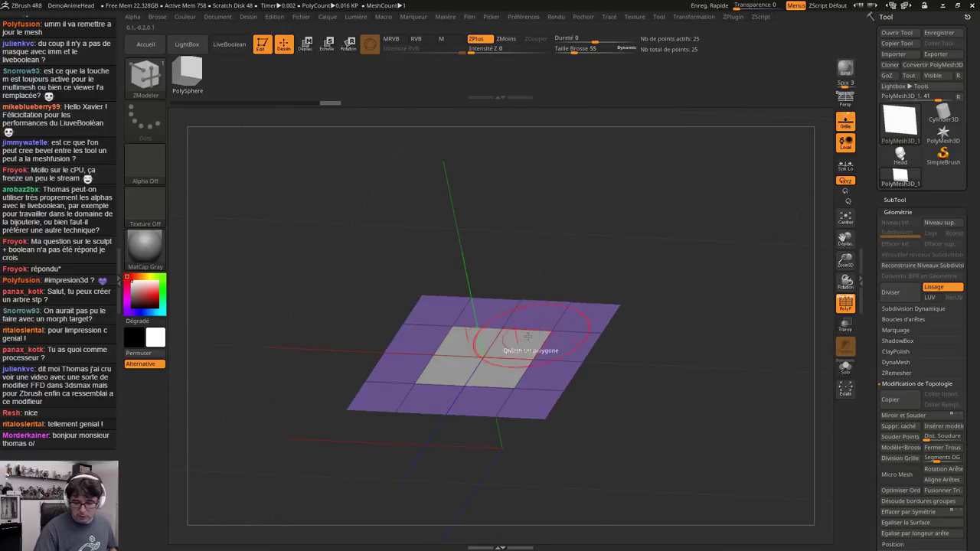
pyautogui.moveTo(528, 337)
pyautogui.mouseDown()
pyautogui.moveTo(519, 230)
pyautogui.moveTo(579, 241)
pyautogui.moveTo(537, 301)
pyautogui.mouseUp()
# Set the ZModeler polygon action to Echelle with the Ilot plat target and shrink the block's top face
pyautogui.moveTo(365, 160); pyautogui.dragTo(416, 273)
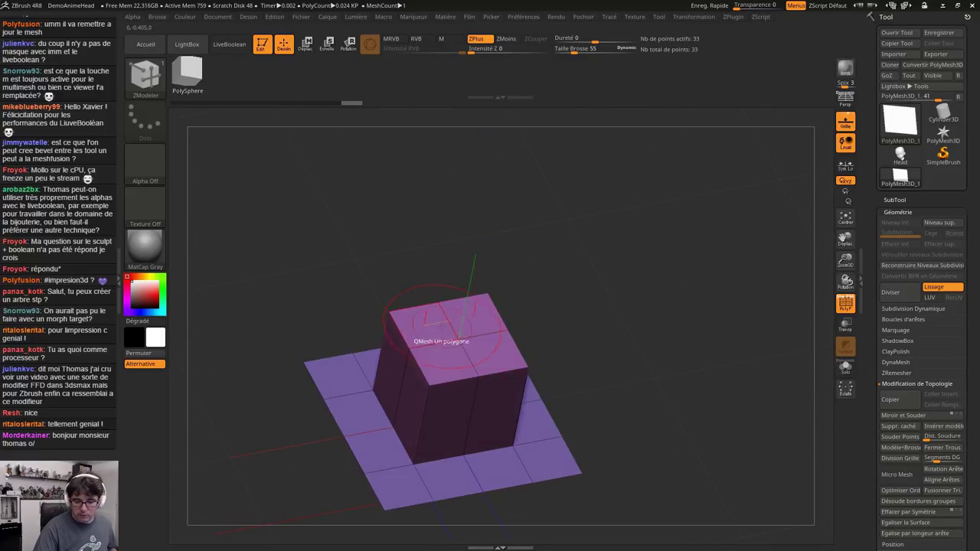
pyautogui.press('space')
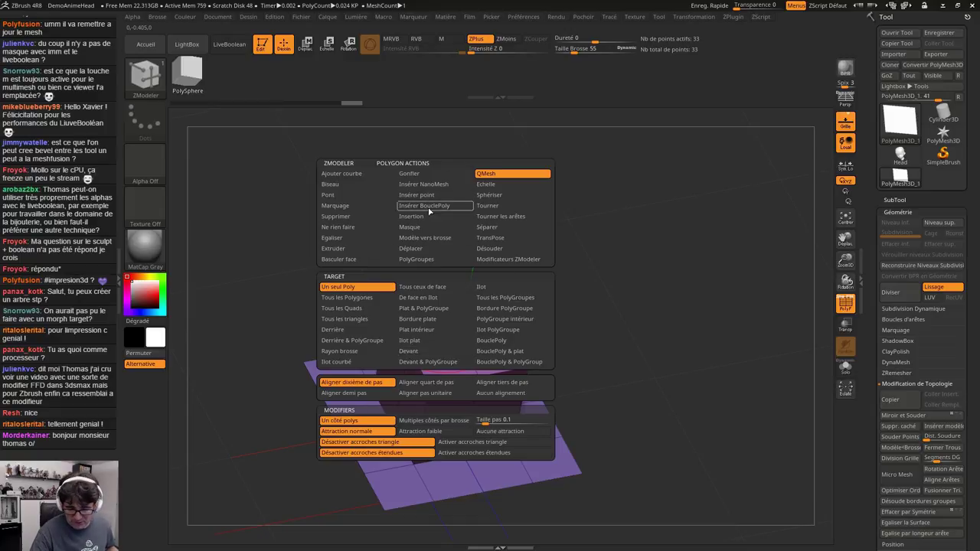
pyautogui.click(487, 184)
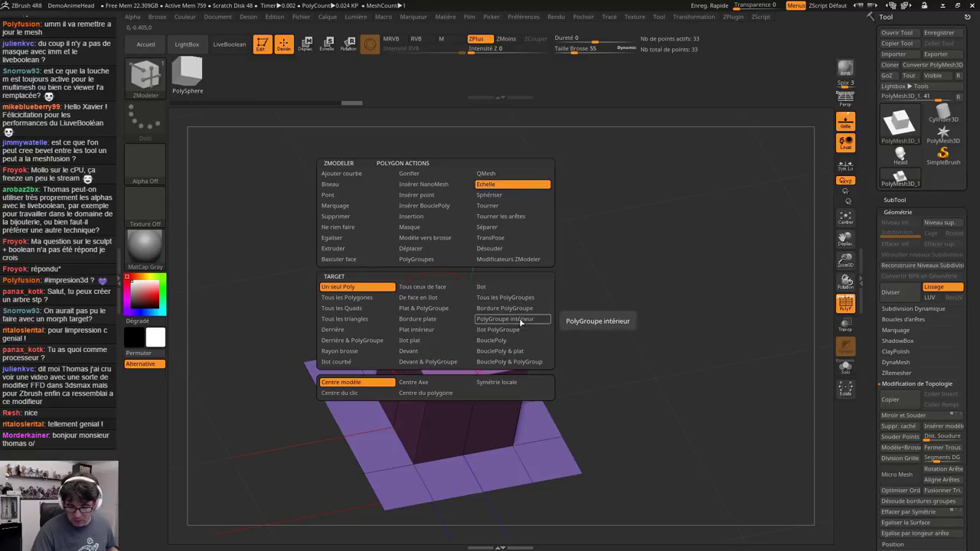
pyautogui.click(425, 342)
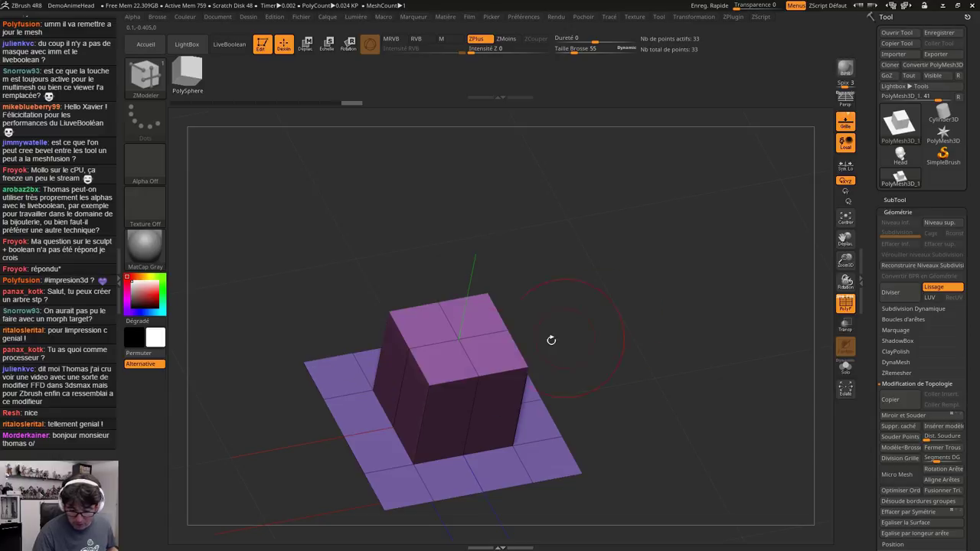
pyautogui.moveTo(476, 349); pyautogui.dragTo(576, 374)
# Mask everything except the plane's two outer side columns and scale them outward along X to widen the base
pyautogui.keyDown('alt'); pyautogui.moveTo(576, 374); pyautogui.dragTo(573, 232); pyautogui.keyUp('alt')
pyautogui.keyDown('ctrl'); pyautogui.moveTo(594, 144); pyautogui.dragTo(496, 476); pyautogui.keyUp('ctrl')
pyautogui.keyDown('ctrl'); pyautogui.click(230, 337); pyautogui.keyUp('ctrl')
pyautogui.press('w')
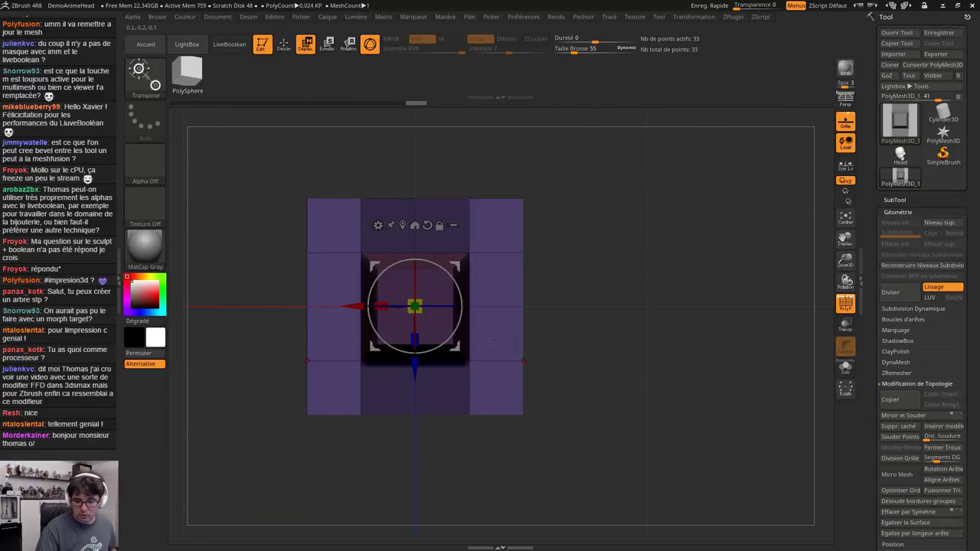
pyautogui.moveTo(382, 306); pyautogui.dragTo(350, 306)
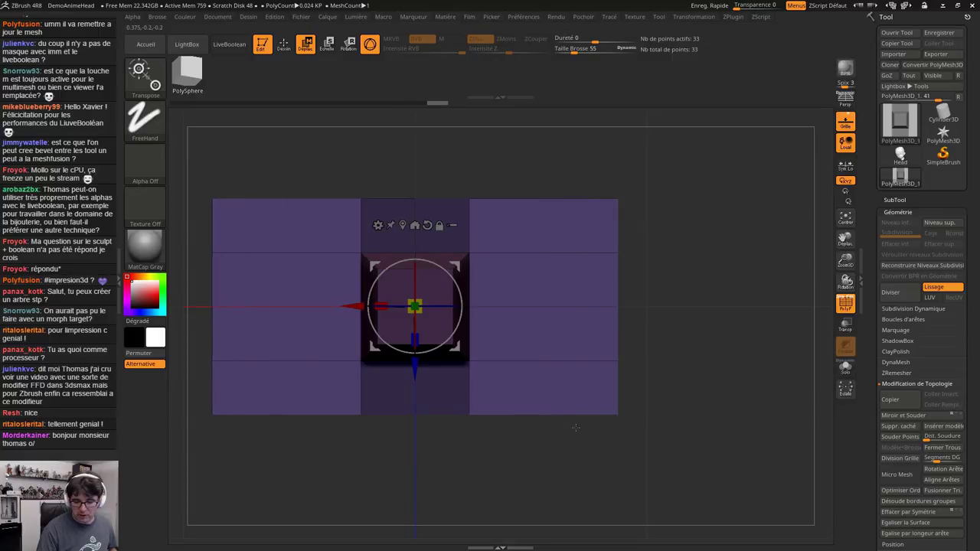
# Mask everything except the front and back rows of the base, scale them outward along Z, and clear the mask
pyautogui.keyDown('ctrl'); pyautogui.moveTo(580, 501); pyautogui.dragTo(602, 451); pyautogui.keyUp('ctrl')
pyautogui.keyDown('ctrl'); pyautogui.moveTo(683, 158); pyautogui.dragTo(159, 222); pyautogui.keyUp('ctrl')
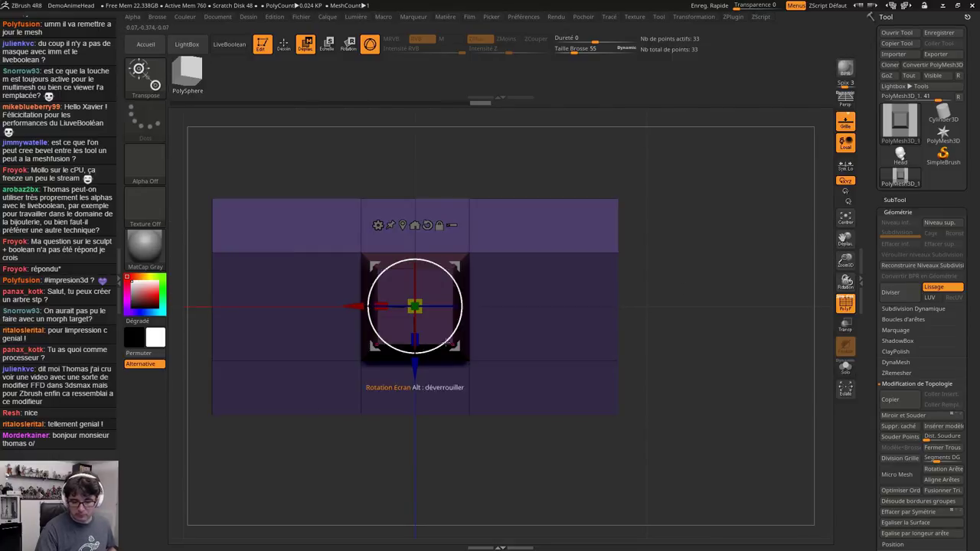
pyautogui.moveTo(675, 437)
pyautogui.keyDown('ctrl'); pyautogui.mouseDown()
pyautogui.moveTo(560, 439)
pyautogui.moveTo(153, 395)
pyautogui.mouseUp(); pyautogui.keyUp('ctrl')
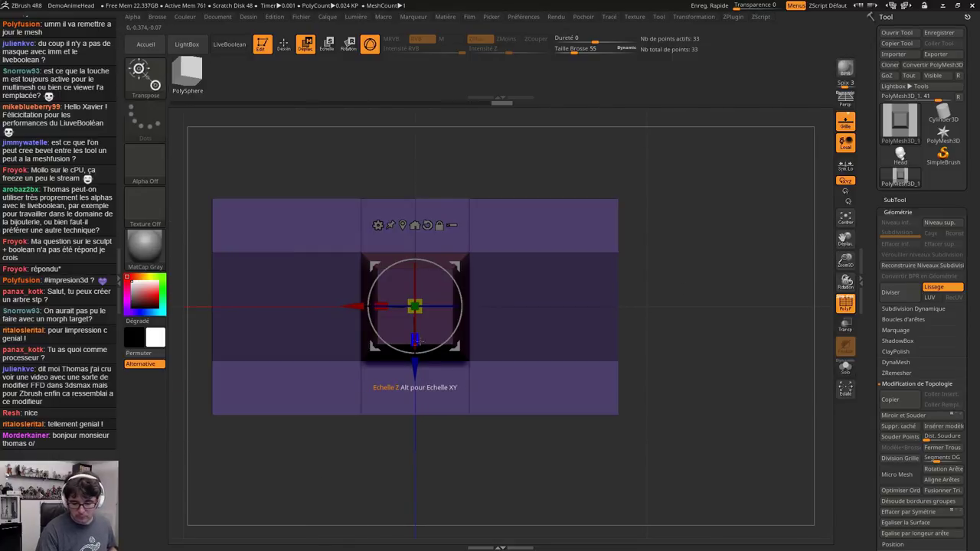
pyautogui.moveTo(415, 339); pyautogui.dragTo(421, 457)
pyautogui.keyDown('ctrl'); pyautogui.moveTo(698, 330); pyautogui.dragTo(684, 376); pyautogui.keyUp('ctrl')
# Turn on Dynamic Subdivision for the tapered block and its base
pyautogui.moveTo(648, 429); pyautogui.dragTo(655, 467)
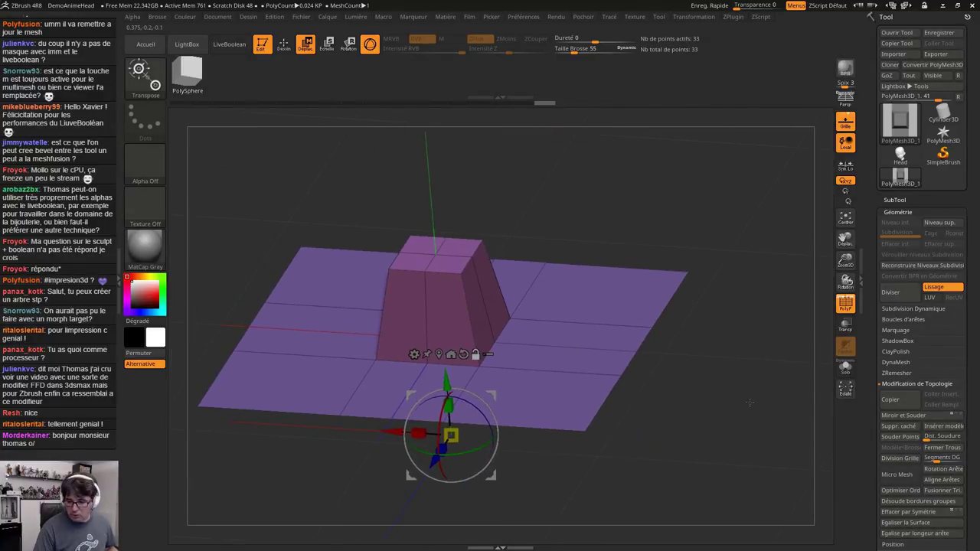
pyautogui.click(897, 200)
pyautogui.moveTo(975, 358); pyautogui.dragTo(975, 170)
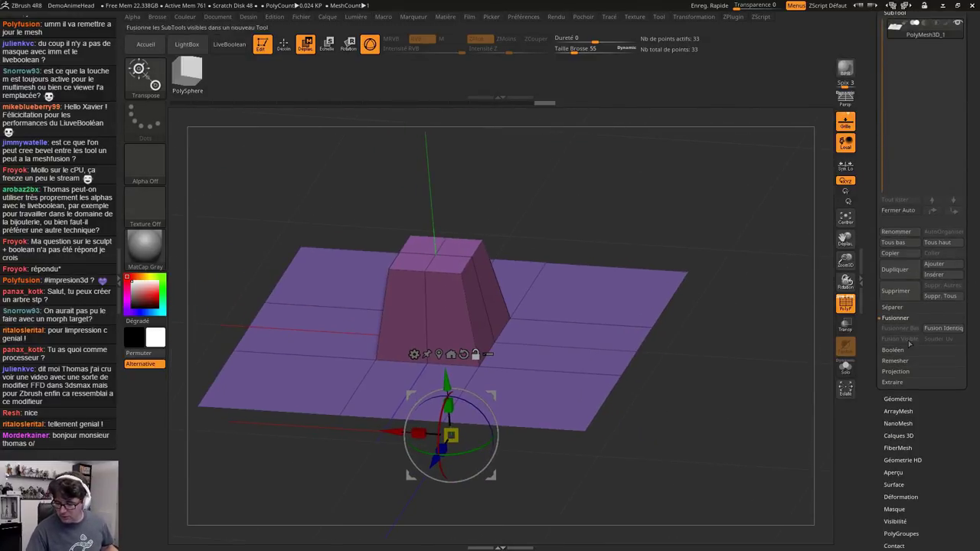
pyautogui.click(897, 399)
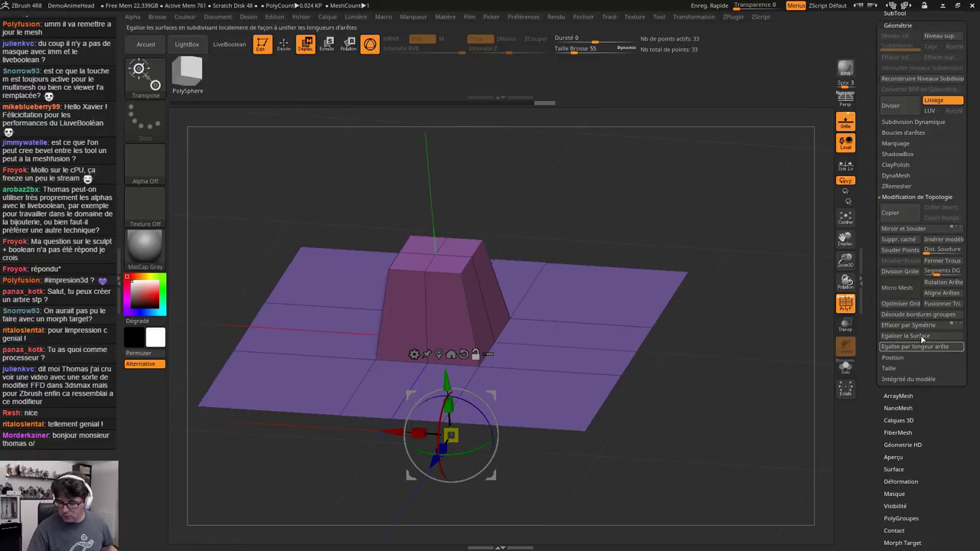
pyautogui.click(908, 122)
pyautogui.click(897, 133)
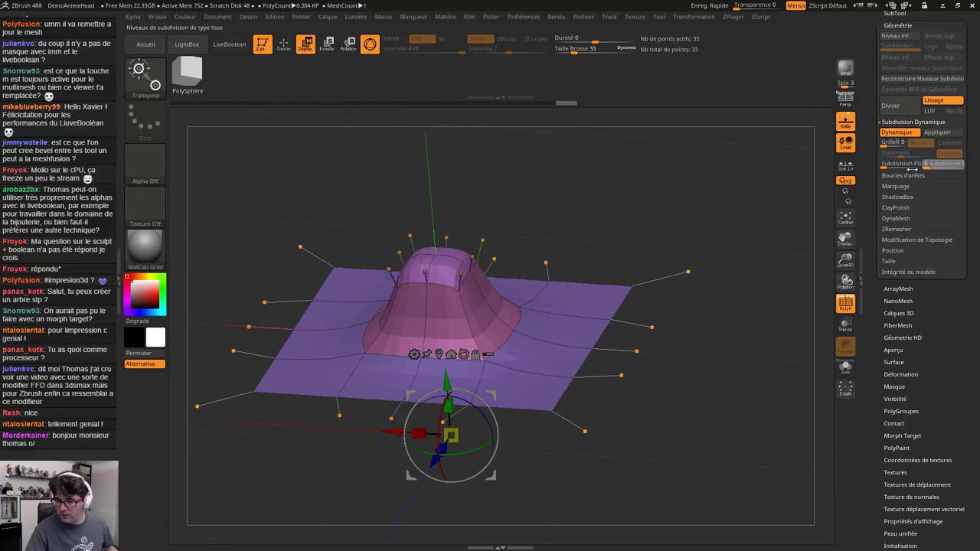
# Set Dynamic Subdivision's GrilleR to 1 with Biseau and apply it to bake the bevelled geometry into the mesh
pyautogui.click(890, 143)
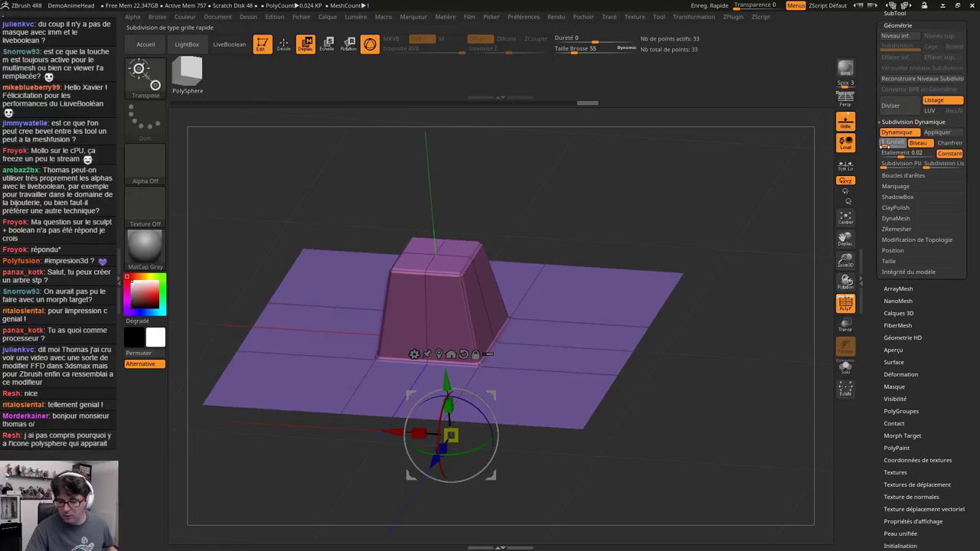
pyautogui.click(945, 135)
pyautogui.moveTo(536, 459); pyautogui.dragTo(660, 403)
pyautogui.moveTo(661, 402); pyautogui.dragTo(601, 427)
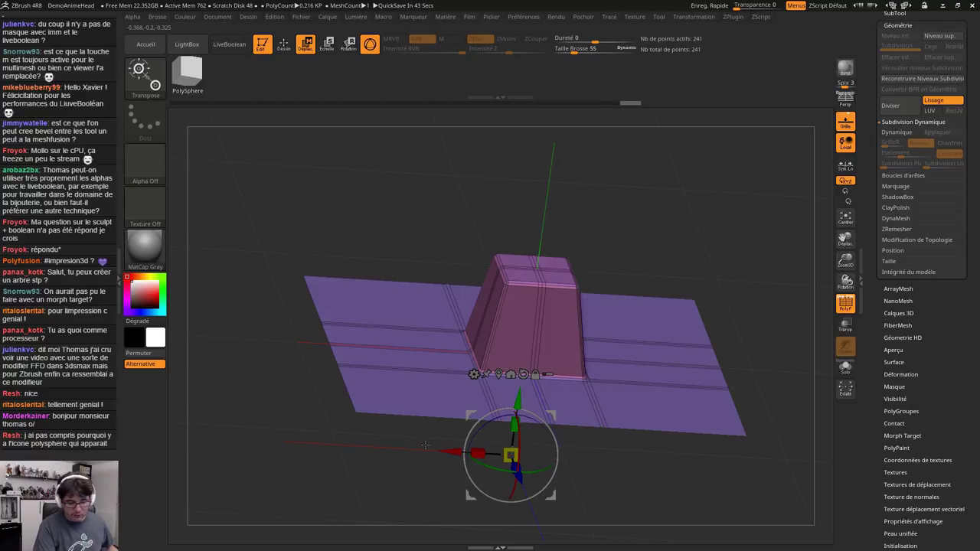
pyautogui.moveTo(425, 445); pyautogui.dragTo(705, 351)
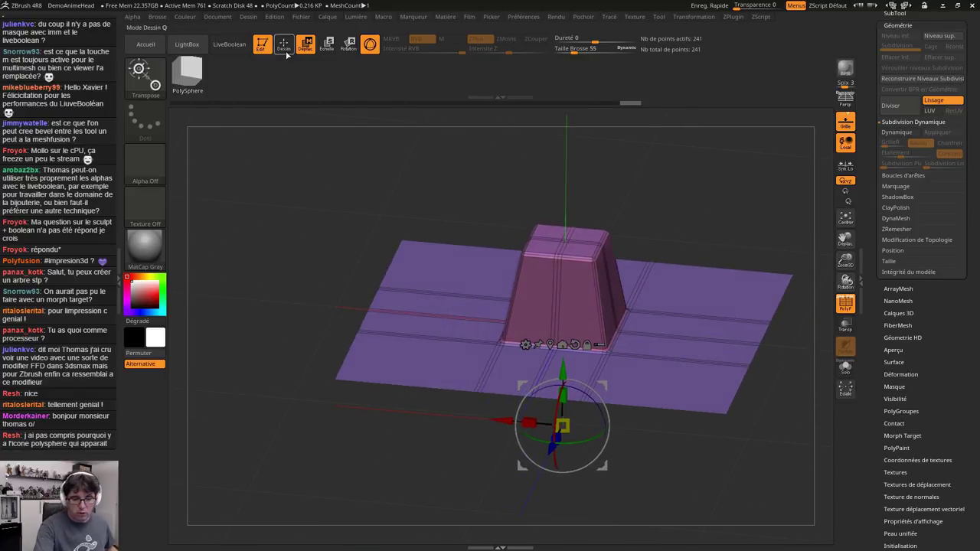
# Try to give the whole mesh thickness with the ZModeler QMesh polygon action targeting Tous les Polygones
pyautogui.click(285, 49)
pyautogui.press('space')
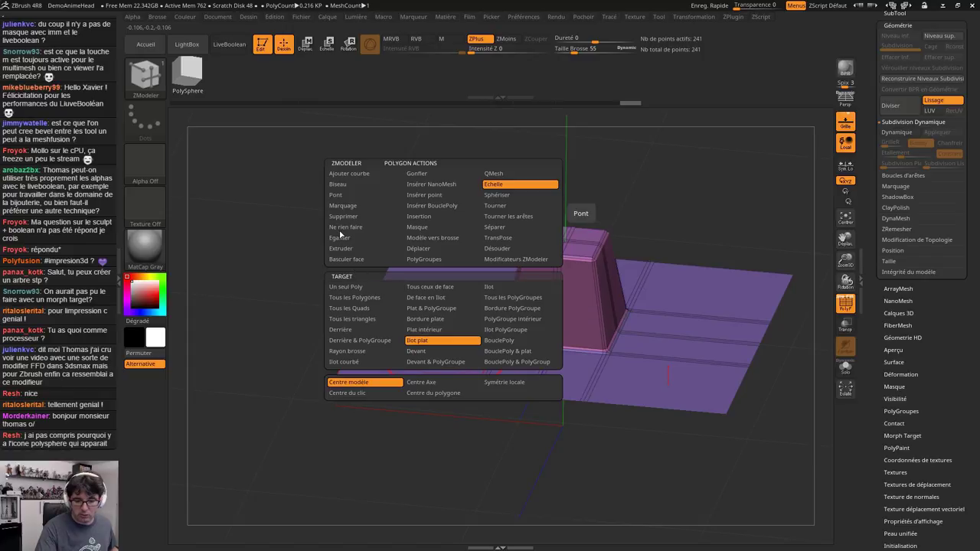
pyautogui.click(521, 173)
pyautogui.click(356, 300)
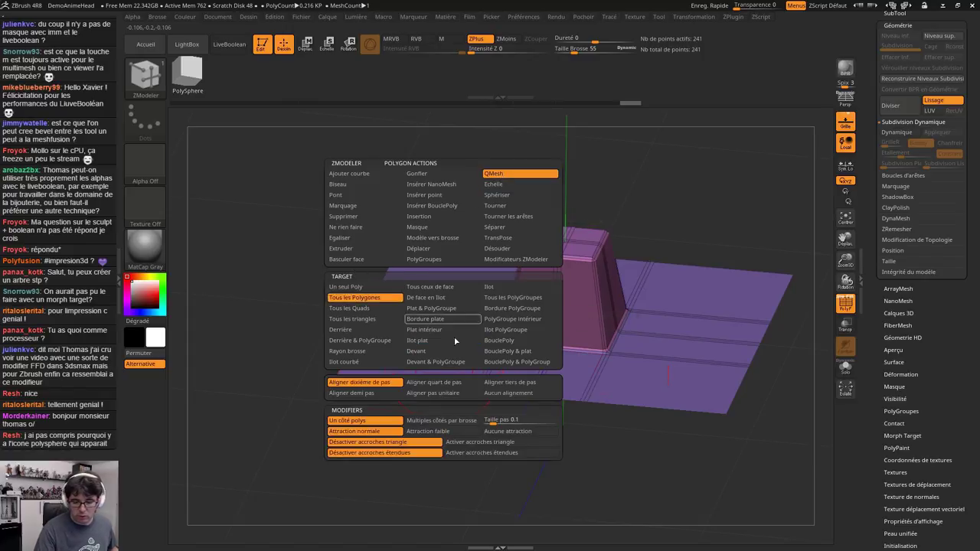
pyautogui.moveTo(686, 390)
pyautogui.mouseDown()
pyautogui.moveTo(690, 378)
pyautogui.moveTo(693, 402)
pyautogui.mouseUp()
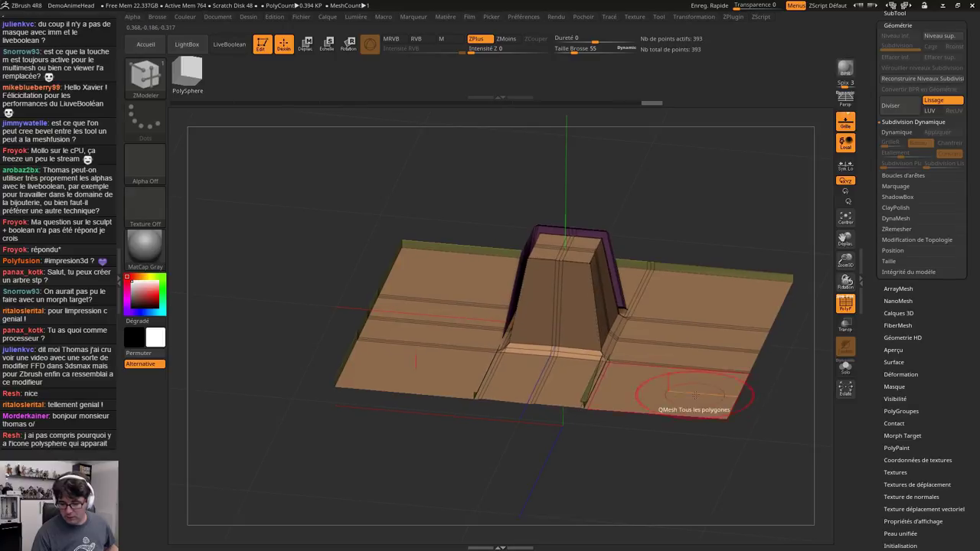
pyautogui.hotkey('ctrl', 'z')
# Turn on double-sided display for the mesh and try QMesh on all polygons from its underside
pyautogui.moveTo(708, 445); pyautogui.dragTo(630, 385)
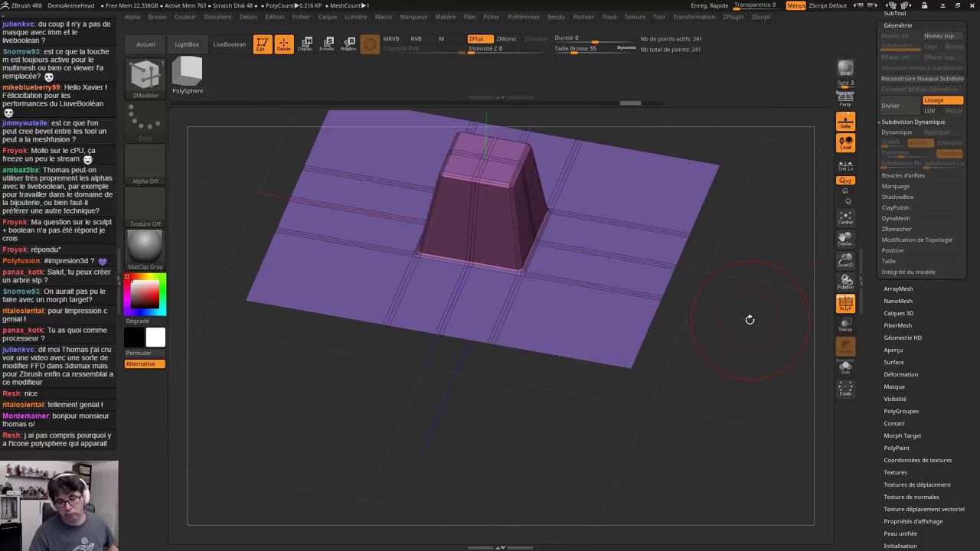
pyautogui.moveTo(951, 441); pyautogui.dragTo(923, 262)
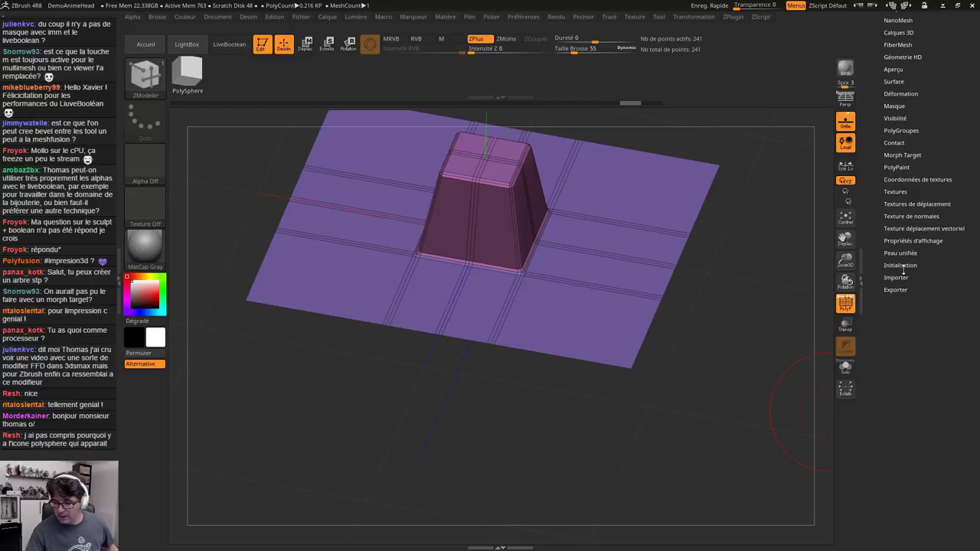
pyautogui.click(913, 240)
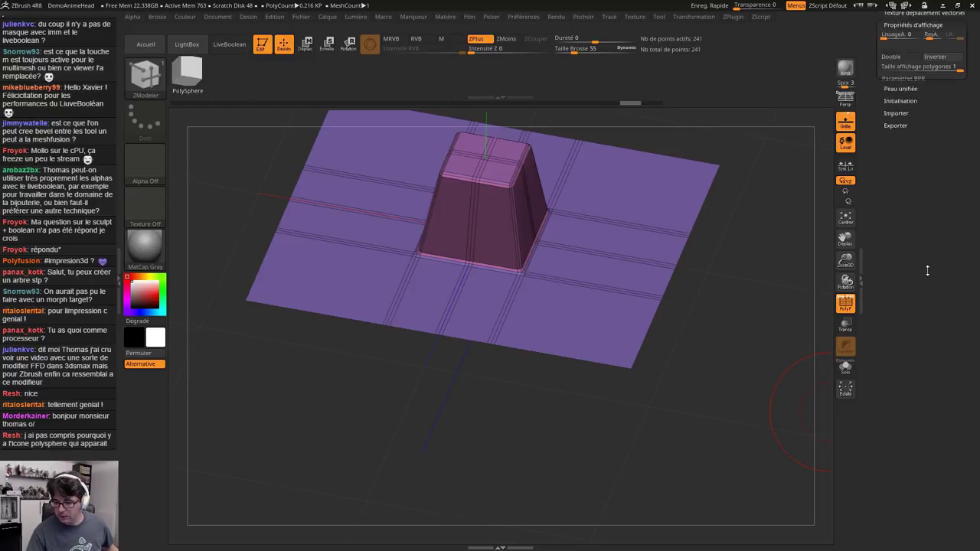
pyautogui.moveTo(739, 349); pyautogui.dragTo(584, 421)
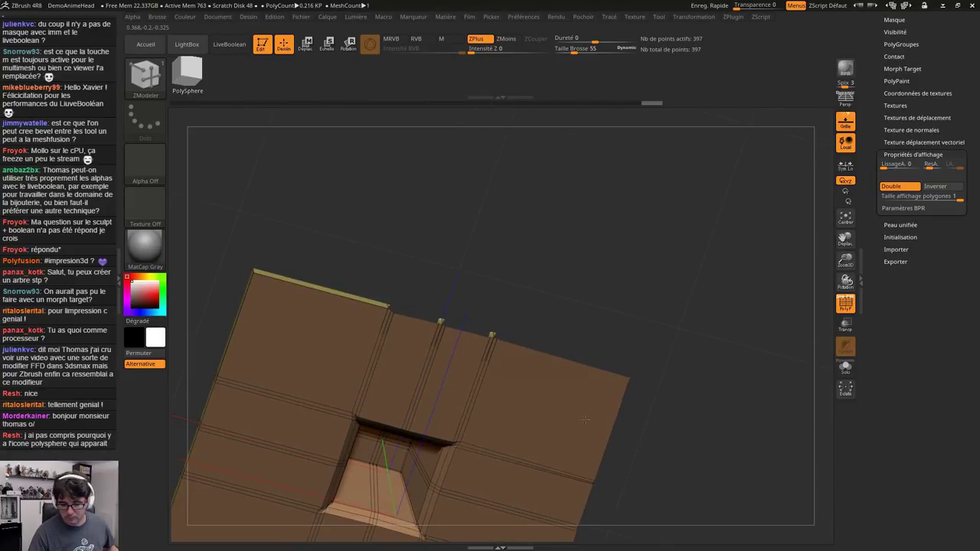
pyautogui.hotkey('ctrl', 'z')
# Try to thicken the mesh with the ZModeler Extruder polygon action targeting Tous les Polygones
pyautogui.press('space')
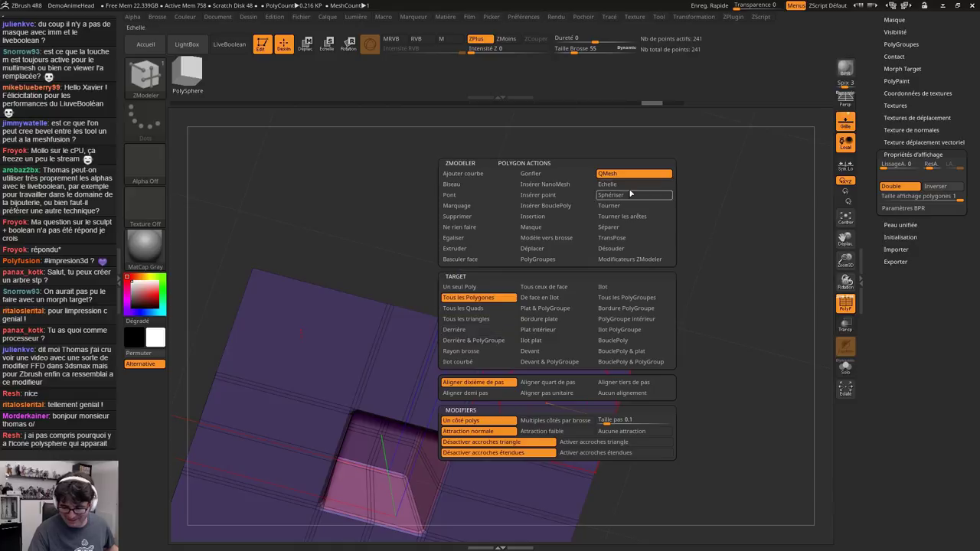
pyautogui.click(455, 249)
pyautogui.click(466, 303)
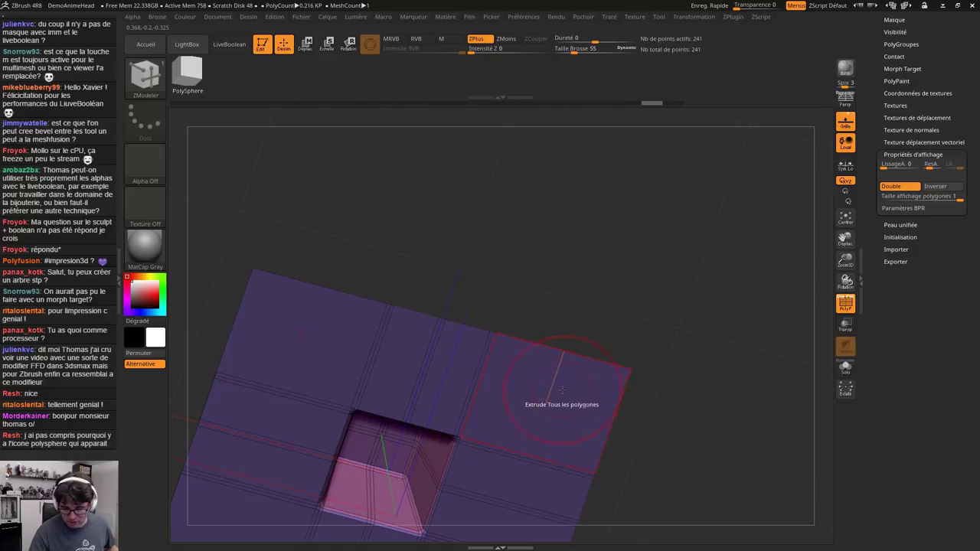
pyautogui.moveTo(526, 394); pyautogui.dragTo(567, 413)
pyautogui.keyDown('shift'); pyautogui.moveTo(649, 398); pyautogui.dragTo(674, 411); pyautogui.keyUp('shift')
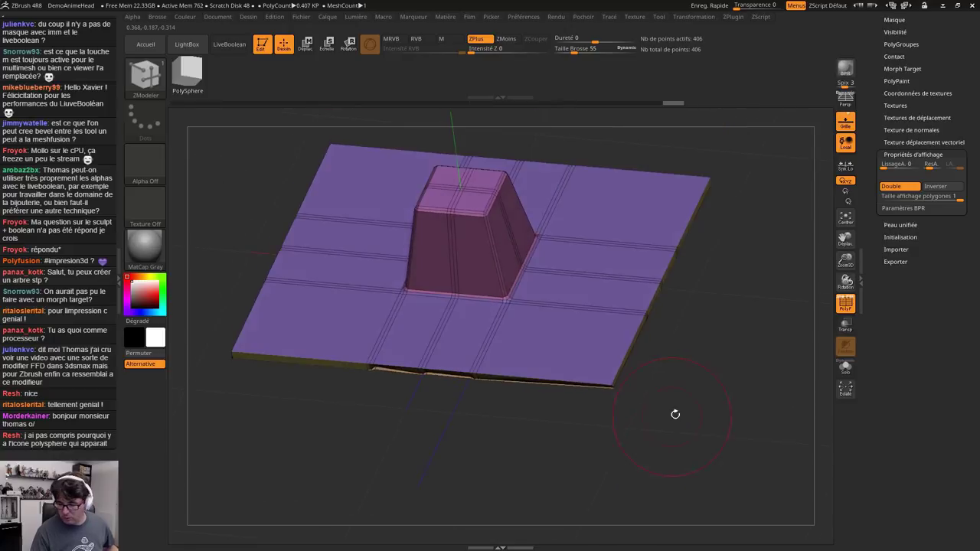
pyautogui.moveTo(771, 347); pyautogui.dragTo(500, 327)
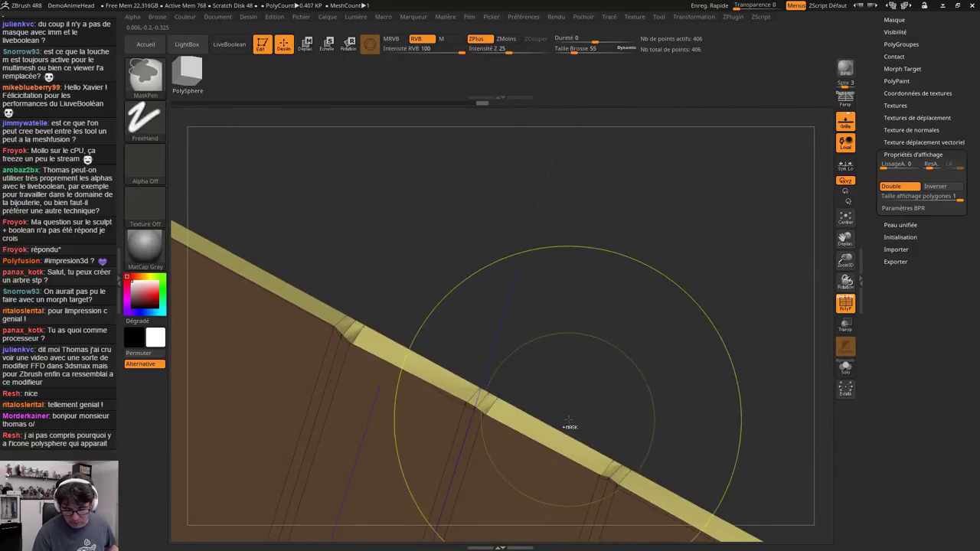
pyautogui.hotkey('ctrl', 'z')
pyautogui.hotkey('ctrl', 'z')
# Set the panel loops in the edge loop settings to Epaisseur 0.25936, Polir 0 and Biseau 0
pyautogui.moveTo(602, 400); pyautogui.dragTo(552, 429)
pyautogui.moveTo(927, 264); pyautogui.dragTo(925, 344)
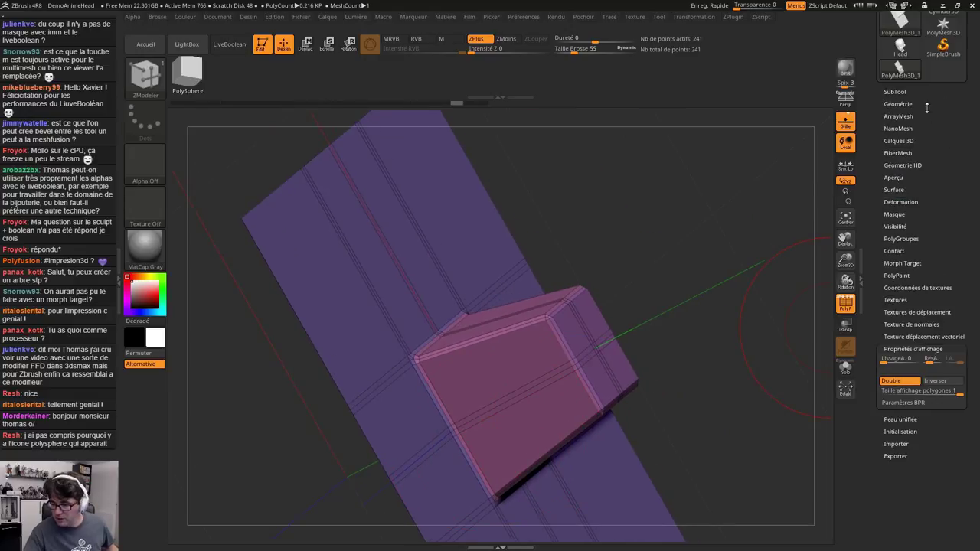
pyautogui.click(898, 104)
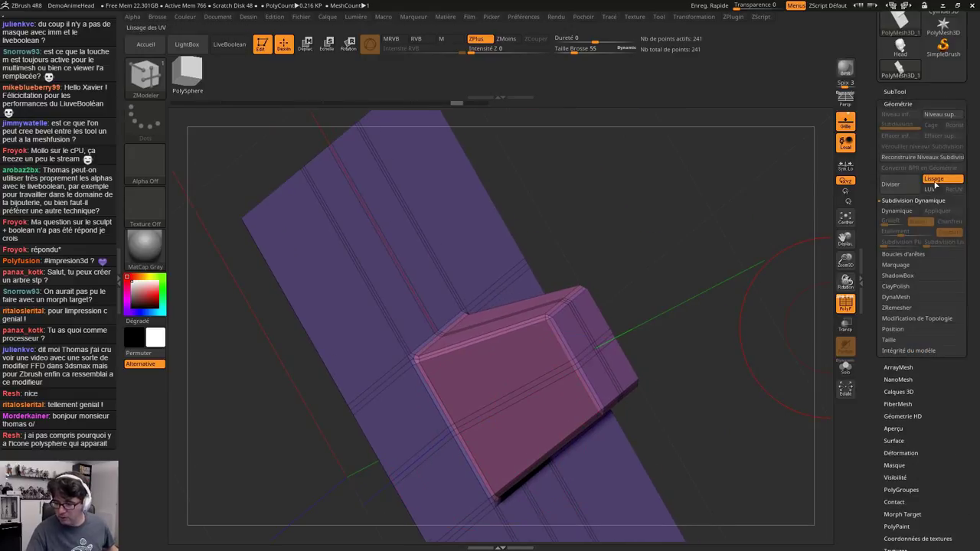
pyautogui.click(903, 254)
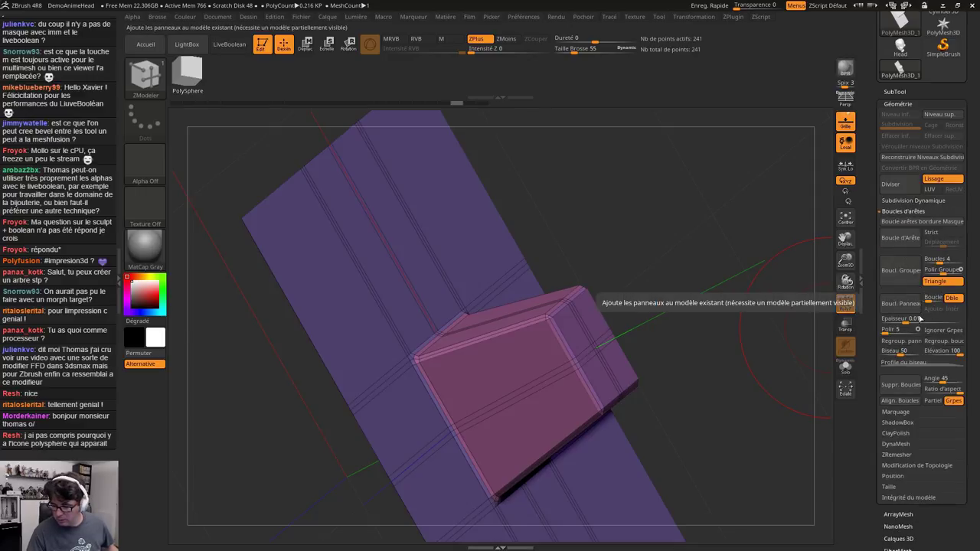
pyautogui.hotkey('shift', 'f')
pyautogui.moveTo(907, 321); pyautogui.dragTo(897, 323)
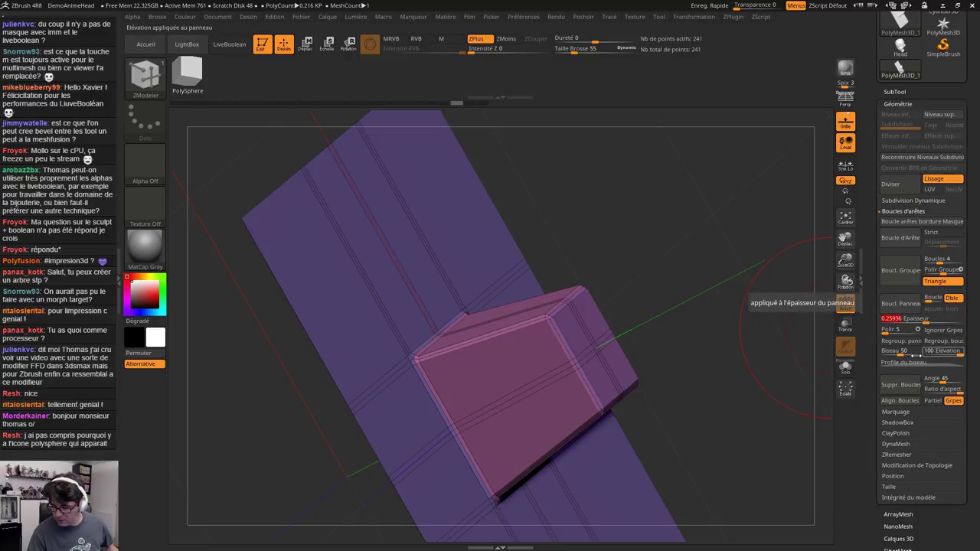
pyautogui.moveTo(916, 356); pyautogui.dragTo(881, 331)
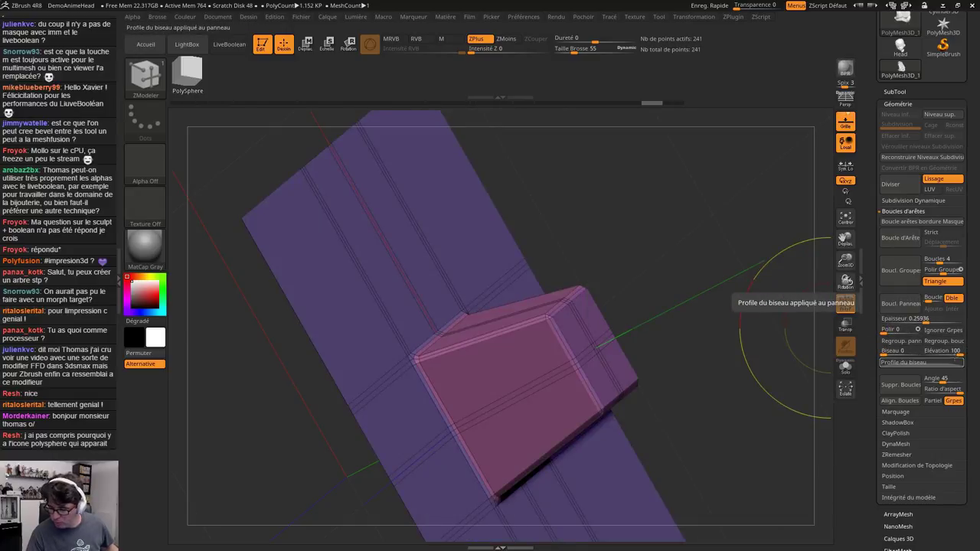
# Try panel loops on the mesh with Epaisseur 0.00398, changing Elévation from outward to -100
pyautogui.moveTo(925, 321); pyautogui.dragTo(906, 323)
pyautogui.click(899, 309)
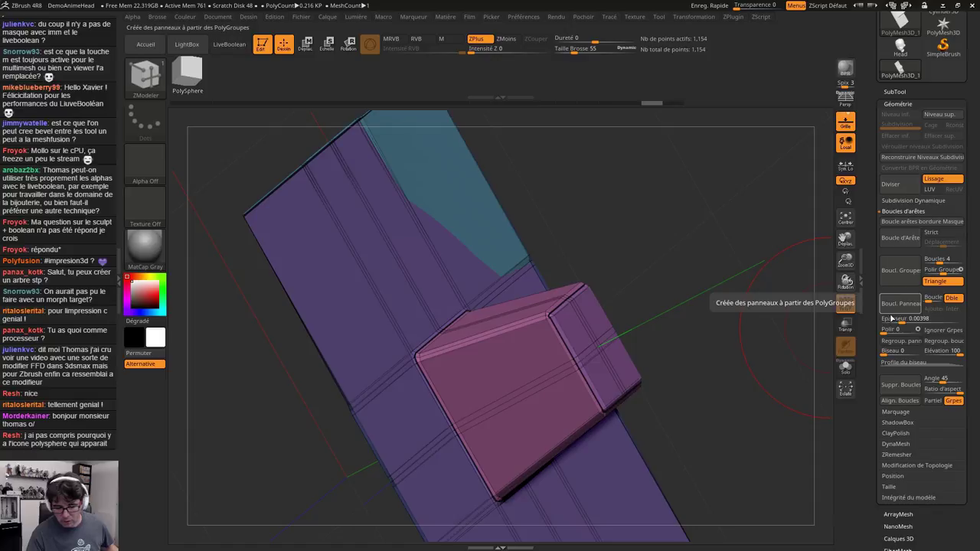
pyautogui.moveTo(588, 383); pyautogui.dragTo(636, 412, button='right')
pyautogui.hotkey('ctrl', 'z')
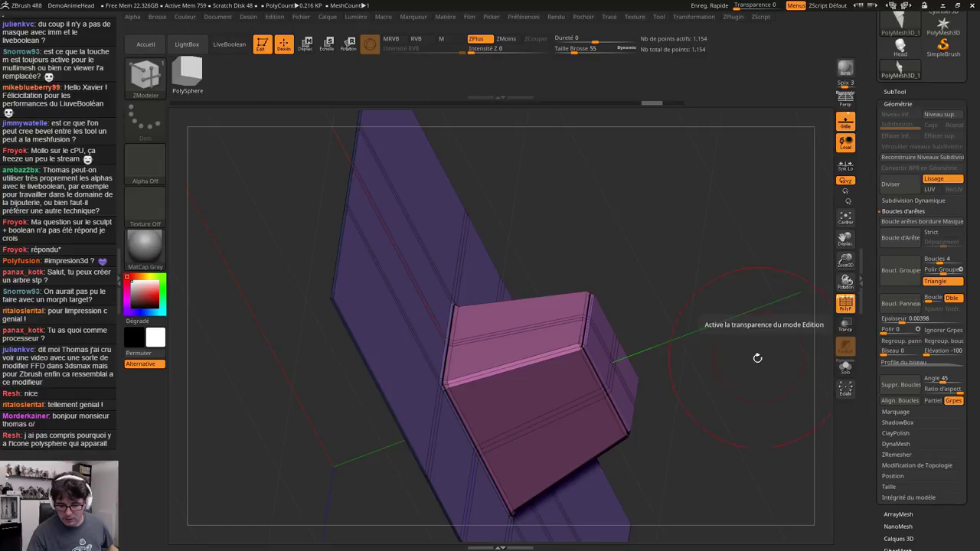
# View the tapered block mesh straight on along Y and activate the Scale transform for it
pyautogui.keyDown('ctrl'); pyautogui.moveTo(598, 438); pyautogui.dragTo(632, 265, button='right'); pyautogui.keyUp('ctrl')
pyautogui.keyDown('alt'); pyautogui.moveTo(633, 264); pyautogui.dragTo(464, 199); pyautogui.keyUp('alt')
pyautogui.click(306, 43)
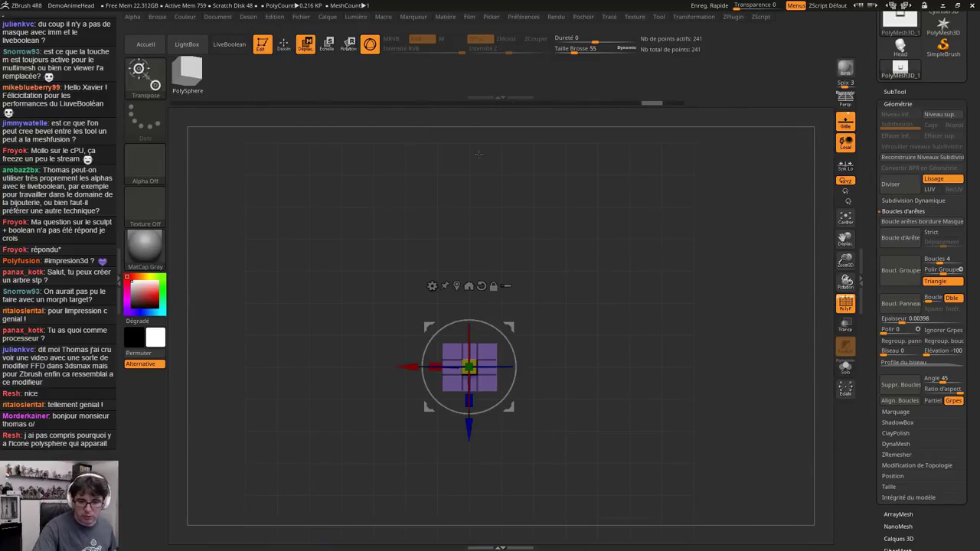
pyautogui.press('e')
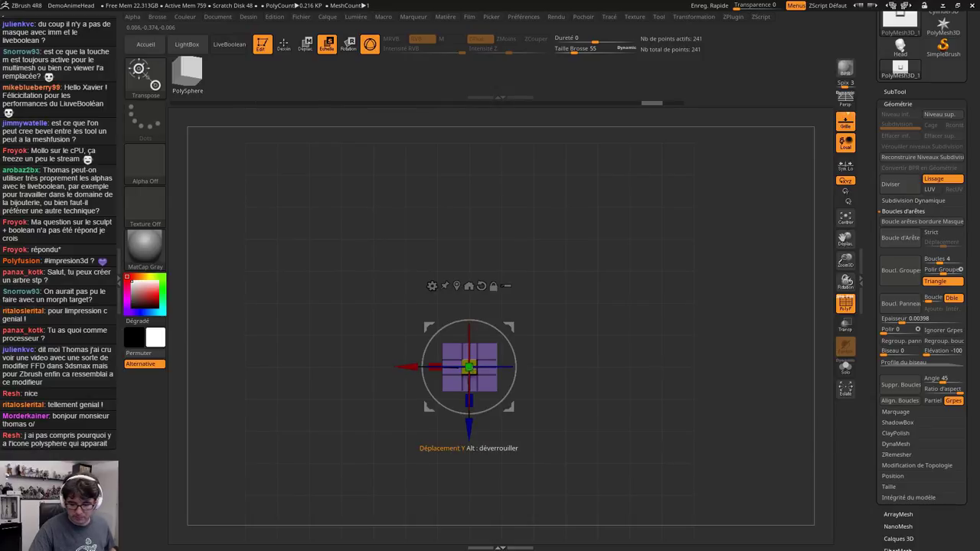
# Scale the base of the block outward to form a wide flat brim around the raised centre
pyautogui.moveTo(470, 368); pyautogui.dragTo(620, 363)
pyautogui.moveTo(712, 413); pyautogui.dragTo(642, 363)
# Try group loops with 4 loops, and panel loops, on the hat-shaped mesh, undoing each attempt
pyautogui.click(909, 281)
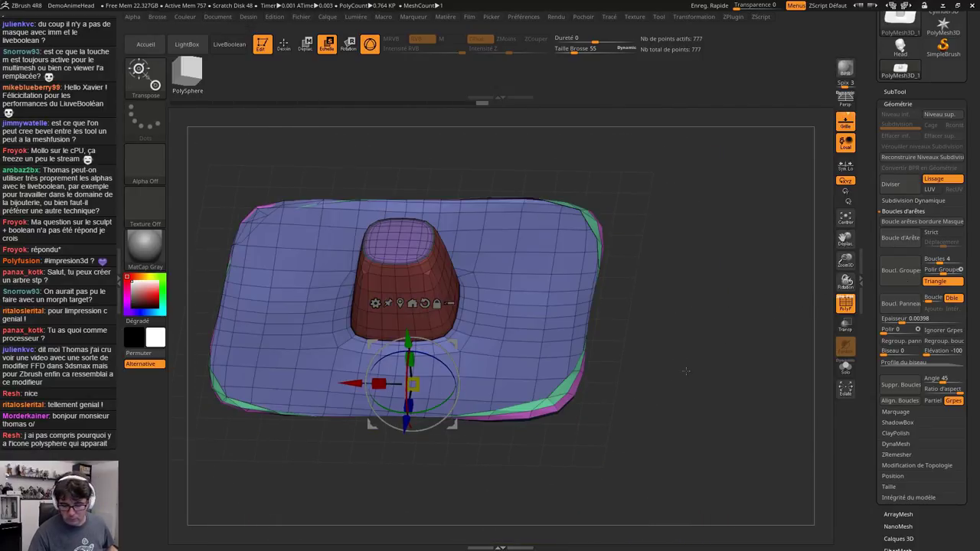
pyautogui.hotkey('ctrl', 'z')
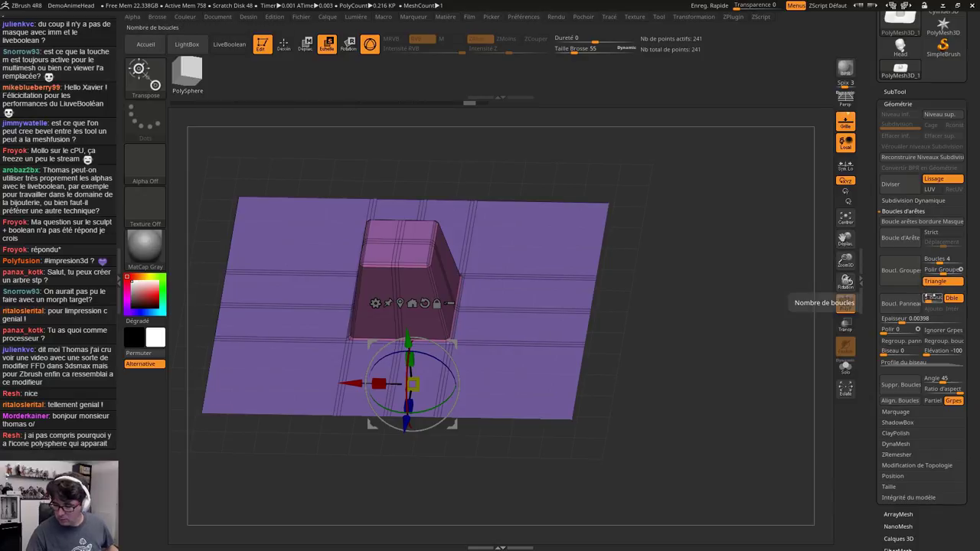
pyautogui.click(901, 303)
pyautogui.hotkey('ctrl', 'z')
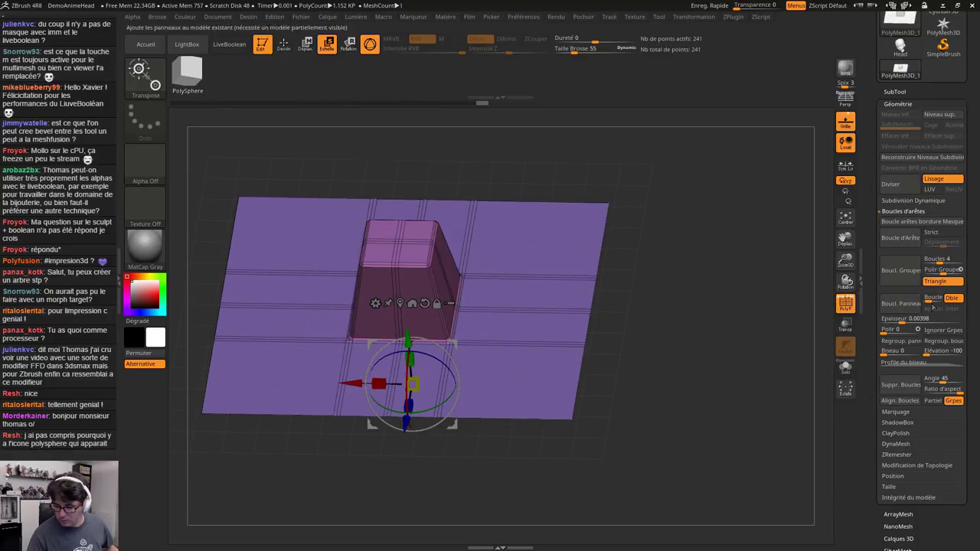
# Thicken the hat-shaped mesh with panel loops at a thickness of 0.1274 and a reduced loop count
pyautogui.moveTo(904, 322); pyautogui.dragTo(920, 323)
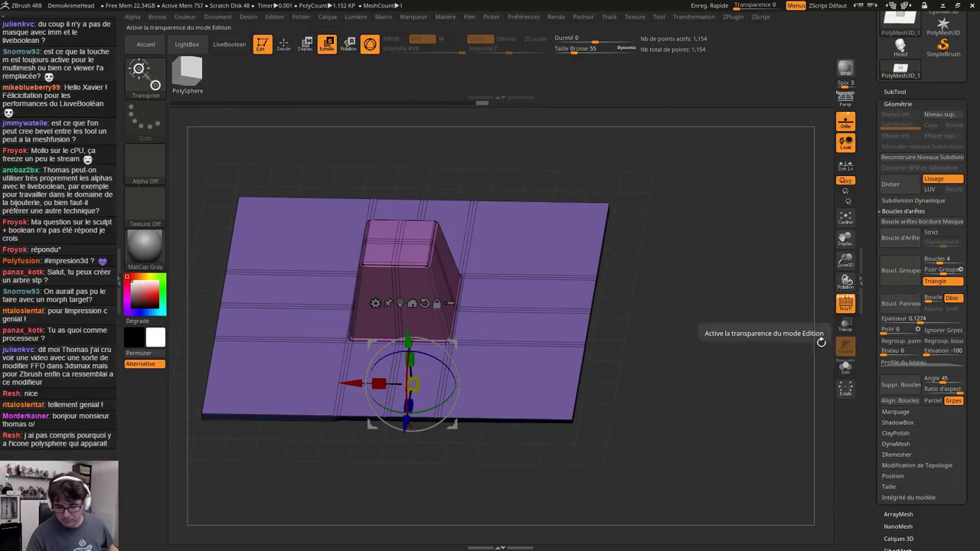
pyautogui.moveTo(682, 398); pyautogui.dragTo(612, 398)
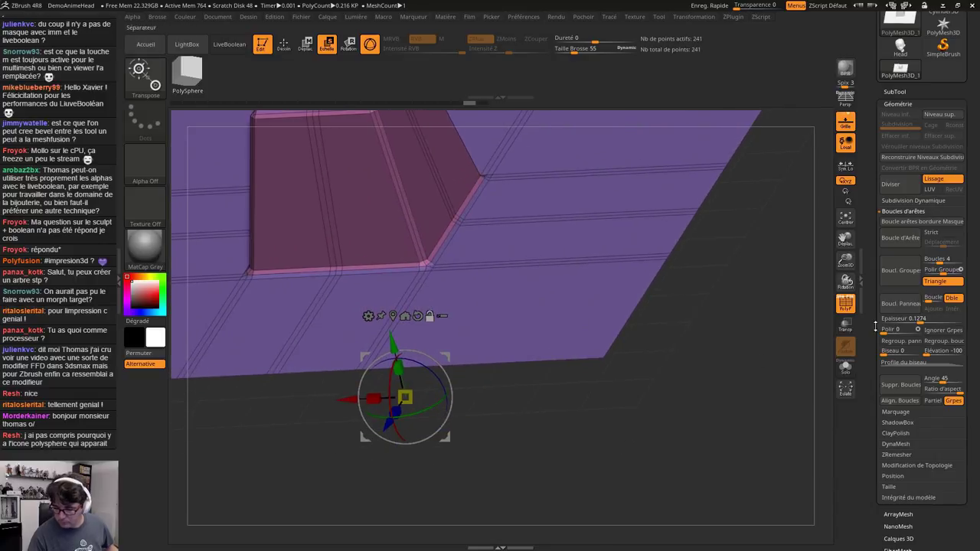
pyautogui.click(901, 303)
pyautogui.hotkey('ctrl', 'z')
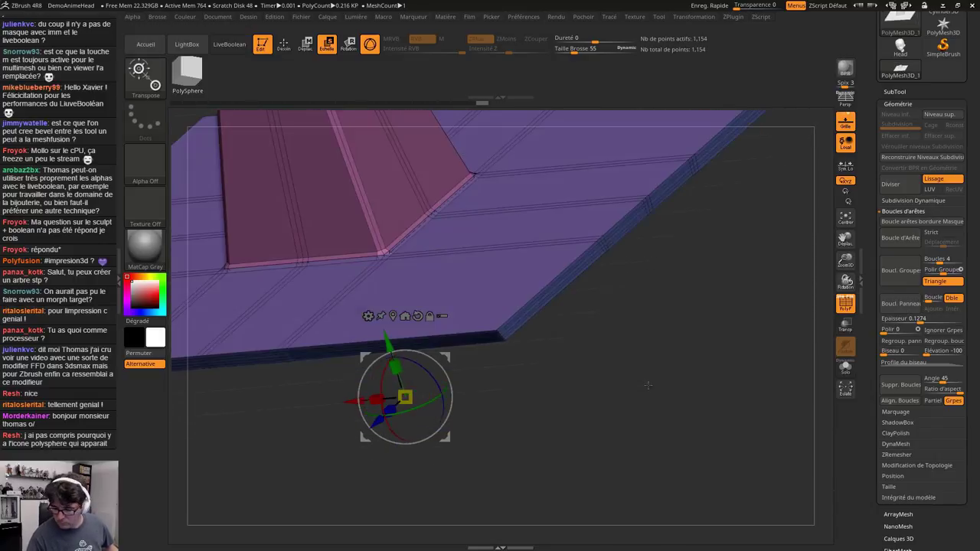
pyautogui.click(909, 310)
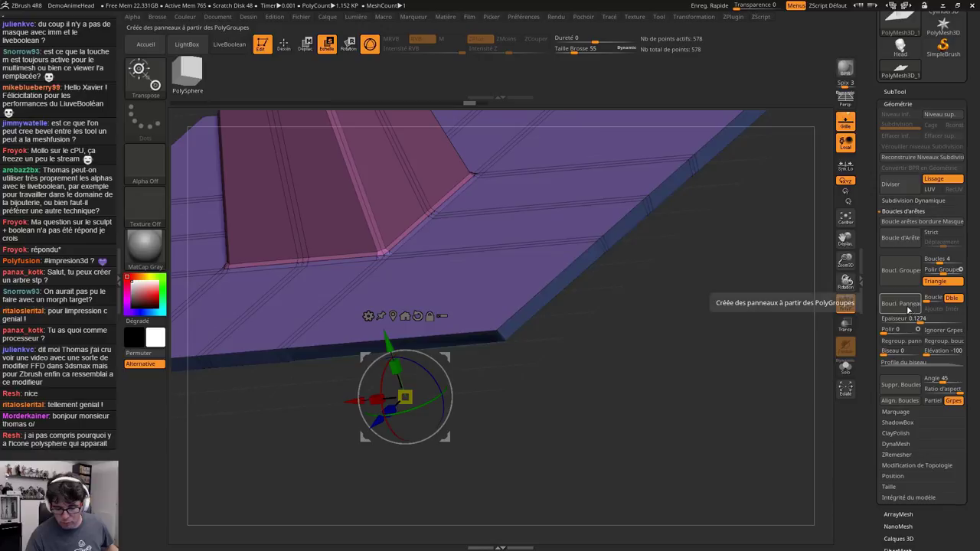
# Copy the thickened hat mesh and paste it as a SubTool into the Head tool
pyautogui.moveTo(594, 405); pyautogui.dragTo(499, 310)
pyautogui.click(924, 93)
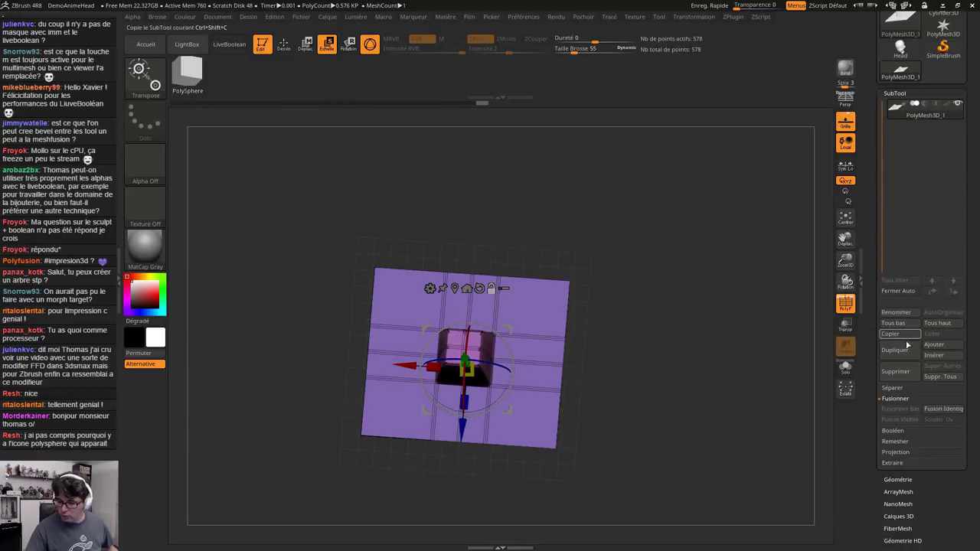
pyautogui.click(902, 339)
pyautogui.moveTo(974, 264); pyautogui.dragTo(974, 371)
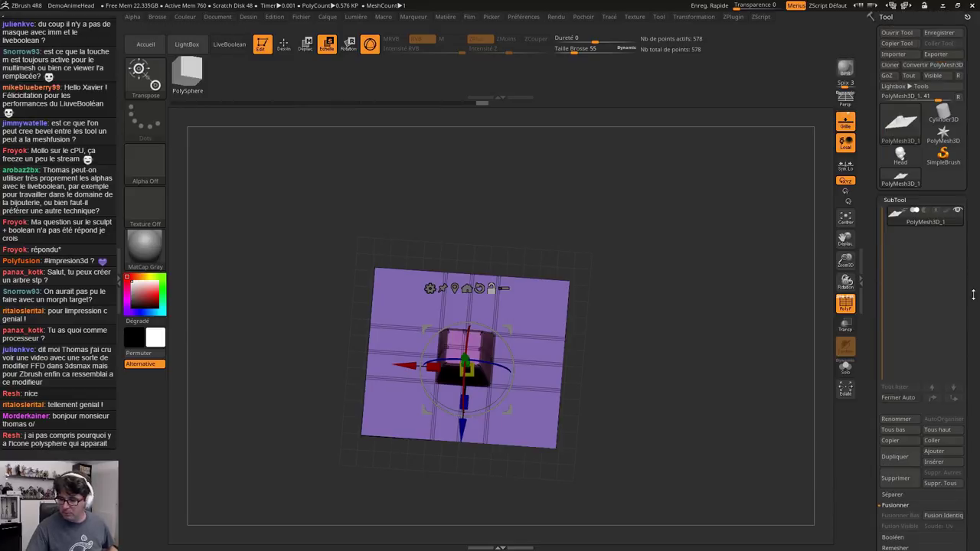
pyautogui.click(908, 159)
pyautogui.moveTo(662, 453); pyautogui.dragTo(751, 527)
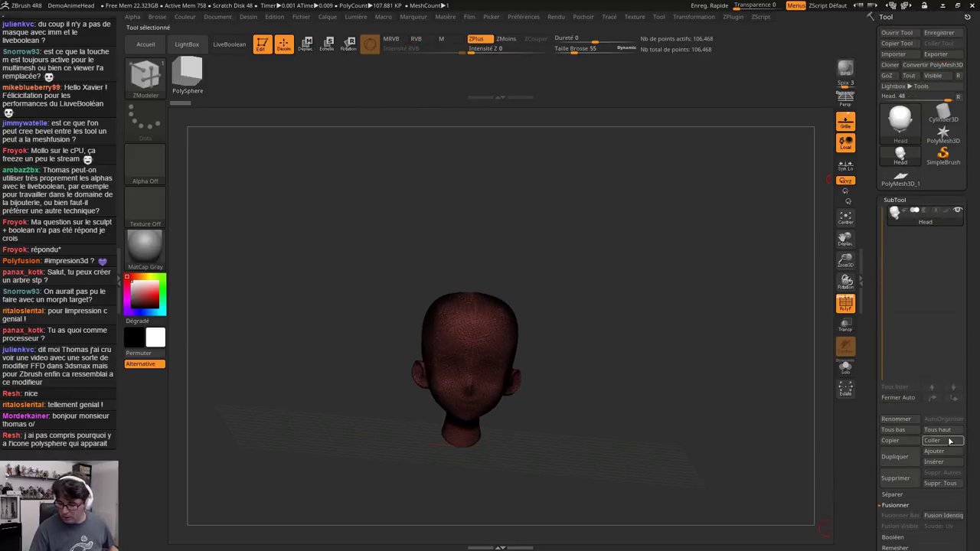
pyautogui.click(934, 441)
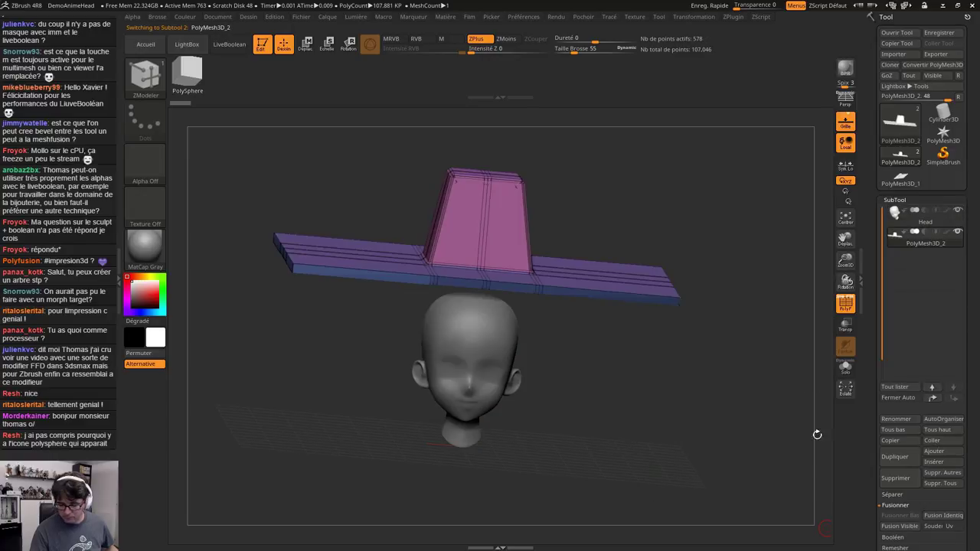
# Move the pasted hat mesh down over the head and centre the transform gizmo on it
pyautogui.click(938, 211)
pyautogui.click(305, 46)
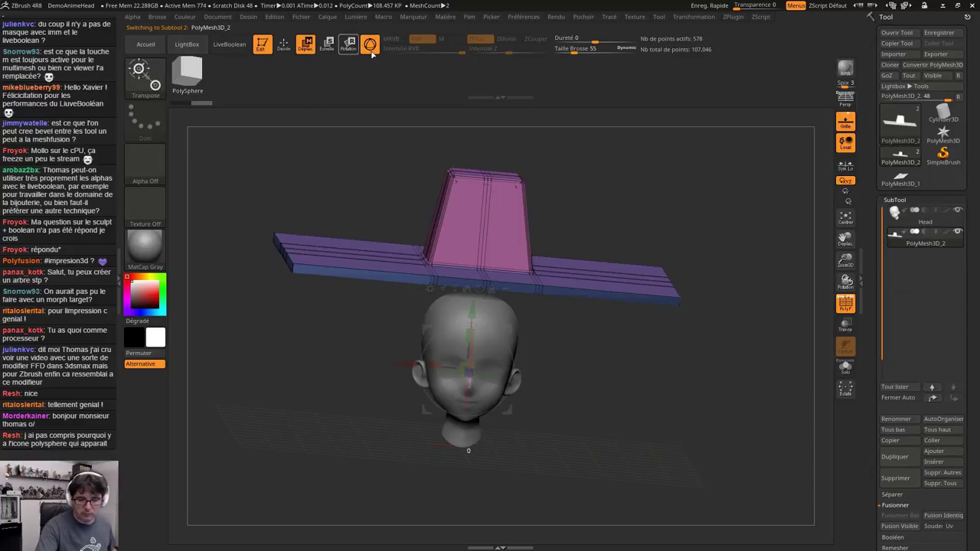
pyautogui.moveTo(473, 310); pyautogui.dragTo(461, 443)
pyautogui.keyDown('shift'); pyautogui.moveTo(461, 490); pyautogui.dragTo(487, 445, button='right'); pyautogui.keyUp('shift')
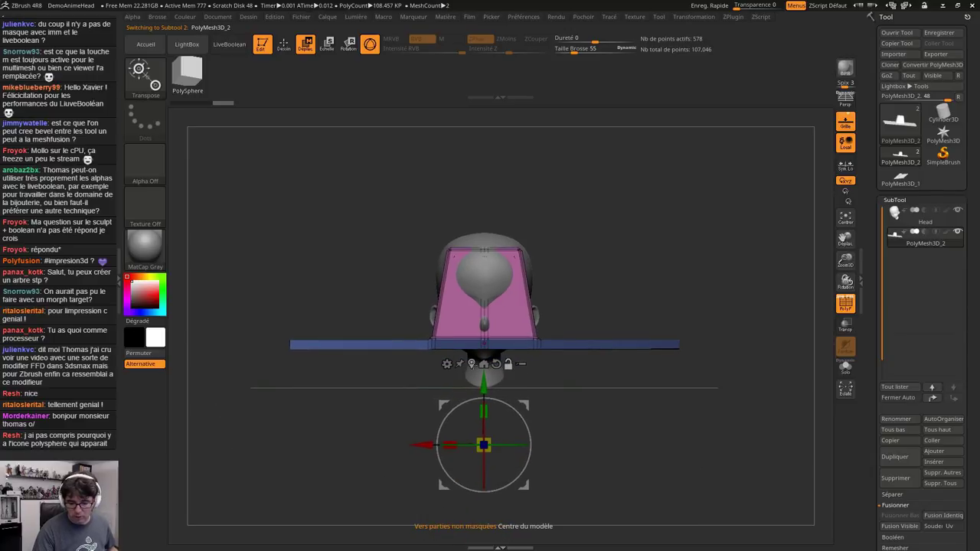
pyautogui.click(472, 364)
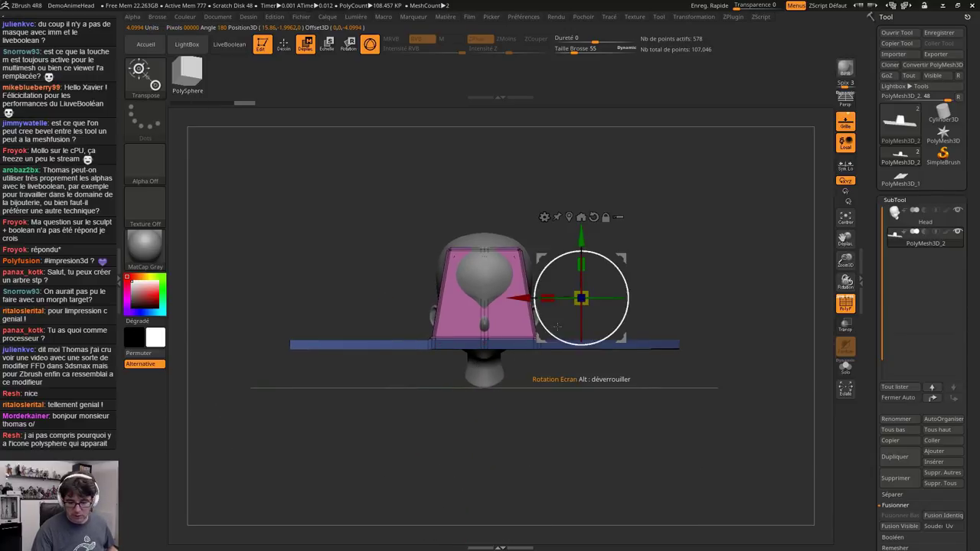
pyautogui.click(568, 217)
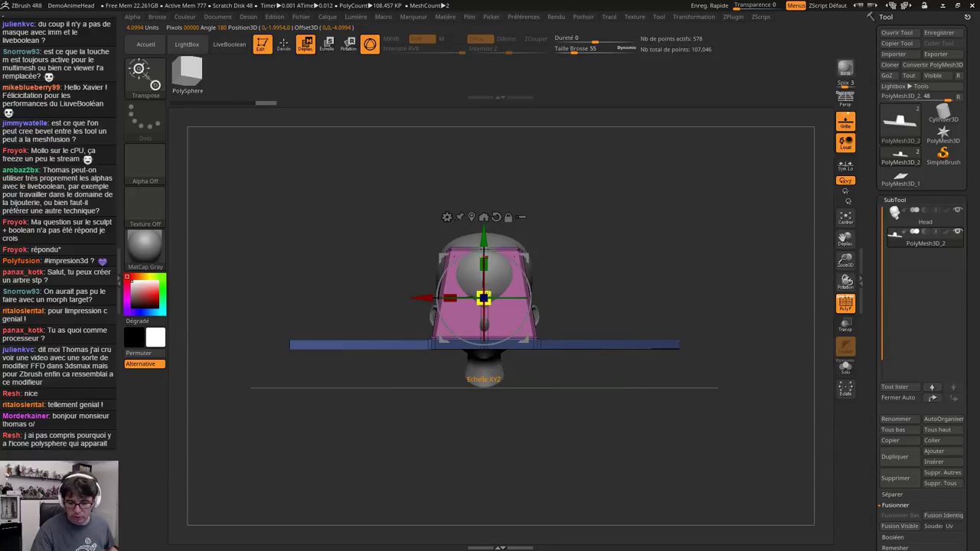
# Shrink the hat mesh and position it at the neck, tilted so that its brim cuts diagonally through
pyautogui.moveTo(484, 298); pyautogui.dragTo(500, 425)
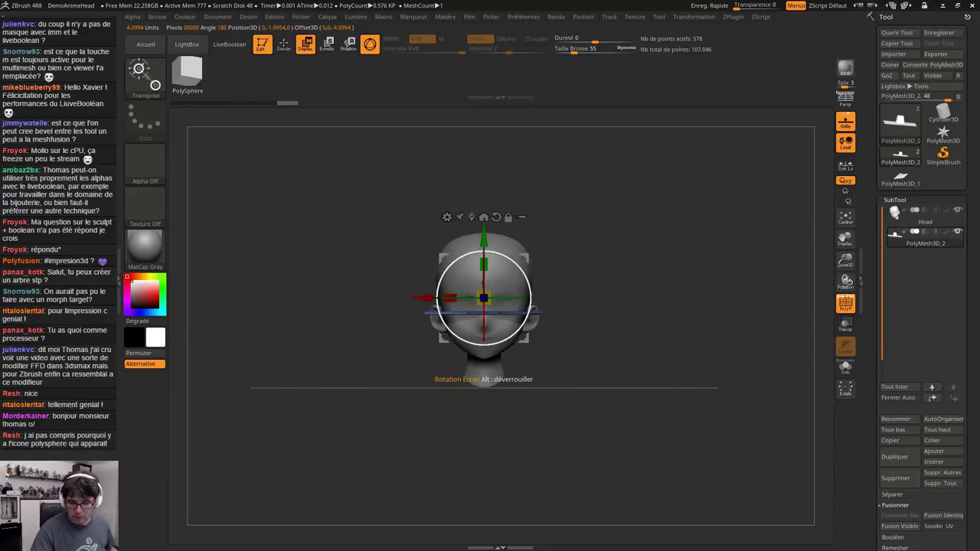
pyautogui.moveTo(484, 237); pyautogui.dragTo(484, 297)
pyautogui.keyDown('shift'); pyautogui.moveTo(545, 337); pyautogui.dragTo(537, 362); pyautogui.keyUp('shift')
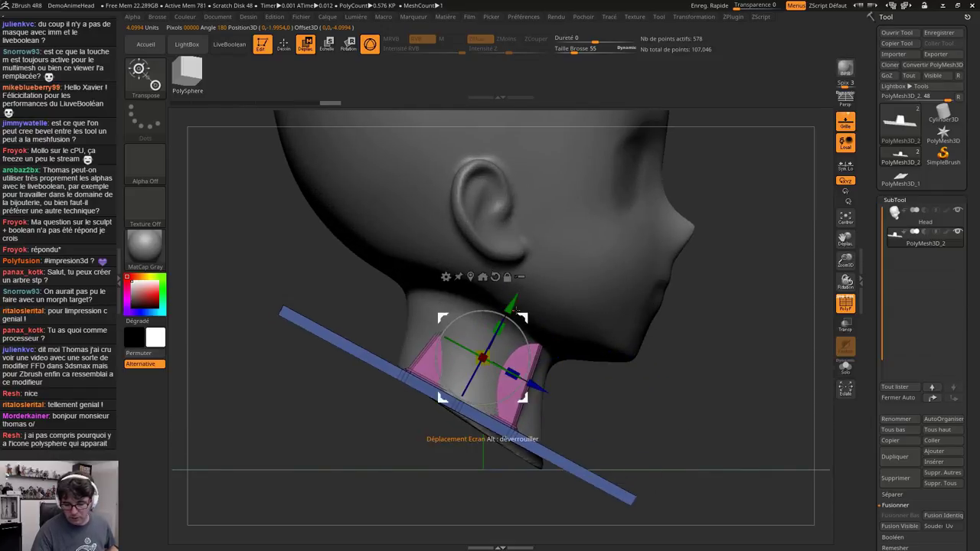
pyautogui.moveTo(527, 318); pyautogui.dragTo(540, 294)
pyautogui.moveTo(497, 335); pyautogui.dragTo(474, 357)
pyautogui.moveTo(569, 331); pyautogui.dragTo(441, 222)
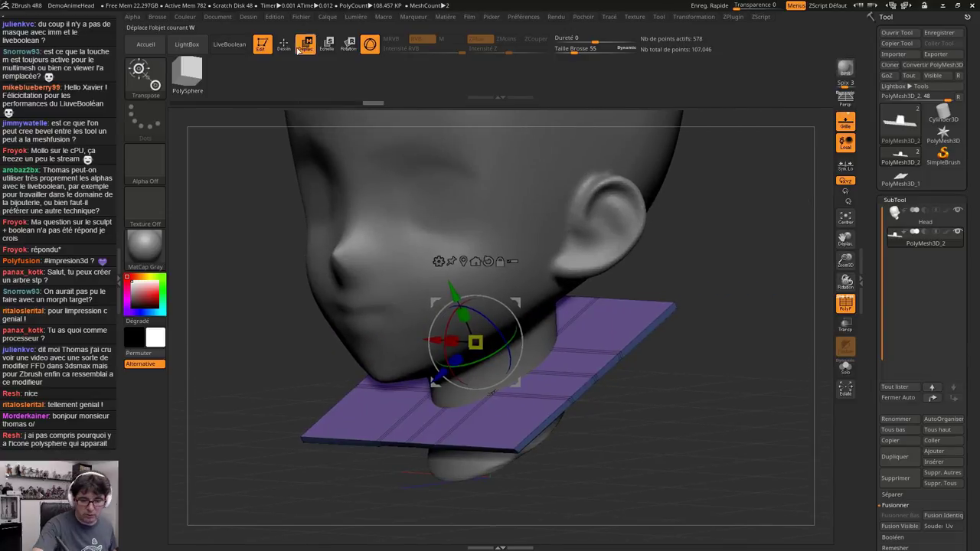
# Enable Live Boolean with the hat mesh subtracting from the head, and hide the PolyFrame to inspect the neck cut
pyautogui.click(229, 43)
pyautogui.click(283, 44)
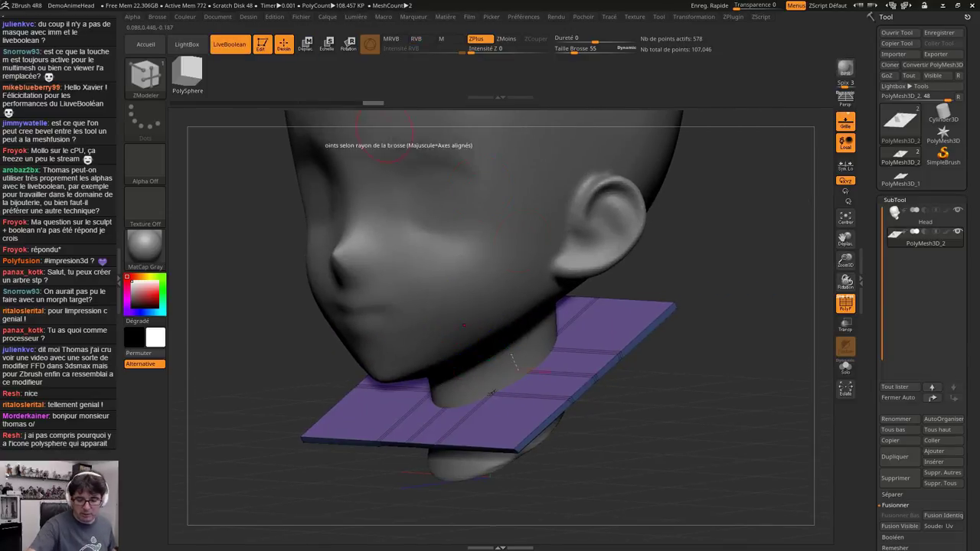
pyautogui.moveTo(717, 388); pyautogui.dragTo(607, 398)
pyautogui.hotkey('shift', 'f')
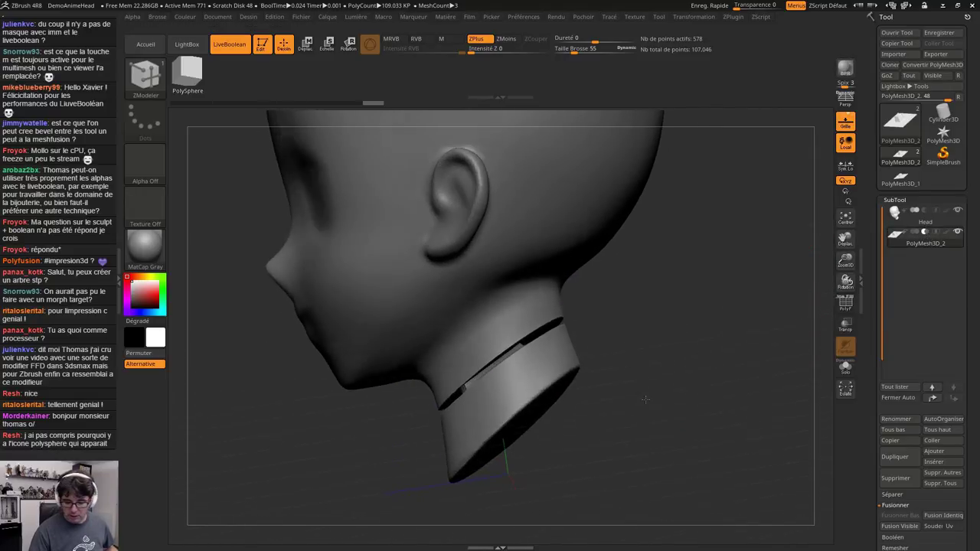
pyautogui.keyDown('ctrl'); pyautogui.moveTo(490, 337); pyautogui.dragTo(477, 377, button='right'); pyautogui.keyUp('ctrl')
pyautogui.moveTo(477, 376); pyautogui.dragTo(523, 461)
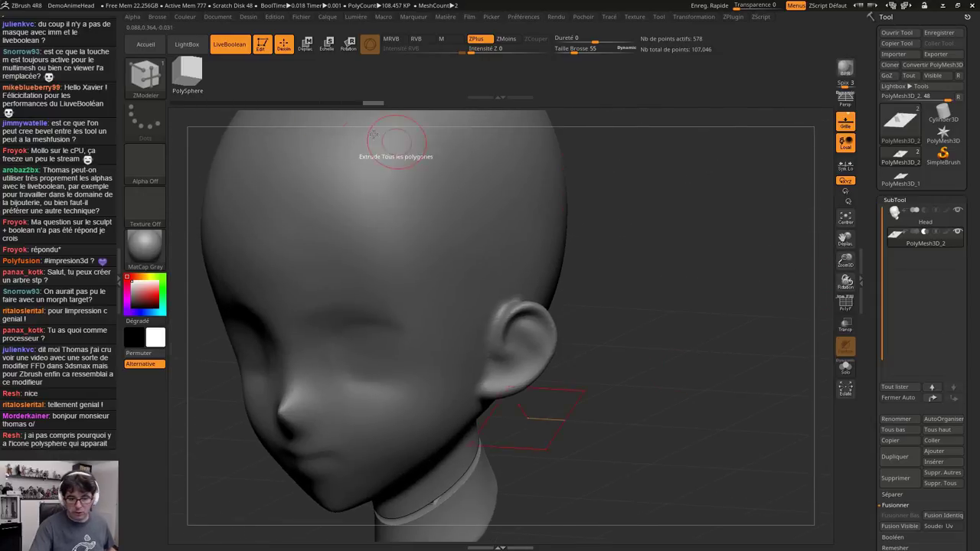
# Generate the Boolean mesh from the head and the subtracted hat, and open the resulting tool
pyautogui.scroll(-5, 943, 346)
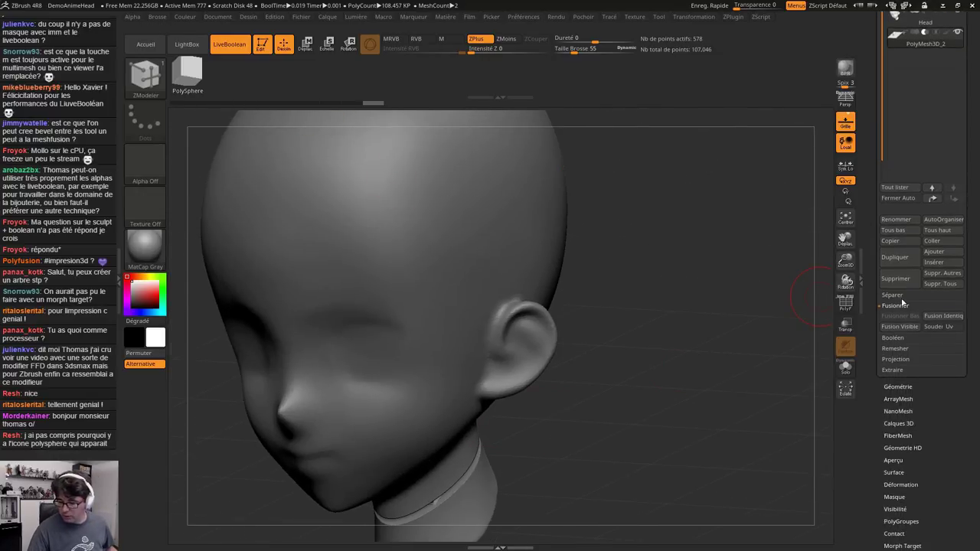
pyautogui.click(897, 341)
pyautogui.click(910, 326)
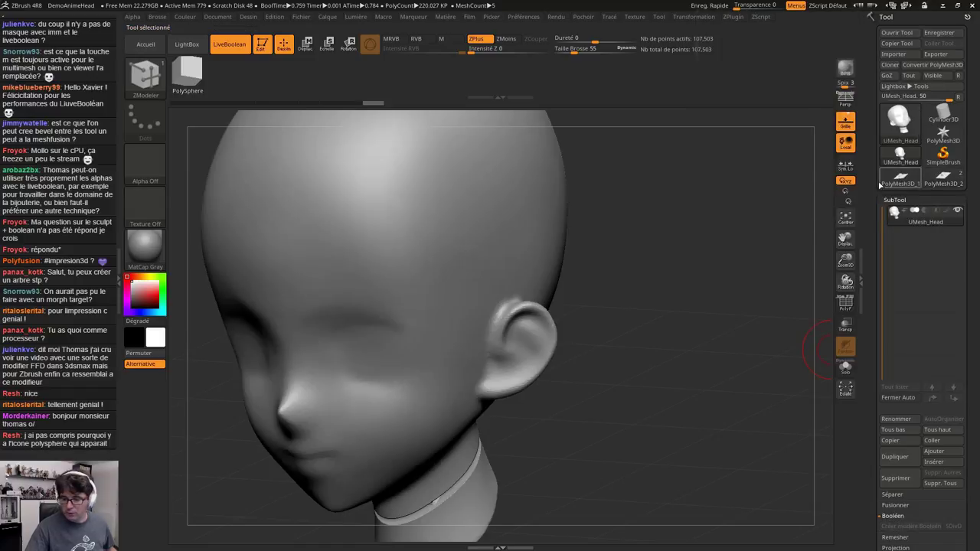
# Show the PolyFrame on the Boolean head mesh and assign its PolyGroups automatically
pyautogui.moveTo(683, 346); pyautogui.dragTo(623, 324)
pyautogui.hotkey('shift', 'f')
pyautogui.moveTo(605, 381); pyautogui.dragTo(568, 438)
pyautogui.moveTo(975, 458); pyautogui.dragTo(962, 341)
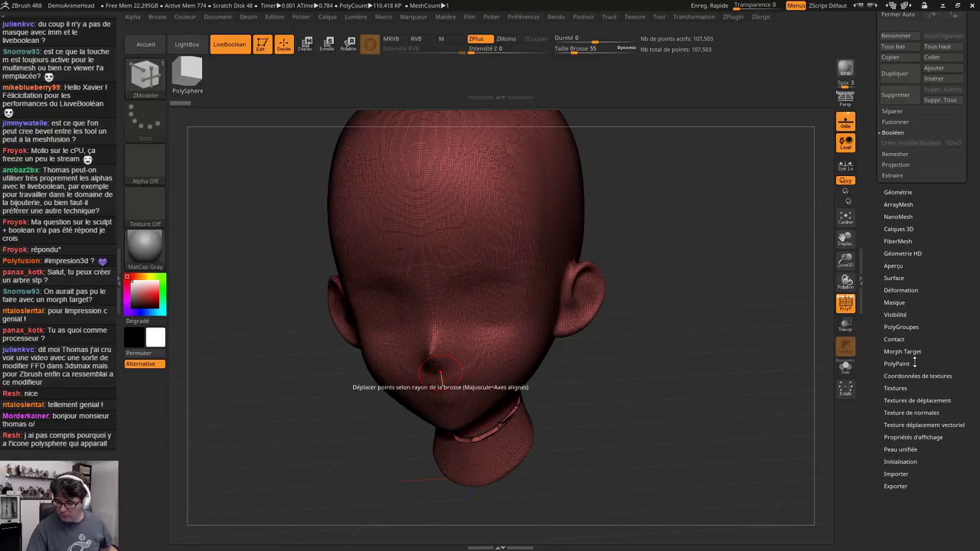
pyautogui.click(900, 314)
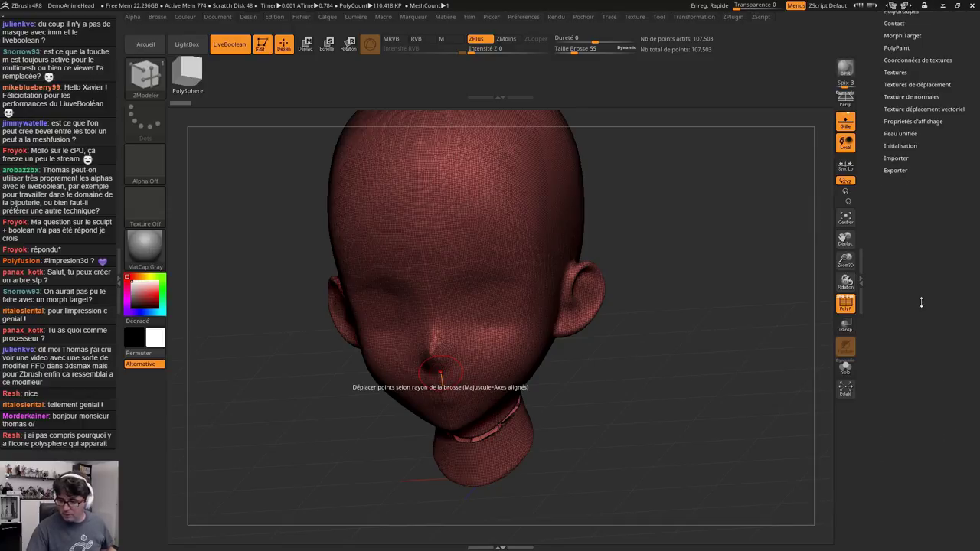
pyautogui.click(901, 281)
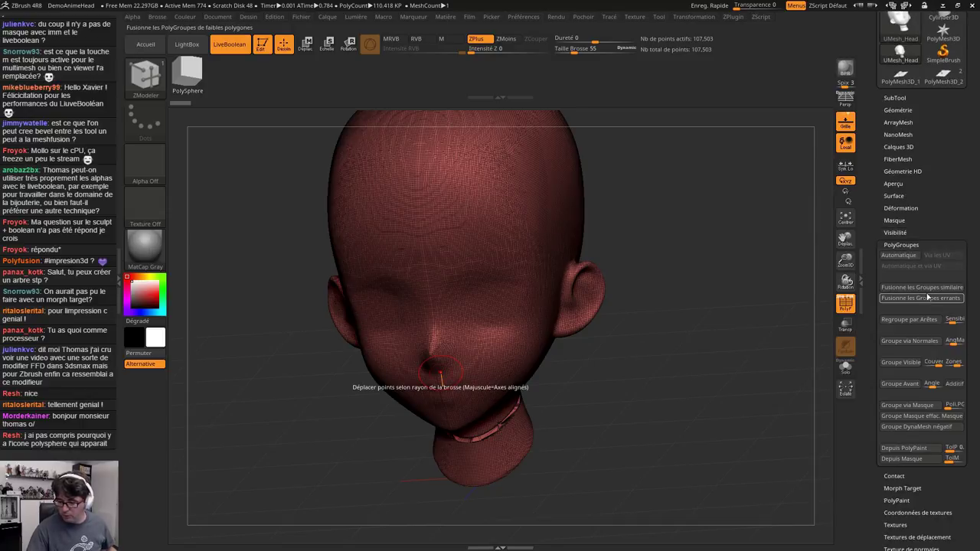
pyautogui.click(898, 255)
pyautogui.moveTo(935, 216); pyautogui.dragTo(922, 268)
# Isolate portions of the neck around the cut to examine the geometry inside the slit, then restore full visibility
pyautogui.moveTo(735, 348); pyautogui.dragTo(590, 451)
pyautogui.keyDown('ctrl'); pyautogui.keyDown('shift'); pyautogui.click(521, 446); pyautogui.keyUp('shift'); pyautogui.keyUp('ctrl')
pyautogui.moveTo(538, 478); pyautogui.dragTo(549, 426)
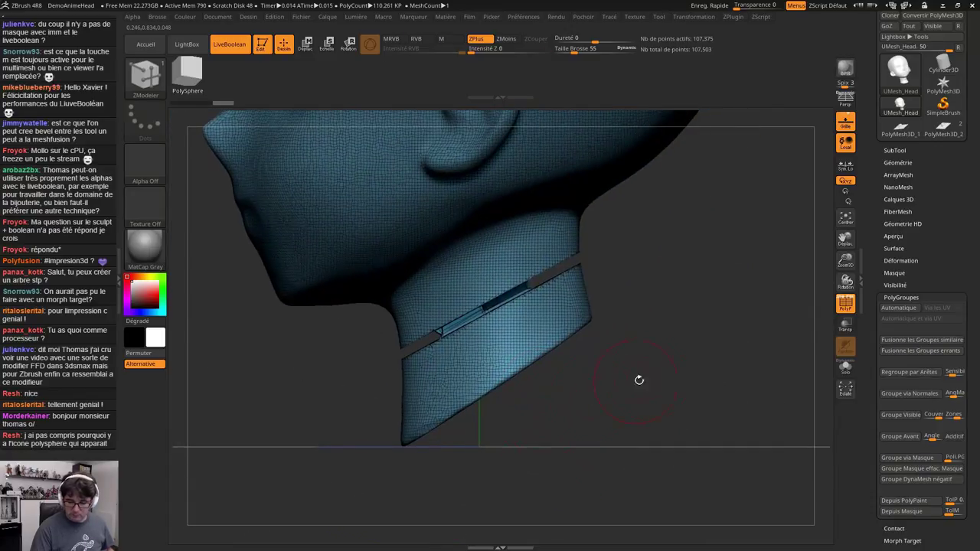
pyautogui.moveTo(648, 271)
pyautogui.keyDown('ctrl'); pyautogui.keyDown('shift'); pyautogui.mouseDown()
pyautogui.moveTo(383, 452)
pyautogui.moveTo(488, 452)
pyautogui.moveTo(444, 456)
pyautogui.moveTo(529, 446)
pyautogui.moveTo(567, 428)
pyautogui.moveTo(597, 409)
pyautogui.moveTo(582, 381)
pyautogui.moveTo(562, 372)
pyautogui.moveTo(570, 369)
pyautogui.moveTo(647, 464)
pyautogui.moveTo(631, 434)
pyautogui.moveTo(642, 448)
pyautogui.moveTo(640, 435)
pyautogui.mouseUp(); pyautogui.keyUp('shift'); pyautogui.keyUp('ctrl')
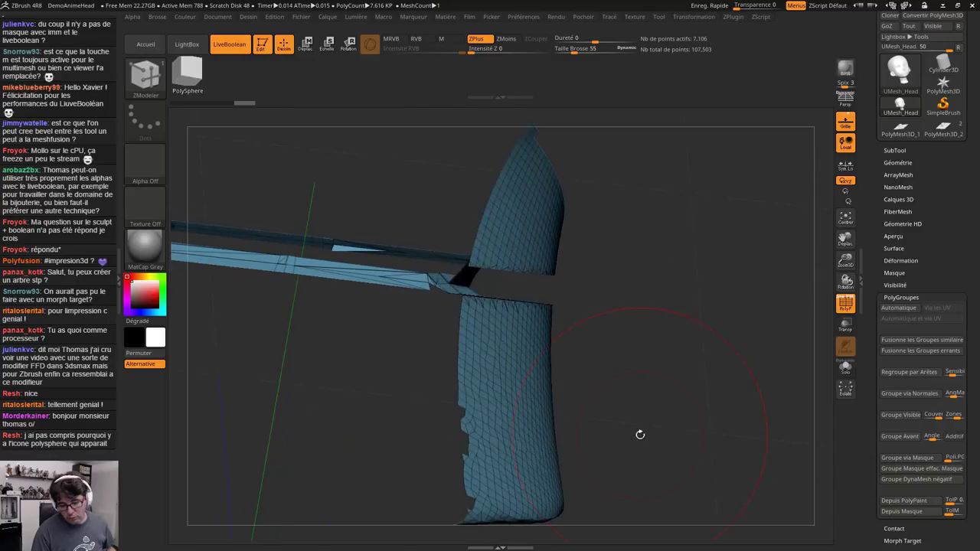
pyautogui.hotkey('ctrl', 'shift', 'a')
pyautogui.keyDown('ctrl'); pyautogui.keyDown('shift'); pyautogui.moveTo(654, 384); pyautogui.dragTo(663, 431); pyautogui.keyUp('shift'); pyautogui.keyUp('ctrl')
pyautogui.keyDown('alt'); pyautogui.moveTo(668, 433); pyautogui.dragTo(700, 350); pyautogui.keyUp('alt')
pyautogui.keyDown('ctrl'); pyautogui.keyDown('shift'); pyautogui.click(680, 391); pyautogui.keyUp('shift'); pyautogui.keyUp('ctrl')
pyautogui.moveTo(700, 396); pyautogui.dragTo(584, 387)
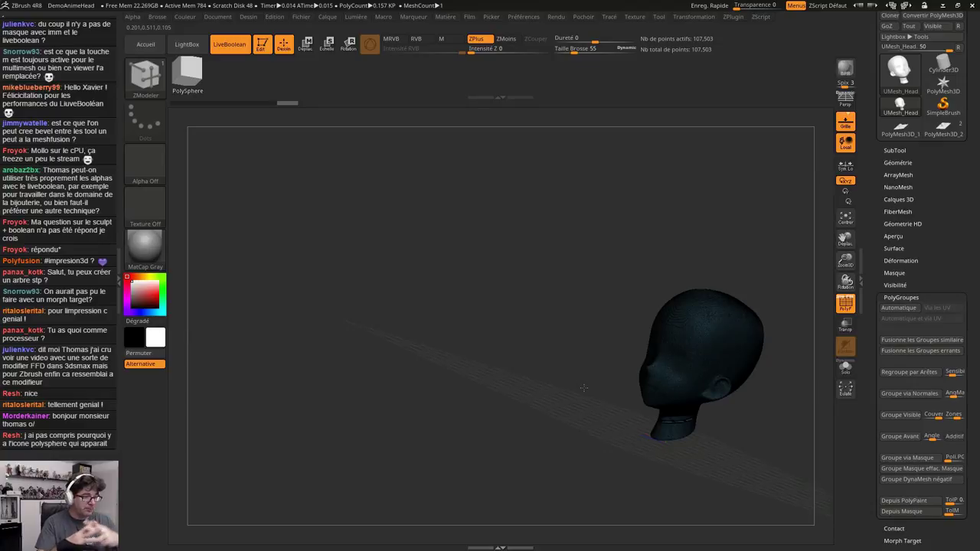
# Switch back to the two-SubTool model containing the original head and the subtractive hat mesh
pyautogui.keyDown('alt'); pyautogui.moveTo(584, 388); pyautogui.dragTo(621, 353); pyautogui.keyUp('alt')
pyautogui.moveTo(621, 352); pyautogui.dragTo(497, 360)
pyautogui.keyDown('alt'); pyautogui.moveTo(690, 345); pyautogui.dragTo(784, 278); pyautogui.keyUp('alt')
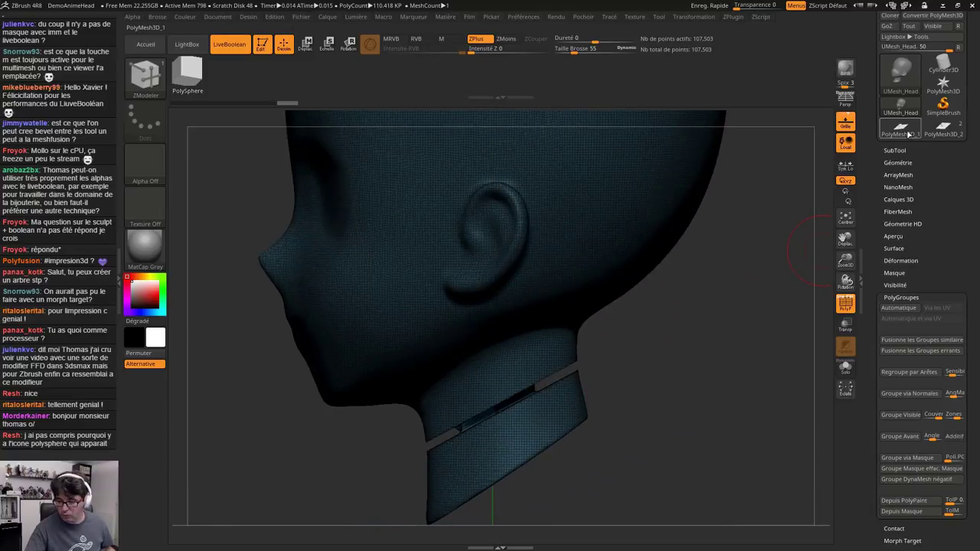
pyautogui.click(908, 133)
pyautogui.click(909, 104)
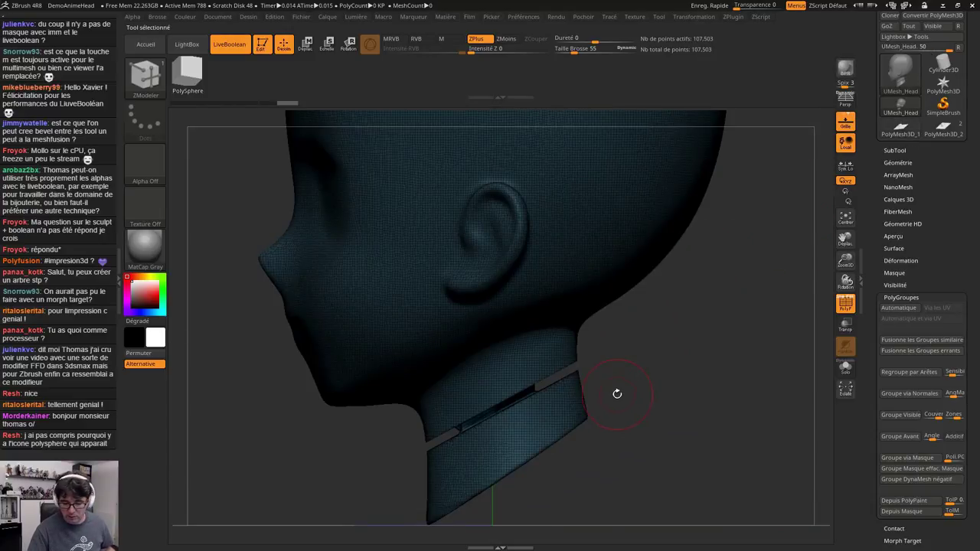
pyautogui.click(948, 133)
pyautogui.moveTo(628, 426); pyautogui.dragTo(557, 444)
pyautogui.moveTo(648, 390); pyautogui.dragTo(683, 323)
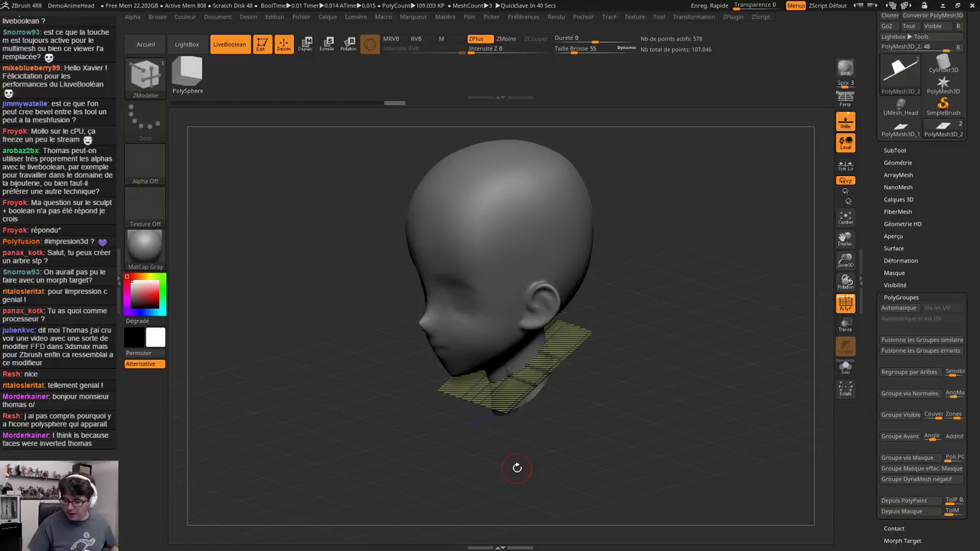
# Toggle the PolyFrame off and on to compare the live Boolean cut at the neck with the cutting mesh
pyautogui.scroll(-5, 974, 346)
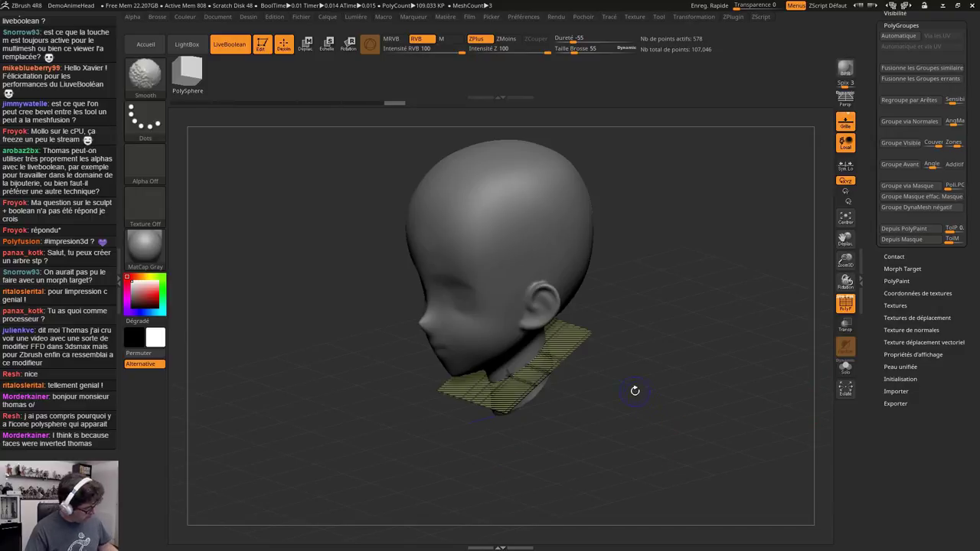
pyautogui.hotkey('shift', 'f')
pyautogui.keyDown('alt'); pyautogui.moveTo(677, 396); pyautogui.dragTo(660, 448); pyautogui.keyUp('alt')
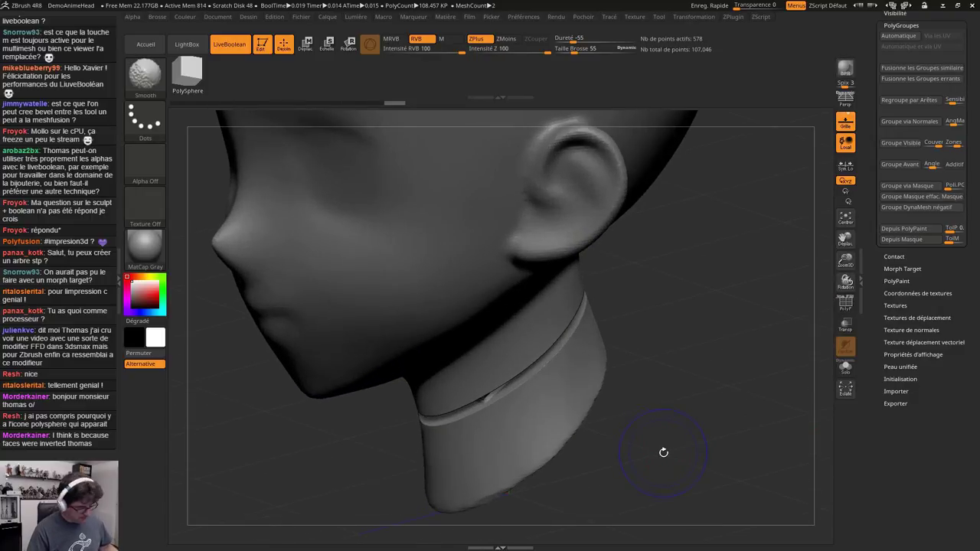
pyautogui.hotkey('shift', 'f')
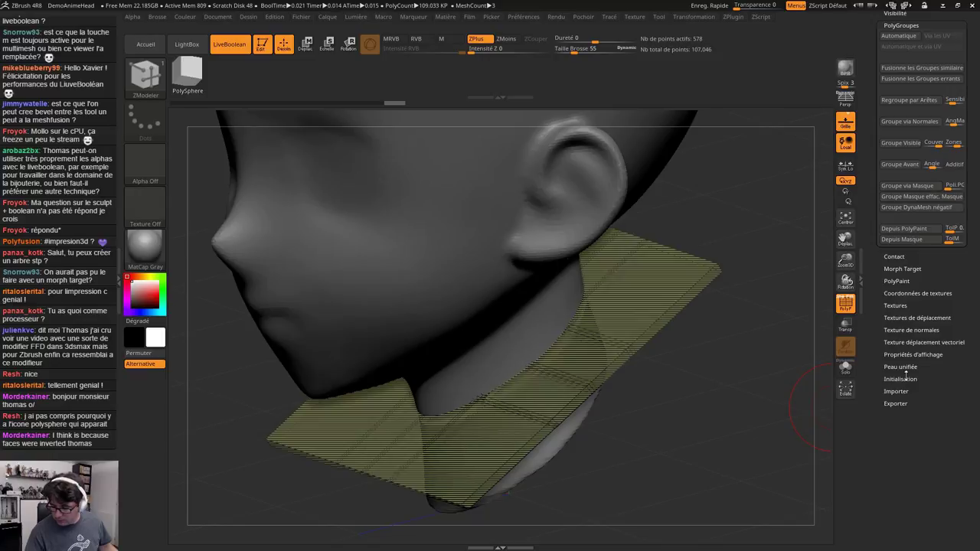
# Turn off double-sided display for the hat mesh and hide both the PolyFrame and the Live Boolean preview
pyautogui.click(912, 355)
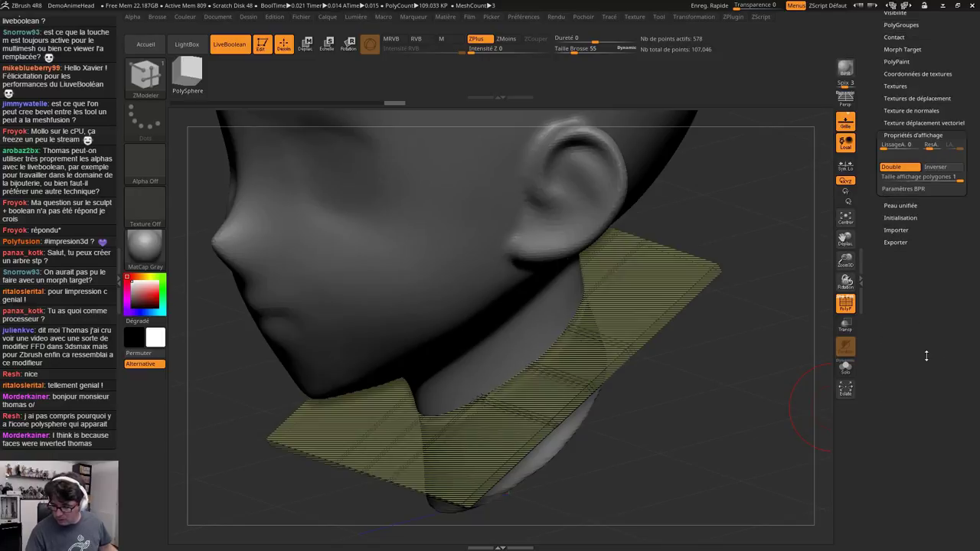
pyautogui.click(907, 259)
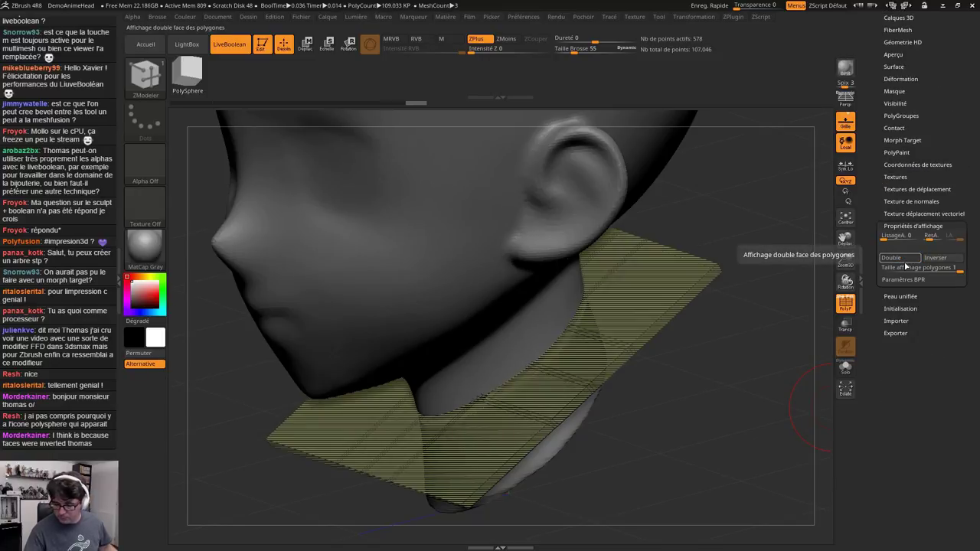
pyautogui.hotkey('shift', 'f')
pyautogui.click(230, 45)
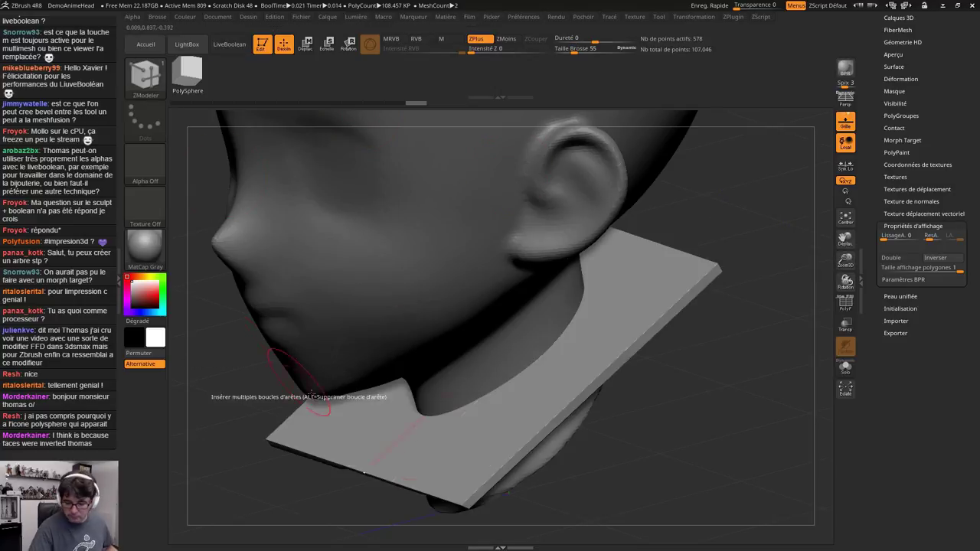
# Flip the cutting mesh's normals and flip them back to compare how its faces display around the neck
pyautogui.click(943, 261)
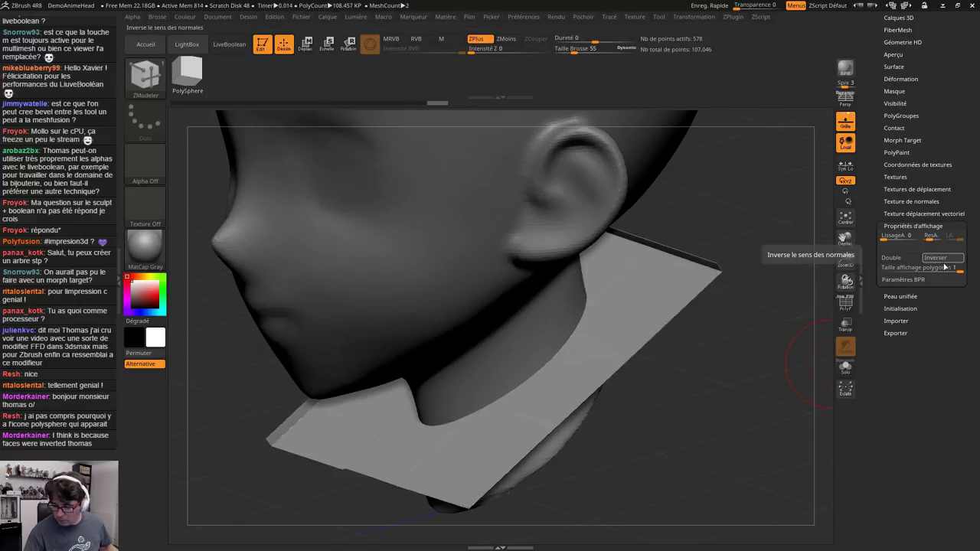
pyautogui.click(945, 262)
pyautogui.moveTo(691, 411); pyautogui.dragTo(690, 366)
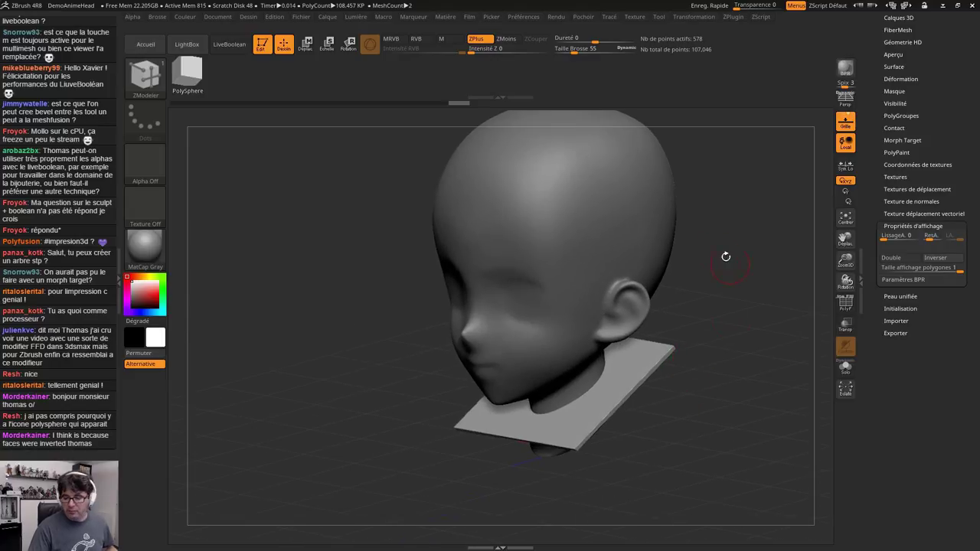
pyautogui.keyDown('alt'); pyautogui.moveTo(725, 257); pyautogui.dragTo(700, 294); pyautogui.keyUp('alt')
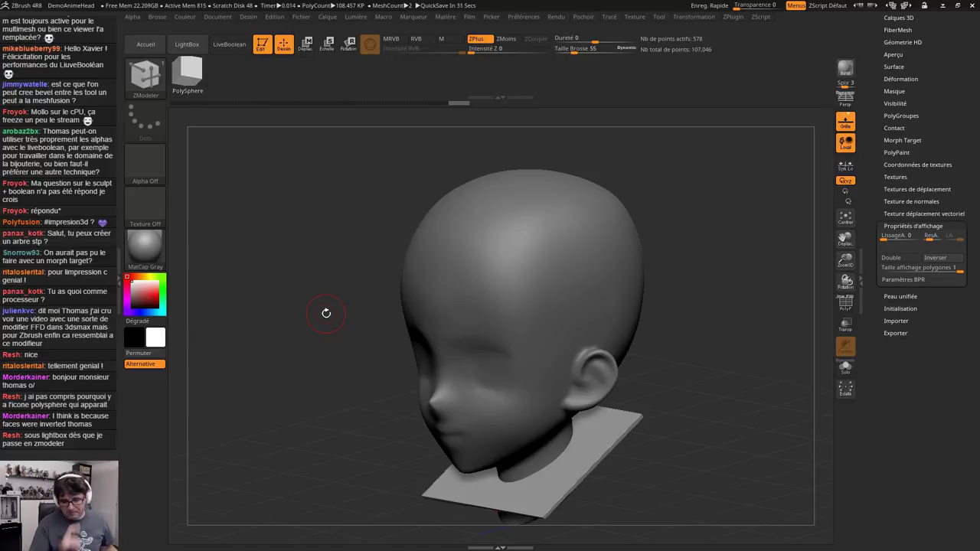
pyautogui.click(186, 44)
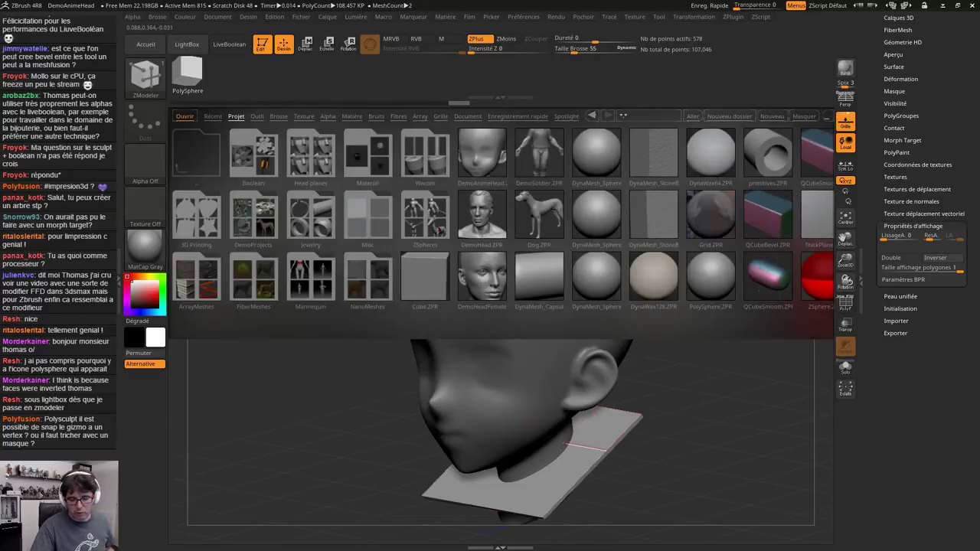
pyautogui.doubleClick(484, 282)
pyautogui.click(529, 317)
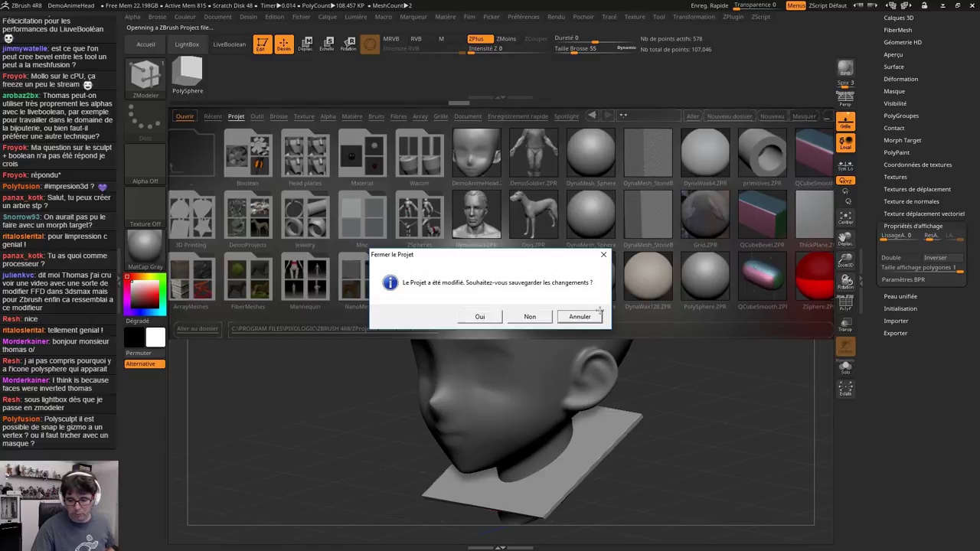
# Open the DynaMesh_Sphere_64 project without saving the changes to the head project
pyautogui.click(191, 48)
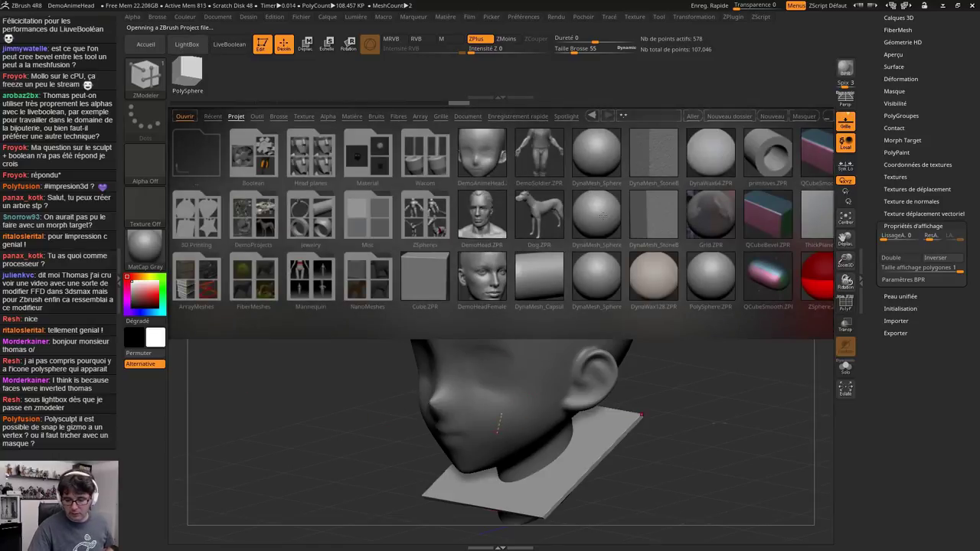
pyautogui.click(602, 216)
pyautogui.doubleClick(595, 278)
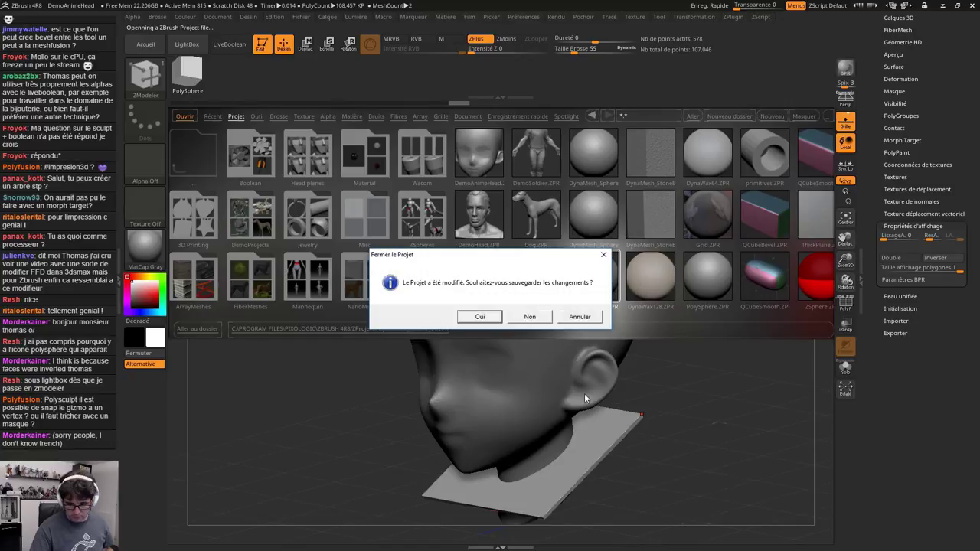
pyautogui.click(529, 317)
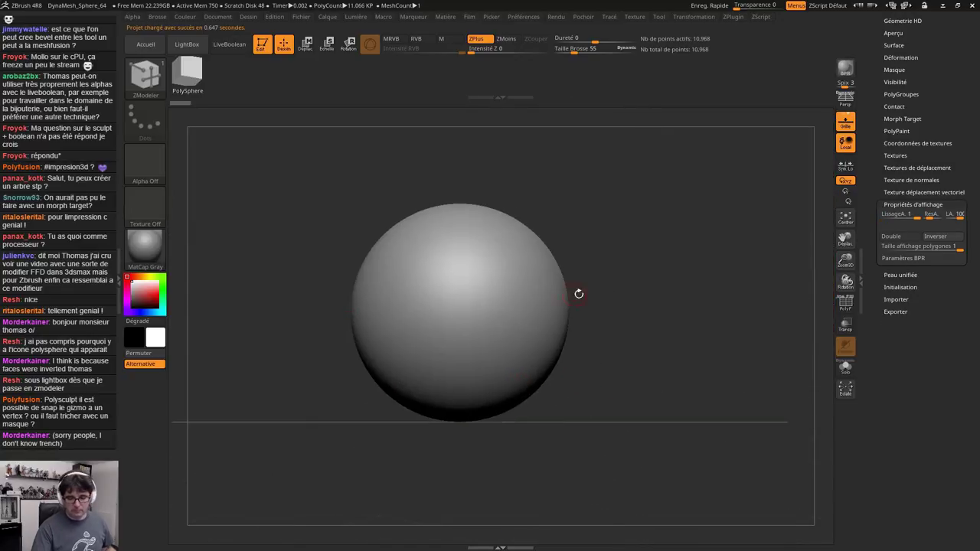
# Set the brush size to 183 and preview the IMM BParts and ZRemesherGuides brushes, returning to ZModeler
pyautogui.press('s')
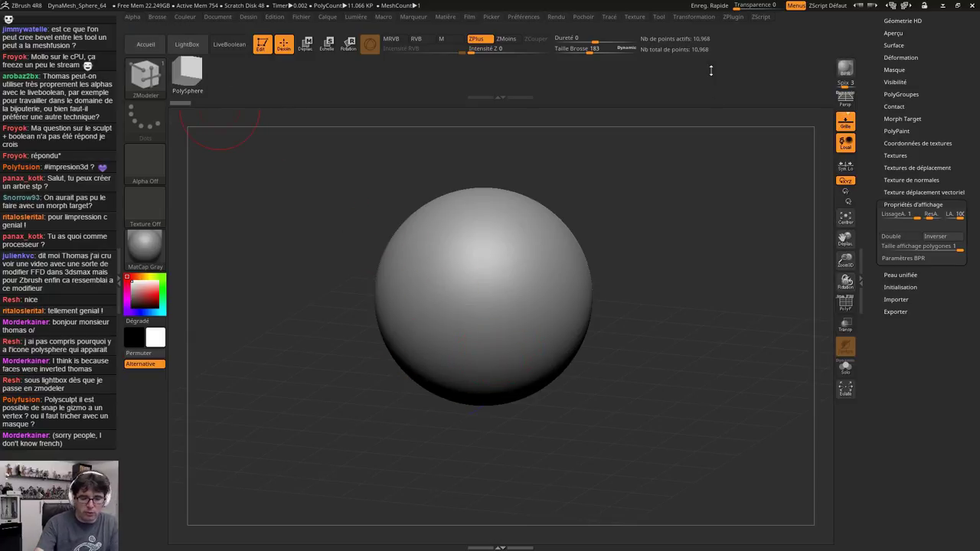
pyautogui.click(145, 75)
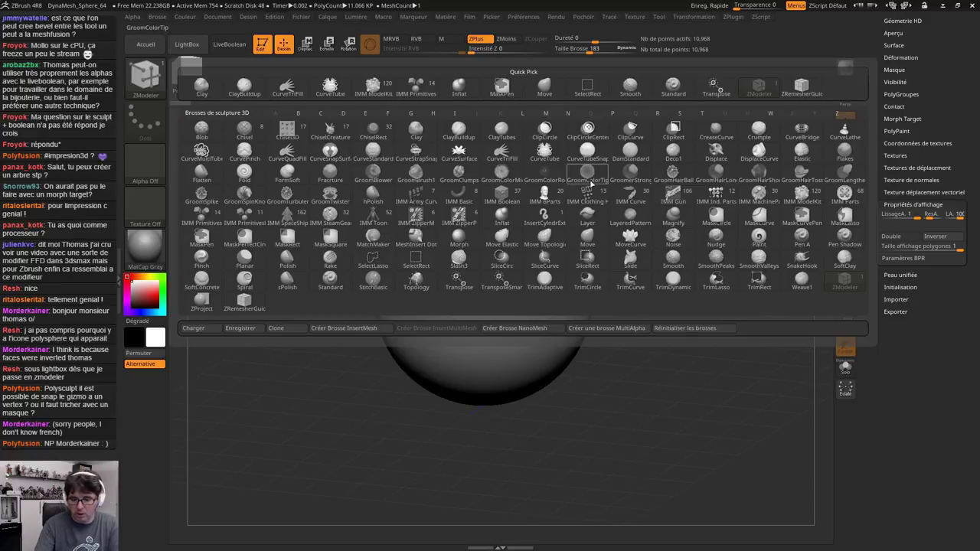
pyautogui.click(545, 195)
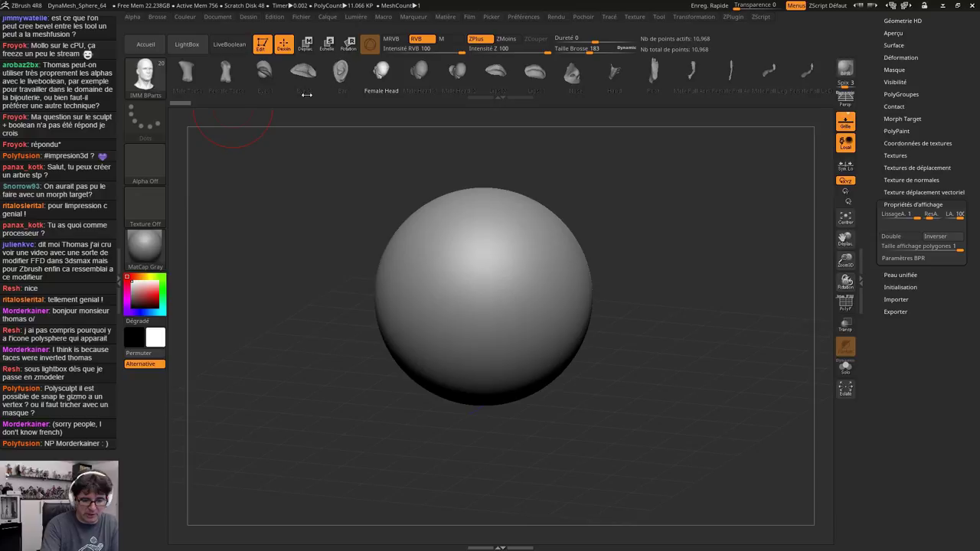
pyautogui.click(144, 77)
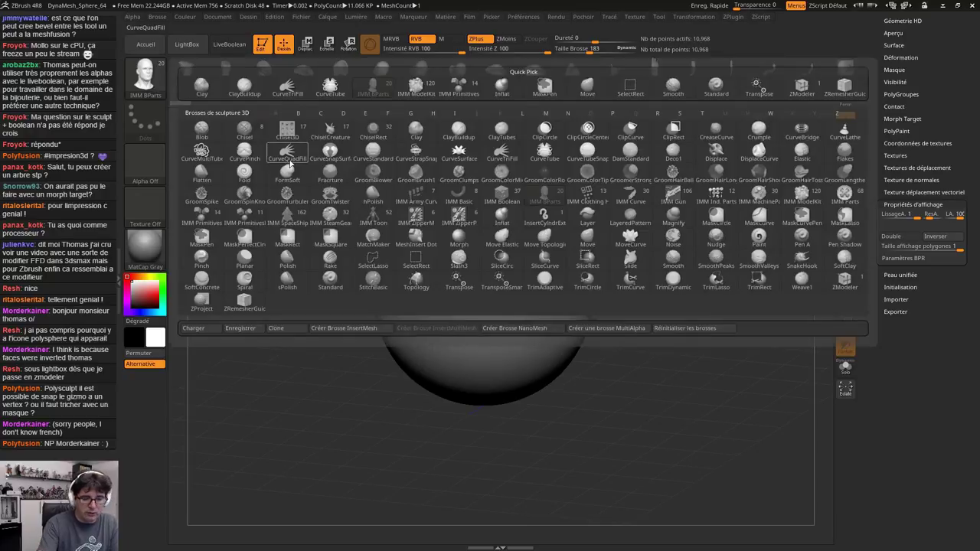
pyautogui.click(254, 307)
pyautogui.click(141, 86)
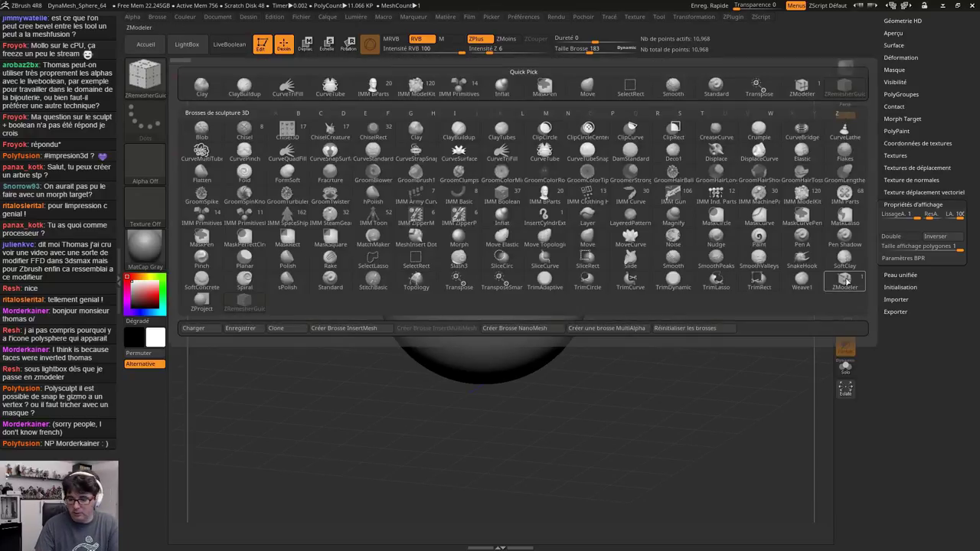
pyautogui.click(844, 281)
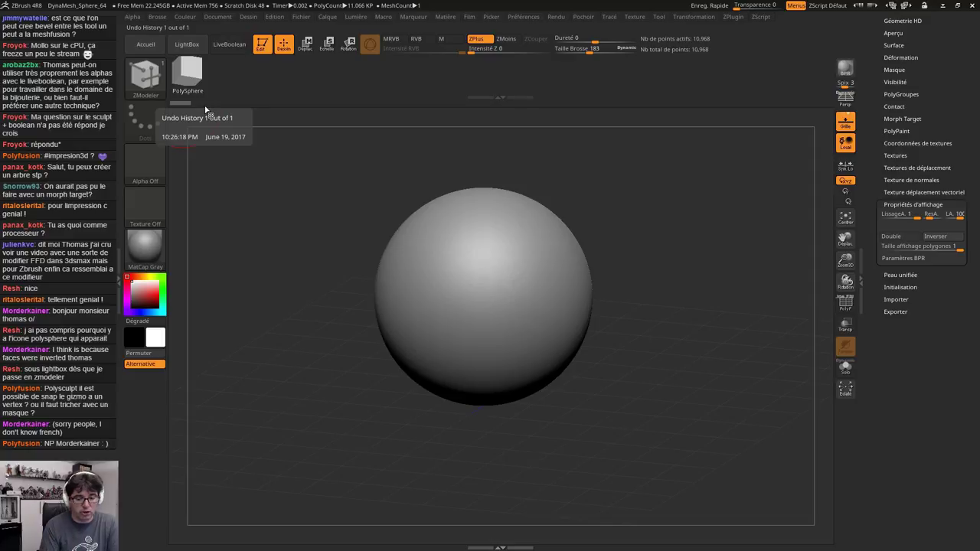
# Insert a cube NanoMesh on all of the sphere's polygons using the ZModeler polygon action
pyautogui.press('space')
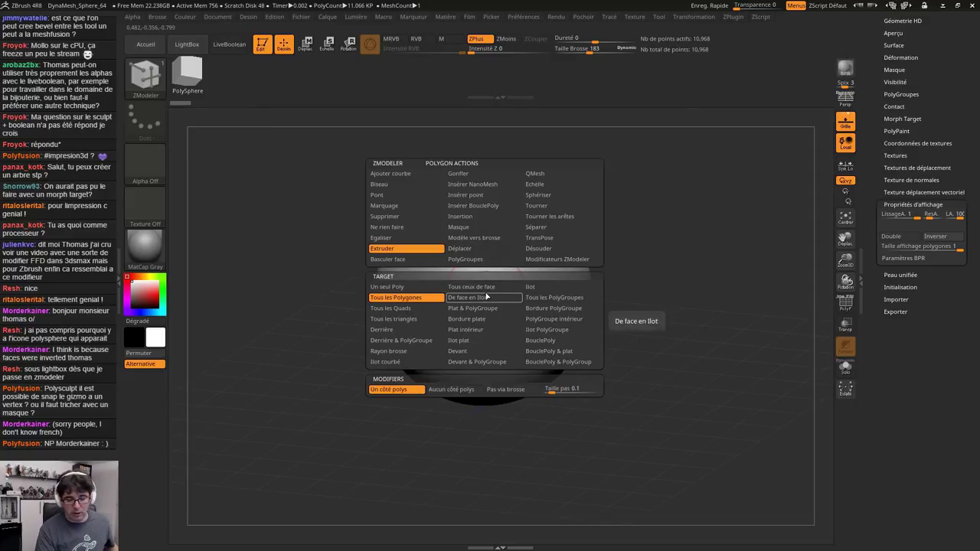
pyautogui.click(461, 189)
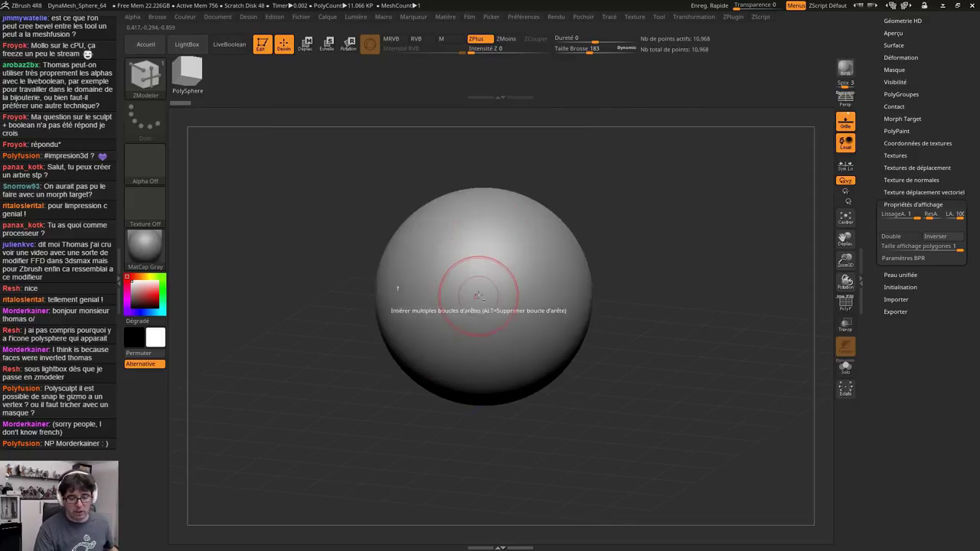
pyautogui.keyDown('ctrl'); pyautogui.moveTo(486, 287); pyautogui.dragTo(504, 294, button='right'); pyautogui.keyUp('ctrl')
pyautogui.click(511, 297)
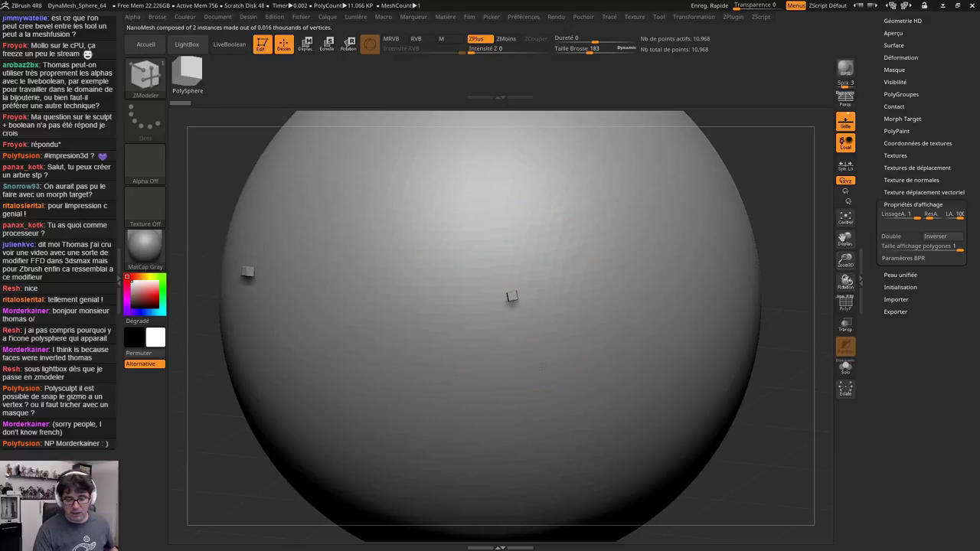
pyautogui.moveTo(542, 367); pyautogui.dragTo(511, 322)
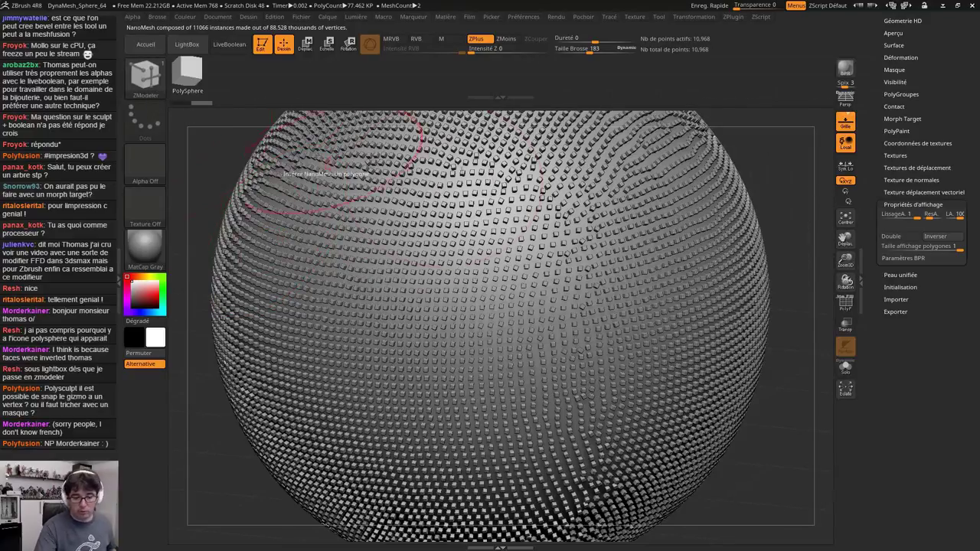
# Create a NanoMesh brush from the IMM BParts brush and switch back to the standard ZModeler brush
pyautogui.click(145, 76)
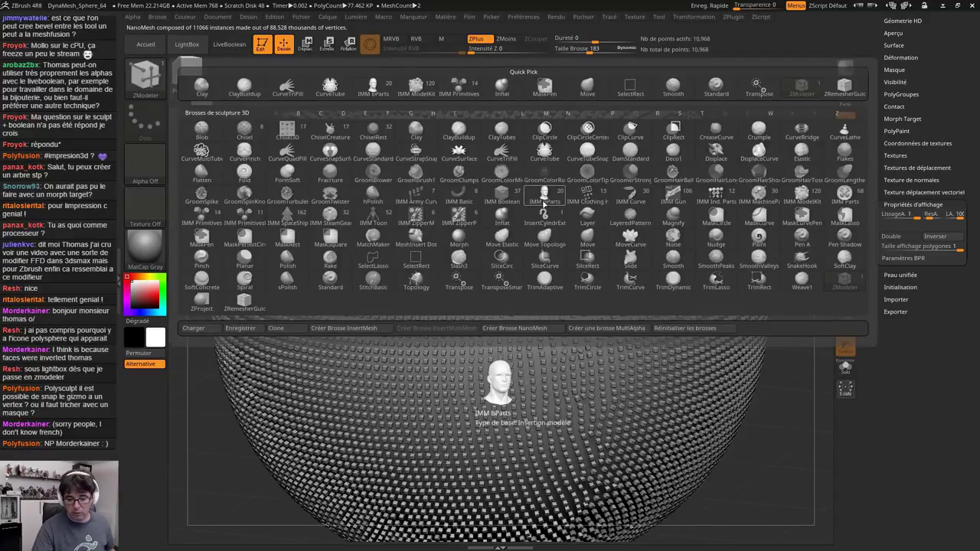
pyautogui.click(544, 198)
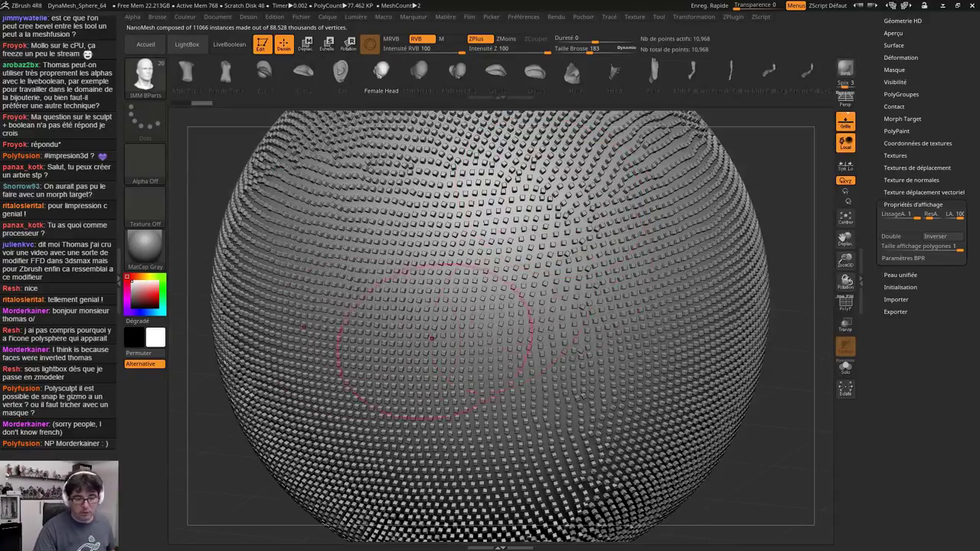
pyautogui.click(161, 18)
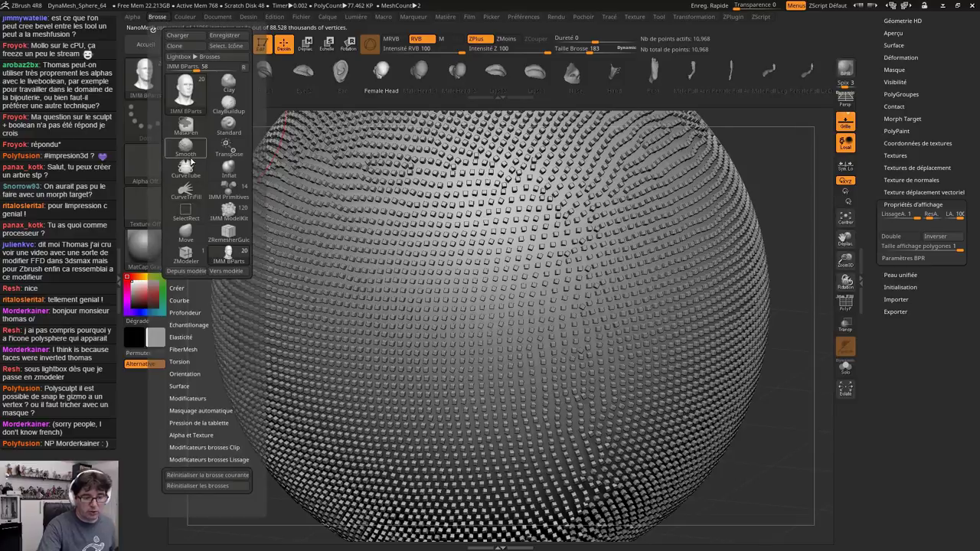
pyautogui.click(181, 289)
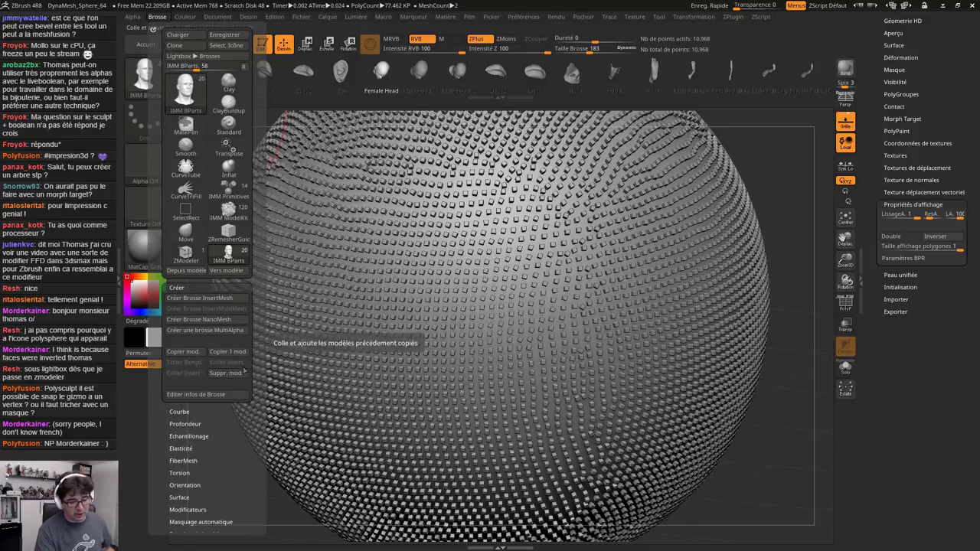
pyautogui.click(212, 320)
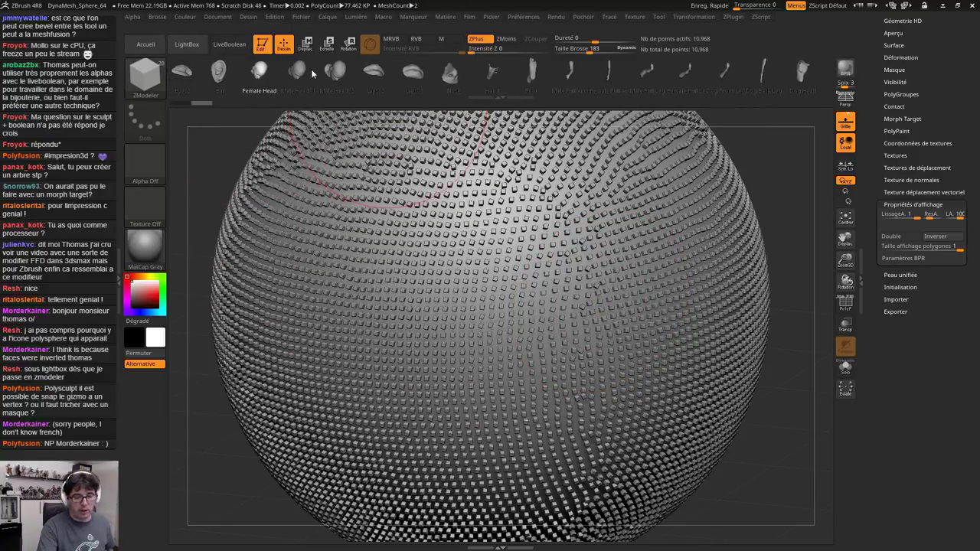
pyautogui.click(144, 74)
pyautogui.click(843, 304)
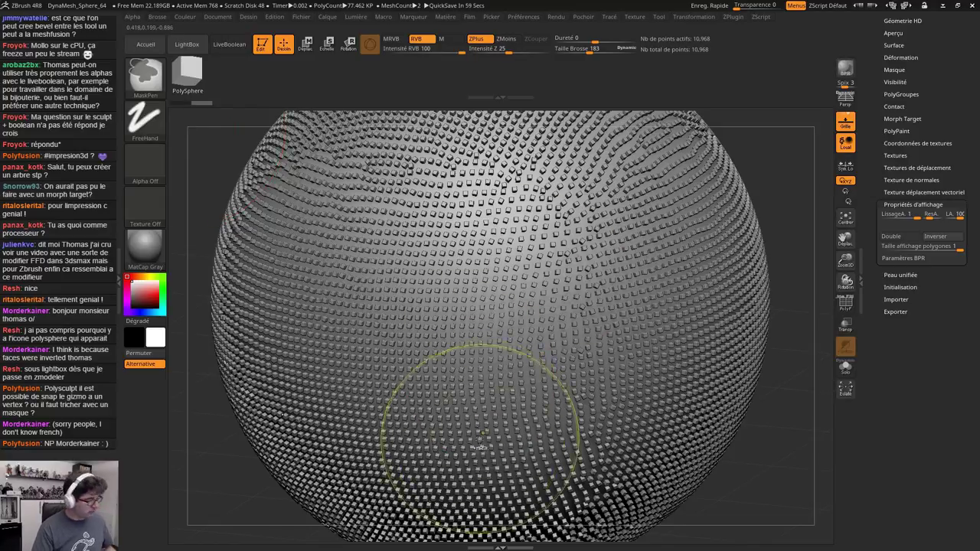
# Undo the NanoMesh insertion to restore the plain sphere and frame it in the view
pyautogui.hotkey('ctrl', 'z')
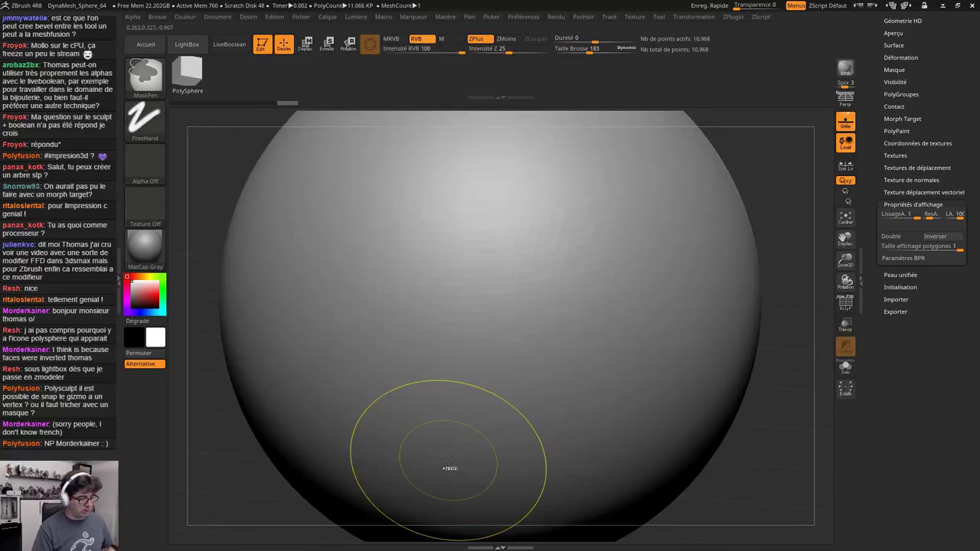
pyautogui.hotkey('ctrl', 'z')
pyautogui.hotkey('ctrl', 'z')
pyautogui.press('f')
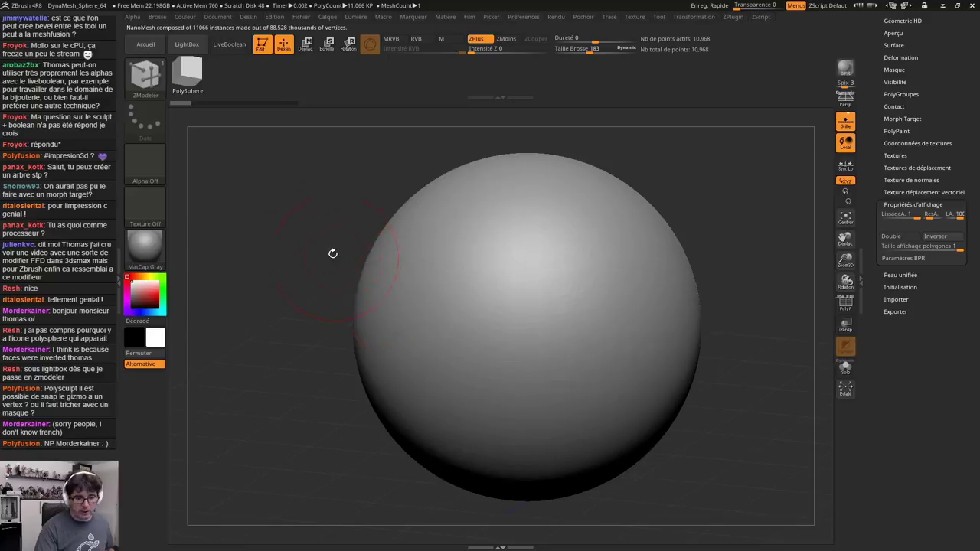
pyautogui.moveTo(332, 252); pyautogui.dragTo(305, 266)
# Preview the ChiselCreature brush, switch to Chisel3D, and sculpt its Nose05 shape onto the front of the sphere
pyautogui.click(148, 80)
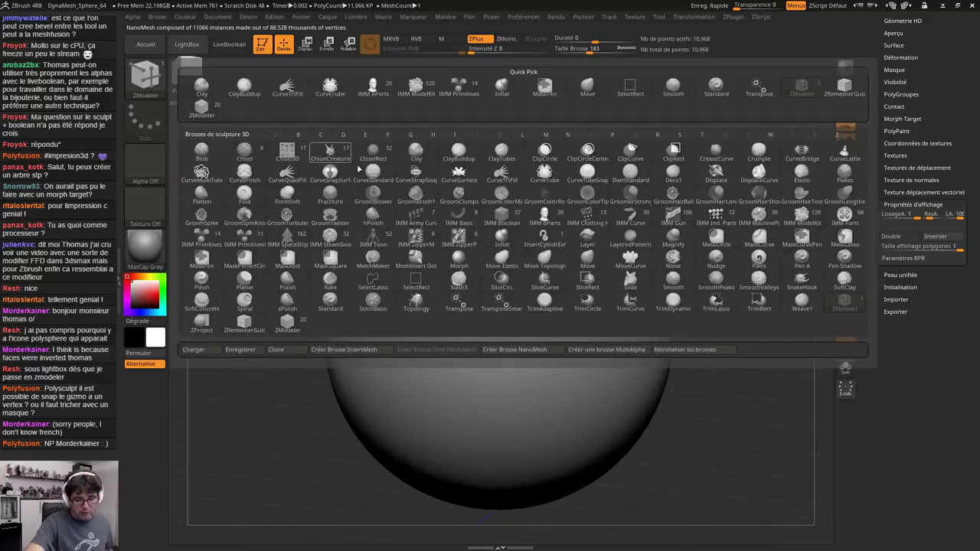
pyautogui.press('Return')
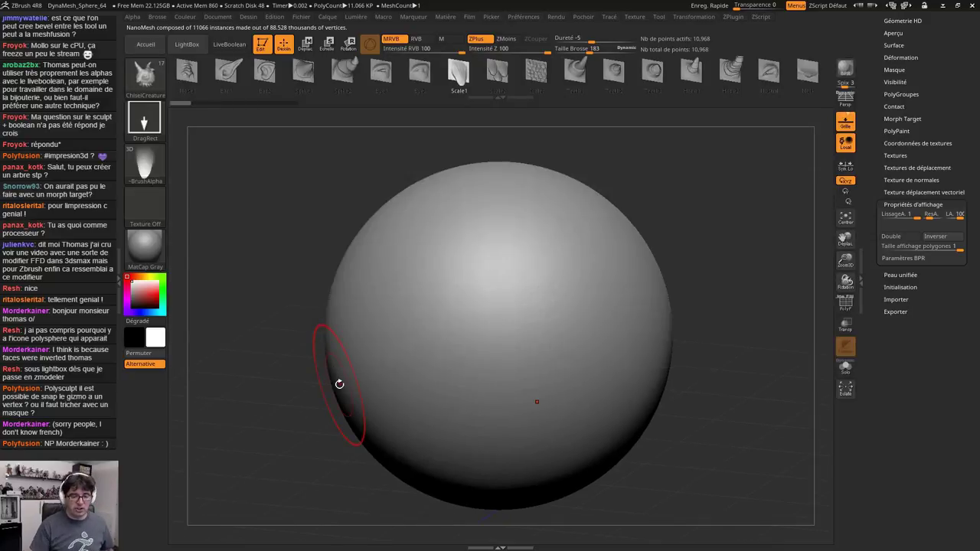
pyautogui.click(144, 74)
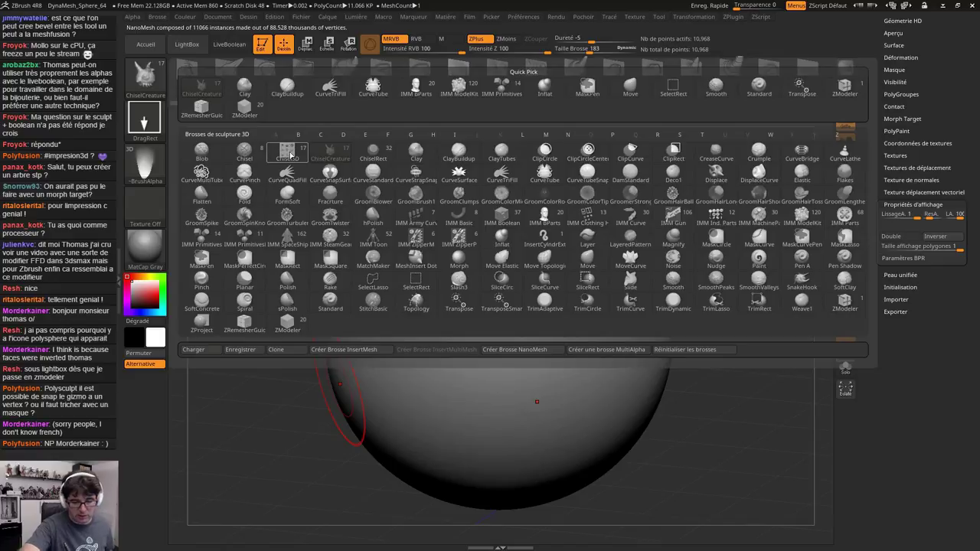
pyautogui.press('Return')
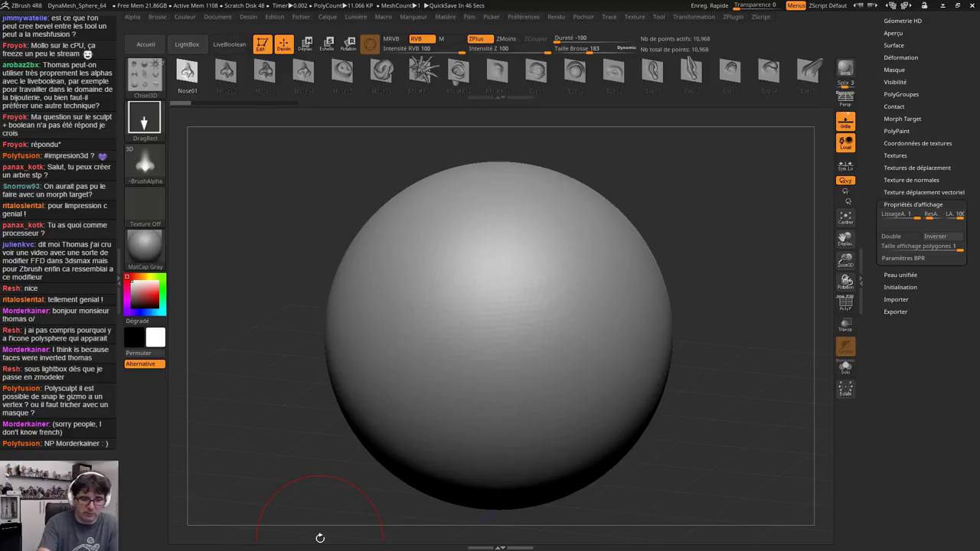
pyautogui.moveTo(230, 72)
pyautogui.mouseDown()
pyautogui.moveTo(396, 75)
pyautogui.moveTo(381, 90)
pyautogui.mouseUp()
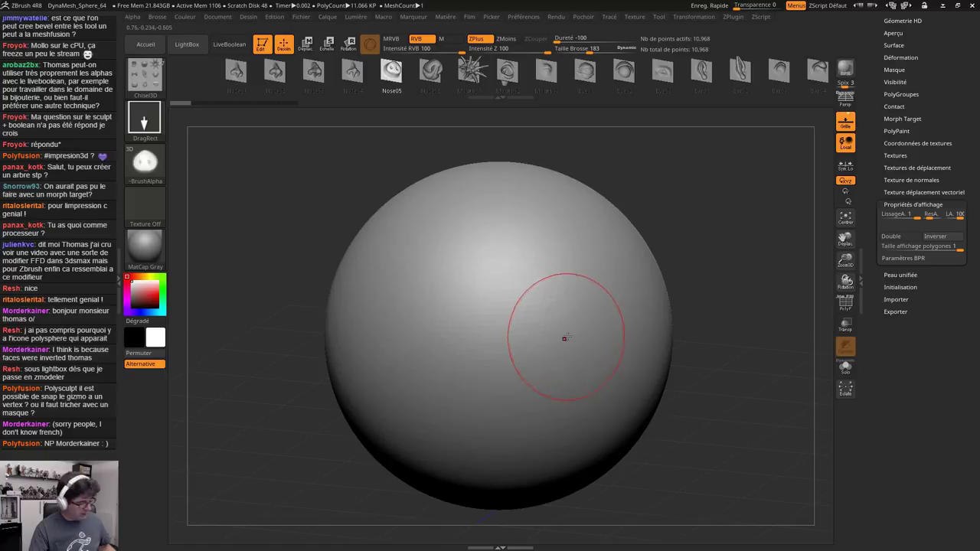
pyautogui.moveTo(564, 337)
pyautogui.mouseDown()
pyautogui.moveTo(629, 460)
pyautogui.moveTo(654, 443)
pyautogui.moveTo(542, 358)
pyautogui.mouseUp()
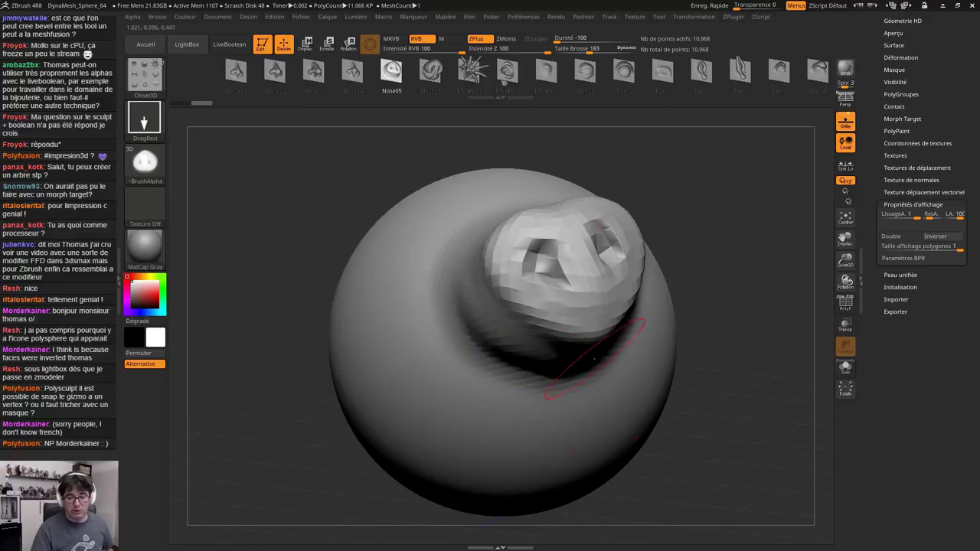
# Undo the coarse nose and try the Nose05 shape on the sphere at successively higher subdivision levels, undoing each attempt
pyautogui.hotkey('ctrl', 'z')
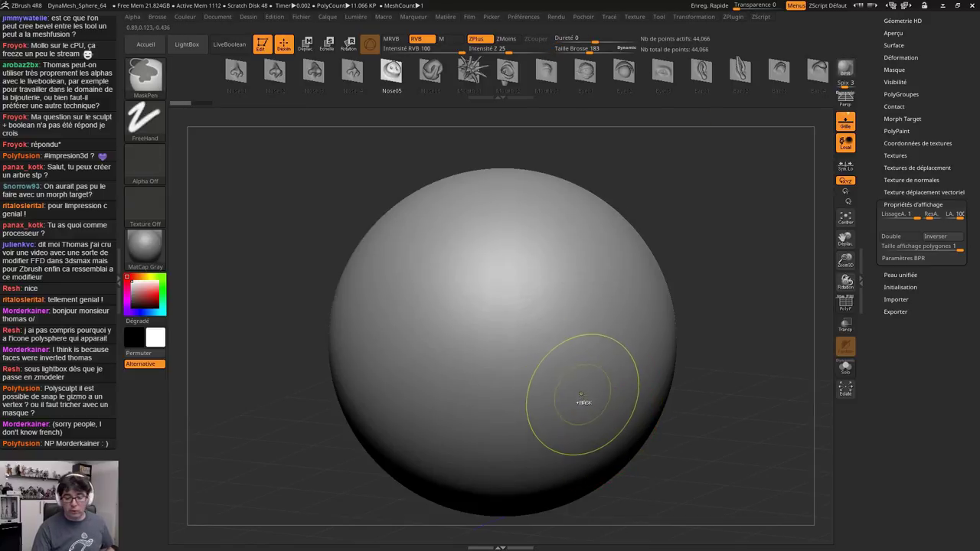
pyautogui.moveTo(567, 261); pyautogui.dragTo(649, 453)
pyautogui.moveTo(712, 440); pyautogui.dragTo(586, 358, button='right')
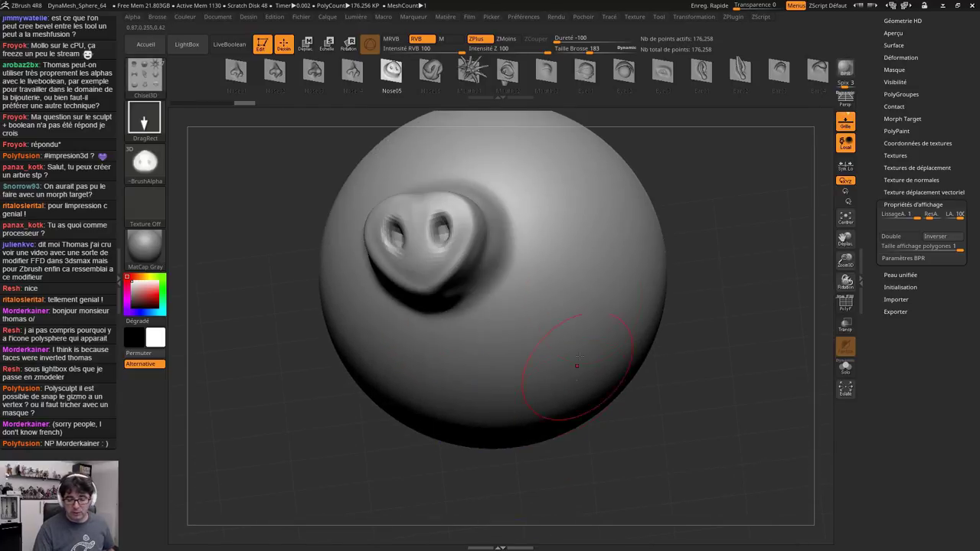
pyautogui.moveTo(600, 300); pyautogui.dragTo(661, 418)
pyautogui.hotkey('ctrl', 'z')
pyautogui.hotkey('ctrl', 'z')
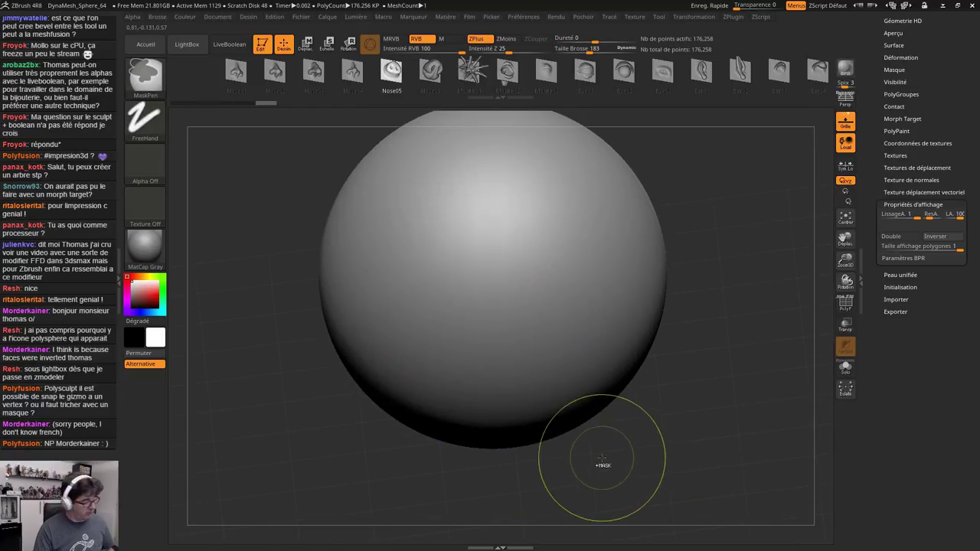
# Sculpt the Nose05 shape onto the sphere at a higher subdivision level and inspect it from the side and front
pyautogui.moveTo(535, 272); pyautogui.dragTo(532, 142)
pyautogui.moveTo(467, 310); pyautogui.dragTo(602, 335, button='right')
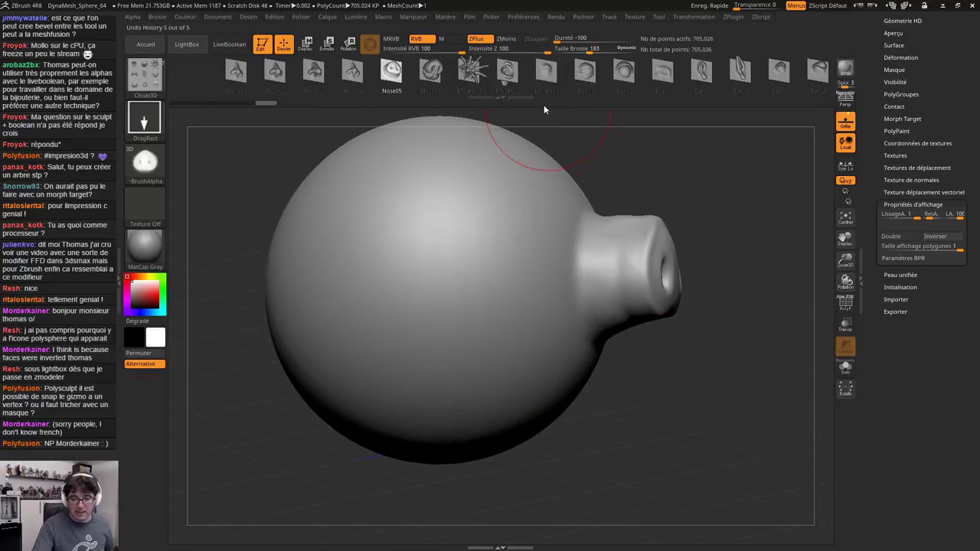
pyautogui.moveTo(604, 398); pyautogui.dragTo(448, 433)
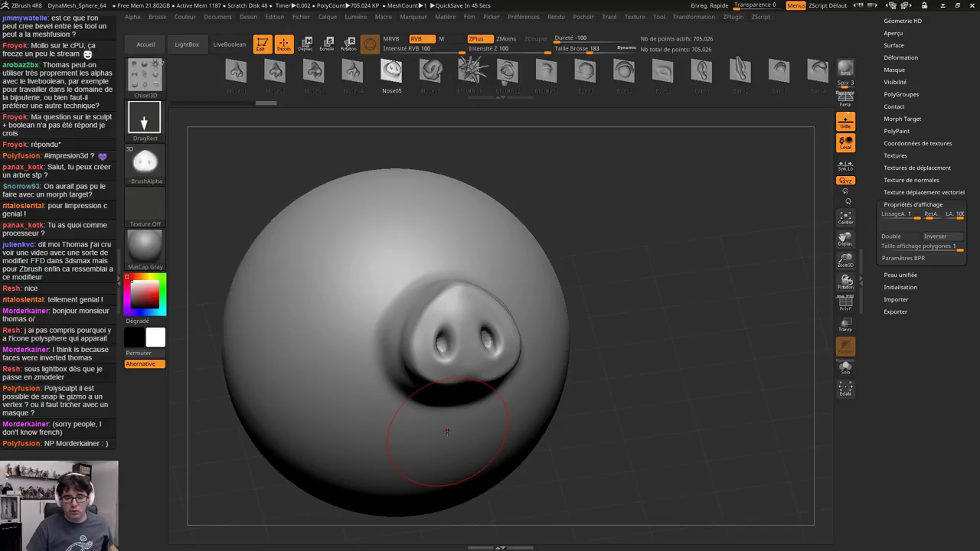
# Sculpt the Nose06 shape beside the pig nose and display the polygon wireframe to examine its stretched topology
pyautogui.click(432, 69)
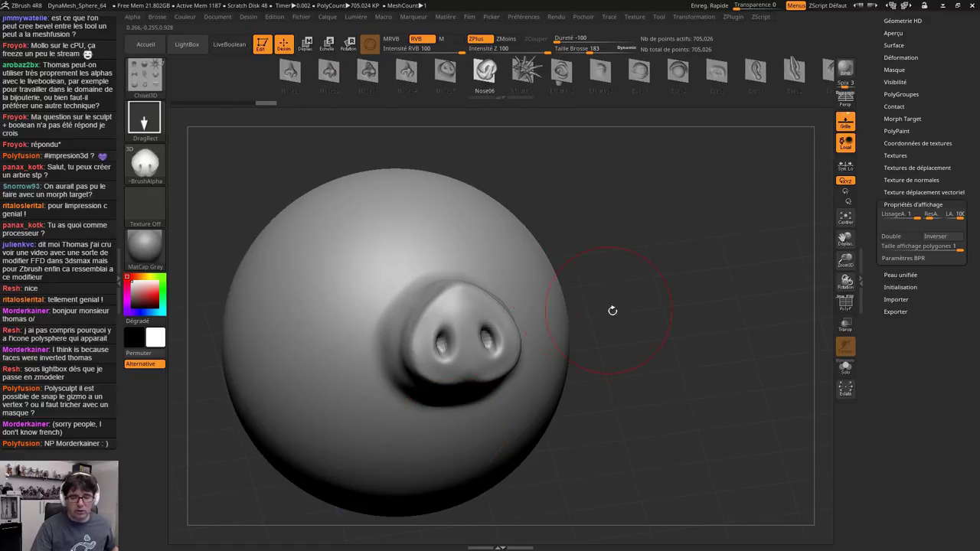
pyautogui.moveTo(599, 338); pyautogui.dragTo(445, 343, button='right')
pyautogui.moveTo(573, 269); pyautogui.dragTo(621, 354)
pyautogui.moveTo(620, 354)
pyautogui.mouseDown(button='right')
pyautogui.moveTo(665, 380)
pyautogui.moveTo(624, 386)
pyautogui.mouseUp(button='right')
pyautogui.hotkey('shift', 'f')
pyautogui.moveTo(635, 422); pyautogui.dragTo(614, 412)
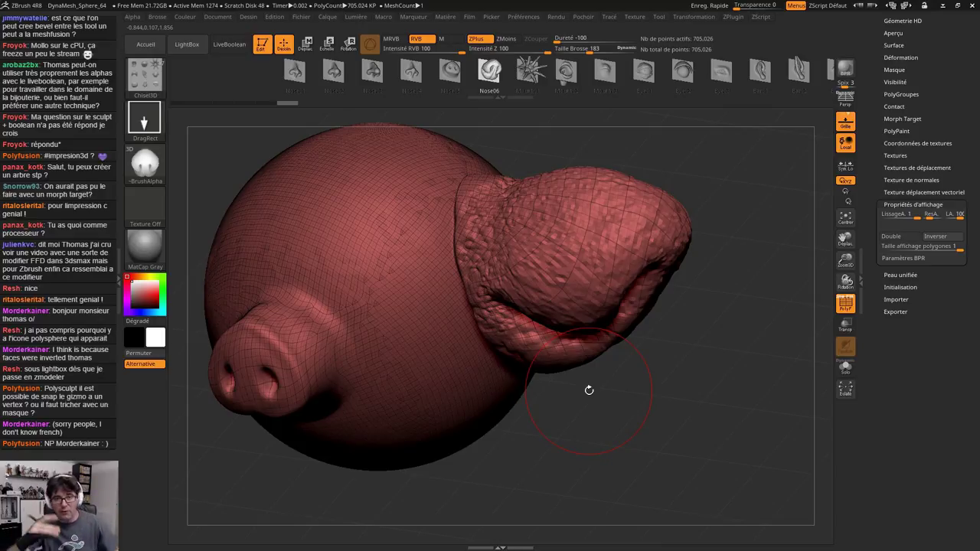
# Smooth the base of the large nose and the area around the pig nose, and hide the polygon wireframe
pyautogui.press('shift')
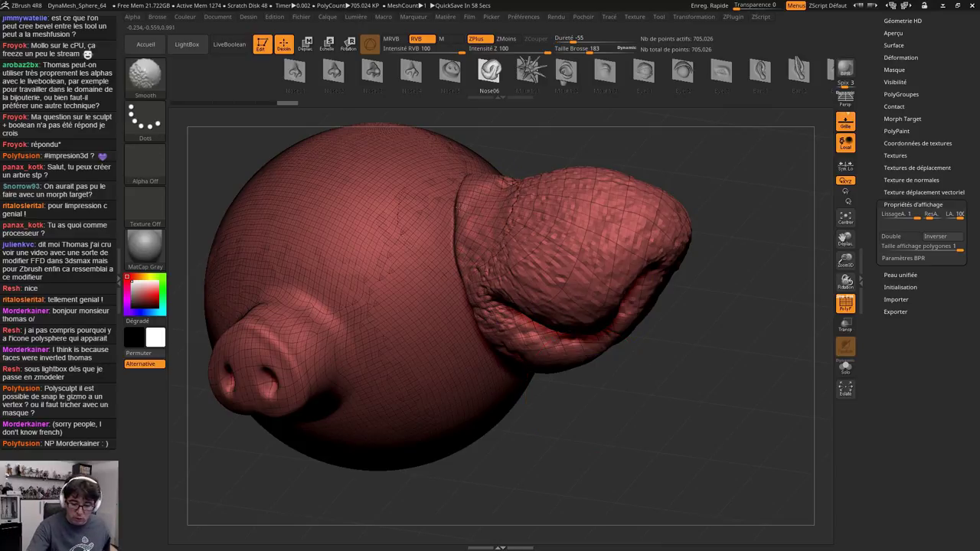
pyautogui.moveTo(473, 289)
pyautogui.keyDown('shift'); pyautogui.mouseDown()
pyautogui.moveTo(635, 237)
pyautogui.moveTo(586, 315)
pyautogui.mouseUp(); pyautogui.keyUp('shift')
pyautogui.keyDown('shift'); pyautogui.moveTo(478, 233); pyautogui.dragTo(481, 245); pyautogui.keyUp('shift')
pyautogui.moveTo(481, 245); pyautogui.dragTo(511, 244, button='right')
pyautogui.keyDown('shift'); pyautogui.moveTo(306, 276); pyautogui.dragTo(303, 317); pyautogui.keyUp('shift')
pyautogui.hotkey('shift', 'f')
pyautogui.moveTo(546, 403)
pyautogui.mouseDown(button='right')
pyautogui.moveTo(572, 406)
pyautogui.moveTo(562, 475)
pyautogui.moveTo(529, 288)
pyautogui.mouseUp(button='right')
# Undo both noses and their smoothing to restore the plain sphere, and recentre it
pyautogui.hotkey('ctrl', 'z')
pyautogui.hotkey('ctrl', 'z')
pyautogui.hotkey('ctrl', 'z')
pyautogui.hotkey('ctrl', 'z')
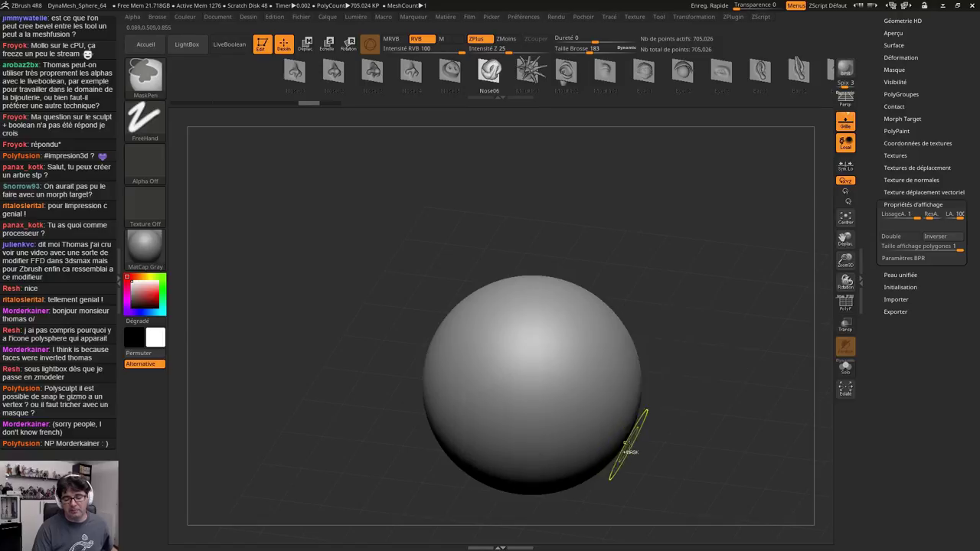
pyautogui.keyDown('alt'); pyautogui.moveTo(626, 446); pyautogui.dragTo(578, 394, button='right'); pyautogui.keyUp('alt')
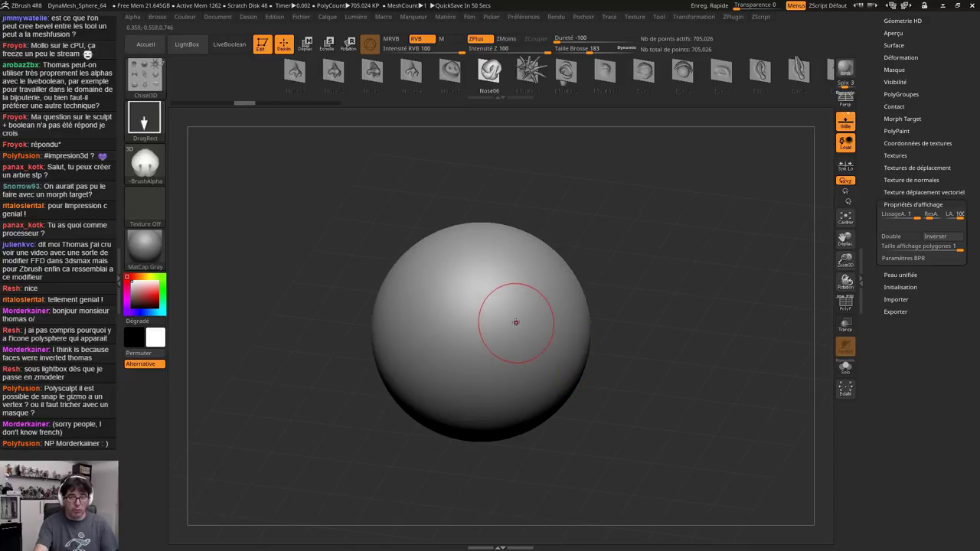
# Sculpt an ear shape with Chisel3D onto the side of the sphere and smooth the surface around its edge
pyautogui.click(761, 71)
pyautogui.moveTo(642, 338); pyautogui.dragTo(742, 363)
pyautogui.moveTo(609, 320)
pyautogui.mouseDown()
pyautogui.moveTo(635, 368)
pyautogui.moveTo(651, 357)
pyautogui.mouseUp()
pyautogui.moveTo(651, 358); pyautogui.dragTo(534, 303, button='right')
pyautogui.press('shift')
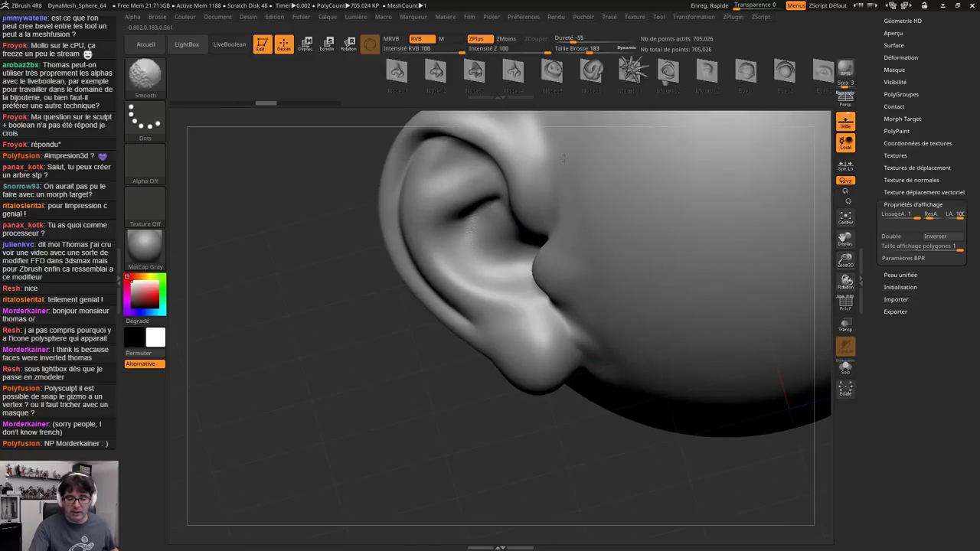
pyautogui.moveTo(638, 354); pyautogui.dragTo(735, 345, button='right')
pyautogui.press('shift')
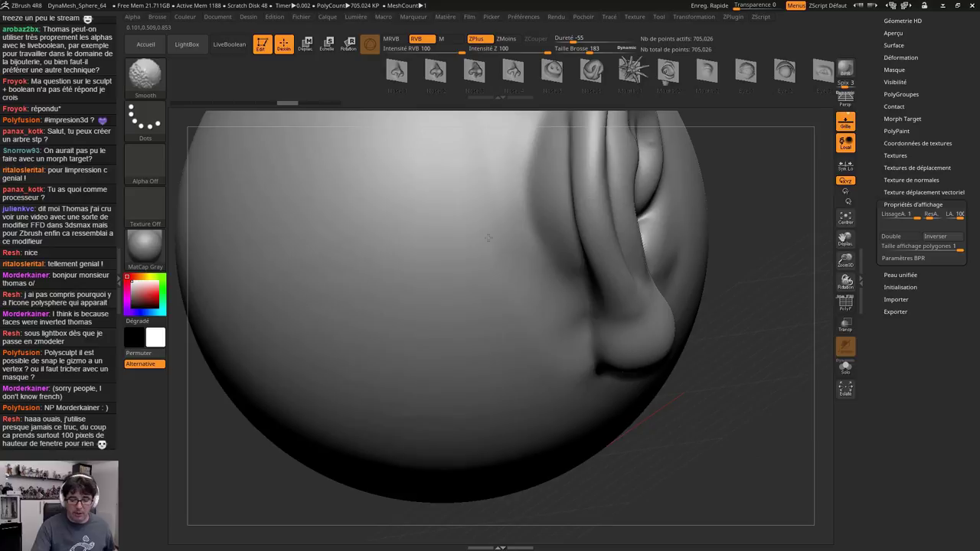
pyautogui.moveTo(490, 306)
pyautogui.mouseDown(button='right')
pyautogui.moveTo(477, 386)
pyautogui.moveTo(485, 361)
pyautogui.mouseUp(button='right')
pyautogui.keyDown('alt'); pyautogui.moveTo(460, 395); pyautogui.dragTo(498, 311, button='right'); pyautogui.keyUp('alt')
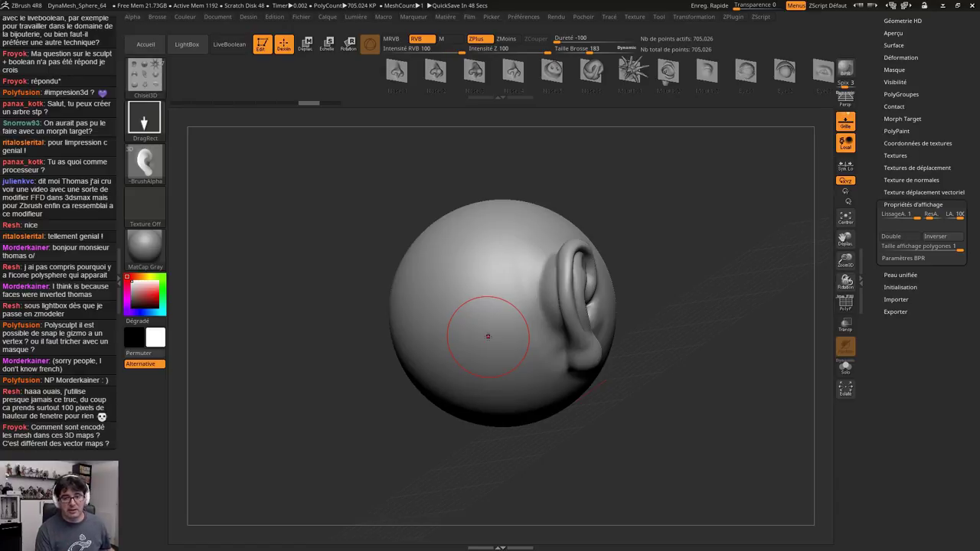
# Try the Mouth02 shape twice on the sphere beside the ear, undoing each attempt
pyautogui.click(671, 71)
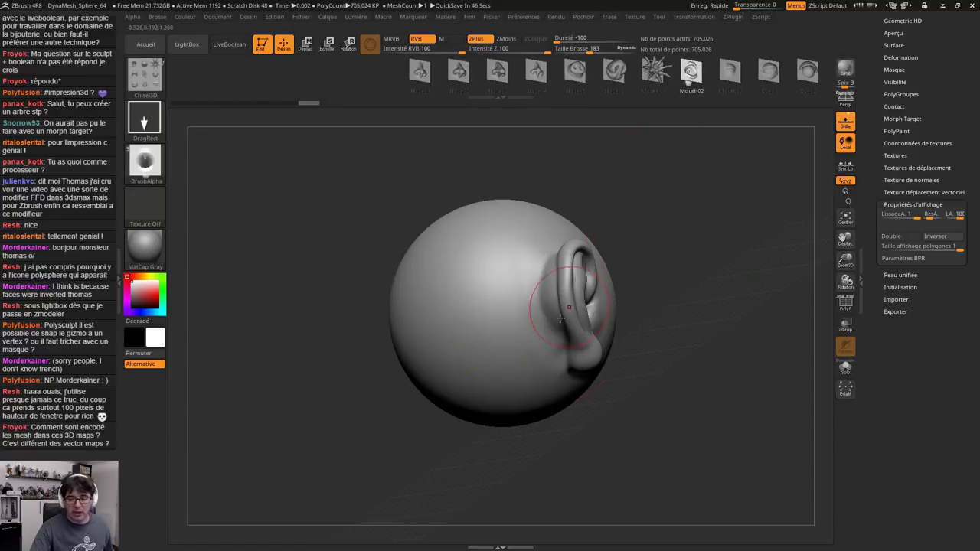
pyautogui.moveTo(460, 287)
pyautogui.mouseDown()
pyautogui.moveTo(486, 394)
pyautogui.moveTo(507, 380)
pyautogui.mouseUp()
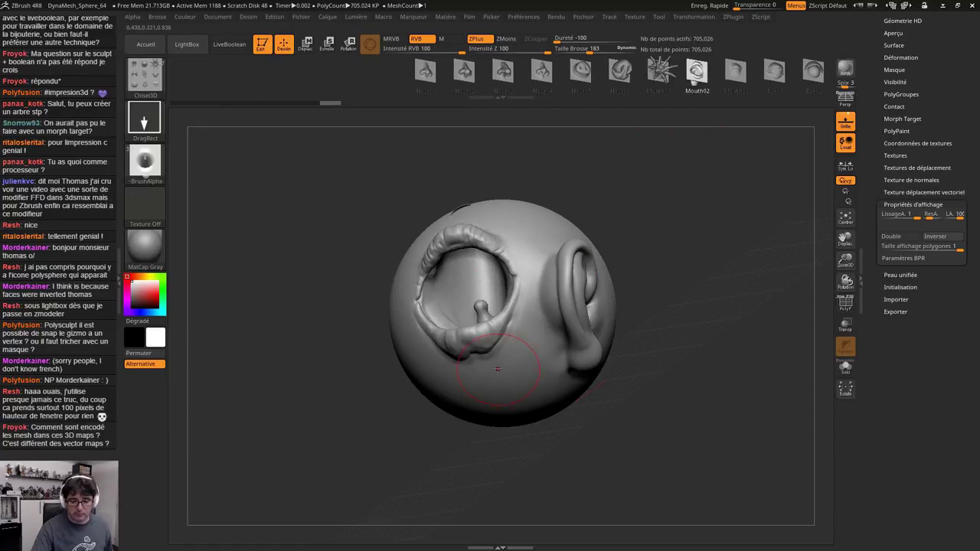
pyautogui.moveTo(508, 367)
pyautogui.mouseDown(button='right')
pyautogui.moveTo(586, 352)
pyautogui.moveTo(570, 349)
pyautogui.mouseUp(button='right')
pyautogui.hotkey('ctrl', 'z')
pyautogui.moveTo(441, 337); pyautogui.dragTo(452, 395)
pyautogui.moveTo(452, 386)
pyautogui.mouseDown(button='right')
pyautogui.moveTo(493, 355)
pyautogui.moveTo(511, 384)
pyautogui.moveTo(464, 337)
pyautogui.moveTo(459, 306)
pyautogui.moveTo(431, 305)
pyautogui.mouseUp(button='right')
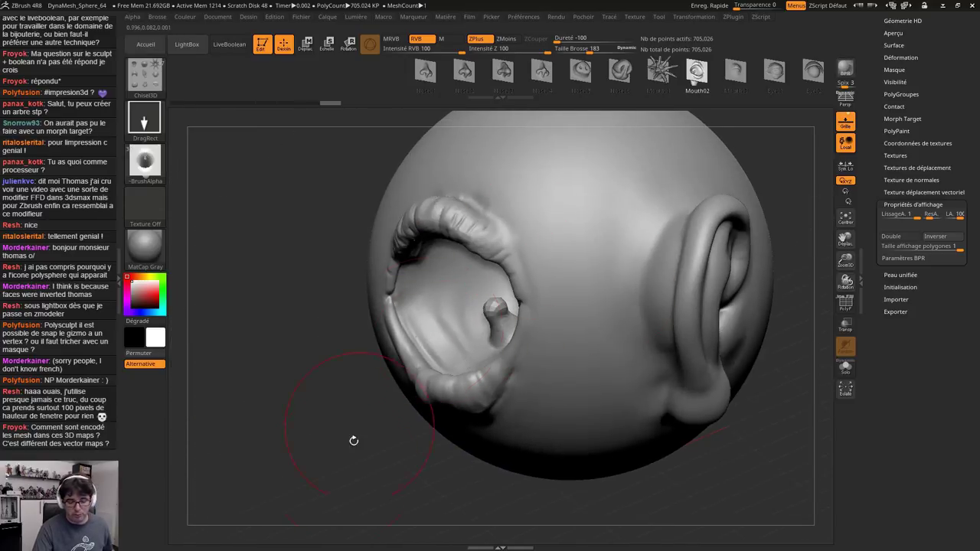
pyautogui.hotkey('ctrl', 'z')
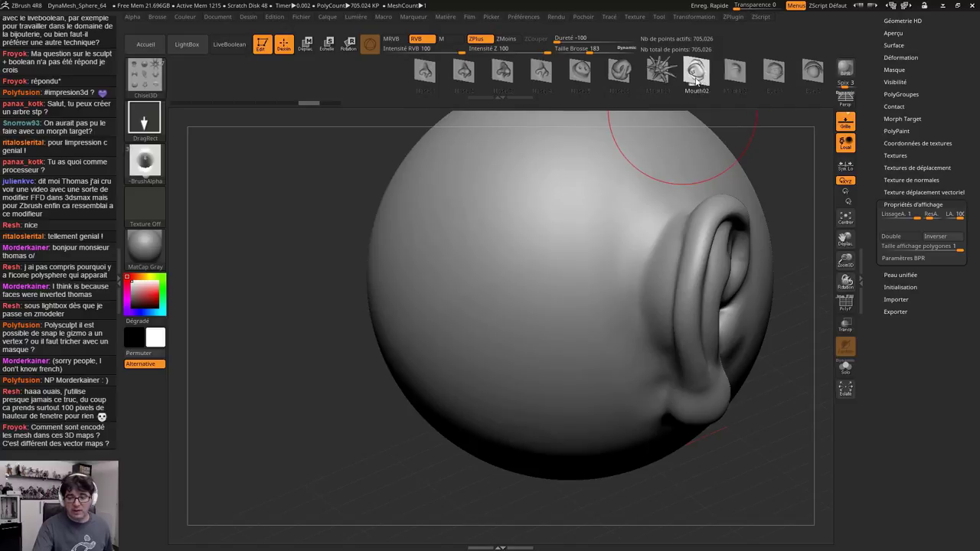
# Sculpt the Ear04 shape onto the sphere opposite the ear and briefly display the polygon wireframe
pyautogui.moveTo(697, 78)
pyautogui.mouseDown()
pyautogui.moveTo(544, 133)
pyautogui.moveTo(390, 138)
pyautogui.mouseUp()
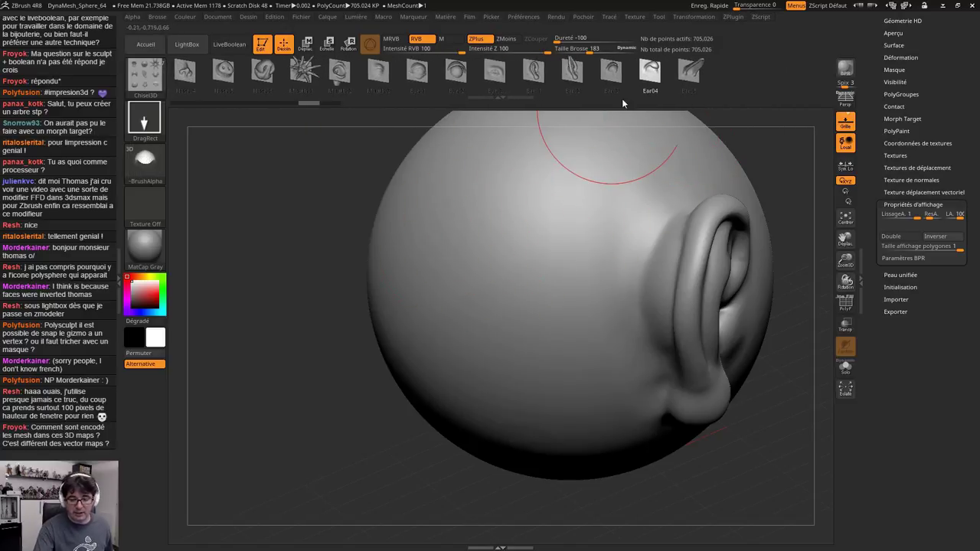
pyautogui.moveTo(449, 228); pyautogui.dragTo(448, 307)
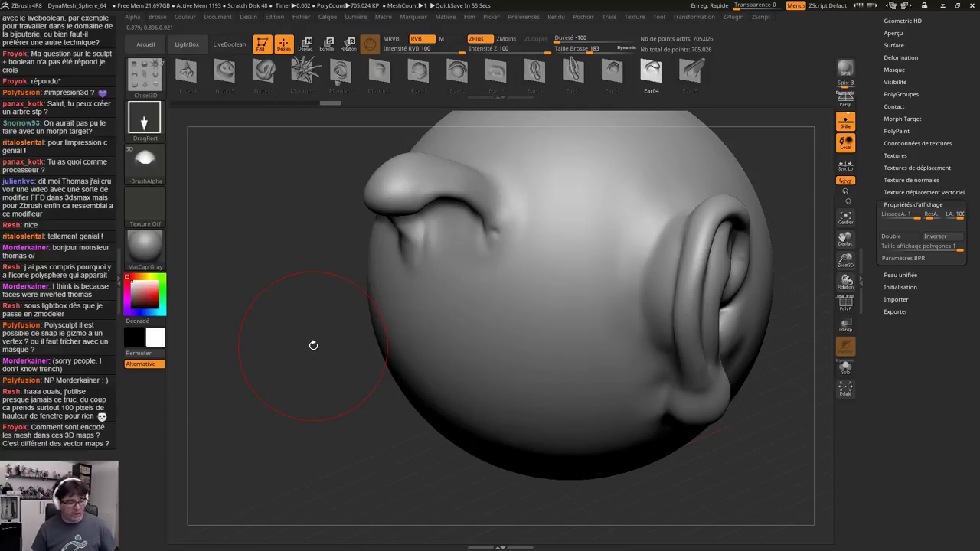
pyautogui.hotkey('shift', 'f')
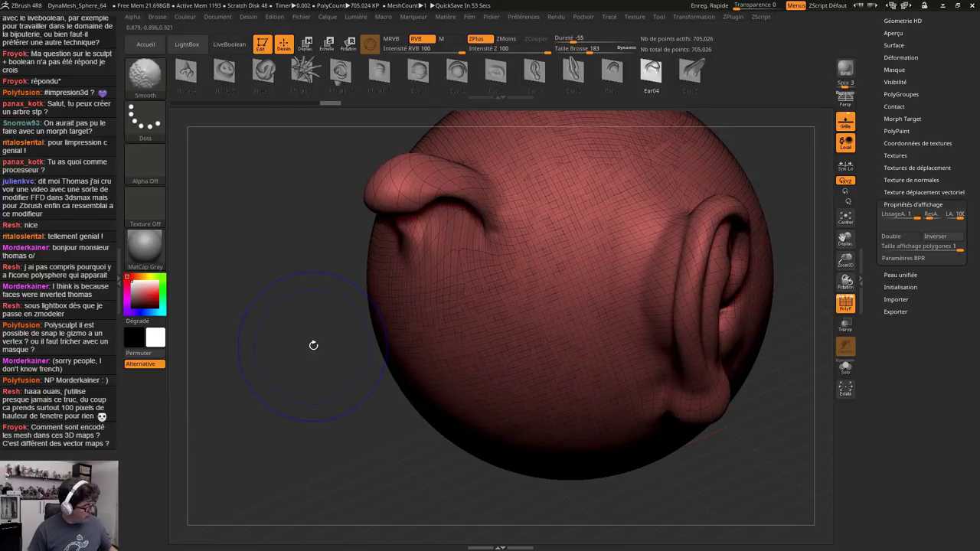
pyautogui.hotkey('shift', 'f')
# Lower the sphere's subdivision level and sculpt a large Ear04 shape between the existing details
pyautogui.hotkey('shift', 'd')
pyautogui.hotkey('shift', 'd')
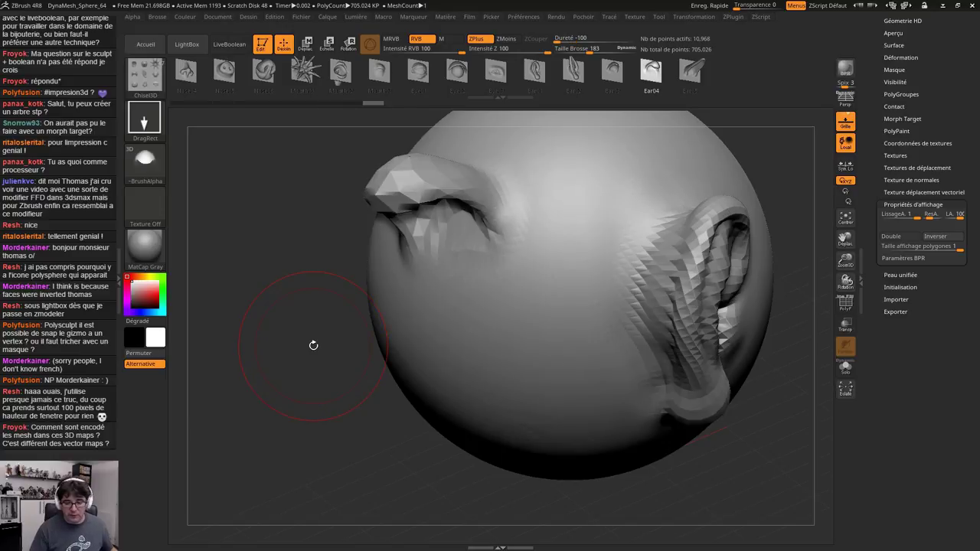
pyautogui.moveTo(313, 346)
pyautogui.mouseDown()
pyautogui.moveTo(576, 334)
pyautogui.moveTo(674, 383)
pyautogui.moveTo(706, 337)
pyautogui.moveTo(674, 272)
pyautogui.moveTo(657, 271)
pyautogui.mouseUp()
pyautogui.moveTo(352, 359); pyautogui.dragTo(501, 330)
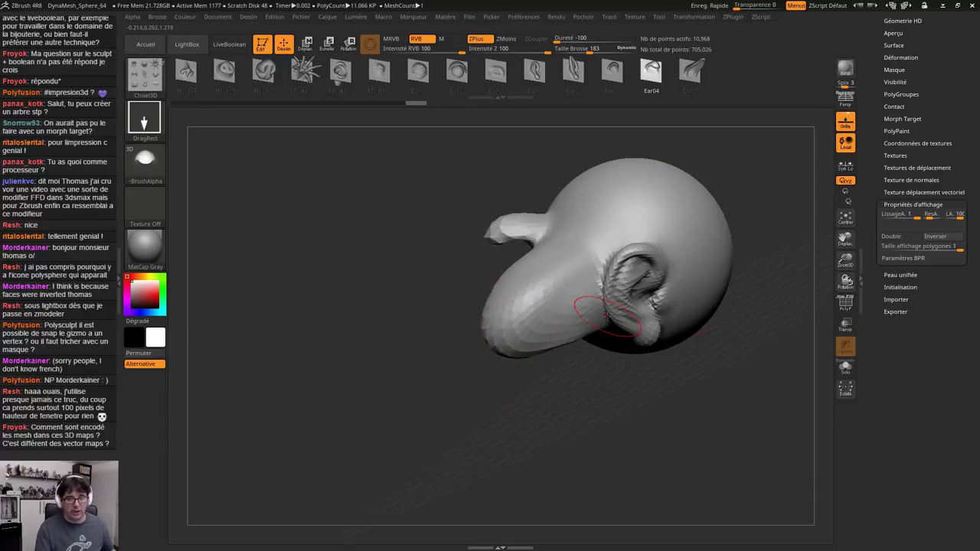
# Undo the Ear04 shapes and the ear to restore the plain, high-resolution sphere
pyautogui.hotkey('ctrl', 'z')
pyautogui.hotkey('ctrl', 'z')
pyautogui.hotkey('ctrl', 'z')
pyautogui.hotkey('ctrl', 'z')
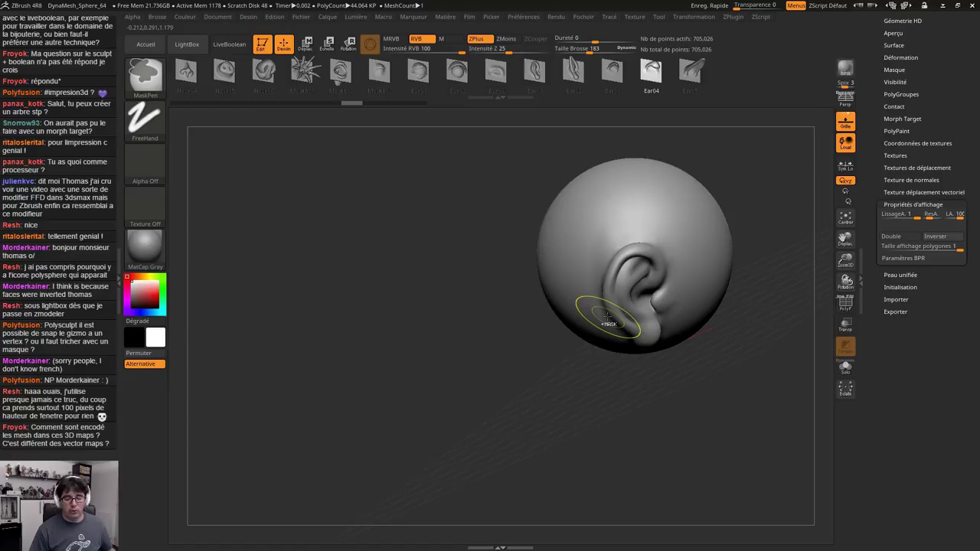
pyautogui.hotkey('ctrl', 'z')
pyautogui.hotkey('ctrl', 'z')
pyautogui.hotkey('ctrl', 'z')
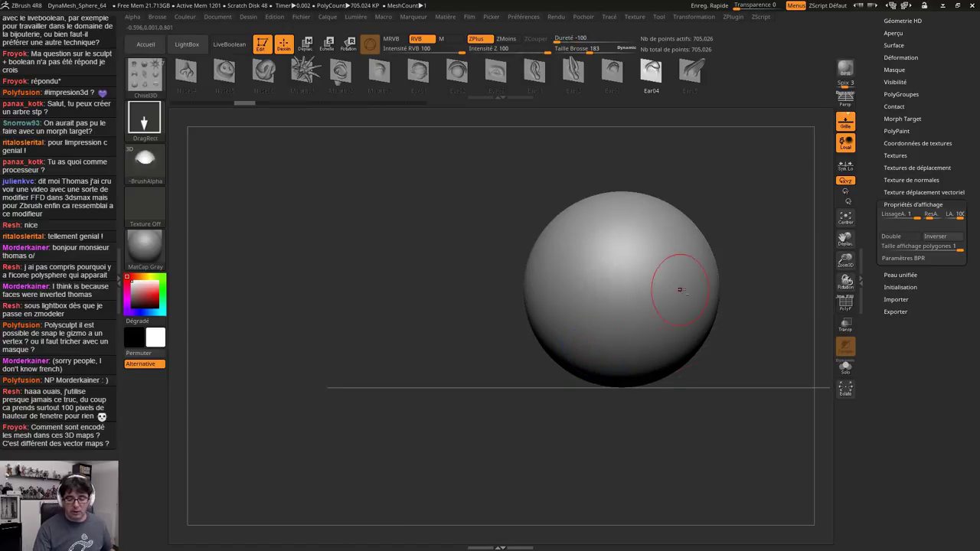
# Switch to the ChiselCreature brush and sculpt its Eye2 shape symmetrically on both sides of the sphere
pyautogui.click(145, 75)
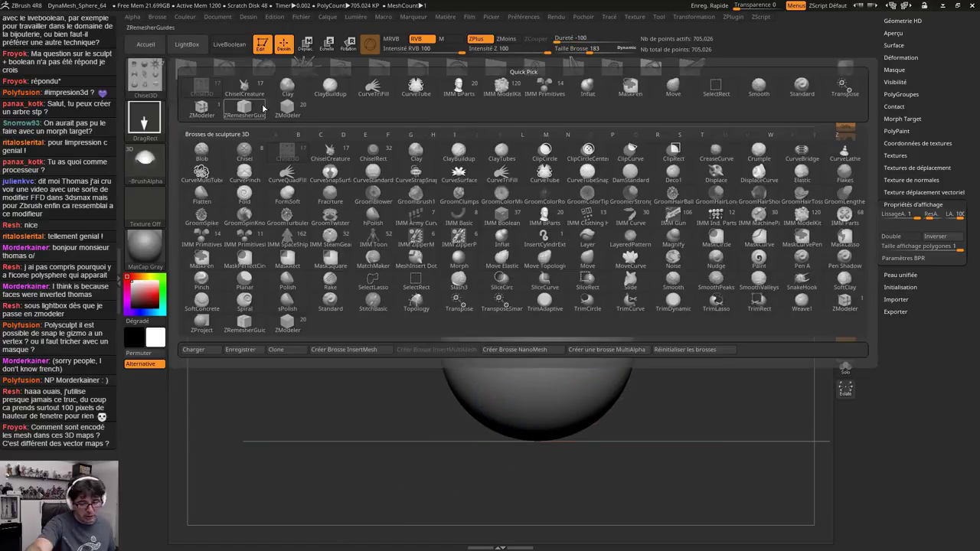
pyautogui.click(329, 153)
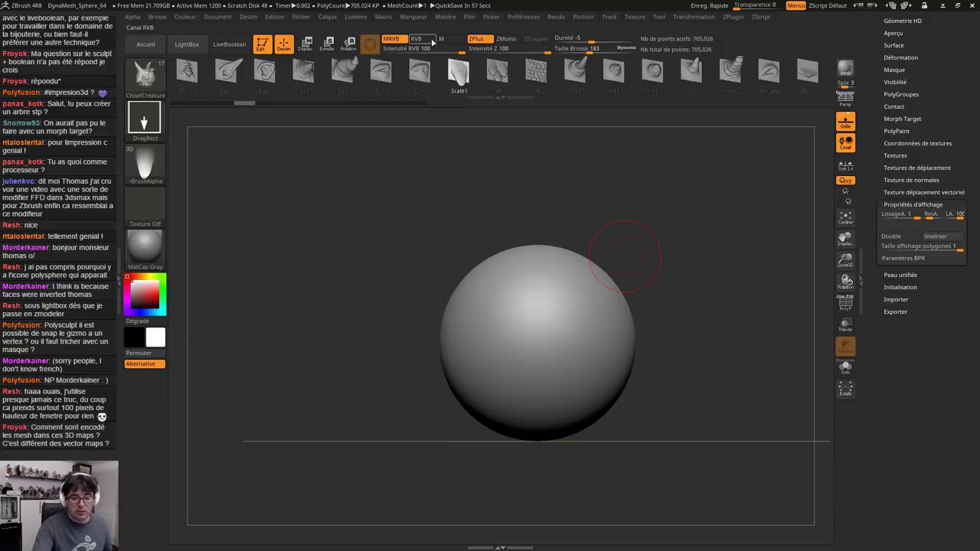
pyautogui.click(458, 71)
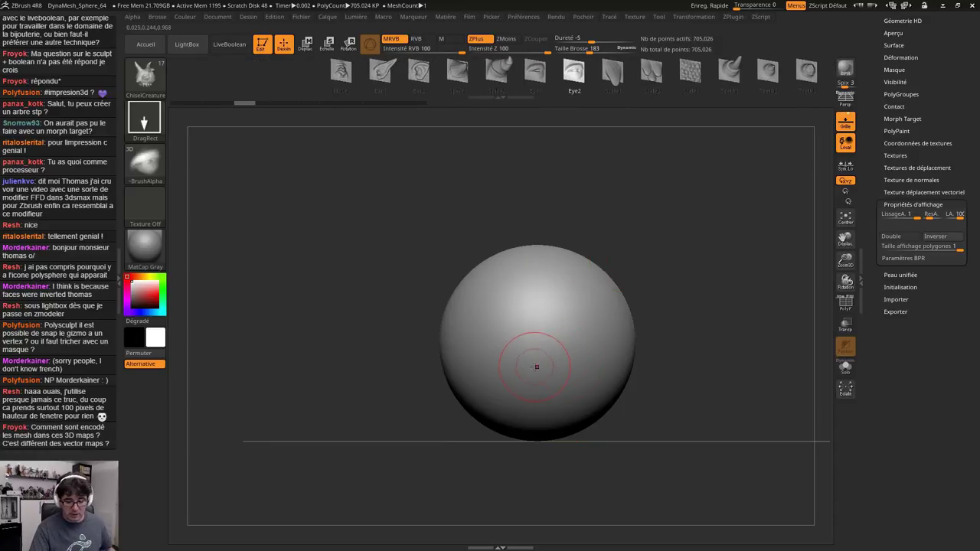
pyautogui.moveTo(535, 356); pyautogui.dragTo(464, 324, button='right')
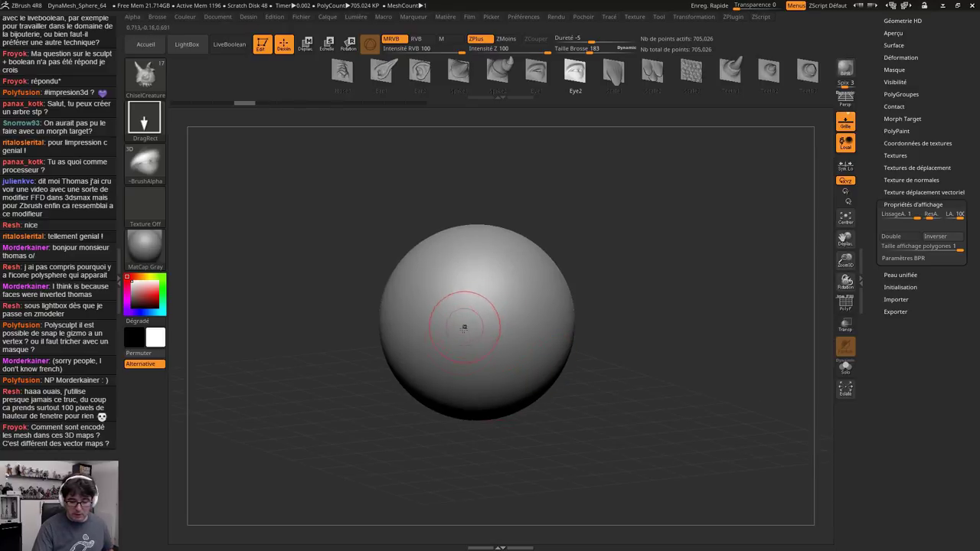
pyautogui.moveTo(497, 327); pyautogui.dragTo(485, 301)
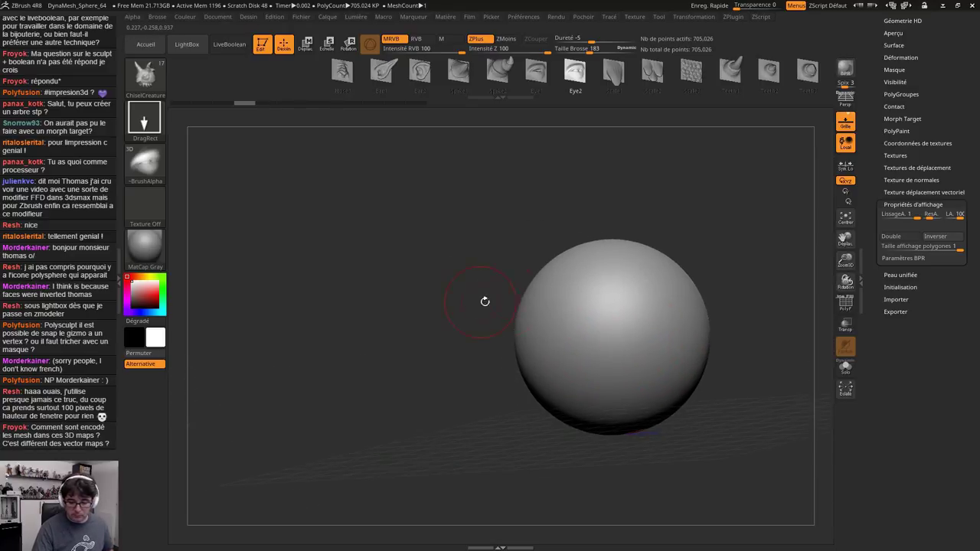
pyautogui.moveTo(599, 325); pyautogui.dragTo(580, 216)
pyautogui.moveTo(608, 258)
pyautogui.mouseDown(button='right')
pyautogui.moveTo(575, 298)
pyautogui.moveTo(521, 312)
pyautogui.mouseUp(button='right')
pyautogui.moveTo(520, 312); pyautogui.dragTo(629, 374)
# Smooth the wrinkles and creases on the forehead above and between the two eyes
pyautogui.press('shift')
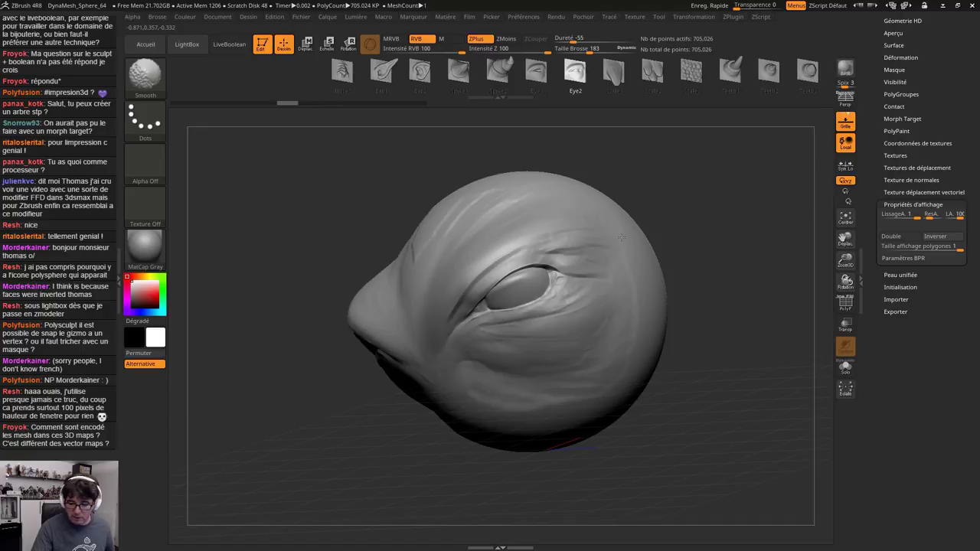
pyautogui.keyDown('shift'); pyautogui.moveTo(458, 195); pyautogui.dragTo(459, 219); pyautogui.keyUp('shift')
pyautogui.moveTo(459, 219)
pyautogui.mouseDown(button='right')
pyautogui.moveTo(501, 230)
pyautogui.moveTo(536, 257)
pyautogui.mouseUp(button='right')
pyautogui.keyDown('shift'); pyautogui.moveTo(383, 249); pyautogui.dragTo(372, 224); pyautogui.keyUp('shift')
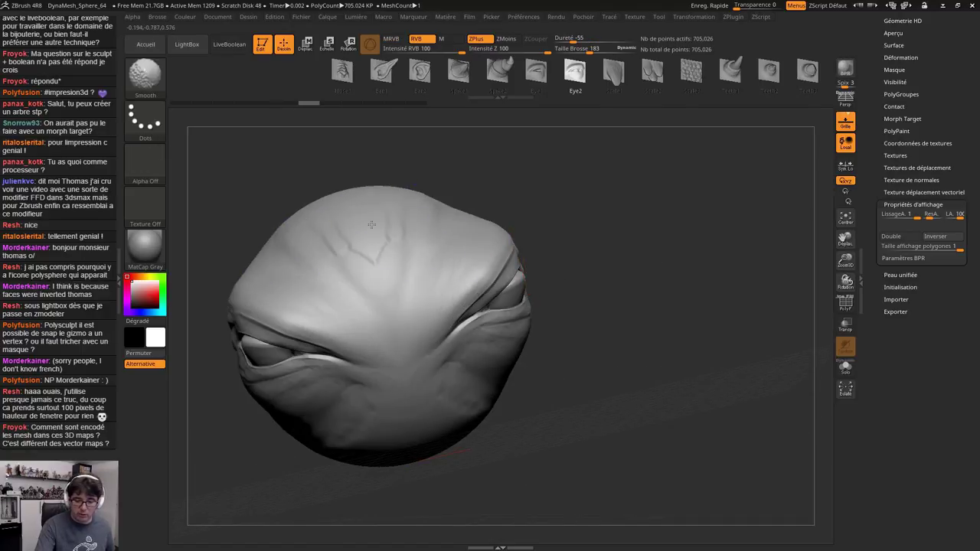
# Lower the head's subdivision level by one and sculpt a symmetrical pair of Horn2 horns above the eyes
pyautogui.moveTo(303, 465); pyautogui.dragTo(449, 481)
pyautogui.moveTo(504, 417)
pyautogui.keyDown('ctrl'); pyautogui.mouseDown(button='right')
pyautogui.moveTo(507, 324)
pyautogui.moveTo(484, 337)
pyautogui.mouseUp(button='right'); pyautogui.keyUp('ctrl')
pyautogui.click(719, 83)
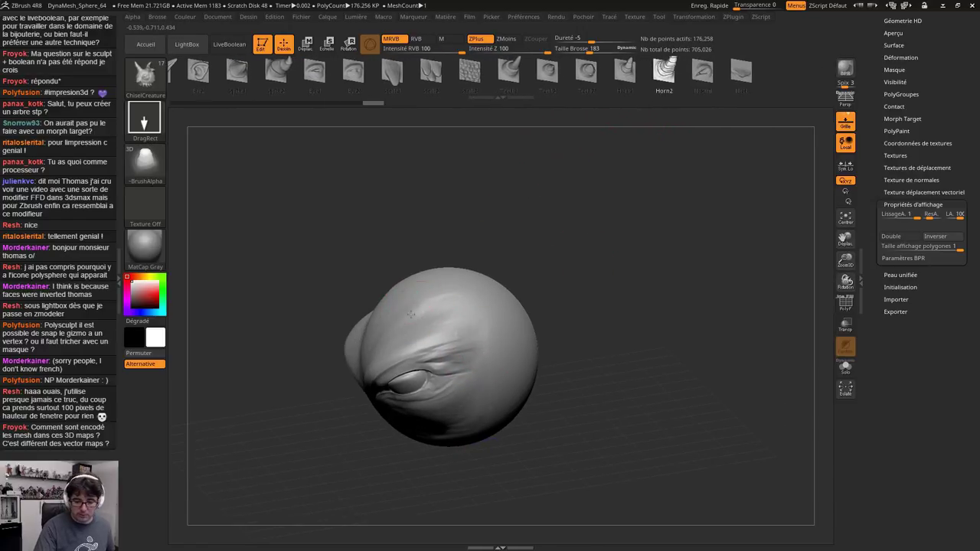
pyautogui.moveTo(437, 316)
pyautogui.mouseDown()
pyautogui.moveTo(414, 256)
pyautogui.moveTo(329, 277)
pyautogui.moveTo(261, 322)
pyautogui.moveTo(368, 279)
pyautogui.moveTo(461, 271)
pyautogui.moveTo(536, 207)
pyautogui.moveTo(481, 249)
pyautogui.moveTo(474, 291)
pyautogui.mouseUp()
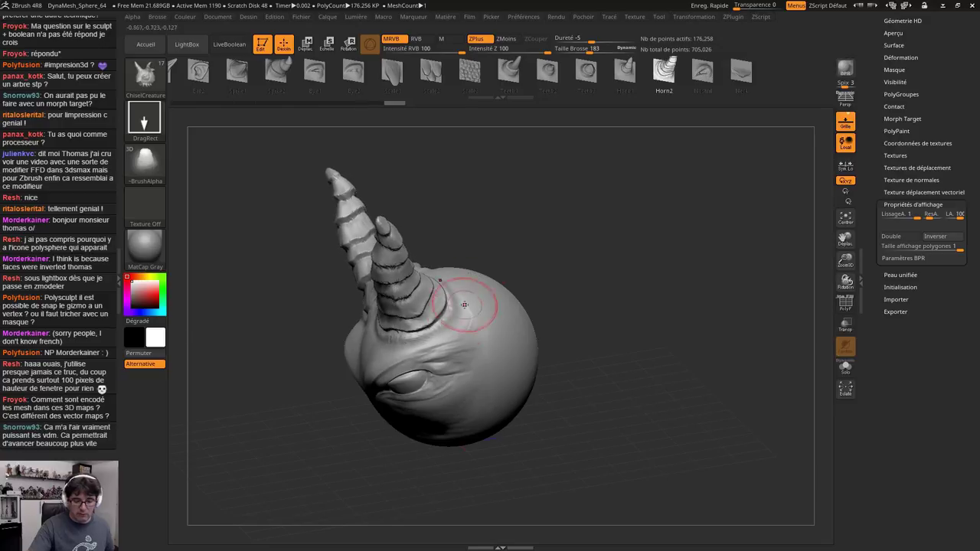
# Display the polygon wireframe and examine the stretched topology at the base of the horns up close
pyautogui.moveTo(476, 302)
pyautogui.mouseDown(button='right')
pyautogui.moveTo(536, 295)
pyautogui.moveTo(497, 360)
pyautogui.moveTo(528, 360)
pyautogui.mouseUp(button='right')
pyautogui.keyDown('alt'); pyautogui.moveTo(437, 321); pyautogui.dragTo(508, 317, button='right'); pyautogui.keyUp('alt')
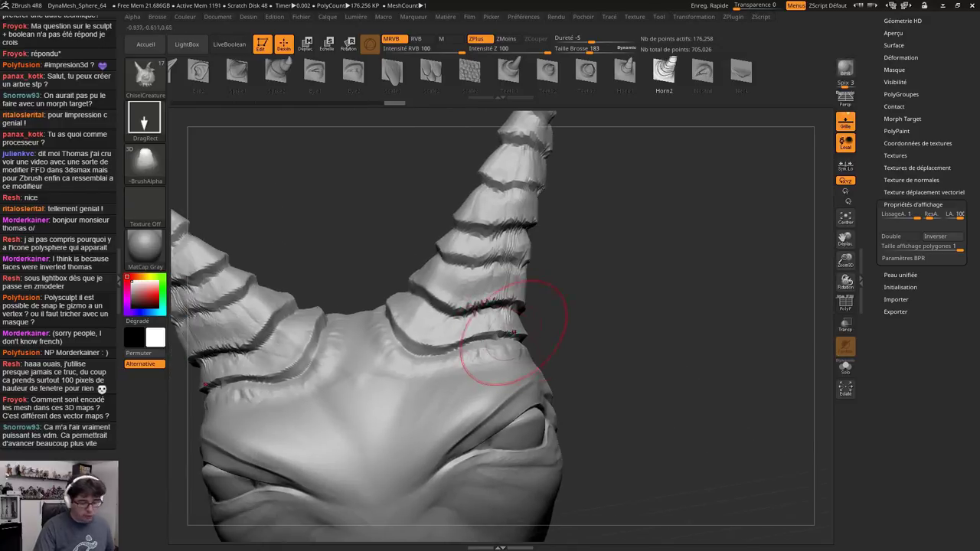
pyautogui.hotkey('shift', 'f')
pyautogui.keyDown('ctrl'); pyautogui.moveTo(534, 261); pyautogui.dragTo(495, 383, button='right'); pyautogui.keyUp('ctrl')
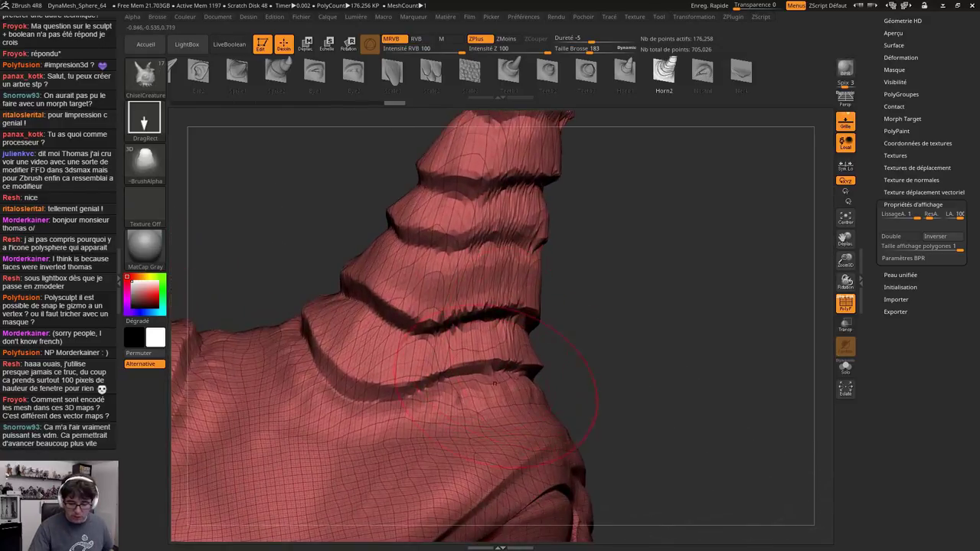
# Undo the Horn2 horns back to the hornless head and turn off the polygon wireframe display
pyautogui.moveTo(586, 198)
pyautogui.mouseDown(button='right')
pyautogui.moveTo(554, 371)
pyautogui.moveTo(490, 375)
pyautogui.moveTo(443, 352)
pyautogui.moveTo(495, 326)
pyautogui.moveTo(490, 114)
pyautogui.moveTo(478, 205)
pyautogui.mouseUp(button='right')
pyautogui.hotkey('ctrl', 'z')
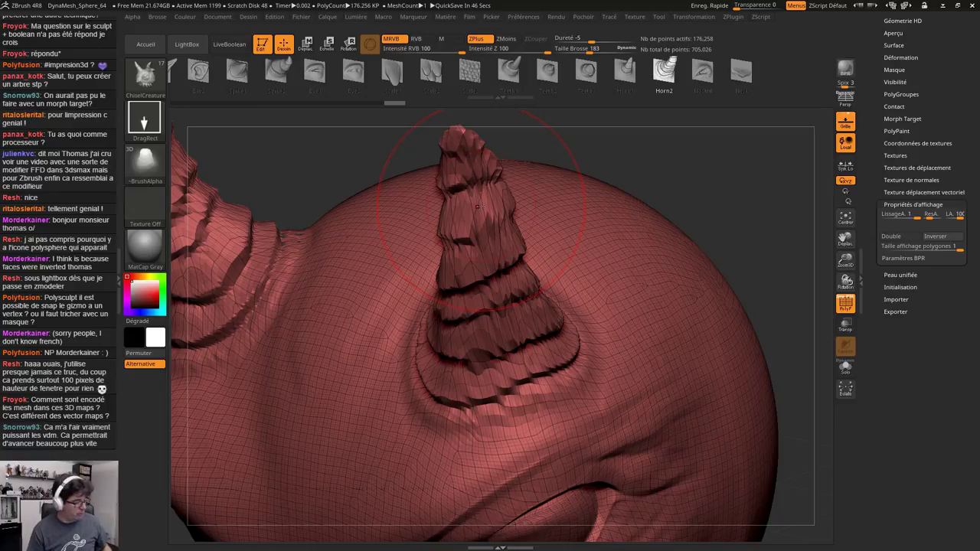
pyautogui.hotkey('ctrl', 'z')
pyautogui.hotkey('ctrl', 'z')
pyautogui.moveTo(482, 215); pyautogui.dragTo(481, 122, button='right')
pyautogui.hotkey('shift', 'f')
pyautogui.moveTo(648, 282)
pyautogui.mouseDown(button='right')
pyautogui.moveTo(591, 327)
pyautogui.moveTo(570, 294)
pyautogui.mouseUp(button='right')
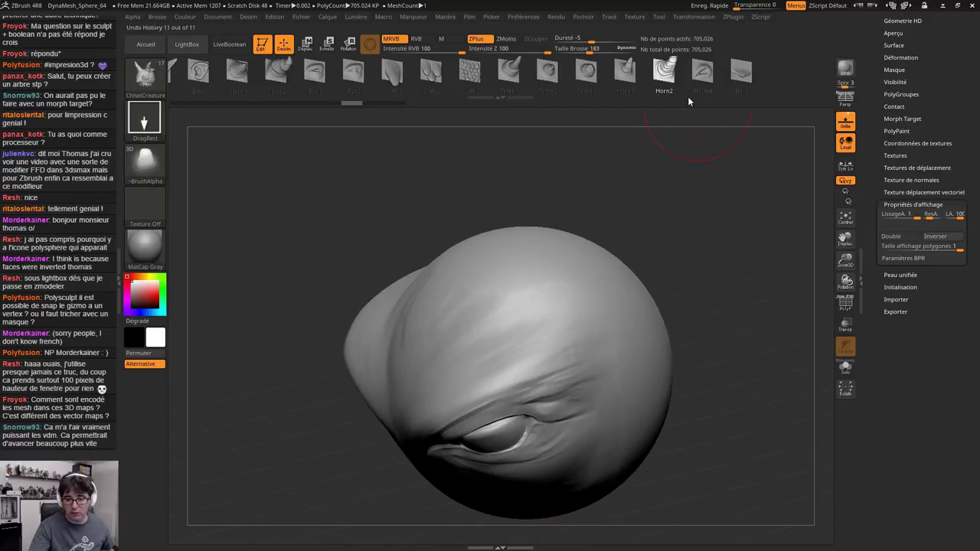
# Select the Spike1 shape of the ChiselCreature brush and sculpt symmetrical rows of spikes above both eyes
pyautogui.click(243, 72)
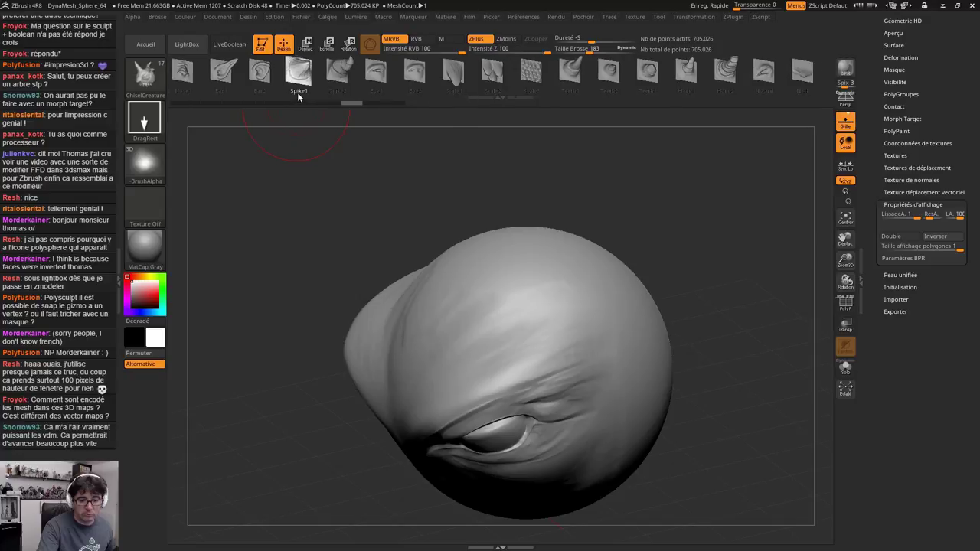
pyautogui.moveTo(484, 342); pyautogui.dragTo(499, 366)
pyautogui.moveTo(542, 318); pyautogui.dragTo(588, 355)
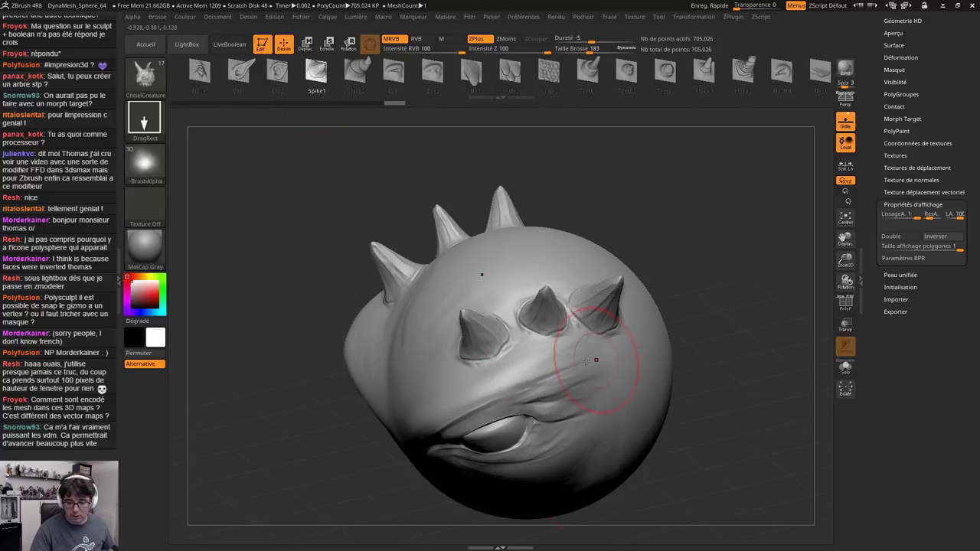
pyautogui.moveTo(429, 369); pyautogui.dragTo(460, 393)
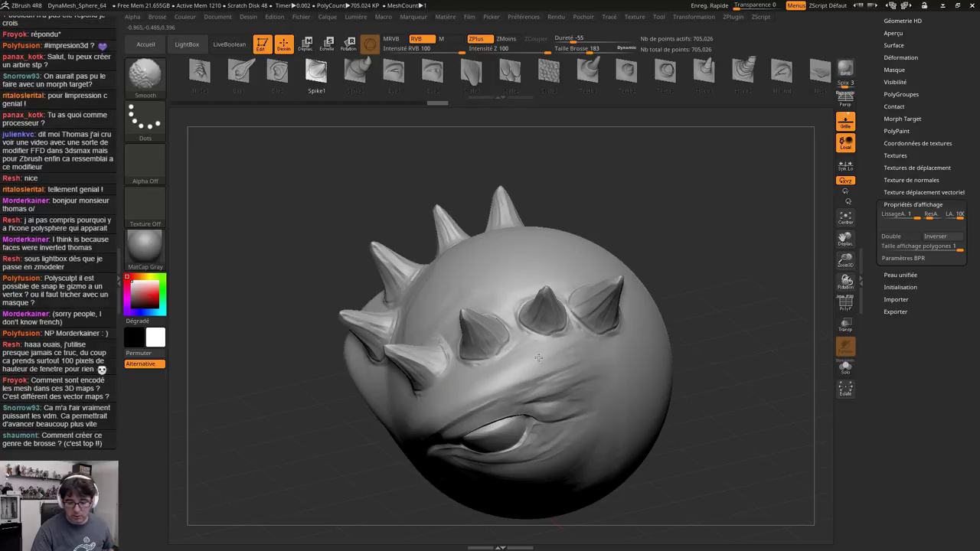
pyautogui.moveTo(635, 350)
pyautogui.mouseDown(button='right')
pyautogui.moveTo(639, 422)
pyautogui.moveTo(651, 420)
pyautogui.mouseUp(button='right')
pyautogui.keyDown('shift'); pyautogui.moveTo(420, 326); pyautogui.dragTo(435, 337); pyautogui.keyUp('shift')
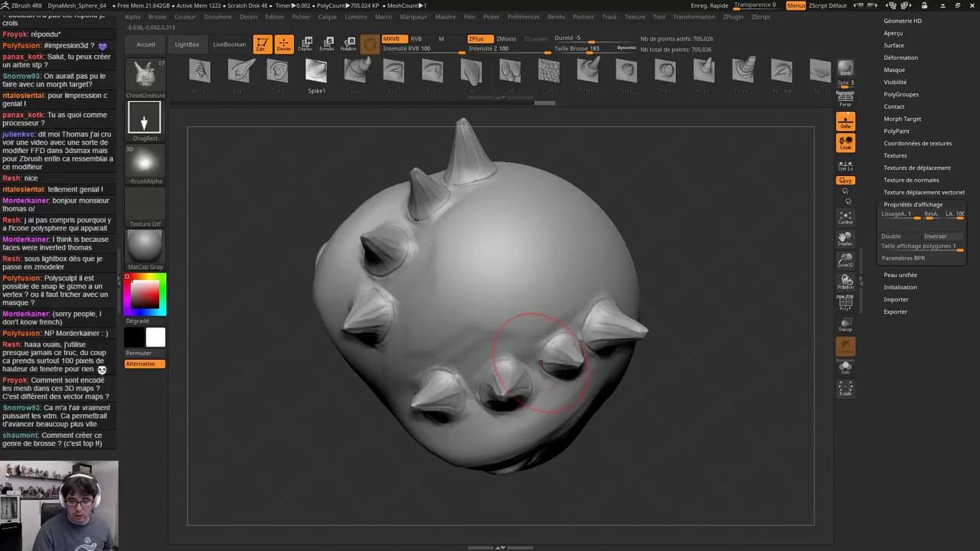
pyautogui.moveTo(555, 368)
pyautogui.mouseDown(button='right')
pyautogui.moveTo(543, 274)
pyautogui.moveTo(461, 280)
pyautogui.mouseUp(button='right')
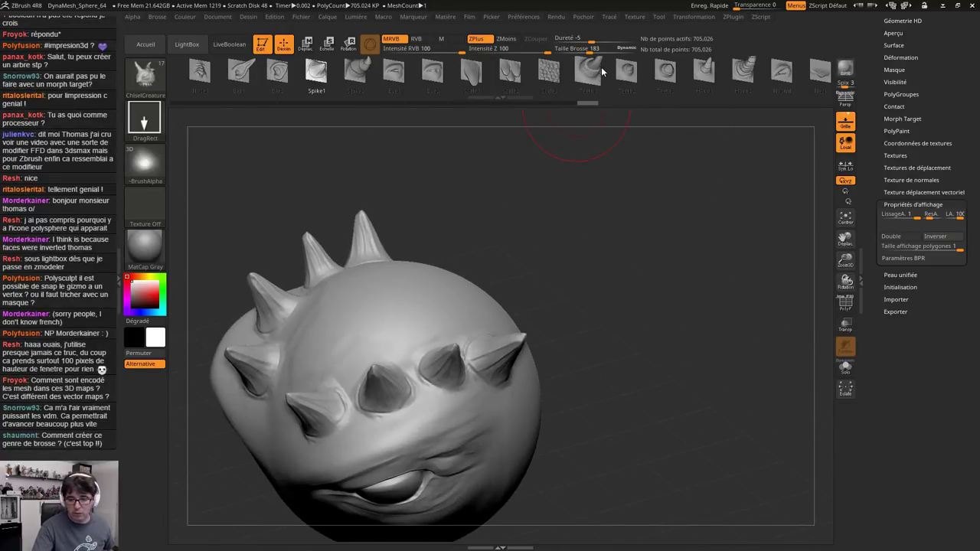
# Select the Teeth1 shape and sculpt a symmetrical pair of tusks on the face below the eyes
pyautogui.click(602, 66)
pyautogui.moveTo(562, 329)
pyautogui.mouseDown()
pyautogui.moveTo(644, 230)
pyautogui.moveTo(492, 382)
pyautogui.moveTo(512, 337)
pyautogui.moveTo(494, 334)
pyautogui.mouseUp()
pyautogui.moveTo(449, 310)
pyautogui.mouseDown()
pyautogui.moveTo(461, 359)
pyautogui.moveTo(549, 470)
pyautogui.moveTo(590, 501)
pyautogui.moveTo(469, 332)
pyautogui.moveTo(535, 424)
pyautogui.moveTo(553, 418)
pyautogui.moveTo(502, 337)
pyautogui.moveTo(496, 306)
pyautogui.moveTo(565, 343)
pyautogui.moveTo(584, 328)
pyautogui.moveTo(573, 389)
pyautogui.moveTo(527, 355)
pyautogui.mouseUp()
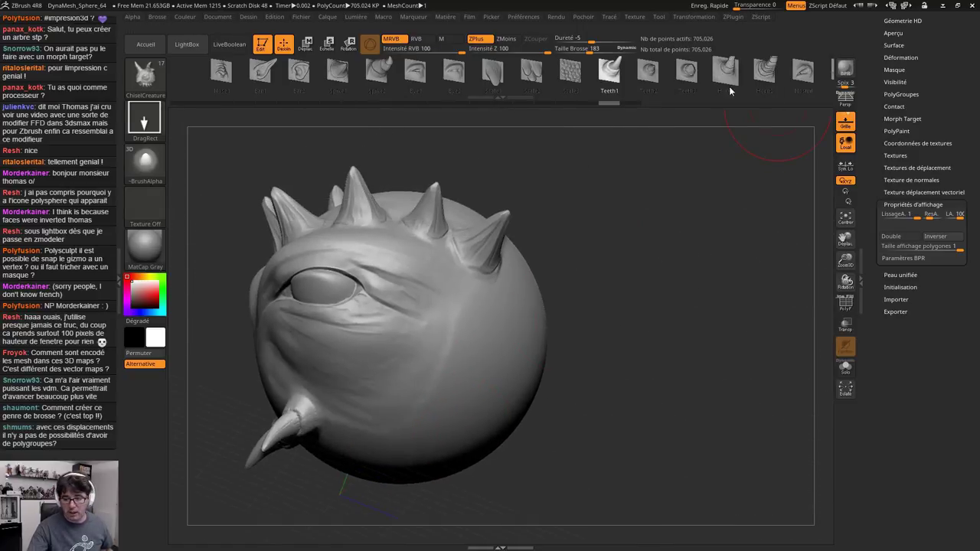
# Select the Scale2 shape and sculpt a first row of overlapping scales across the cheek, undoing the oversized trial scale
pyautogui.click(531, 70)
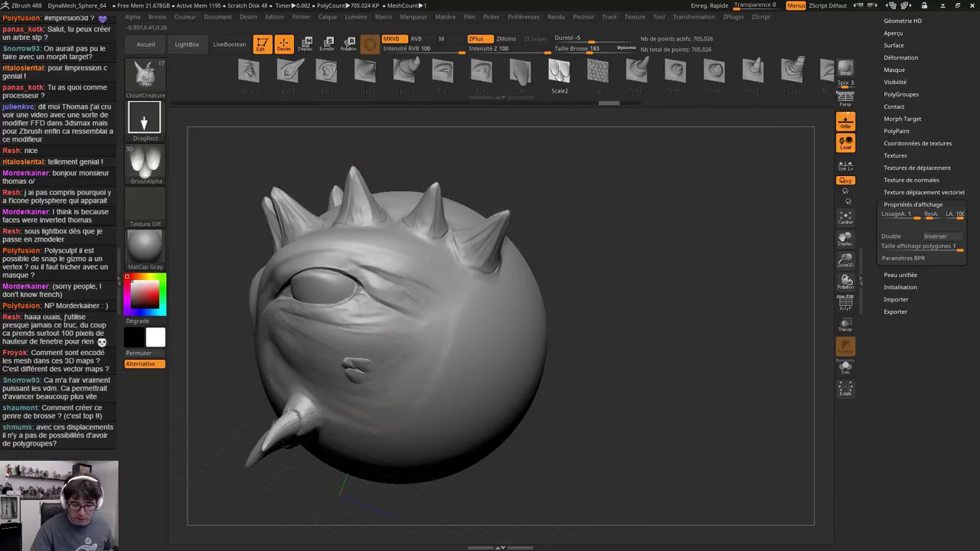
pyautogui.moveTo(354, 359)
pyautogui.mouseDown()
pyautogui.moveTo(360, 387)
pyautogui.moveTo(389, 378)
pyautogui.mouseUp()
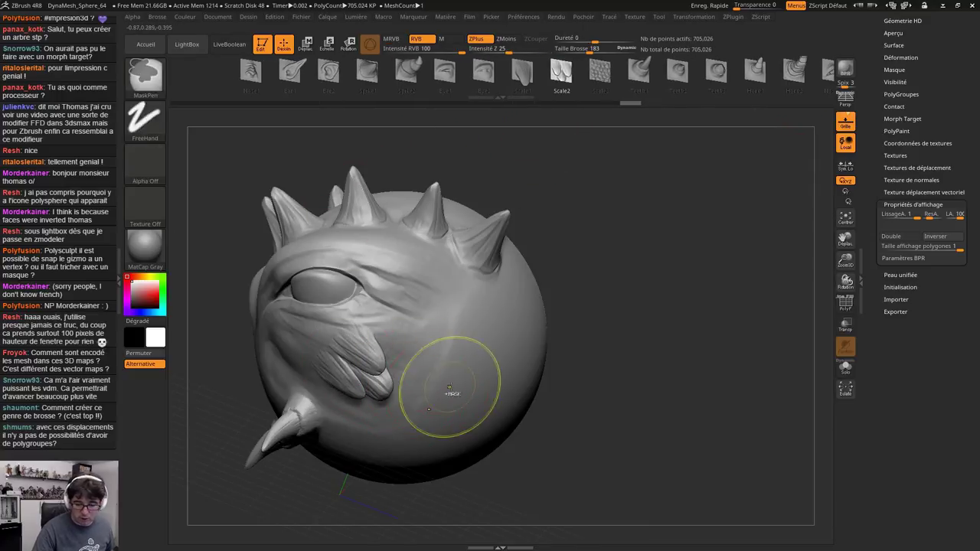
pyautogui.hotkey('ctrl', 'z')
pyautogui.moveTo(503, 384); pyautogui.dragTo(461, 395)
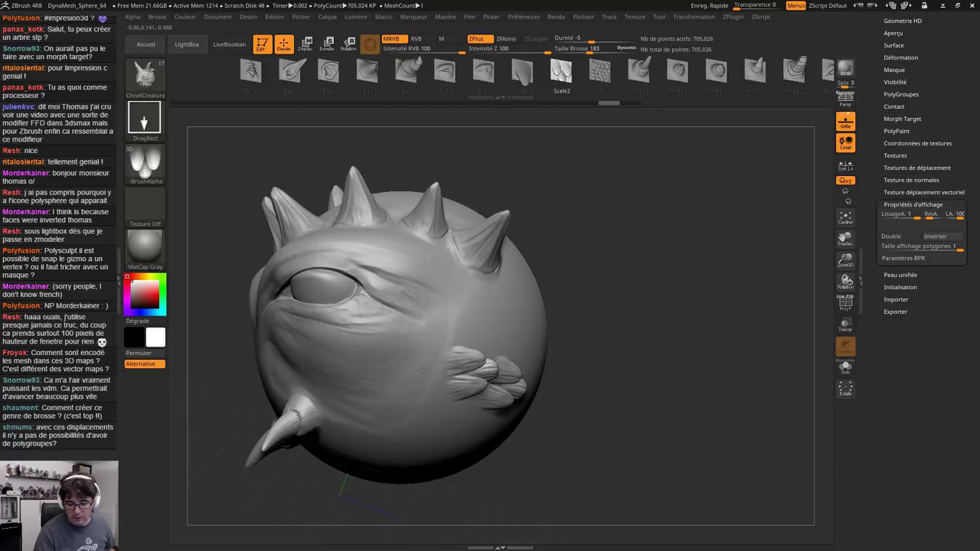
pyautogui.moveTo(422, 370); pyautogui.dragTo(414, 371)
pyautogui.moveTo(438, 376); pyautogui.dragTo(340, 361)
# Sculpt a second row of Scale2 scales on the cheek above the first row, redoing the badly placed ones
pyautogui.moveTo(425, 333); pyautogui.dragTo(460, 334)
pyautogui.hotkey('ctrl', 'z')
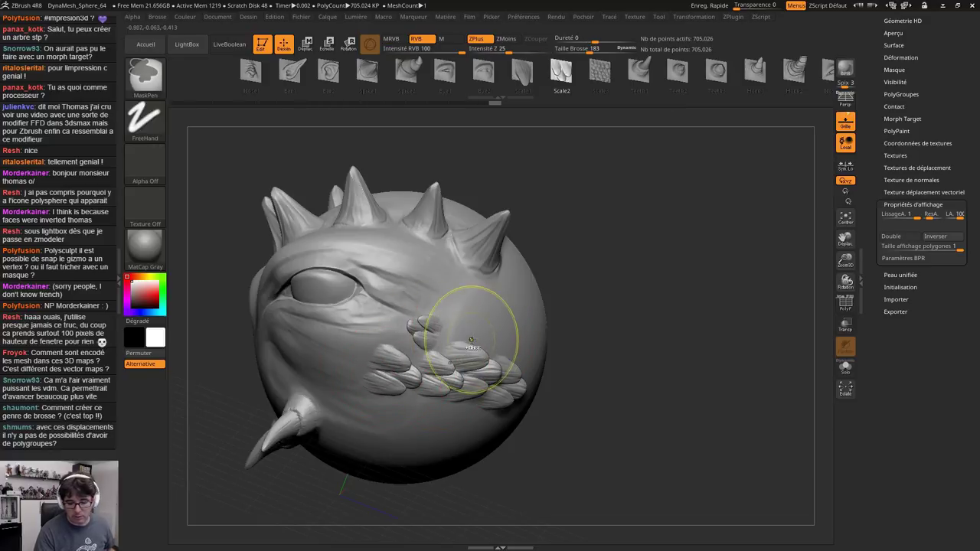
pyautogui.moveTo(425, 328); pyautogui.dragTo(403, 323)
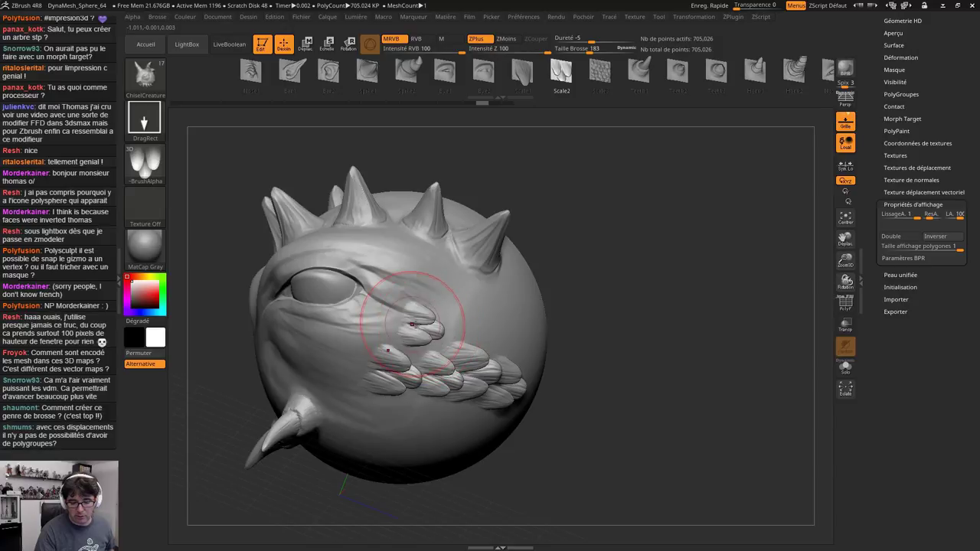
pyautogui.moveTo(462, 332); pyautogui.dragTo(427, 328)
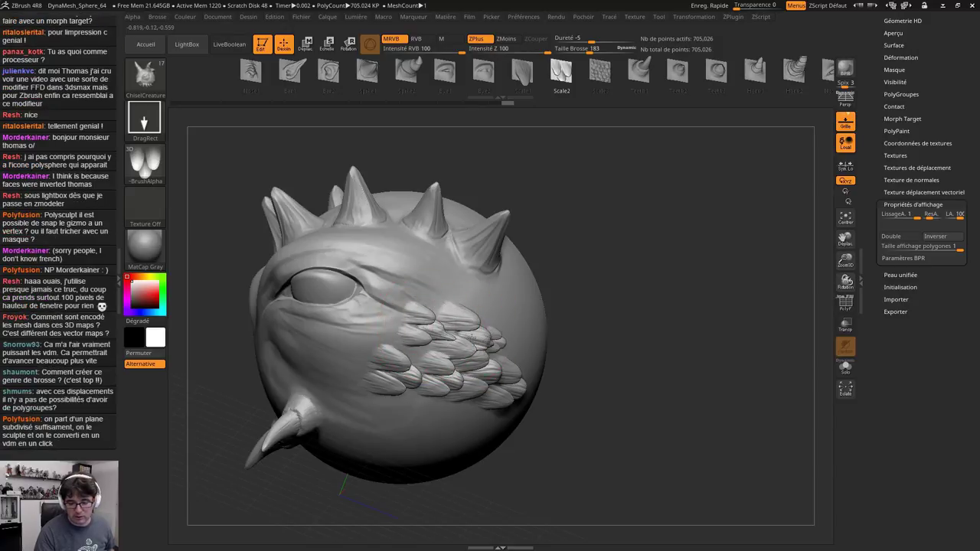
pyautogui.hotkey('ctrl', 'z')
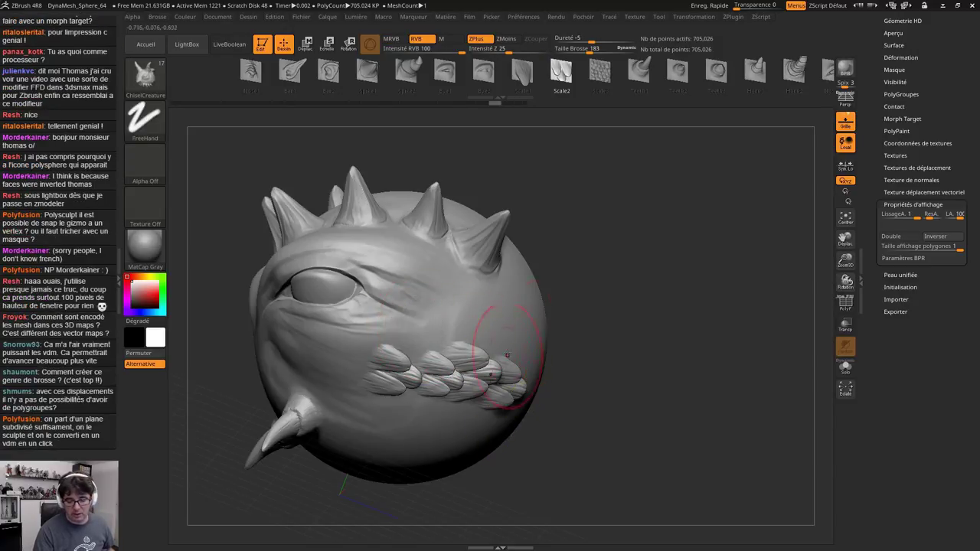
pyautogui.moveTo(454, 331); pyautogui.dragTo(371, 327)
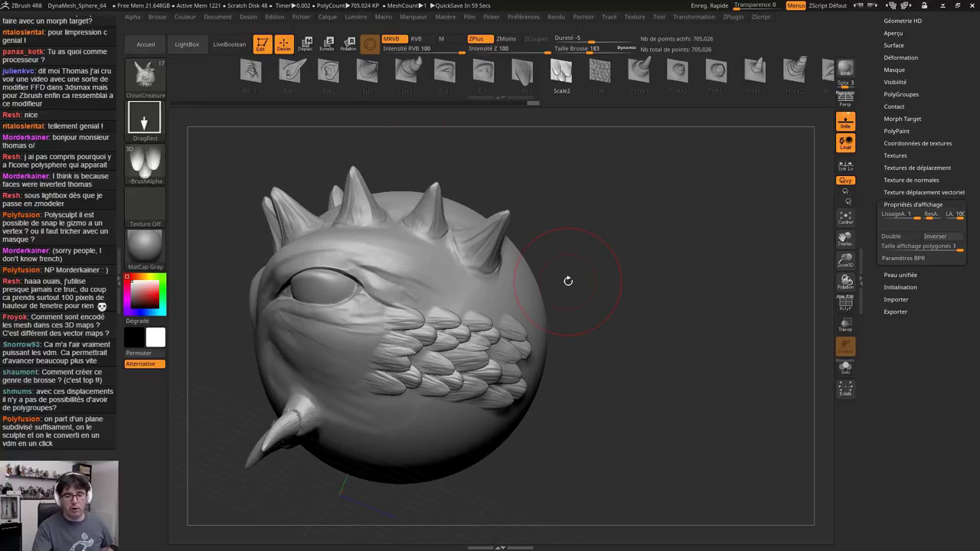
# Select the Neck shape and sculpt overlapping plates along the centre of the face between the tusks
pyautogui.click(660, 78)
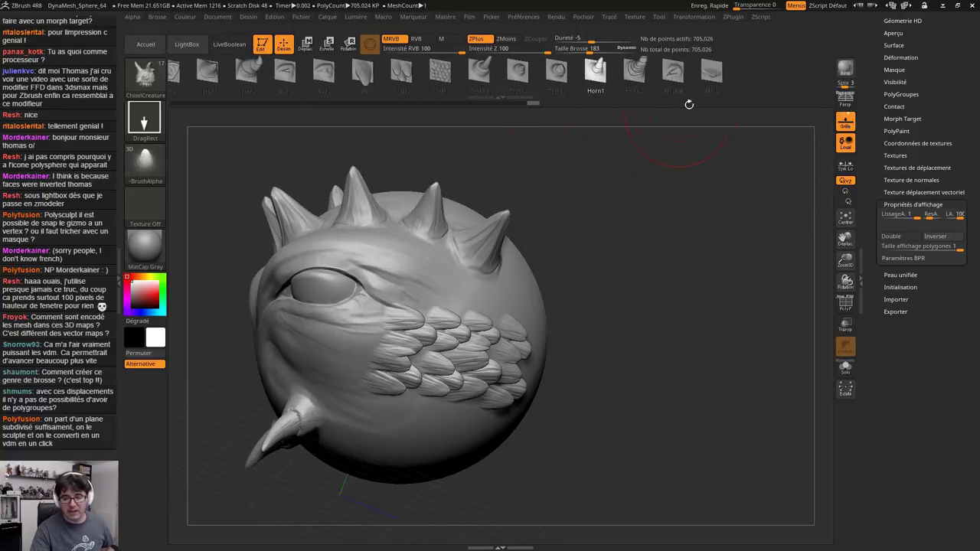
pyautogui.click(709, 78)
pyautogui.moveTo(676, 217)
pyautogui.mouseDown()
pyautogui.moveTo(421, 360)
pyautogui.moveTo(437, 369)
pyautogui.moveTo(423, 425)
pyautogui.mouseUp()
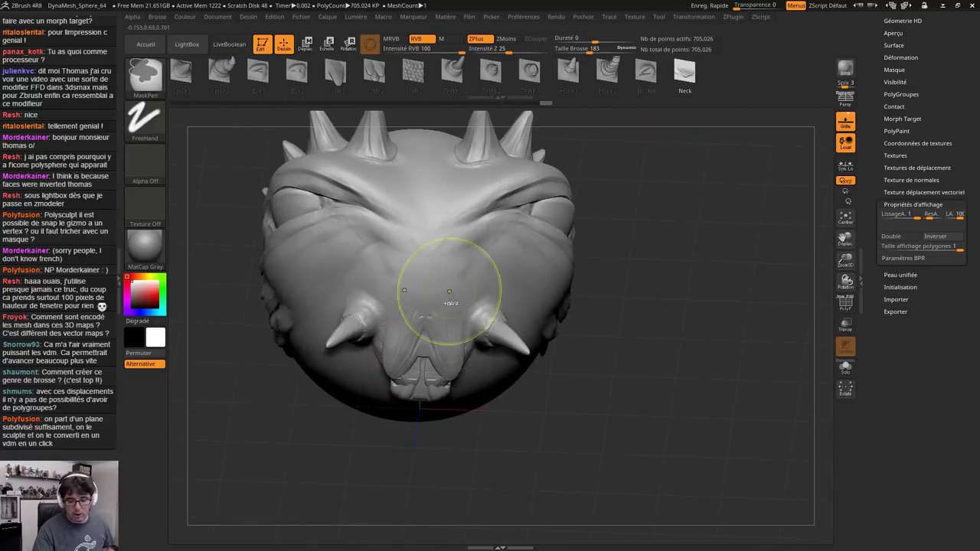
pyautogui.hotkey('ctrl', 'z')
pyautogui.moveTo(415, 350); pyautogui.dragTo(428, 248)
pyautogui.moveTo(423, 276); pyautogui.dragTo(422, 322)
# Smooth the surface around the base of the tusks and reduce the brush size to 112
pyautogui.moveTo(457, 190); pyautogui.dragTo(387, 199, button='right')
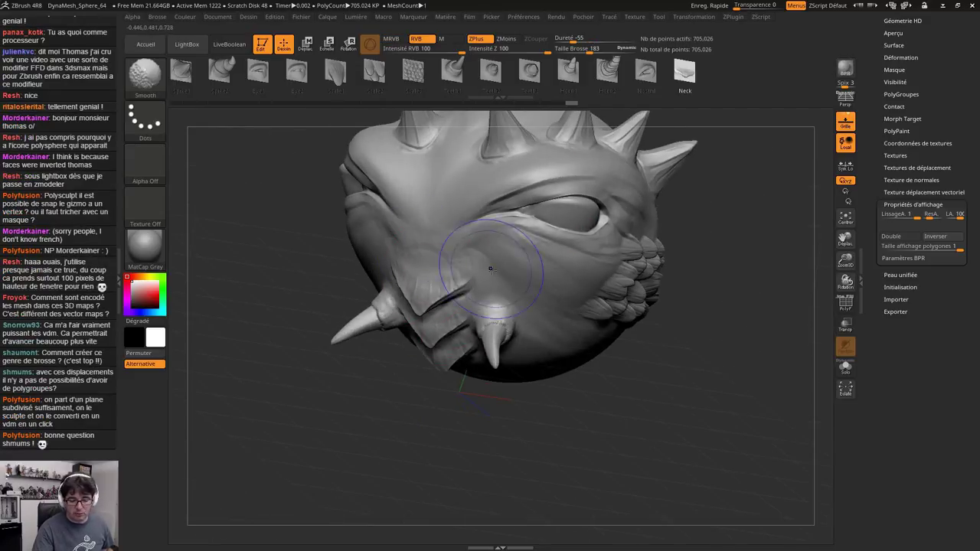
pyautogui.keyDown('shift'); pyautogui.moveTo(493, 309); pyautogui.dragTo(495, 326); pyautogui.keyUp('shift')
pyautogui.press('s')
pyautogui.moveTo(513, 290); pyautogui.dragTo(505, 289)
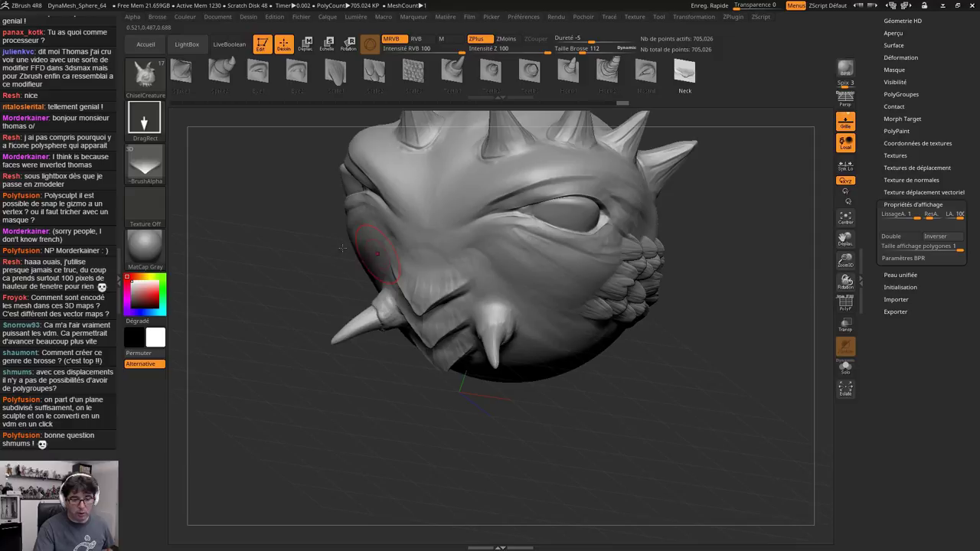
# Switch to the DamStandard brush and carve creases around the tusk bases and the Neck plates on the face
pyautogui.click(144, 124)
pyautogui.click(139, 77)
pyautogui.click(247, 111)
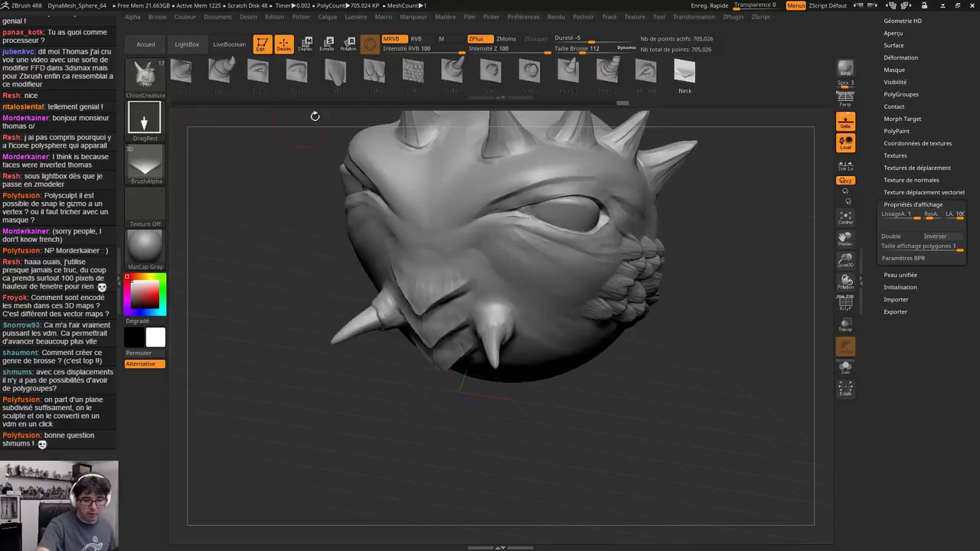
pyautogui.click(145, 74)
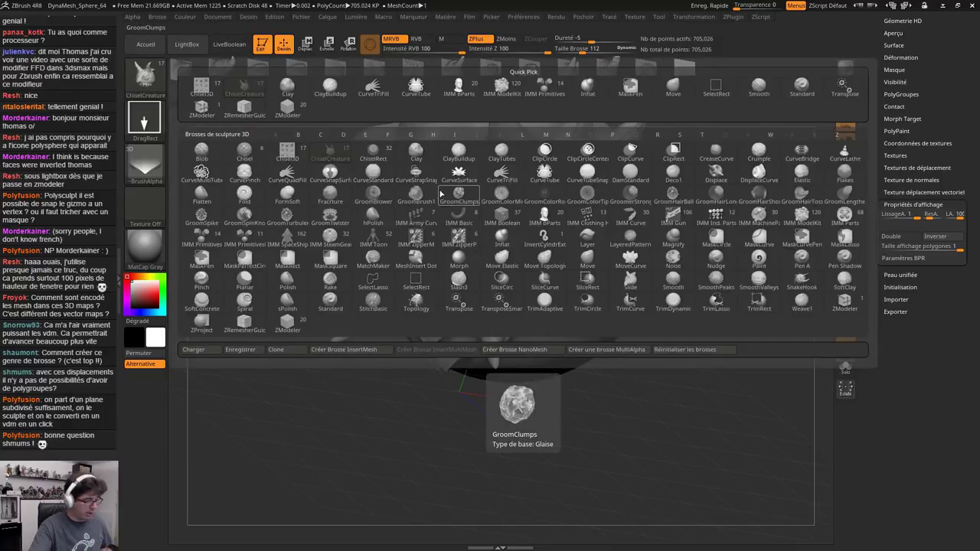
pyautogui.press('d')
pyautogui.click(630, 171)
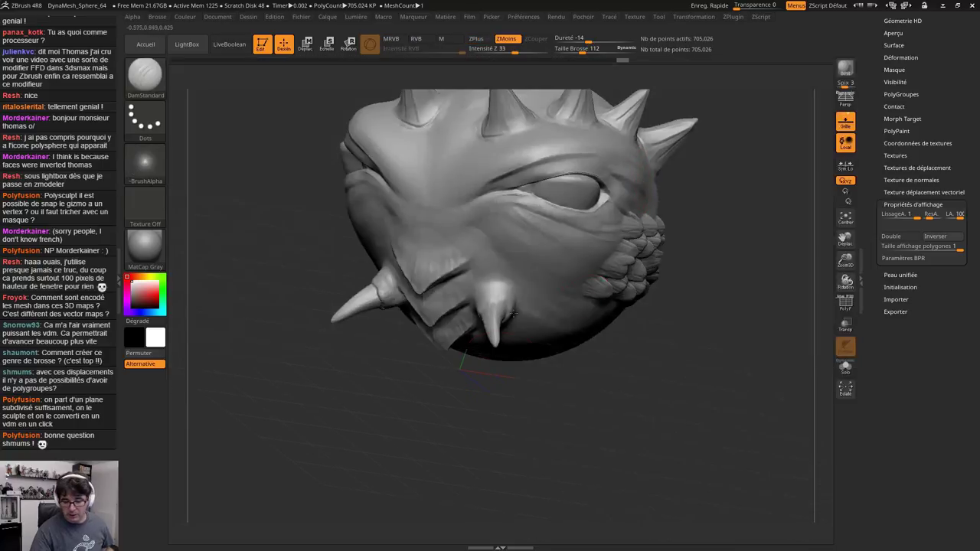
pyautogui.moveTo(488, 125); pyautogui.dragTo(401, 186)
pyautogui.moveTo(457, 144); pyautogui.dragTo(392, 196)
pyautogui.moveTo(421, 233)
pyautogui.mouseDown()
pyautogui.moveTo(494, 254)
pyautogui.moveTo(522, 283)
pyautogui.mouseUp()
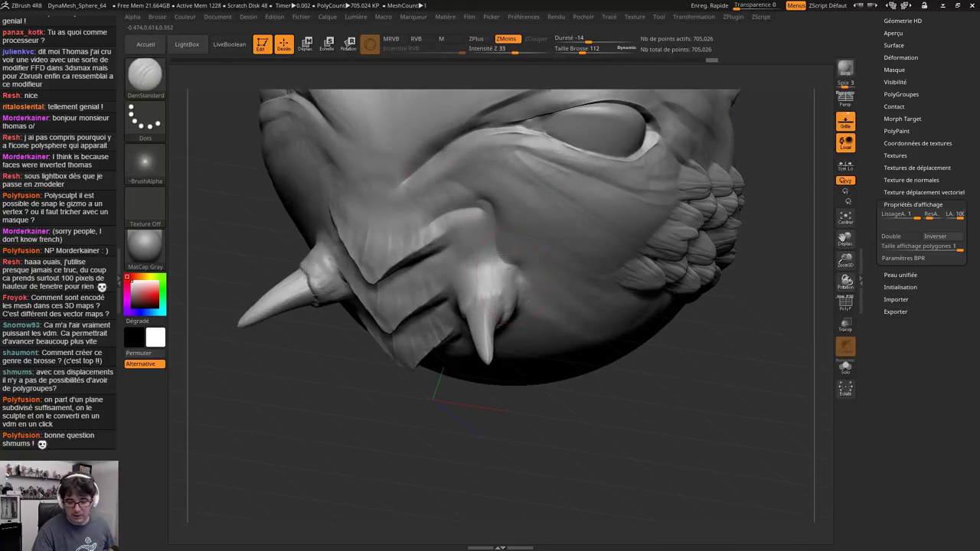
pyautogui.moveTo(499, 249); pyautogui.dragTo(526, 319)
pyautogui.moveTo(529, 322)
pyautogui.mouseDown(button='right')
pyautogui.moveTo(604, 289)
pyautogui.moveTo(568, 350)
pyautogui.moveTo(635, 313)
pyautogui.moveTo(559, 346)
pyautogui.mouseUp(button='right')
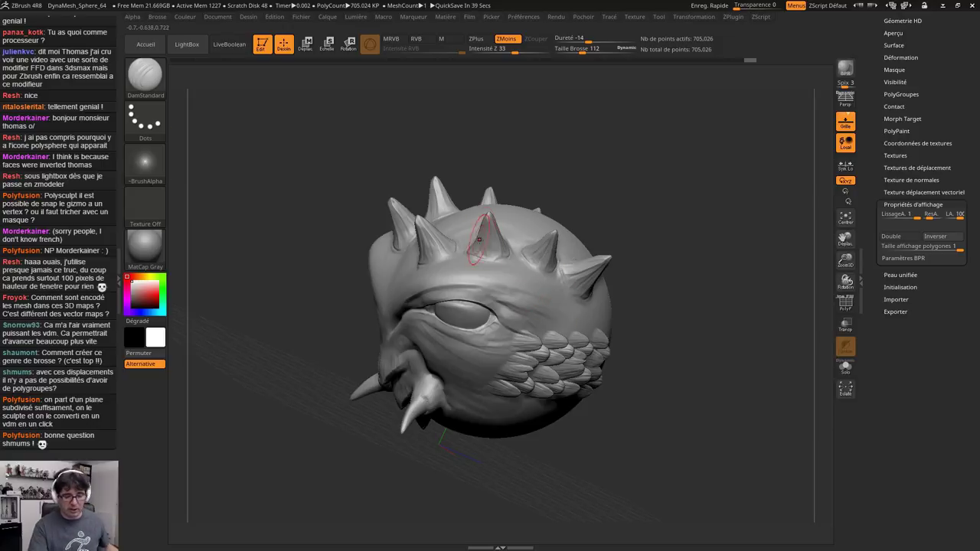
# Place the Gizmo on the tip of the middle spike above the eye and lower the head by three subdivision levels
pyautogui.keyDown('ctrl'); pyautogui.moveTo(465, 218); pyautogui.dragTo(492, 244, button='right'); pyautogui.keyUp('ctrl')
pyautogui.scroll(2, 361, 125)
pyautogui.press('w')
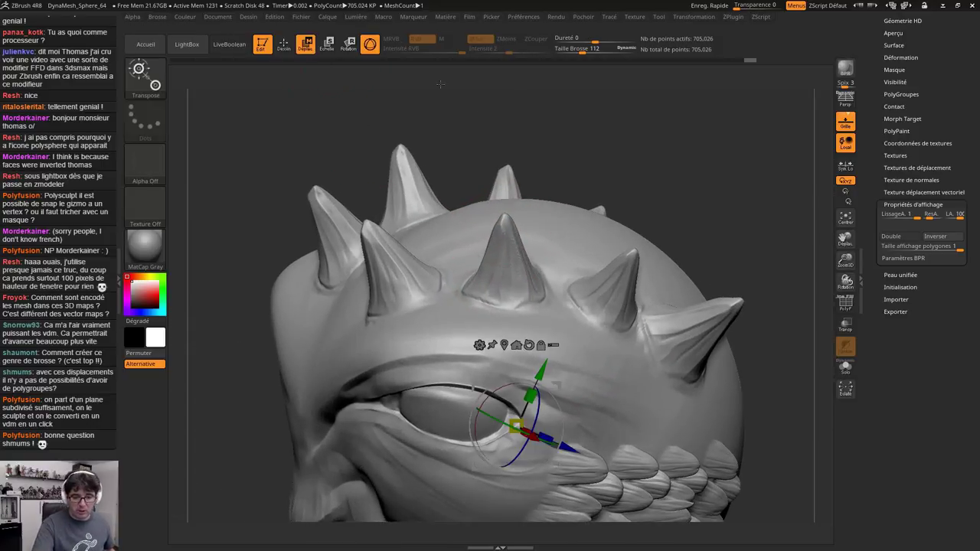
pyautogui.click(506, 215)
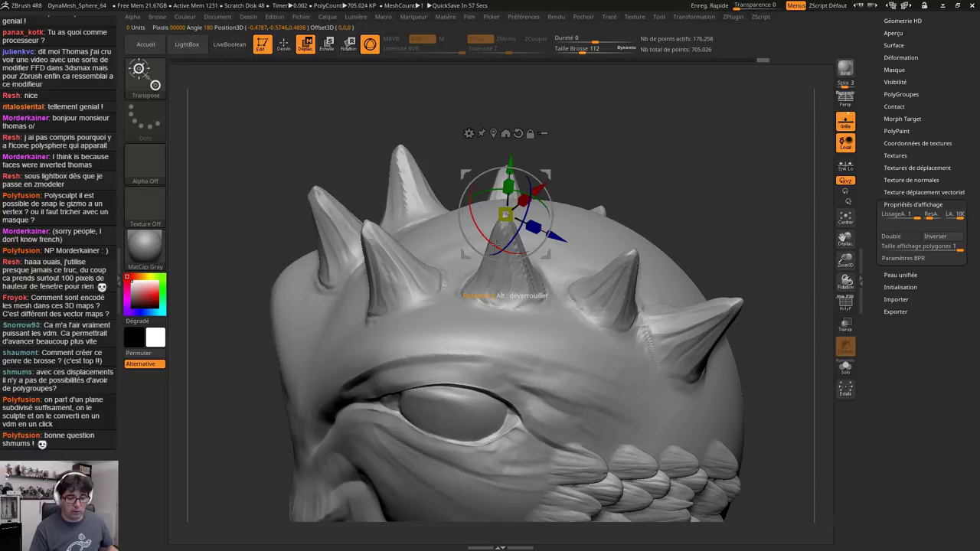
pyautogui.hotkey('shift', 'f')
pyautogui.hotkey('shift', 'f')
pyautogui.hotkey('shift', 'd')
pyautogui.hotkey('shift', 'd')
pyautogui.hotkey('shift', 'd')
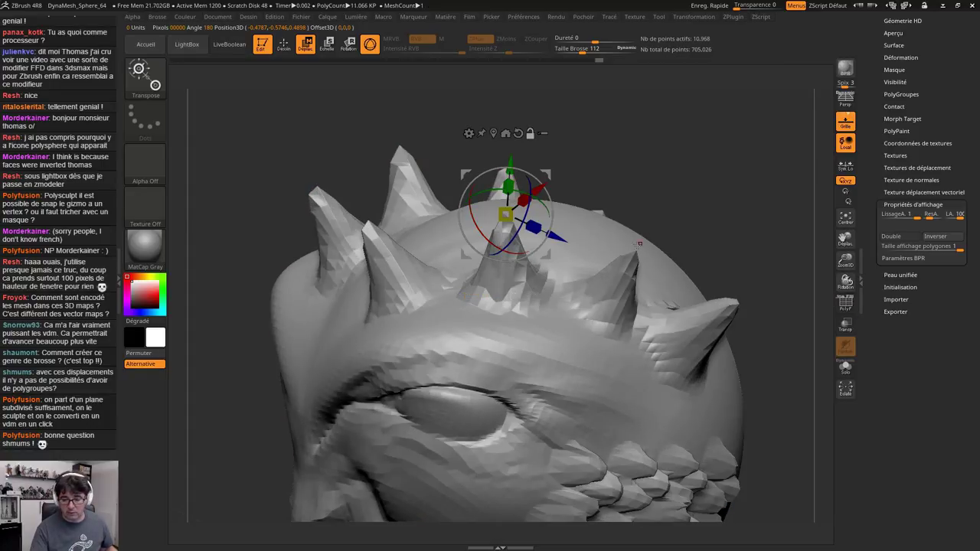
# Relocate the Gizmo to the tip of the neighbouring spike towards the back of the head and reset its orientation
pyautogui.keyDown('alt'); pyautogui.click(638, 251); pyautogui.keyUp('alt')
pyautogui.moveTo(669, 316)
pyautogui.mouseDown(button='right')
pyautogui.moveTo(614, 299)
pyautogui.moveTo(653, 297)
pyautogui.mouseUp(button='right')
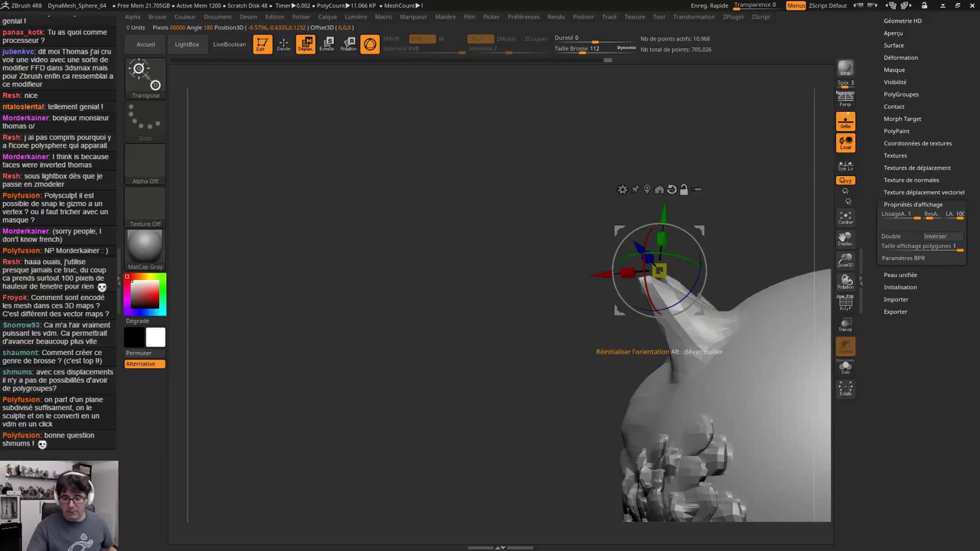
pyautogui.click(672, 190)
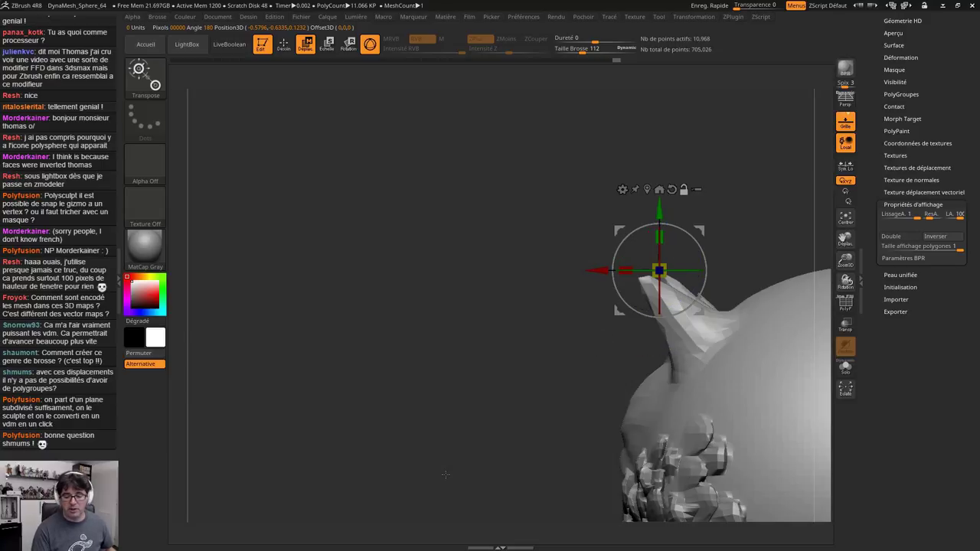
pyautogui.moveTo(445, 474); pyautogui.dragTo(608, 340, button='right')
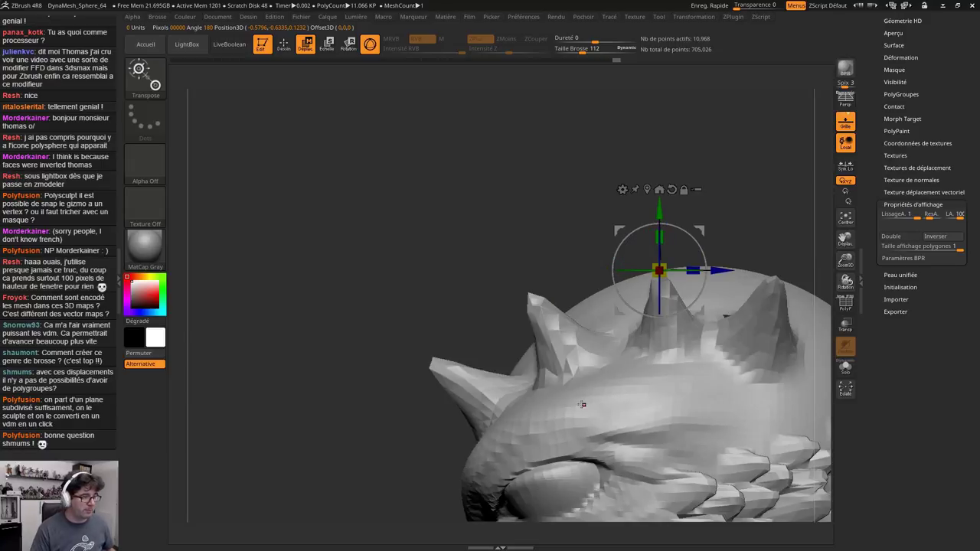
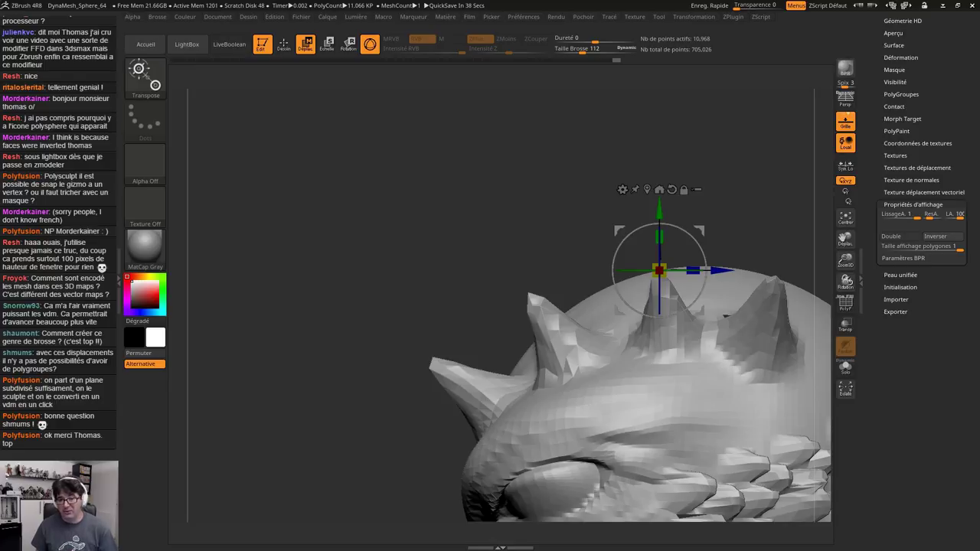
# Open the LightBox project folder that contains the Brush3DTemplate files
pyautogui.moveTo(490, 414); pyautogui.dragTo(581, 325, button='right')
pyautogui.keyDown('alt'); pyautogui.moveTo(615, 373); pyautogui.dragTo(630, 405, button='right'); pyautogui.keyUp('alt')
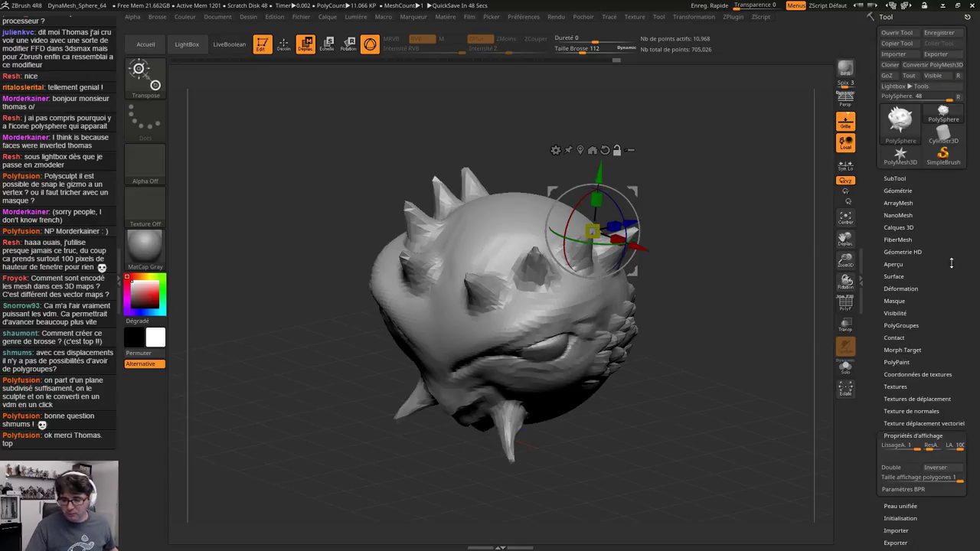
pyautogui.click(187, 43)
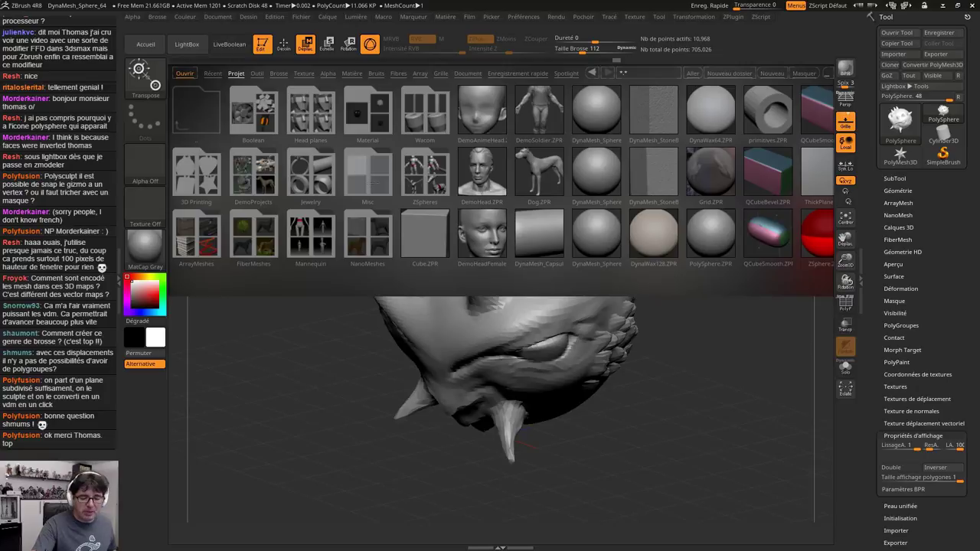
pyautogui.click(196, 111)
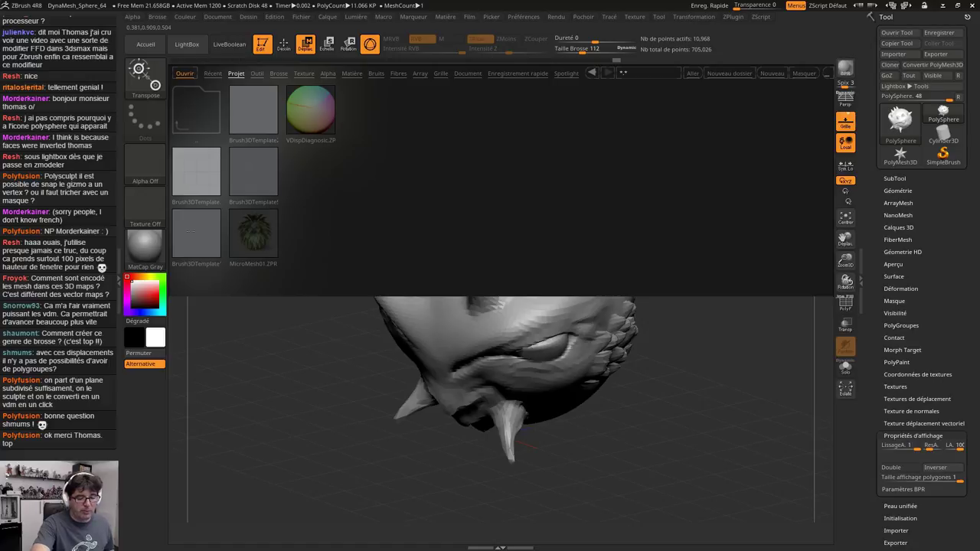
# Open the Brush3DTemplate.ZPR project and discard the changes to the current project
pyautogui.click(193, 167)
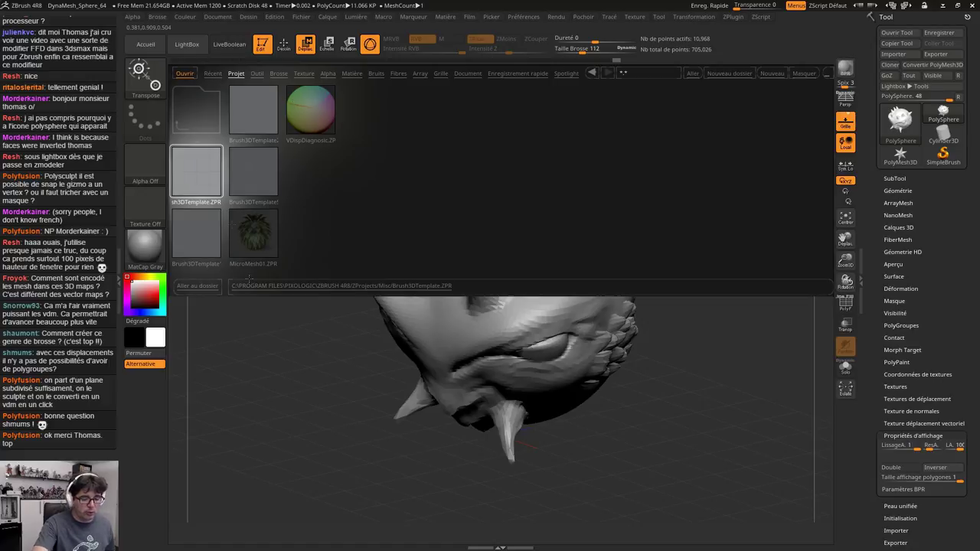
pyautogui.doubleClick(194, 170)
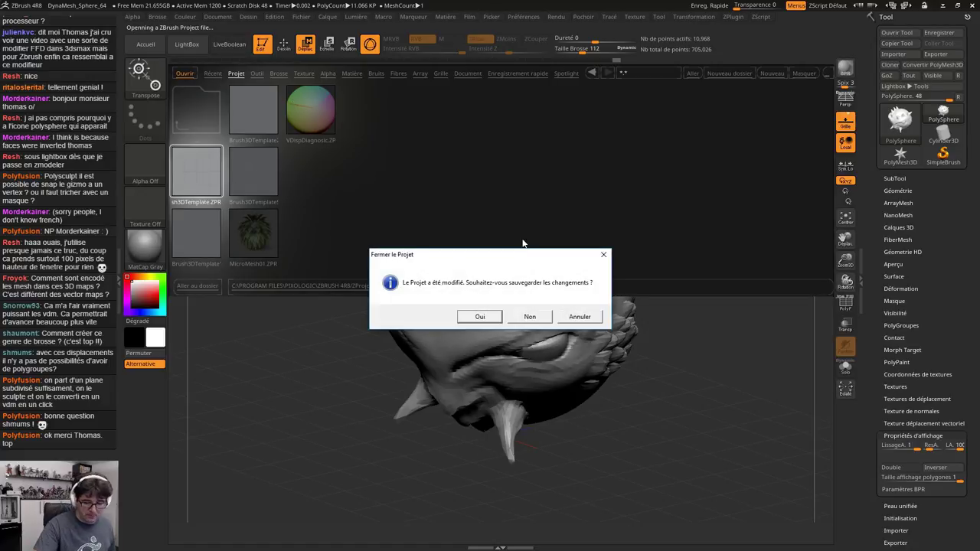
pyautogui.click(511, 317)
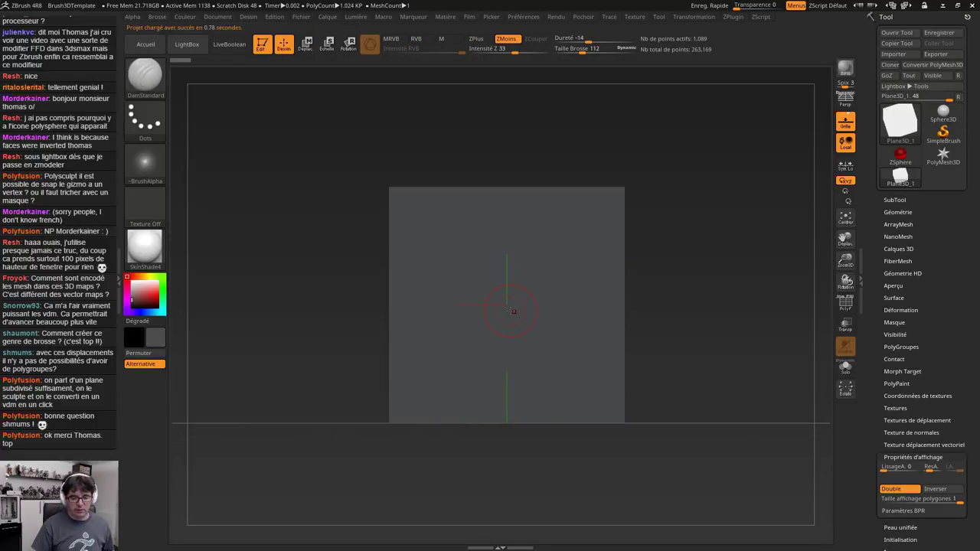
# Set the template plane's color to white and its material to MatCap Gray
pyautogui.click(127, 281)
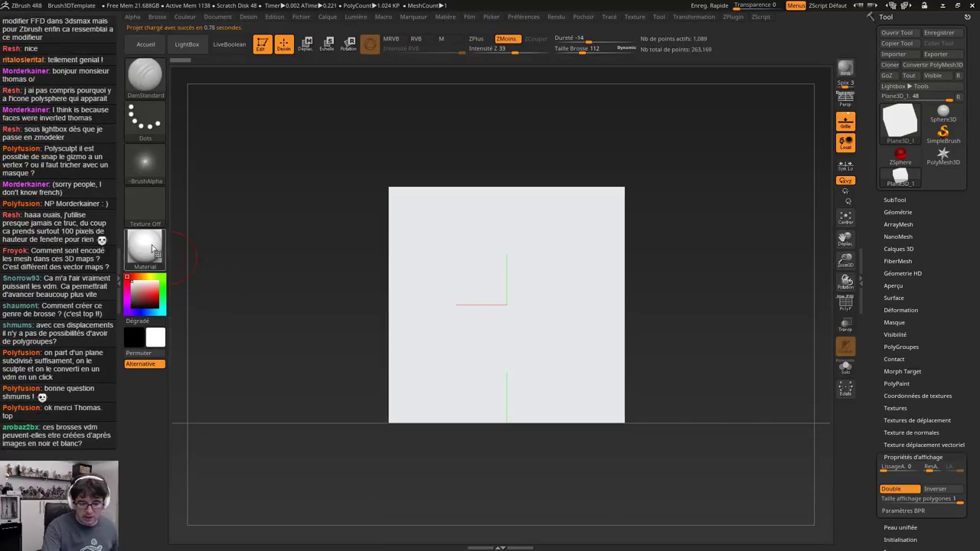
pyautogui.click(145, 247)
pyautogui.click(373, 259)
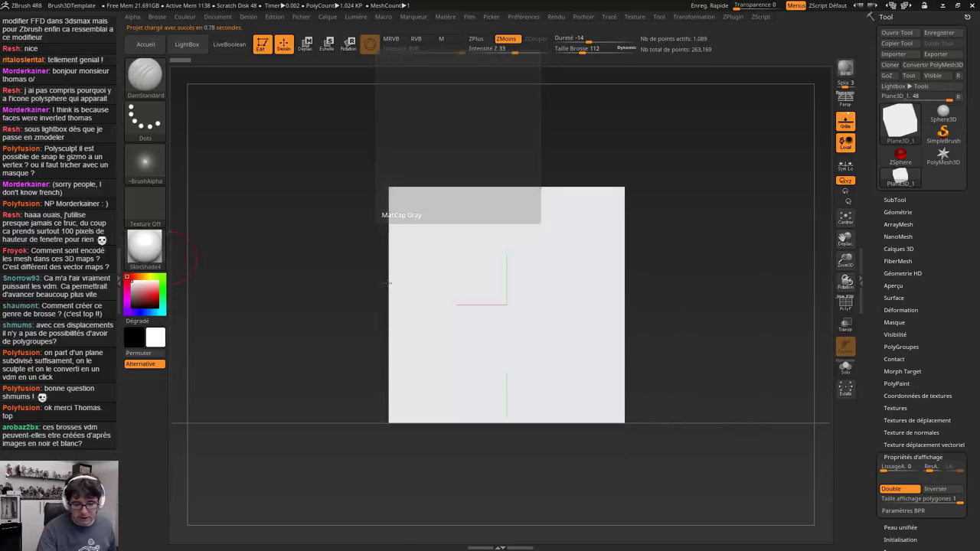
# Show the polyframe on the template plane and lower it to subdivision level 4
pyautogui.moveTo(599, 387); pyautogui.dragTo(609, 394, button='right')
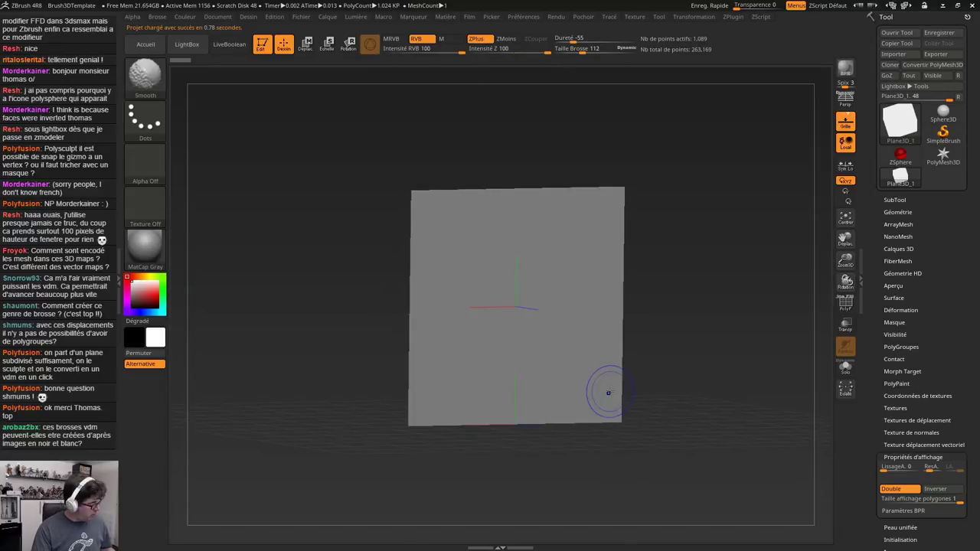
pyautogui.hotkey('shift', 'f')
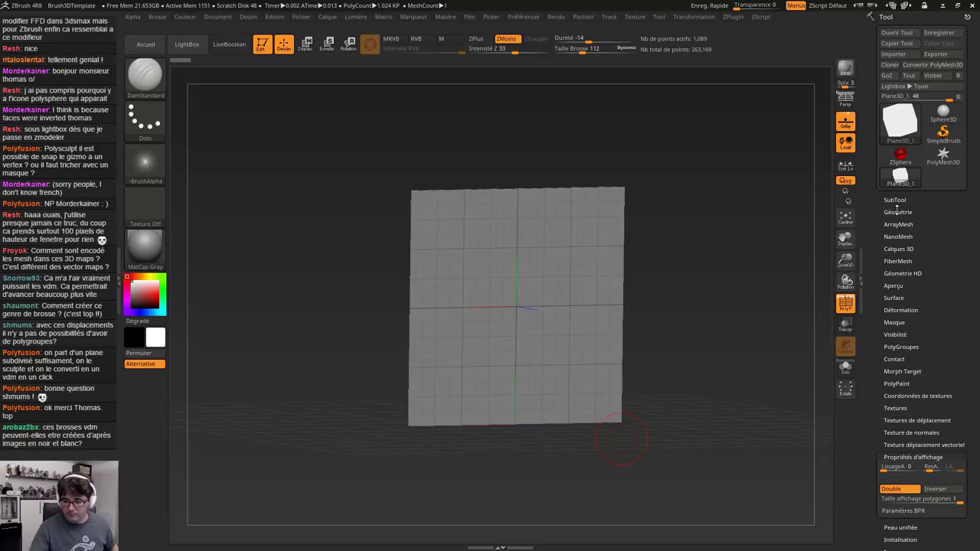
pyautogui.click(897, 212)
pyautogui.moveTo(903, 235)
pyautogui.mouseDown()
pyautogui.moveTo(879, 237)
pyautogui.moveTo(918, 237)
pyautogui.mouseUp()
pyautogui.click(913, 237)
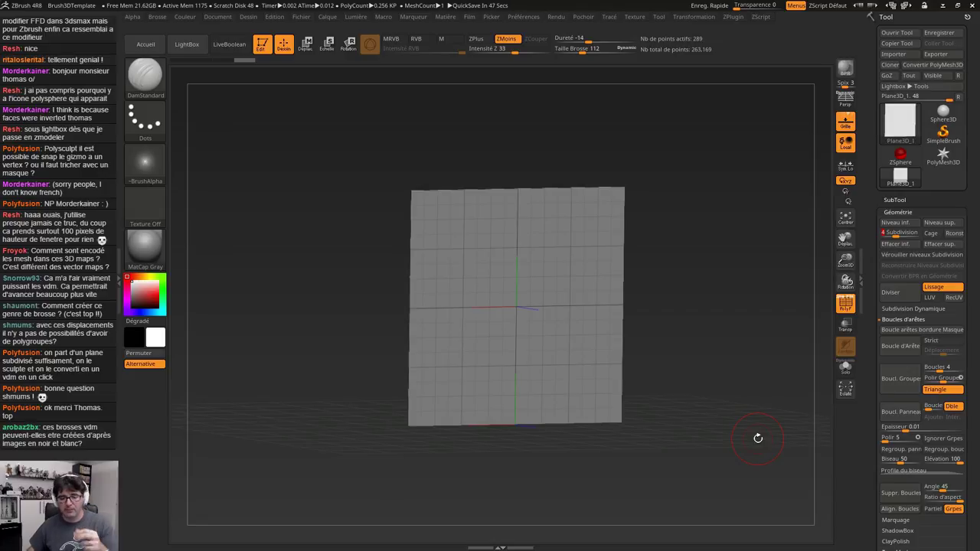
# Mask the outer row of polygons along all four edges of the plane and turn the masked border into a polygroup
pyautogui.keyDown('shift'); pyautogui.moveTo(610, 320); pyautogui.dragTo(608, 319, button='right'); pyautogui.keyUp('shift')
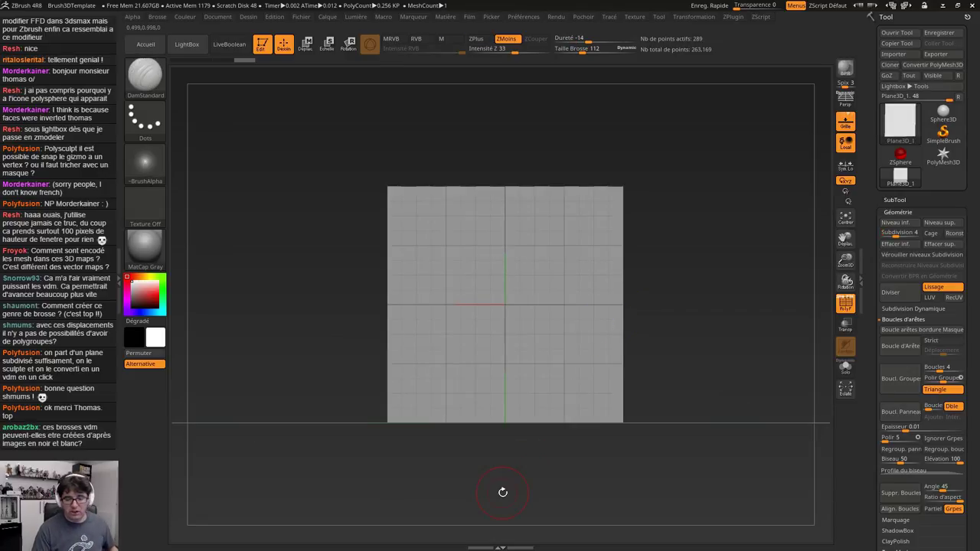
pyautogui.keyDown('ctrl'); pyautogui.moveTo(358, 161); pyautogui.dragTo(675, 200); pyautogui.keyUp('ctrl')
pyautogui.keyDown('ctrl'); pyautogui.moveTo(698, 164); pyautogui.dragTo(356, 414); pyautogui.keyUp('ctrl')
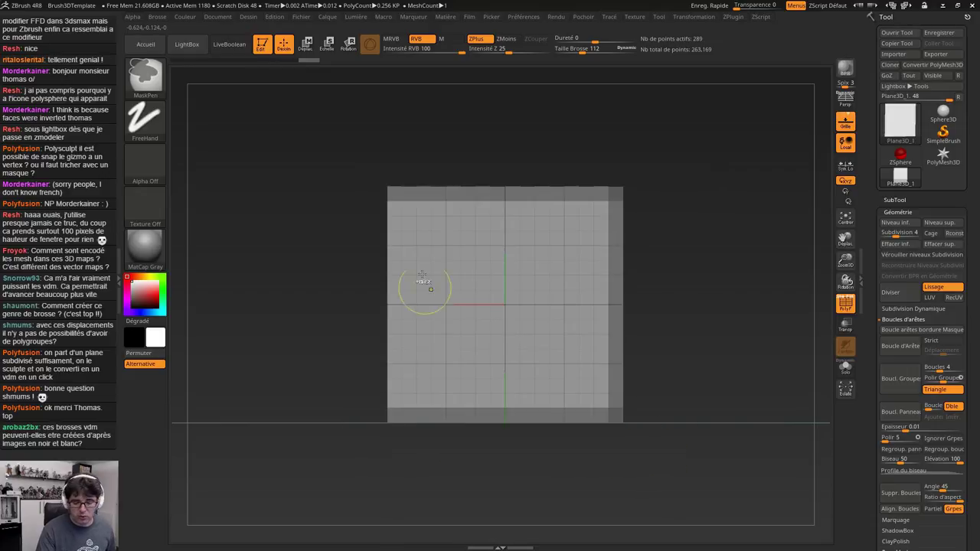
pyautogui.keyDown('ctrl'); pyautogui.moveTo(353, 154); pyautogui.dragTo(386, 366); pyautogui.keyUp('ctrl')
pyautogui.keyDown('ctrl'); pyautogui.moveTo(381, 331); pyautogui.dragTo(389, 536); pyautogui.keyUp('ctrl')
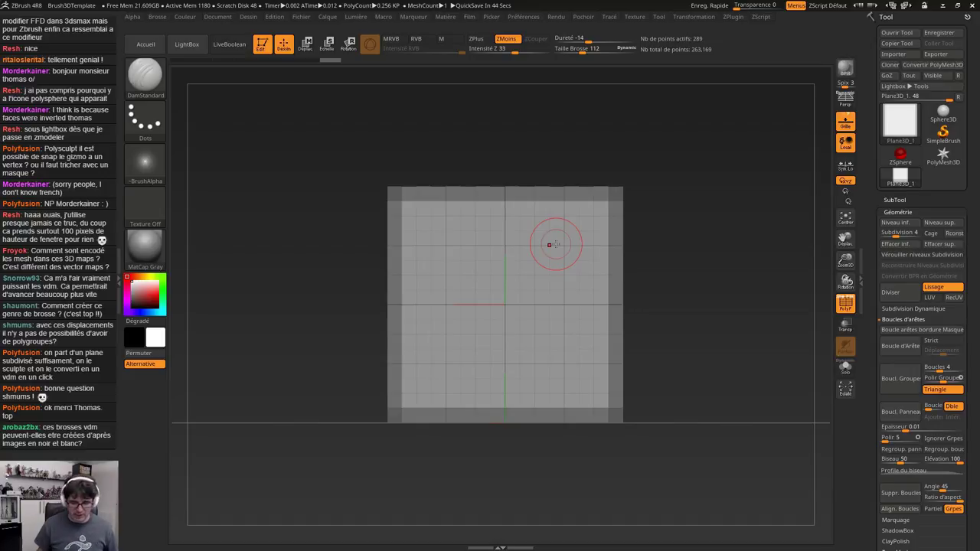
pyautogui.hotkey('ctrl', 'w')
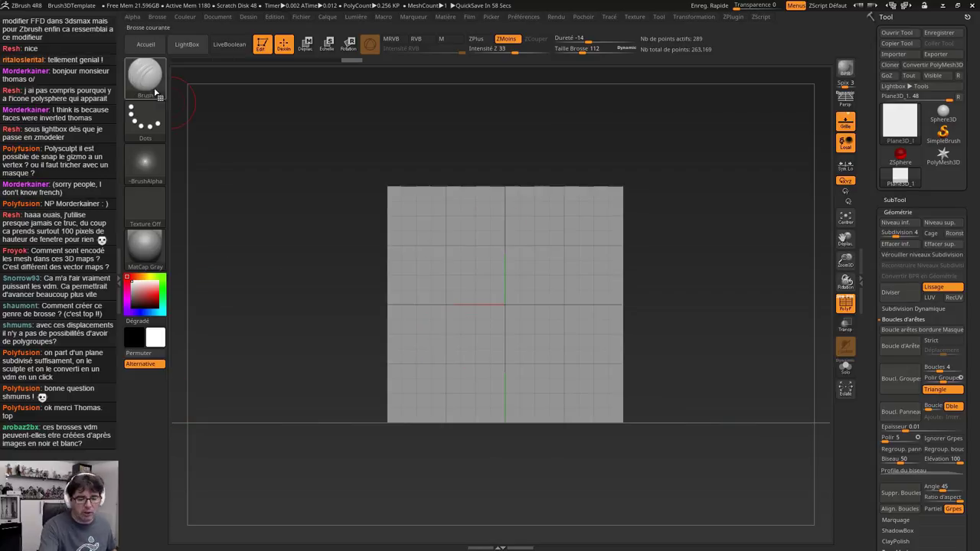
# Switch to the ClayBuildup brush at size 183 and block out a symmetrical upper and lower lip on the plane
pyautogui.press('b')
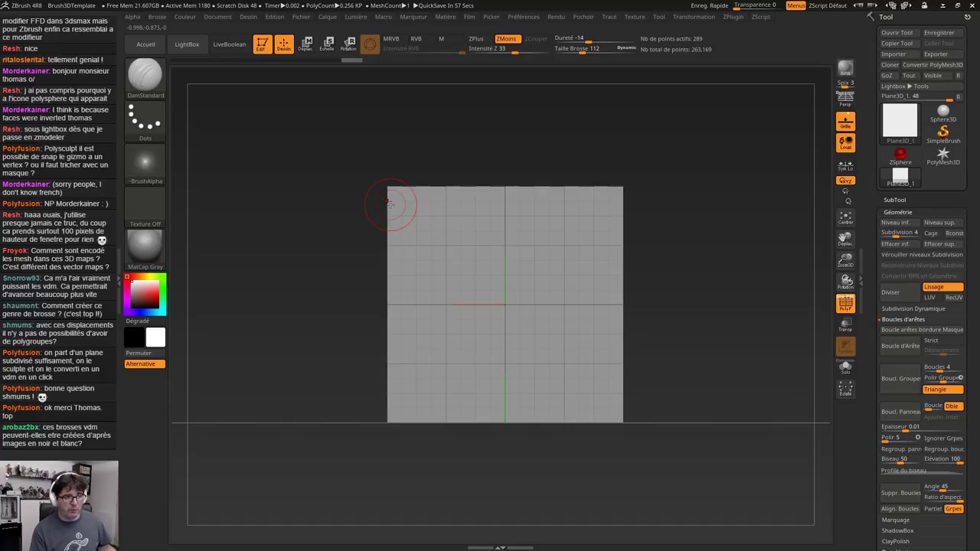
pyautogui.click(139, 89)
pyautogui.click(323, 87)
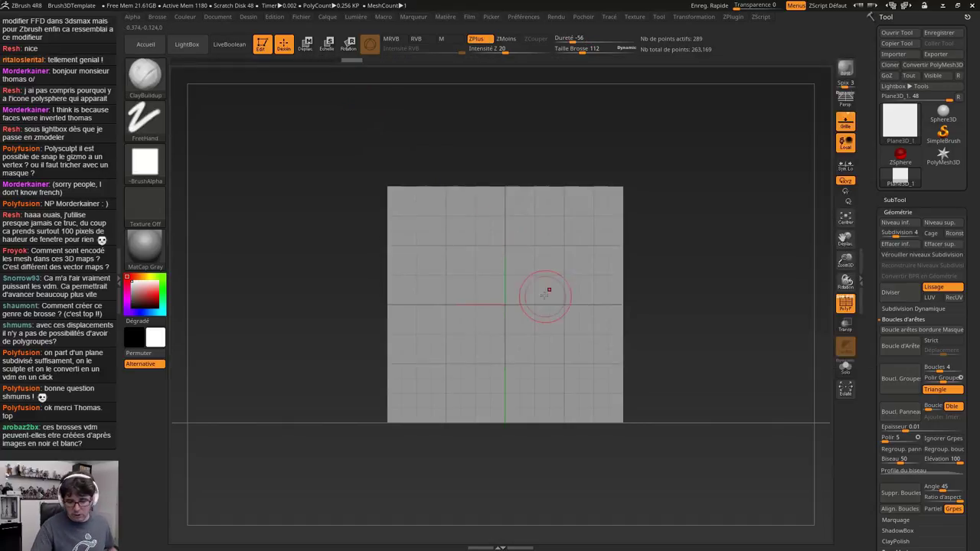
pyautogui.press('s')
pyautogui.moveTo(533, 302); pyautogui.dragTo(541, 302)
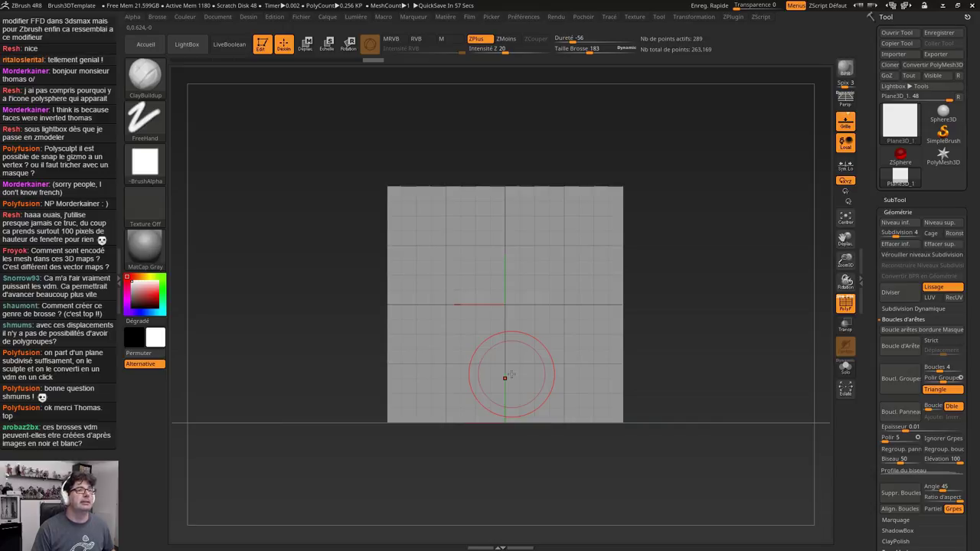
pyautogui.moveTo(461, 273)
pyautogui.mouseDown()
pyautogui.moveTo(546, 262)
pyautogui.moveTo(468, 264)
pyautogui.moveTo(547, 321)
pyautogui.moveTo(515, 352)
pyautogui.moveTo(572, 280)
pyautogui.moveTo(551, 258)
pyautogui.moveTo(568, 308)
pyautogui.moveTo(530, 252)
pyautogui.moveTo(579, 308)
pyautogui.moveTo(560, 384)
pyautogui.moveTo(523, 388)
pyautogui.moveTo(579, 334)
pyautogui.moveTo(582, 262)
pyautogui.moveTo(551, 330)
pyautogui.mouseUp()
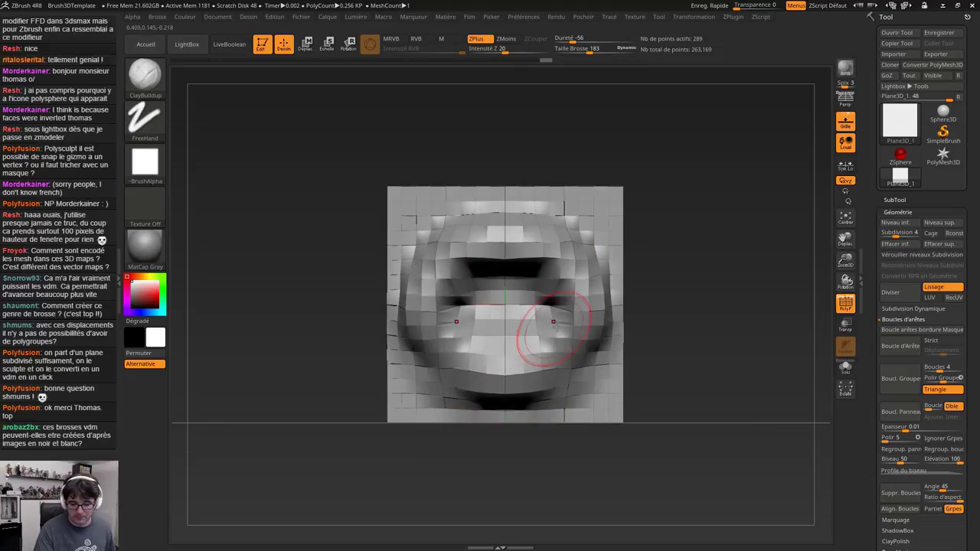
# Raise the plane to subdivision level 5 and build up the volumes of both lips and the mouth corners
pyautogui.press('d')
pyautogui.moveTo(529, 249)
pyautogui.mouseDown()
pyautogui.moveTo(573, 287)
pyautogui.moveTo(536, 254)
pyautogui.moveTo(597, 281)
pyautogui.moveTo(563, 360)
pyautogui.moveTo(520, 375)
pyautogui.moveTo(563, 370)
pyautogui.moveTo(596, 301)
pyautogui.mouseUp()
pyautogui.moveTo(670, 325)
pyautogui.mouseDown()
pyautogui.moveTo(532, 331)
pyautogui.moveTo(582, 331)
pyautogui.mouseUp()
pyautogui.moveTo(545, 307)
pyautogui.mouseDown()
pyautogui.moveTo(498, 325)
pyautogui.moveTo(539, 306)
pyautogui.moveTo(501, 308)
pyautogui.mouseUp()
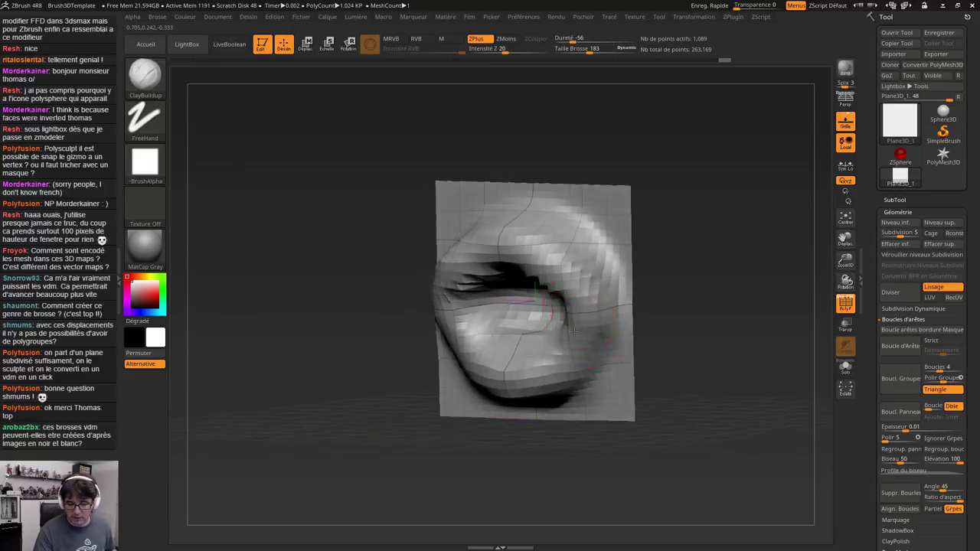
pyautogui.moveTo(668, 329)
pyautogui.mouseDown()
pyautogui.moveTo(578, 332)
pyautogui.moveTo(628, 332)
pyautogui.mouseUp()
pyautogui.moveTo(540, 314); pyautogui.dragTo(575, 334)
pyautogui.moveTo(668, 329)
pyautogui.mouseDown()
pyautogui.moveTo(587, 332)
pyautogui.moveTo(632, 331)
pyautogui.mouseUp()
pyautogui.moveTo(538, 330)
pyautogui.mouseDown()
pyautogui.moveTo(572, 305)
pyautogui.moveTo(519, 226)
pyautogui.mouseUp()
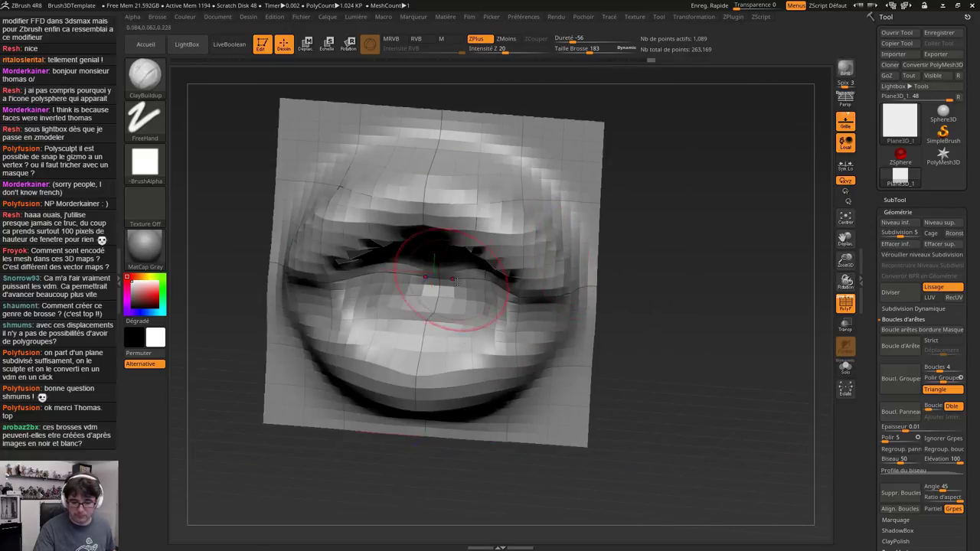
# Raise the mesh to subdivision level 6 and sculpt the philtrum, the lower lip and the inside of the mouth
pyautogui.hotkey('ctrl', 'd')
pyautogui.moveTo(438, 157)
pyautogui.mouseDown()
pyautogui.moveTo(516, 165)
pyautogui.moveTo(521, 196)
pyautogui.moveTo(561, 242)
pyautogui.mouseUp()
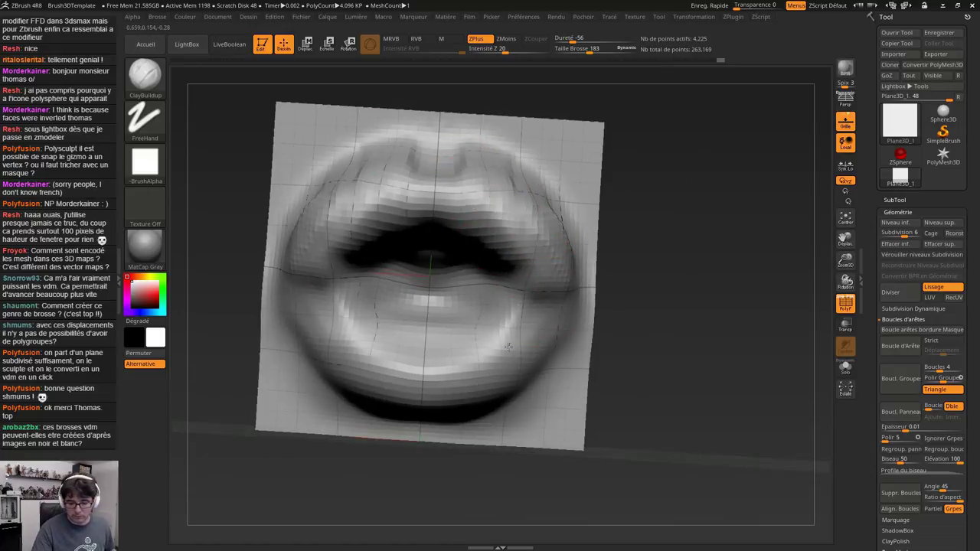
pyautogui.moveTo(438, 359)
pyautogui.mouseDown()
pyautogui.moveTo(472, 357)
pyautogui.moveTo(458, 302)
pyautogui.mouseUp()
pyautogui.moveTo(487, 325); pyautogui.dragTo(492, 247, button='right')
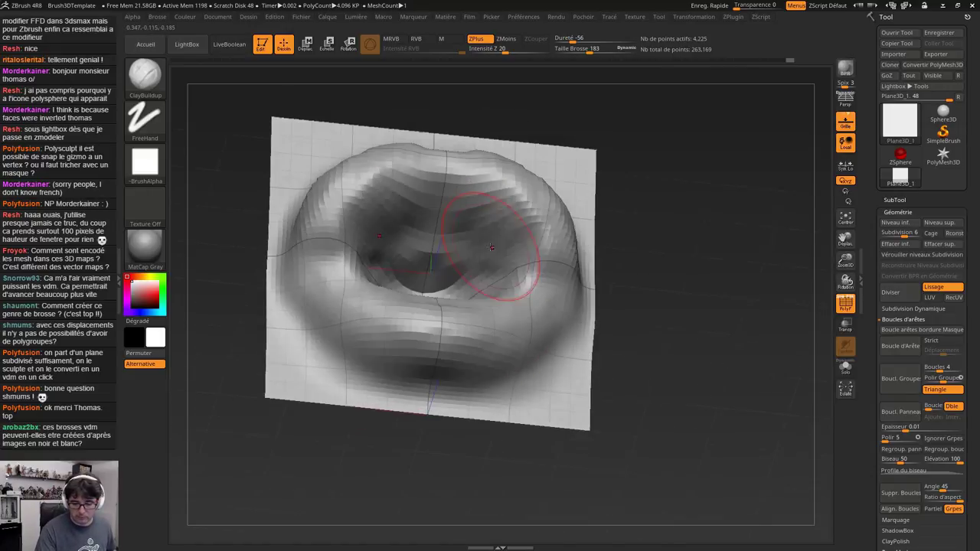
pyautogui.moveTo(492, 248)
pyautogui.mouseDown()
pyautogui.moveTo(464, 239)
pyautogui.moveTo(459, 268)
pyautogui.mouseUp()
pyautogui.moveTo(461, 275); pyautogui.dragTo(443, 333, button='right')
# Smooth the lower lip, the mouth corner and the upper lip
pyautogui.keyDown('shift'); pyautogui.moveTo(395, 296); pyautogui.dragTo(387, 294); pyautogui.keyUp('shift')
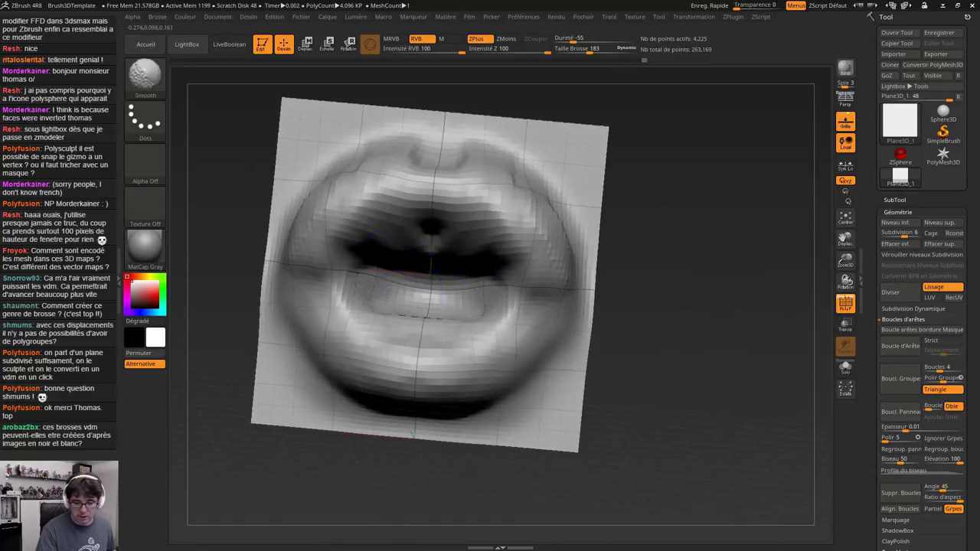
pyautogui.moveTo(367, 306)
pyautogui.mouseDown(button='right')
pyautogui.moveTo(345, 349)
pyautogui.moveTo(414, 322)
pyautogui.mouseUp(button='right')
pyautogui.keyDown('shift'); pyautogui.moveTo(421, 313); pyautogui.dragTo(337, 267); pyautogui.keyUp('shift')
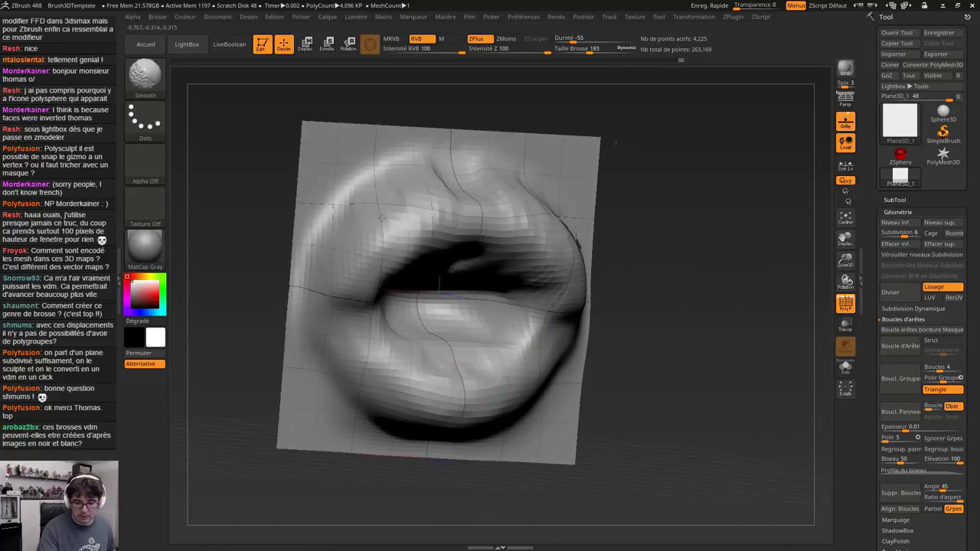
pyautogui.keyDown('shift'); pyautogui.moveTo(458, 222); pyautogui.dragTo(464, 229); pyautogui.keyUp('shift')
pyautogui.moveTo(621, 347); pyautogui.dragTo(623, 364, button='right')
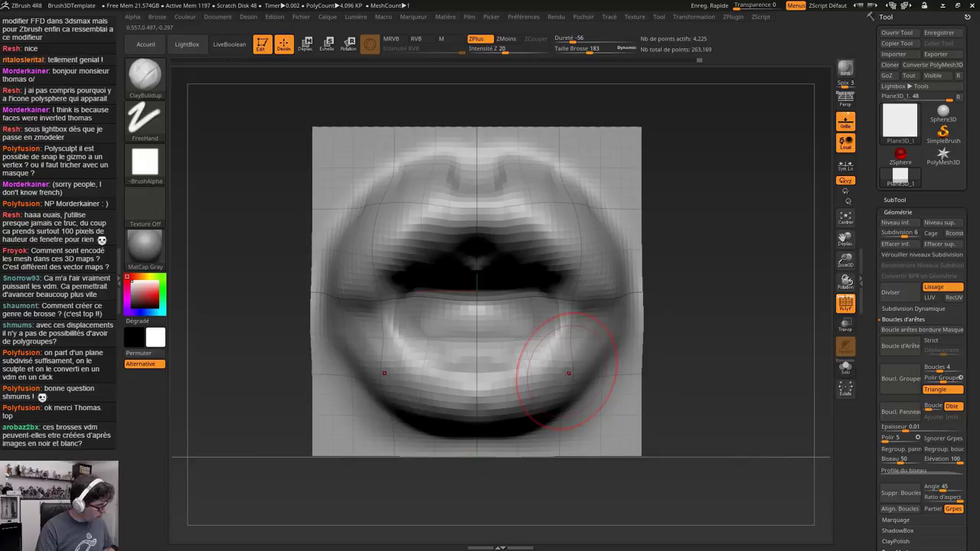
# Switch to the Move brush at size 353 and reshape the upper lip's contour and the underside of the lower lip
pyautogui.press('b')
pyautogui.press('m')
pyautogui.press('v')
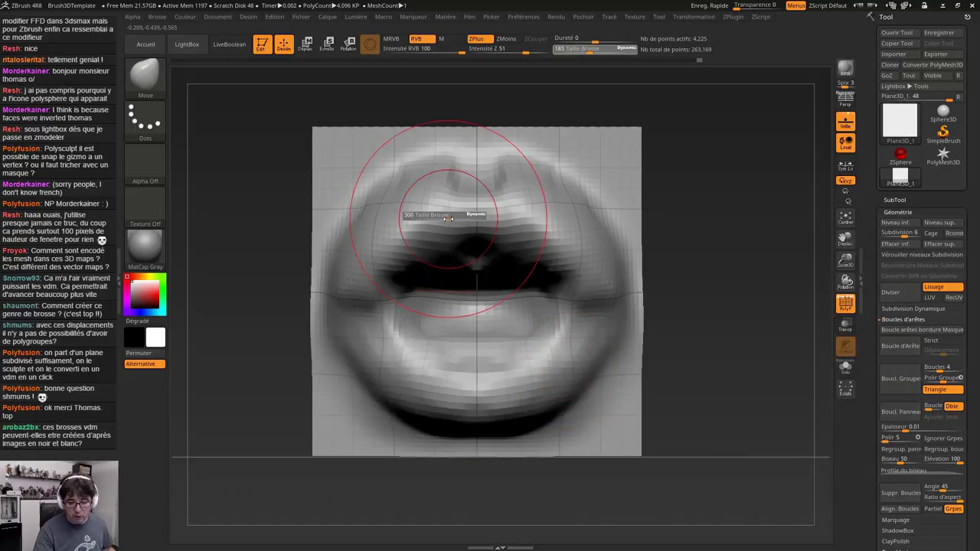
pyautogui.moveTo(373, 203)
pyautogui.mouseDown()
pyautogui.moveTo(411, 232)
pyautogui.moveTo(340, 234)
pyautogui.mouseUp()
pyautogui.moveTo(438, 202); pyautogui.dragTo(444, 228)
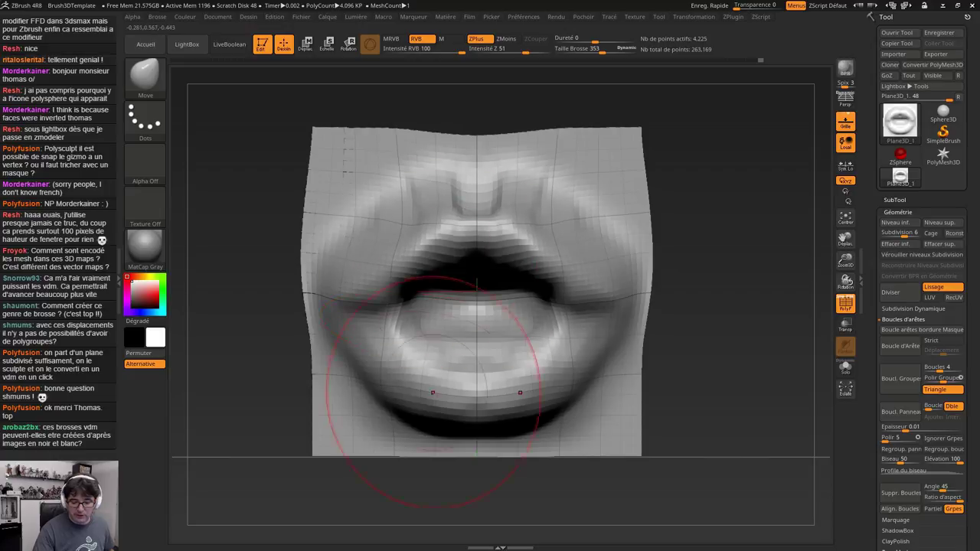
pyautogui.moveTo(502, 415); pyautogui.dragTo(508, 381)
pyautogui.moveTo(558, 404); pyautogui.dragTo(575, 371)
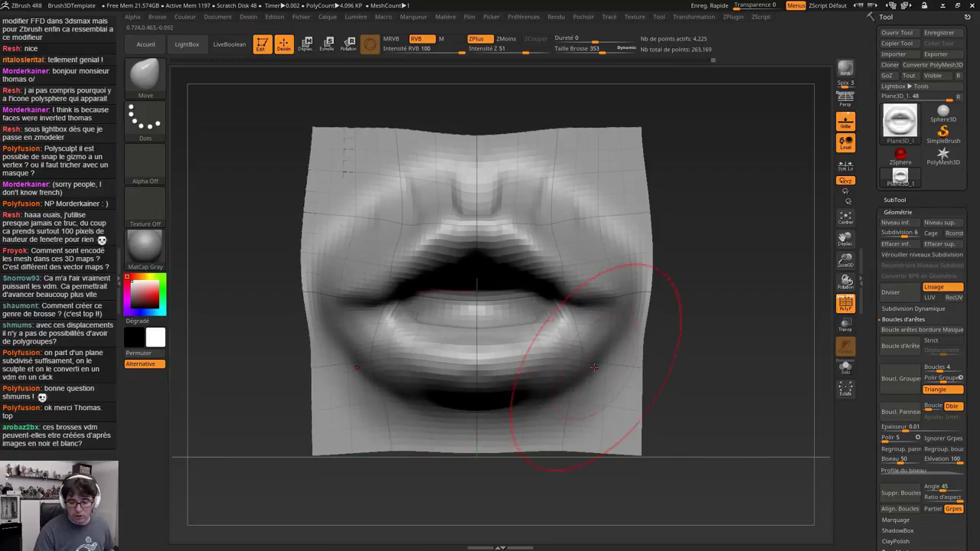
# Reduce the Move brush size to 219 and reshape the mouth corners
pyautogui.moveTo(605, 341)
pyautogui.mouseDown(button='right')
pyautogui.moveTo(568, 345)
pyautogui.moveTo(586, 347)
pyautogui.mouseUp(button='right')
pyautogui.press('s')
pyautogui.moveTo(586, 347); pyautogui.dragTo(575, 346)
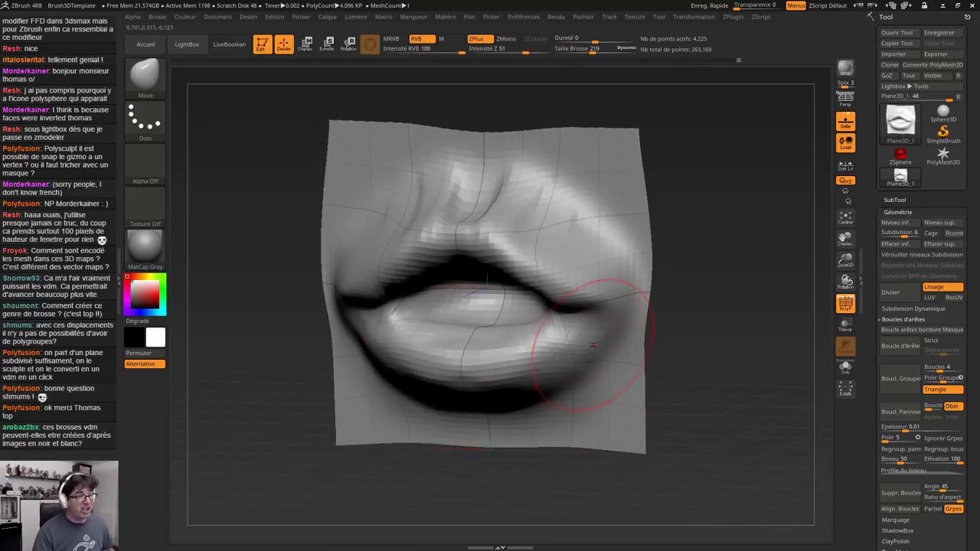
pyautogui.moveTo(598, 347); pyautogui.dragTo(567, 347, button='right')
pyautogui.moveTo(561, 320); pyautogui.dragTo(582, 314)
pyautogui.moveTo(568, 319); pyautogui.dragTo(574, 334)
# Adjust the depth and curvature of the lips with the Move brush, working from a steep angle
pyautogui.moveTo(563, 352); pyautogui.dragTo(574, 252, button='right')
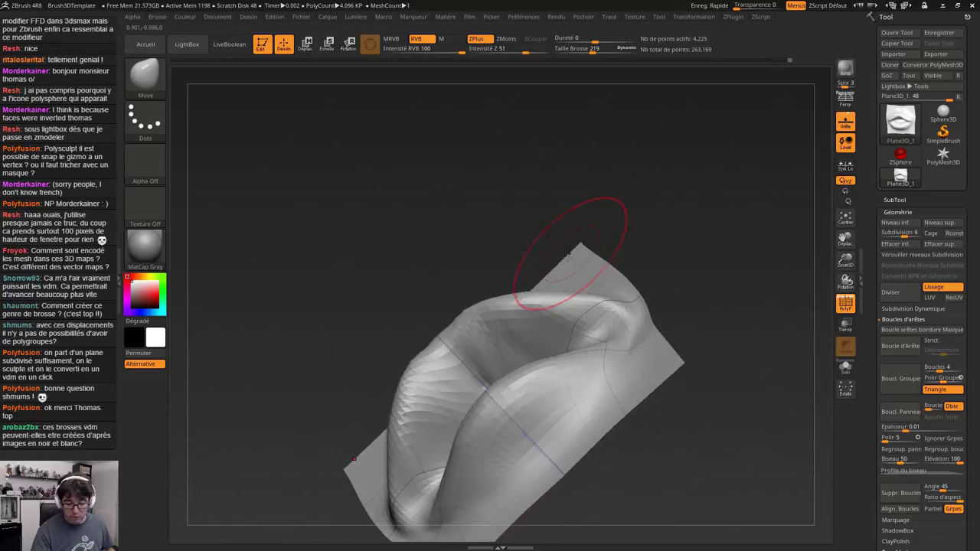
pyautogui.moveTo(547, 353); pyautogui.dragTo(545, 369)
pyautogui.moveTo(484, 314)
pyautogui.mouseDown()
pyautogui.moveTo(492, 329)
pyautogui.moveTo(536, 318)
pyautogui.mouseUp()
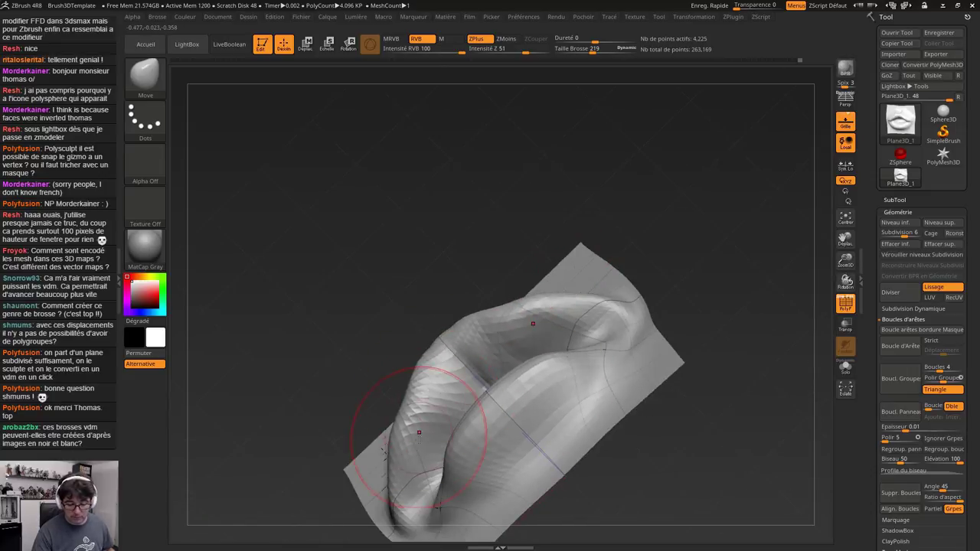
pyautogui.moveTo(446, 345); pyautogui.dragTo(463, 362)
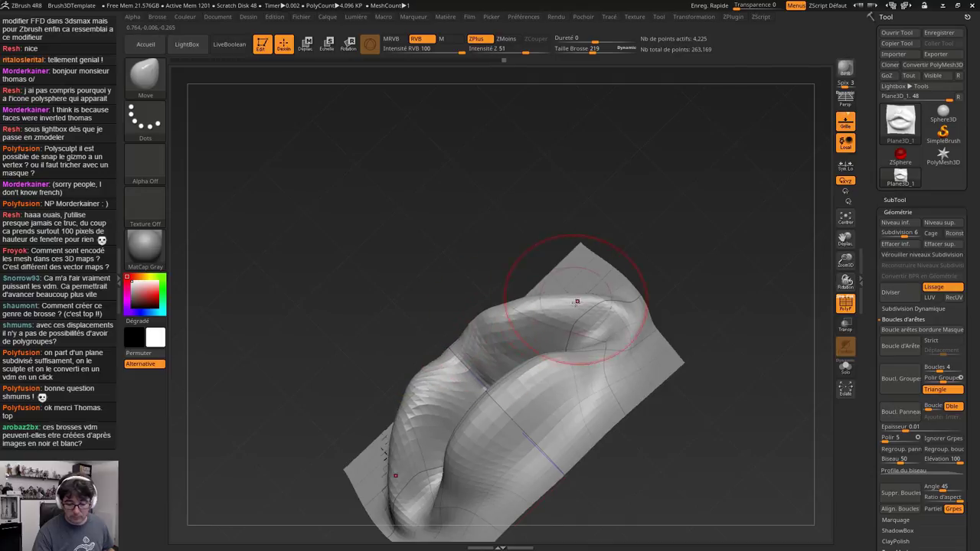
# Refine the upper lip near the mouth corner and the lower lip's profile with the Move brush
pyautogui.keyDown('shift'); pyautogui.moveTo(577, 302); pyautogui.dragTo(581, 385, button='right'); pyautogui.keyUp('shift')
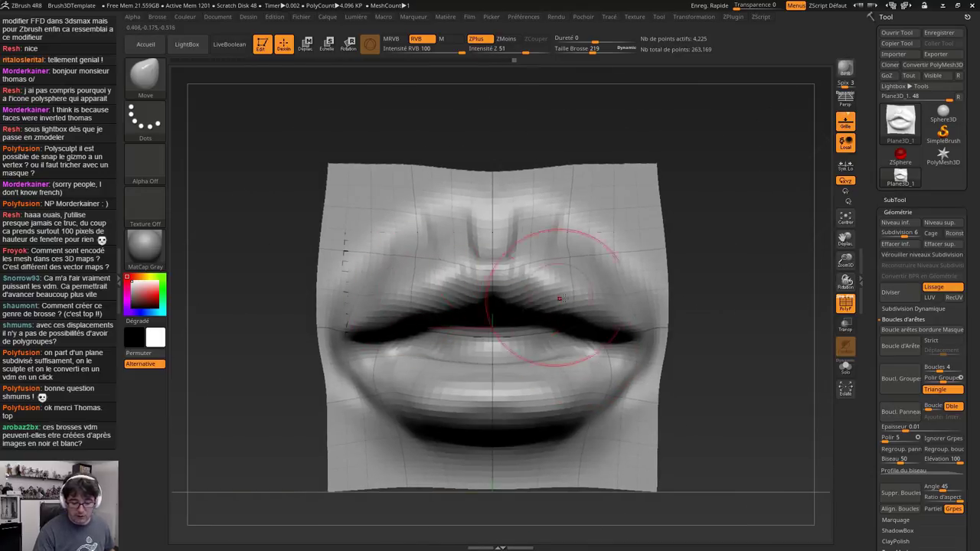
pyautogui.moveTo(508, 230); pyautogui.dragTo(572, 324, button='right')
pyautogui.moveTo(605, 308); pyautogui.dragTo(621, 300)
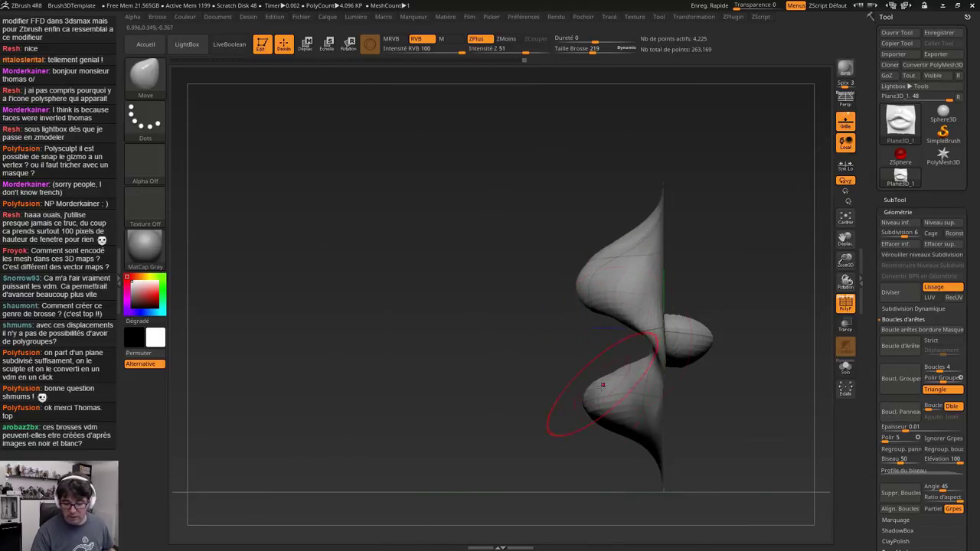
pyautogui.moveTo(592, 382); pyautogui.dragTo(584, 404, button='right')
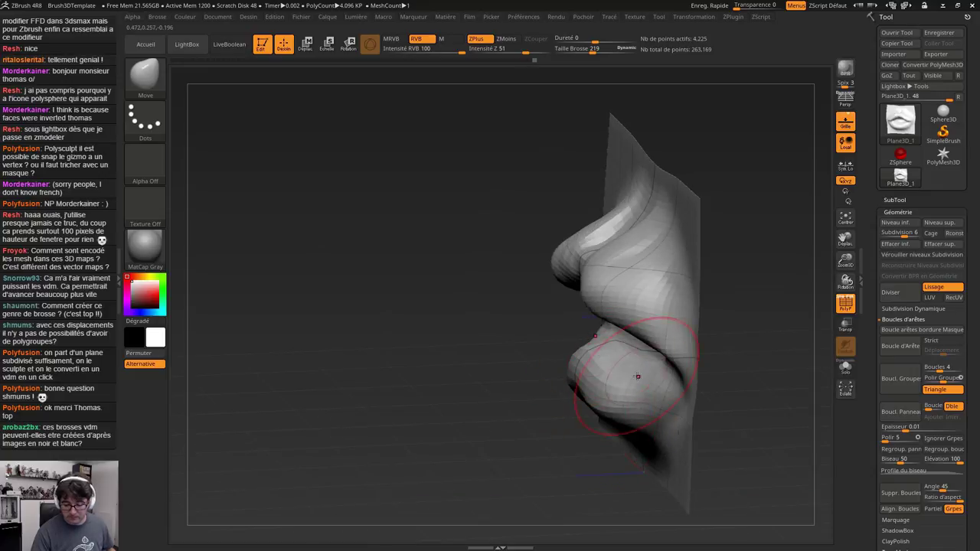
pyautogui.moveTo(630, 377); pyautogui.dragTo(633, 426, button='right')
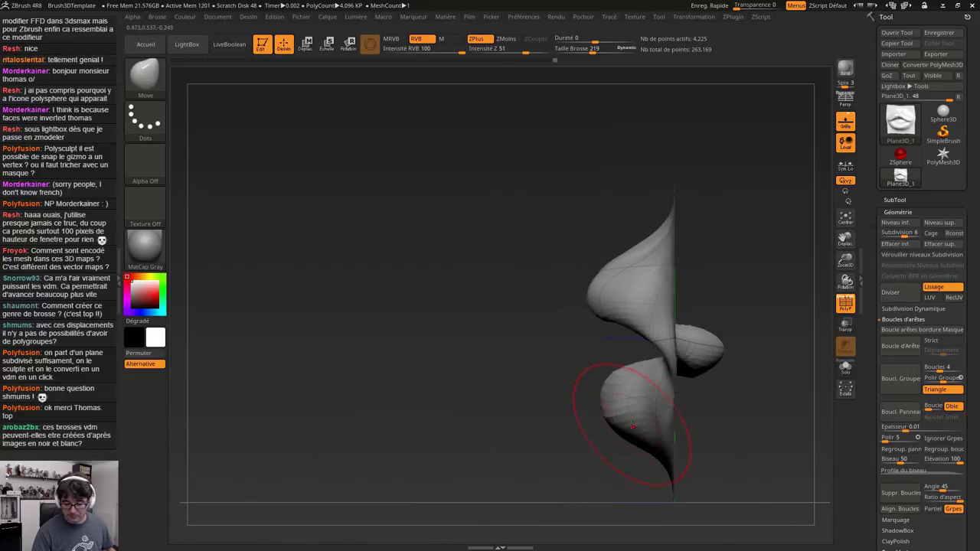
# Carve the upper and lower lip contours with the DamStandard brush at size 140 and smooth the groove above the upper lip
pyautogui.moveTo(561, 399); pyautogui.dragTo(655, 396, button='right')
pyautogui.moveTo(698, 330); pyautogui.dragTo(622, 315, button='right')
pyautogui.press('s')
pyautogui.moveTo(621, 314); pyautogui.dragTo(604, 307)
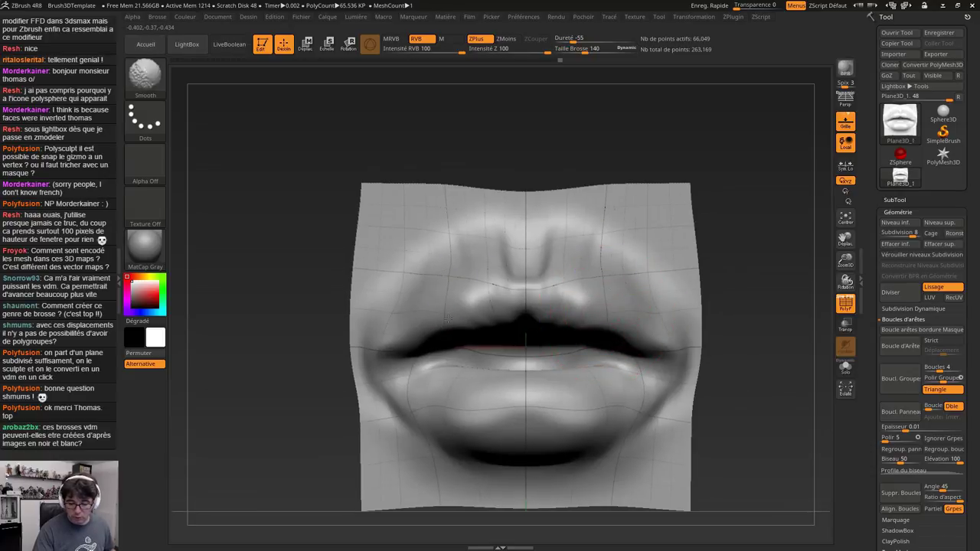
pyautogui.press('b')
pyautogui.press('d')
pyautogui.press('s')
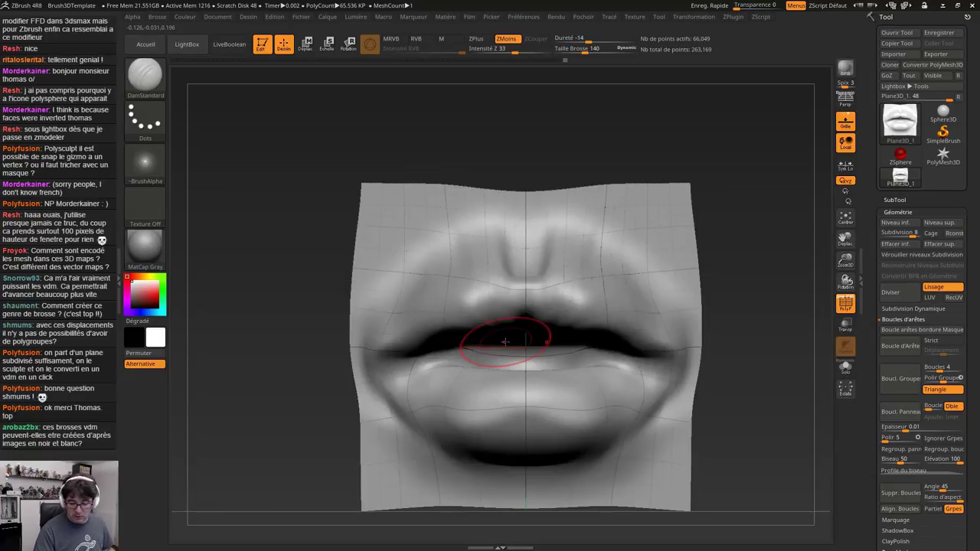
pyautogui.moveTo(381, 349)
pyautogui.mouseDown()
pyautogui.moveTo(461, 286)
pyautogui.moveTo(527, 289)
pyautogui.mouseUp()
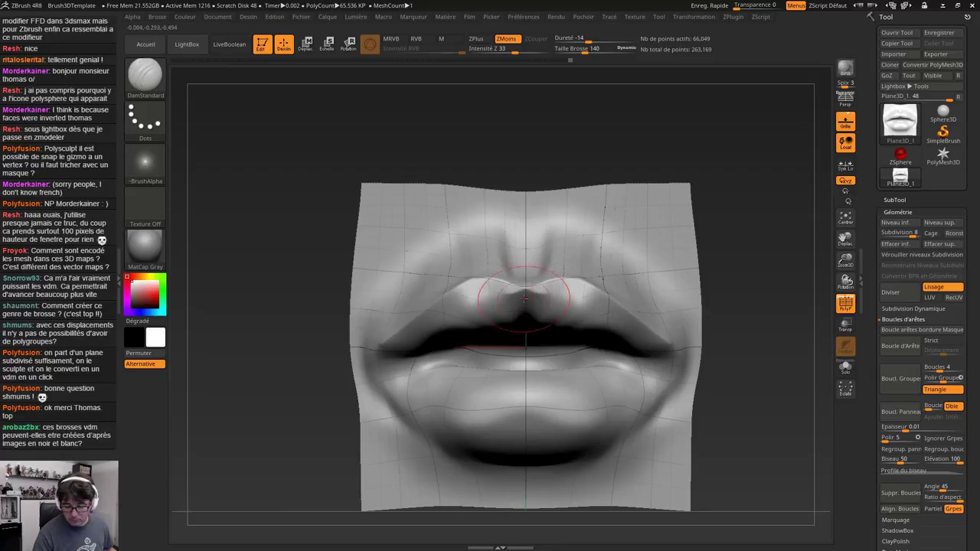
pyautogui.moveTo(426, 407)
pyautogui.mouseDown()
pyautogui.moveTo(634, 404)
pyautogui.moveTo(536, 430)
pyautogui.moveTo(429, 409)
pyautogui.moveTo(425, 366)
pyautogui.moveTo(387, 362)
pyautogui.moveTo(424, 360)
pyautogui.mouseUp()
pyautogui.moveTo(508, 245)
pyautogui.keyDown('shift'); pyautogui.mouseDown()
pyautogui.moveTo(539, 228)
pyautogui.moveTo(508, 252)
pyautogui.mouseUp(); pyautogui.keyUp('shift')
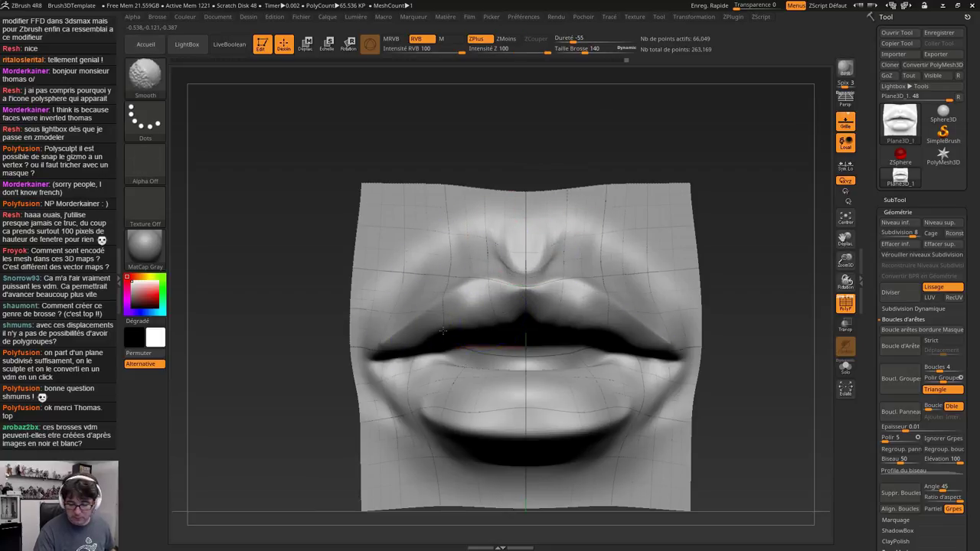
# Drop to subdivision level 6 and build up the middle and underside of the upper lip with the ClayBuildup brush
pyautogui.moveTo(515, 338); pyautogui.dragTo(529, 274, button='right')
pyautogui.hotkey('shift', 'd')
pyautogui.hotkey('shift', 'd')
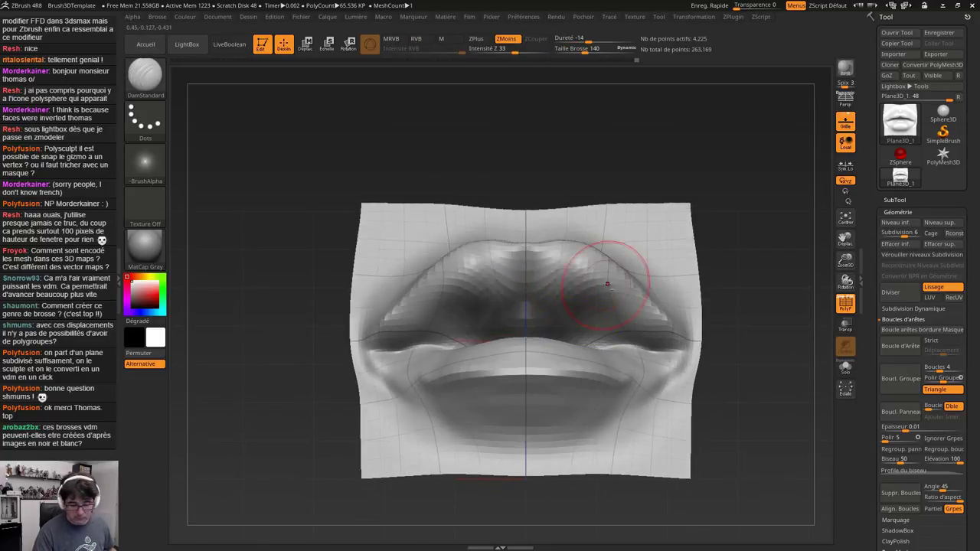
pyautogui.press('b')
pyautogui.press('d')
pyautogui.press('s')
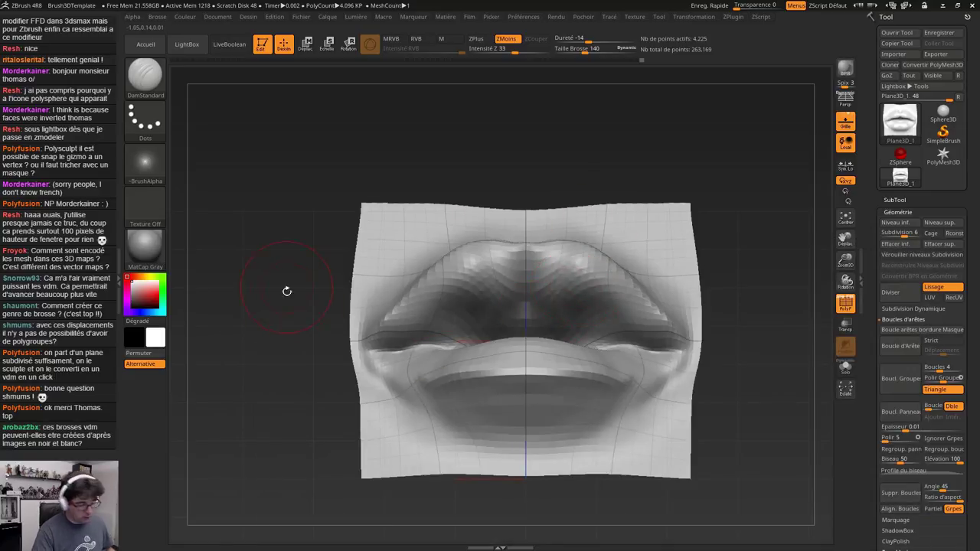
pyautogui.press('b')
pyautogui.press('c')
pyautogui.press('b')
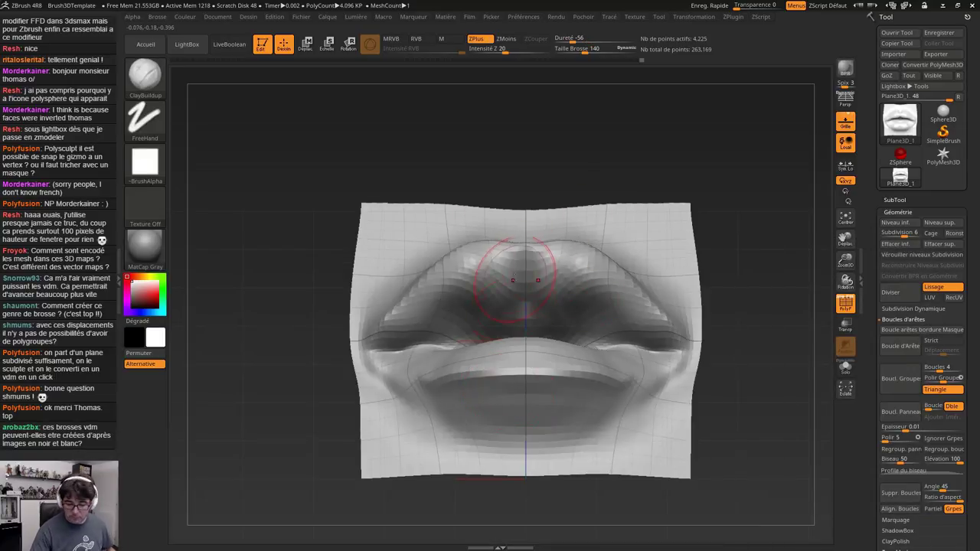
pyautogui.moveTo(525, 257)
pyautogui.mouseDown()
pyautogui.moveTo(527, 321)
pyautogui.moveTo(563, 326)
pyautogui.mouseUp()
pyautogui.moveTo(558, 287); pyautogui.dragTo(584, 329)
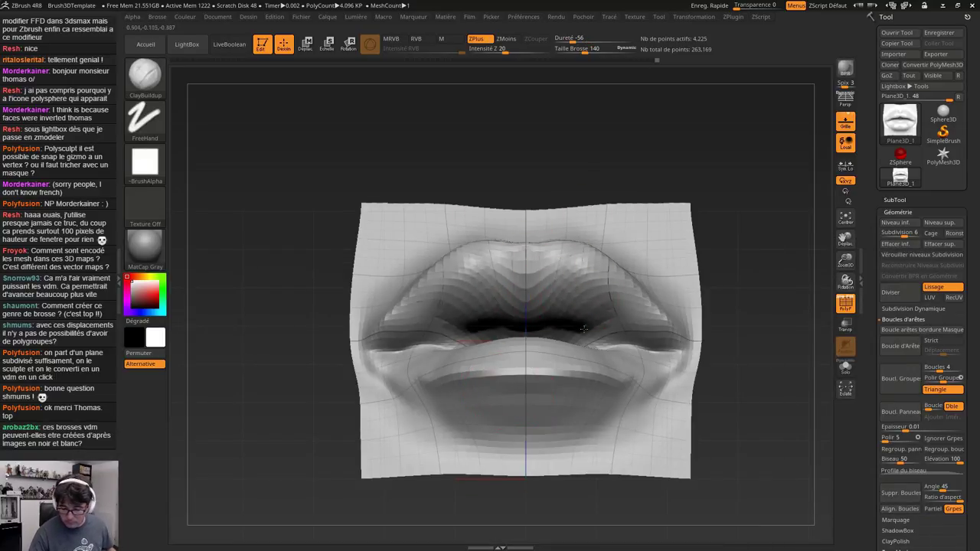
# At subdivision level 5, reshape the upper lip near the mouth corner and the area above it with the Move brush at size 219
pyautogui.moveTo(636, 299)
pyautogui.mouseDown(button='right')
pyautogui.moveTo(600, 315)
pyautogui.moveTo(637, 247)
pyautogui.mouseUp(button='right')
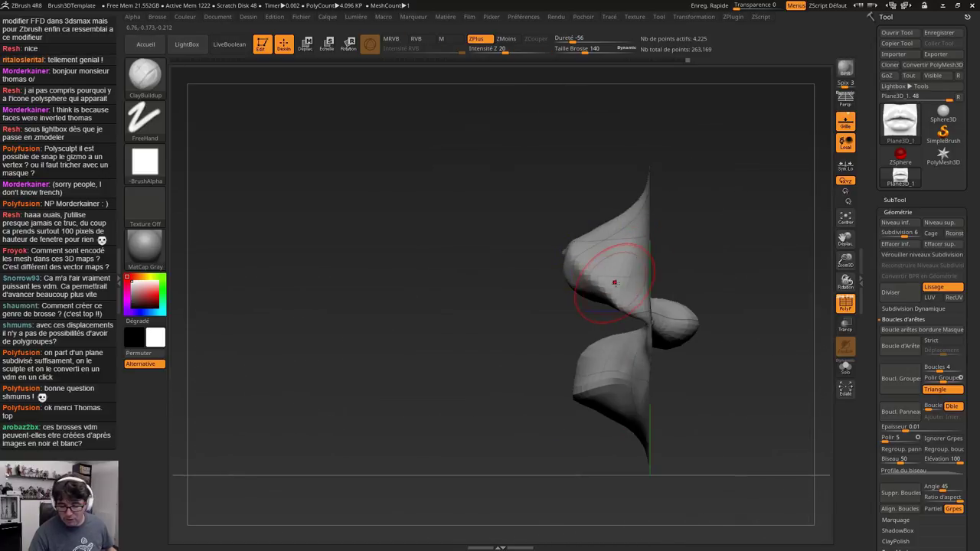
pyautogui.moveTo(614, 283); pyautogui.dragTo(567, 347, button='right')
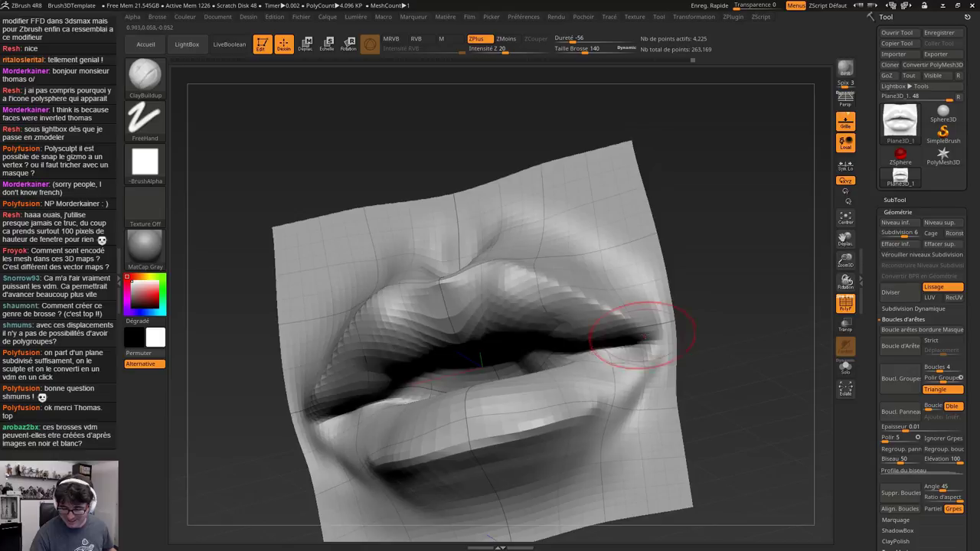
pyautogui.keyDown('shift'); pyautogui.moveTo(642, 335); pyautogui.dragTo(540, 376, button='right'); pyautogui.keyUp('shift')
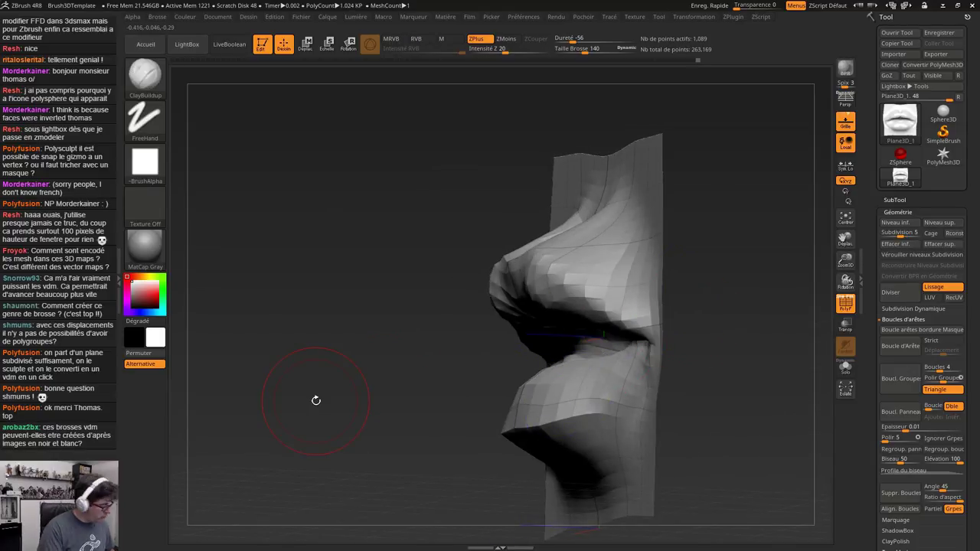
pyautogui.press('b')
pyautogui.press('m')
pyautogui.press('v')
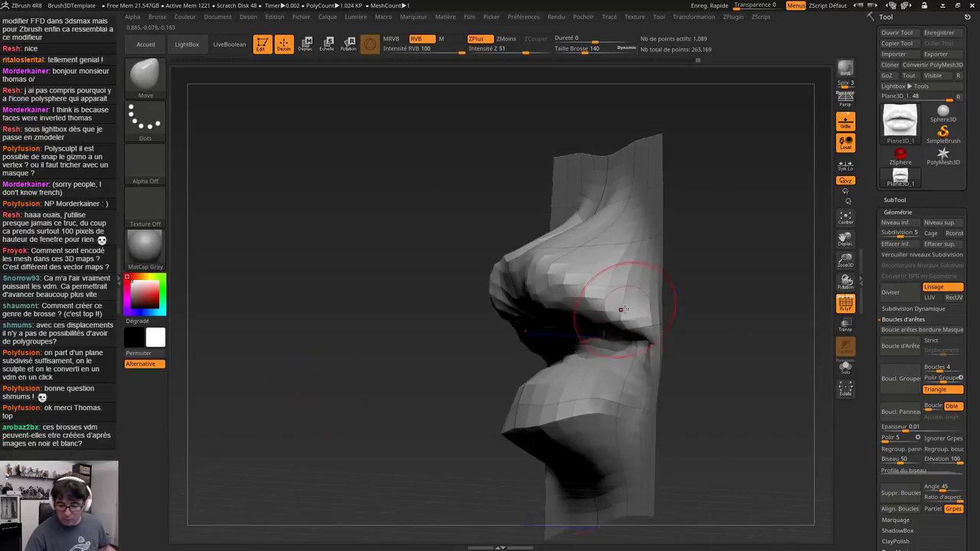
pyautogui.press(']')
pyautogui.moveTo(629, 310); pyautogui.dragTo(623, 299)
pyautogui.moveTo(646, 323)
pyautogui.mouseDown(button='right')
pyautogui.moveTo(593, 371)
pyautogui.moveTo(526, 252)
pyautogui.mouseUp(button='right')
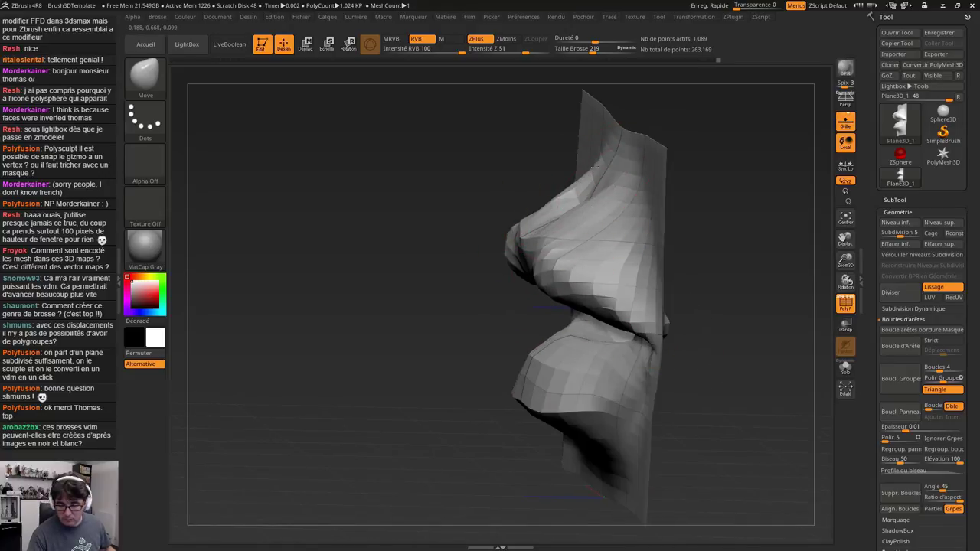
pyautogui.moveTo(598, 163); pyautogui.dragTo(587, 175)
pyautogui.moveTo(577, 221); pyautogui.dragTo(573, 213)
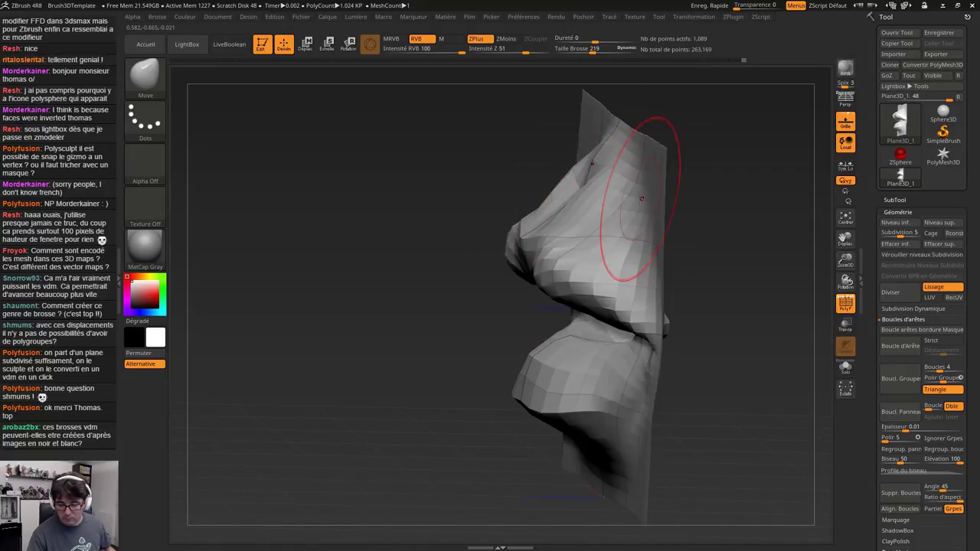
# Reshape the mouth corners and the surface just beside them with the Move brush
pyautogui.moveTo(633, 234)
pyautogui.mouseDown(button='right')
pyautogui.moveTo(706, 230)
pyautogui.moveTo(716, 191)
pyautogui.mouseUp(button='right')
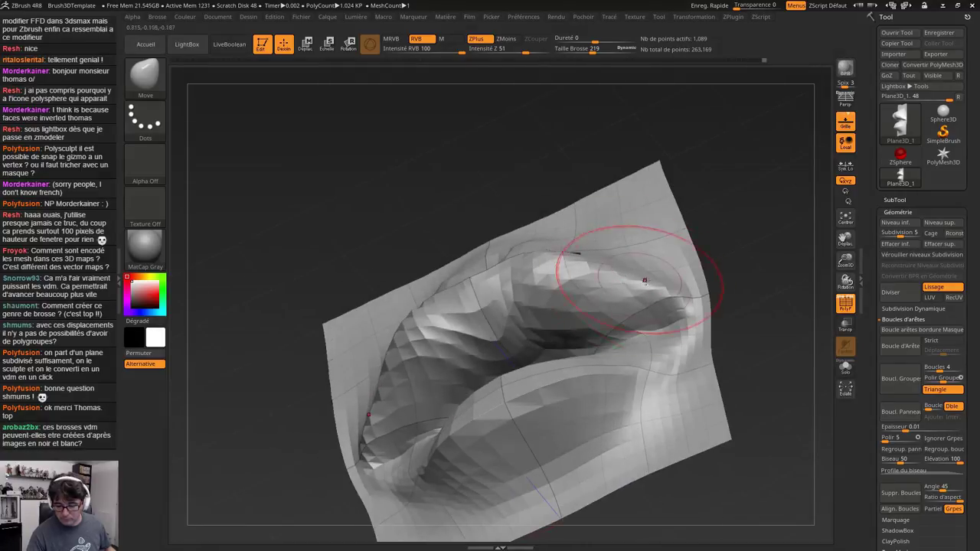
pyautogui.moveTo(639, 283); pyautogui.dragTo(675, 299)
pyautogui.moveTo(716, 307); pyautogui.dragTo(682, 323, button='right')
pyautogui.moveTo(678, 327); pyautogui.dragTo(687, 323)
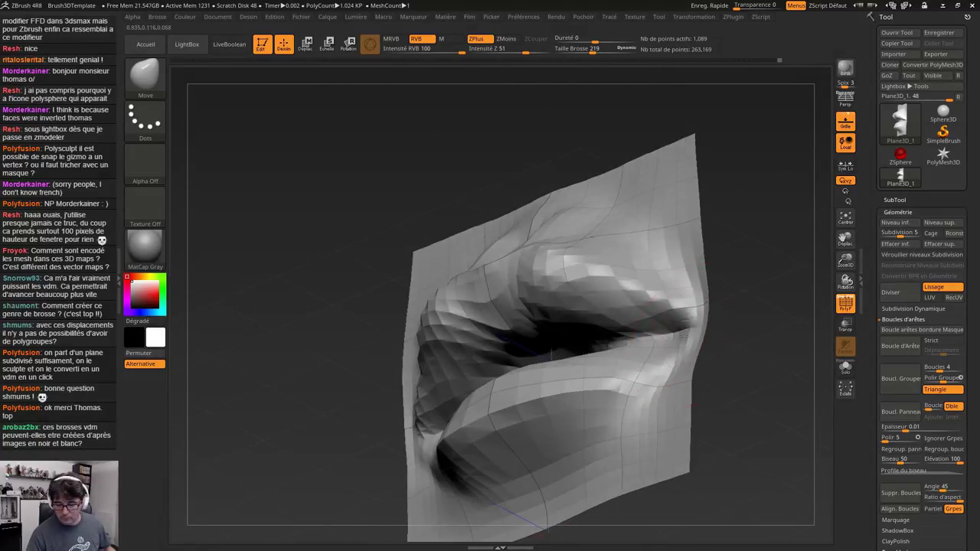
pyautogui.moveTo(743, 331)
pyautogui.mouseDown(button='right')
pyautogui.moveTo(689, 342)
pyautogui.moveTo(699, 329)
pyautogui.moveTo(684, 320)
pyautogui.mouseUp(button='right')
pyautogui.moveTo(683, 319); pyautogui.dragTo(671, 318)
pyautogui.moveTo(673, 268); pyautogui.dragTo(666, 266)
pyautogui.moveTo(660, 354); pyautogui.dragTo(649, 357)
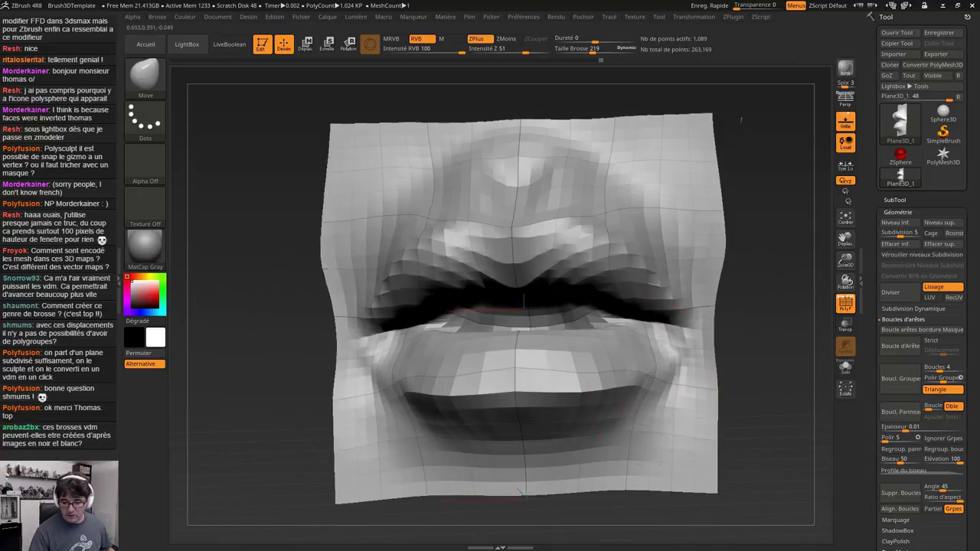
# Adjust the lower lip's underside and profile with the Move brush and reduce the brush size to 145
pyautogui.moveTo(647, 407)
pyautogui.mouseDown()
pyautogui.moveTo(635, 399)
pyautogui.moveTo(588, 416)
pyautogui.moveTo(656, 444)
pyautogui.moveTo(645, 403)
pyautogui.moveTo(594, 424)
pyautogui.mouseUp()
pyautogui.moveTo(592, 426)
pyautogui.mouseDown(button='right')
pyautogui.moveTo(536, 413)
pyautogui.moveTo(534, 398)
pyautogui.mouseUp(button='right')
pyautogui.moveTo(533, 389); pyautogui.dragTo(464, 393)
pyautogui.moveTo(464, 390)
pyautogui.mouseDown(button='right')
pyautogui.moveTo(547, 376)
pyautogui.moveTo(522, 375)
pyautogui.mouseUp(button='right')
pyautogui.press('s')
pyautogui.moveTo(522, 374); pyautogui.dragTo(514, 372)
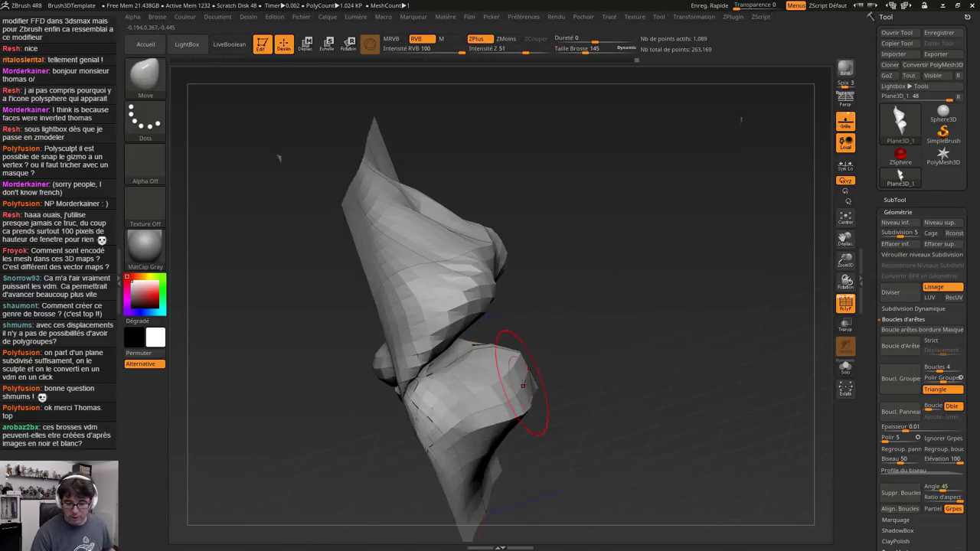
pyautogui.moveTo(523, 385)
pyautogui.mouseDown(button='right')
pyautogui.moveTo(525, 414)
pyautogui.moveTo(551, 396)
pyautogui.moveTo(449, 219)
pyautogui.mouseUp(button='right')
pyautogui.moveTo(613, 234); pyautogui.dragTo(548, 217, button='right')
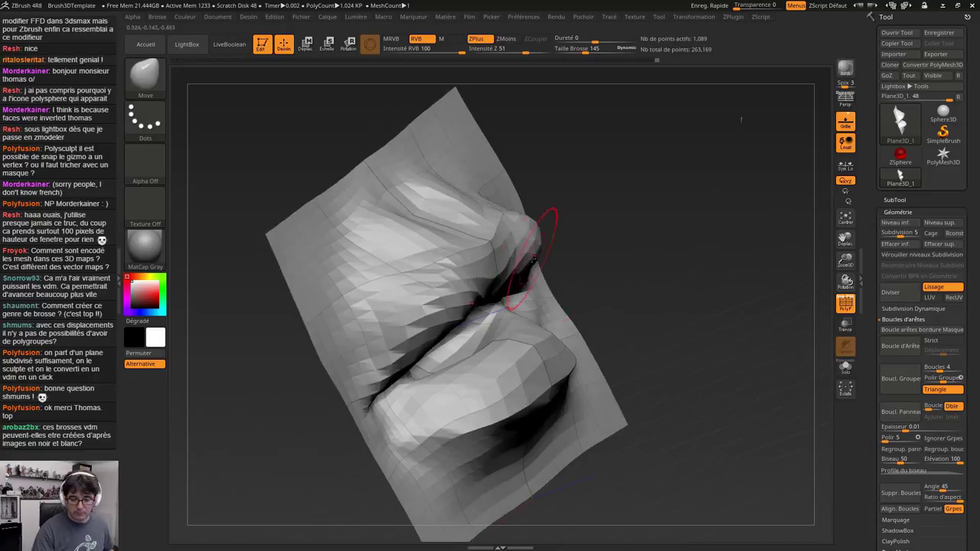
# Raise the mesh to subdivision level 9 and flatten the upper lip's surface with the hPolish brush
pyautogui.press('d')
pyautogui.press('d')
pyautogui.press('d')
pyautogui.press('d')
pyautogui.moveTo(647, 357); pyautogui.dragTo(429, 281, button='right')
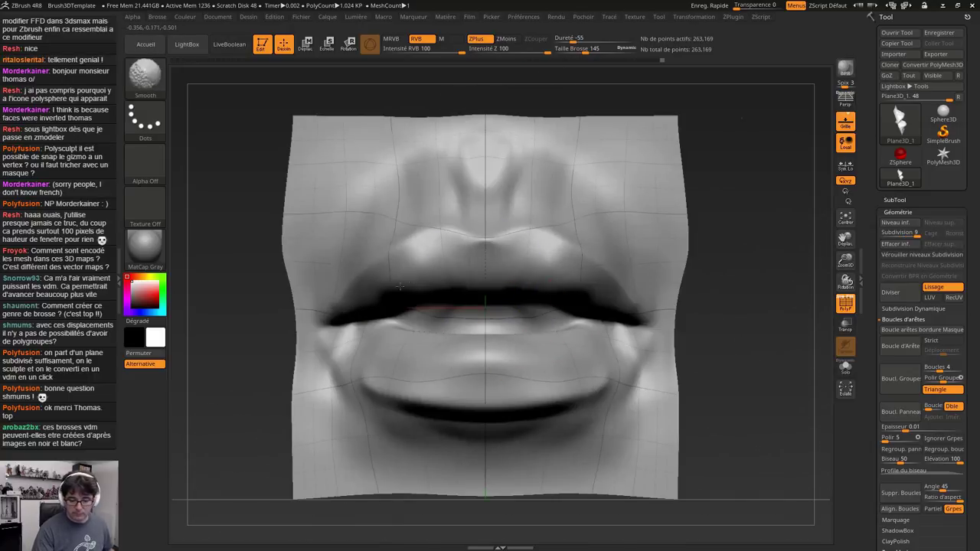
pyautogui.press('b')
pyautogui.press('h')
pyautogui.press('p')
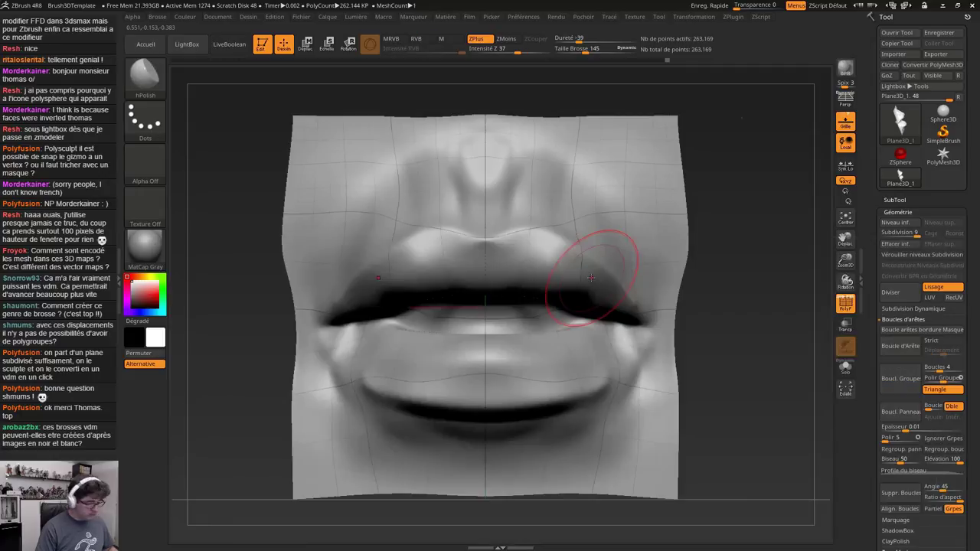
pyautogui.moveTo(465, 265); pyautogui.dragTo(418, 293)
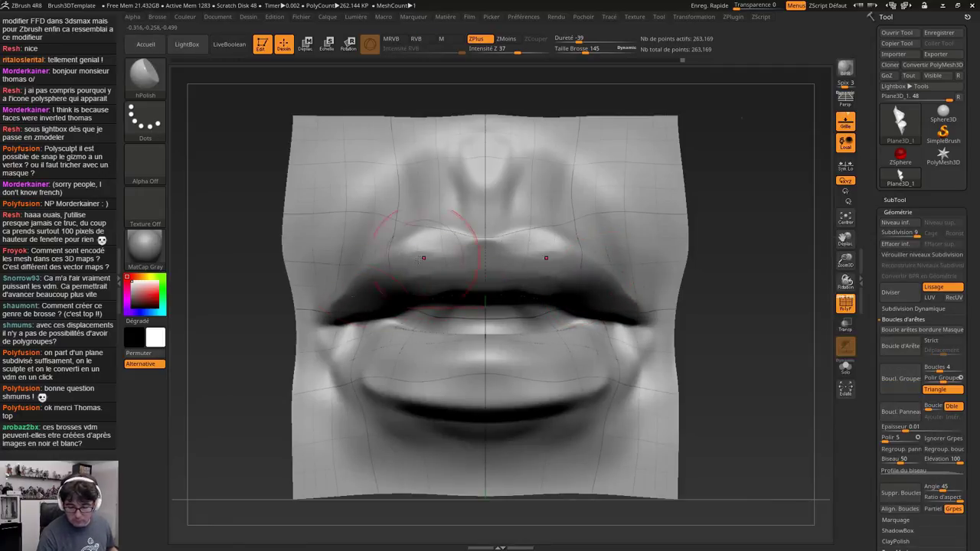
pyautogui.moveTo(423, 258); pyautogui.dragTo(364, 297)
pyautogui.moveTo(464, 269); pyautogui.dragTo(417, 283)
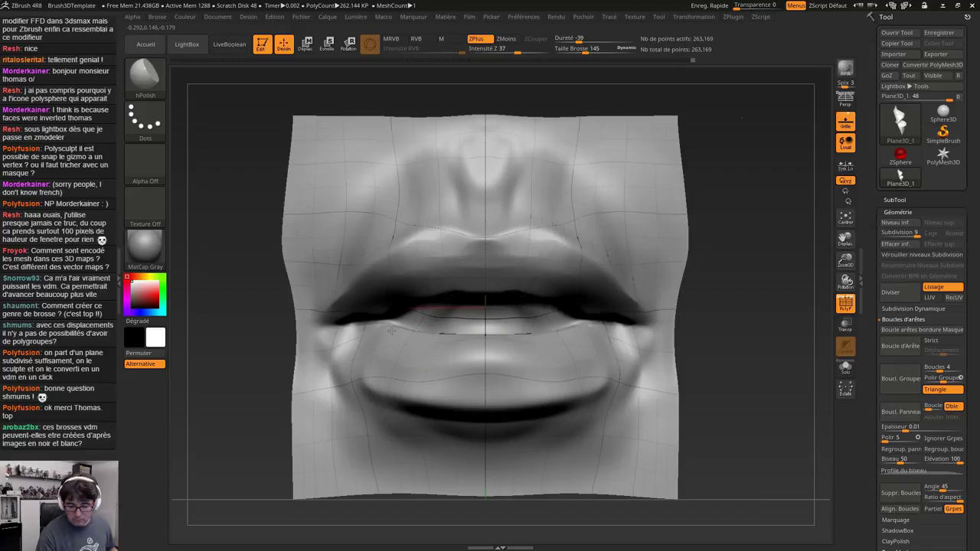
# Smooth the lower lip's sides and the area beneath it, dropping to subdivision level 7
pyautogui.moveTo(390, 330)
pyautogui.keyDown('shift'); pyautogui.mouseDown()
pyautogui.moveTo(450, 338)
pyautogui.moveTo(364, 381)
pyautogui.mouseUp(); pyautogui.keyUp('shift')
pyautogui.hotkey('shift', 'd')
pyautogui.hotkey('shift', 'd')
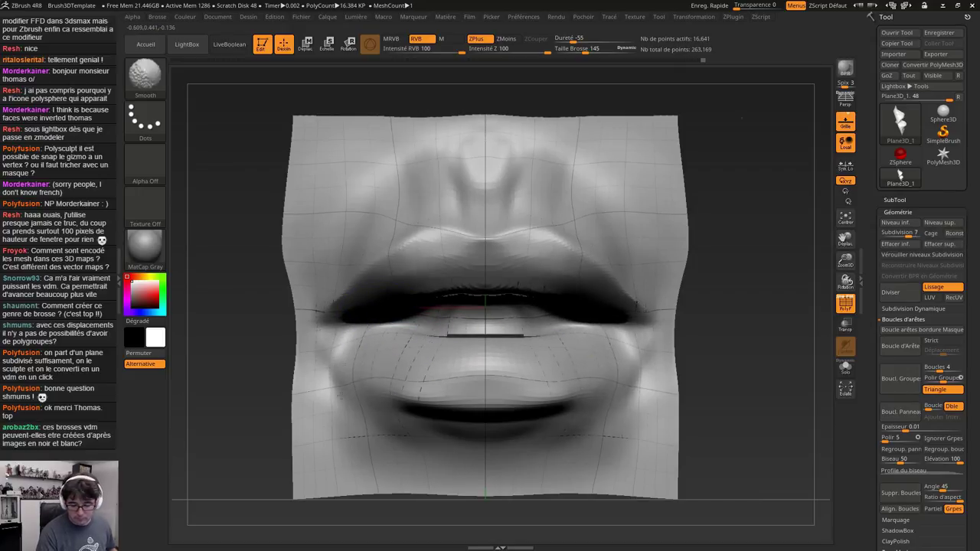
pyautogui.moveTo(378, 423)
pyautogui.keyDown('shift'); pyautogui.mouseDown()
pyautogui.moveTo(558, 389)
pyautogui.moveTo(474, 414)
pyautogui.moveTo(428, 406)
pyautogui.mouseUp(); pyautogui.keyUp('shift')
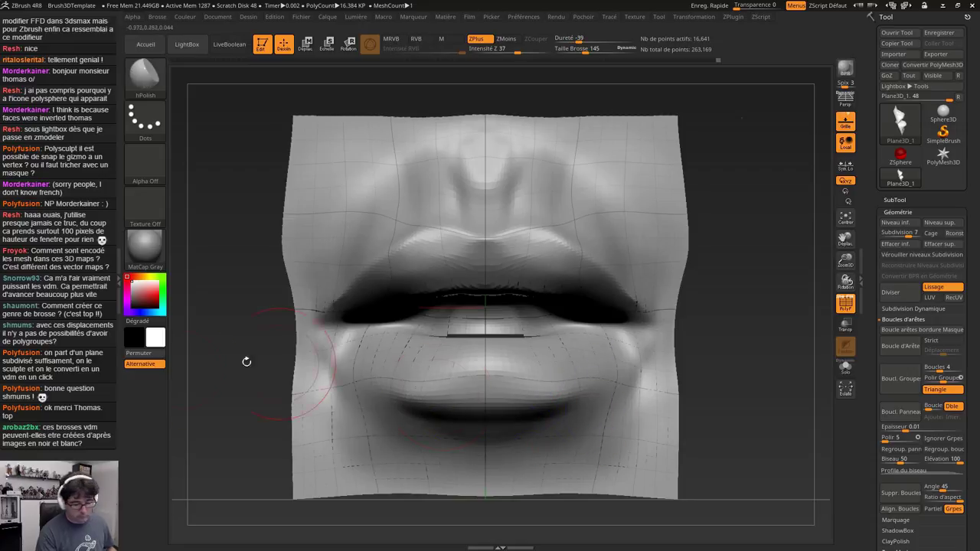
# Carve a crease beneath the lower lip with the DamStandard brush
pyautogui.press('b')
pyautogui.press('d')
pyautogui.press('s')
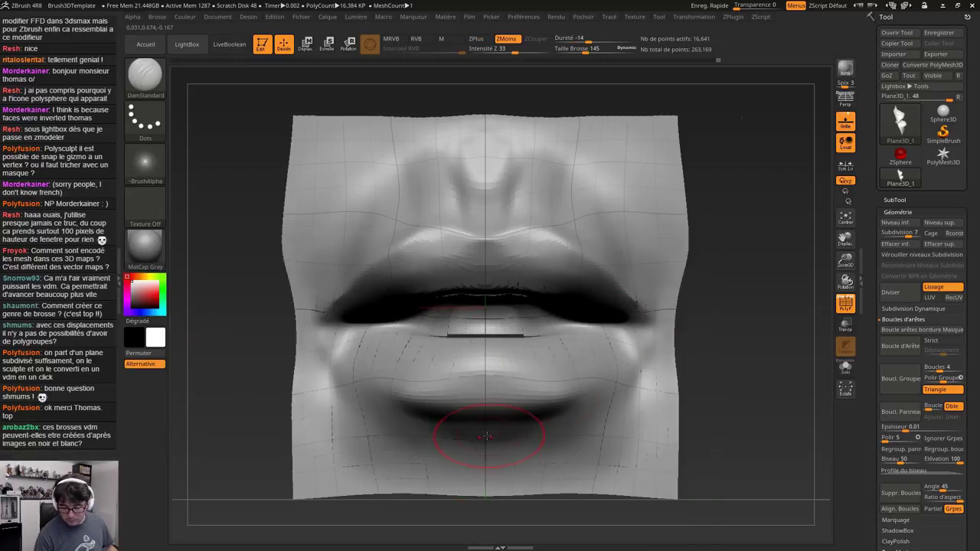
pyautogui.moveTo(487, 436)
pyautogui.mouseDown()
pyautogui.moveTo(628, 459)
pyautogui.moveTo(579, 444)
pyautogui.moveTo(395, 444)
pyautogui.mouseUp()
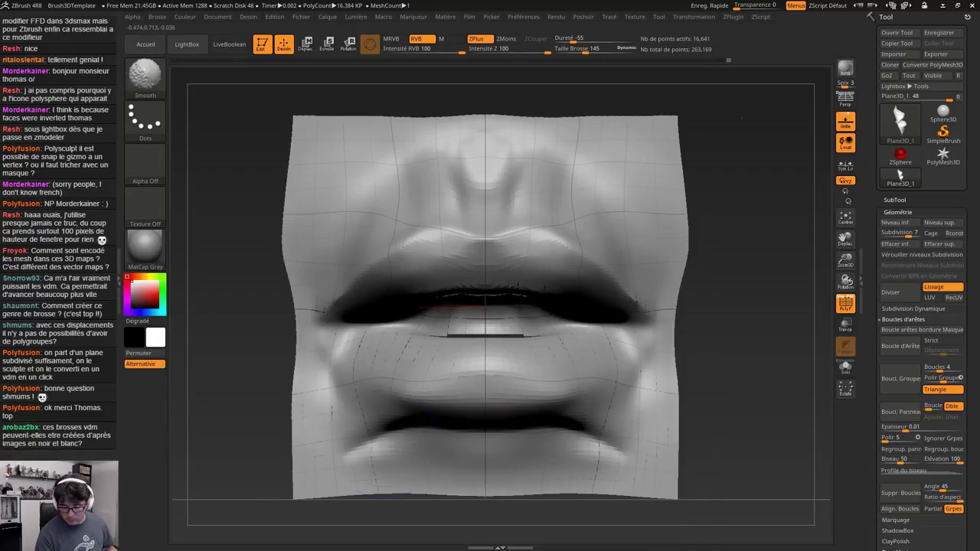
pyautogui.moveTo(628, 394)
pyautogui.keyDown('ctrl'); pyautogui.mouseDown(button='right')
pyautogui.moveTo(588, 372)
pyautogui.moveTo(514, 422)
pyautogui.mouseUp(button='right'); pyautogui.keyUp('ctrl')
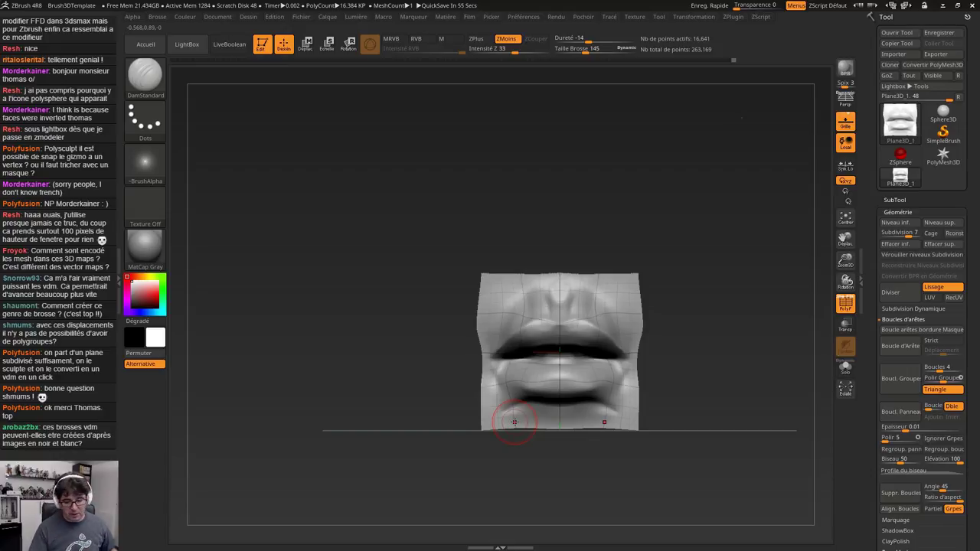
pyautogui.moveTo(613, 373); pyautogui.dragTo(693, 380, button='right')
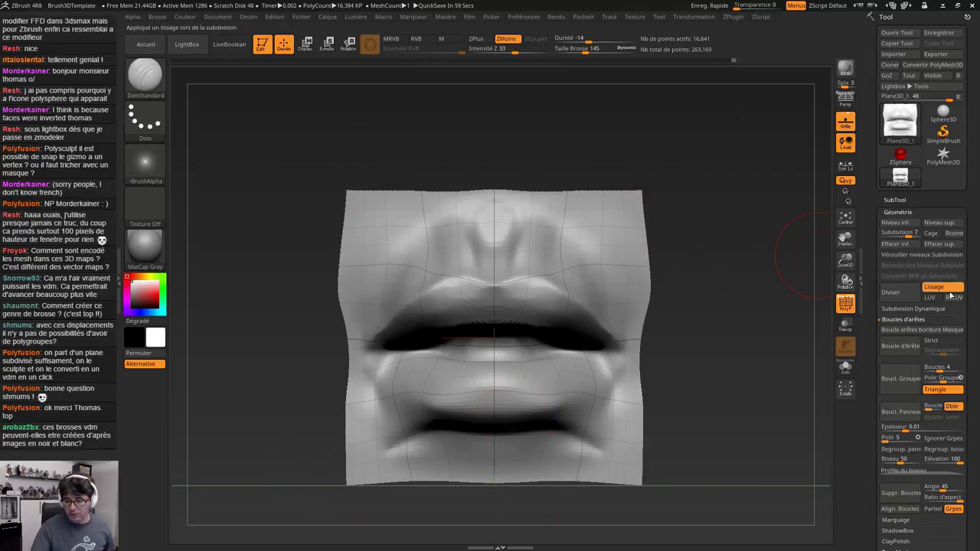
# Delete the subdivision levels above level 7 and open the Deformation settings
pyautogui.moveTo(952, 306); pyautogui.dragTo(941, 213)
pyautogui.scroll(5, 940, 215)
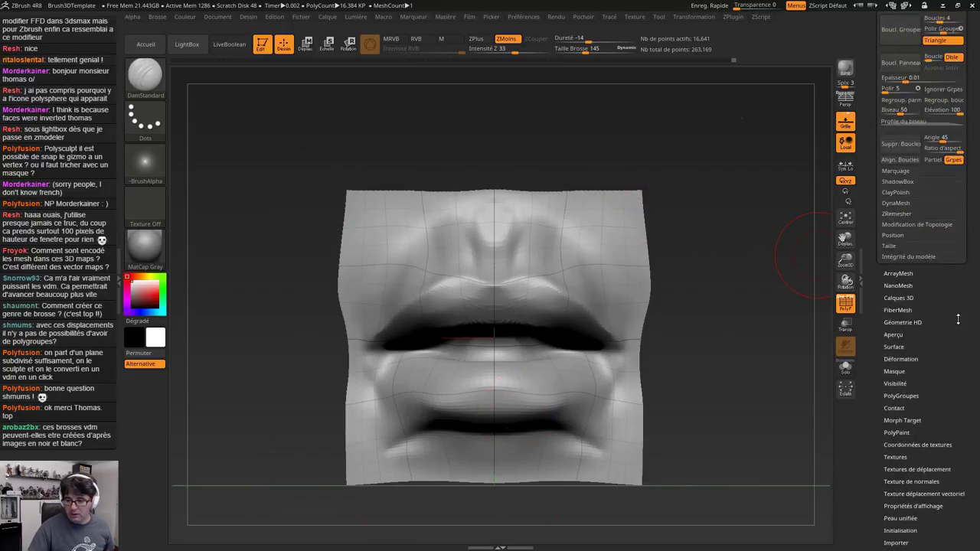
pyautogui.click(942, 126)
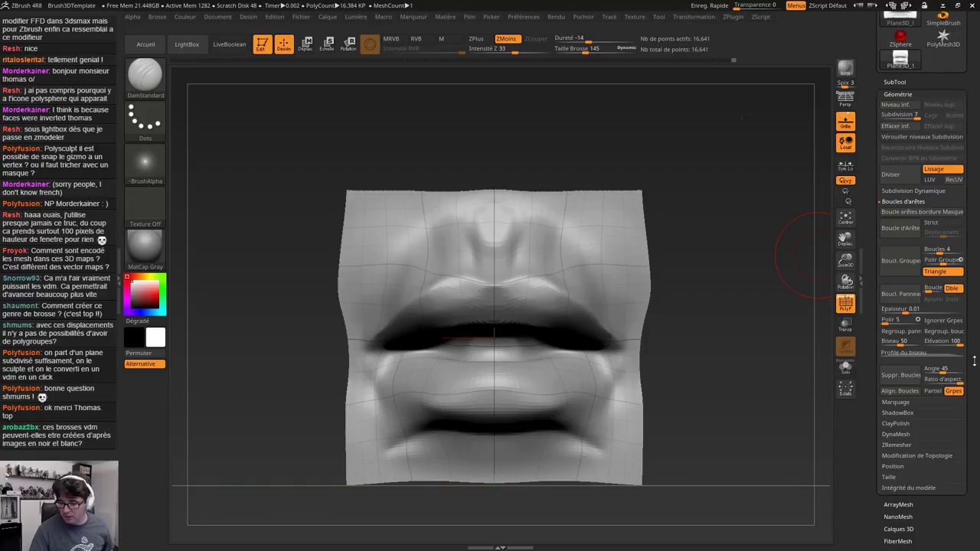
pyautogui.scroll(-5, 915, 268)
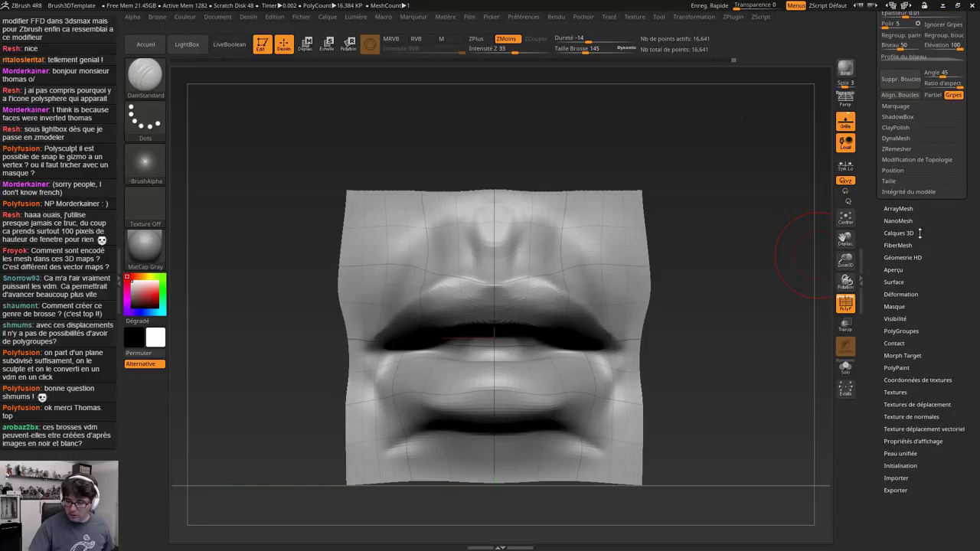
pyautogui.click(907, 295)
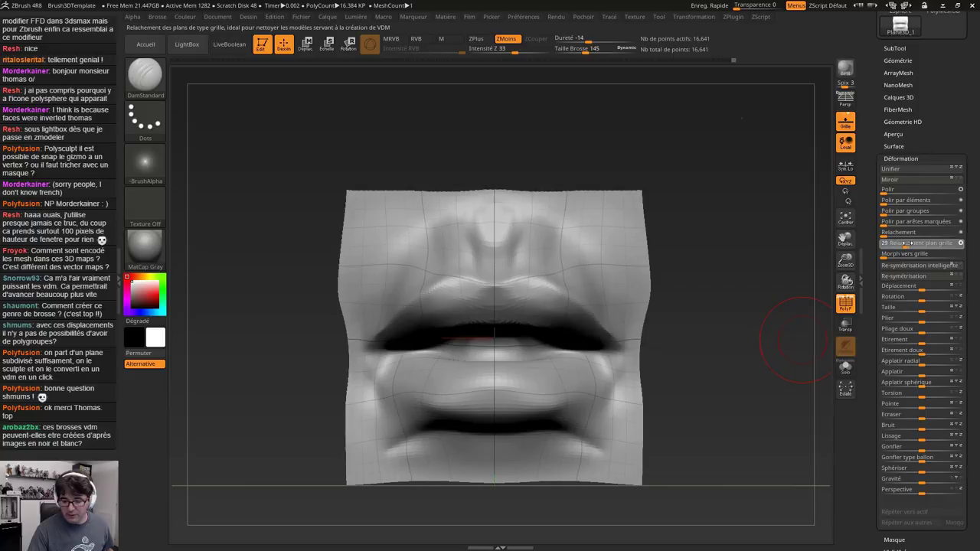
# Try the Relachement plan grille deformation on the lips mesh, compare it with the wireframe toggled, and undo it
pyautogui.click(960, 243)
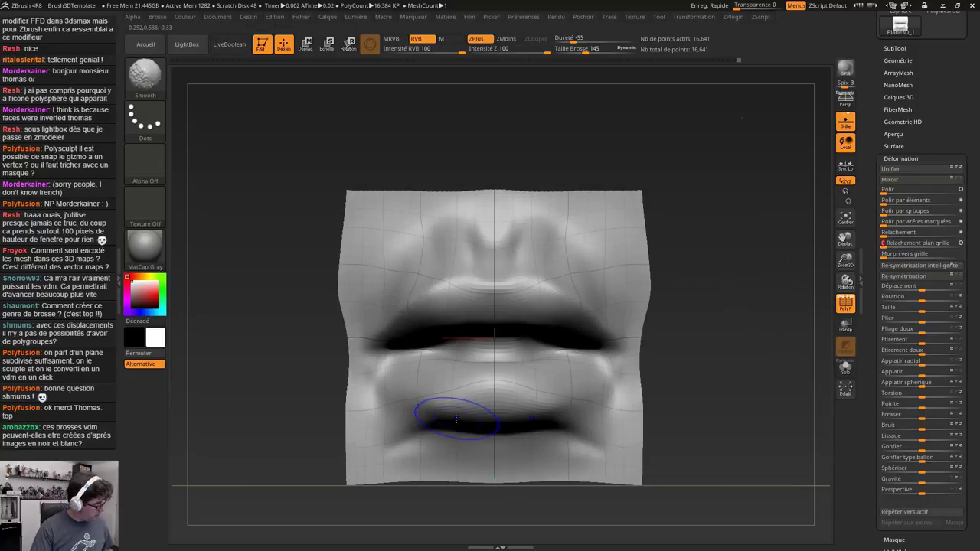
pyautogui.hotkey('shift', 'f')
pyautogui.hotkey('shift', 'f')
pyautogui.hotkey('ctrl', 'z')
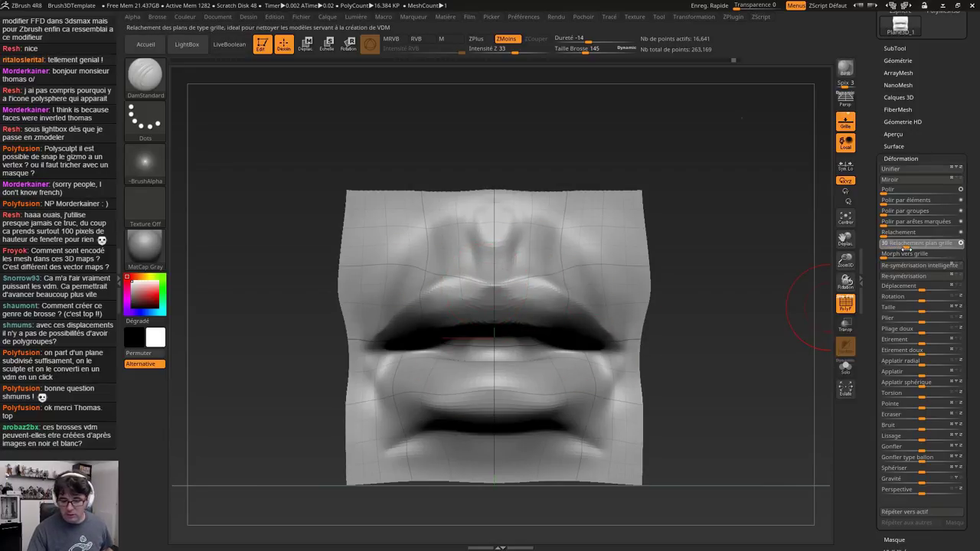
# Duplicate the lips SubTool with the original left at its lowest subdivision level, raise the copy to its highest level and apply Relachement plan grille
pyautogui.moveTo(905, 249); pyautogui.dragTo(864, 337)
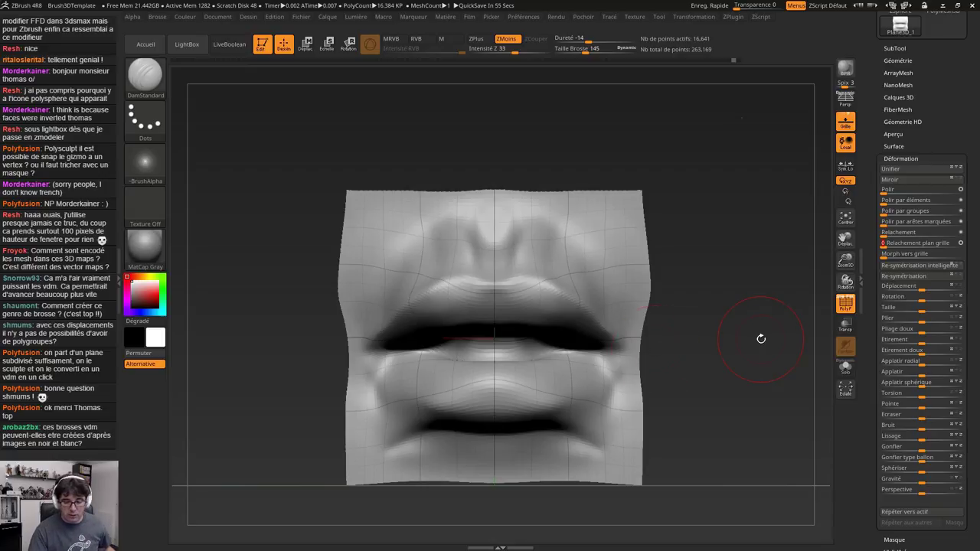
pyautogui.moveTo(762, 339); pyautogui.dragTo(659, 360)
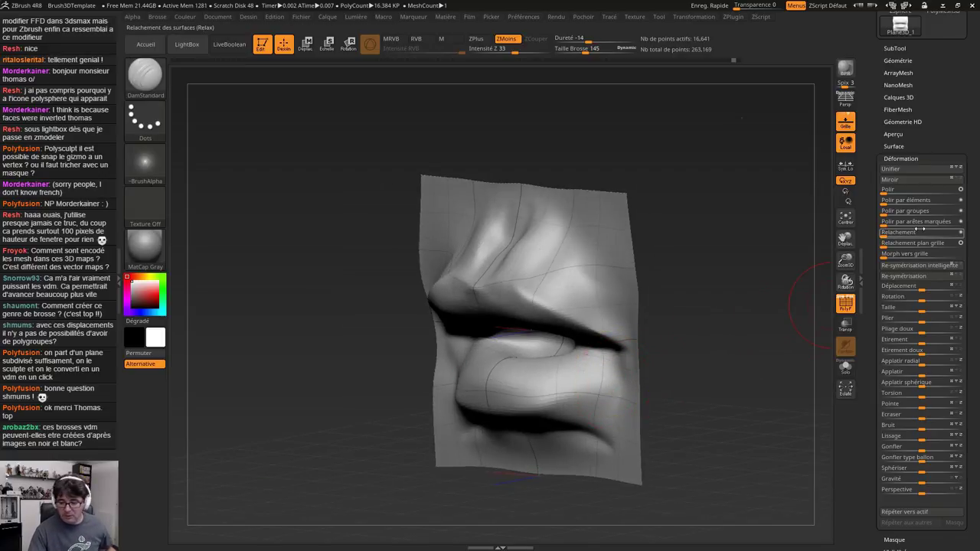
pyautogui.click(888, 235)
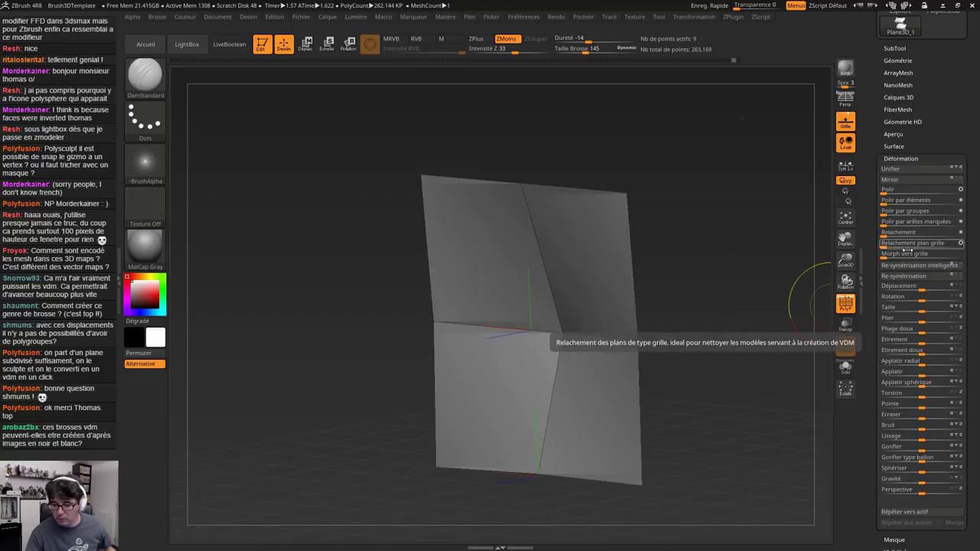
pyautogui.hotkey('ctrl', 'shift', 'd')
pyautogui.press('d')
pyautogui.press('d')
pyautogui.press('d')
pyautogui.press('d')
pyautogui.press('d')
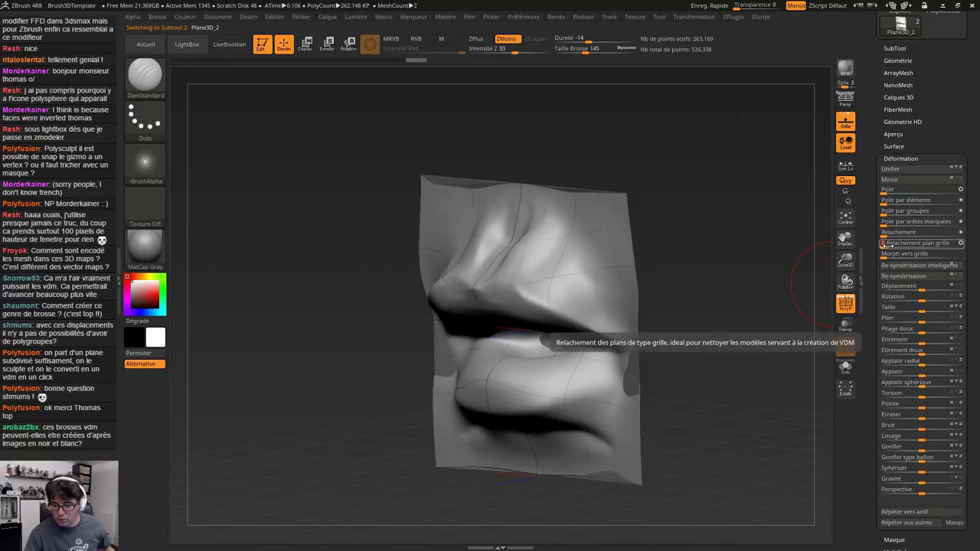
pyautogui.moveTo(892, 243); pyautogui.dragTo(940, 246)
pyautogui.moveTo(685, 371); pyautogui.dragTo(725, 372)
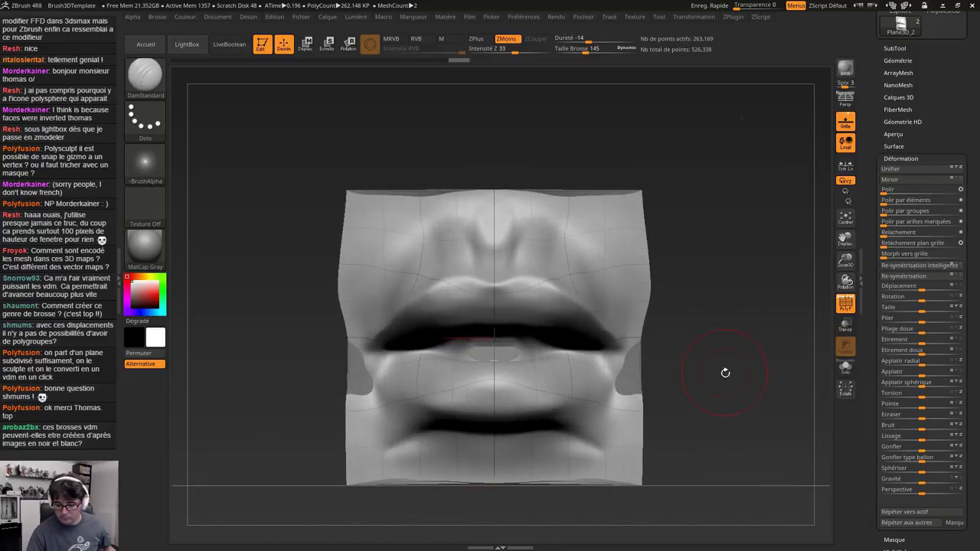
# Make Plane3D_1 the active SubTool, hide Plane3D_2, and raise Plane3D_1 to its highest subdivision level
pyautogui.moveTo(947, 115); pyautogui.dragTo(937, 219)
pyautogui.click(894, 201)
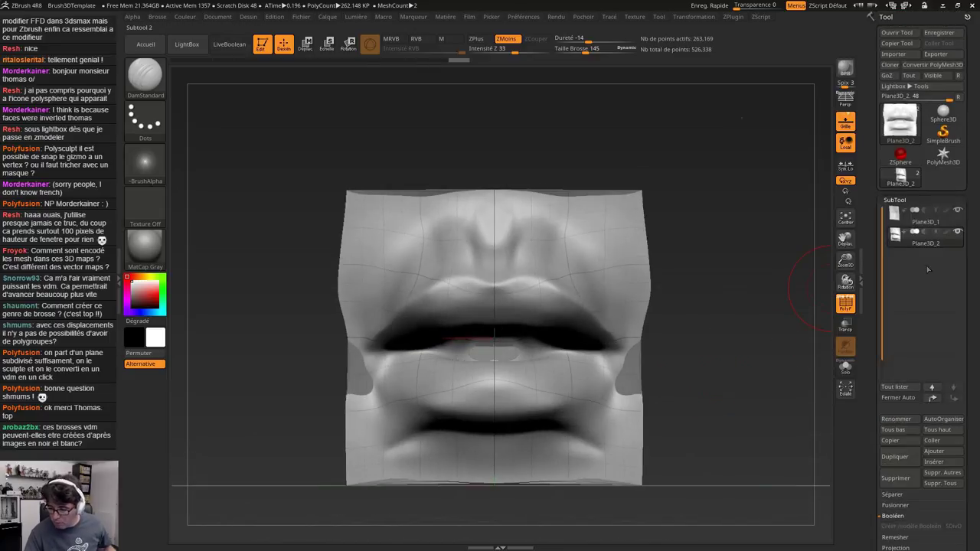
pyautogui.click(894, 216)
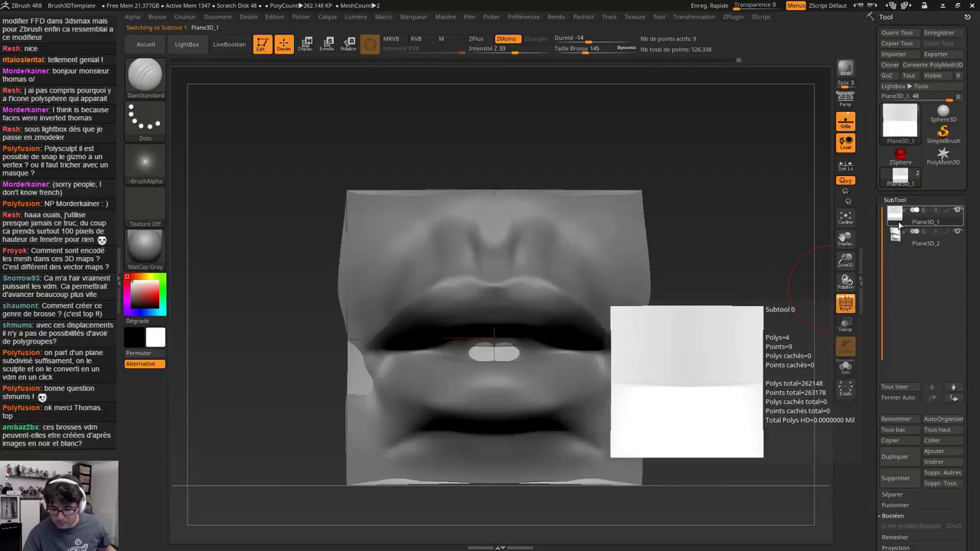
pyautogui.click(958, 232)
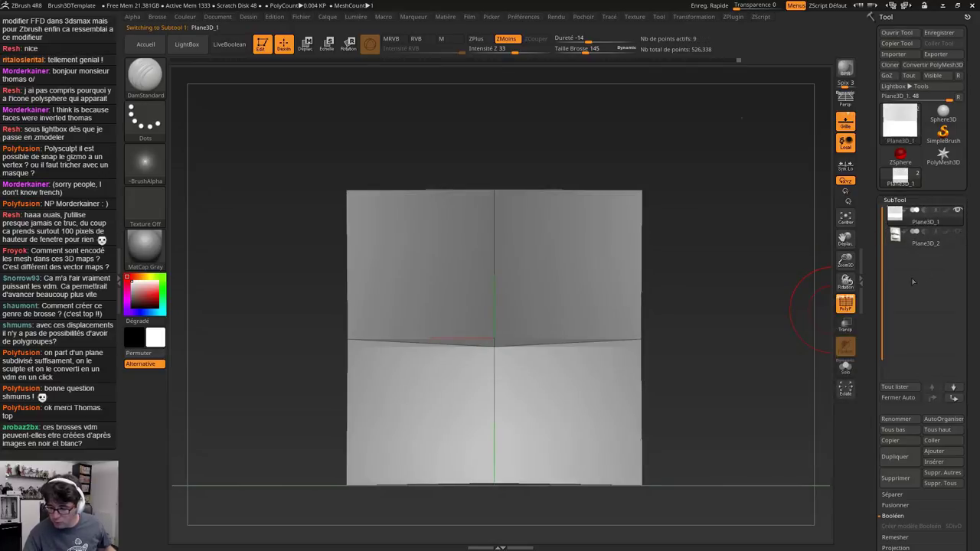
pyautogui.press('d')
pyautogui.press('d')
pyautogui.press('d')
pyautogui.press('d')
pyautogui.press('d')
pyautogui.press('d')
pyautogui.press('d')
pyautogui.press('d')
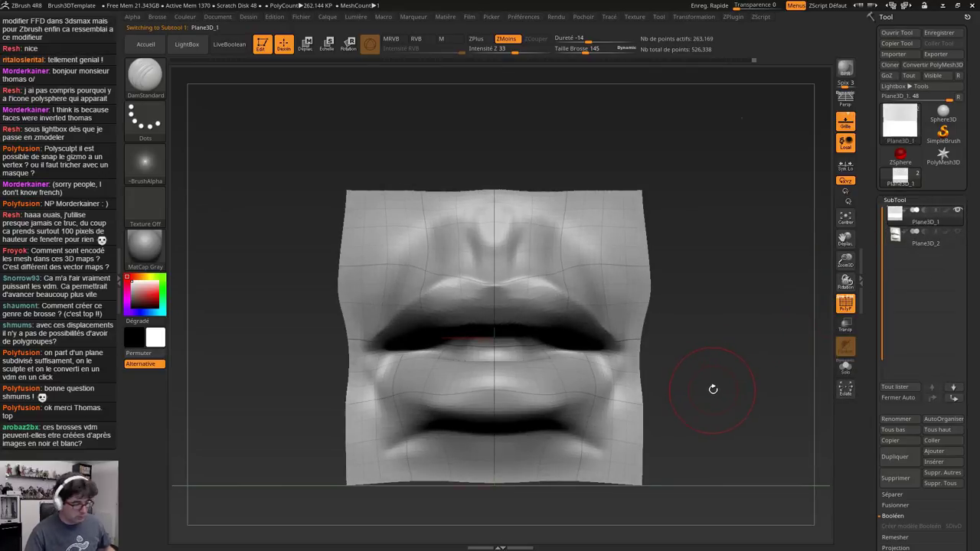
# Apply the Relachement plan grille deformation to Plane3D_1 at its highest subdivision level
pyautogui.moveTo(684, 378); pyautogui.dragTo(838, 304)
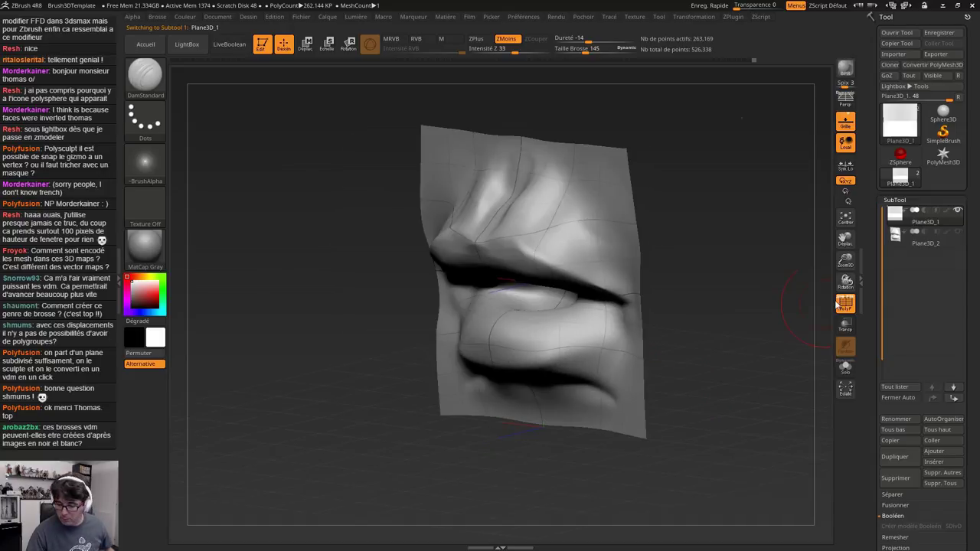
pyautogui.scroll(-10, 935, 321)
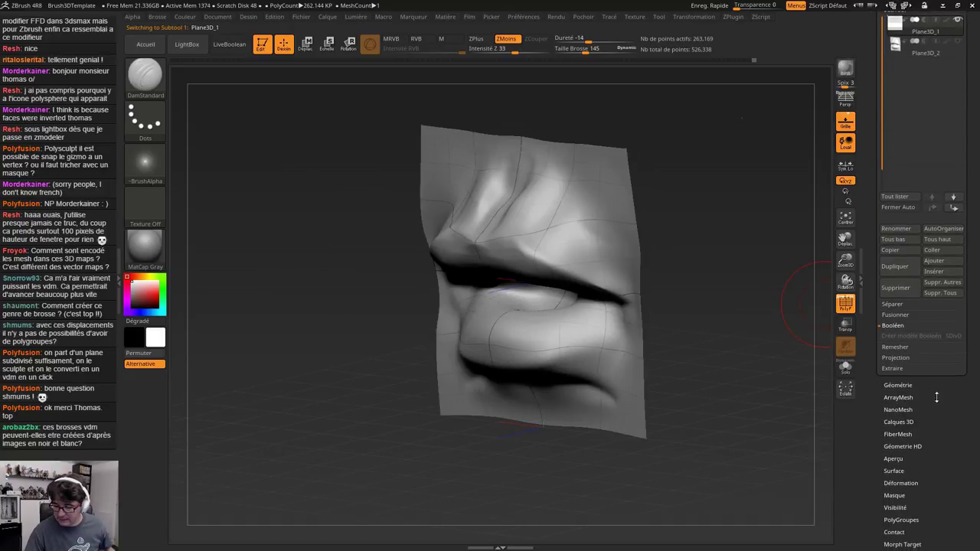
pyautogui.click(901, 264)
pyautogui.scroll(3, 911, 214)
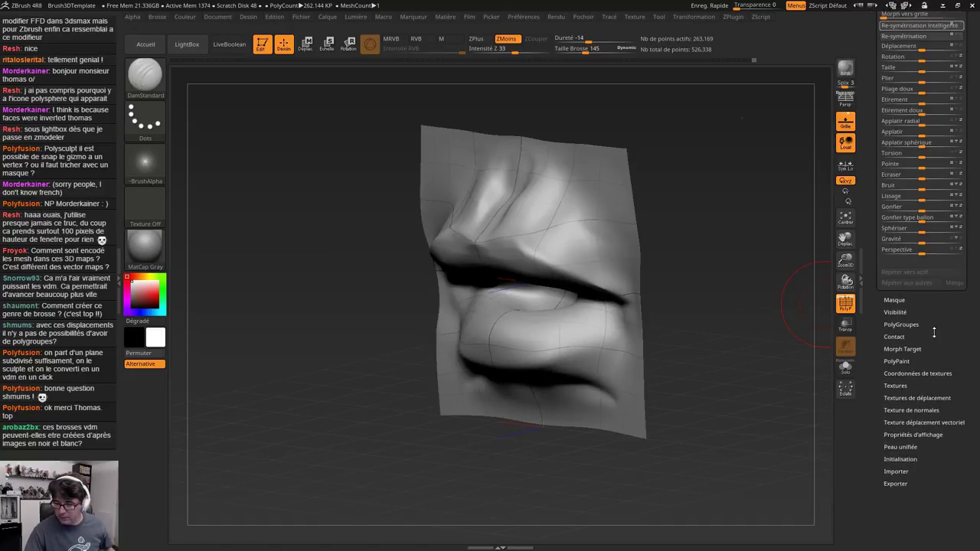
pyautogui.moveTo(887, 182); pyautogui.dragTo(948, 182)
pyautogui.click(950, 183)
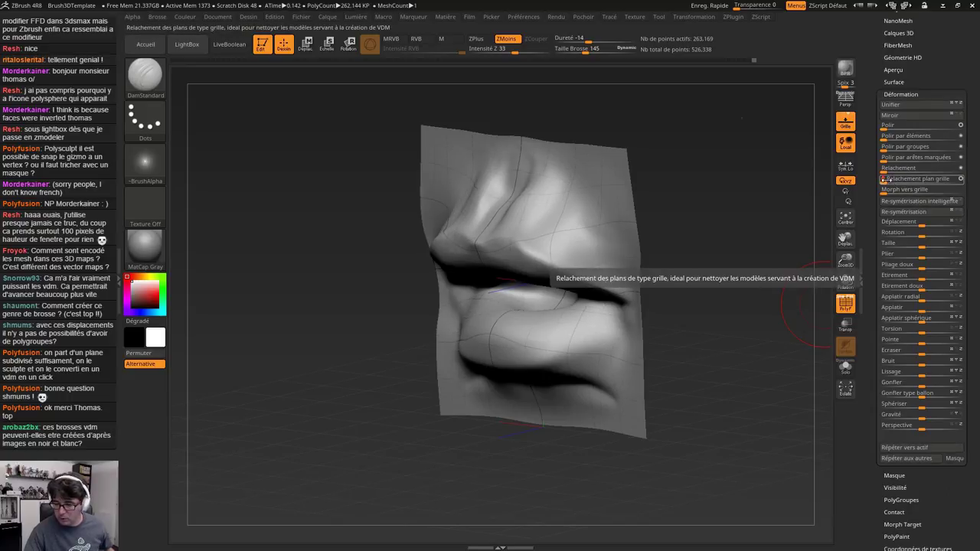
# Drop Plane3D_1 to its lowest subdivision level and flatten it with the Morph vers grille deformation
pyautogui.hotkey('shift', 'd')
pyautogui.hotkey('shift', 'd')
pyautogui.hotkey('shift', 'd')
pyautogui.hotkey('shift', 'd')
pyautogui.hotkey('shift', 'd')
pyautogui.hotkey('shift', 'd')
pyautogui.hotkey('shift', 'd')
pyautogui.hotkey('shift', 'd')
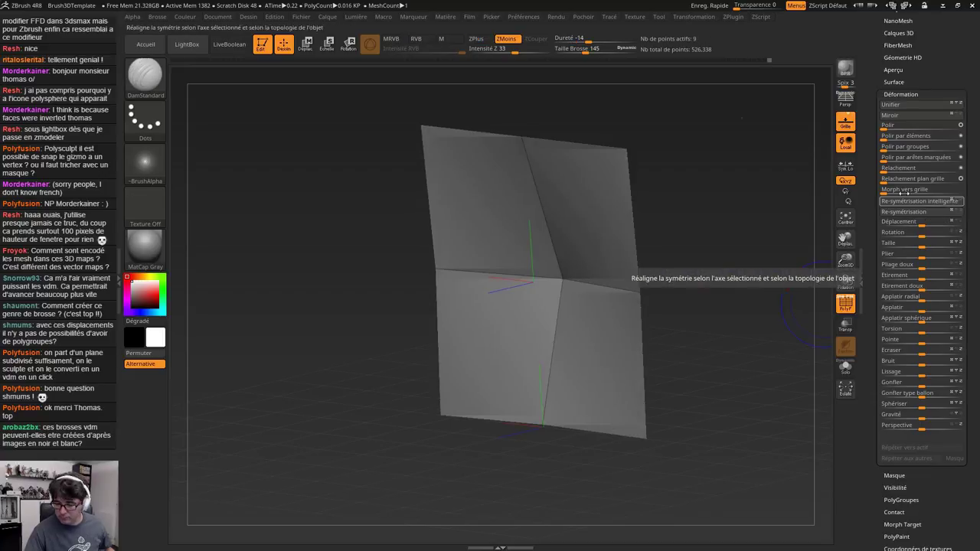
pyautogui.moveTo(885, 194); pyautogui.dragTo(964, 200)
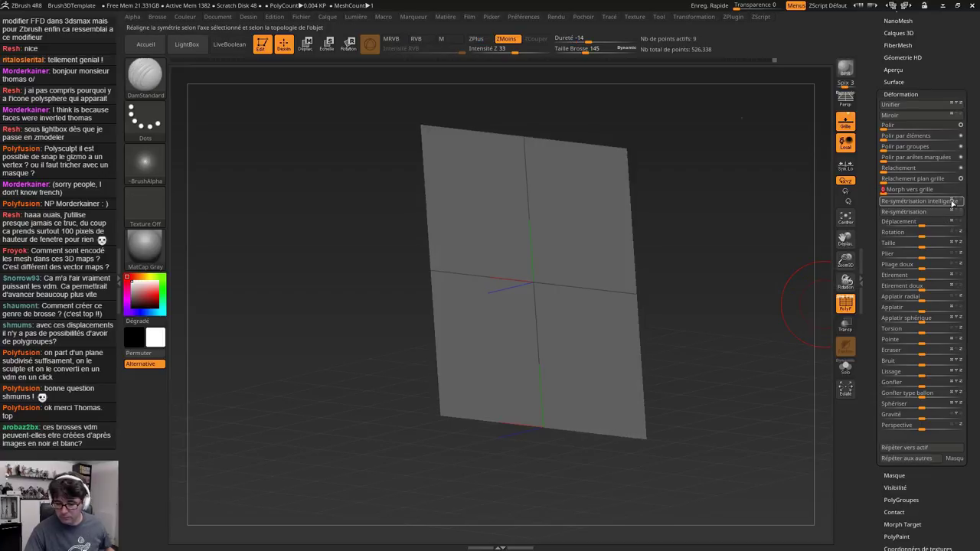
# Raise the mesh by four subdivision levels and relax it with Relachement plan grille
pyautogui.press('d')
pyautogui.press('d')
pyautogui.press('d')
pyautogui.press('d')
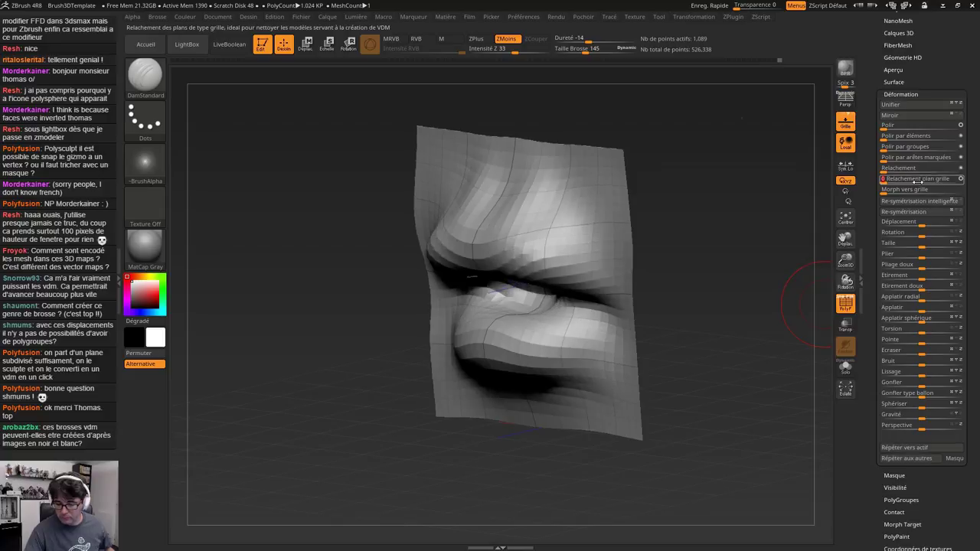
pyautogui.moveTo(886, 182); pyautogui.dragTo(967, 183)
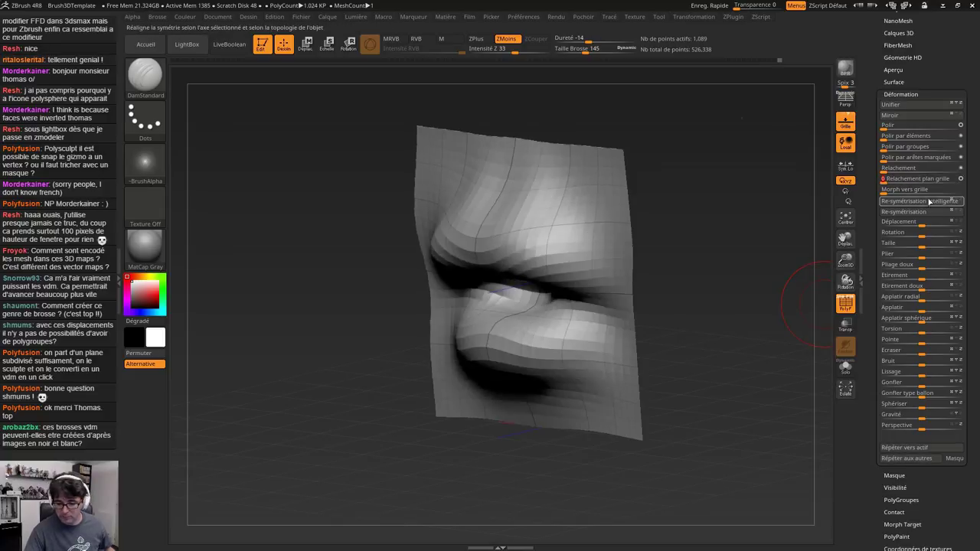
# Return to the highest subdivision level, apply Relachement plan grille again, and view the lips from the front
pyautogui.press('d')
pyautogui.press('d')
pyautogui.press('d')
pyautogui.press('d')
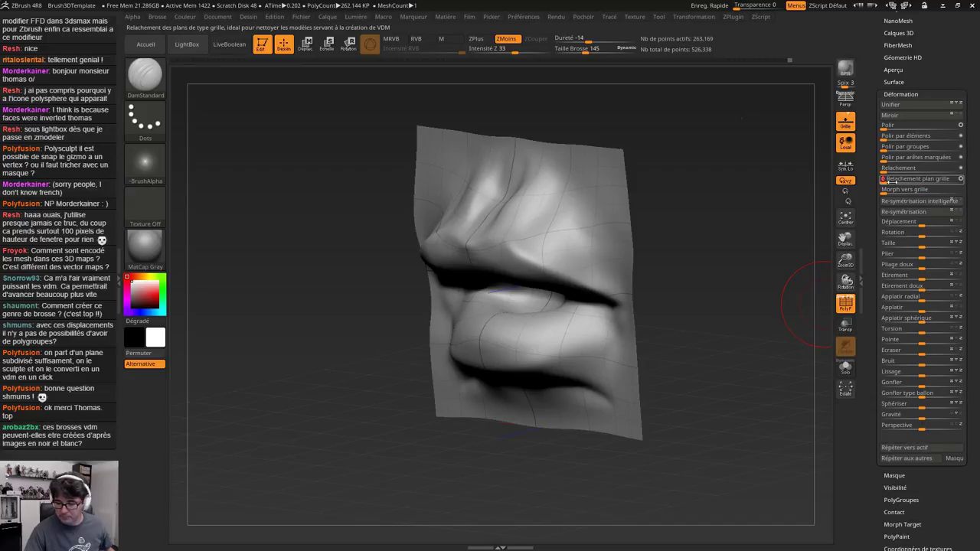
pyautogui.moveTo(929, 179); pyautogui.dragTo(948, 181)
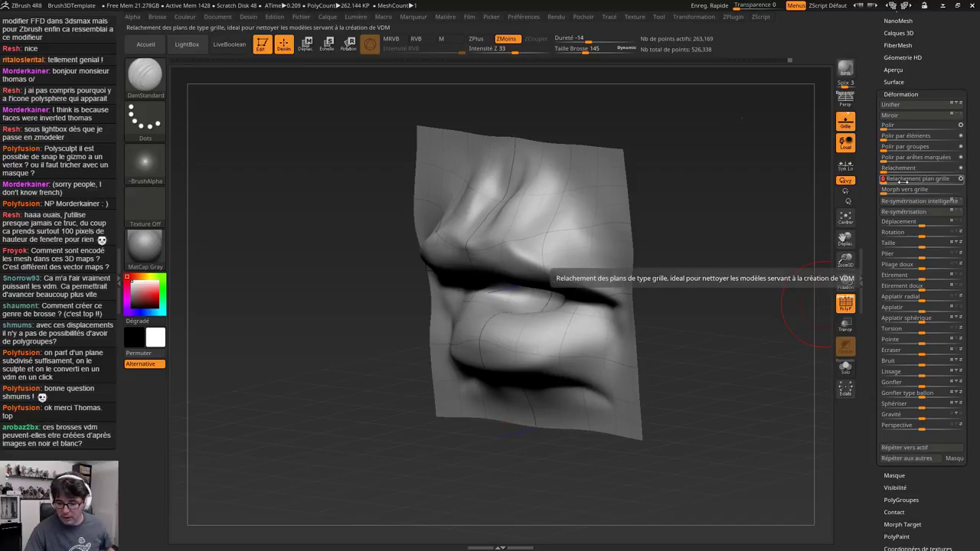
pyautogui.keyDown('shift'); pyautogui.moveTo(714, 355); pyautogui.dragTo(697, 352); pyautogui.keyUp('shift')
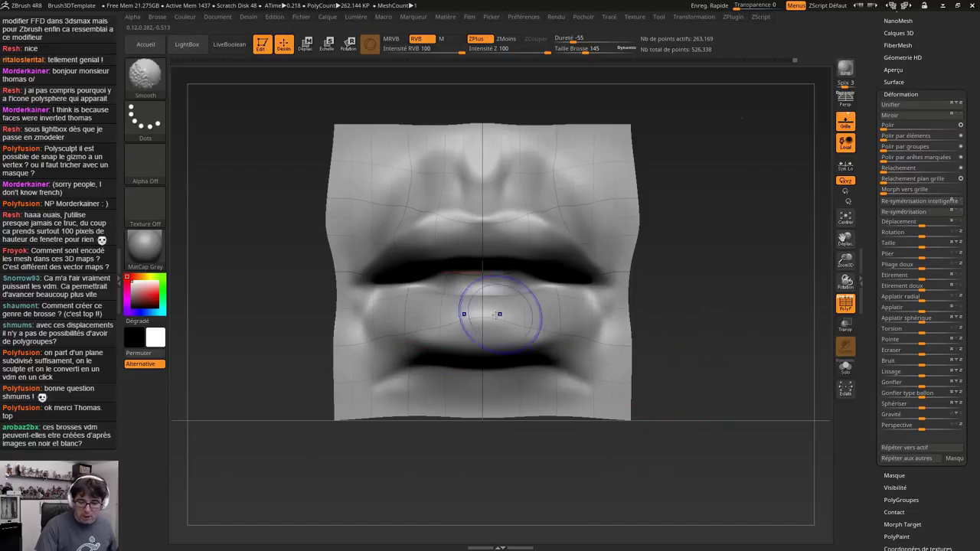
# Apply ClayPolish twice to the lips at subdivision level 8 with the wireframe turned off
pyautogui.hotkey('shift', 'f')
pyautogui.moveTo(747, 350)
pyautogui.mouseDown()
pyautogui.moveTo(687, 358)
pyautogui.moveTo(733, 360)
pyautogui.mouseUp()
pyautogui.moveTo(973, 374); pyautogui.dragTo(939, 320)
pyautogui.hotkey('shift', 'd')
pyautogui.moveTo(934, 197); pyautogui.dragTo(927, 547)
pyautogui.click(903, 163)
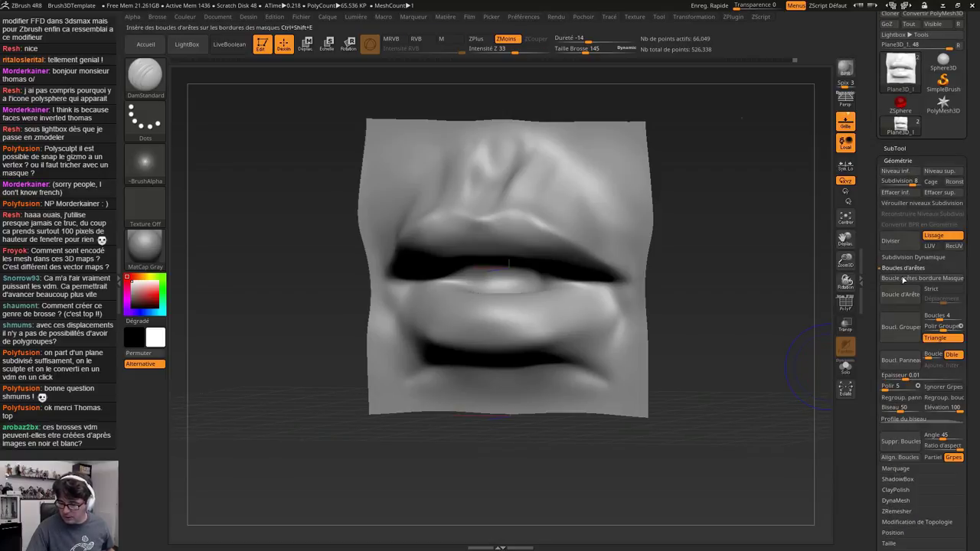
pyautogui.click(898, 491)
pyautogui.click(901, 327)
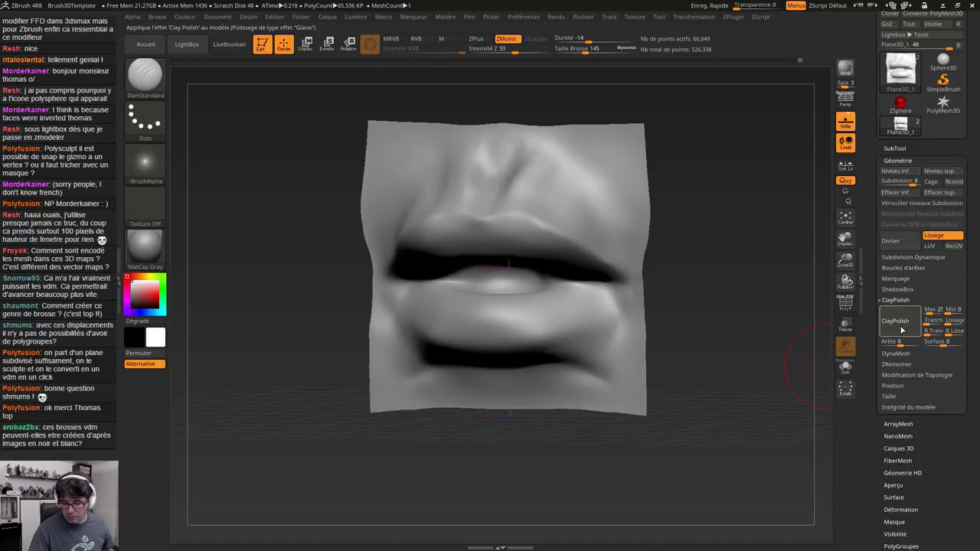
pyautogui.click(901, 330)
# Clear the mask and smooth the areas above and below the lips
pyautogui.keyDown('ctrl'); pyautogui.moveTo(711, 307); pyautogui.dragTo(724, 318); pyautogui.keyUp('ctrl')
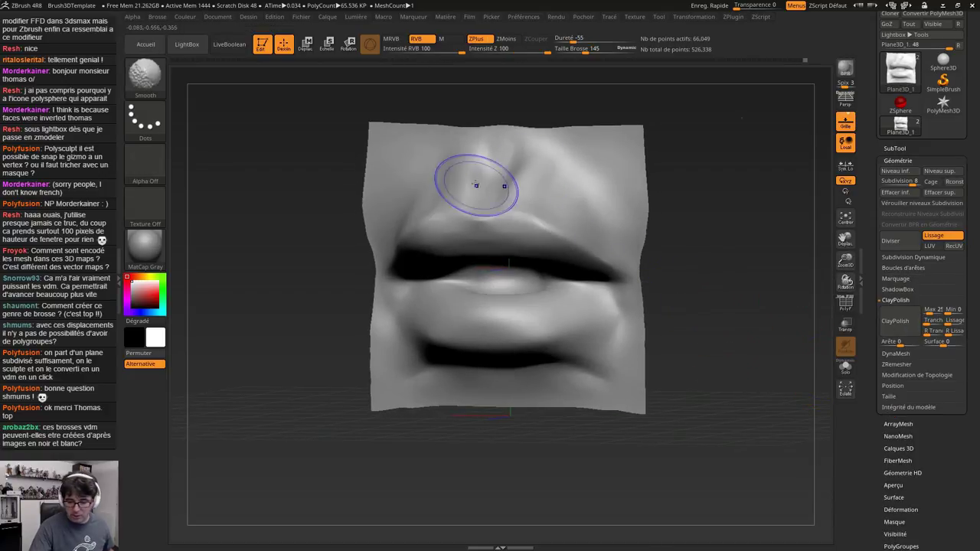
pyautogui.keyDown('shift'); pyautogui.moveTo(562, 314); pyautogui.dragTo(541, 352); pyautogui.keyUp('shift')
pyautogui.keyDown('shift'); pyautogui.moveTo(682, 382); pyautogui.dragTo(722, 396); pyautogui.keyUp('shift')
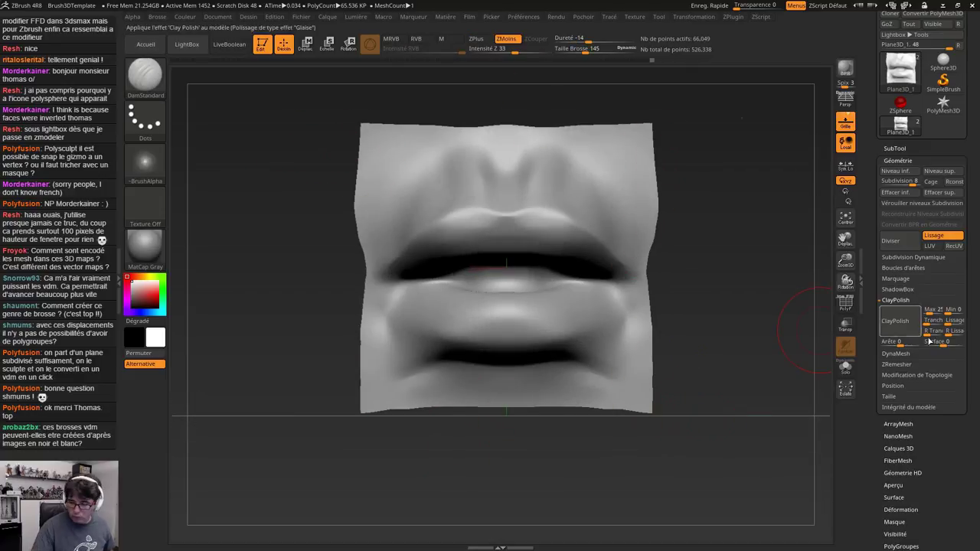
# Try the Morph vers grille deformation at 100 on the entire unmasked lips mesh and undo it
pyautogui.moveTo(965, 463); pyautogui.dragTo(929, 215)
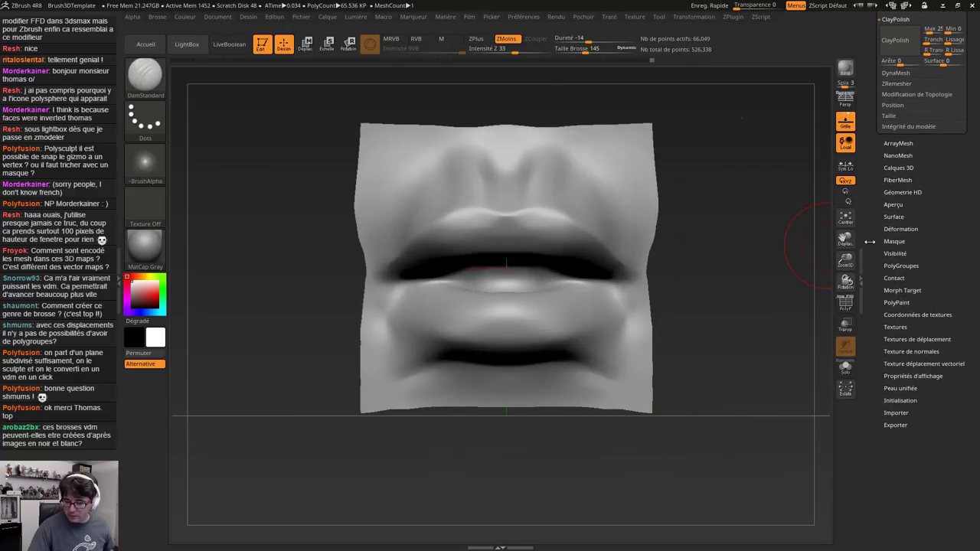
pyautogui.moveTo(912, 142); pyautogui.dragTo(905, 307)
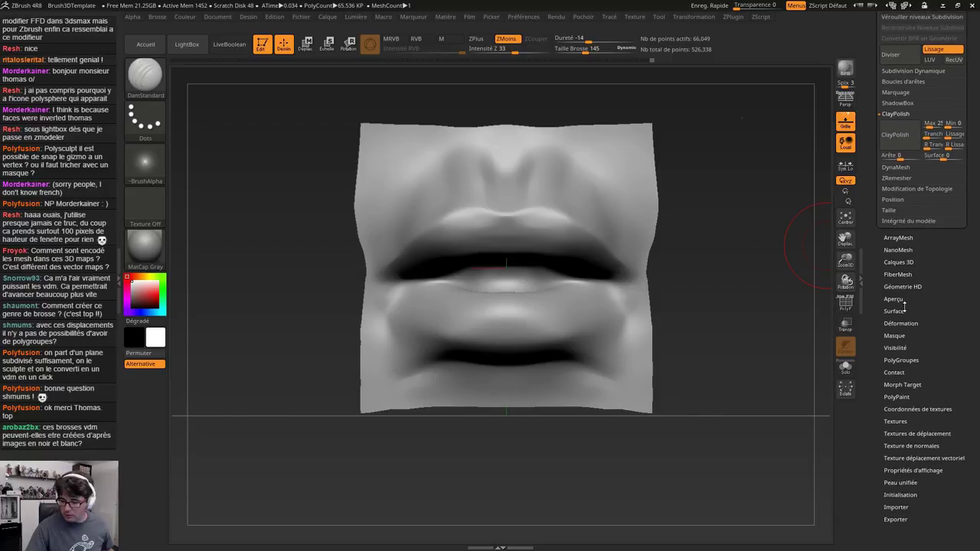
pyautogui.click(901, 323)
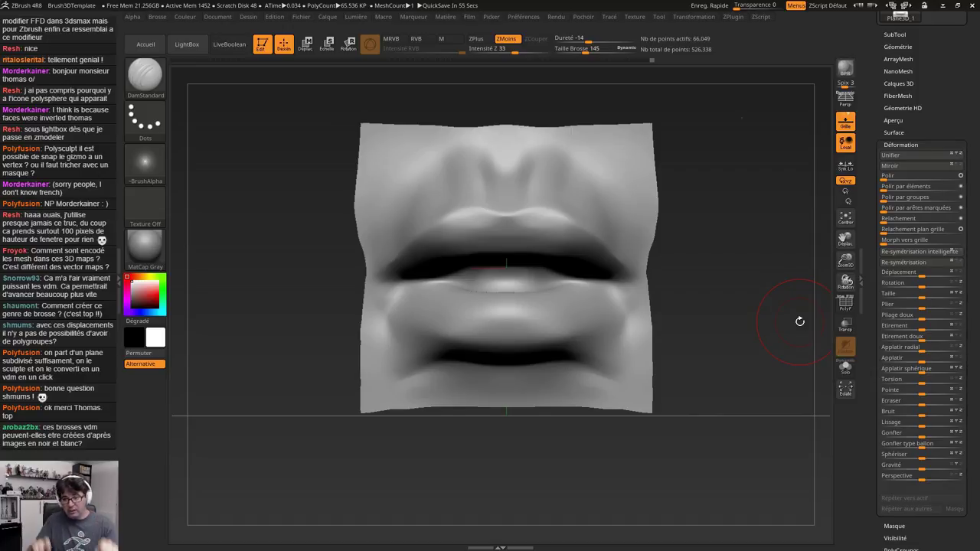
pyautogui.moveTo(888, 240); pyautogui.dragTo(897, 240)
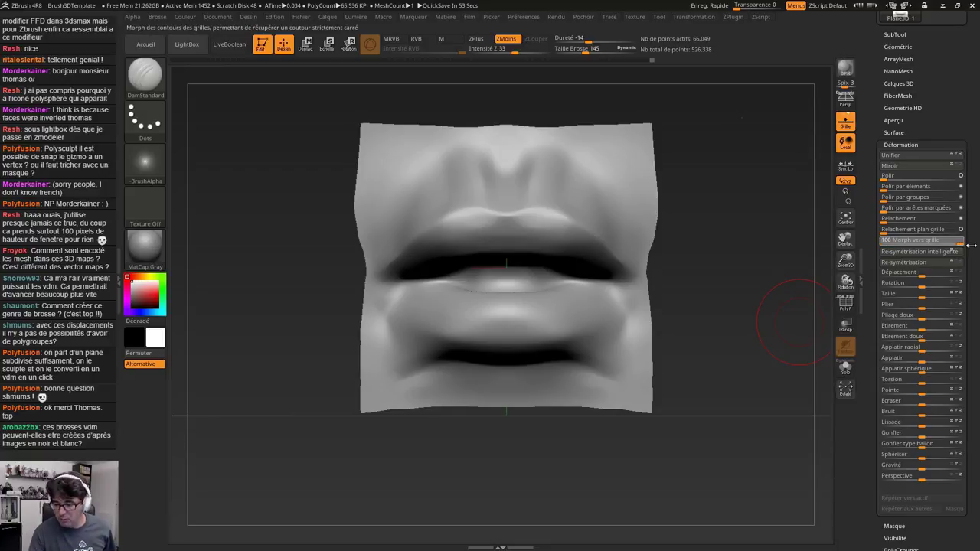
pyautogui.moveTo(971, 245); pyautogui.dragTo(968, 246)
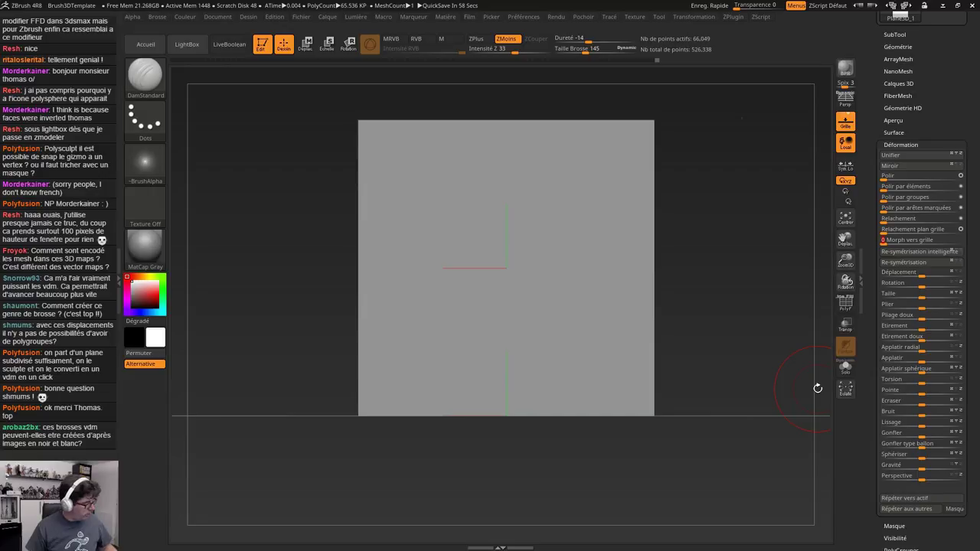
pyautogui.hotkey('ctrl', 'z')
# Mask the plane's interior around the lips, extend the mask with brush size 65, and blur its edges, leaving the outer border unmasked
pyautogui.moveTo(705, 181)
pyautogui.keyDown('ctrl'); pyautogui.mouseDown()
pyautogui.moveTo(773, 408)
pyautogui.moveTo(474, 386)
pyautogui.moveTo(482, 378)
pyautogui.moveTo(639, 395)
pyautogui.mouseUp(); pyautogui.keyUp('ctrl')
pyautogui.press('s')
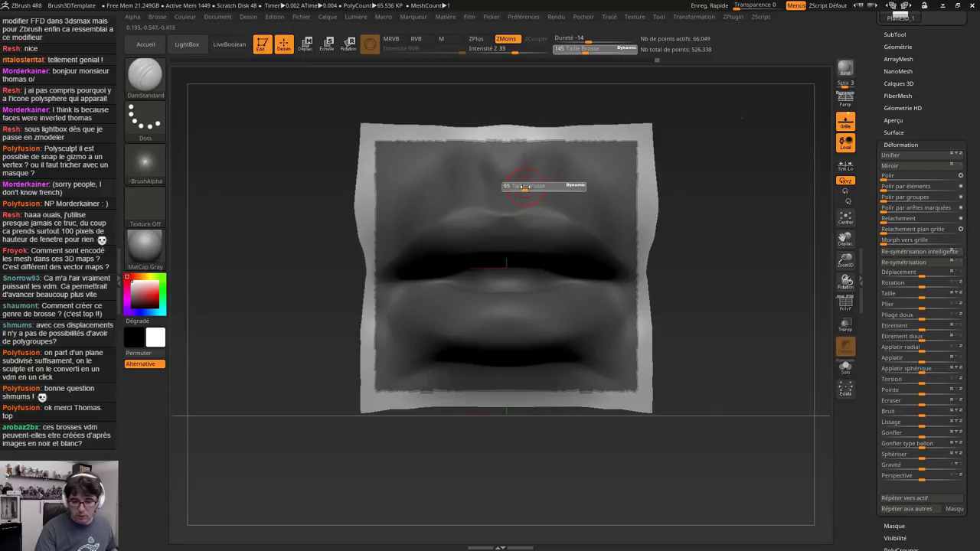
pyautogui.moveTo(481, 155)
pyautogui.keyDown('ctrl'); pyautogui.mouseDown()
pyautogui.moveTo(386, 155)
pyautogui.moveTo(373, 359)
pyautogui.moveTo(413, 394)
pyautogui.moveTo(475, 372)
pyautogui.moveTo(585, 395)
pyautogui.mouseUp(); pyautogui.keyUp('ctrl')
pyautogui.keyDown('ctrl'); pyautogui.click(552, 373); pyautogui.keyUp('ctrl')
pyautogui.keyDown('ctrl'); pyautogui.click(552, 373); pyautogui.keyUp('ctrl')
pyautogui.keyDown('ctrl'); pyautogui.click(552, 373); pyautogui.keyUp('ctrl')
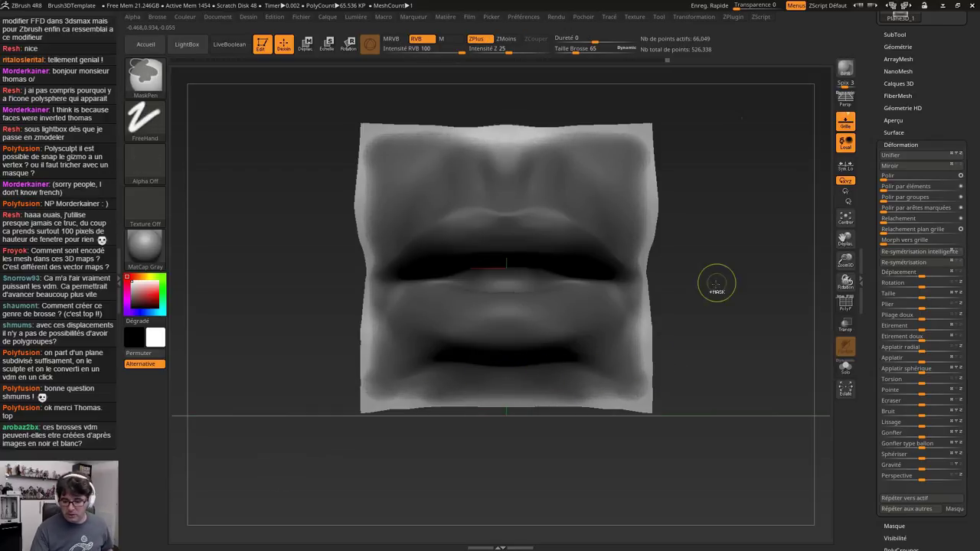
# Straighten the plane's unmasked border with the Morph vers grille deformation, undoing the extra mask stroke at the sides
pyautogui.moveTo(886, 244); pyautogui.dragTo(976, 246)
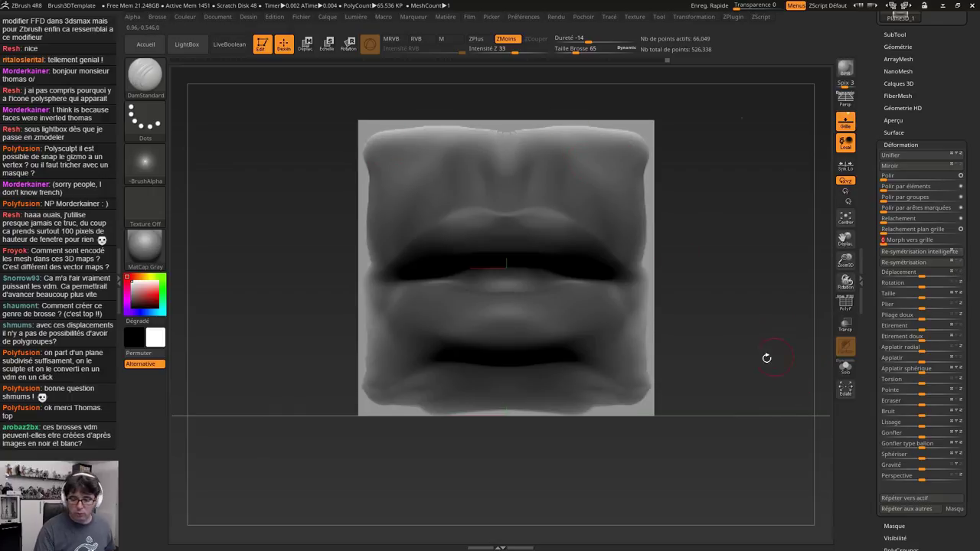
pyautogui.keyDown('ctrl'); pyautogui.moveTo(643, 334); pyautogui.dragTo(642, 356); pyautogui.keyUp('ctrl')
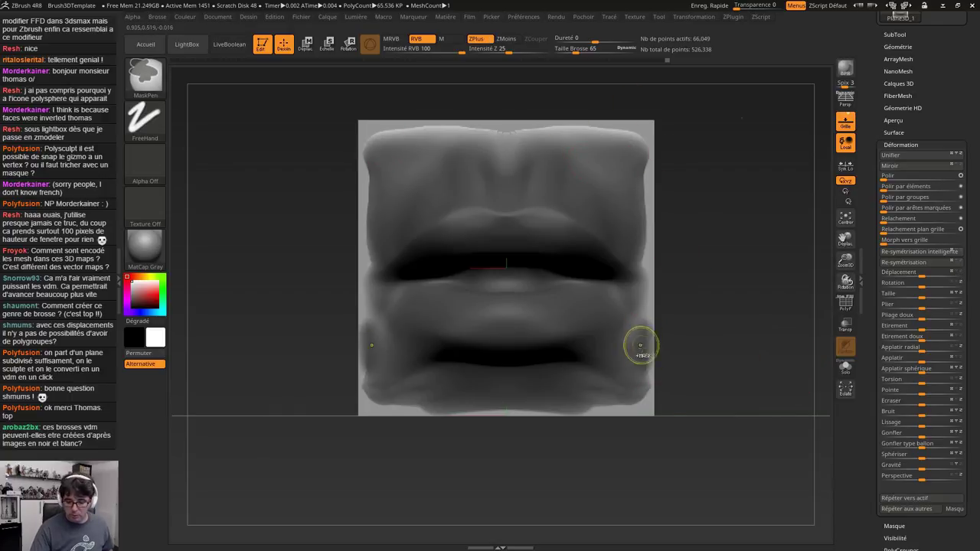
pyautogui.hotkey('ctrl', 'z')
# Clear the mask and smooth the sculpt's outer edges along the top, sides and bottom of the plane
pyautogui.keyDown('ctrl'); pyautogui.moveTo(687, 323); pyautogui.dragTo(701, 379); pyautogui.keyUp('ctrl')
pyautogui.press('shift')
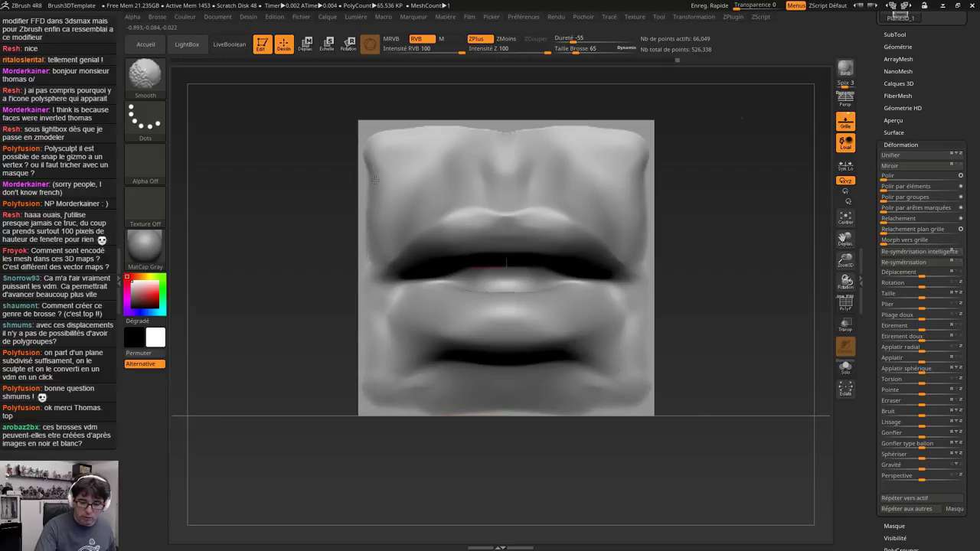
pyautogui.keyDown('shift'); pyautogui.moveTo(441, 129); pyautogui.dragTo(492, 132); pyautogui.keyUp('shift')
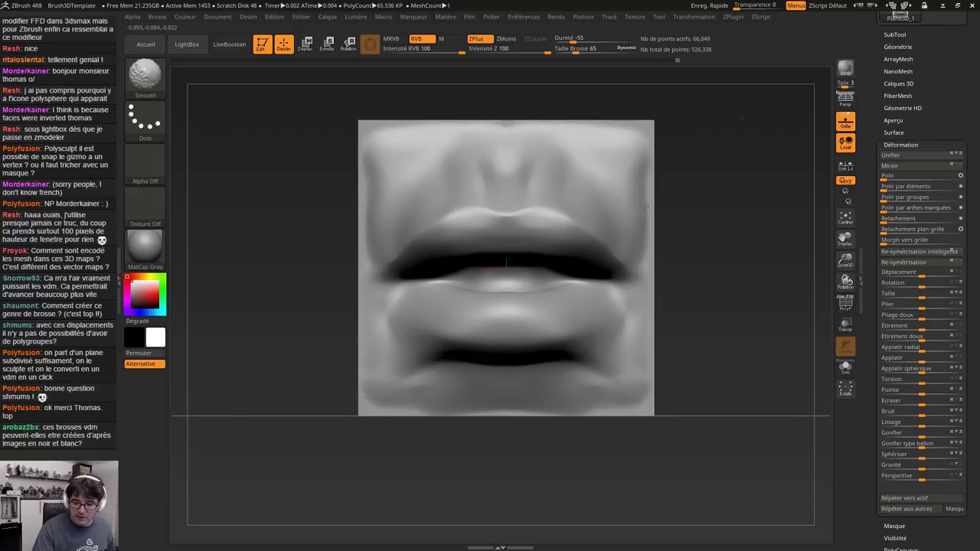
pyautogui.keyDown('shift'); pyautogui.moveTo(641, 141); pyautogui.dragTo(624, 136); pyautogui.keyUp('shift')
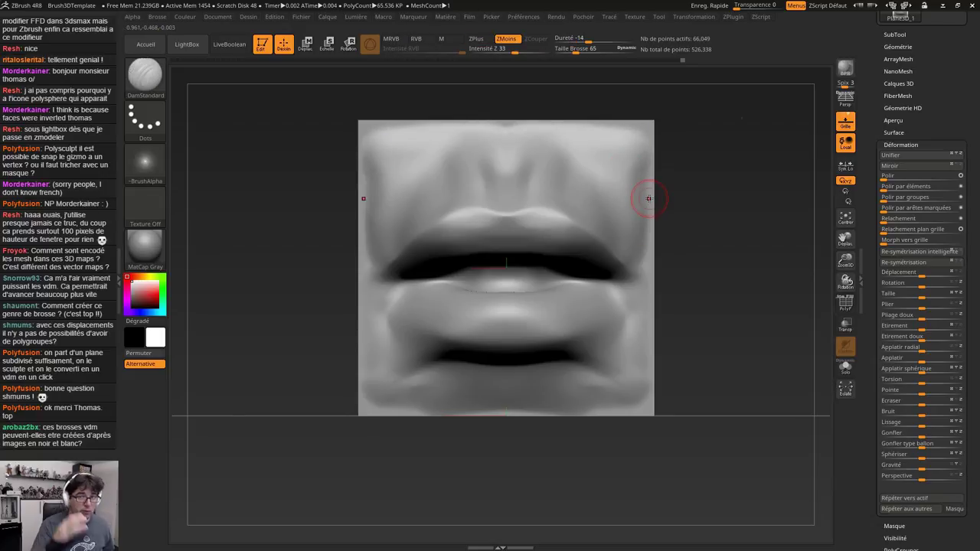
pyautogui.keyDown('shift'); pyautogui.moveTo(635, 363); pyautogui.dragTo(623, 402); pyautogui.keyUp('shift')
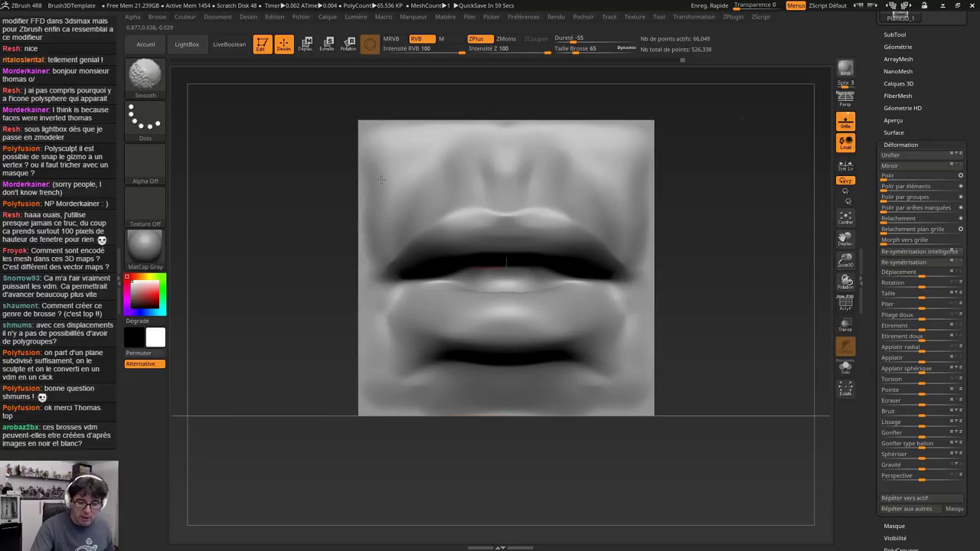
pyautogui.press('alt')
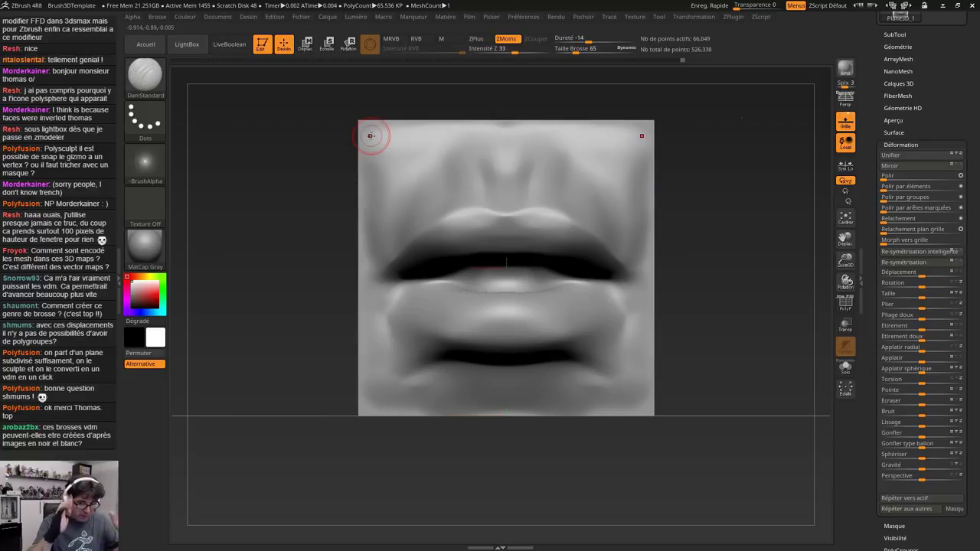
pyautogui.press('shift')
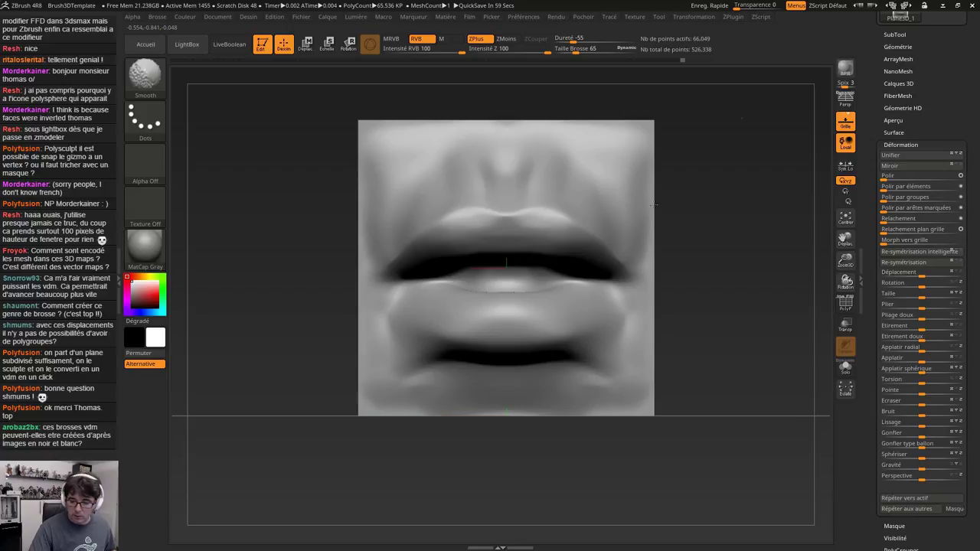
# Mask everything except the plane's thin outer border, straighten it with the Morph vers grille deformation, clear the mask and smooth the lower edge
pyautogui.moveTo(720, 205)
pyautogui.keyDown('ctrl'); pyautogui.mouseDown()
pyautogui.moveTo(833, 423)
pyautogui.moveTo(466, 329)
pyautogui.moveTo(612, 385)
pyautogui.moveTo(651, 416)
pyautogui.mouseUp(); pyautogui.keyUp('ctrl')
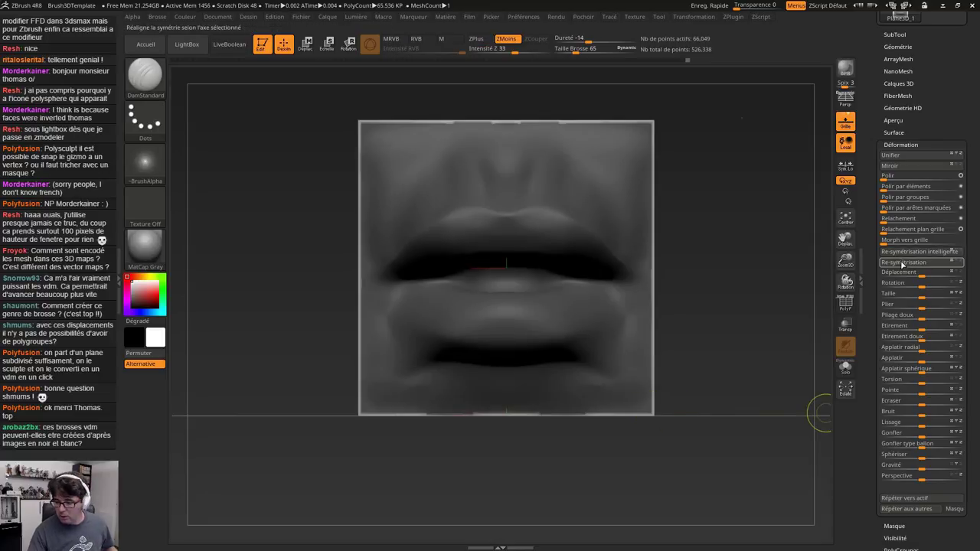
pyautogui.moveTo(893, 239); pyautogui.dragTo(977, 250)
pyautogui.keyDown('ctrl'); pyautogui.moveTo(700, 283); pyautogui.dragTo(735, 313); pyautogui.keyUp('ctrl')
pyautogui.press('shift')
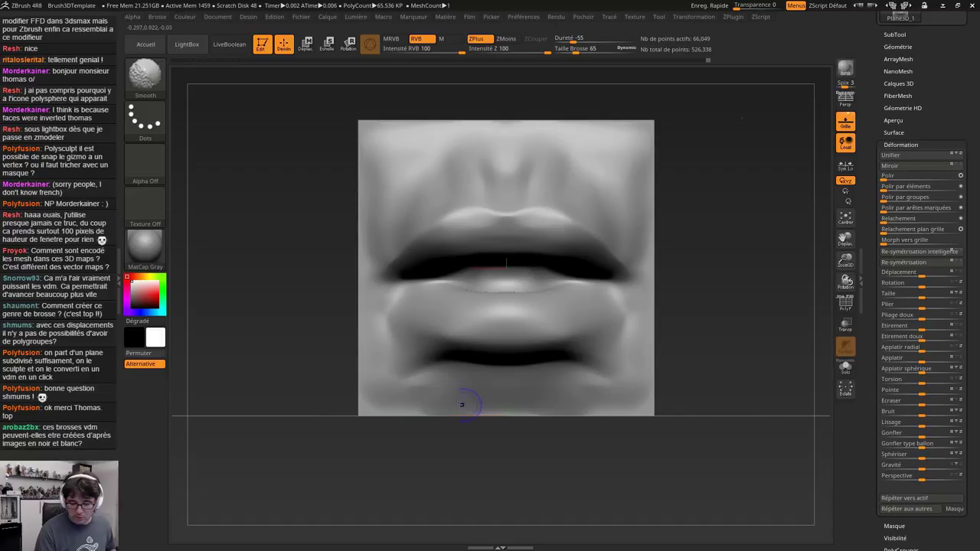
pyautogui.moveTo(698, 415)
pyautogui.mouseDown()
pyautogui.moveTo(668, 376)
pyautogui.moveTo(693, 370)
pyautogui.moveTo(628, 390)
pyautogui.moveTo(622, 383)
pyautogui.mouseUp()
pyautogui.press('shift')
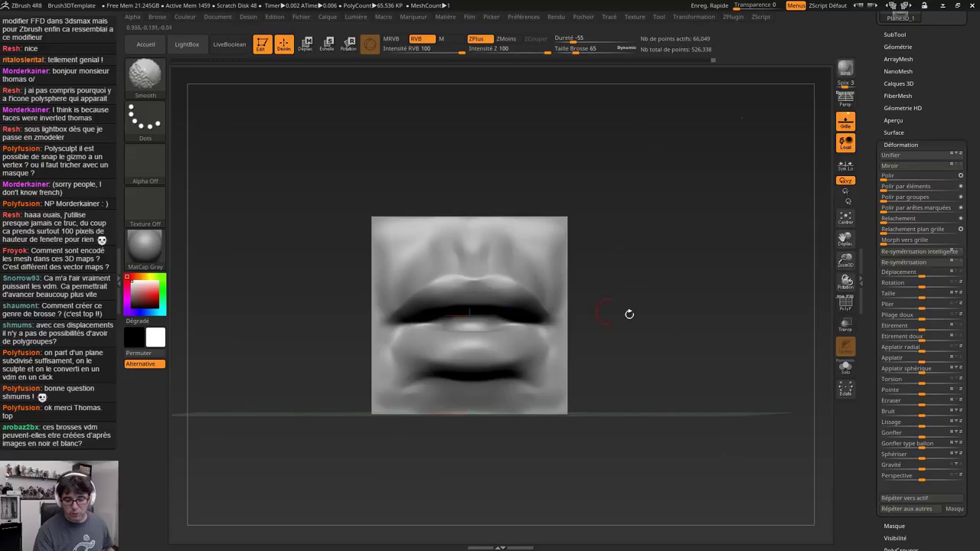
# Delete the old Plane3D_2 subtool and duplicate the finished lips plane, Plane3D_1
pyautogui.moveTo(945, 123); pyautogui.dragTo(939, 192)
pyautogui.press('shift')
pyautogui.moveTo(676, 284)
pyautogui.keyDown('shift'); pyautogui.mouseDown()
pyautogui.moveTo(653, 302)
pyautogui.moveTo(670, 271)
pyautogui.mouseUp(); pyautogui.keyUp('shift')
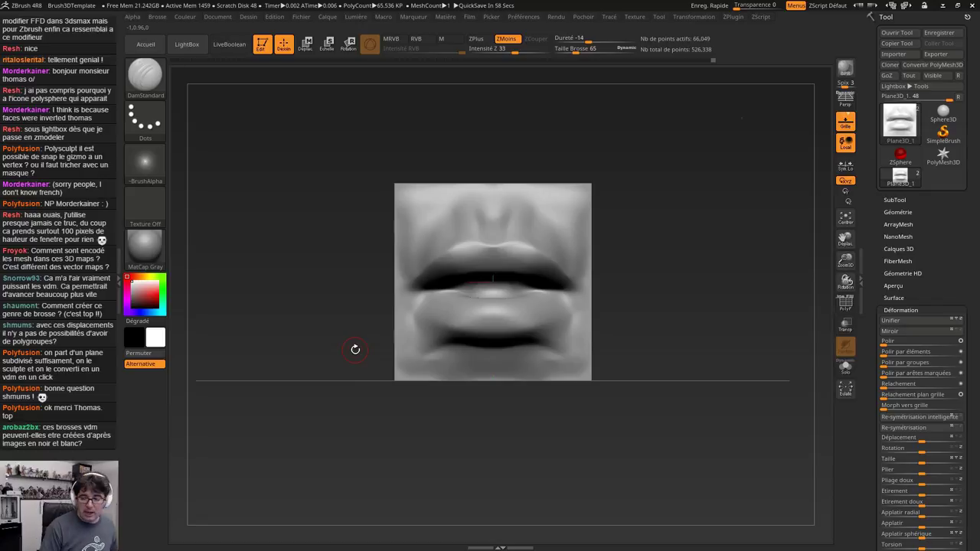
pyautogui.click(895, 199)
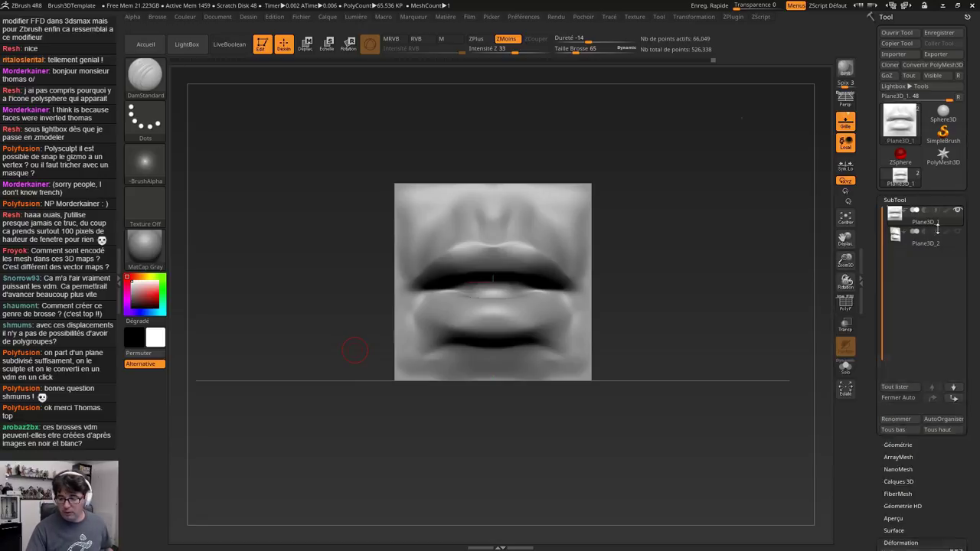
pyautogui.click(922, 238)
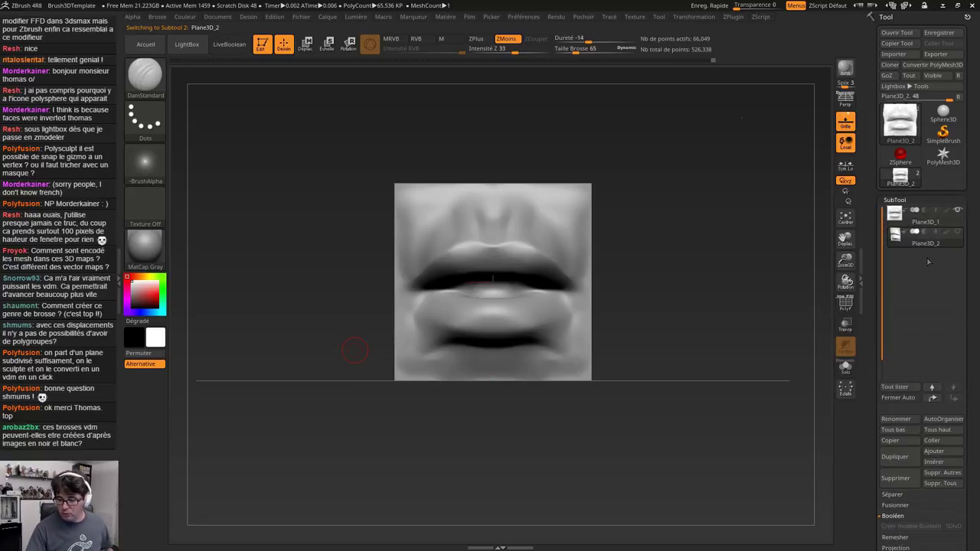
pyautogui.click(896, 478)
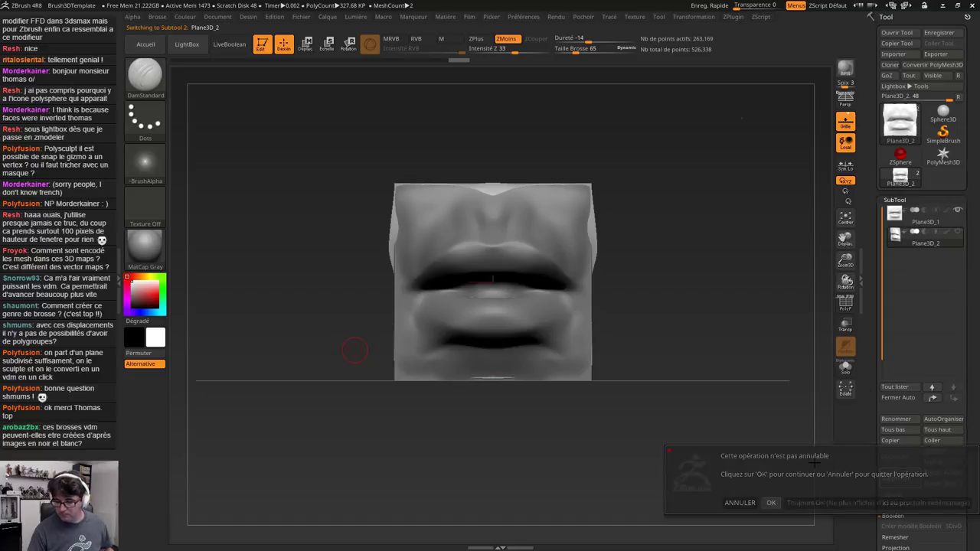
pyautogui.click(772, 502)
pyautogui.click(905, 456)
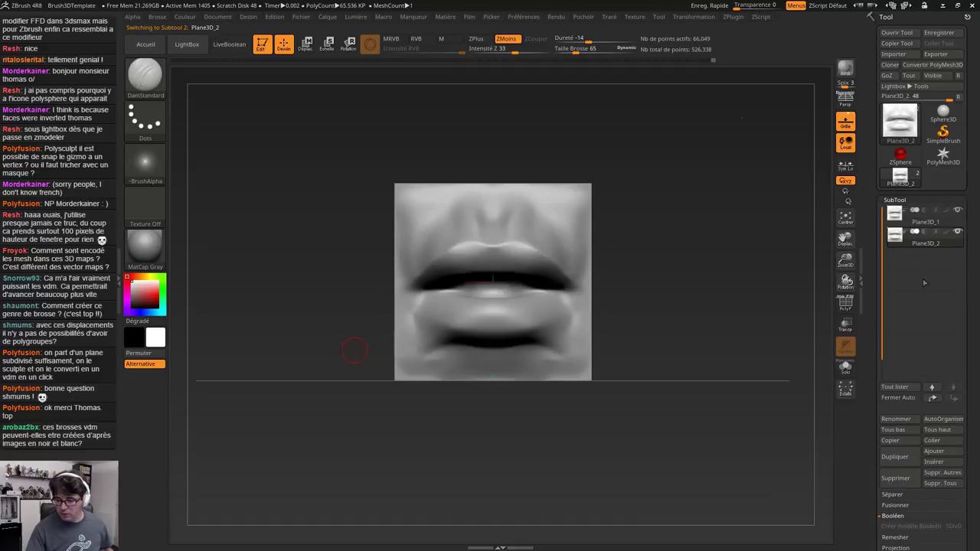
# Rename the original lips subtool Bouche 01 and its duplicate Bouche 02
pyautogui.click(898, 223)
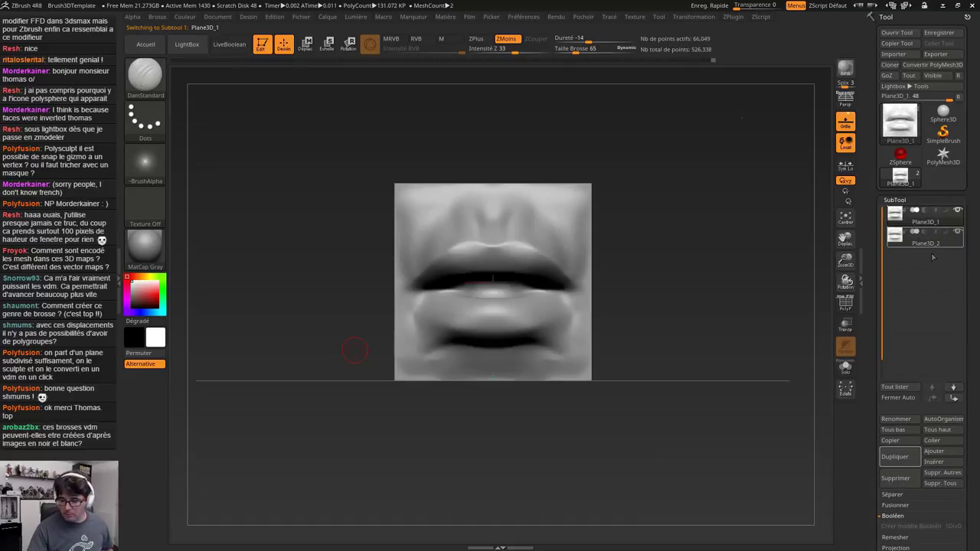
pyautogui.click(909, 422)
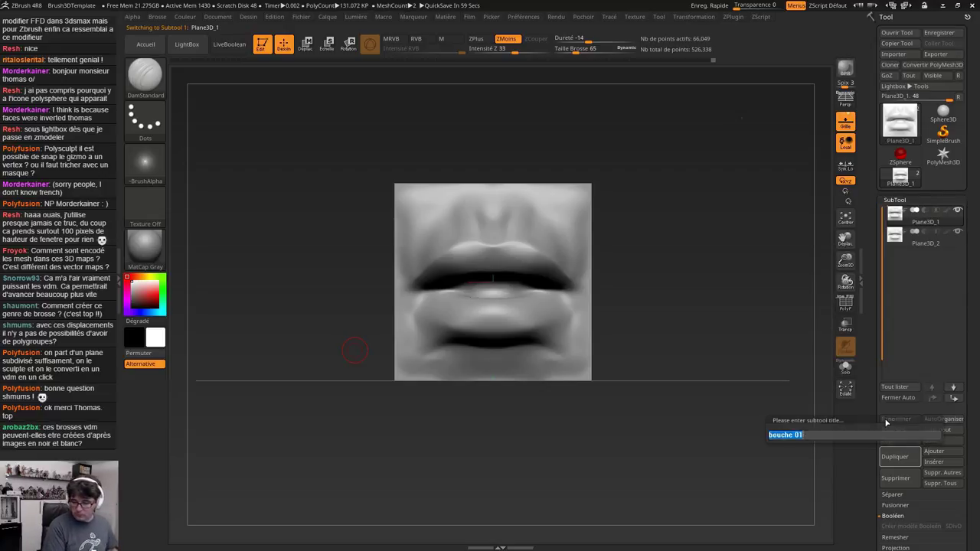
pyautogui.press('Return')
pyautogui.click(896, 241)
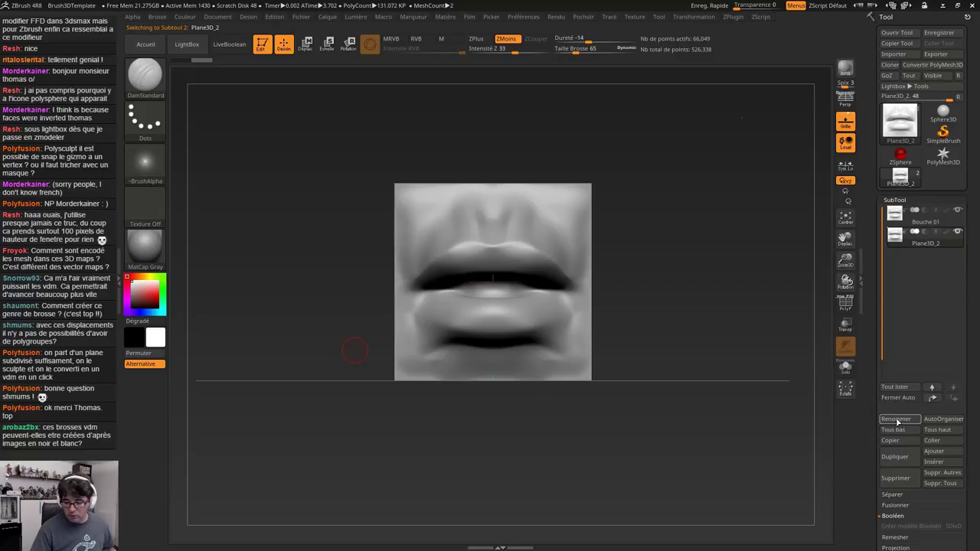
pyautogui.click(897, 421)
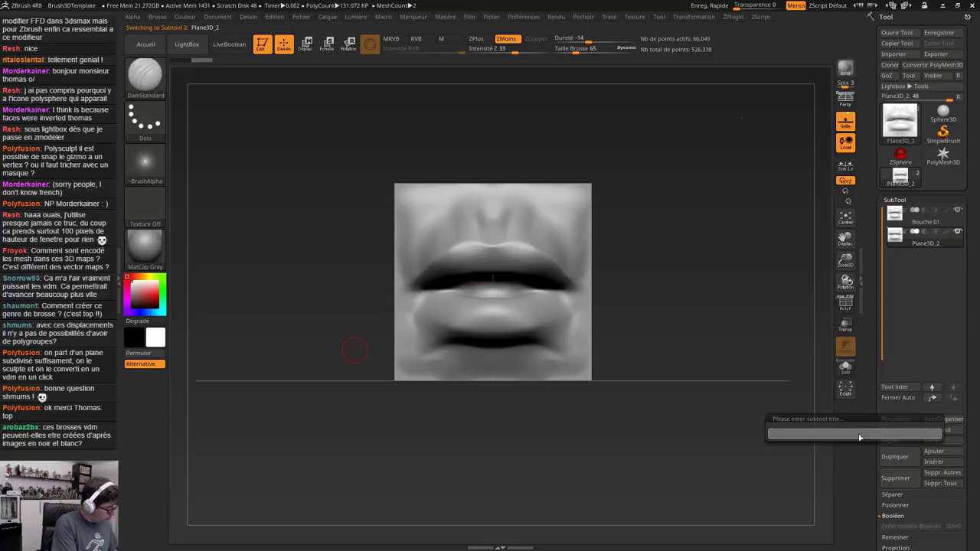
pyautogui.write('Bouche 02')
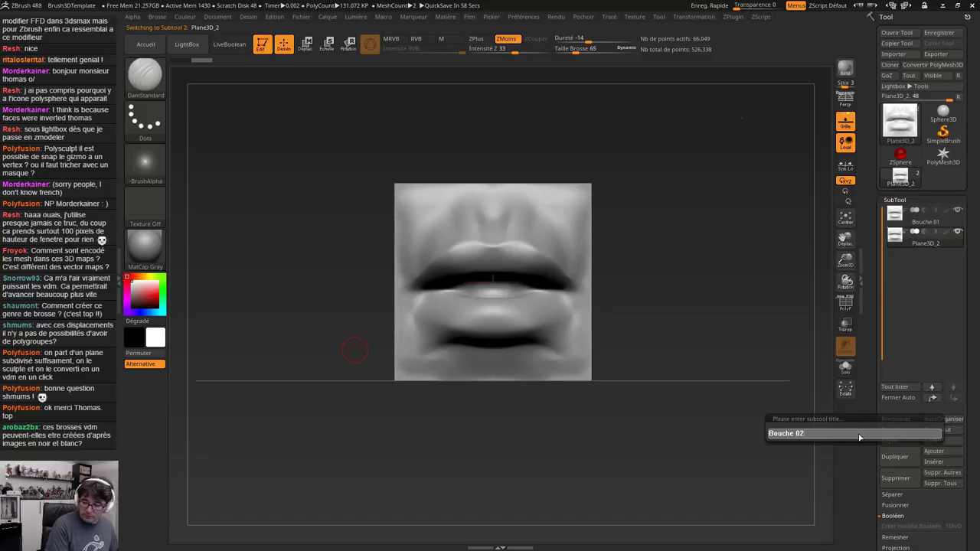
pyautogui.press('Return')
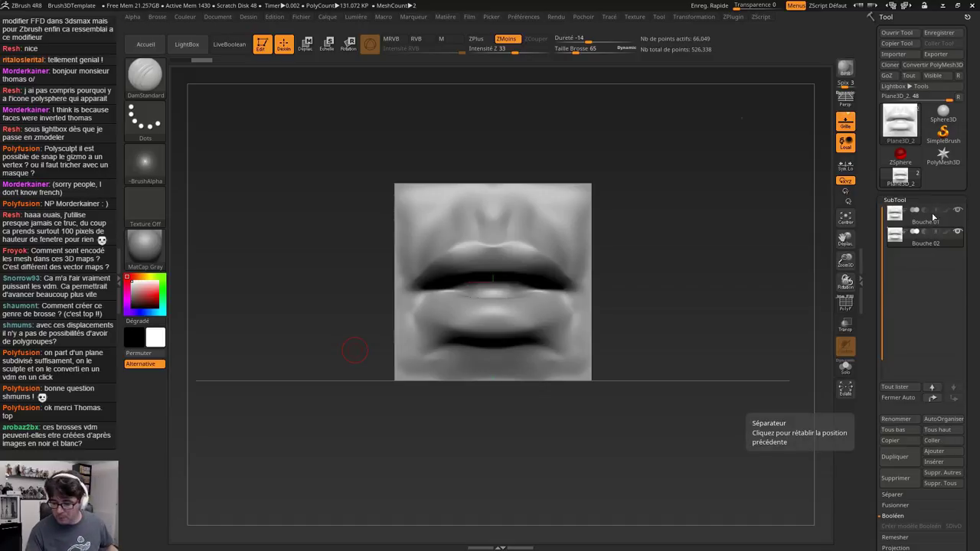
# Hide Bouche 01 and reshape Bouche 02's upper and lower lips with the Move brush at a low subdivision level
pyautogui.press('shift')
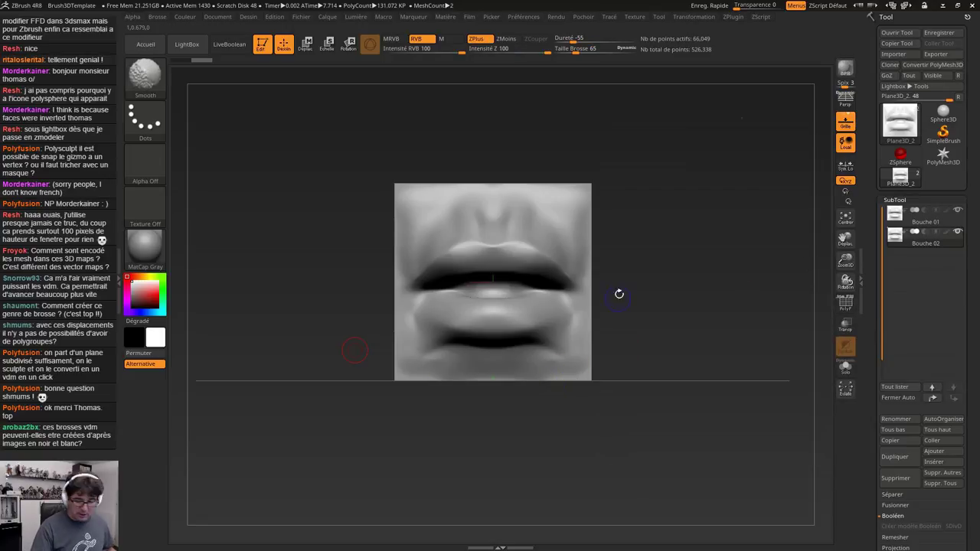
pyautogui.press('b')
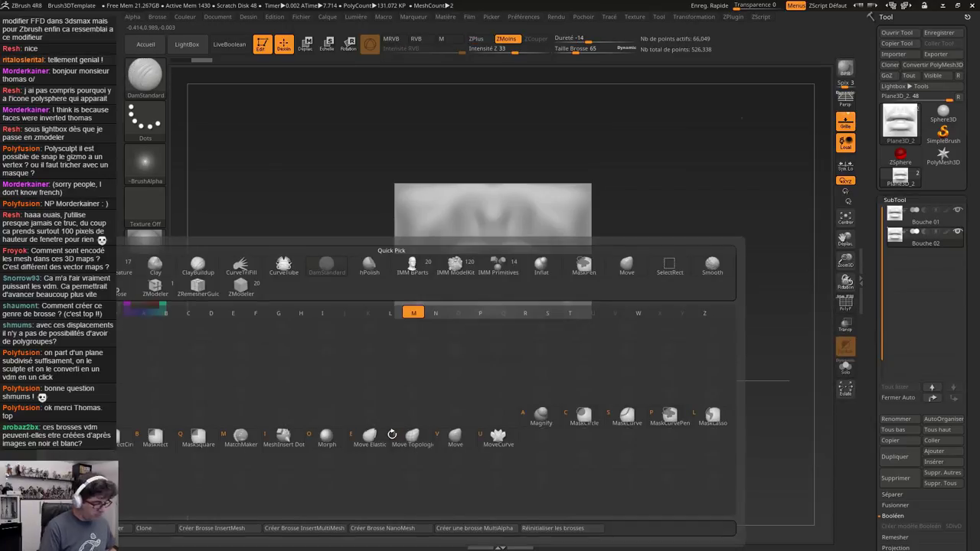
pyautogui.press('v')
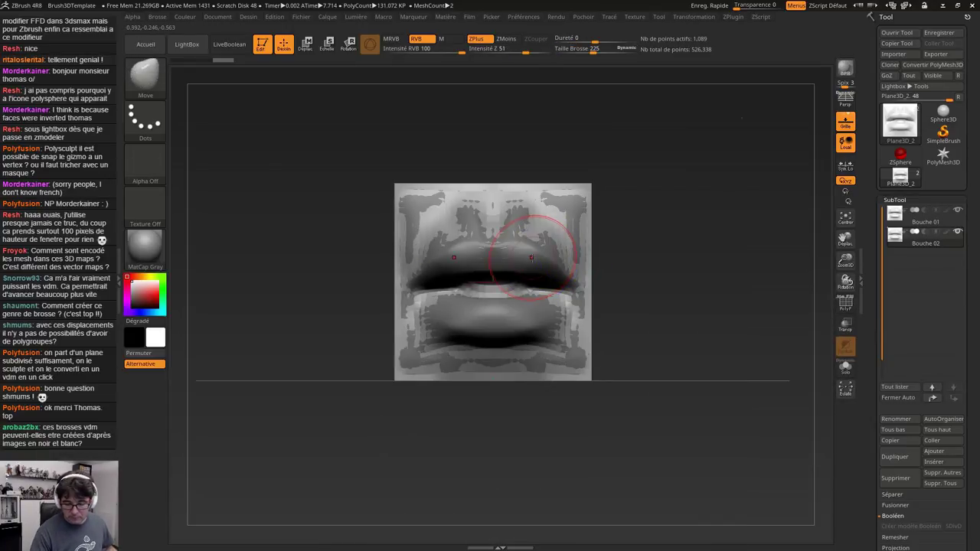
pyautogui.click(957, 209)
pyautogui.moveTo(531, 264); pyautogui.dragTo(542, 253)
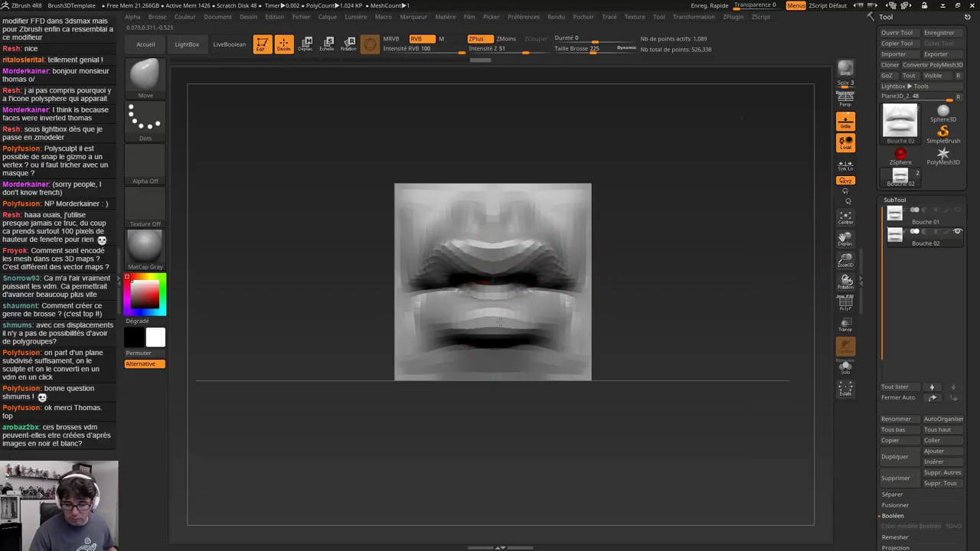
pyautogui.moveTo(501, 322)
pyautogui.mouseDown()
pyautogui.moveTo(503, 330)
pyautogui.moveTo(534, 303)
pyautogui.moveTo(515, 331)
pyautogui.mouseUp()
pyautogui.moveTo(534, 268); pyautogui.dragTo(534, 262)
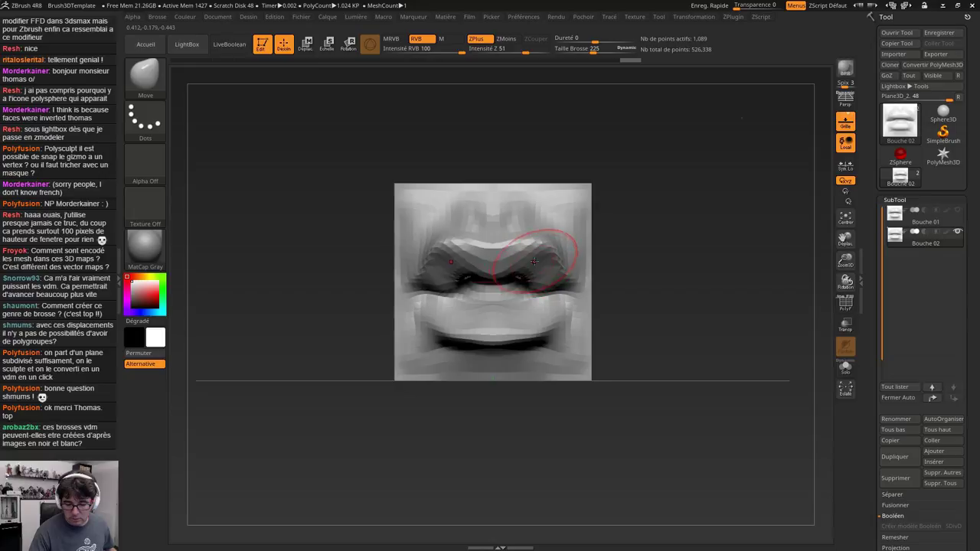
# Return Bouche 02 to its highest subdivision level and make Bouche 01 visible again
pyautogui.press('d')
pyautogui.press('d')
pyautogui.press('d')
pyautogui.press('d')
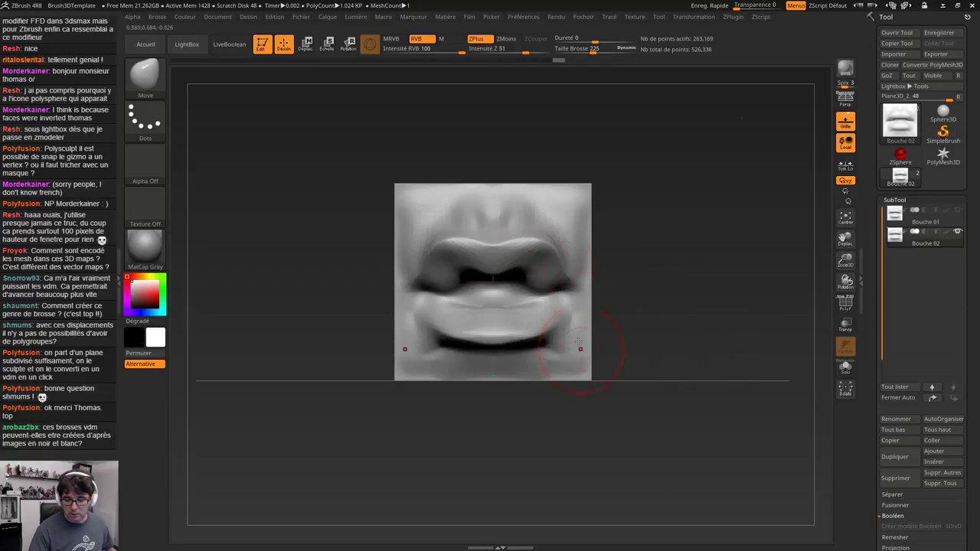
pyautogui.press('shift')
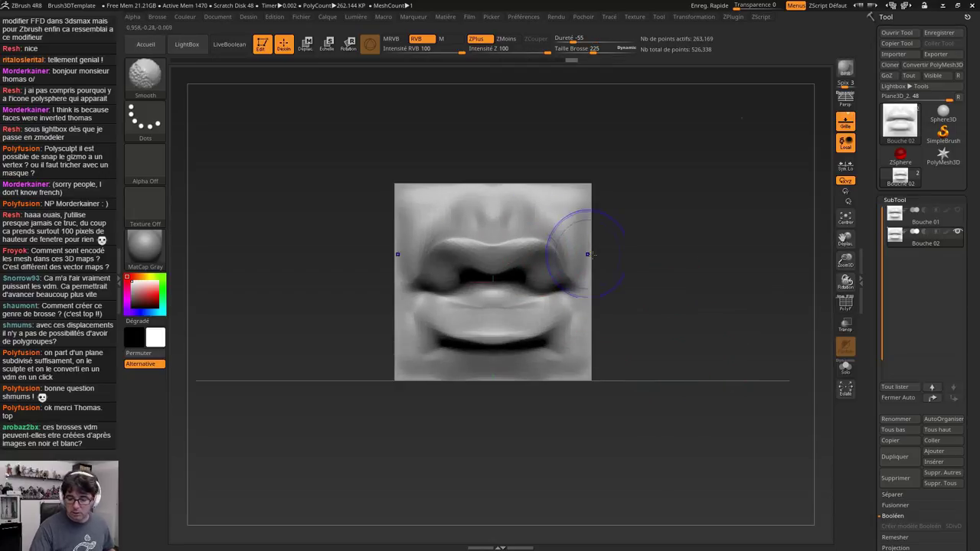
pyautogui.click(957, 211)
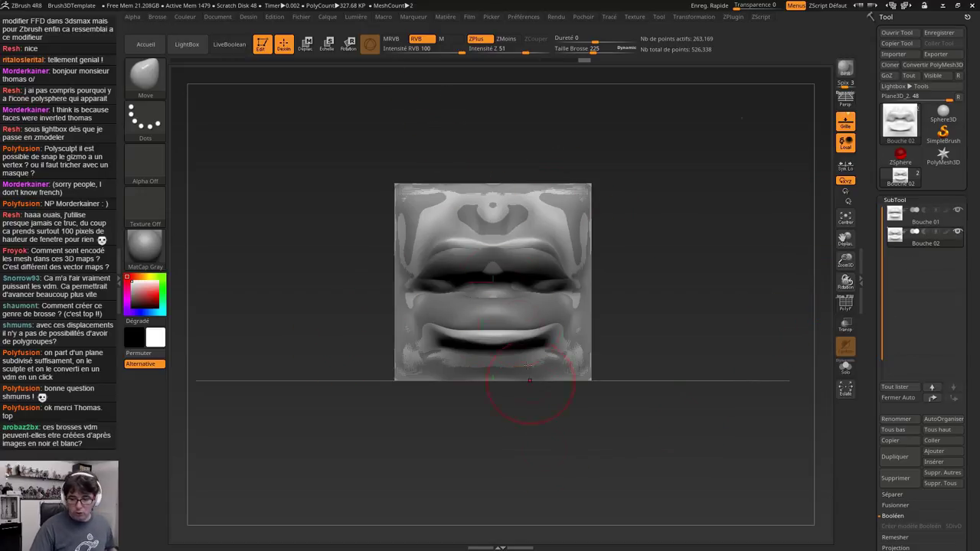
# Dock the Brosse palette in the side tray and look through its brush creation options
pyautogui.click(158, 17)
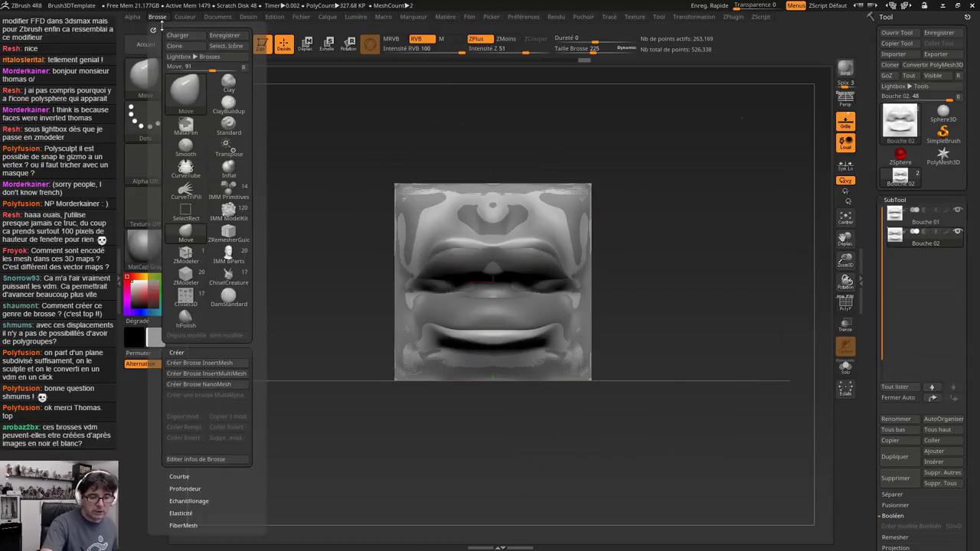
pyautogui.click(154, 30)
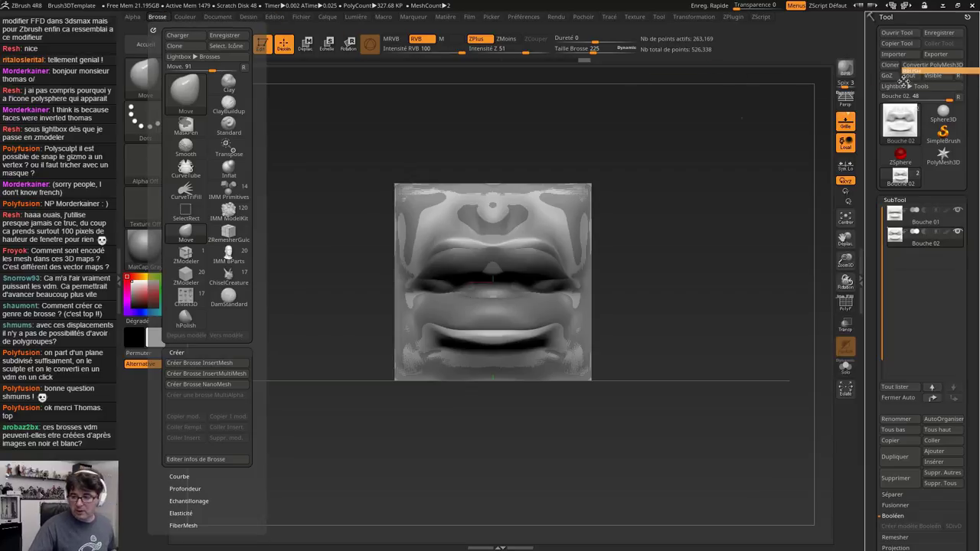
pyautogui.scroll(-5, 970, 154)
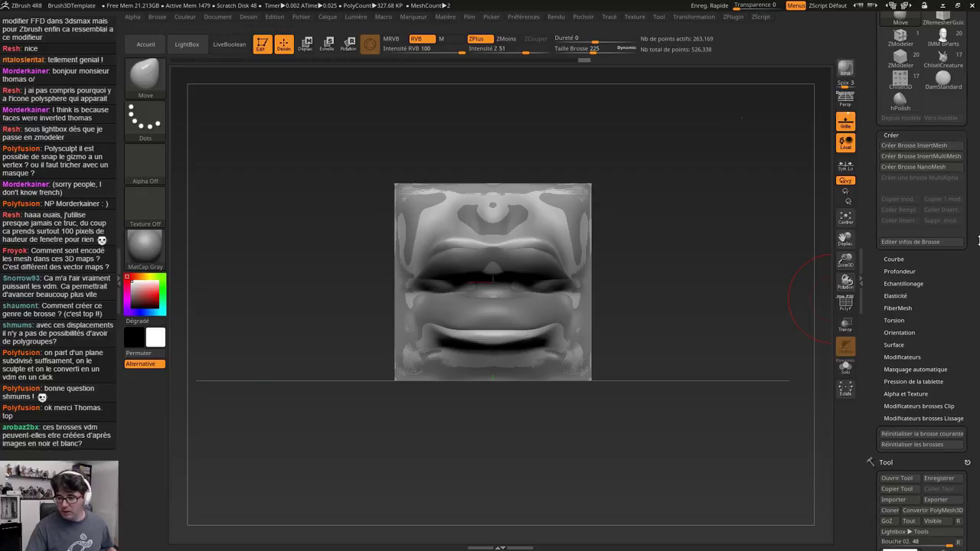
pyautogui.scroll(4, 874, 304)
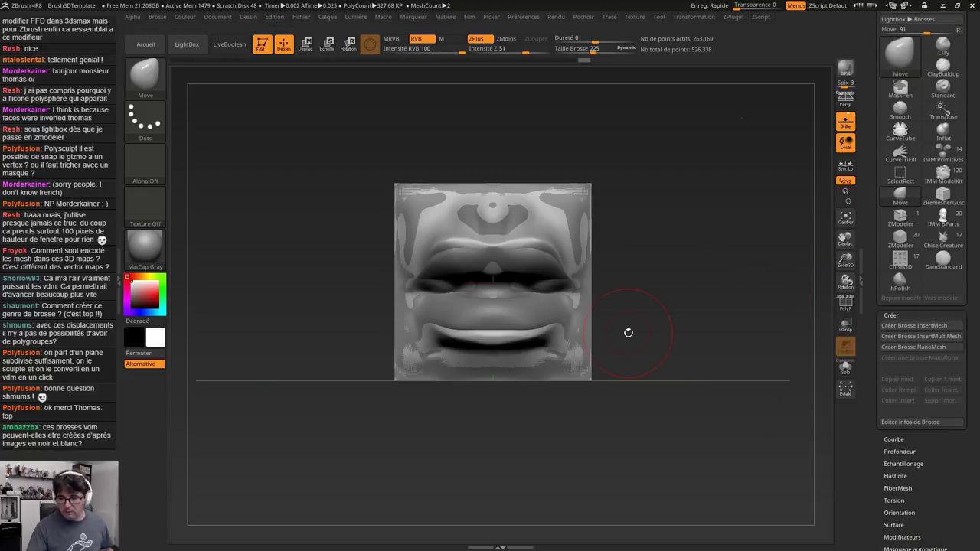
# Select the ChiselCreature brush and dock the Brosse palette in the side tray again
pyautogui.click(903, 54)
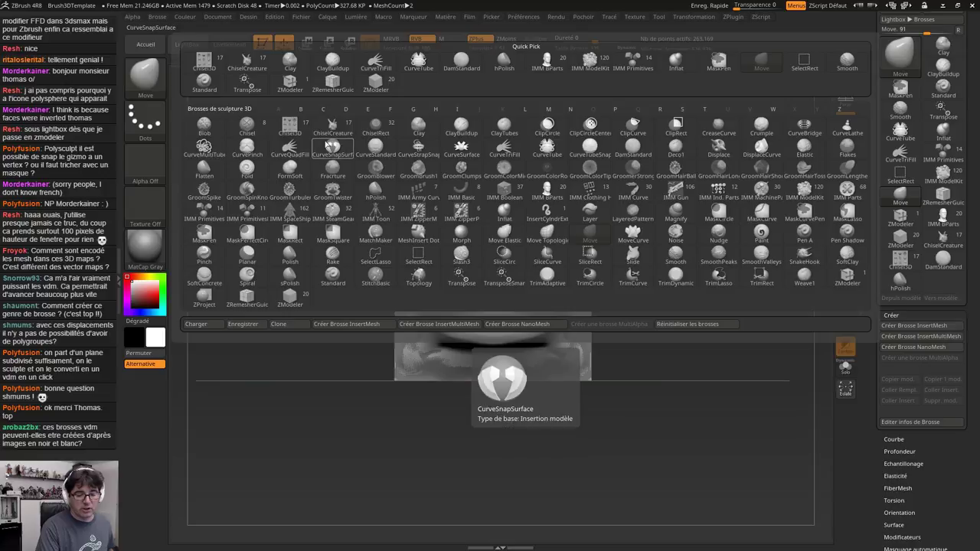
pyautogui.click(329, 134)
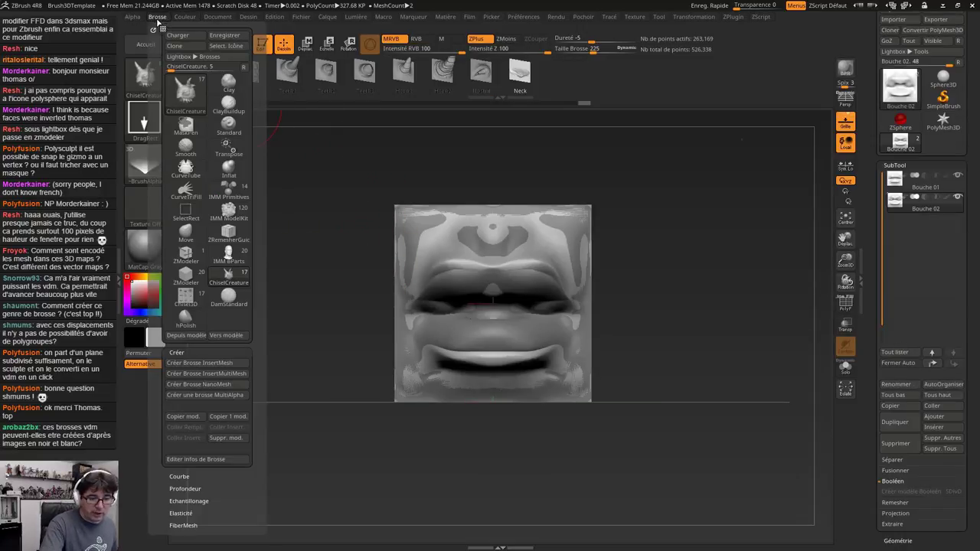
pyautogui.click(152, 29)
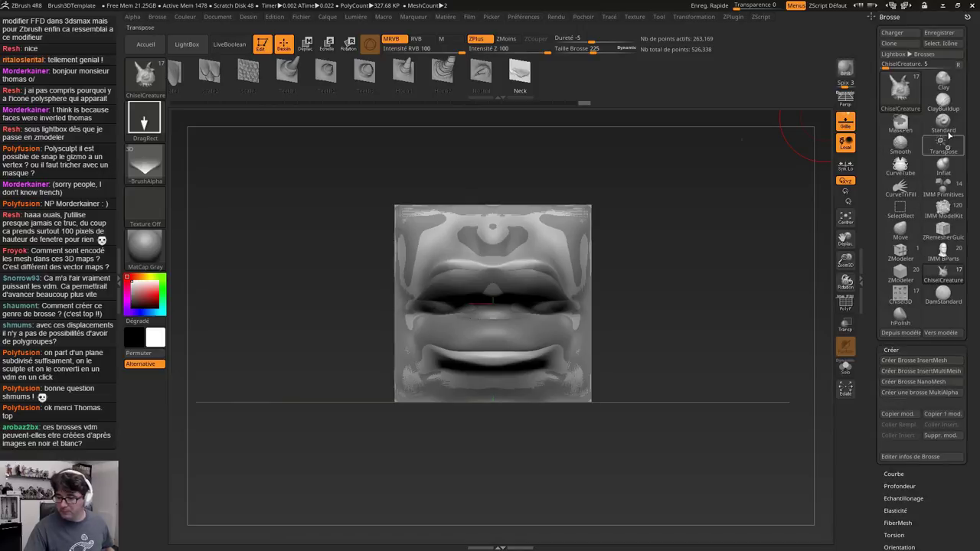
# Clone the ChiselCreature brush, create a MultiAlpha brush from the visible Bouche subtools, and look over its mouth shapes
pyautogui.click(898, 44)
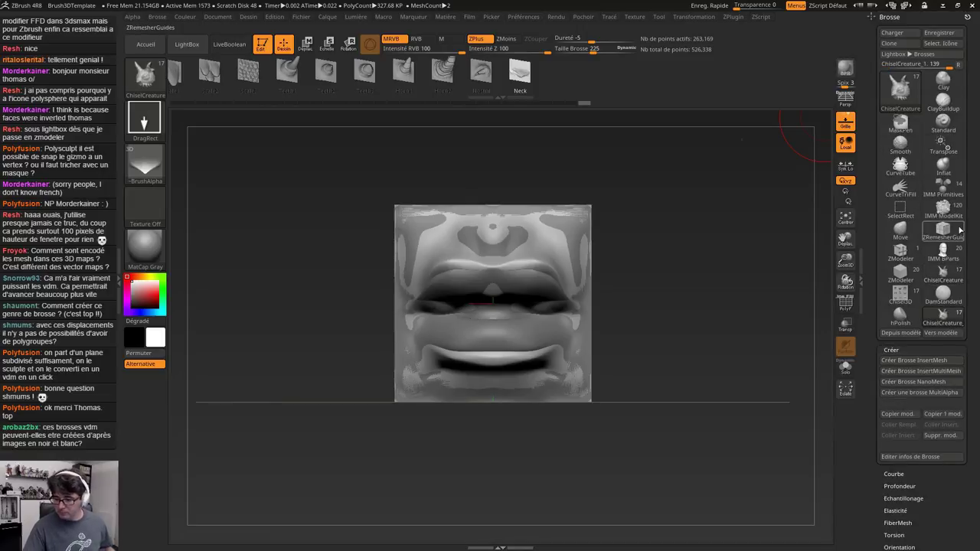
pyautogui.scroll(-3, 976, 334)
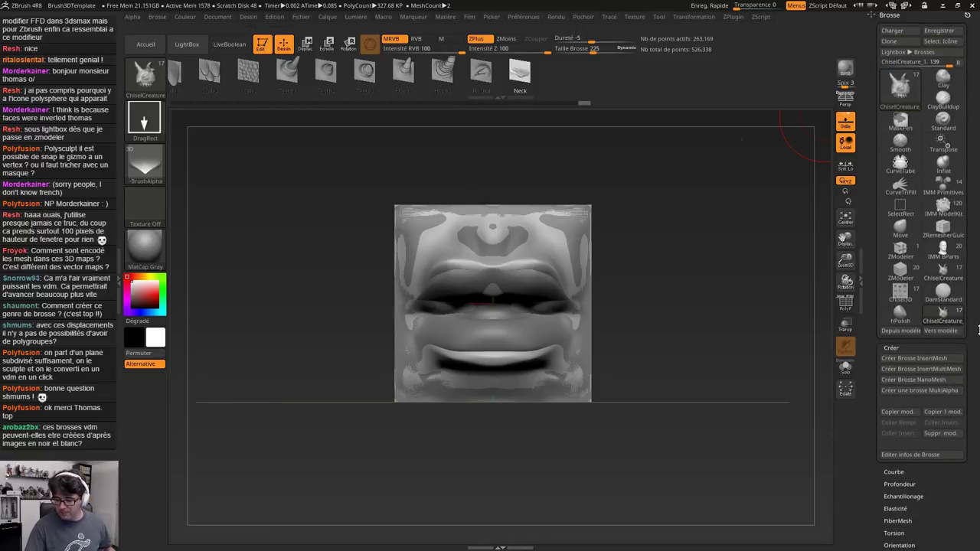
pyautogui.moveTo(979, 283); pyautogui.dragTo(978, 271)
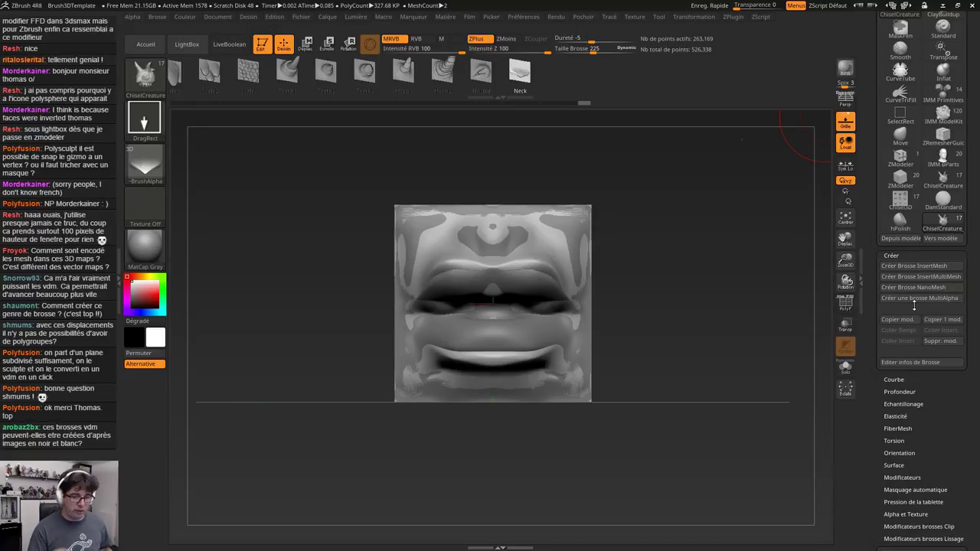
pyautogui.click(920, 300)
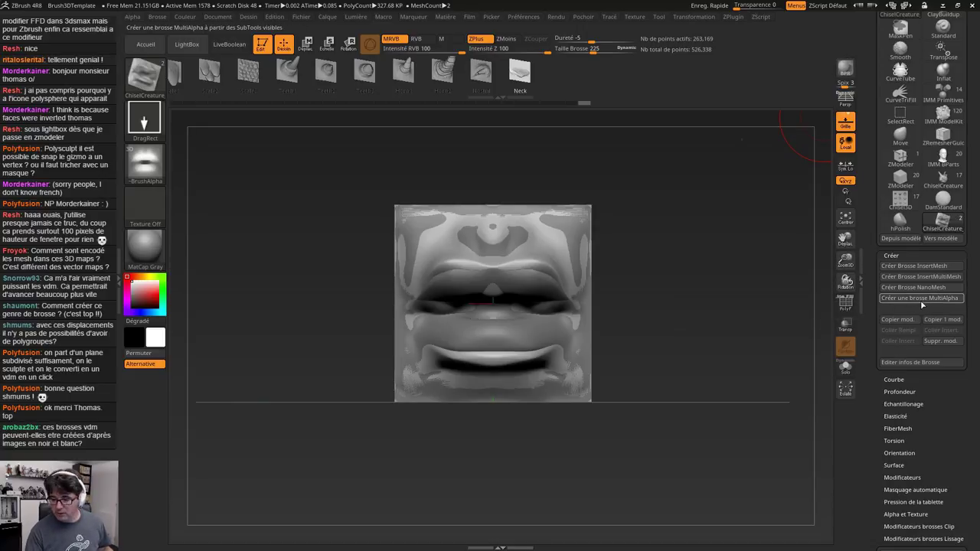
pyautogui.moveTo(944, 222)
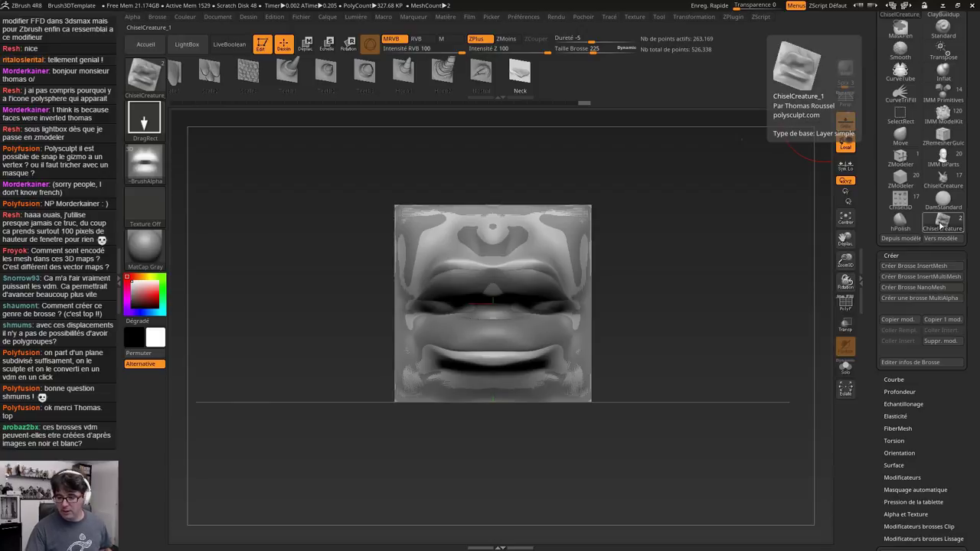
pyautogui.moveTo(573, 72); pyautogui.dragTo(633, 84)
pyautogui.moveTo(358, 81); pyautogui.dragTo(453, 81)
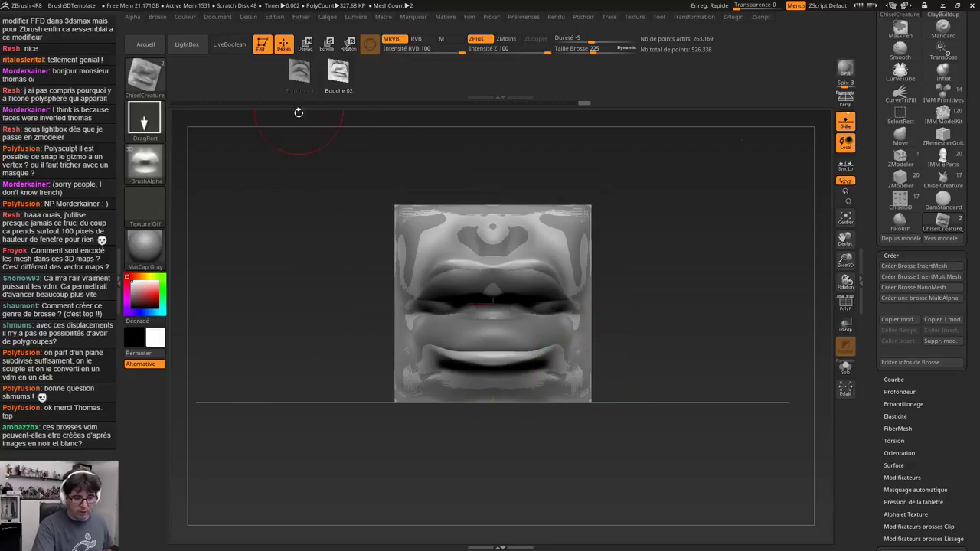
pyautogui.moveTo(149, 168)
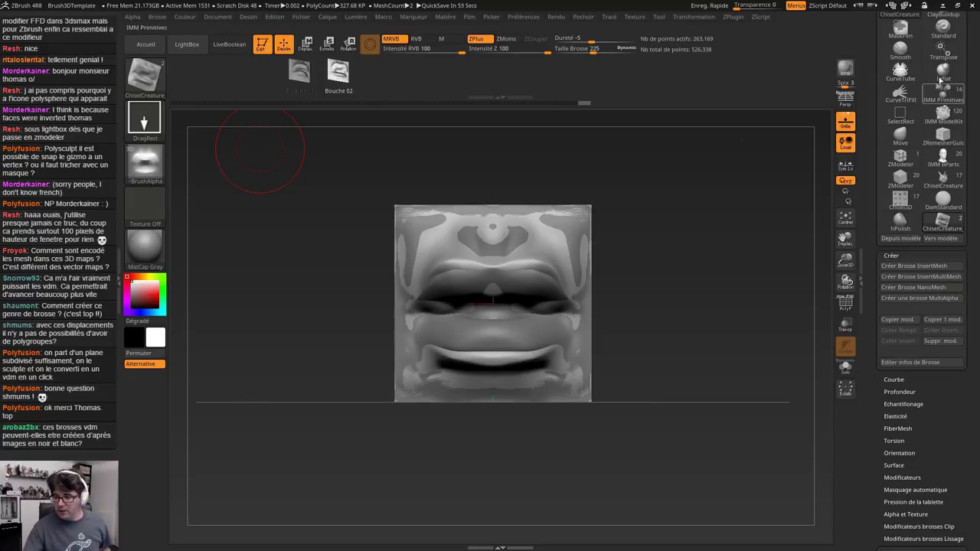
# Open the DynaMesh_Sphere_128 project from the LightBox project library
pyautogui.moveTo(974, 71); pyautogui.dragTo(978, 192)
pyautogui.moveTo(974, 231); pyautogui.dragTo(949, 115)
pyautogui.moveTo(949, 329); pyautogui.dragTo(946, 208)
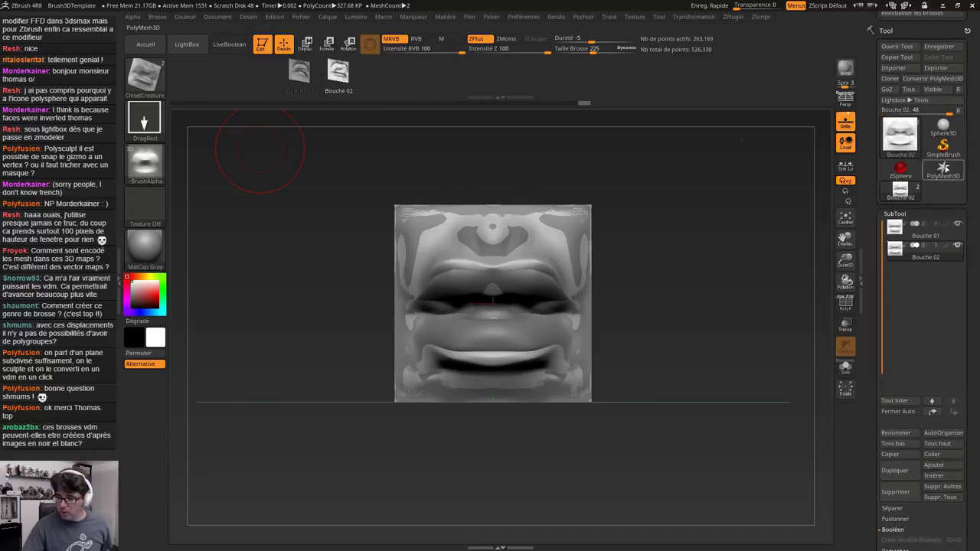
pyautogui.click(187, 43)
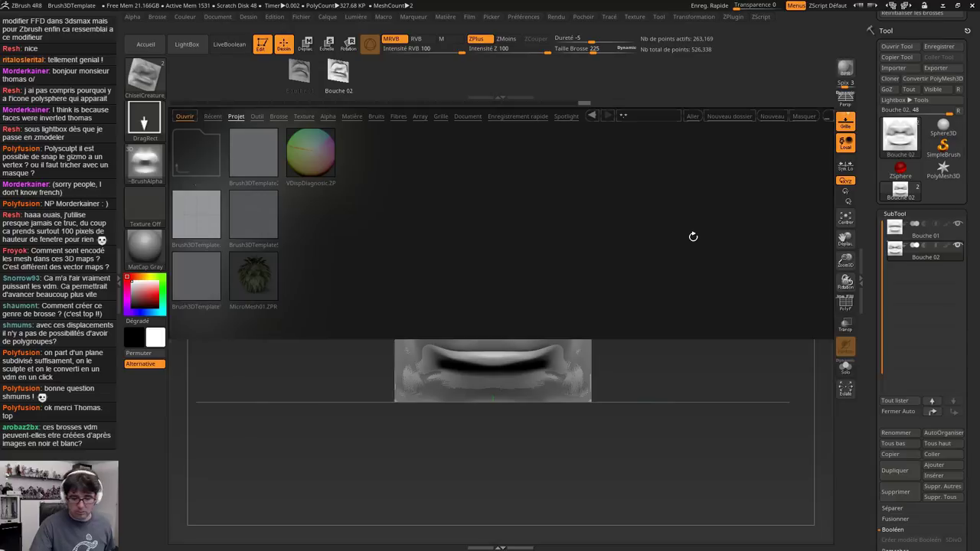
pyautogui.click(236, 117)
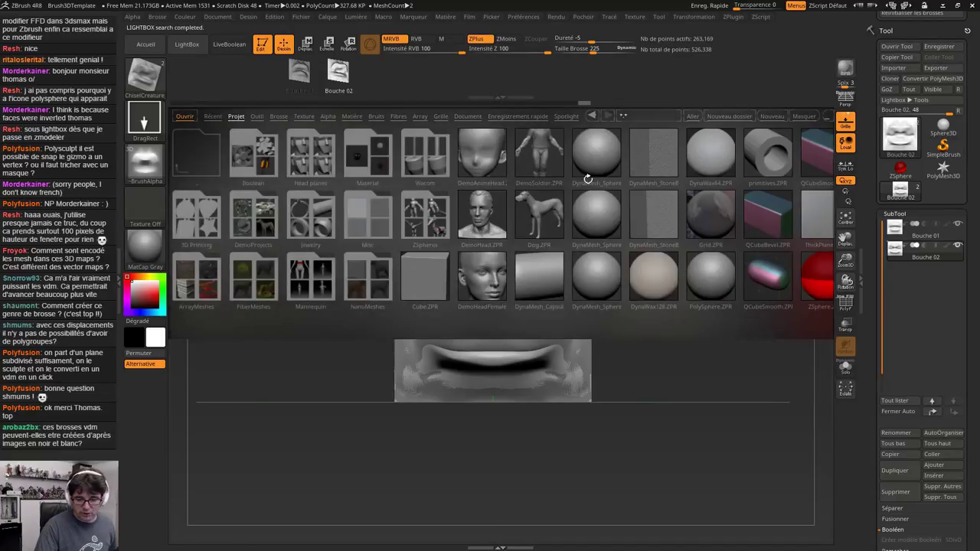
pyautogui.doubleClick(596, 156)
pyautogui.click(526, 318)
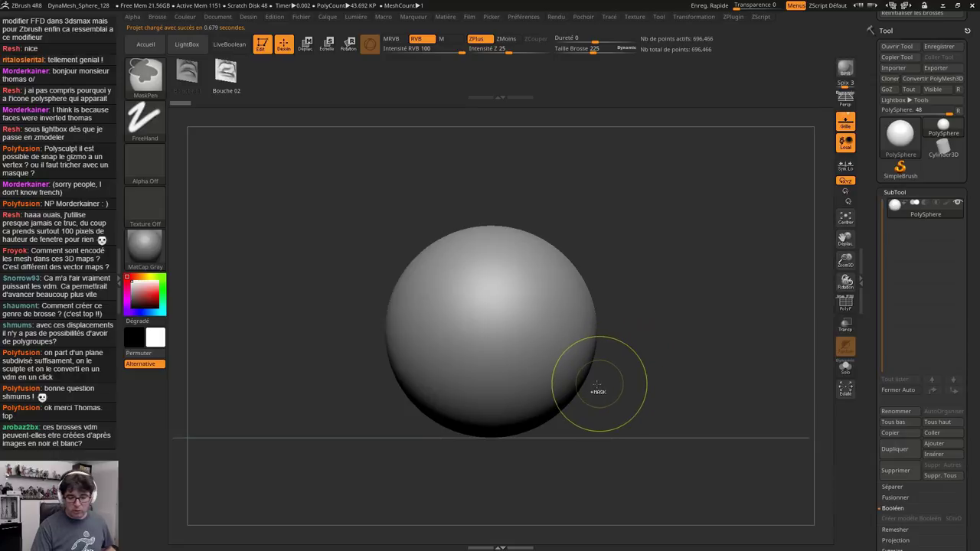
# Subdivide the sphere three times, go back down one subdivision level, and activate the new lips brush
pyautogui.hotkey('ctrl', 'd')
pyautogui.hotkey('ctrl', 'd')
pyautogui.hotkey('ctrl', 'd')
pyautogui.moveTo(572, 299)
pyautogui.mouseDown(button='right')
pyautogui.moveTo(564, 328)
pyautogui.moveTo(584, 315)
pyautogui.mouseUp(button='right')
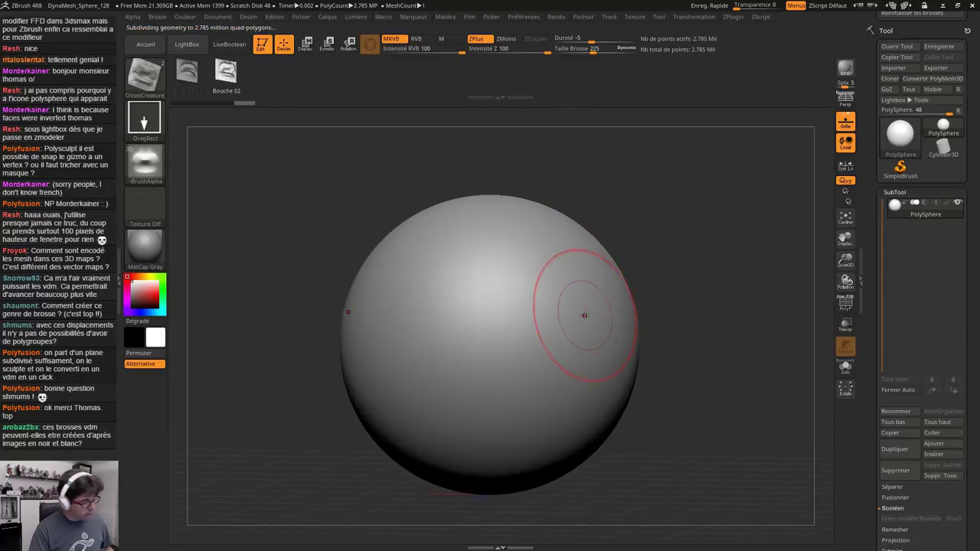
pyautogui.press('shift')
pyautogui.press('shift')
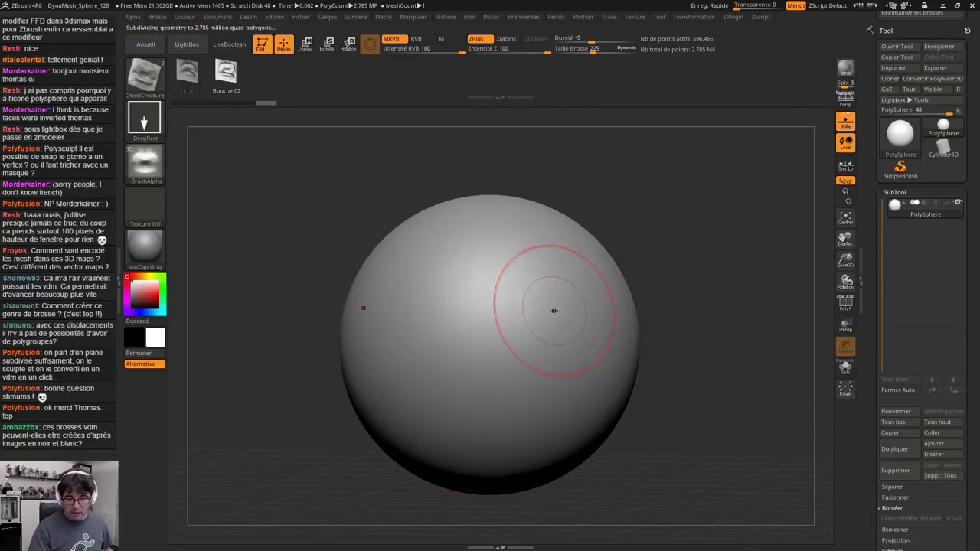
# Stamp mouths onto the sphere's front, underside and flank with the new lips brush, using both Bouche alphas
pyautogui.moveTo(552, 310)
pyautogui.mouseDown()
pyautogui.moveTo(584, 388)
pyautogui.moveTo(523, 216)
pyautogui.mouseUp()
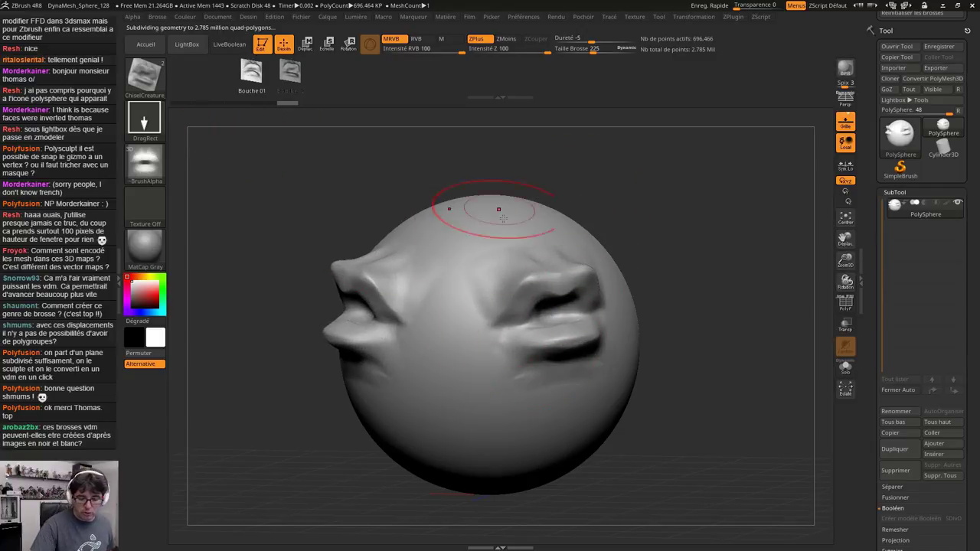
pyautogui.moveTo(458, 429)
pyautogui.mouseDown()
pyautogui.moveTo(507, 345)
pyautogui.moveTo(501, 337)
pyautogui.mouseUp()
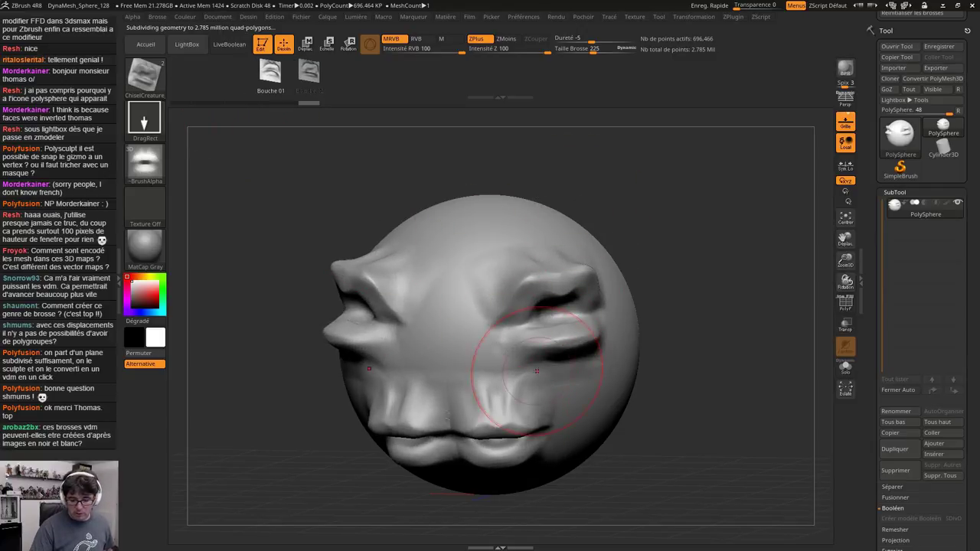
pyautogui.moveTo(547, 421)
pyautogui.mouseDown(button='right')
pyautogui.moveTo(602, 383)
pyautogui.moveTo(648, 411)
pyautogui.mouseUp(button='right')
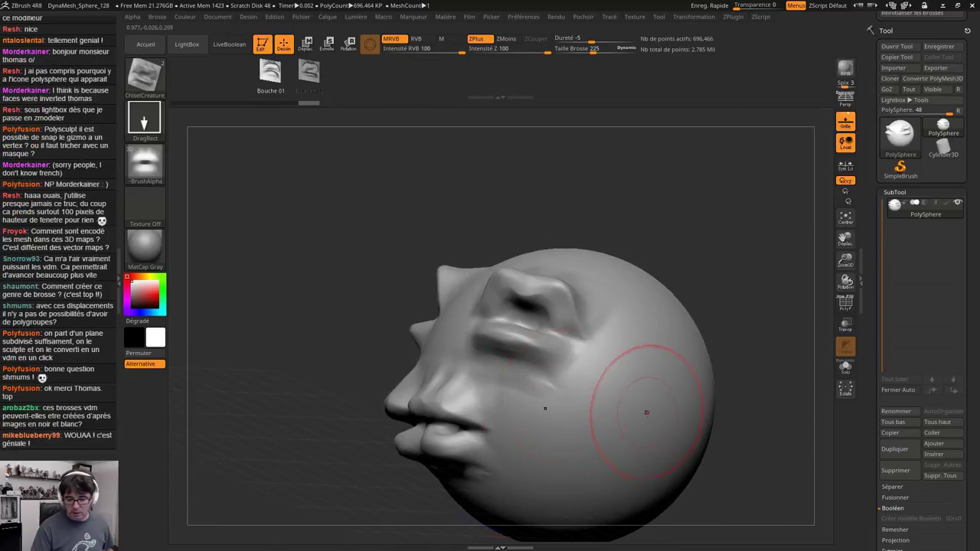
pyautogui.moveTo(646, 415); pyautogui.dragTo(678, 296)
pyautogui.moveTo(679, 298)
pyautogui.mouseDown(button='right')
pyautogui.moveTo(584, 297)
pyautogui.moveTo(674, 297)
pyautogui.moveTo(593, 305)
pyautogui.mouseUp(button='right')
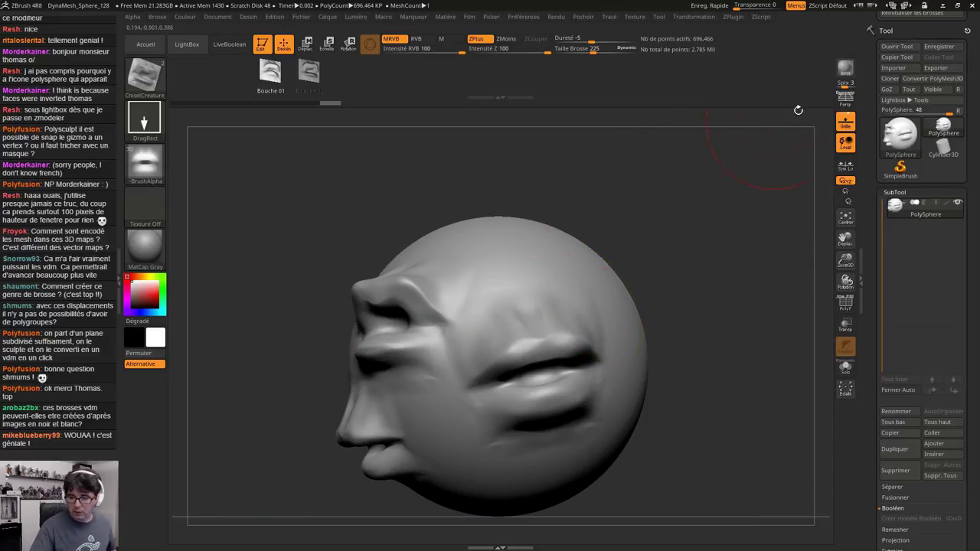
# Load the creature.ZTL tool from the Z_VDM folder inside models3D
pyautogui.click(903, 48)
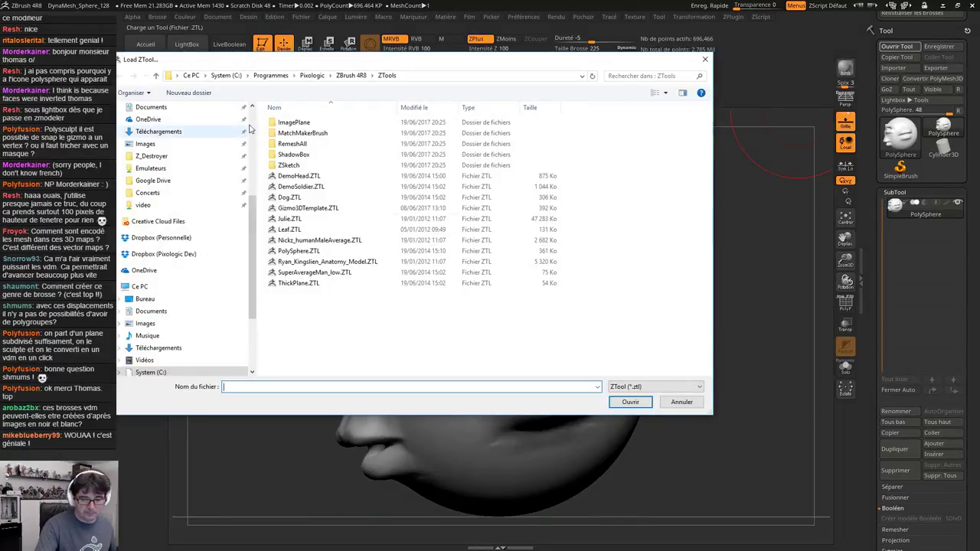
pyautogui.scroll(5, 156, 130)
pyautogui.click(149, 127)
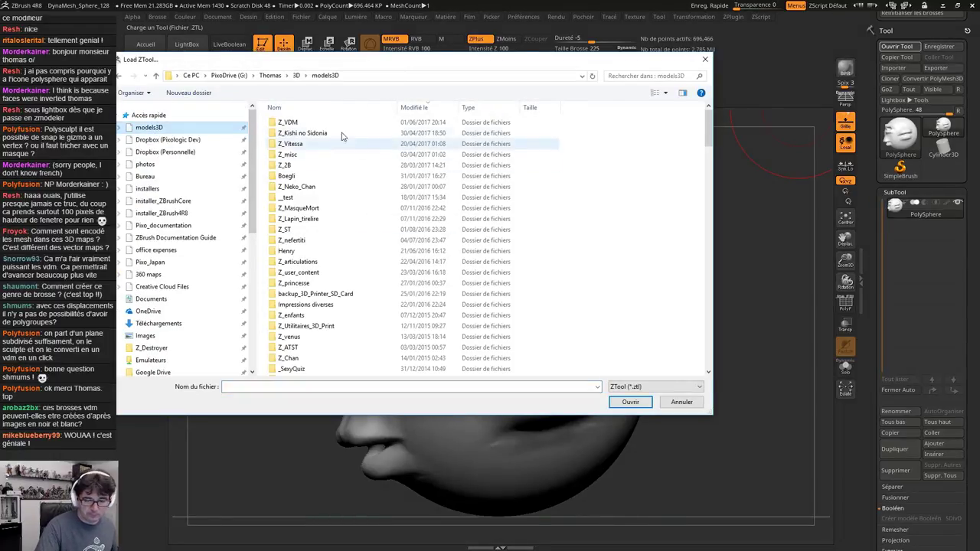
pyautogui.doubleClick(300, 123)
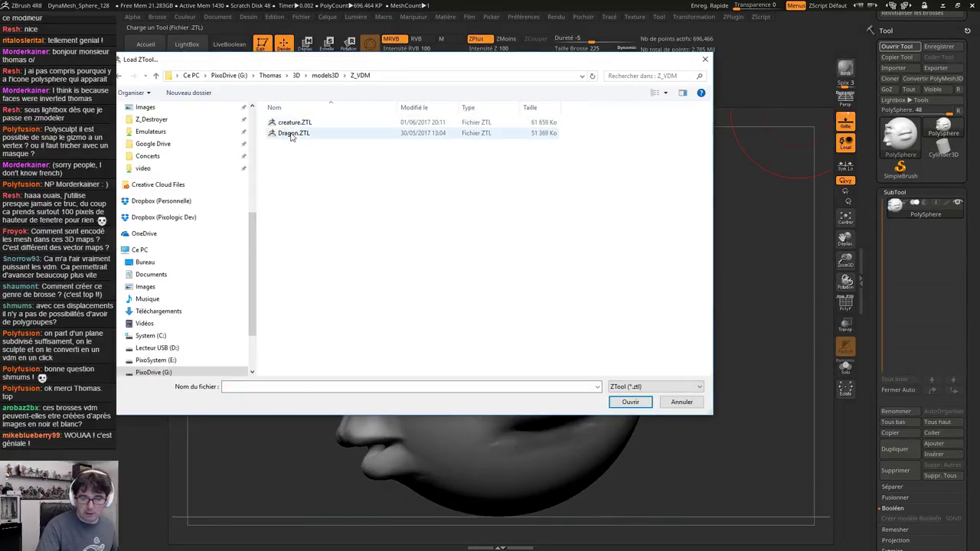
pyautogui.click(301, 125)
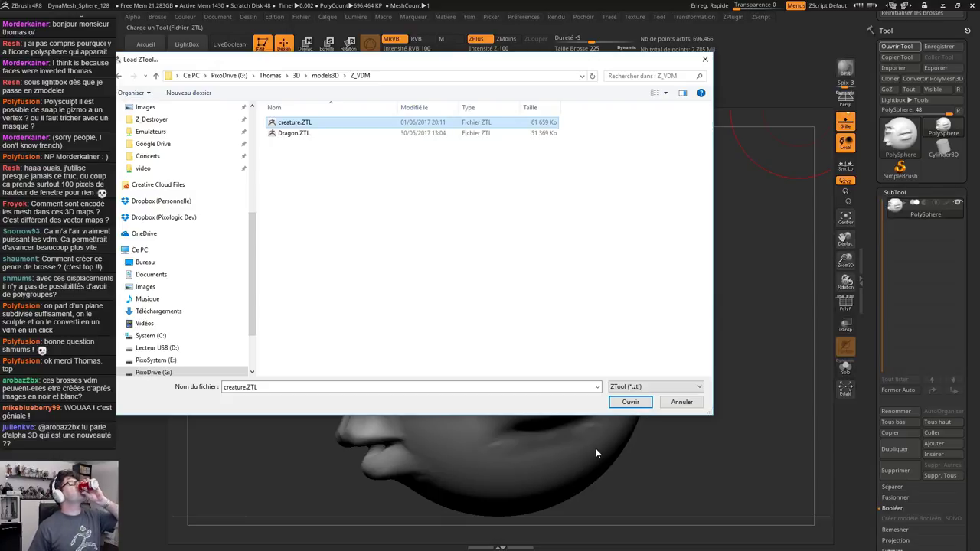
pyautogui.press('Return')
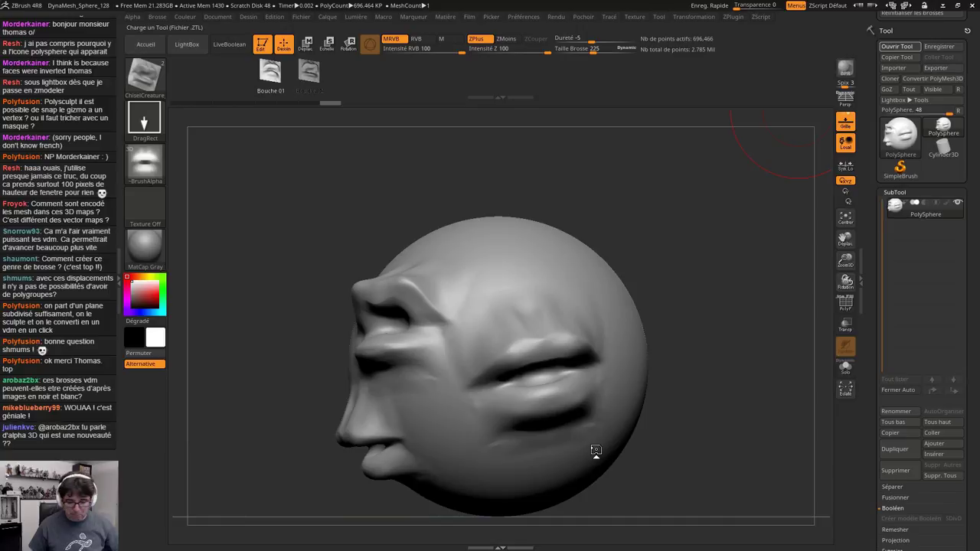
# Show the creature tool from the front and isolate its Nose1 subtool with Solo mode
pyautogui.click(919, 230)
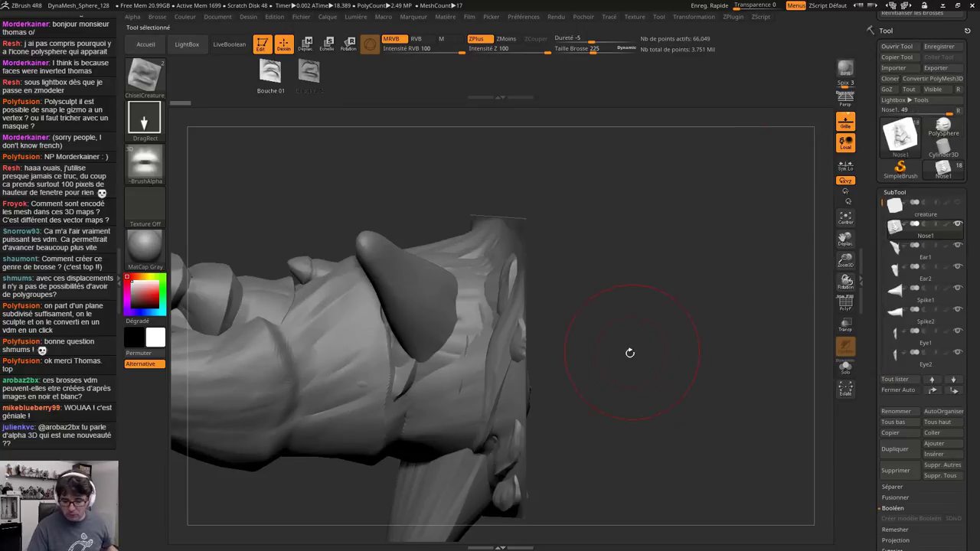
pyautogui.moveTo(630, 353); pyautogui.dragTo(681, 282)
pyautogui.moveTo(651, 335); pyautogui.dragTo(666, 353)
pyautogui.keyDown('alt'); pyautogui.moveTo(665, 353); pyautogui.dragTo(643, 303); pyautogui.keyUp('alt')
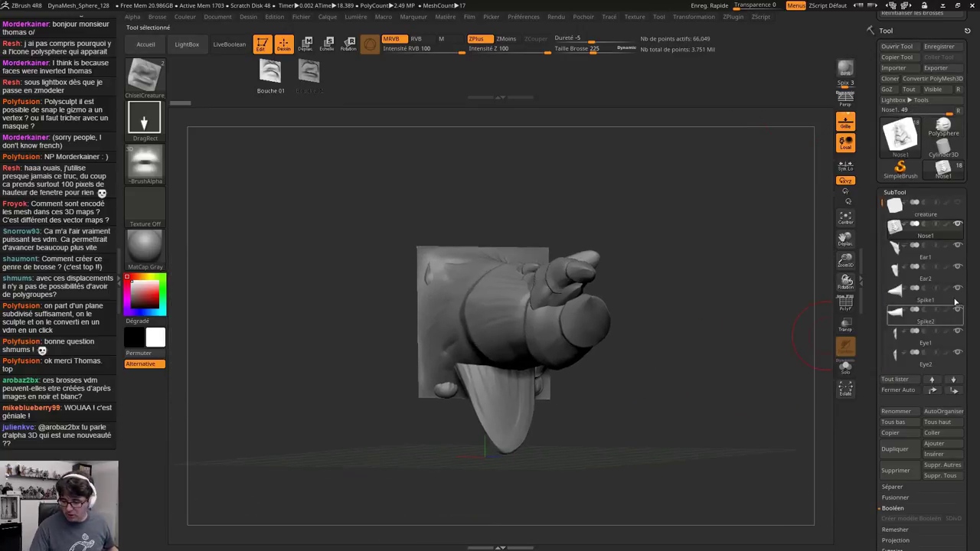
pyautogui.click(845, 367)
pyautogui.click(894, 206)
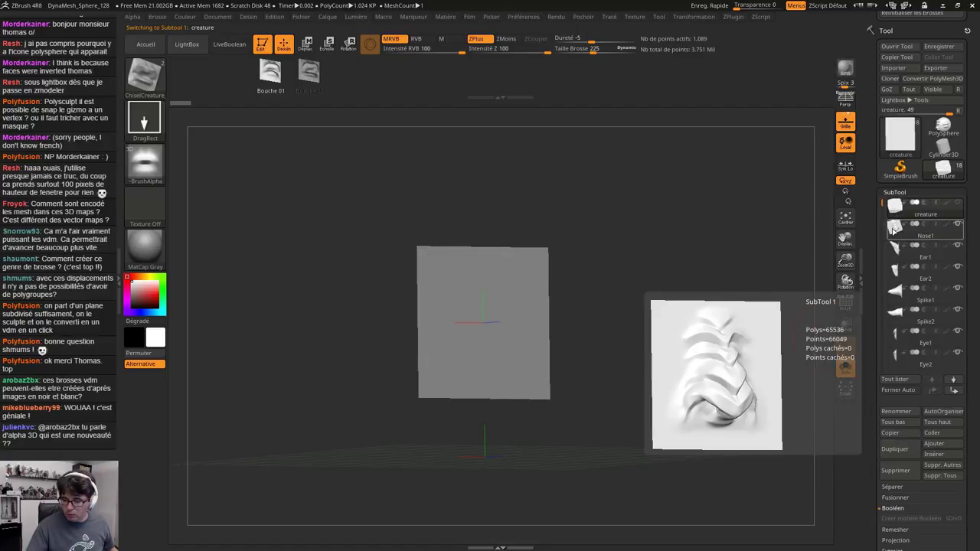
pyautogui.click(894, 227)
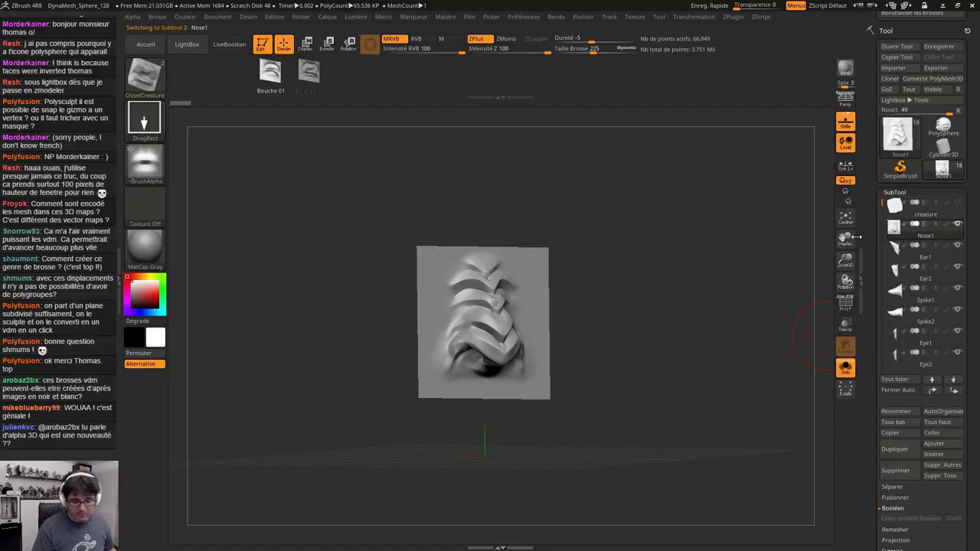
# Step through the creature's isolated subtools from Ear1 to Scale3 to examine each sculpted plane
pyautogui.press('Down')
pyautogui.press('Down')
pyautogui.press('Down')
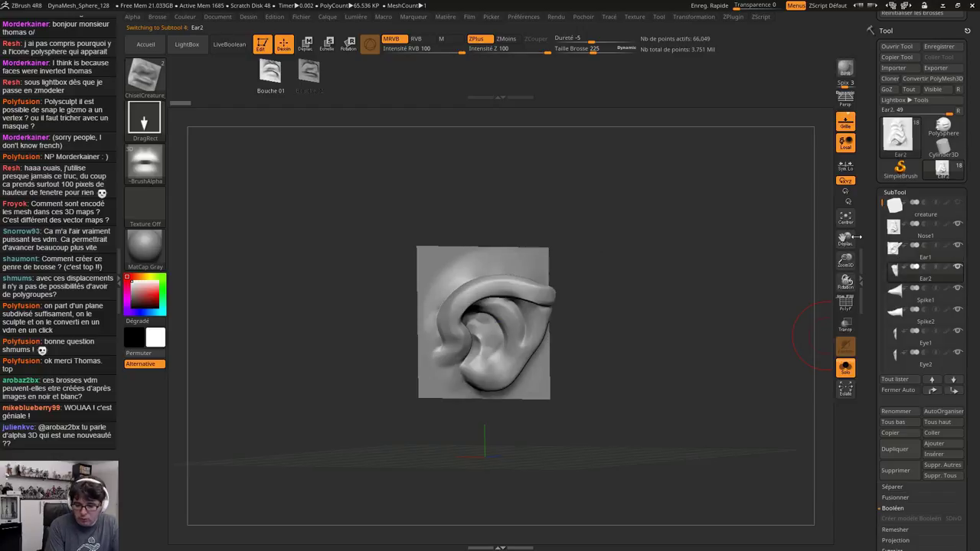
pyautogui.press('Down')
pyautogui.press('Down')
pyautogui.press('Down')
pyautogui.press('Down')
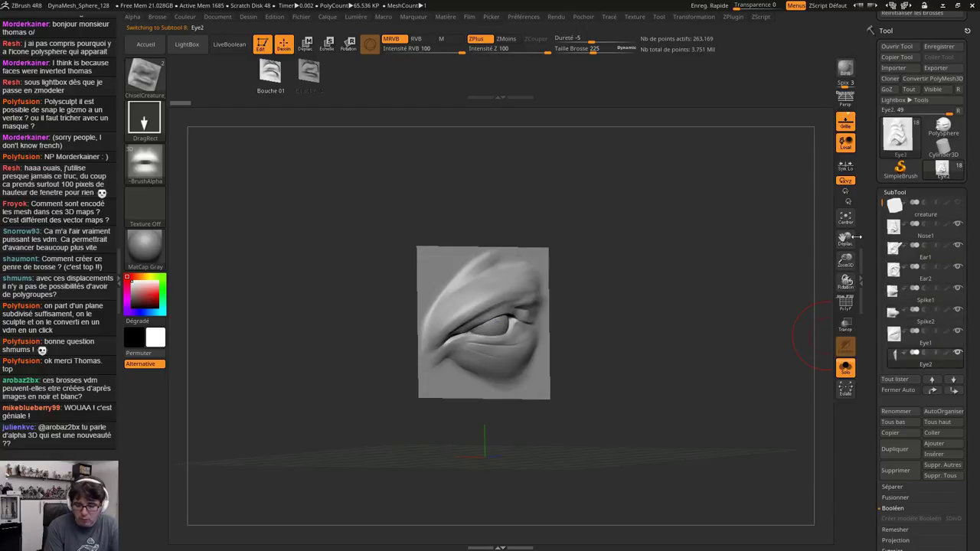
pyautogui.press('Down')
pyautogui.press('Down')
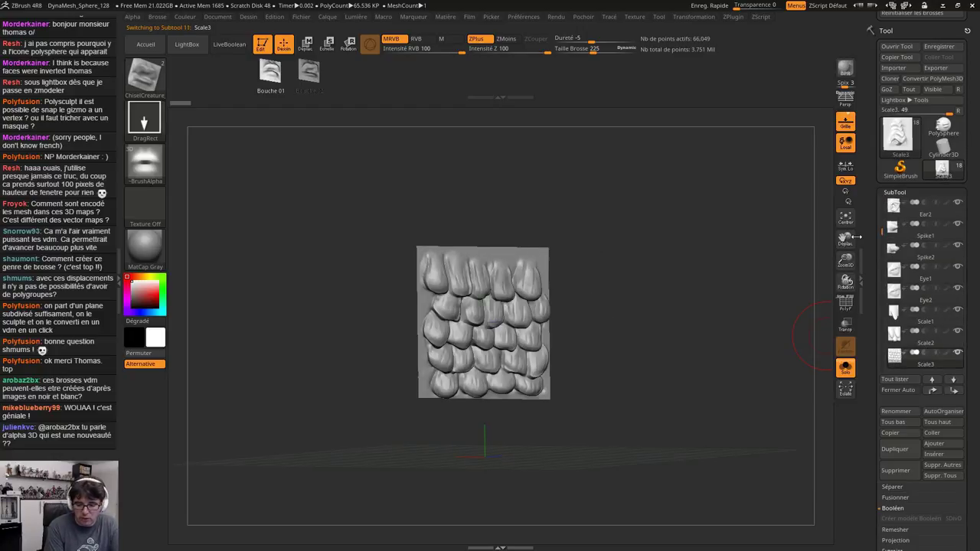
# Go back to the Scale1 subtool and inspect its overhanging form from the side and at an angle
pyautogui.press('Up')
pyautogui.press('Up')
pyautogui.moveTo(325, 290); pyautogui.dragTo(438, 305)
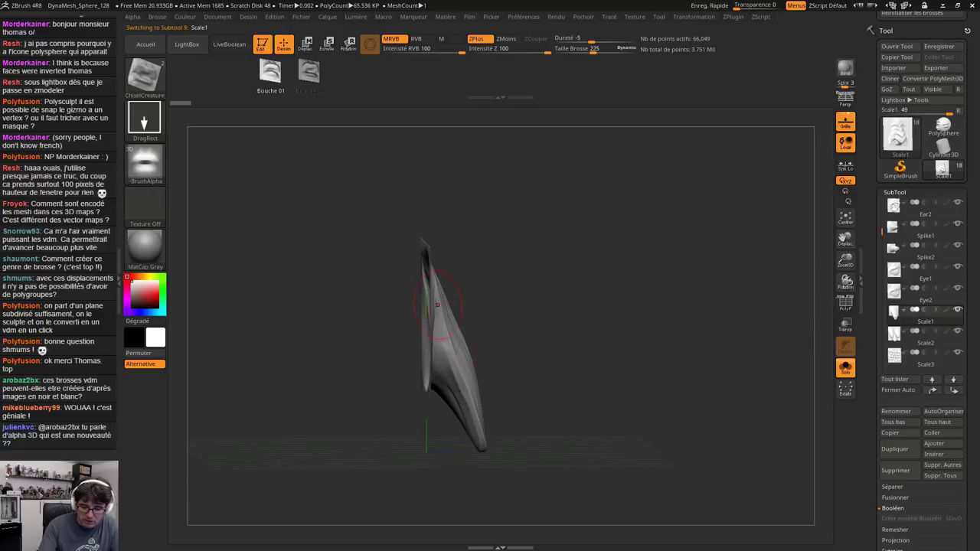
pyautogui.moveTo(474, 459); pyautogui.dragTo(506, 453)
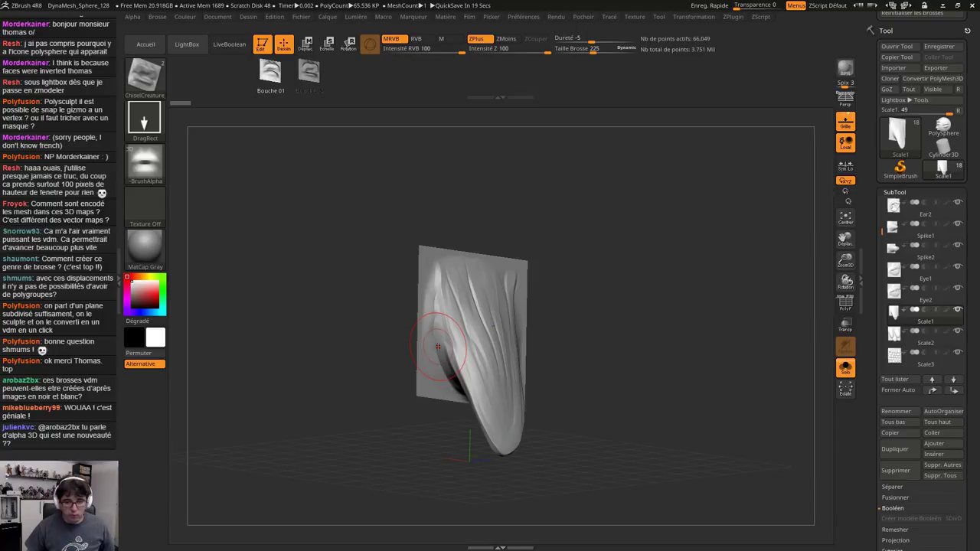
# Move on past the Scale3 subtool to Teeth1 and Teeth2 and compare their shapes and point counts
pyautogui.press('Down')
pyautogui.press('Down')
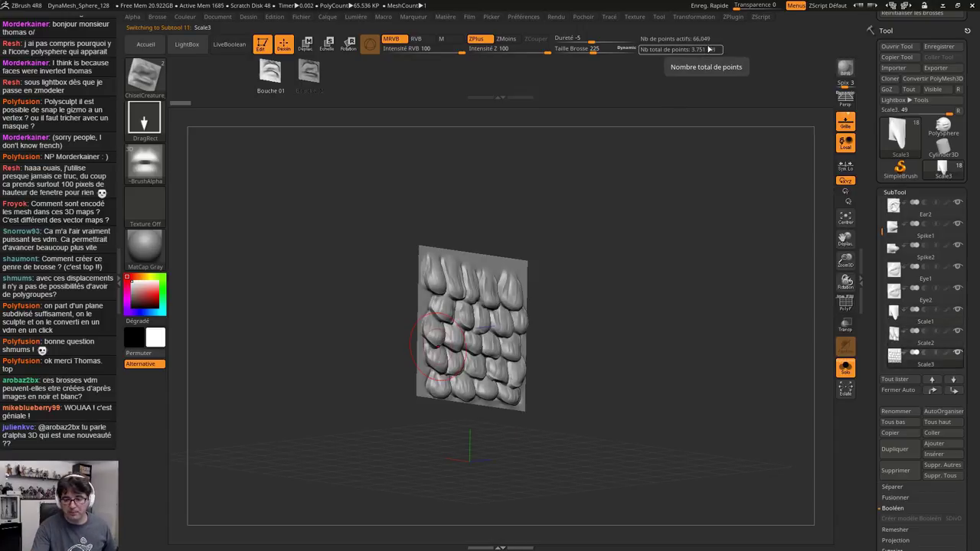
pyautogui.press('Down')
pyautogui.press('Down')
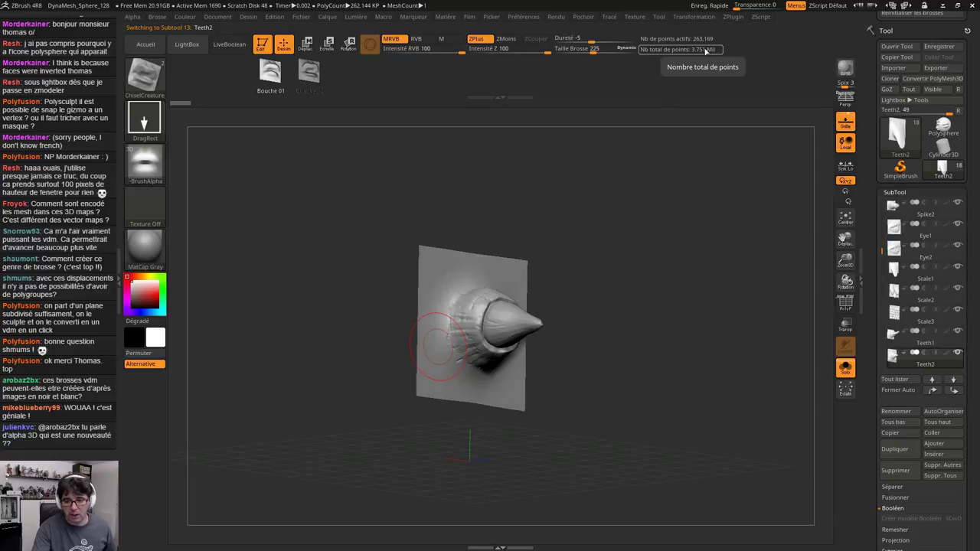
pyautogui.press('Up')
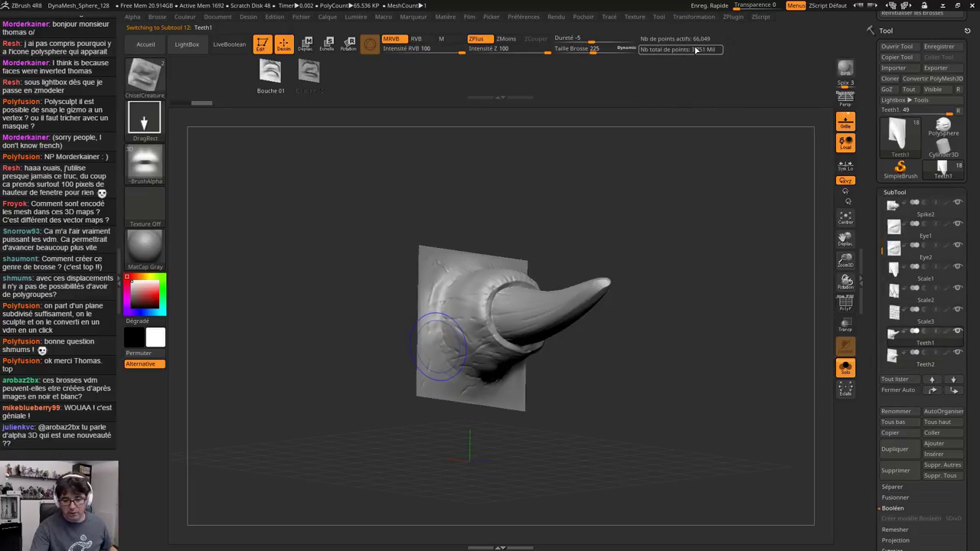
pyautogui.press('Down')
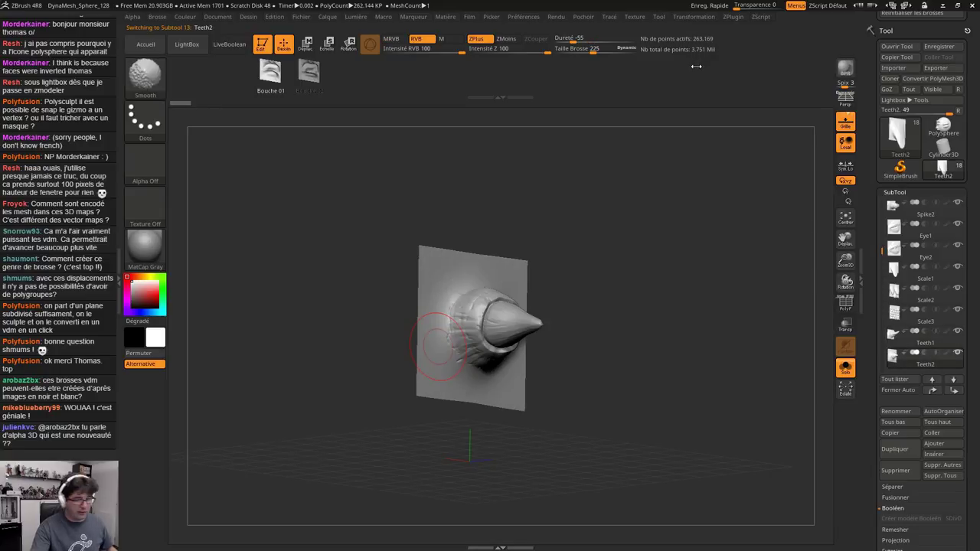
# Switch back to the PolySphere tool and select the Teeth1 alpha of the ChiselCreature brush
pyautogui.moveTo(582, 358); pyautogui.dragTo(519, 399)
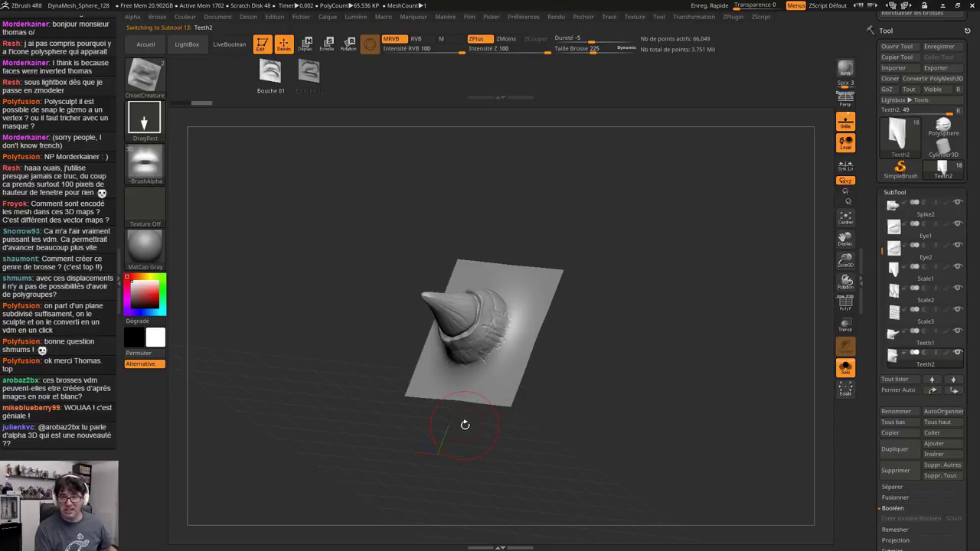
pyautogui.click(942, 135)
pyautogui.moveTo(723, 376); pyautogui.dragTo(612, 376)
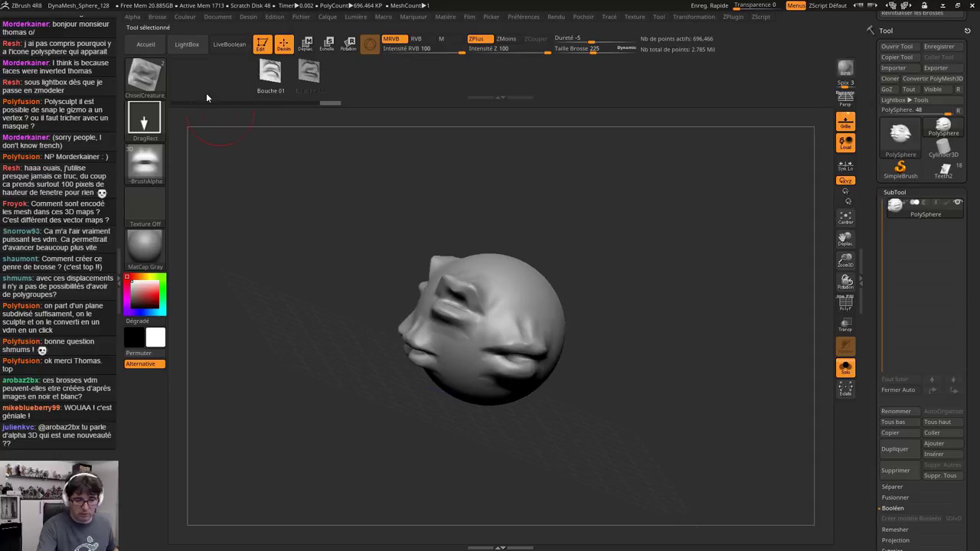
pyautogui.click(145, 75)
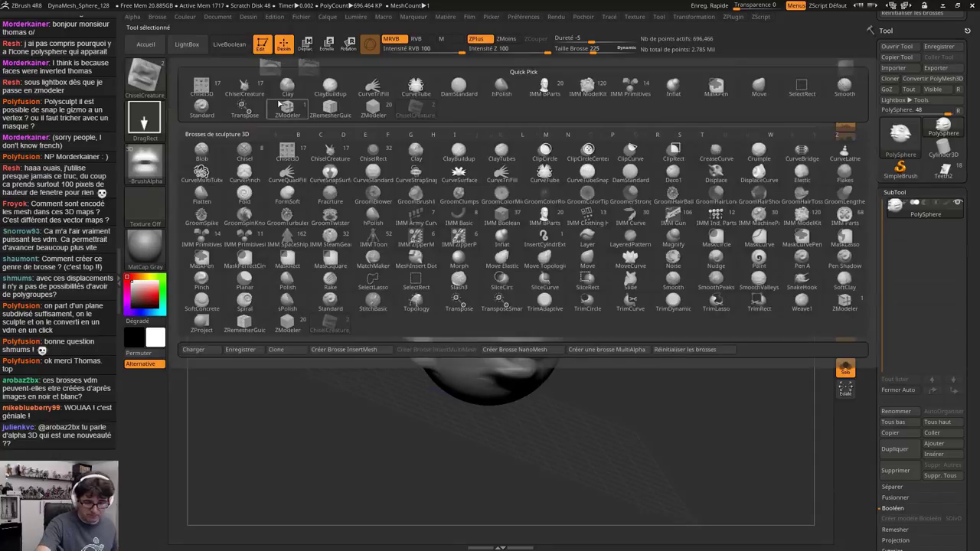
pyautogui.click(339, 154)
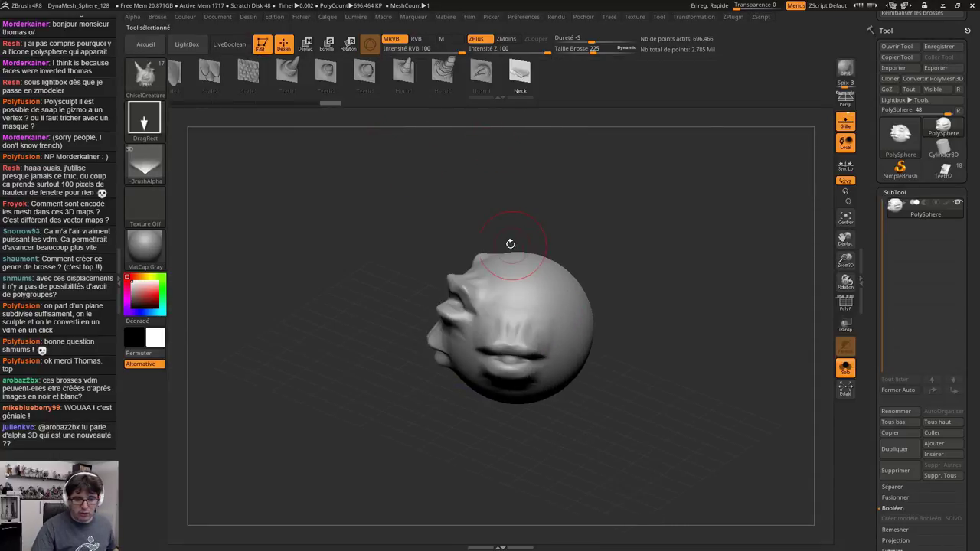
pyautogui.click(300, 69)
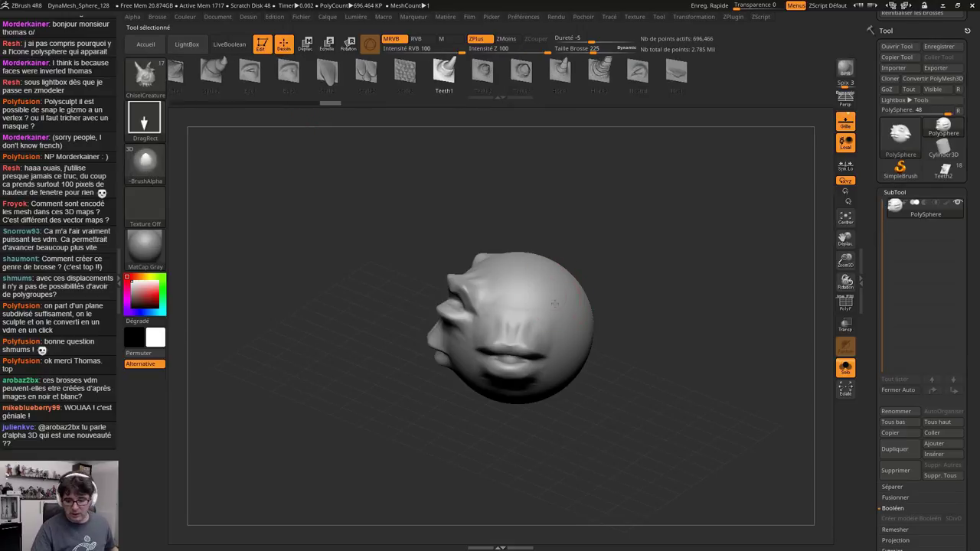
# Try placing mirrored Teeth1 horns on the sphere, first with the DragRect stroke and again with DragDot
pyautogui.moveTo(555, 304); pyautogui.dragTo(602, 387)
pyautogui.hotkey('ctrl', 'z')
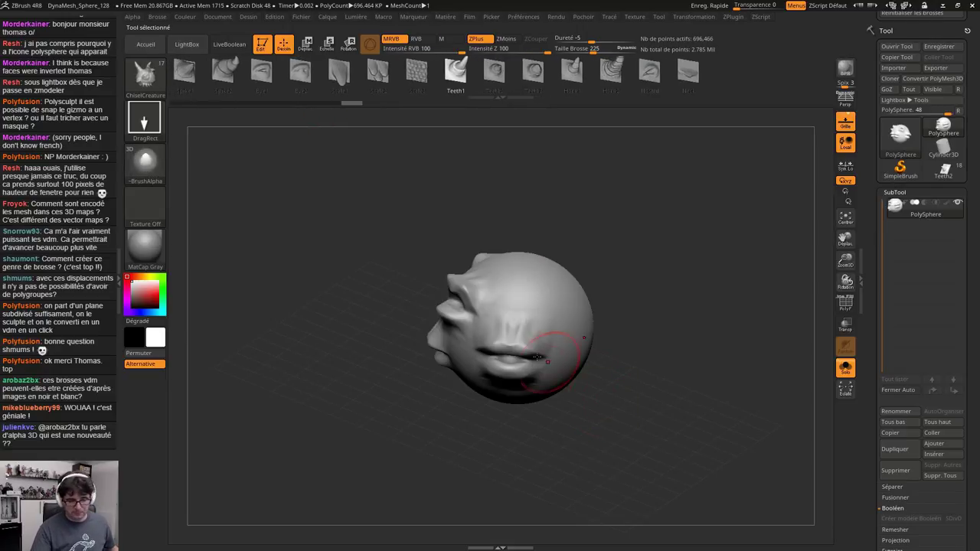
pyautogui.click(145, 120)
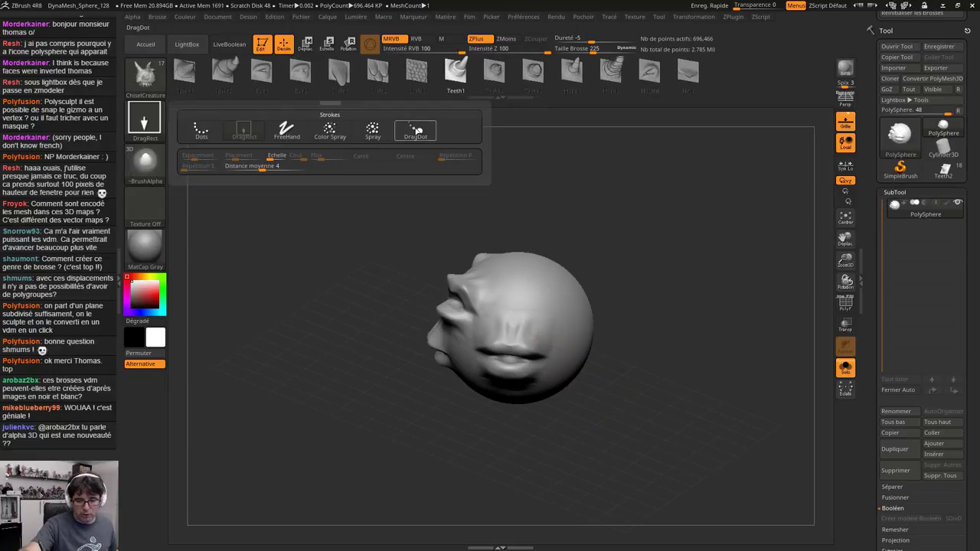
pyautogui.click(417, 131)
pyautogui.moveTo(612, 305); pyautogui.dragTo(567, 309, button='right')
pyautogui.keyDown('ctrl'); pyautogui.moveTo(567, 310); pyautogui.dragTo(594, 360, button='right'); pyautogui.keyUp('ctrl')
pyautogui.moveTo(576, 329)
pyautogui.mouseDown()
pyautogui.moveTo(570, 319)
pyautogui.moveTo(576, 363)
pyautogui.moveTo(487, 312)
pyautogui.moveTo(531, 242)
pyautogui.moveTo(559, 281)
pyautogui.moveTo(490, 293)
pyautogui.mouseUp()
pyautogui.press('ctrl')
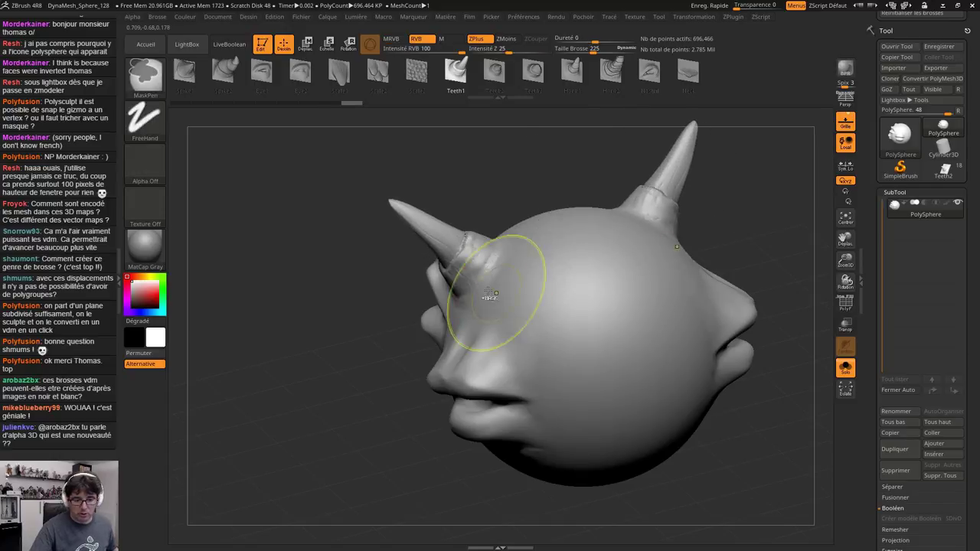
pyautogui.hotkey('ctrl', 'z')
# Switch the brush to the Dots stroke, try a stroke of horns and reduce the brush size to 145
pyautogui.click(151, 125)
pyautogui.click(200, 131)
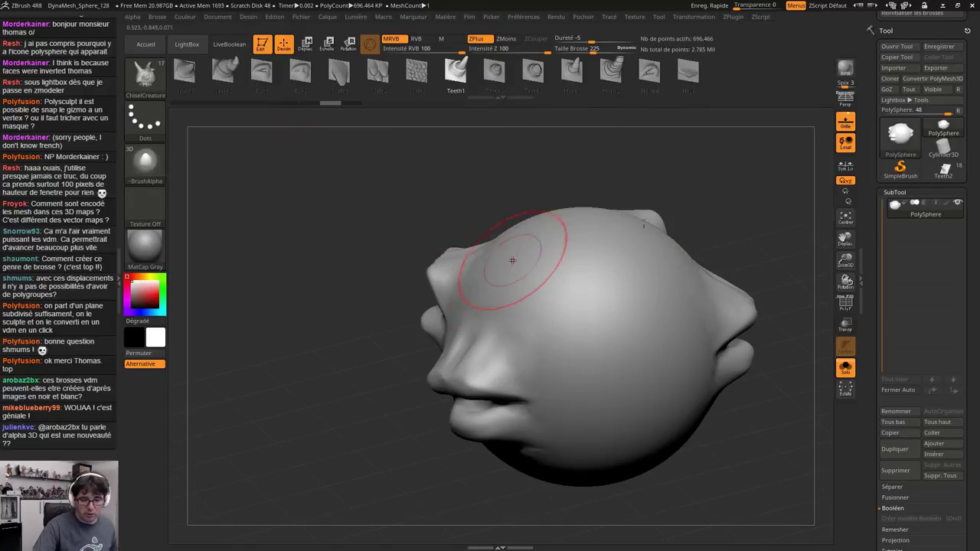
pyautogui.click(145, 119)
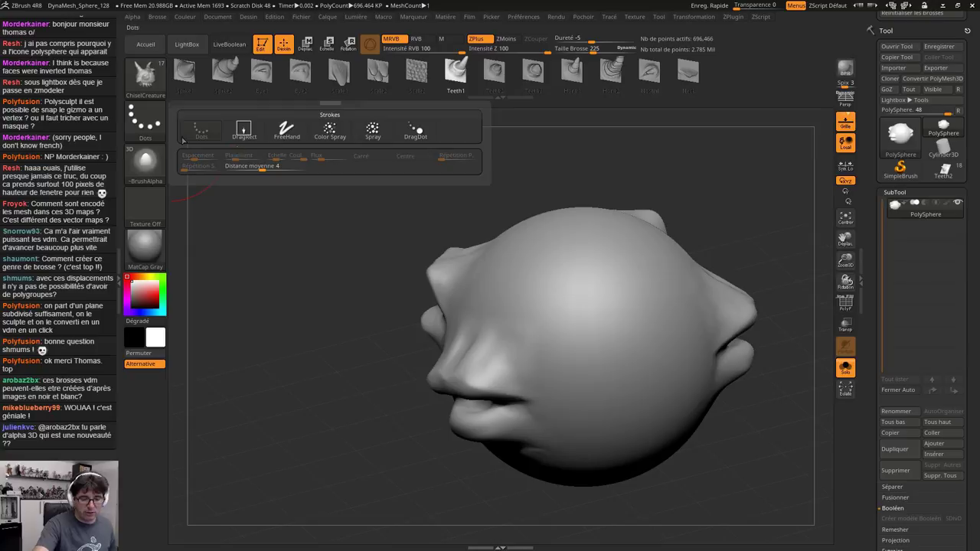
pyautogui.moveTo(525, 266); pyautogui.dragTo(584, 448)
pyautogui.hotkey('ctrl', 'z')
pyautogui.press('s')
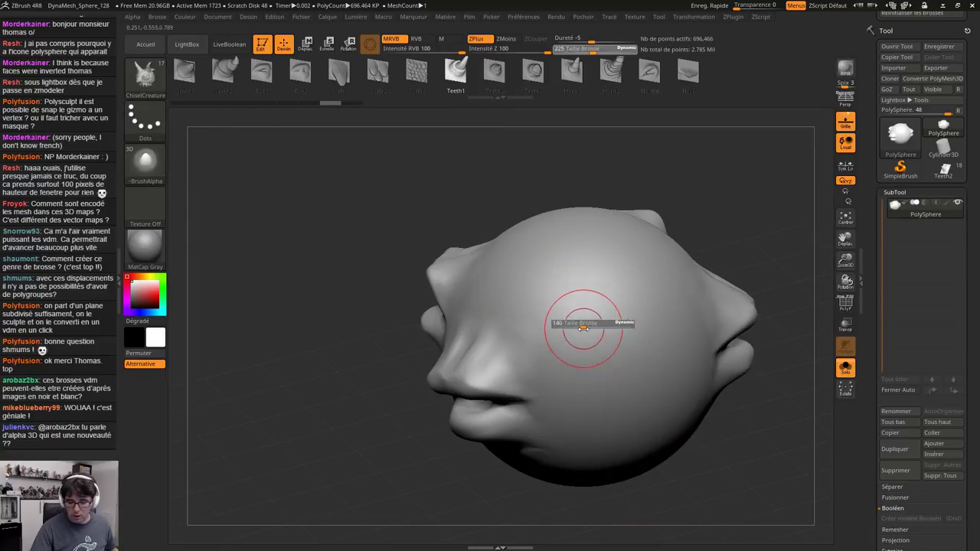
pyautogui.moveTo(583, 327); pyautogui.dragTo(586, 327)
# Try a dense row of Teeth1 horns down the sphere with the Dots stroke and inspect it from several angles
pyautogui.moveTo(509, 249)
pyautogui.mouseDown()
pyautogui.moveTo(516, 346)
pyautogui.moveTo(604, 470)
pyautogui.mouseUp()
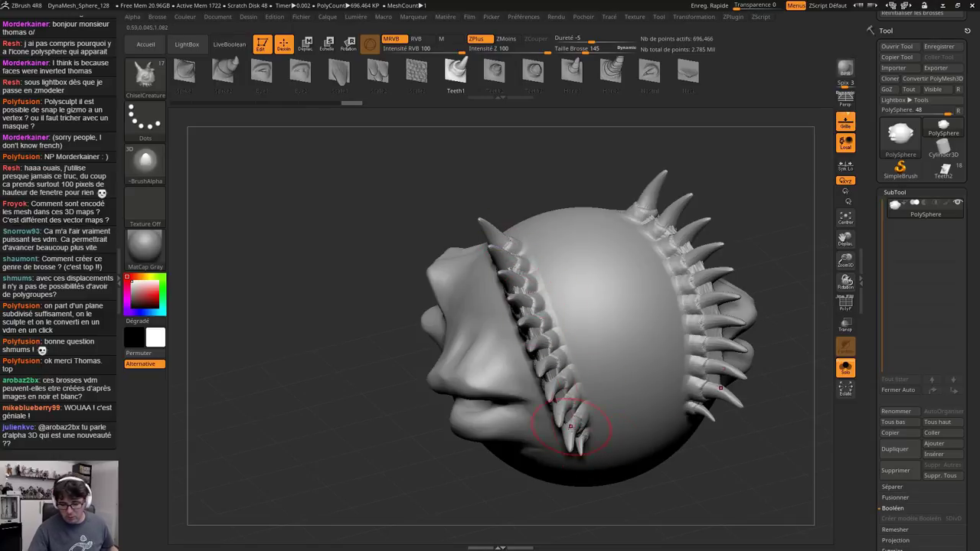
pyautogui.moveTo(570, 427); pyautogui.dragTo(541, 261, button='right')
pyautogui.moveTo(536, 294); pyautogui.dragTo(605, 344, button='right')
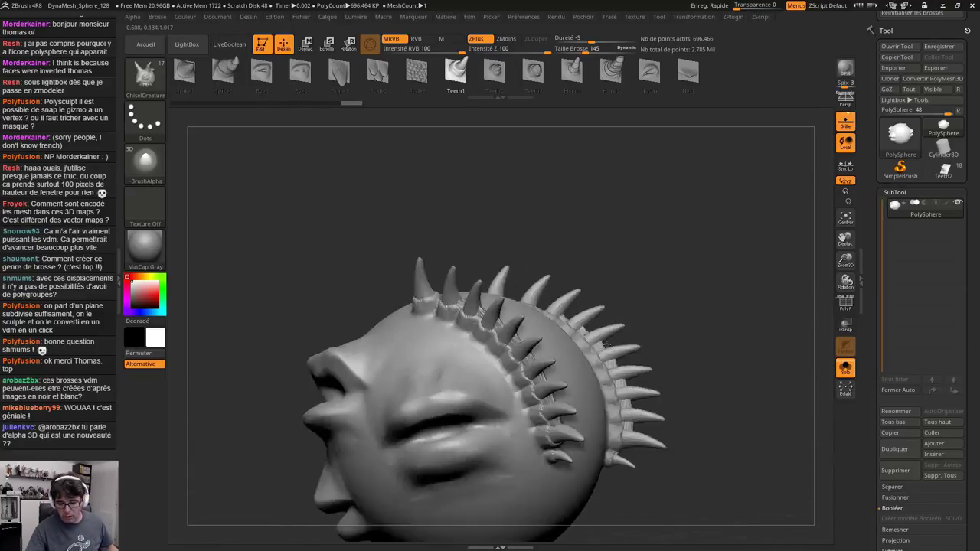
pyautogui.moveTo(605, 344); pyautogui.dragTo(545, 347)
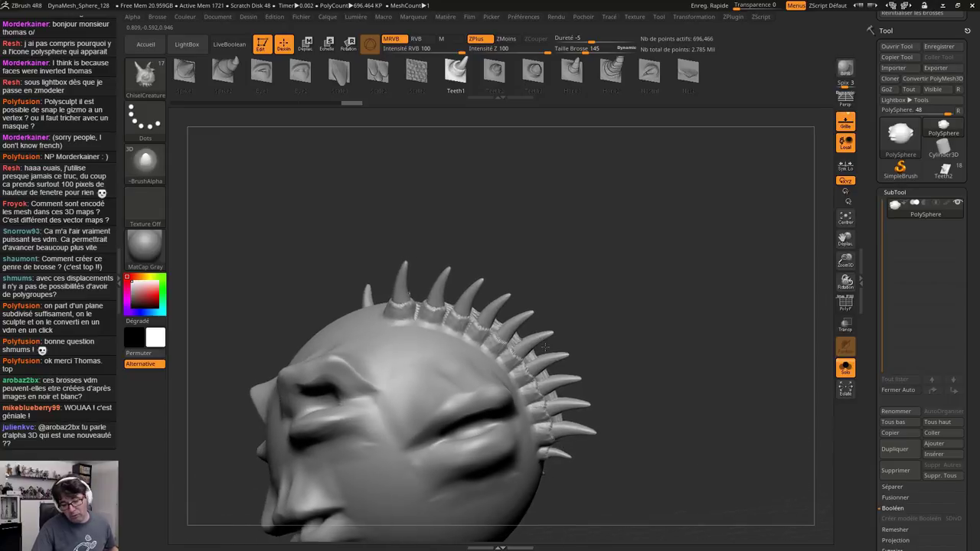
pyautogui.moveTo(545, 346); pyautogui.dragTo(514, 382, button='right')
pyautogui.hotkey('ctrl', 'z')
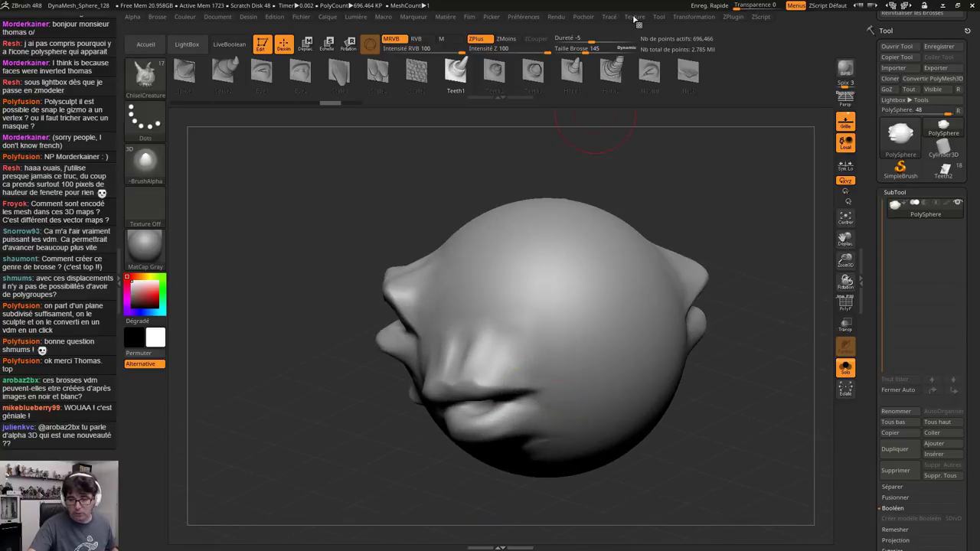
# Increase the Lazy Mouse step, try rows of widely spaced Teeth1 horns on the sphere, and undo them
pyautogui.moveTo(609, 18)
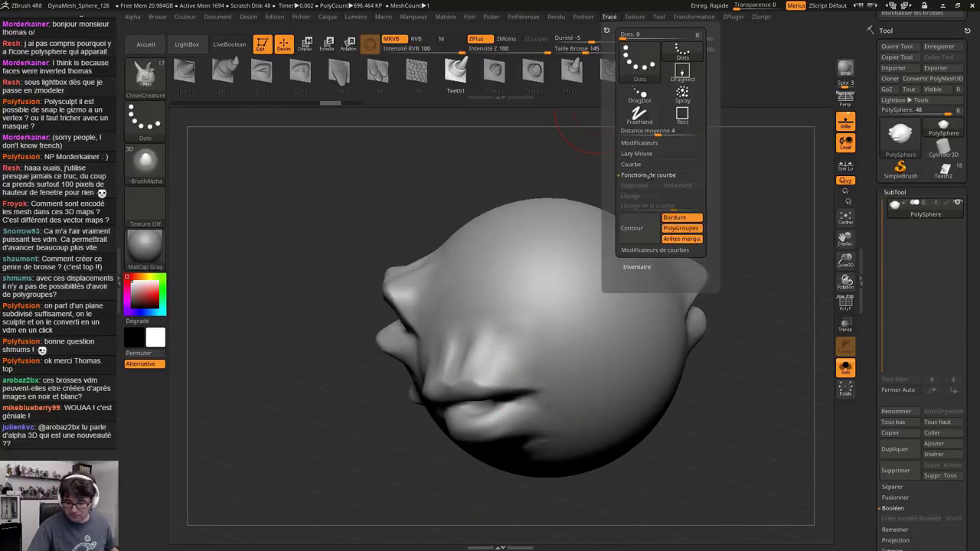
pyautogui.click(646, 154)
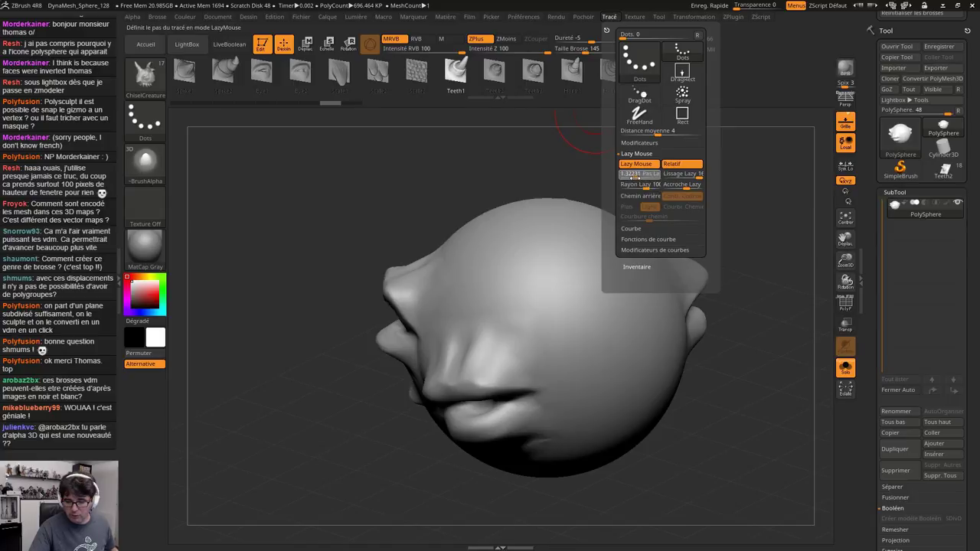
pyautogui.moveTo(503, 230)
pyautogui.mouseDown()
pyautogui.moveTo(515, 279)
pyautogui.moveTo(576, 403)
pyautogui.moveTo(586, 467)
pyautogui.mouseUp()
pyautogui.moveTo(747, 464); pyautogui.dragTo(698, 458)
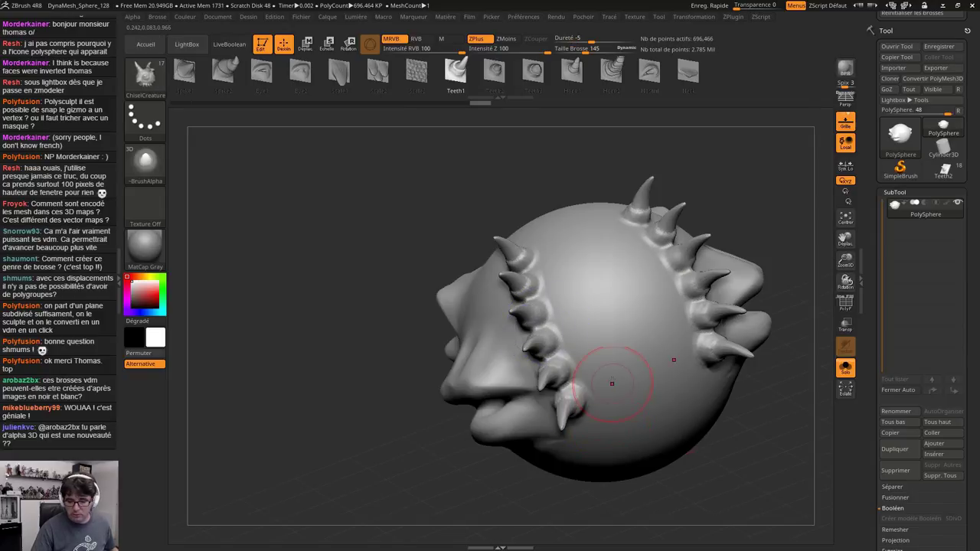
pyautogui.moveTo(567, 278)
pyautogui.mouseDown()
pyautogui.moveTo(590, 354)
pyautogui.moveTo(647, 460)
pyautogui.mouseUp()
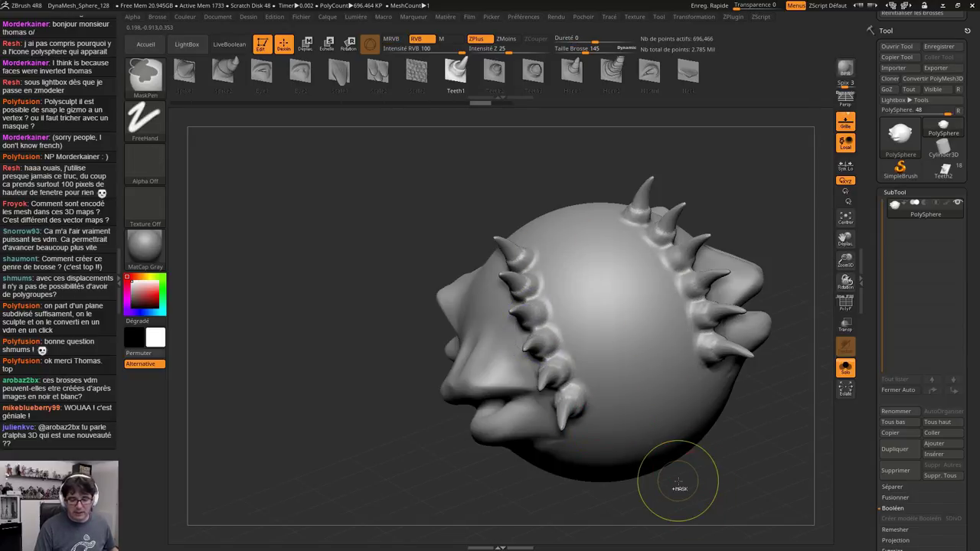
pyautogui.hotkey('ctrl', 'z')
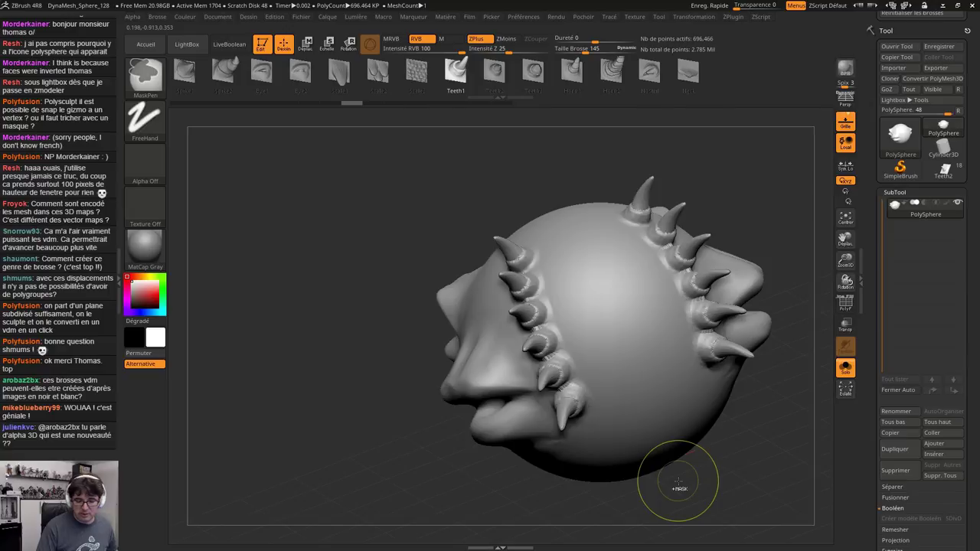
pyautogui.hotkey('ctrl', 'z')
pyautogui.hotkey('ctrl', 'z')
# Try the Color Spray stroke by scattering Teeth1 horns densely over the back and side of the sphere
pyautogui.click(143, 132)
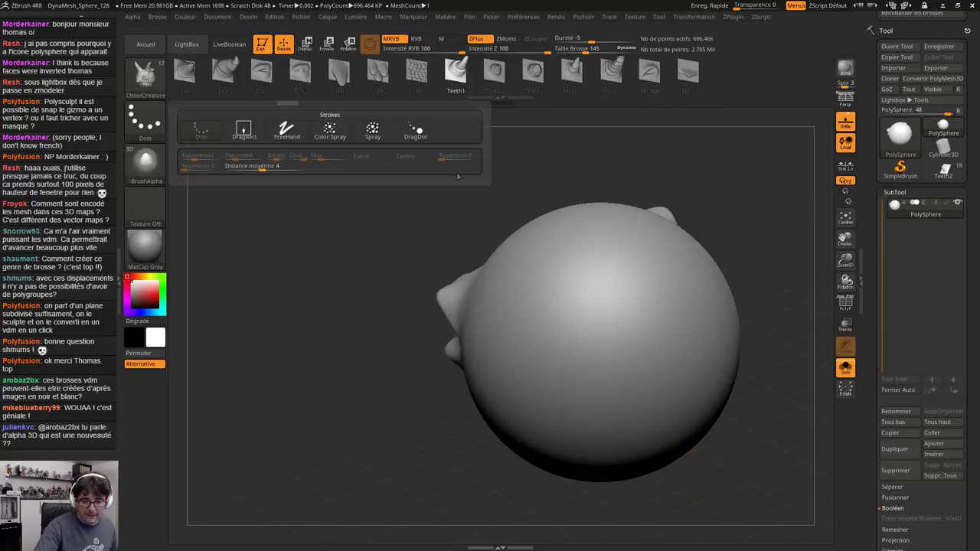
pyautogui.click(328, 132)
pyautogui.moveTo(516, 300)
pyautogui.mouseDown()
pyautogui.moveTo(543, 370)
pyautogui.moveTo(619, 416)
pyautogui.moveTo(565, 235)
pyautogui.moveTo(622, 263)
pyautogui.mouseUp()
pyautogui.moveTo(528, 379); pyautogui.dragTo(590, 391, button='right')
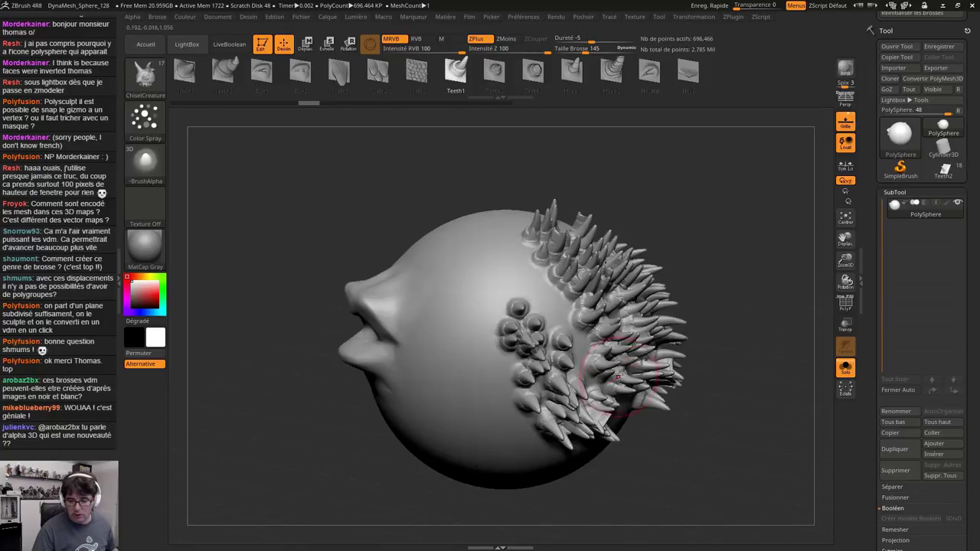
pyautogui.moveTo(462, 259)
pyautogui.mouseDown()
pyautogui.moveTo(452, 458)
pyautogui.moveTo(494, 490)
pyautogui.mouseUp()
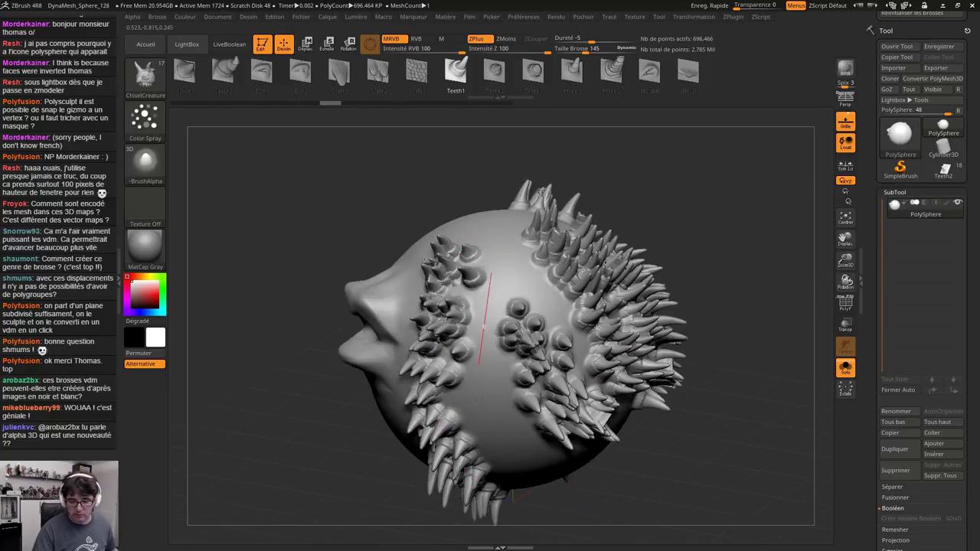
pyautogui.moveTo(488, 312); pyautogui.dragTo(522, 461)
pyautogui.moveTo(517, 268); pyautogui.dragTo(530, 295)
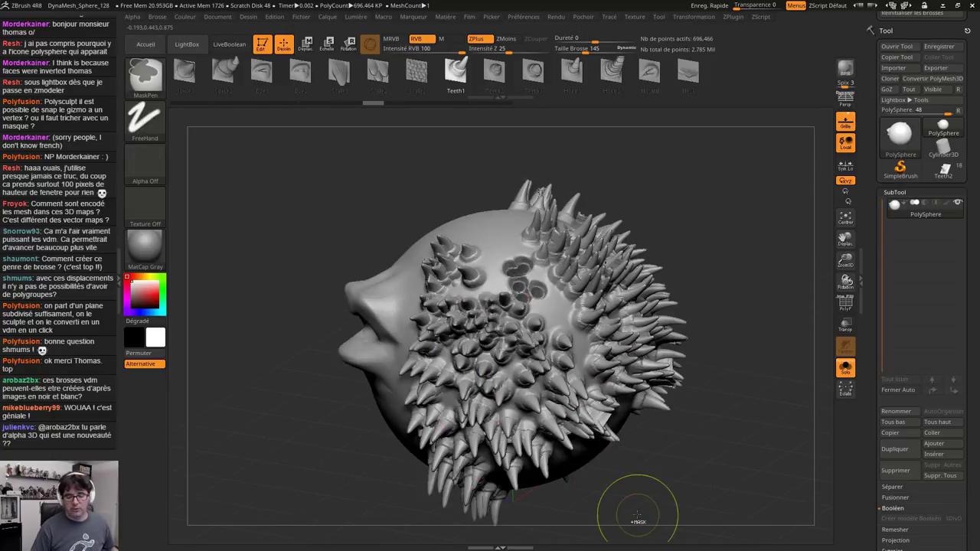
# Try one more sprayed stroke and undo all the scattered horns on the sphere
pyautogui.hotkey('ctrl', 'z')
pyautogui.moveTo(637, 514); pyautogui.dragTo(717, 477)
pyautogui.moveTo(706, 431)
pyautogui.mouseDown()
pyautogui.moveTo(619, 349)
pyautogui.moveTo(605, 307)
pyautogui.mouseUp()
pyautogui.hotkey('ctrl', 'z')
pyautogui.hotkey('ctrl', 'z')
pyautogui.hotkey('ctrl', 'z')
pyautogui.keyDown('ctrl'); pyautogui.moveTo(588, 296); pyautogui.dragTo(698, 411, button='right'); pyautogui.keyUp('ctrl')
pyautogui.hotkey('ctrl', 'z')
pyautogui.moveTo(656, 372)
pyautogui.keyDown('alt'); pyautogui.mouseDown(button='right')
pyautogui.moveTo(571, 345)
pyautogui.moveTo(492, 336)
pyautogui.mouseUp(button='right'); pyautogui.keyUp('alt')
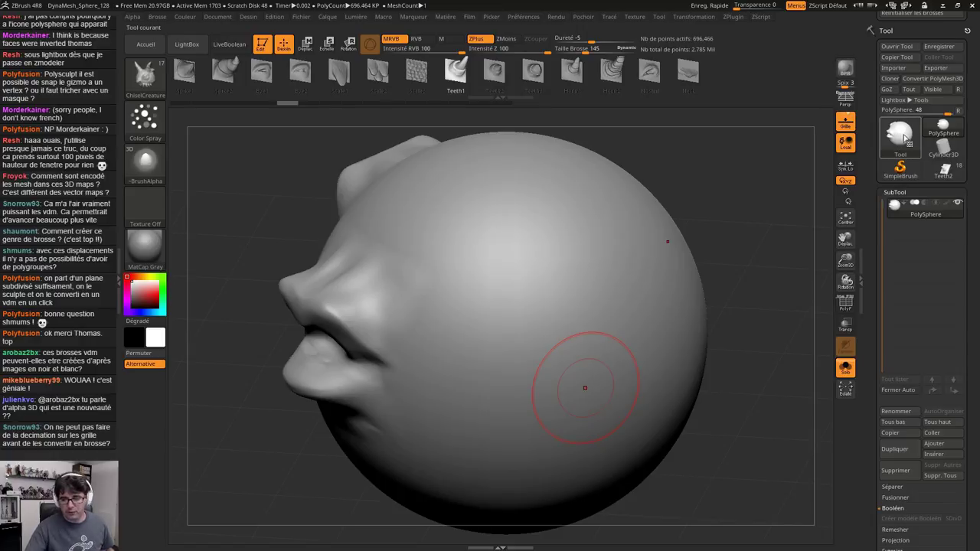
# Create a new MultiAlpha brush from the PolySphere as seen from the front
pyautogui.moveTo(714, 327)
pyautogui.mouseDown(button='right')
pyautogui.moveTo(649, 353)
pyautogui.moveTo(612, 325)
pyautogui.moveTo(729, 326)
pyautogui.moveTo(689, 296)
pyautogui.moveTo(600, 308)
pyautogui.moveTo(652, 304)
pyautogui.moveTo(668, 321)
pyautogui.moveTo(683, 308)
pyautogui.mouseUp(button='right')
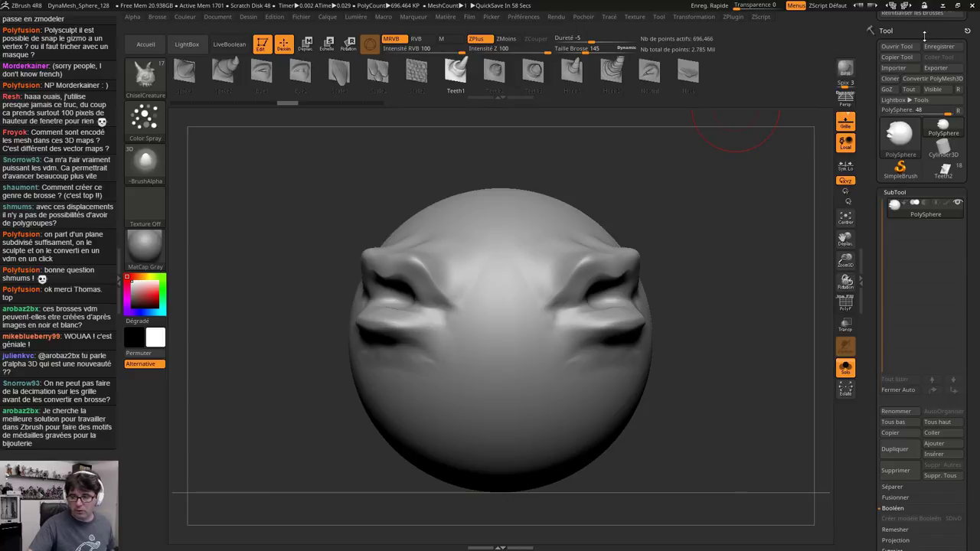
pyautogui.moveTo(900, 32); pyautogui.dragTo(899, 332)
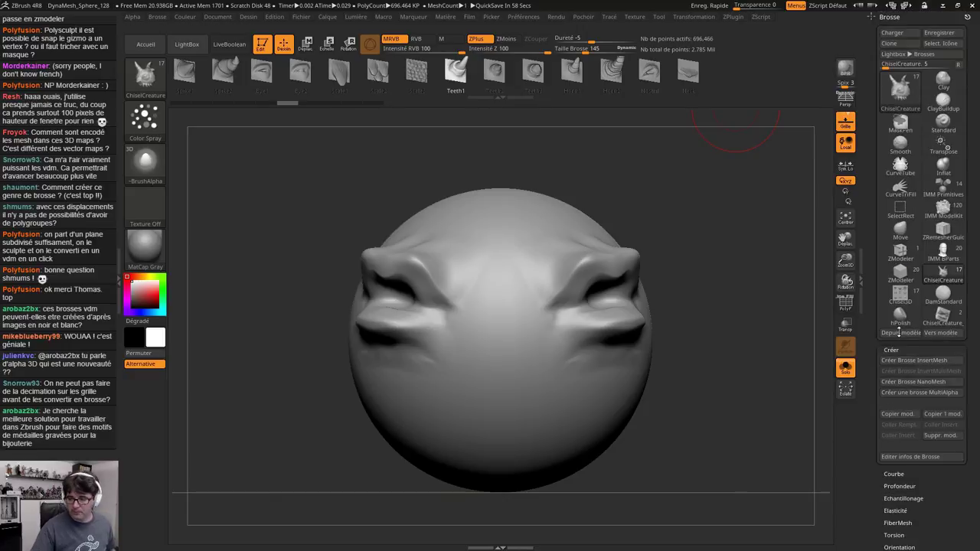
pyautogui.click(918, 392)
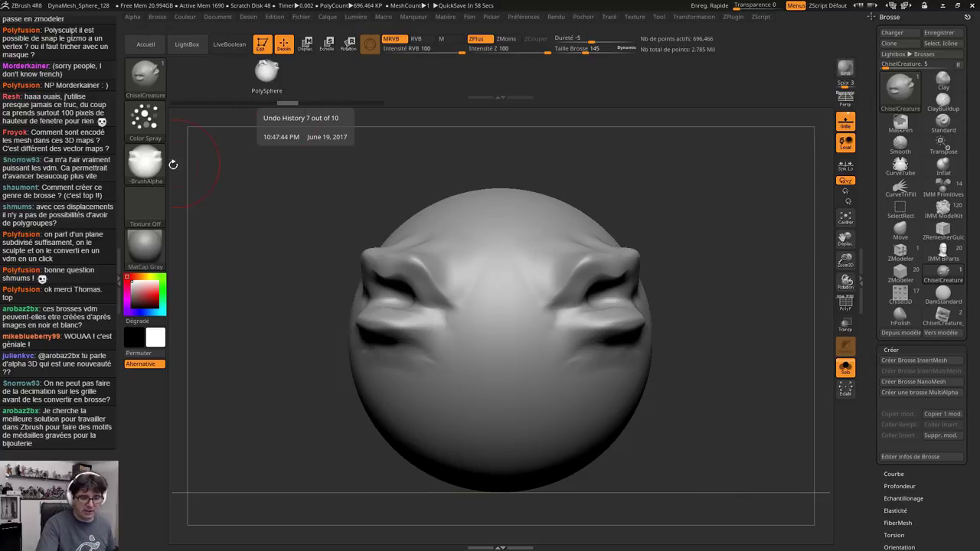
# Set the new brush's stroke to DragRect and try stamping it on the front of the sphere
pyautogui.moveTo(150, 174)
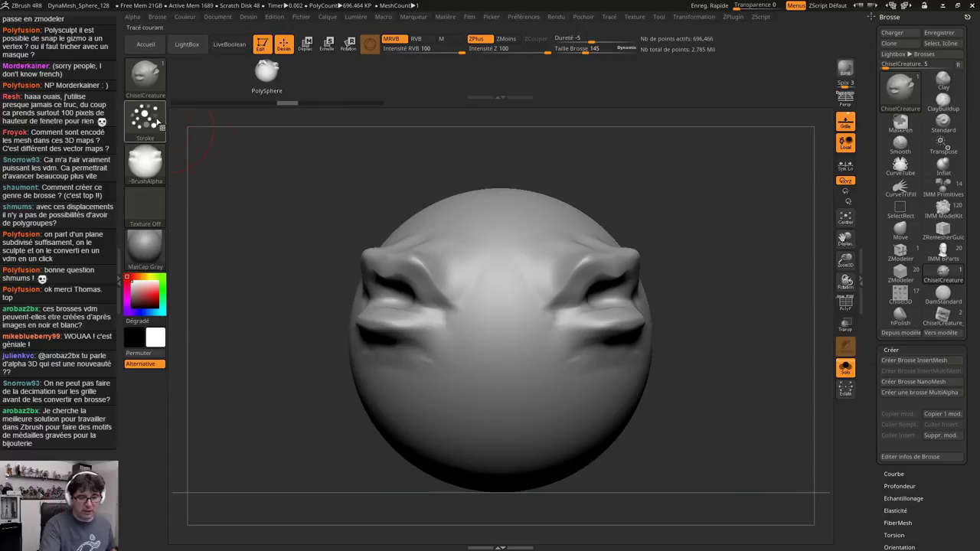
pyautogui.click(145, 118)
pyautogui.click(243, 129)
pyautogui.moveTo(499, 351)
pyautogui.mouseDown()
pyautogui.moveTo(519, 449)
pyautogui.moveTo(529, 375)
pyautogui.mouseUp()
pyautogui.hotkey('ctrl', 'z')
# Stamp the PolySphere alpha above and beside the sculpted lips on the sphere and inspect the overhanging forms
pyautogui.moveTo(467, 406); pyautogui.dragTo(526, 388, button='right')
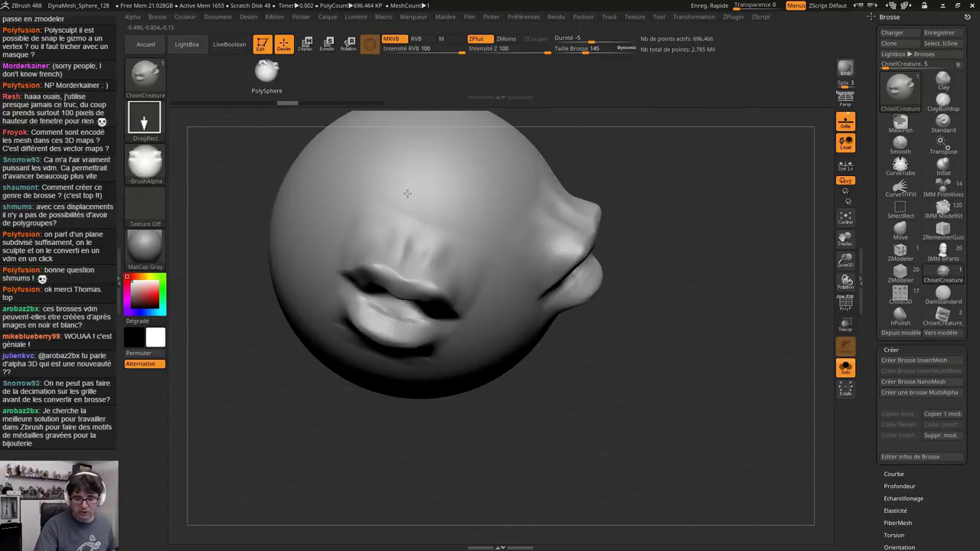
pyautogui.moveTo(395, 184); pyautogui.dragTo(450, 243)
pyautogui.moveTo(429, 429); pyautogui.dragTo(517, 417, button='right')
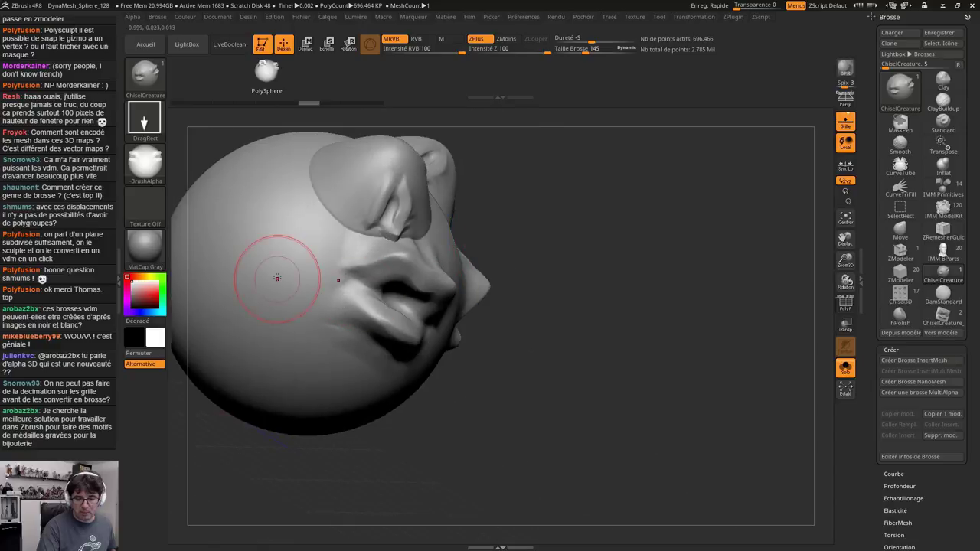
pyautogui.moveTo(278, 278)
pyautogui.mouseDown()
pyautogui.moveTo(329, 311)
pyautogui.moveTo(345, 284)
pyautogui.mouseUp()
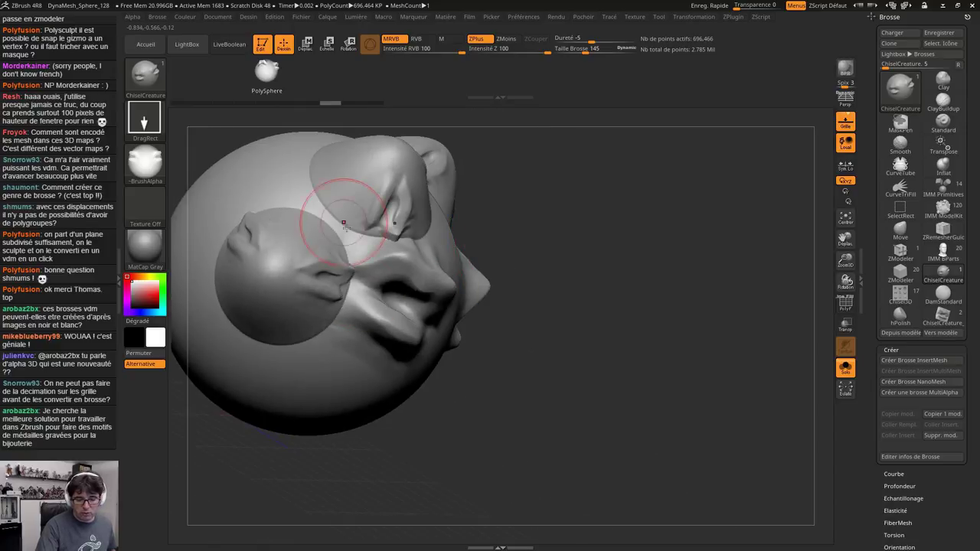
pyautogui.moveTo(361, 283)
pyautogui.mouseDown(button='right')
pyautogui.moveTo(349, 285)
pyautogui.moveTo(364, 258)
pyautogui.moveTo(342, 280)
pyautogui.mouseUp(button='right')
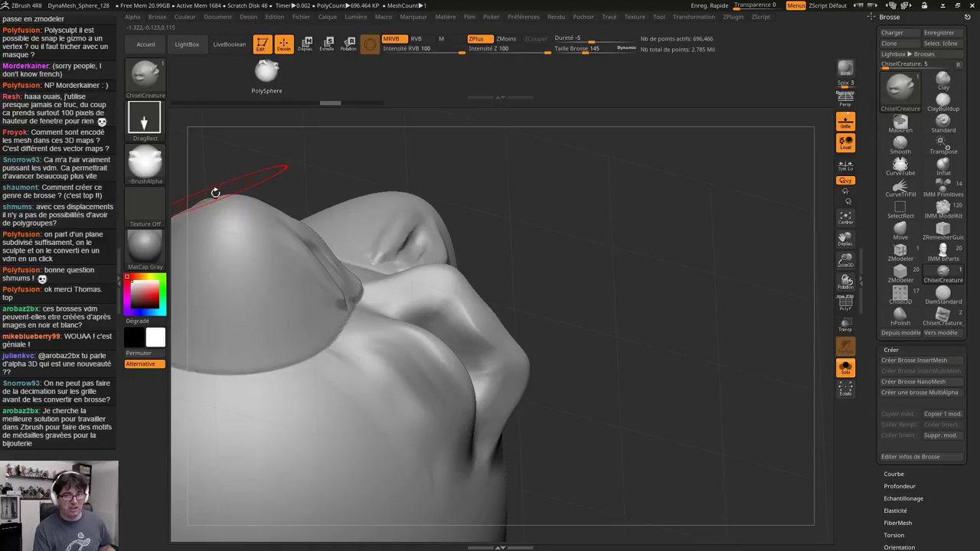
pyautogui.moveTo(215, 194)
pyautogui.mouseDown(button='right')
pyautogui.moveTo(247, 277)
pyautogui.moveTo(307, 230)
pyautogui.mouseUp(button='right')
pyautogui.moveTo(582, 360)
pyautogui.mouseDown(button='right')
pyautogui.moveTo(524, 370)
pyautogui.moveTo(527, 359)
pyautogui.mouseUp(button='right')
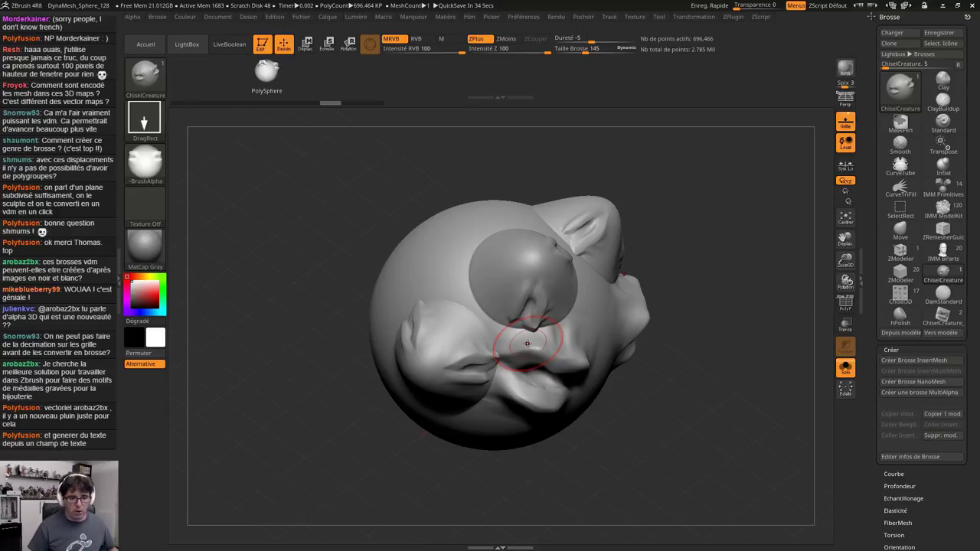
pyautogui.moveTo(527, 344); pyautogui.dragTo(607, 355, button='right')
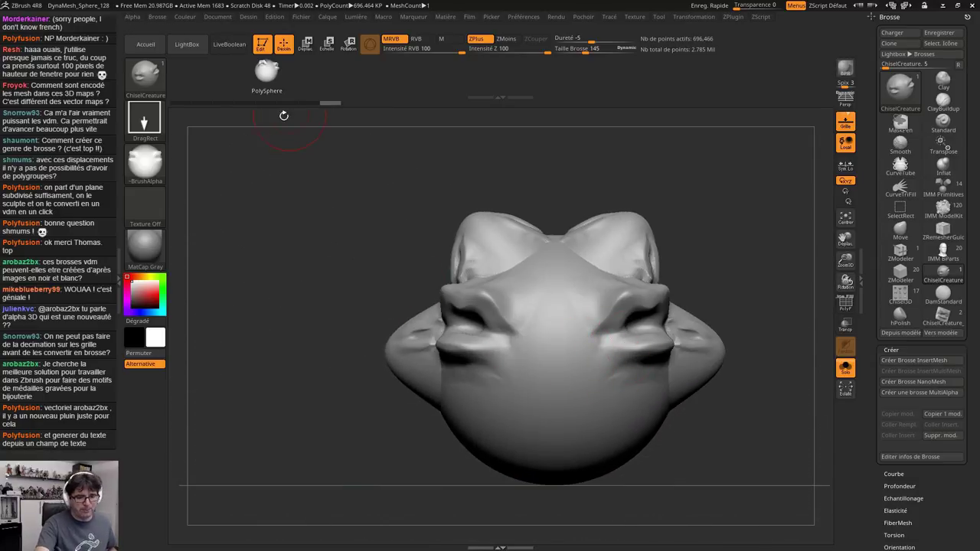
# Add the sculpted sphere to the current brush as a second mesh and stamp it symmetrically on the lower front of the sphere
pyautogui.moveTo(975, 130); pyautogui.dragTo(975, 68)
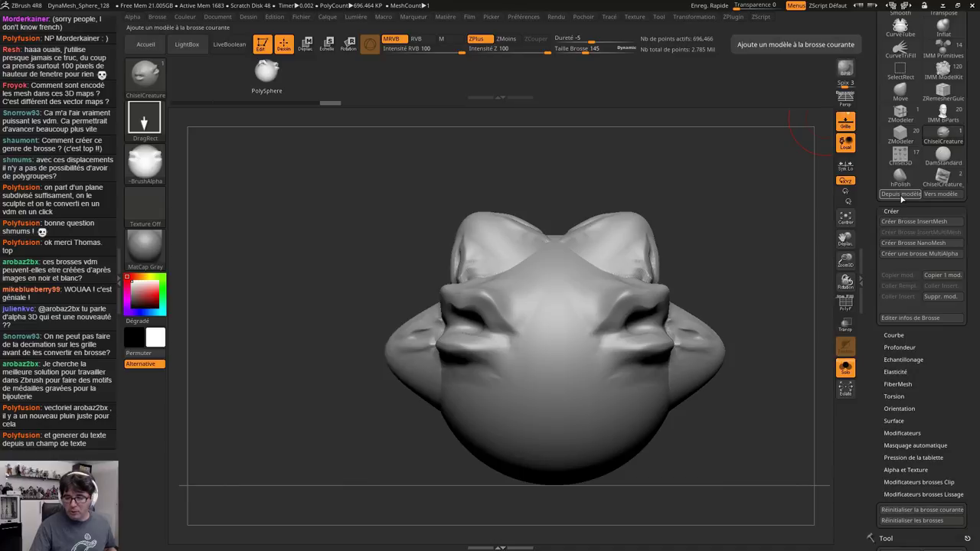
pyautogui.click(901, 196)
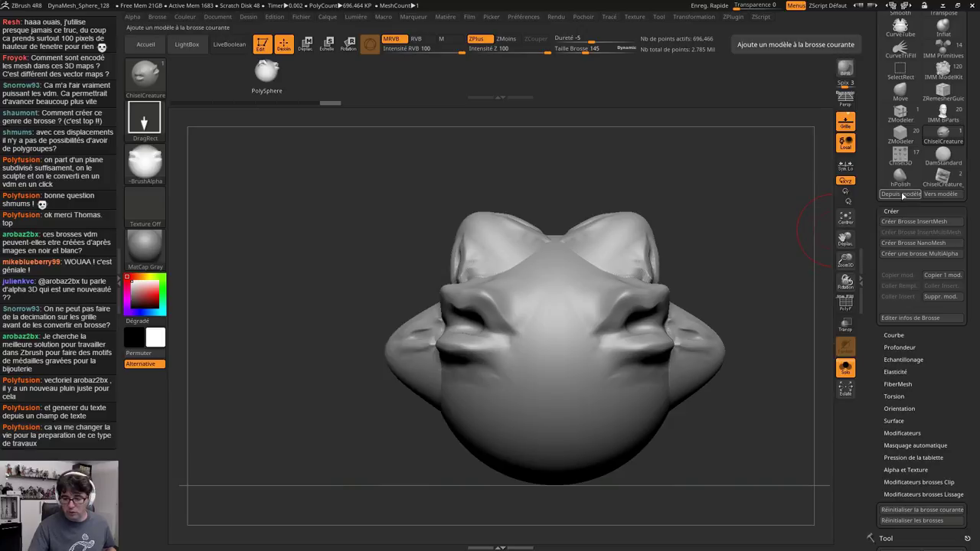
pyautogui.click(904, 194)
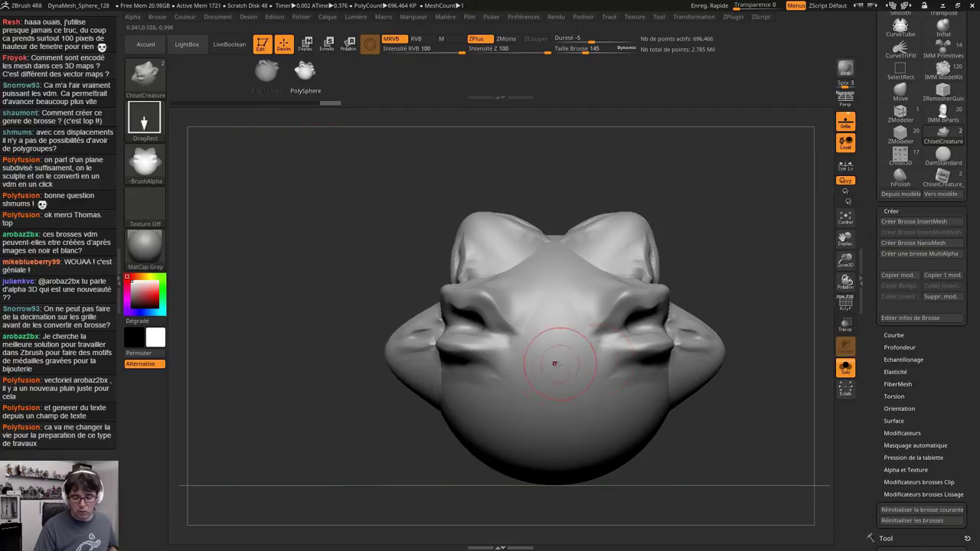
pyautogui.moveTo(465, 414); pyautogui.dragTo(486, 467)
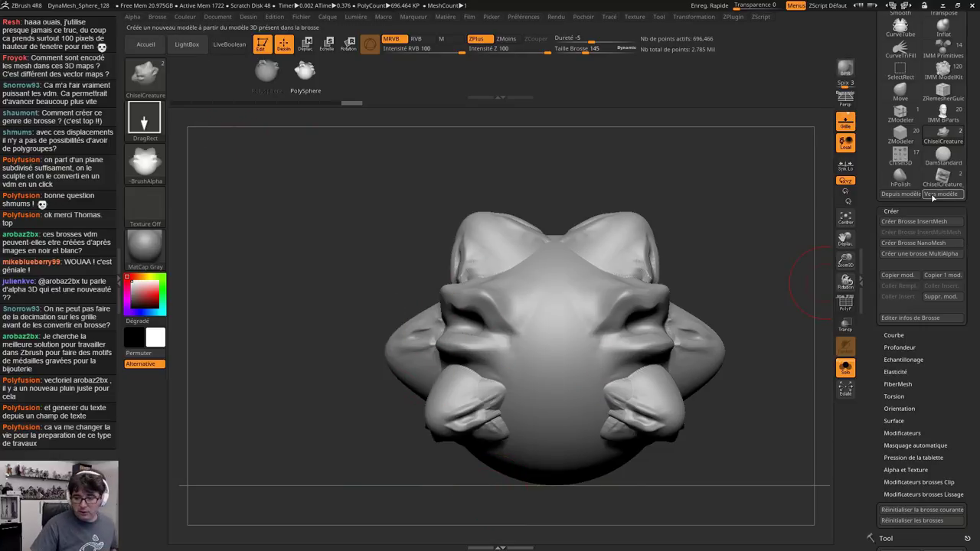
# Create a 3D alpha from the sculpted mesh, rotated to another angle, with a texture size of 512
pyautogui.click(135, 18)
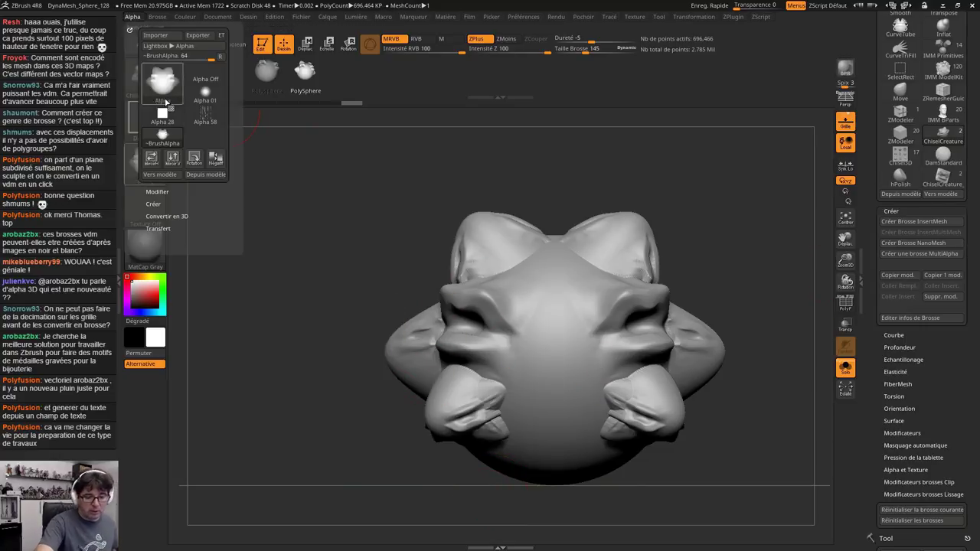
pyautogui.click(199, 177)
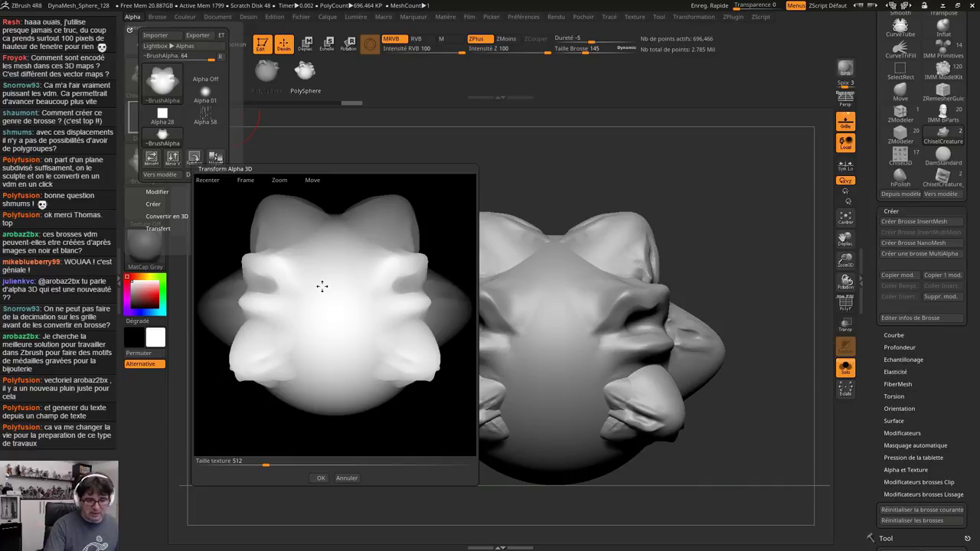
pyautogui.moveTo(354, 337)
pyautogui.mouseDown()
pyautogui.moveTo(349, 302)
pyautogui.moveTo(358, 311)
pyautogui.mouseUp()
pyautogui.moveTo(365, 393); pyautogui.dragTo(360, 332)
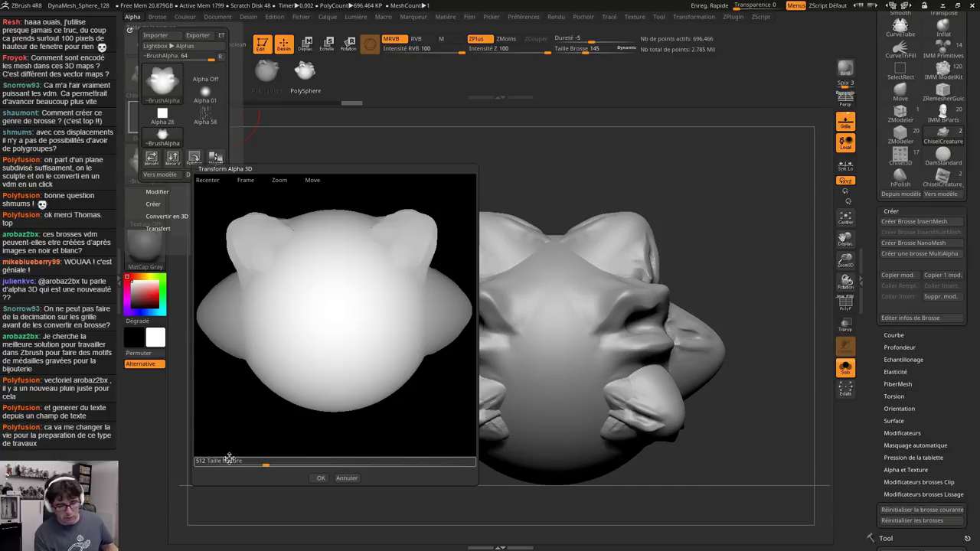
pyautogui.click(321, 479)
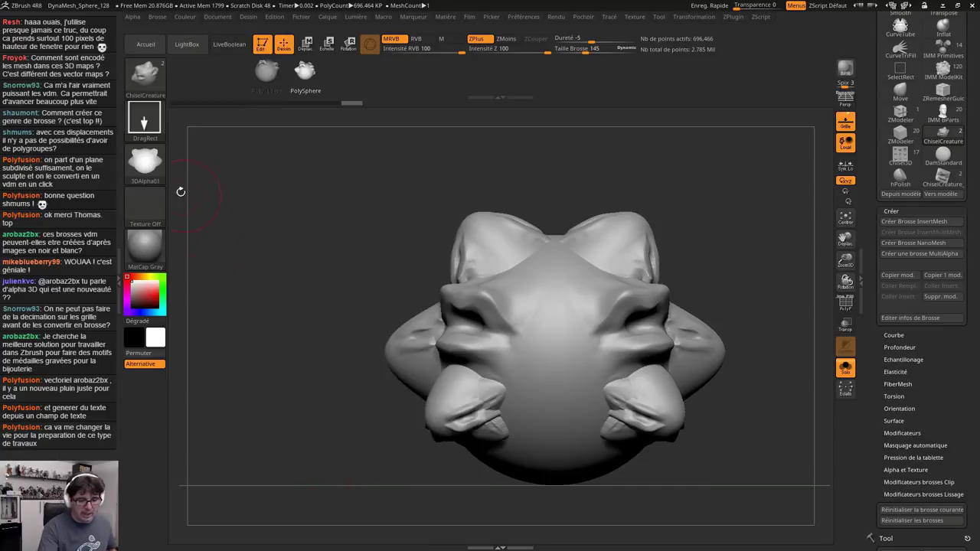
# Expand the modification settings of the new 3D alpha and switch the interface language to English
pyautogui.click(134, 16)
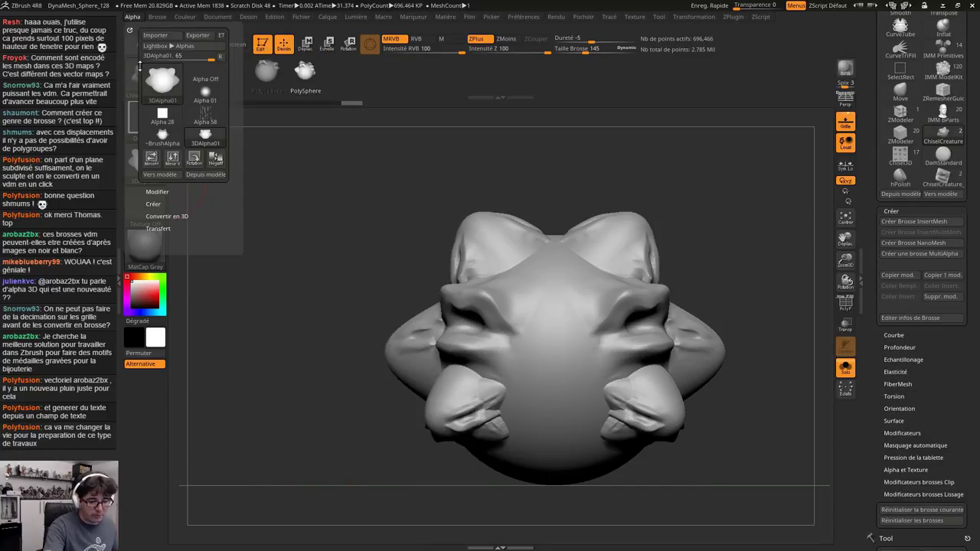
pyautogui.click(161, 193)
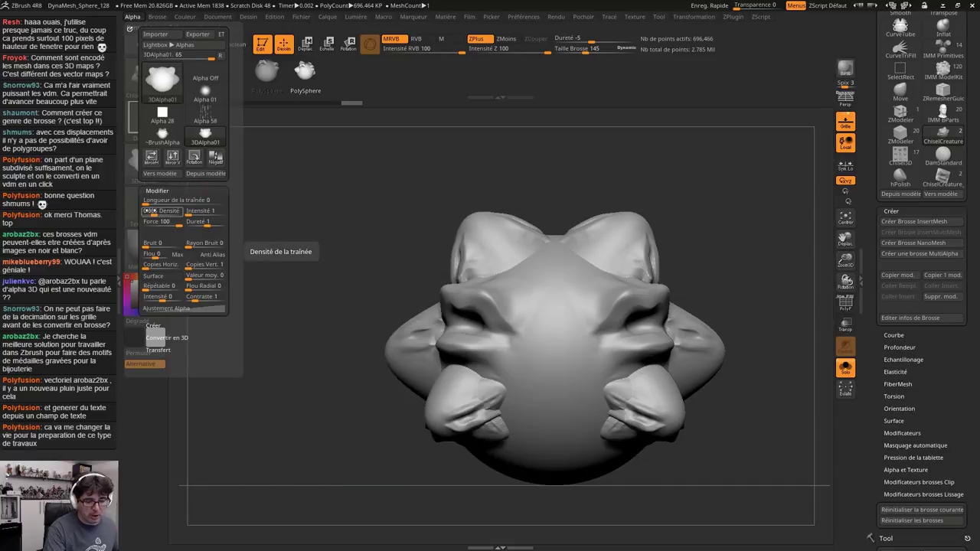
pyautogui.click(659, 17)
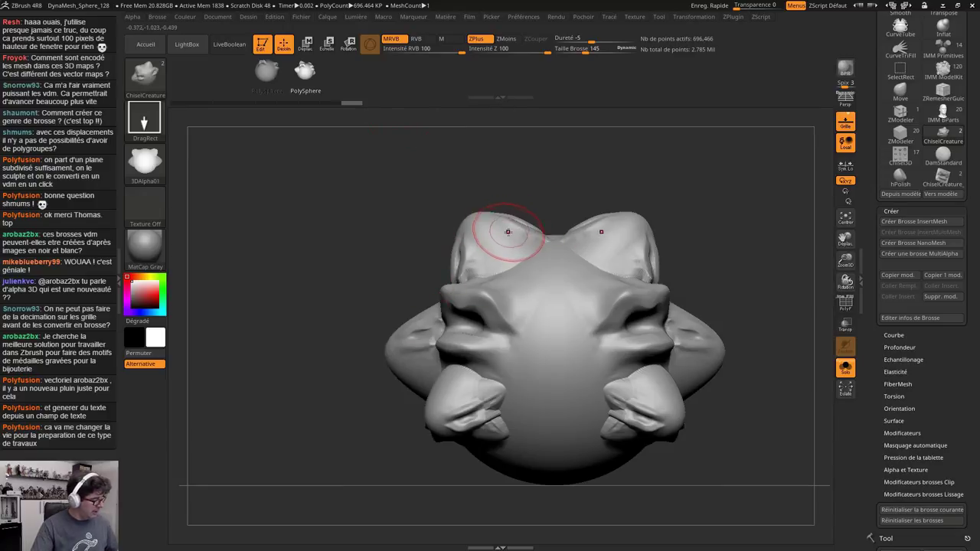
pyautogui.hotkey('ctrl', 'shift', 'l')
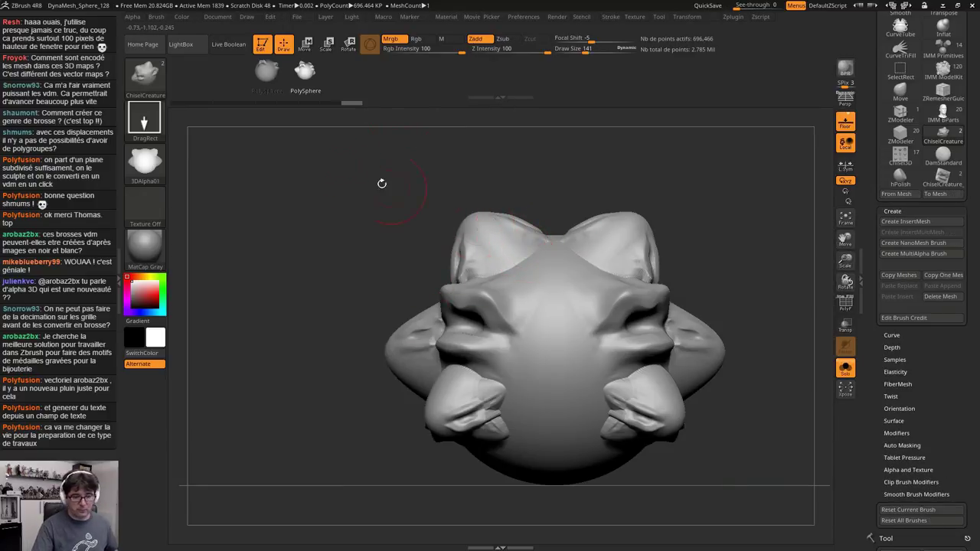
# Increase the streak length and density of the 3D alpha
pyautogui.click(133, 17)
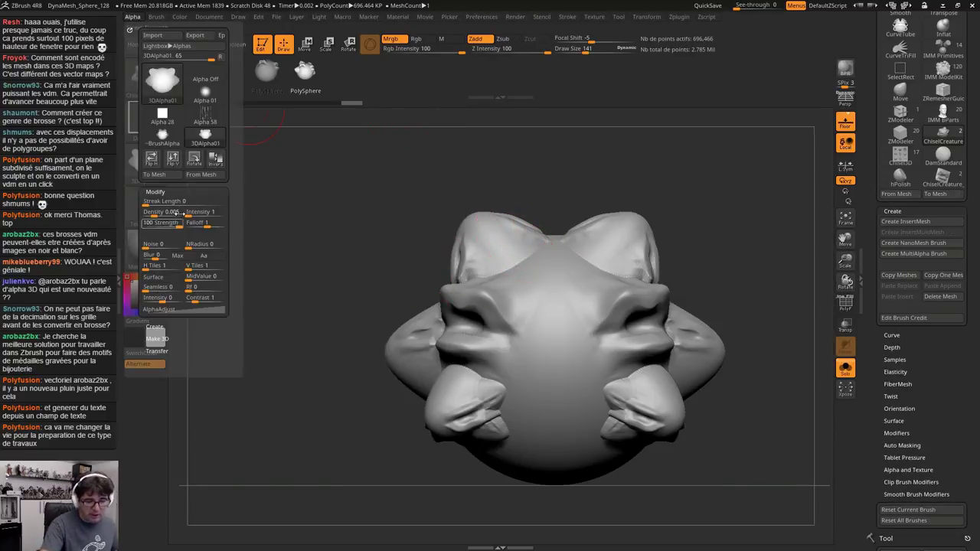
pyautogui.moveTo(149, 202); pyautogui.dragTo(166, 214)
pyautogui.click(161, 203)
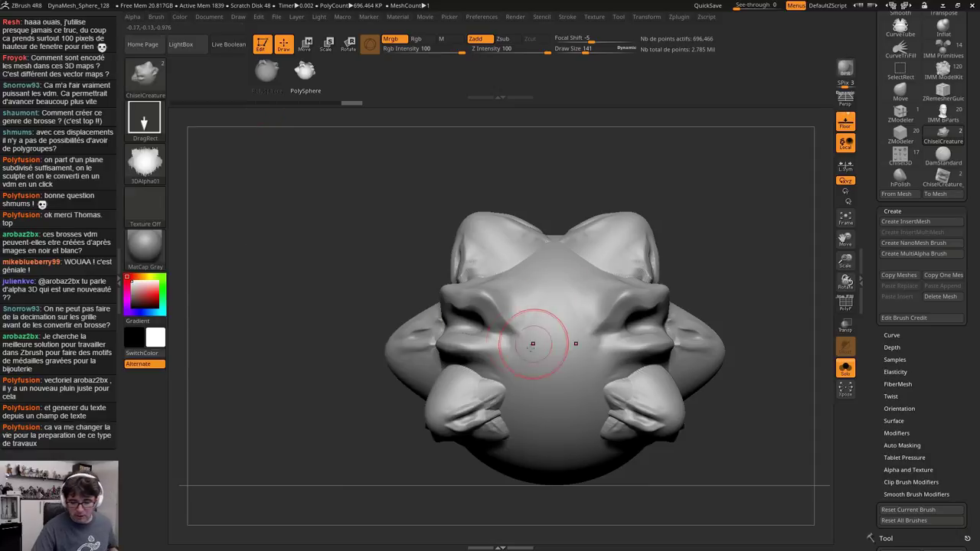
# Try stamping the streaked alpha on the sphere, inspect it from several angles and undo all the stamps
pyautogui.moveTo(532, 344)
pyautogui.mouseDown()
pyautogui.moveTo(533, 406)
pyautogui.moveTo(496, 462)
pyautogui.mouseUp()
pyautogui.hotkey('ctrl', 'z')
pyautogui.moveTo(543, 474)
pyautogui.mouseDown(button='right')
pyautogui.moveTo(529, 413)
pyautogui.moveTo(538, 352)
pyautogui.mouseUp(button='right')
pyautogui.hotkey('ctrl', 'z')
pyautogui.moveTo(446, 411); pyautogui.dragTo(449, 471)
pyautogui.moveTo(453, 464); pyautogui.dragTo(501, 397, button='right')
pyautogui.moveTo(501, 397); pyautogui.dragTo(549, 343)
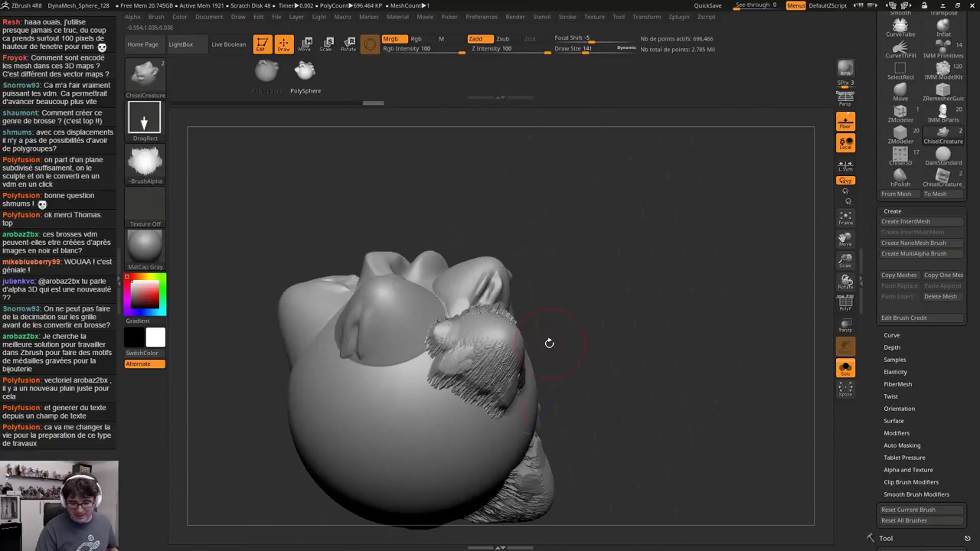
pyautogui.moveTo(399, 412); pyautogui.dragTo(312, 405)
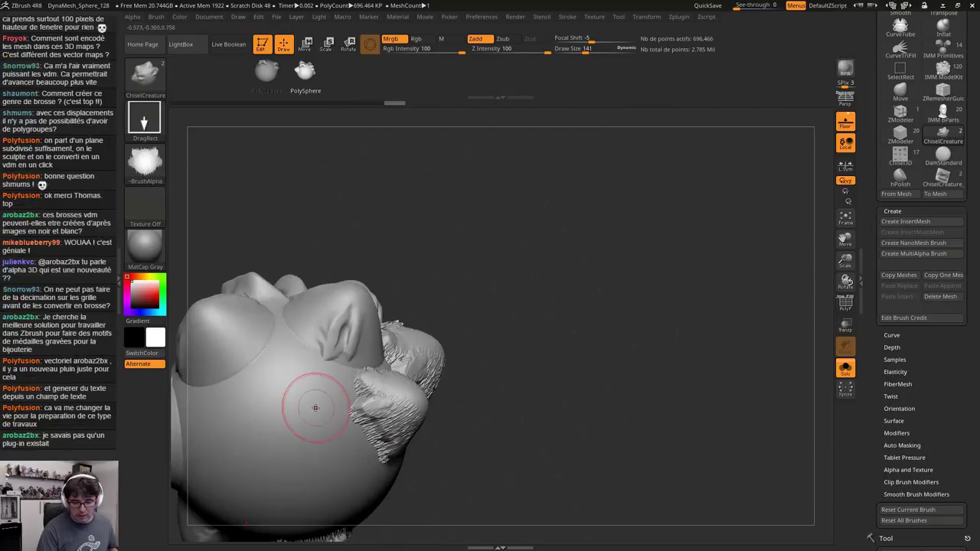
pyautogui.hotkey('ctrl', 'z')
pyautogui.hotkey('ctrl', 'z')
pyautogui.hotkey('ctrl', 'z')
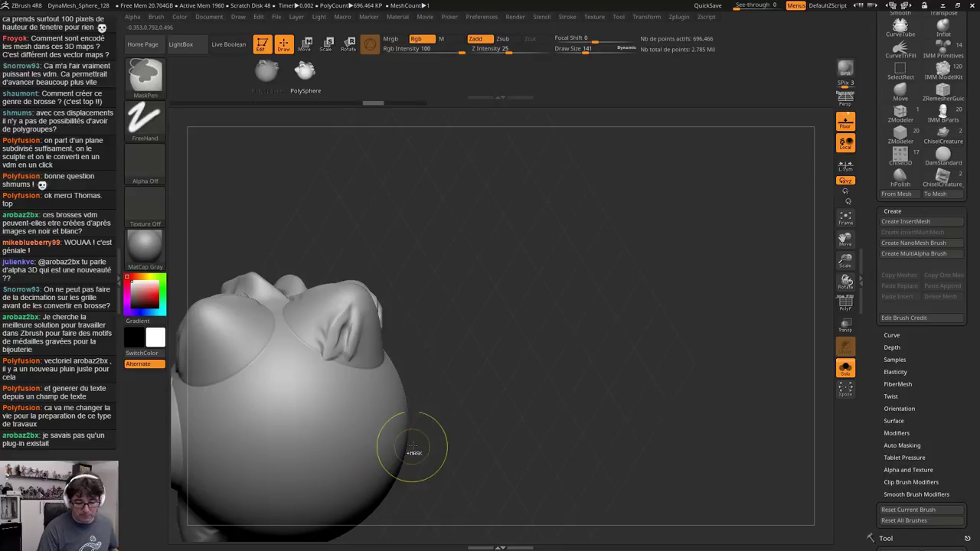
# Set the brush's stroke to Dots and test it with a diagonal stroke across the smooth part of the sphere, undoing that stroke
pyautogui.moveTo(422, 452)
pyautogui.mouseDown()
pyautogui.moveTo(387, 424)
pyautogui.moveTo(315, 310)
pyautogui.mouseUp()
pyautogui.click(145, 119)
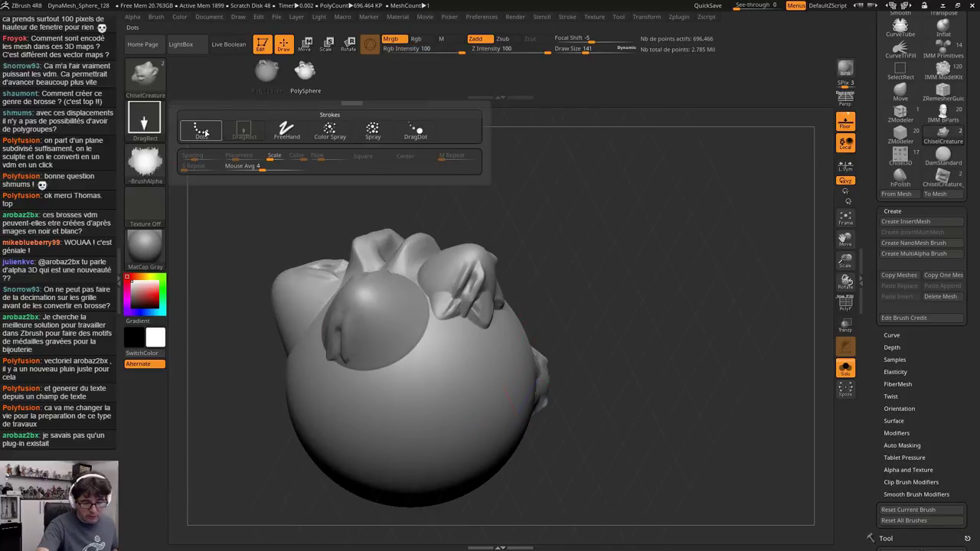
pyautogui.click(208, 137)
pyautogui.moveTo(440, 369); pyautogui.dragTo(357, 423)
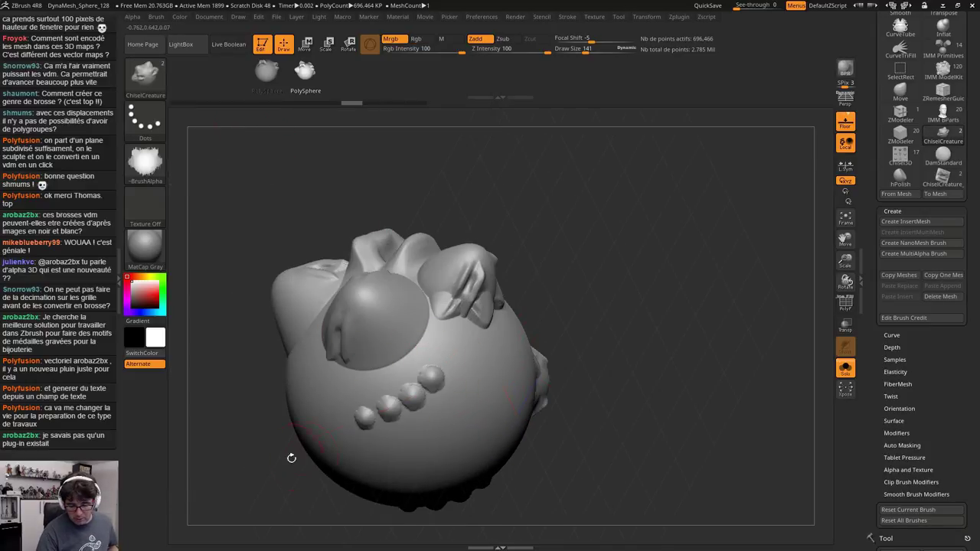
pyautogui.hotkey('ctrl', 'z')
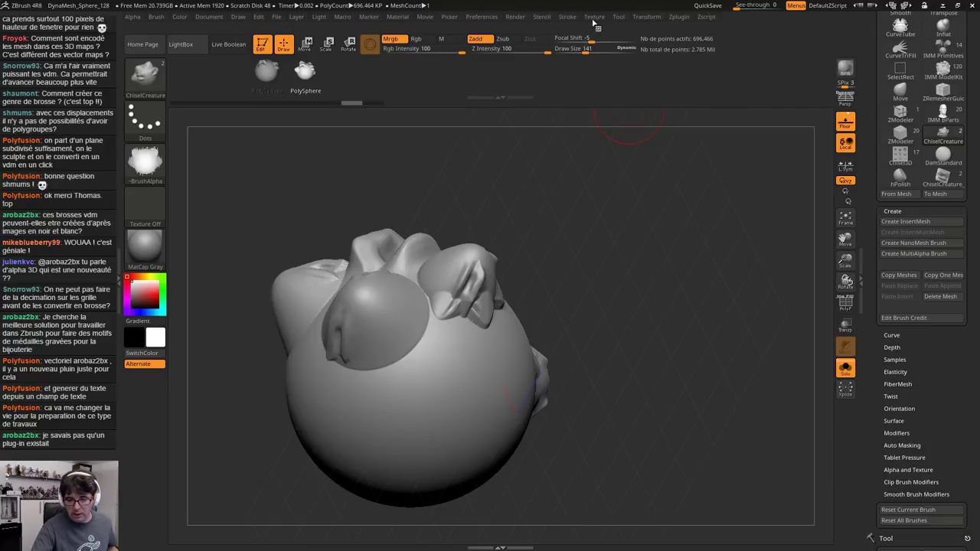
# Set LazyStep to 0.185, LazySmooth to 7 and LazyRadius to 17 for the Dots stroke
pyautogui.click(567, 17)
pyautogui.moveTo(588, 199); pyautogui.dragTo(585, 198)
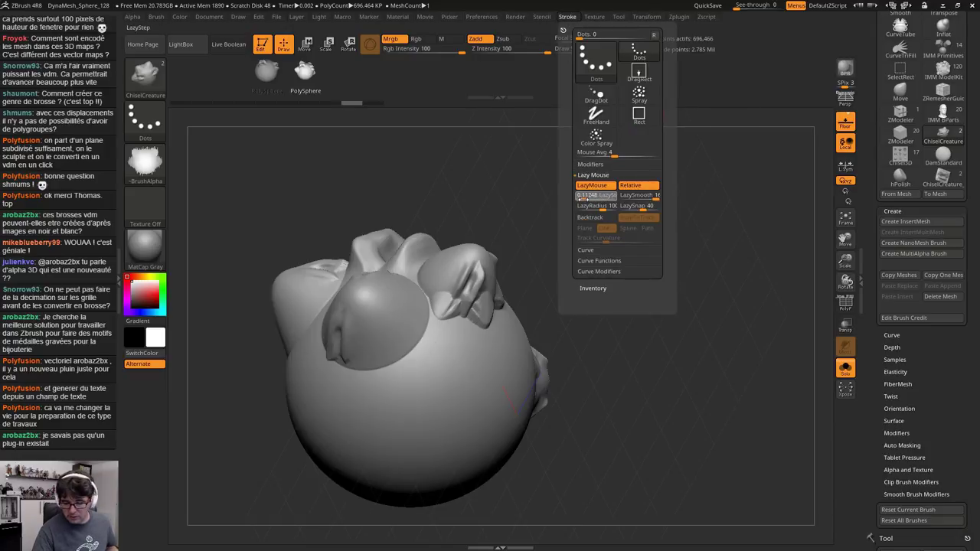
pyautogui.moveTo(651, 198); pyautogui.dragTo(637, 199)
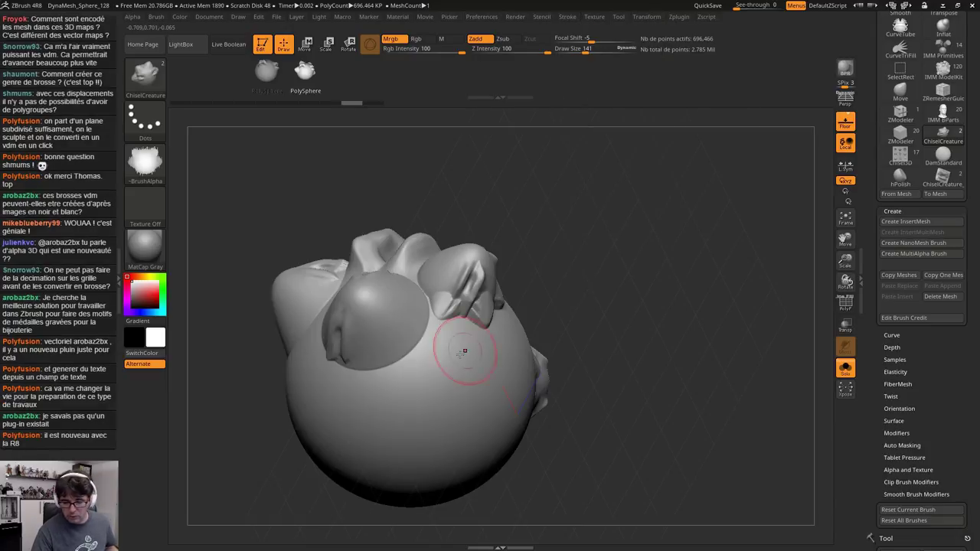
# Try several diagonal strokes across the sphere with the adjusted LazyMouse settings and undo them
pyautogui.moveTo(448, 337)
pyautogui.mouseDown()
pyautogui.moveTo(354, 437)
pyautogui.moveTo(369, 450)
pyautogui.moveTo(359, 463)
pyautogui.mouseUp()
pyautogui.moveTo(438, 373); pyautogui.dragTo(365, 461)
pyautogui.moveTo(399, 356); pyautogui.dragTo(321, 443)
pyautogui.hotkey('ctrl', 'z')
pyautogui.hotkey('ctrl', 'z')
pyautogui.hotkey('ctrl', 'z')
pyautogui.hotkey('ctrl', 'z')
pyautogui.hotkey('ctrl', 'z')
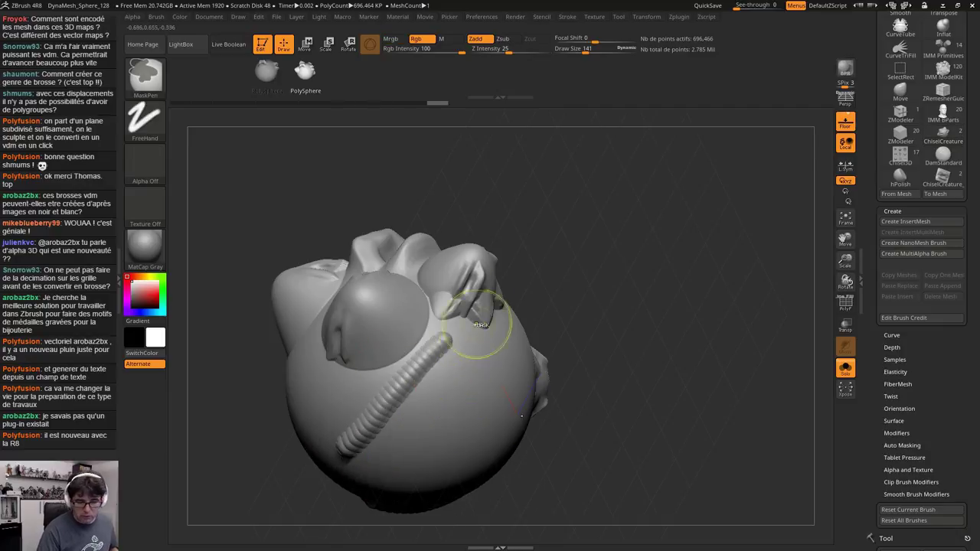
# Tighten the LazyMouse step spacing and paint one continuous diagonal tube across the smooth part of the sphere
pyautogui.click(566, 17)
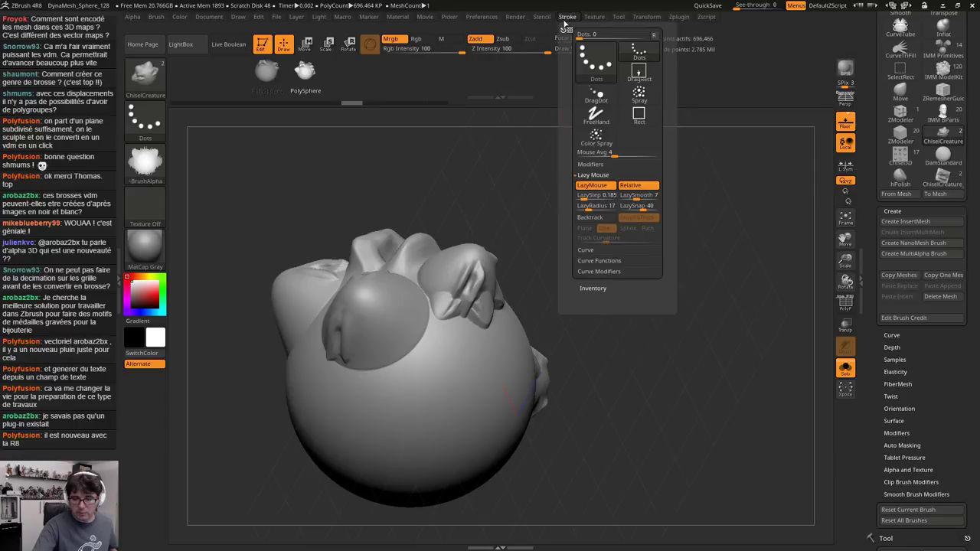
pyautogui.moveTo(452, 343); pyautogui.dragTo(322, 438)
pyautogui.moveTo(354, 407)
pyautogui.keyDown('alt'); pyautogui.mouseDown(button='right')
pyautogui.moveTo(385, 406)
pyautogui.moveTo(472, 349)
pyautogui.mouseUp(button='right'); pyautogui.keyUp('alt')
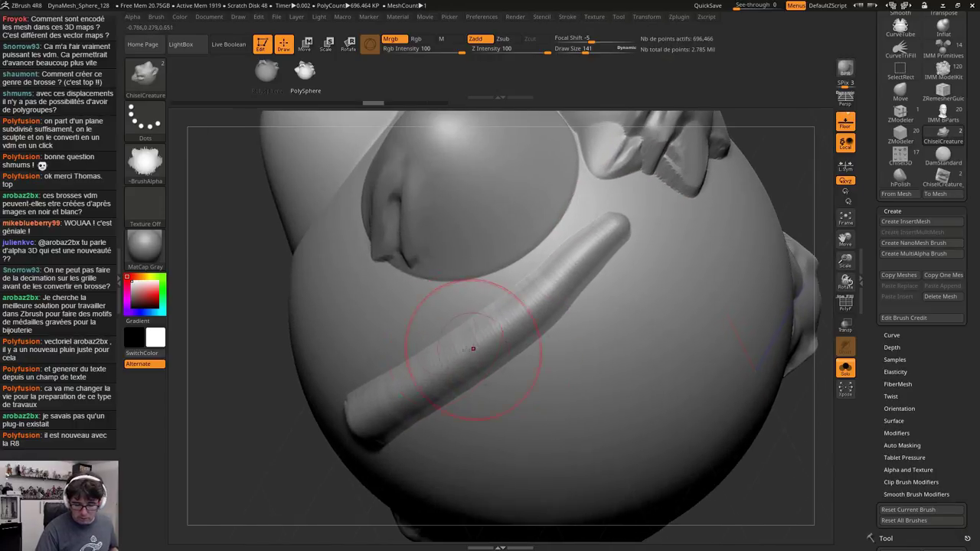
# Paint overlapping ridged strokes and short lumps on both sides of the diagonal tube
pyautogui.moveTo(458, 291); pyautogui.dragTo(360, 355)
pyautogui.moveTo(536, 271); pyautogui.dragTo(484, 308)
pyautogui.moveTo(609, 301); pyautogui.dragTo(512, 393)
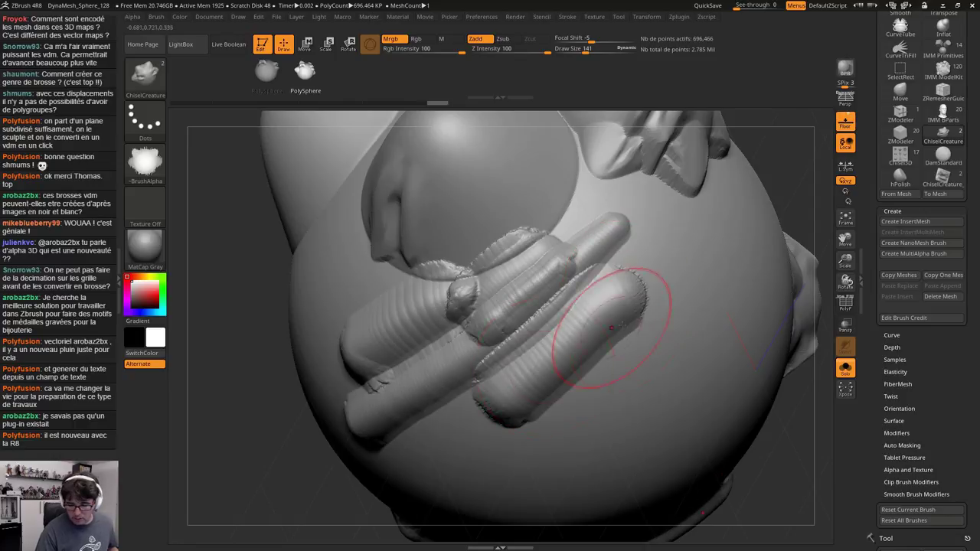
pyautogui.moveTo(612, 337); pyautogui.dragTo(532, 427)
pyautogui.moveTo(641, 344); pyautogui.dragTo(630, 361)
pyautogui.moveTo(674, 304)
pyautogui.mouseDown()
pyautogui.moveTo(667, 317)
pyautogui.moveTo(660, 311)
pyautogui.mouseUp()
pyautogui.moveTo(675, 268); pyautogui.dragTo(664, 278)
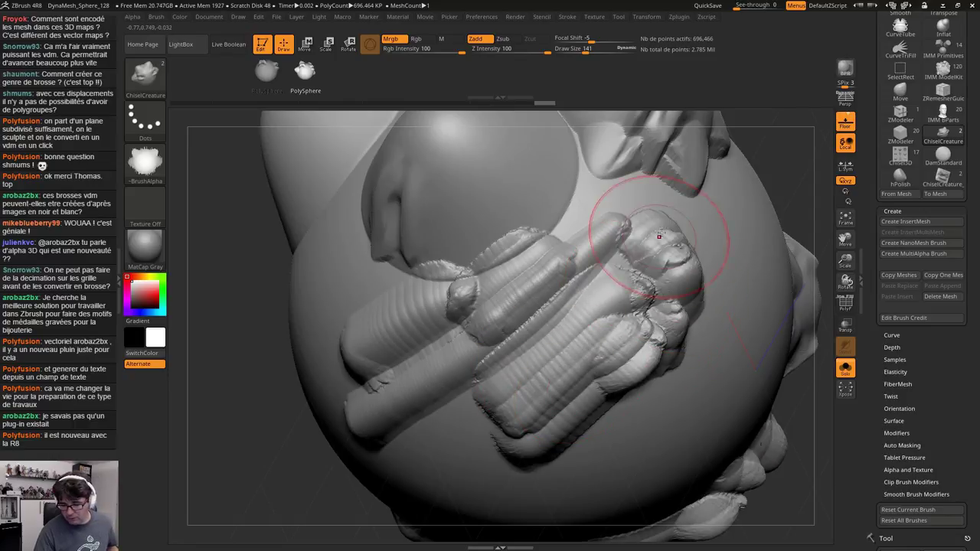
pyautogui.moveTo(666, 221); pyautogui.dragTo(656, 231)
# Lengthen the brush alpha's streaks and paint more strokes and lumps around the existing ridges
pyautogui.click(156, 17)
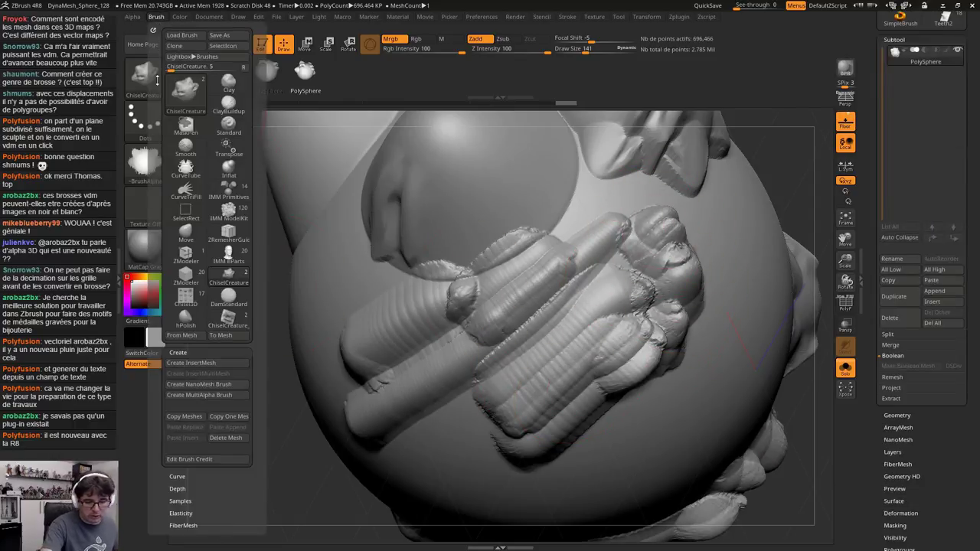
pyautogui.click(133, 17)
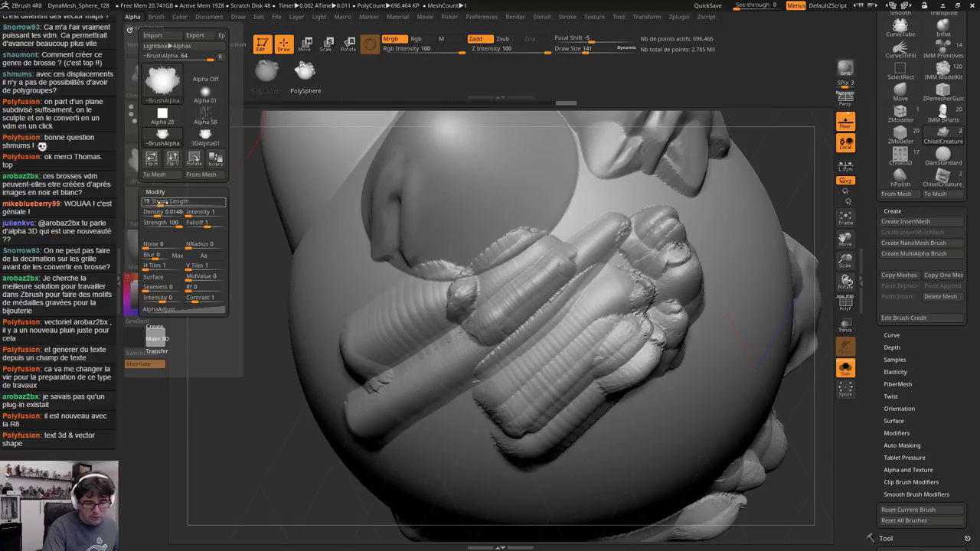
pyautogui.moveTo(494, 406); pyautogui.dragTo(392, 464)
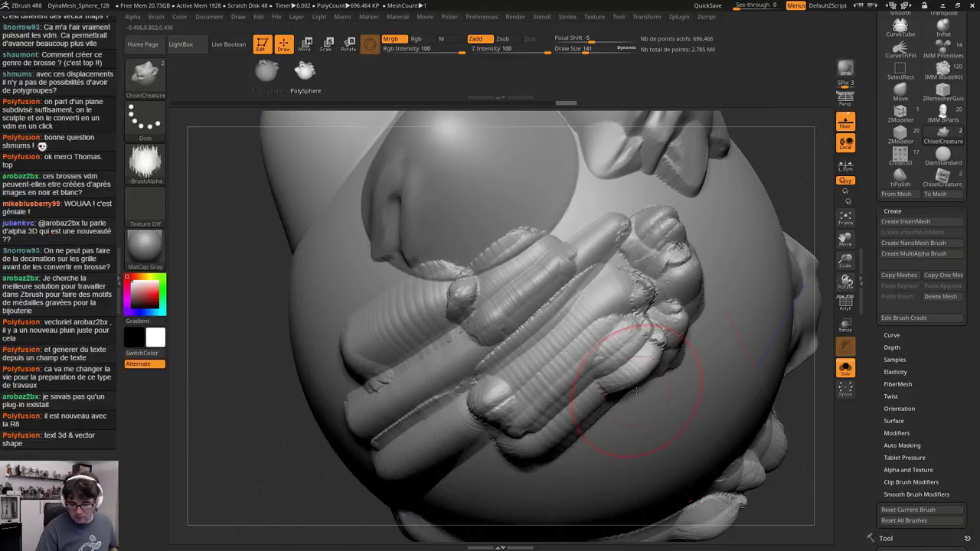
pyautogui.moveTo(633, 394)
pyautogui.mouseDown()
pyautogui.moveTo(610, 429)
pyautogui.moveTo(708, 382)
pyautogui.moveTo(746, 209)
pyautogui.mouseUp()
pyautogui.moveTo(741, 264); pyautogui.dragTo(796, 245, button='right')
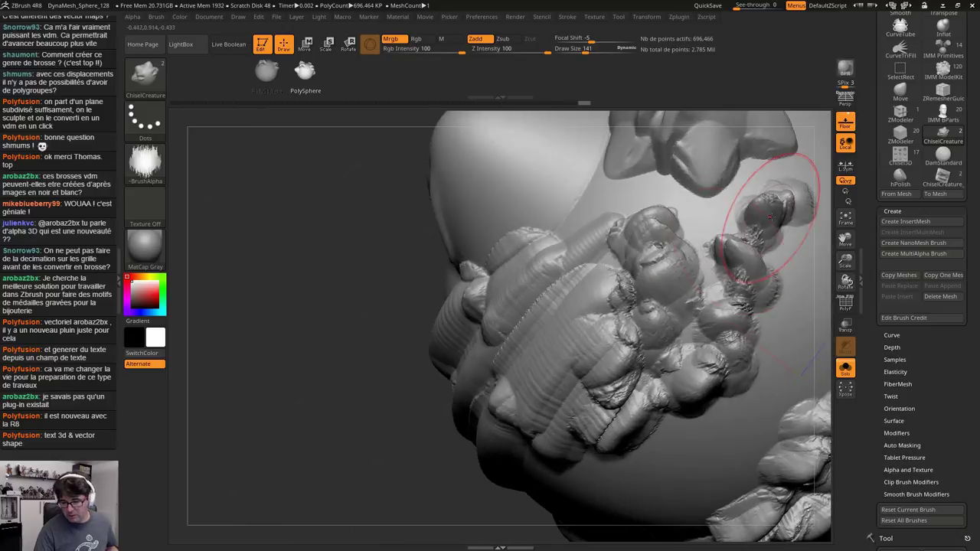
pyautogui.moveTo(767, 217)
pyautogui.mouseDown()
pyautogui.moveTo(715, 227)
pyautogui.moveTo(722, 186)
pyautogui.moveTo(526, 219)
pyautogui.mouseUp()
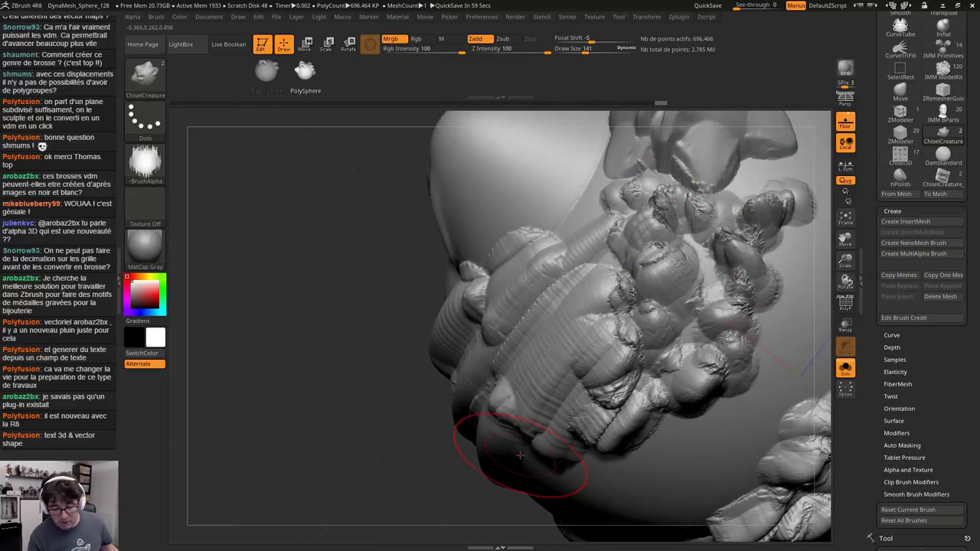
# Reset the current ChiselCreature brush to its default settings
pyautogui.moveTo(521, 456)
pyautogui.mouseDown(button='right')
pyautogui.moveTo(498, 437)
pyautogui.moveTo(486, 452)
pyautogui.moveTo(414, 468)
pyautogui.moveTo(398, 452)
pyautogui.mouseUp(button='right')
pyautogui.moveTo(539, 398)
pyautogui.keyDown('ctrl'); pyautogui.mouseDown(button='right')
pyautogui.moveTo(548, 238)
pyautogui.moveTo(452, 322)
pyautogui.moveTo(456, 262)
pyautogui.mouseUp(button='right'); pyautogui.keyUp('ctrl')
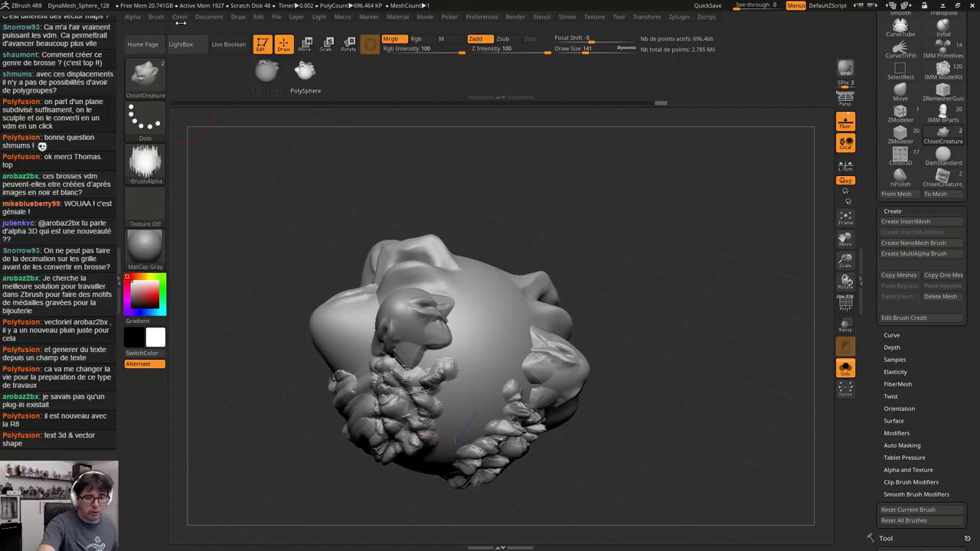
pyautogui.click(157, 17)
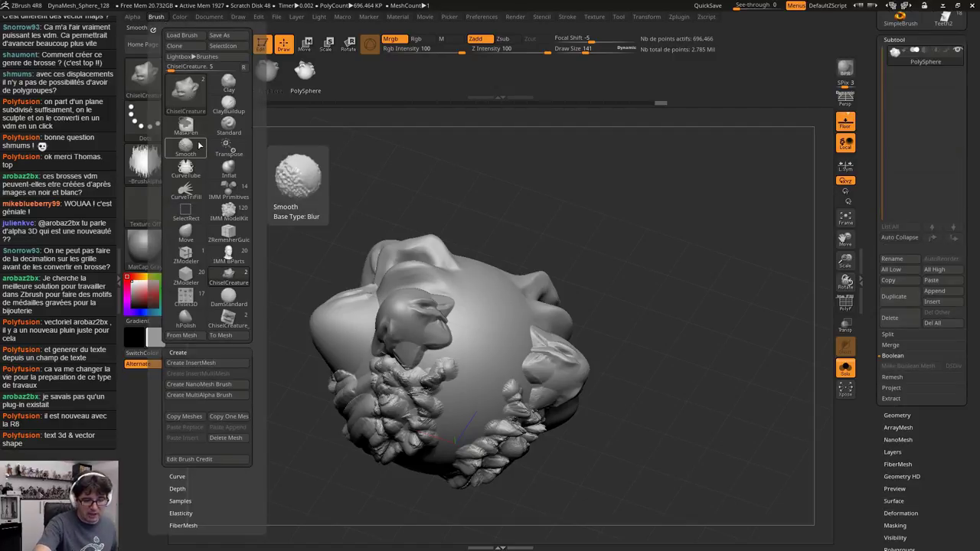
pyautogui.scroll(-5, 230, 410)
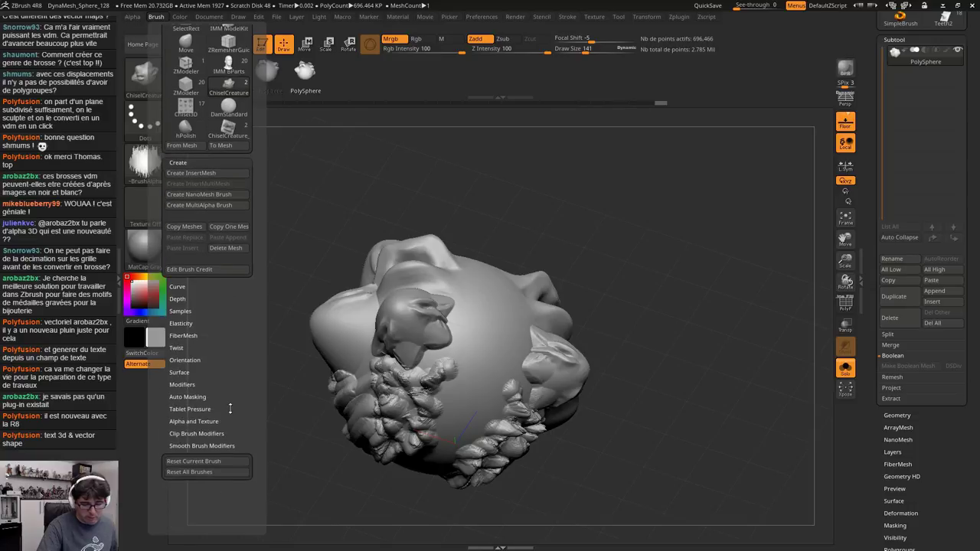
pyautogui.click(200, 457)
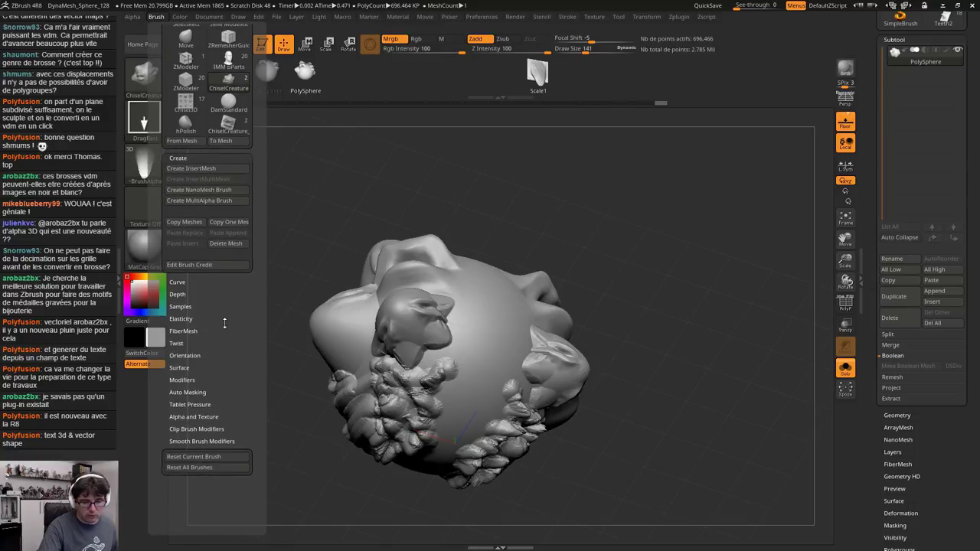
pyautogui.click(153, 29)
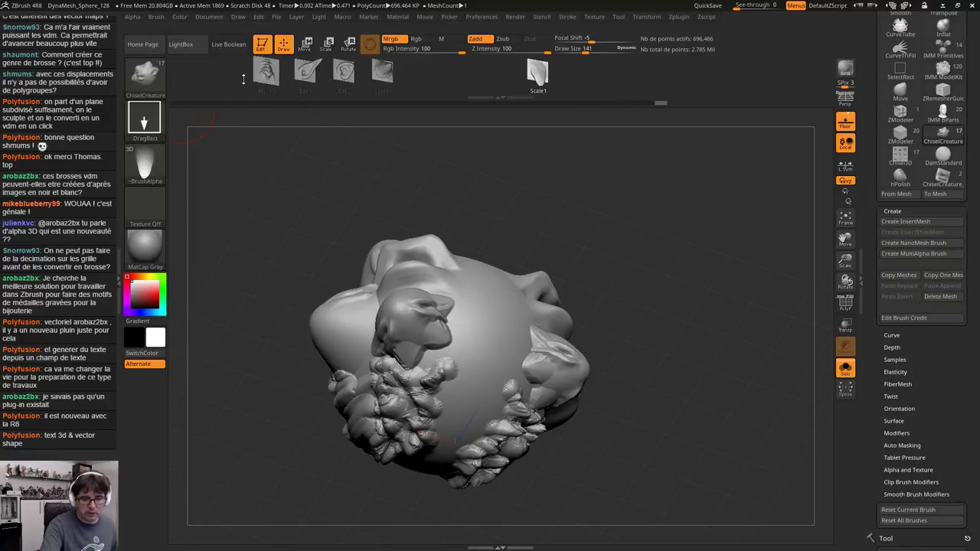
# Choose the Scale3 alpha of the ChiselCreature brush and place several patches of scales on the smooth areas between the sphere's bumps
pyautogui.click(646, 76)
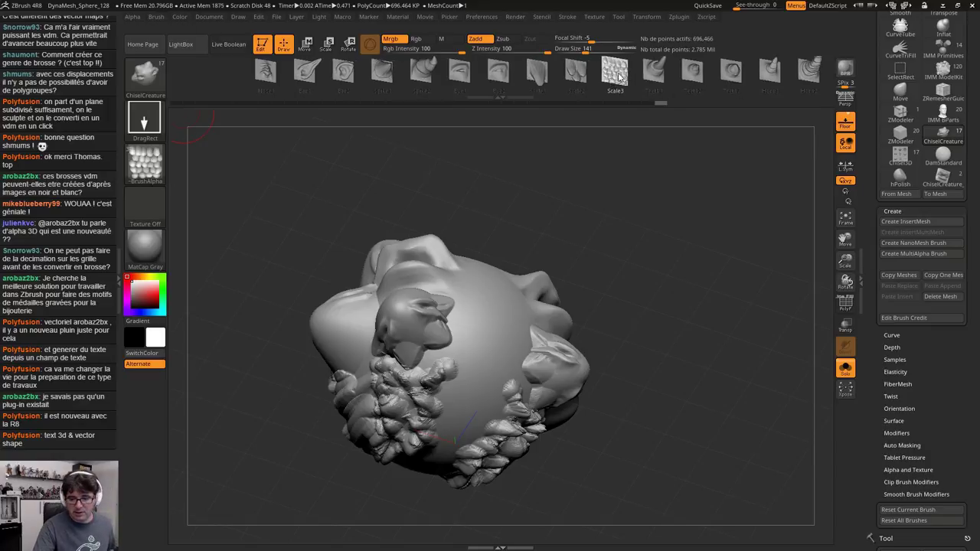
pyautogui.moveTo(616, 165); pyautogui.dragTo(713, 264)
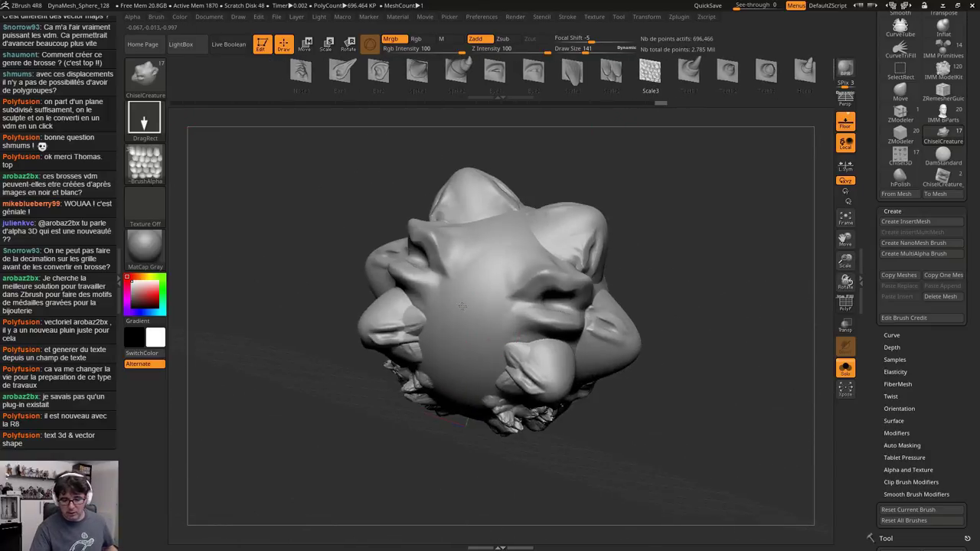
pyautogui.moveTo(475, 308); pyautogui.dragTo(454, 359)
pyautogui.moveTo(516, 240); pyautogui.dragTo(541, 266)
pyautogui.moveTo(613, 248); pyautogui.dragTo(595, 284)
pyautogui.moveTo(654, 294); pyautogui.dragTo(612, 294, button='right')
pyautogui.moveTo(597, 284)
pyautogui.mouseDown()
pyautogui.moveTo(644, 282)
pyautogui.moveTo(664, 268)
pyautogui.moveTo(676, 278)
pyautogui.mouseUp()
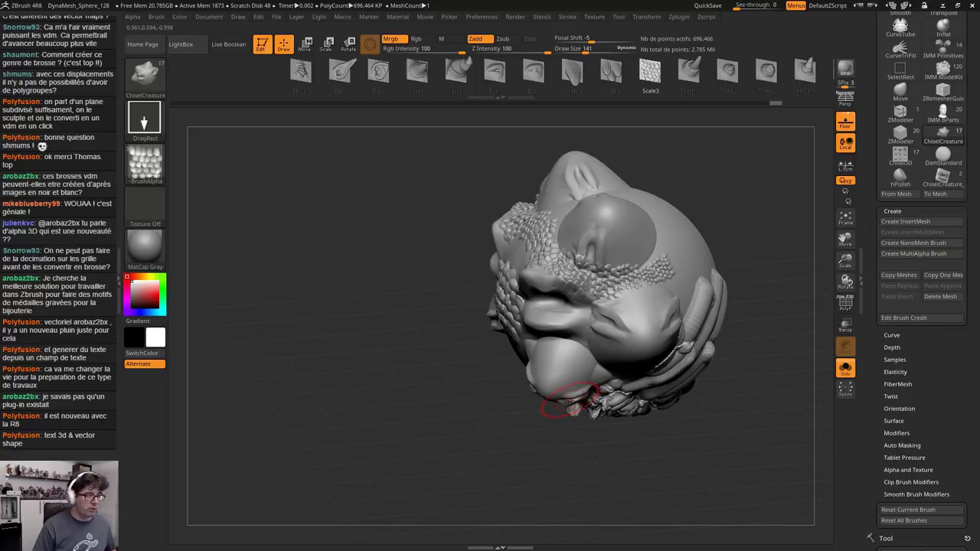
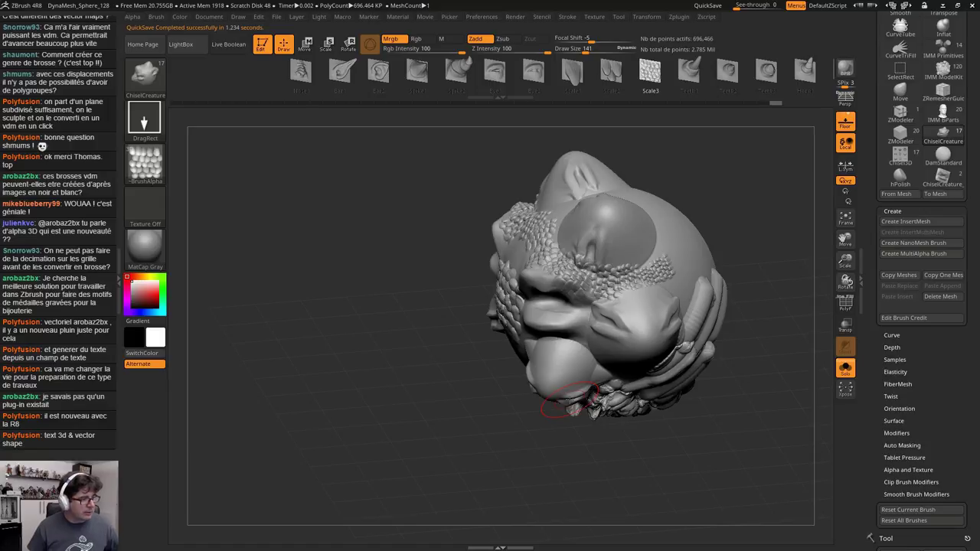
# Open the DemoAnimeHead project without saving the current one, and select the Clay brush
pyautogui.moveTo(716, 370)
pyautogui.mouseDown()
pyautogui.moveTo(588, 399)
pyautogui.moveTo(595, 371)
pyautogui.mouseUp()
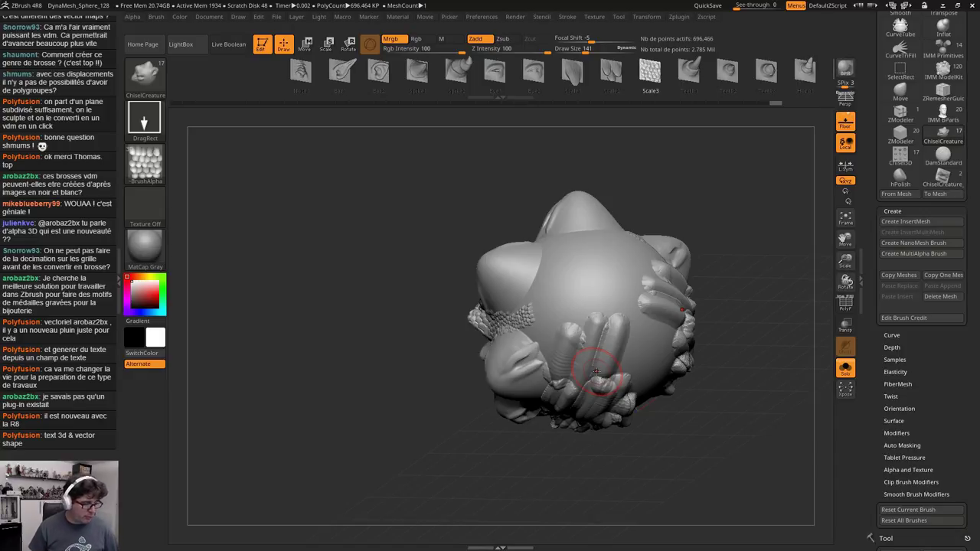
pyautogui.press(',')
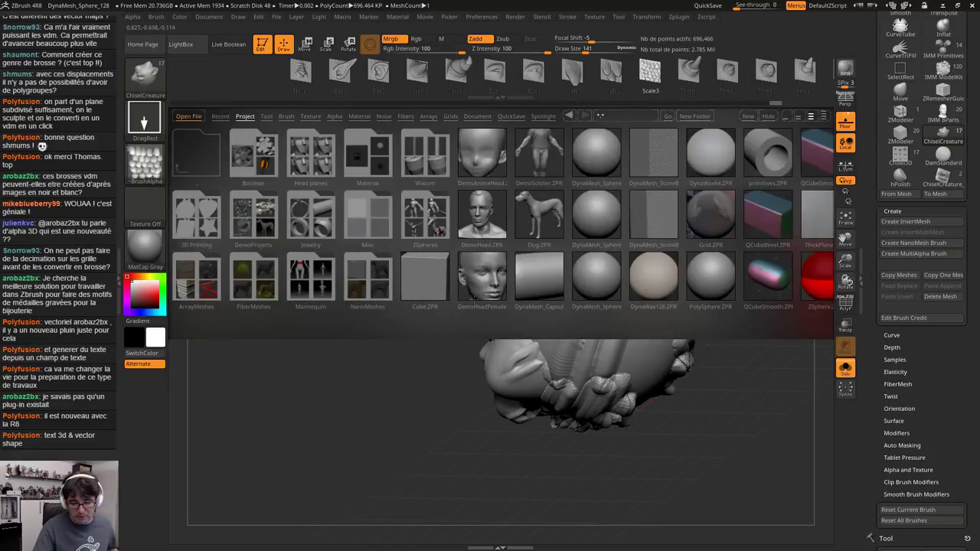
pyautogui.doubleClick(480, 221)
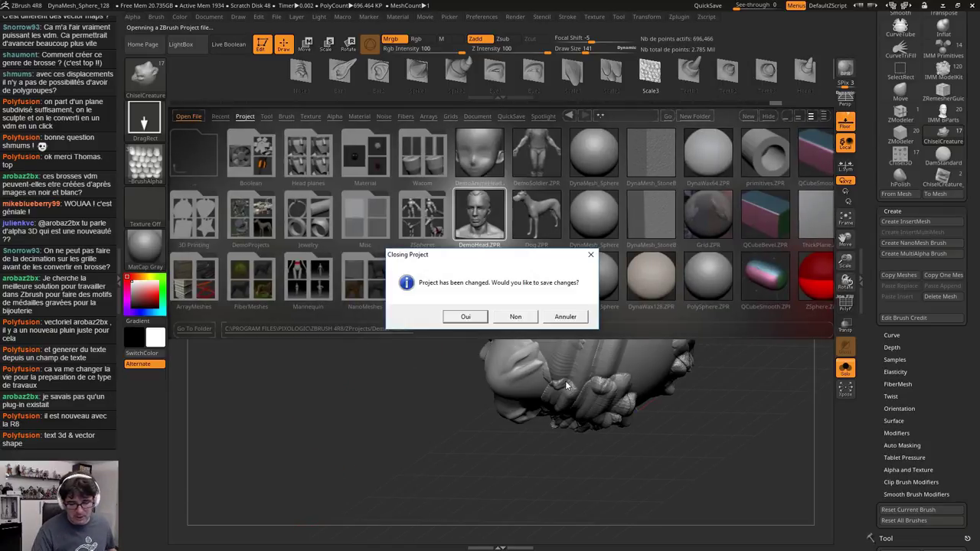
pyautogui.click(517, 317)
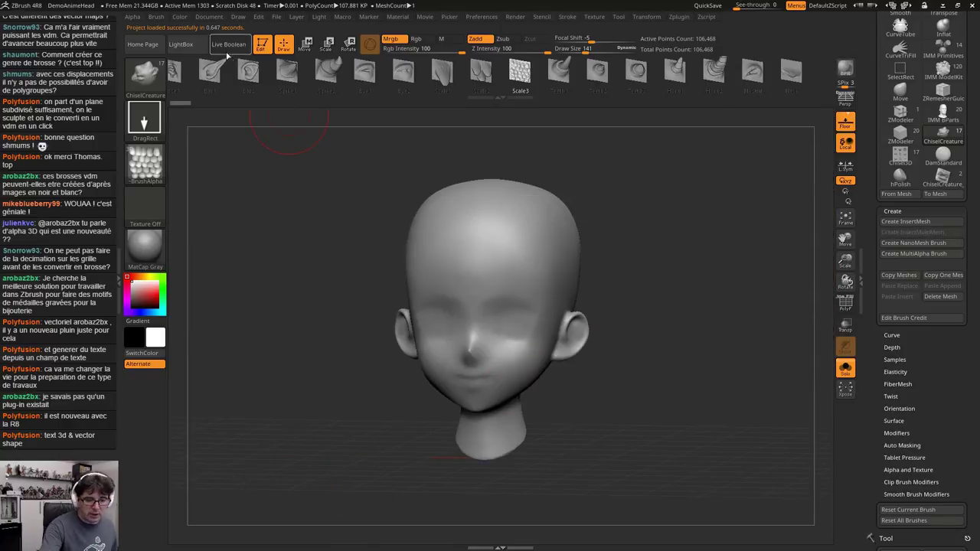
pyautogui.click(153, 90)
pyautogui.click(412, 158)
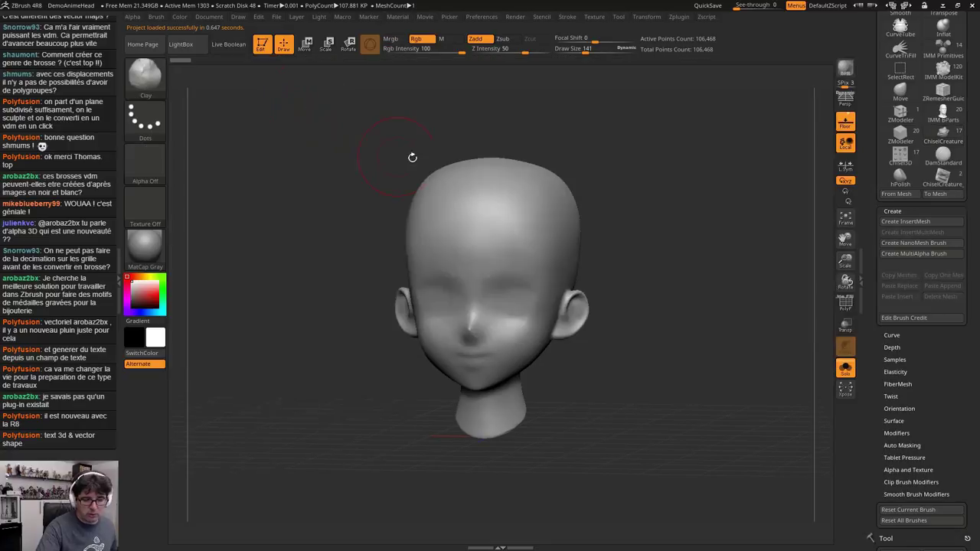
# Activate the Move gizmo on the anime head seen from the front and open the gizmo's list of transform types
pyautogui.click(306, 46)
pyautogui.moveTo(624, 341)
pyautogui.keyDown('shift'); pyautogui.mouseDown()
pyautogui.moveTo(636, 347)
pyautogui.moveTo(603, 378)
pyautogui.mouseUp(); pyautogui.keyUp('shift')
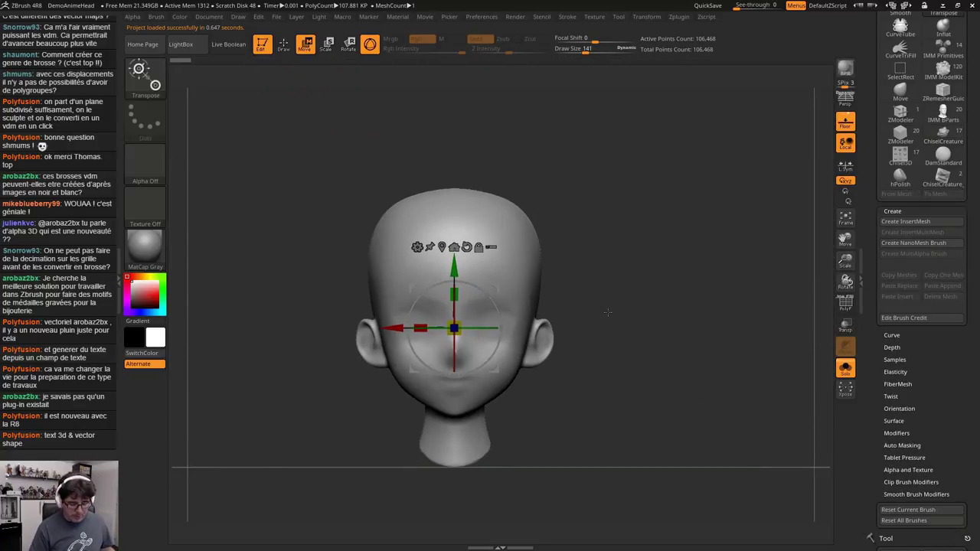
pyautogui.keyDown('alt'); pyautogui.moveTo(411, 231); pyautogui.dragTo(448, 183, button='right'); pyautogui.keyUp('alt')
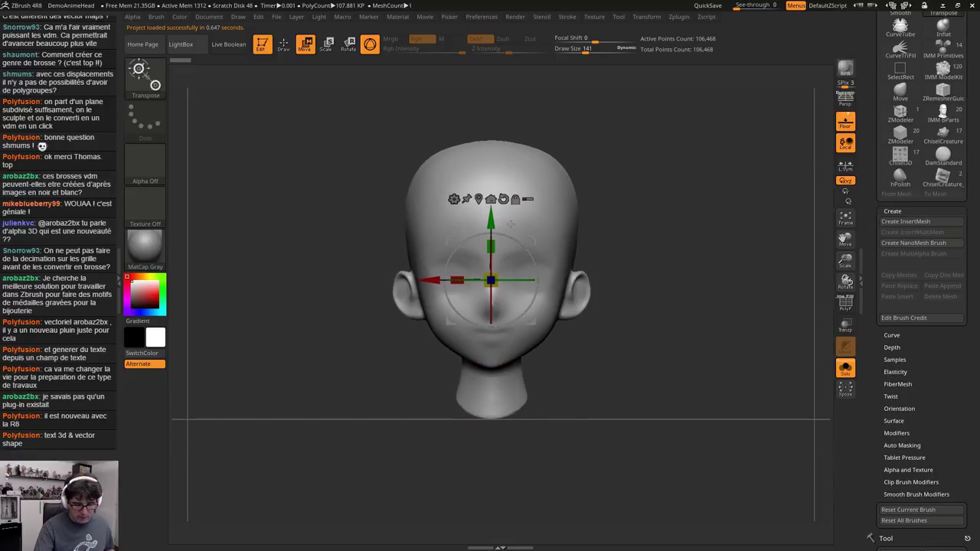
pyautogui.click(454, 199)
pyautogui.click(454, 199)
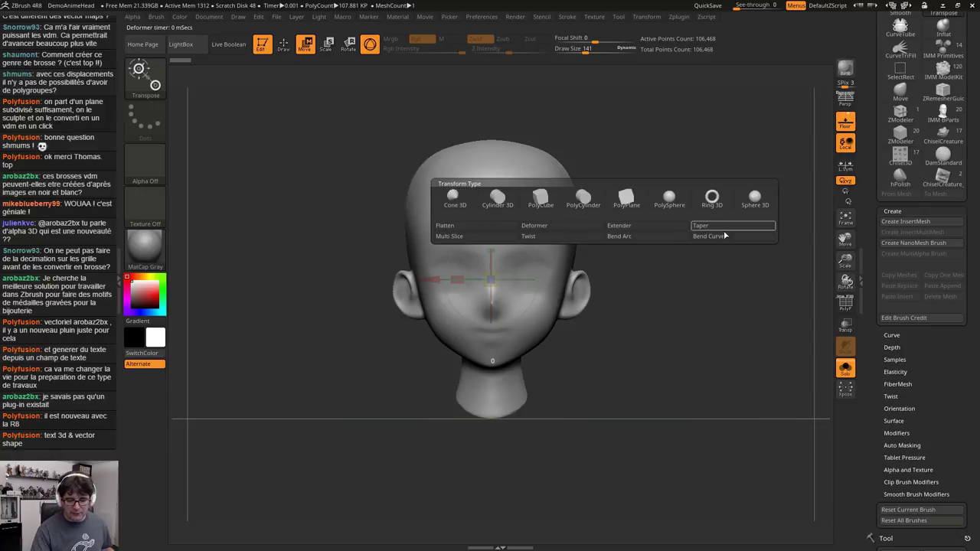
# Replace the head mesh with a Cylinder 3D primitive and view it at an angle
pyautogui.click(626, 199)
pyautogui.click(454, 198)
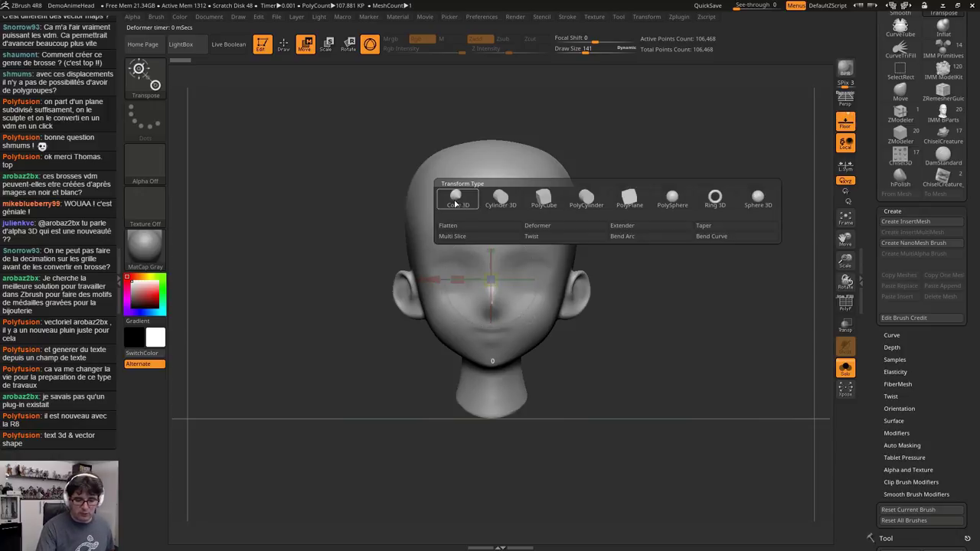
pyautogui.click(501, 198)
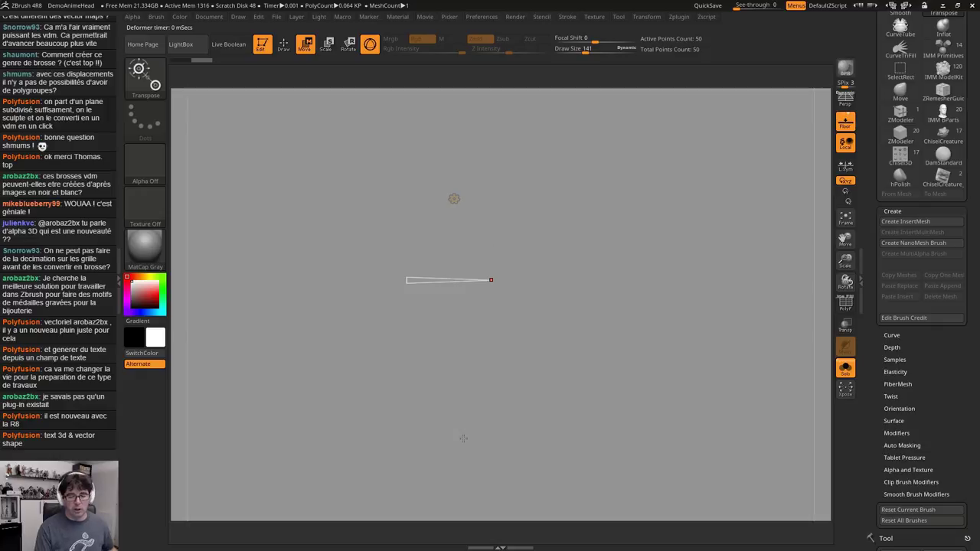
pyautogui.press('f')
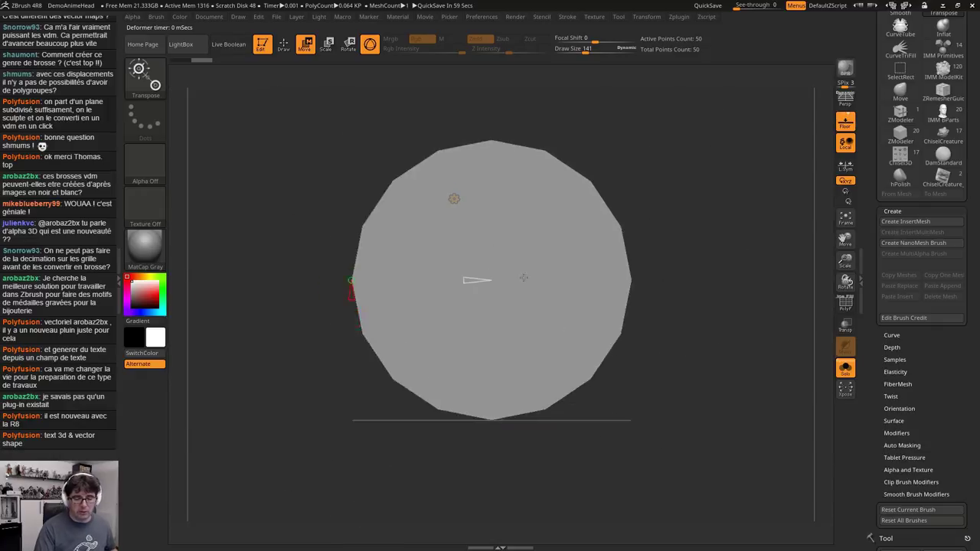
pyautogui.moveTo(499, 324); pyautogui.dragTo(559, 387, button='right')
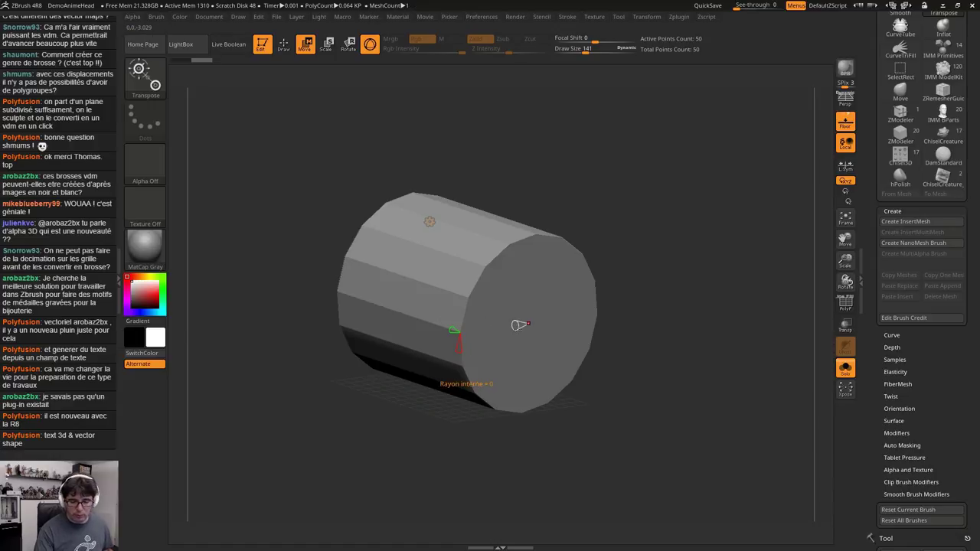
# Increase the cylinder's inner radius and adjust its side divisions to make a thin-walled faceted tube
pyautogui.moveTo(515, 326); pyautogui.dragTo(459, 342)
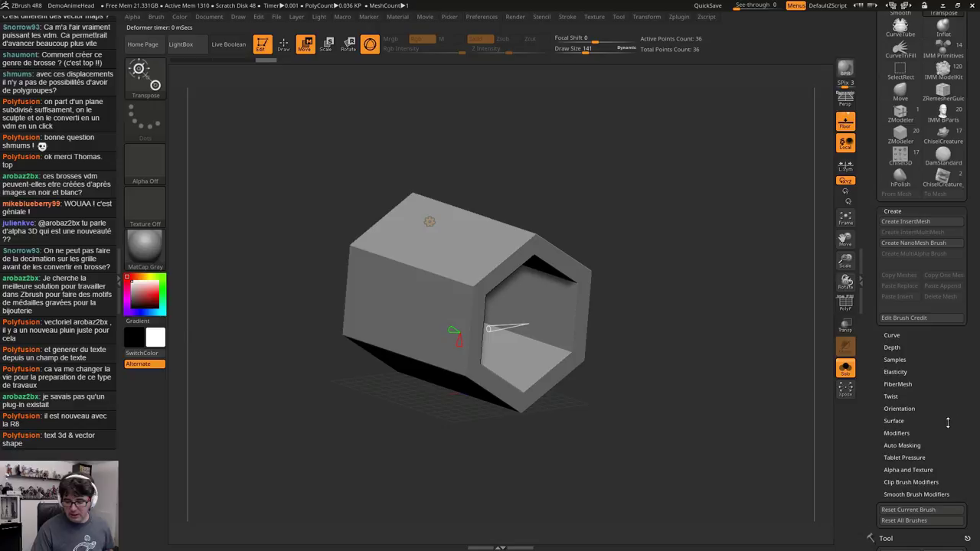
pyautogui.scroll(-5, 948, 423)
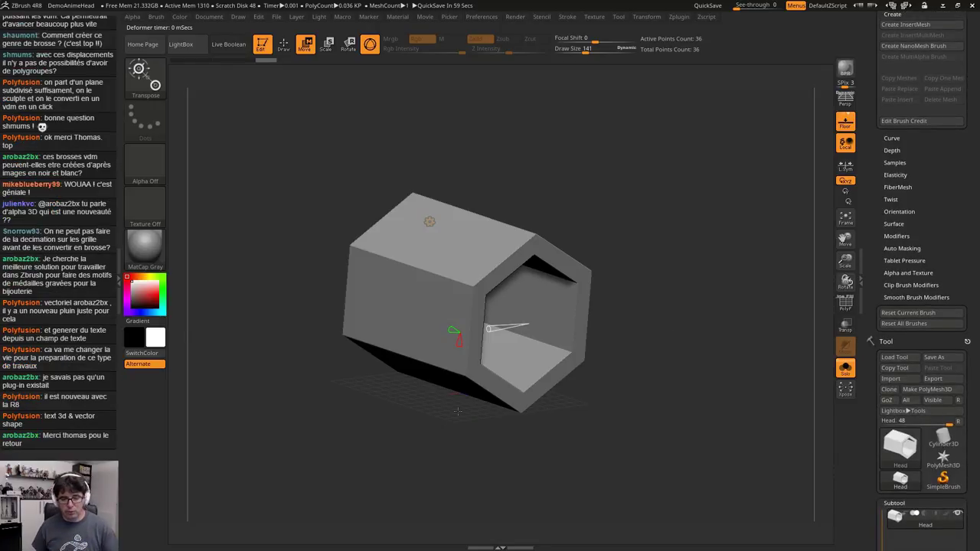
pyautogui.moveTo(452, 331); pyautogui.dragTo(496, 328)
pyautogui.moveTo(460, 385); pyautogui.dragTo(459, 379)
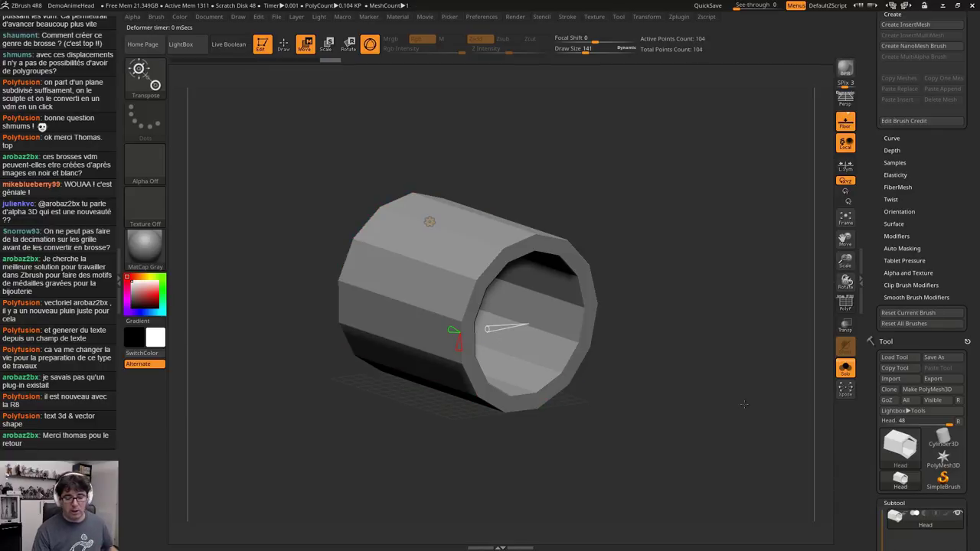
# Replace the tube with a Cone 3D primitive and reduce it to 3 divisions around its base
pyautogui.click(430, 222)
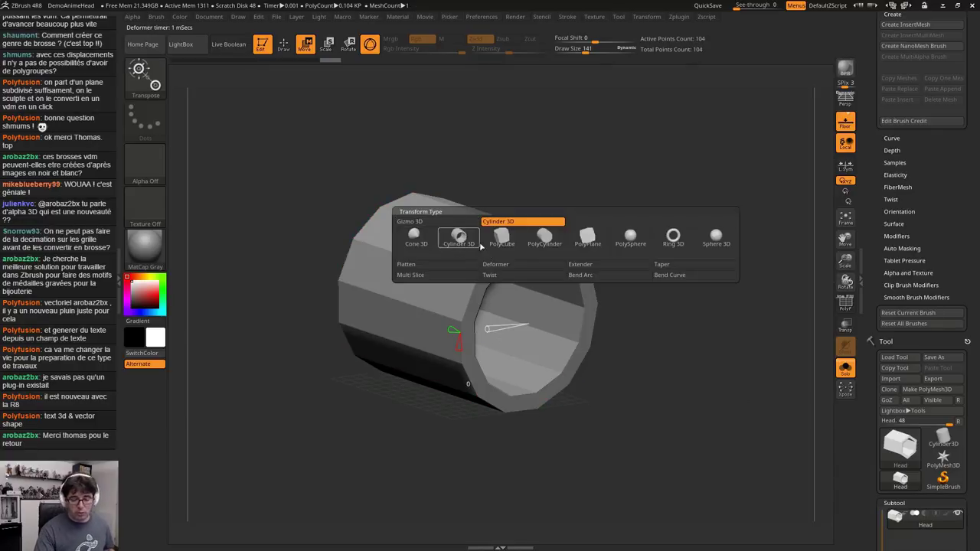
pyautogui.click(415, 239)
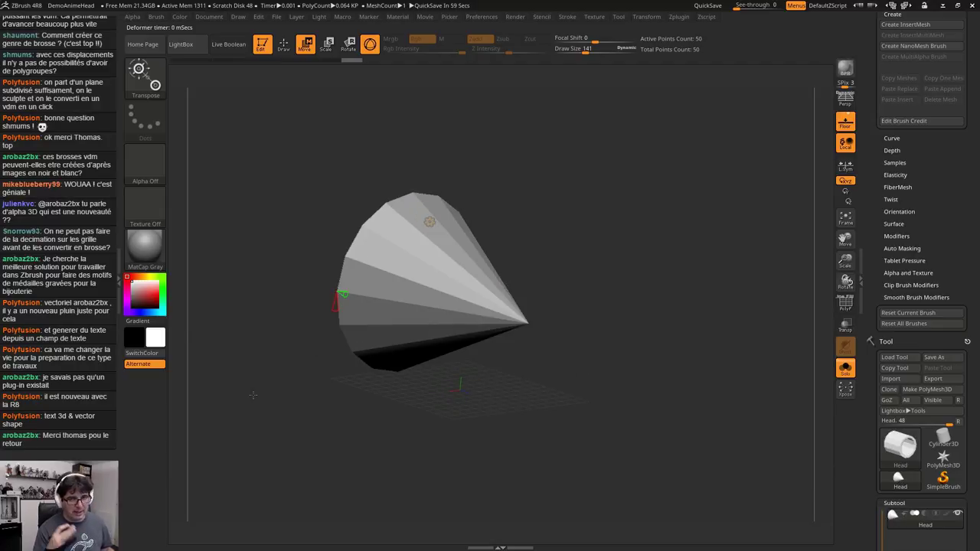
pyautogui.moveTo(451, 236); pyautogui.dragTo(536, 260, button='right')
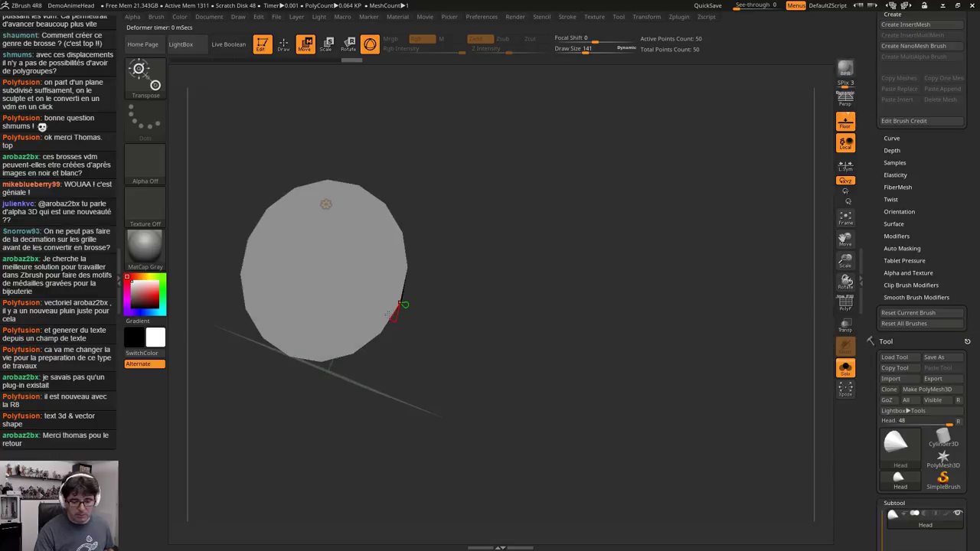
pyautogui.moveTo(397, 311)
pyautogui.mouseDown()
pyautogui.moveTo(428, 312)
pyautogui.moveTo(403, 305)
pyautogui.mouseUp()
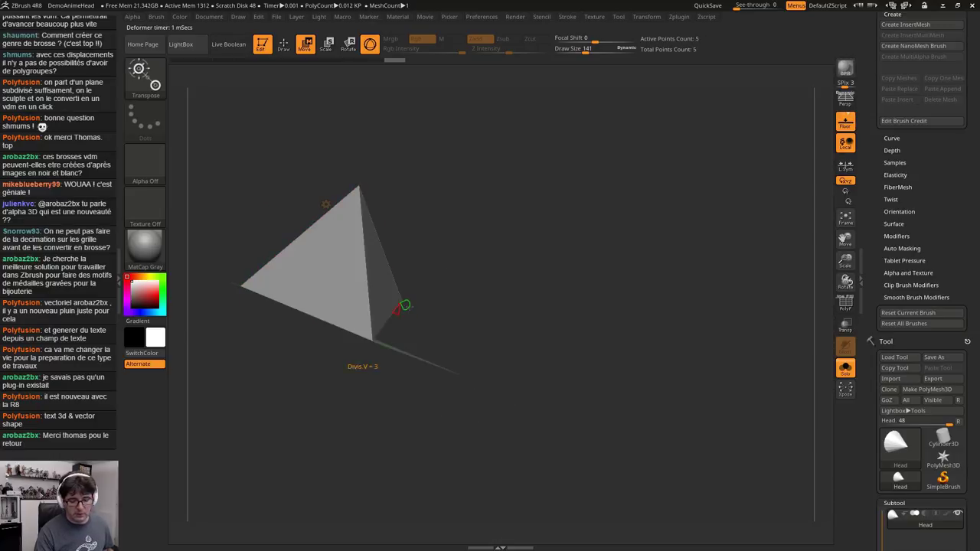
pyautogui.moveTo(405, 314)
pyautogui.mouseDown(button='right')
pyautogui.moveTo(443, 335)
pyautogui.moveTo(559, 342)
pyautogui.moveTo(562, 352)
pyautogui.mouseUp(button='right')
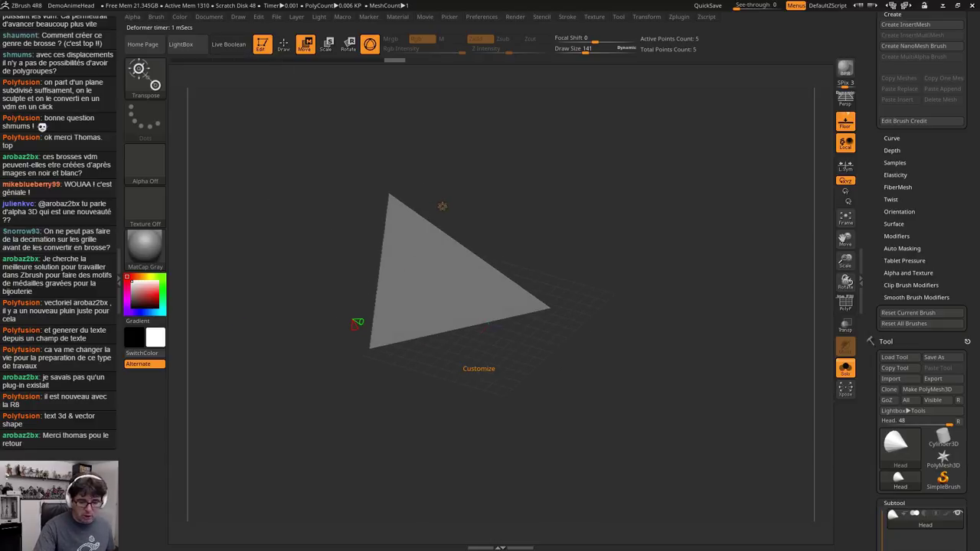
# Replace the three-sided cone with a Ring 3D primitive and adjust it into an open, partial ring
pyautogui.click(442, 206)
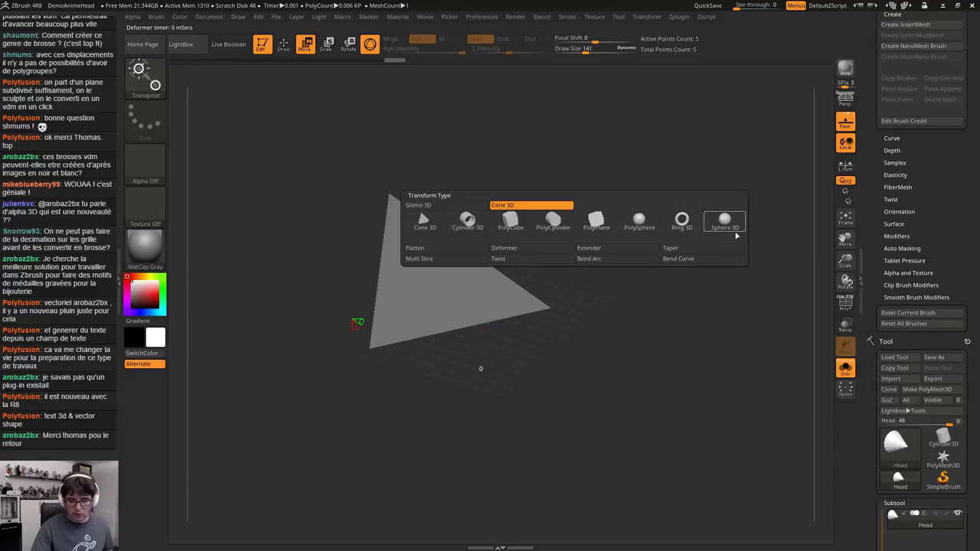
pyautogui.click(680, 222)
pyautogui.moveTo(525, 235); pyautogui.dragTo(516, 256)
pyautogui.moveTo(546, 311); pyautogui.dragTo(495, 338)
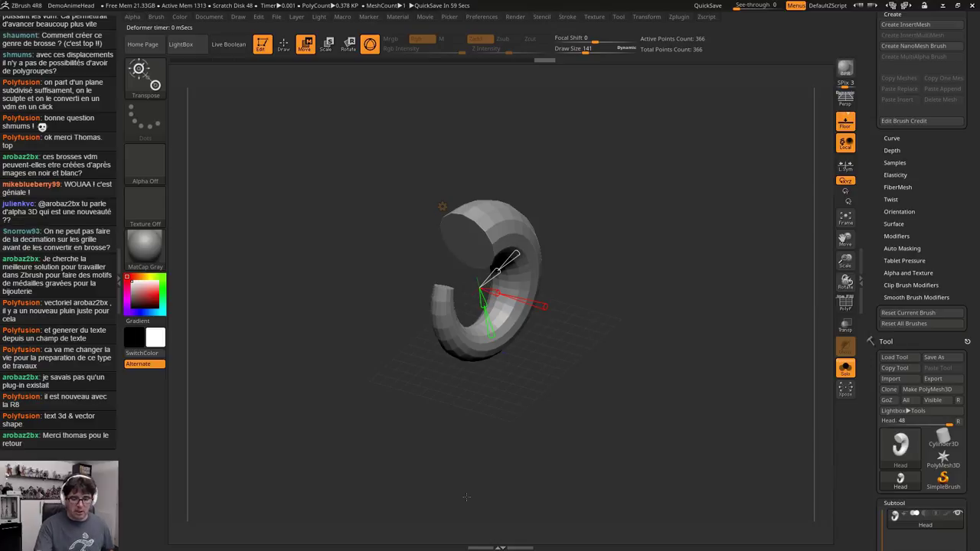
# Replace the open ring with a PolyCylinder and scale it down along its length into a flat disc
pyautogui.click(442, 206)
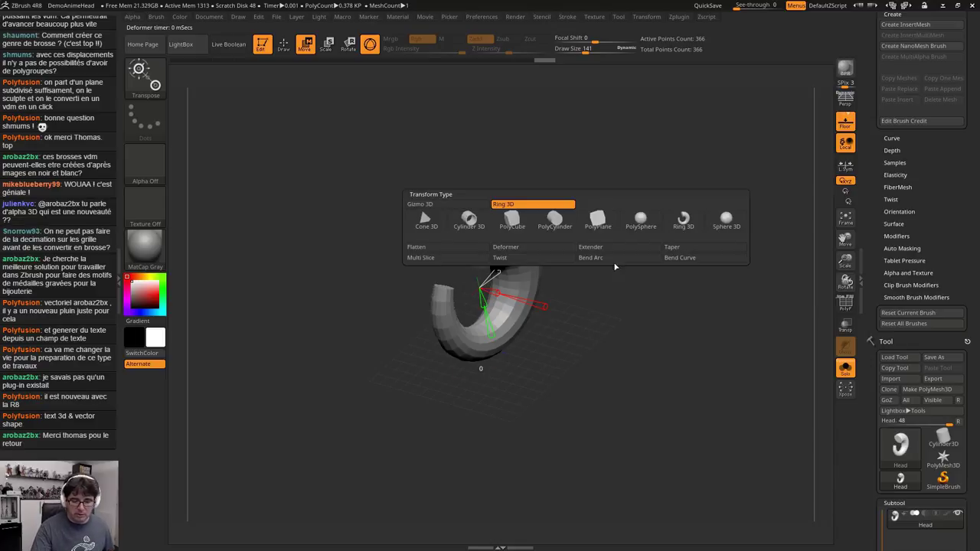
pyautogui.click(554, 221)
pyautogui.moveTo(464, 282); pyautogui.dragTo(472, 285)
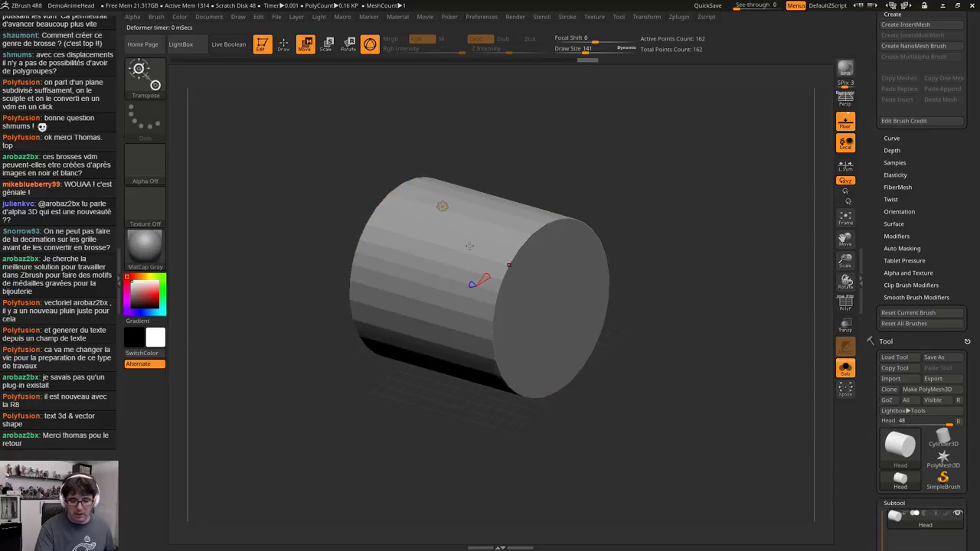
pyautogui.click(443, 206)
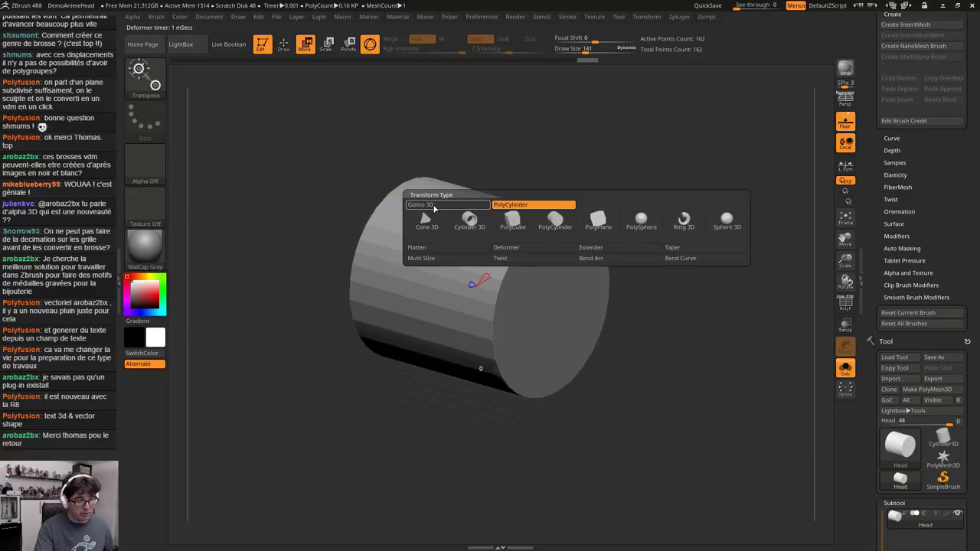
pyautogui.click(433, 205)
pyautogui.moveTo(508, 308); pyautogui.dragTo(410, 282)
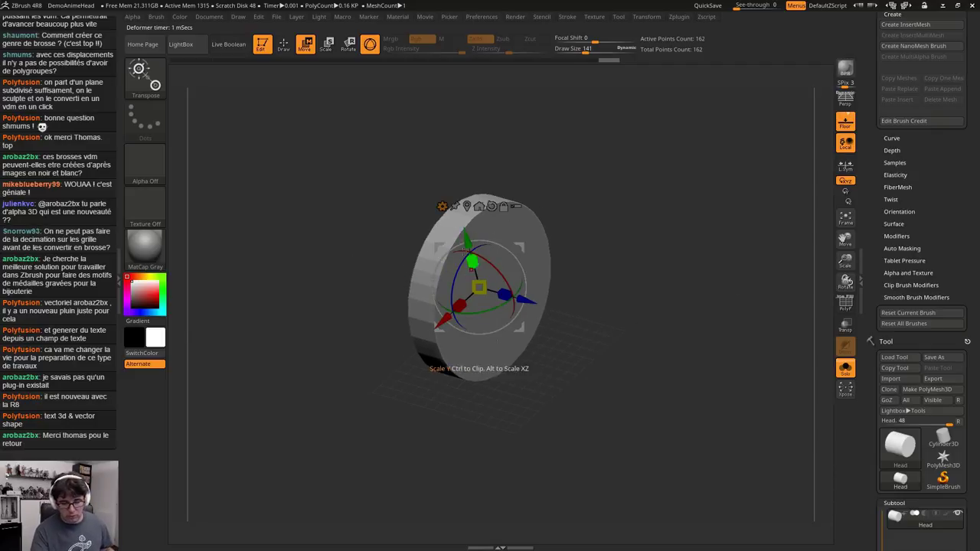
pyautogui.click(443, 206)
pyautogui.click(444, 206)
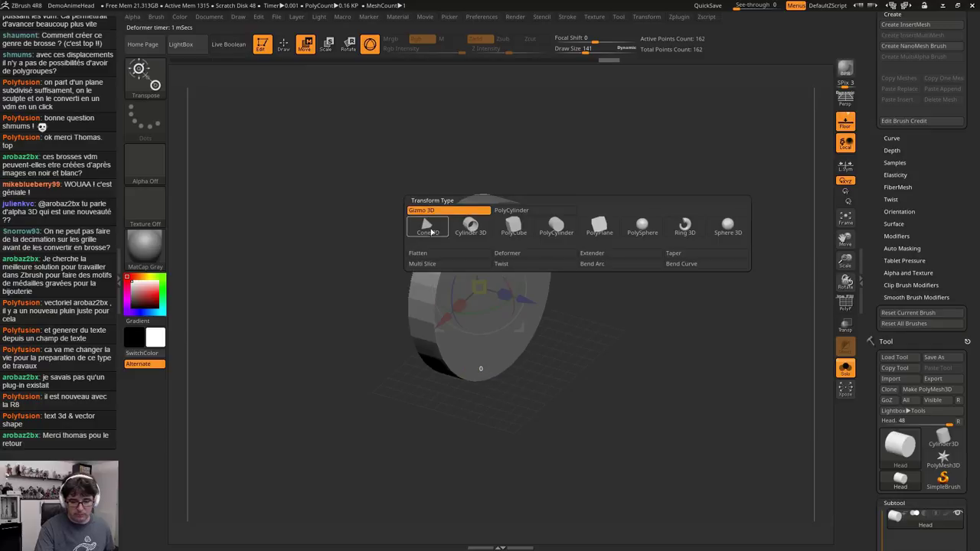
pyautogui.click(430, 228)
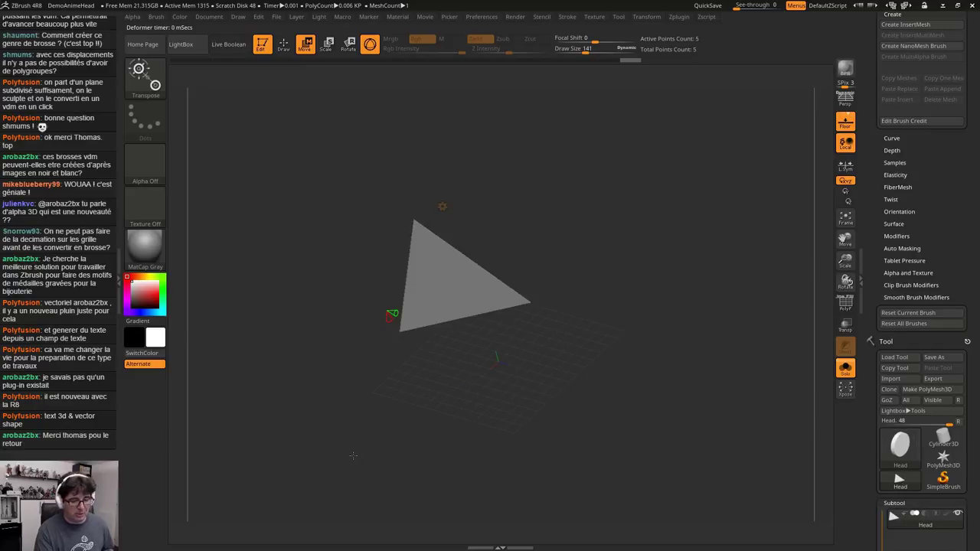
pyautogui.hotkey('ctrl', 'z')
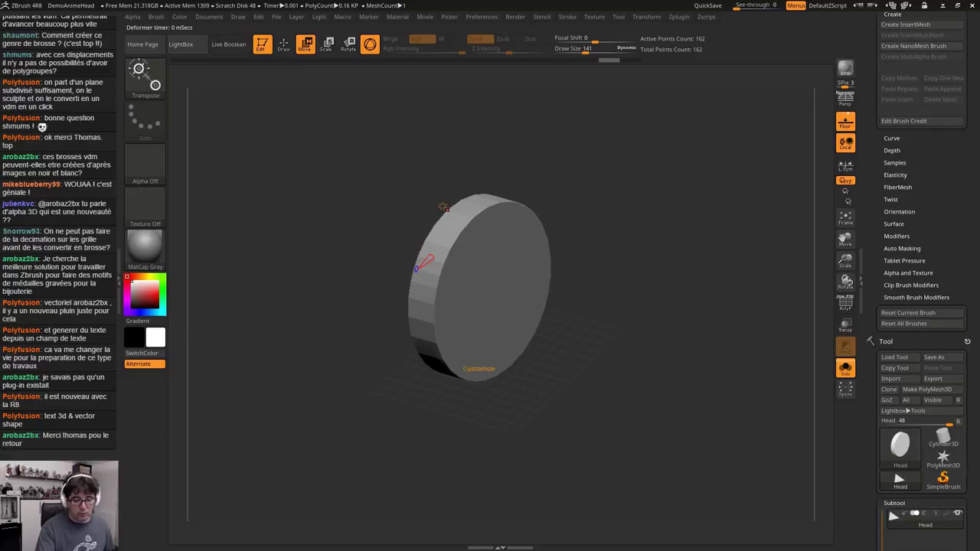
pyautogui.click(442, 206)
pyautogui.click(442, 209)
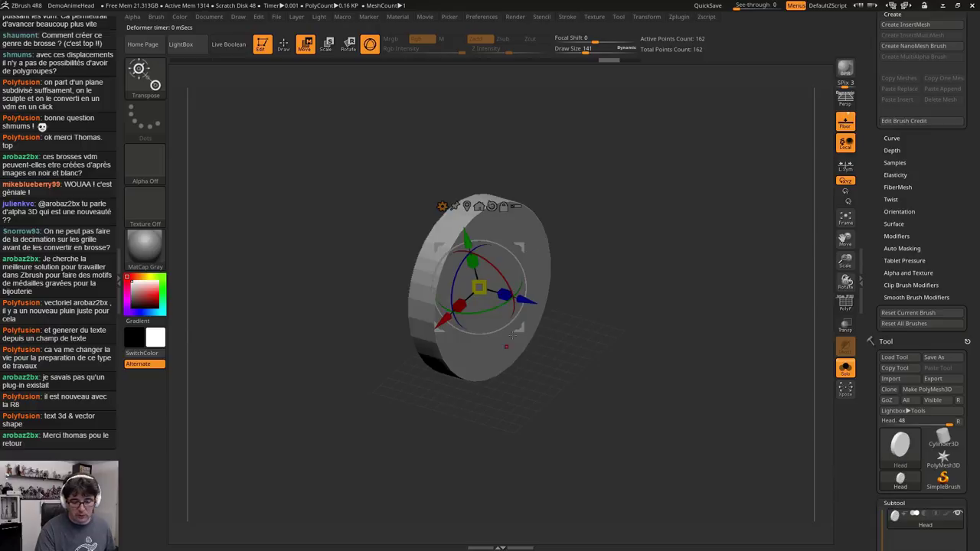
# Duplicate the disc outward along the gizmo's Z axis, keeping the original masked
pyautogui.keyDown('ctrl'); pyautogui.moveTo(530, 303); pyautogui.dragTo(555, 310); pyautogui.keyUp('ctrl')
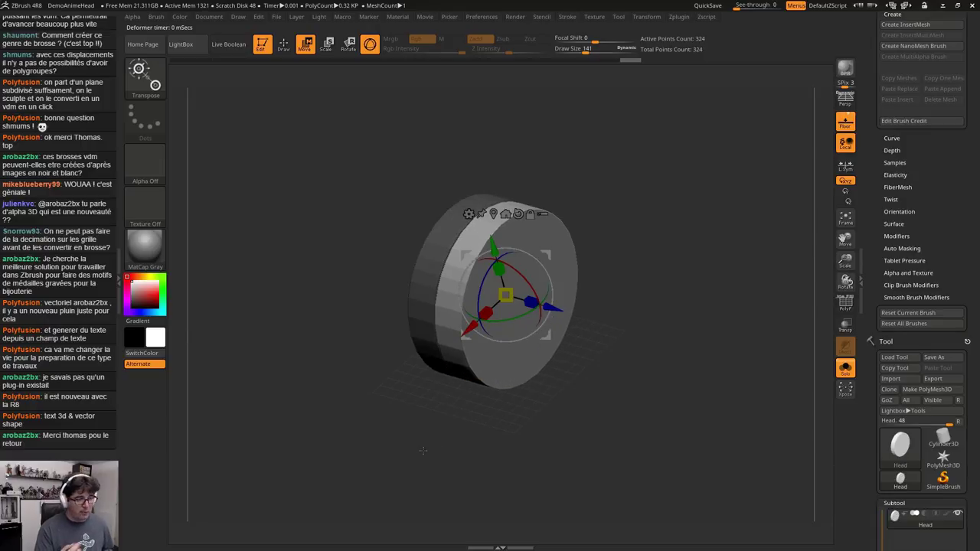
pyautogui.hotkey('ctrl', 'z')
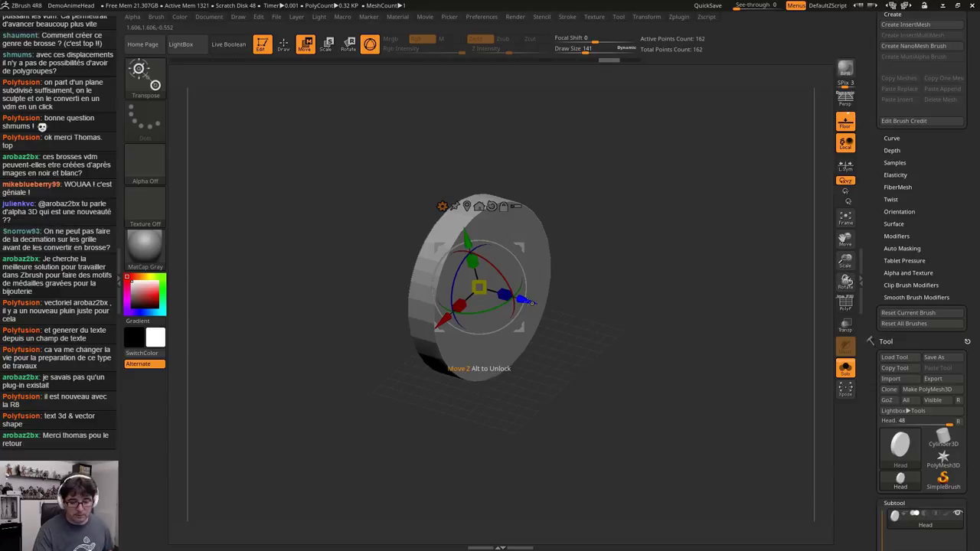
pyautogui.keyDown('ctrl'); pyautogui.moveTo(532, 302); pyautogui.dragTo(557, 310); pyautogui.keyUp('ctrl')
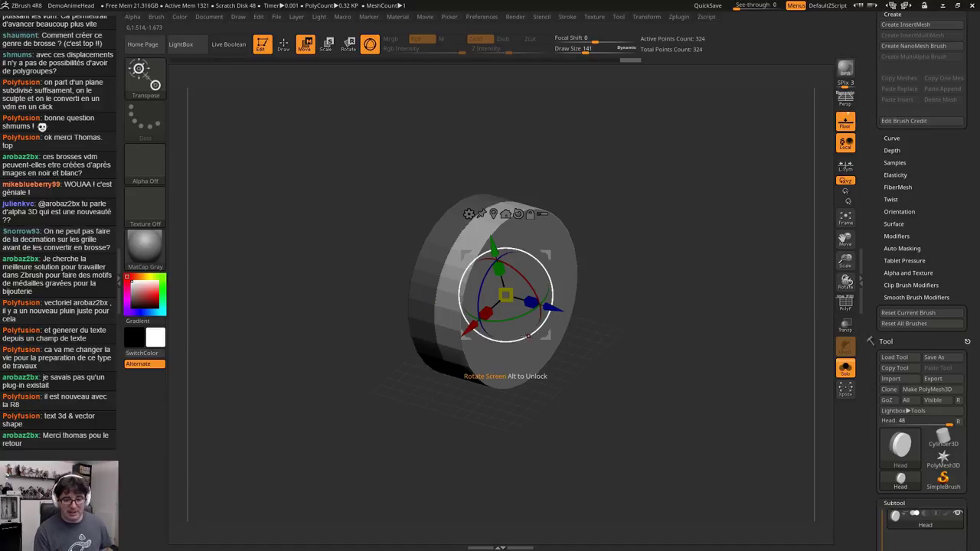
# Replace the duplicated disc with a Cone 3D primitive and raise its divisions to make it smooth and round
pyautogui.click(469, 215)
pyautogui.click(522, 249)
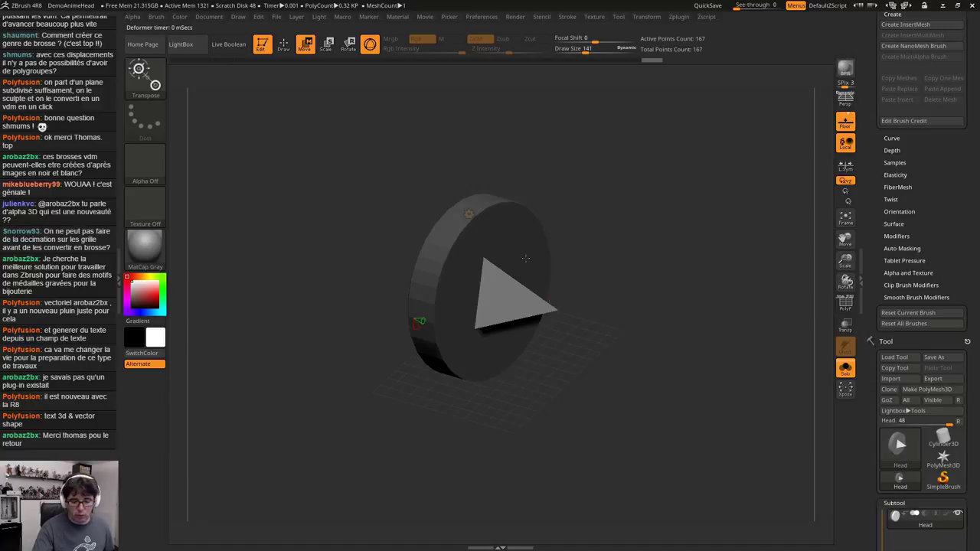
pyautogui.moveTo(519, 342)
pyautogui.mouseDown()
pyautogui.moveTo(559, 339)
pyautogui.moveTo(505, 348)
pyautogui.mouseUp()
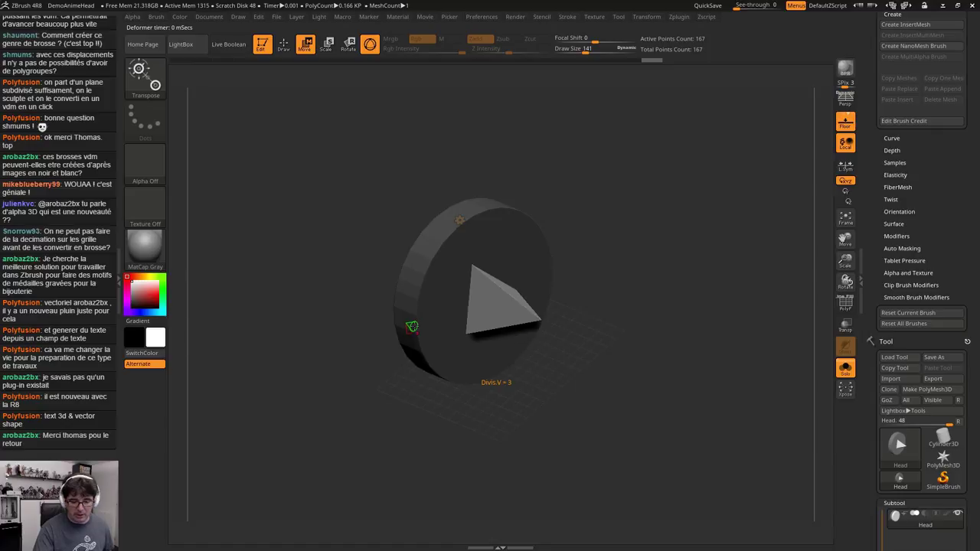
pyautogui.moveTo(418, 327); pyautogui.dragTo(471, 358)
pyautogui.hotkey('shift', 'f')
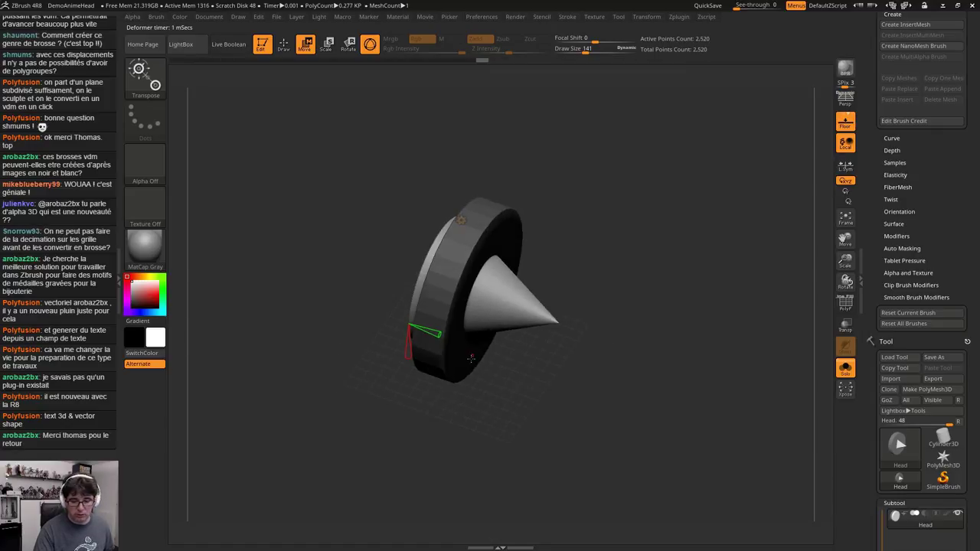
# Switch the cone back to Gizmo 3D, shift it outward onto the disc's face and duplicate it beyond its tip
pyautogui.click(283, 44)
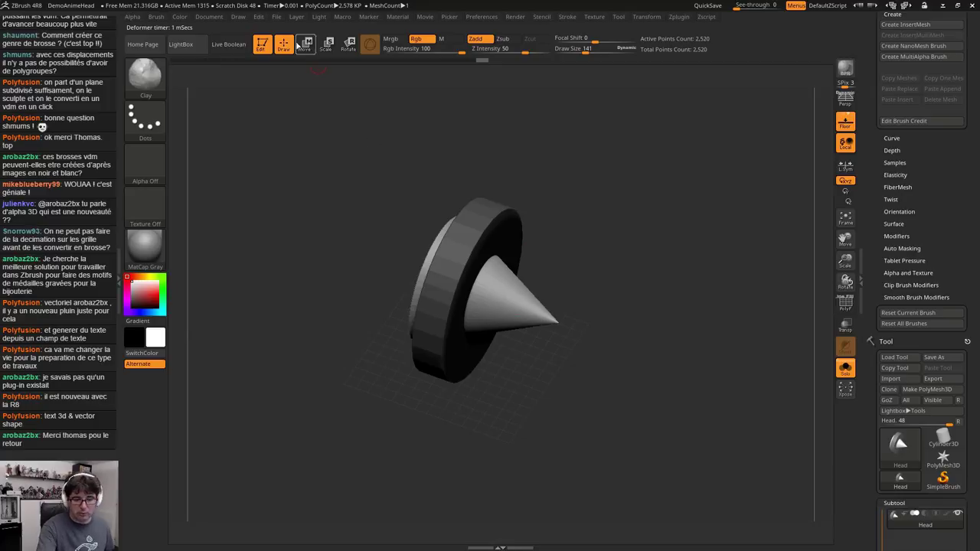
pyautogui.click(305, 44)
pyautogui.click(459, 220)
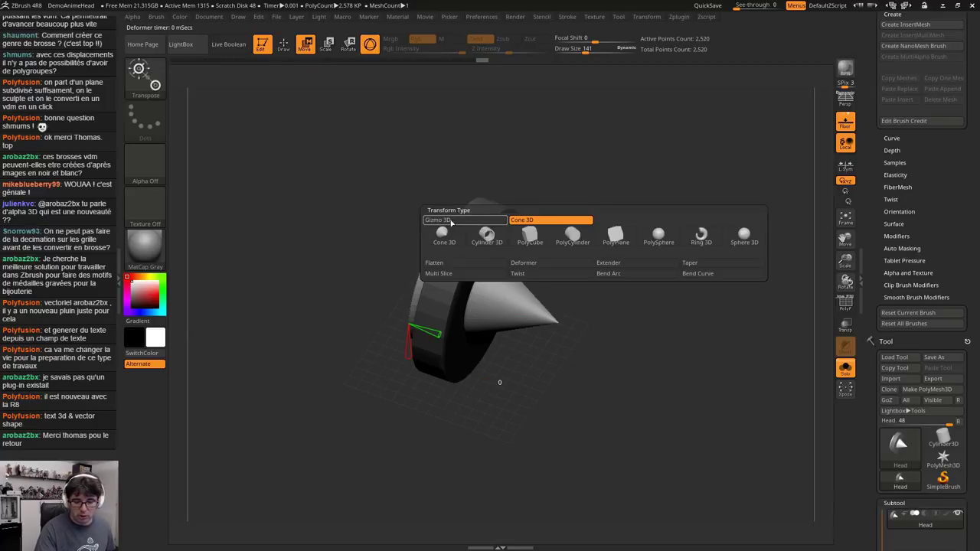
pyautogui.click(454, 221)
pyautogui.moveTo(554, 321); pyautogui.dragTo(550, 344)
pyautogui.moveTo(609, 338); pyautogui.dragTo(745, 409)
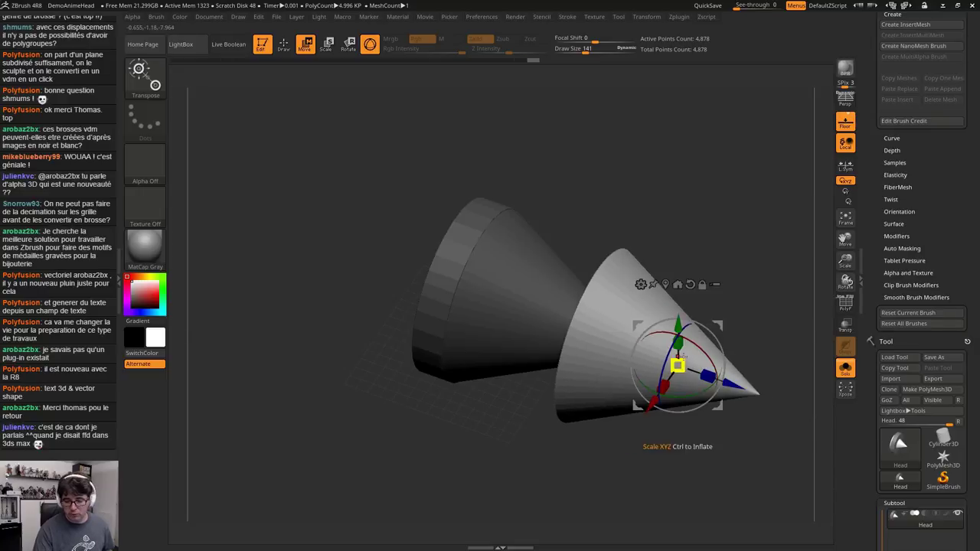
# Replace the duplicated cone with a PolySphere and adjust its divisions until it becomes a blocky, flat-sided barrel shape
pyautogui.click(640, 284)
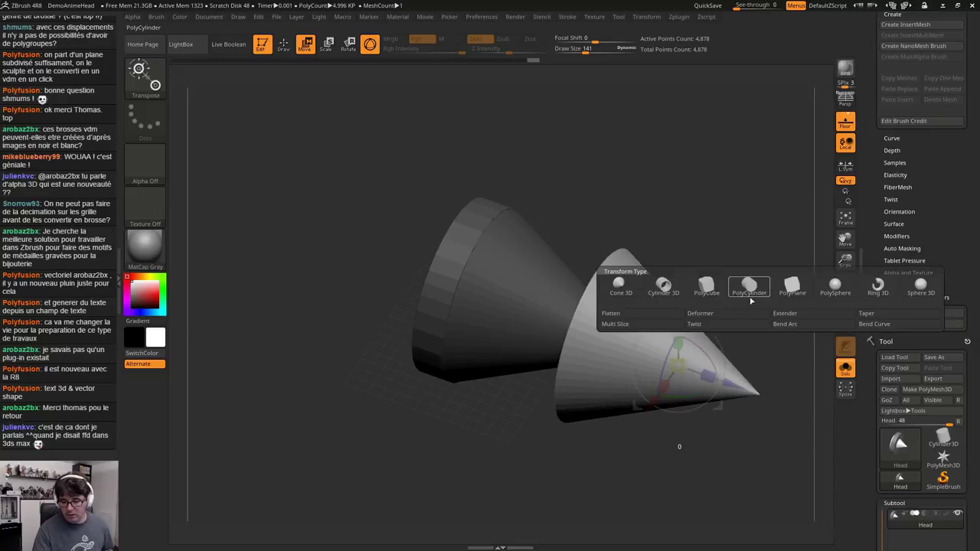
pyautogui.click(835, 284)
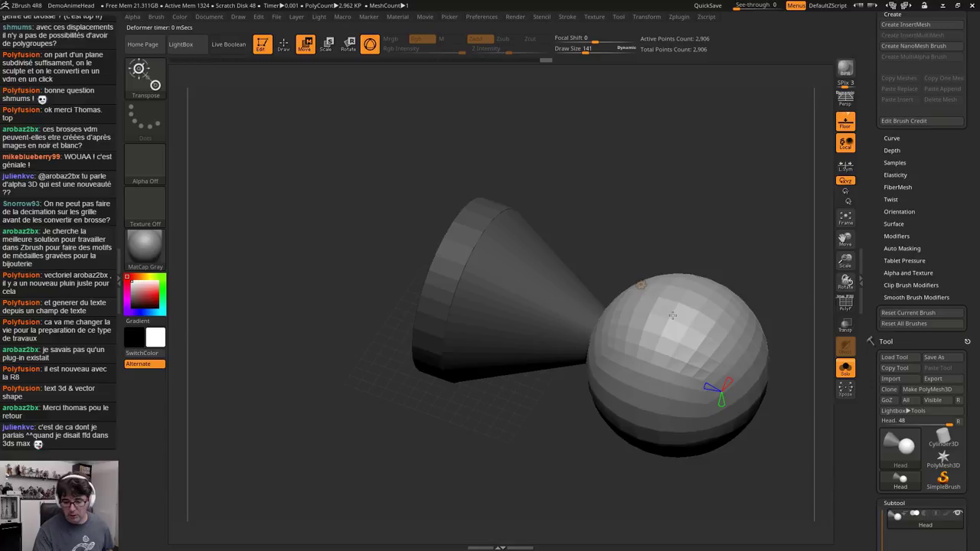
pyautogui.hotkey('shift', 'f')
pyautogui.moveTo(707, 388); pyautogui.dragTo(741, 419)
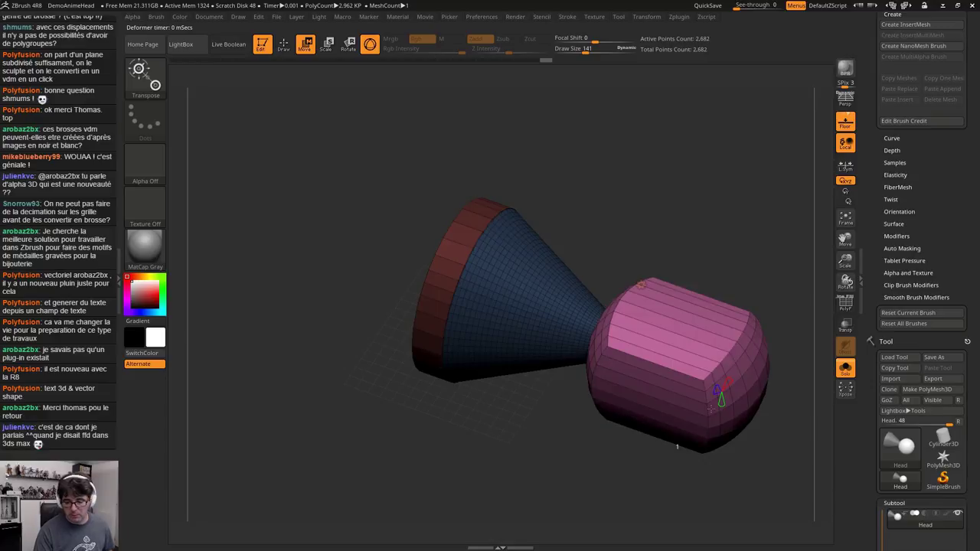
pyautogui.moveTo(728, 383); pyautogui.dragTo(739, 358)
pyautogui.hotkey('shift', 'f')
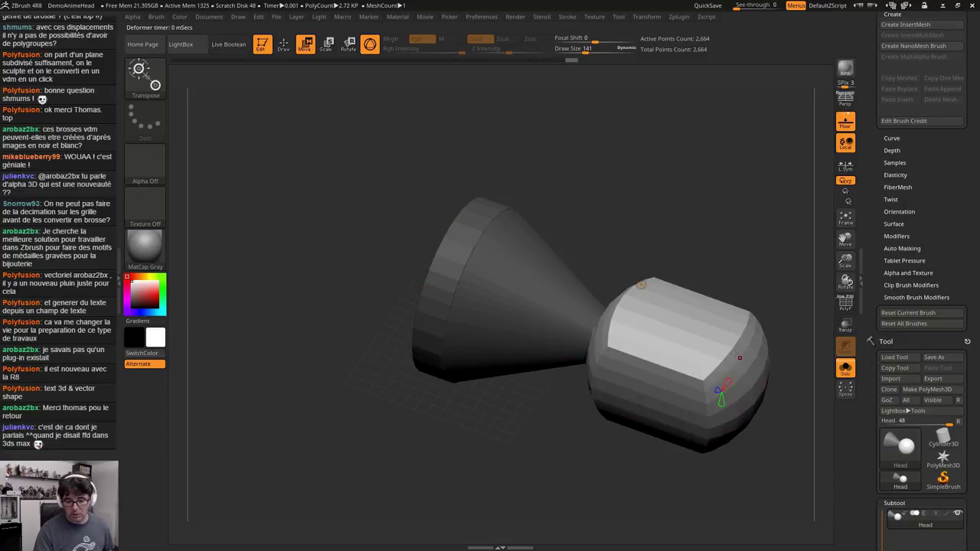
# Return the barrel shape to Gizmo 3D, snap the view to a straight side view and turn on the polyframe display
pyautogui.click(641, 285)
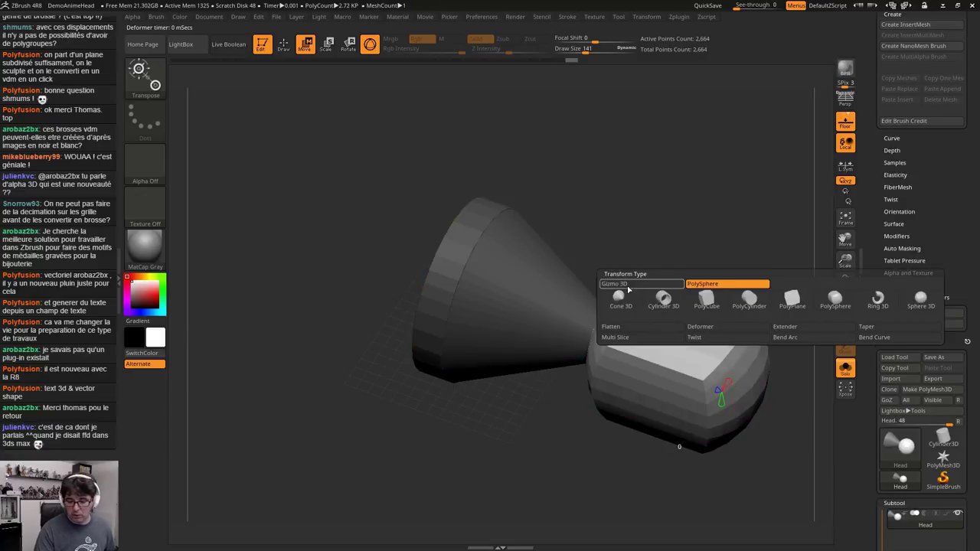
pyautogui.moveTo(677, 366); pyautogui.dragTo(656, 308)
pyautogui.keyDown('shift'); pyautogui.moveTo(610, 249); pyautogui.dragTo(577, 355); pyautogui.keyUp('shift')
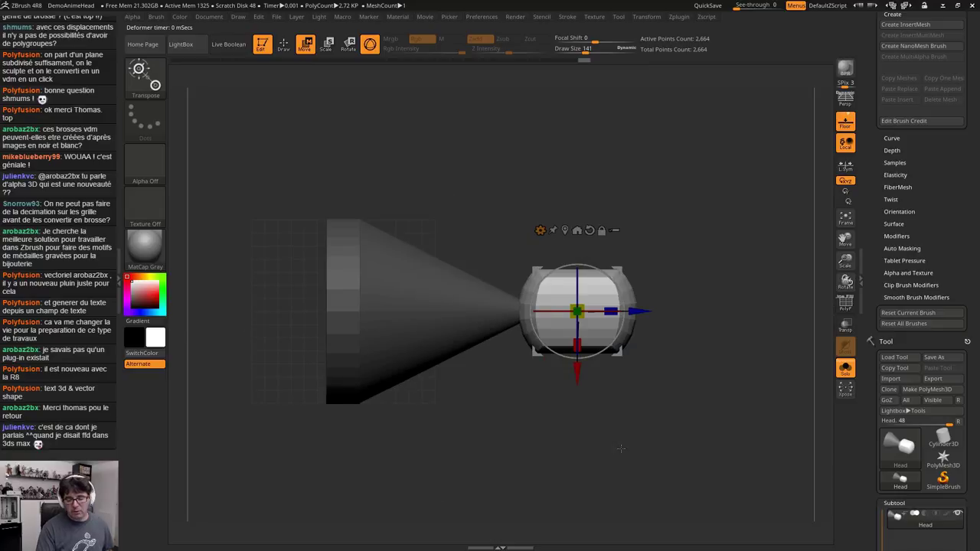
pyautogui.keyDown('alt'); pyautogui.moveTo(621, 448); pyautogui.dragTo(575, 446); pyautogui.keyUp('alt')
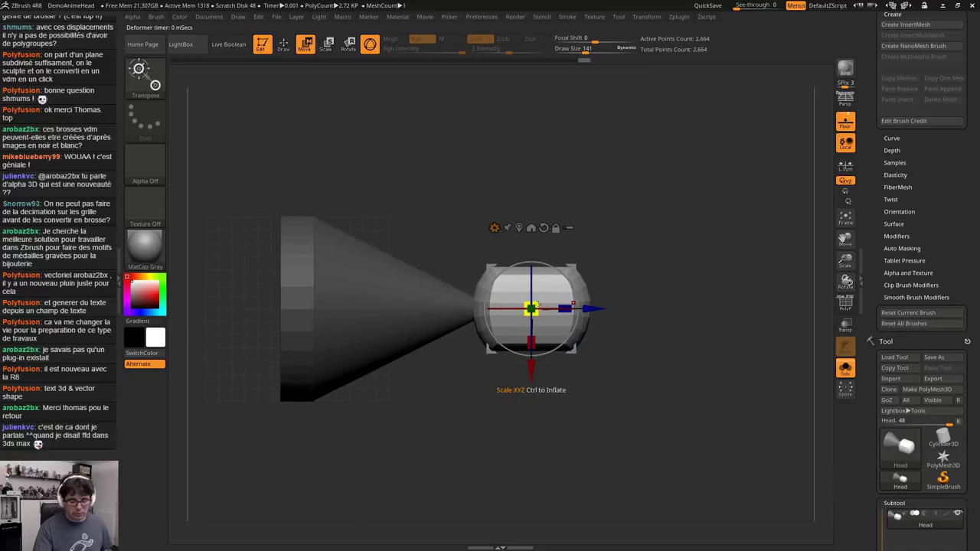
pyautogui.hotkey('shift', 'f')
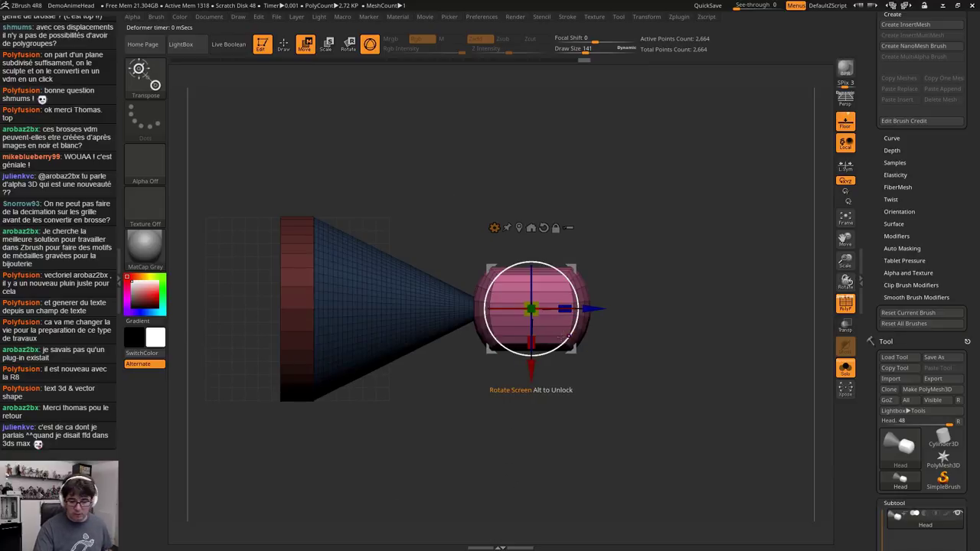
# Reactivate the PolySphere primitive on the barrel and raise its Z divisions until it becomes a round sphere
pyautogui.click(494, 227)
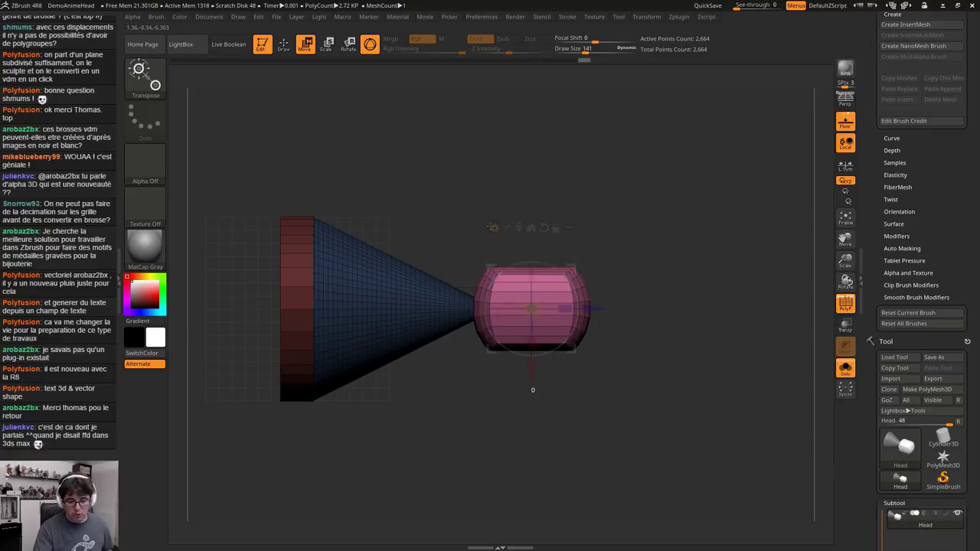
pyautogui.click(493, 227)
pyautogui.click(567, 229)
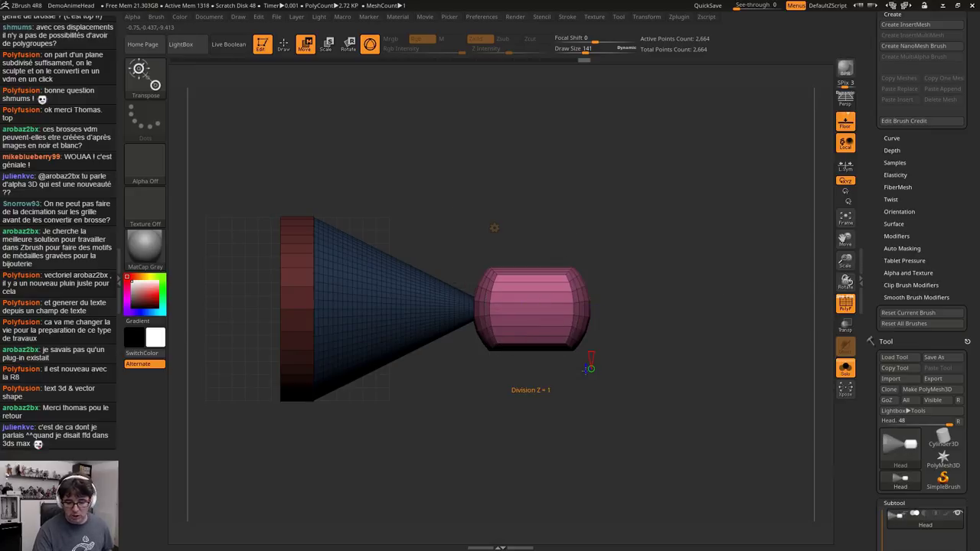
pyautogui.moveTo(588, 369); pyautogui.dragTo(550, 368)
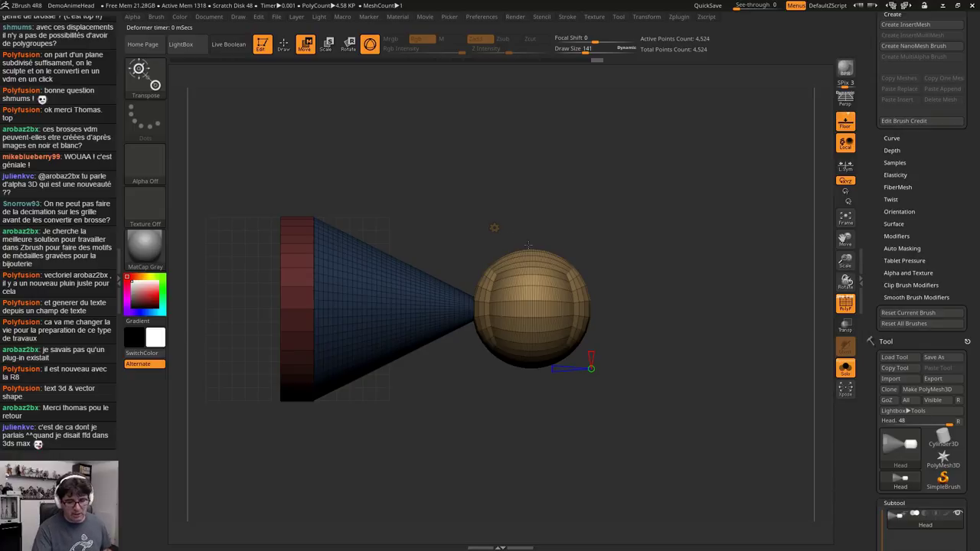
# Apply the Extender to stretch the sphere along Z into a capsule, and shrink its middle section inside the two end caps
pyautogui.click(495, 228)
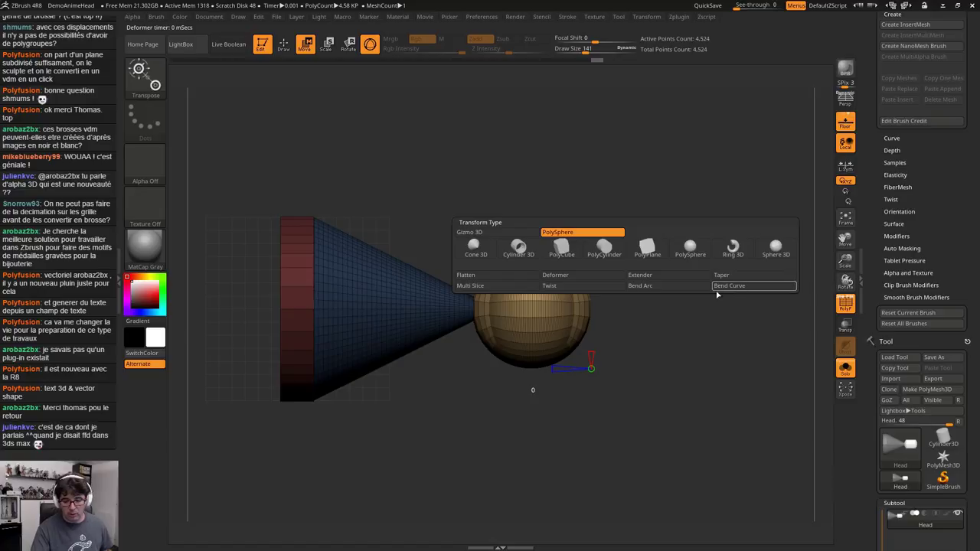
pyautogui.click(651, 278)
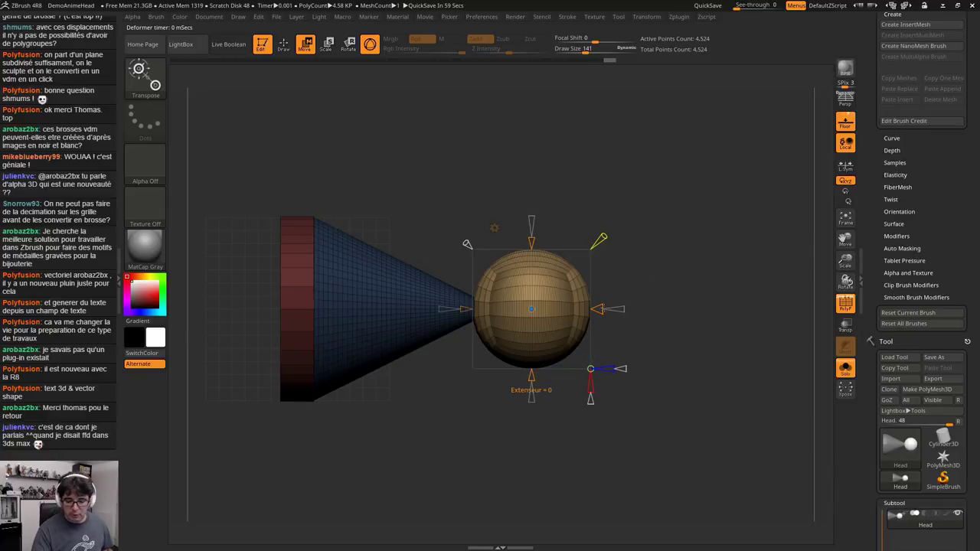
pyautogui.moveTo(659, 257); pyautogui.dragTo(437, 265)
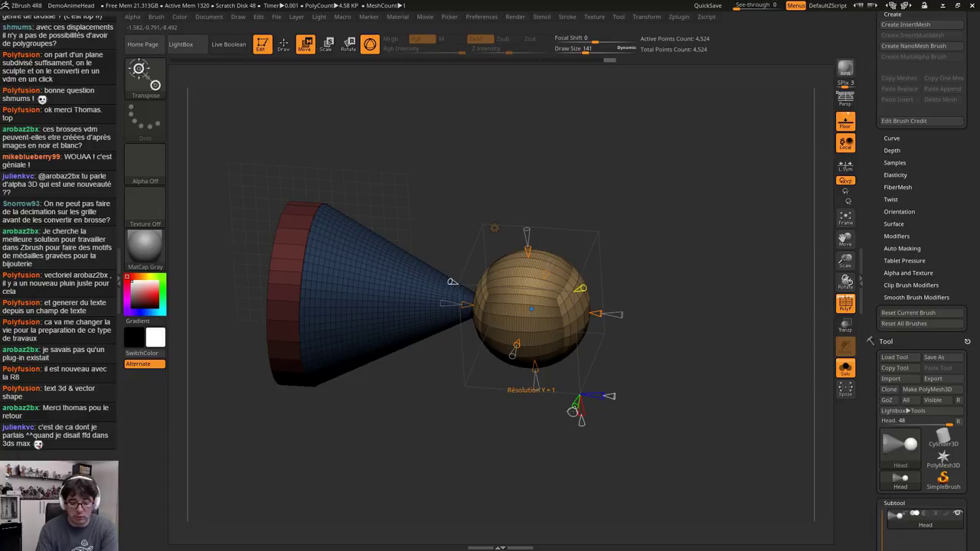
pyautogui.moveTo(597, 314); pyautogui.dragTo(652, 317)
pyautogui.moveTo(612, 397); pyautogui.dragTo(621, 397)
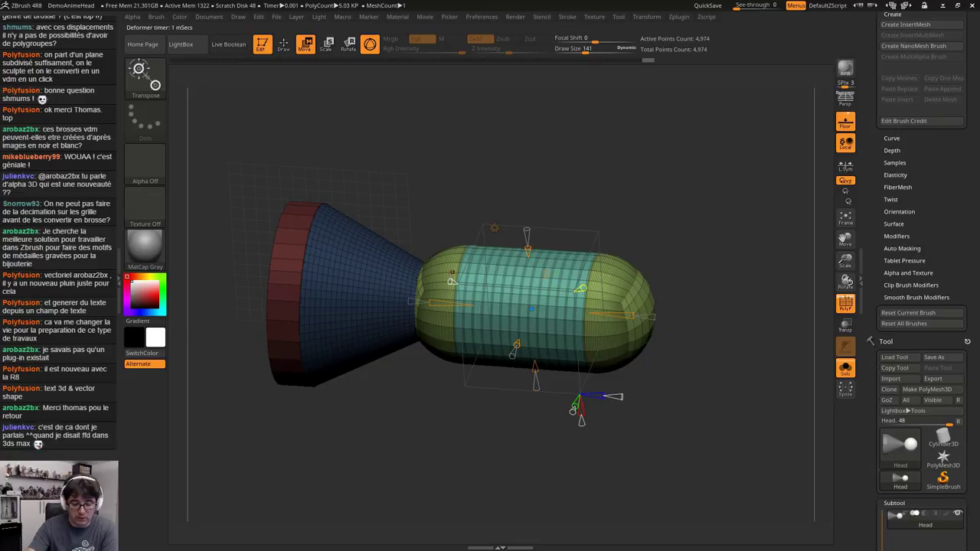
pyautogui.moveTo(452, 281); pyautogui.dragTo(503, 303)
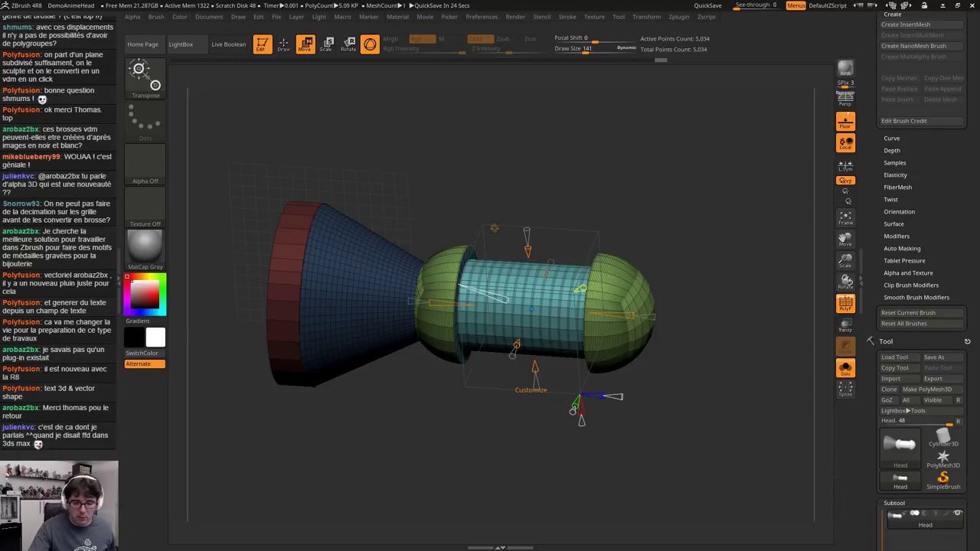
# Switch the capsule to the Bend Curve deformer, try pulling its upper control point upward, and undo that bend
pyautogui.click(494, 229)
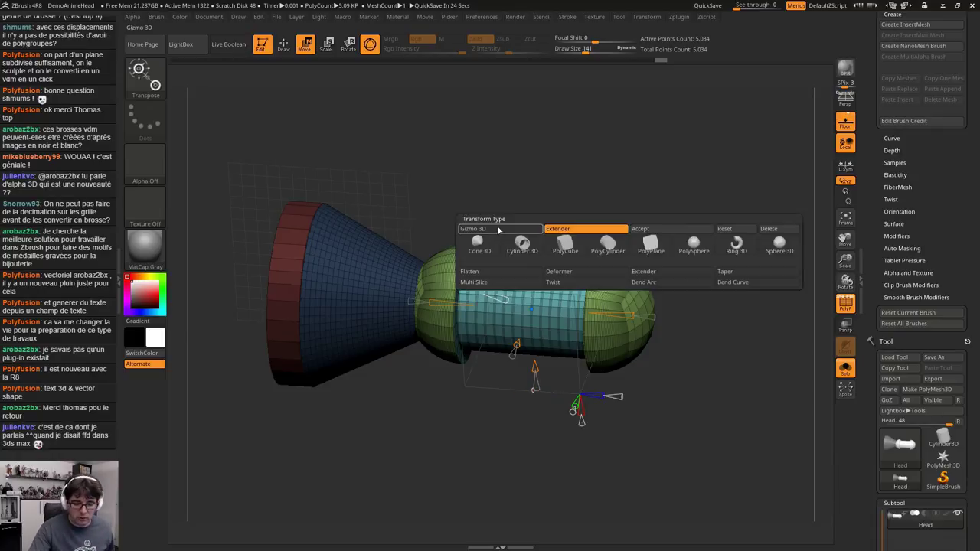
pyautogui.click(733, 281)
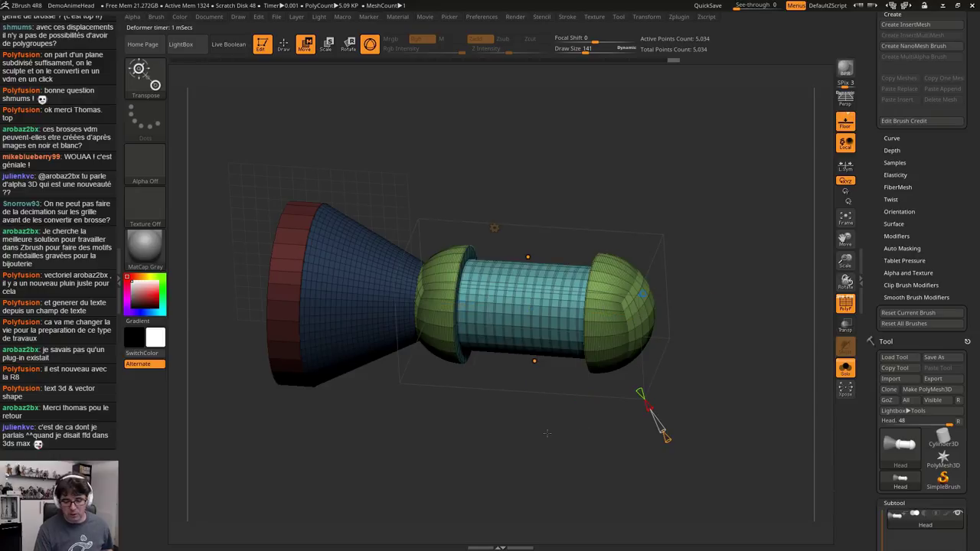
pyautogui.moveTo(547, 433); pyautogui.dragTo(601, 383)
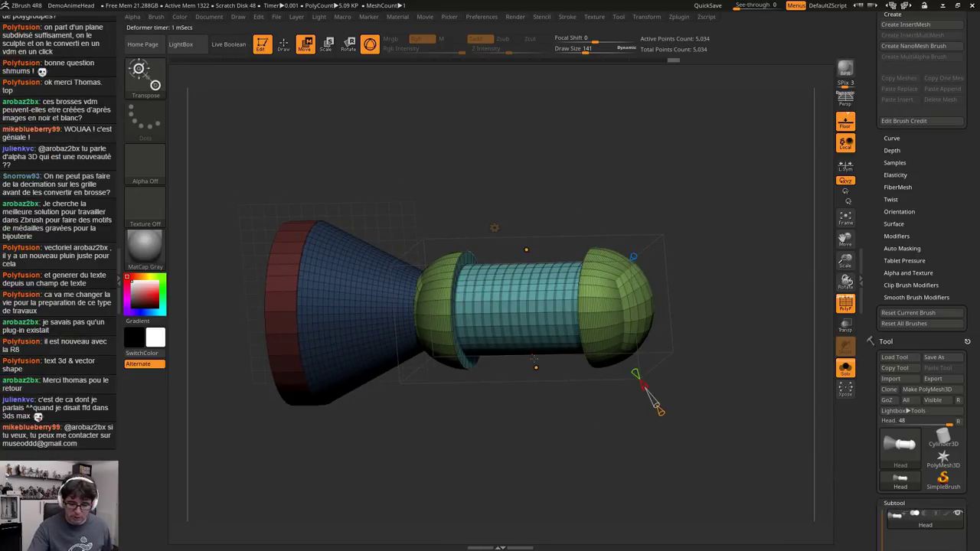
pyautogui.moveTo(526, 250); pyautogui.dragTo(546, 189)
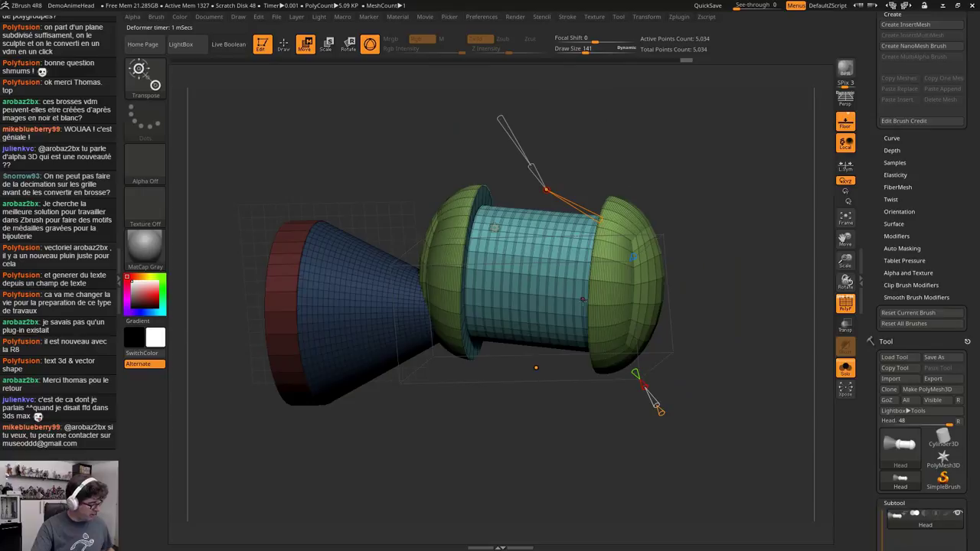
pyautogui.hotkey('ctrl', 'z')
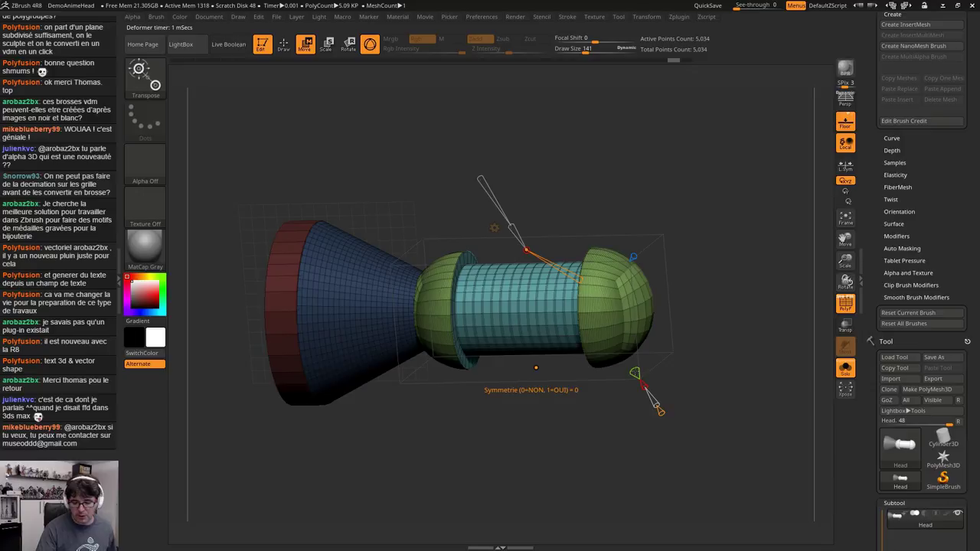
# Set the bend curve to run along the capsule's Z axis and raise its resolution to spread more control points along the length
pyautogui.moveTo(644, 386); pyautogui.dragTo(650, 398)
pyautogui.press('3')
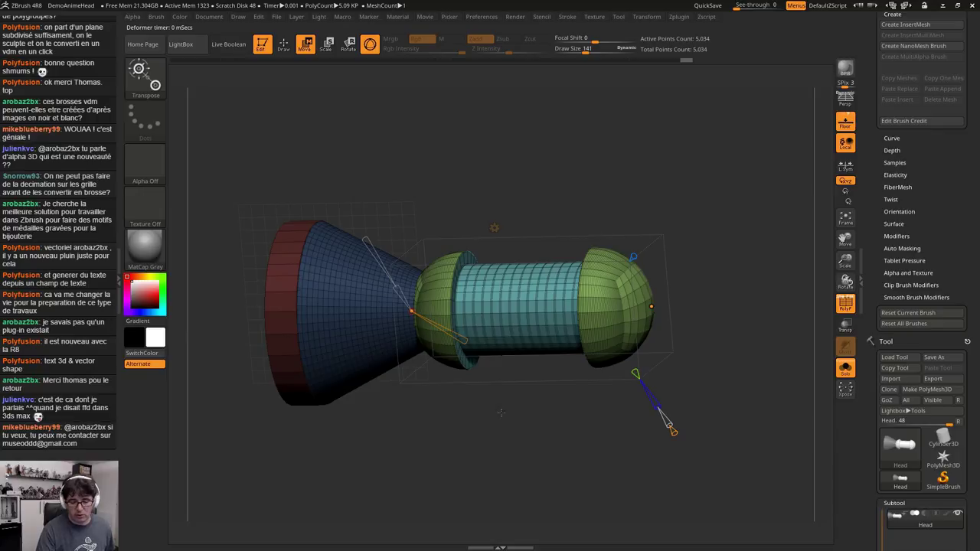
pyautogui.moveTo(486, 350); pyautogui.dragTo(586, 370)
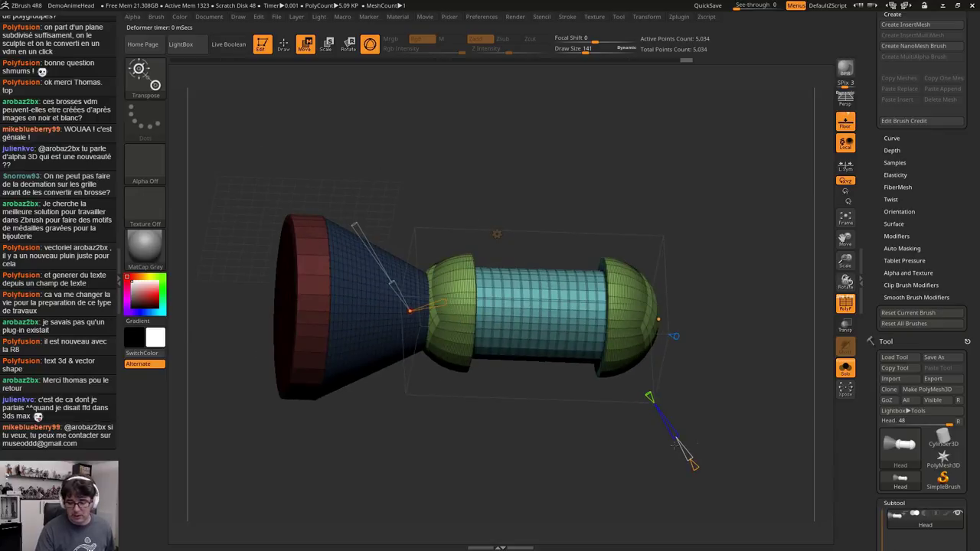
pyautogui.press('0')
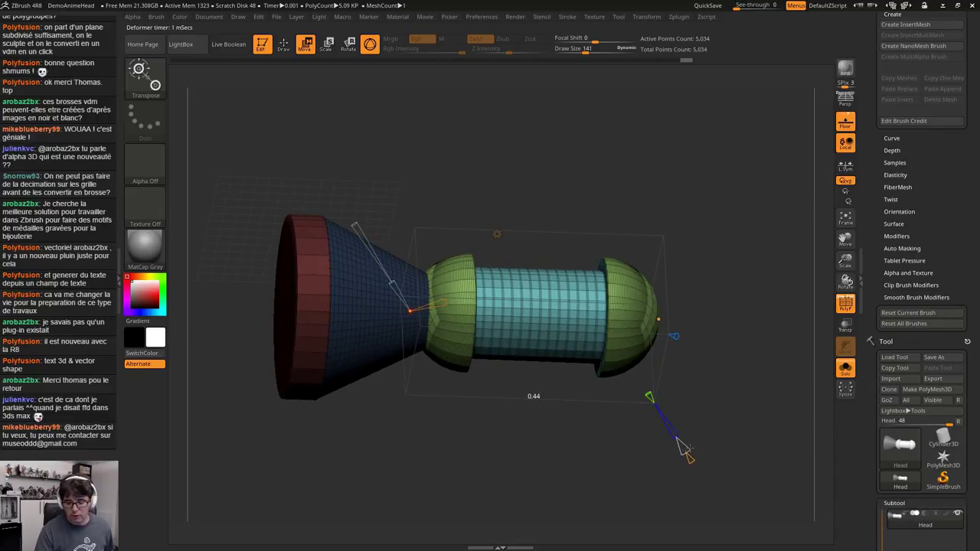
pyautogui.press('7')
pyautogui.press('5')
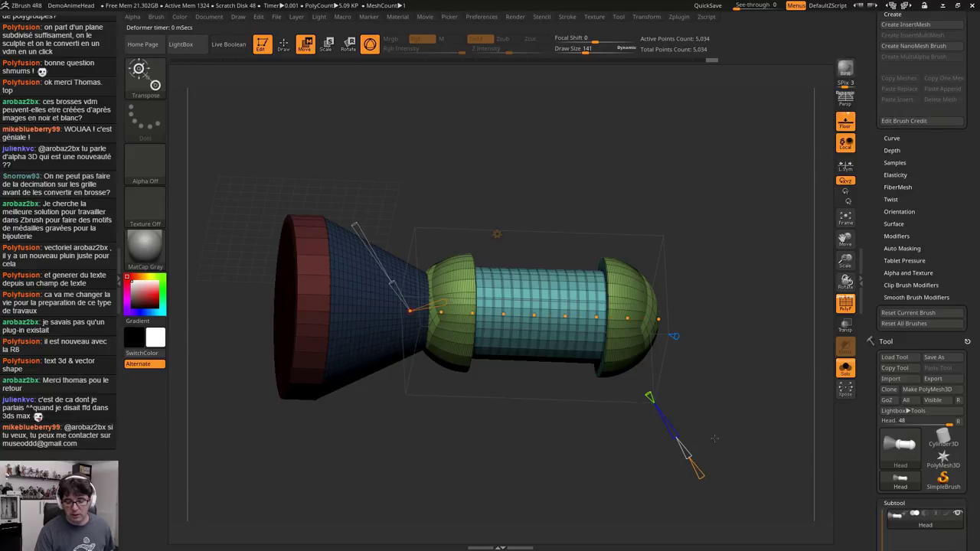
# Pull the curve's control points alternately up and down and the ends outward to bend the capsule into a wavy, snake-like form
pyautogui.moveTo(727, 452)
pyautogui.mouseDown()
pyautogui.moveTo(712, 450)
pyautogui.moveTo(739, 441)
pyautogui.mouseUp()
pyautogui.moveTo(660, 325); pyautogui.dragTo(752, 337)
pyautogui.moveTo(595, 320); pyautogui.dragTo(617, 253)
pyautogui.moveTo(542, 299); pyautogui.dragTo(348, 395)
pyautogui.moveTo(423, 321); pyautogui.dragTo(395, 335)
pyautogui.moveTo(461, 296); pyautogui.dragTo(445, 304)
pyautogui.moveTo(504, 289); pyautogui.dragTo(494, 292)
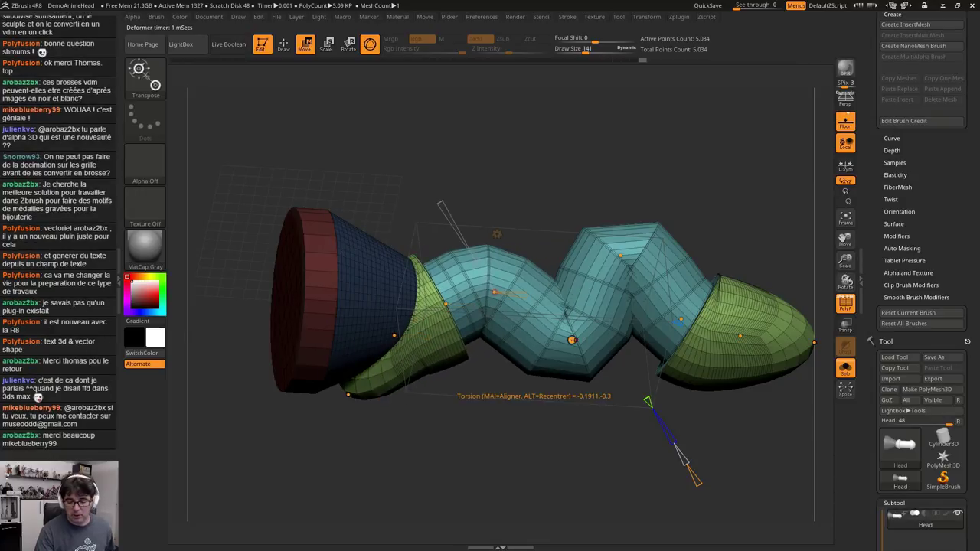
pyautogui.moveTo(571, 340); pyautogui.dragTo(550, 332)
pyautogui.moveTo(679, 321); pyautogui.dragTo(677, 324)
pyautogui.moveTo(814, 342); pyautogui.dragTo(816, 406)
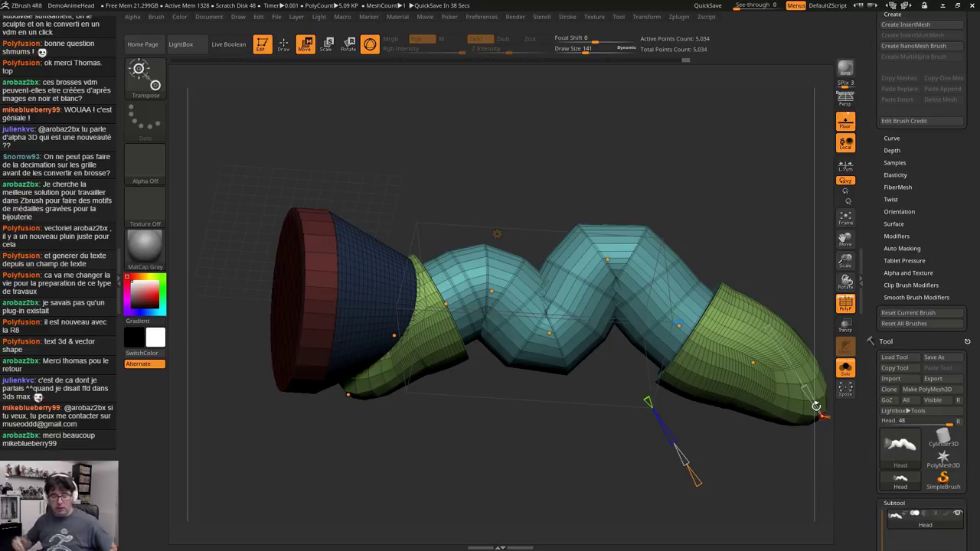
# Reduce the number of curve control points and raise the middle of the curve to form a single smooth arch
pyautogui.moveTo(491, 291); pyautogui.dragTo(501, 313)
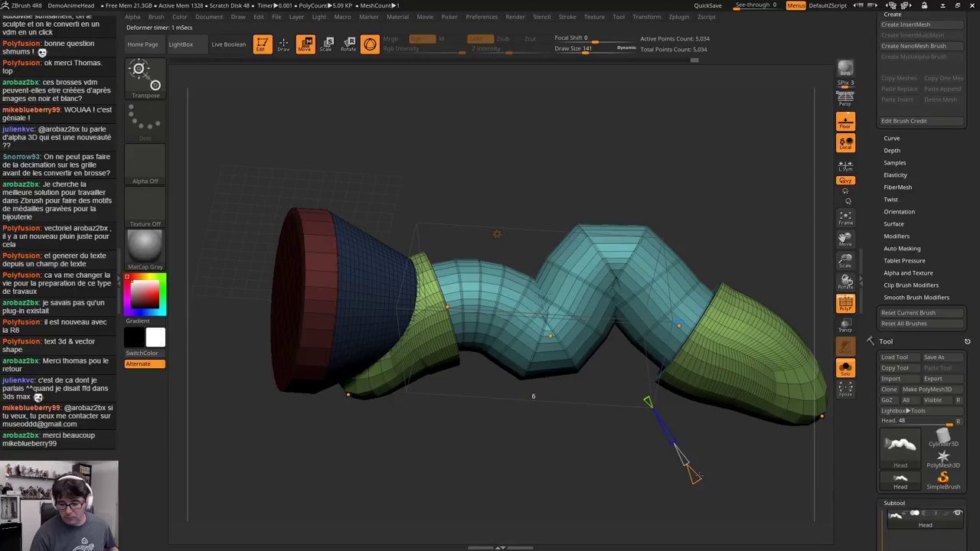
pyautogui.moveTo(550, 335); pyautogui.dragTo(525, 183)
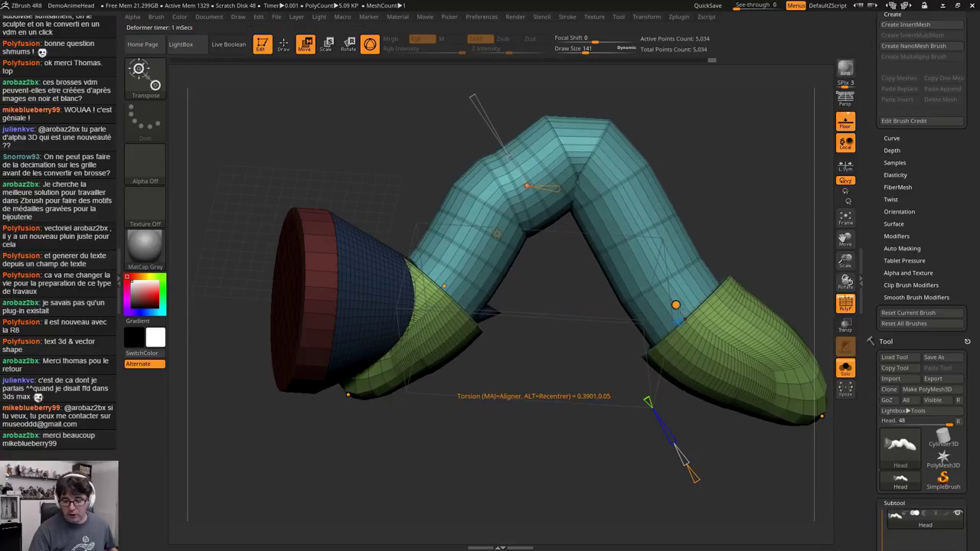
pyautogui.moveTo(677, 305); pyautogui.dragTo(665, 277)
pyautogui.moveTo(680, 324); pyautogui.dragTo(733, 353)
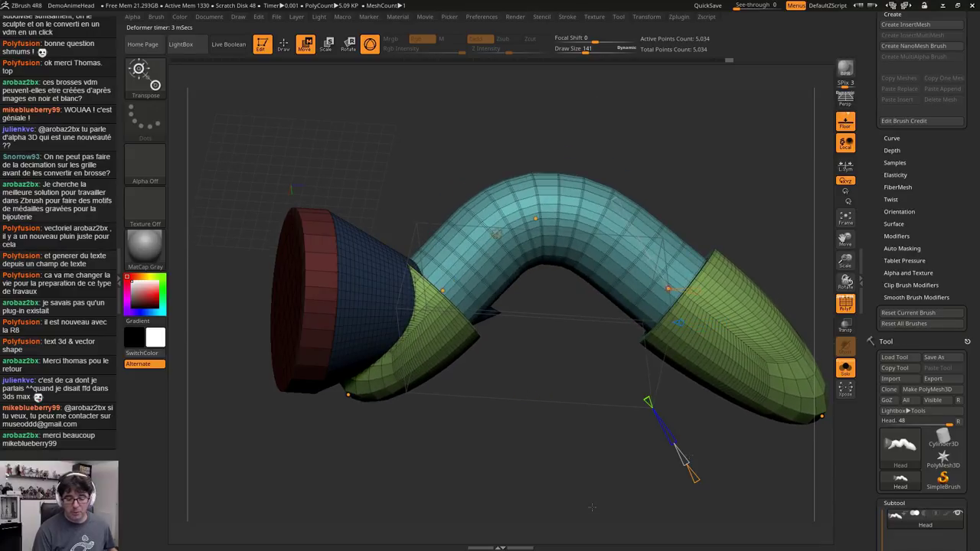
pyautogui.keyDown('alt'); pyautogui.moveTo(597, 459); pyautogui.dragTo(529, 419); pyautogui.keyUp('alt')
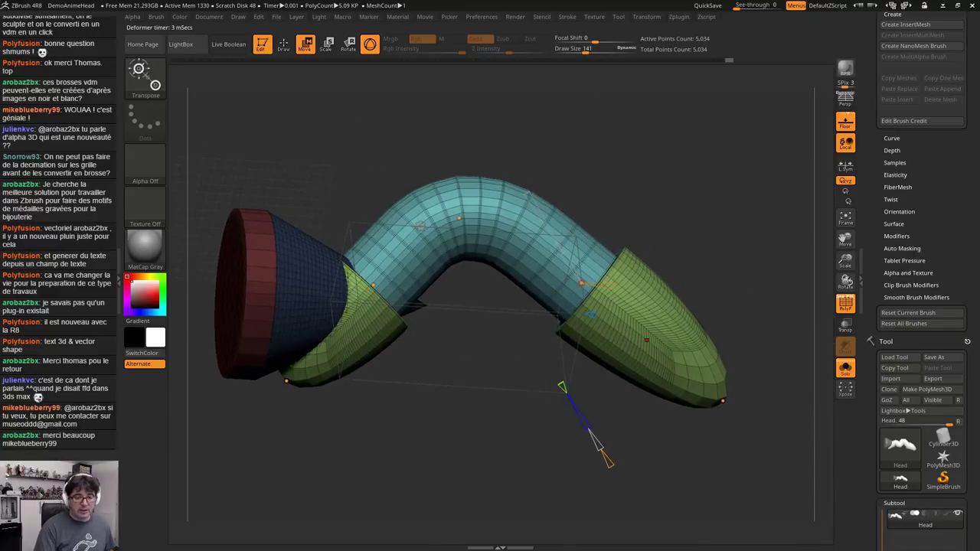
# Open the DemoAnimeHead project in place of the current one and turn off the polyframe display
pyautogui.click(181, 44)
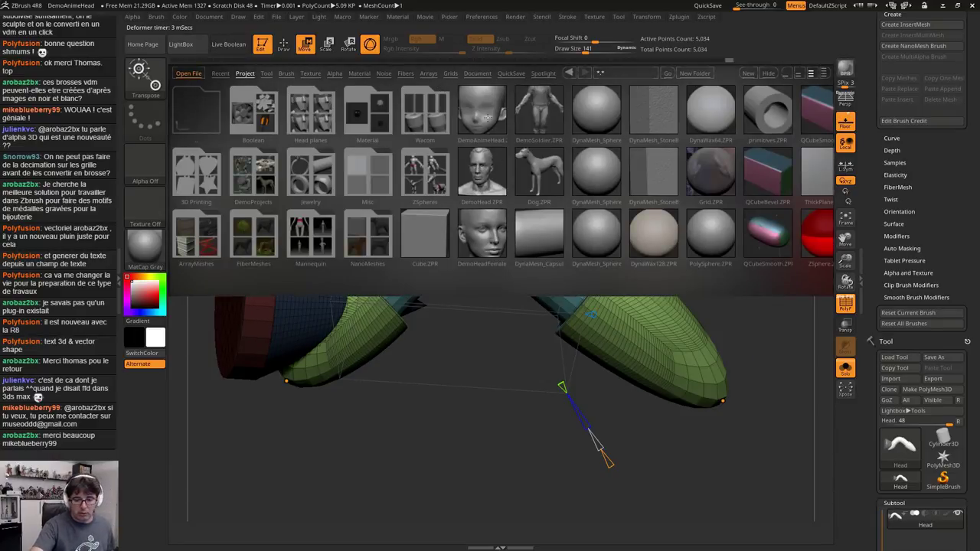
pyautogui.doubleClick(490, 105)
pyautogui.click(521, 317)
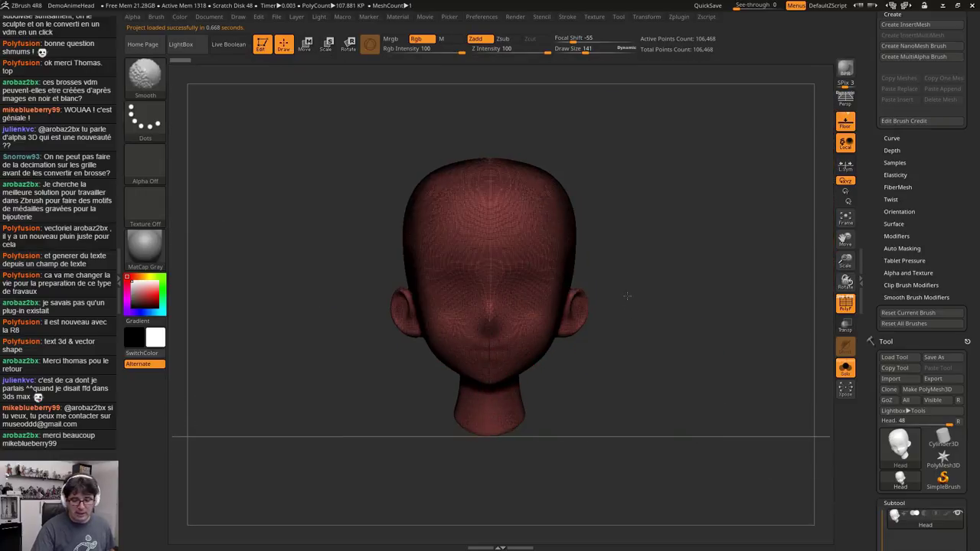
pyautogui.press('shift')
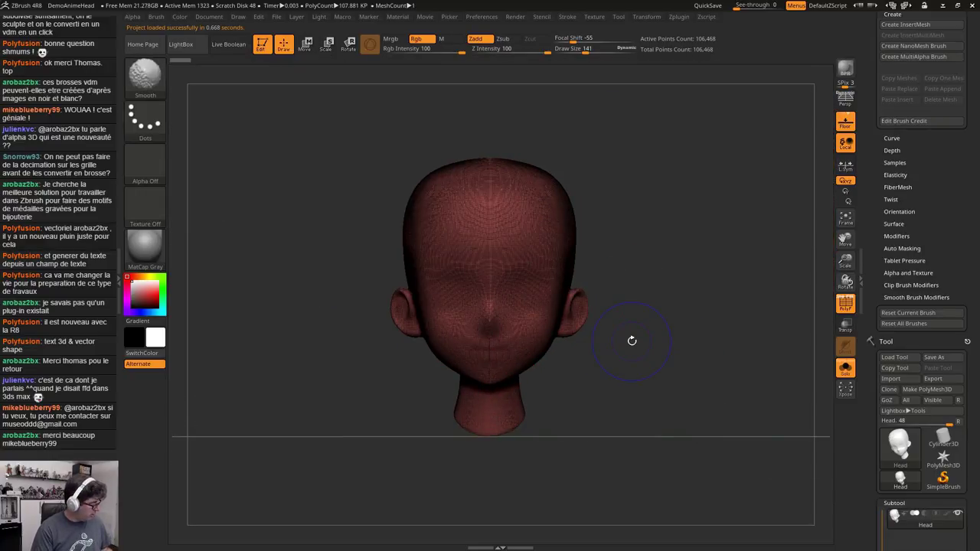
pyautogui.hotkey('shift', 'f')
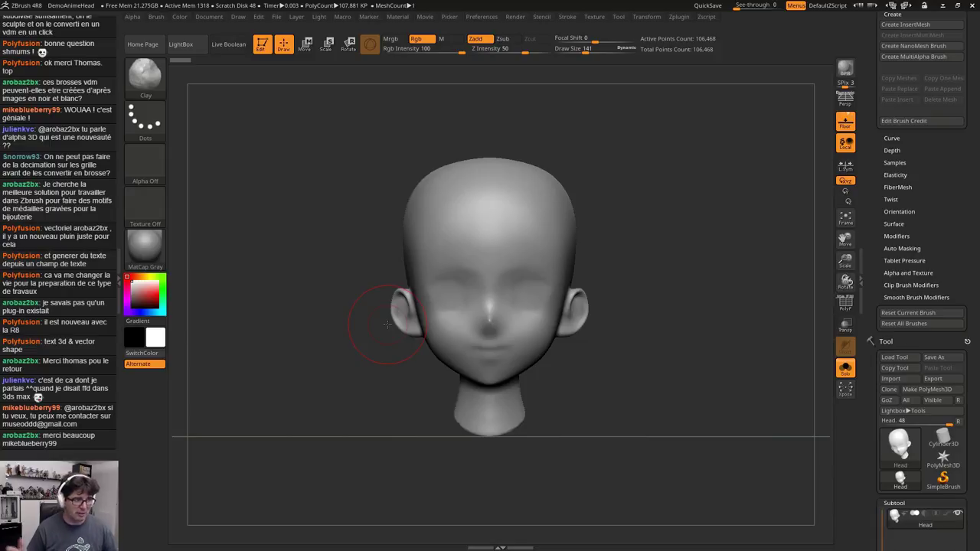
# Apply the Deformer lattice to the head and pull the middle control point in front of the face outward
pyautogui.press('w')
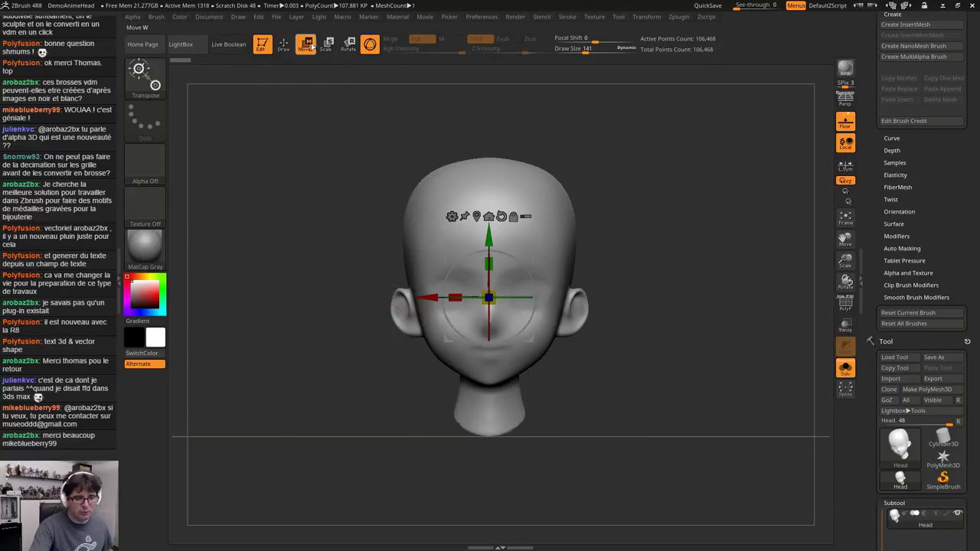
pyautogui.click(452, 216)
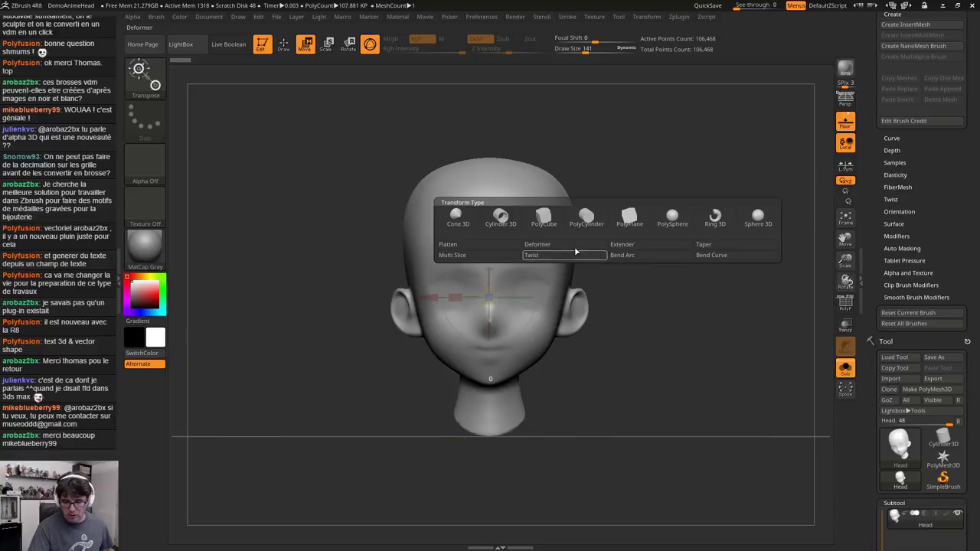
pyautogui.click(551, 251)
pyautogui.moveTo(754, 326); pyautogui.dragTo(438, 413)
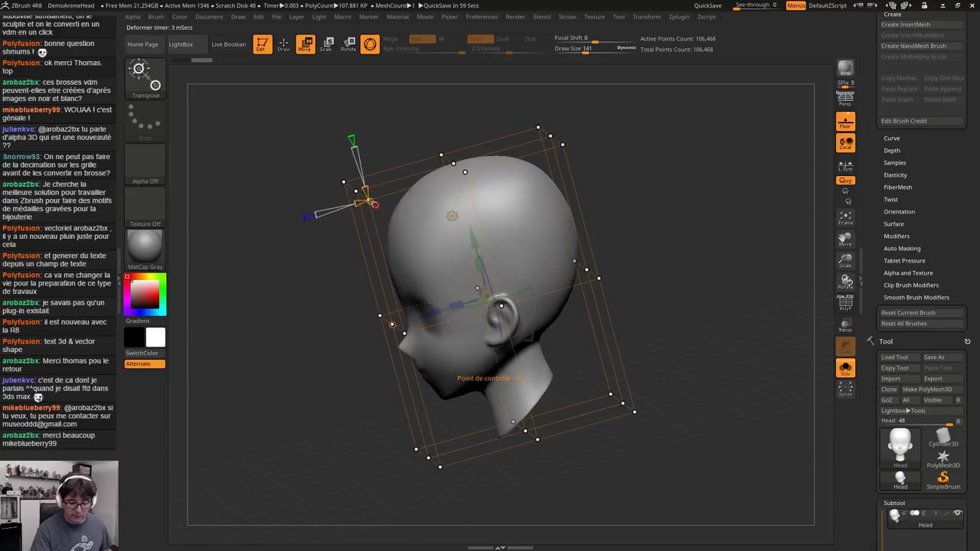
pyautogui.moveTo(393, 325); pyautogui.dragTo(281, 368)
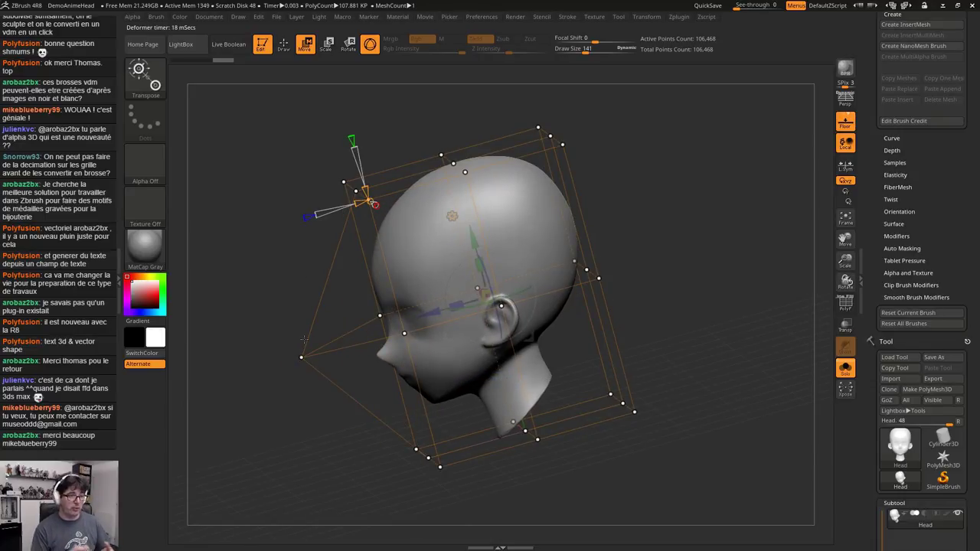
# Undo the pulls on the lattice control points and snap the head back to a straight front view
pyautogui.moveTo(304, 340); pyautogui.dragTo(523, 244)
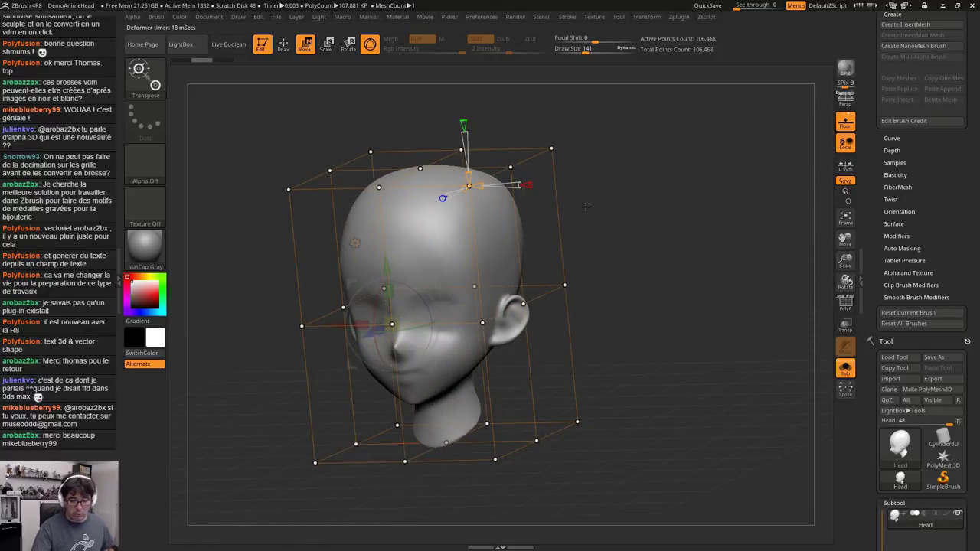
pyautogui.moveTo(552, 147); pyautogui.dragTo(636, 105)
pyautogui.hotkey('ctrl', 'z')
pyautogui.moveTo(580, 325); pyautogui.dragTo(642, 302)
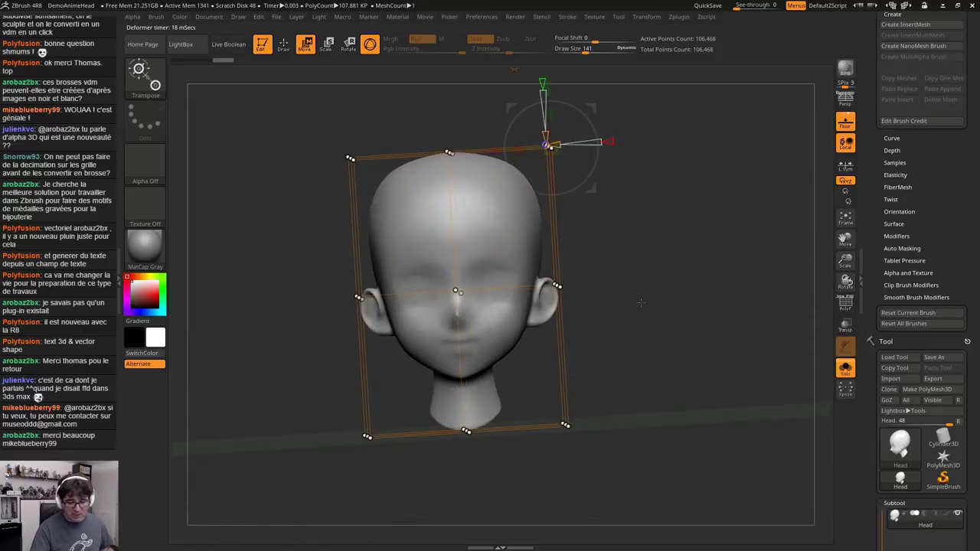
pyautogui.keyDown('shift'); pyautogui.moveTo(695, 396); pyautogui.dragTo(663, 419); pyautogui.keyUp('shift')
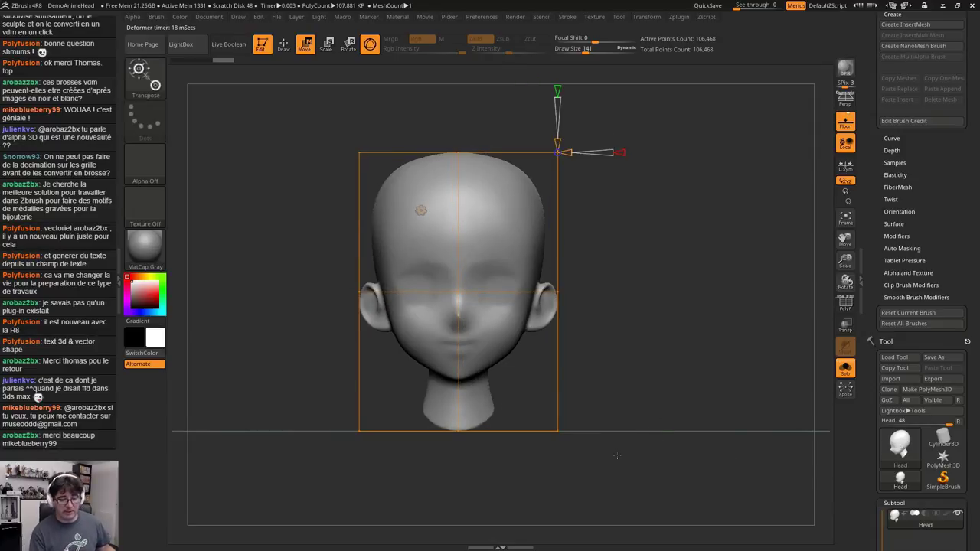
# Restrict the active lattice control points to the top row above the skull
pyautogui.press('ctrl')
pyautogui.keyDown('ctrl'); pyautogui.moveTo(706, 96); pyautogui.dragTo(272, 172); pyautogui.keyUp('ctrl')
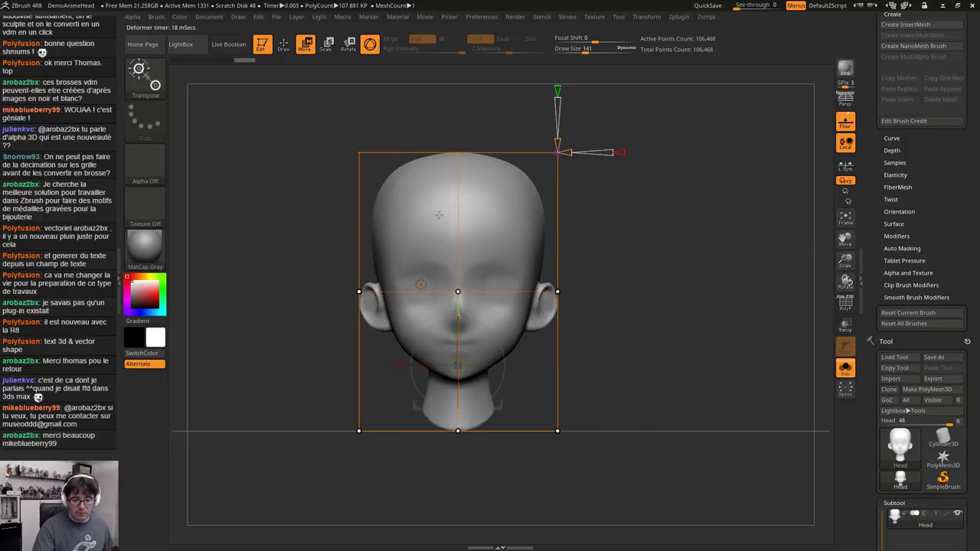
pyautogui.press('ctrl')
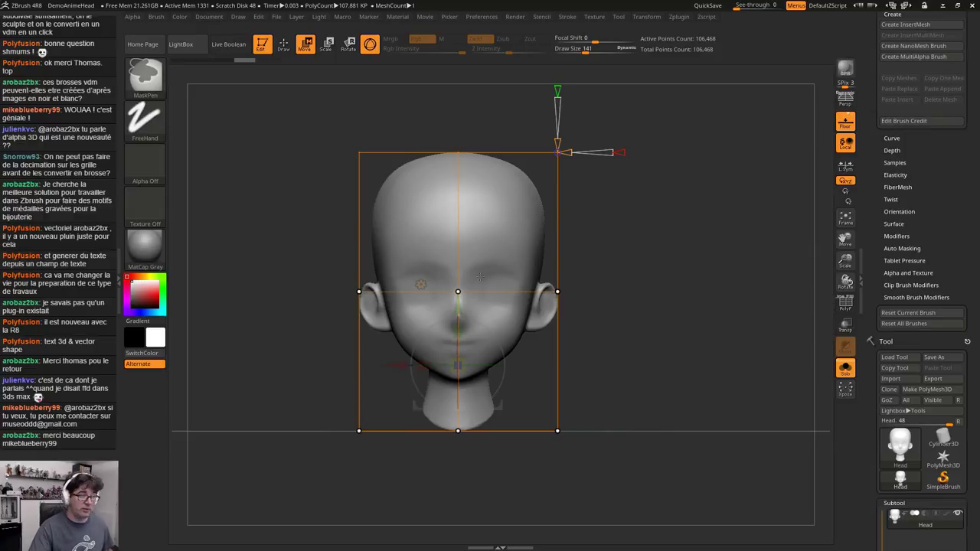
pyautogui.keyDown('ctrl'); pyautogui.moveTo(683, 175); pyautogui.dragTo(736, 315); pyautogui.keyUp('ctrl')
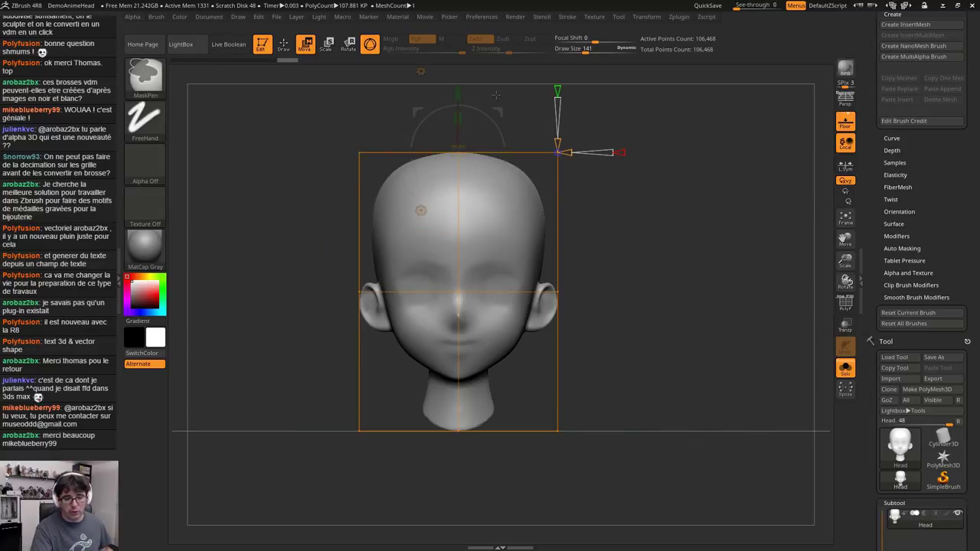
pyautogui.moveTo(715, 91)
pyautogui.keyDown('ctrl'); pyautogui.mouseDown()
pyautogui.moveTo(318, 169)
pyautogui.moveTo(235, 203)
pyautogui.mouseUp(); pyautogui.keyUp('ctrl')
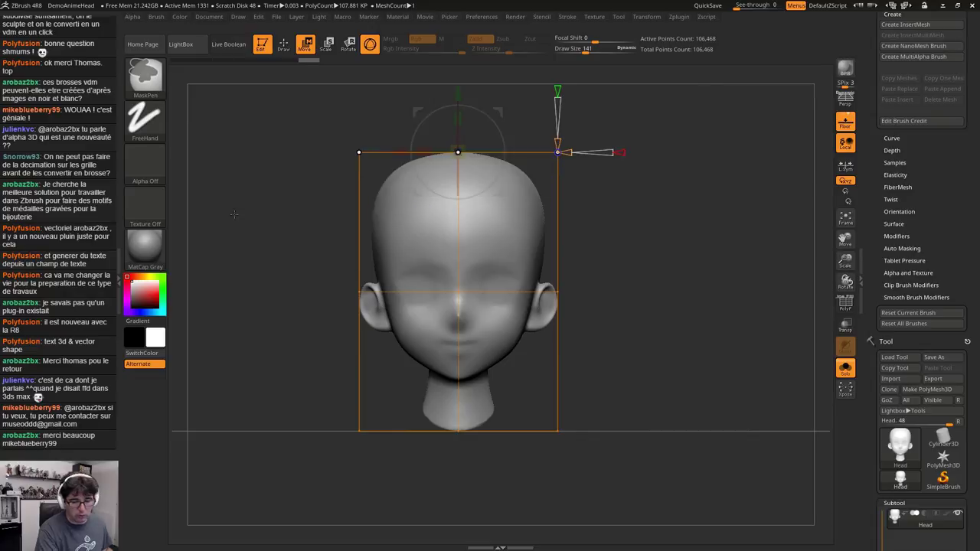
# Try scaling the top row of lattice points inward and raising it to stretch the skull into a tall cone
pyautogui.keyDown('alt'); pyautogui.moveTo(599, 269); pyautogui.dragTo(576, 314); pyautogui.keyUp('alt')
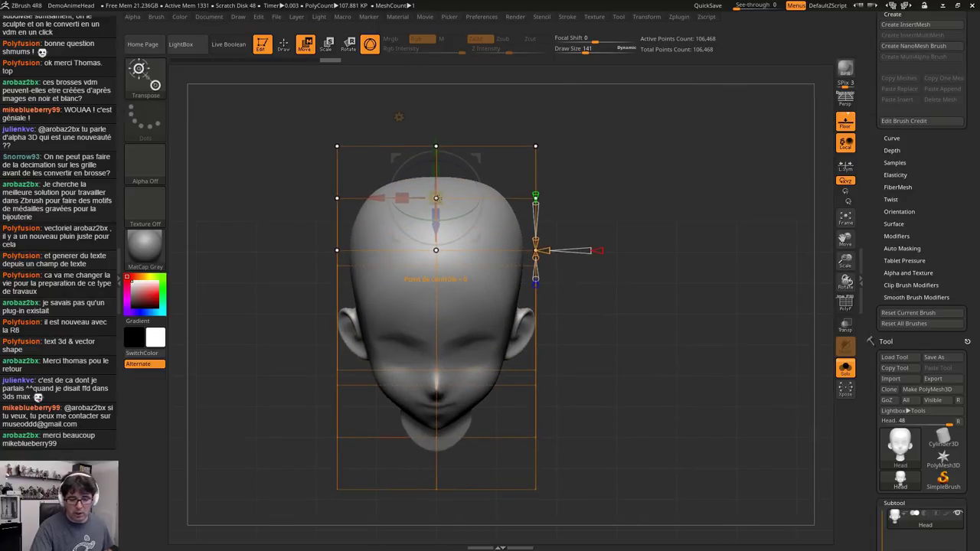
pyautogui.moveTo(436, 199); pyautogui.dragTo(410, 157)
pyautogui.keyDown('shift'); pyautogui.moveTo(612, 159); pyautogui.dragTo(548, 196); pyautogui.keyUp('shift')
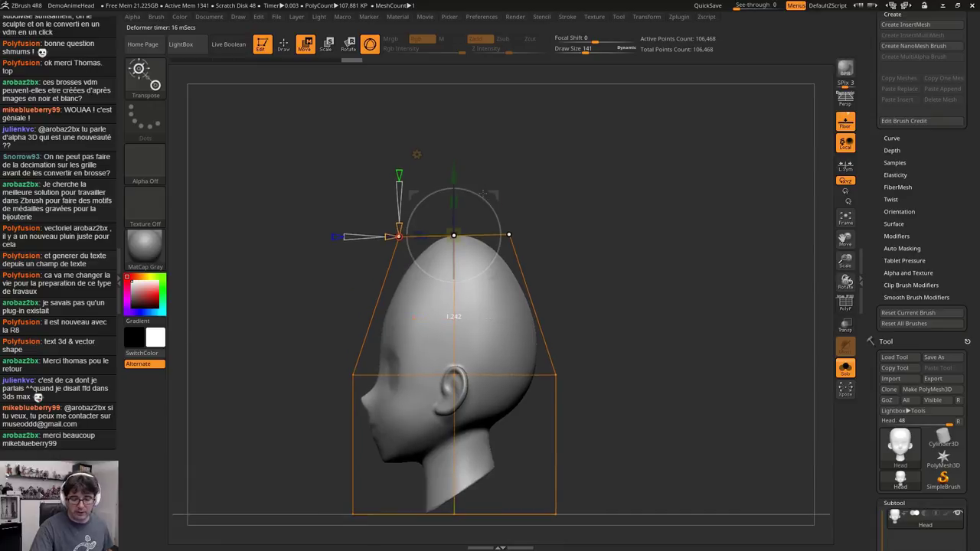
pyautogui.moveTo(501, 239); pyautogui.dragTo(404, 132)
pyautogui.moveTo(505, 455); pyautogui.dragTo(597, 464)
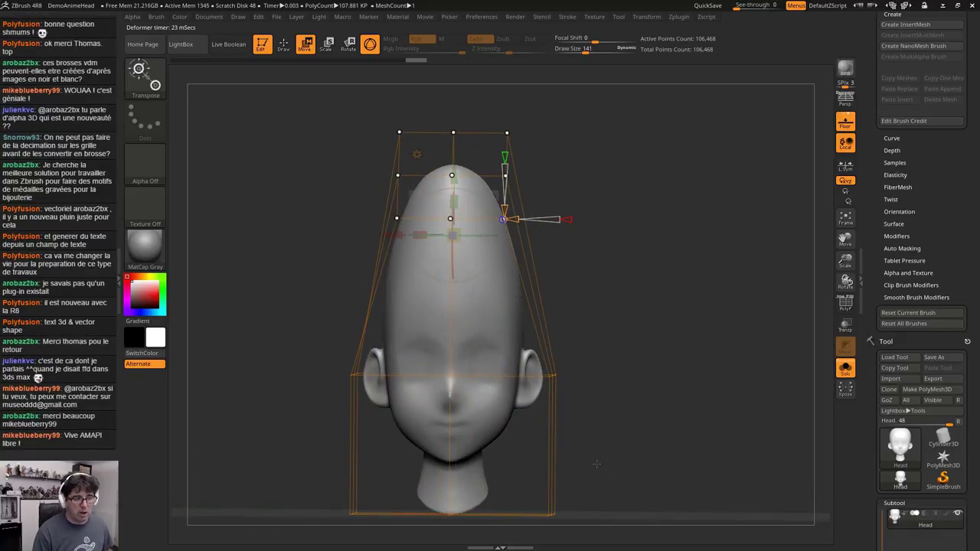
pyautogui.moveTo(596, 464); pyautogui.dragTo(538, 475)
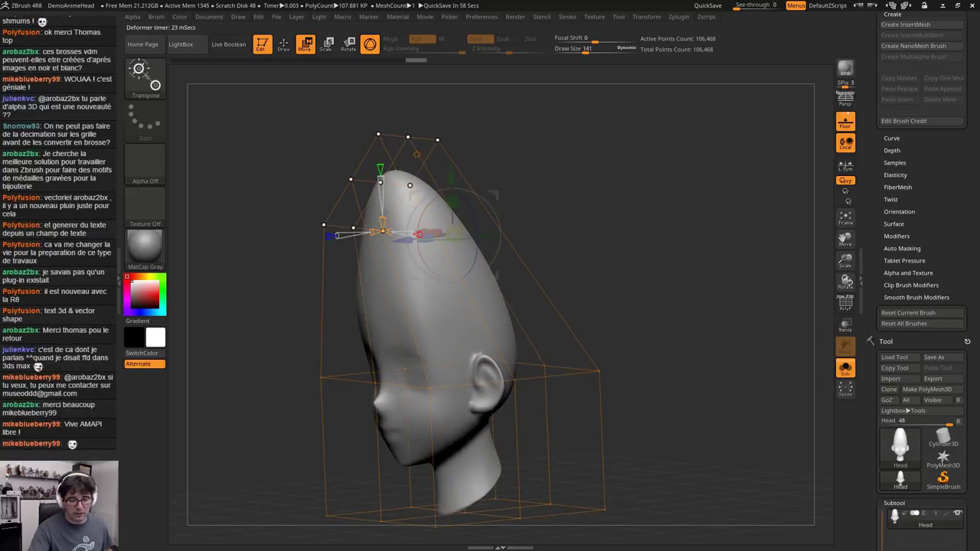
# Undo the skull stretch and increase the lattice to 5 control points in height and 5 in width
pyautogui.hotkey('ctrl', 'z')
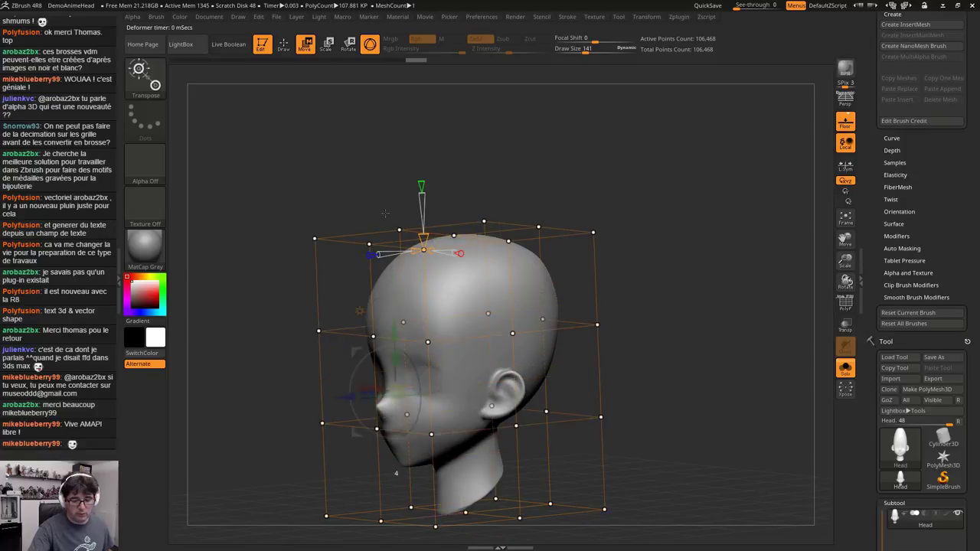
pyautogui.moveTo(385, 213); pyautogui.dragTo(383, 209)
pyautogui.moveTo(447, 306); pyautogui.dragTo(479, 331, button='right')
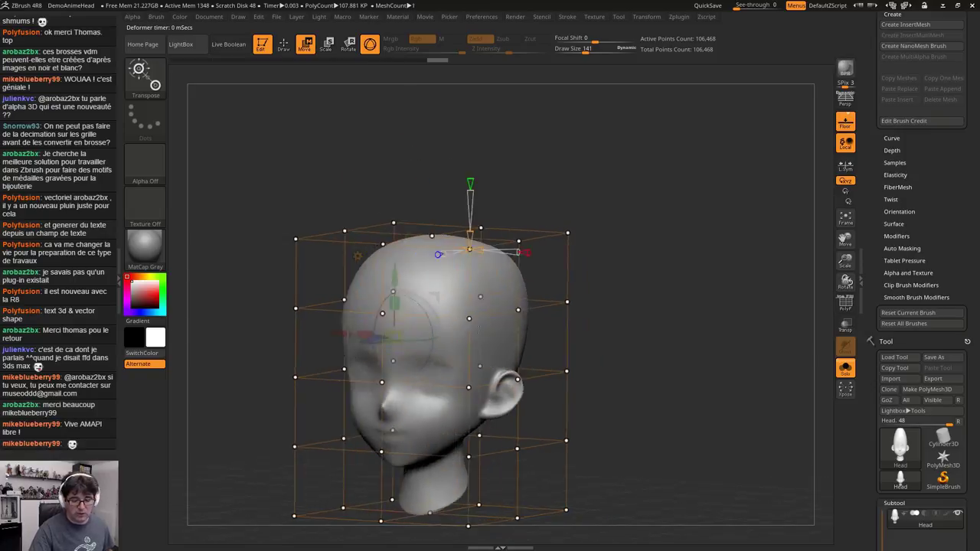
pyautogui.keyDown('shift'); pyautogui.moveTo(480, 329); pyautogui.dragTo(491, 328); pyautogui.keyUp('shift')
pyautogui.click(504, 242)
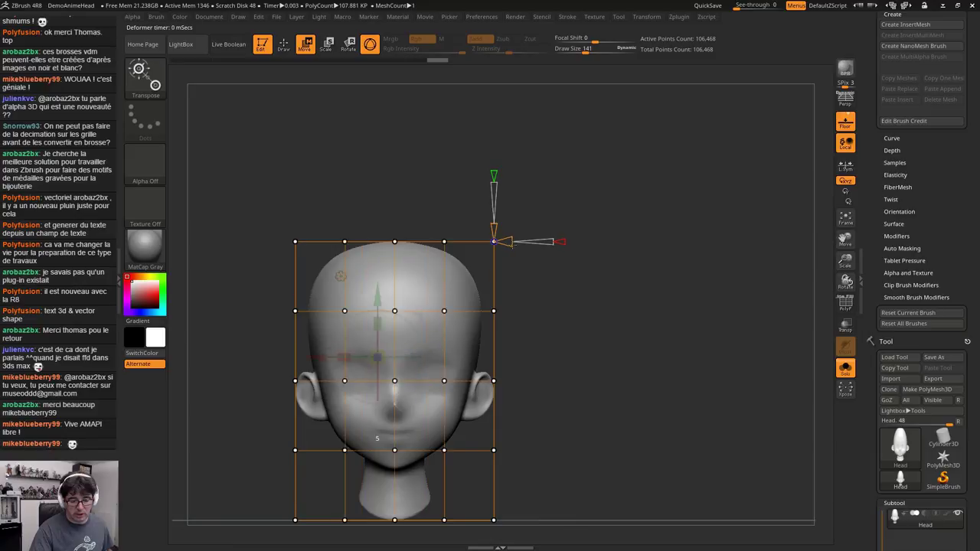
# Select the top row of lattice points from the side and pull it straight up to elongate the skull
pyautogui.moveTo(700, 330); pyautogui.dragTo(611, 339)
pyautogui.keyDown('ctrl'); pyautogui.moveTo(281, 180); pyautogui.dragTo(659, 308); pyautogui.keyUp('ctrl')
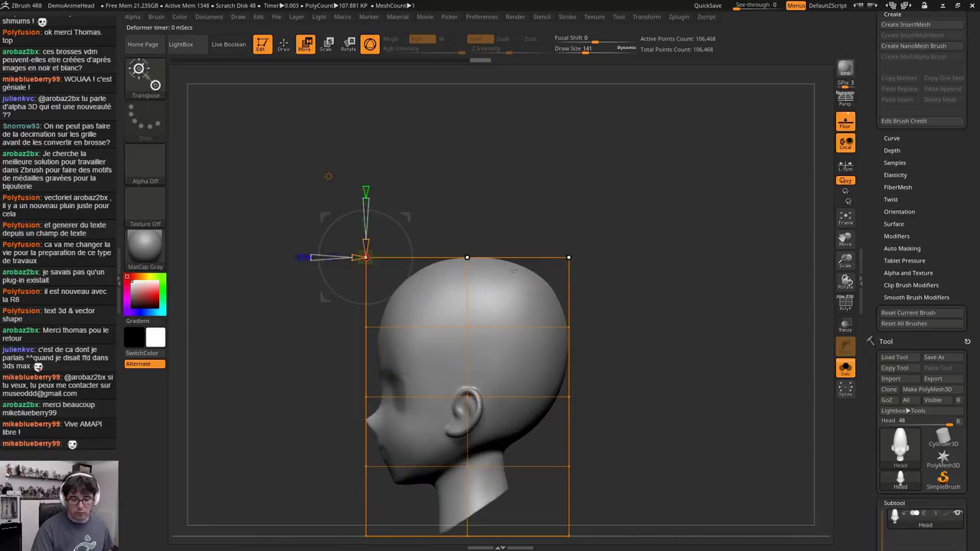
pyautogui.moveTo(434, 208); pyautogui.dragTo(504, 240)
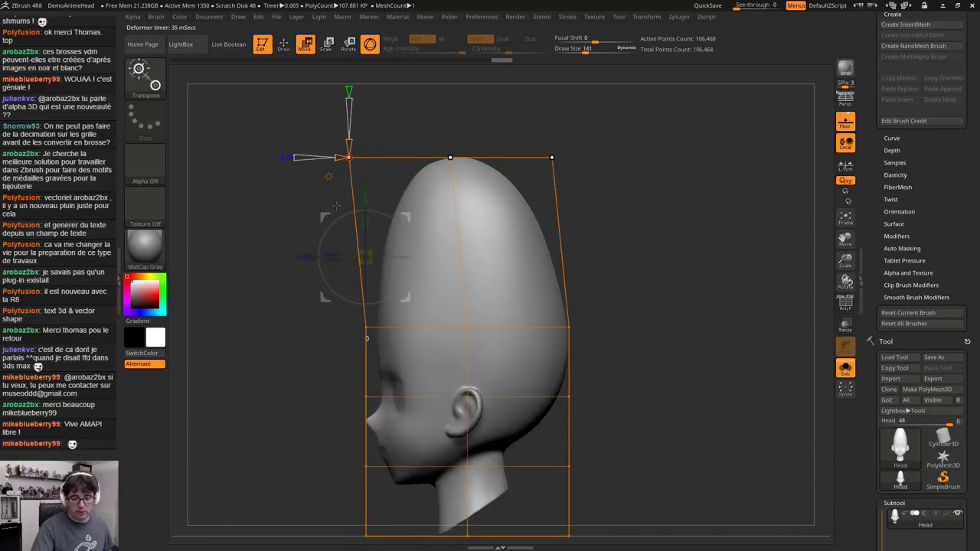
pyautogui.moveTo(322, 220)
pyautogui.mouseDown()
pyautogui.moveTo(422, 132)
pyautogui.moveTo(359, 215)
pyautogui.moveTo(330, 215)
pyautogui.moveTo(446, 145)
pyautogui.moveTo(337, 216)
pyautogui.moveTo(321, 213)
pyautogui.mouseUp()
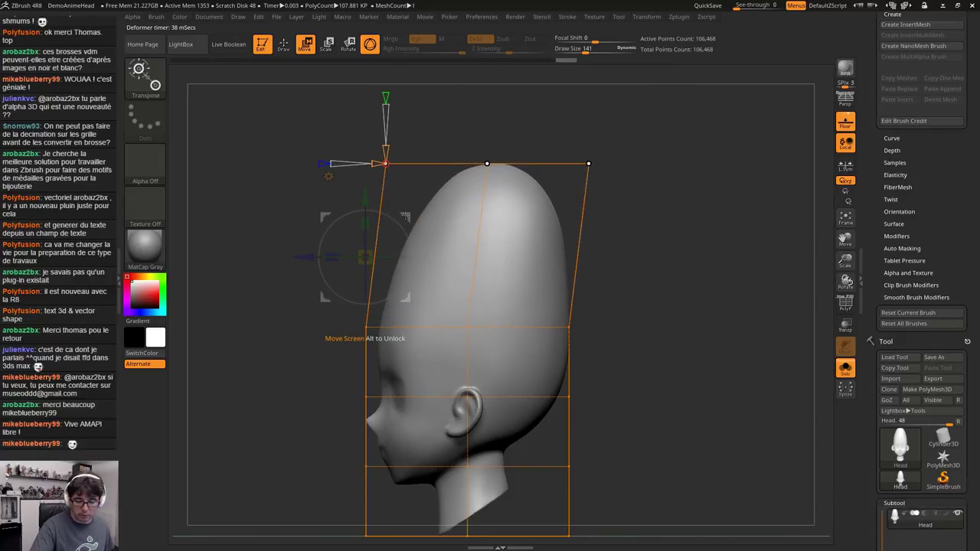
pyautogui.moveTo(406, 217)
pyautogui.mouseDown()
pyautogui.moveTo(392, 226)
pyautogui.moveTo(404, 216)
pyautogui.mouseUp()
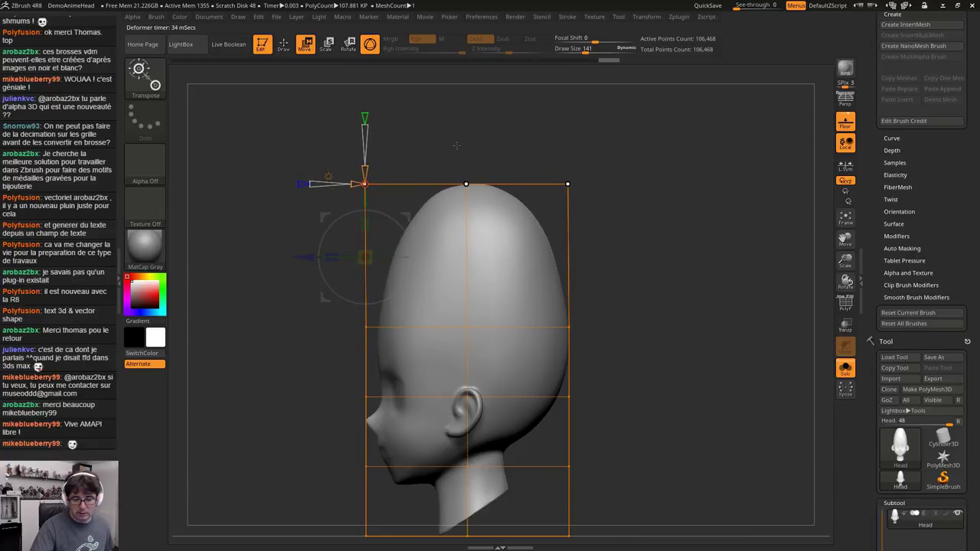
# Select the centre column of the top lattice points, raise it and scale it outward front to back into a flared crest
pyautogui.moveTo(322, 230)
pyautogui.keyDown('shift'); pyautogui.mouseDown()
pyautogui.moveTo(487, 228)
pyautogui.moveTo(448, 262)
pyautogui.mouseUp(); pyautogui.keyUp('shift')
pyautogui.press('ctrl')
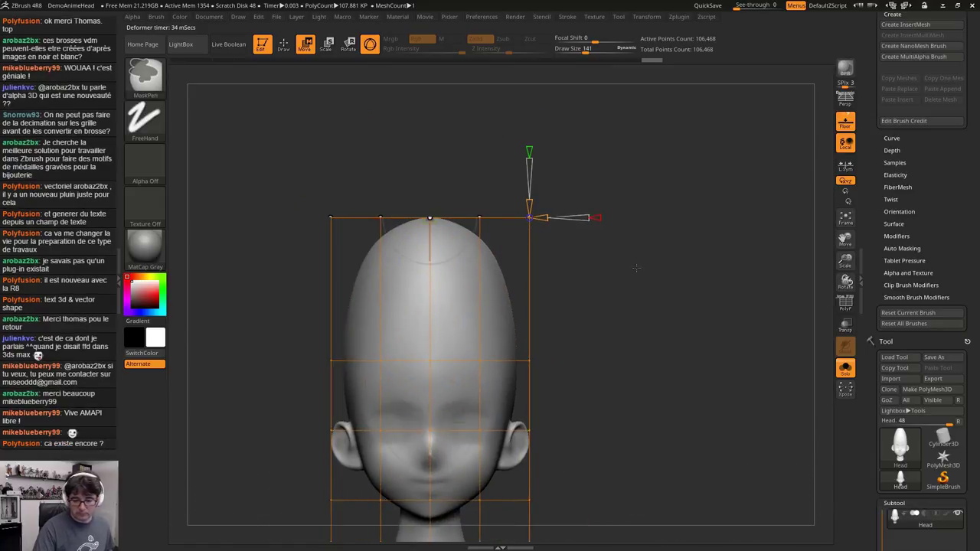
pyautogui.moveTo(430, 219); pyautogui.dragTo(295, 157)
pyautogui.keyDown('alt'); pyautogui.moveTo(295, 157); pyautogui.dragTo(287, 214); pyautogui.keyUp('alt')
pyautogui.moveTo(386, 283); pyautogui.dragTo(310, 297)
pyautogui.keyDown('alt'); pyautogui.moveTo(306, 383); pyautogui.dragTo(704, 367); pyautogui.keyUp('alt')
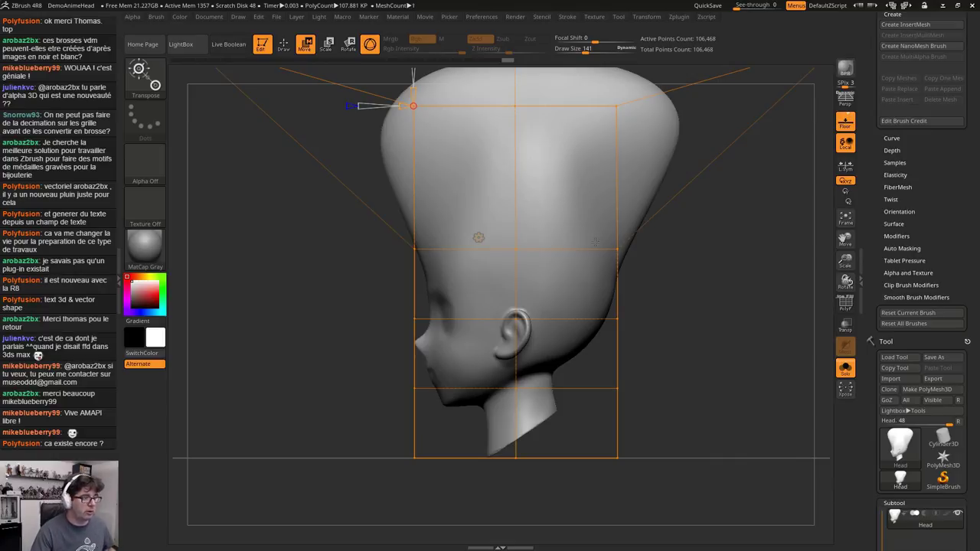
pyautogui.moveTo(534, 241); pyautogui.dragTo(627, 251)
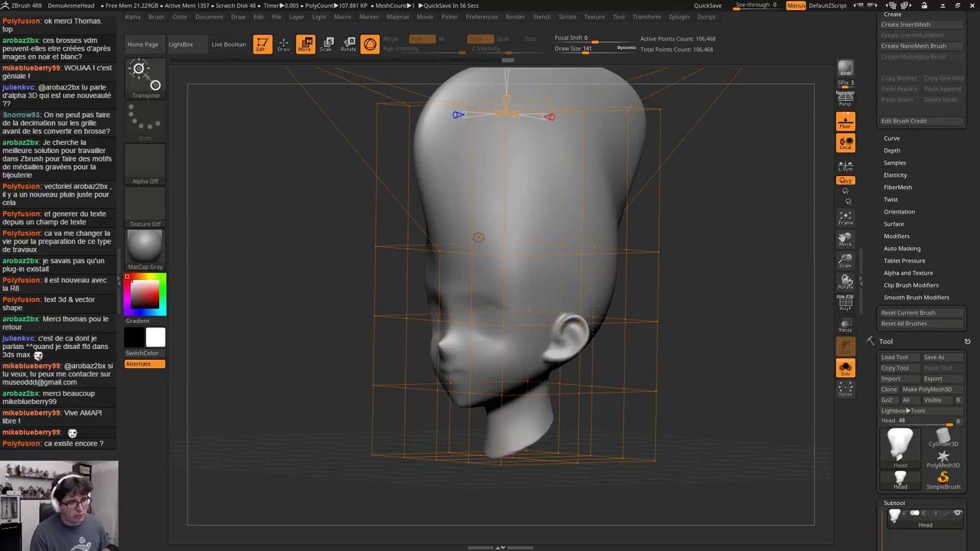
# Change the point selection to the two top-row lattice columns on either side of the centre ridge
pyautogui.keyDown('alt'); pyautogui.moveTo(592, 306); pyautogui.dragTo(611, 344, button='right'); pyautogui.keyUp('alt')
pyautogui.keyDown('ctrl'); pyautogui.moveTo(484, 180); pyautogui.dragTo(523, 239); pyautogui.keyUp('ctrl')
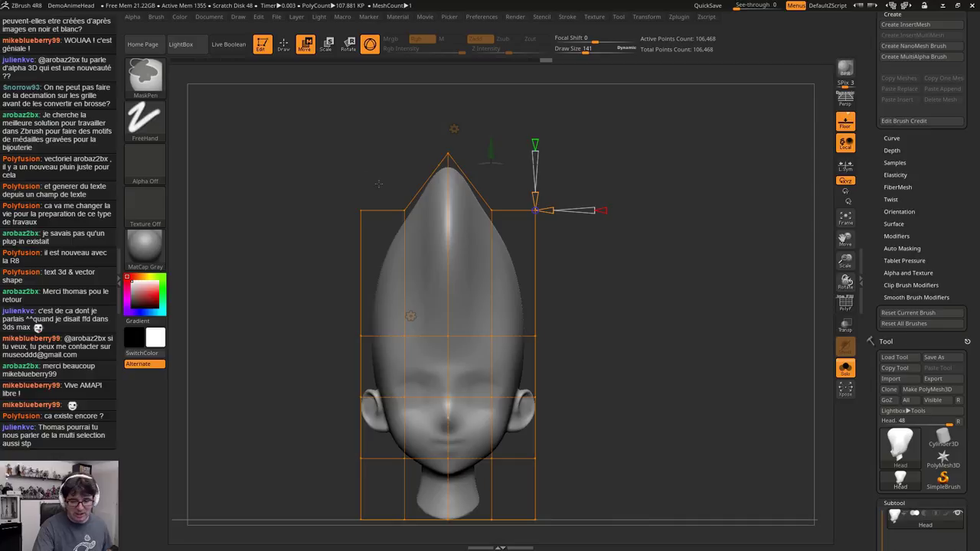
pyautogui.keyDown('ctrl'); pyautogui.moveTo(379, 196); pyautogui.dragTo(528, 234); pyautogui.keyUp('ctrl')
pyautogui.moveTo(528, 233)
pyautogui.keyDown('alt'); pyautogui.mouseDown(button='right')
pyautogui.moveTo(540, 205)
pyautogui.moveTo(468, 244)
pyautogui.mouseUp(button='right'); pyautogui.keyUp('alt')
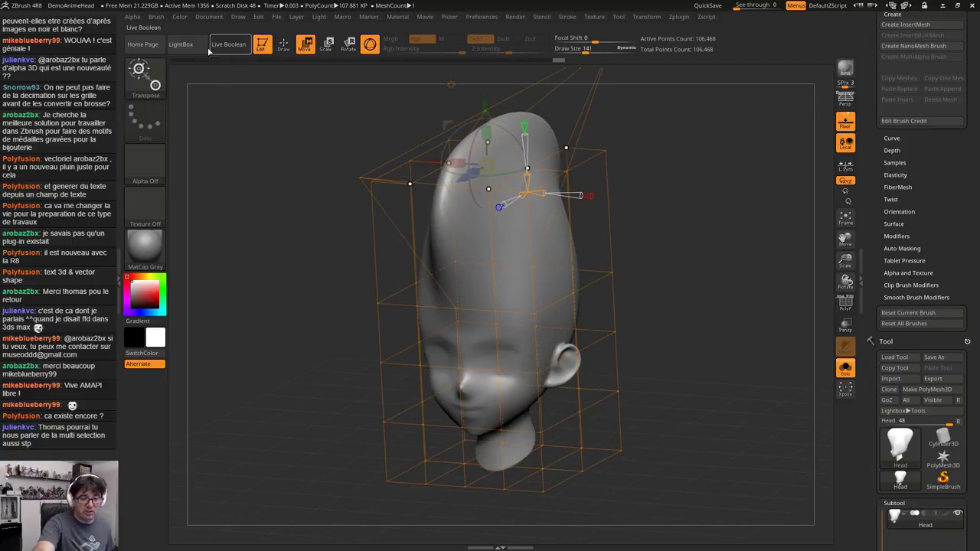
# Review the available deformers in the Transform Type list and leave the lattice by switching to Draw mode
pyautogui.click(451, 84)
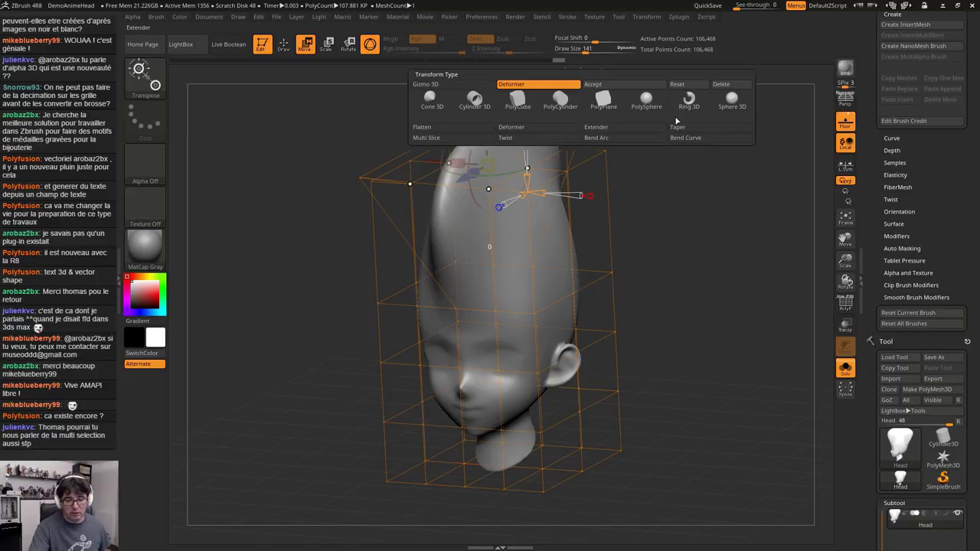
pyautogui.click(605, 128)
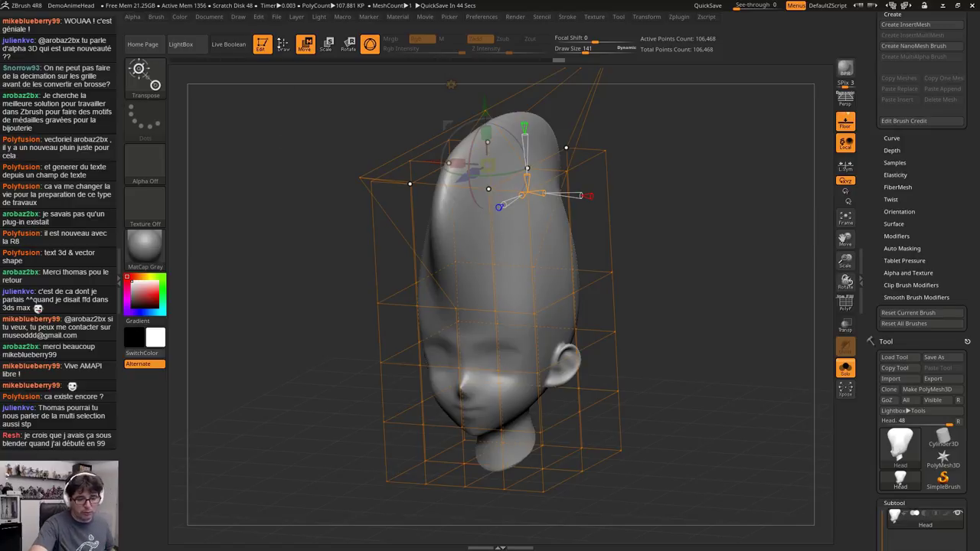
pyautogui.click(282, 44)
pyautogui.moveTo(691, 326)
pyautogui.keyDown('alt'); pyautogui.mouseDown()
pyautogui.moveTo(687, 271)
pyautogui.moveTo(624, 351)
pyautogui.mouseUp(); pyautogui.keyUp('alt')
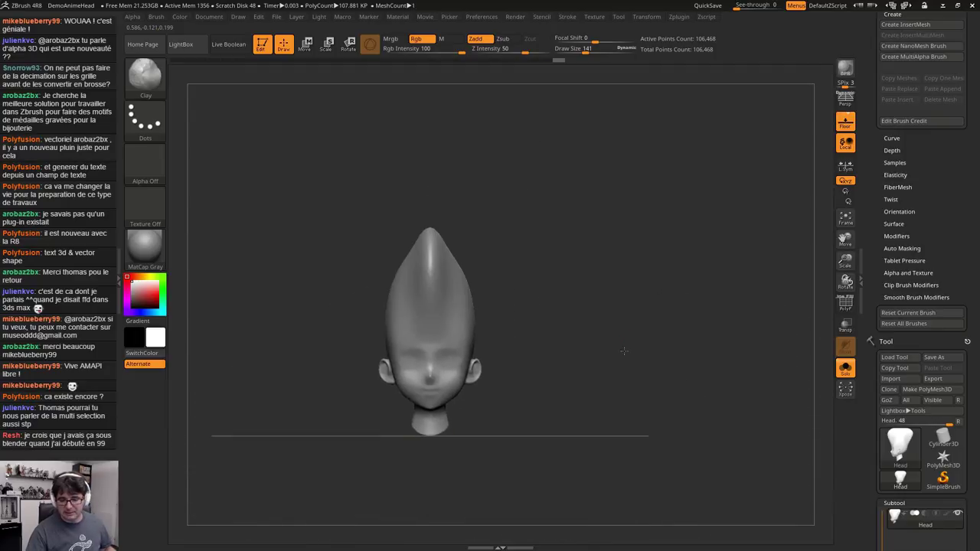
# Dock the Zplugin palette above the Brush palette and collapse its QuickSketch section
pyautogui.click(679, 17)
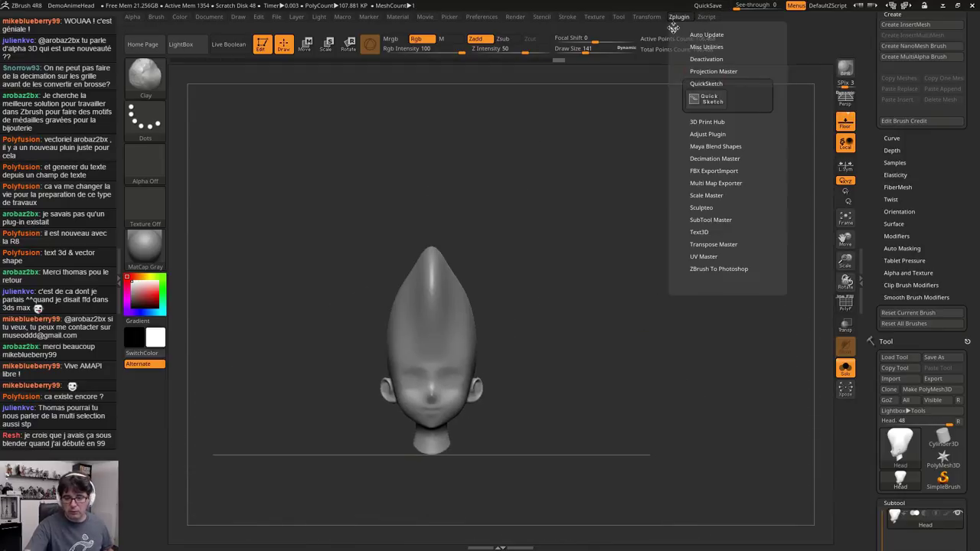
pyautogui.moveTo(971, 28); pyautogui.dragTo(971, 290)
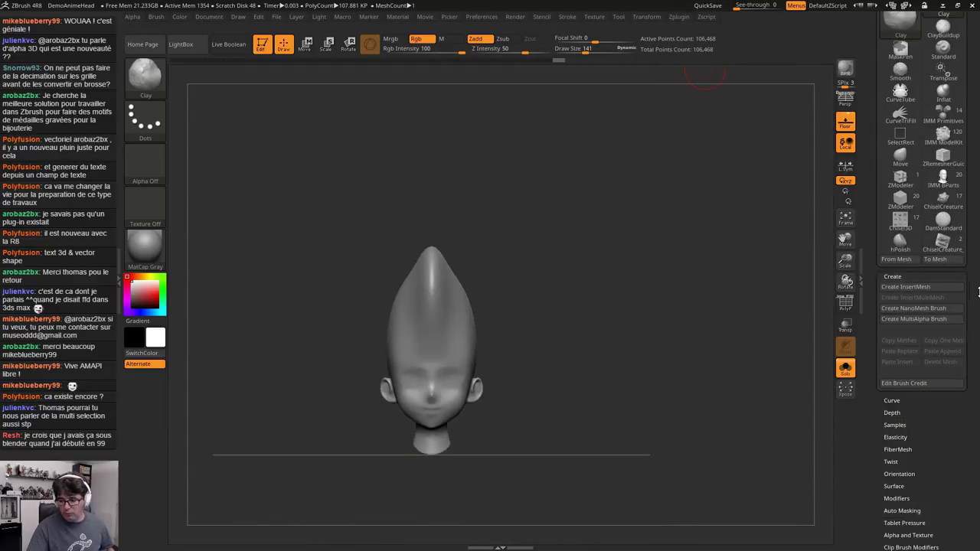
pyautogui.scroll(5, 973, 291)
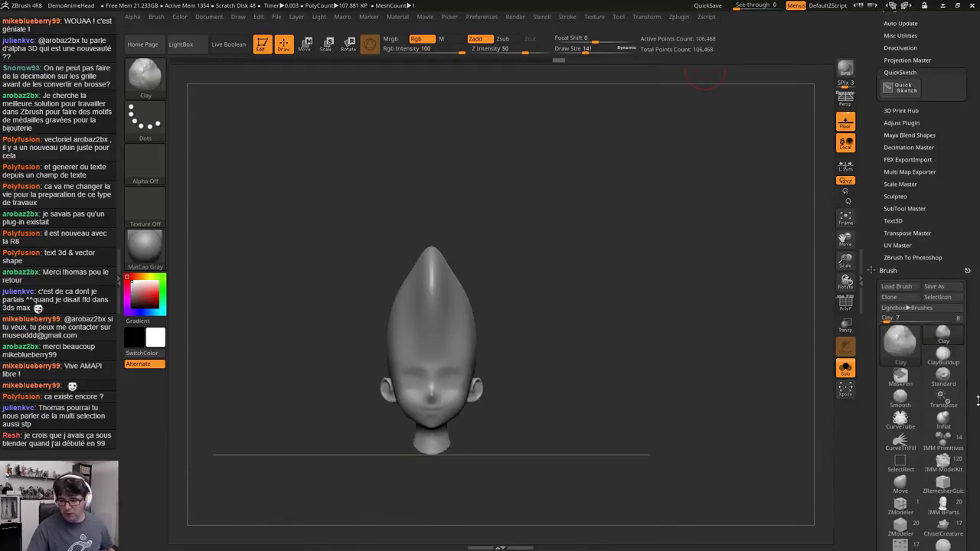
pyautogui.click(934, 80)
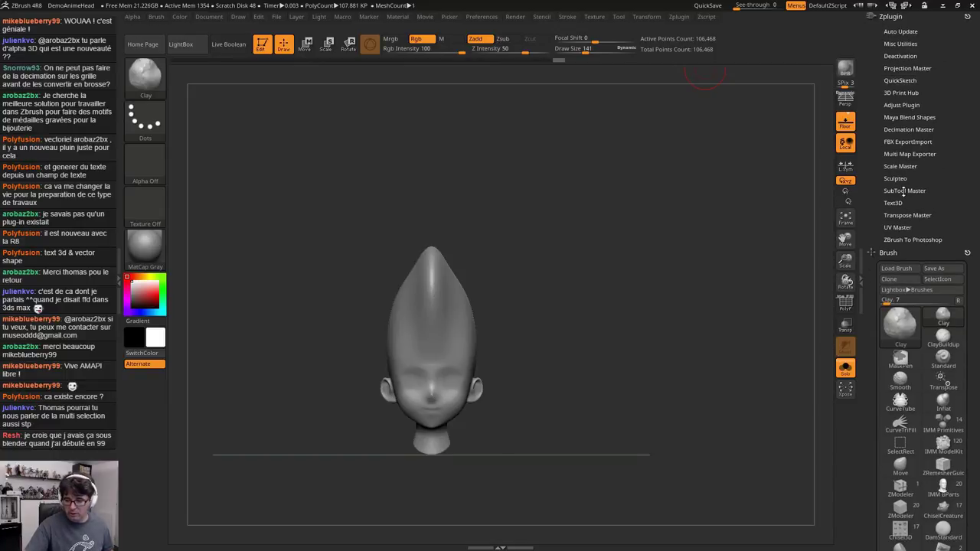
# Expand the 3D Print Hub section and examine its STL import, export size and file export options
pyautogui.click(904, 92)
pyautogui.scroll(-1, 979, 217)
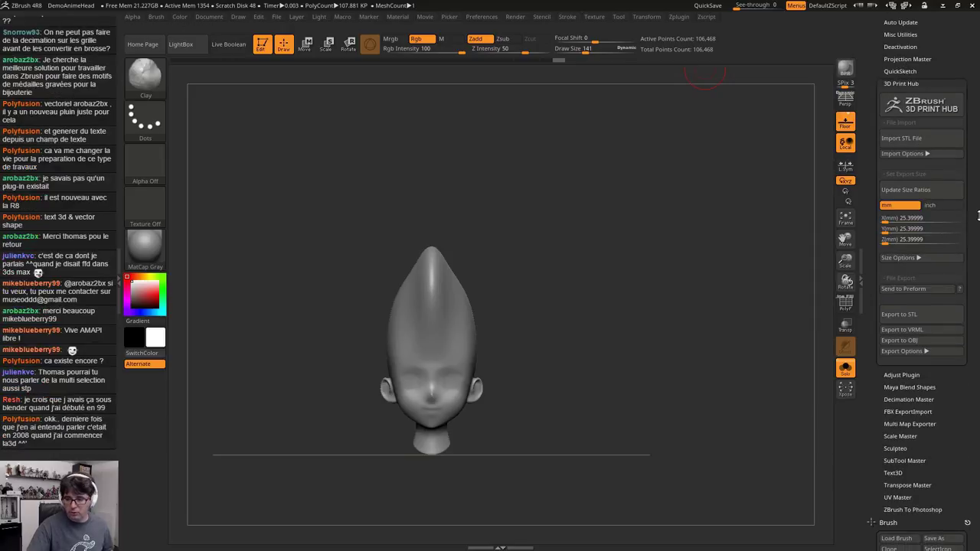
pyautogui.scroll(-1, 970, 215)
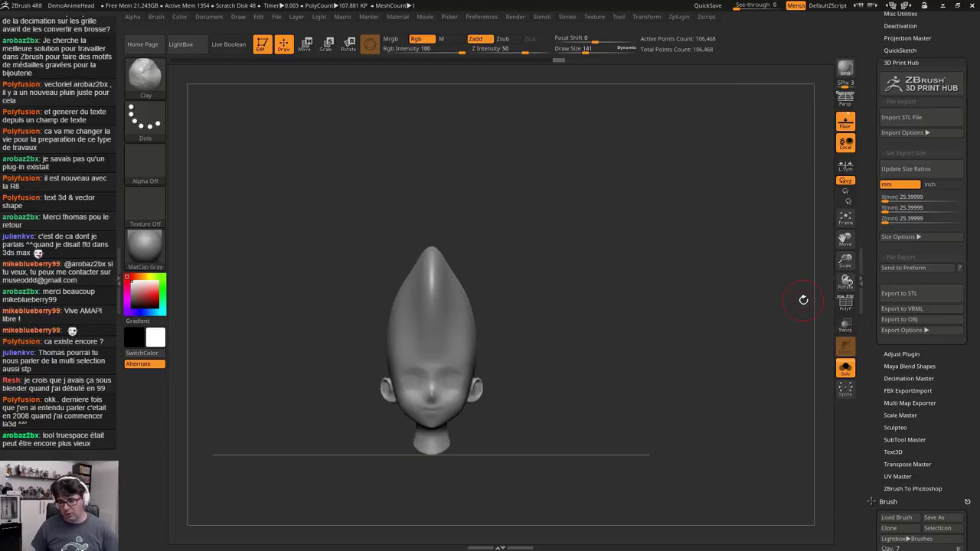
# Send the head model to Sculpteo from its Zplugin section, declining to use an existing account so it uploads anonymously
pyautogui.click(896, 427)
pyautogui.moveTo(962, 231); pyautogui.dragTo(962, 262)
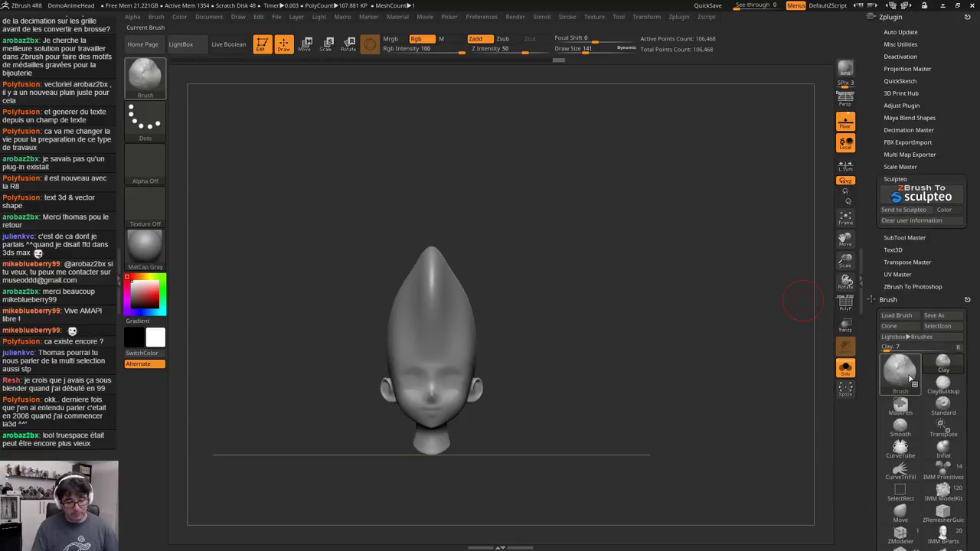
pyautogui.moveTo(609, 377); pyautogui.dragTo(619, 310)
pyautogui.moveTo(619, 310); pyautogui.dragTo(643, 327)
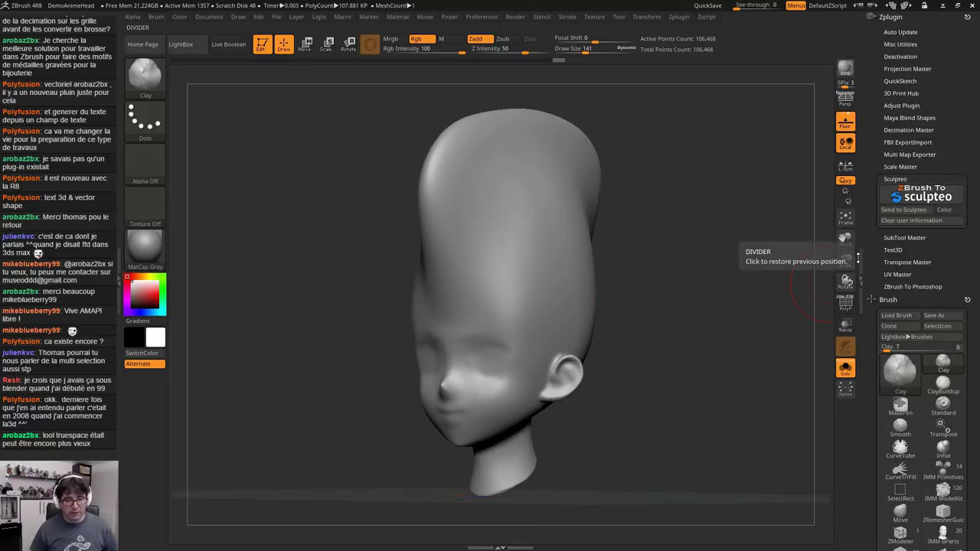
pyautogui.click(904, 210)
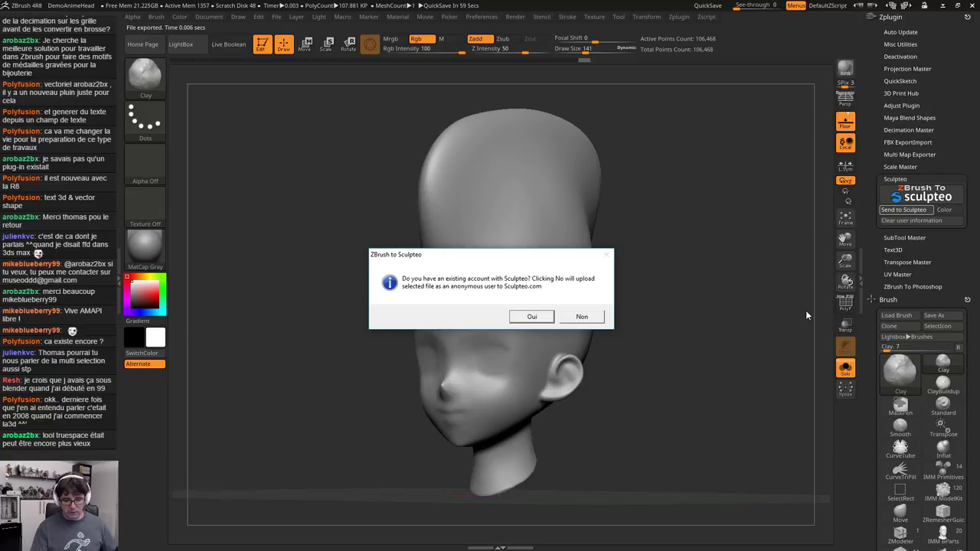
pyautogui.click(582, 316)
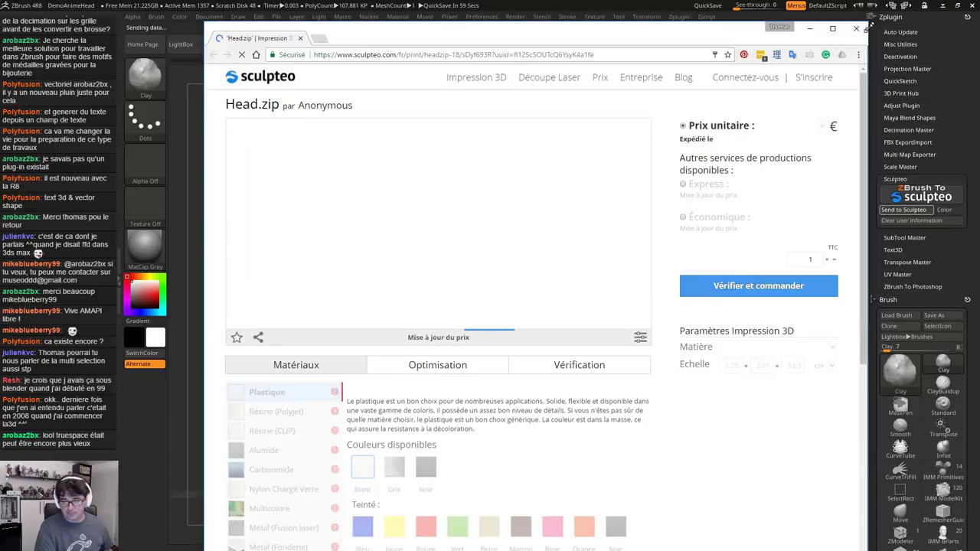
# Shrink and reposition the Sculpteo browser window, and rotate the Head.zip preview to inspect the uploaded model
pyautogui.moveTo(867, 23); pyautogui.dragTo(800, 167)
pyautogui.moveTo(552, 178); pyautogui.dragTo(584, 49)
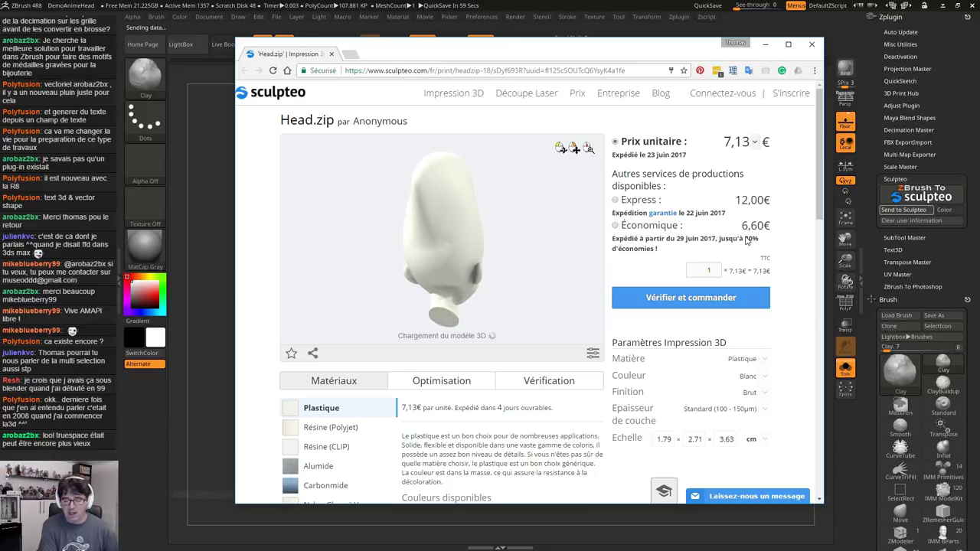
pyautogui.moveTo(523, 241); pyautogui.dragTo(449, 243)
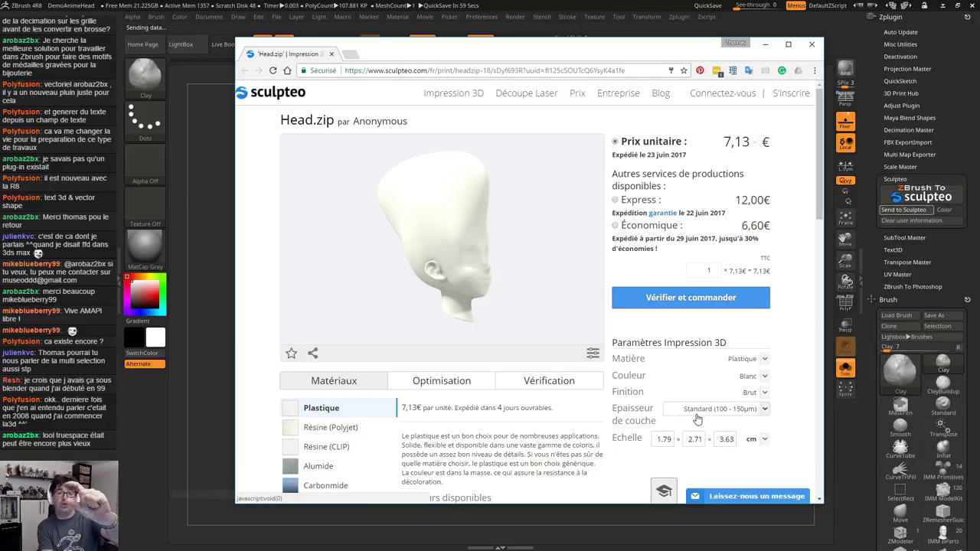
# Set the third print dimension under Echelle to 5 cm and rotate the preview to face the head's front
pyautogui.doubleClick(726, 440)
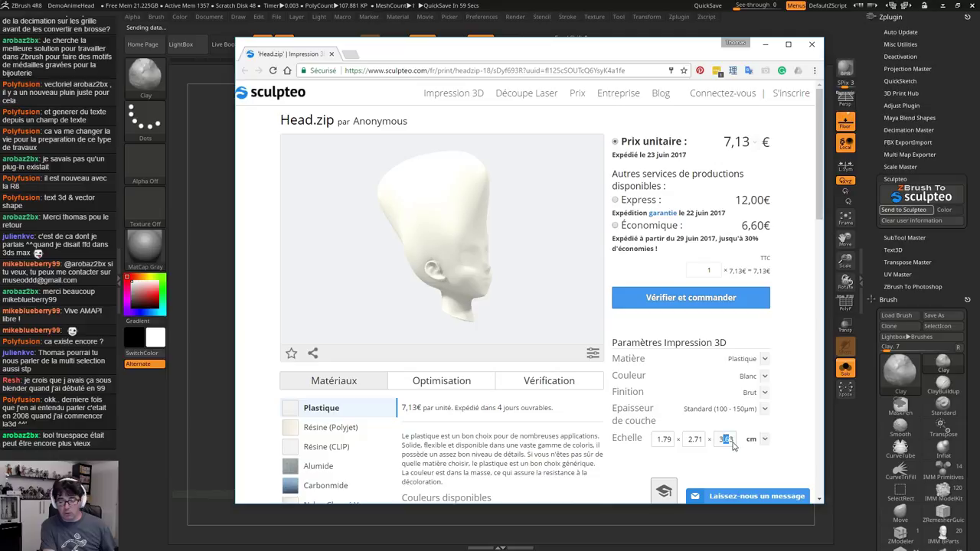
pyautogui.write('5')
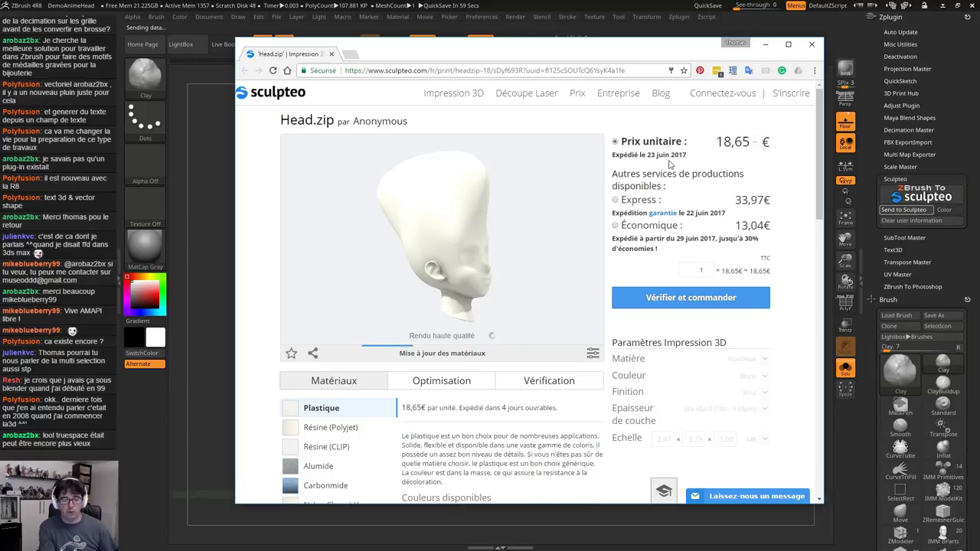
pyautogui.moveTo(522, 257); pyautogui.dragTo(428, 275)
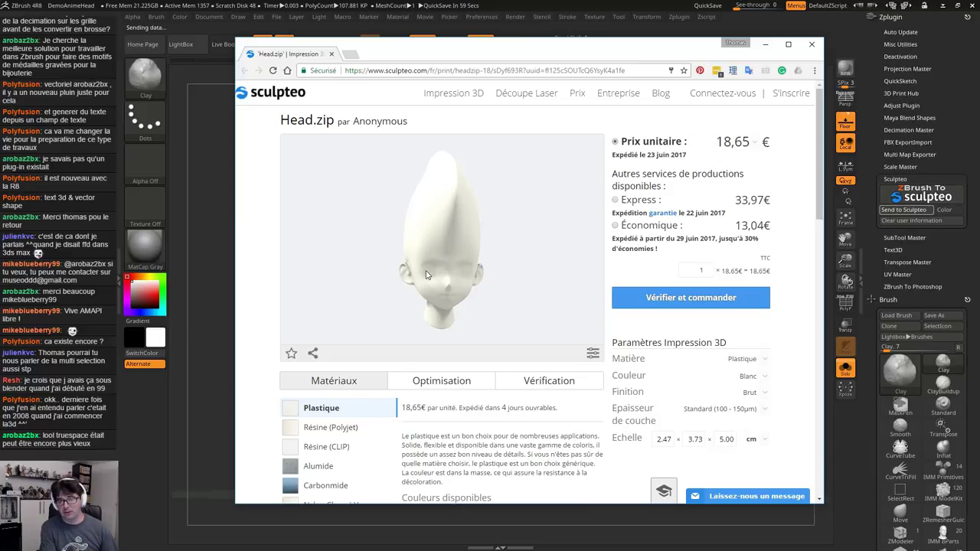
# Compare print prices for Résine (Polyjet) and Résine (CLIP), closing the browser window to return to ZBrush
pyautogui.click(330, 427)
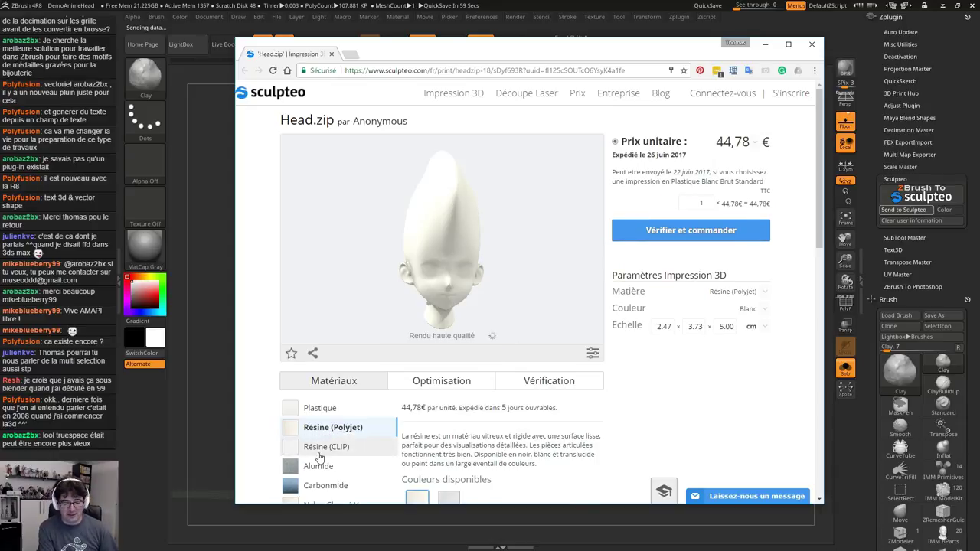
pyautogui.click(322, 451)
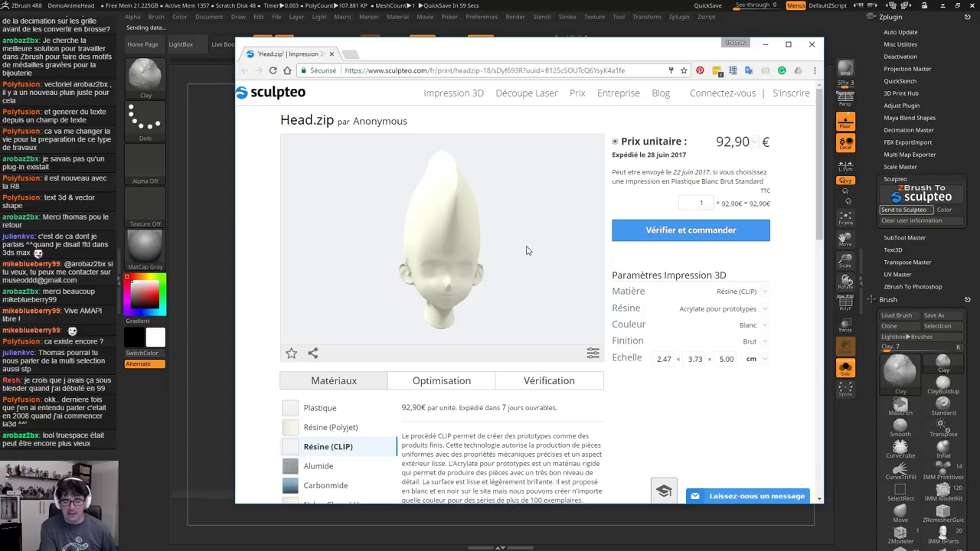
pyautogui.click(812, 44)
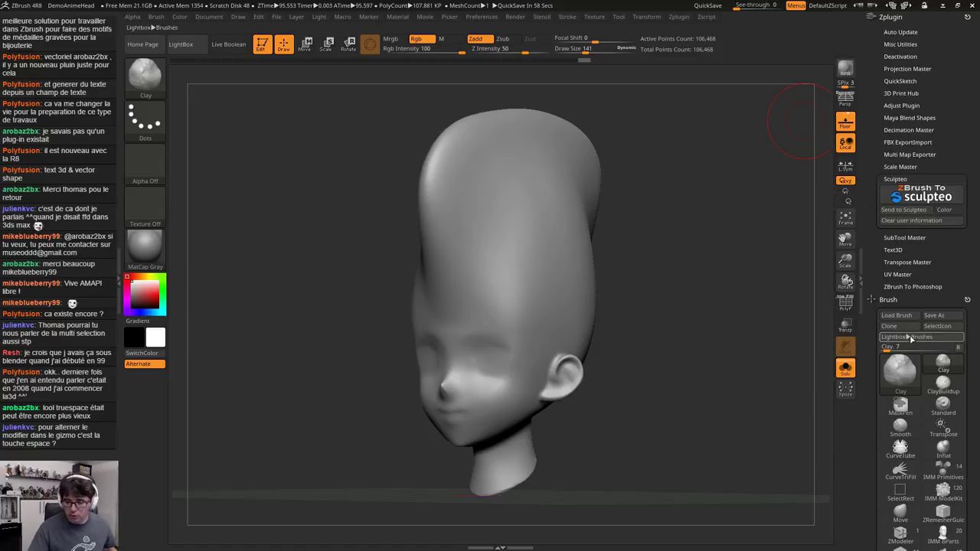
# Expand ZBrush To Photoshop, examine its render pass options, and read through its three about pages before closing them
pyautogui.click(913, 286)
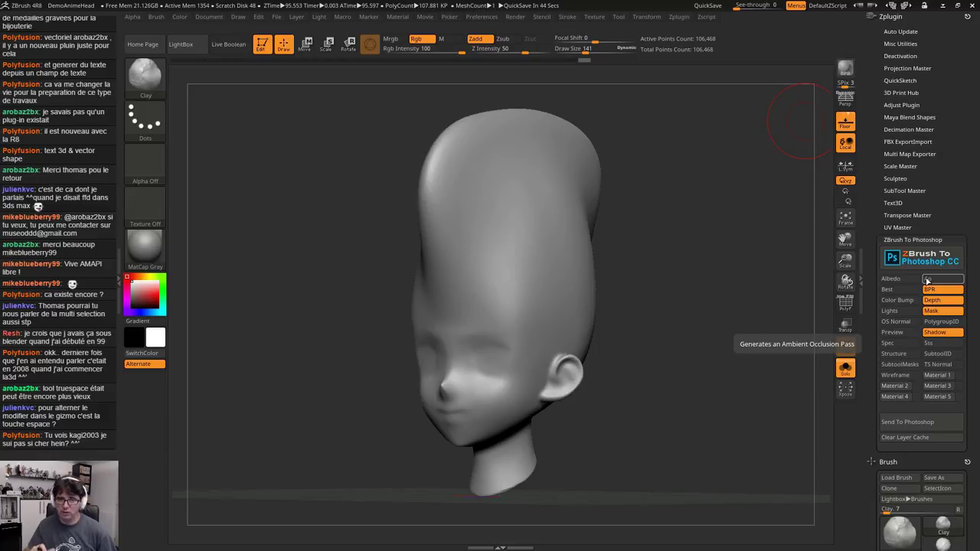
pyautogui.click(927, 282)
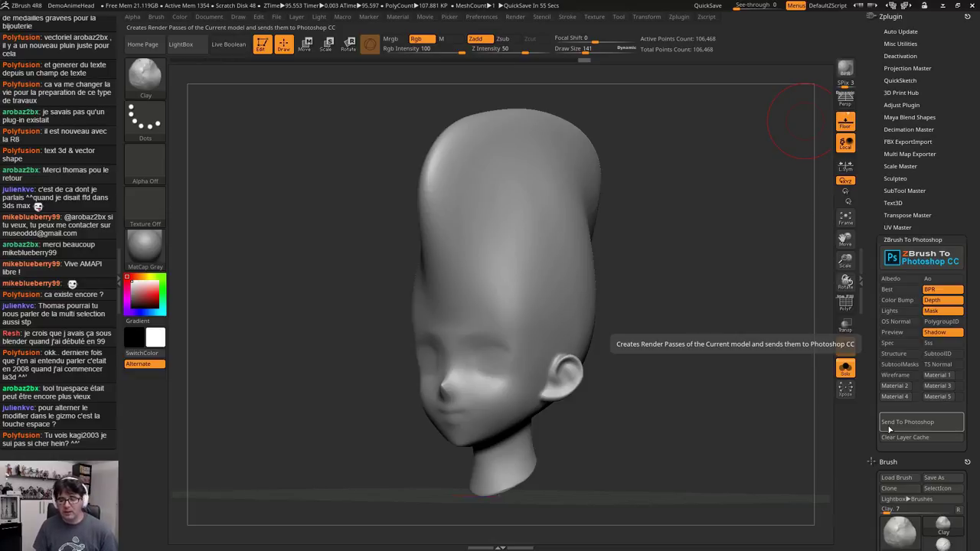
pyautogui.click(922, 258)
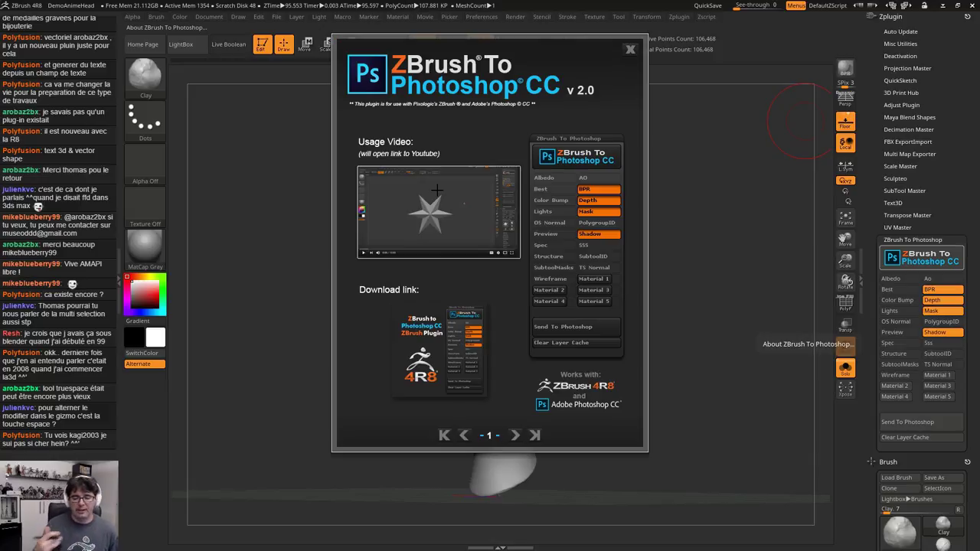
pyautogui.click(535, 435)
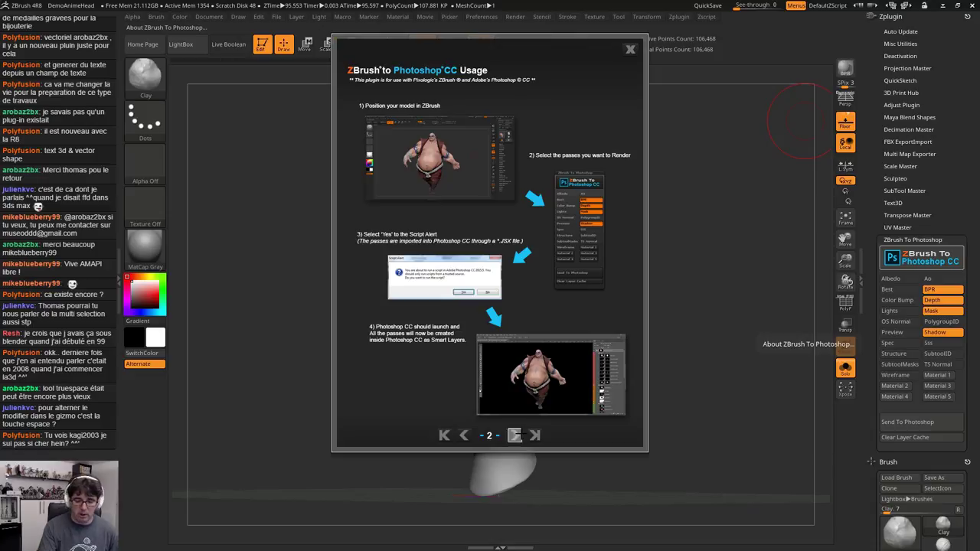
pyautogui.click(514, 435)
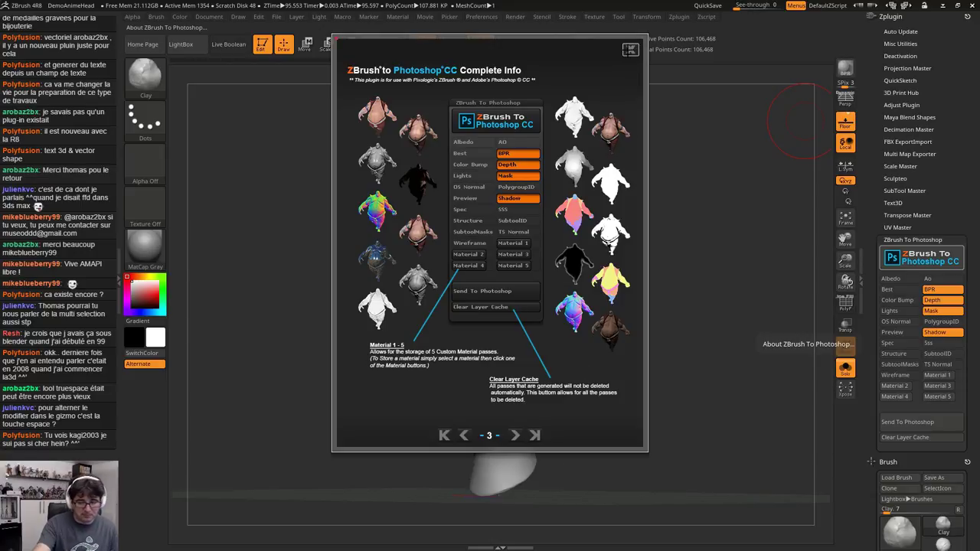
pyautogui.click(631, 49)
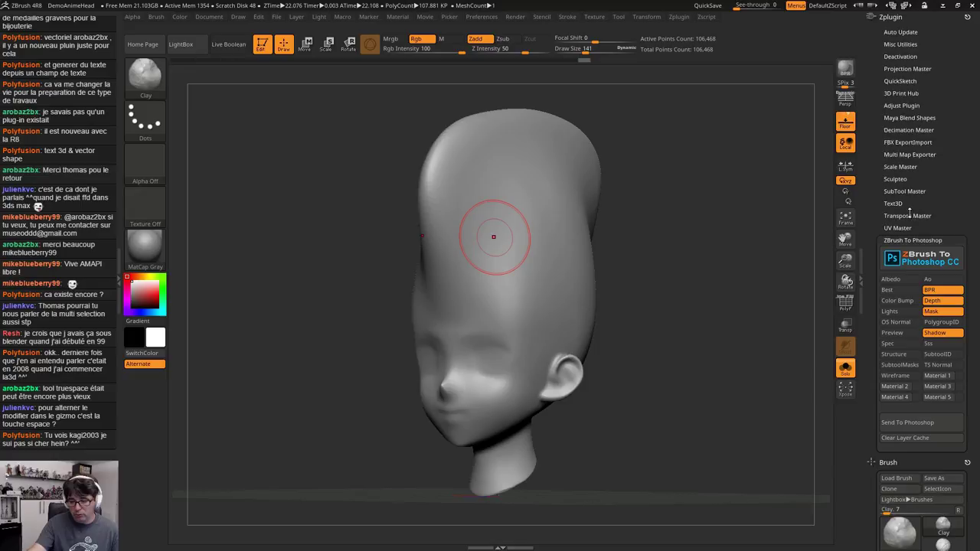
# Expand Scale Master, read its three about pages on imported scale and basic usage, and collapse the section
pyautogui.click(901, 167)
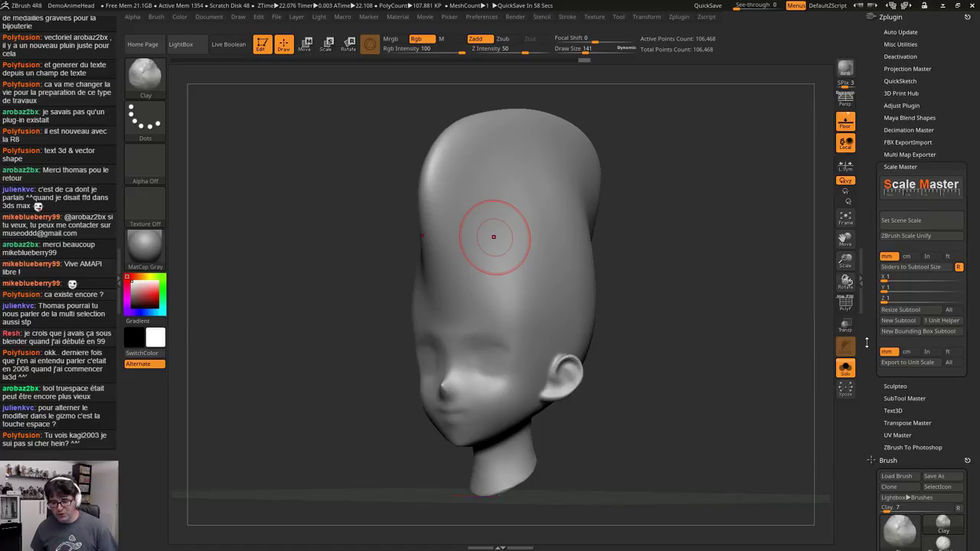
pyautogui.click(909, 190)
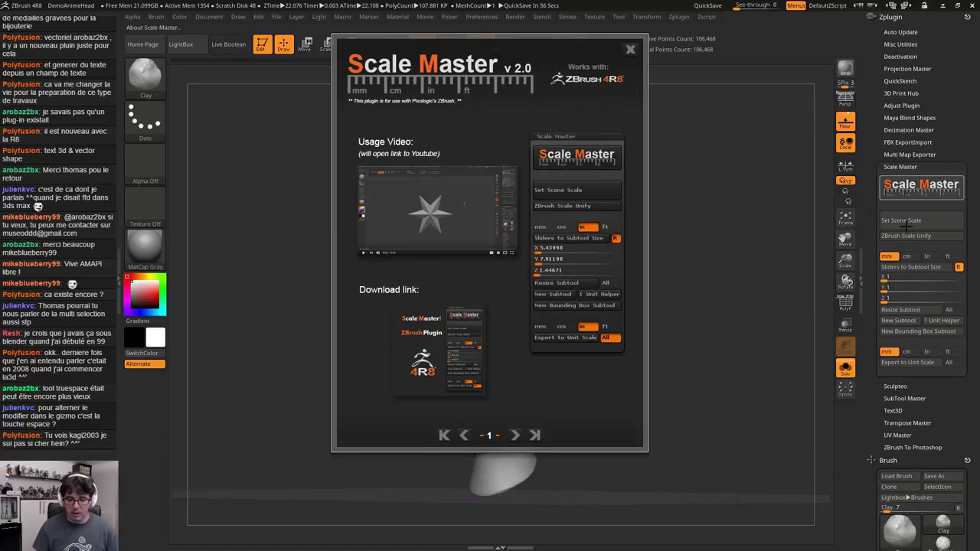
pyautogui.click(515, 435)
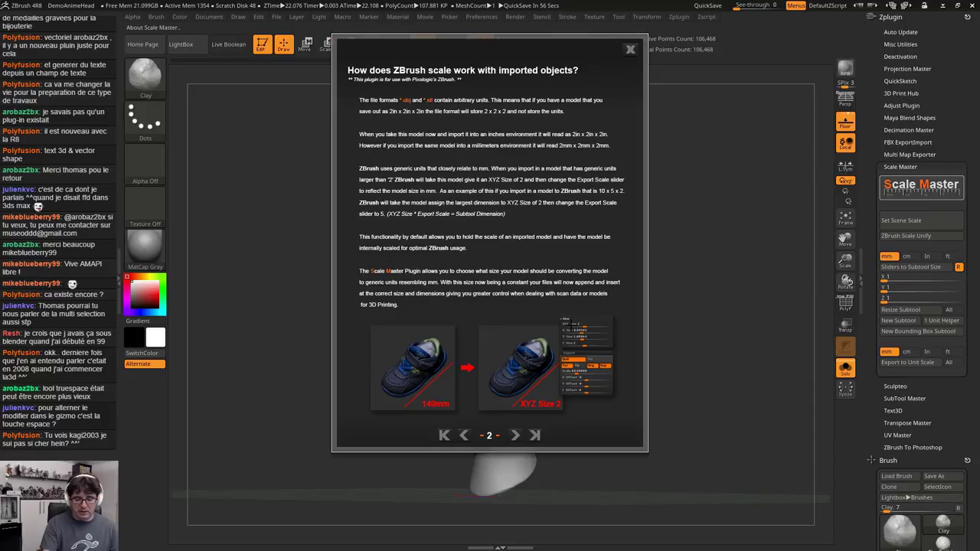
pyautogui.click(515, 435)
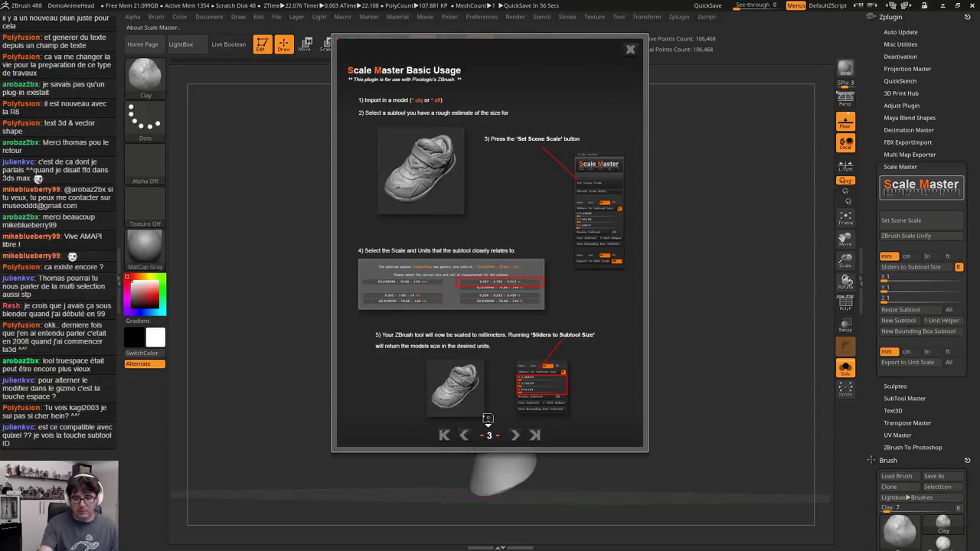
pyautogui.click(631, 49)
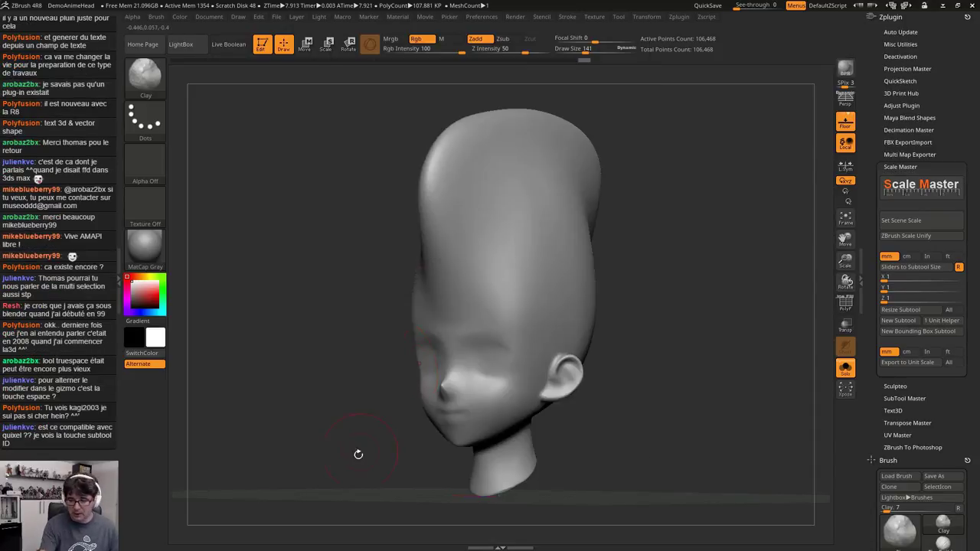
pyautogui.click(904, 167)
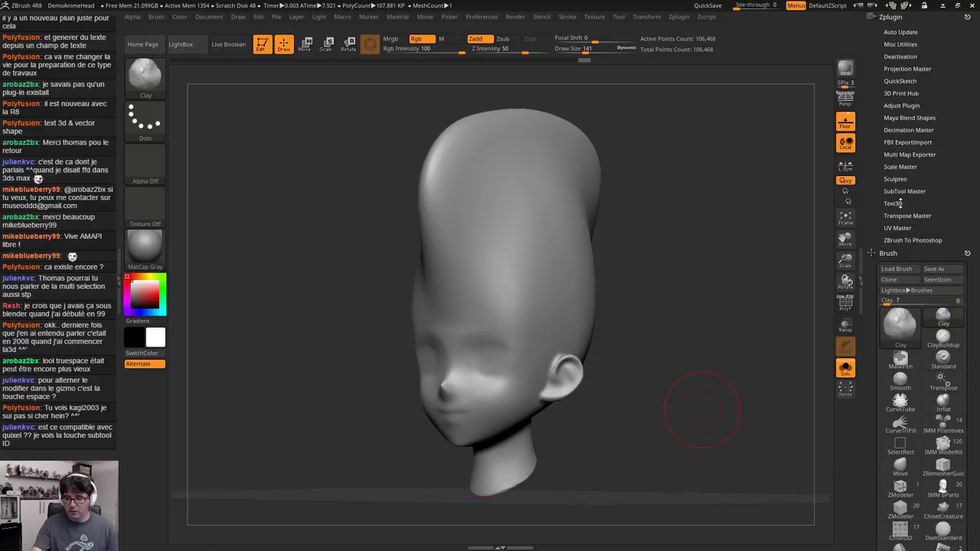
# Create a new 3D text reading "hello ZBrush" with Text3D and frame the whole text at a slight angle
pyautogui.click(896, 203)
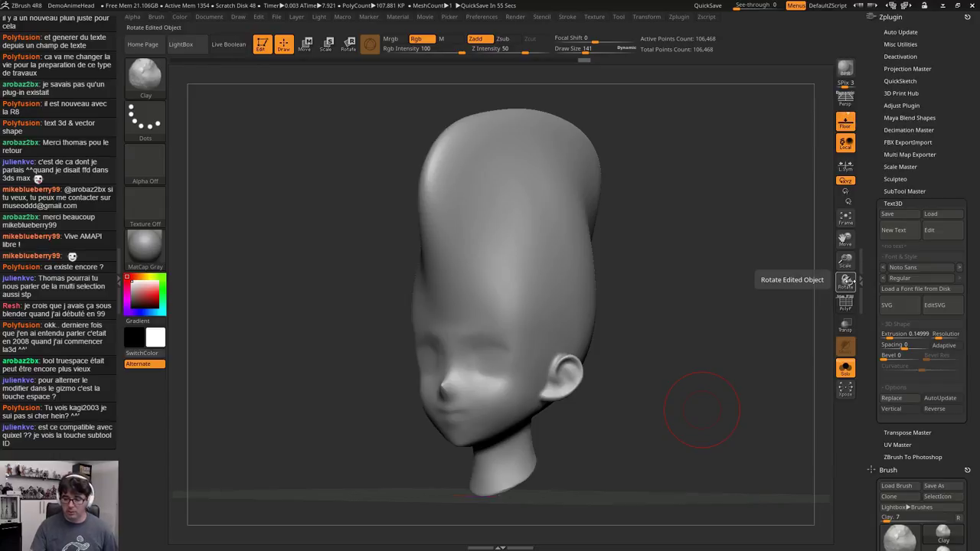
pyautogui.click(894, 230)
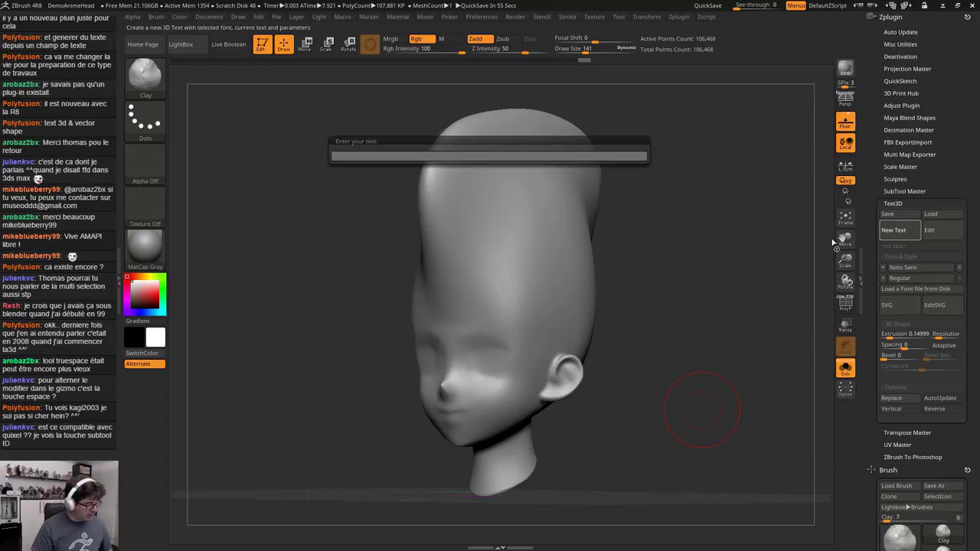
pyautogui.write('hye')
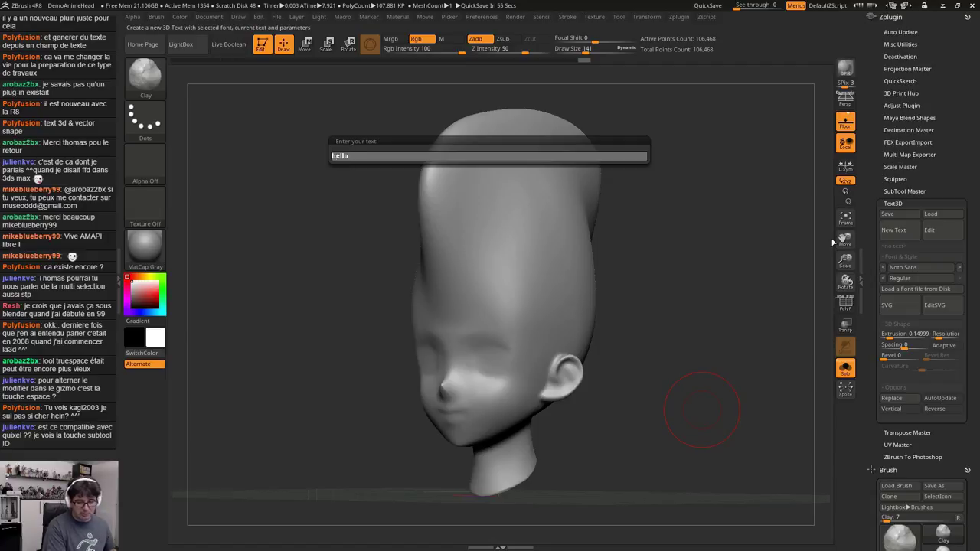
pyautogui.write(' ZBrush')
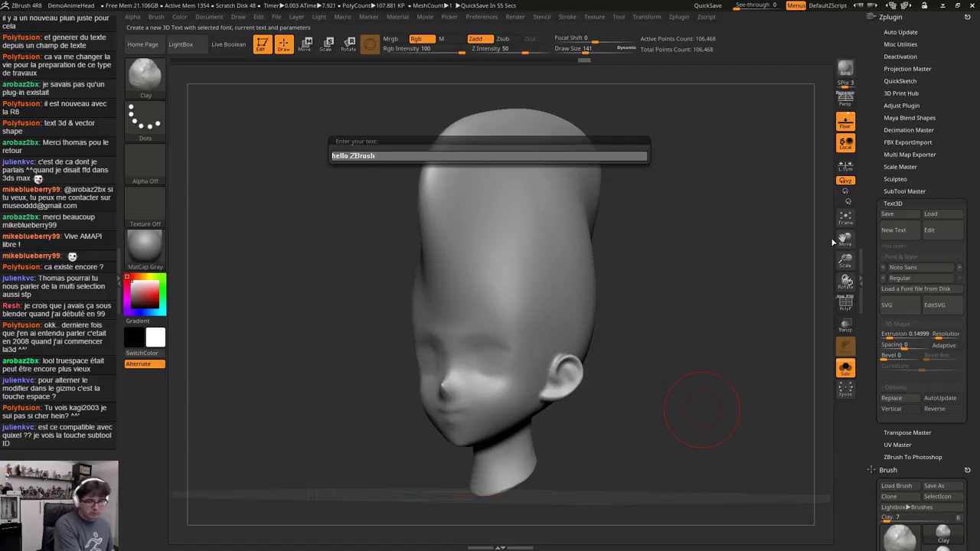
pyautogui.press('Return')
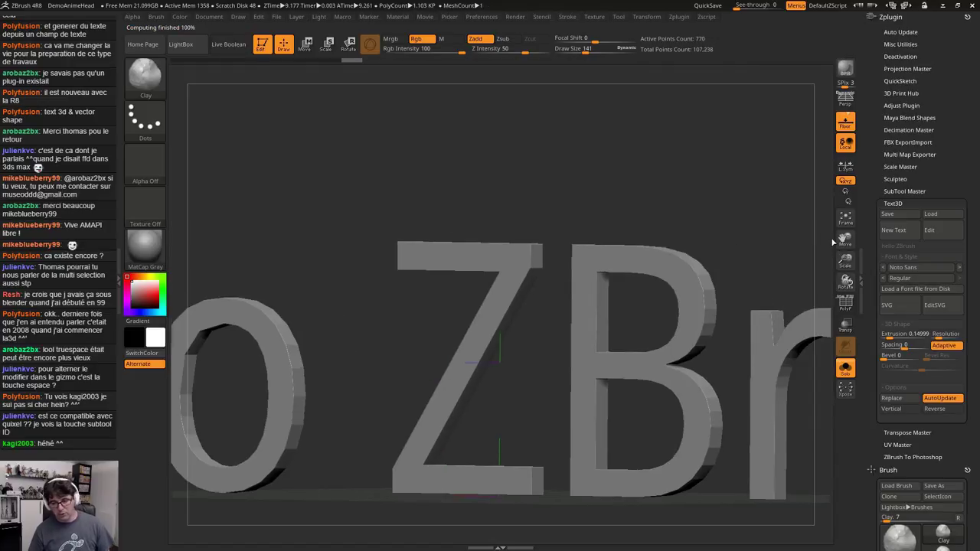
pyautogui.moveTo(563, 429)
pyautogui.mouseDown()
pyautogui.moveTo(593, 462)
pyautogui.moveTo(587, 378)
pyautogui.moveTo(649, 463)
pyautogui.moveTo(637, 399)
pyautogui.moveTo(559, 383)
pyautogui.moveTo(571, 447)
pyautogui.moveTo(727, 335)
pyautogui.mouseUp()
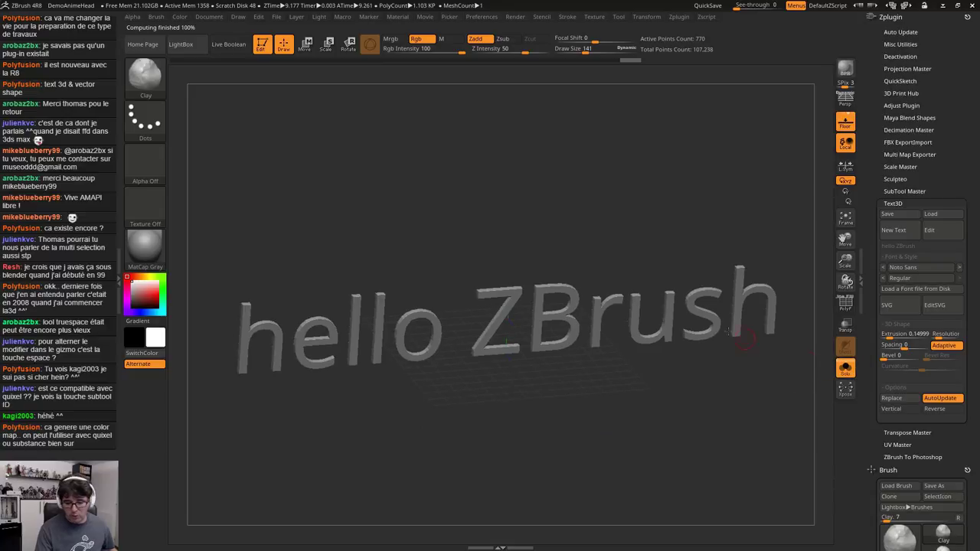
# Try different fonts on the 3D text, picking one from the font list and stepping back to Myriad Pro Bold
pyautogui.click(928, 269)
pyautogui.click(925, 267)
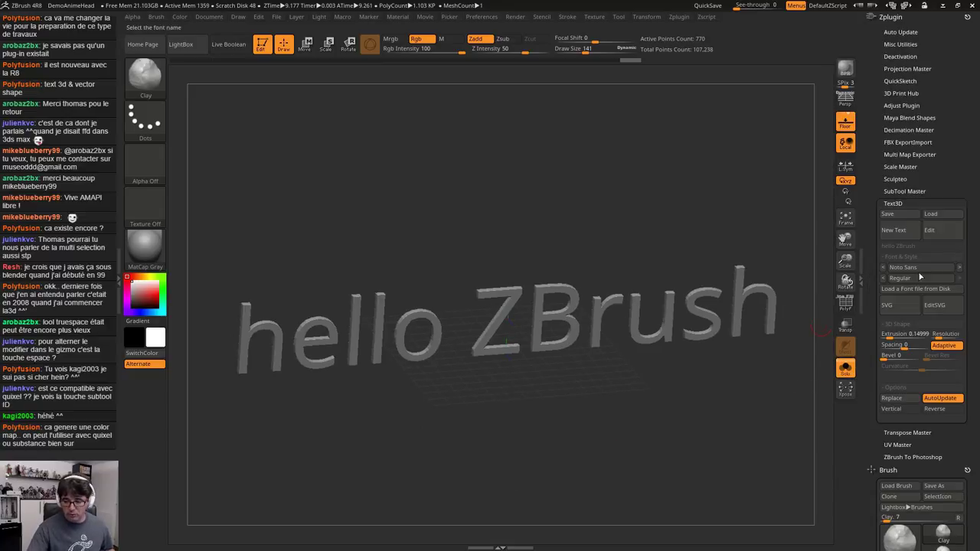
pyautogui.click(935, 269)
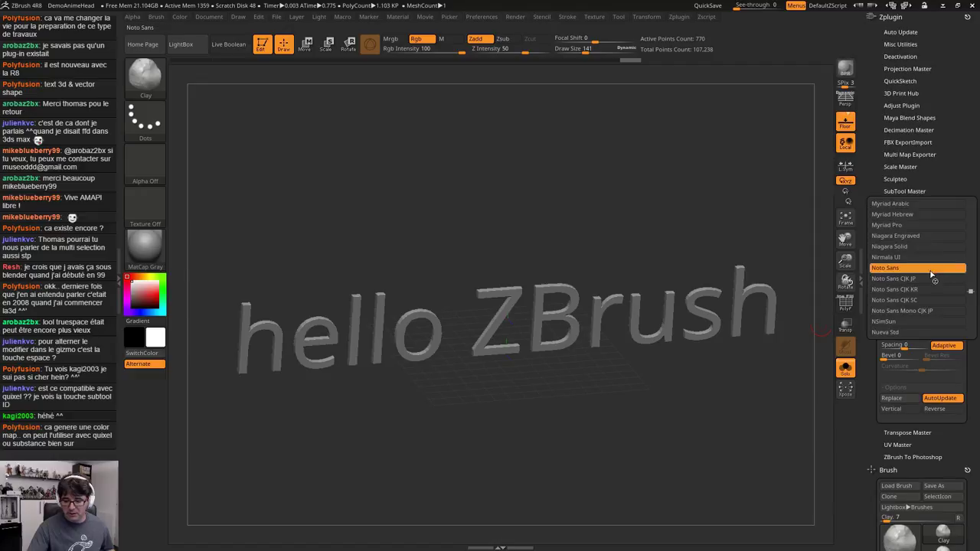
pyautogui.click(909, 329)
pyautogui.click(883, 267)
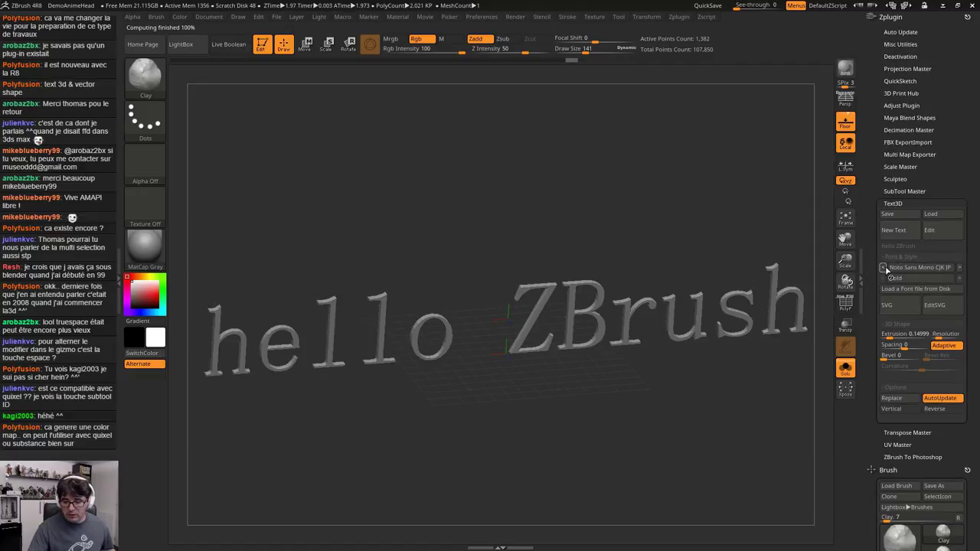
pyautogui.click(885, 269)
pyautogui.click(884, 268)
pyautogui.click(884, 268)
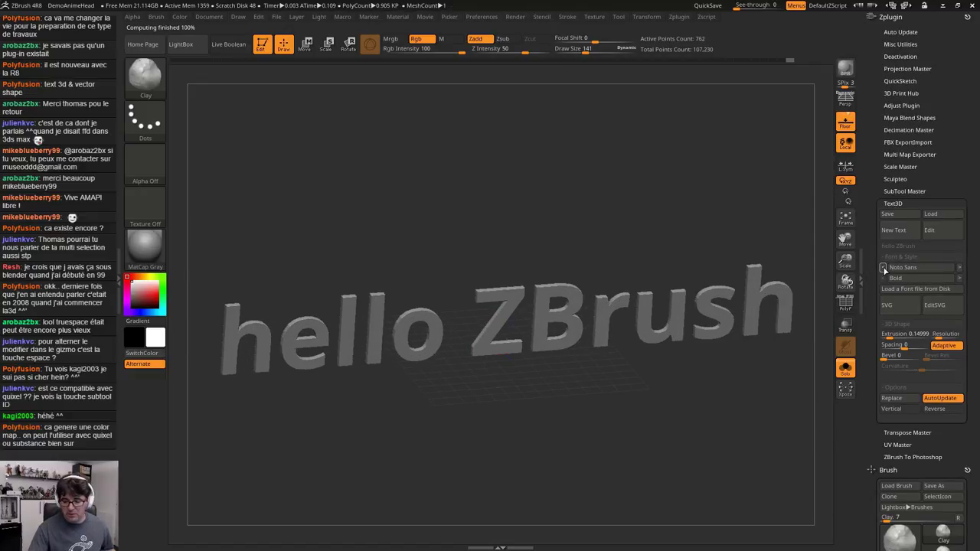
pyautogui.click(884, 268)
pyautogui.click(884, 268)
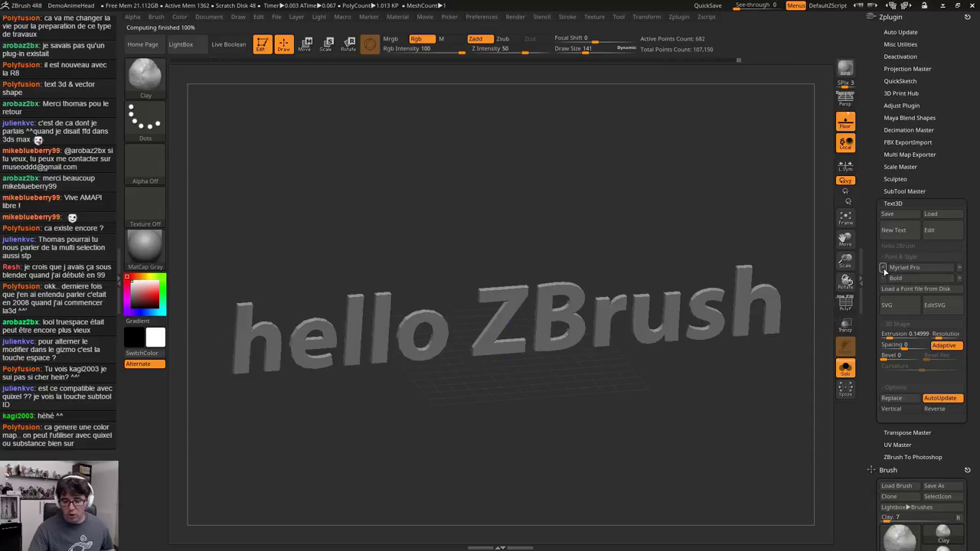
# Cycle the 3D text backwards through the fonts, from Myriad Pro to MS PMincho
pyautogui.click(884, 268)
pyautogui.click(884, 268)
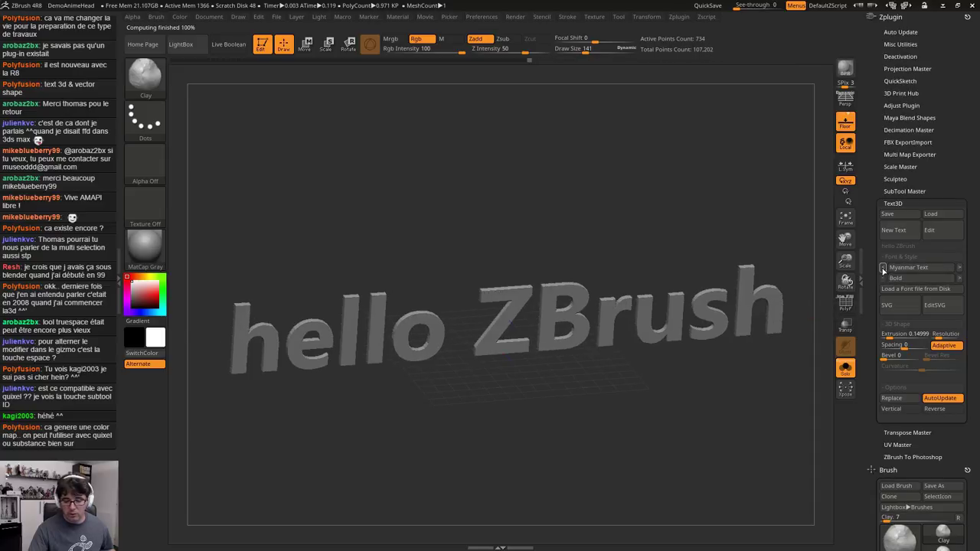
pyautogui.click(884, 268)
pyautogui.click(884, 268)
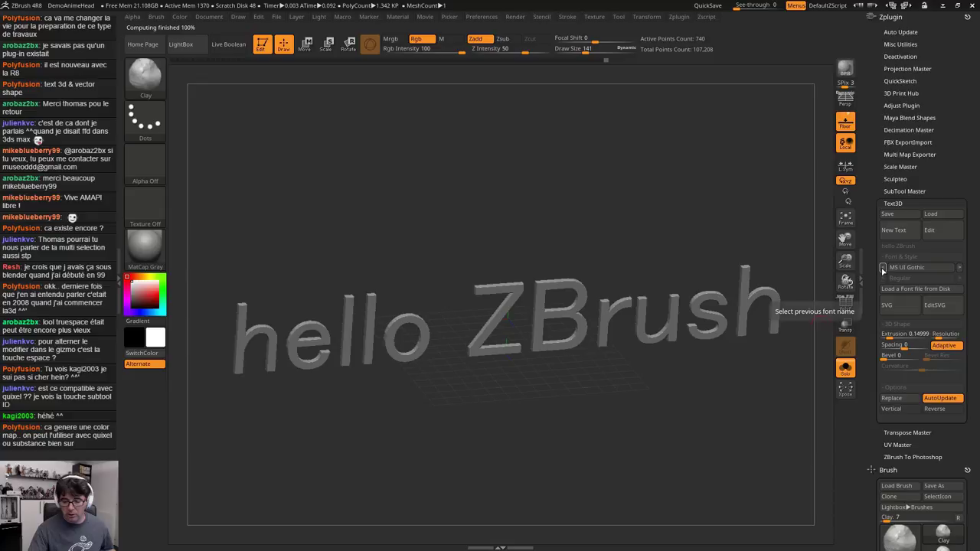
pyautogui.click(884, 268)
pyautogui.click(884, 268)
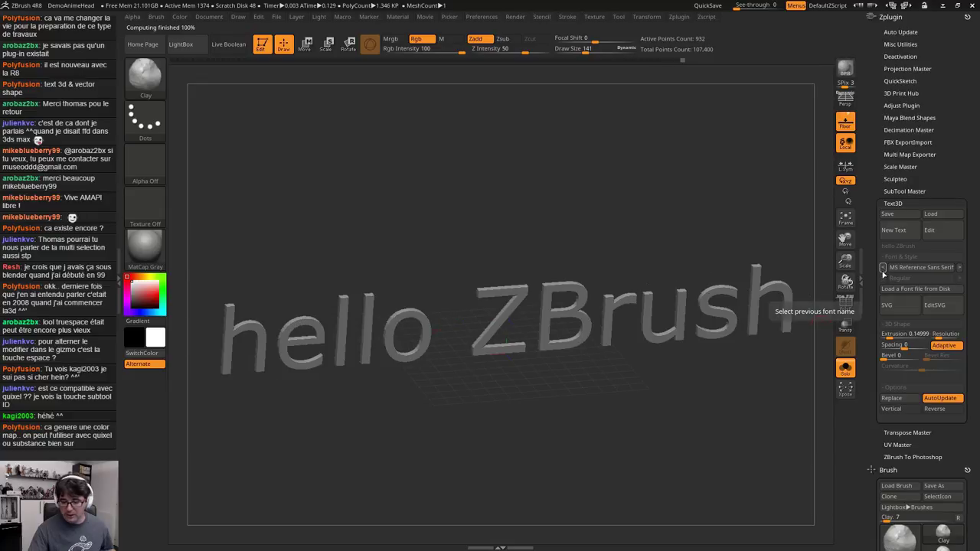
pyautogui.click(885, 268)
# Choose Kozuka Gothic Pr6N from the font list for the 3D text
pyautogui.click(940, 273)
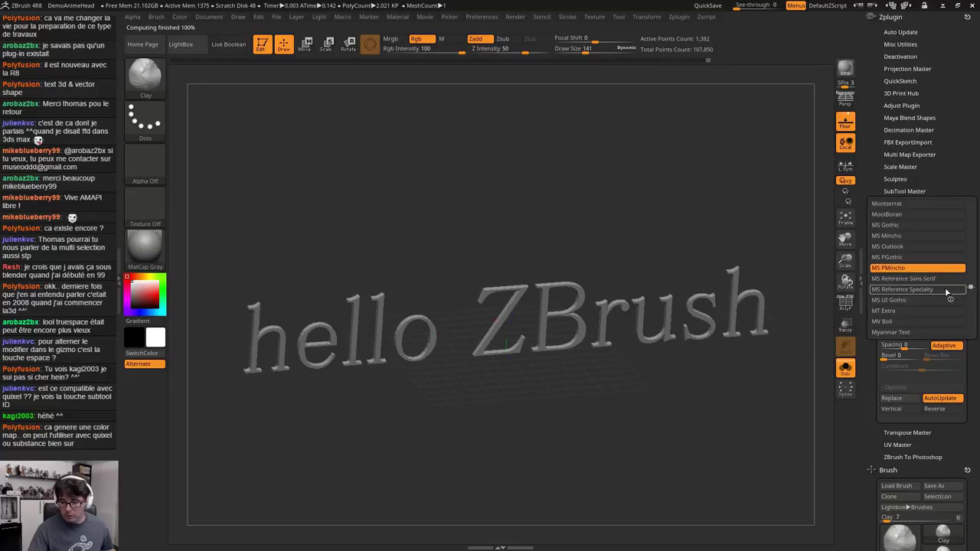
pyautogui.moveTo(970, 288)
pyautogui.mouseDown()
pyautogui.moveTo(967, 337)
pyautogui.moveTo(964, 268)
pyautogui.mouseUp()
pyautogui.scroll(4, 966, 334)
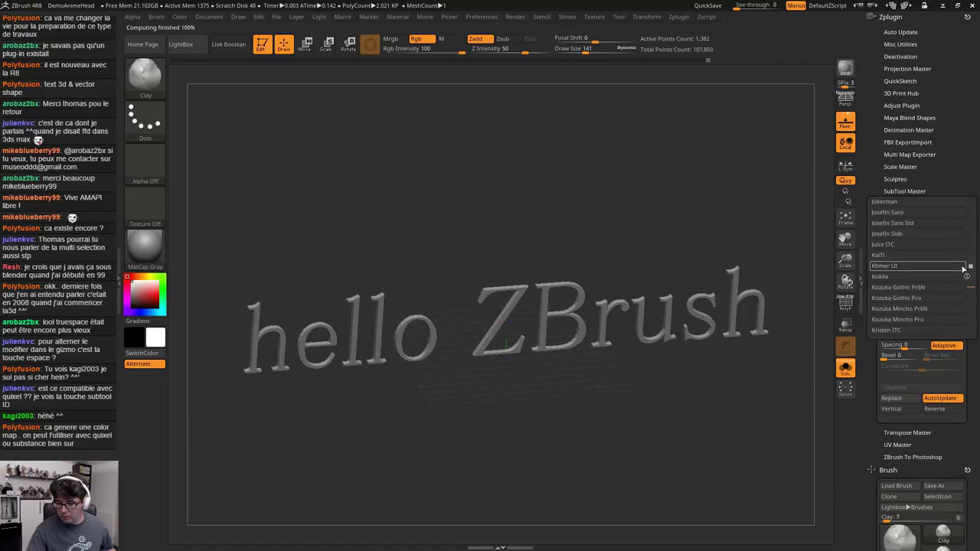
pyautogui.click(919, 288)
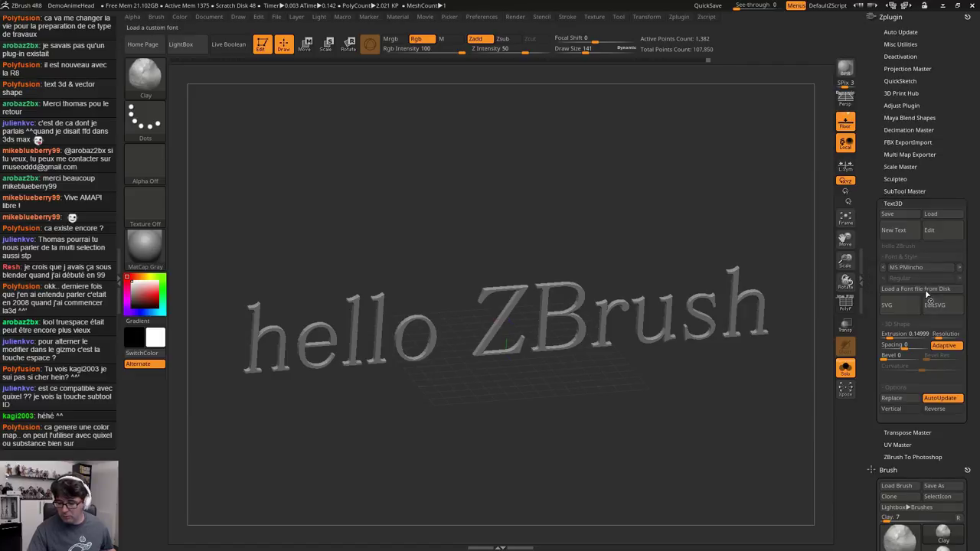
# Start a new 3D text and enter a short Japanese self-introduction containing the person's first name
pyautogui.click(908, 229)
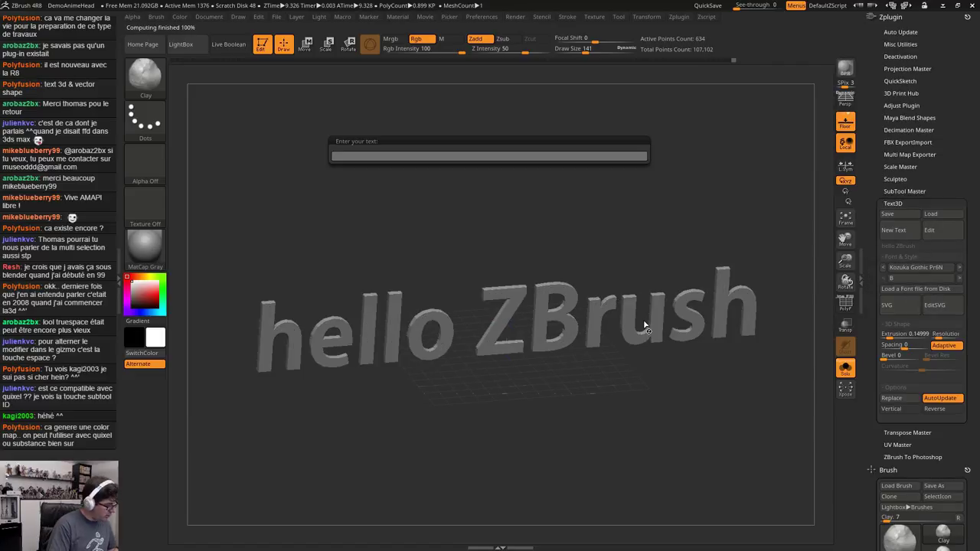
pyautogui.press('shift')
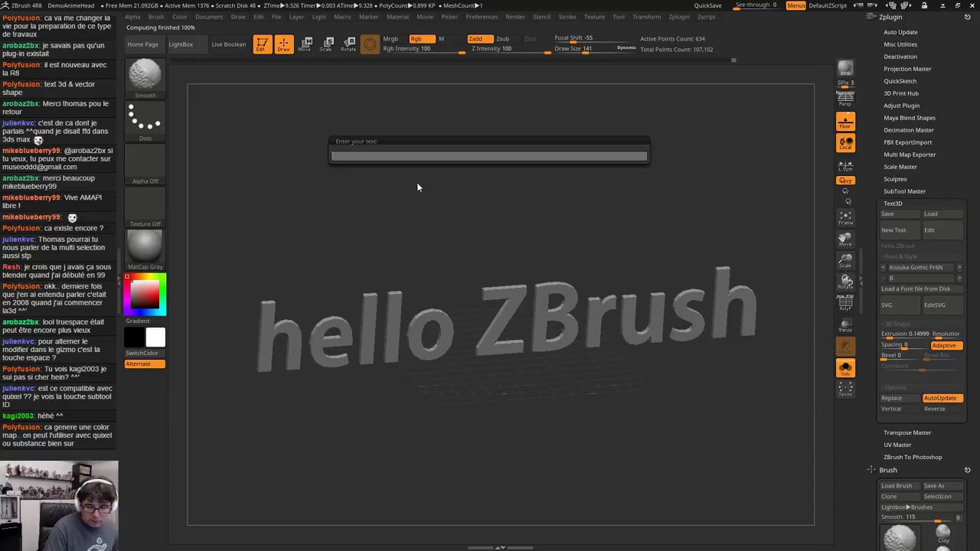
pyautogui.write('zg')
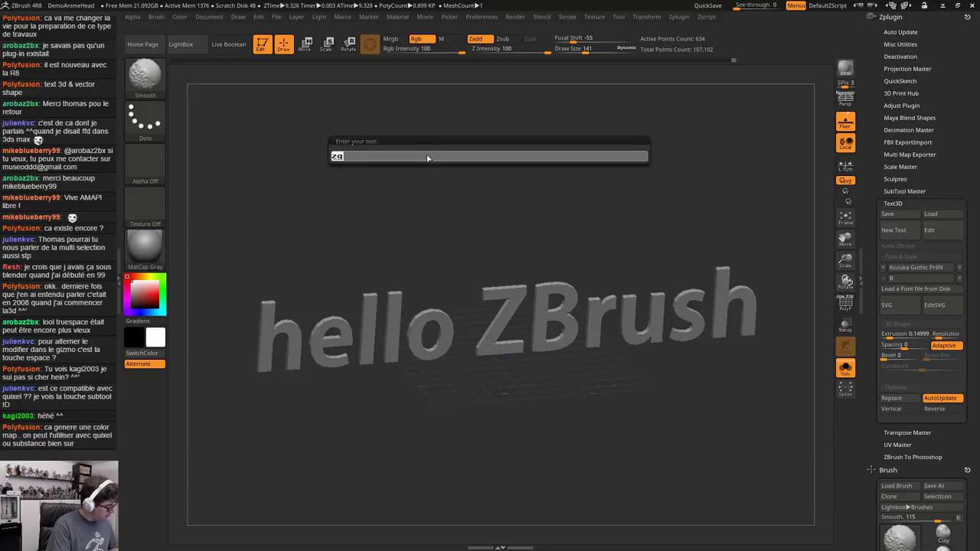
pyautogui.write('わt')
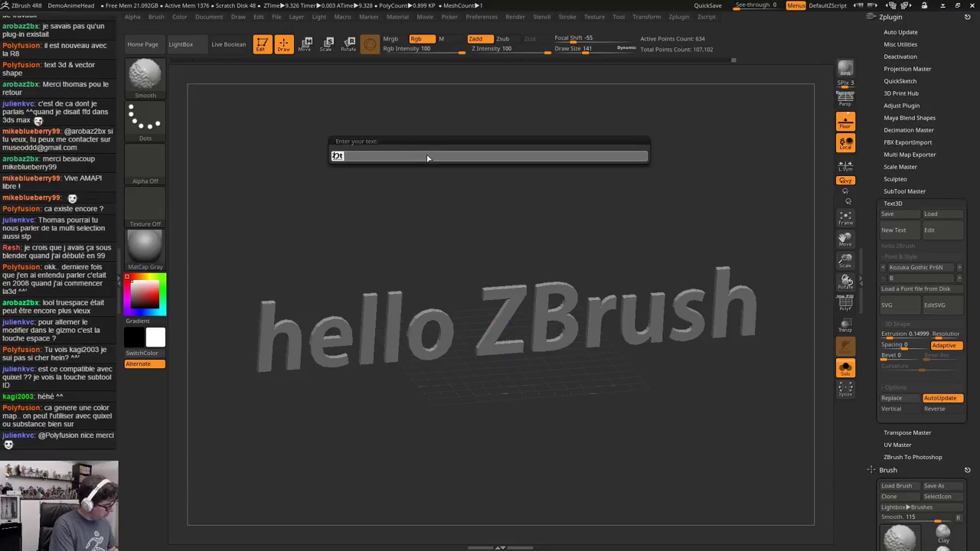
pyautogui.write('ashi')
pyautogui.press('space')
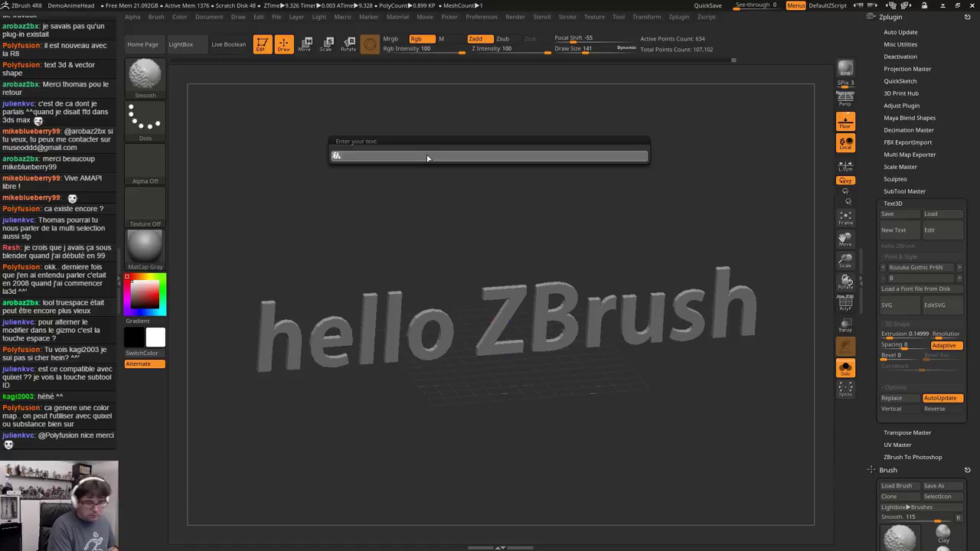
pyautogui.write('は')
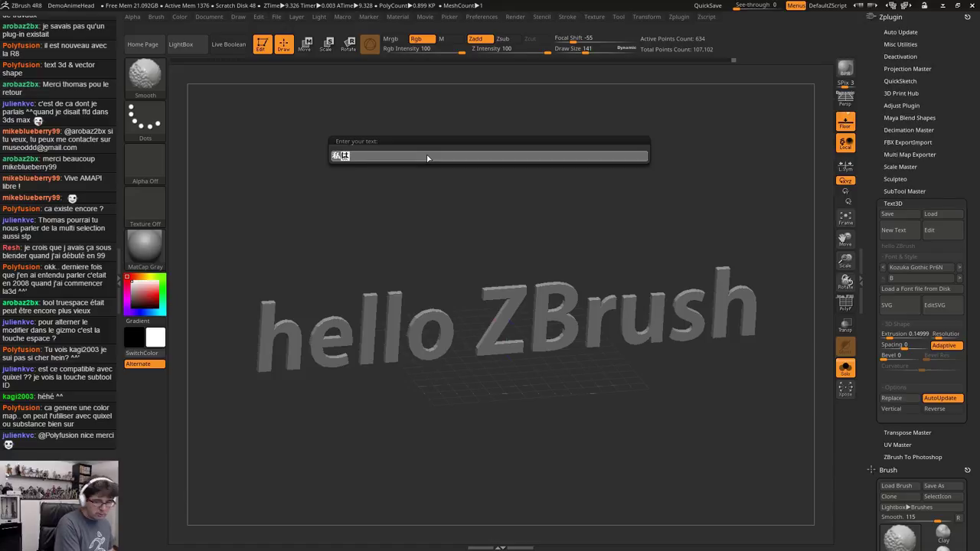
pyautogui.press('Return')
pyautogui.write('m')
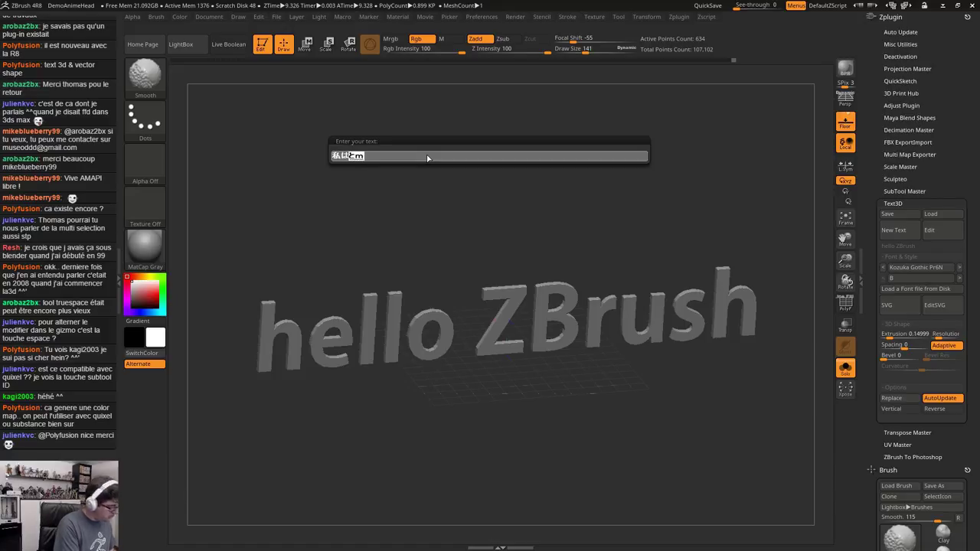
pyautogui.press('space')
pyautogui.press('Return')
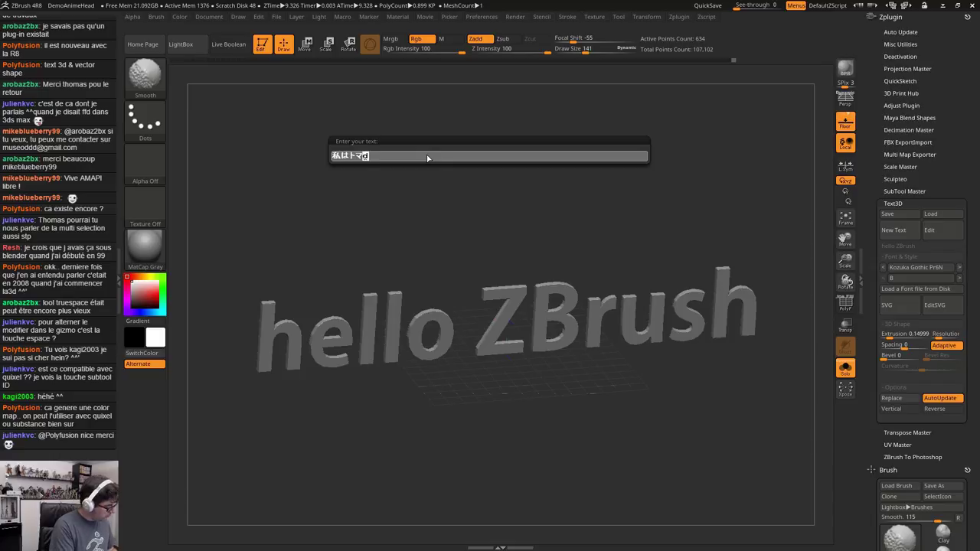
pyautogui.write('esu')
pyautogui.press('Return')
# Cut the Japanese sentence from the text prompt, cancel it, and create a new 3D text from the pasted sentence
pyautogui.hotkey('ctrl', 'a')
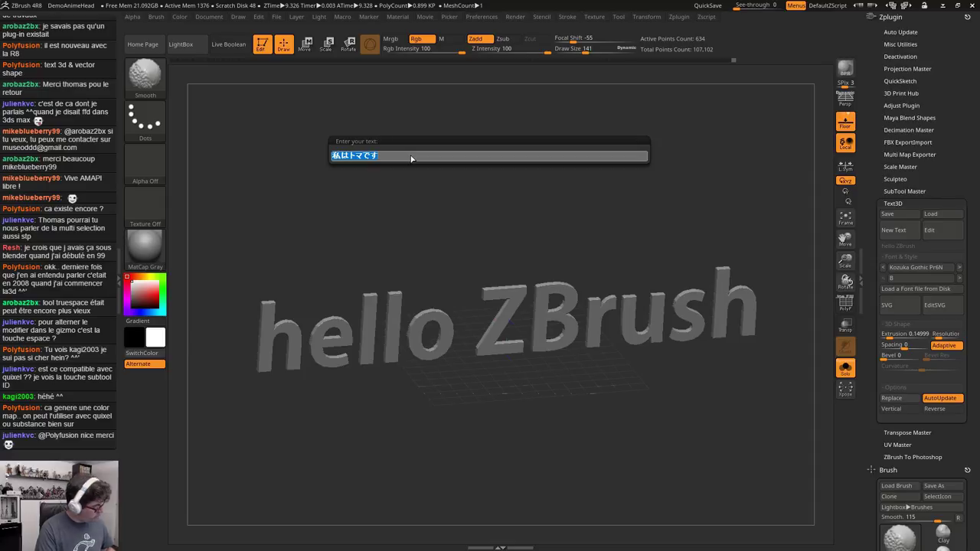
pyautogui.press('shift')
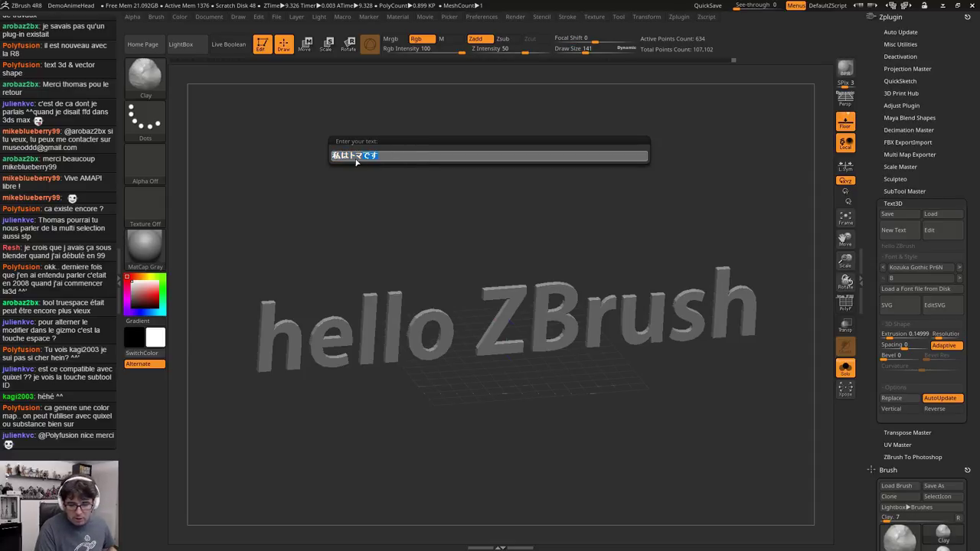
pyautogui.press('ctrl')
pyautogui.hotkey('ctrl', 'x')
pyautogui.press('Escape')
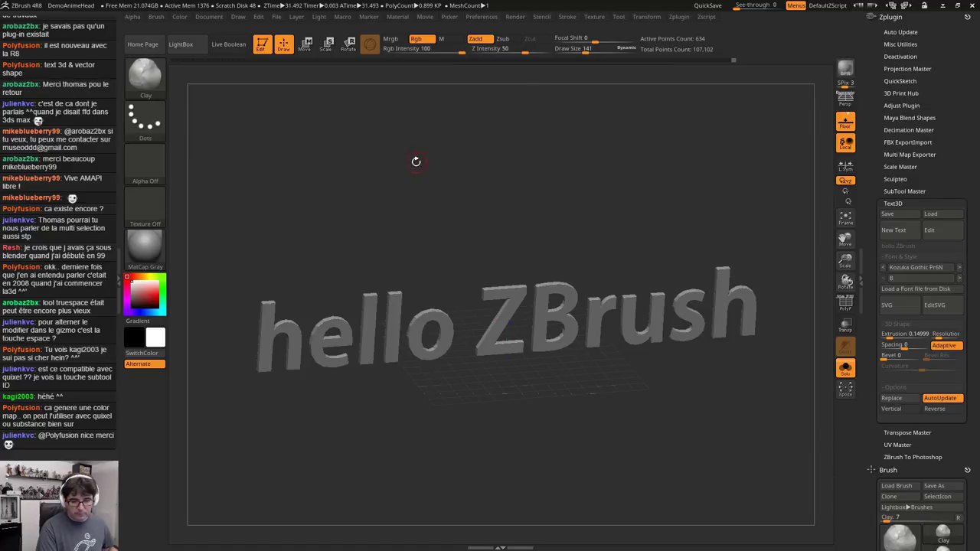
pyautogui.click(893, 230)
pyautogui.hotkey('ctrl', 'v')
pyautogui.press('Return')
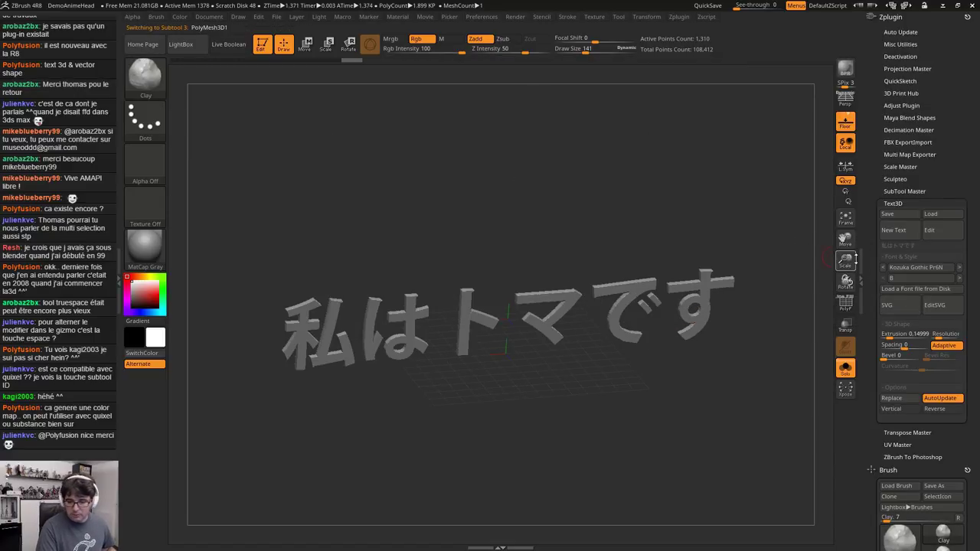
# Set the Japanese text's extrusion to about 0.73
pyautogui.moveTo(549, 398); pyautogui.dragTo(516, 415)
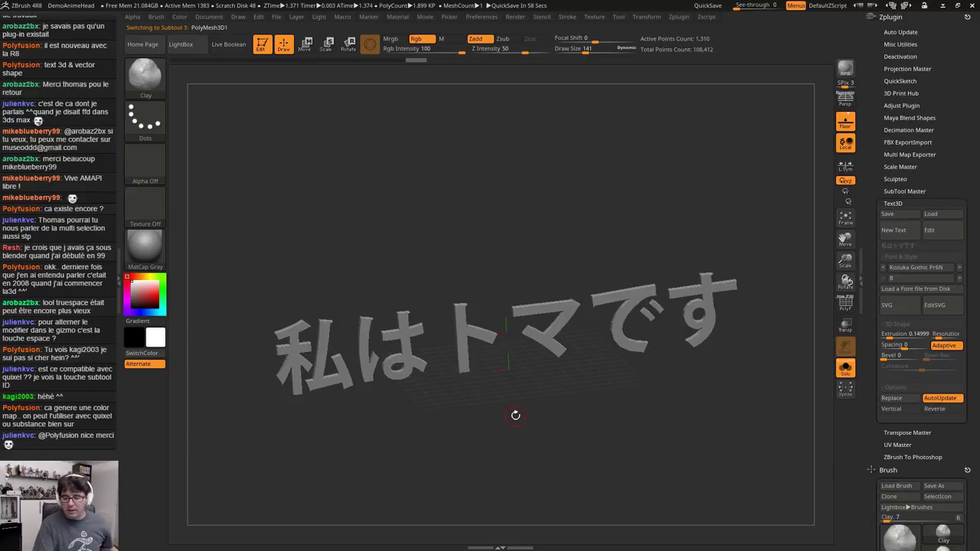
pyautogui.moveTo(803, 208); pyautogui.dragTo(826, 273)
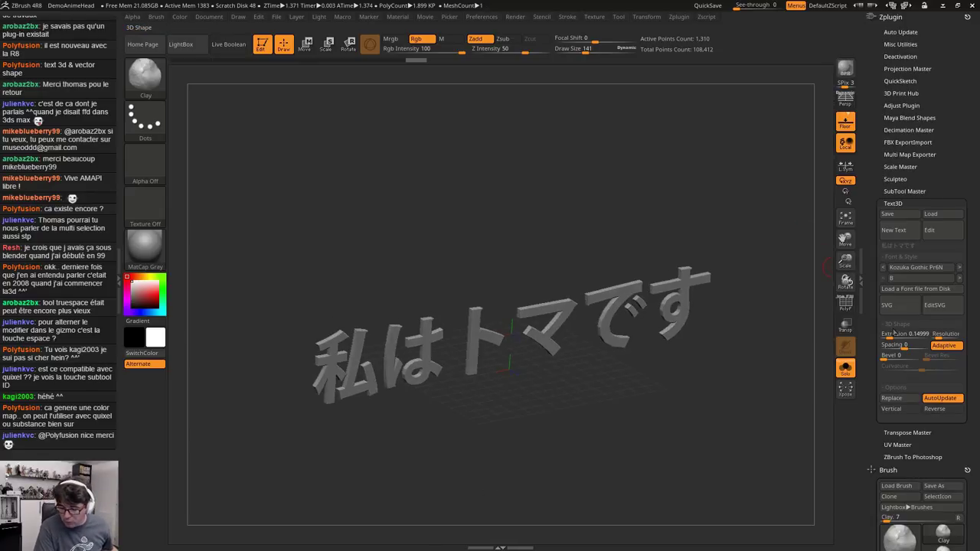
pyautogui.moveTo(892, 337); pyautogui.dragTo(915, 345)
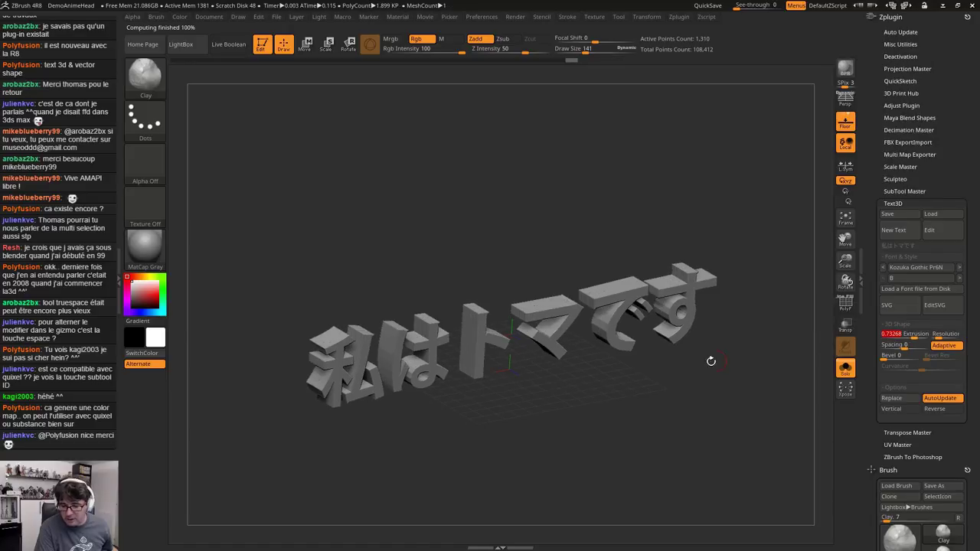
# Raise the Japanese text's resolution to 10 to smooth its curved strokes
pyautogui.keyDown('alt'); pyautogui.moveTo(612, 385); pyautogui.dragTo(626, 419); pyautogui.keyUp('alt')
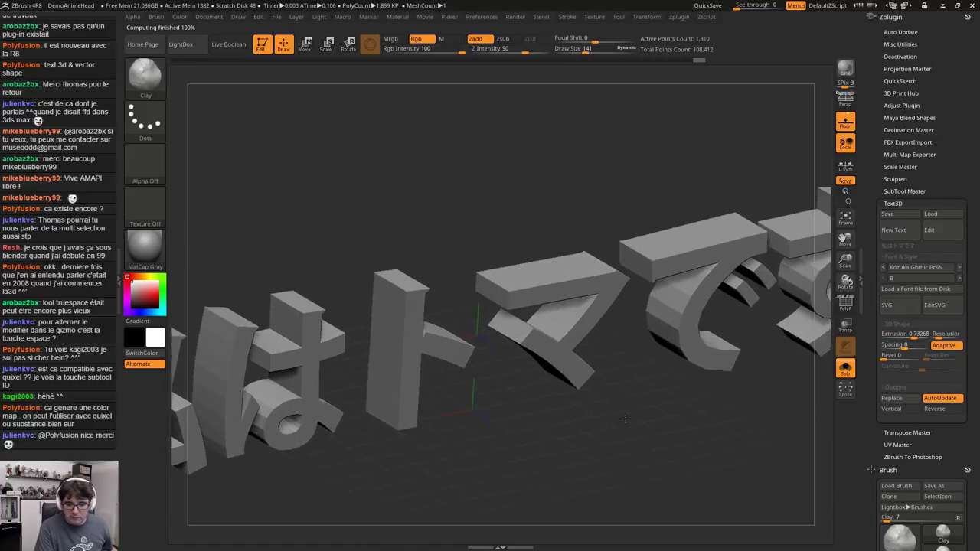
pyautogui.scroll(3, 625, 419)
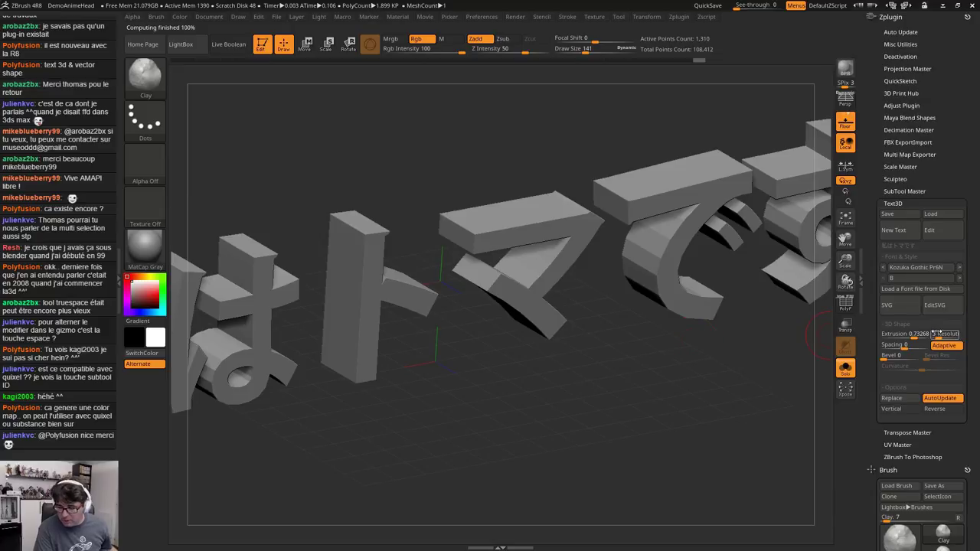
pyautogui.moveTo(938, 335); pyautogui.dragTo(957, 334)
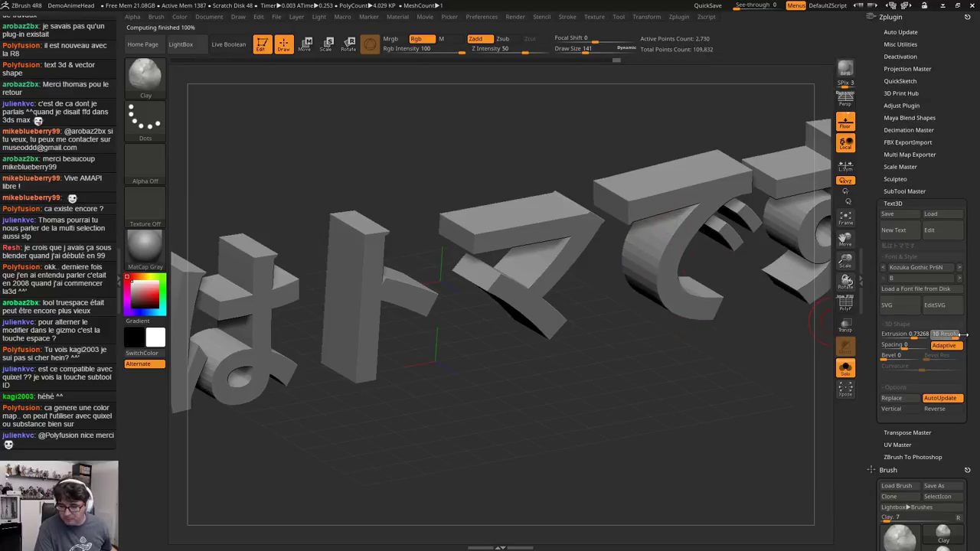
pyautogui.press('f')
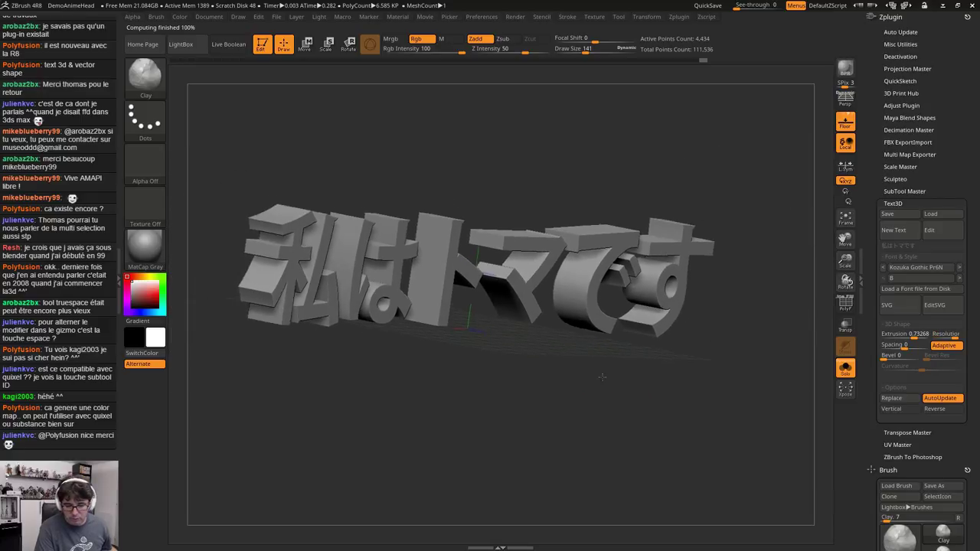
# Enable perspective and bevel the Japanese text with Bevel 18 and Bevel Res 10
pyautogui.moveTo(595, 376); pyautogui.dragTo(590, 425)
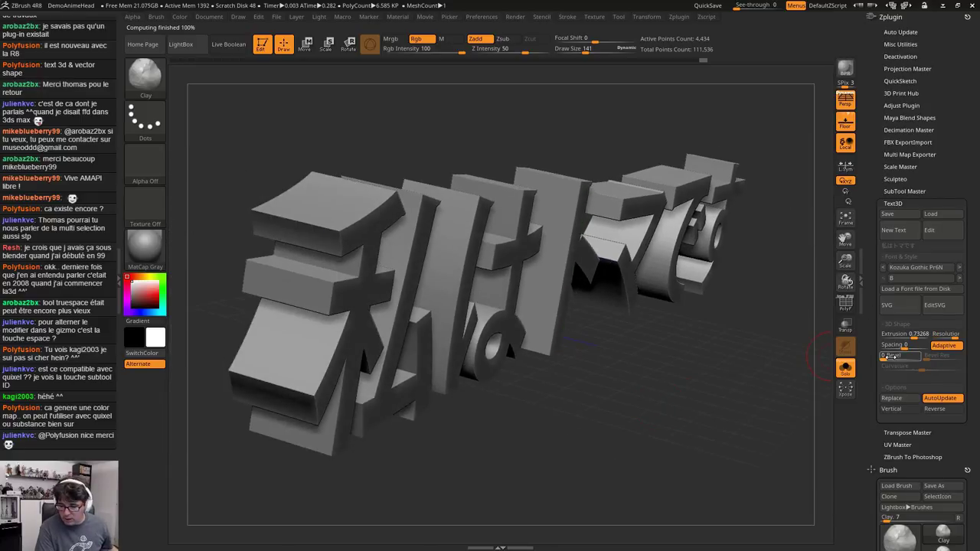
pyautogui.moveTo(889, 356); pyautogui.dragTo(897, 357)
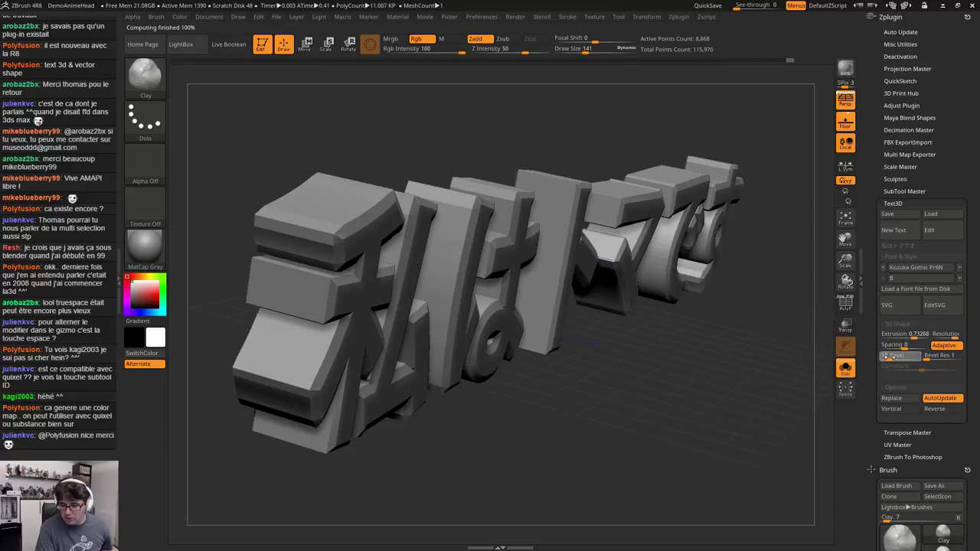
pyautogui.moveTo(744, 372); pyautogui.dragTo(660, 352)
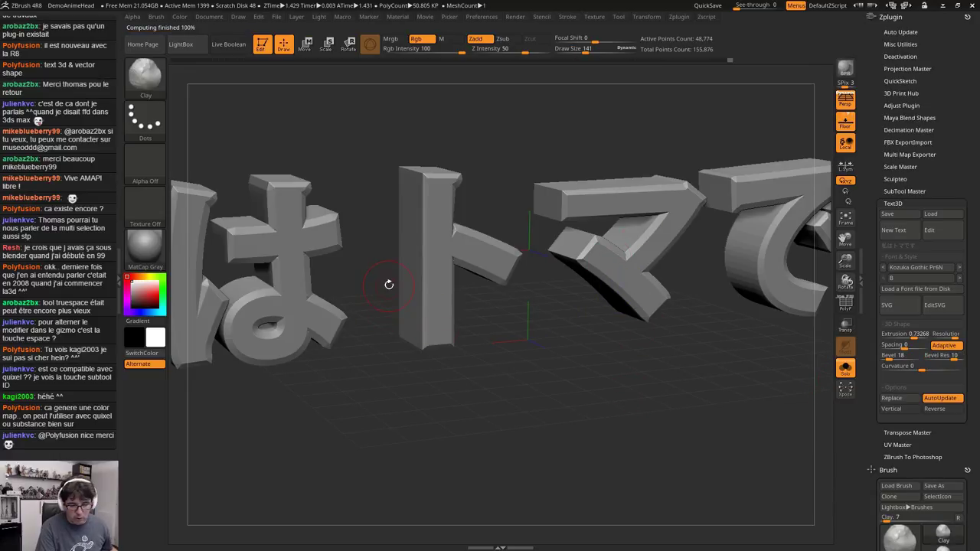
# Display the polyframe to inspect the bevel topology, set the bevel curvature to about 0.57, and hide the polyframe
pyautogui.moveTo(387, 282); pyautogui.dragTo(429, 300)
pyautogui.hotkey('shift', 'f')
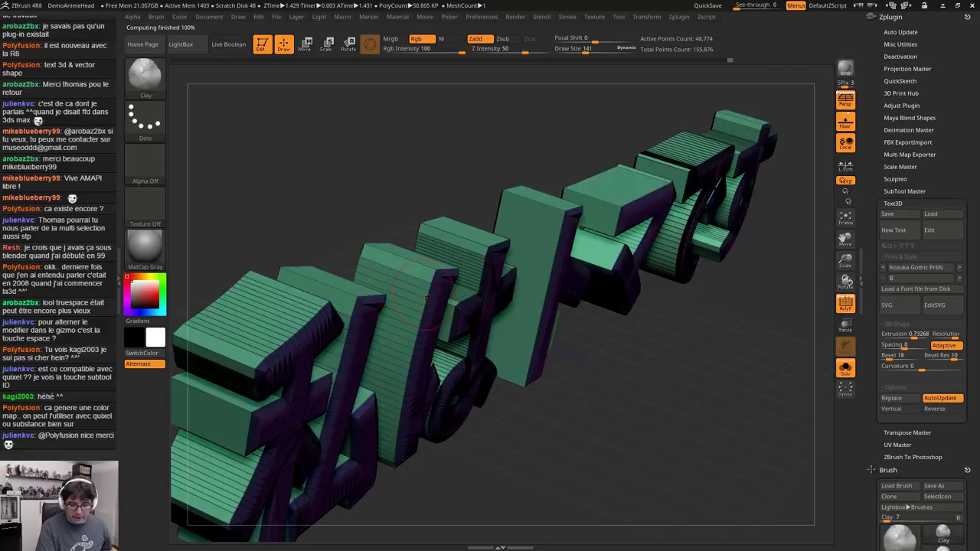
pyautogui.moveTo(436, 306); pyautogui.dragTo(434, 270, button='right')
pyautogui.moveTo(434, 274); pyautogui.dragTo(427, 297)
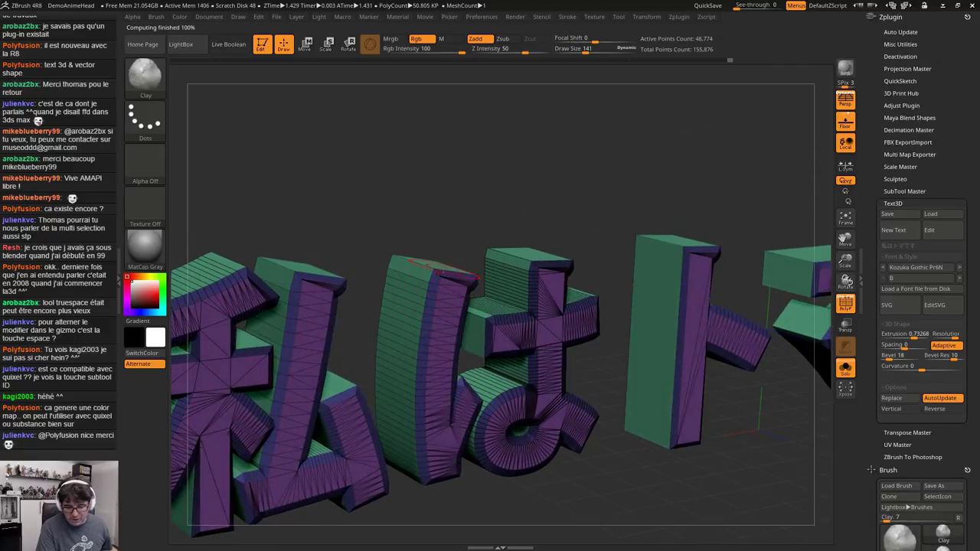
pyautogui.moveTo(925, 371); pyautogui.dragTo(946, 374)
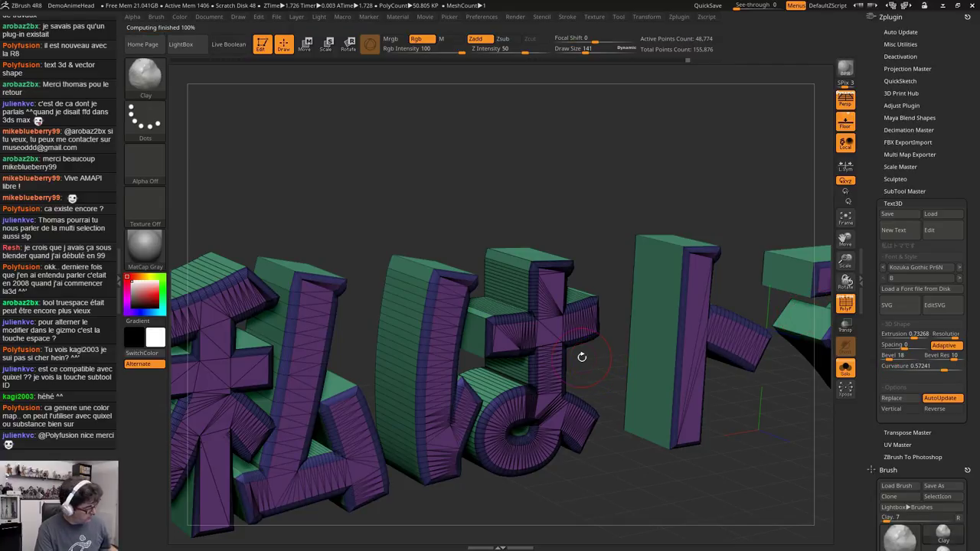
pyautogui.press('shift')
pyautogui.press('space')
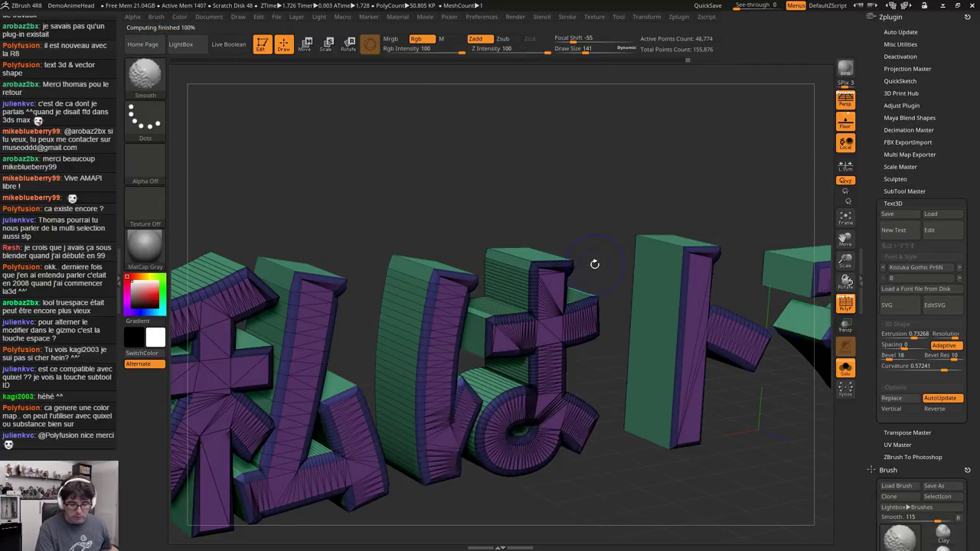
pyautogui.hotkey('shift', 'f')
# Set the bevel curvature to -1 and view the whole Japanese text at an angle
pyautogui.moveTo(597, 372); pyautogui.dragTo(796, 383)
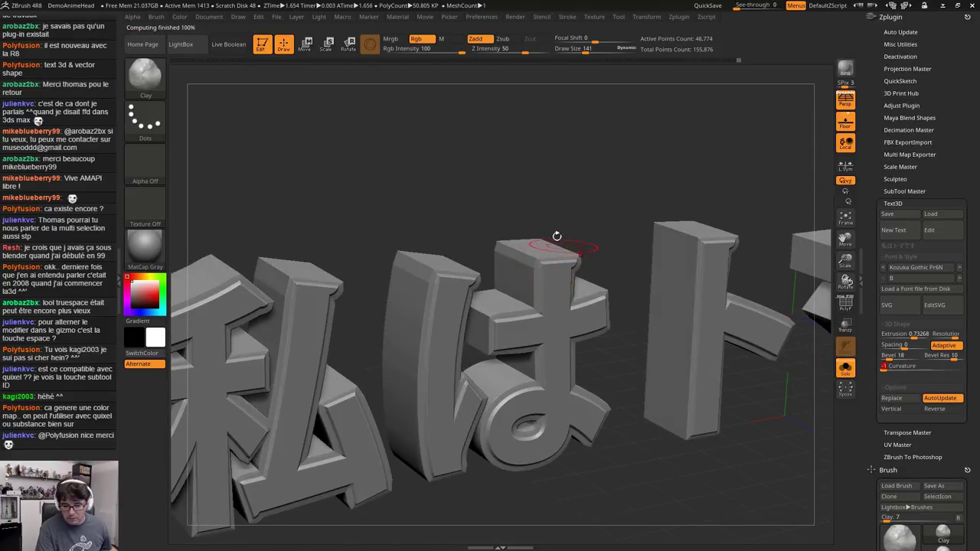
pyautogui.keyDown('alt'); pyautogui.moveTo(509, 211); pyautogui.dragTo(484, 164); pyautogui.keyUp('alt')
pyautogui.keyDown('alt'); pyautogui.moveTo(555, 175); pyautogui.dragTo(525, 175); pyautogui.keyUp('alt')
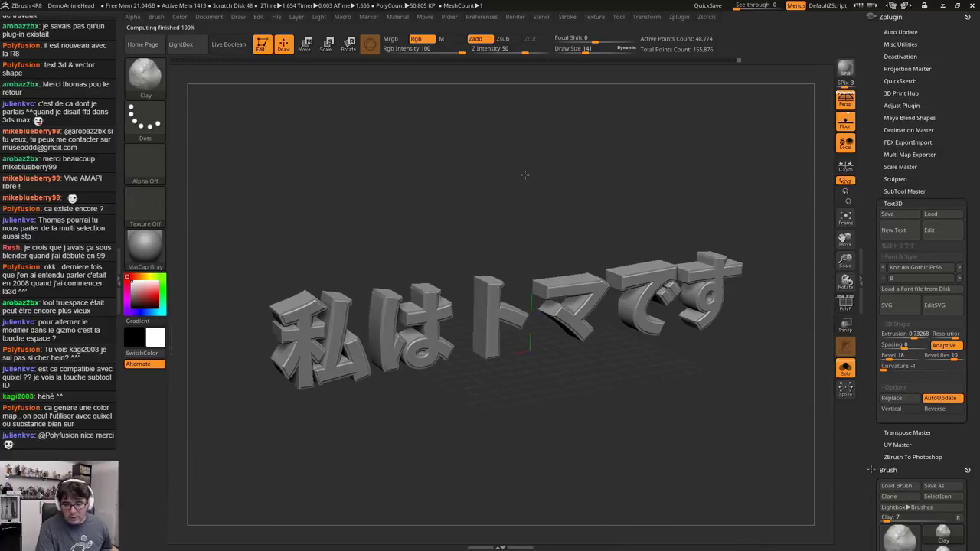
pyautogui.moveTo(525, 175); pyautogui.dragTo(532, 217, button='right')
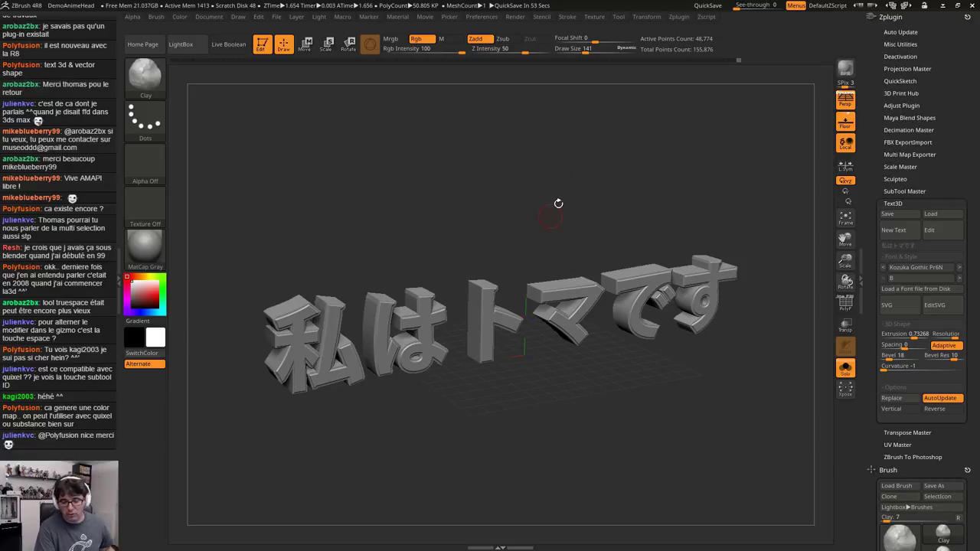
pyautogui.keyDown('shift'); pyautogui.moveTo(591, 148); pyautogui.dragTo(574, 136); pyautogui.keyUp('shift')
pyautogui.keyDown('alt'); pyautogui.moveTo(544, 189); pyautogui.dragTo(529, 181); pyautogui.keyUp('alt')
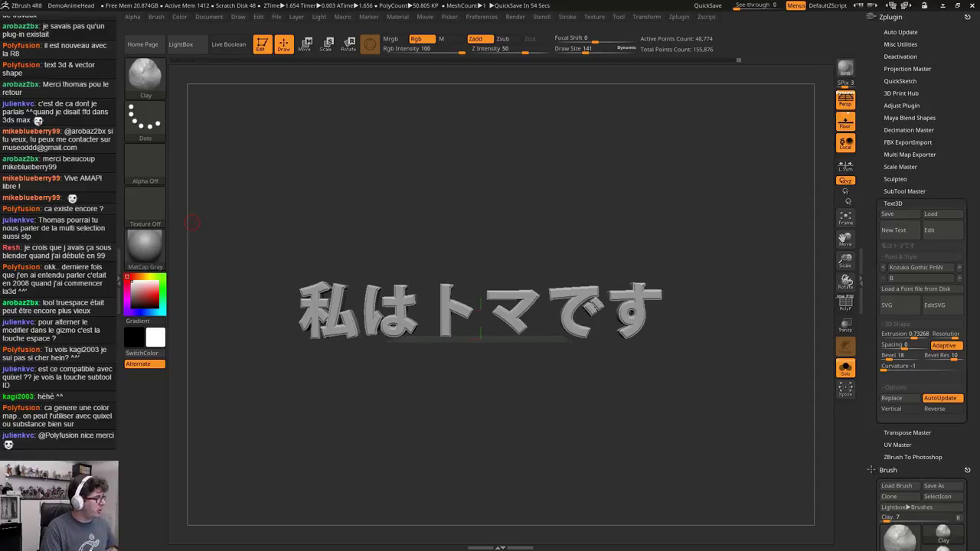
# Switch to Google Chrome, show the image results for "logo svg", and open the pirate skull-and-swords logo preview
pyautogui.moveTo(0, 4); pyautogui.dragTo(356, 19)
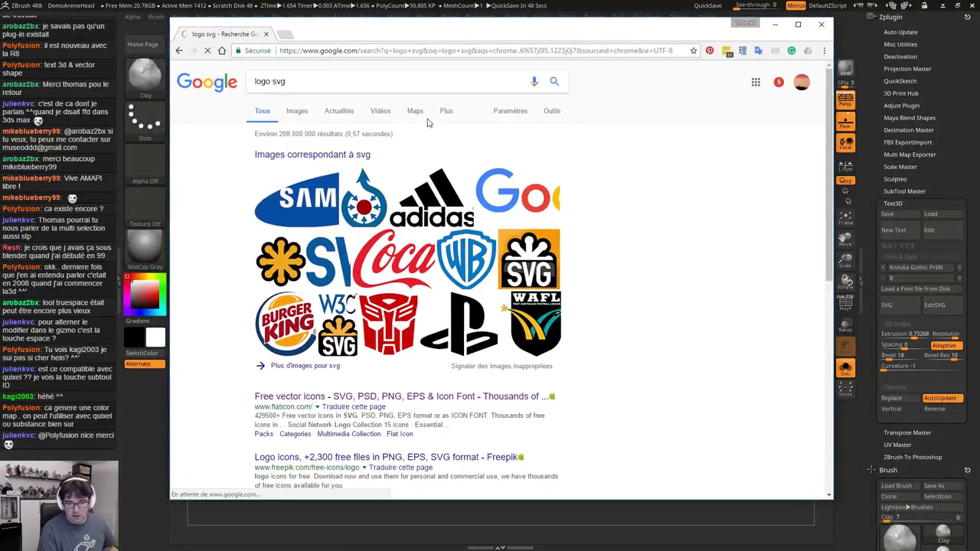
pyautogui.click(296, 111)
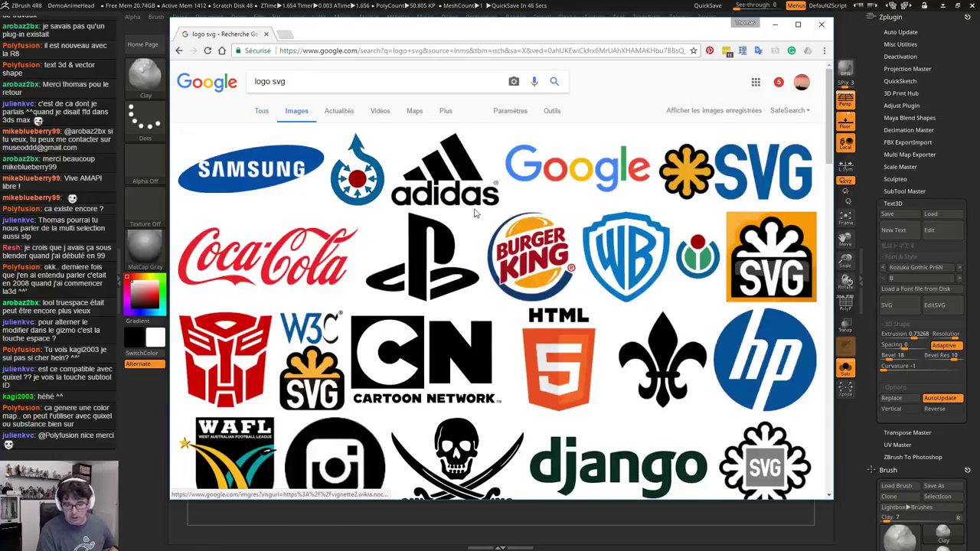
pyautogui.scroll(-3, 525, 181)
pyautogui.scroll(-2, 525, 181)
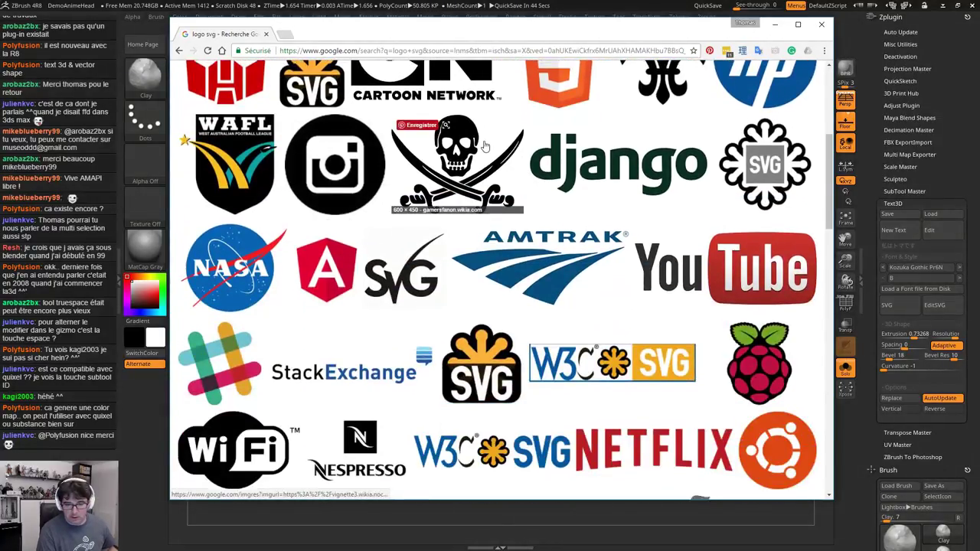
pyautogui.scroll(2, 475, 260)
pyautogui.click(481, 258)
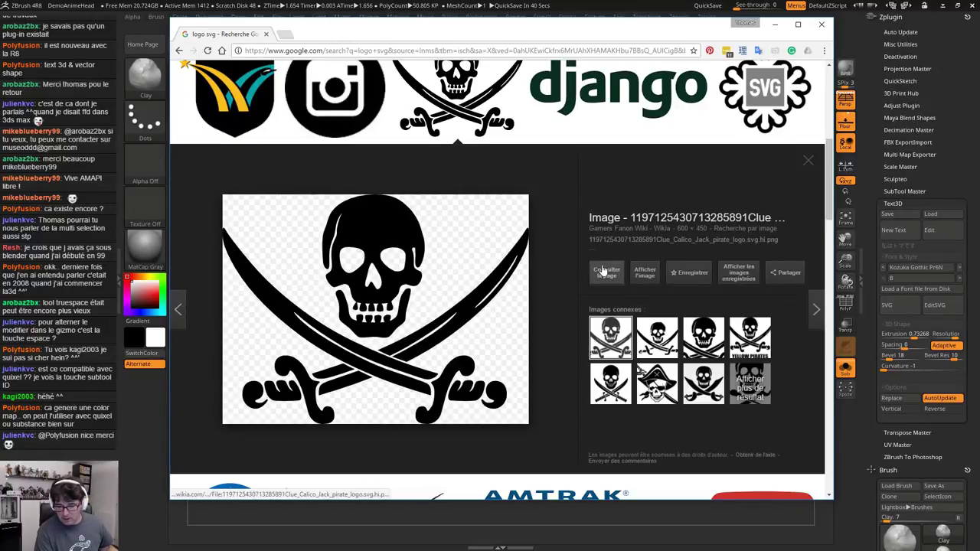
pyautogui.click(647, 272)
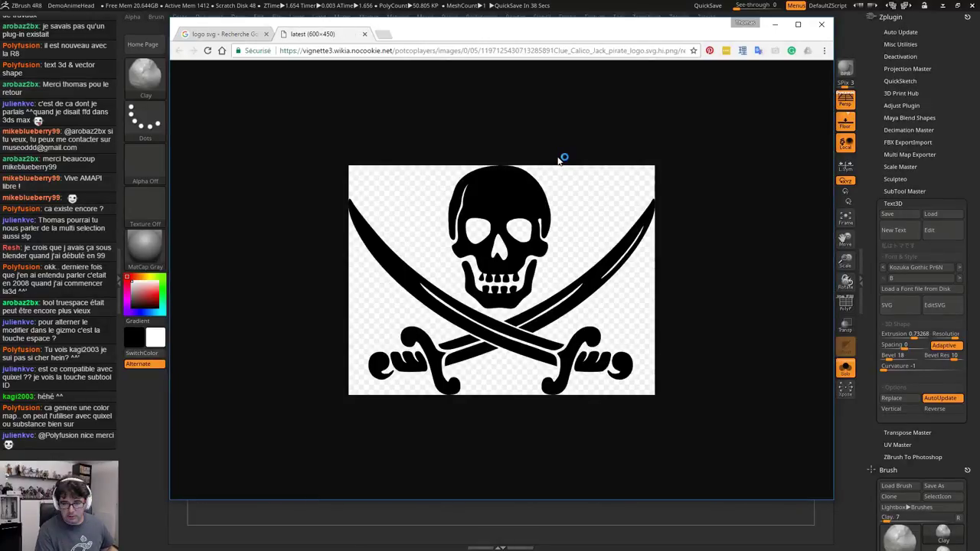
pyautogui.rightClick(556, 222)
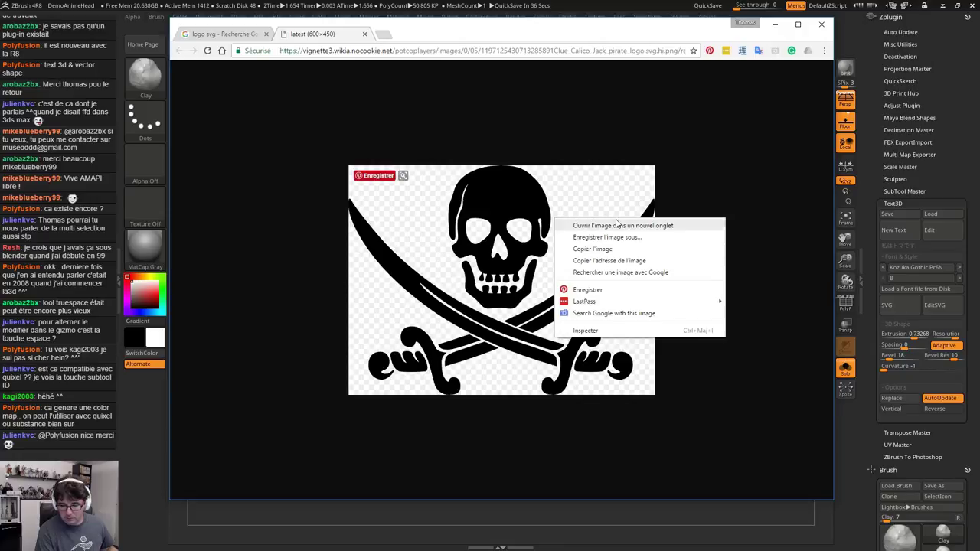
pyautogui.click(591, 245)
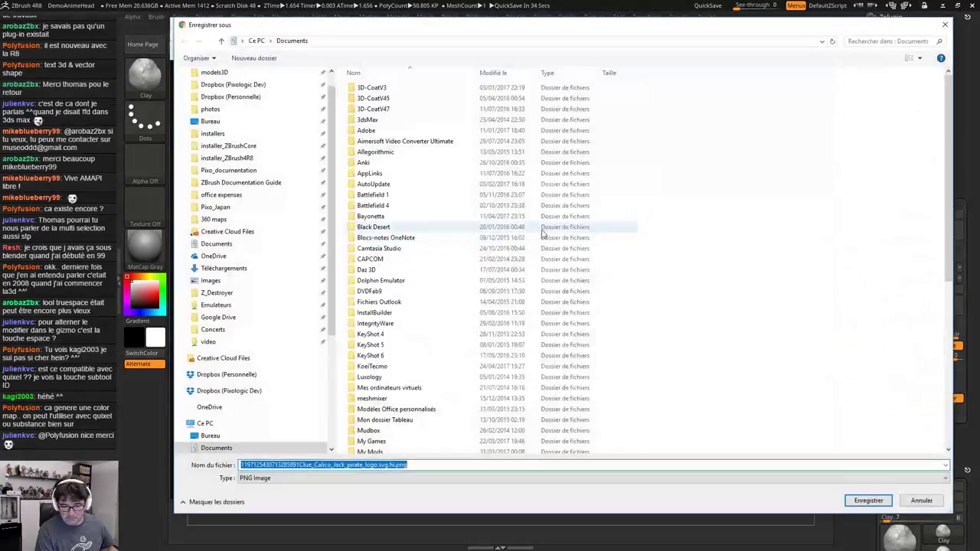
pyautogui.click(919, 498)
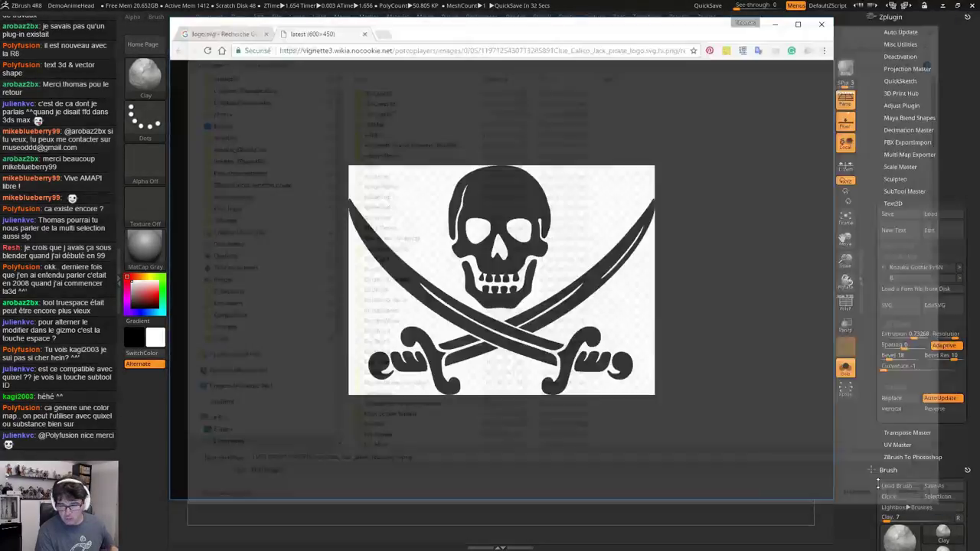
pyautogui.click(363, 35)
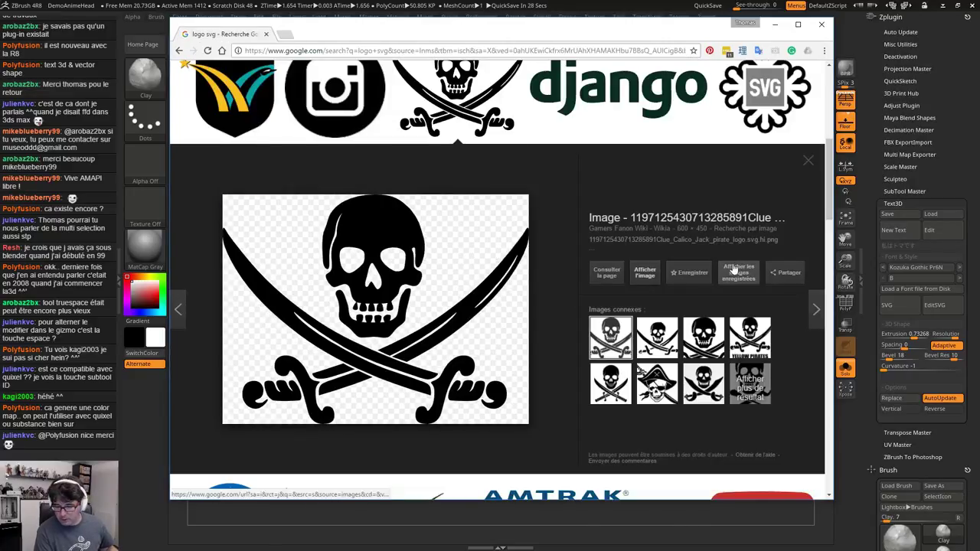
# Open the pirate logo's source page on Fandom and view its original image file
pyautogui.click(604, 278)
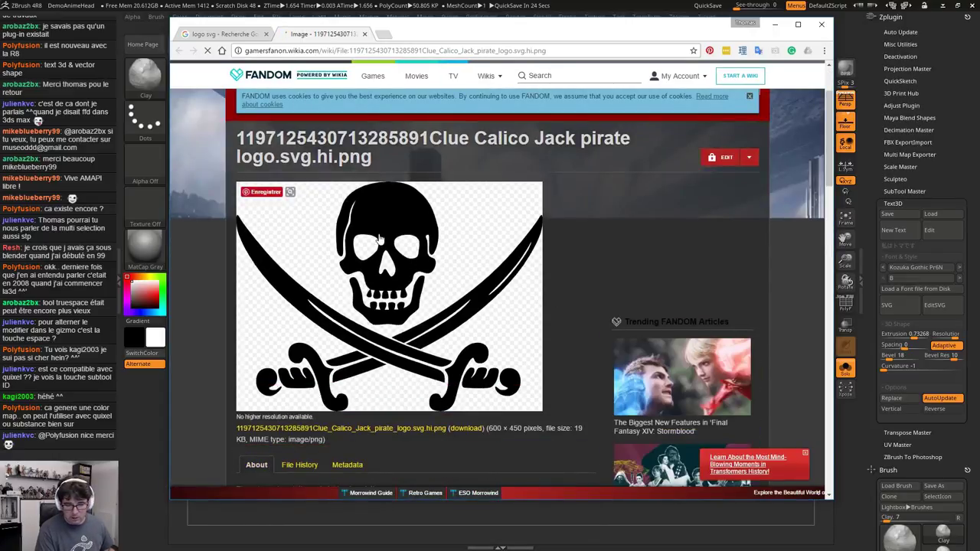
pyautogui.scroll(-2, 536, 289)
pyautogui.scroll(-2, 329, 338)
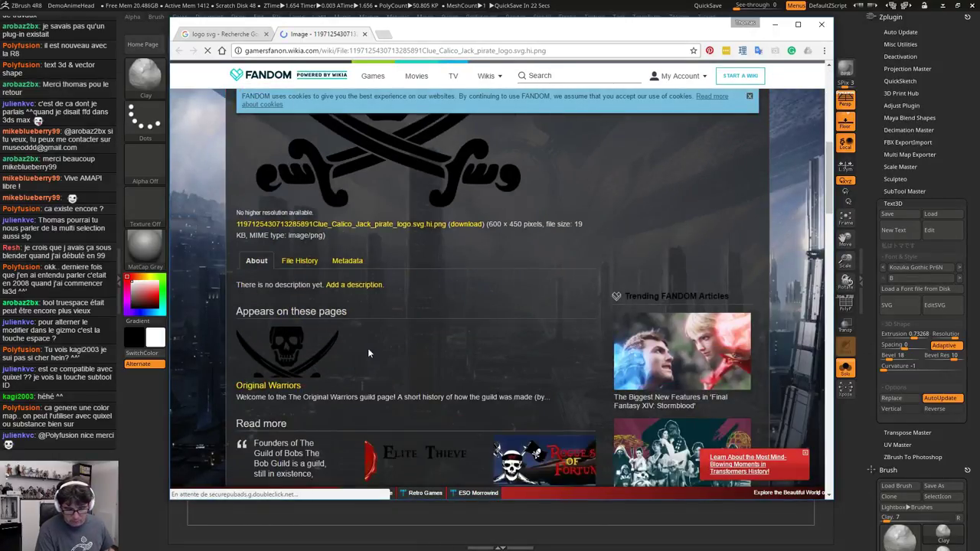
pyautogui.scroll(2, 395, 337)
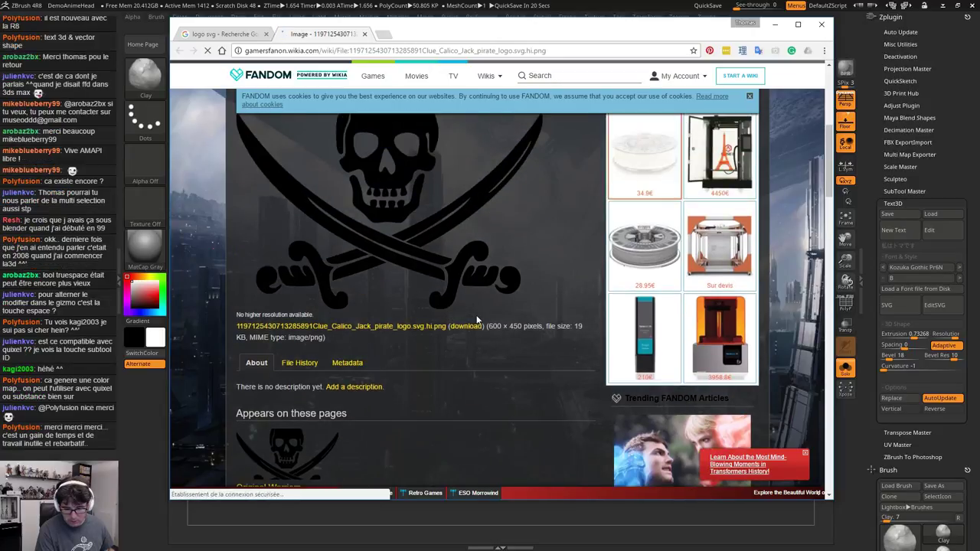
pyautogui.click(448, 326)
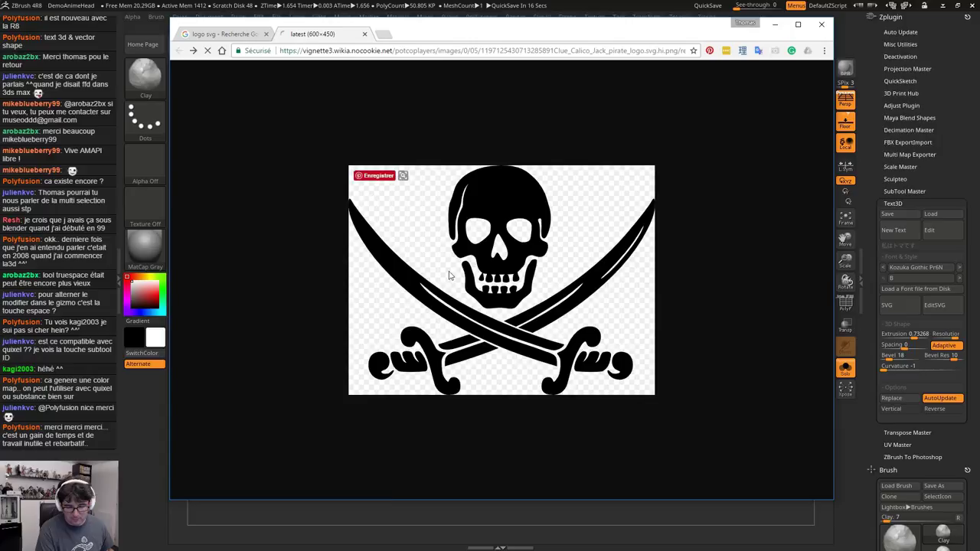
# Return to the pirate logo's Fandom page, download its PNG file, and close that tab
pyautogui.hotkey('alt', 'Left')
pyautogui.scroll(-2, 404, 271)
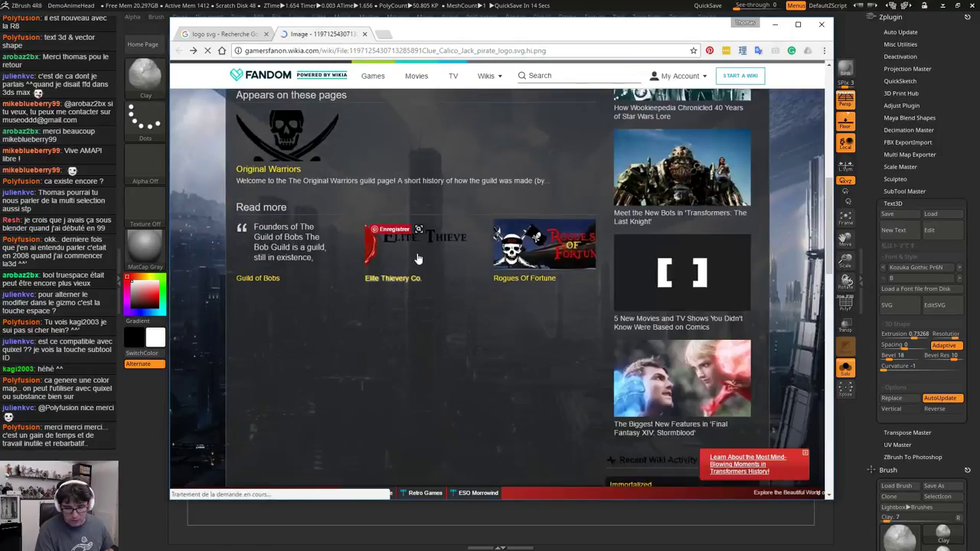
pyautogui.scroll(2, 418, 253)
pyautogui.scroll(2, 414, 253)
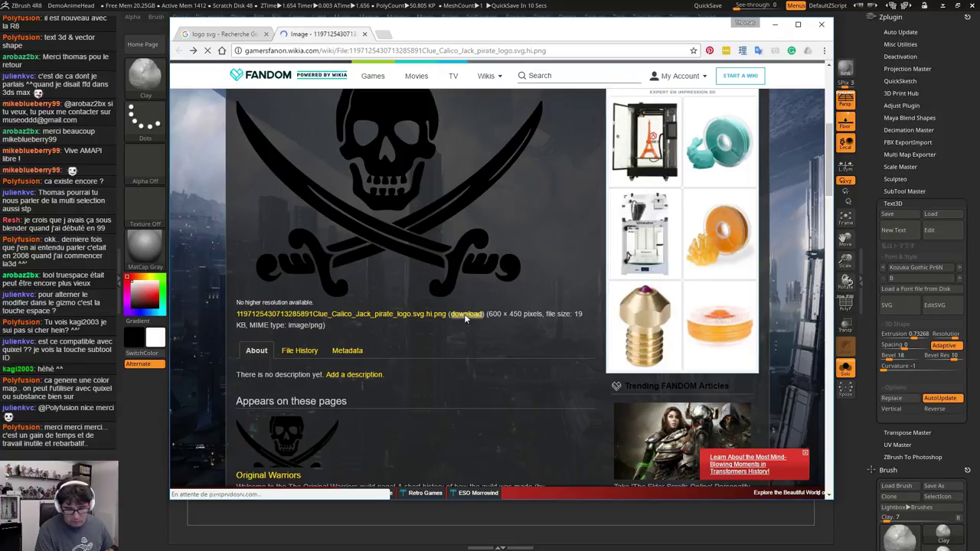
pyautogui.click(465, 315)
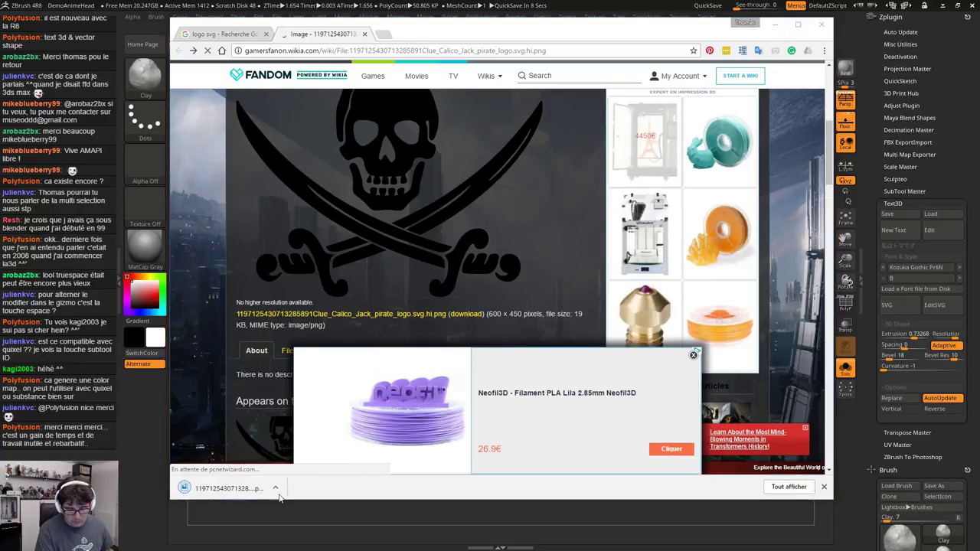
pyautogui.click(193, 52)
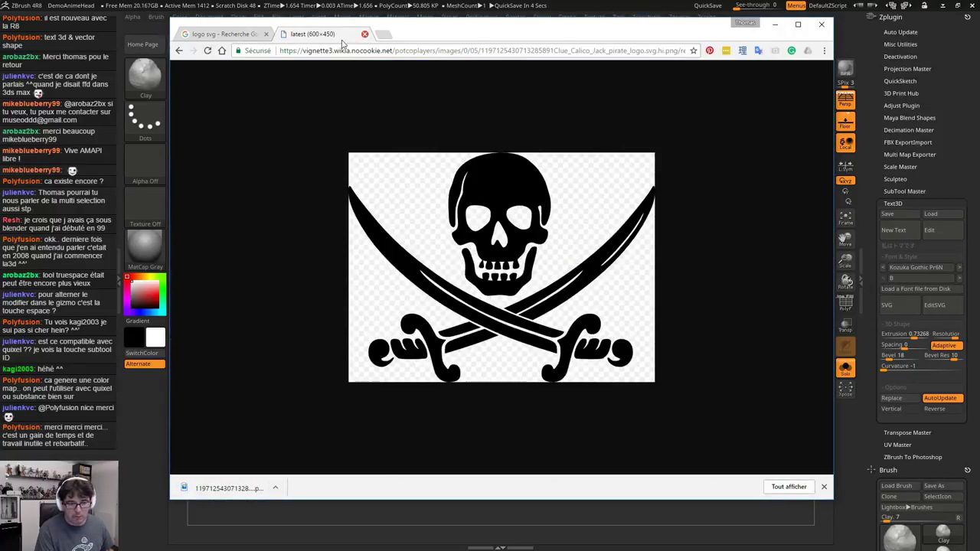
pyautogui.click(364, 34)
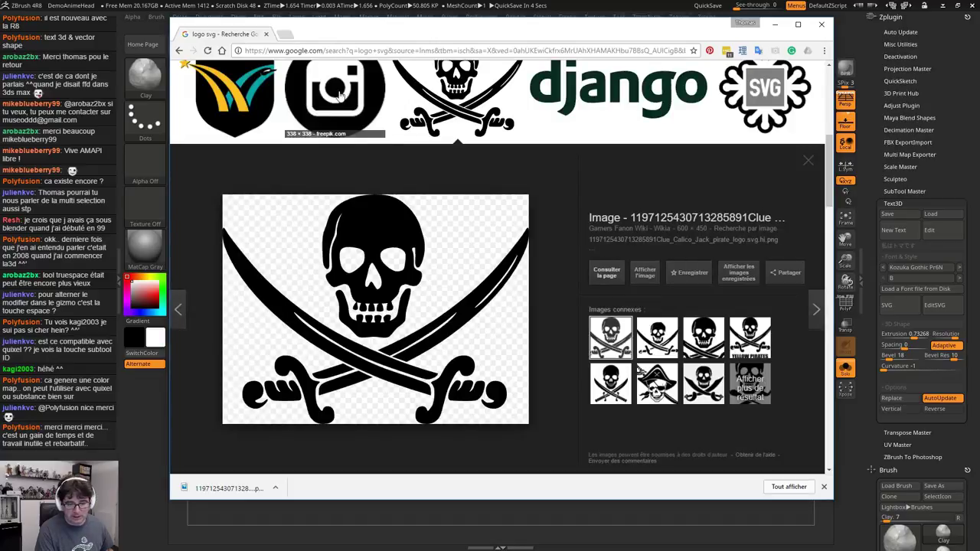
# Look through the remaining image results for another simple logo and preview the round black Facebook icon
pyautogui.scroll(-7, 340, 93)
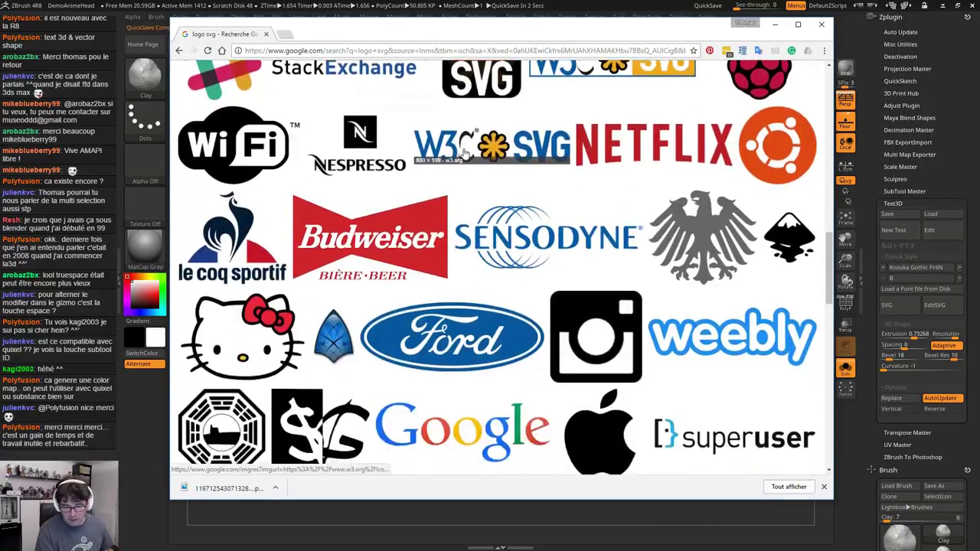
pyautogui.scroll(-1, 464, 153)
pyautogui.scroll(-2, 458, 253)
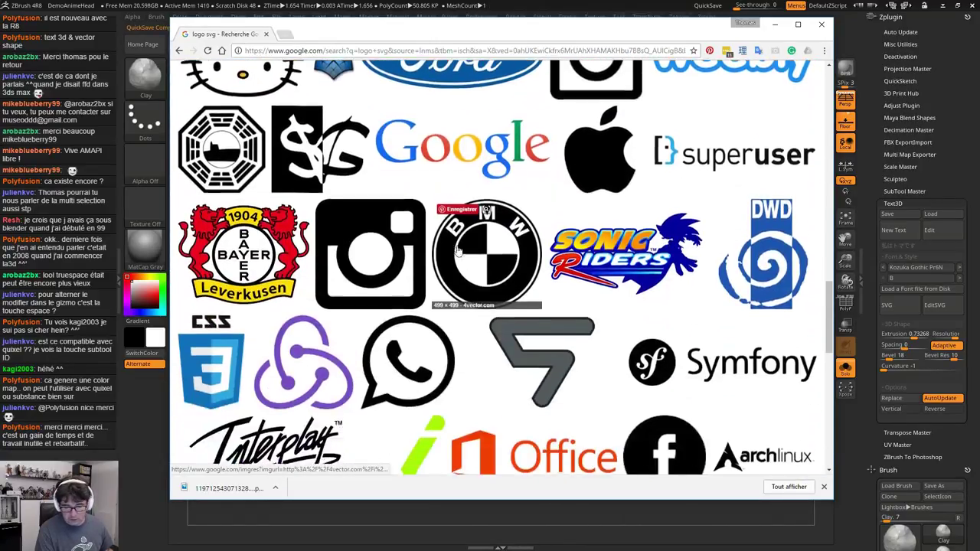
pyautogui.scroll(-3, 458, 252)
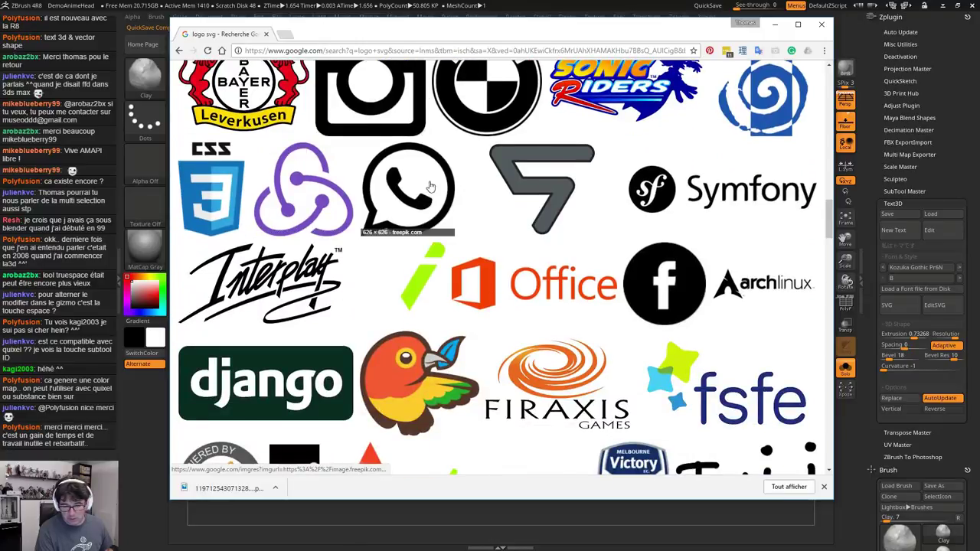
pyautogui.scroll(-2, 643, 183)
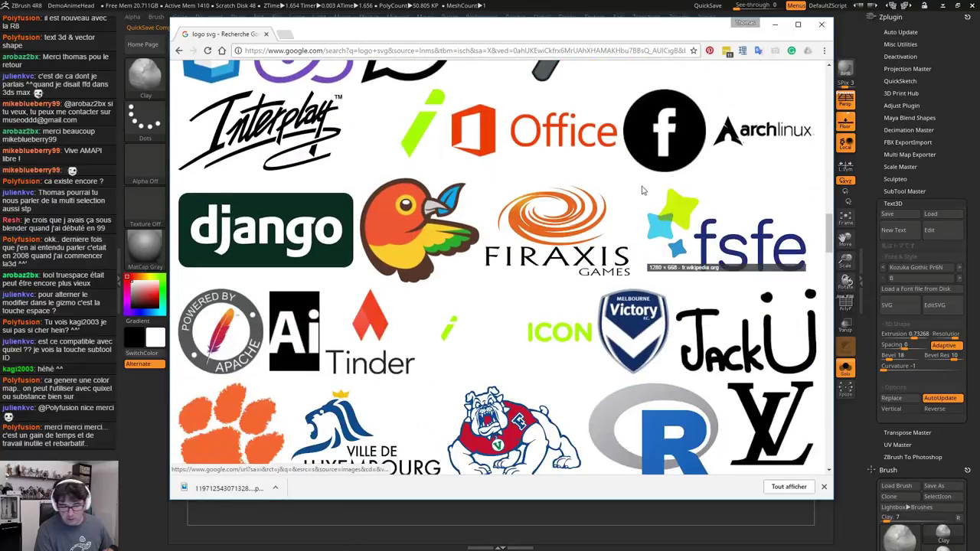
pyautogui.click(666, 126)
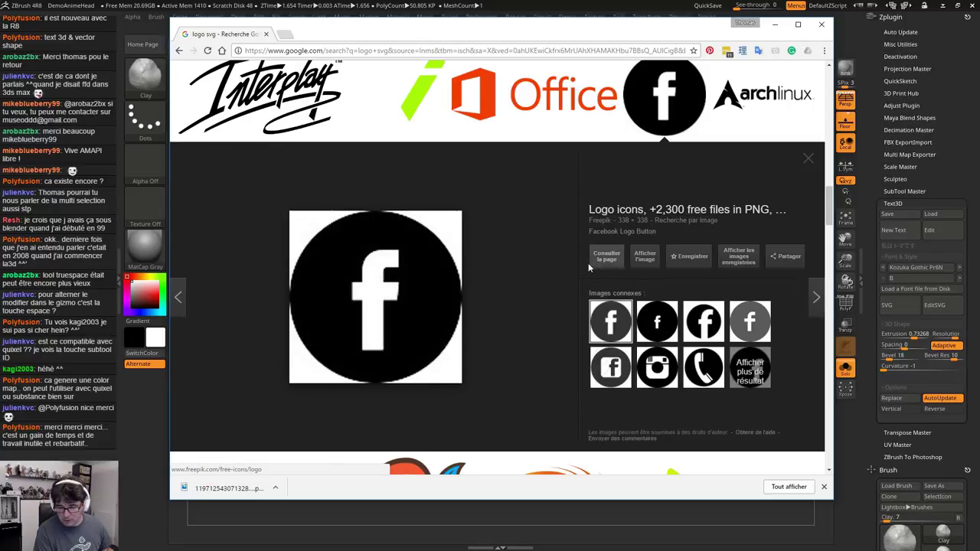
pyautogui.scroll(15, 588, 263)
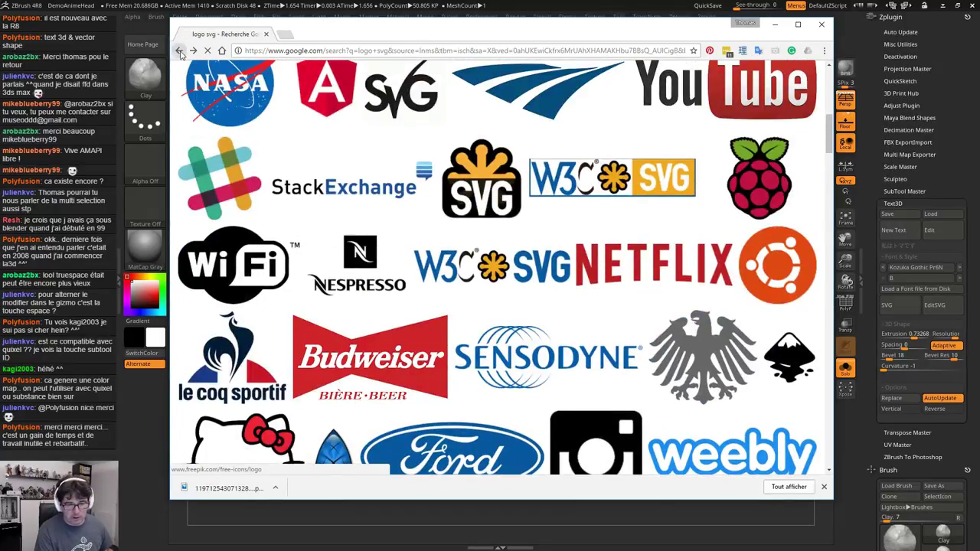
# Return to the web results, open Freepik's free logo icons collection, and open the black WhatsApp logo
pyautogui.click(178, 50)
pyautogui.scroll(-3, 329, 245)
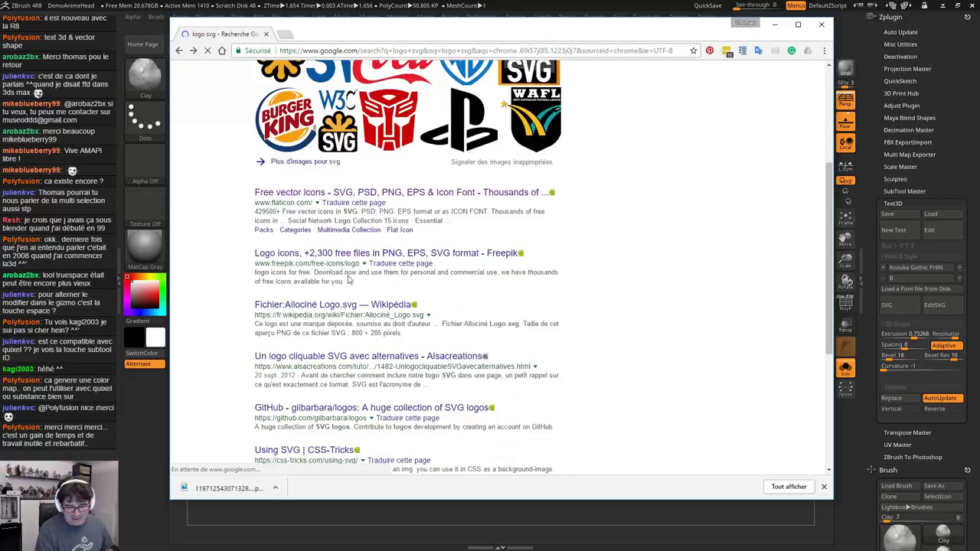
pyautogui.click(362, 255)
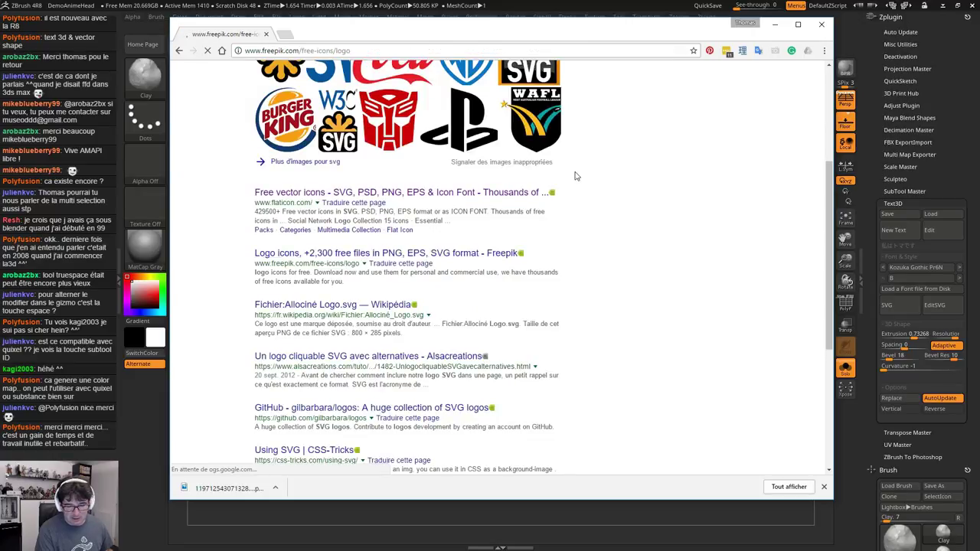
pyautogui.scroll(-1, 518, 285)
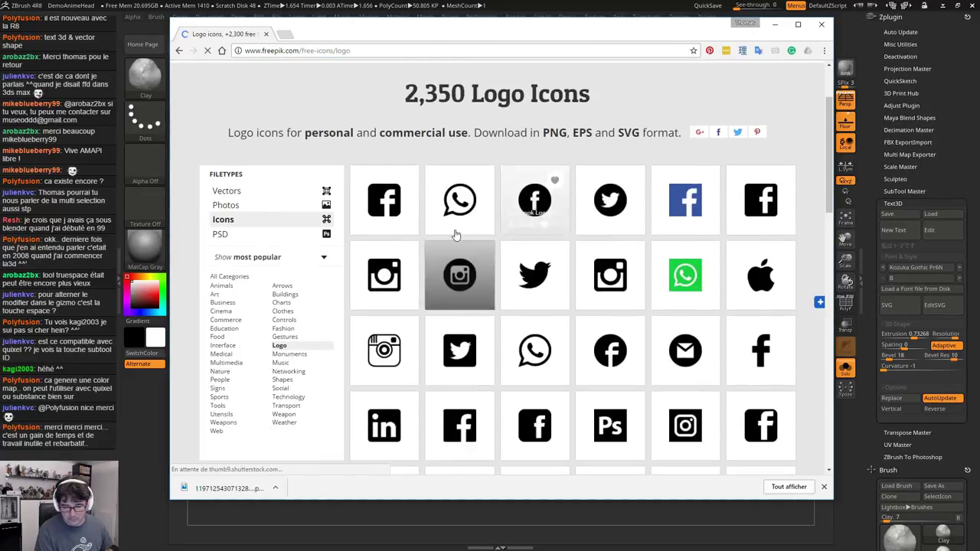
pyautogui.click(459, 201)
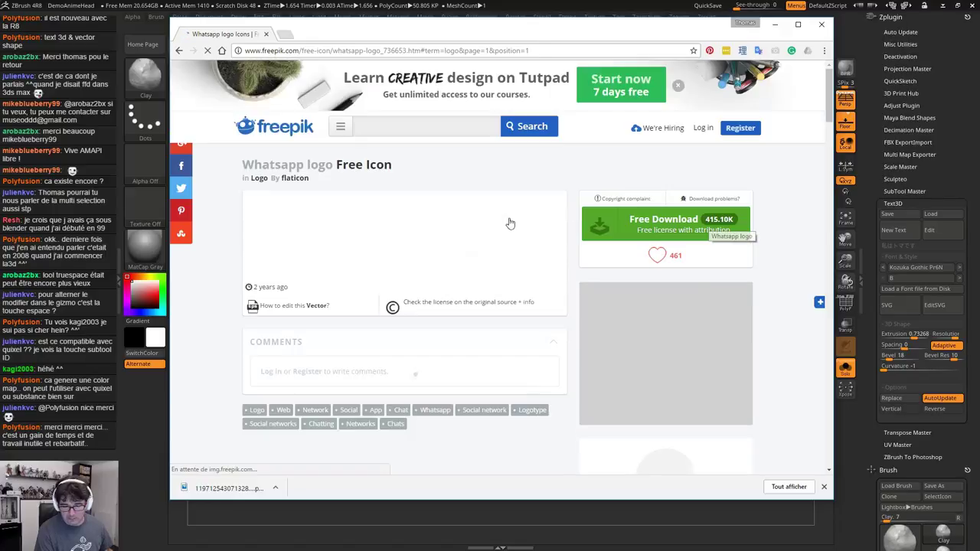
# Look over the WhatsApp logo's Freepik page and open its source page on Flaticon
pyautogui.scroll(-4, 395, 216)
pyautogui.scroll(-1, 351, 276)
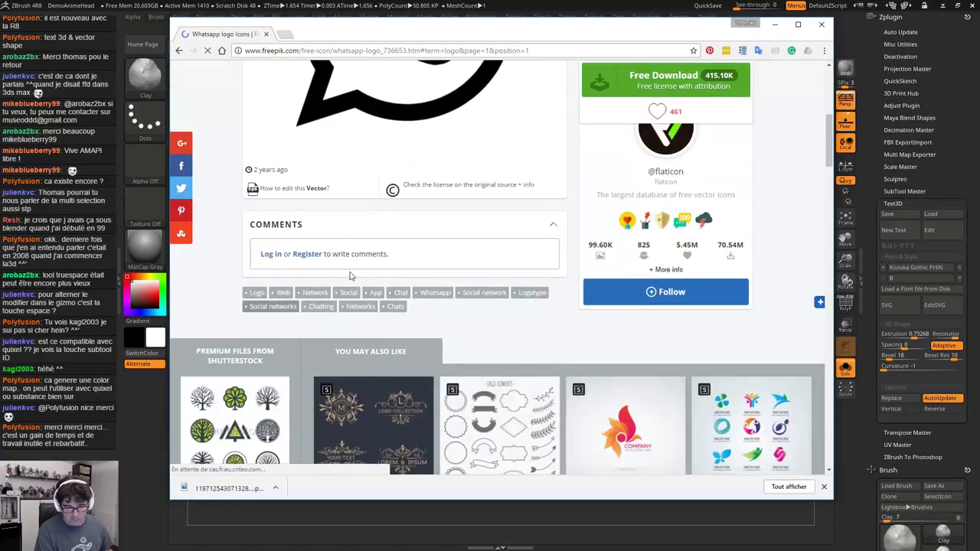
pyautogui.scroll(-2, 512, 175)
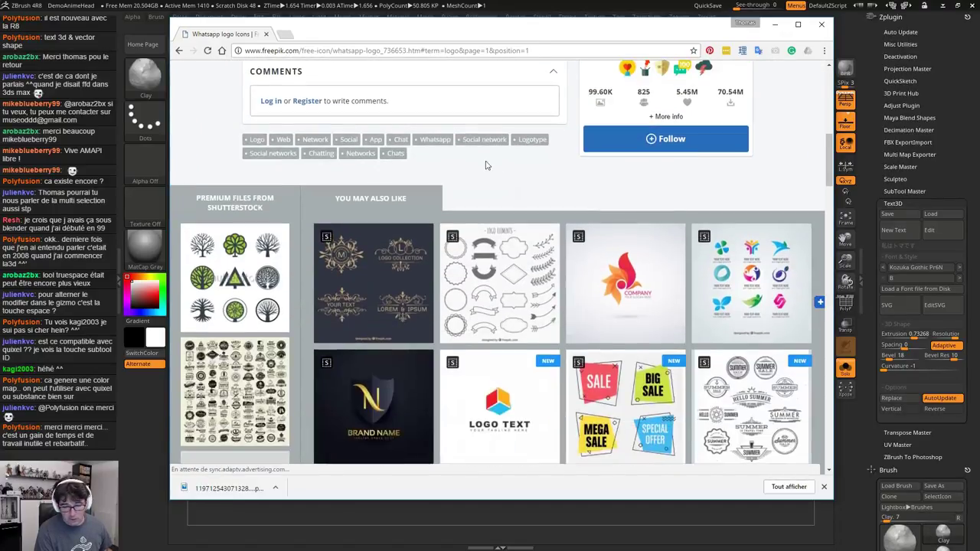
pyautogui.scroll(5, 486, 147)
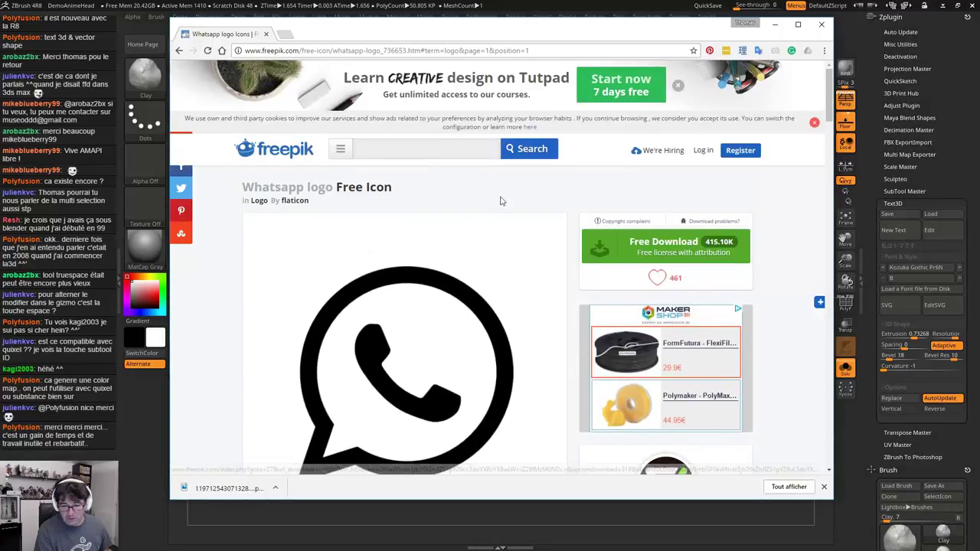
pyautogui.scroll(-2, 453, 213)
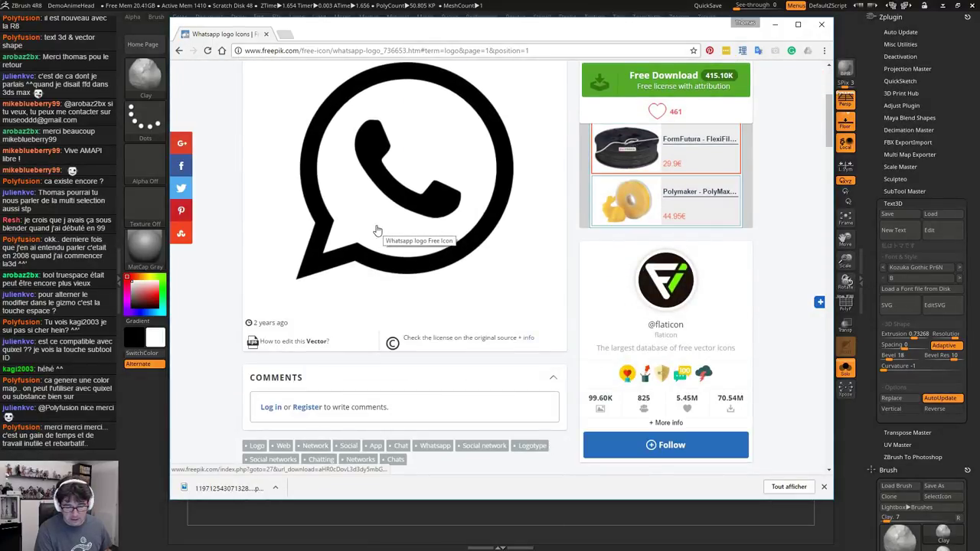
pyautogui.click(395, 222)
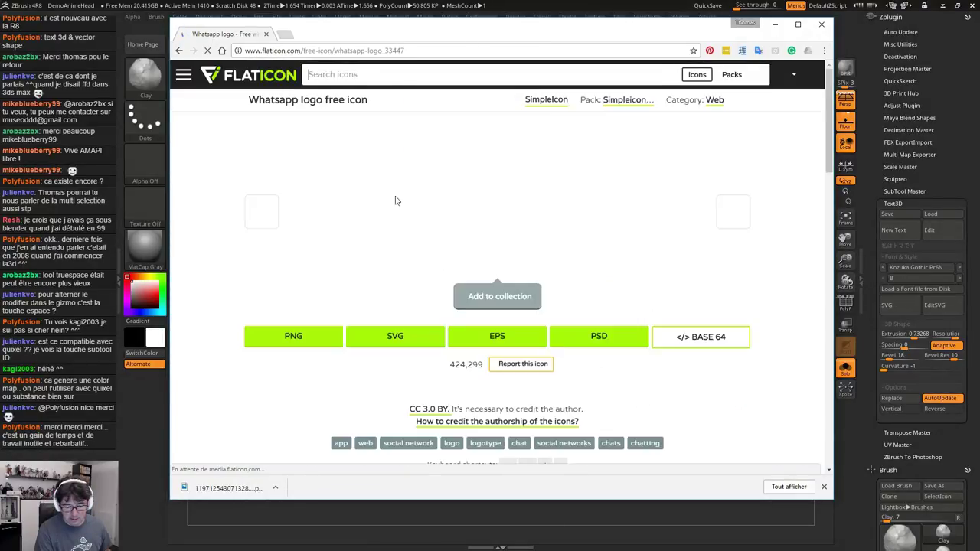
# Download the black WhatsApp logo in SVG format, using the free download option
pyautogui.click(386, 340)
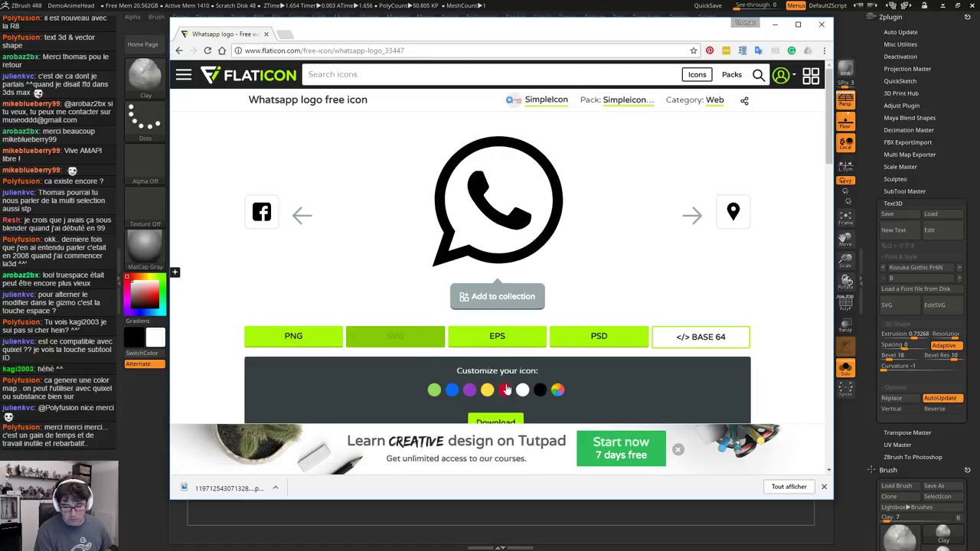
pyautogui.scroll(-2, 474, 306)
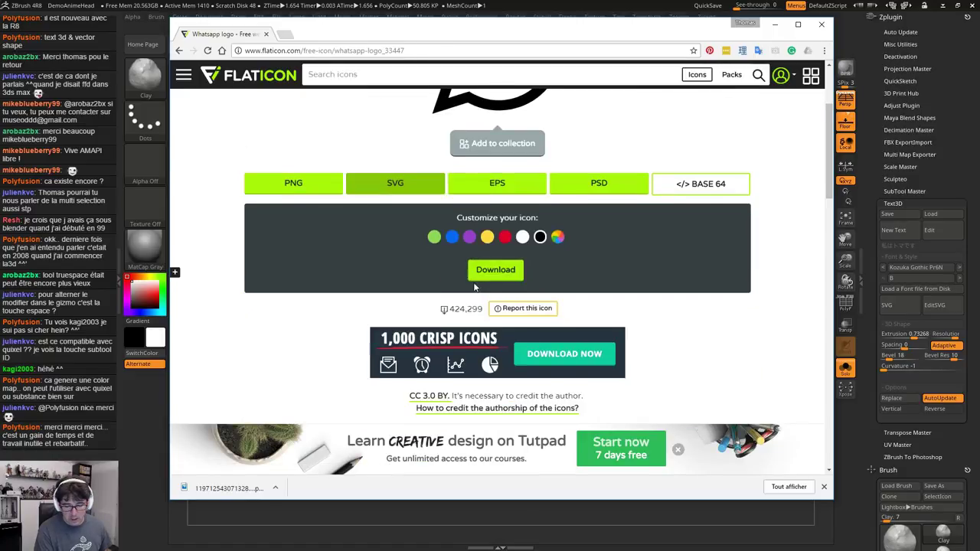
pyautogui.click(496, 274)
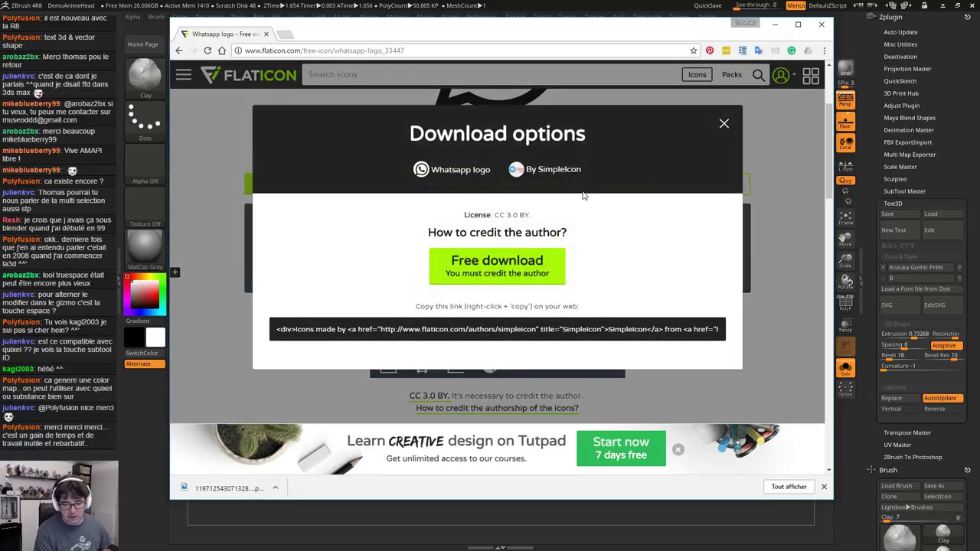
pyautogui.click(498, 263)
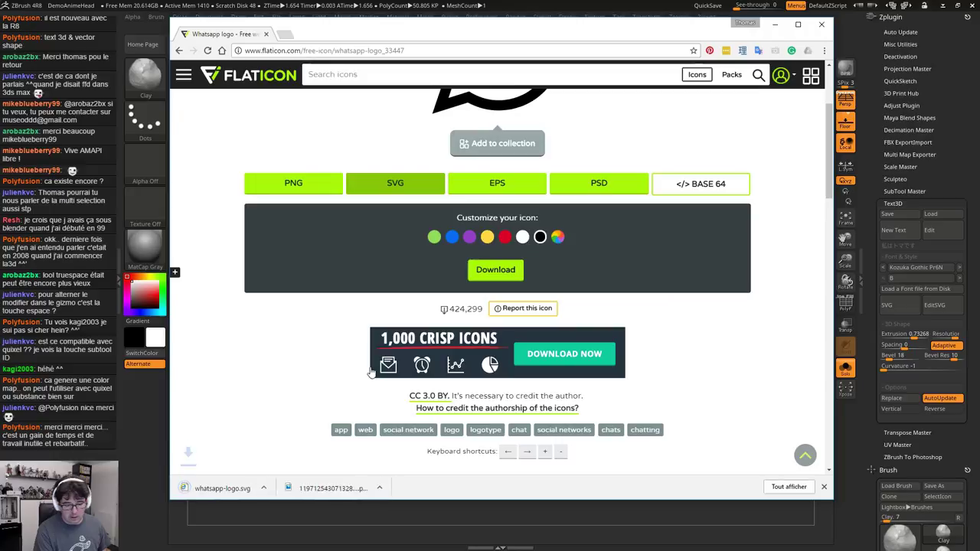
pyautogui.scroll(2, 329, 389)
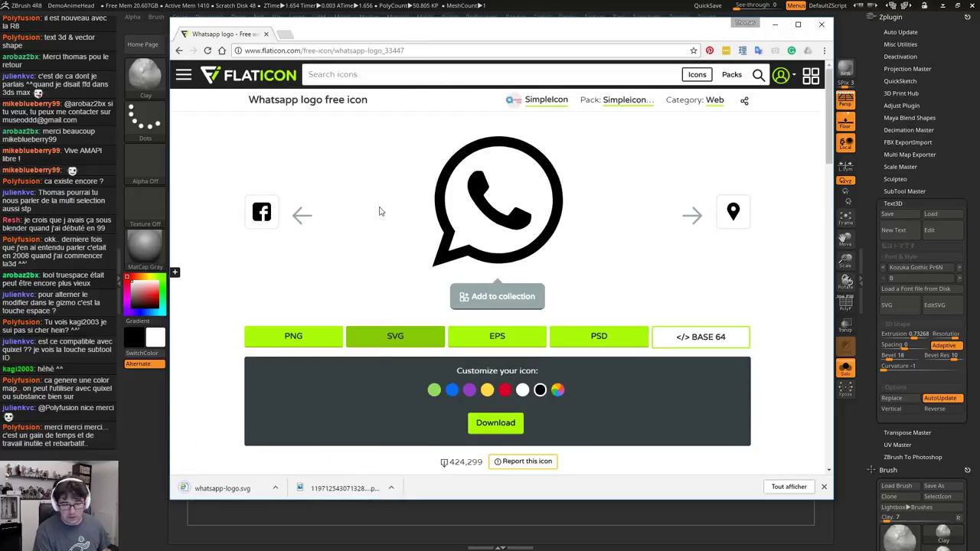
pyautogui.scroll(-5, 398, 222)
pyautogui.scroll(1, 429, 234)
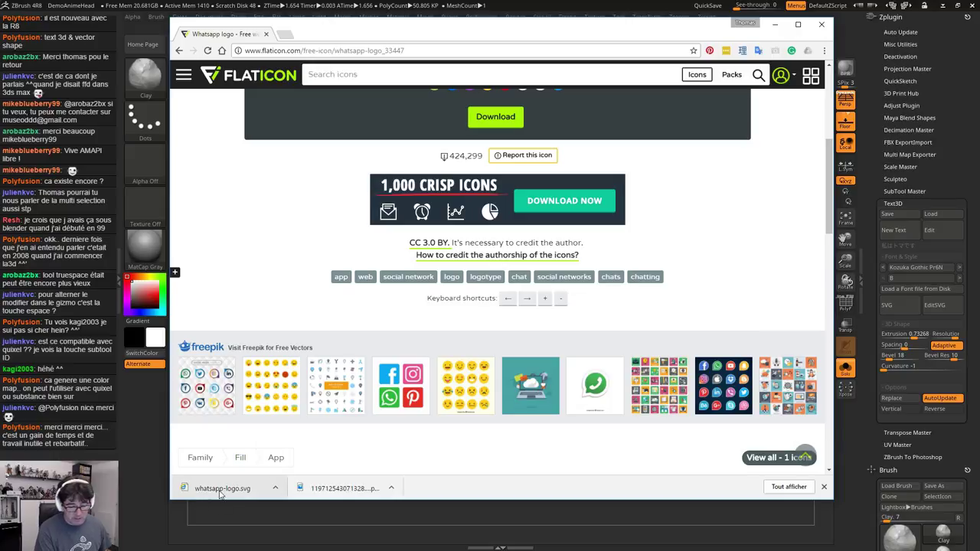
# Switch to ZBrush and create a new Text3D object from the downloaded whatsapp-logo.svg in the Z_VDM folder inside models3D
pyautogui.click(774, 25)
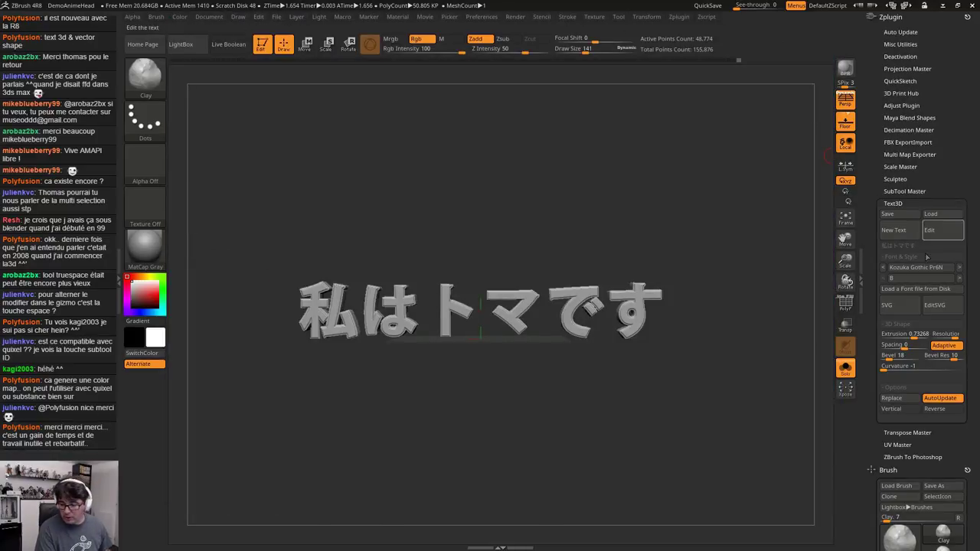
pyautogui.click(892, 307)
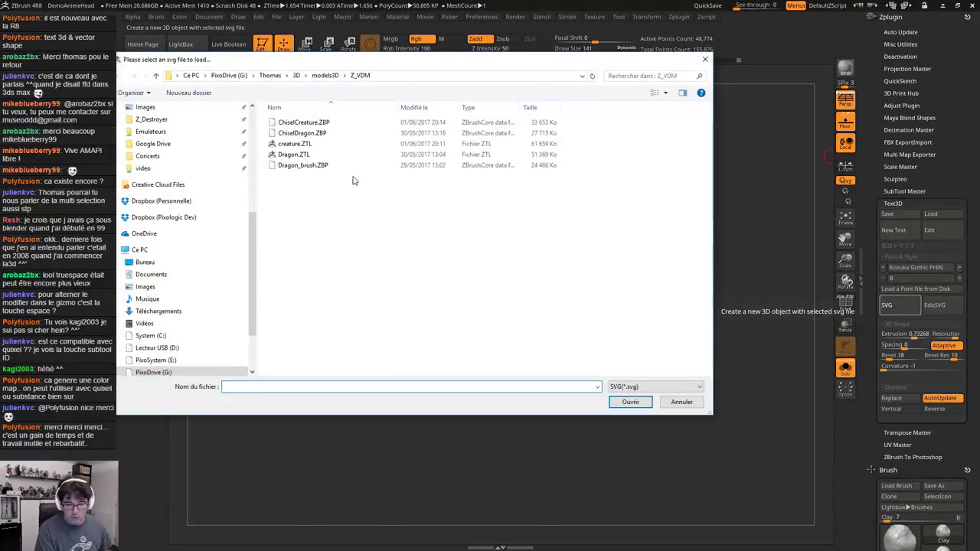
pyautogui.scroll(6, 169, 158)
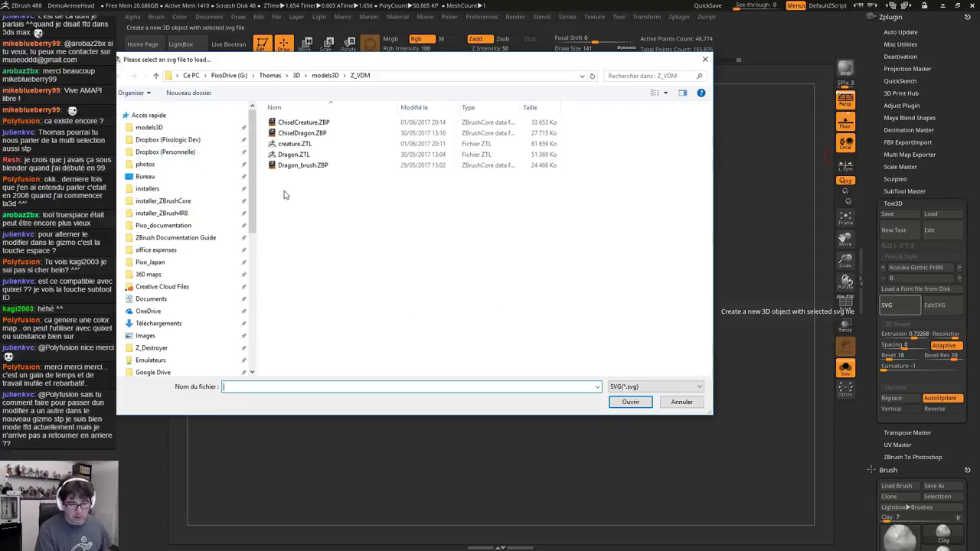
pyautogui.hotkey('alt', 'Tab')
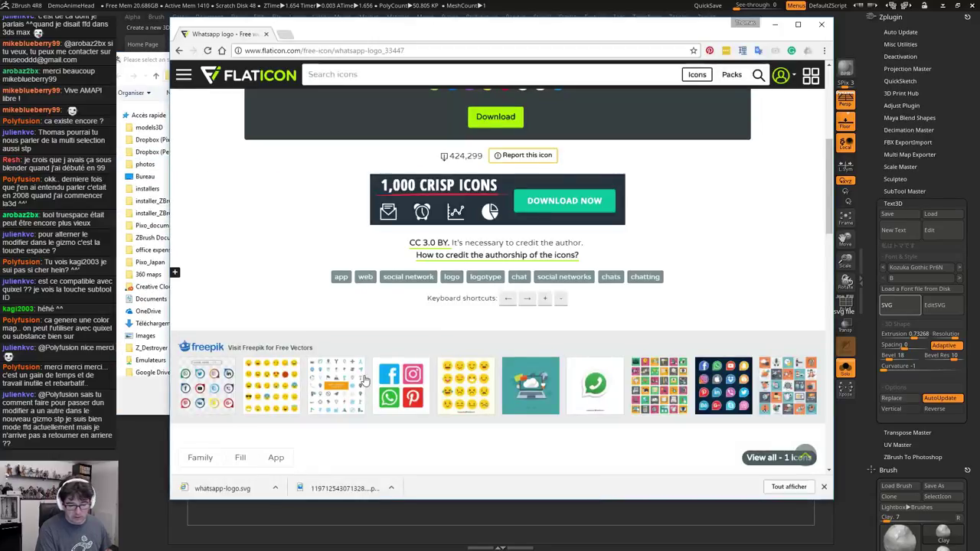
pyautogui.click(220, 484)
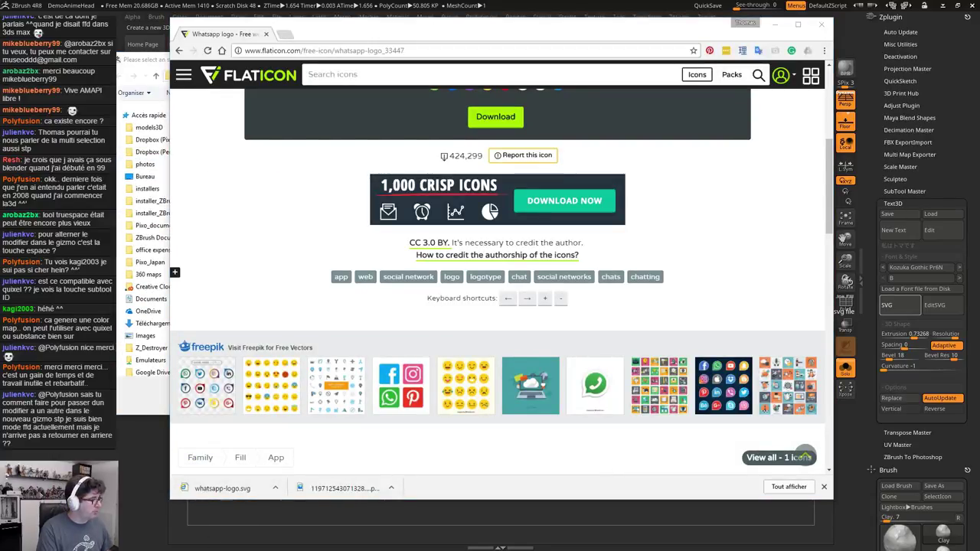
pyautogui.click(155, 129)
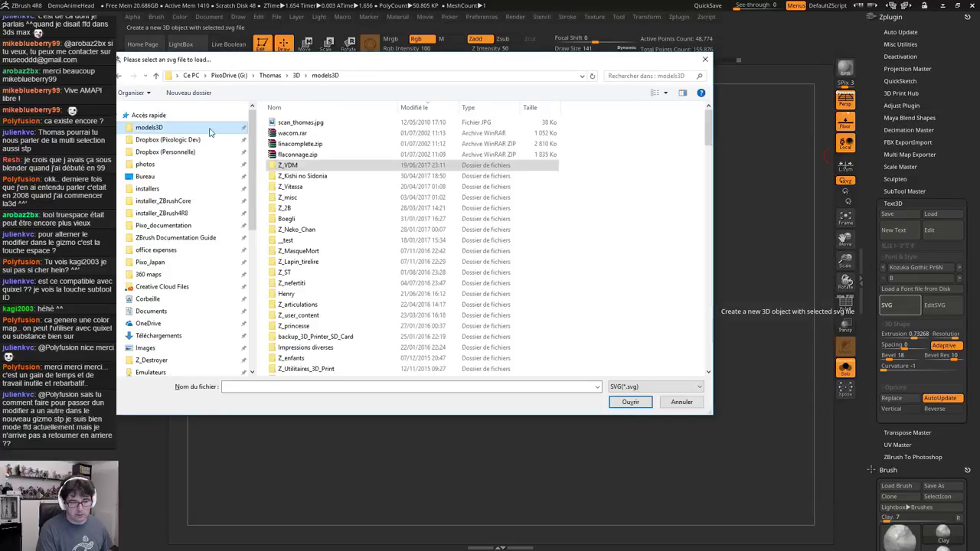
pyautogui.doubleClick(295, 166)
pyautogui.click(303, 167)
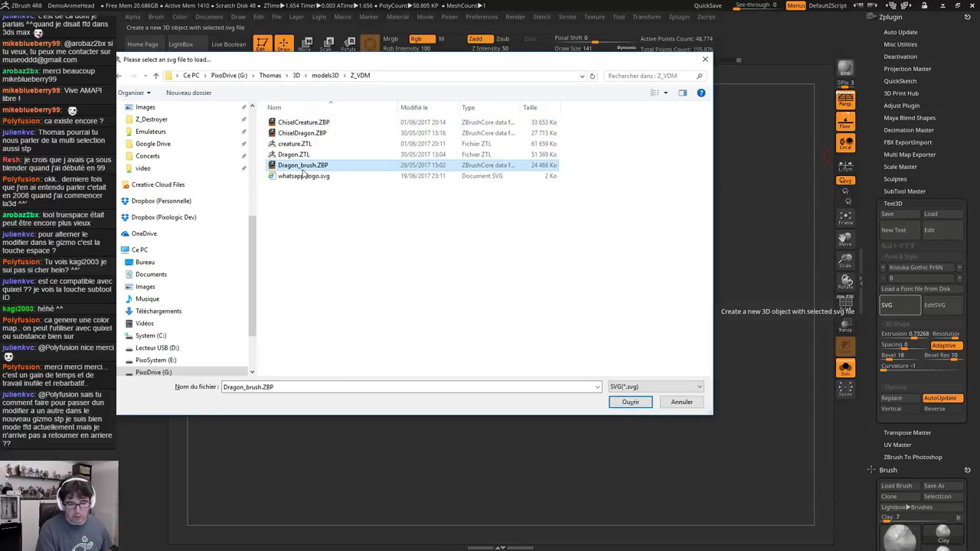
pyautogui.doubleClick(304, 176)
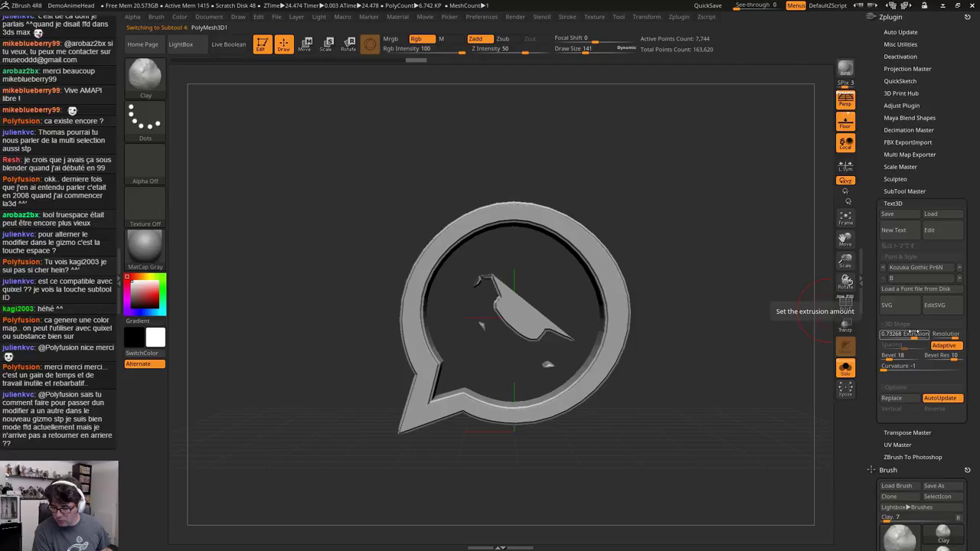
# Set the WhatsApp shape's extrusion to 0 and turn off Adaptive
pyautogui.click(919, 334)
pyautogui.press('Return')
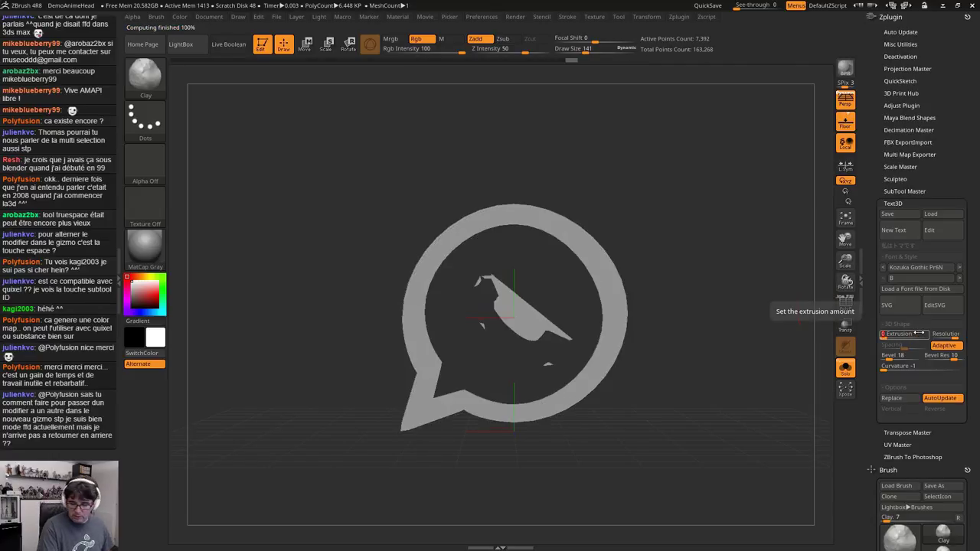
pyautogui.click(953, 346)
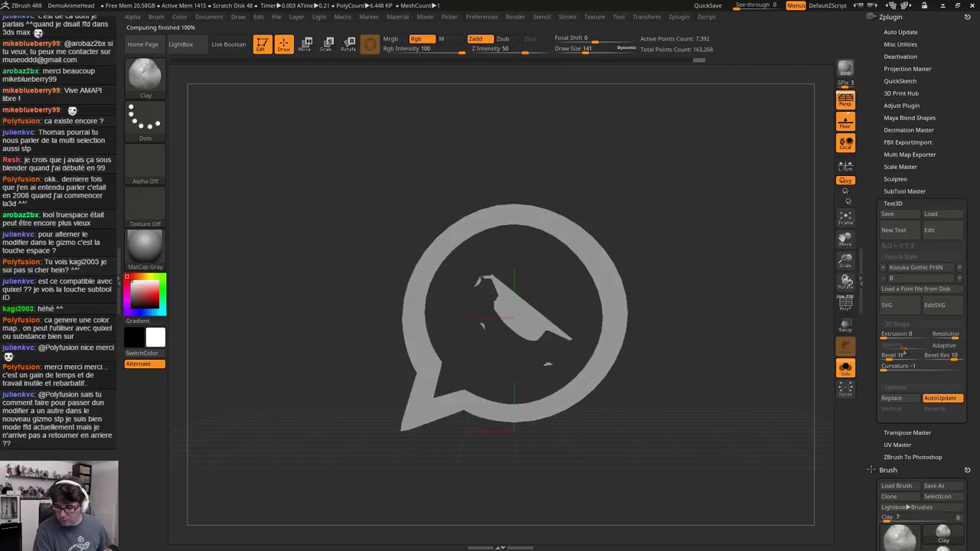
pyautogui.moveTo(726, 355); pyautogui.dragTo(740, 324)
pyautogui.keyDown('alt'); pyautogui.moveTo(599, 352); pyautogui.dragTo(511, 358); pyautogui.keyUp('alt')
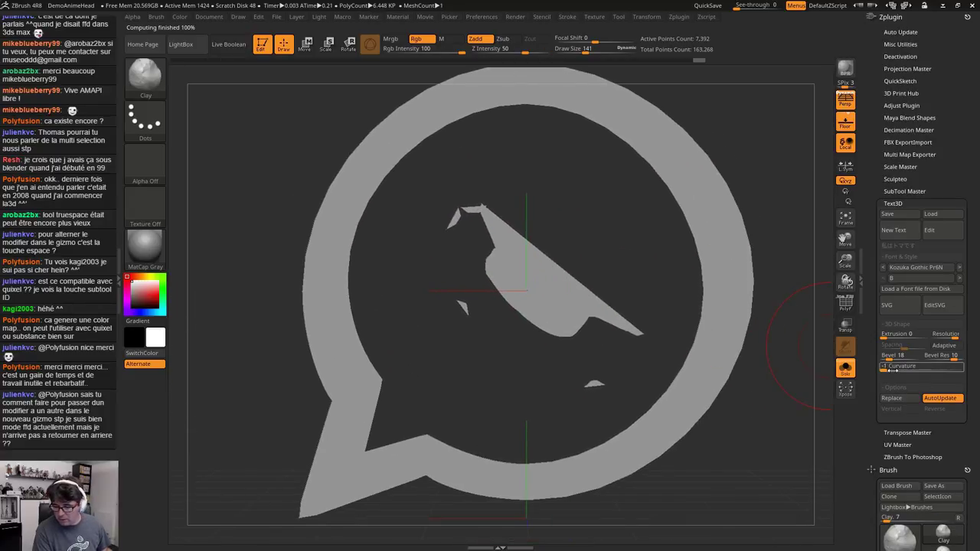
# Set the shape's curvature to 0.06206, try lower resolutions such as 6, and return the resolution to 10
pyautogui.click(957, 331)
pyautogui.click(942, 336)
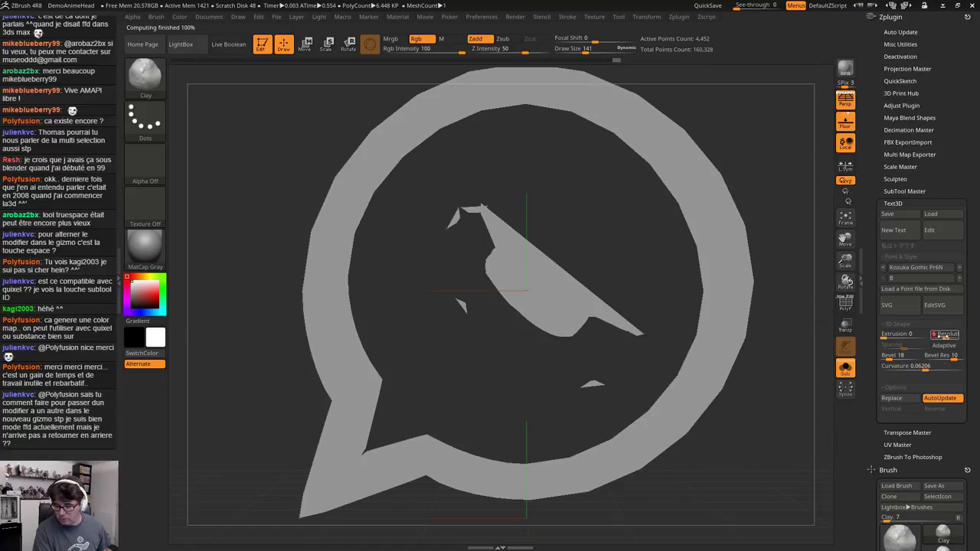
pyautogui.moveTo(942, 336); pyautogui.dragTo(954, 337)
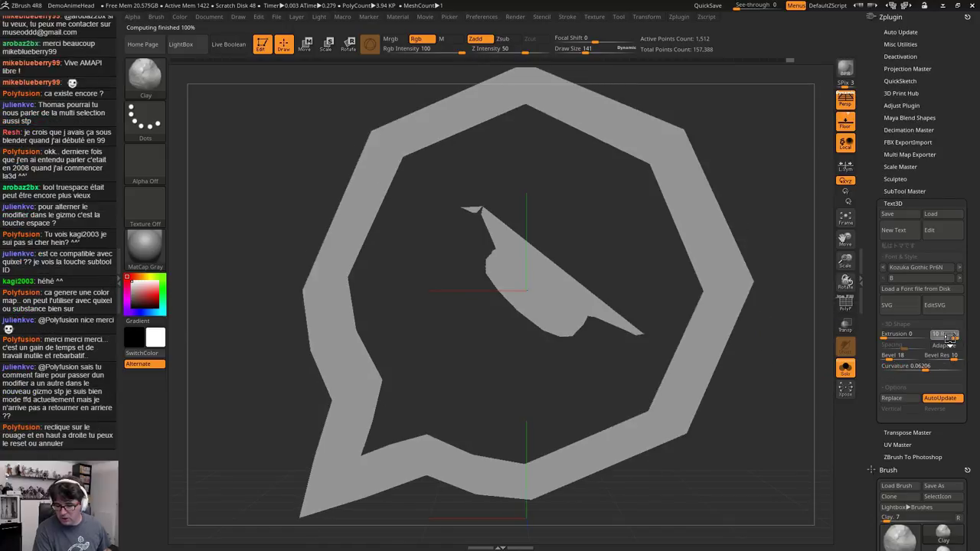
pyautogui.hotkey('ctrl', 'z')
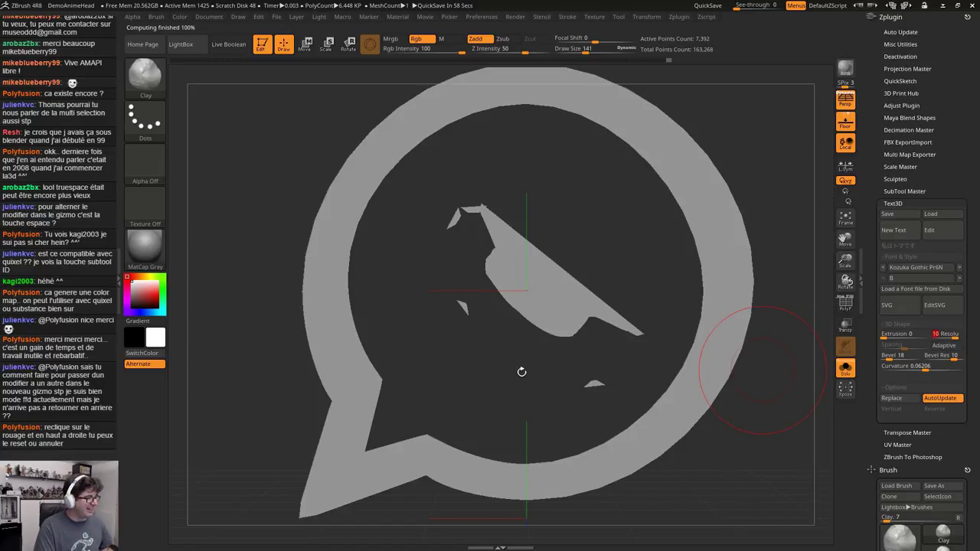
# Switch to the browser, return to Freepik's logo icons collection, and open the black square Facebook logo in the first row
pyautogui.hotkey('alt', 'Tab')
pyautogui.scroll(5, 345, 117)
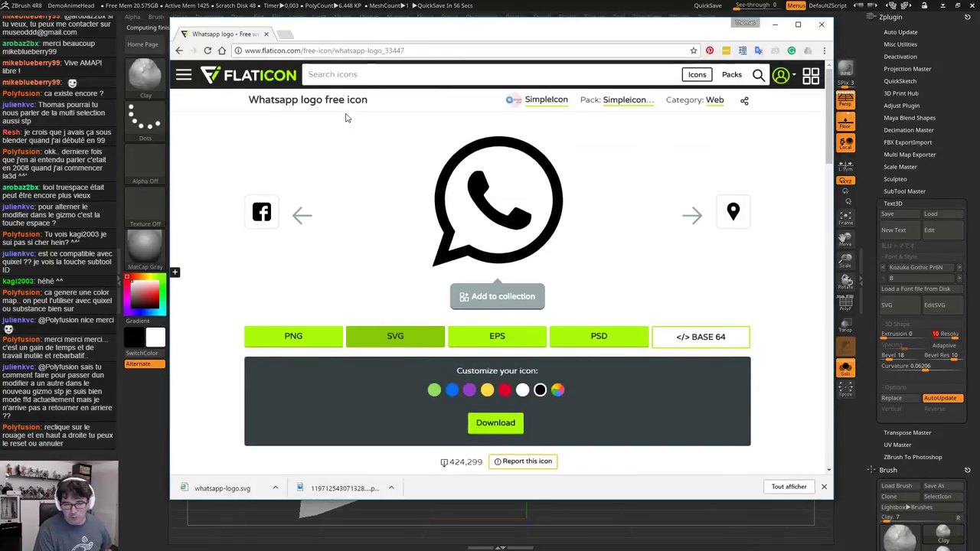
pyautogui.click(178, 51)
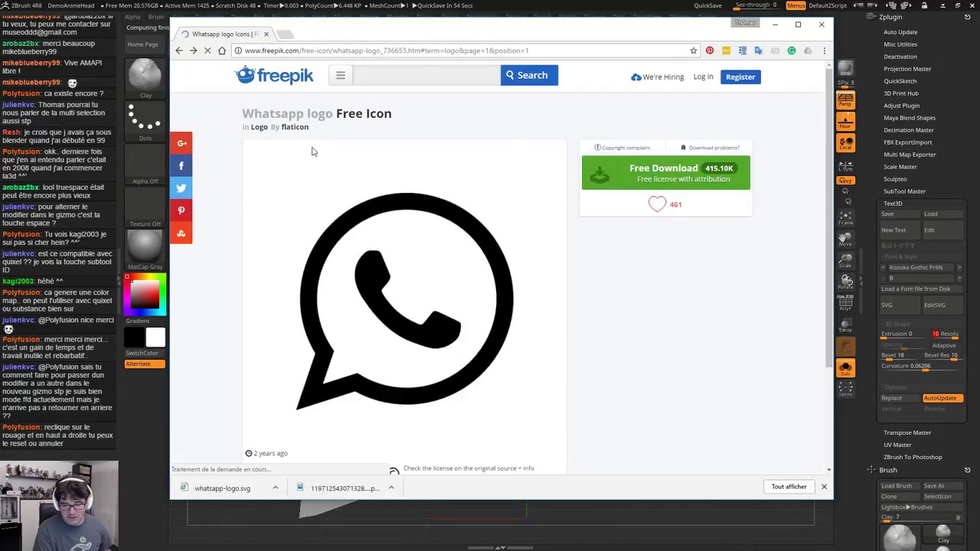
pyautogui.click(179, 52)
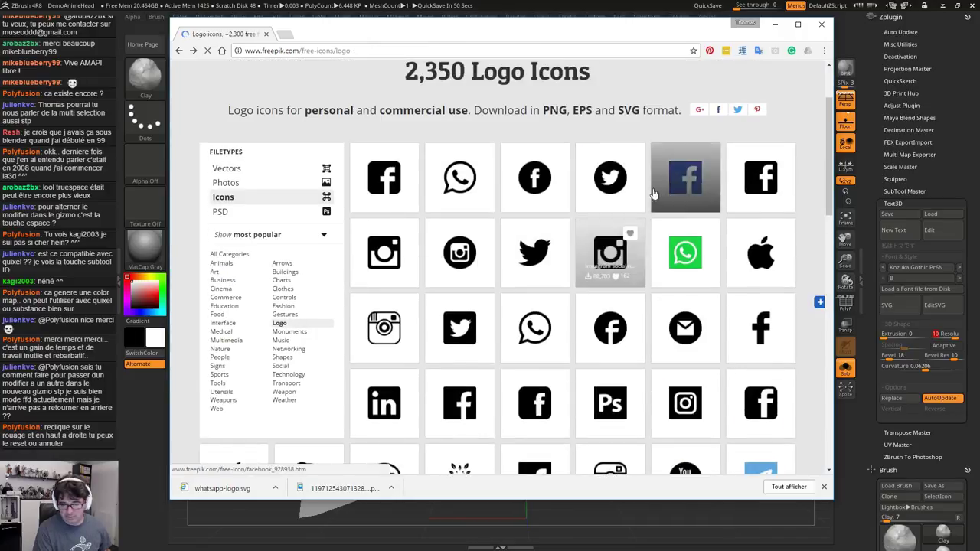
pyautogui.click(753, 177)
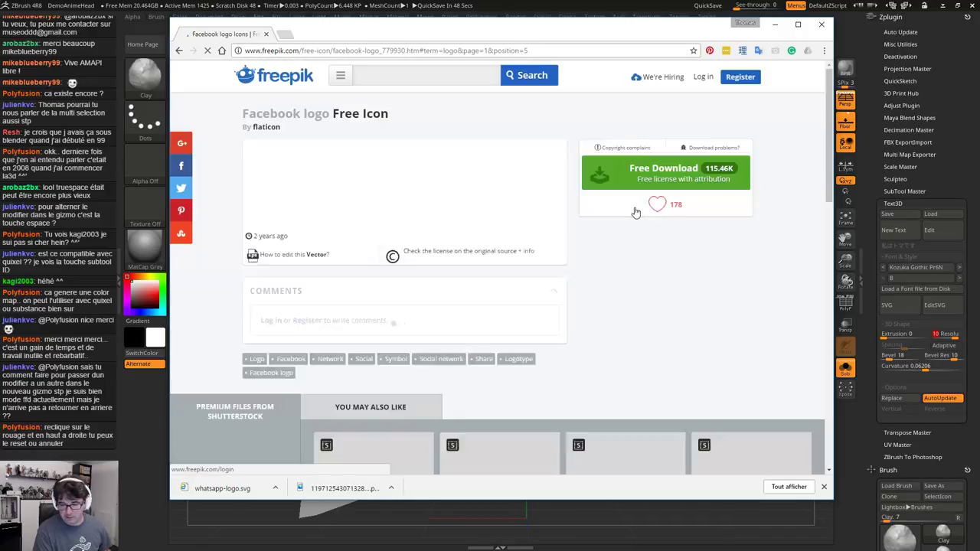
# Look over the black square Facebook logo's Freepik page and open its free download page on Flaticon
pyautogui.scroll(-2, 345, 388)
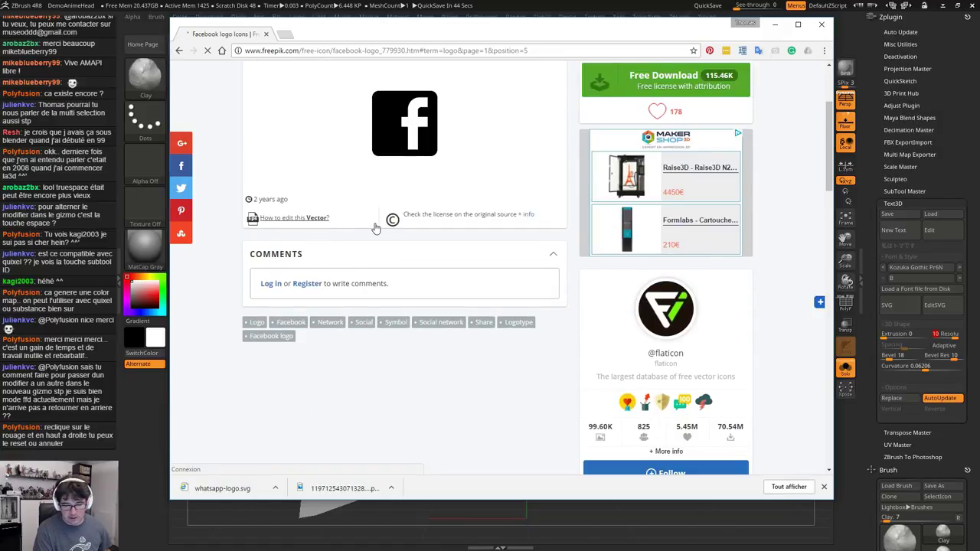
pyautogui.scroll(-5, 425, 259)
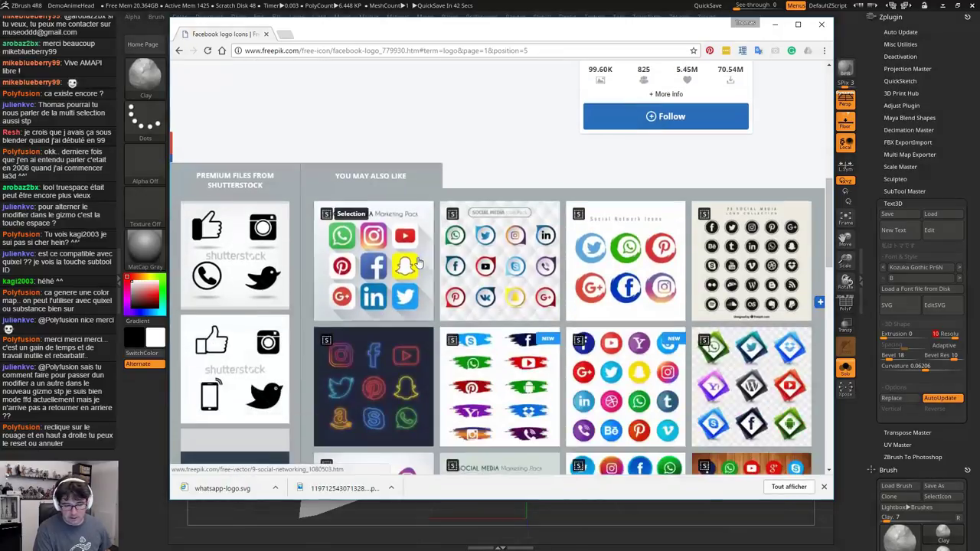
pyautogui.scroll(7, 475, 249)
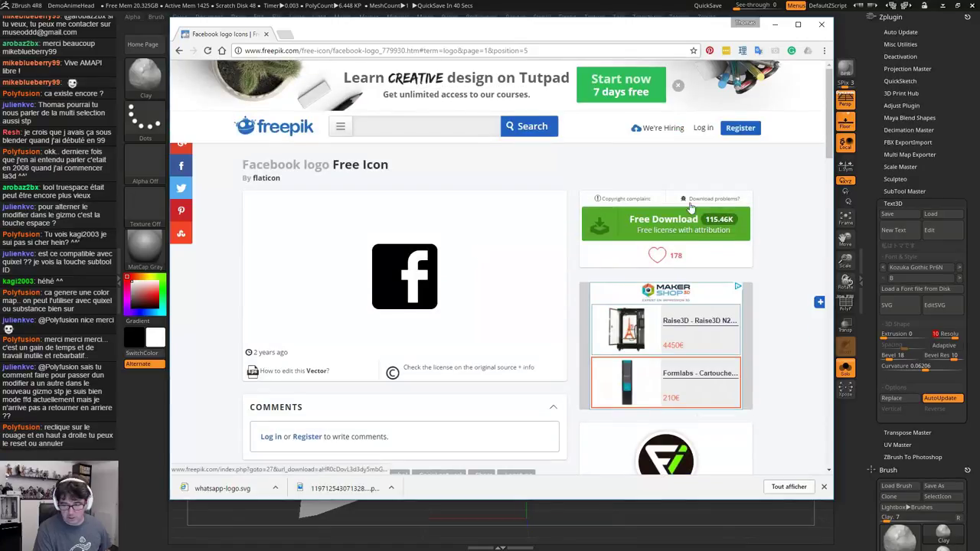
pyautogui.click(664, 222)
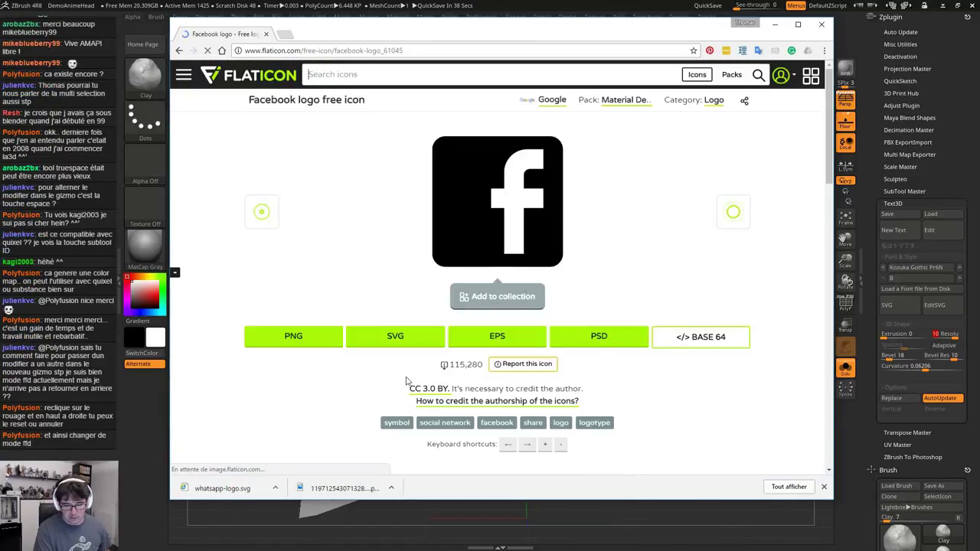
# Download the black Facebook logo as facebook-logo.svg under the free license and close the page's ad banner
pyautogui.click(395, 337)
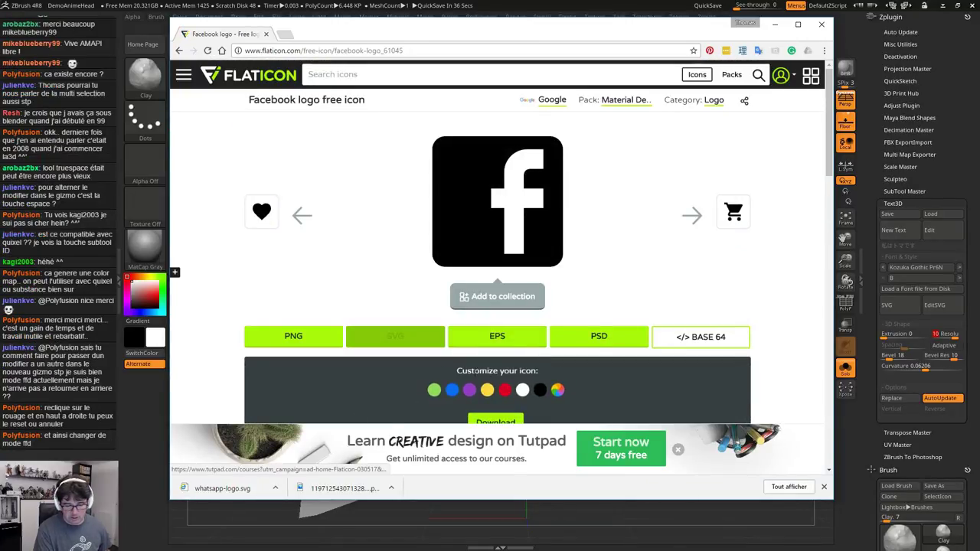
pyautogui.click(495, 423)
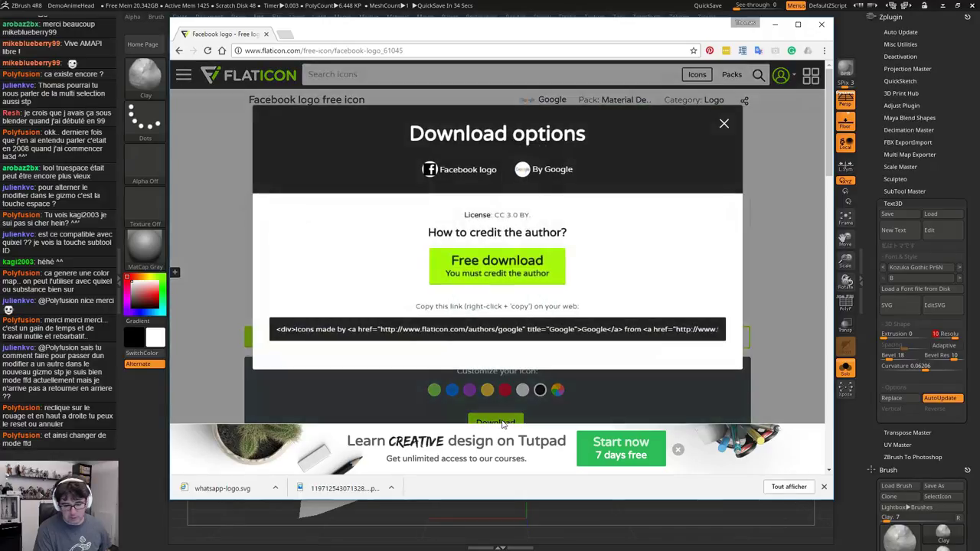
pyautogui.click(513, 277)
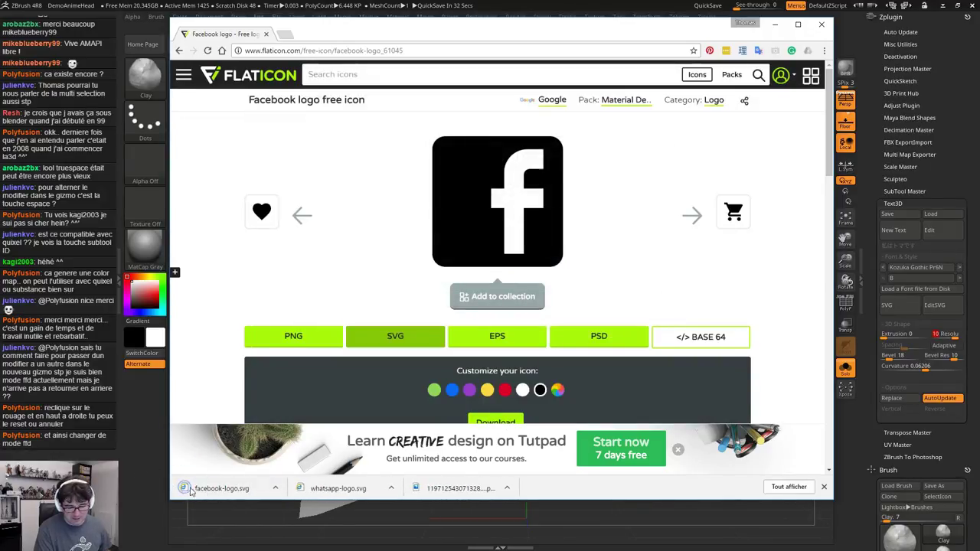
pyautogui.click(212, 492)
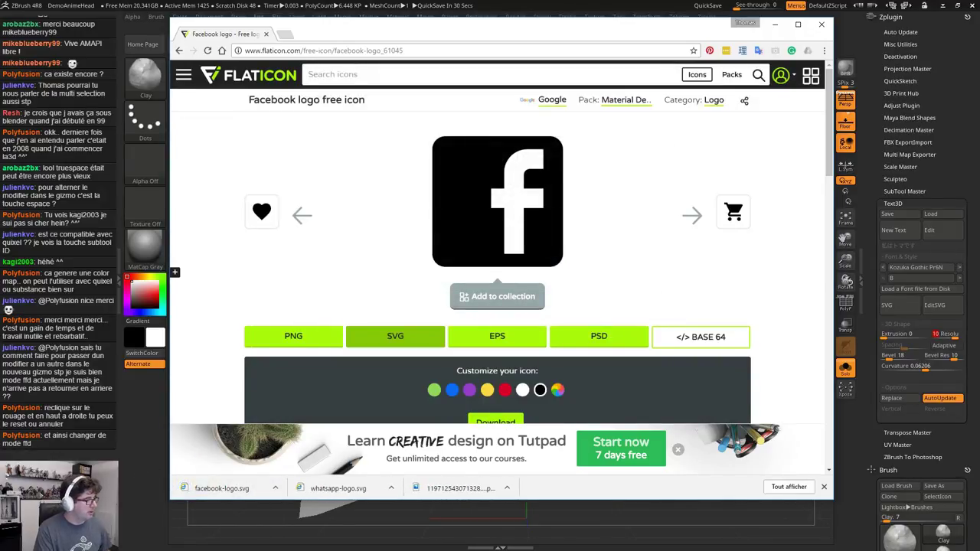
pyautogui.click(678, 450)
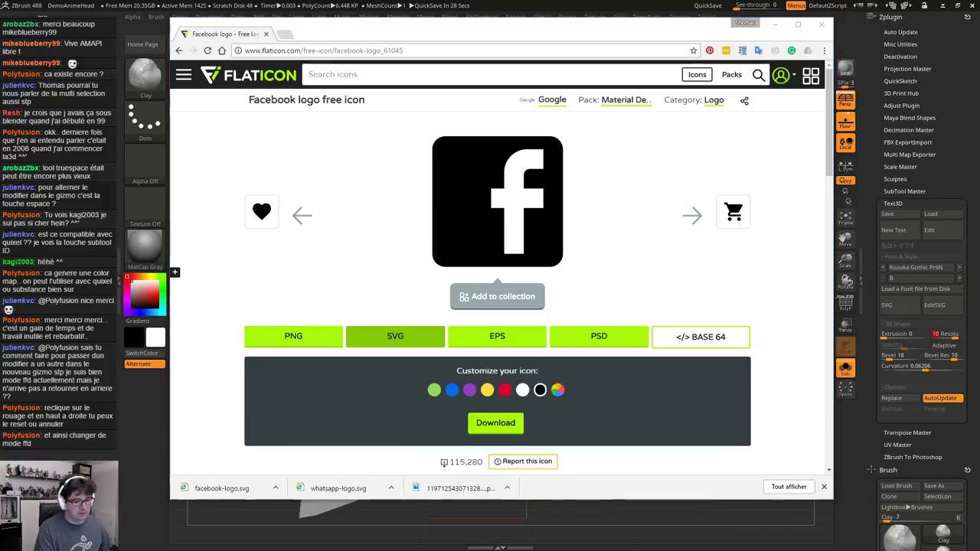
# Switch to ZBrush and replace the WhatsApp shape with facebook-logo.svg from the Z_VDM folder
pyautogui.hotkey('alt', 'Tab')
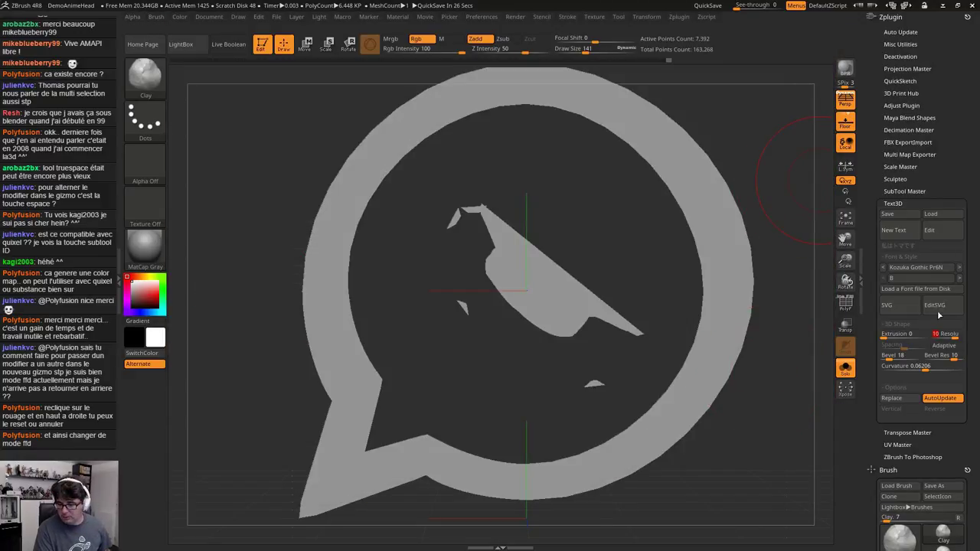
pyautogui.click(937, 309)
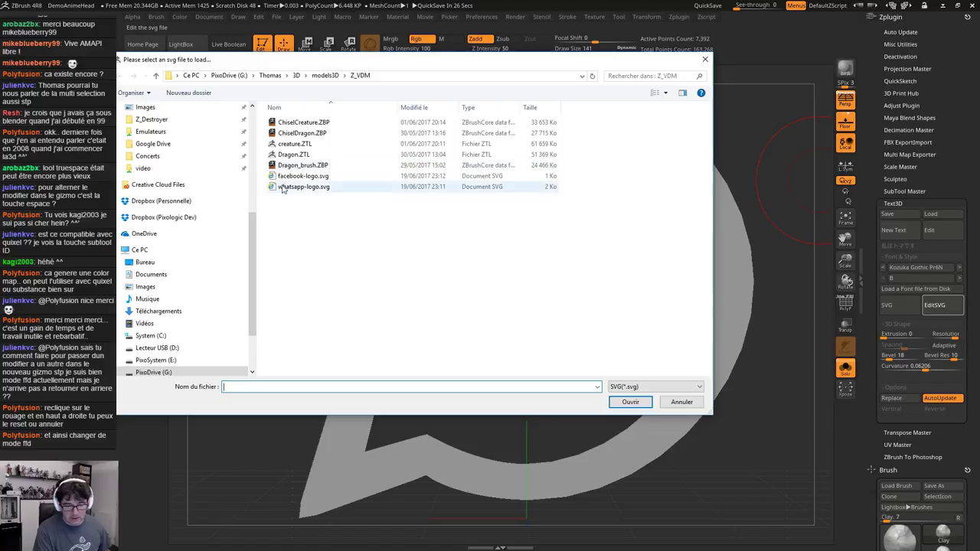
pyautogui.doubleClick(290, 177)
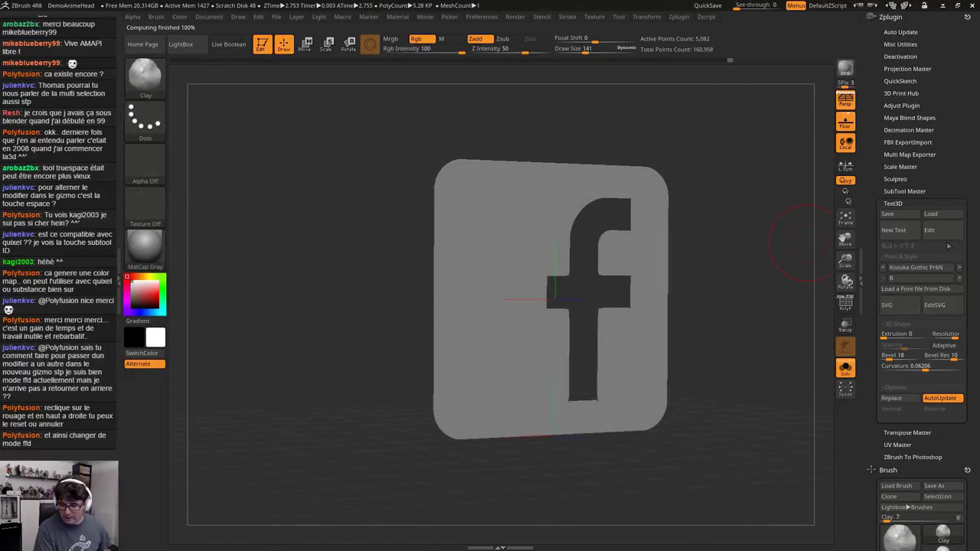
# Set the Facebook shape's extrusion to 0.43902 and view the extruded logo from the front
pyautogui.moveTo(886, 335); pyautogui.dragTo(903, 335)
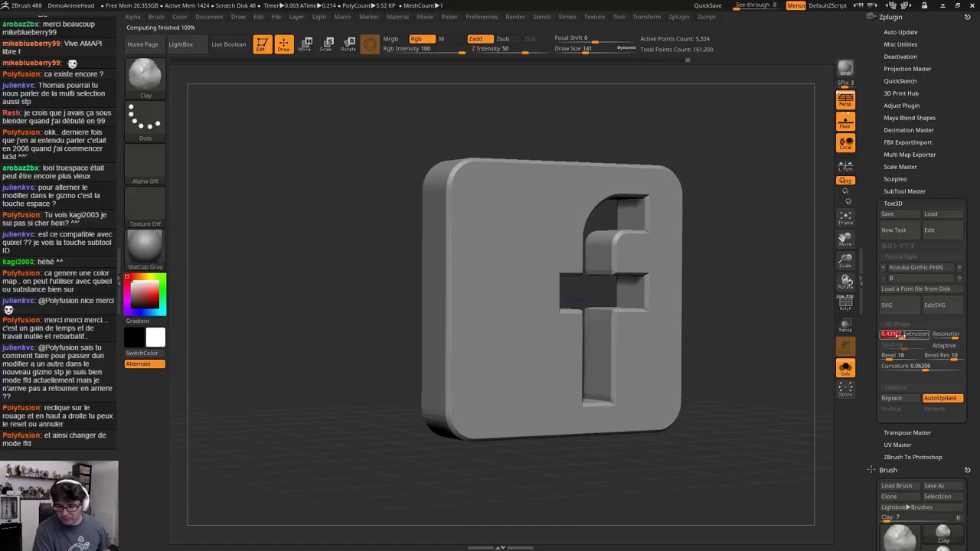
pyautogui.moveTo(706, 274); pyautogui.dragTo(758, 245)
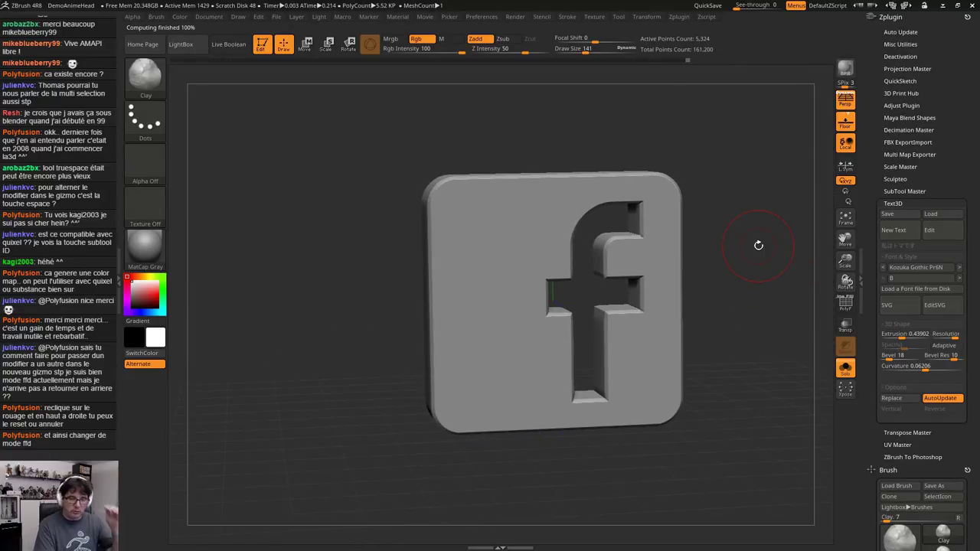
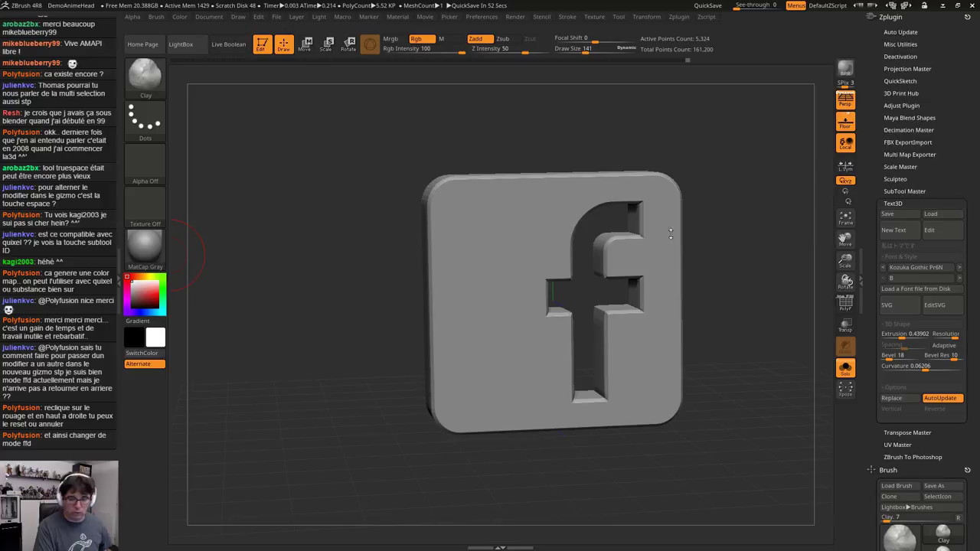
pyautogui.moveTo(721, 133)
pyautogui.keyDown('shift'); pyautogui.mouseDown()
pyautogui.moveTo(696, 133)
pyautogui.moveTo(705, 132)
pyautogui.mouseUp(); pyautogui.keyUp('shift')
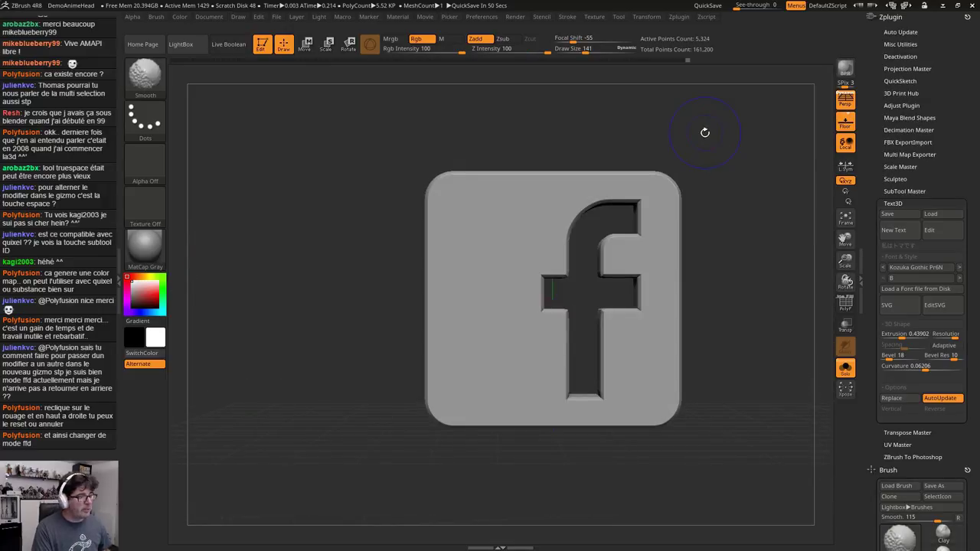
pyautogui.moveTo(739, 170)
pyautogui.keyDown('alt'); pyautogui.mouseDown()
pyautogui.moveTo(769, 176)
pyautogui.moveTo(684, 201)
pyautogui.mouseUp(); pyautogui.keyUp('alt')
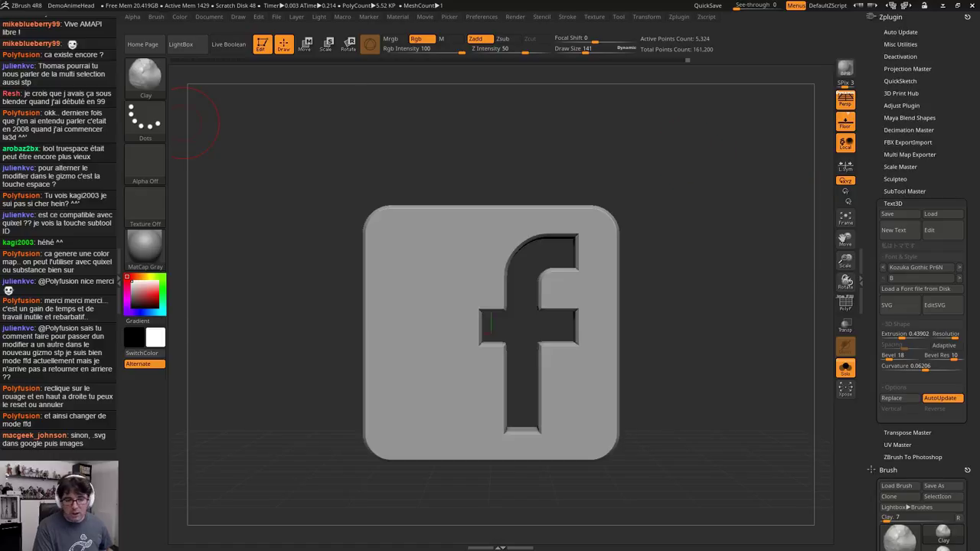
# Load the DemoAnimeHead.ZPR project from the LightBox projects
pyautogui.click(180, 43)
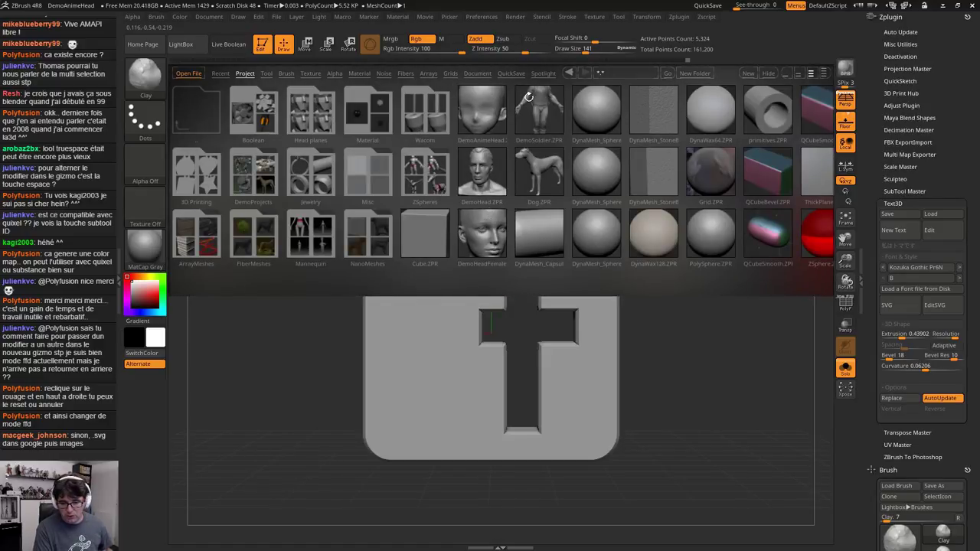
pyautogui.doubleClick(493, 109)
pyautogui.click(518, 317)
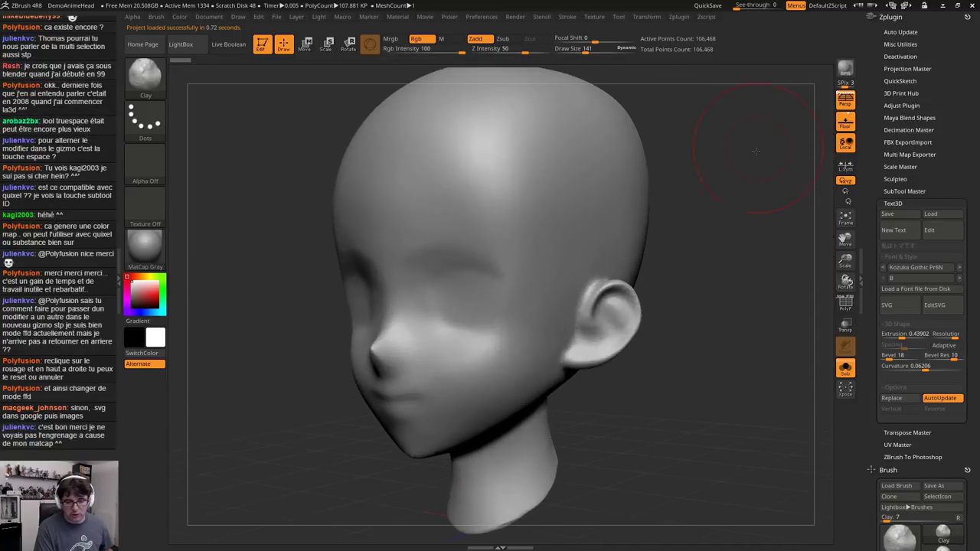
# Choose the Chisel brush, reduce its draw size, and try a vertical stroke down the head before undoing it
pyautogui.click(144, 74)
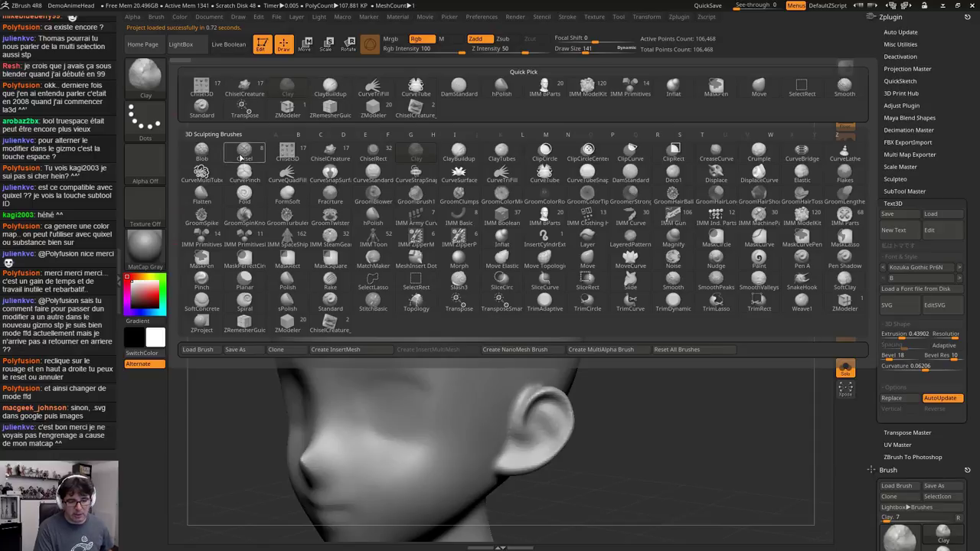
pyautogui.click(244, 153)
pyautogui.moveTo(649, 254); pyautogui.dragTo(644, 264)
pyautogui.press('s')
pyautogui.moveTo(644, 264)
pyautogui.mouseDown()
pyautogui.moveTo(633, 267)
pyautogui.moveTo(688, 238)
pyautogui.mouseUp()
pyautogui.moveTo(447, 180)
pyautogui.mouseDown()
pyautogui.moveTo(427, 246)
pyautogui.moveTo(425, 295)
pyautogui.moveTo(527, 299)
pyautogui.moveTo(568, 172)
pyautogui.moveTo(621, 175)
pyautogui.moveTo(615, 253)
pyautogui.moveTo(505, 390)
pyautogui.moveTo(452, 438)
pyautogui.mouseUp()
pyautogui.hotkey('ctrl', 'z')
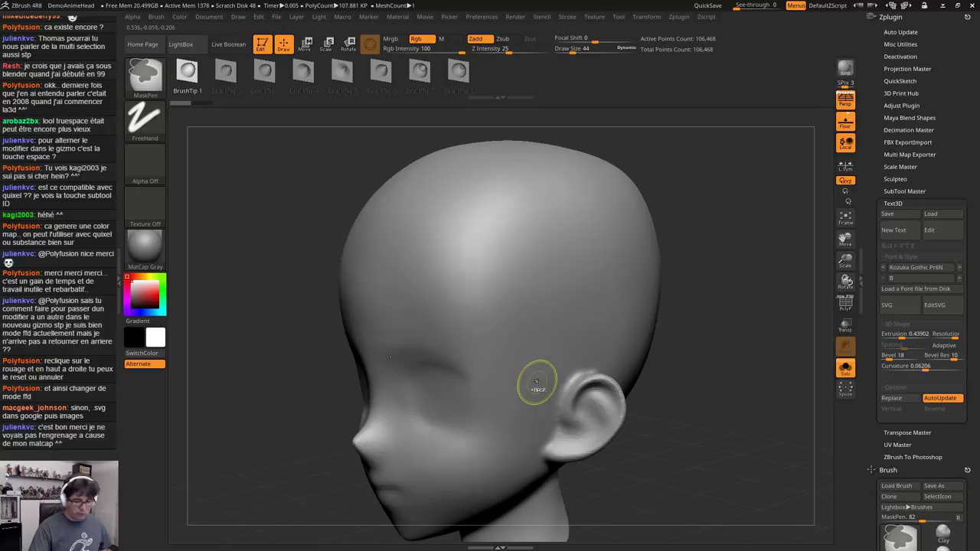
# Subdivide the head twice and set the Chisel brush's draw size to 33
pyautogui.hotkey('ctrl', 'd')
pyautogui.hotkey('ctrl', 'd')
pyautogui.press('s')
pyautogui.click(494, 185)
# Try a long winding Chisel groove from the top of the head down toward the ear, and undo it
pyautogui.moveTo(499, 172); pyautogui.dragTo(416, 292)
pyautogui.moveTo(477, 317)
pyautogui.mouseDown()
pyautogui.moveTo(567, 183)
pyautogui.moveTo(628, 230)
pyautogui.moveTo(623, 296)
pyautogui.moveTo(576, 323)
pyautogui.moveTo(499, 421)
pyautogui.mouseUp()
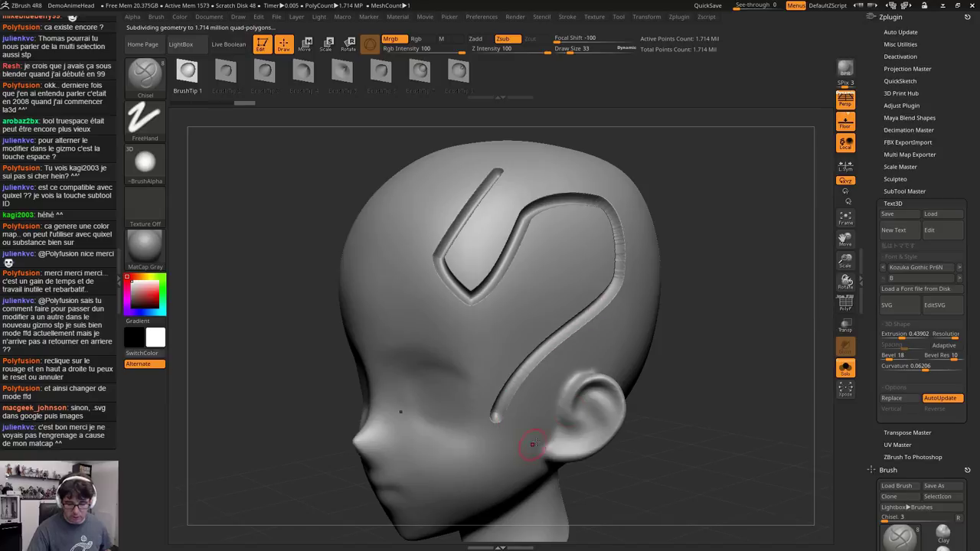
pyautogui.hotkey('ctrl', 'z')
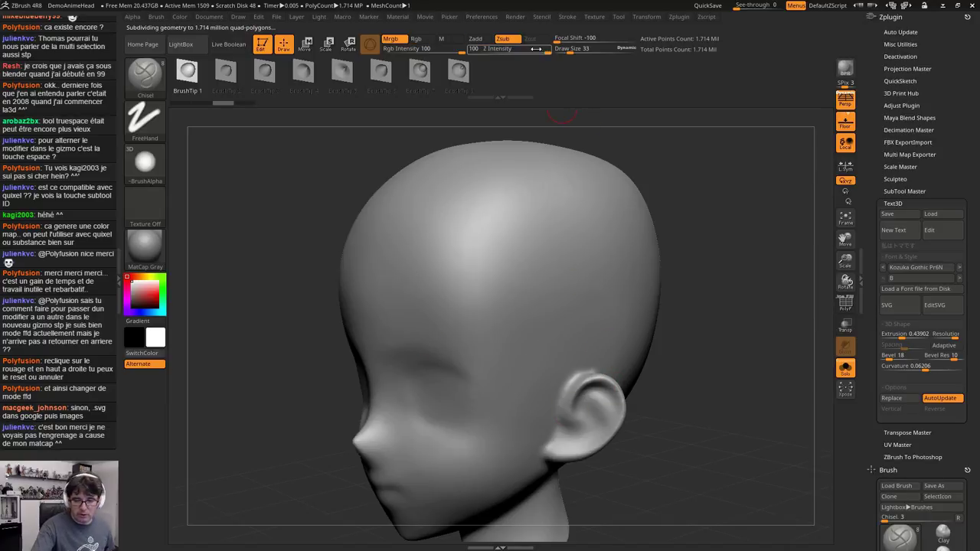
# Set the Chisel brush's Z Intensity to 45 and try looping, self-crossing grooves on the head, undoing them
pyautogui.moveTo(545, 49); pyautogui.dragTo(523, 51)
pyautogui.moveTo(526, 172)
pyautogui.mouseDown()
pyautogui.moveTo(481, 253)
pyautogui.moveTo(517, 291)
pyautogui.moveTo(591, 208)
pyautogui.moveTo(518, 344)
pyautogui.moveTo(541, 389)
pyautogui.moveTo(622, 297)
pyautogui.mouseUp()
pyautogui.hotkey('ctrl', 'z')
pyautogui.moveTo(525, 173)
pyautogui.mouseDown()
pyautogui.moveTo(479, 357)
pyautogui.moveTo(590, 249)
pyautogui.moveTo(447, 282)
pyautogui.moveTo(416, 400)
pyautogui.moveTo(509, 346)
pyautogui.moveTo(678, 196)
pyautogui.mouseUp()
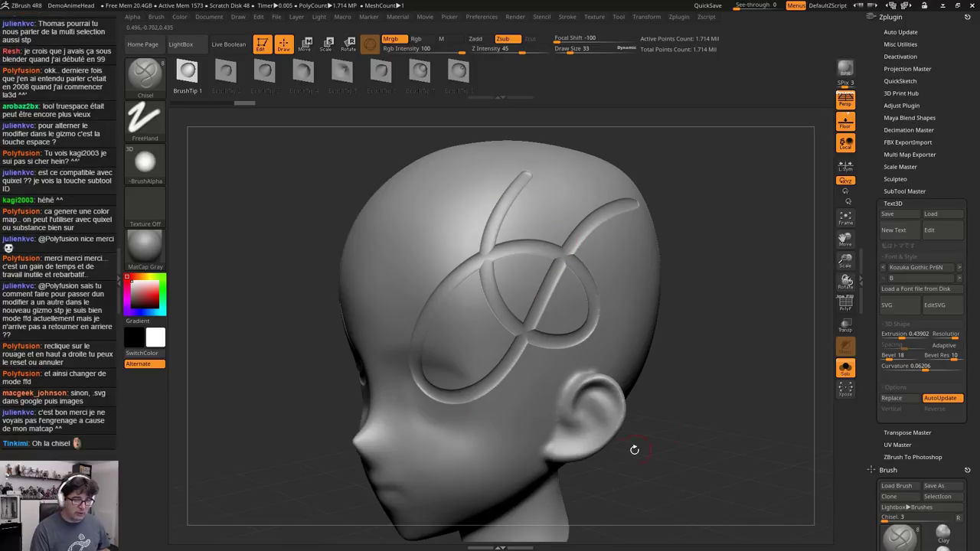
pyautogui.hotkey('ctrl', 'z')
# Try crossing strokes over two parallel diagonal Chisel grooves above the ear, and undo all of them
pyautogui.moveTo(596, 203); pyautogui.dragTo(491, 293)
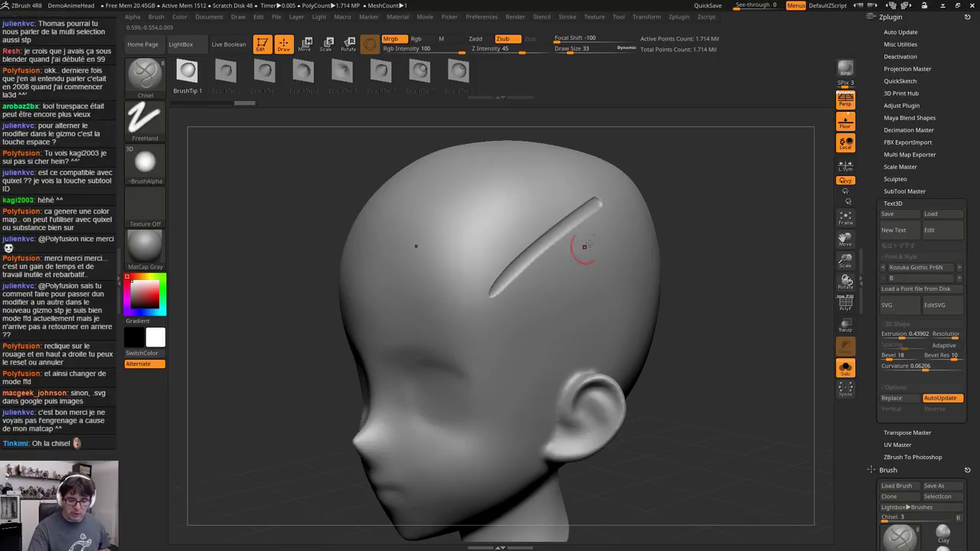
pyautogui.moveTo(653, 218); pyautogui.dragTo(513, 341)
pyautogui.moveTo(601, 283); pyautogui.dragTo(500, 226)
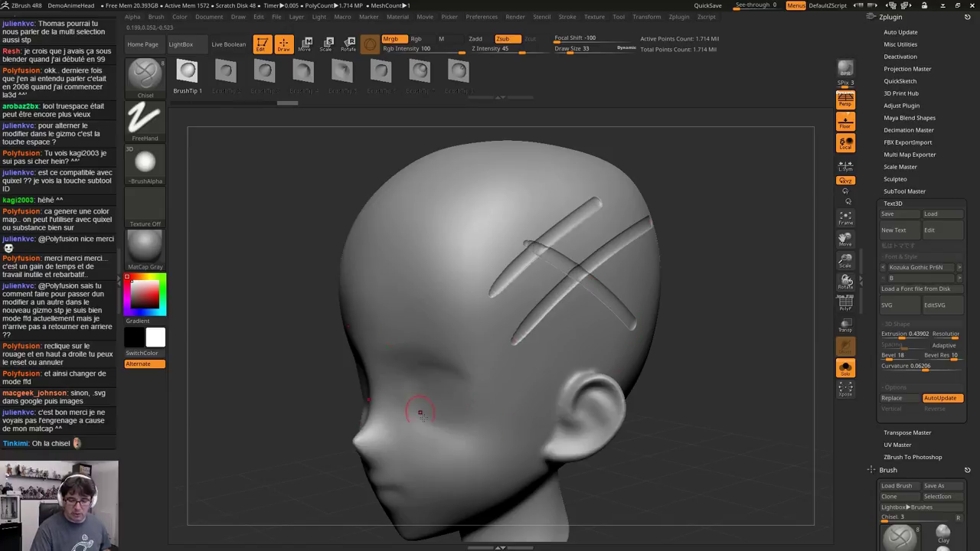
pyautogui.hotkey('ctrl', 'z')
pyautogui.moveTo(635, 342)
pyautogui.mouseDown()
pyautogui.moveTo(602, 297)
pyautogui.moveTo(464, 222)
pyautogui.mouseUp()
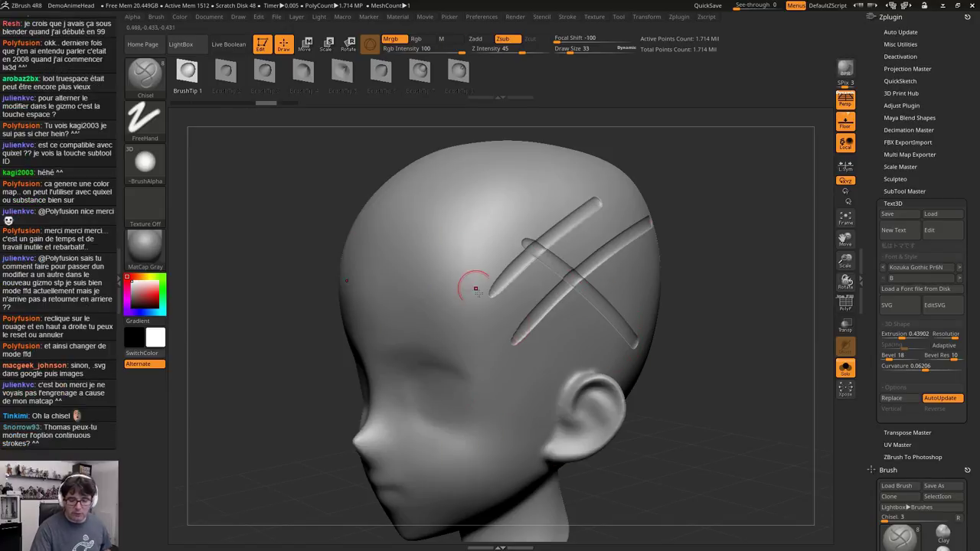
pyautogui.moveTo(525, 181)
pyautogui.mouseDown()
pyautogui.moveTo(542, 196)
pyautogui.moveTo(581, 372)
pyautogui.mouseUp()
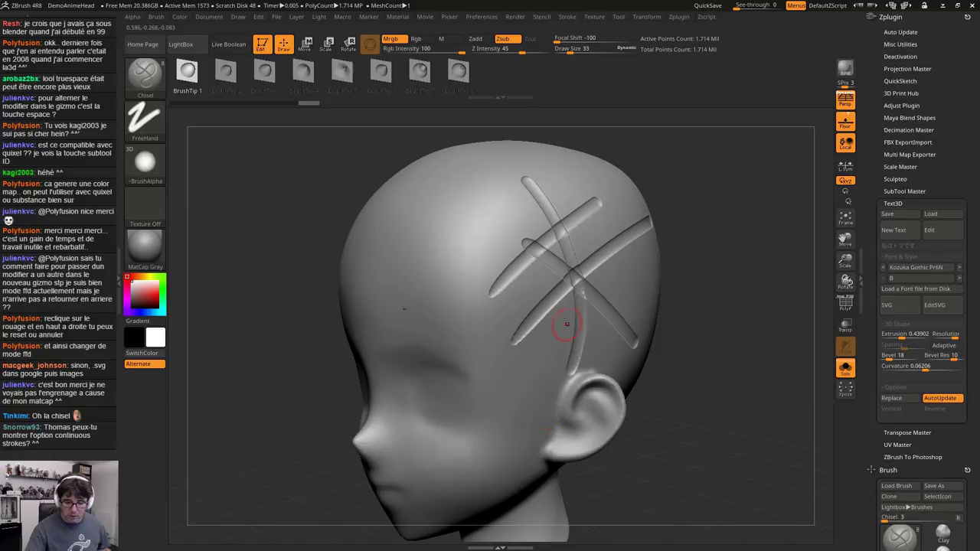
pyautogui.press('ctrl')
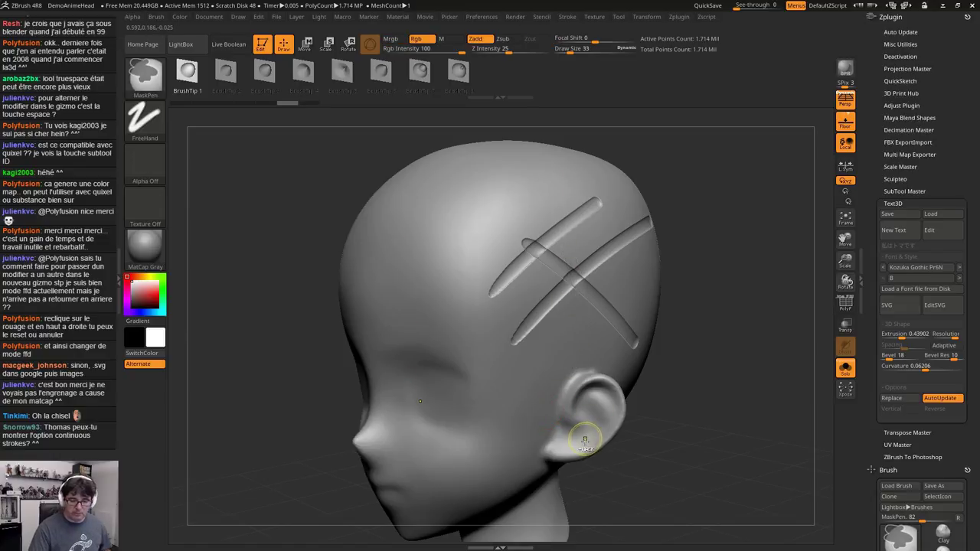
pyautogui.hotkey('ctrl', 'z')
pyautogui.hotkey('ctrl', 'z')
pyautogui.hotkey('ctrl', 'z')
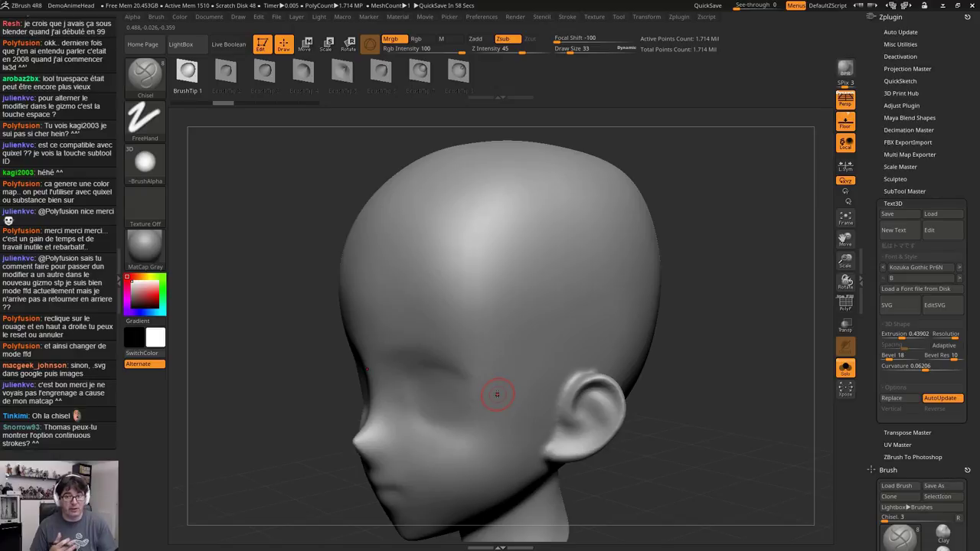
# Store a morph target for the smooth head
pyautogui.scroll(-15, 953, 285)
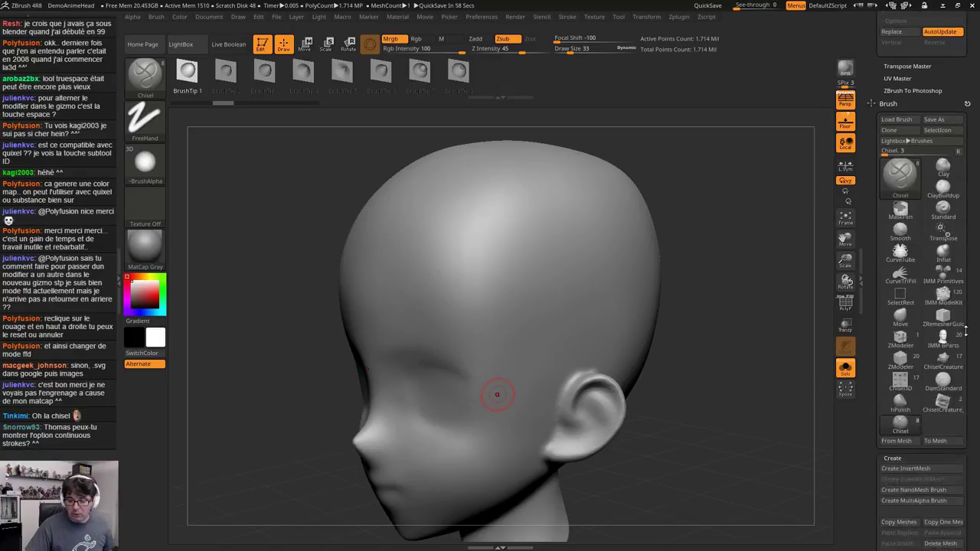
pyautogui.scroll(-15, 952, 286)
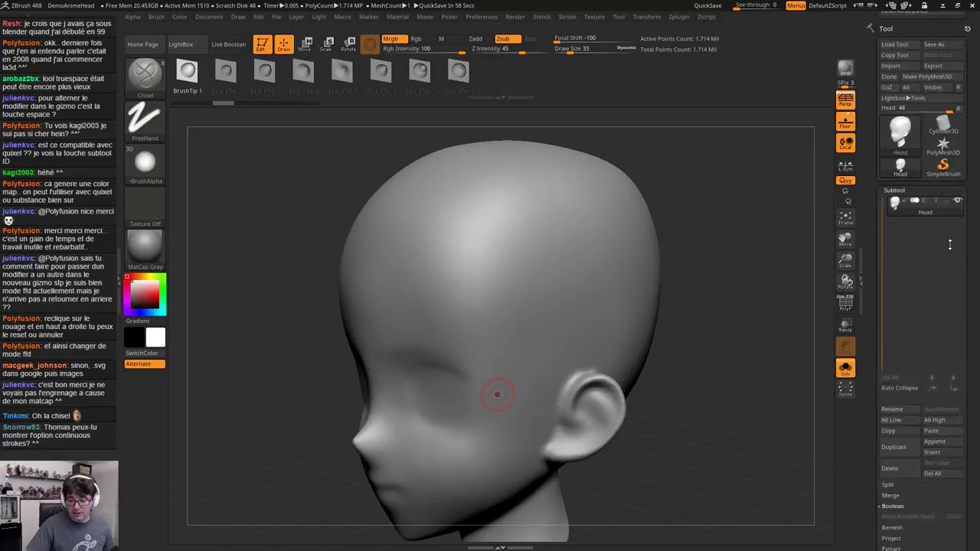
pyautogui.scroll(-2, 948, 218)
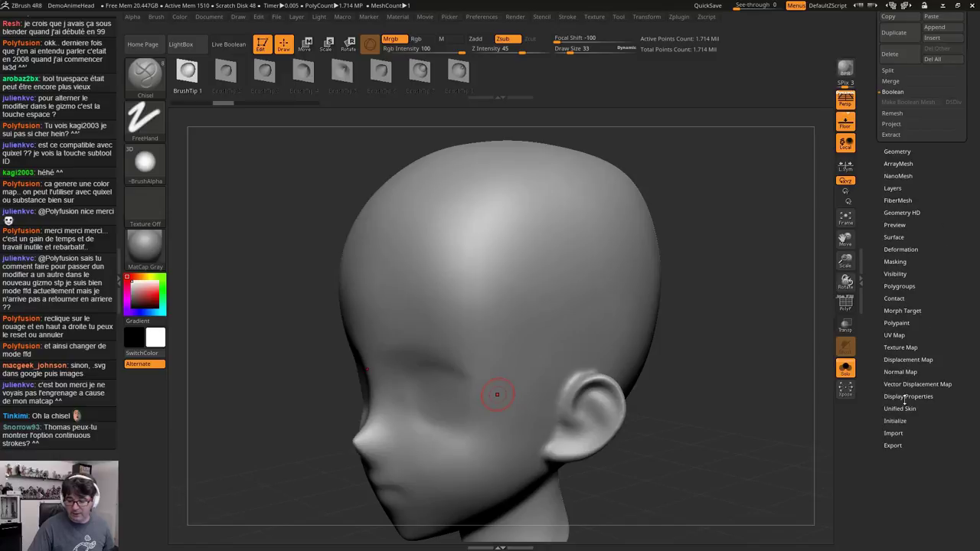
pyautogui.click(910, 310)
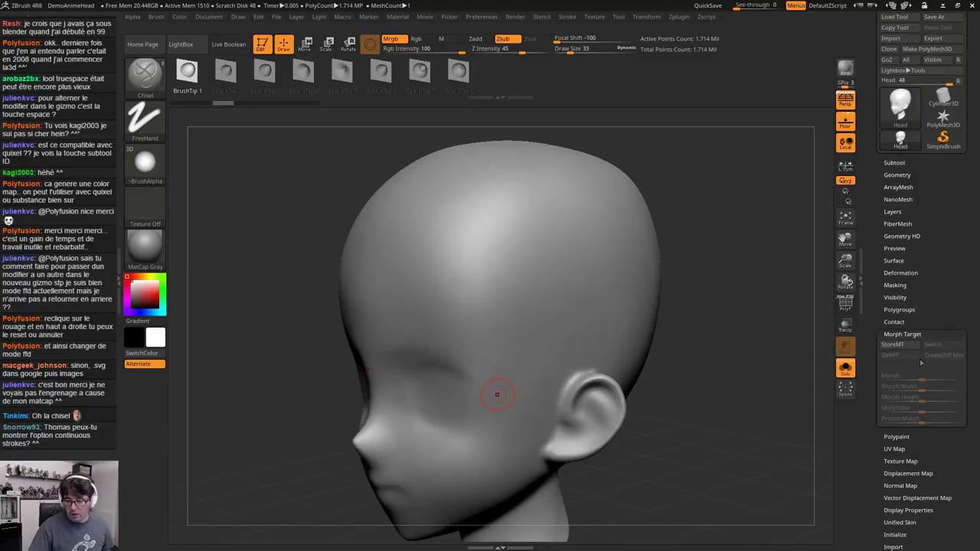
pyautogui.click(897, 345)
# Carve three parallel diagonal Chisel grooves on the side of the head above the ear
pyautogui.moveTo(553, 187); pyautogui.dragTo(458, 265)
pyautogui.moveTo(610, 198); pyautogui.dragTo(452, 330)
pyautogui.moveTo(626, 223); pyautogui.dragTo(496, 346)
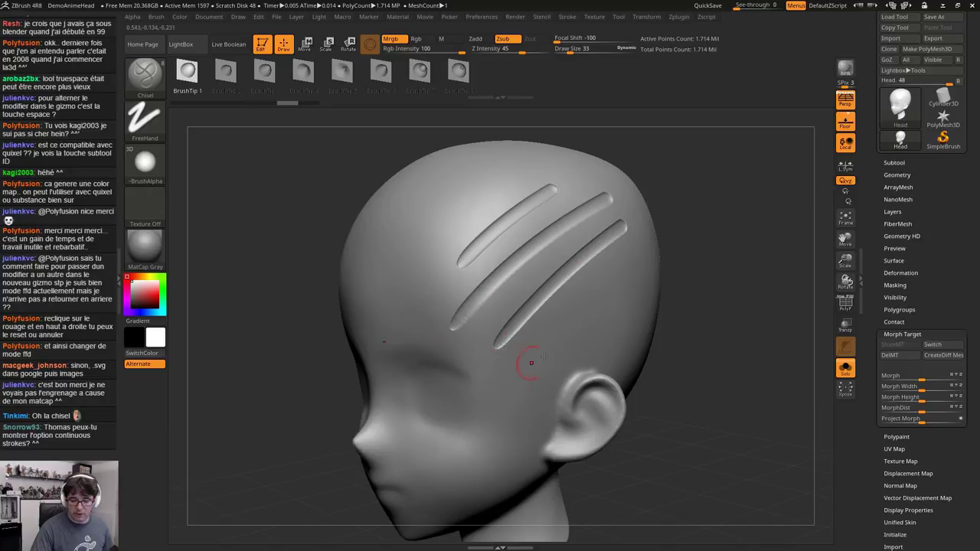
# Carve grooves across the three diagonal ones, try a self-crossing looped groove on the back of the head, and undo the loop
pyautogui.moveTo(570, 222)
pyautogui.mouseDown()
pyautogui.moveTo(413, 219)
pyautogui.moveTo(514, 270)
pyautogui.moveTo(548, 413)
pyautogui.mouseUp()
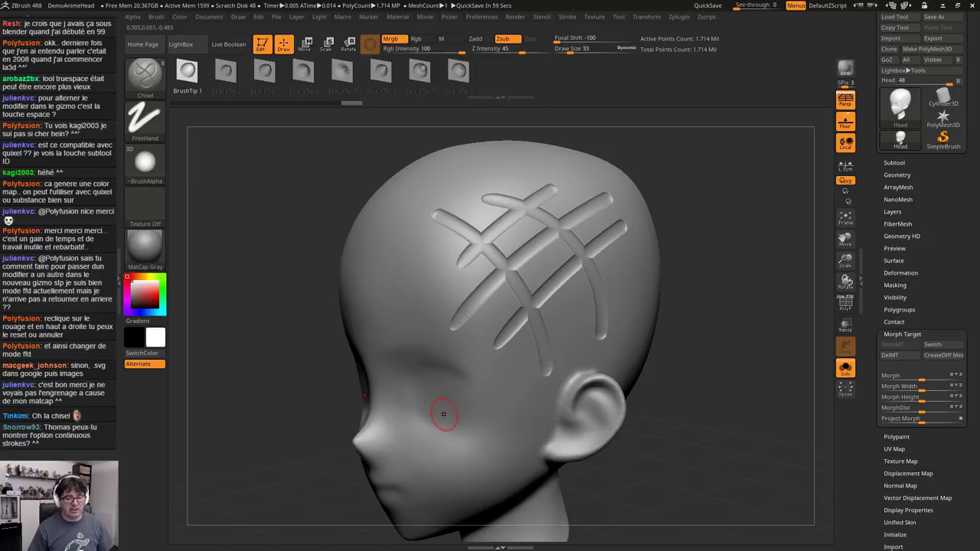
pyautogui.moveTo(444, 415); pyautogui.dragTo(291, 383, button='right')
pyautogui.keyDown('alt'); pyautogui.moveTo(612, 311); pyautogui.dragTo(531, 307, button='right'); pyautogui.keyUp('alt')
pyautogui.moveTo(453, 203)
pyautogui.mouseDown()
pyautogui.moveTo(413, 317)
pyautogui.moveTo(525, 357)
pyautogui.moveTo(569, 238)
pyautogui.moveTo(565, 161)
pyautogui.moveTo(440, 153)
pyautogui.moveTo(405, 192)
pyautogui.moveTo(454, 274)
pyautogui.moveTo(635, 284)
pyautogui.mouseUp()
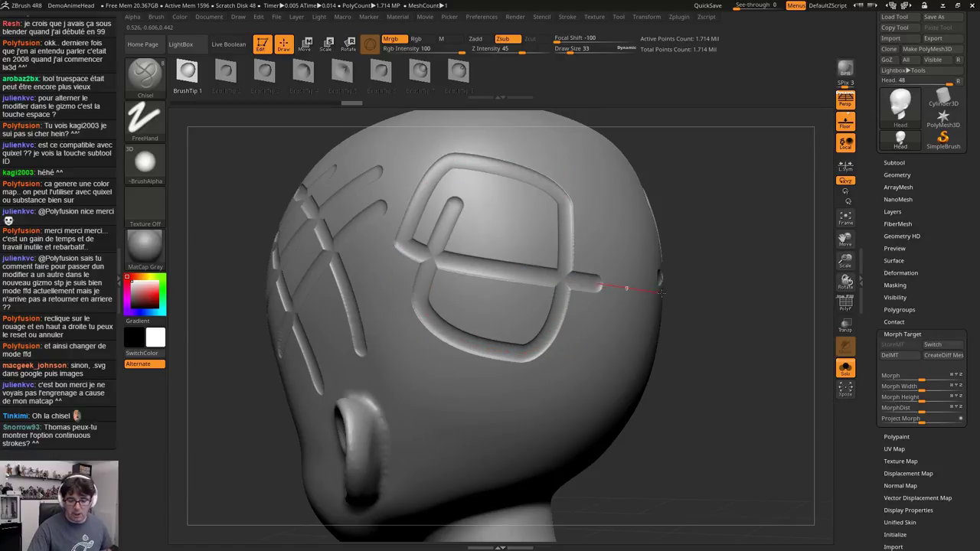
pyautogui.hotkey('ctrl', 'z')
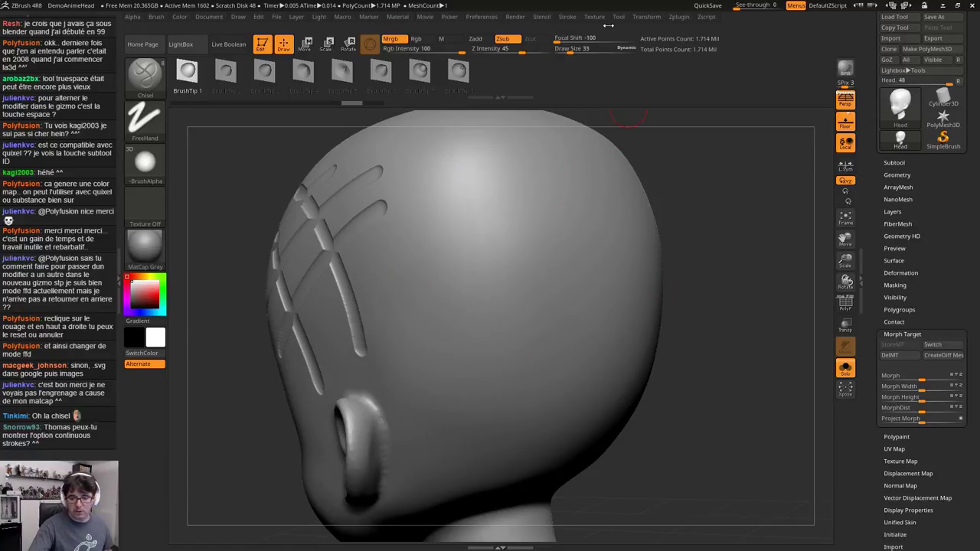
# Set LazySnap to 57 and LazyRadius to 21, test the Chisel with one S-shaped groove behind the ear, and undo it
pyautogui.click(568, 18)
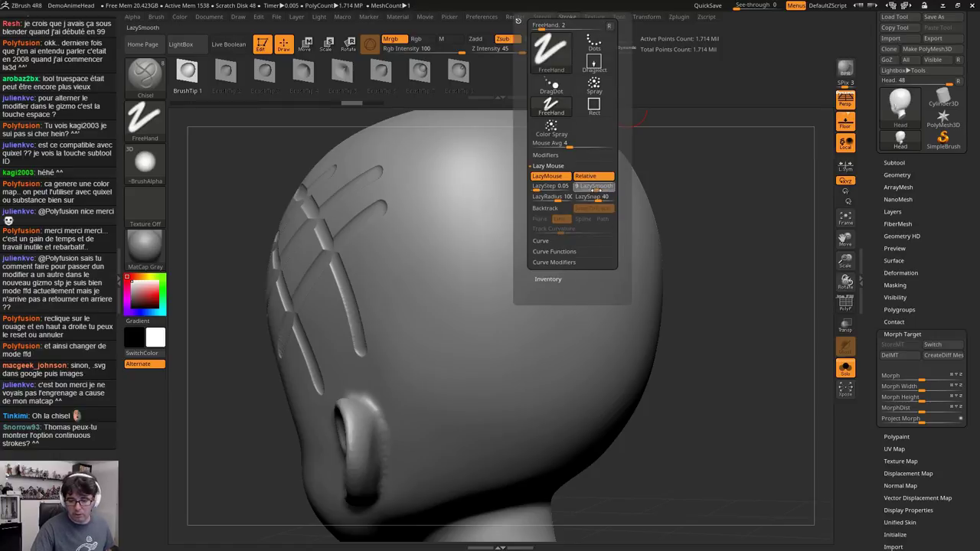
pyautogui.moveTo(598, 196); pyautogui.dragTo(591, 199)
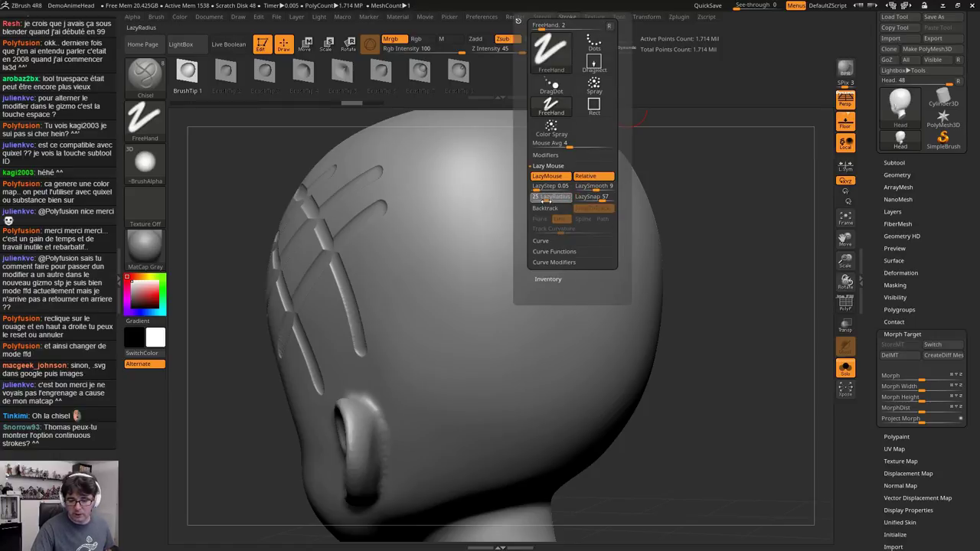
pyautogui.moveTo(457, 194)
pyautogui.mouseDown()
pyautogui.moveTo(390, 304)
pyautogui.moveTo(490, 341)
pyautogui.mouseUp()
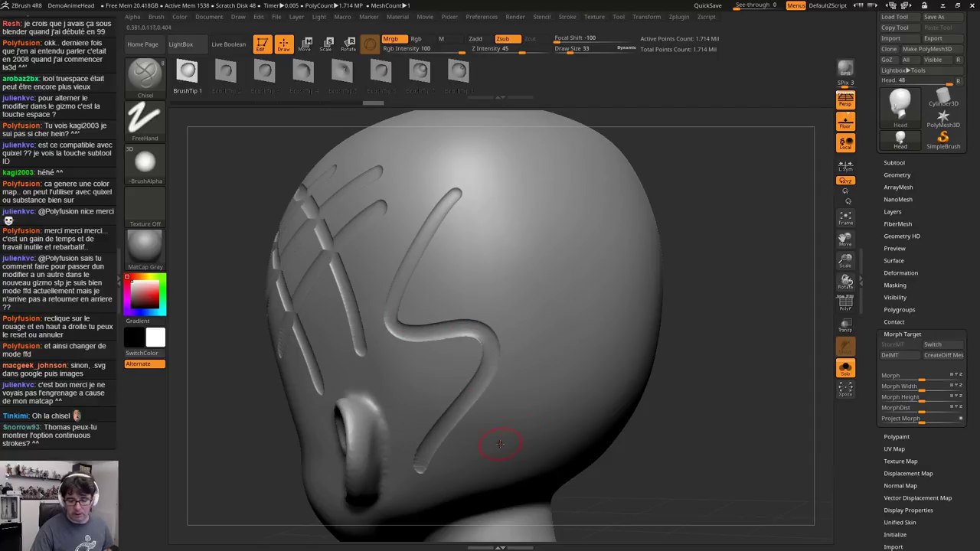
pyautogui.hotkey('ctrl', 'z')
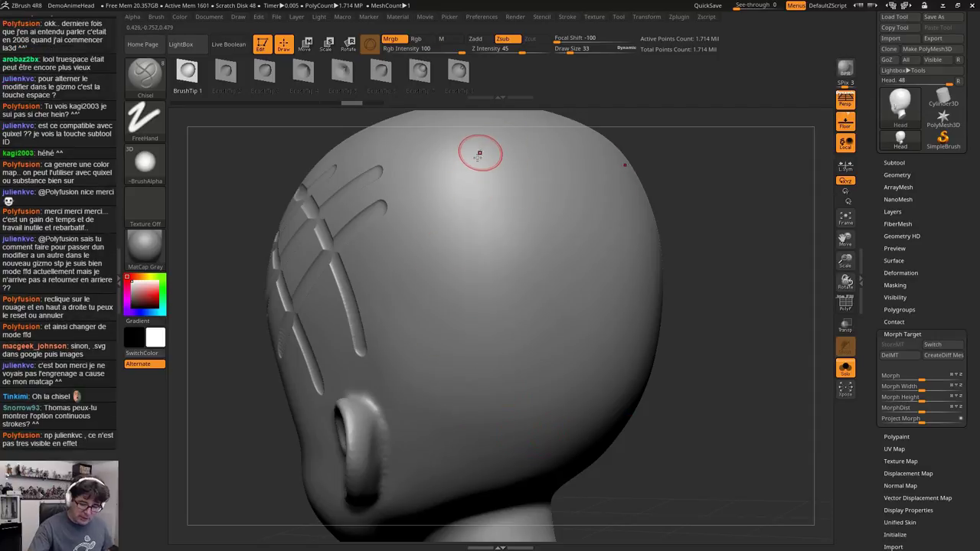
# Try extending a straight Chisel groove behind the ear with new strokes snapped to its end, and undo all attempts
pyautogui.moveTo(480, 152); pyautogui.dragTo(402, 337)
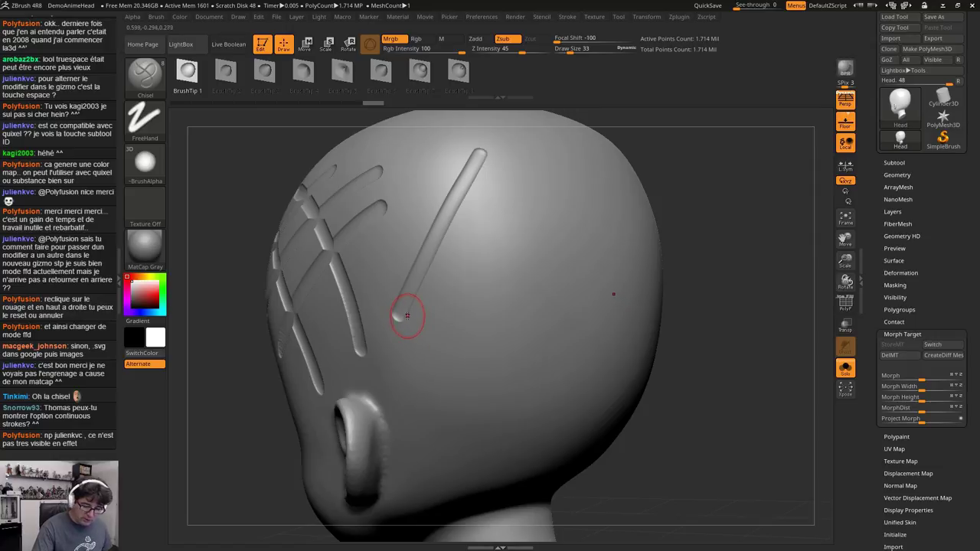
pyautogui.moveTo(445, 337); pyautogui.dragTo(503, 358)
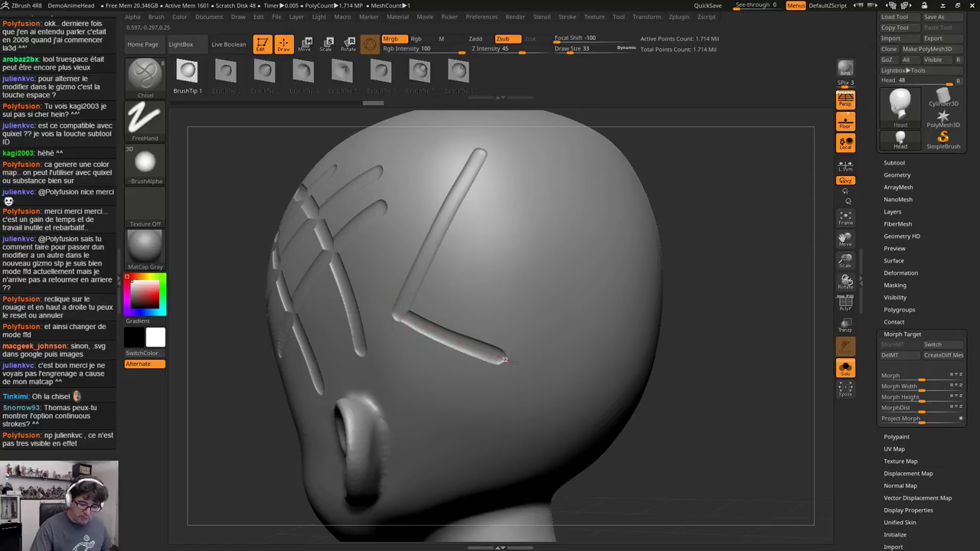
pyautogui.hotkey('ctrl', 'z')
pyautogui.moveTo(401, 317); pyautogui.dragTo(564, 383)
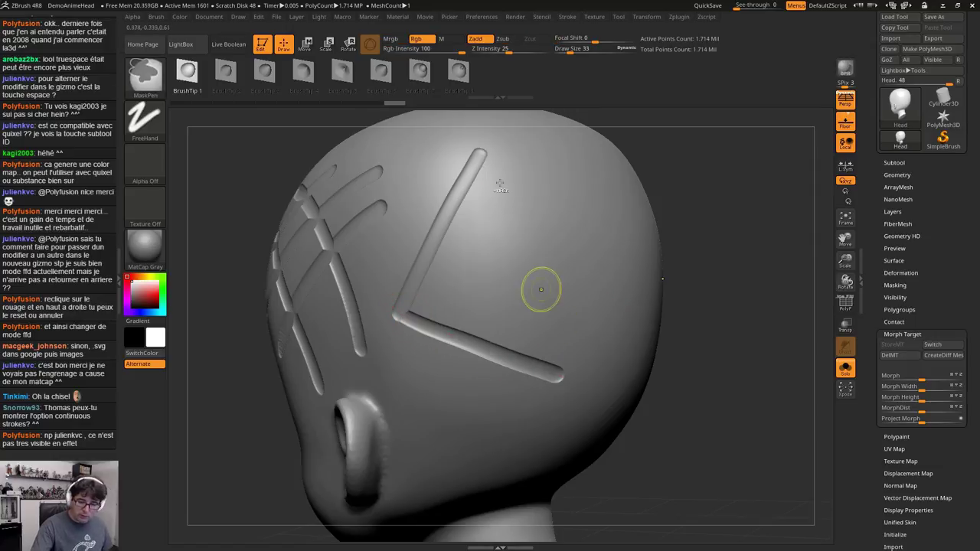
pyautogui.hotkey('ctrl', 'z')
pyautogui.moveTo(478, 153)
pyautogui.mouseDown()
pyautogui.moveTo(594, 189)
pyautogui.moveTo(455, 318)
pyautogui.moveTo(498, 358)
pyautogui.moveTo(601, 240)
pyautogui.moveTo(622, 260)
pyautogui.moveTo(605, 327)
pyautogui.moveTo(494, 441)
pyautogui.moveTo(383, 356)
pyautogui.mouseUp()
pyautogui.hotkey('ctrl', 'z')
pyautogui.hotkey('ctrl', 'z')
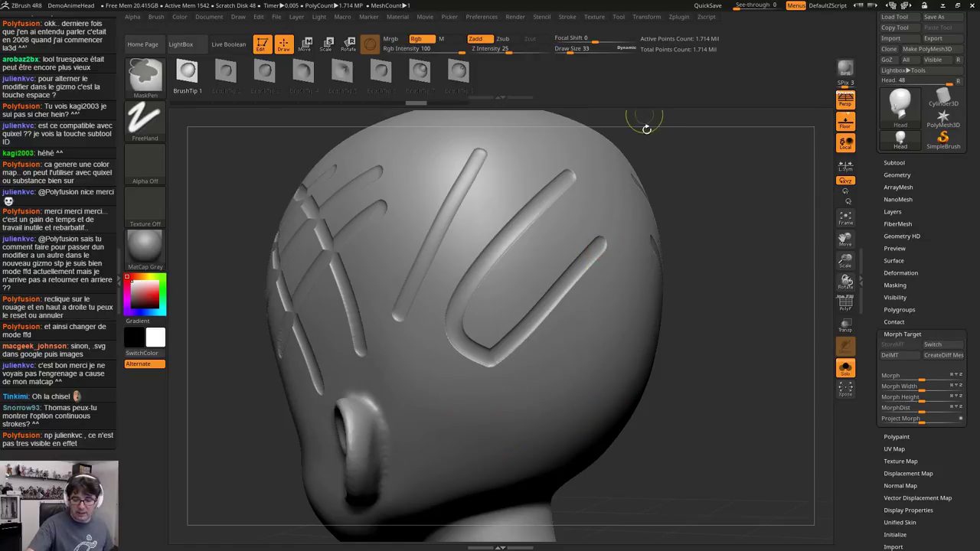
pyautogui.hotkey('ctrl', 'z')
pyautogui.hotkey('ctrl', 'z')
# Set LazySnap to 100, carve two parallel steep grooves behind the ear, and try snapped extensions from the second groove's end, undoing them
pyautogui.click(567, 17)
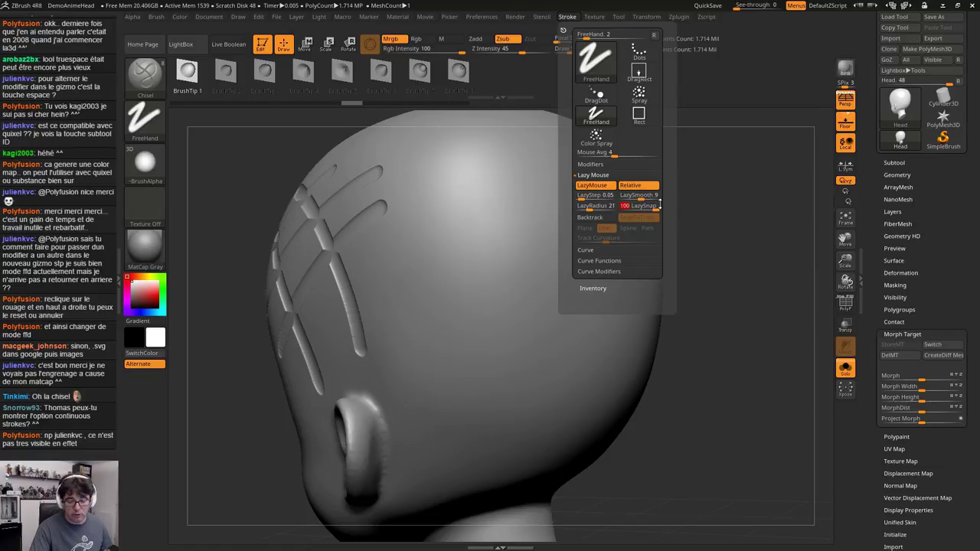
pyautogui.moveTo(452, 164); pyautogui.dragTo(405, 357)
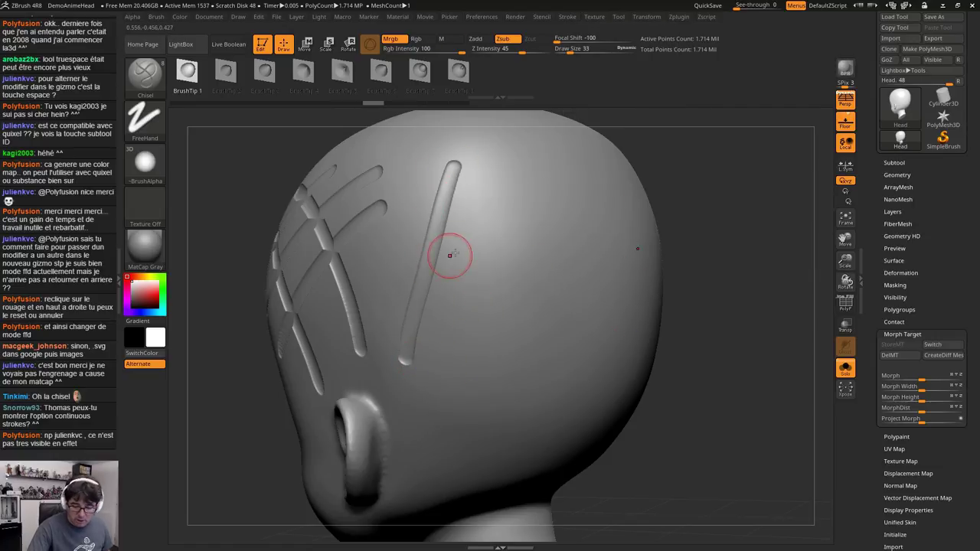
pyautogui.moveTo(504, 201); pyautogui.dragTo(478, 381)
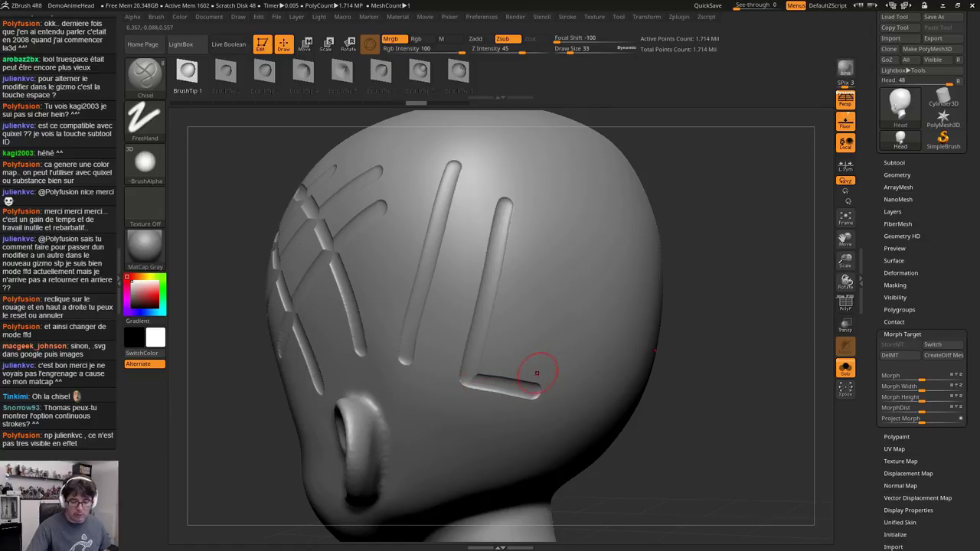
pyautogui.moveTo(538, 369); pyautogui.dragTo(554, 270)
pyautogui.hotkey('ctrl', 'z')
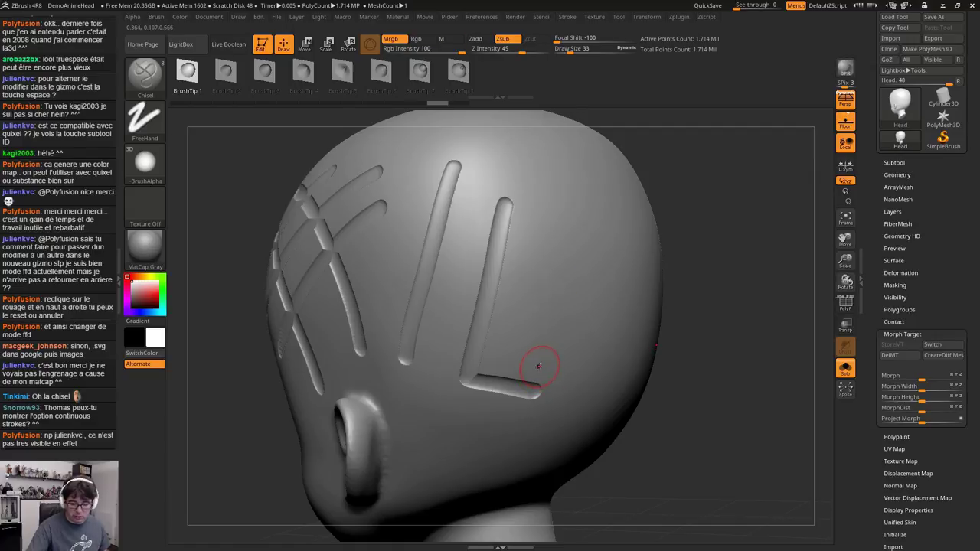
pyautogui.moveTo(539, 378)
pyautogui.mouseDown()
pyautogui.moveTo(569, 200)
pyautogui.moveTo(611, 212)
pyautogui.moveTo(588, 341)
pyautogui.mouseUp()
pyautogui.hotkey('ctrl', 'z')
pyautogui.hotkey('ctrl', 'z')
pyautogui.hotkey('ctrl', 'z')
pyautogui.hotkey('ctrl', 'z')
pyautogui.hotkey('ctrl', 'z')
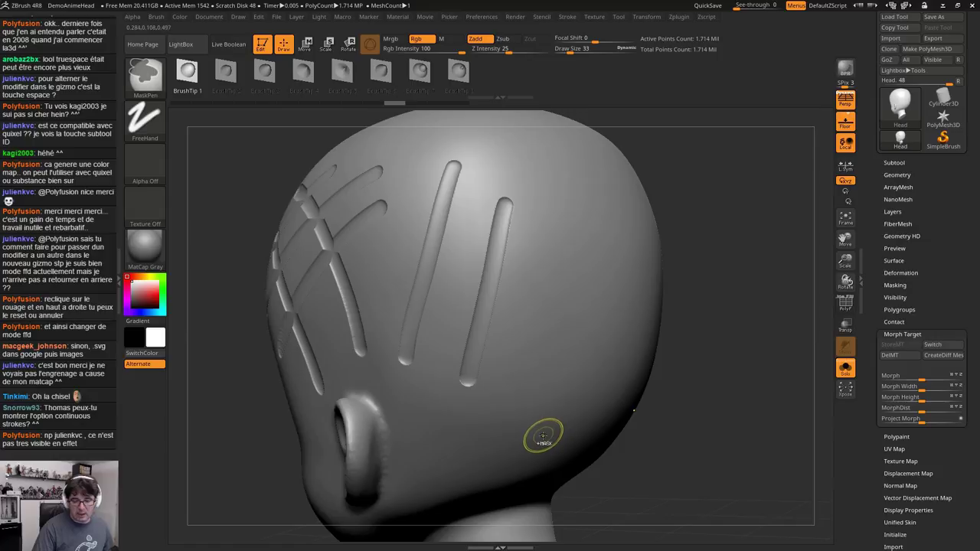
# Try a groove branching from the first groove's end and several separate diagonal grooves across the back of the head, and undo them all
pyautogui.moveTo(438, 341); pyautogui.dragTo(510, 217)
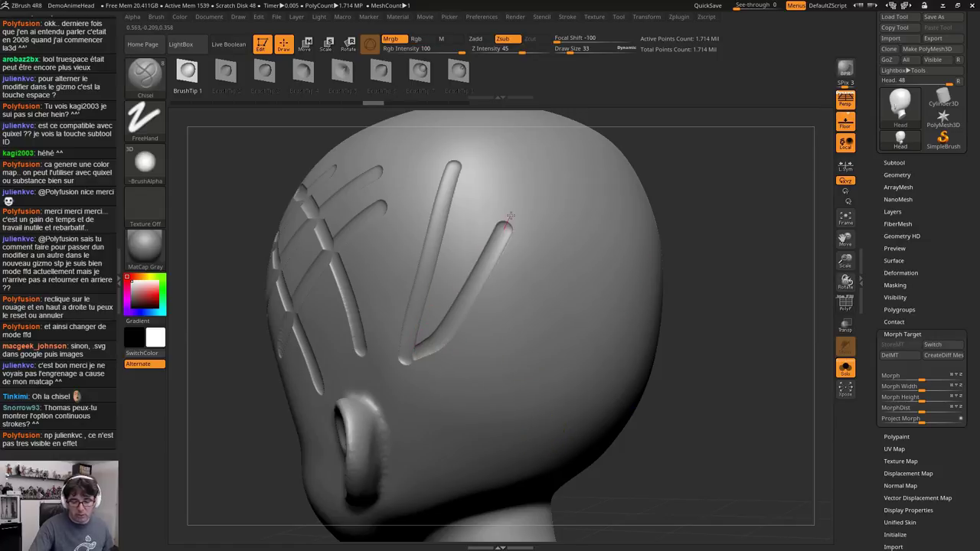
pyautogui.moveTo(583, 261)
pyautogui.mouseDown()
pyautogui.moveTo(610, 173)
pyautogui.moveTo(615, 186)
pyautogui.mouseUp()
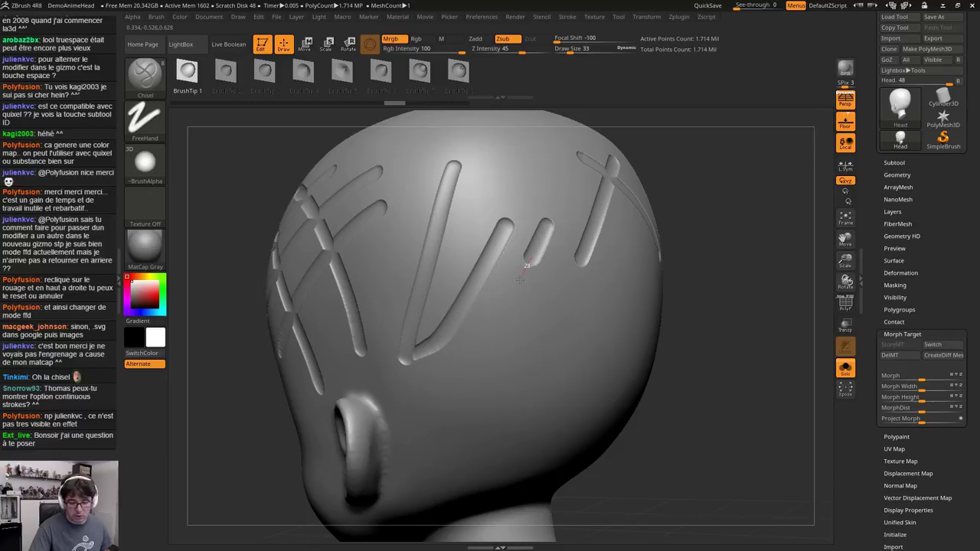
pyautogui.moveTo(549, 222); pyautogui.dragTo(484, 344)
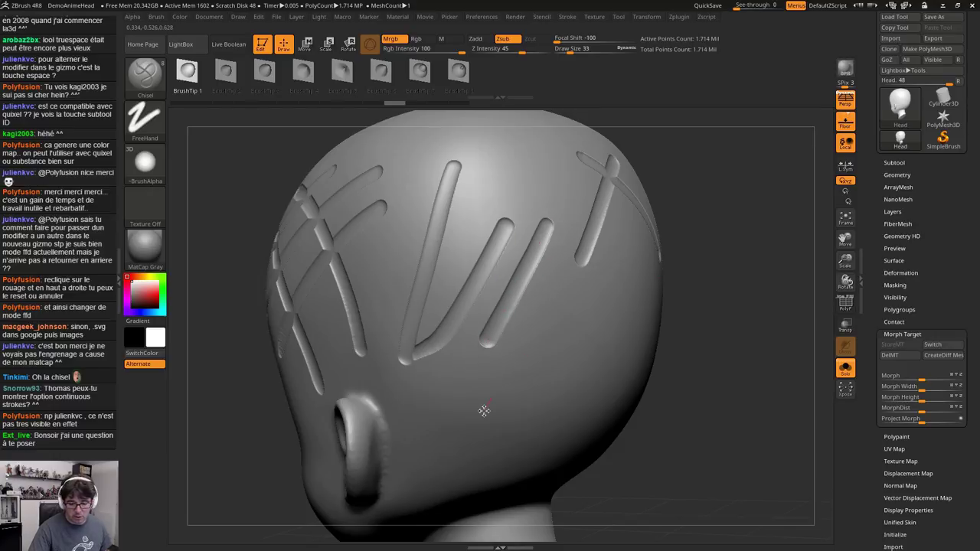
pyautogui.moveTo(480, 414); pyautogui.dragTo(420, 498)
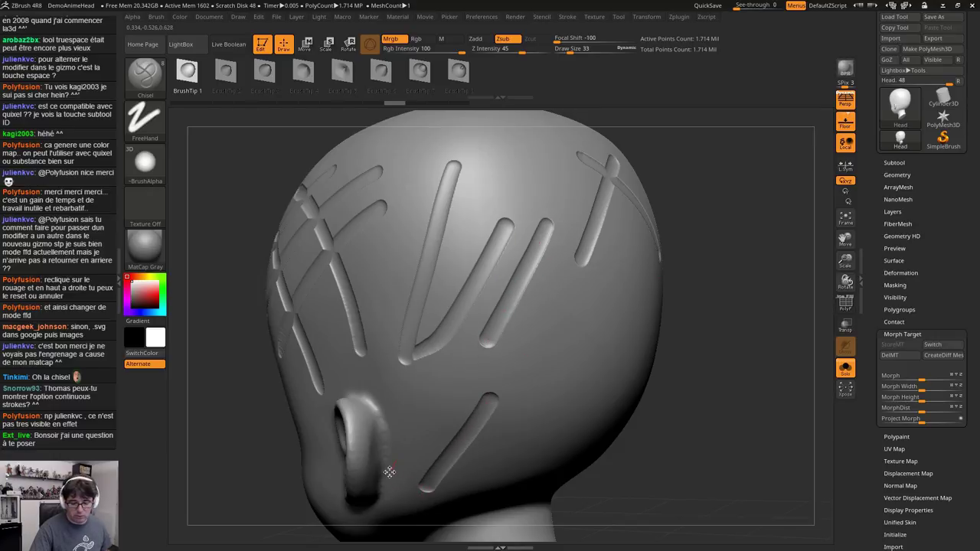
pyautogui.moveTo(392, 464); pyautogui.dragTo(454, 364)
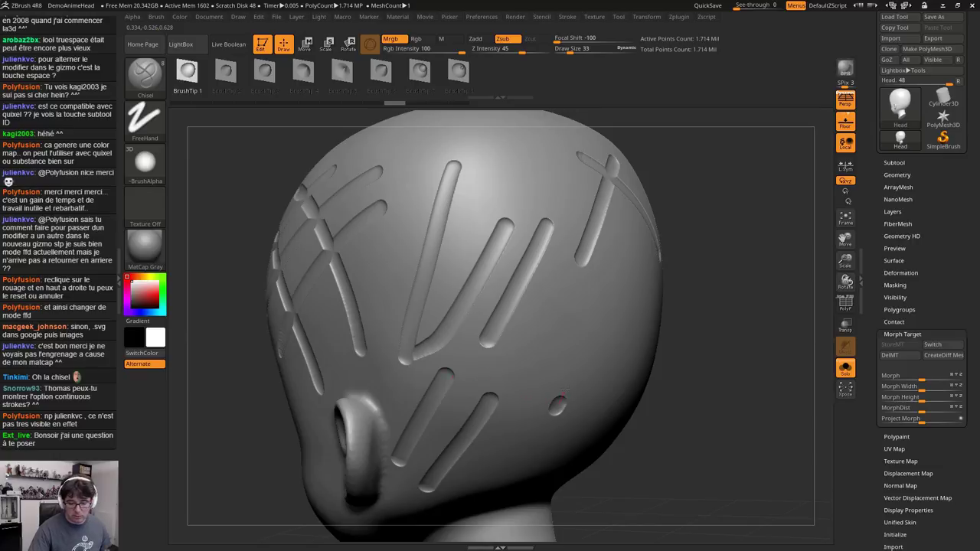
pyautogui.moveTo(564, 393); pyautogui.dragTo(608, 276)
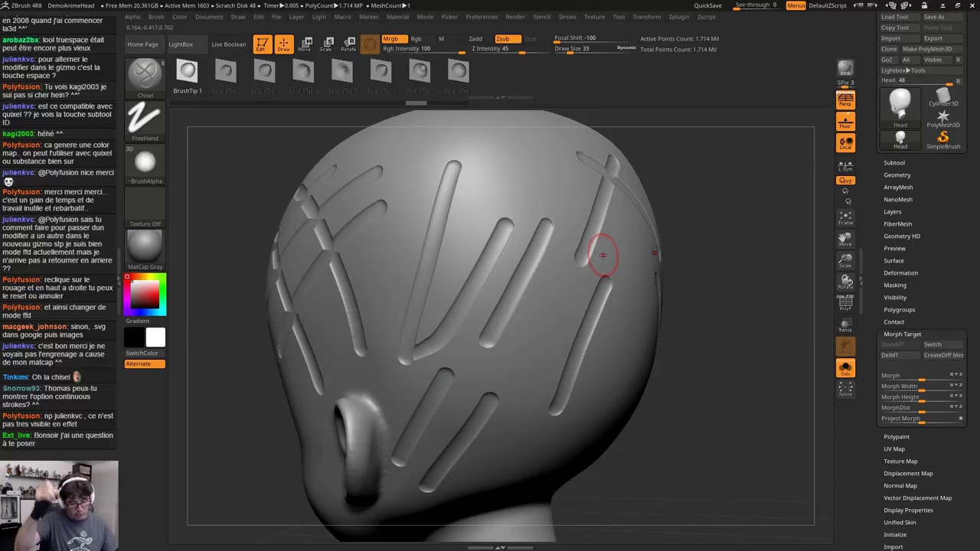
pyautogui.hotkey('ctrl', 'z')
pyautogui.hotkey('ctrl', 'z')
pyautogui.hotkey('ctrl', 'z')
pyautogui.hotkey('ctrl', 'z')
pyautogui.hotkey('ctrl', 'z')
pyautogui.hotkey('ctrl', 'z')
pyautogui.hotkey('ctrl', 'z')
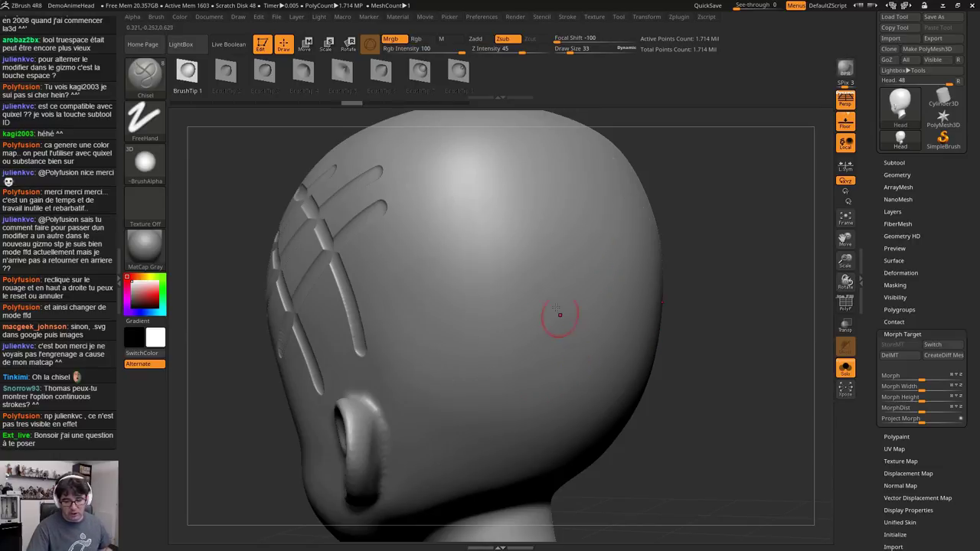
# Try short separate grooves and a connected angular outline of straight segments on the back of the head, and undo them with the earlier crossing grooves
pyautogui.moveTo(520, 179); pyautogui.dragTo(467, 288)
pyautogui.press('shift')
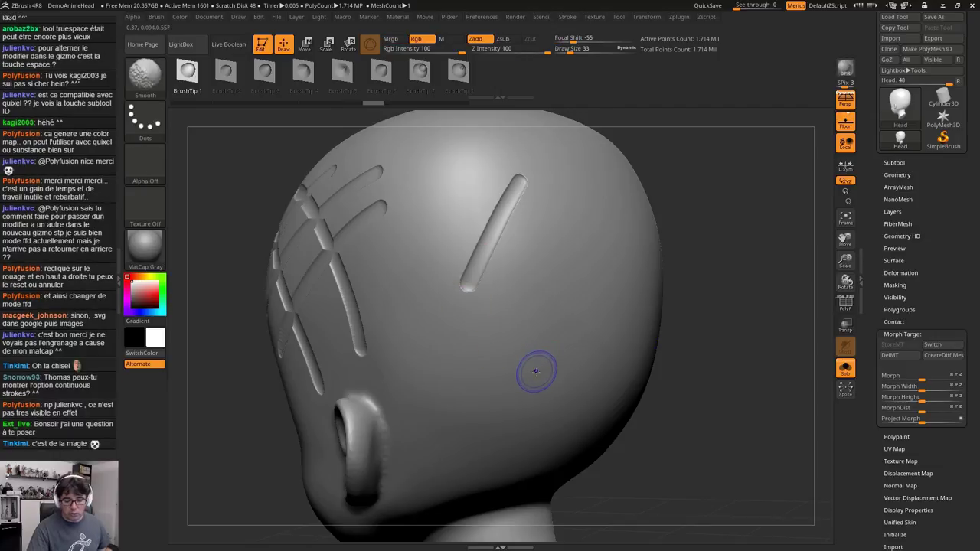
pyautogui.moveTo(521, 284)
pyautogui.mouseDown()
pyautogui.moveTo(480, 360)
pyautogui.moveTo(430, 403)
pyautogui.mouseUp()
pyautogui.press('shift')
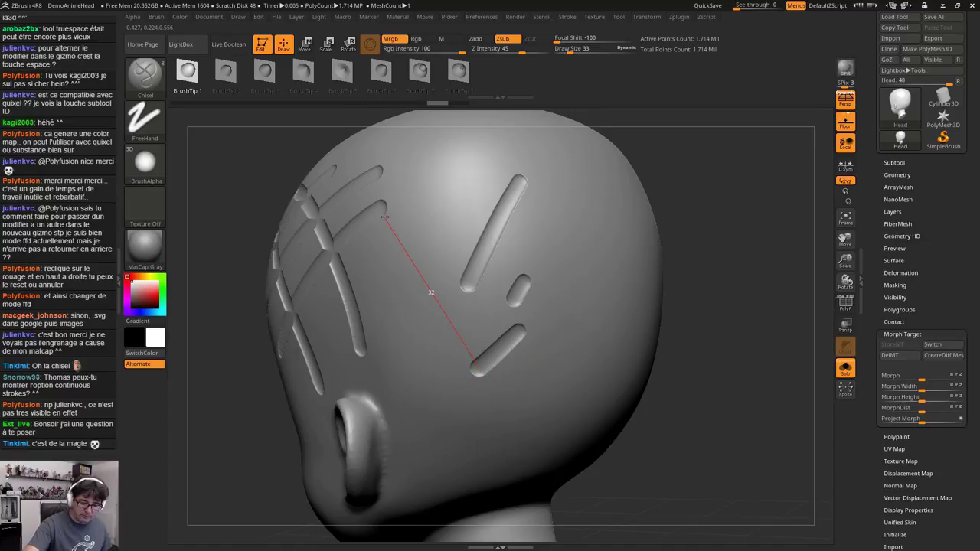
pyautogui.moveTo(386, 216)
pyautogui.mouseDown()
pyautogui.moveTo(514, 126)
pyautogui.moveTo(627, 225)
pyautogui.mouseUp()
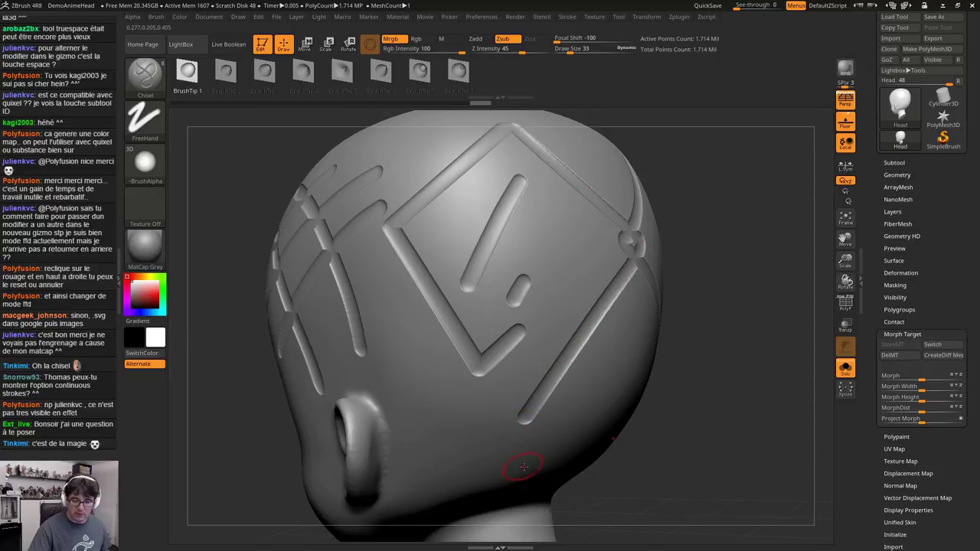
pyautogui.hotkey('ctrl', 'z')
pyautogui.hotkey('ctrl', 'z')
pyautogui.hotkey('ctrl', 'z')
pyautogui.hotkey('ctrl', 'z')
pyautogui.hotkey('ctrl', 'z')
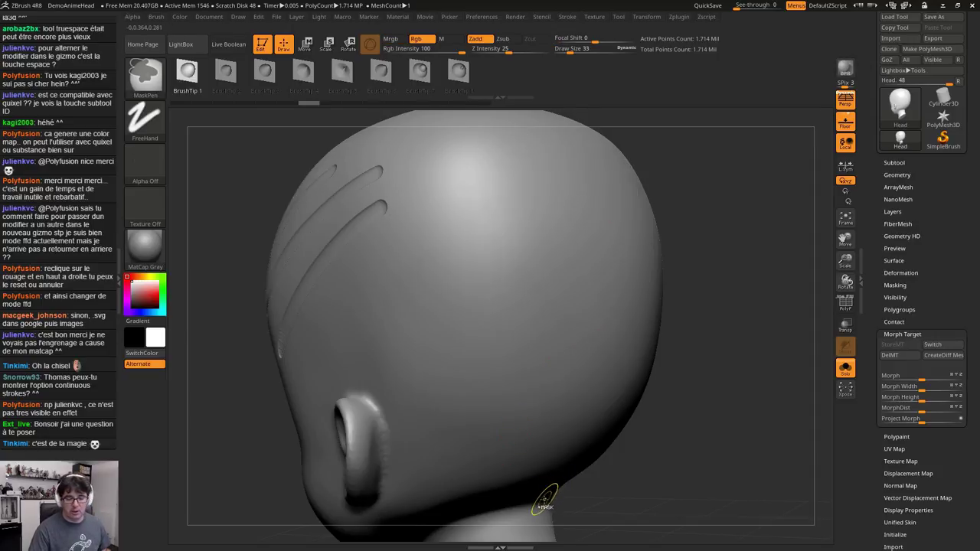
# Try one continuous Chisel groove above the ear mixing V-shaped straight segments and curves, and undo back to before the morph target was stored
pyautogui.moveTo(490, 363); pyautogui.dragTo(495, 345, button='right')
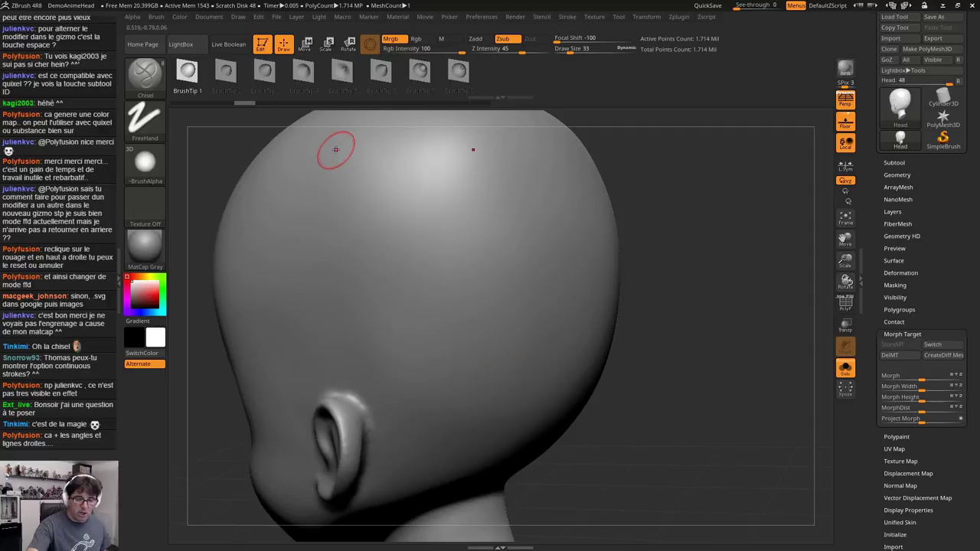
pyautogui.moveTo(347, 159)
pyautogui.mouseDown()
pyautogui.moveTo(375, 170)
pyautogui.moveTo(458, 172)
pyautogui.moveTo(582, 254)
pyautogui.moveTo(407, 271)
pyautogui.moveTo(344, 261)
pyautogui.moveTo(360, 230)
pyautogui.moveTo(392, 255)
pyautogui.moveTo(421, 349)
pyautogui.mouseUp()
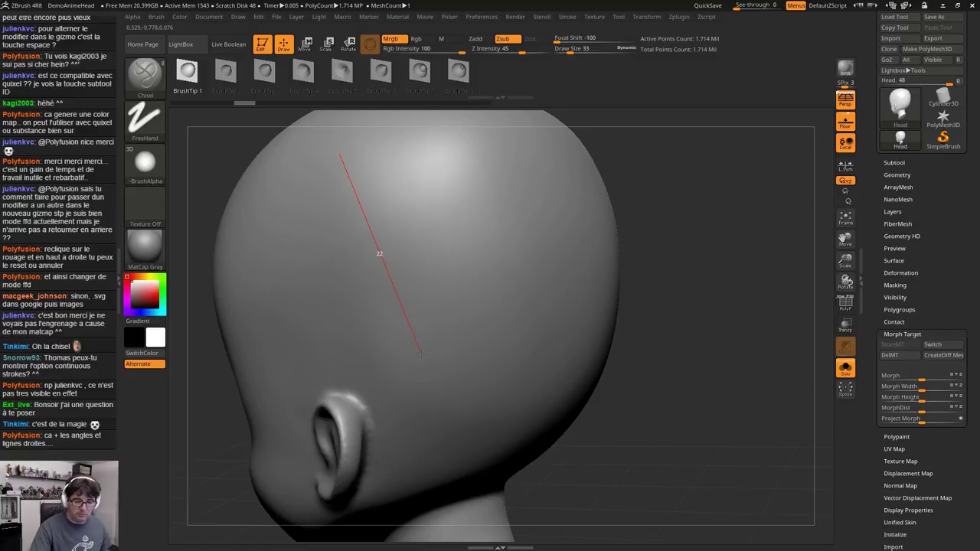
pyautogui.moveTo(421, 353); pyautogui.dragTo(420, 356)
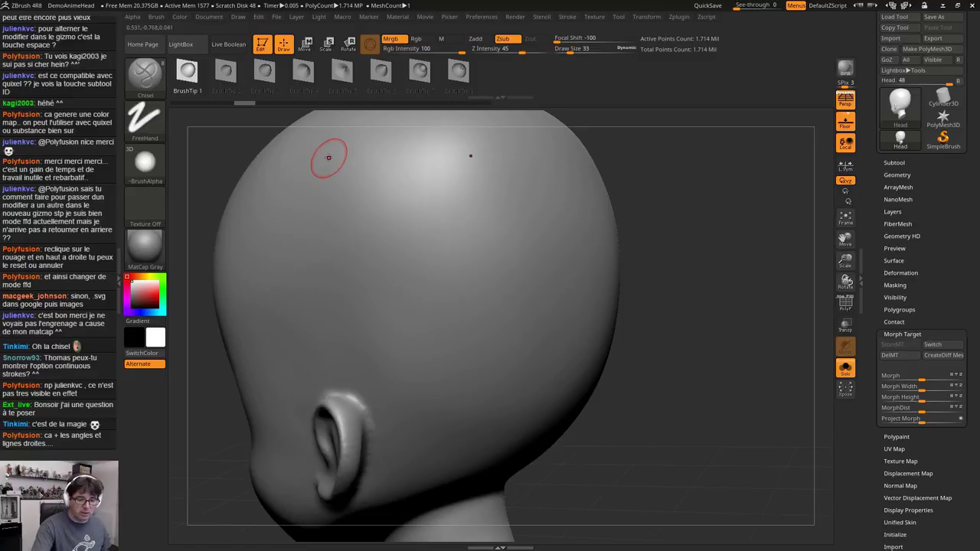
pyautogui.moveTo(341, 155); pyautogui.dragTo(471, 374)
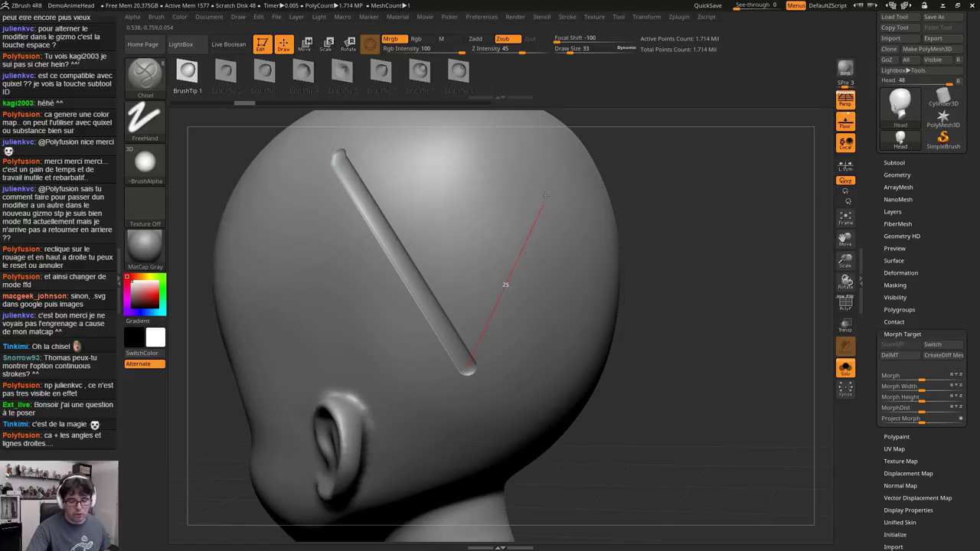
pyautogui.moveTo(544, 195); pyautogui.dragTo(538, 159)
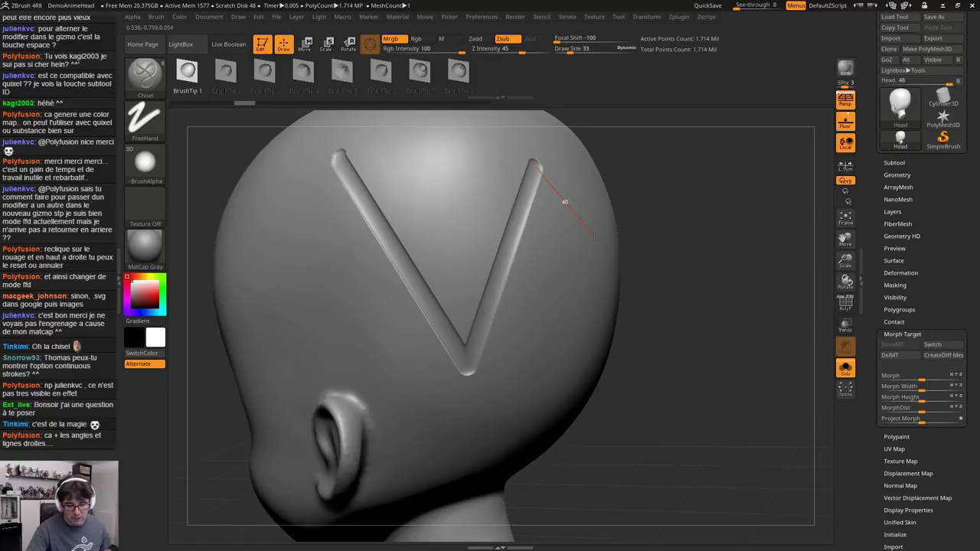
pyautogui.moveTo(595, 238)
pyautogui.mouseDown()
pyautogui.moveTo(536, 348)
pyautogui.moveTo(498, 394)
pyautogui.moveTo(432, 431)
pyautogui.moveTo(369, 327)
pyautogui.mouseUp()
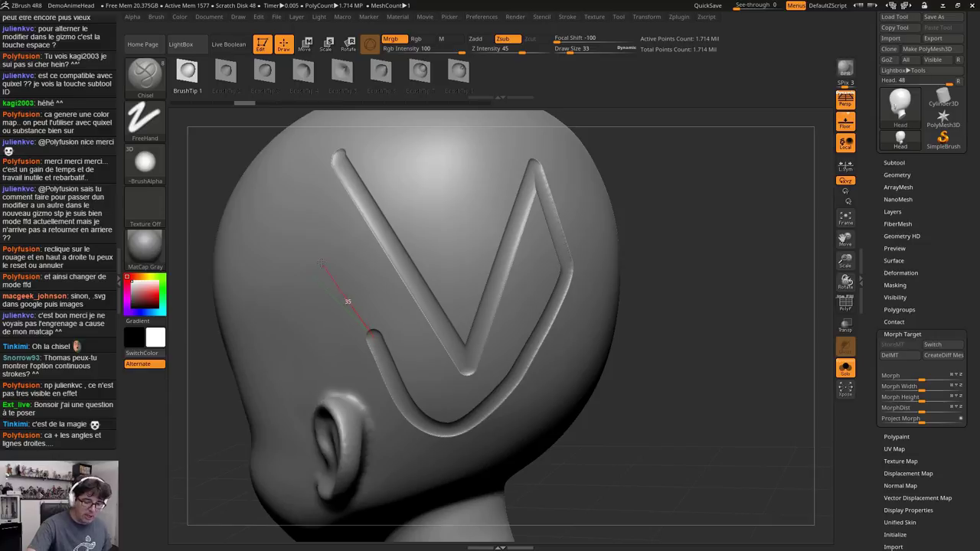
pyautogui.moveTo(270, 194)
pyautogui.mouseDown()
pyautogui.moveTo(298, 167)
pyautogui.moveTo(327, 161)
pyautogui.moveTo(330, 184)
pyautogui.moveTo(428, 348)
pyautogui.moveTo(476, 186)
pyautogui.mouseUp()
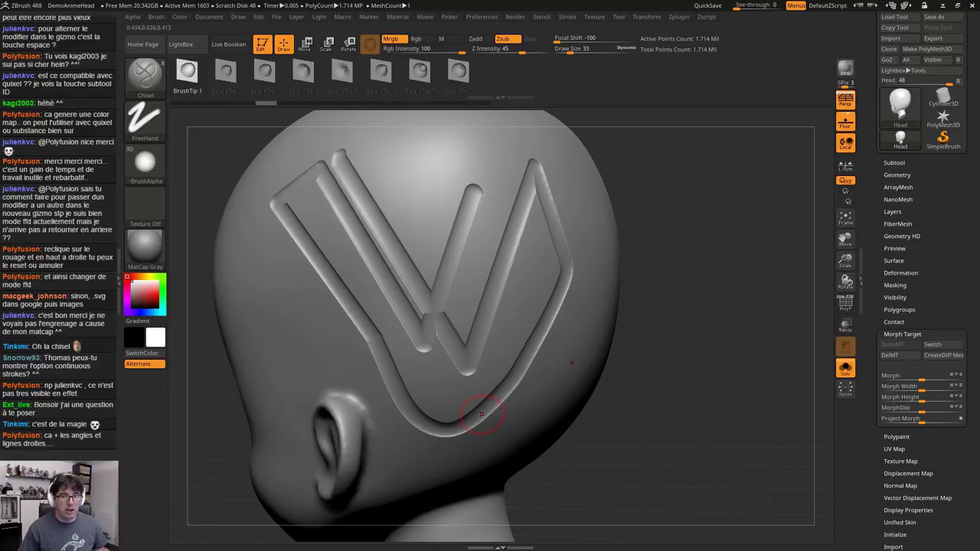
pyautogui.hotkey('ctrl', 'z')
pyautogui.hotkey('ctrl', 'z')
pyautogui.hotkey('ctrl', 'z')
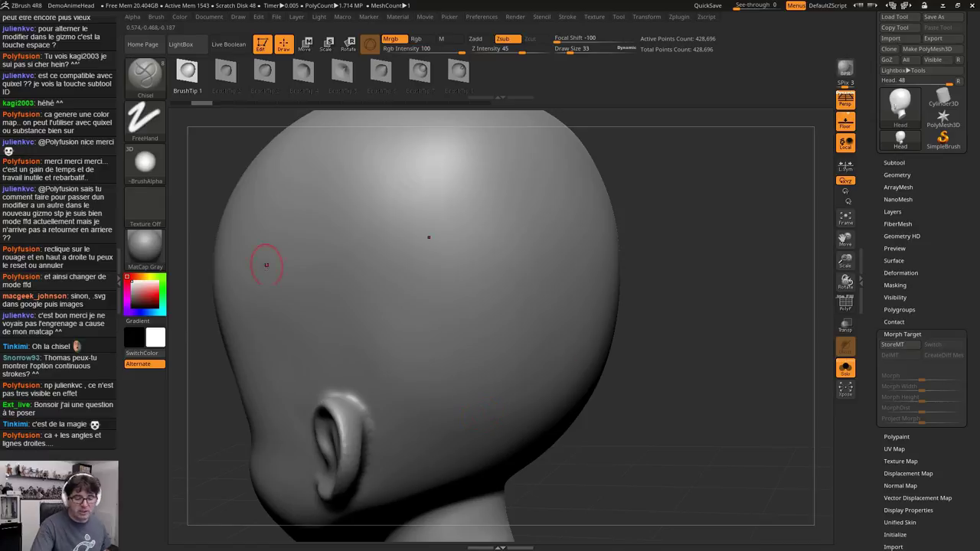
# Try several curved and S-shaped Chisel grooves above and behind the ear, undo them all, and decline activating Dynamic Subdivision
pyautogui.moveTo(293, 364)
pyautogui.mouseDown()
pyautogui.moveTo(268, 326)
pyautogui.moveTo(379, 311)
pyautogui.moveTo(437, 125)
pyautogui.mouseUp()
pyautogui.hotkey('ctrl', 'z')
pyautogui.moveTo(294, 366)
pyautogui.mouseDown()
pyautogui.moveTo(290, 314)
pyautogui.moveTo(387, 203)
pyautogui.moveTo(395, 210)
pyautogui.mouseUp()
pyautogui.moveTo(433, 379)
pyautogui.mouseDown()
pyautogui.moveTo(529, 337)
pyautogui.moveTo(489, 222)
pyautogui.mouseUp()
pyautogui.moveTo(366, 335)
pyautogui.mouseDown()
pyautogui.moveTo(356, 265)
pyautogui.moveTo(469, 147)
pyautogui.moveTo(285, 186)
pyautogui.moveTo(244, 295)
pyautogui.mouseUp()
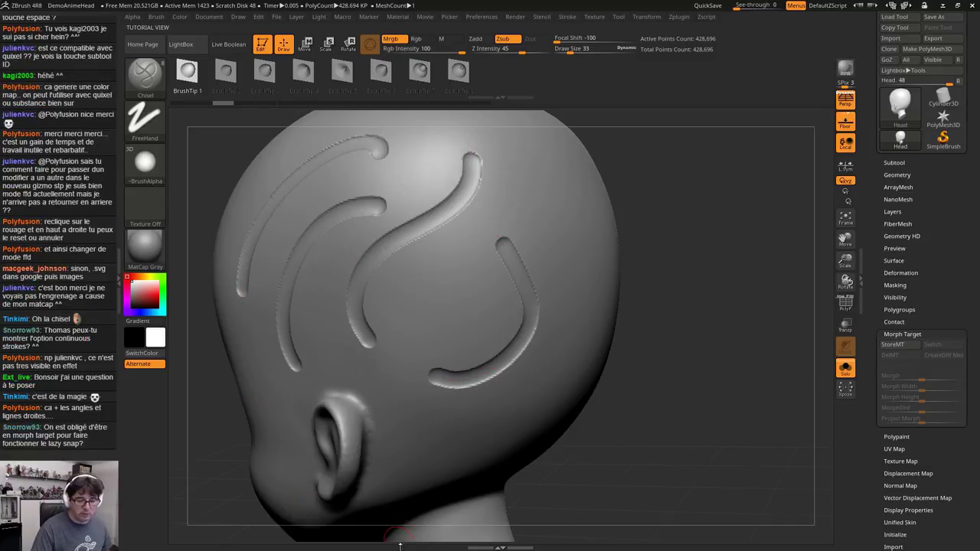
pyautogui.hotkey('ctrl', 'z')
pyautogui.hotkey('ctrl', 'z')
pyautogui.hotkey('ctrl', 'z')
pyautogui.hotkey('ctrl', 'z')
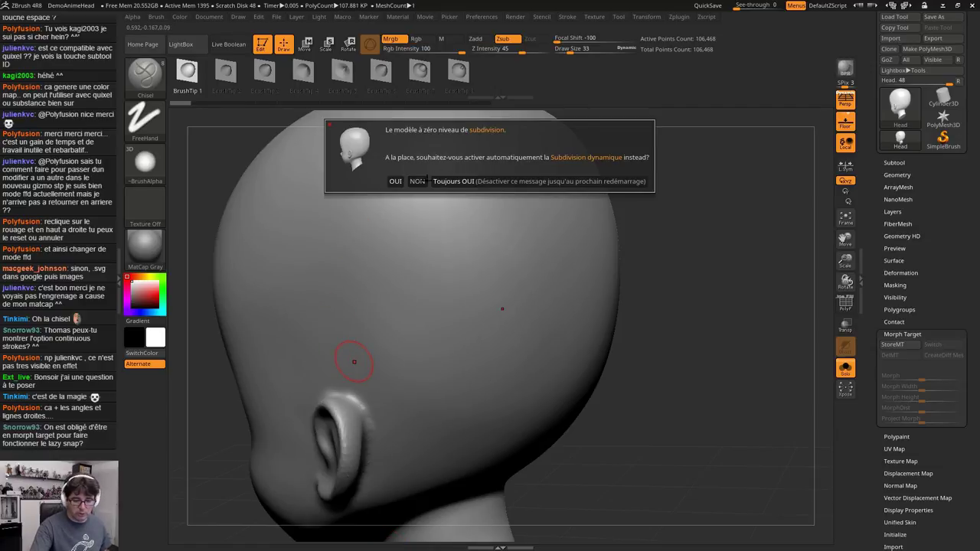
pyautogui.click(418, 182)
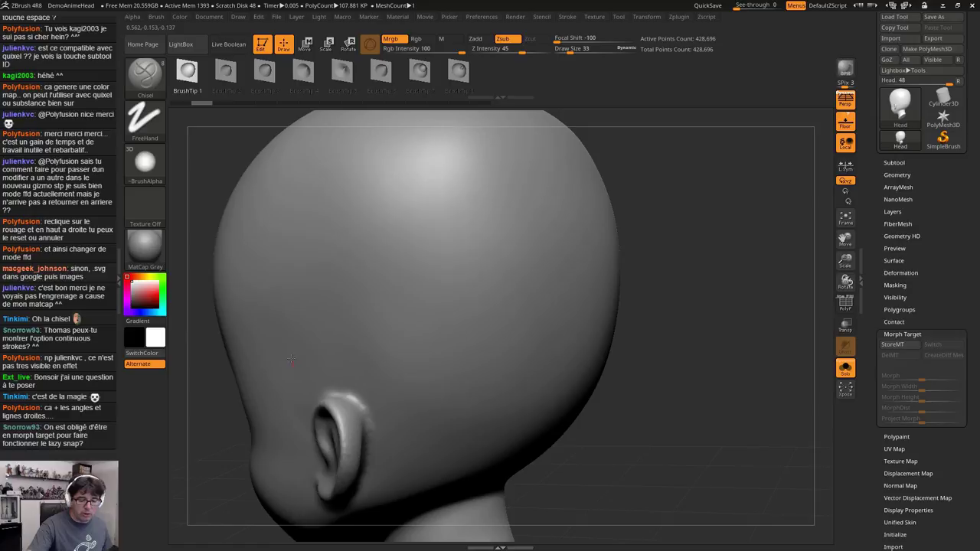
# Carve one closed angular Chisel outline above the ear, starting with a short curve and continuing with snapped straight segments
pyautogui.moveTo(291, 359); pyautogui.dragTo(297, 307)
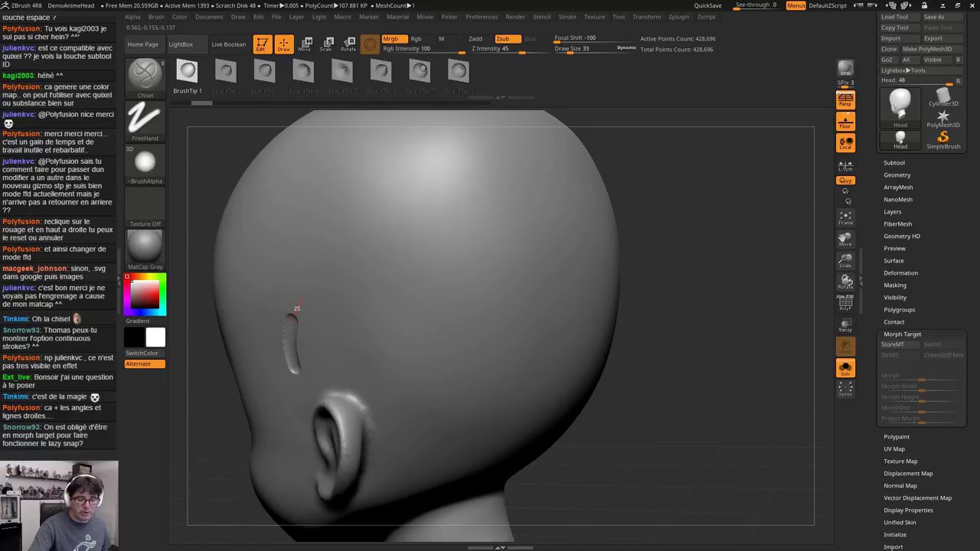
pyautogui.click(491, 176)
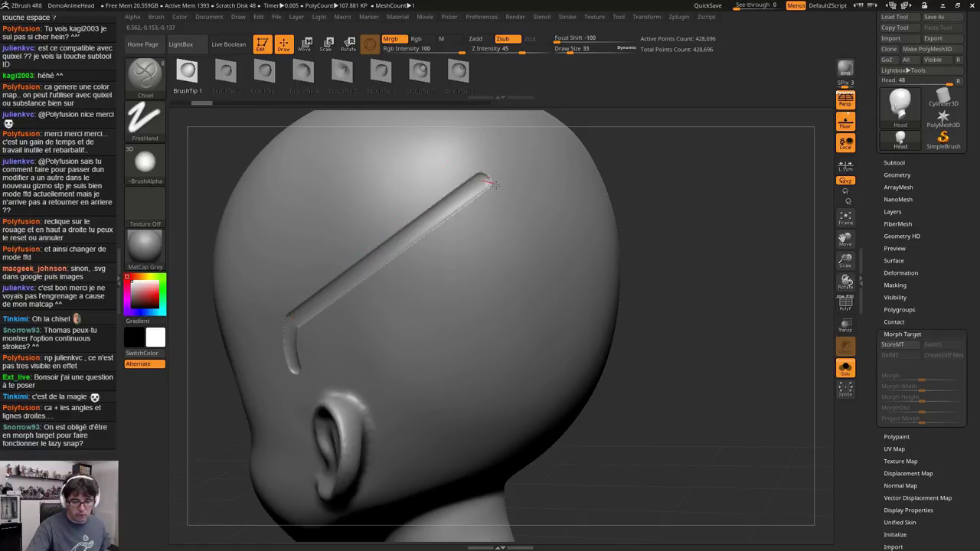
pyautogui.click(566, 283)
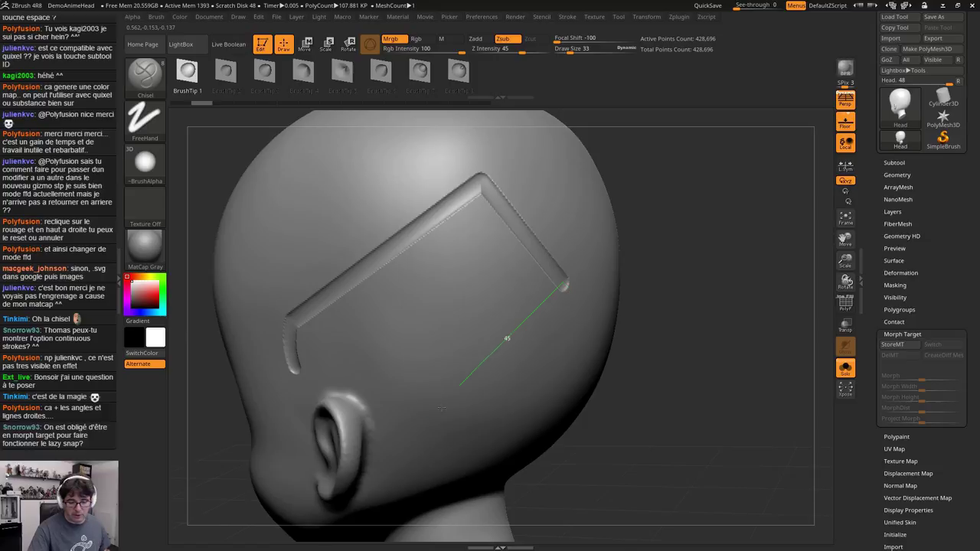
pyautogui.click(403, 442)
pyautogui.click(371, 359)
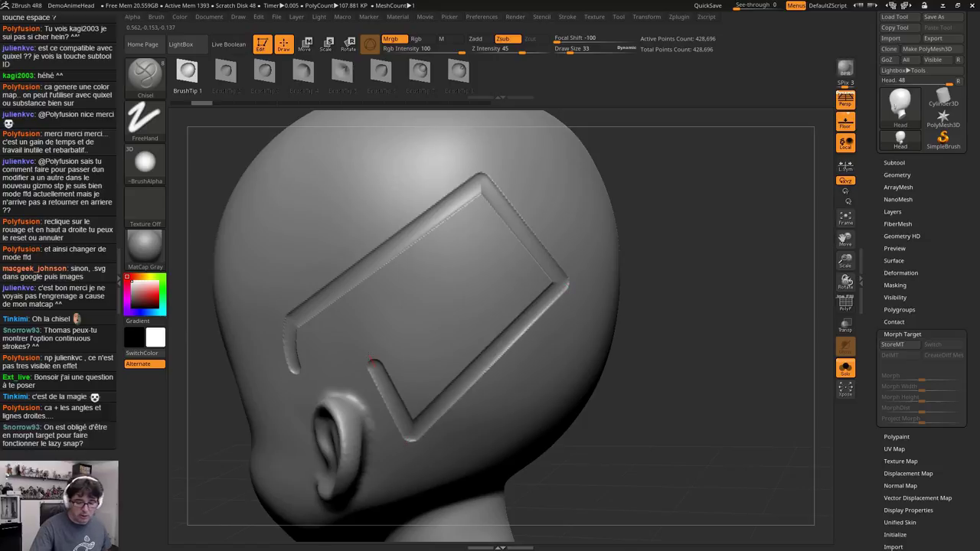
pyautogui.click(292, 366)
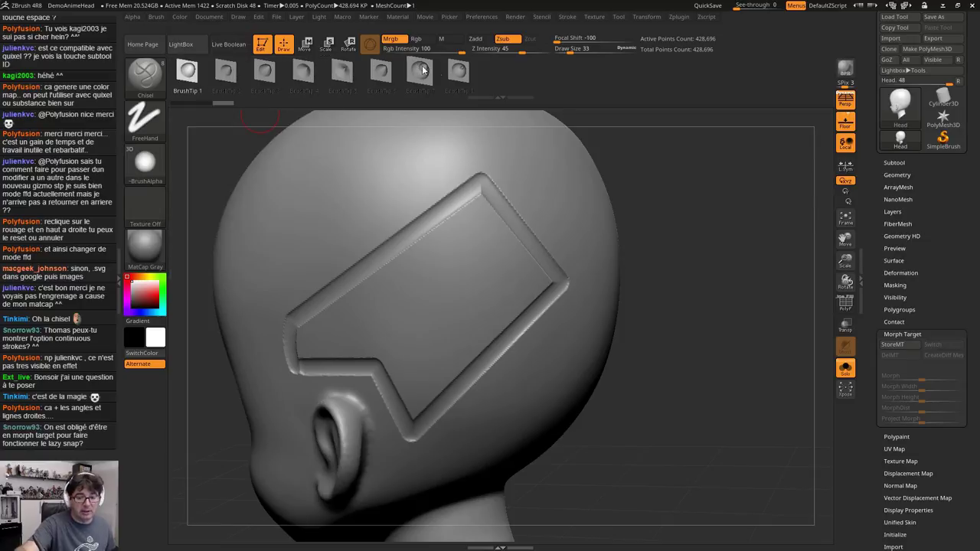
# Carve two roughly parallel diagonal grooves above the angular outline, the first with BrushTip 8 and the second with BrushTip 7
pyautogui.click(459, 71)
pyautogui.moveTo(423, 201); pyautogui.dragTo(461, 210, button='right')
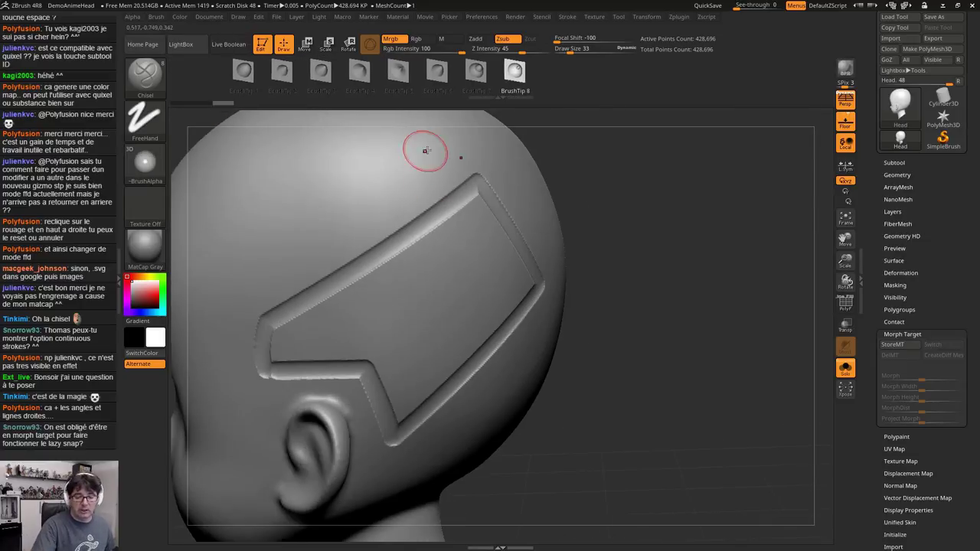
pyautogui.moveTo(446, 147); pyautogui.dragTo(213, 265)
pyautogui.keyDown('alt'); pyautogui.moveTo(472, 227); pyautogui.dragTo(548, 325, button='right'); pyautogui.keyUp('alt')
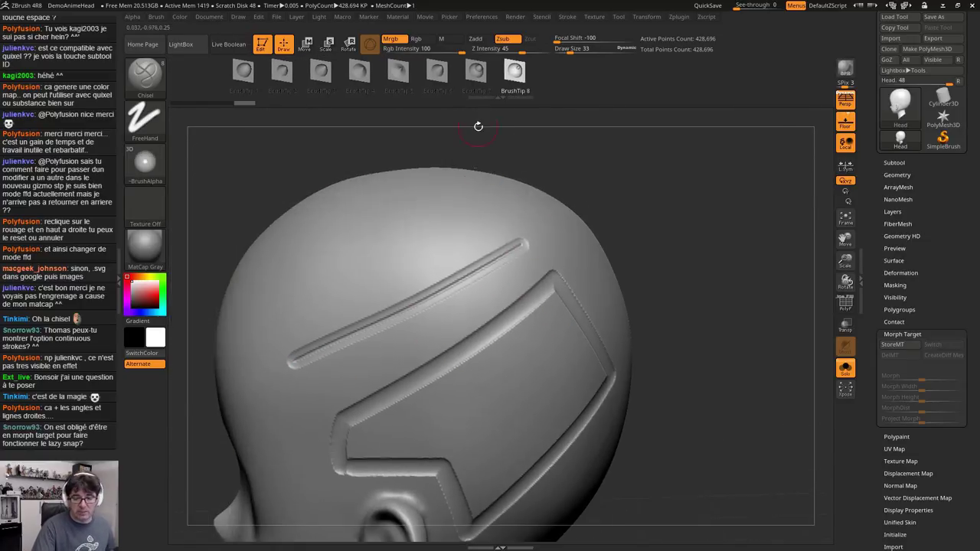
pyautogui.click(475, 75)
pyautogui.moveTo(465, 219); pyautogui.dragTo(292, 321)
pyautogui.moveTo(536, 264); pyautogui.dragTo(481, 232, button='right')
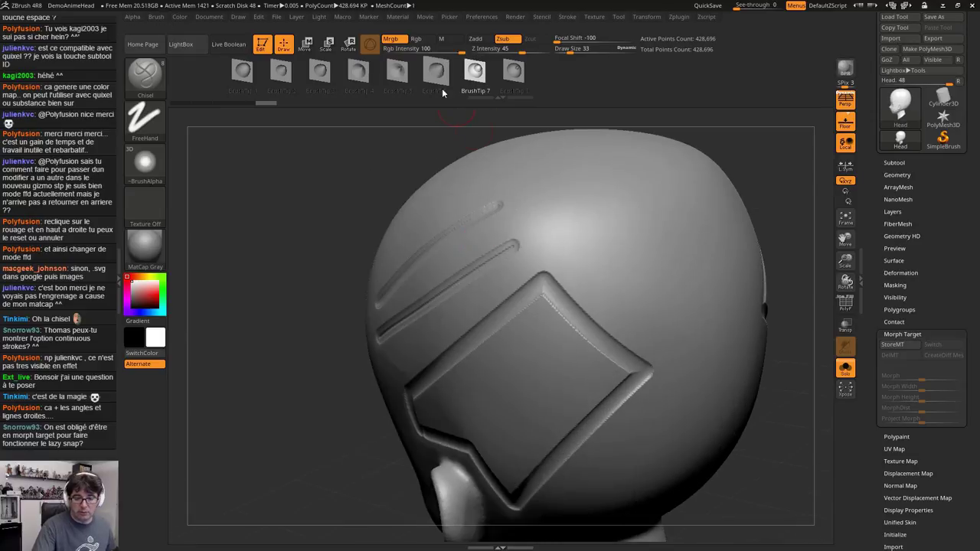
# Carve a curved groove near the top of the head with BrushTip 5 and subdivide the mesh once
pyautogui.click(398, 75)
pyautogui.moveTo(582, 201)
pyautogui.mouseDown()
pyautogui.moveTo(604, 286)
pyautogui.moveTo(638, 193)
pyautogui.mouseUp()
pyautogui.moveTo(642, 265)
pyautogui.keyDown('alt'); pyautogui.mouseDown(button='right')
pyautogui.moveTo(575, 253)
pyautogui.moveTo(503, 211)
pyautogui.moveTo(499, 313)
pyautogui.moveTo(562, 224)
pyautogui.mouseUp(button='right'); pyautogui.keyUp('alt')
pyautogui.hotkey('ctrl', 'd')
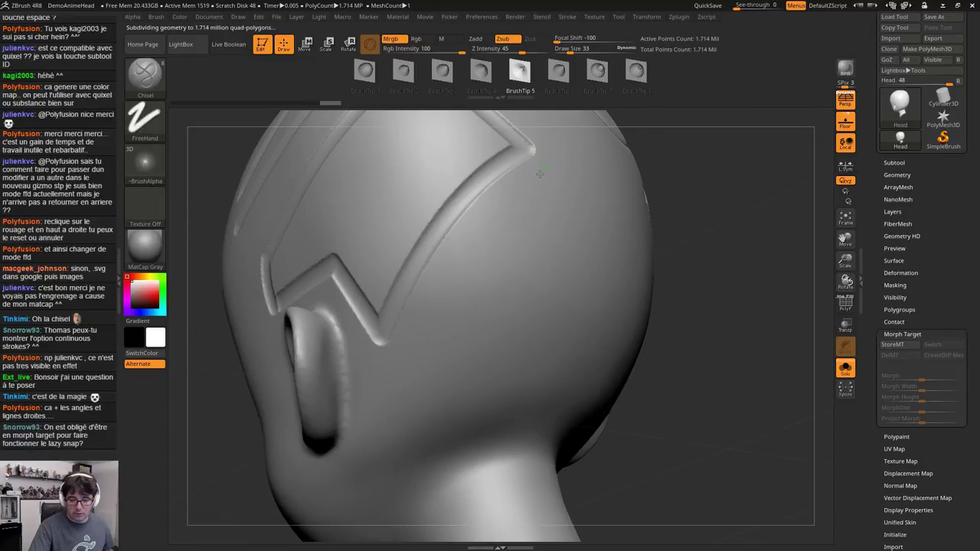
# Try a four-sided BrushTip 5 outline on the back of the head and undo its segments
pyautogui.moveTo(545, 165); pyautogui.dragTo(398, 391)
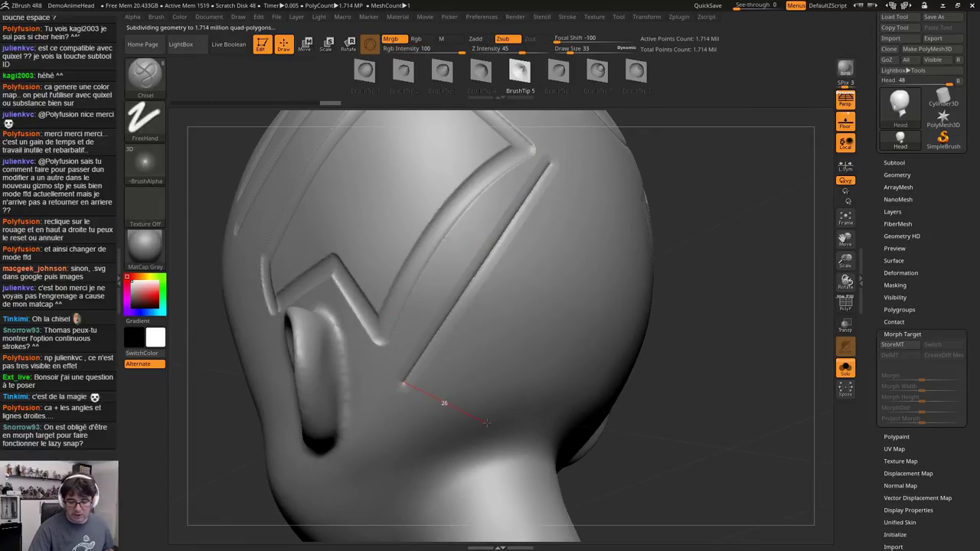
pyautogui.moveTo(487, 423)
pyautogui.mouseDown()
pyautogui.moveTo(597, 191)
pyautogui.moveTo(552, 164)
pyautogui.mouseUp()
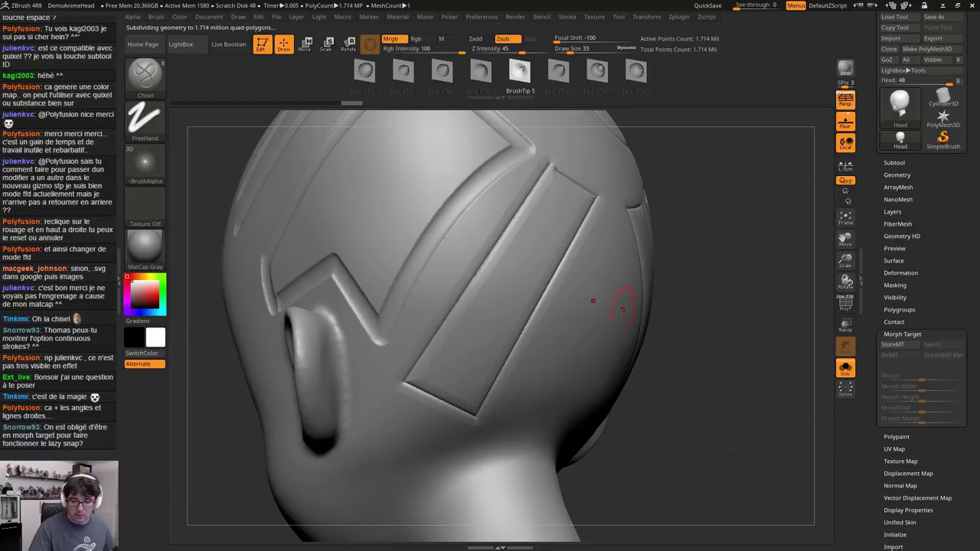
pyautogui.hotkey('ctrl', 'z')
pyautogui.hotkey('ctrl', 'z')
pyautogui.hotkey('ctrl', 'z')
pyautogui.hotkey('ctrl', 'z')
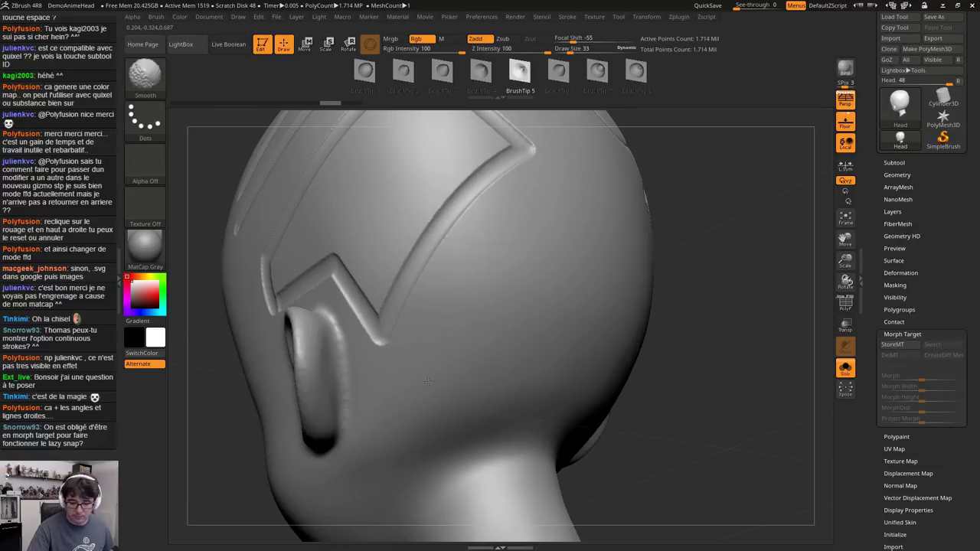
# Carve a closed four-sided BrushTip 5 outline behind the angular panel, starting beside the panel's rear corner
pyautogui.moveTo(534, 163)
pyautogui.mouseDown()
pyautogui.moveTo(465, 344)
pyautogui.moveTo(419, 366)
pyautogui.mouseUp()
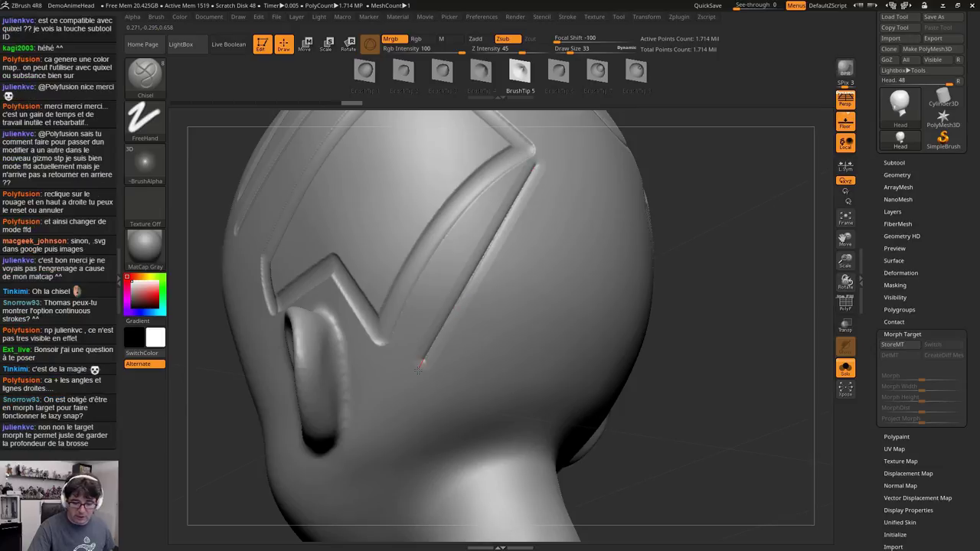
pyautogui.moveTo(528, 400); pyautogui.dragTo(527, 399)
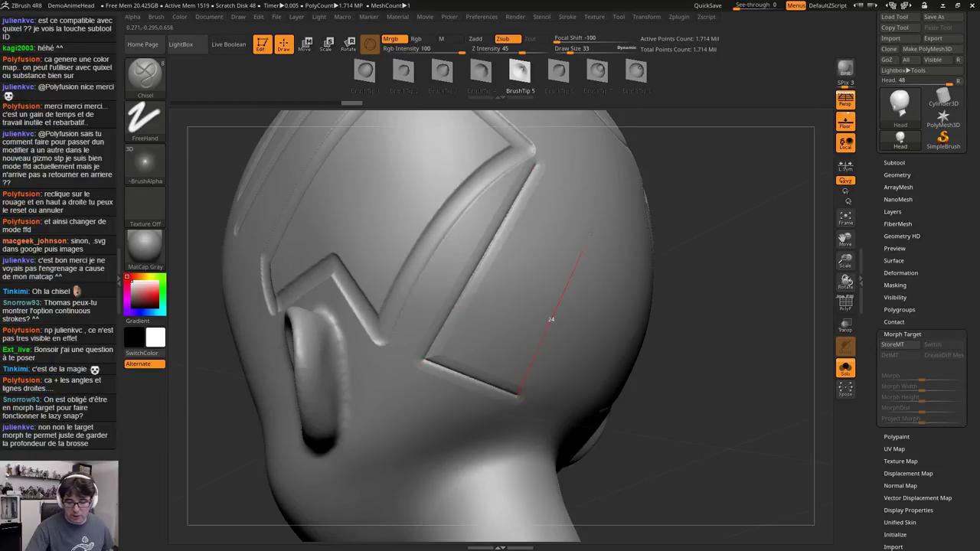
pyautogui.moveTo(584, 251)
pyautogui.mouseDown()
pyautogui.moveTo(609, 184)
pyautogui.moveTo(530, 162)
pyautogui.mouseUp()
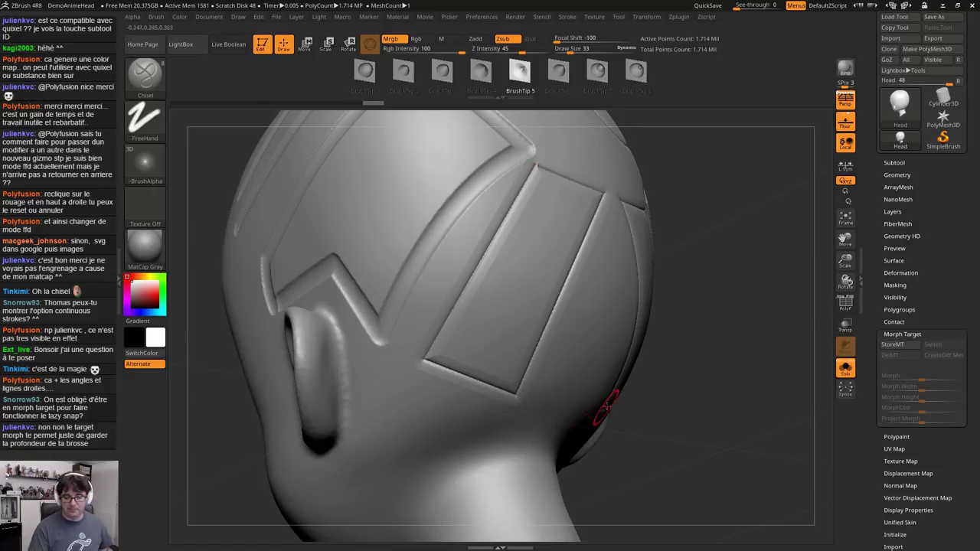
pyautogui.moveTo(631, 418); pyautogui.dragTo(592, 381)
pyautogui.moveTo(593, 382); pyautogui.dragTo(505, 344, button='right')
pyautogui.moveTo(505, 344); pyautogui.dragTo(563, 380, button='right')
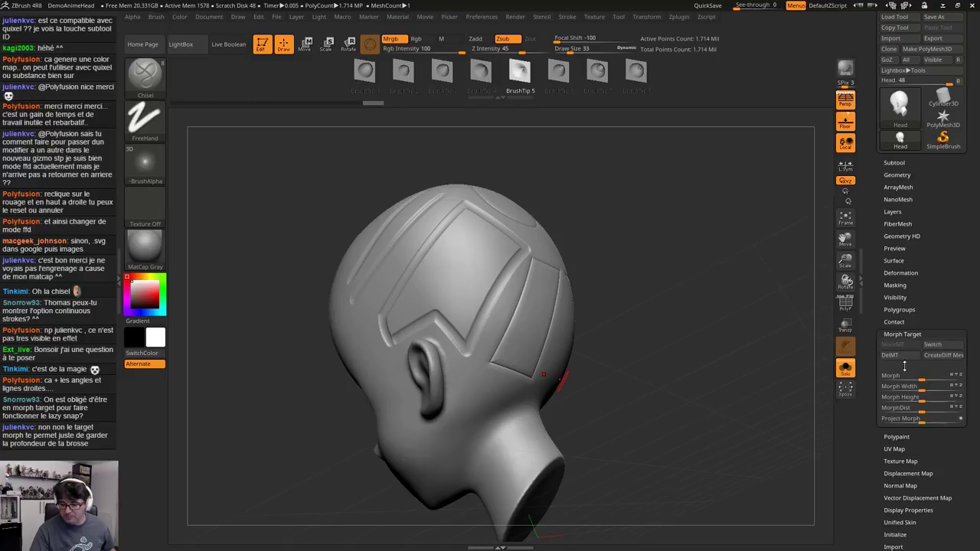
# Carve several crossing straight BrushTip 5 grooves over the angular panel and the four-sided outline, with no morph target stored
pyautogui.moveTo(804, 423); pyautogui.dragTo(804, 443)
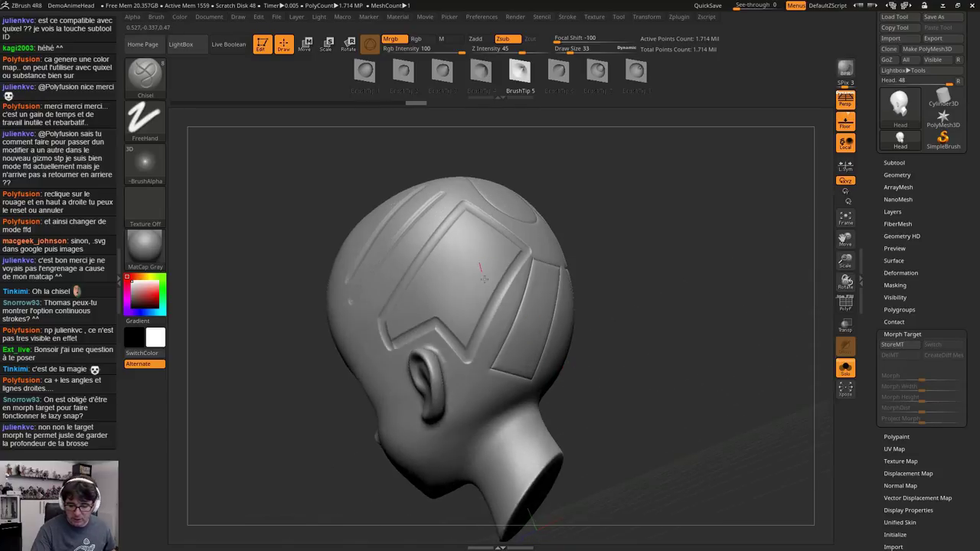
pyautogui.moveTo(479, 261); pyautogui.dragTo(521, 365)
pyautogui.moveTo(542, 298); pyautogui.dragTo(440, 301)
pyautogui.keyDown('alt'); pyautogui.moveTo(651, 383); pyautogui.dragTo(661, 488); pyautogui.keyUp('alt')
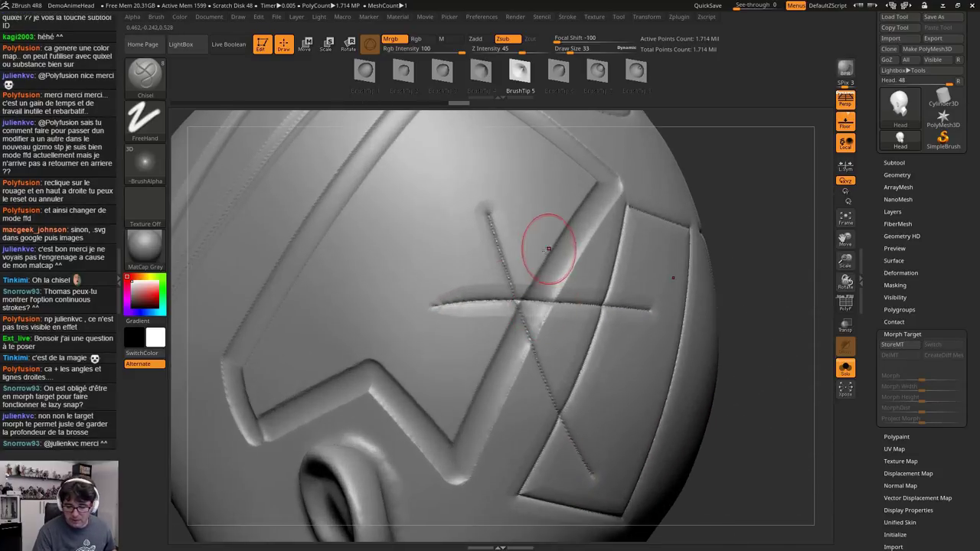
pyautogui.moveTo(550, 247); pyautogui.dragTo(434, 278)
pyautogui.moveTo(530, 212)
pyautogui.mouseDown()
pyautogui.moveTo(461, 309)
pyautogui.moveTo(497, 322)
pyautogui.mouseUp()
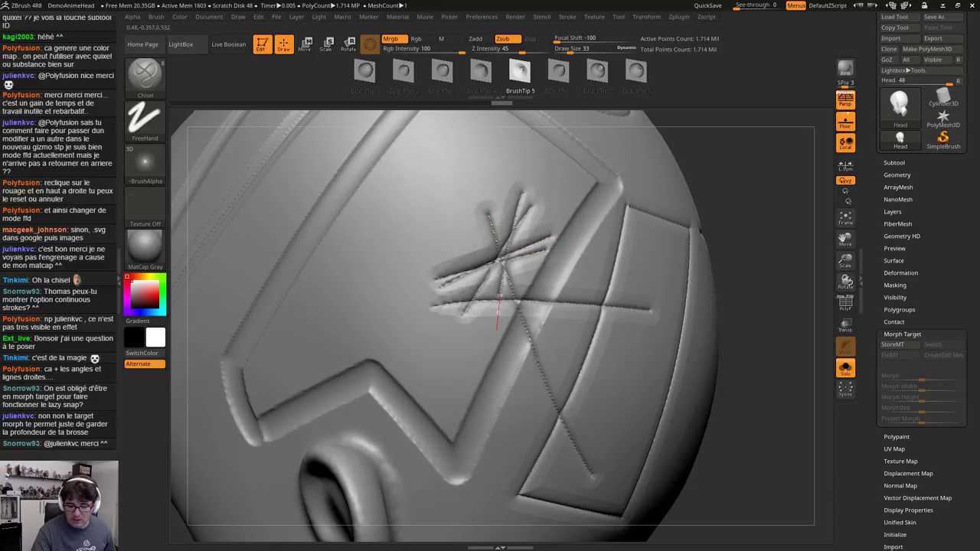
pyautogui.moveTo(773, 360); pyautogui.dragTo(728, 418)
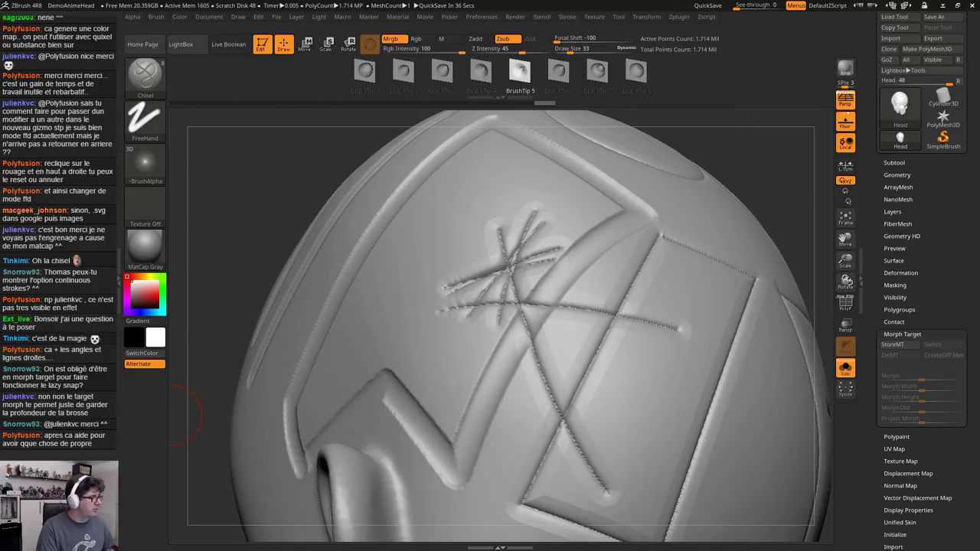
# Switch to File Explorer, open ZBrush4_R8_whats_new.pdf from the ZBrush 4R8 Documentation folder, and fit a full page in view
pyautogui.moveTo(251, 62); pyautogui.dragTo(447, 42)
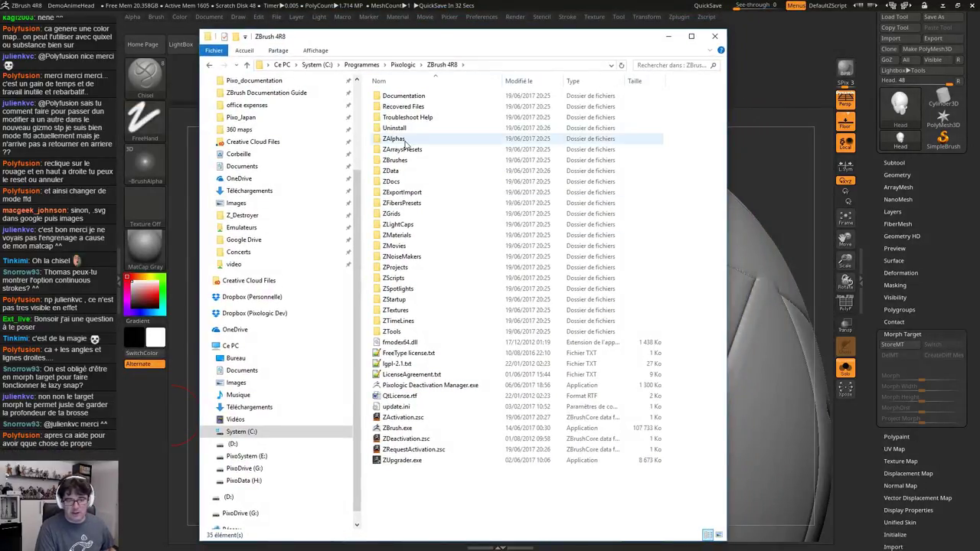
pyautogui.doubleClick(392, 96)
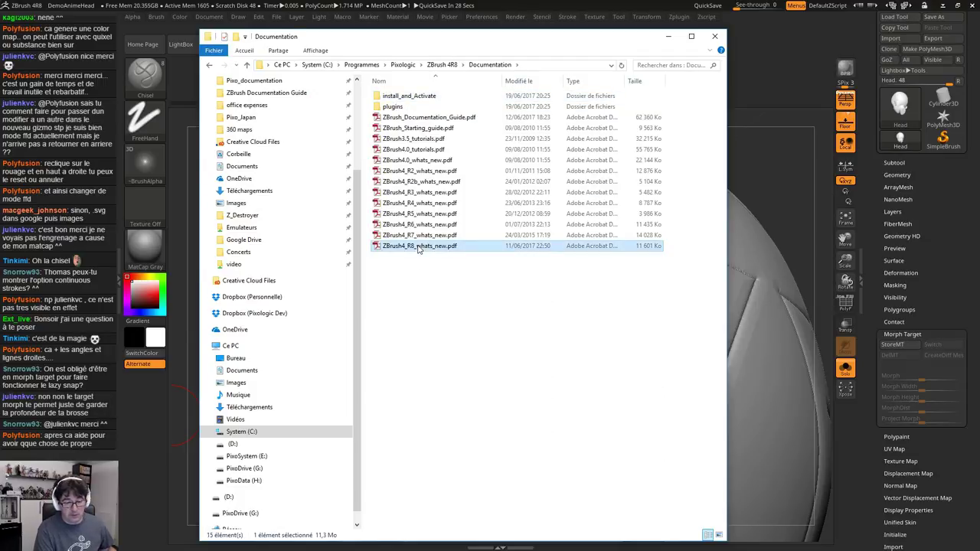
pyautogui.doubleClick(496, 246)
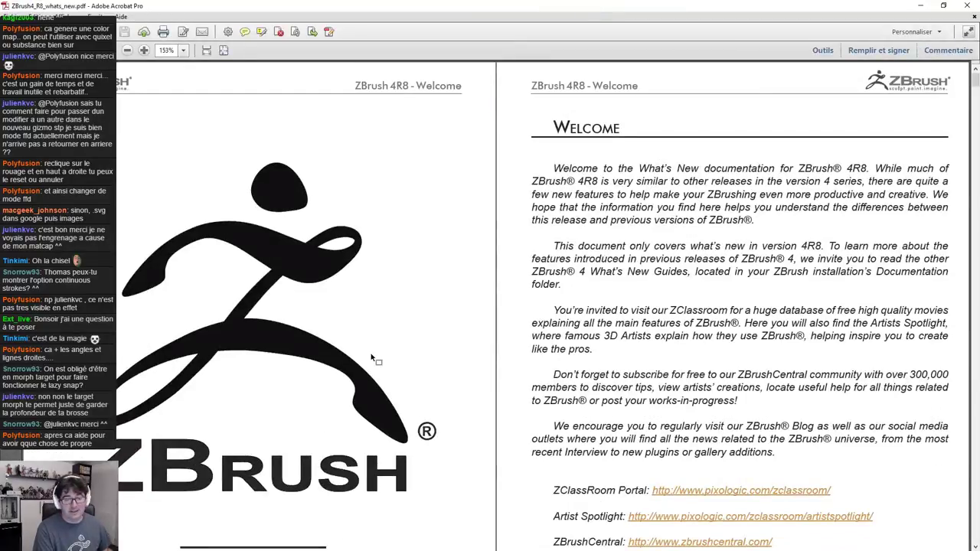
pyautogui.scroll(-2, 382, 348)
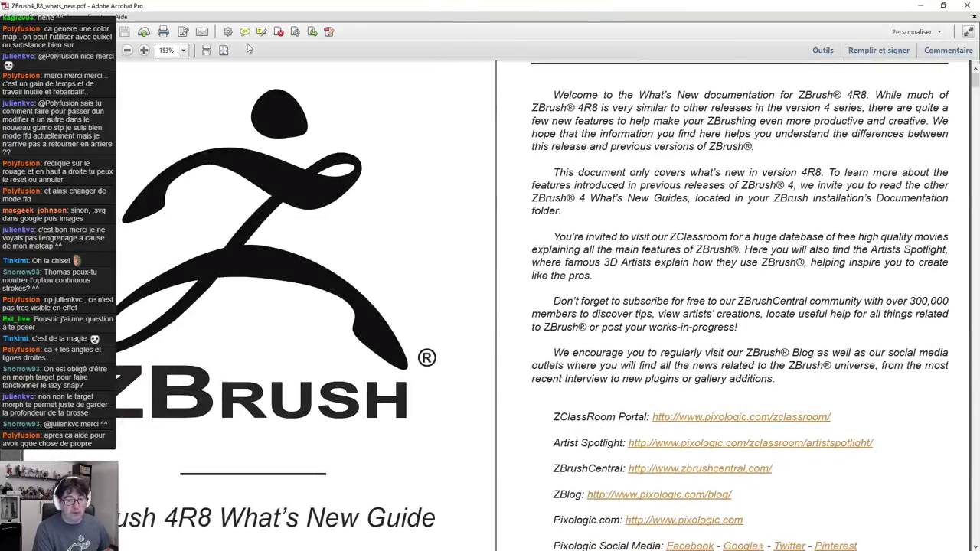
pyautogui.click(224, 50)
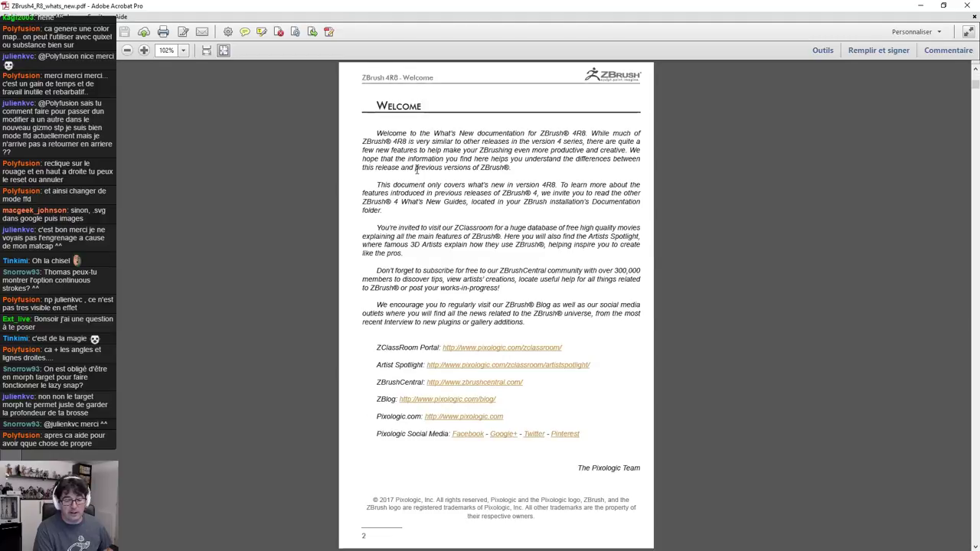
# Skim the What's New guide from the welcome page through the About and Installation, Upgrading & Activation chapters
pyautogui.scroll(-1, 417, 169)
pyautogui.scroll(-3, 469, 188)
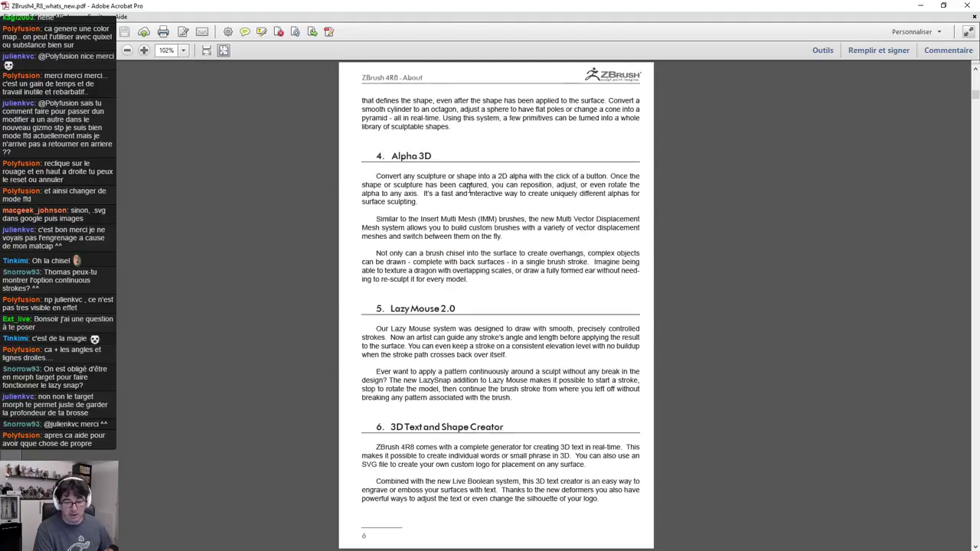
pyautogui.scroll(-4, 470, 188)
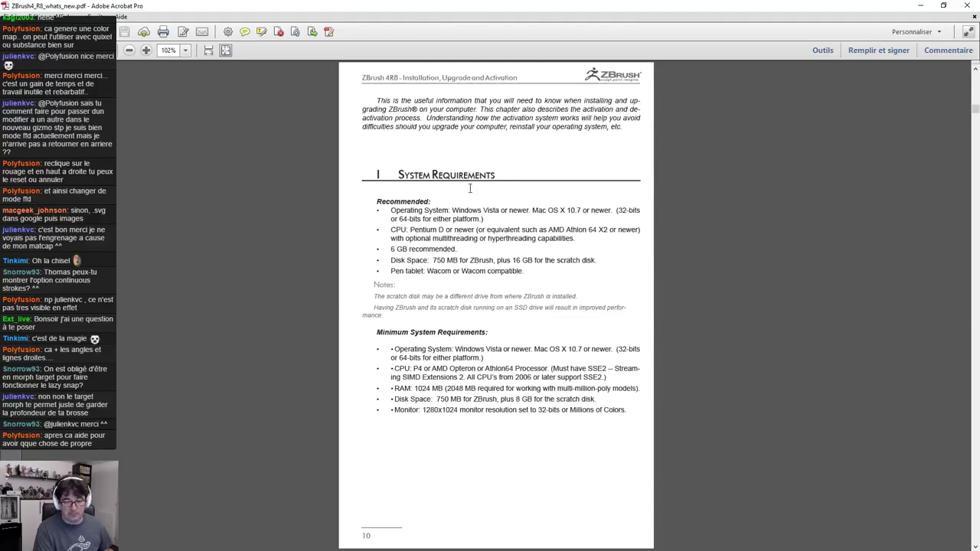
pyautogui.scroll(2, 470, 188)
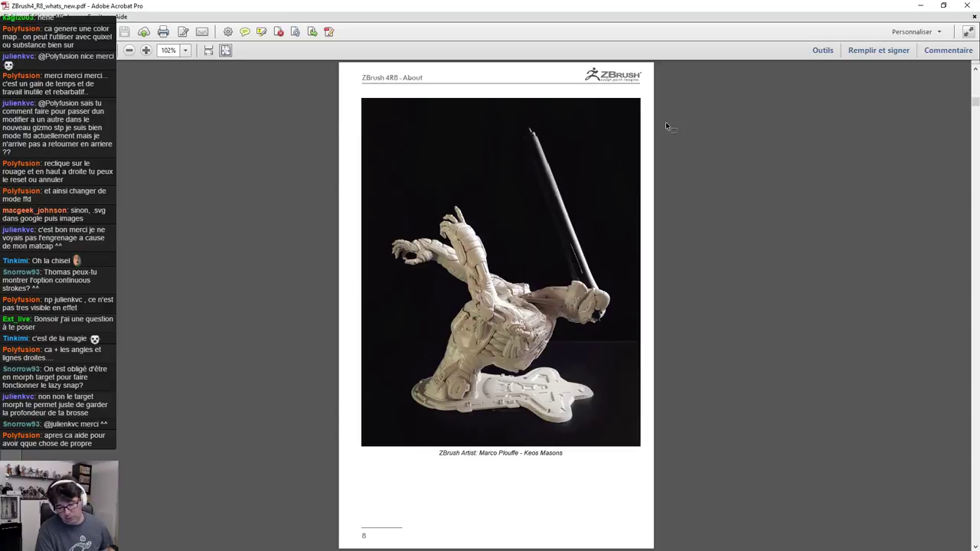
pyautogui.scroll(-7, 480, 255)
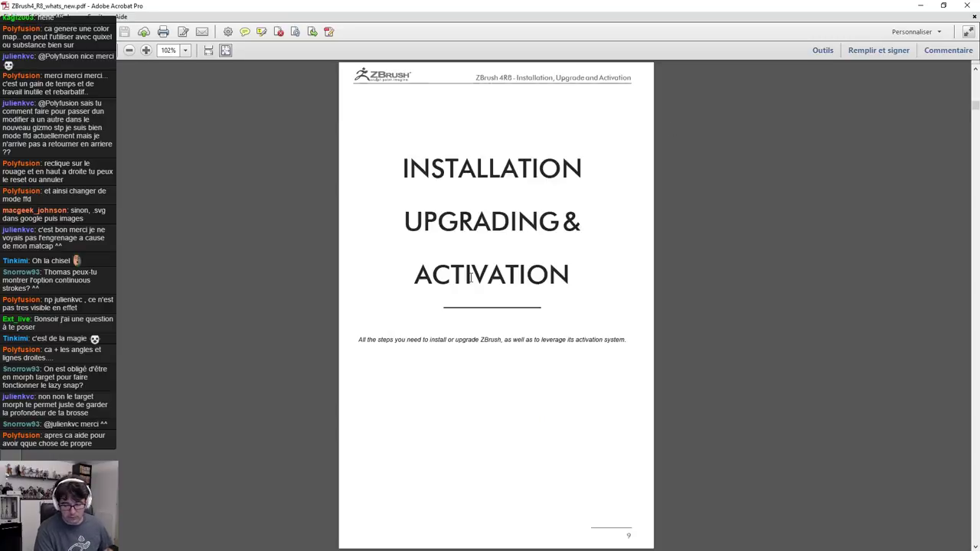
pyautogui.scroll(-12, 480, 255)
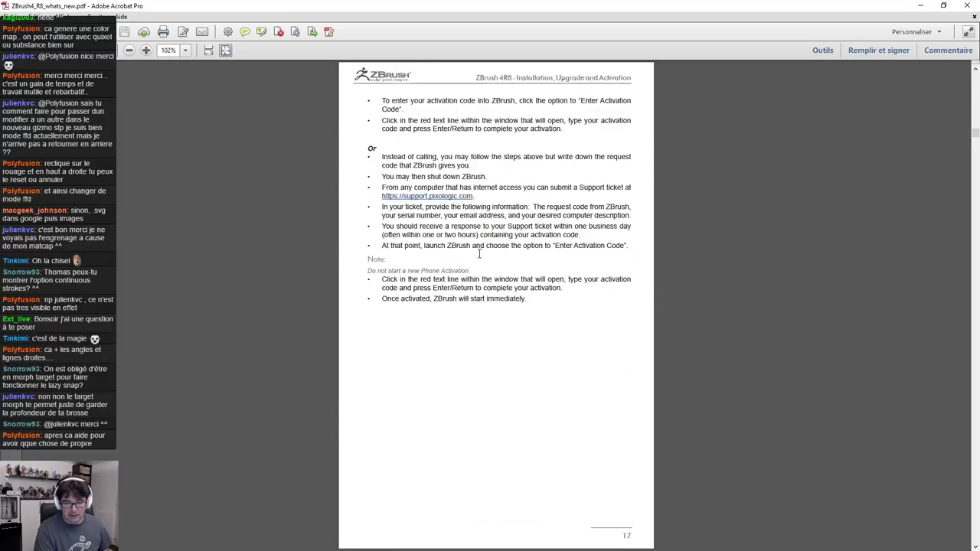
# Examine the What's New guide's Boolean Operations chapter, including the coplanar faces, Boolean Process, Live Boolean Mode and Performance sections
pyautogui.scroll(1, 480, 246)
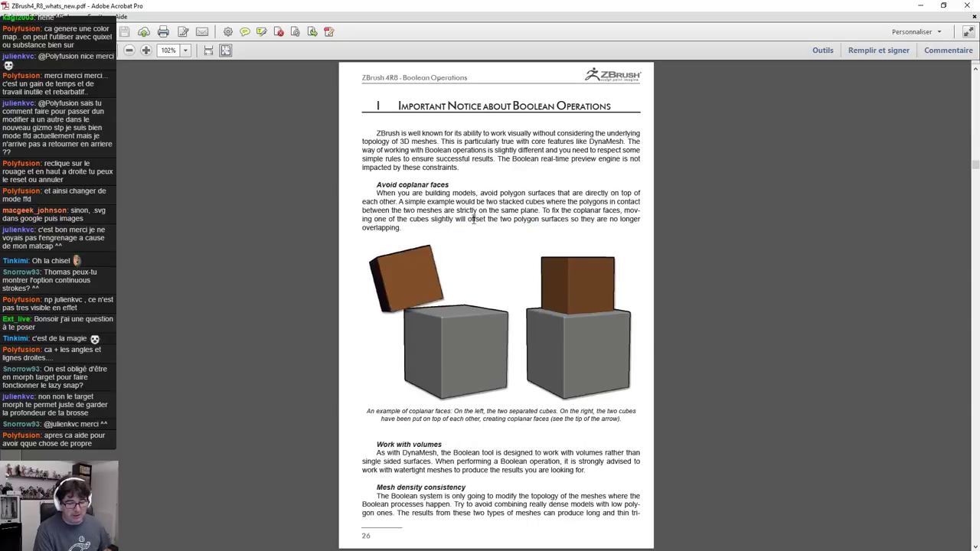
pyautogui.scroll(-1, 470, 229)
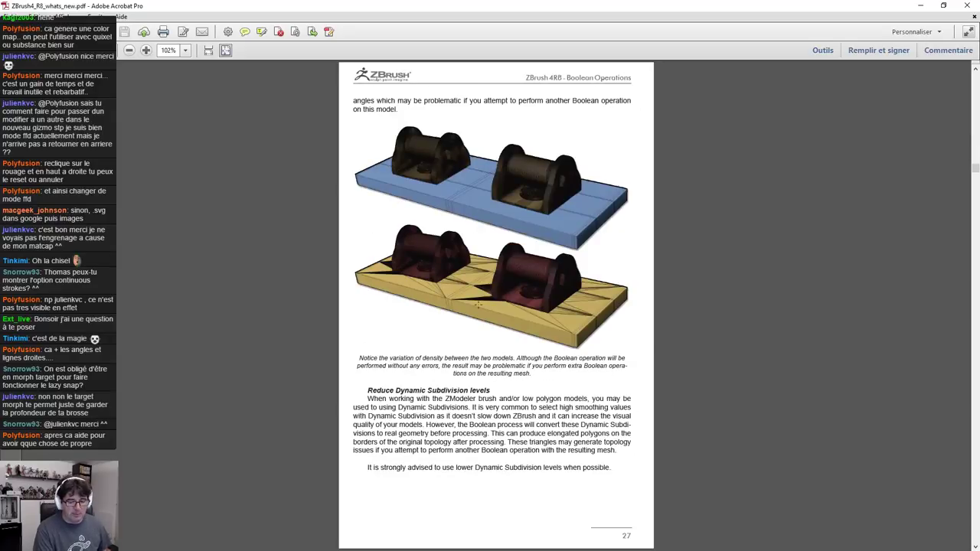
pyautogui.scroll(-1, 474, 238)
pyautogui.scroll(-5, 478, 242)
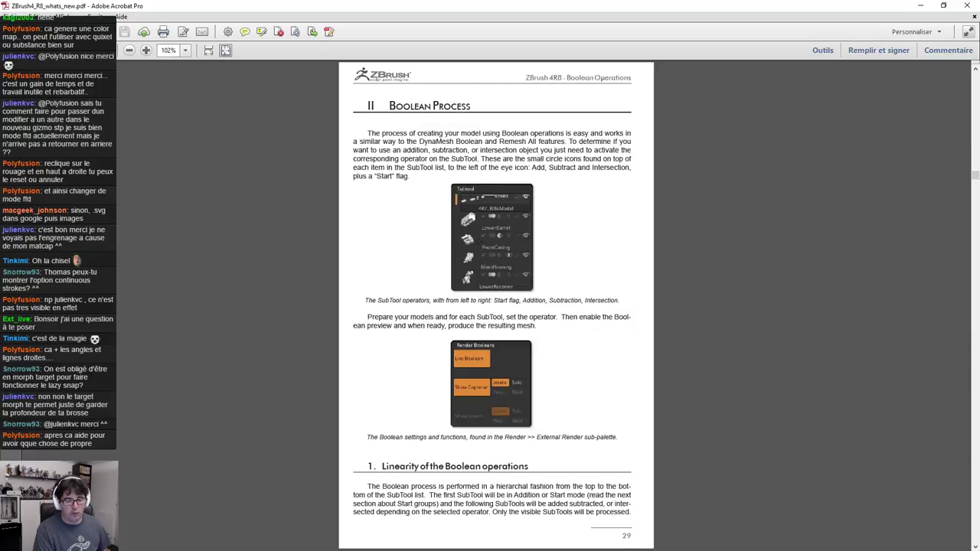
pyautogui.scroll(-2, 506, 235)
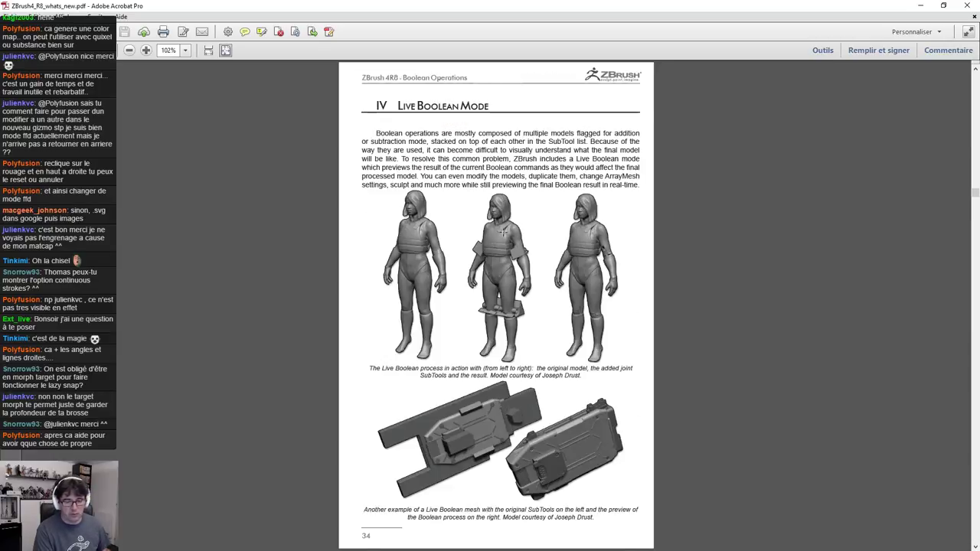
pyautogui.scroll(1, 503, 230)
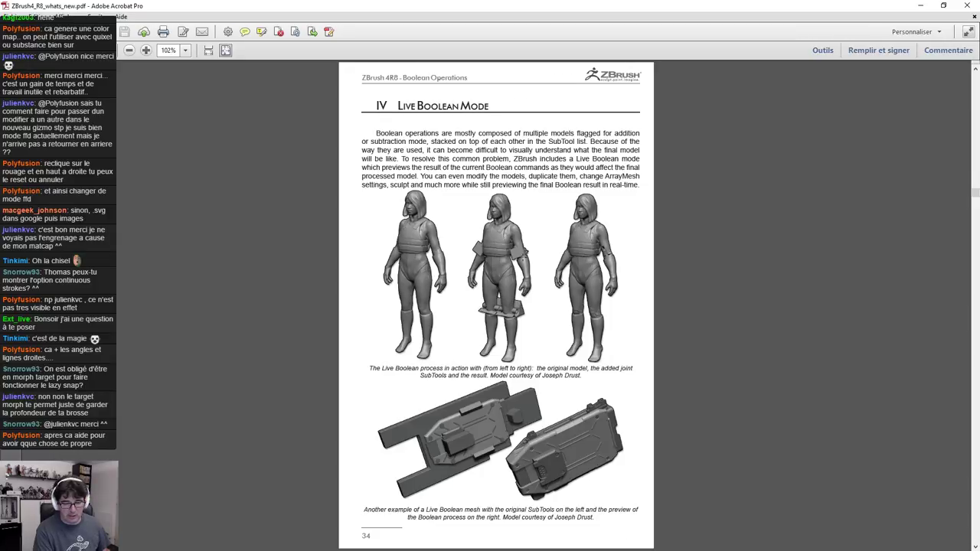
pyautogui.scroll(-9, 524, 255)
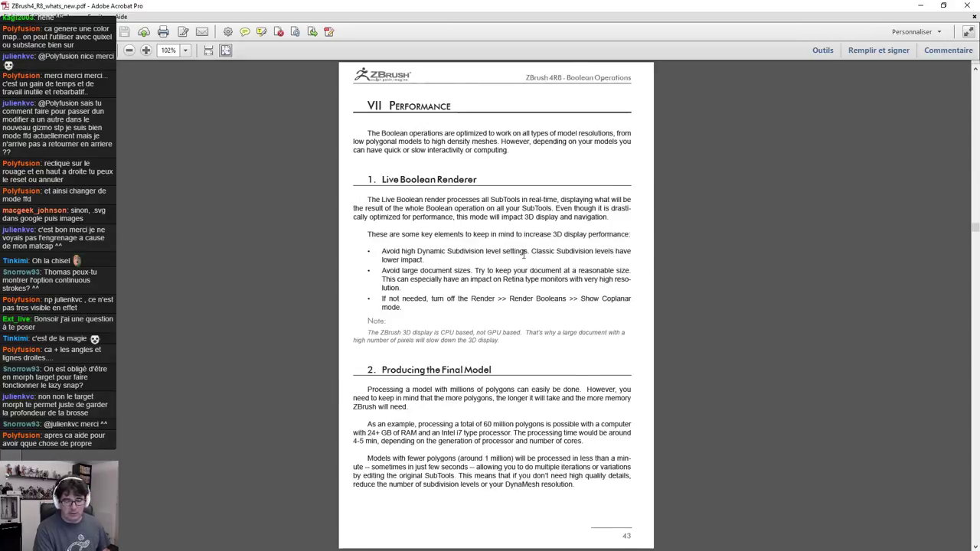
pyautogui.scroll(-2, 523, 255)
# Close the What's New guide, open ZBrush_Documentation_Guide.pdf from the Documentation folder, and fit a full page in view
pyautogui.click(967, 6)
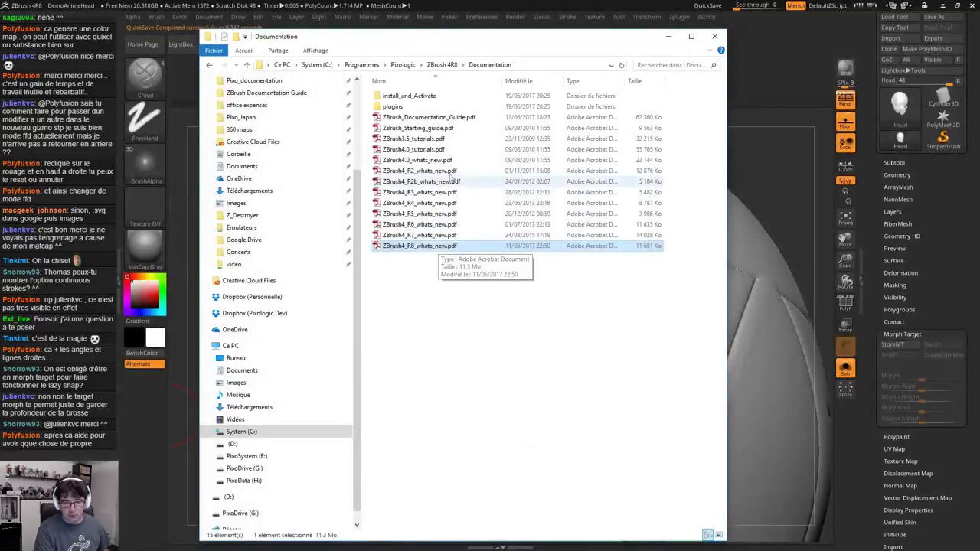
pyautogui.click(412, 120)
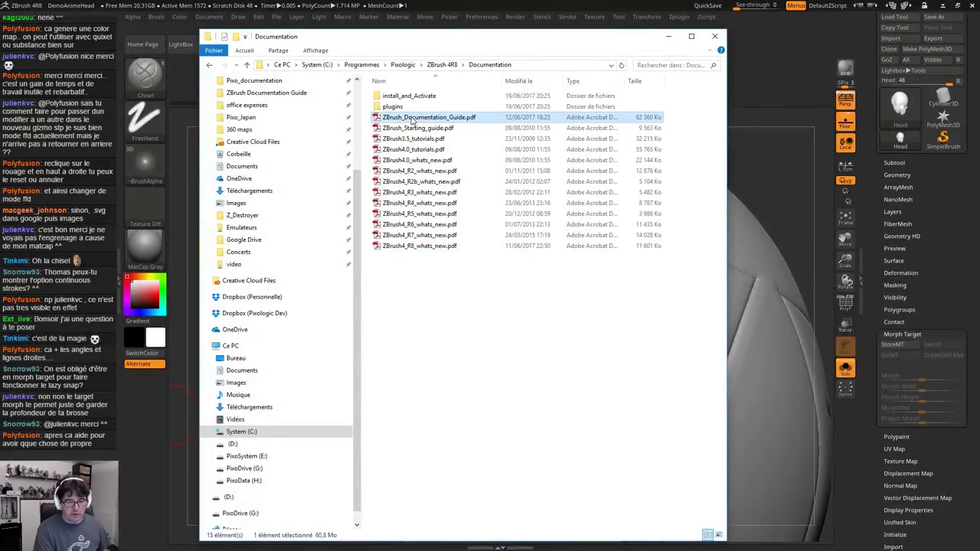
pyautogui.doubleClick(412, 120)
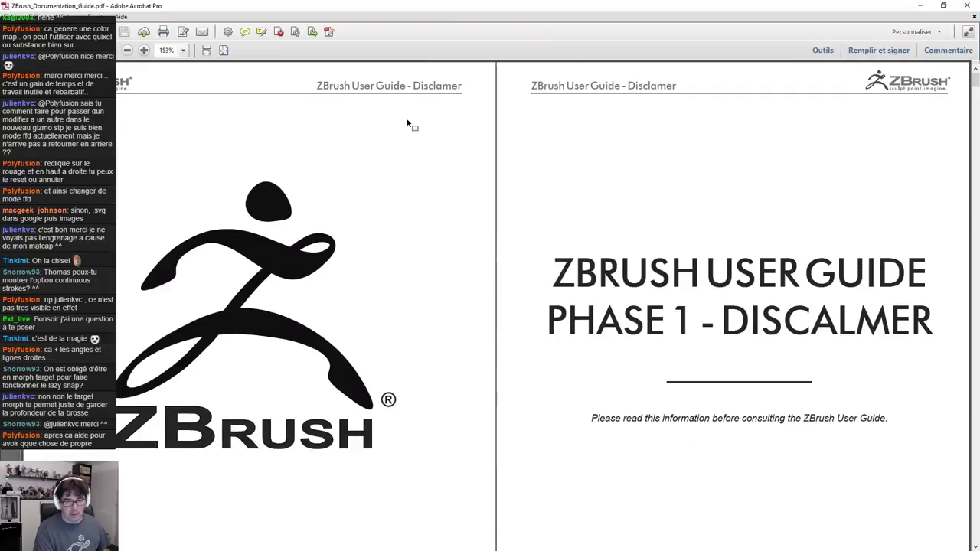
pyautogui.click(223, 50)
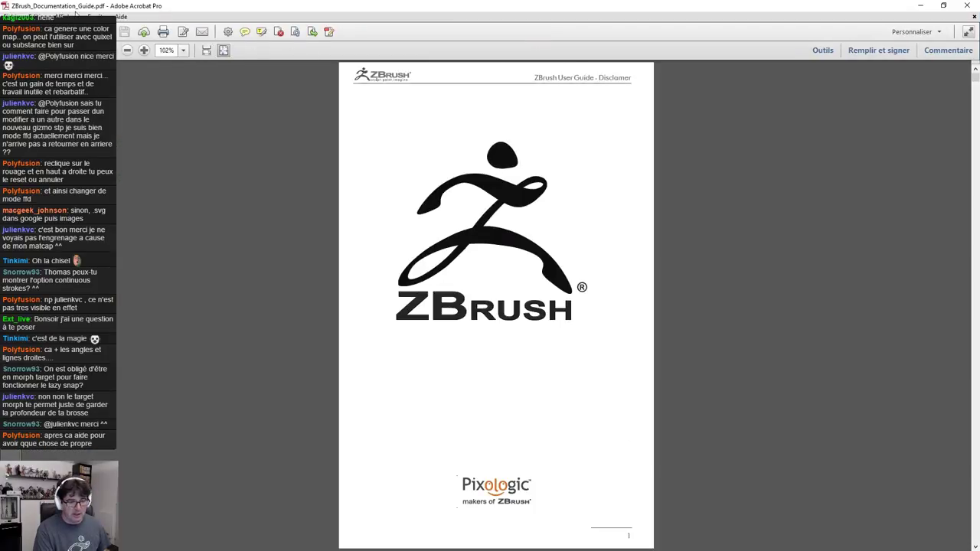
# Show the annotation tools and the comments list beside the documentation guide's cover page
pyautogui.click(76, 13)
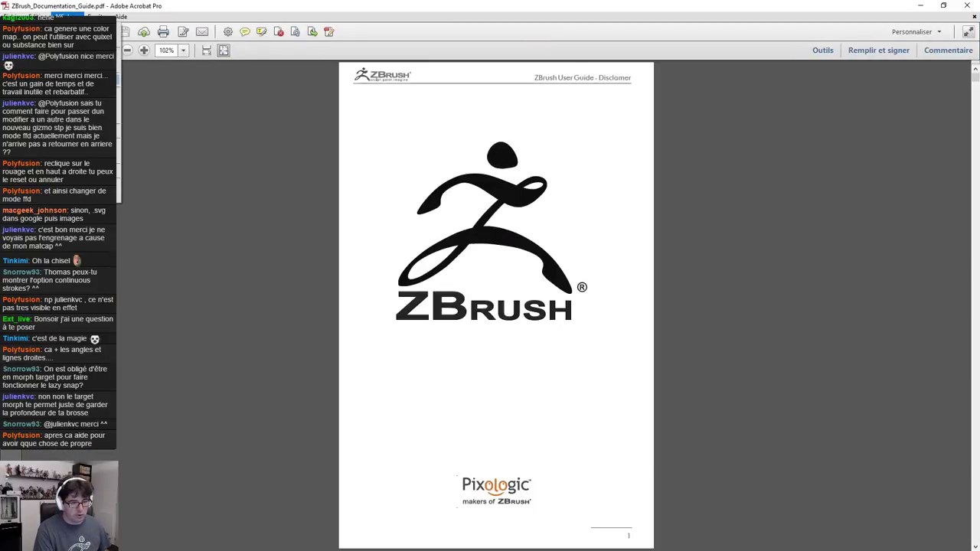
pyautogui.moveTo(98, 16)
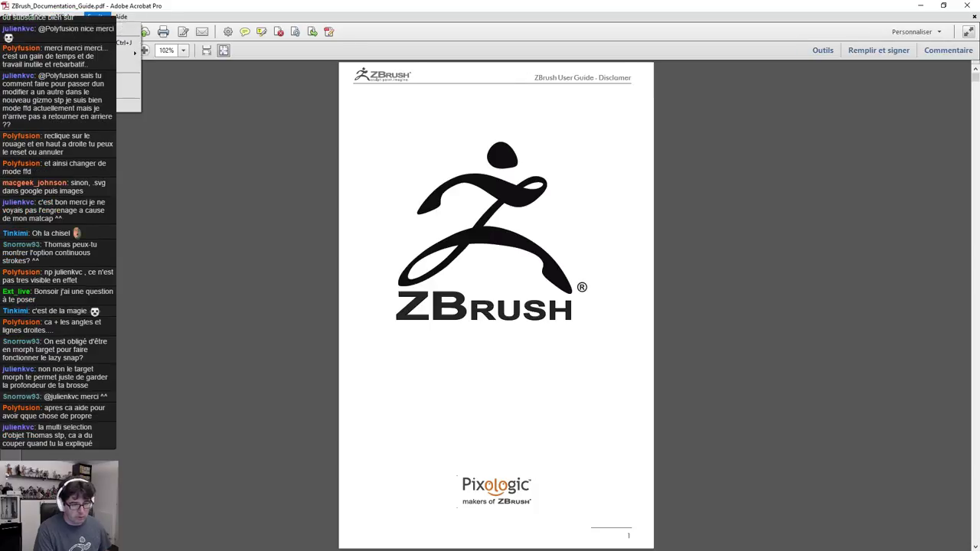
pyautogui.click(245, 31)
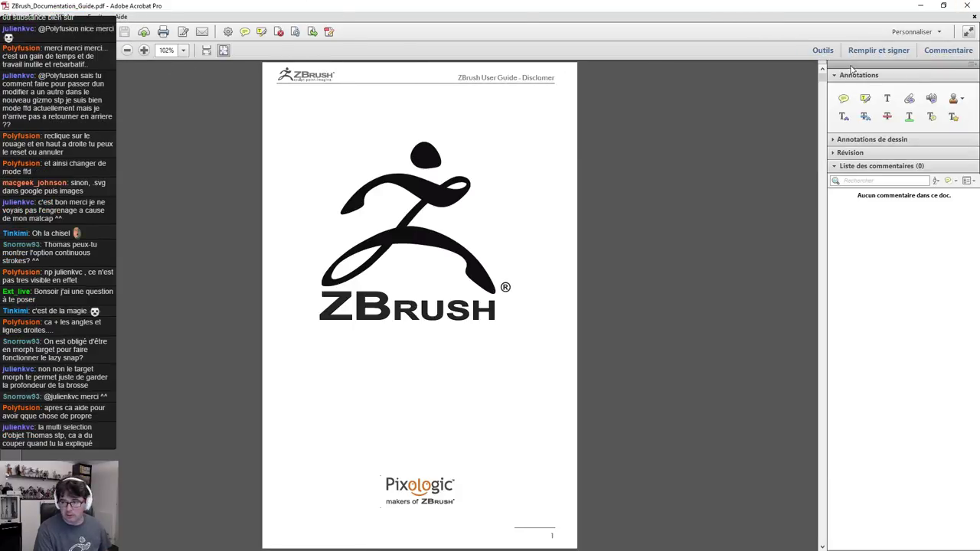
# Skim the documentation guide from its table of contents through the installation and activation pages to the 3D Navigation chapter
pyautogui.scroll(-12, 510, 248)
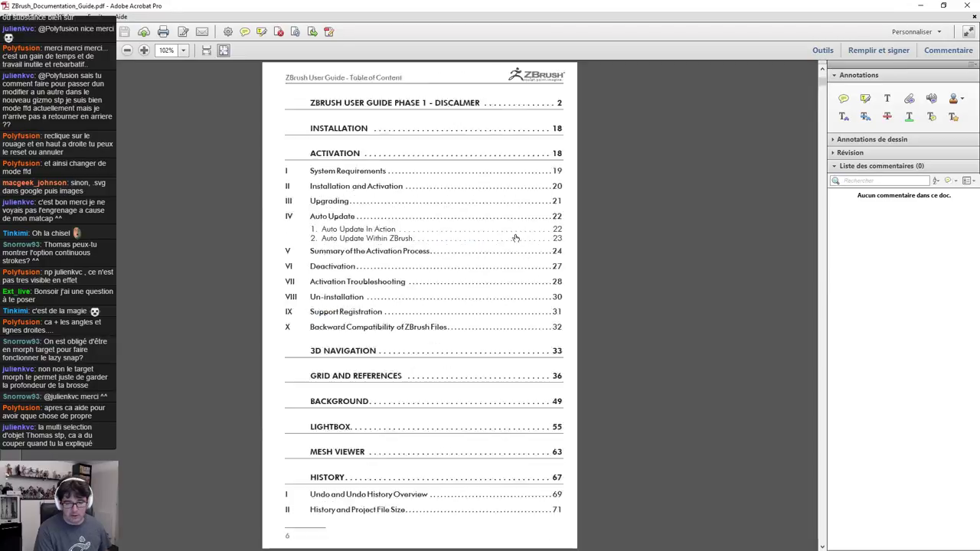
pyautogui.scroll(-15, 517, 231)
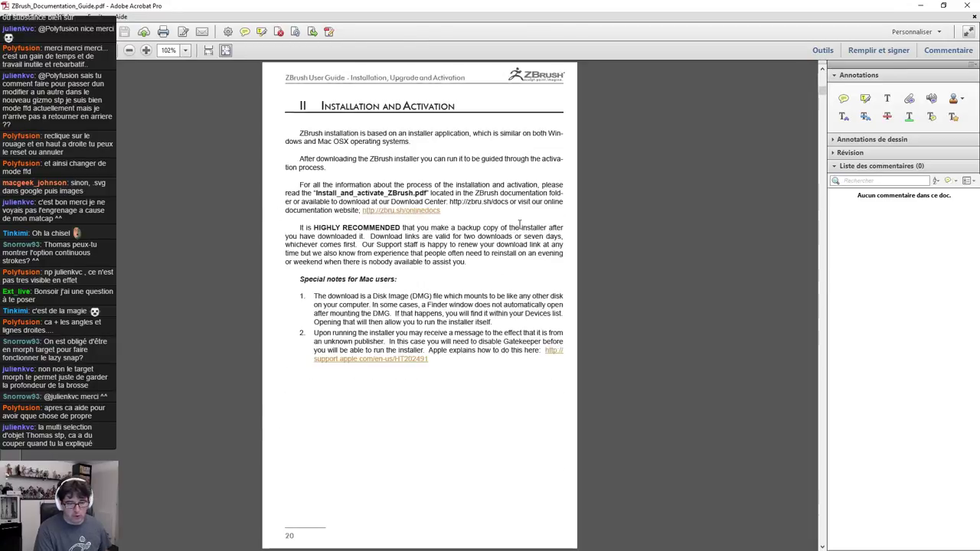
pyautogui.scroll(-15, 519, 220)
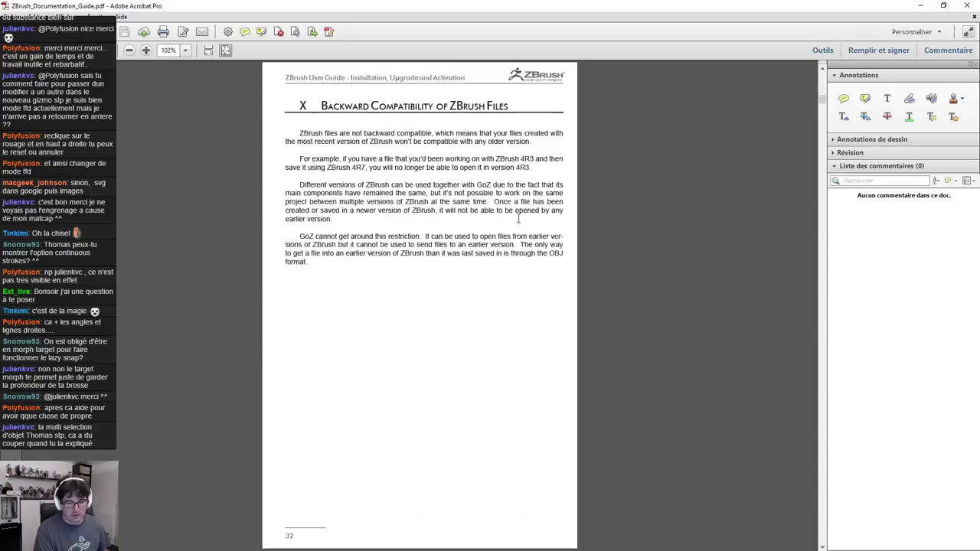
pyautogui.scroll(-12, 523, 219)
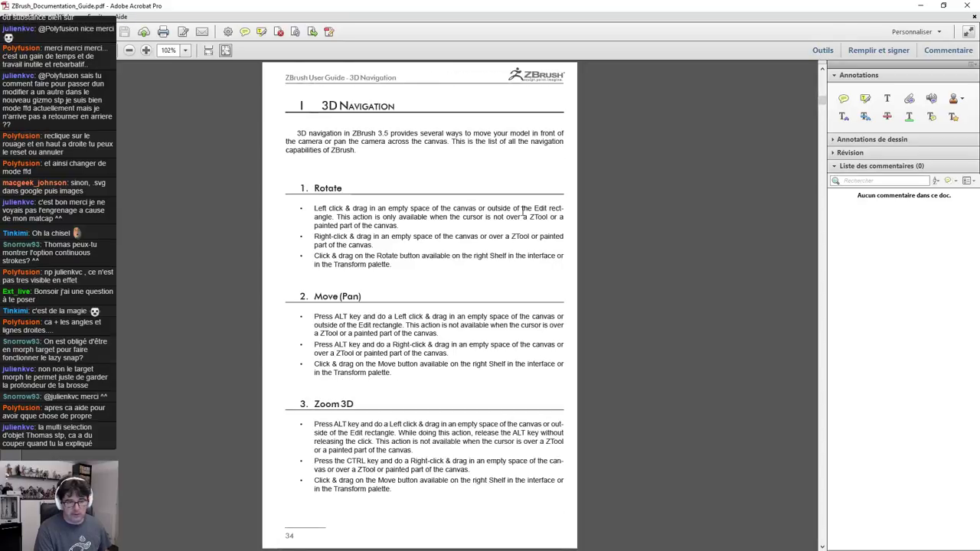
# Browse the documentation guide's Grids and References, Background, LightBox and Mesh Viewer chapters
pyautogui.scroll(-6, 523, 209)
pyautogui.scroll(6, 524, 210)
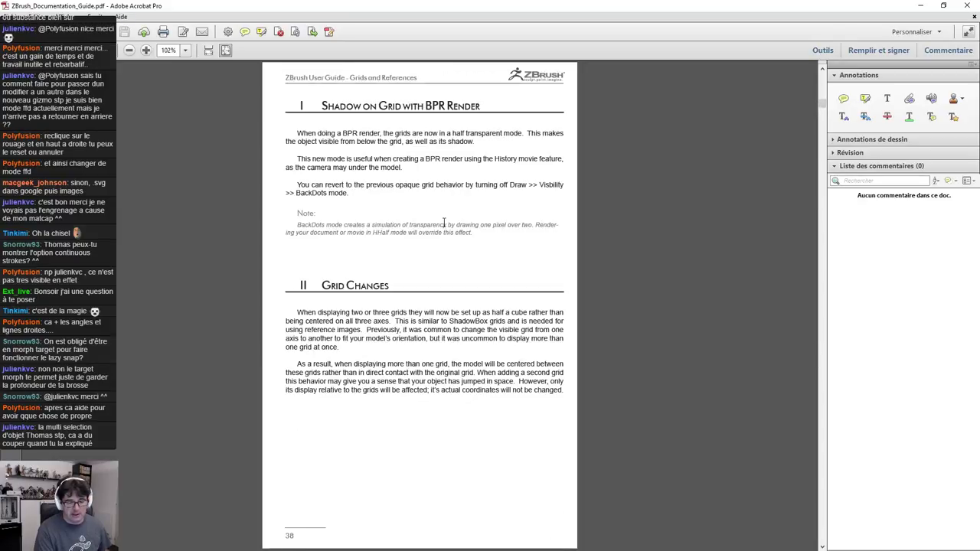
pyautogui.scroll(-3, 481, 185)
pyautogui.scroll(-10, 481, 185)
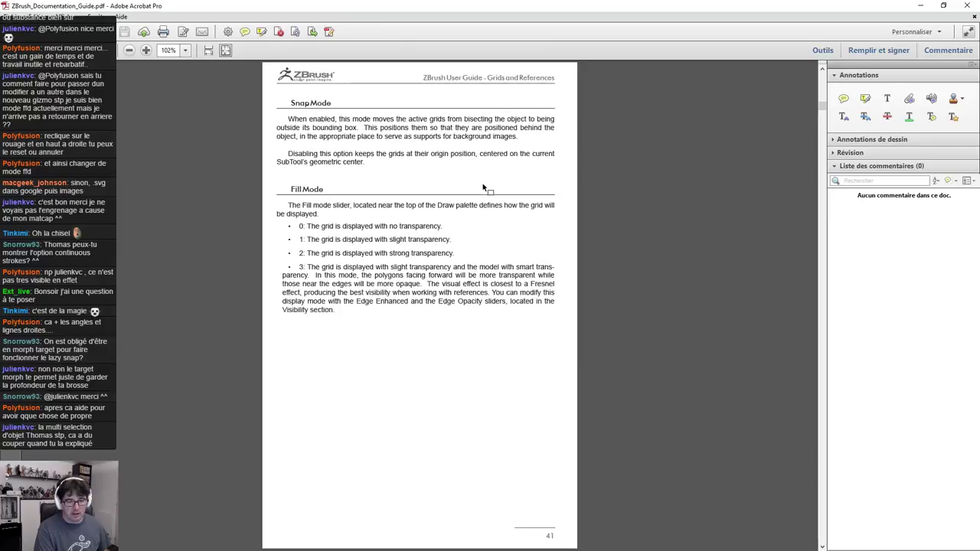
pyautogui.scroll(-15, 482, 184)
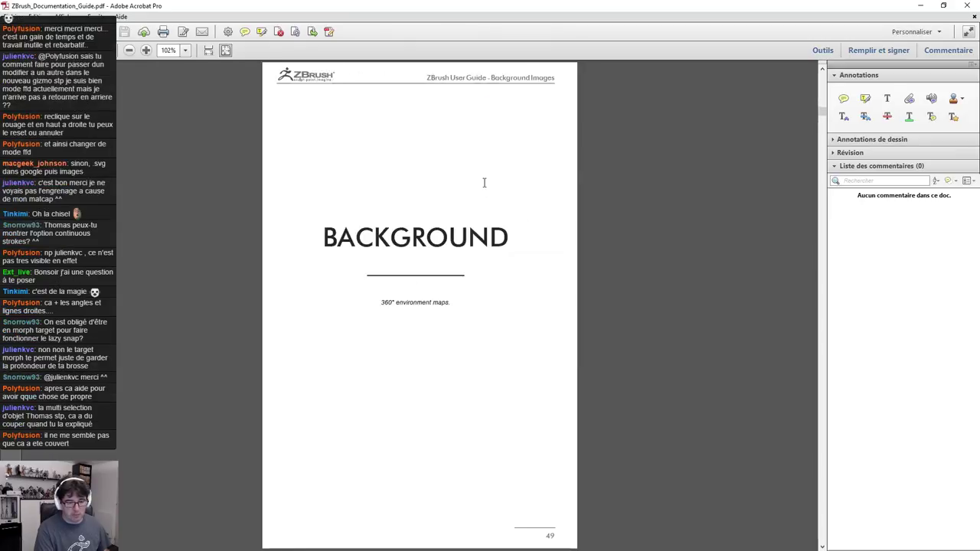
pyautogui.scroll(-15, 484, 184)
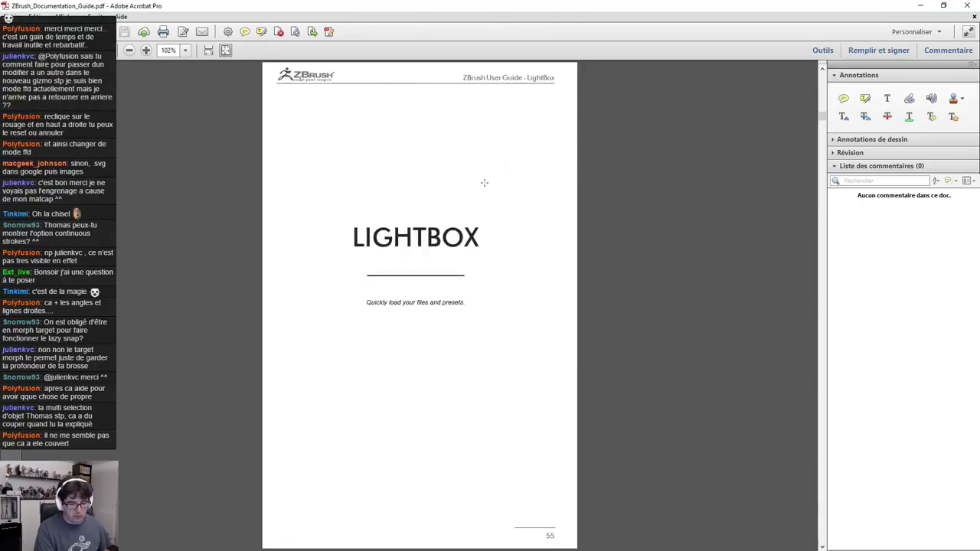
pyautogui.scroll(-8, 484, 183)
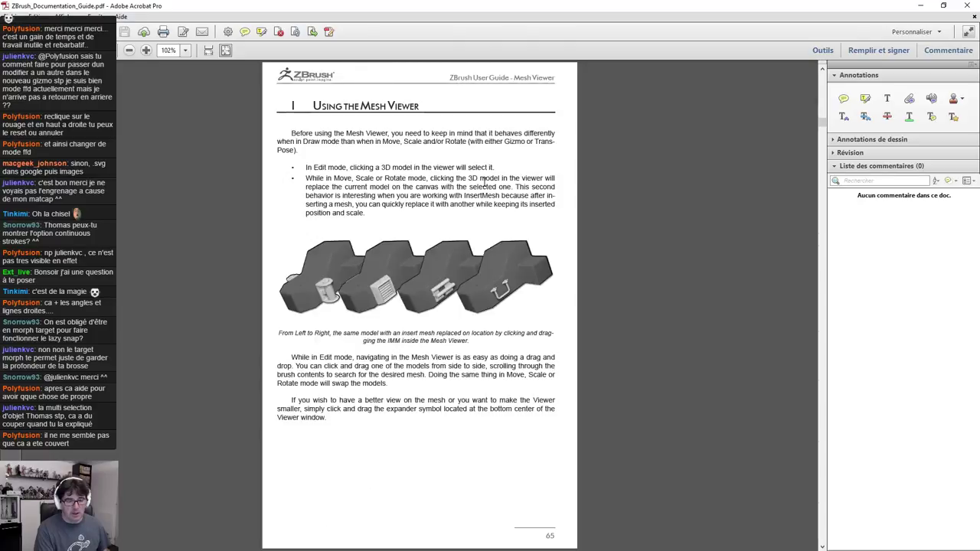
pyautogui.scroll(-3, 484, 182)
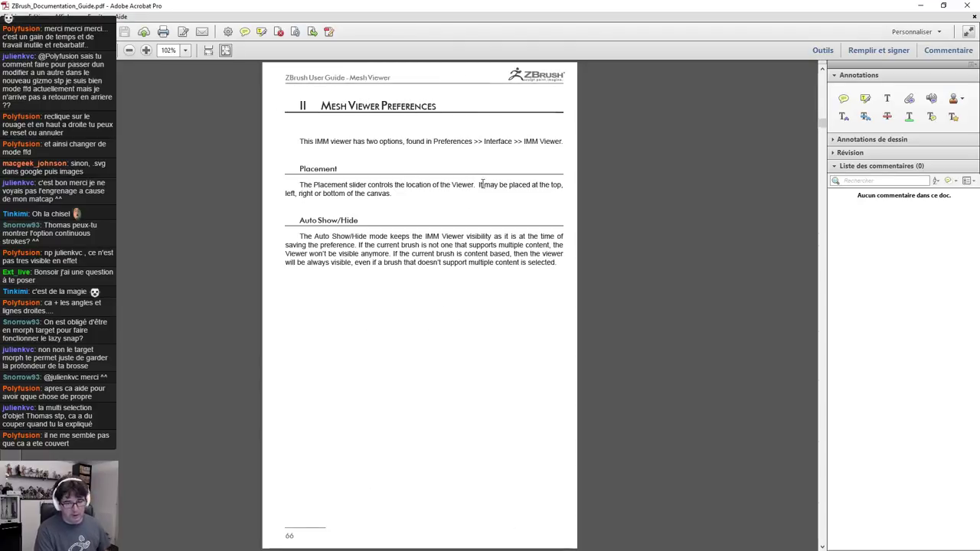
# Browse the documentation guide's History and Gizmo 3D chapters through to the Taper deformer page
pyautogui.scroll(-6, 483, 183)
pyautogui.scroll(2, 483, 184)
pyautogui.scroll(-2, 481, 181)
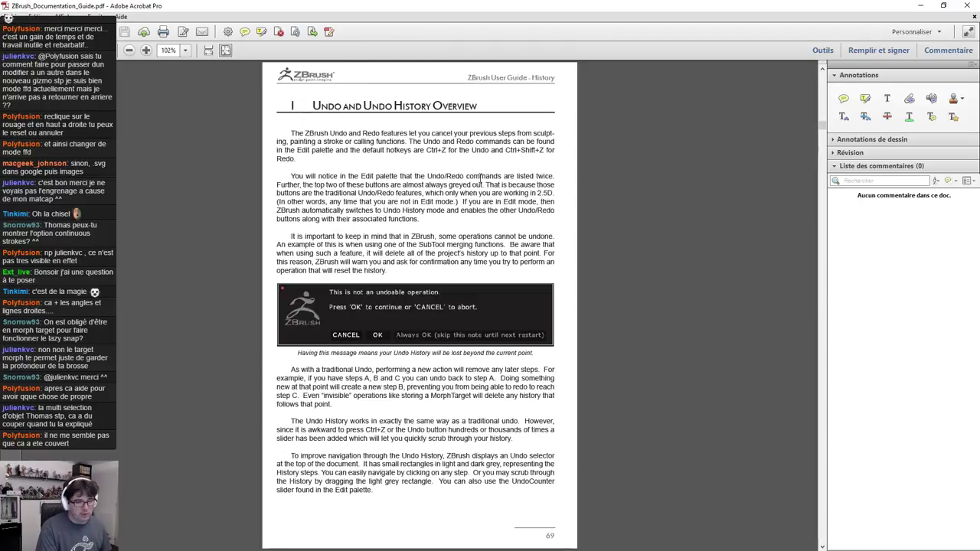
pyautogui.scroll(-6, 483, 177)
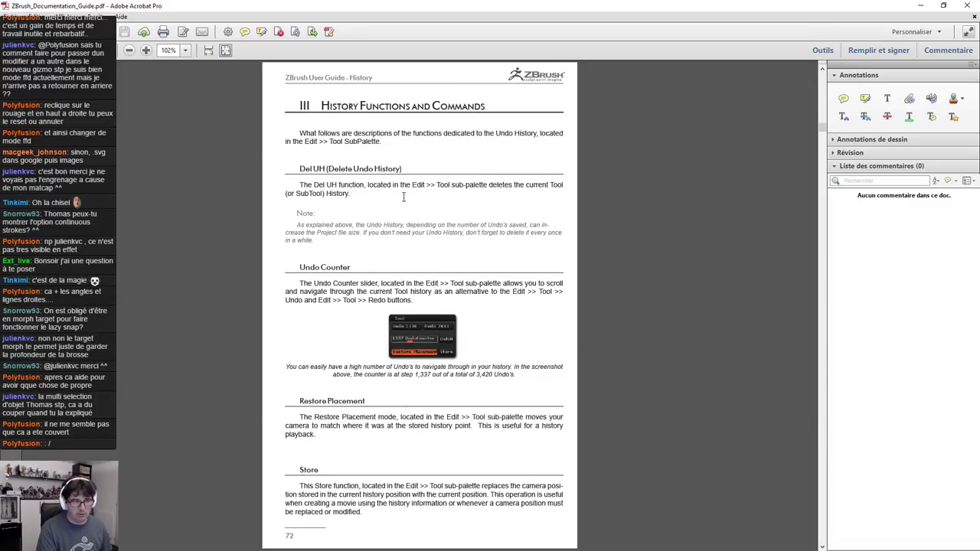
pyautogui.scroll(-8, 404, 196)
pyautogui.scroll(-18, 406, 197)
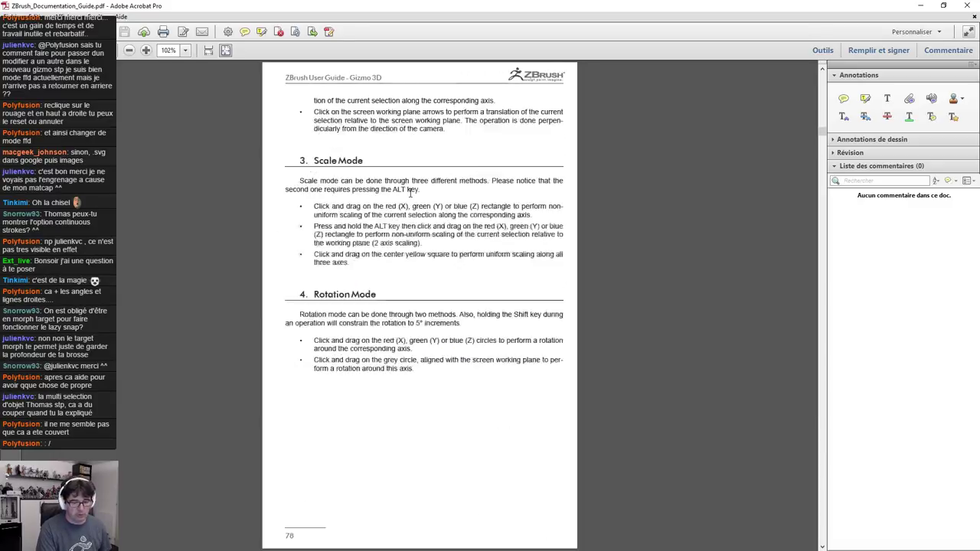
pyautogui.scroll(-18, 411, 193)
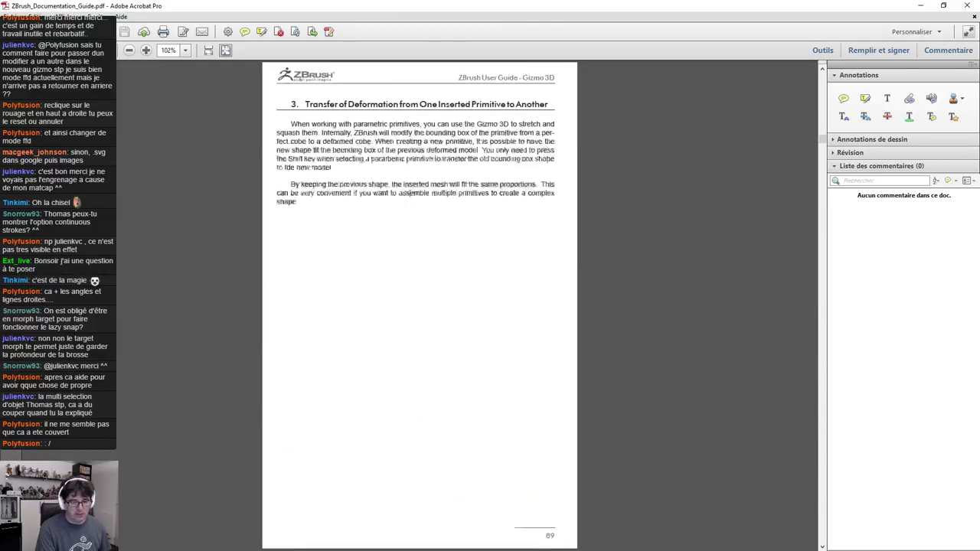
pyautogui.scroll(-15, 410, 193)
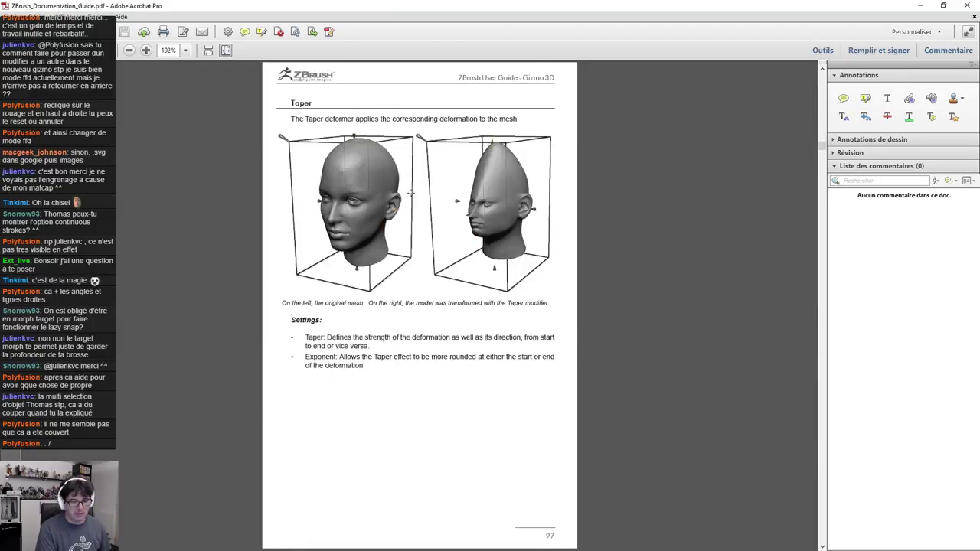
# Skim the documentation guide's TransPose, Alpha 3D and Vector Displacement Meshes, and Multi Alpha chapters
pyautogui.scroll(-15, 410, 193)
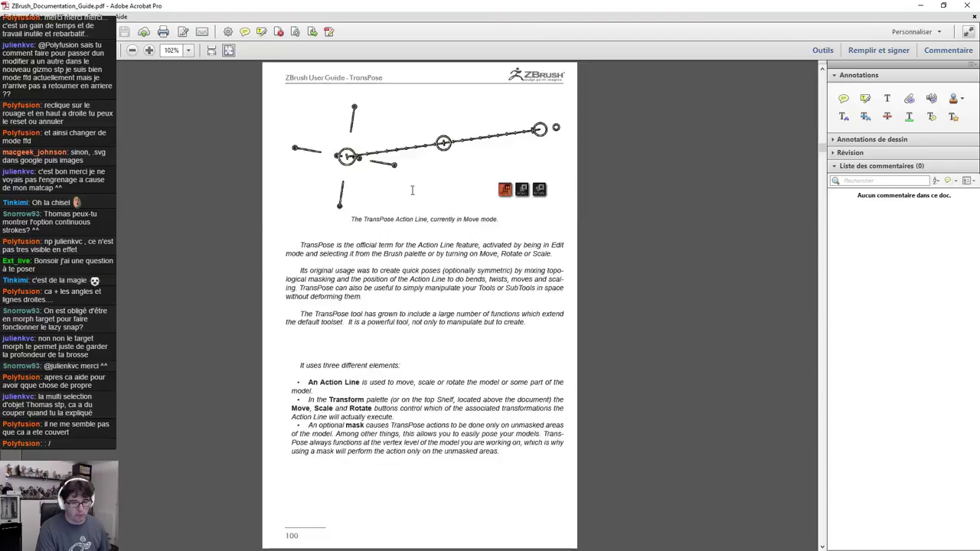
pyautogui.scroll(-20, 415, 188)
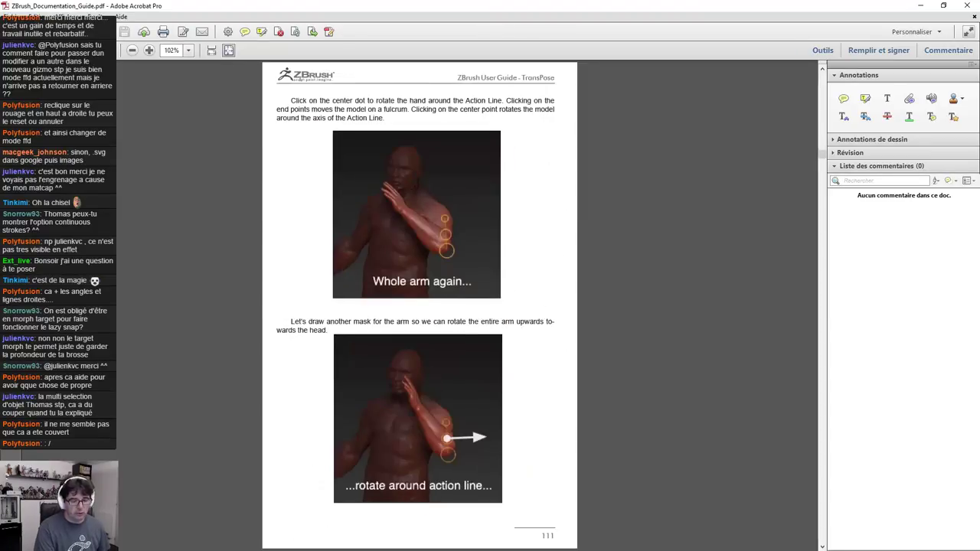
pyautogui.scroll(-10, 415, 188)
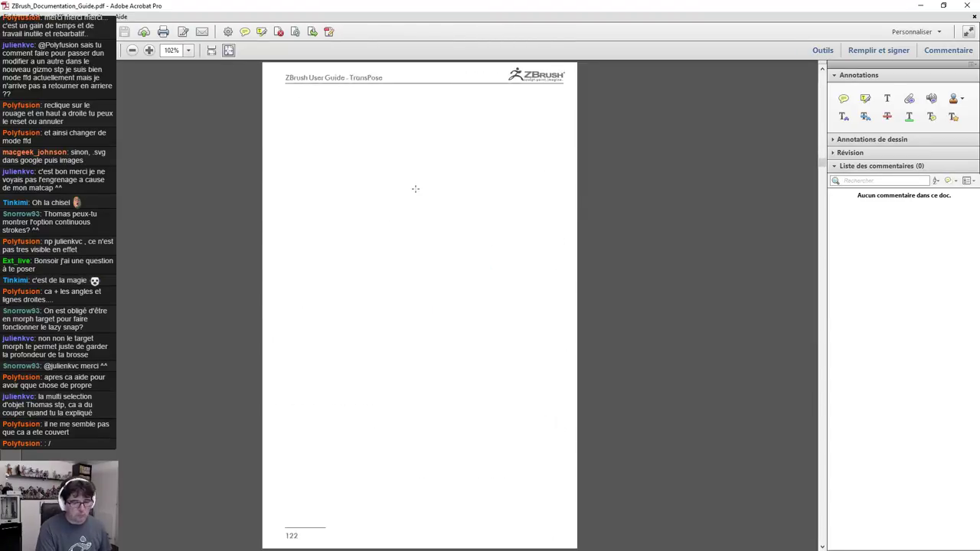
pyautogui.scroll(-16, 415, 187)
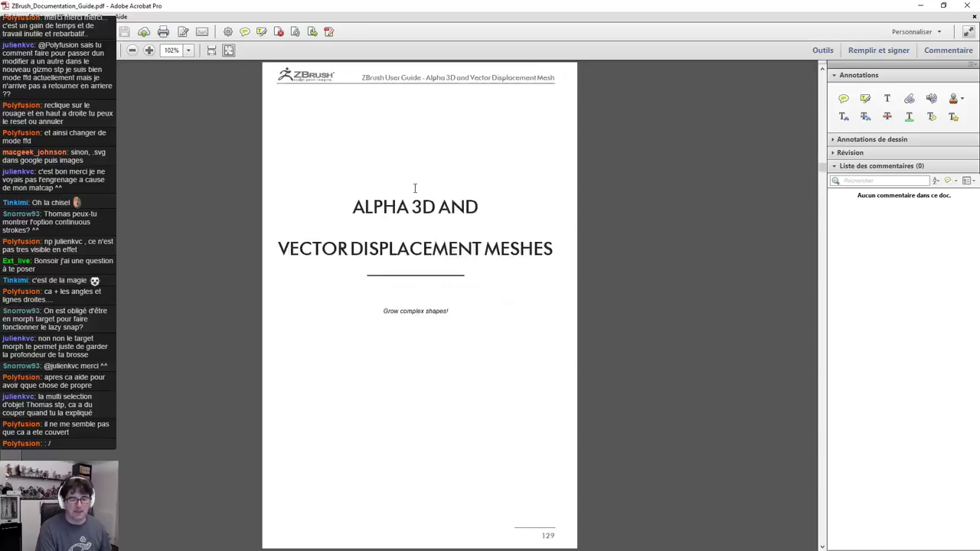
pyautogui.scroll(2, 412, 187)
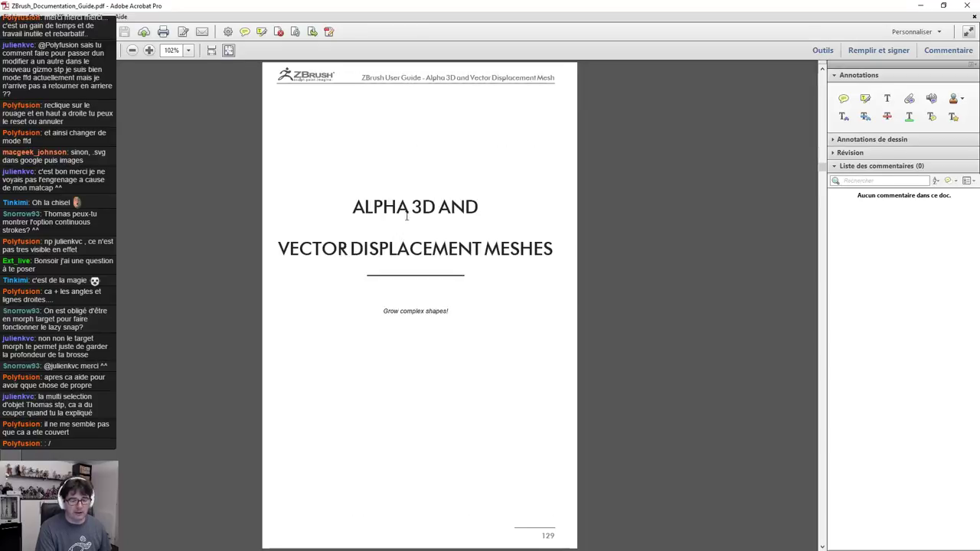
pyautogui.scroll(-20, 409, 219)
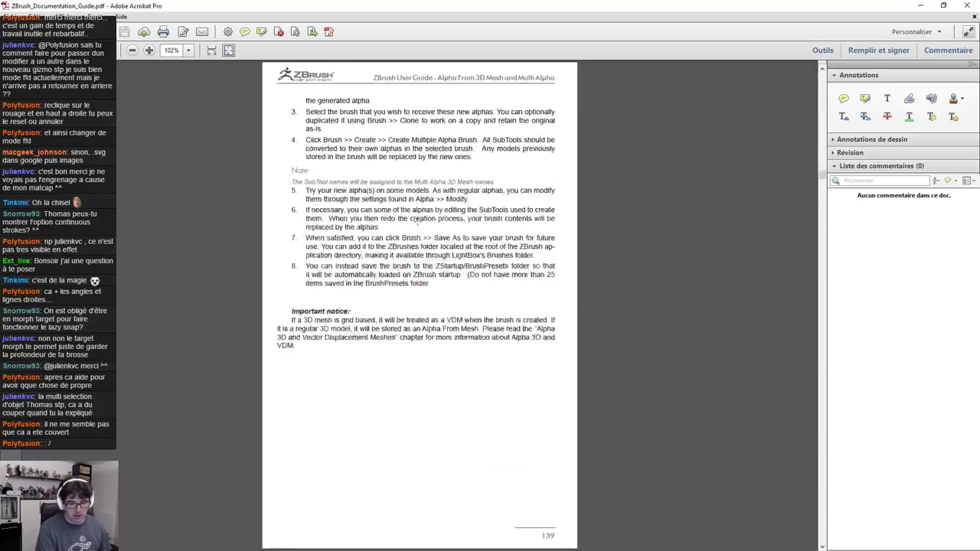
# Skim the documentation guide's DynaMesh chapter up to DynaMesh and Surface Noise, and close the guide to return to ZBrush
pyautogui.scroll(-6, 418, 220)
pyautogui.scroll(4, 418, 220)
pyautogui.scroll(-4, 419, 220)
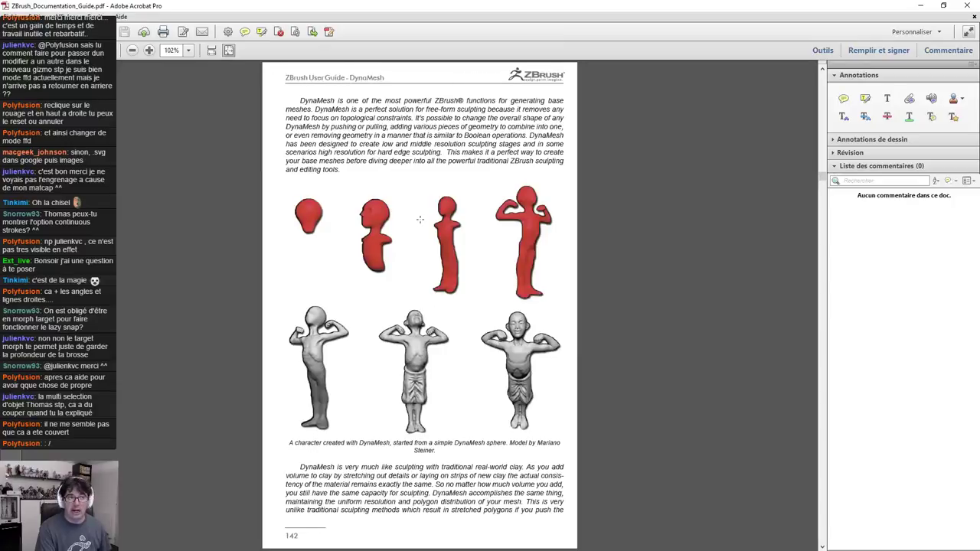
pyautogui.scroll(-20, 419, 220)
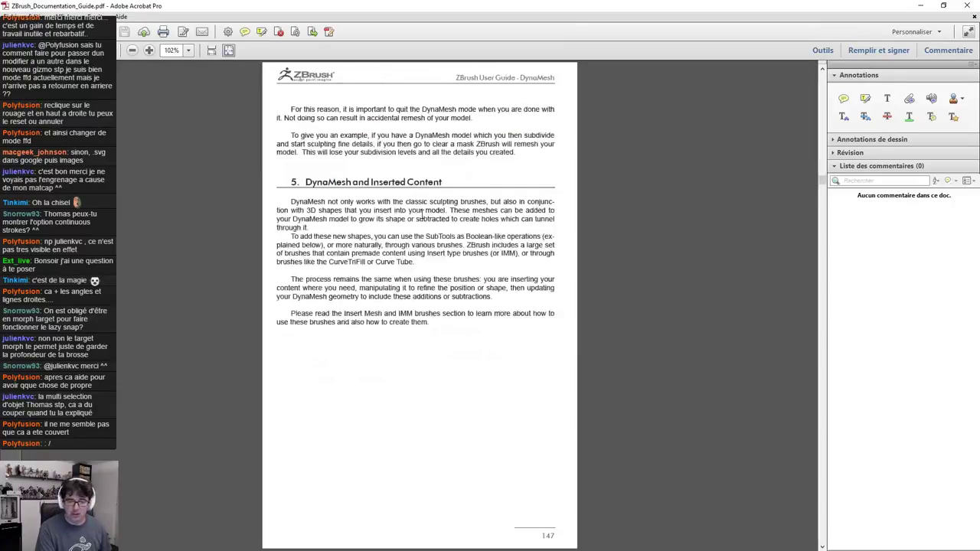
pyautogui.scroll(-12, 428, 218)
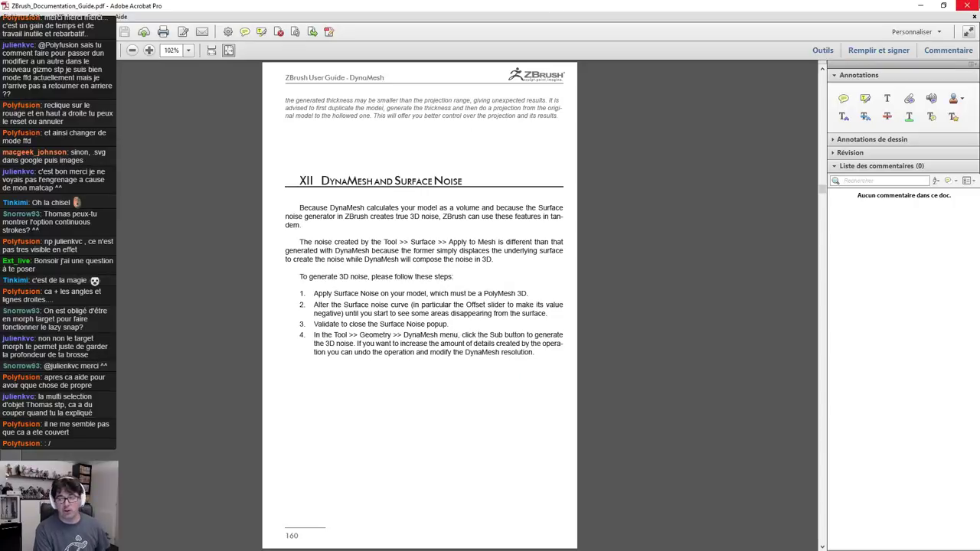
pyautogui.click(967, 5)
pyautogui.click(782, 42)
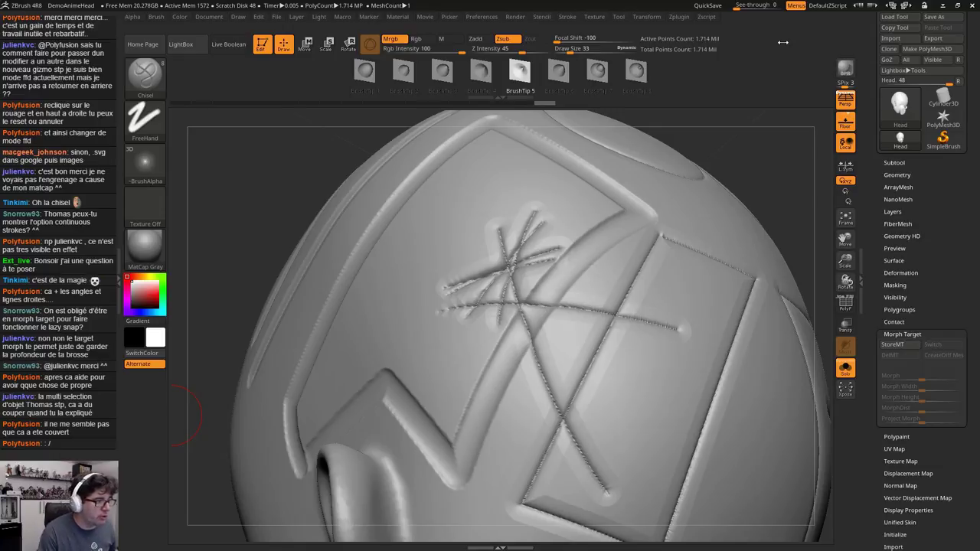
# Load the DemoHead.ZPR project from LightBox and turn off Solo mode
pyautogui.click(183, 48)
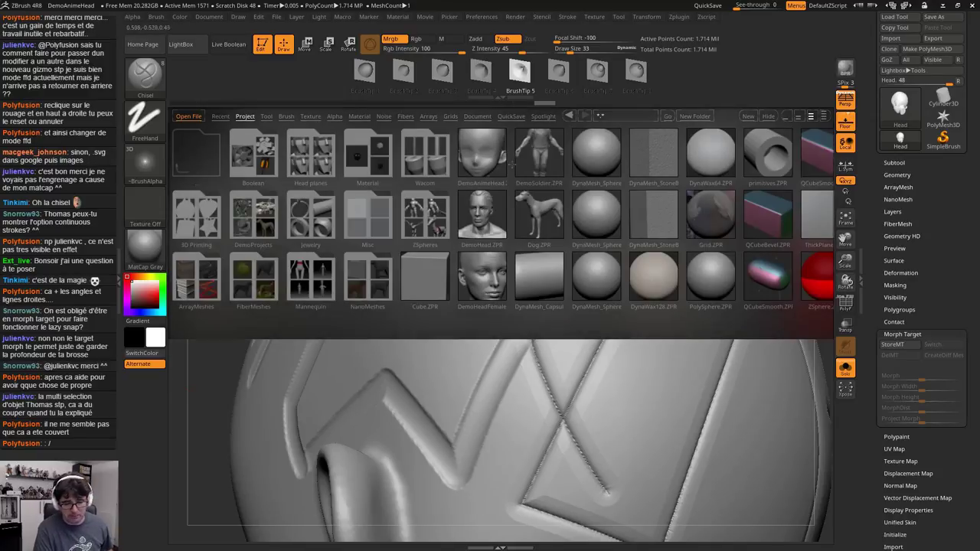
pyautogui.doubleClick(487, 230)
pyautogui.click(511, 322)
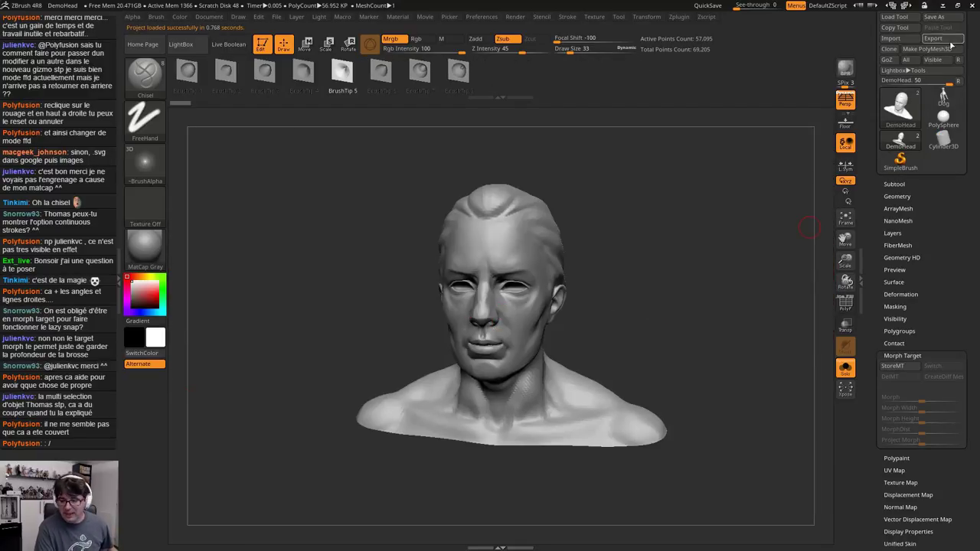
pyautogui.click(845, 370)
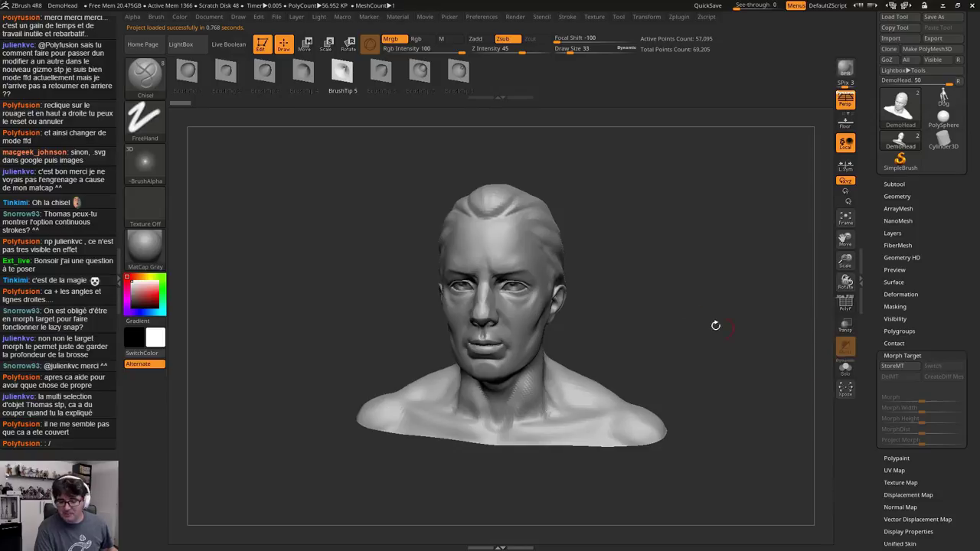
# Replace the head with the DemoSoldier.ZPR project from LightBox
pyautogui.click(187, 49)
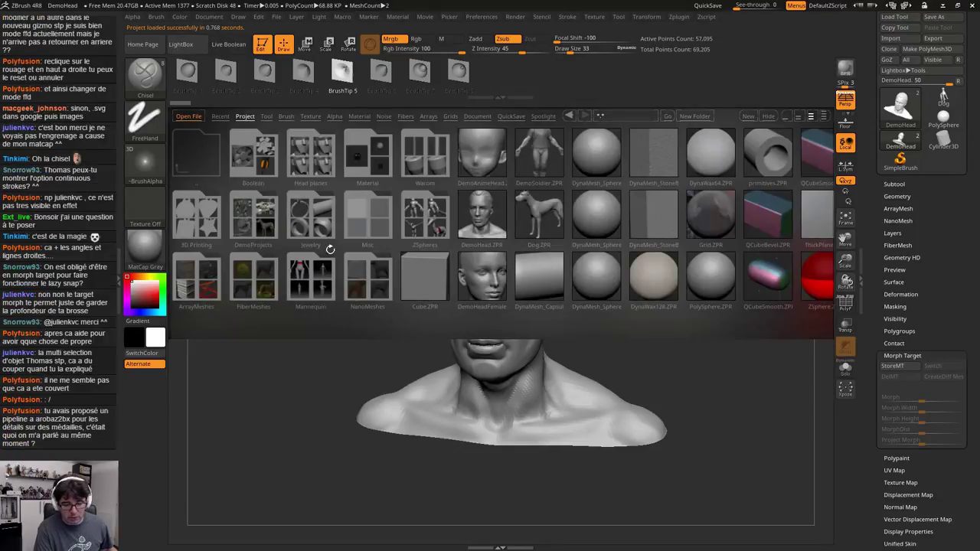
pyautogui.doubleClick(550, 145)
pyautogui.click(513, 317)
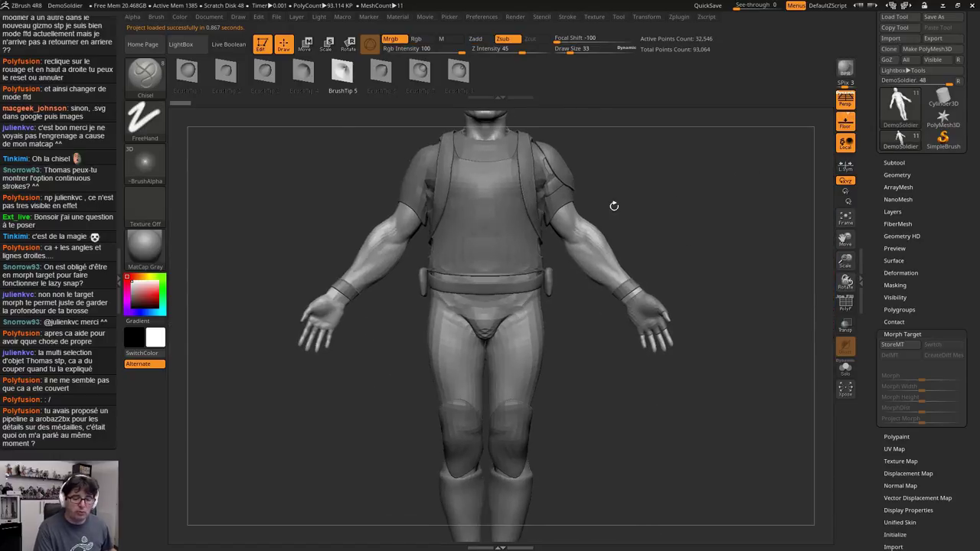
# Activate the Move gizmo and shift the soldier's body subtool sideways, away from its clothing
pyautogui.press('w')
pyautogui.keyDown('alt'); pyautogui.moveTo(674, 141); pyautogui.dragTo(612, 229); pyautogui.keyUp('alt')
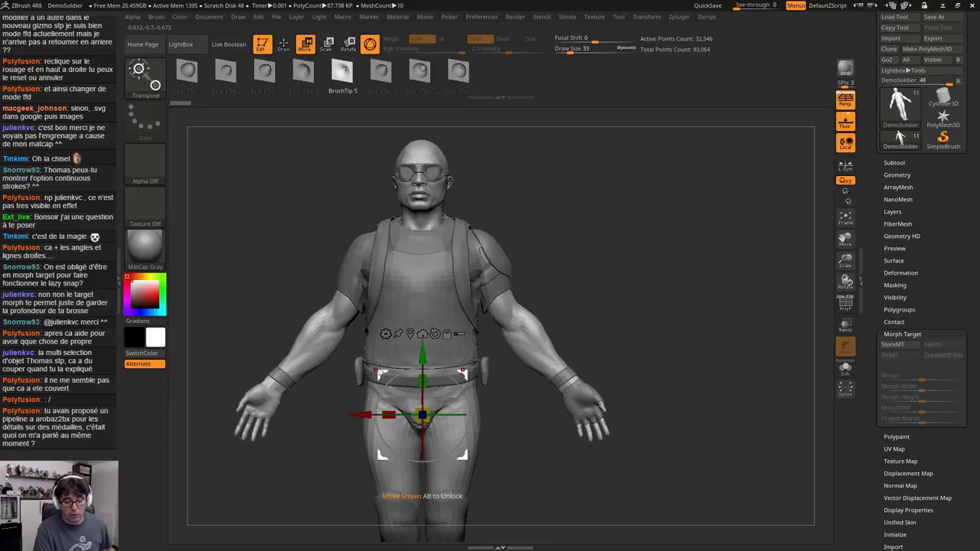
pyautogui.moveTo(380, 372); pyautogui.dragTo(533, 300)
# Try moving the shoulder guard separately toward the body, and undo both the guard's and the body's moves
pyautogui.keyDown('alt'); pyautogui.click(487, 248); pyautogui.keyUp('alt')
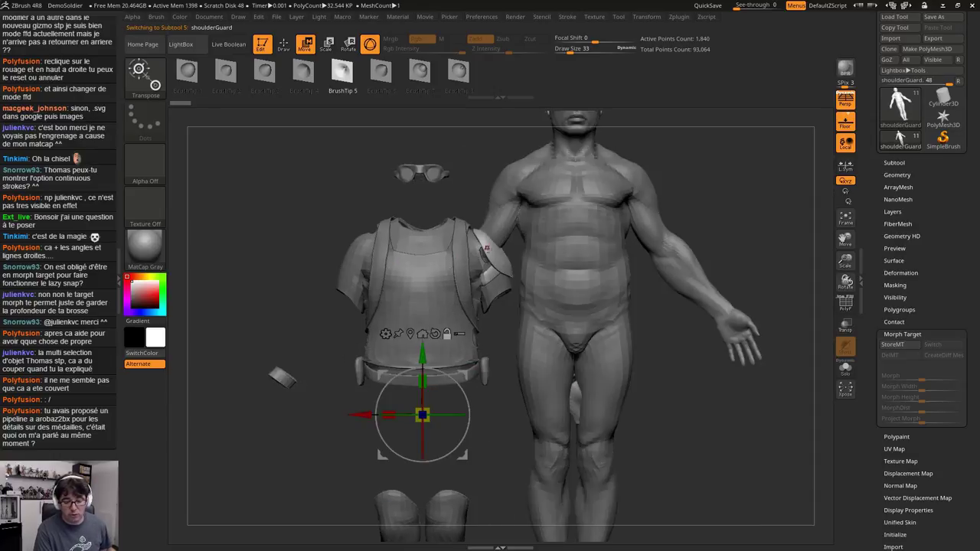
pyautogui.moveTo(422, 414); pyautogui.dragTo(571, 341)
pyautogui.hotkey('ctrl', 'z')
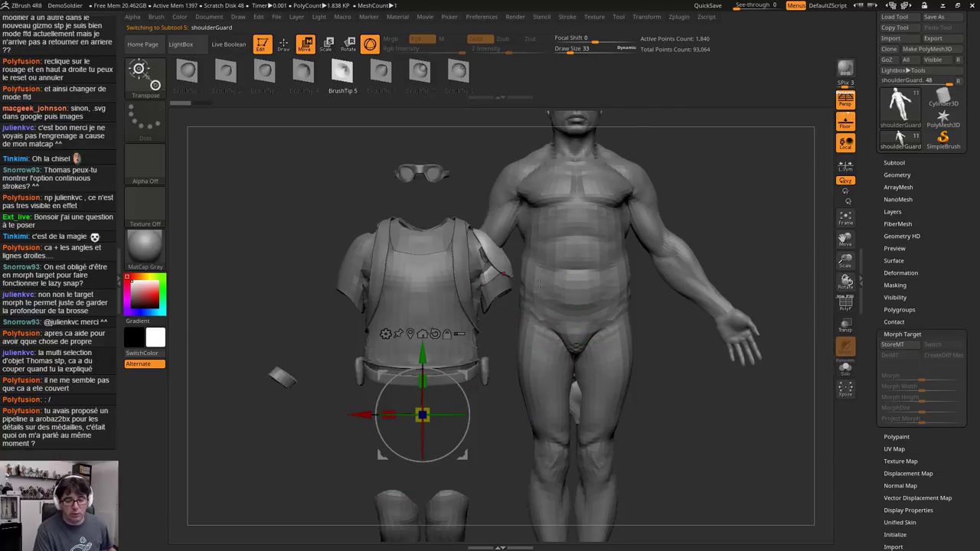
pyautogui.keyDown('alt'); pyautogui.click(541, 282); pyautogui.keyUp('alt')
pyautogui.hotkey('ctrl', 'z')
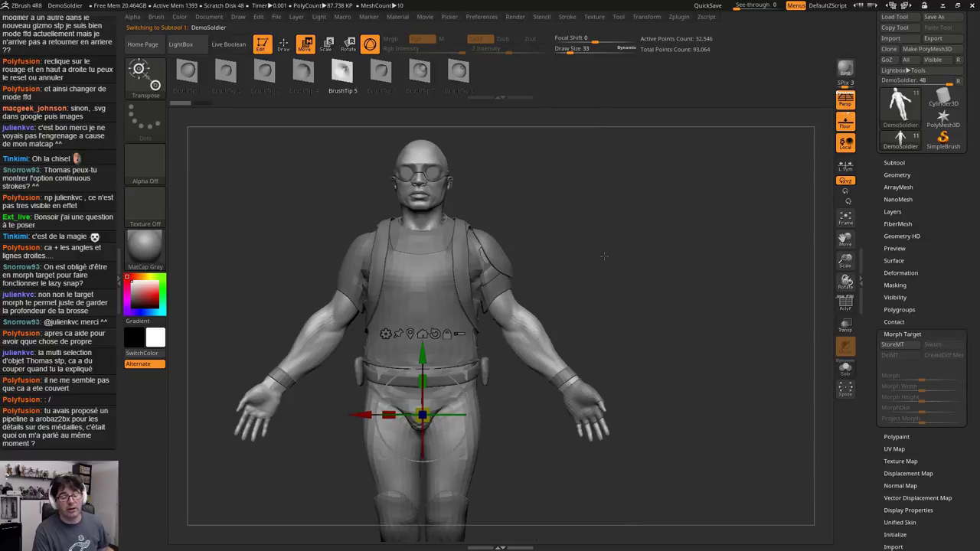
# With multi-subtool transpose enabled, select the body, shirt and shoulder guard with a rectangle and move them together beside the remaining gear
pyautogui.keyDown('alt'); pyautogui.moveTo(664, 263); pyautogui.dragTo(691, 201); pyautogui.keyUp('alt')
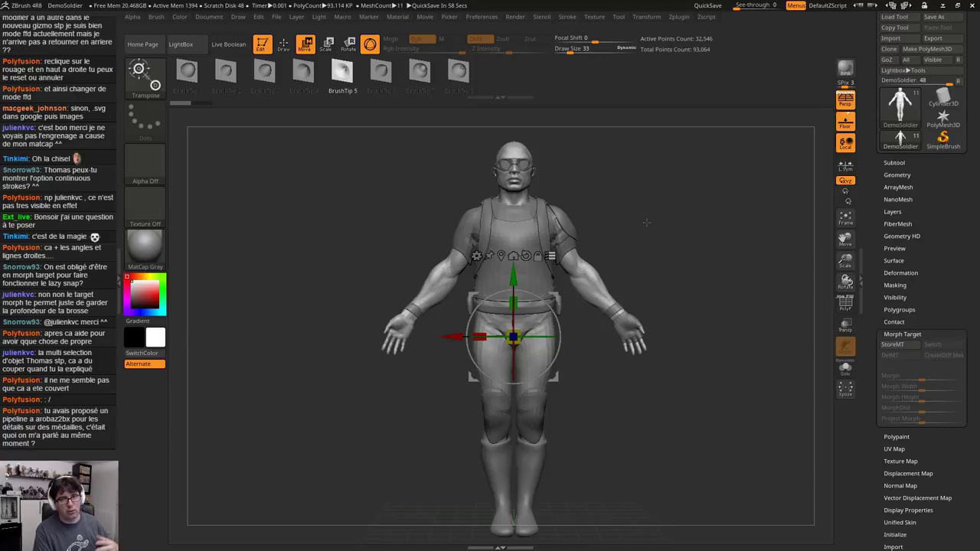
pyautogui.hotkey('ctrl', 'shift')
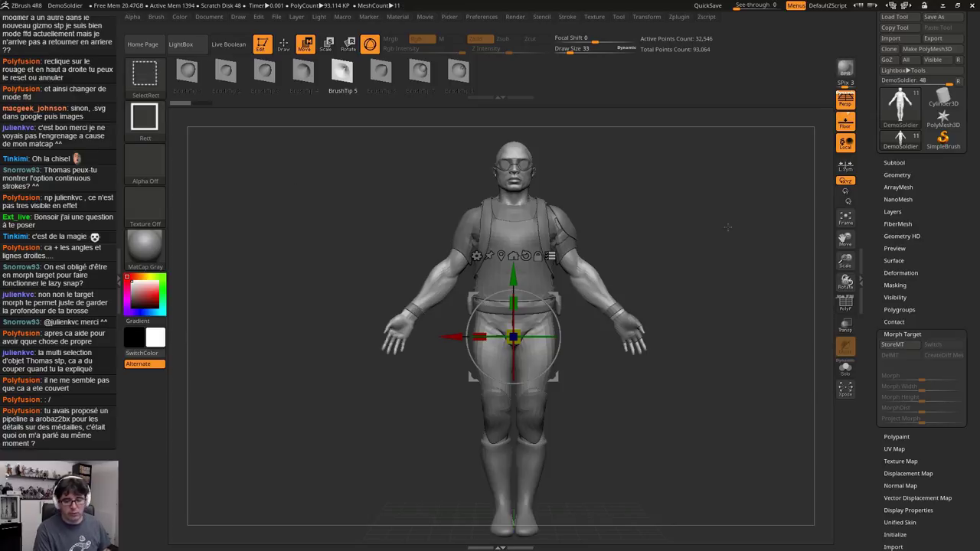
pyautogui.keyDown('ctrl'); pyautogui.keyDown('shift'); pyautogui.moveTo(725, 186); pyautogui.dragTo(563, 277); pyautogui.keyUp('shift'); pyautogui.keyUp('ctrl')
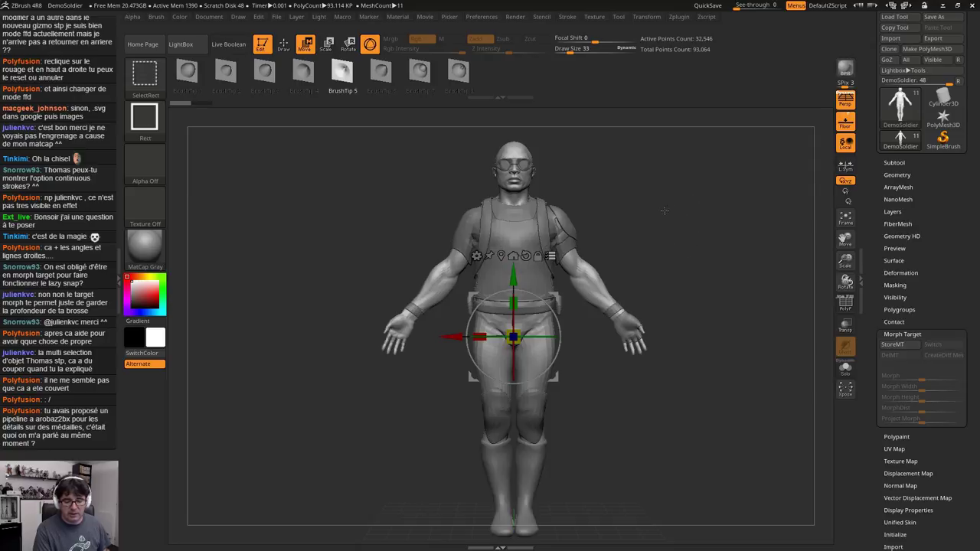
pyautogui.hotkey('ctrl', 'shift')
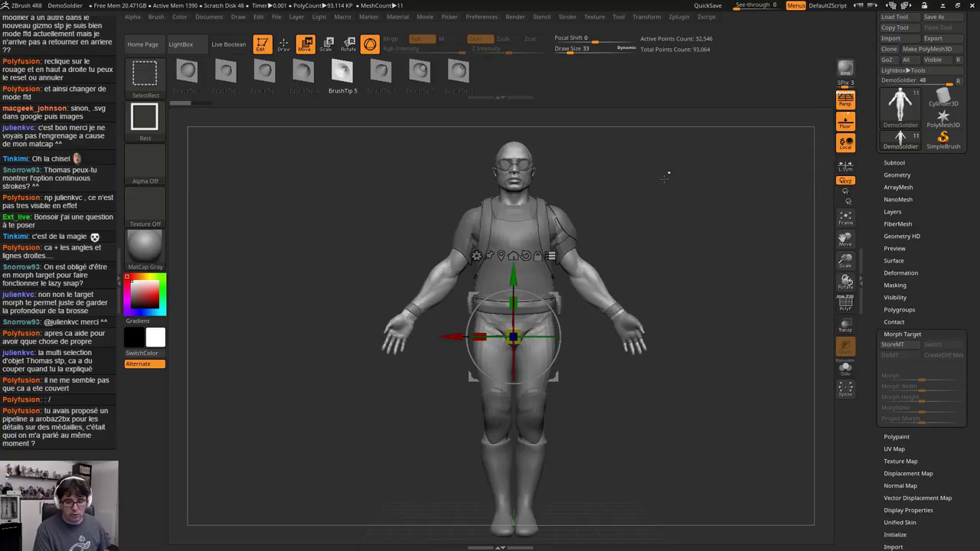
pyautogui.keyDown('ctrl'); pyautogui.keyDown('shift'); pyautogui.moveTo(670, 172); pyautogui.dragTo(559, 270); pyautogui.keyUp('shift'); pyautogui.keyUp('ctrl')
pyautogui.moveTo(645, 236)
pyautogui.mouseDown()
pyautogui.moveTo(594, 247)
pyautogui.moveTo(648, 260)
pyautogui.moveTo(651, 244)
pyautogui.mouseUp()
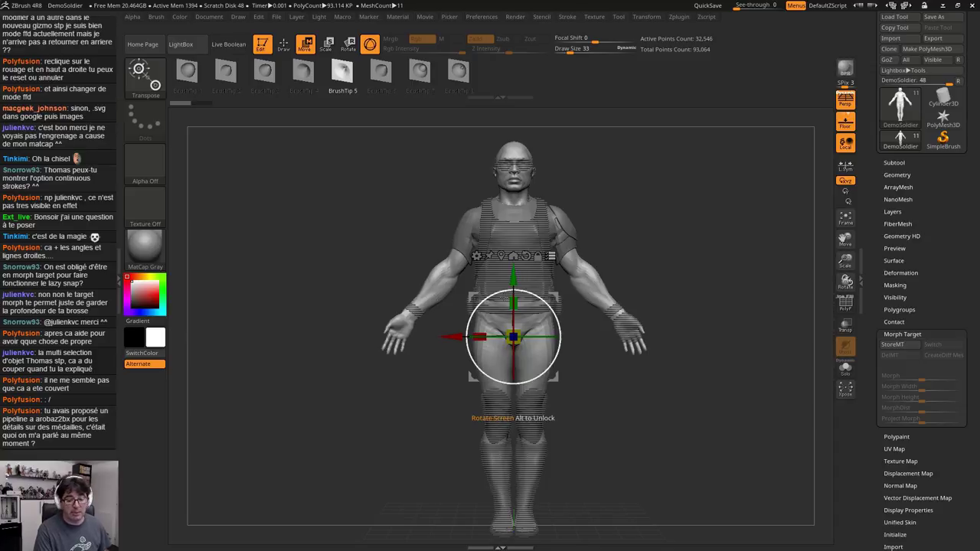
pyautogui.moveTo(513, 337); pyautogui.dragTo(713, 258)
pyautogui.moveTo(670, 216); pyautogui.dragTo(681, 304)
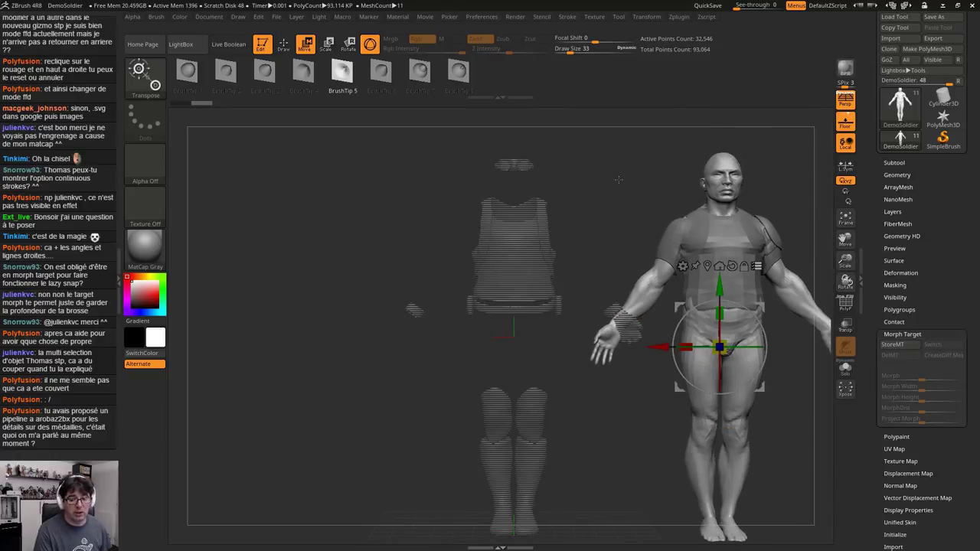
# Invert the subtool selection to the remaining gear, and reset it so that all subtools are selected
pyautogui.hotkey('ctrl', 'shift')
pyautogui.keyDown('ctrl'); pyautogui.keyDown('shift'); pyautogui.click(572, 159); pyautogui.keyUp('shift'); pyautogui.keyUp('ctrl')
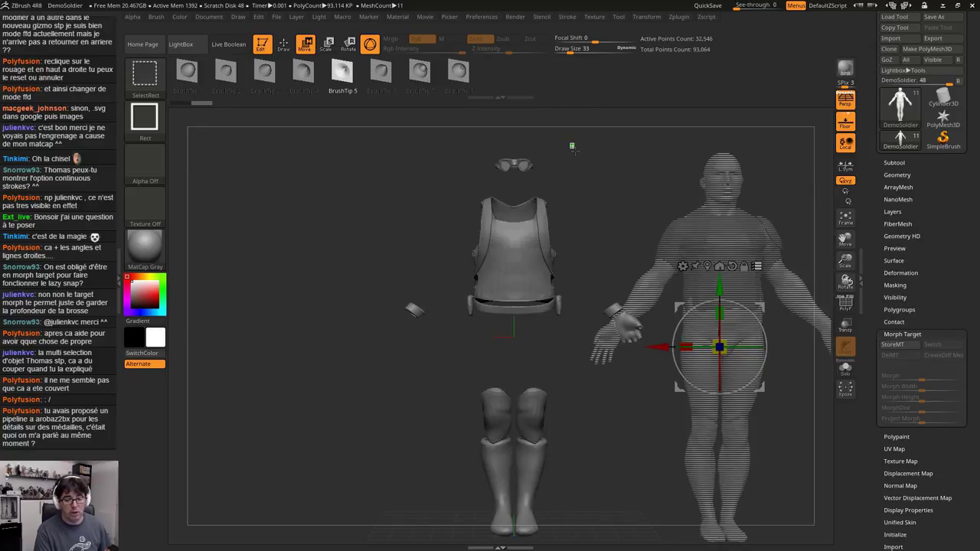
pyautogui.keyDown('ctrl'); pyautogui.keyDown('shift'); pyautogui.moveTo(571, 146); pyautogui.dragTo(605, 195); pyautogui.keyUp('shift'); pyautogui.keyUp('ctrl')
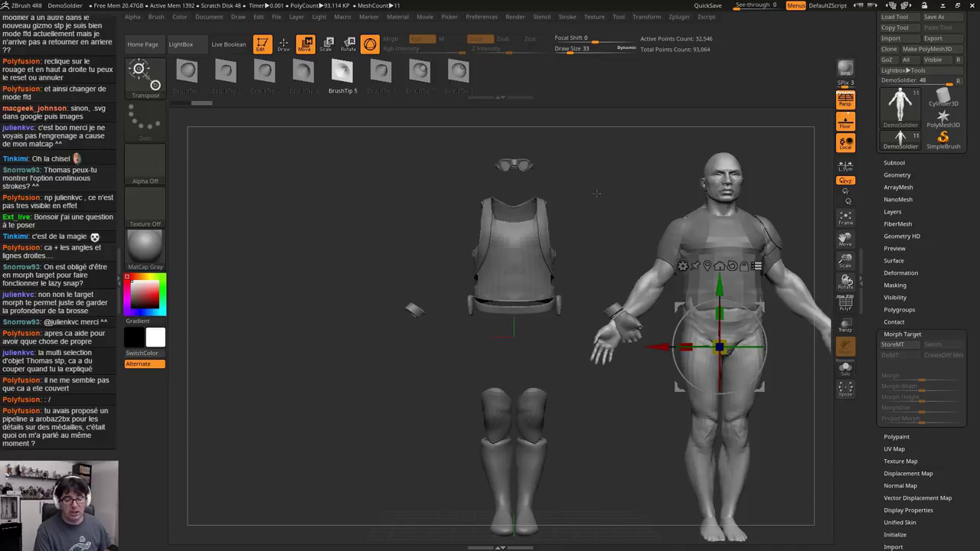
# Select only the boots, add the knee pads to the selection, and deselect both with a rectangle around the legs
pyautogui.keyDown('ctrl'); pyautogui.keyDown('shift'); pyautogui.click(497, 460); pyautogui.keyUp('shift'); pyautogui.keyUp('ctrl')
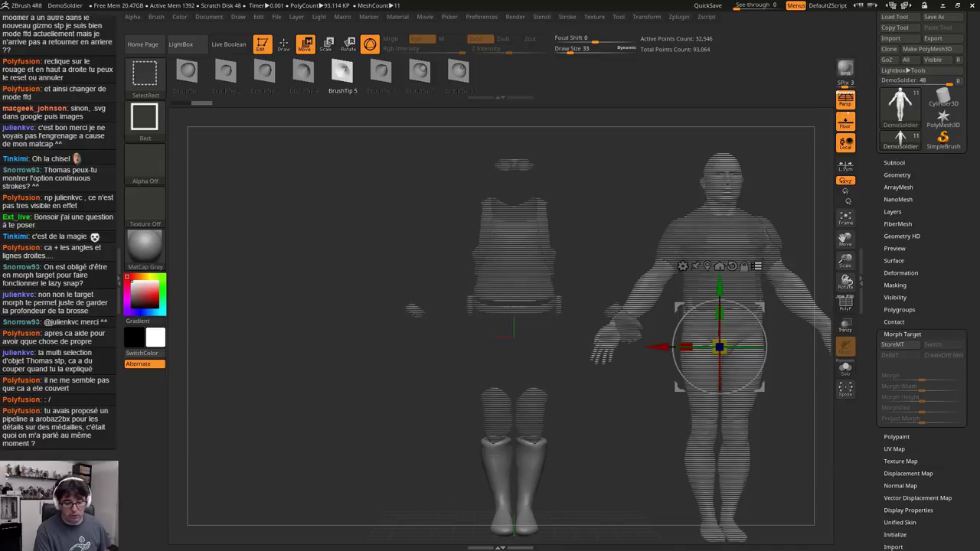
pyautogui.keyDown('ctrl'); pyautogui.keyDown('shift'); pyautogui.click(502, 407); pyautogui.keyUp('shift'); pyautogui.keyUp('ctrl')
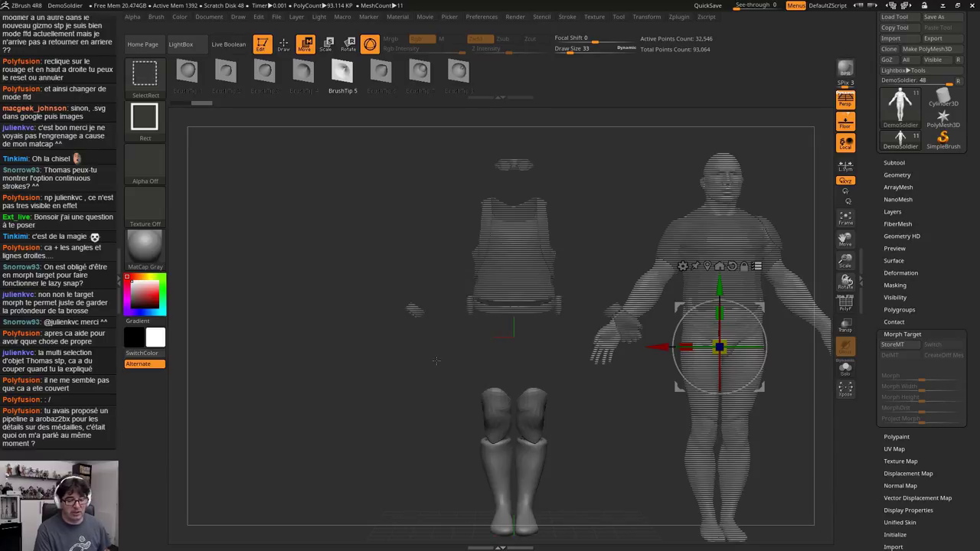
pyautogui.keyDown('ctrl'); pyautogui.keyDown('alt'); pyautogui.keyDown('shift'); pyautogui.moveTo(436, 361); pyautogui.dragTo(565, 541); pyautogui.keyUp('shift'); pyautogui.keyUp('alt'); pyautogui.keyUp('ctrl')
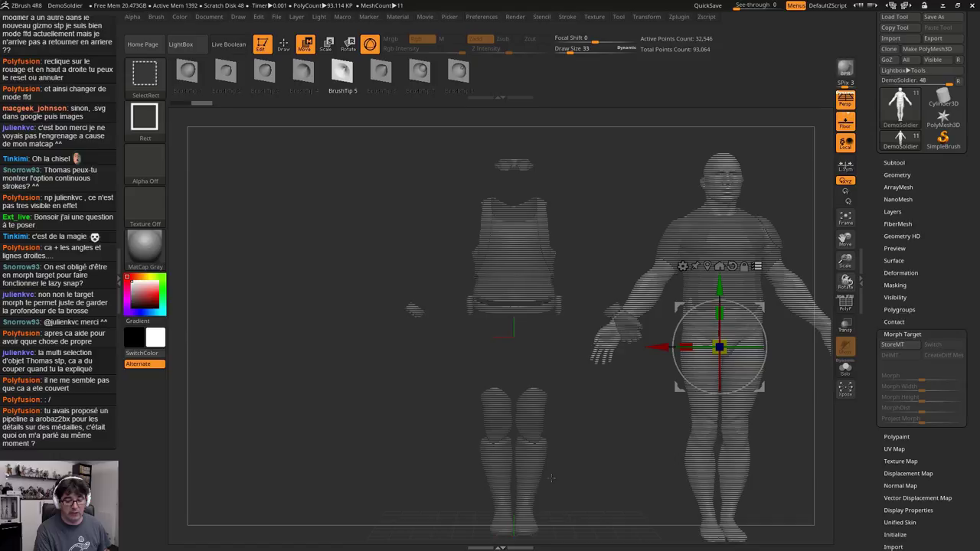
# Select the boots and knee pads with a rectangle and move them together sideways to the offset body's legs
pyautogui.keyDown('ctrl'); pyautogui.keyDown('shift'); pyautogui.moveTo(425, 371); pyautogui.dragTo(554, 494); pyautogui.keyUp('shift'); pyautogui.keyUp('ctrl')
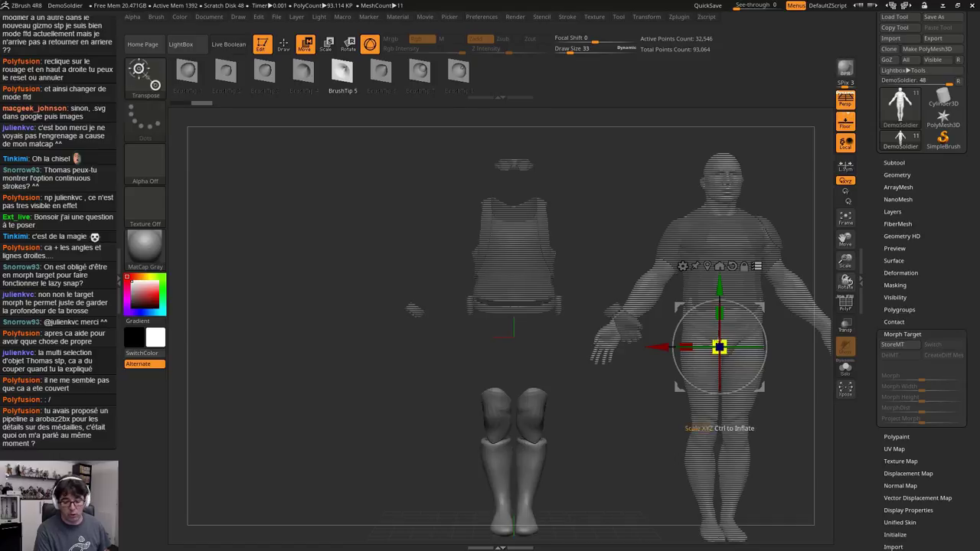
pyautogui.moveTo(656, 346); pyautogui.dragTo(880, 369)
pyautogui.keyDown('alt'); pyautogui.moveTo(398, 393); pyautogui.dragTo(363, 385); pyautogui.keyUp('alt')
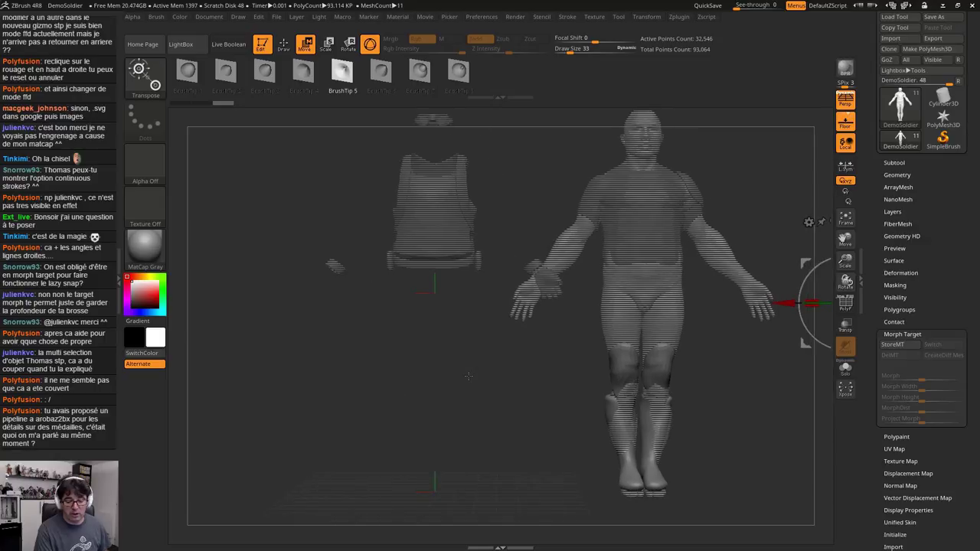
# Undo the moves of the leg gear and the body, and reset the selection to all subtools
pyautogui.hotkey('ctrl', 'z')
pyautogui.hotkey('ctrl', 'z')
pyautogui.moveTo(535, 373)
pyautogui.keyDown('alt'); pyautogui.mouseDown()
pyautogui.moveTo(541, 340)
pyautogui.moveTo(569, 414)
pyautogui.mouseUp(); pyautogui.keyUp('alt')
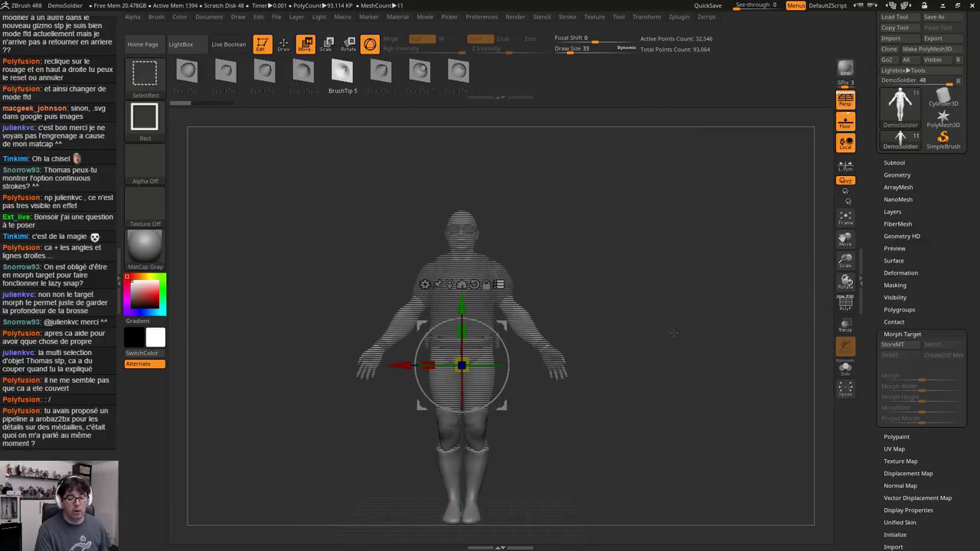
pyautogui.keyDown('ctrl'); pyautogui.keyDown('shift'); pyautogui.click(650, 319); pyautogui.keyUp('shift'); pyautogui.keyUp('ctrl')
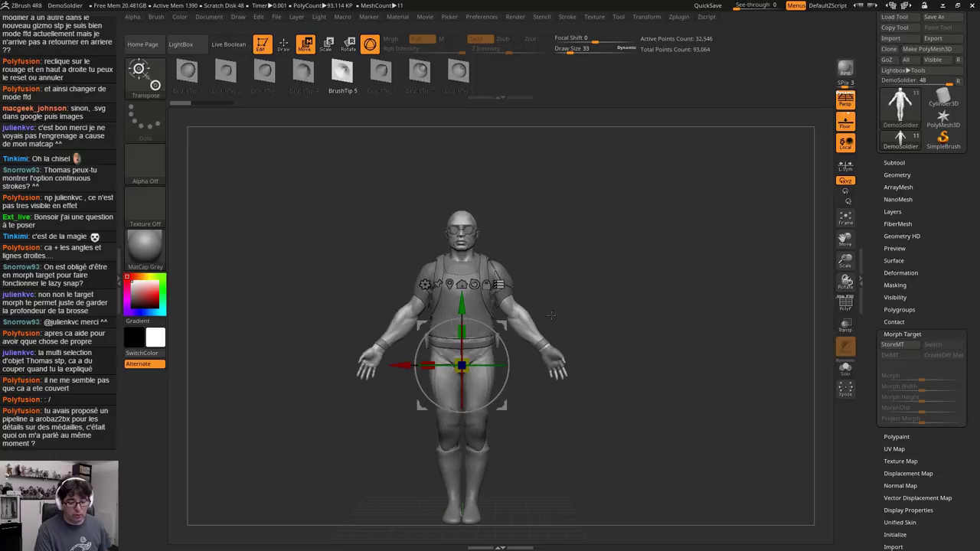
# Select the body and its upper gear with a rectangle around the upper half, and rotate them together into a tilted pose
pyautogui.keyDown('ctrl'); pyautogui.keyDown('shift'); pyautogui.moveTo(571, 163); pyautogui.dragTo(367, 325); pyautogui.keyUp('shift'); pyautogui.keyUp('ctrl')
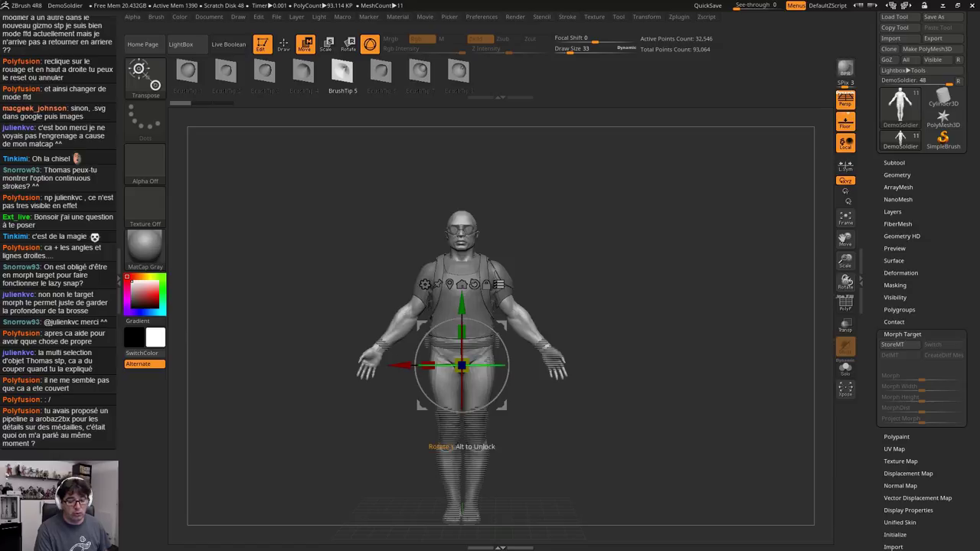
pyautogui.moveTo(462, 306); pyautogui.dragTo(431, 321)
pyautogui.hotkey('ctrl', 'z')
pyautogui.hotkey('ctrl', 'z')
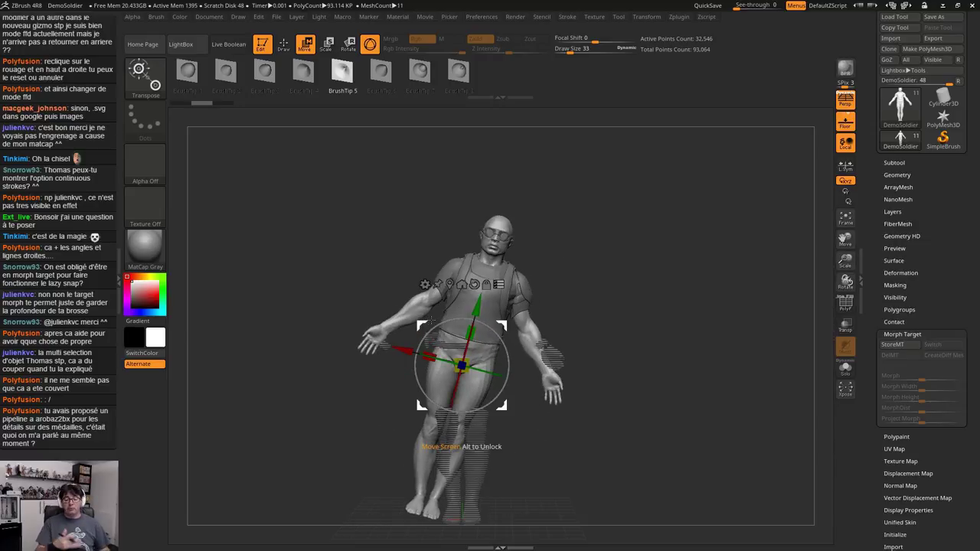